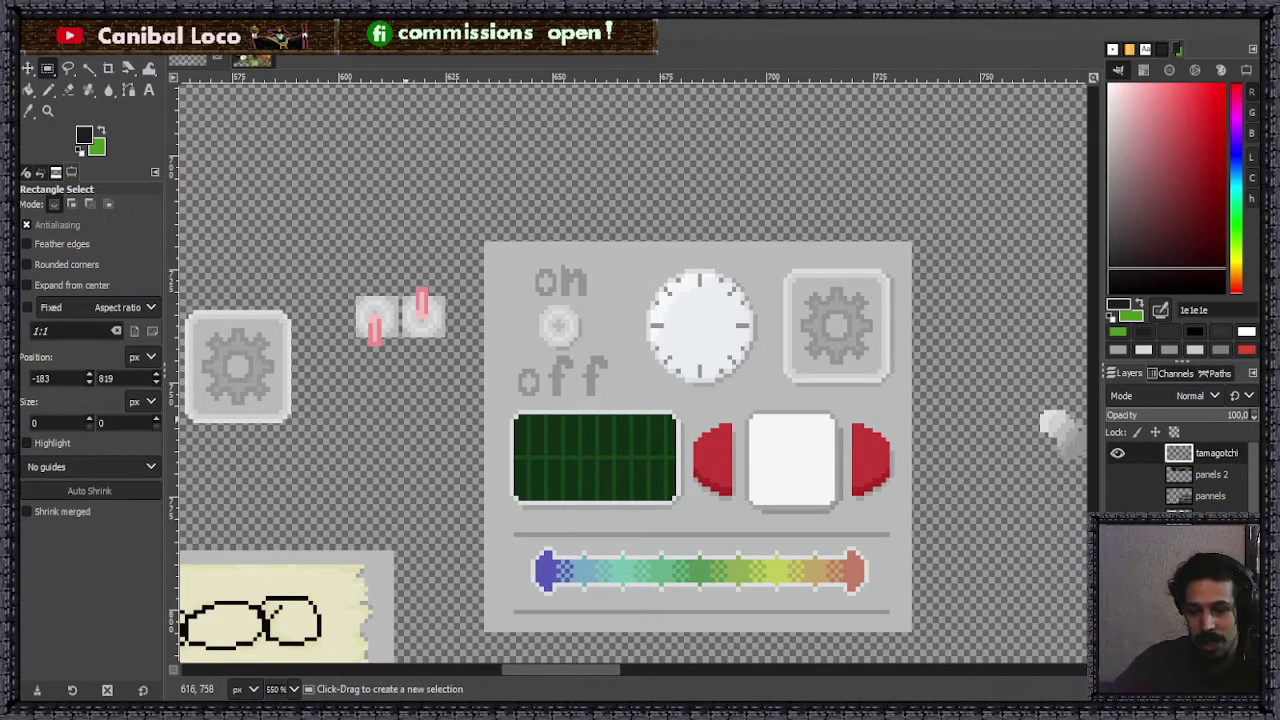
- Examine the sprite sheet and the grey control panel with the dark green display up close
{"action": "scroll", "coordinate": [440, 430], "scroll_direction": "down", "scroll_amount": 4, "text": "ctrl"}
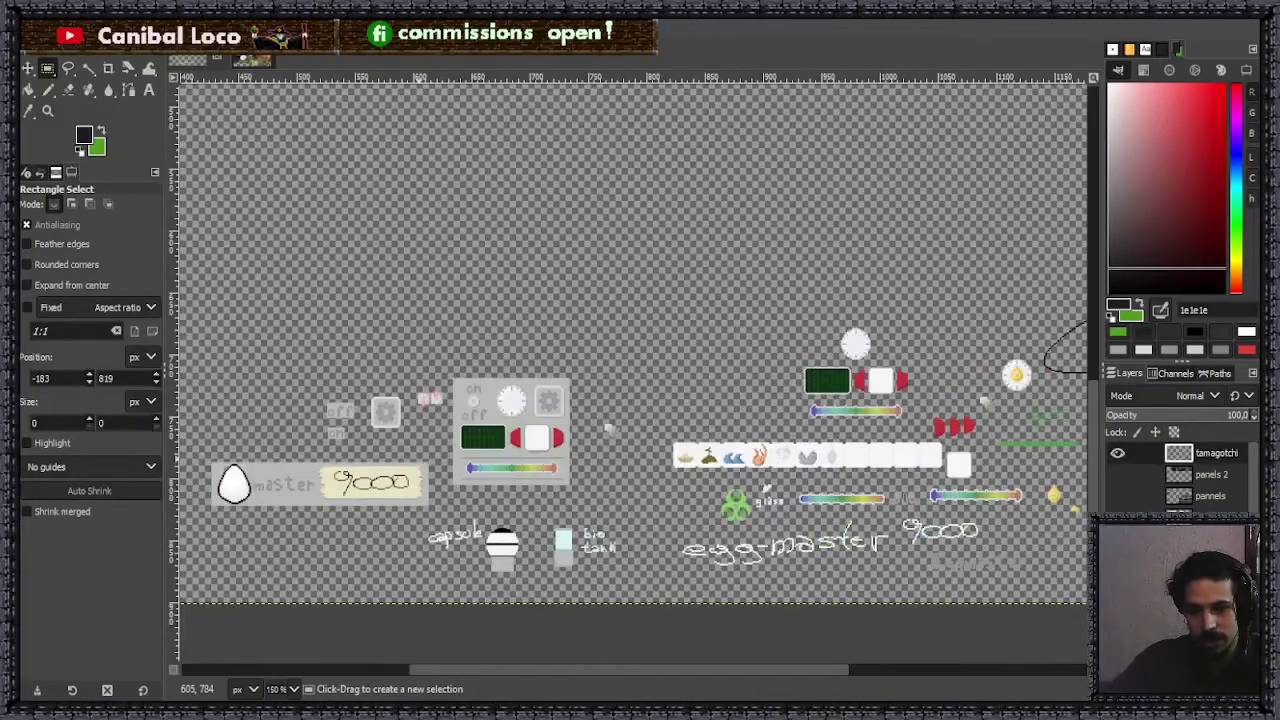
{"action": "scroll", "coordinate": [480, 466], "scroll_direction": "down", "scroll_amount": 4}
{"action": "scroll", "coordinate": [382, 401], "scroll_direction": "up", "scroll_amount": 2}
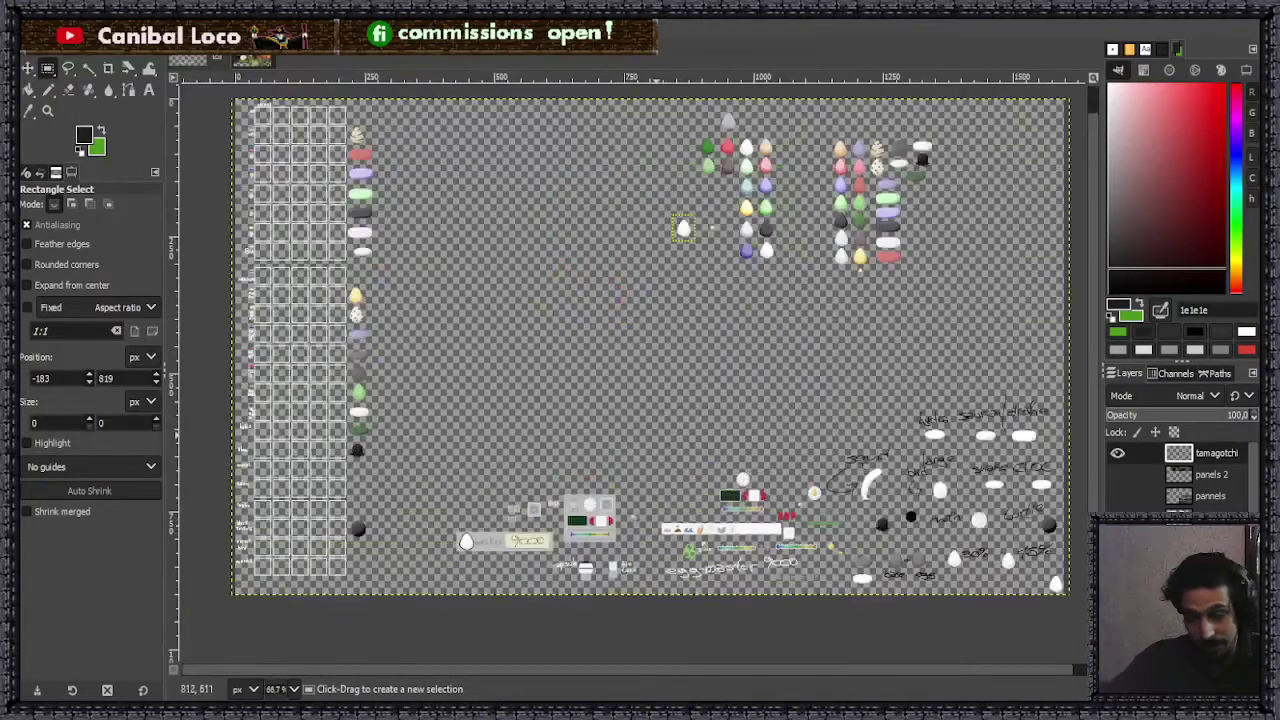
{"action": "scroll", "coordinate": [572, 515], "scroll_direction": "up", "scroll_amount": 2, "text": "ctrl"}
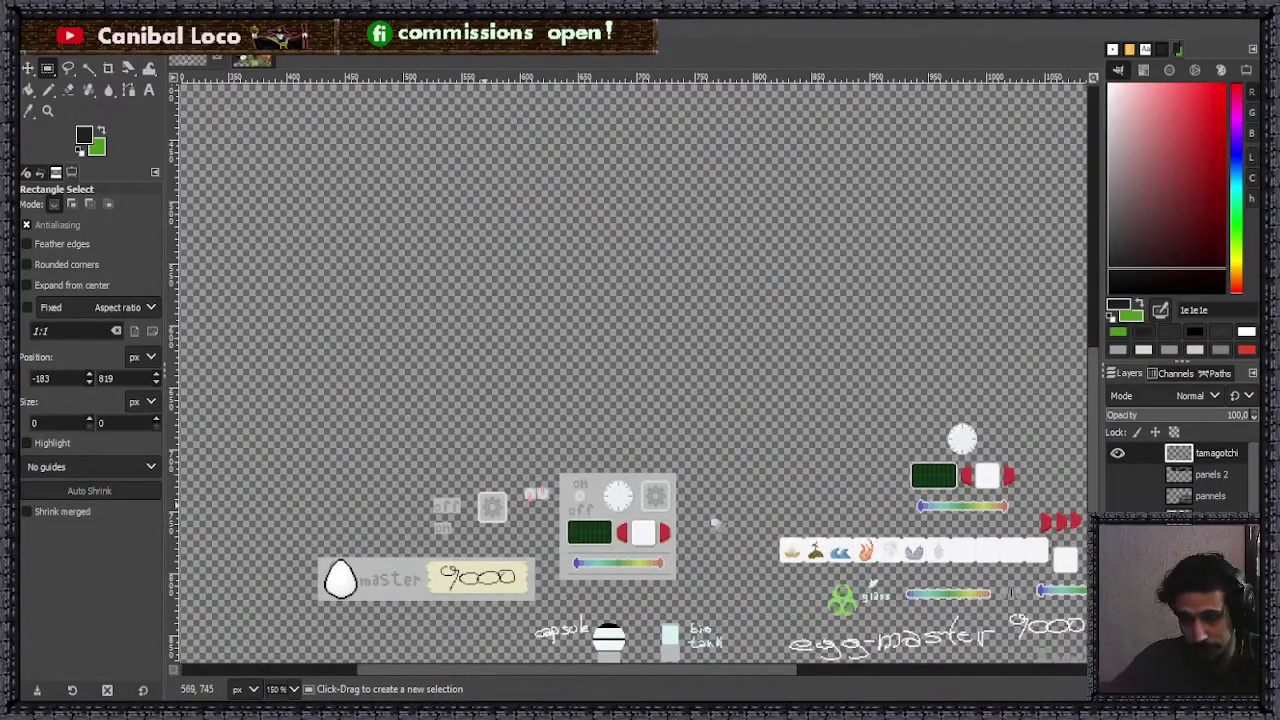
{"action": "scroll", "coordinate": [487, 515], "scroll_direction": "up", "scroll_amount": 3, "text": "ctrl"}
{"action": "scroll", "coordinate": [638, 423], "scroll_direction": "down", "scroll_amount": 2, "text": "ctrl"}
{"action": "scroll", "coordinate": [665, 560], "scroll_direction": "up", "scroll_amount": 3, "text": "ctrl"}
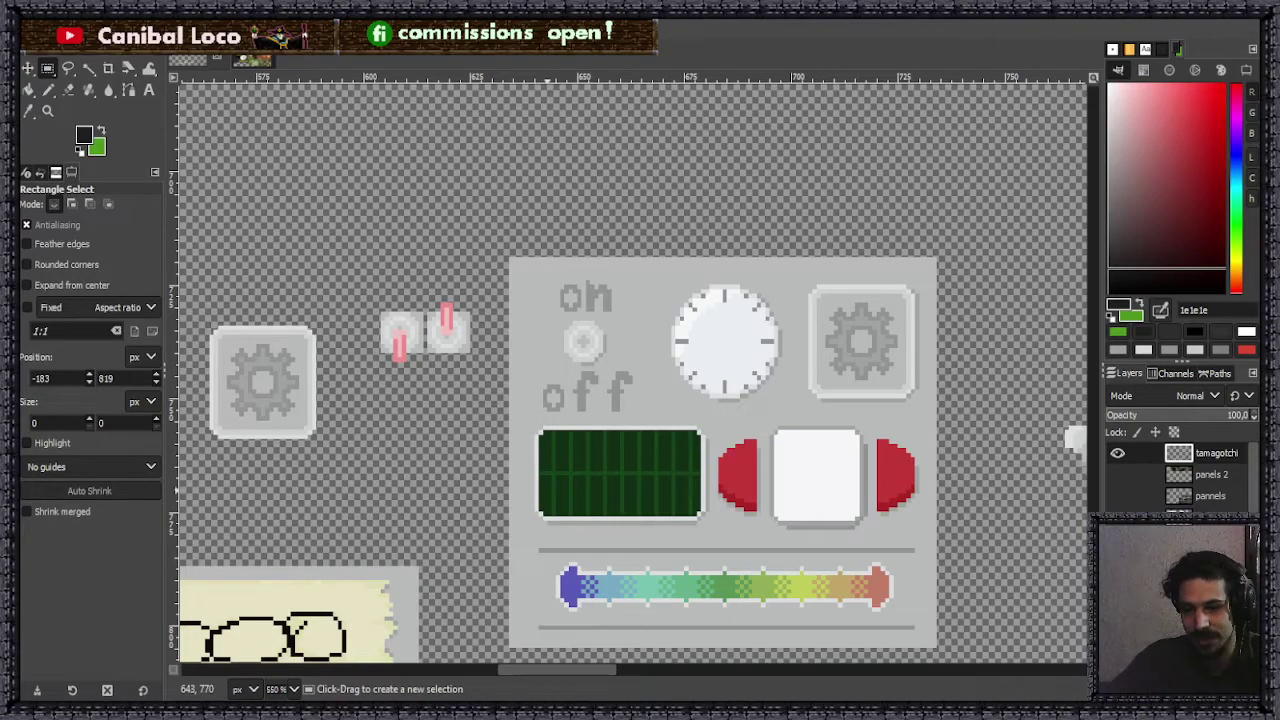
{"action": "scroll", "coordinate": [550, 468], "scroll_direction": "down", "scroll_amount": 1, "text": "ctrl"}
{"action": "scroll", "coordinate": [550, 468], "scroll_direction": "up", "scroll_amount": 3, "text": "ctrl"}
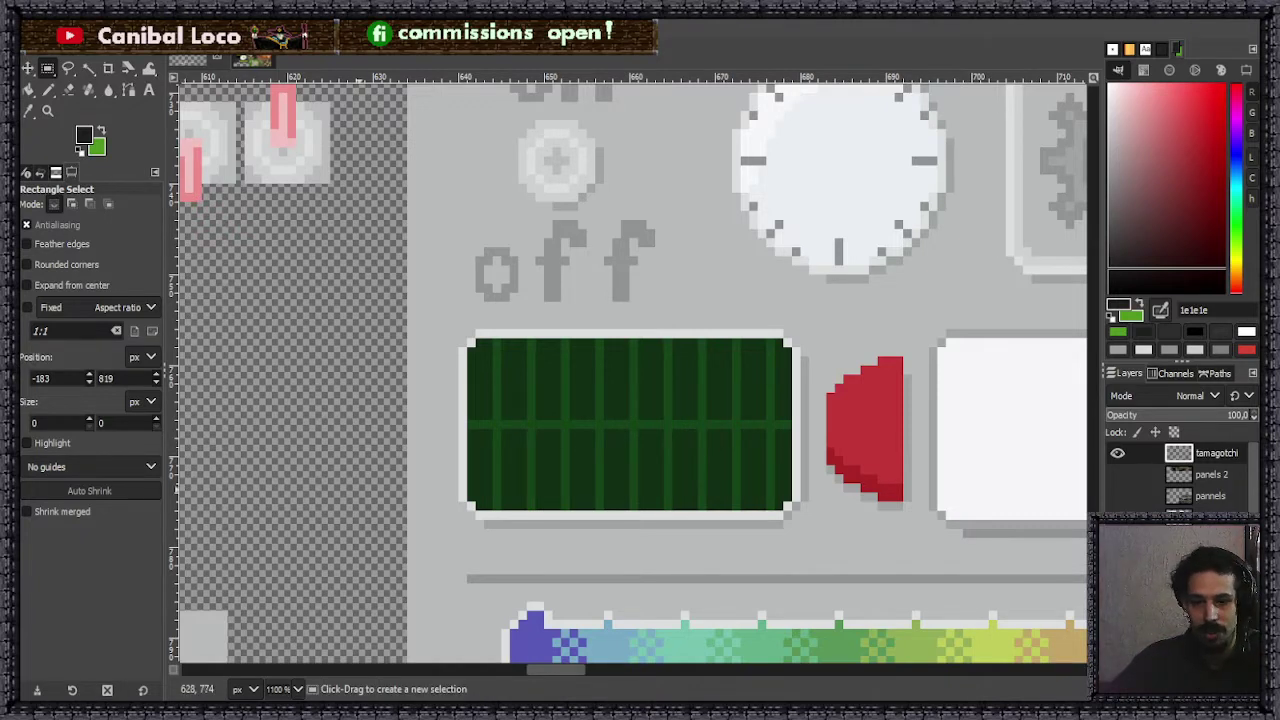
- Select the dark green display as a 38 × 19 px rectangle and move the selection outline to the empty area above the gear button
{"action": "left_click", "coordinate": [432, 490]}
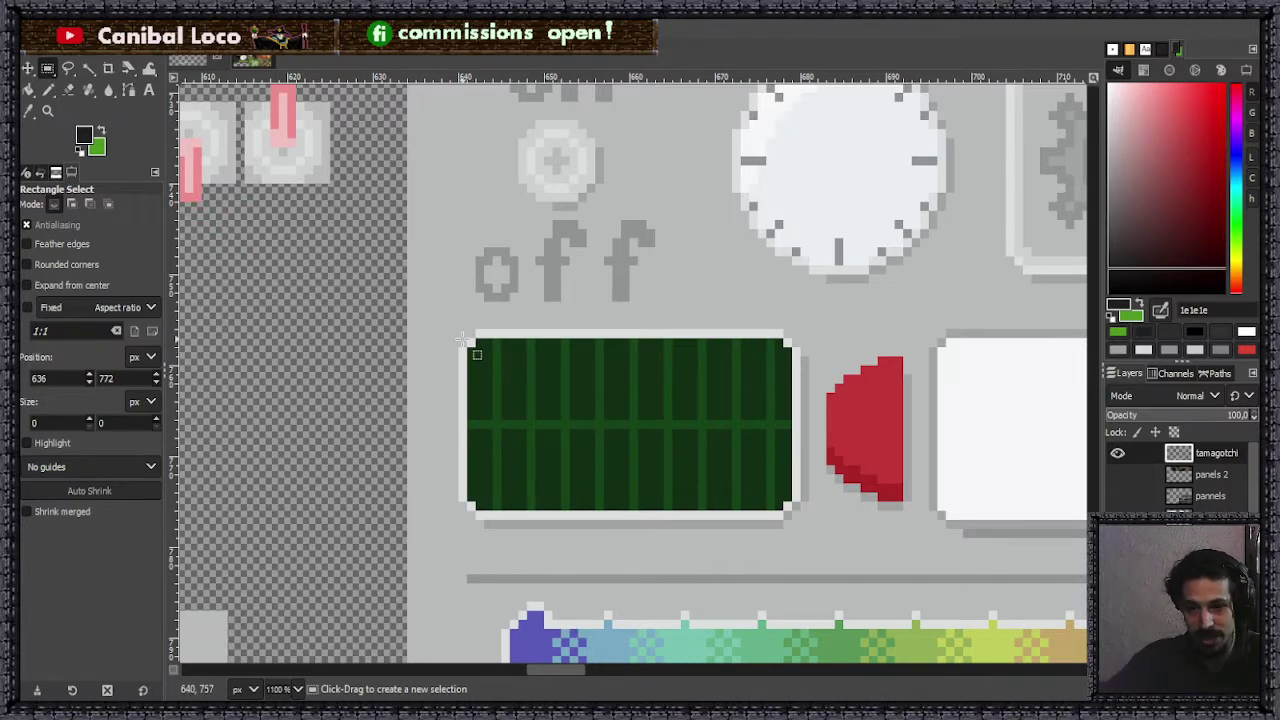
{"action": "left_click_drag", "start_coordinate": [468, 340], "coordinate": [806, 523]}
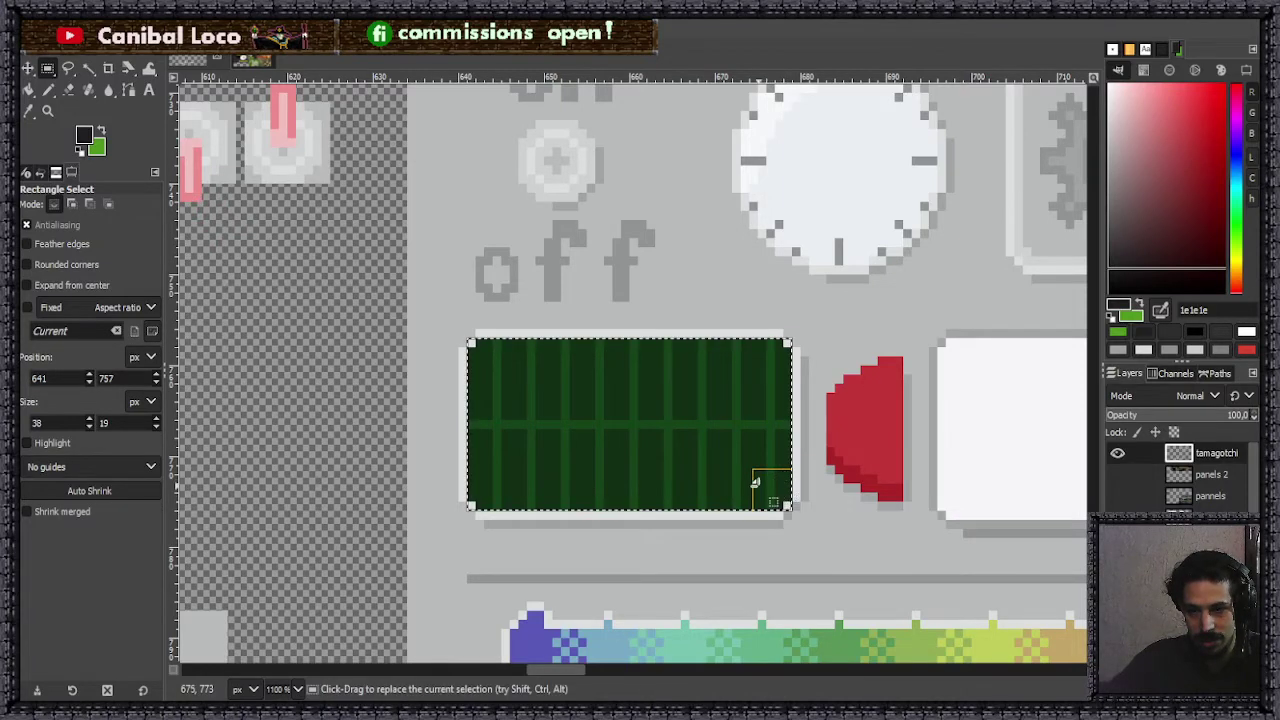
{"action": "scroll", "coordinate": [583, 554], "scroll_direction": "down", "scroll_amount": 3}
{"action": "key", "text": "Left"}
{"action": "left_click_drag", "start_coordinate": [595, 505], "coordinate": [365, 285]}
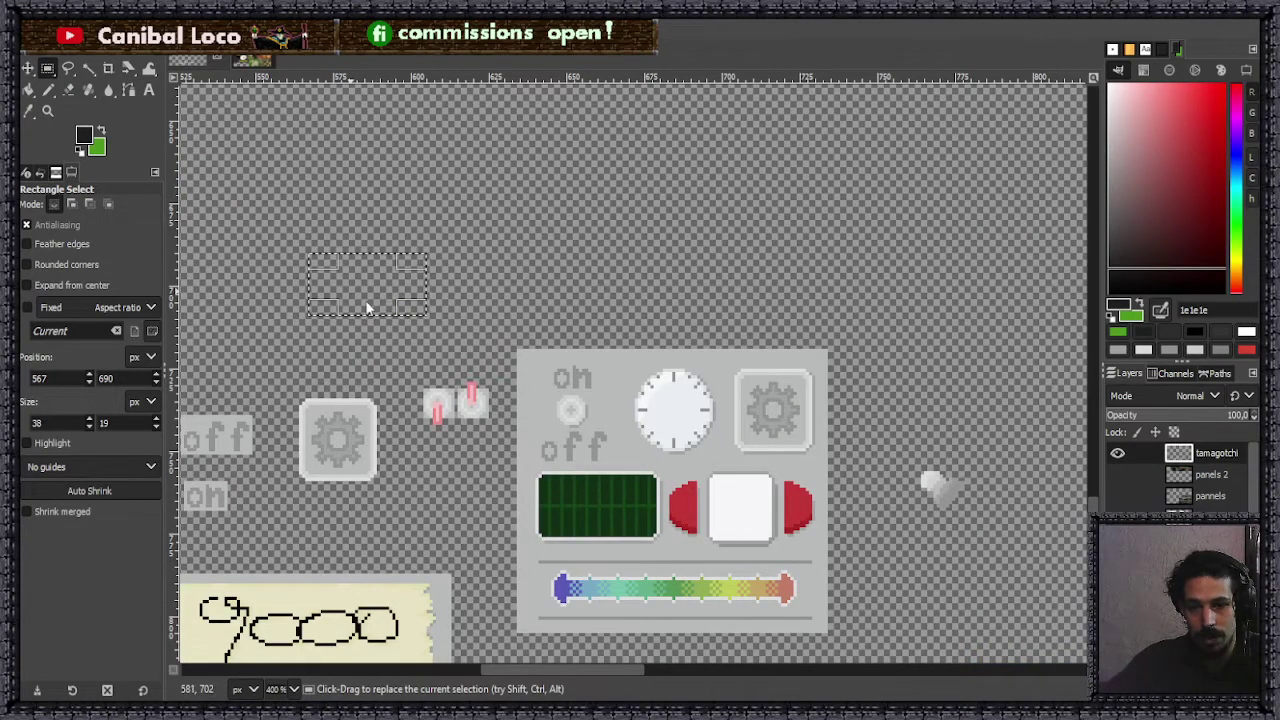
- Fill the 38 × 19 px selection with the dark foreground colour 1e1e1e and clear the selection
{"action": "right_click", "coordinate": [418, 335]}
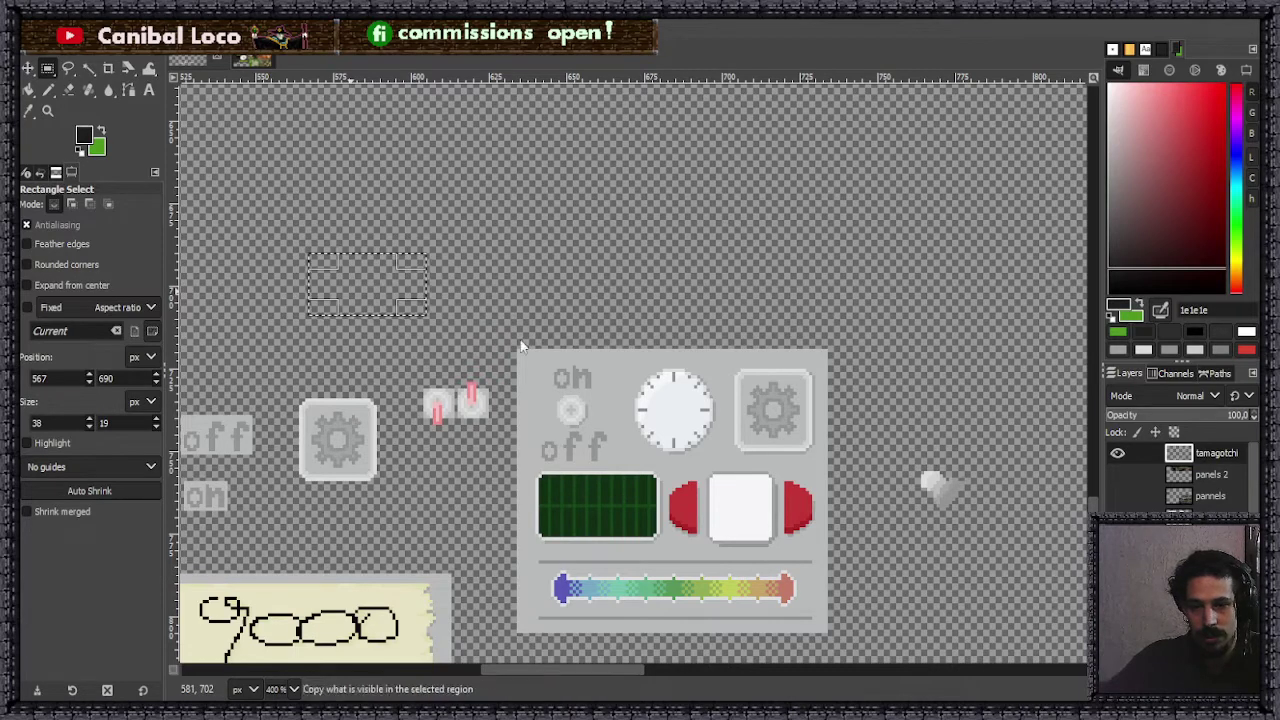
{"action": "left_click", "coordinate": [524, 503]}
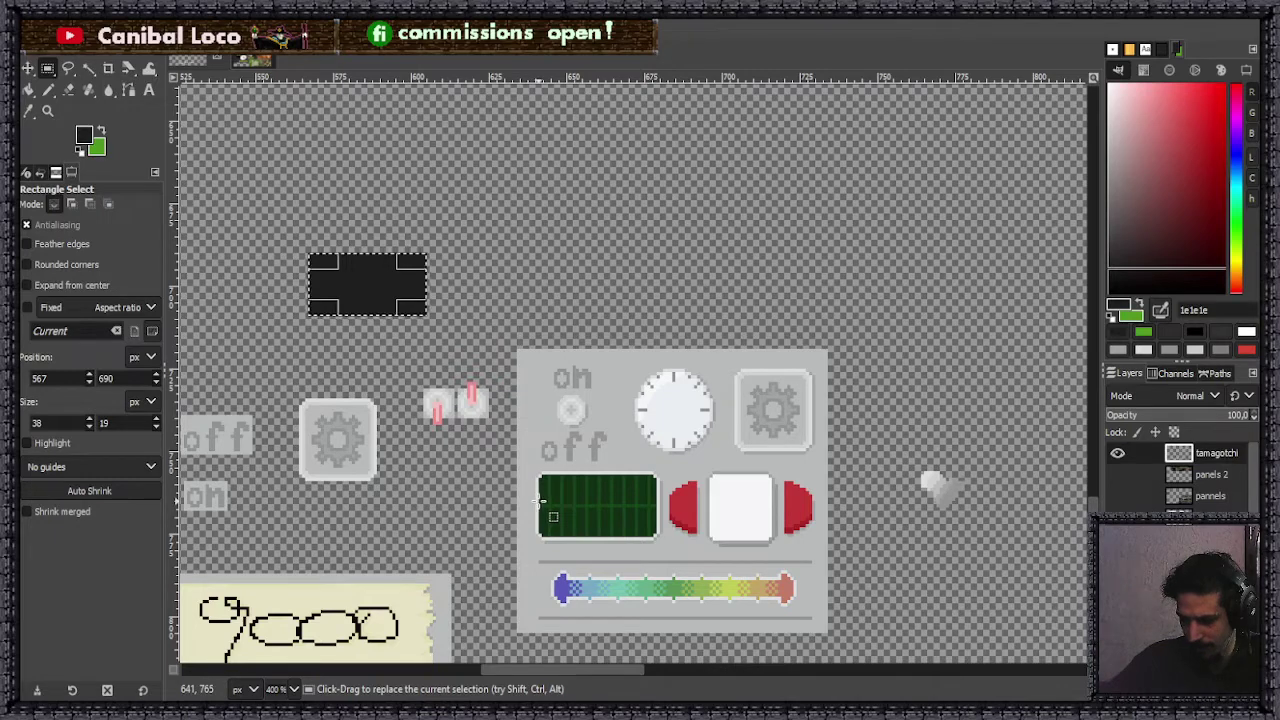
{"action": "left_click", "coordinate": [531, 456]}
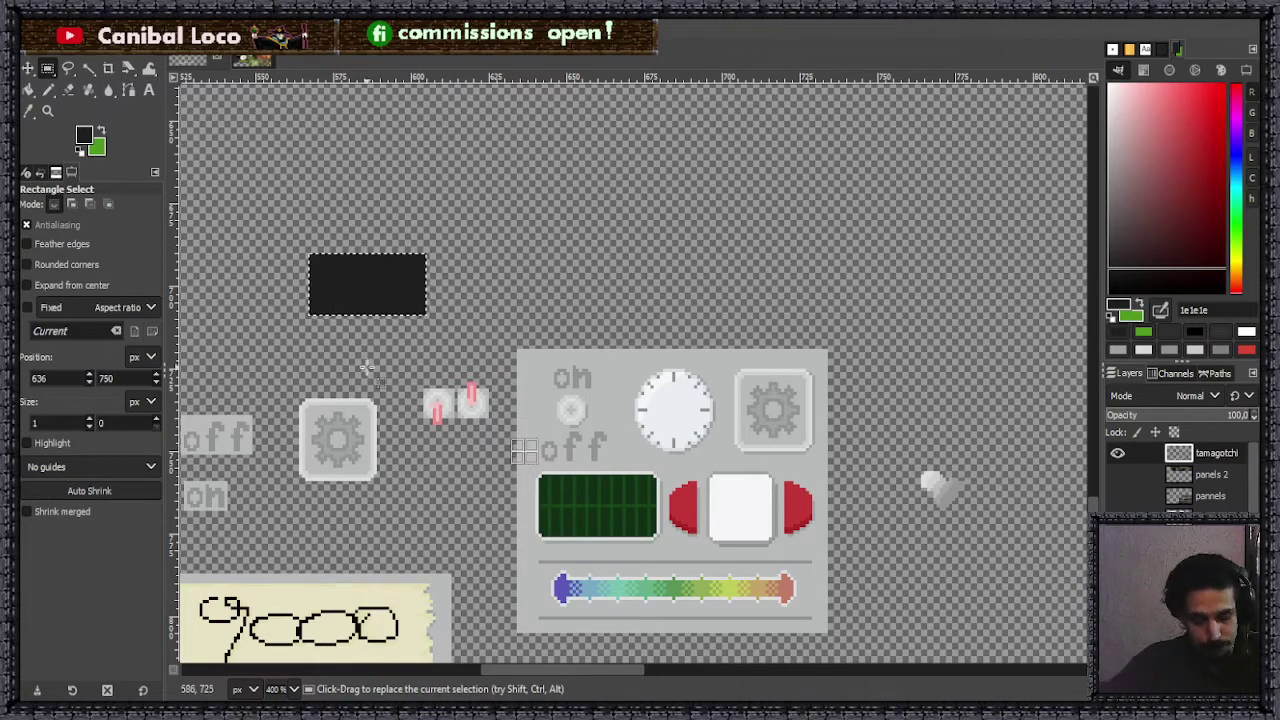
- Draw a one-pixel red (b83b3b) horizontal Pencil line across the full width of the dark rectangle at mid-height
{"action": "key", "text": "n"}
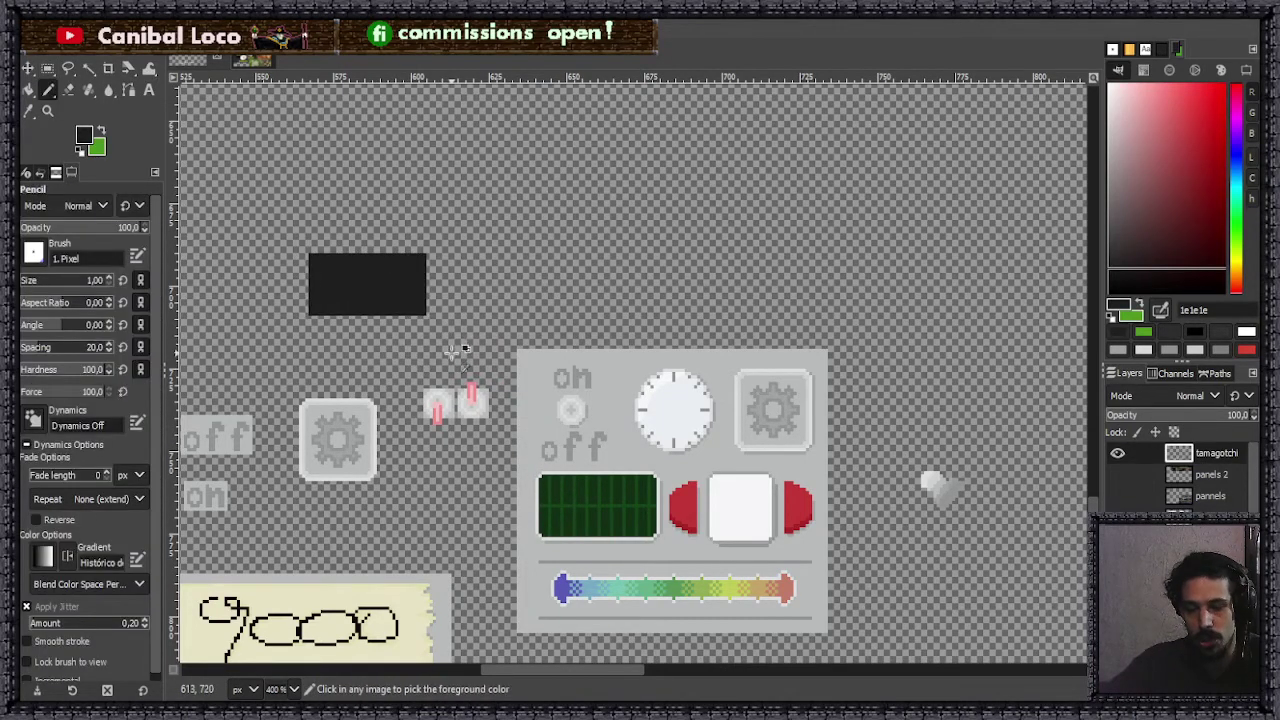
{"action": "scroll", "coordinate": [449, 354], "scroll_direction": "down", "scroll_amount": 3}
{"action": "scroll", "coordinate": [443, 340], "scroll_direction": "up", "scroll_amount": 6}
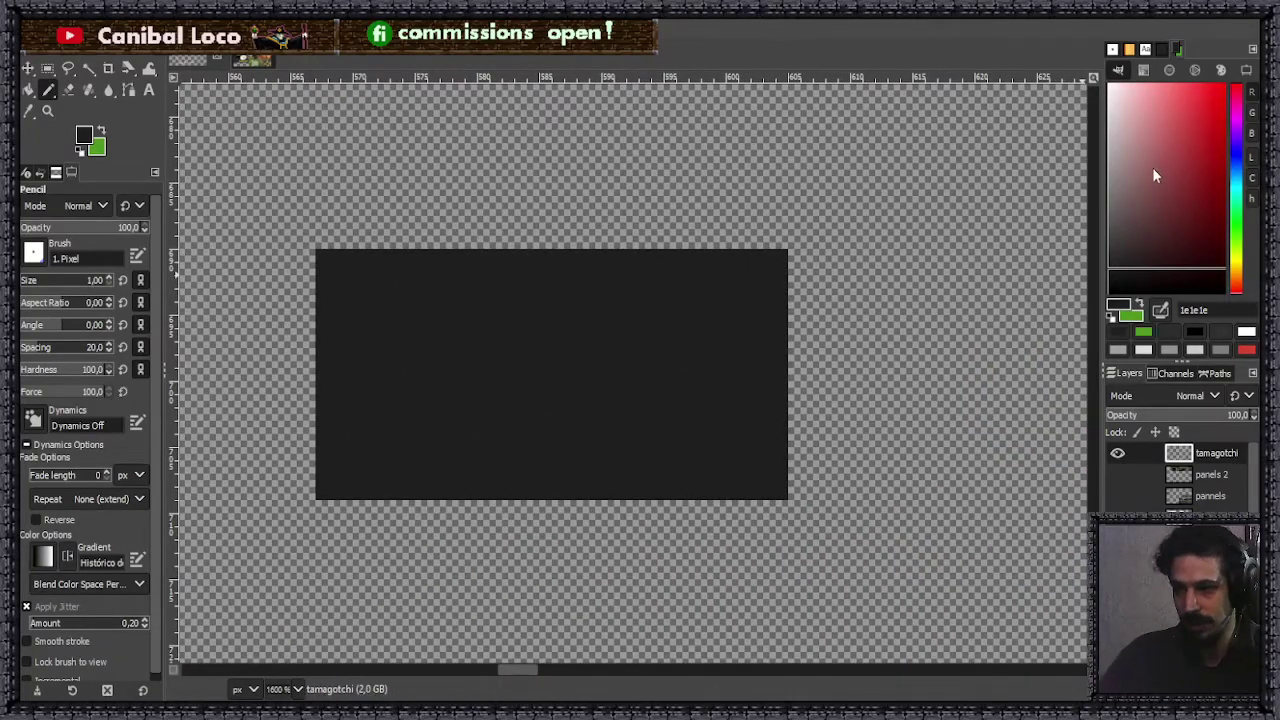
{"action": "left_click_drag", "start_coordinate": [1152, 167], "coordinate": [1188, 142]}
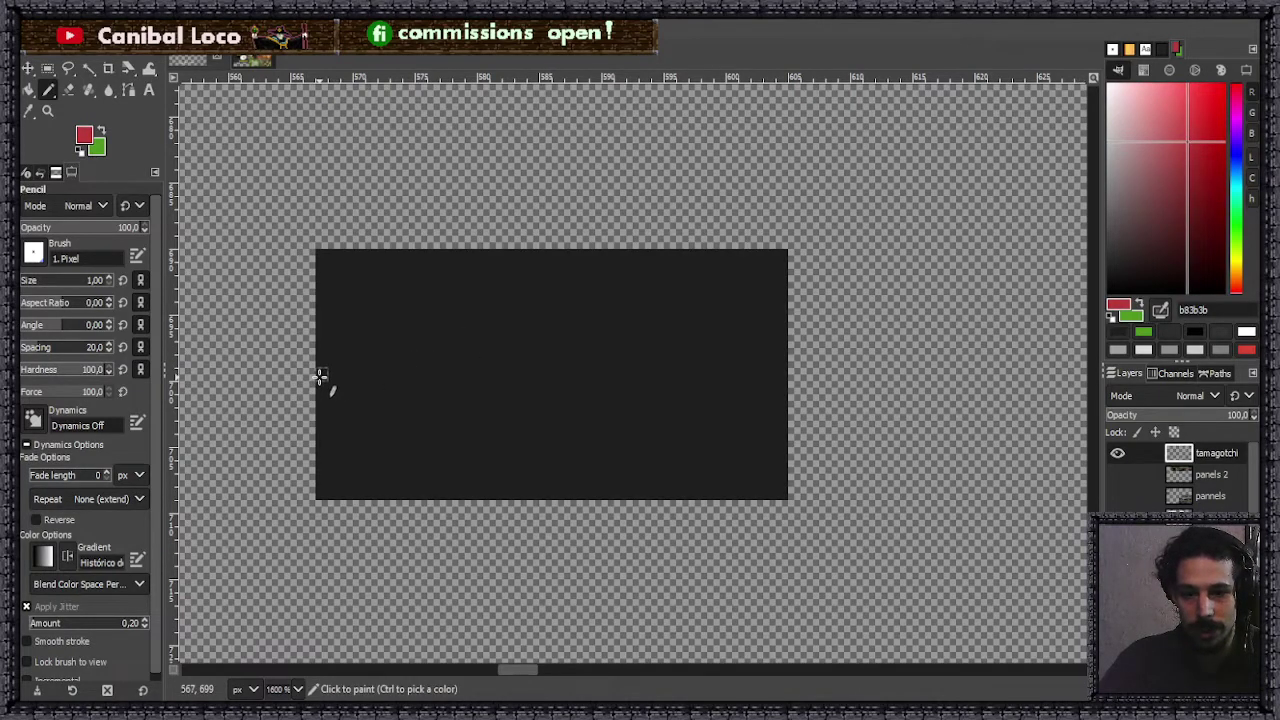
{"action": "left_click_drag", "start_coordinate": [320, 375], "coordinate": [786, 375]}
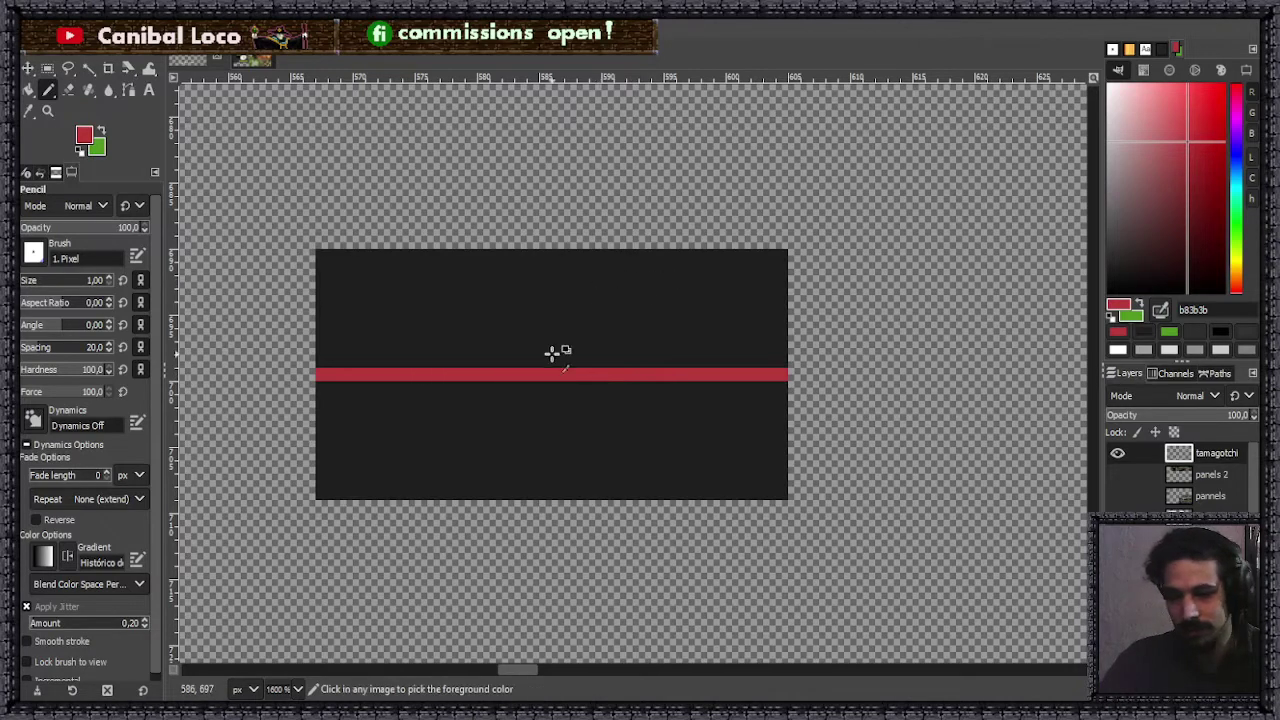
- Change the foreground colour to the yellow b8ae3b
{"action": "scroll", "coordinate": [545, 351], "scroll_direction": "down", "scroll_amount": 3}
{"action": "scroll", "coordinate": [575, 347], "scroll_direction": "up", "scroll_amount": 2}
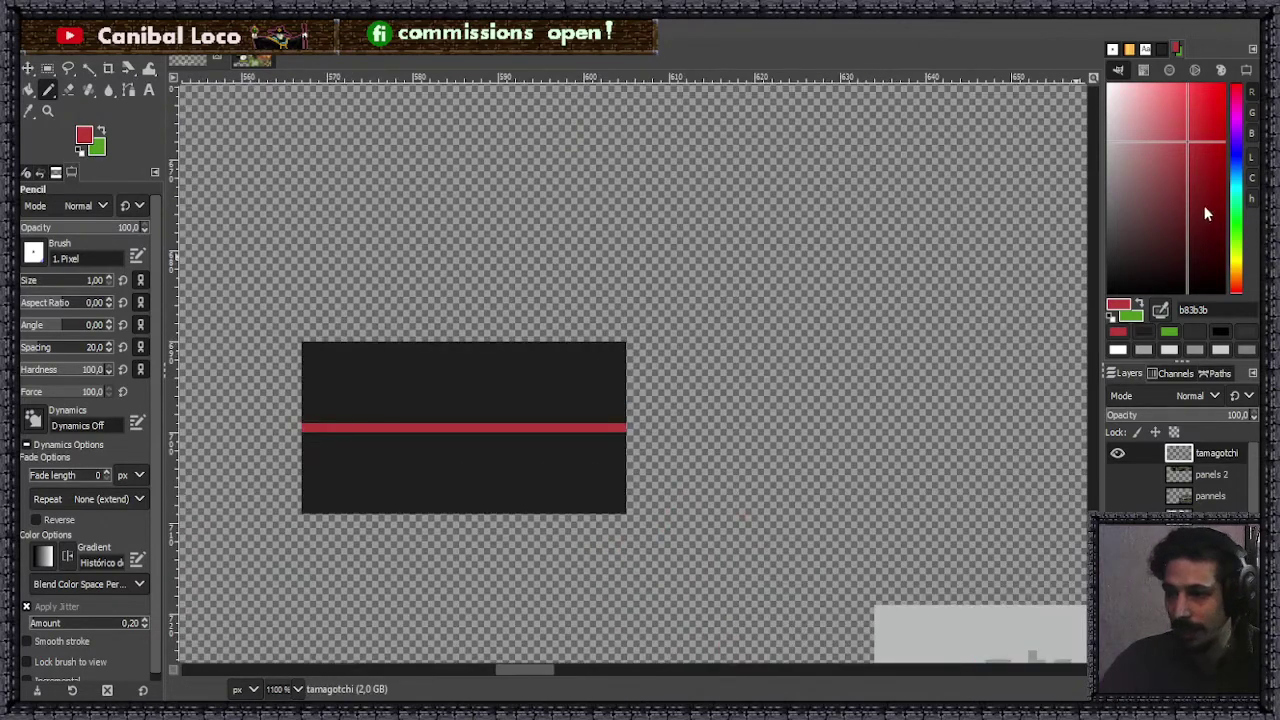
{"action": "left_click", "coordinate": [1238, 272]}
{"action": "left_click_drag", "start_coordinate": [1238, 272], "coordinate": [1240, 266]}
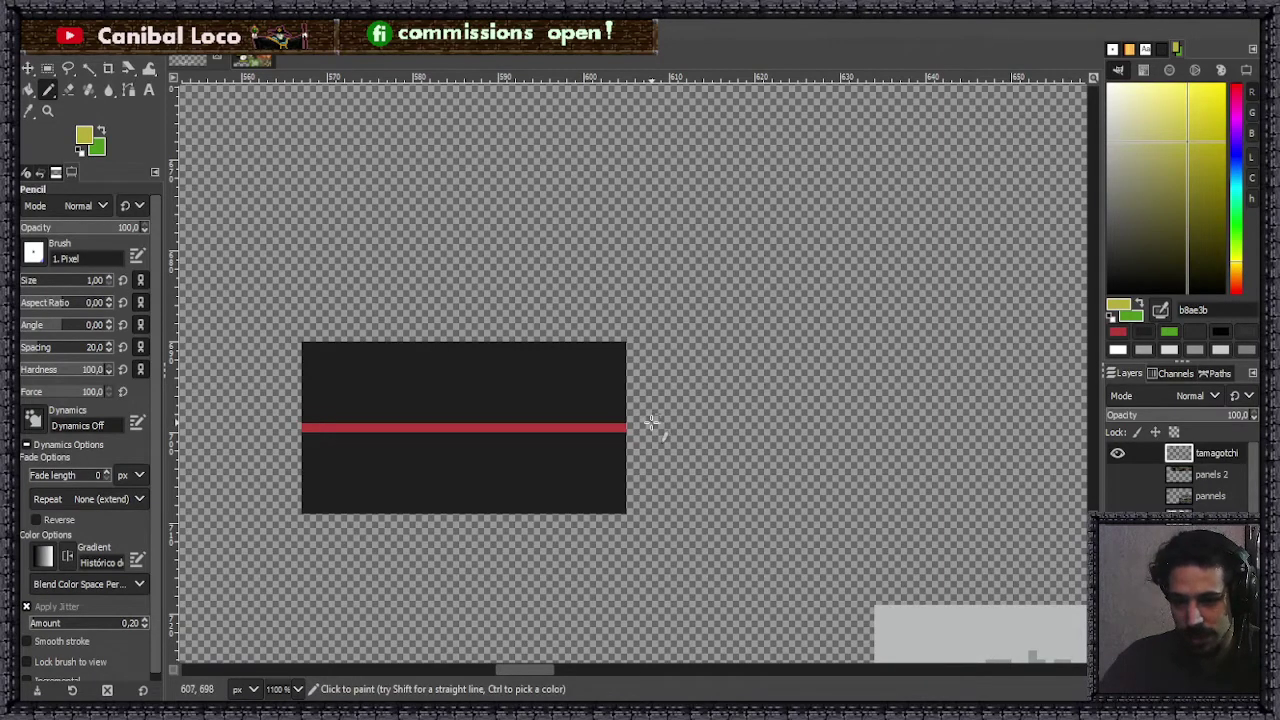
- Copy the 38 × 19 px dark rectangle with its red line and place the duplicate directly beside the original
{"action": "key", "text": "r"}
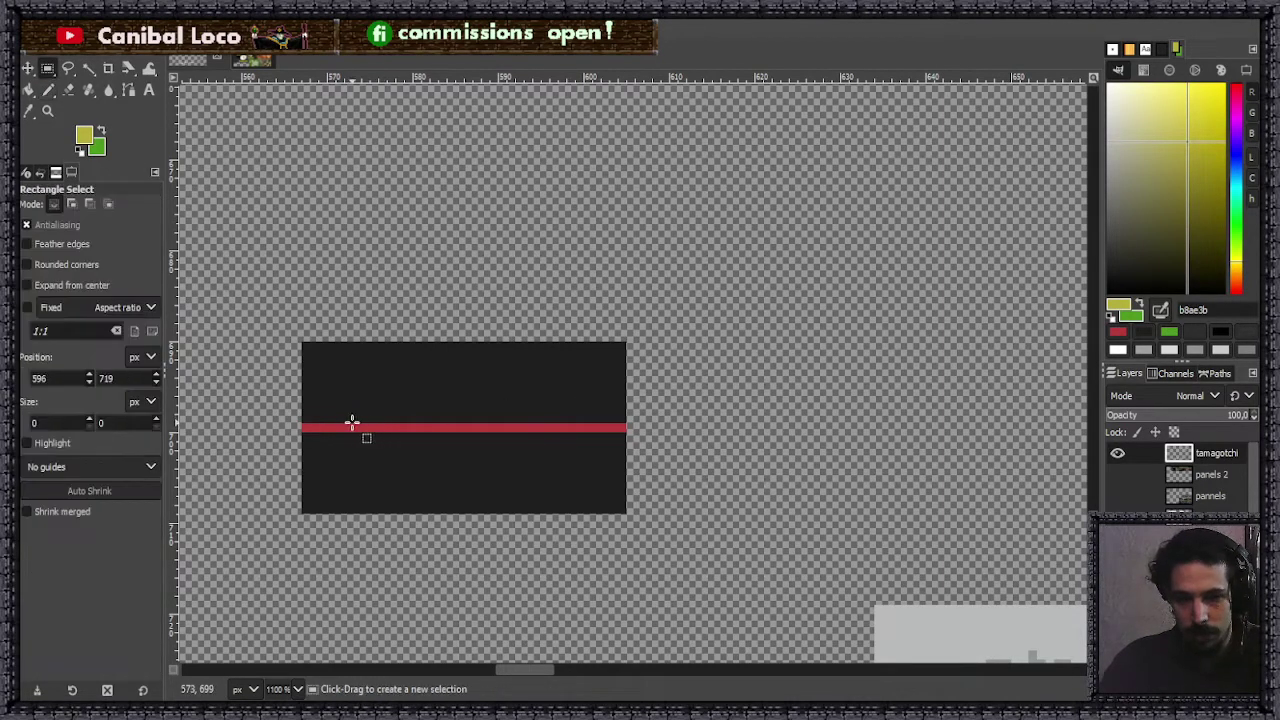
{"action": "left_click_drag", "start_coordinate": [303, 344], "coordinate": [626, 512]}
{"action": "key", "text": "ctrl+c"}
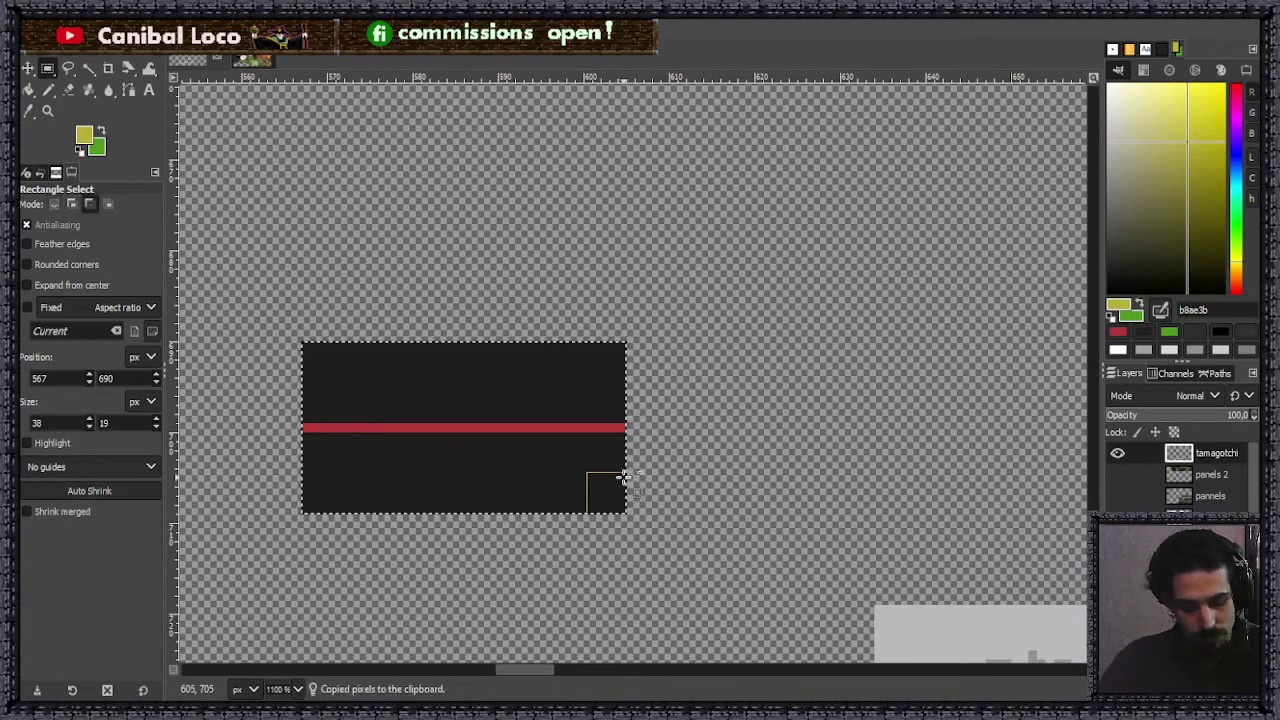
{"action": "key", "text": "ctrl+v"}
{"action": "left_click_drag", "start_coordinate": [516, 423], "coordinate": [831, 431]}
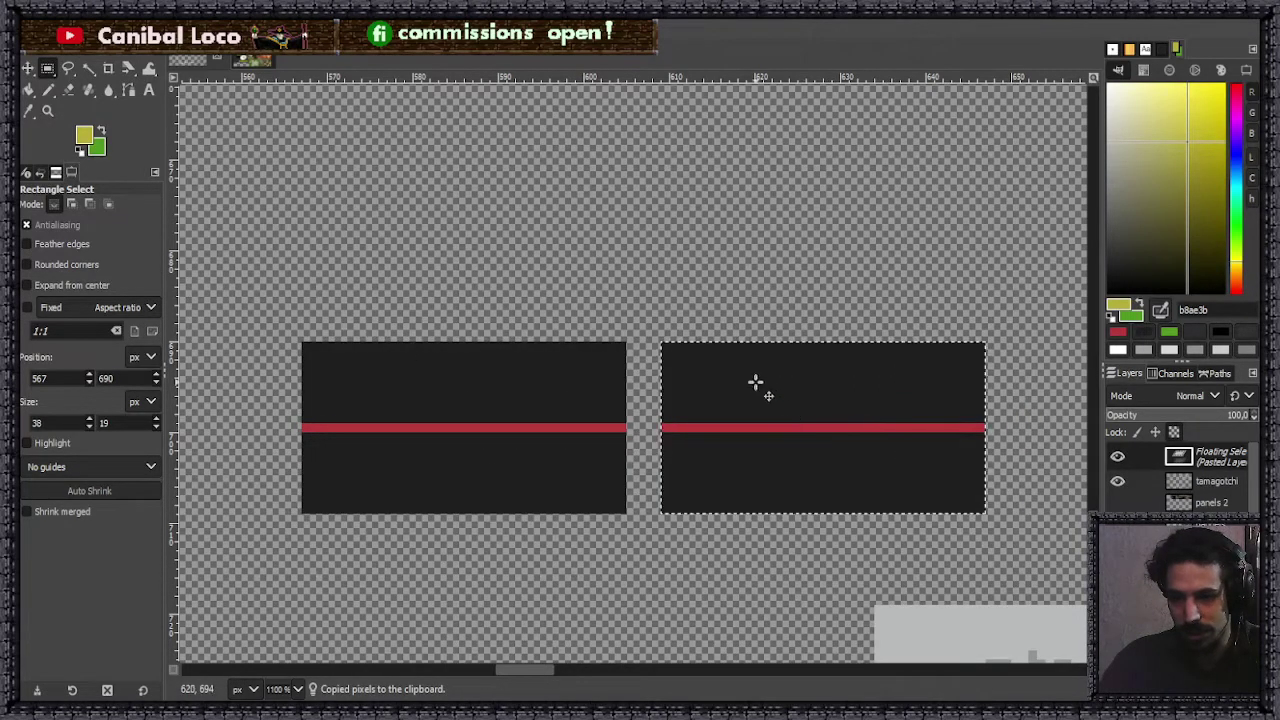
- Paste three more copies of the dark rectangle to extend the row to five, and anchor them
{"action": "scroll", "coordinate": [728, 318], "scroll_direction": "down", "scroll_amount": 4}
{"action": "scroll", "coordinate": [700, 340], "scroll_direction": "up", "scroll_amount": 2}
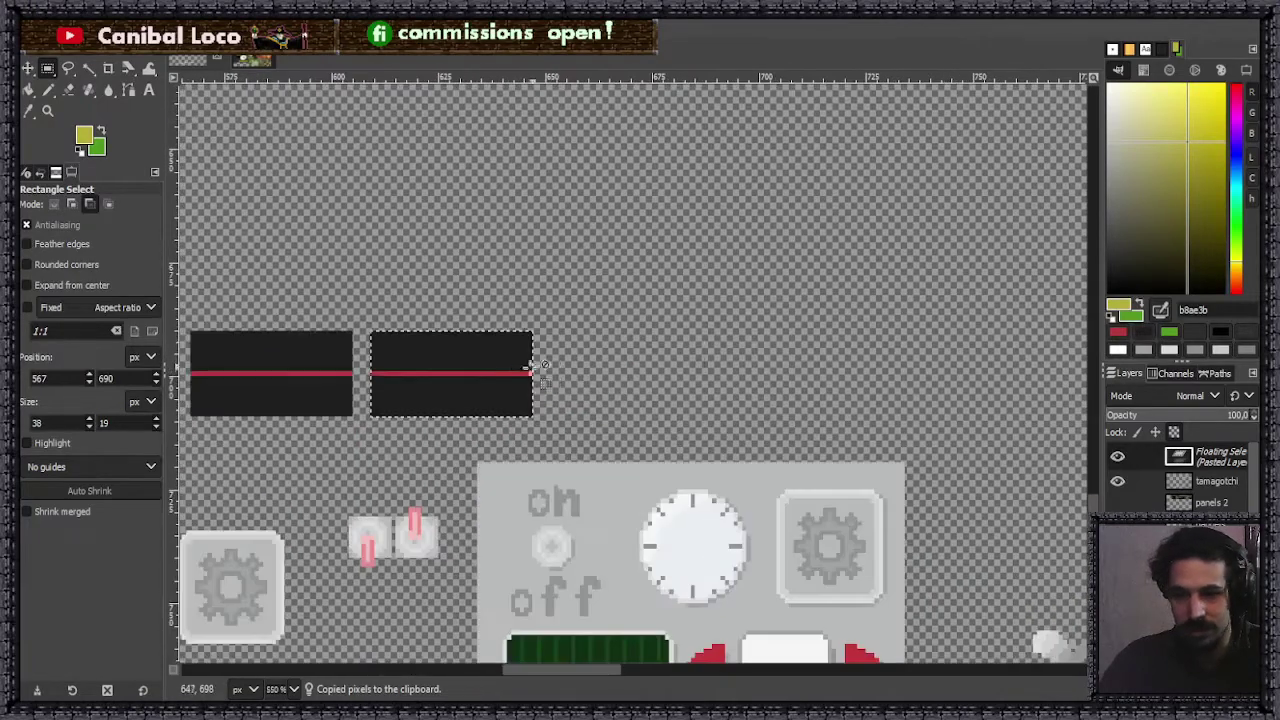
{"action": "key", "text": "ctrl+v"}
{"action": "left_click_drag", "start_coordinate": [618, 375], "coordinate": [945, 387]}
{"action": "key", "text": "ctrl+v"}
{"action": "key", "text": "ctrl+v"}
{"action": "left_click", "coordinate": [866, 334]}
{"action": "scroll", "coordinate": [680, 374], "scroll_direction": "down", "scroll_amount": 2}
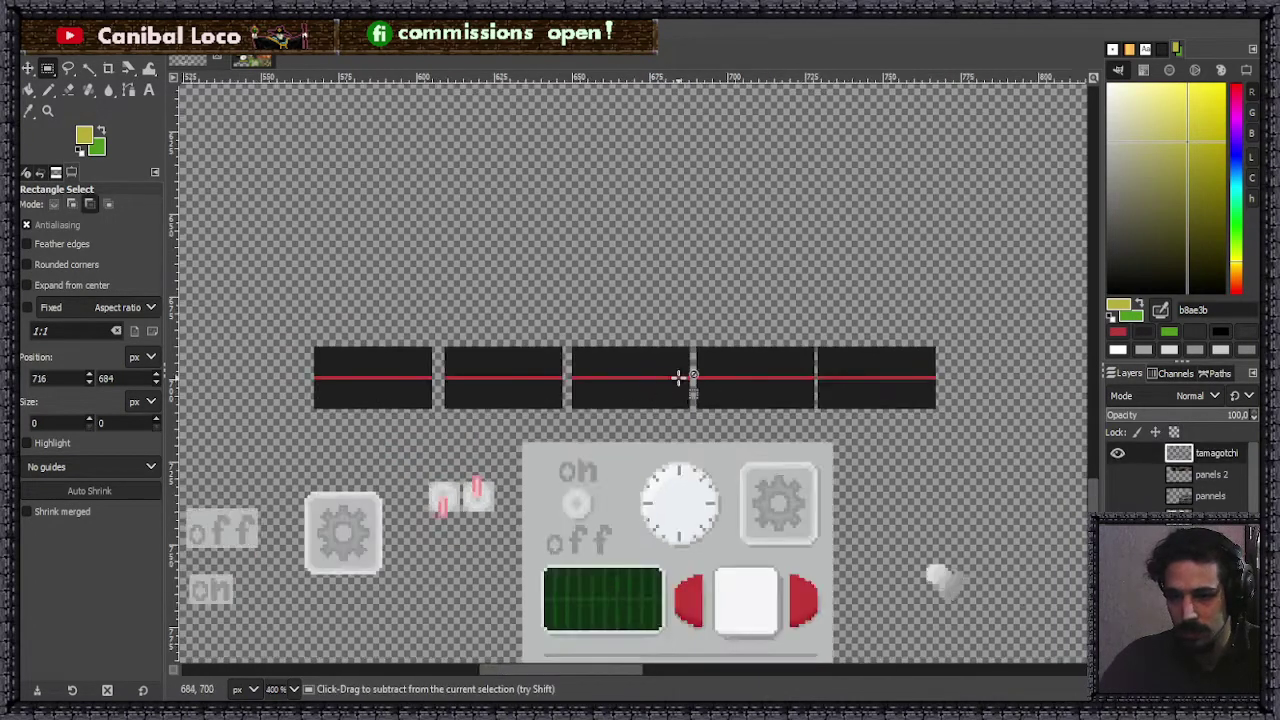
- Cut the third dark rectangle and reposition it one pixel away from the fourth, keeping the red lines aligned
{"action": "scroll", "coordinate": [511, 375], "scroll_direction": "up", "scroll_amount": 3}
{"action": "scroll", "coordinate": [470, 352], "scroll_direction": "down", "scroll_amount": 2}
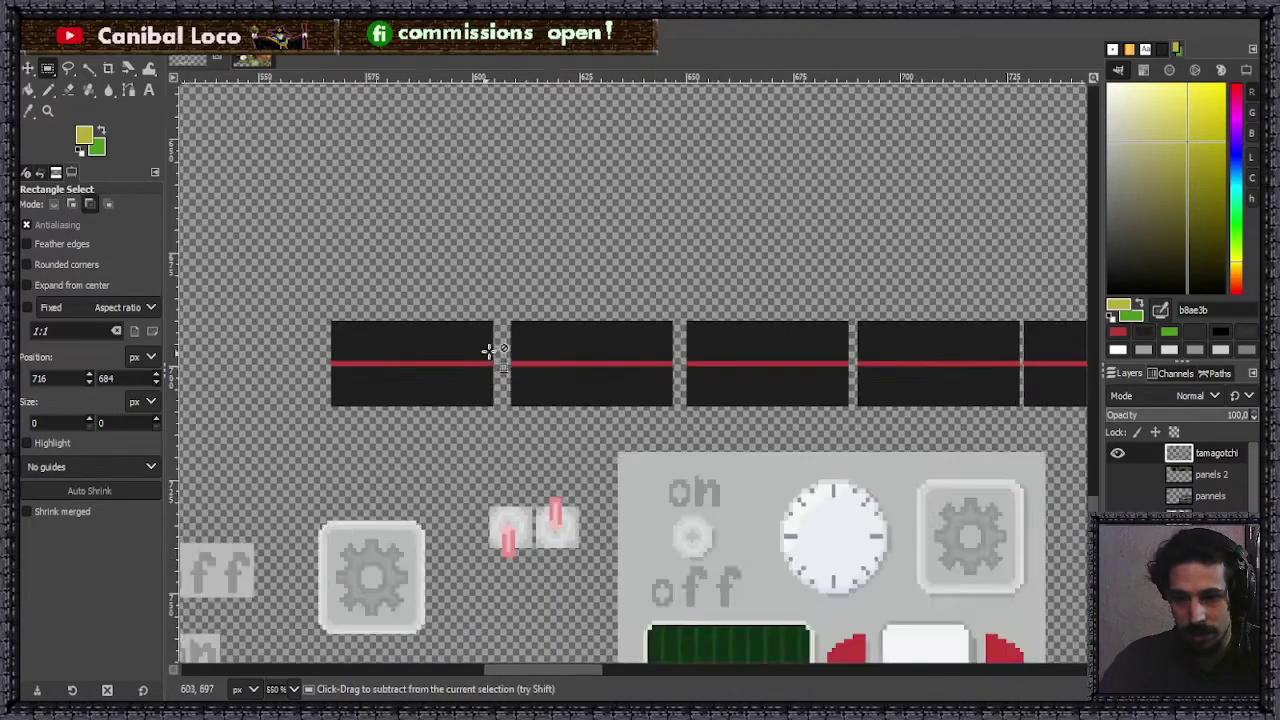
{"action": "scroll", "coordinate": [512, 355], "scroll_direction": "up", "scroll_amount": 2}
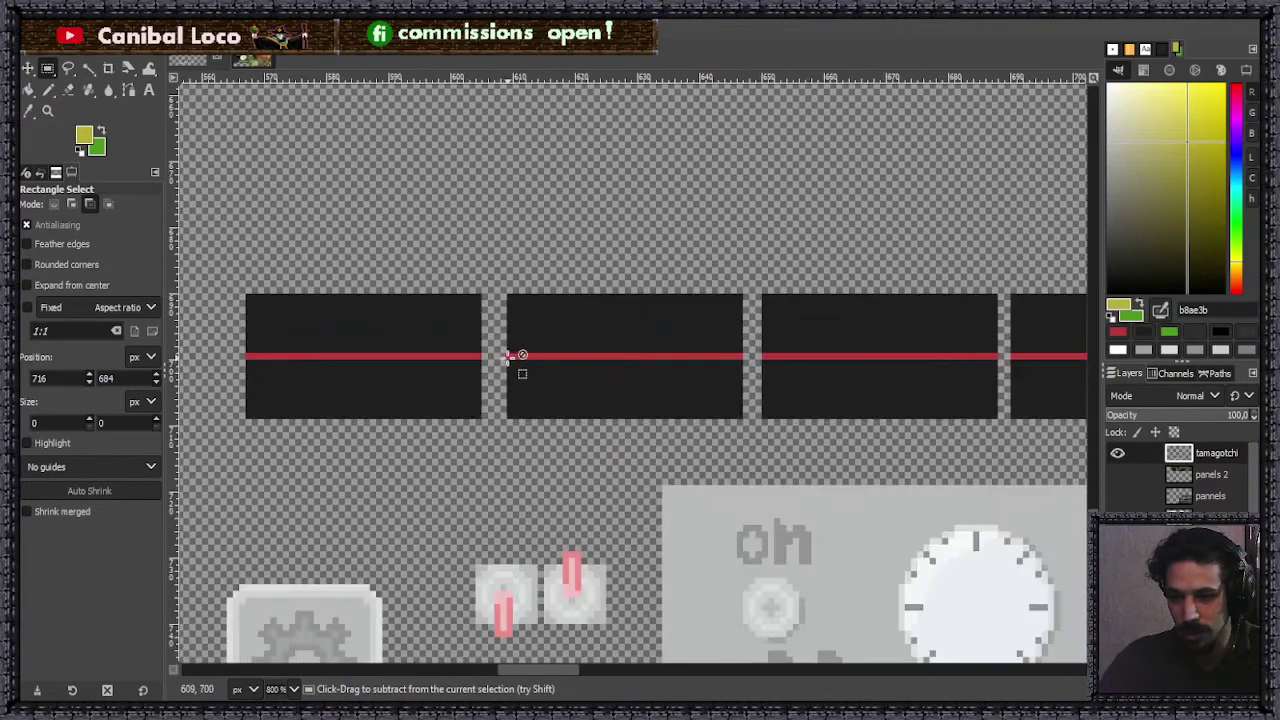
{"action": "scroll", "coordinate": [514, 350], "scroll_direction": "down", "scroll_amount": 2}
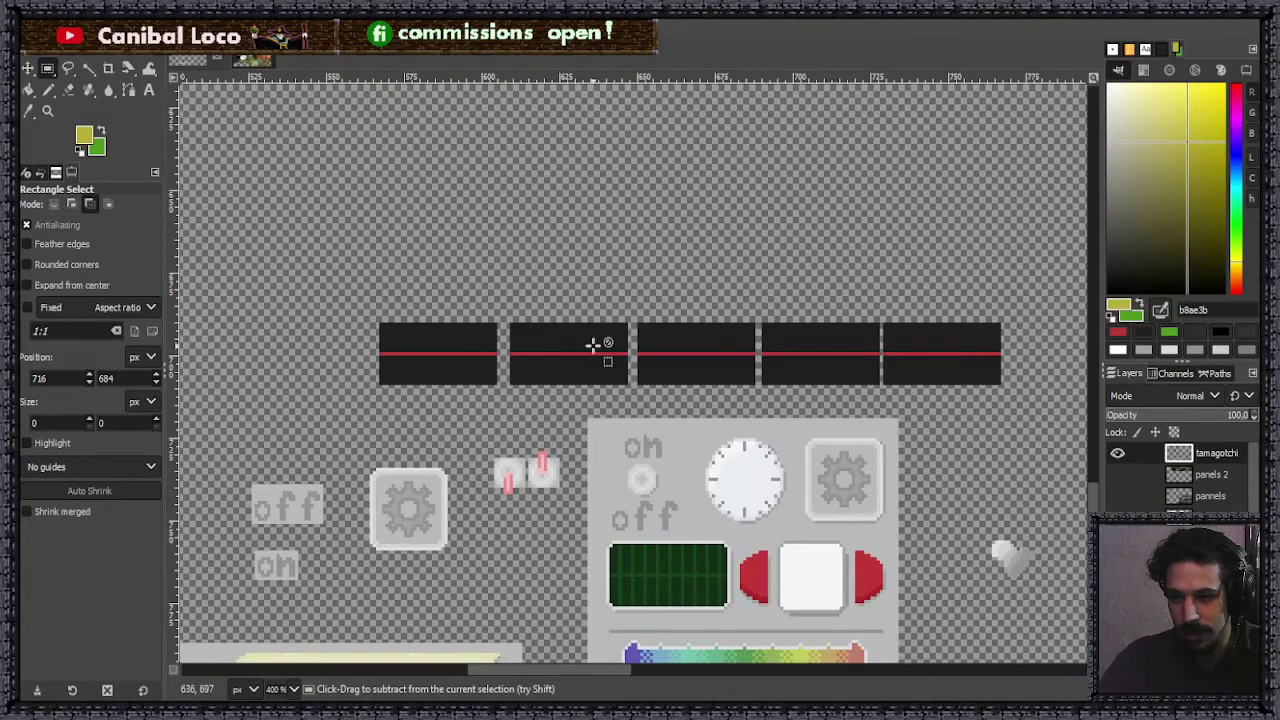
{"action": "scroll", "coordinate": [656, 348], "scroll_direction": "up", "scroll_amount": 2}
{"action": "left_click_drag", "start_coordinate": [614, 288], "coordinate": [860, 427]}
{"action": "key", "text": "ctrl+x"}
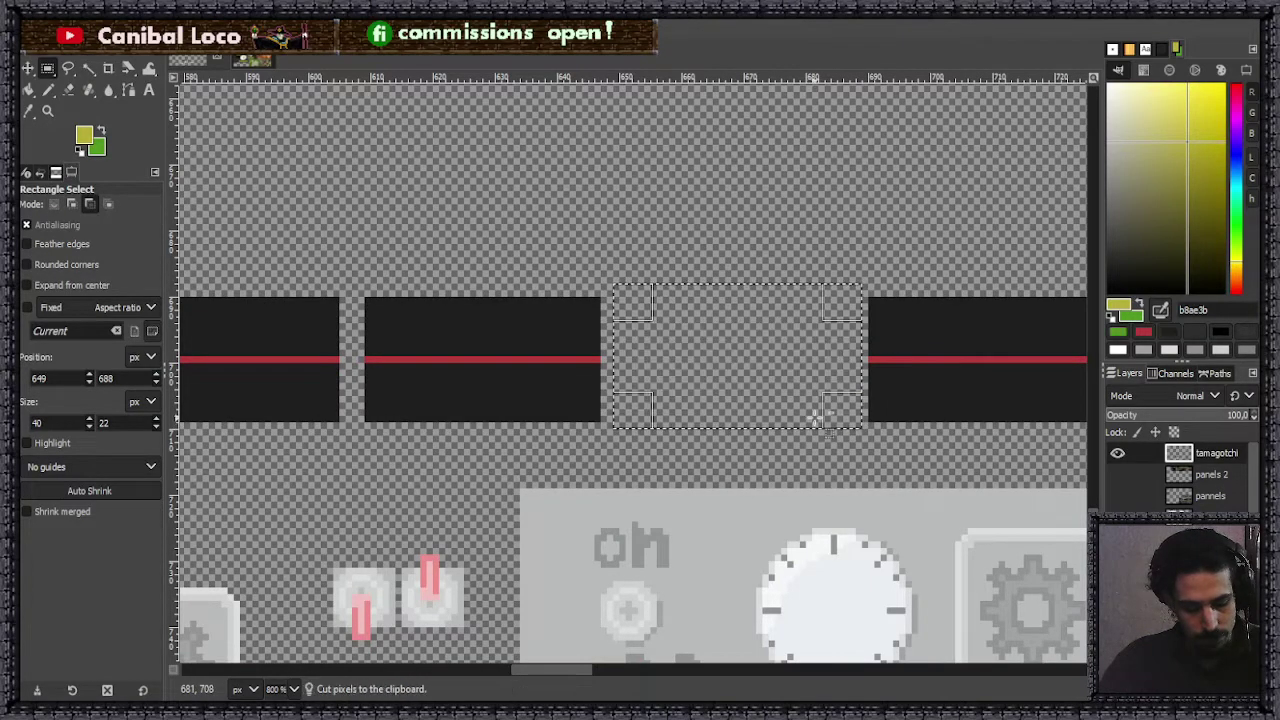
{"action": "key", "text": "ctrl+v"}
{"action": "mouse_move", "coordinate": [775, 391]}
{"action": "left_mouse_down"}
{"action": "mouse_move", "coordinate": [803, 383]}
{"action": "mouse_move", "coordinate": [791, 381]}
{"action": "left_mouse_up"}
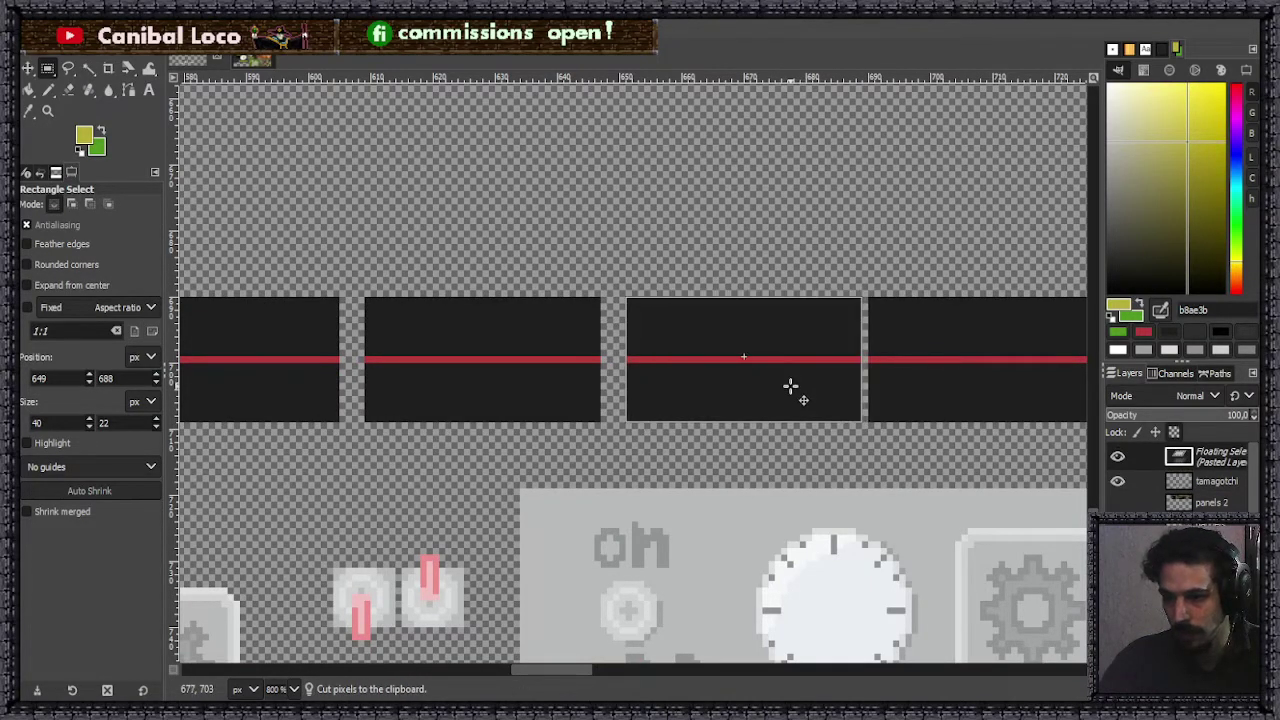
{"action": "left_click", "coordinate": [820, 294]}
- Cut the second dark rectangle and shift it to one pixel from the third, with the red lines level
{"action": "left_click_drag", "start_coordinate": [364, 293], "coordinate": [600, 422]}
{"action": "key", "text": "ctrl+x"}
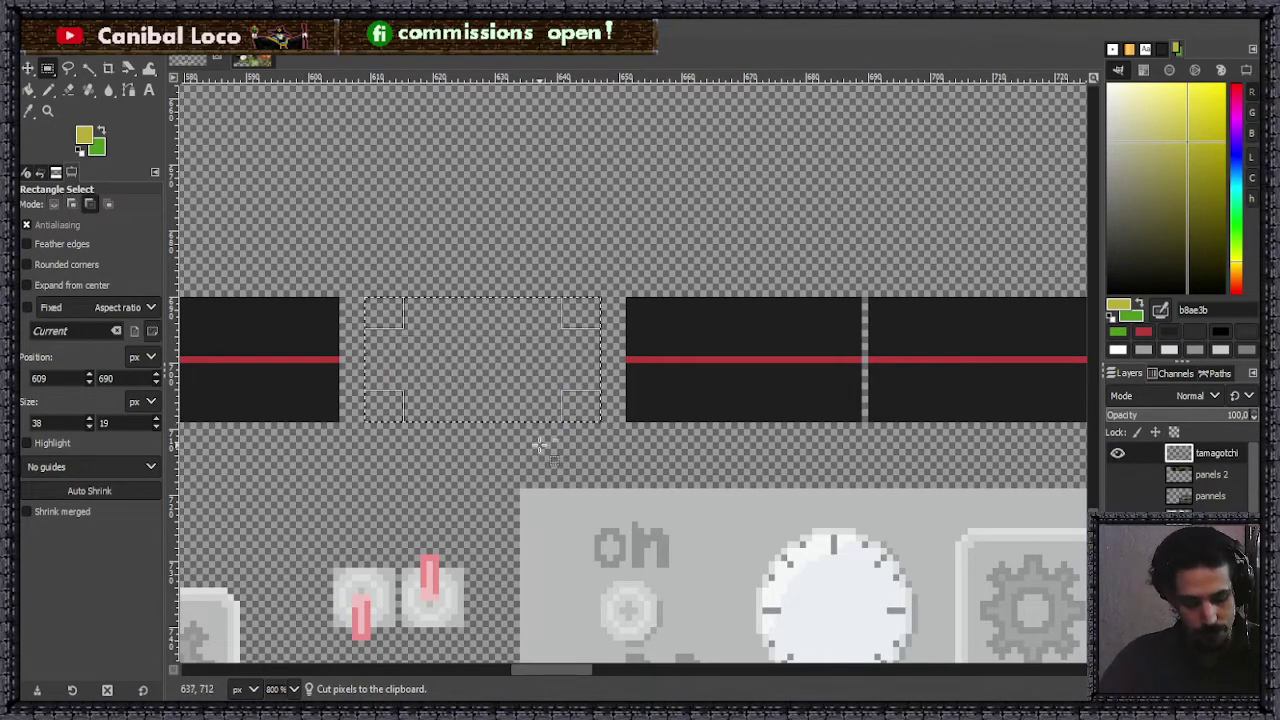
{"action": "key", "text": "ctrl+v"}
{"action": "left_click_drag", "start_coordinate": [495, 398], "coordinate": [520, 391]}
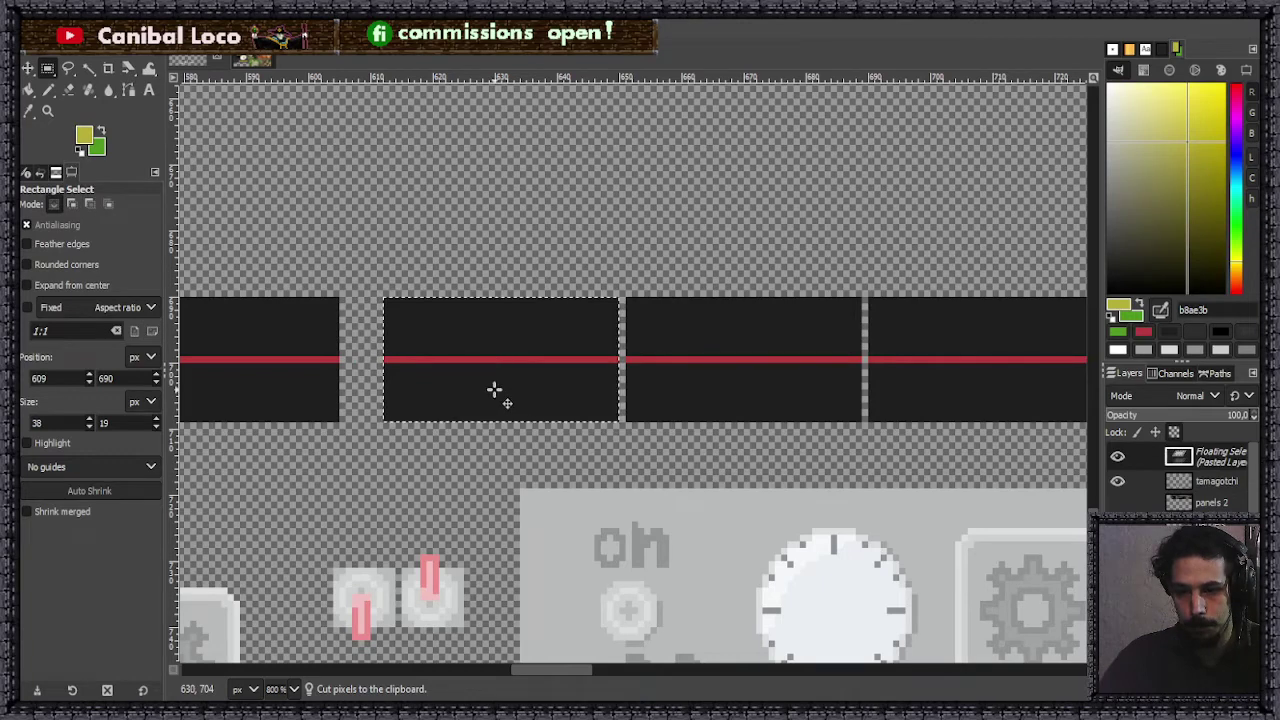
{"action": "left_click", "coordinate": [390, 462]}
{"action": "scroll", "coordinate": [469, 443], "scroll_direction": "down", "scroll_amount": 3}
{"action": "scroll", "coordinate": [377, 444], "scroll_direction": "up", "scroll_amount": 2}
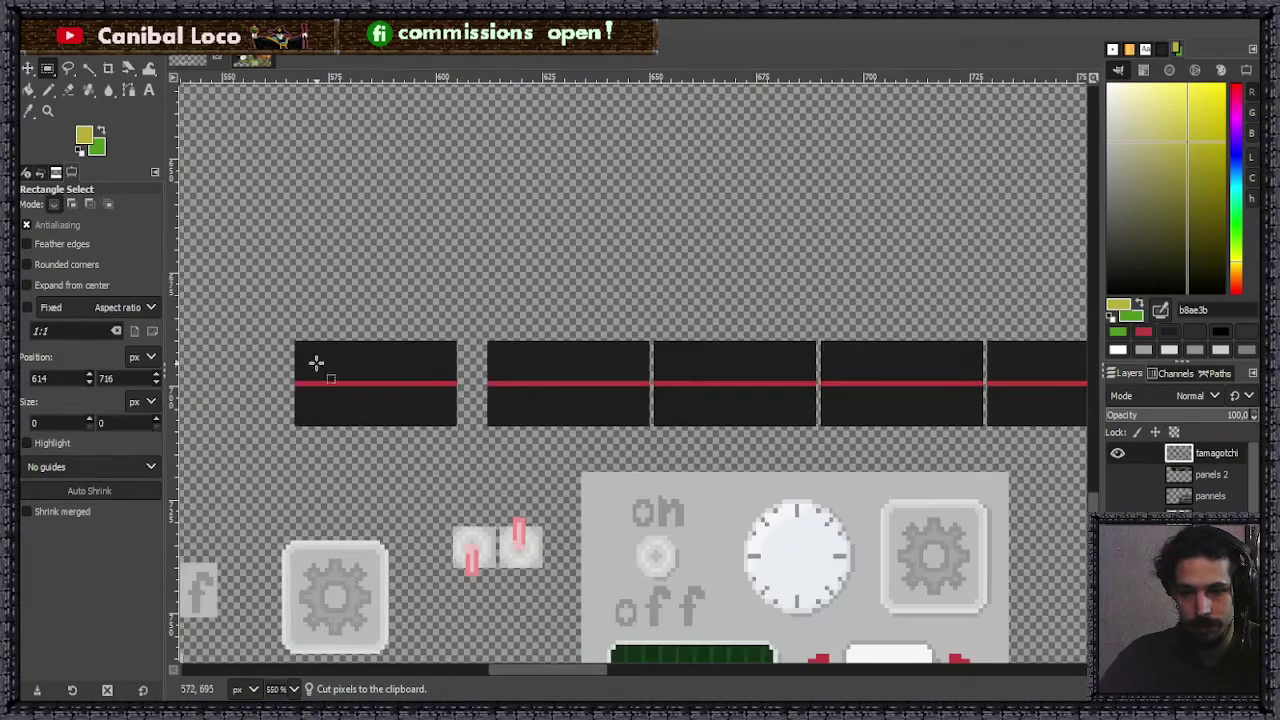
{"action": "left_click_drag", "start_coordinate": [283, 340], "coordinate": [468, 428]}
{"action": "key", "text": "ctrl+c"}
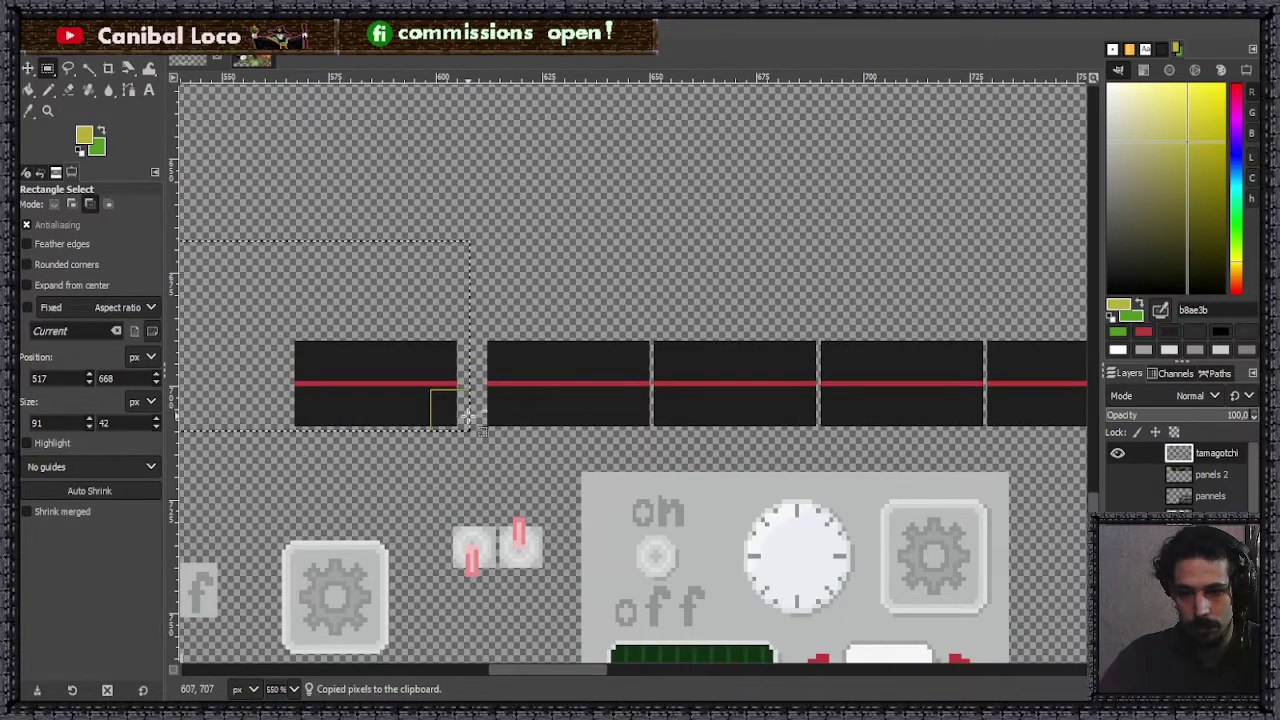
{"action": "left_click", "coordinate": [514, 391]}
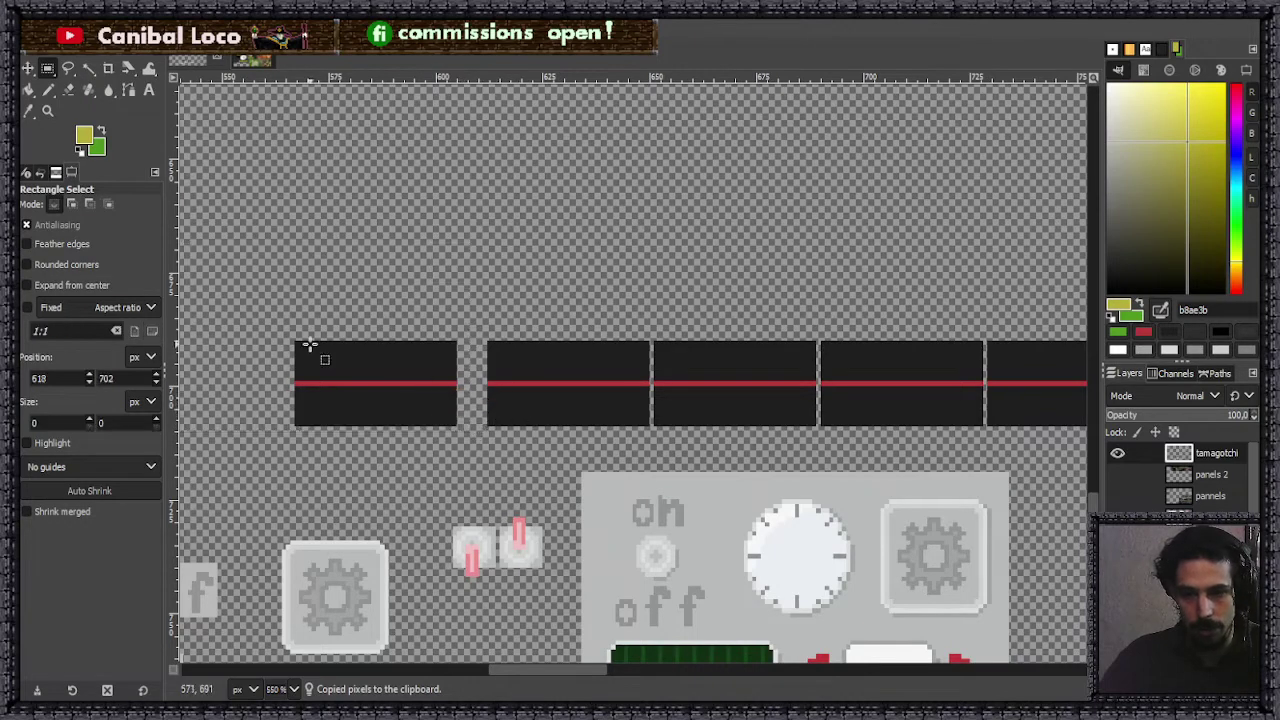
- Cut the first dark rectangle and move it to one pixel from the second, aligned with the row
{"action": "left_click_drag", "start_coordinate": [282, 340], "coordinate": [467, 433]}
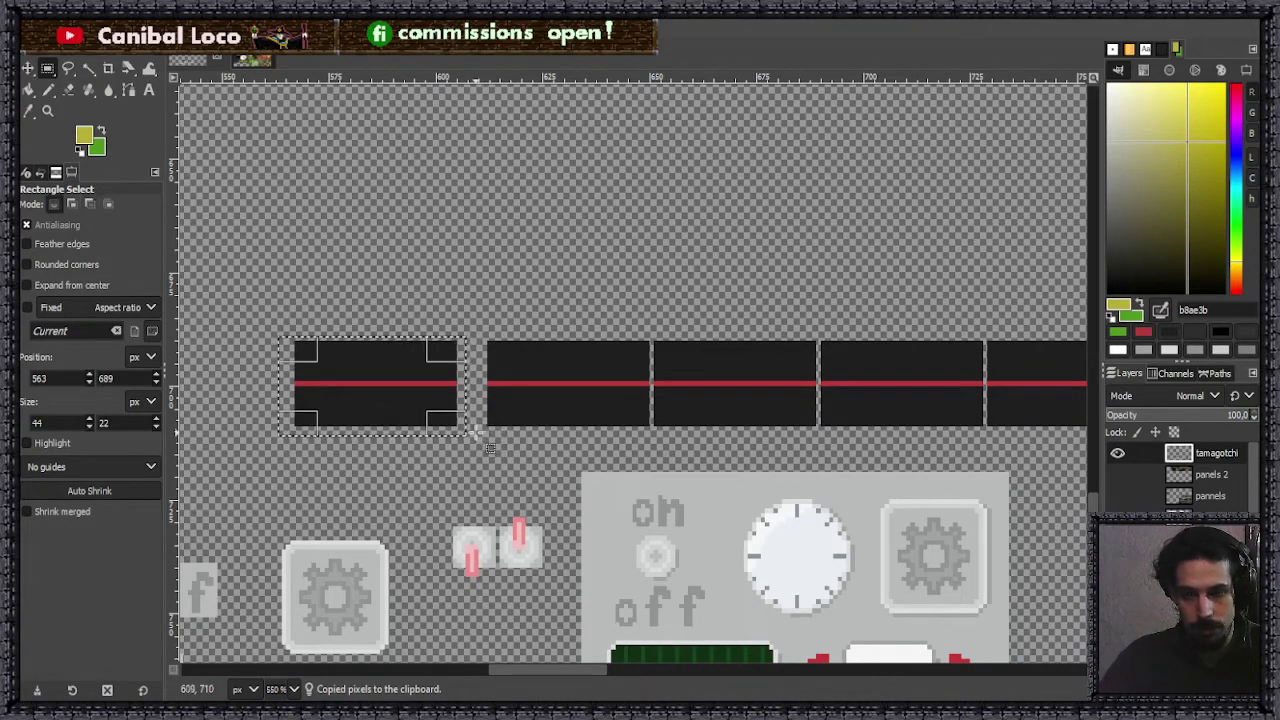
{"action": "key", "text": "ctrl+x"}
{"action": "key", "text": "ctrl+v"}
{"action": "mouse_move", "coordinate": [441, 418]}
{"action": "left_mouse_down"}
{"action": "mouse_move", "coordinate": [423, 400]}
{"action": "mouse_move", "coordinate": [437, 403]}
{"action": "left_mouse_up"}
{"action": "left_click", "coordinate": [537, 318]}
{"action": "scroll", "coordinate": [476, 401], "scroll_direction": "down", "scroll_amount": 2}
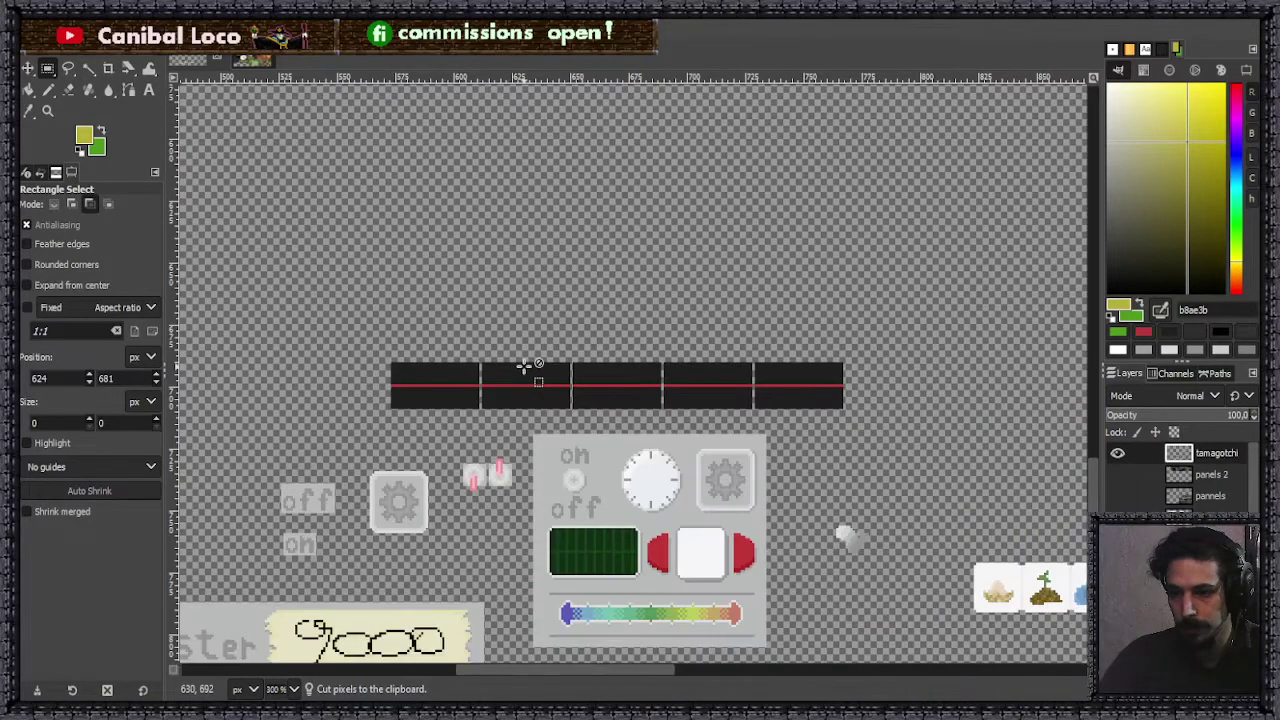
{"action": "scroll", "coordinate": [443, 369], "scroll_direction": "up", "scroll_amount": 3}
{"action": "scroll", "coordinate": [423, 383], "scroll_direction": "down", "scroll_amount": 3}
{"action": "scroll", "coordinate": [600, 345], "scroll_direction": "up", "scroll_amount": 4}
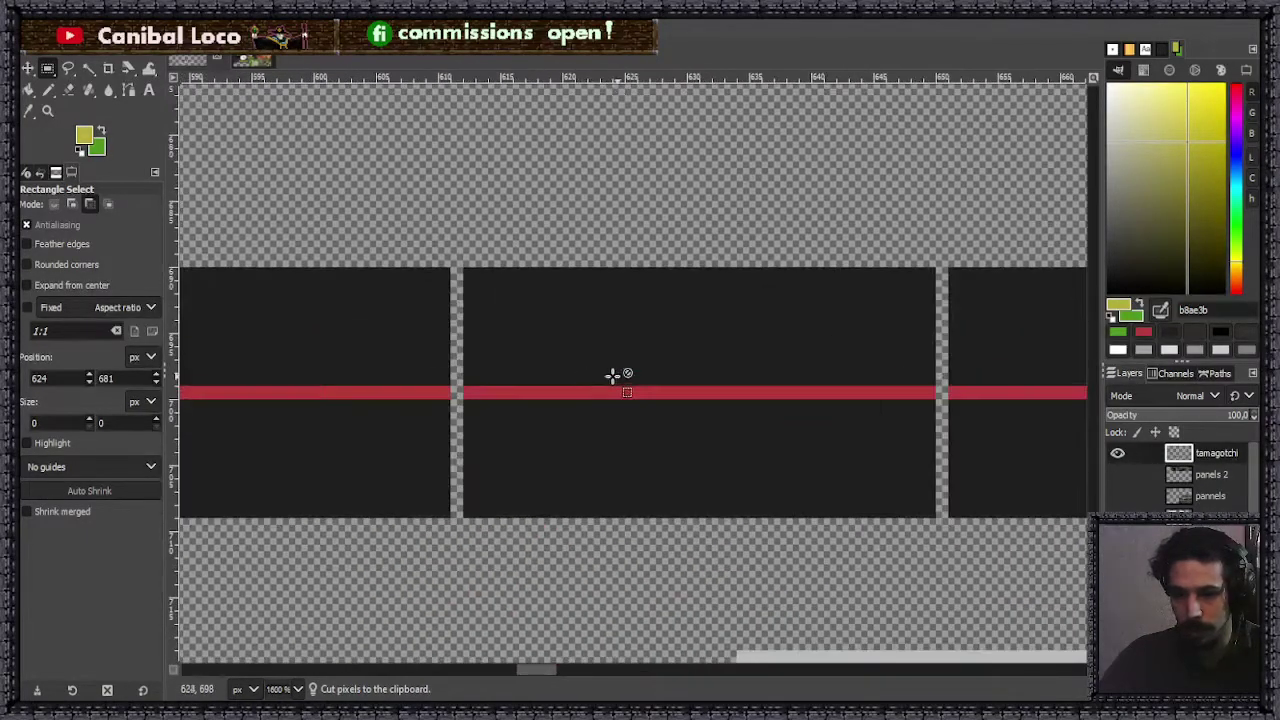
- With the Pencil in yellow cfc045, recolour about the first nine pixels of the second tile's red centre line
{"action": "key", "text": "n"}
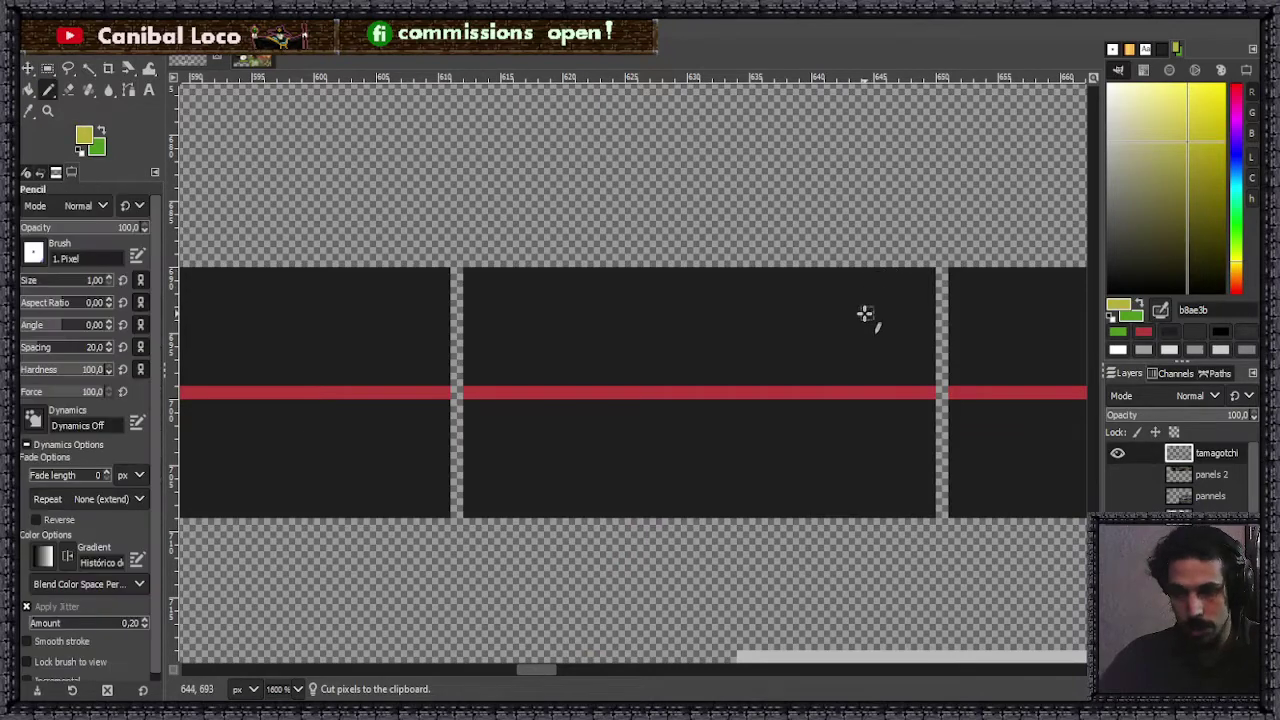
{"action": "left_click", "coordinate": [1240, 281]}
{"action": "left_click_drag", "start_coordinate": [1240, 281], "coordinate": [1241, 268]}
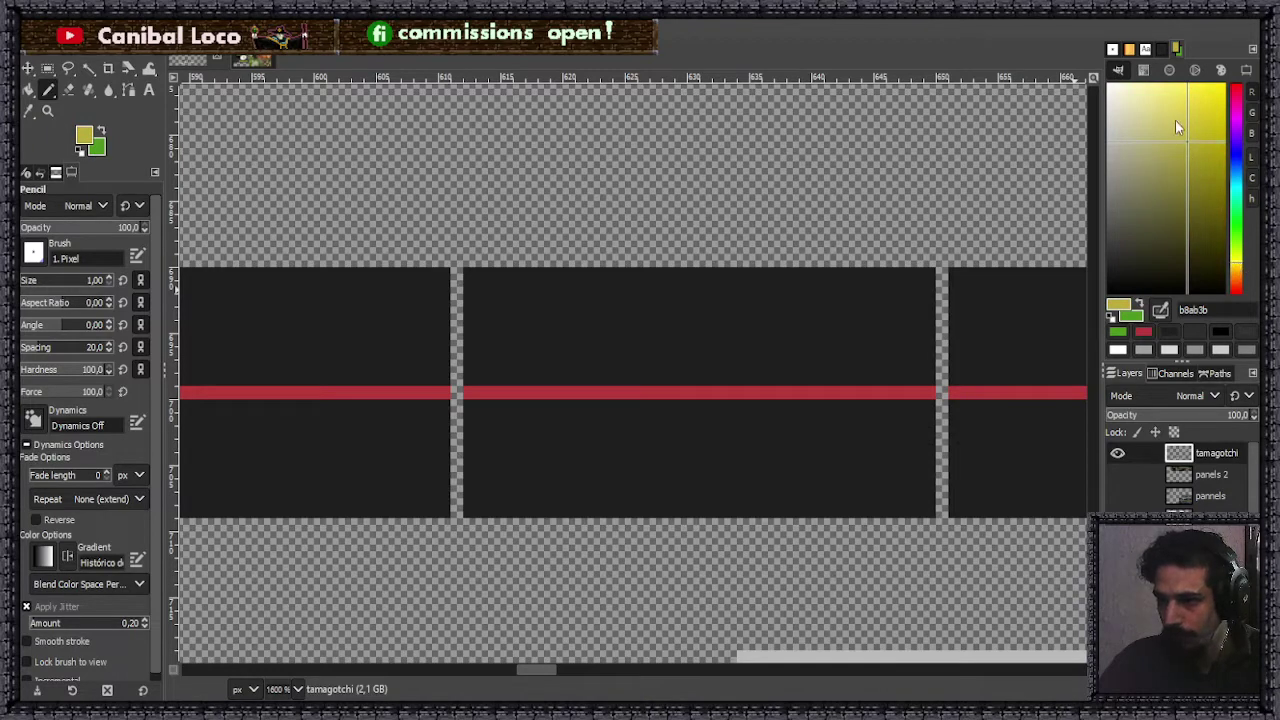
{"action": "left_click_drag", "start_coordinate": [1176, 121], "coordinate": [1186, 122]}
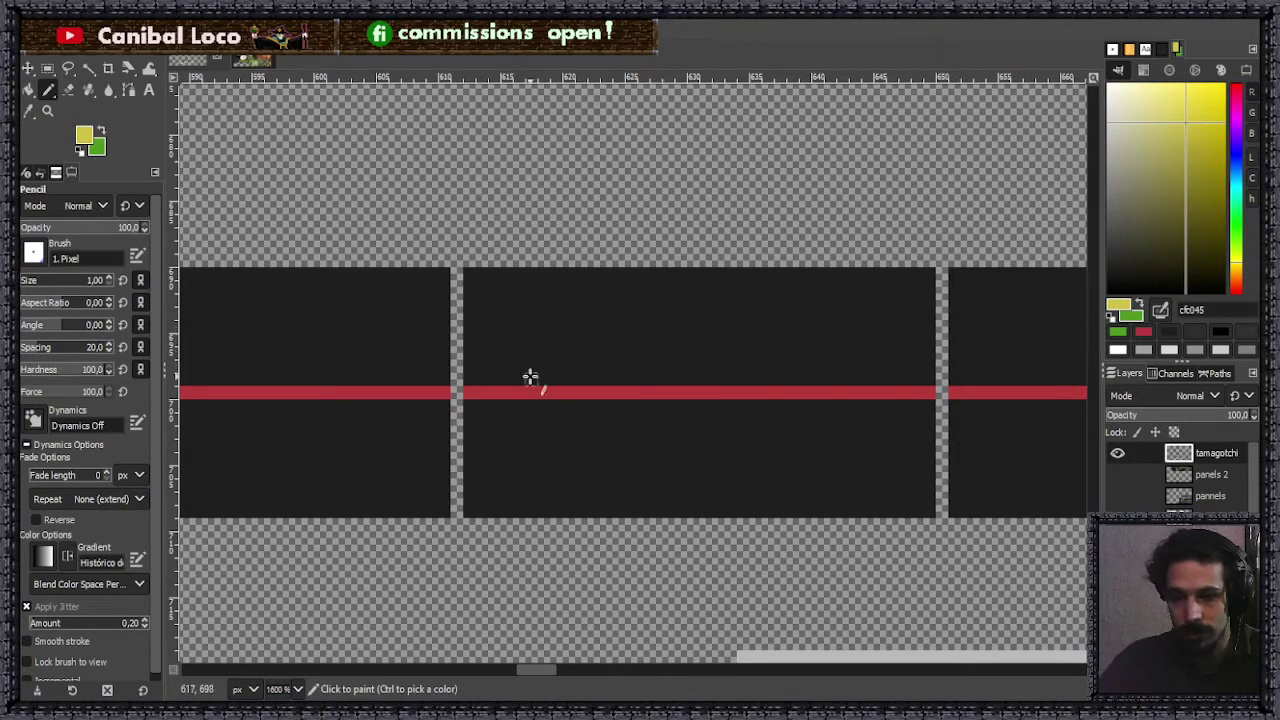
{"action": "mouse_move", "coordinate": [469, 393]}
{"action": "left_mouse_down"}
{"action": "mouse_move", "coordinate": [580, 391]}
{"action": "mouse_move", "coordinate": [580, 379]}
{"action": "left_mouse_up"}
{"action": "key", "text": "ctrl+z"}
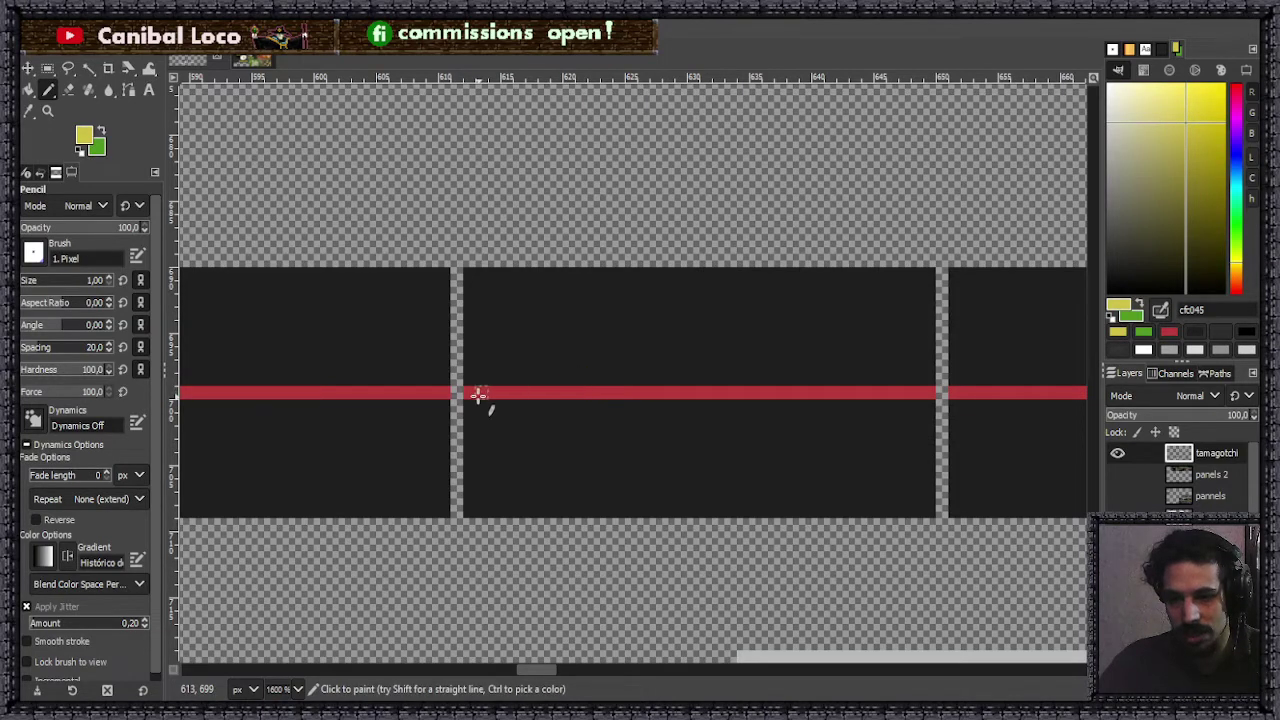
{"action": "left_click_drag", "start_coordinate": [470, 393], "coordinate": [576, 392]}
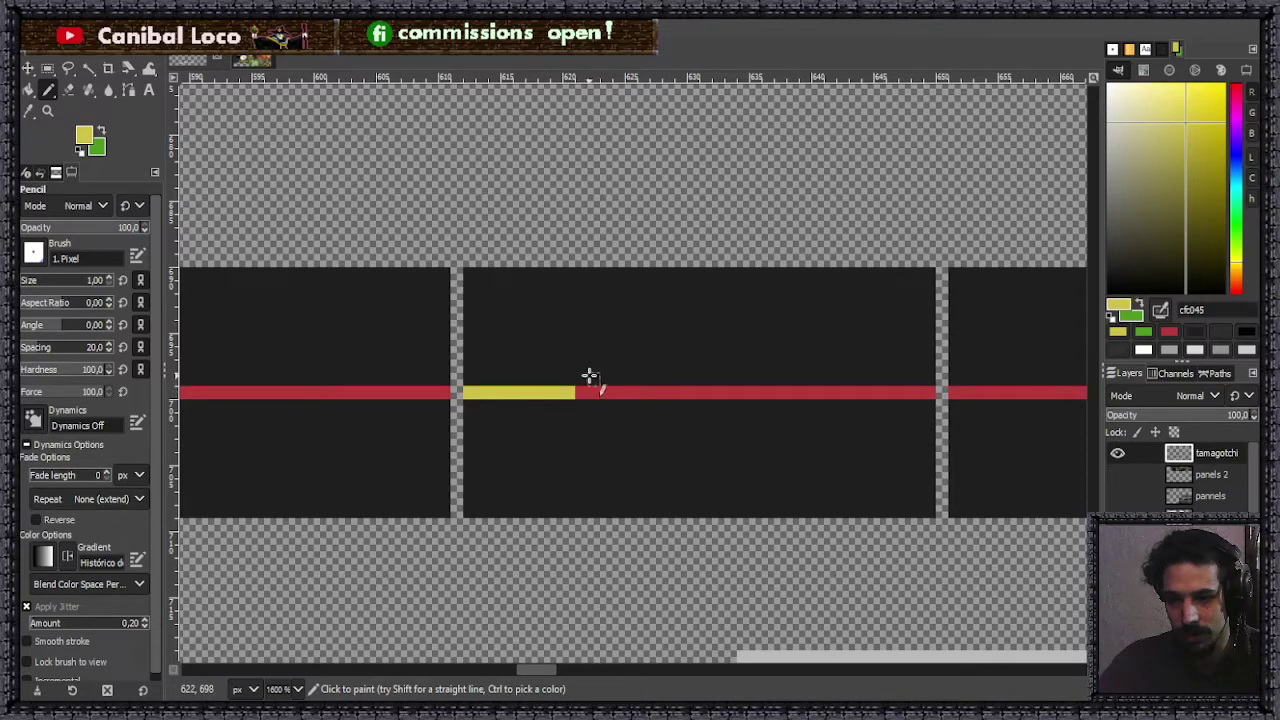
- Draw a yellow pulse with a two-pixel peak and a two-pixel dip, followed by a flat stretch of about nine pixels
{"action": "left_click", "coordinate": [581, 380]}
{"action": "left_click", "coordinate": [593, 366]}
{"action": "left_click", "coordinate": [618, 392]}
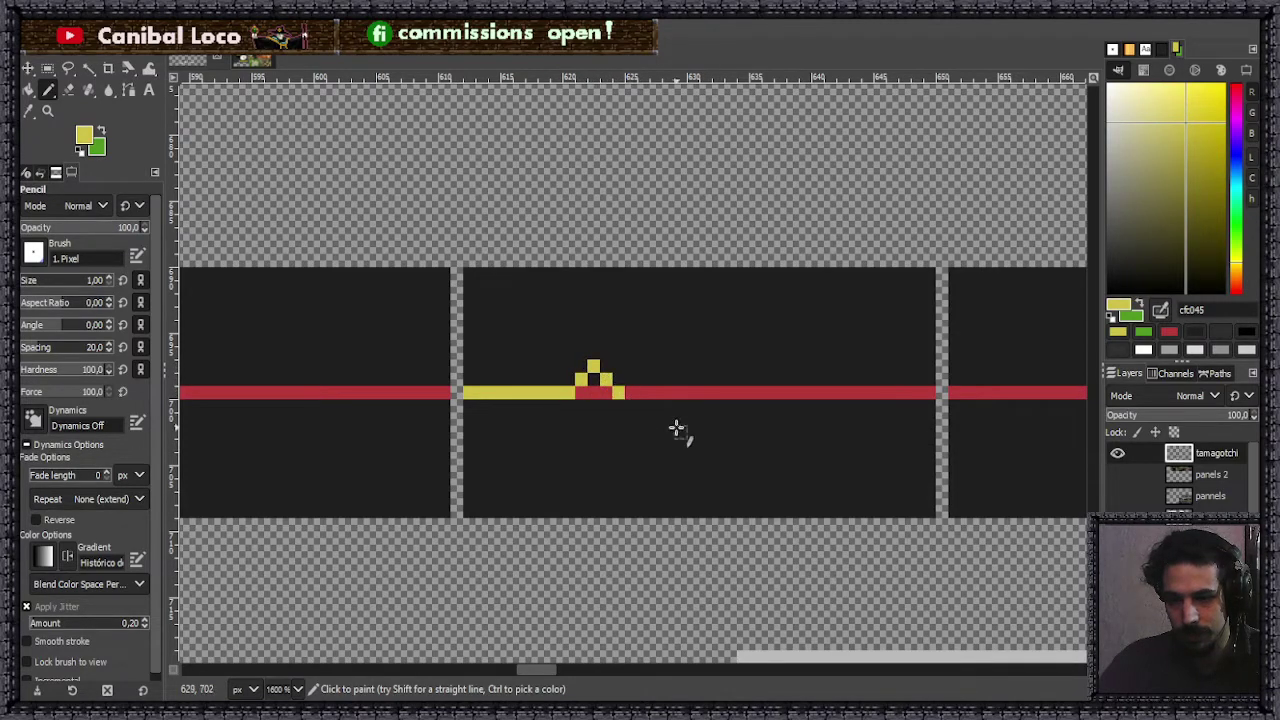
{"action": "left_click", "coordinate": [631, 406]}
{"action": "left_click", "coordinate": [655, 404]}
{"action": "left_click", "coordinate": [668, 392]}
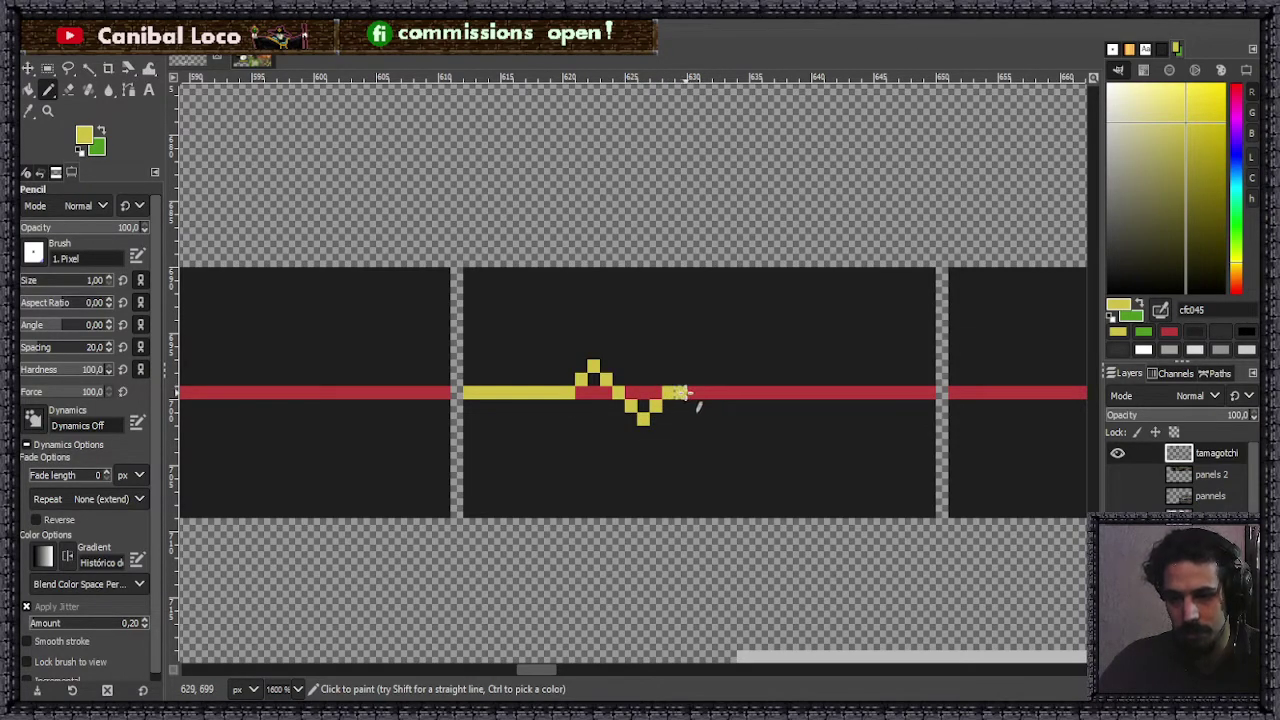
{"action": "left_click_drag", "start_coordinate": [681, 392], "coordinate": [720, 393]}
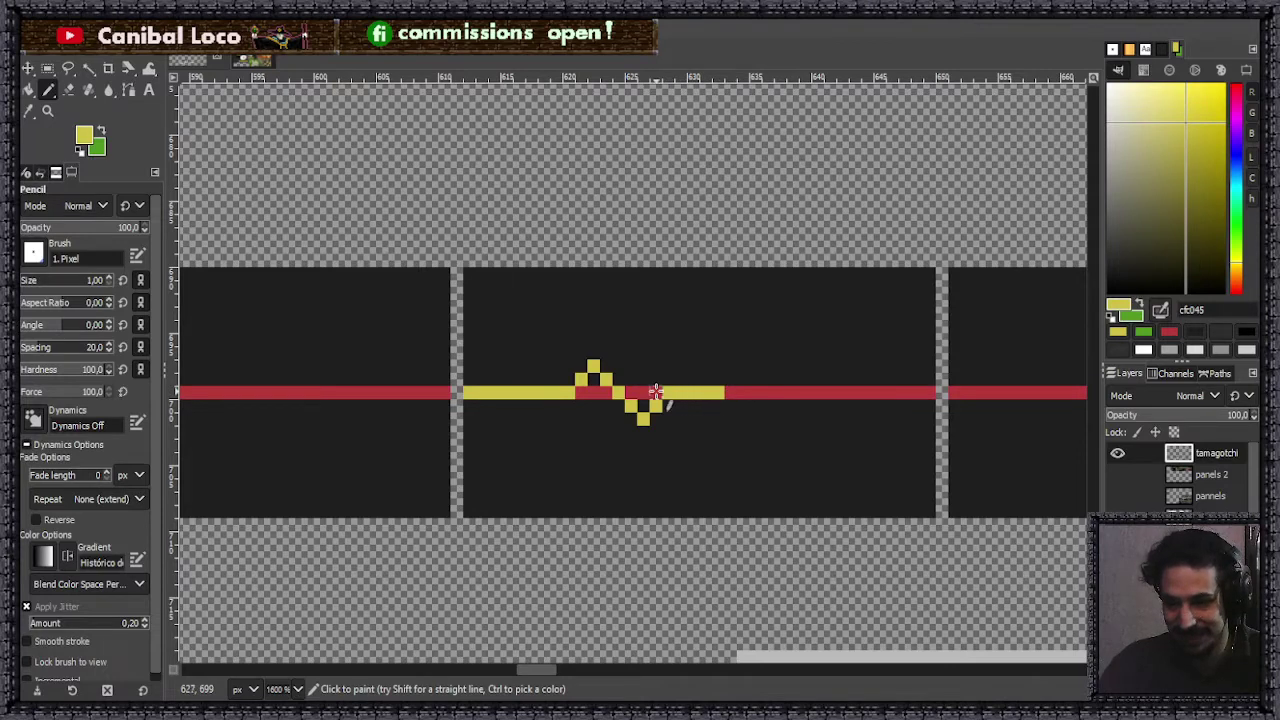
{"action": "left_click", "coordinate": [477, 391], "text": "shift"}
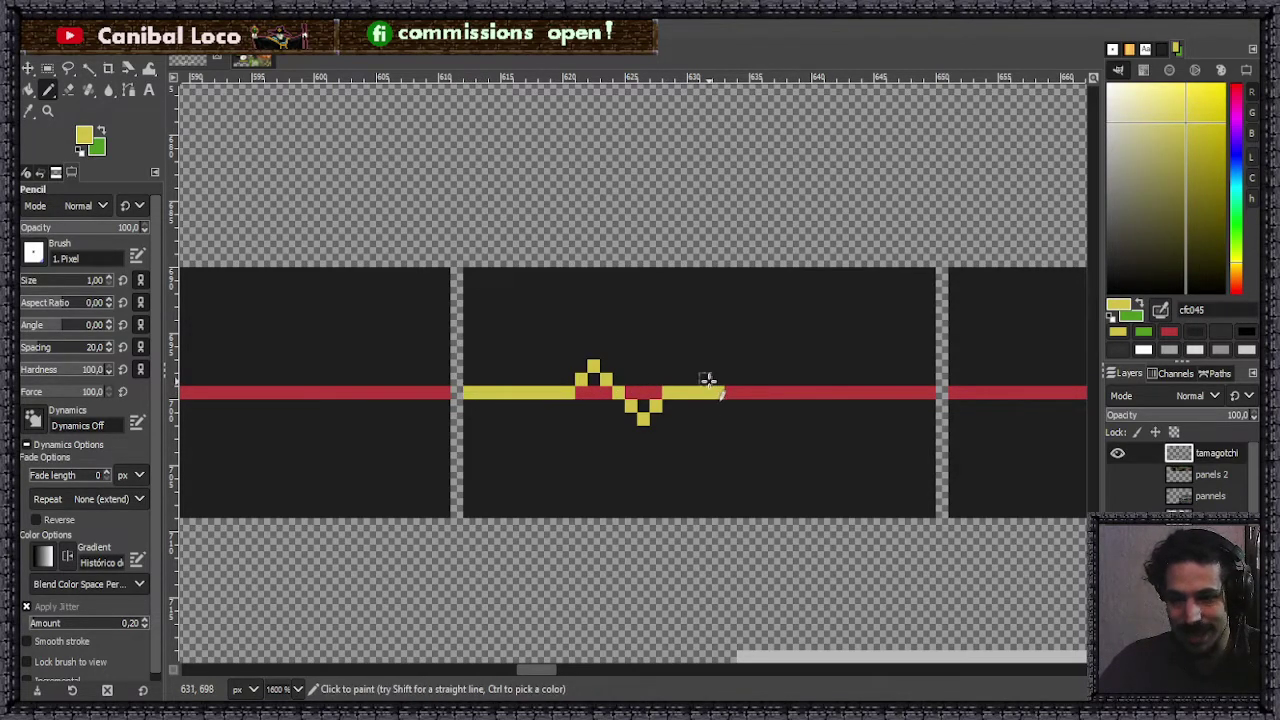
{"action": "left_click", "coordinate": [770, 391], "text": "shift"}
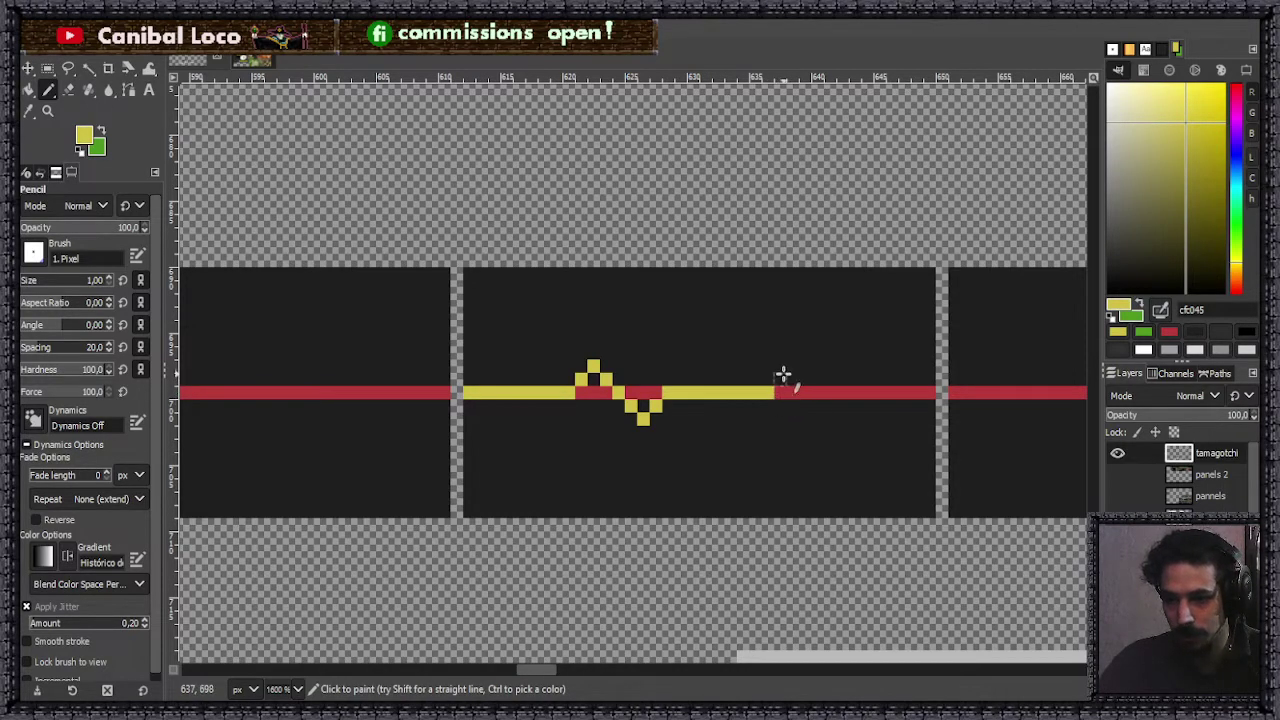
- Draw a second two-pixel yellow peak after the flat stretch and bring it back down to the centre line
{"action": "left_click_drag", "start_coordinate": [780, 378], "coordinate": [781, 364]}
{"action": "key", "text": "ctrl+z"}
{"action": "left_click", "coordinate": [792, 367]}
{"action": "left_click_drag", "start_coordinate": [804, 378], "coordinate": [843, 393]}
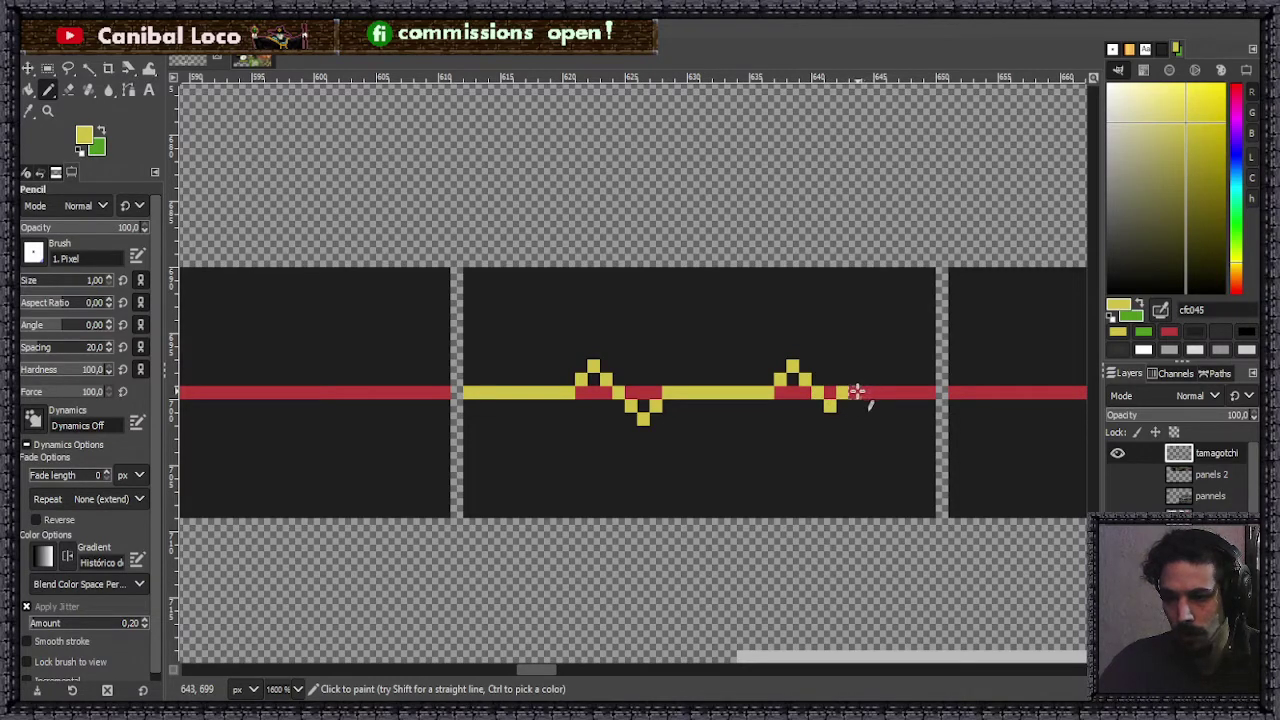
{"action": "key", "text": "ctrl+z"}
{"action": "left_click", "coordinate": [843, 405]}
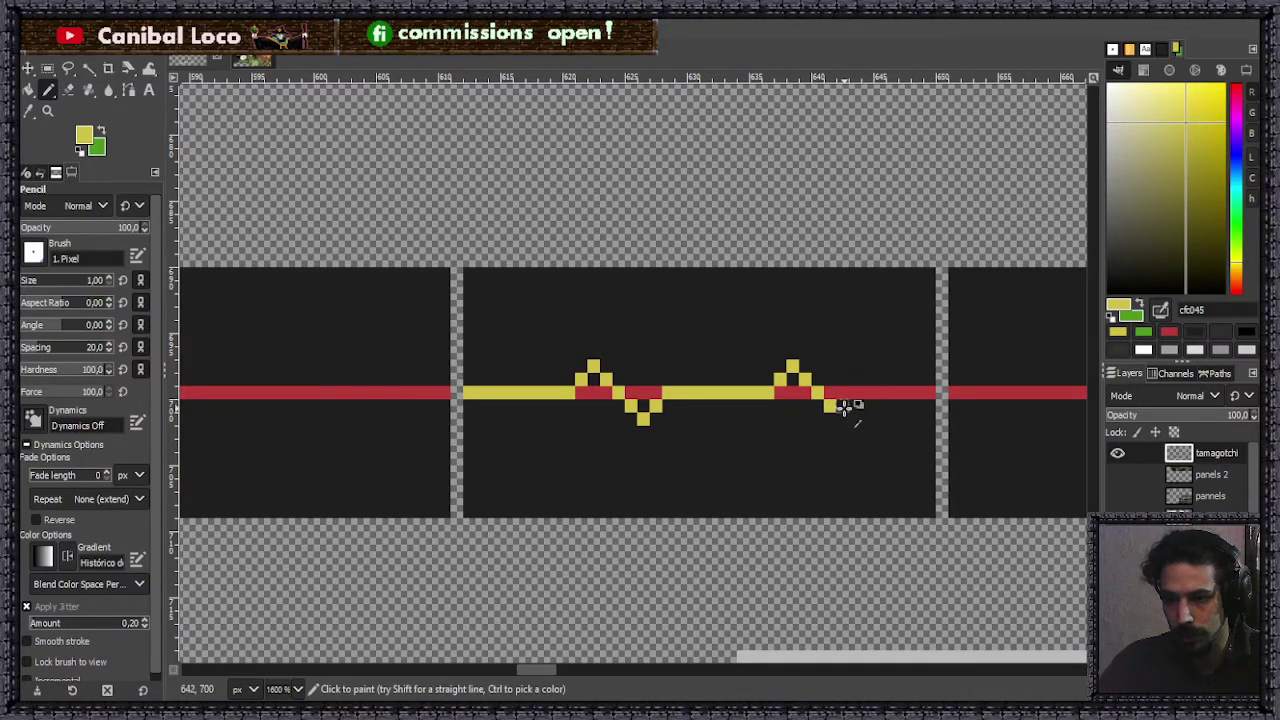
{"action": "key", "text": "ctrl+z"}
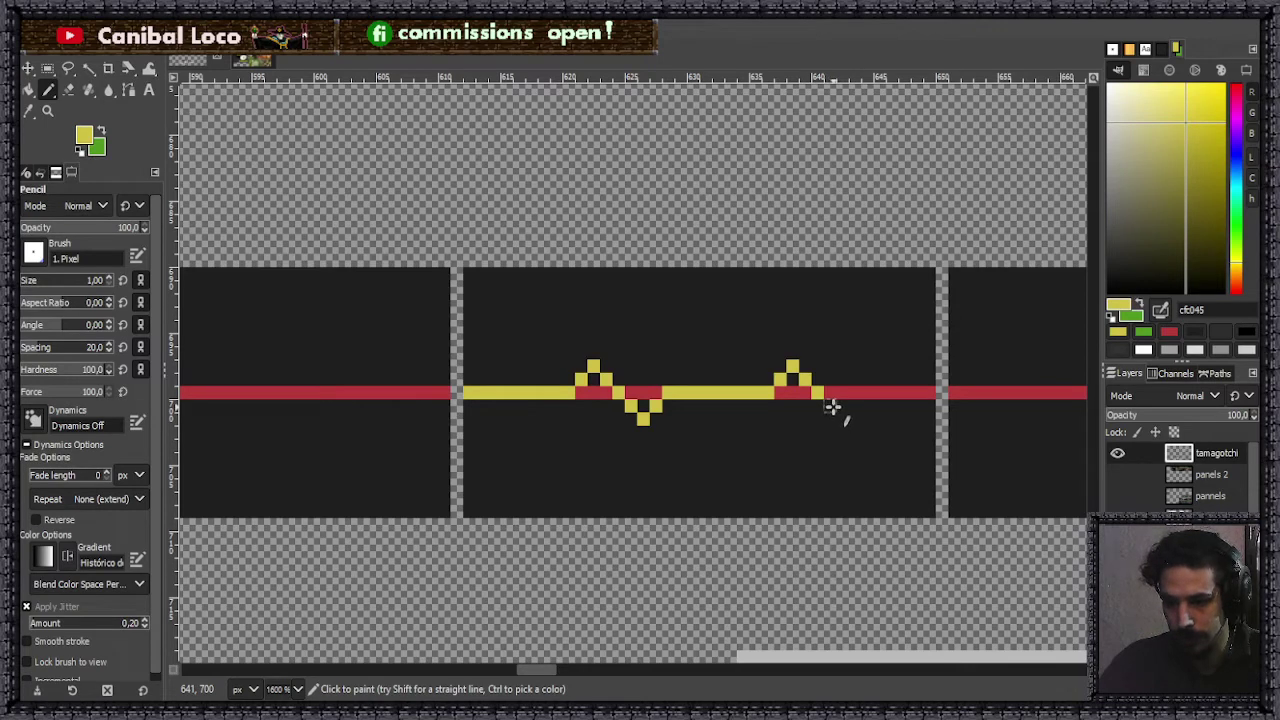
- Add the second pulse's two-pixel dip and continue the flat yellow line to the end of the second tile
{"action": "left_click", "coordinate": [830, 406]}
{"action": "left_click", "coordinate": [856, 405]}
{"action": "left_click", "coordinate": [869, 392]}
{"action": "left_click", "coordinate": [882, 392]}
{"action": "key", "text": "ctrl+z"}
{"action": "key", "text": "ctrl+z"}
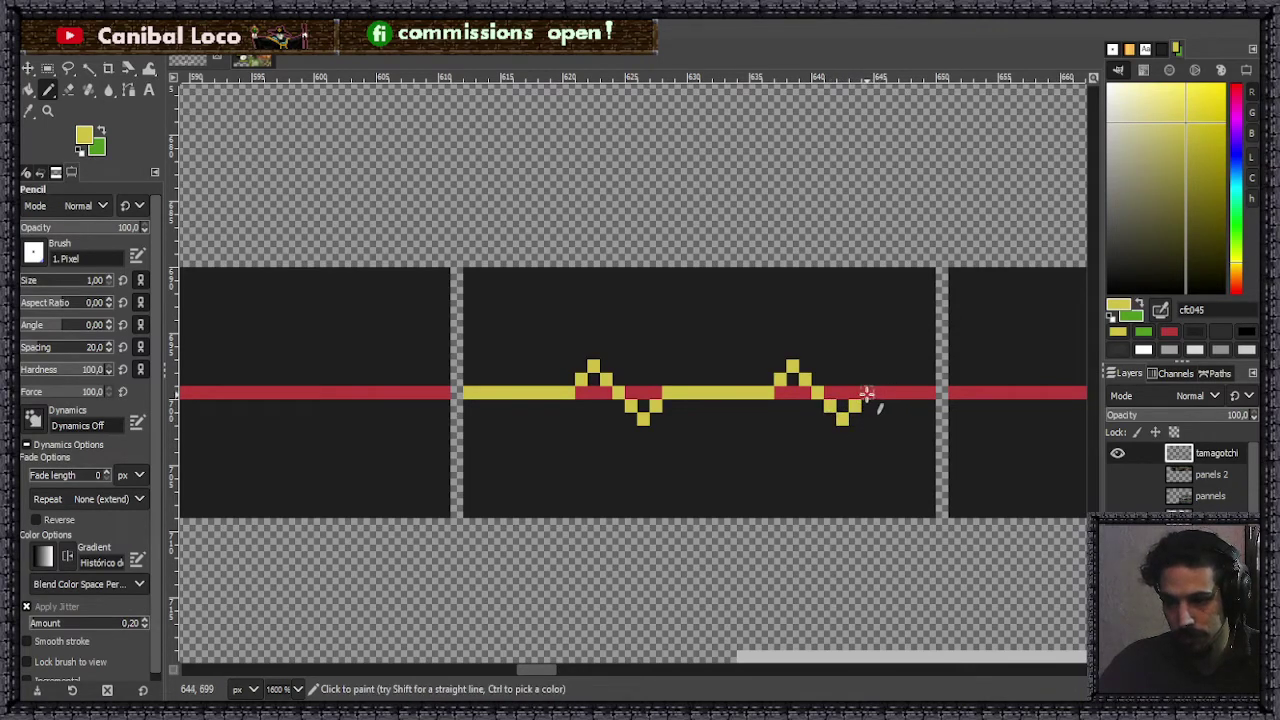
{"action": "left_click_drag", "start_coordinate": [866, 392], "coordinate": [915, 392]}
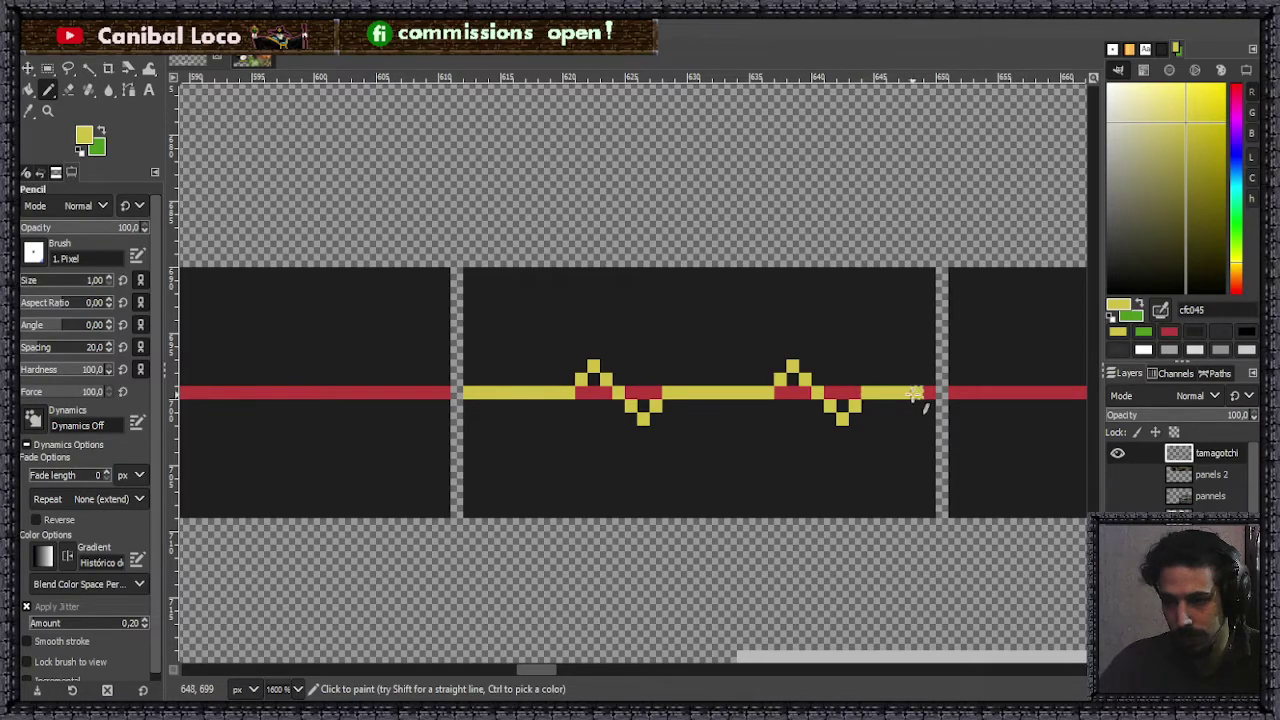
- Choose yellow-green c0cf45 and paint over about the first seven pixels of the third tile's red centre line
{"action": "scroll", "coordinate": [860, 330], "scroll_direction": "down", "scroll_amount": 5}
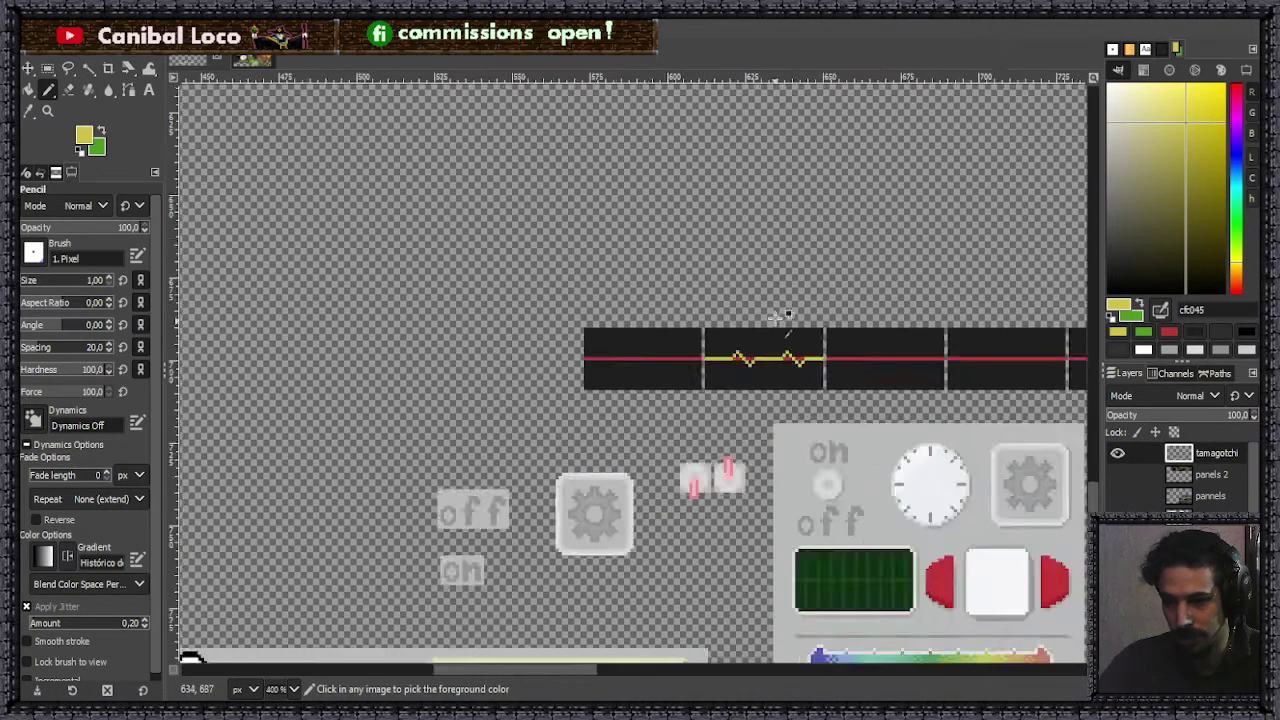
{"action": "scroll", "coordinate": [870, 340], "scroll_direction": "up", "scroll_amount": 4}
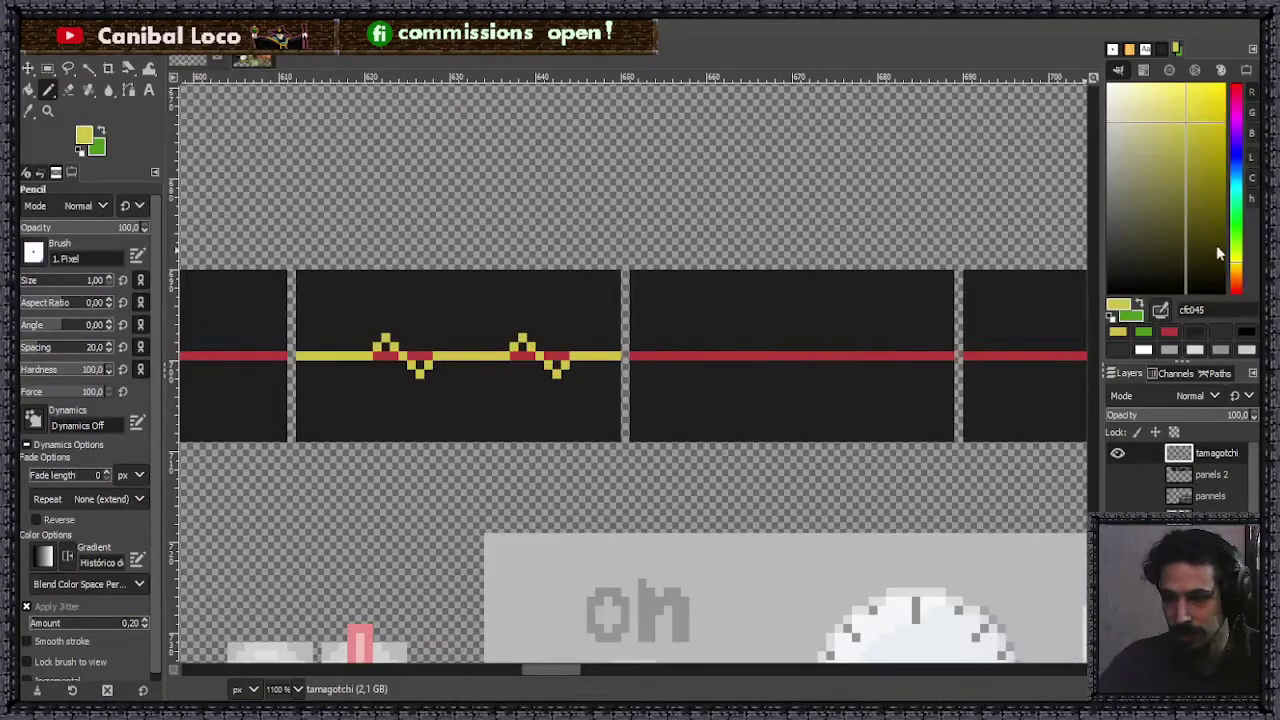
{"action": "left_click", "coordinate": [1237, 264]}
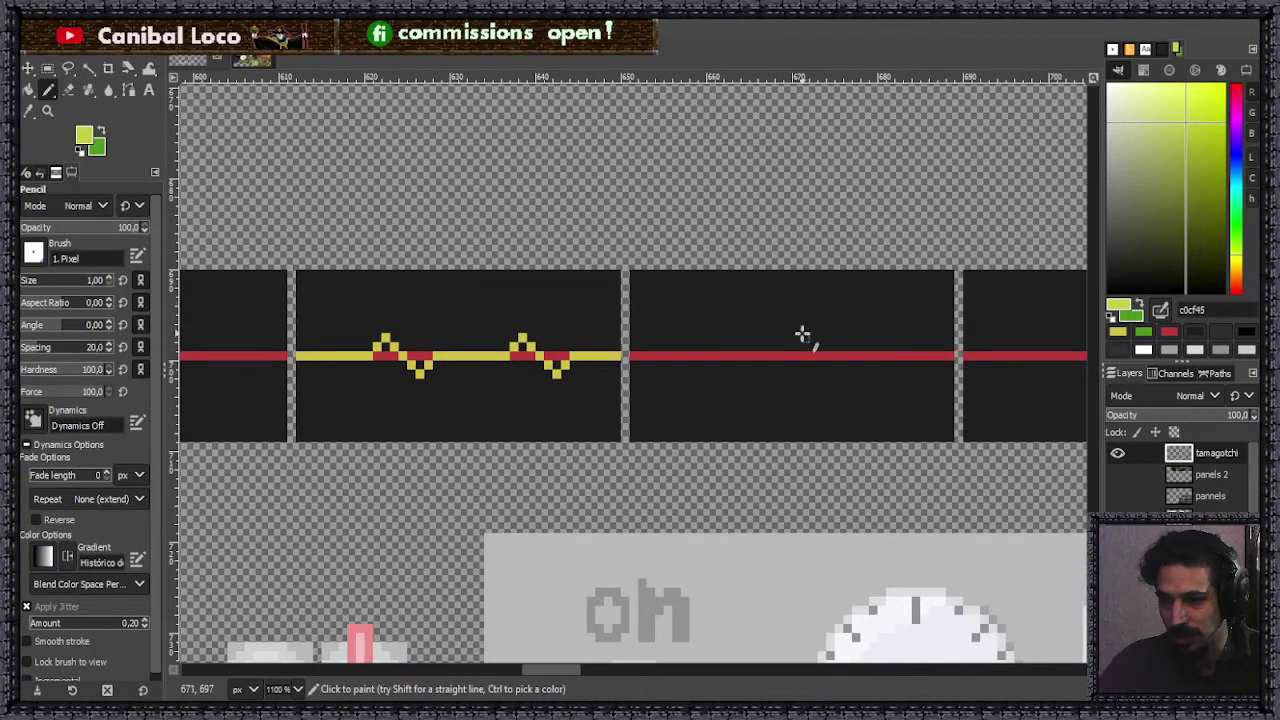
{"action": "scroll", "coordinate": [780, 335], "scroll_direction": "down", "scroll_amount": 2}
{"action": "scroll", "coordinate": [745, 332], "scroll_direction": "up", "scroll_amount": 3}
{"action": "scroll", "coordinate": [760, 340], "scroll_direction": "up", "scroll_amount": 1}
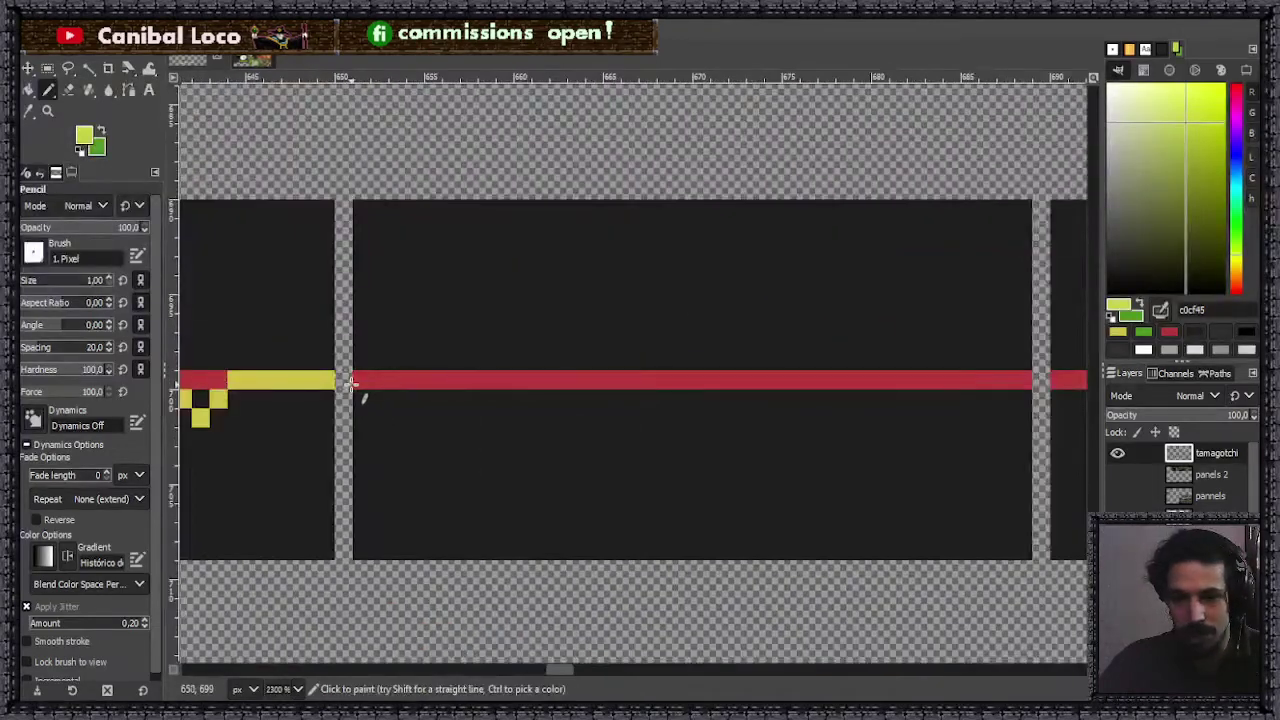
{"action": "left_click_drag", "start_coordinate": [352, 380], "coordinate": [468, 380]}
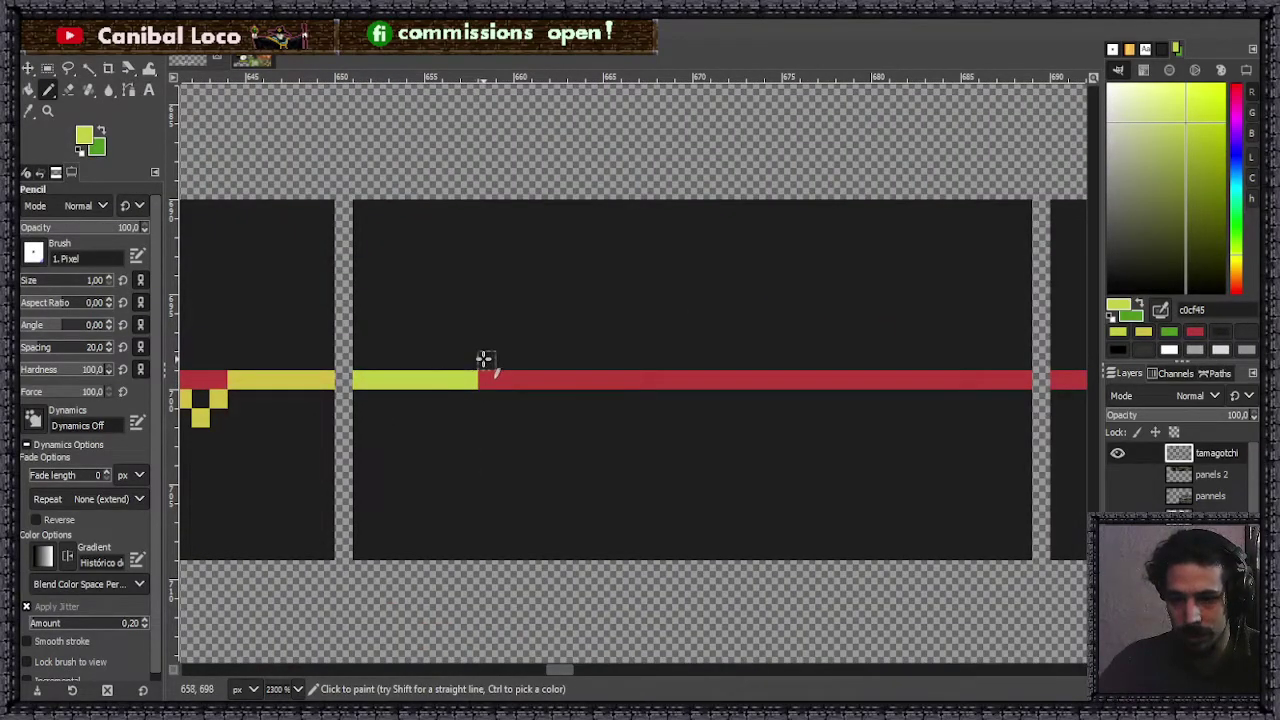
- Draw a yellow-green peak in the third tile, rising diagonally four pixels and falling steeply to the centre line
{"action": "left_click", "coordinate": [487, 359]}
{"action": "left_click", "coordinate": [504, 341]}
{"action": "left_click", "coordinate": [522, 323]}
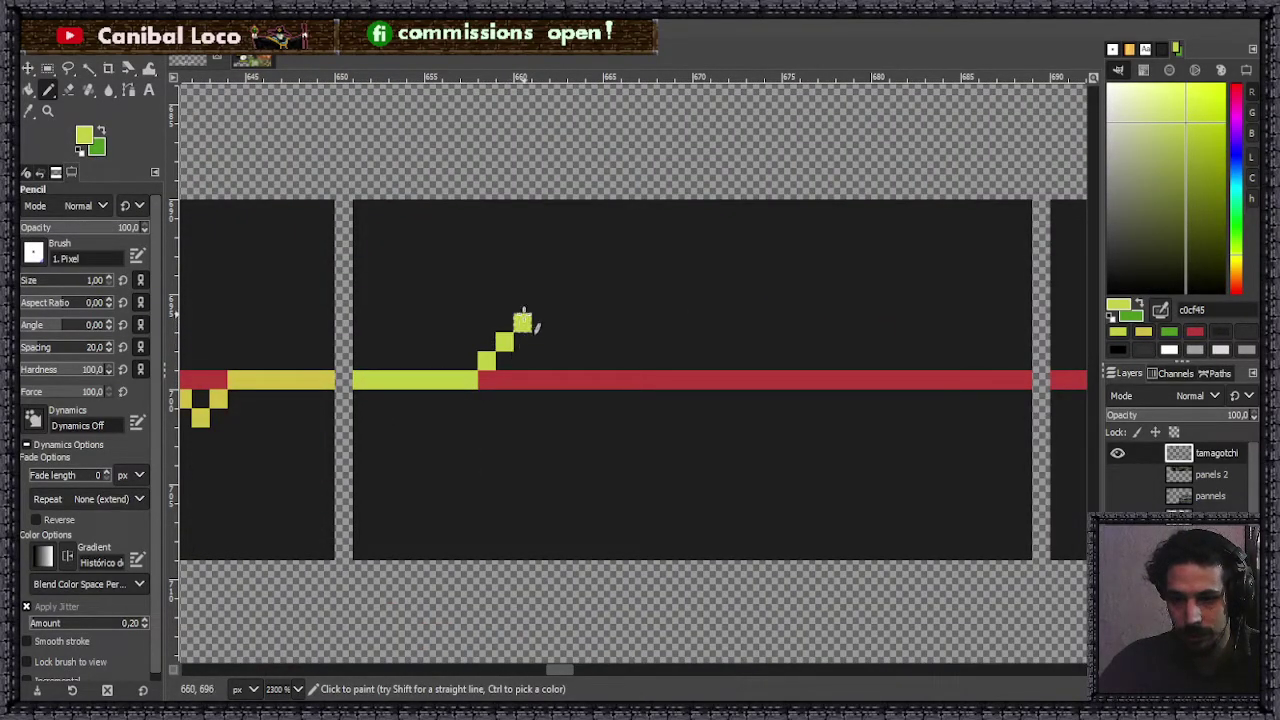
{"action": "left_click", "coordinate": [540, 305]}
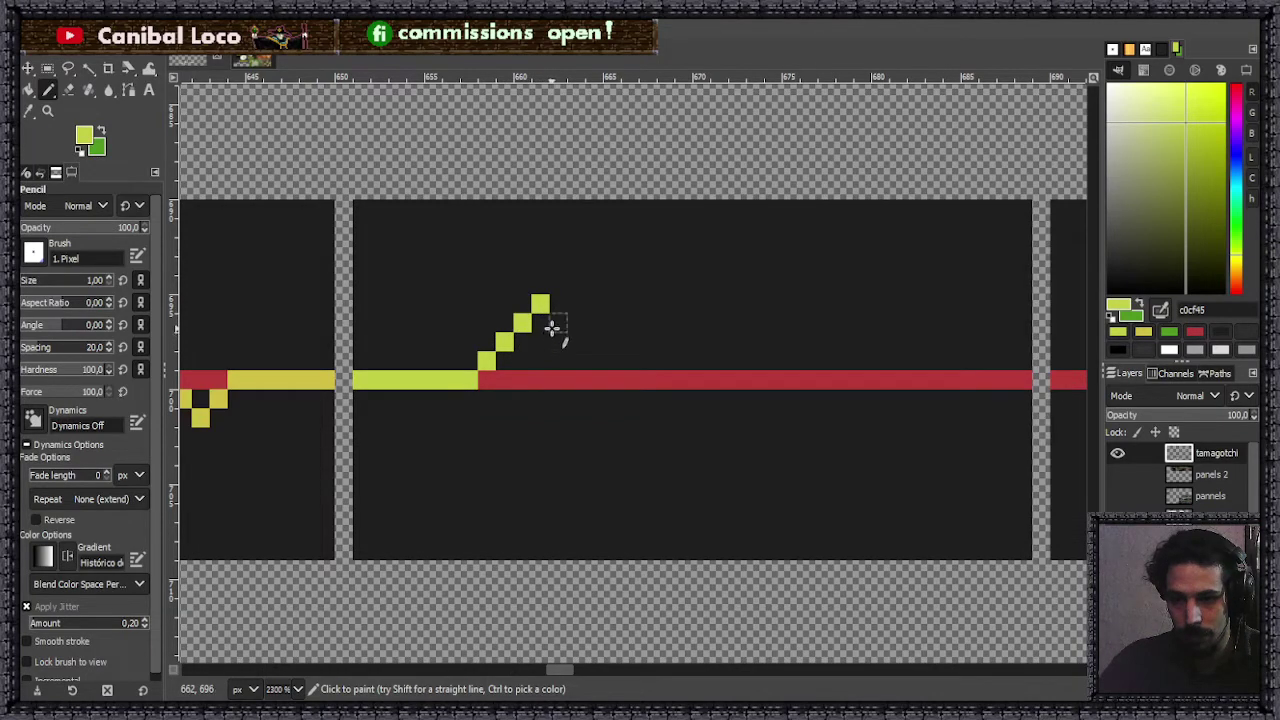
{"action": "left_click", "coordinate": [555, 327]}
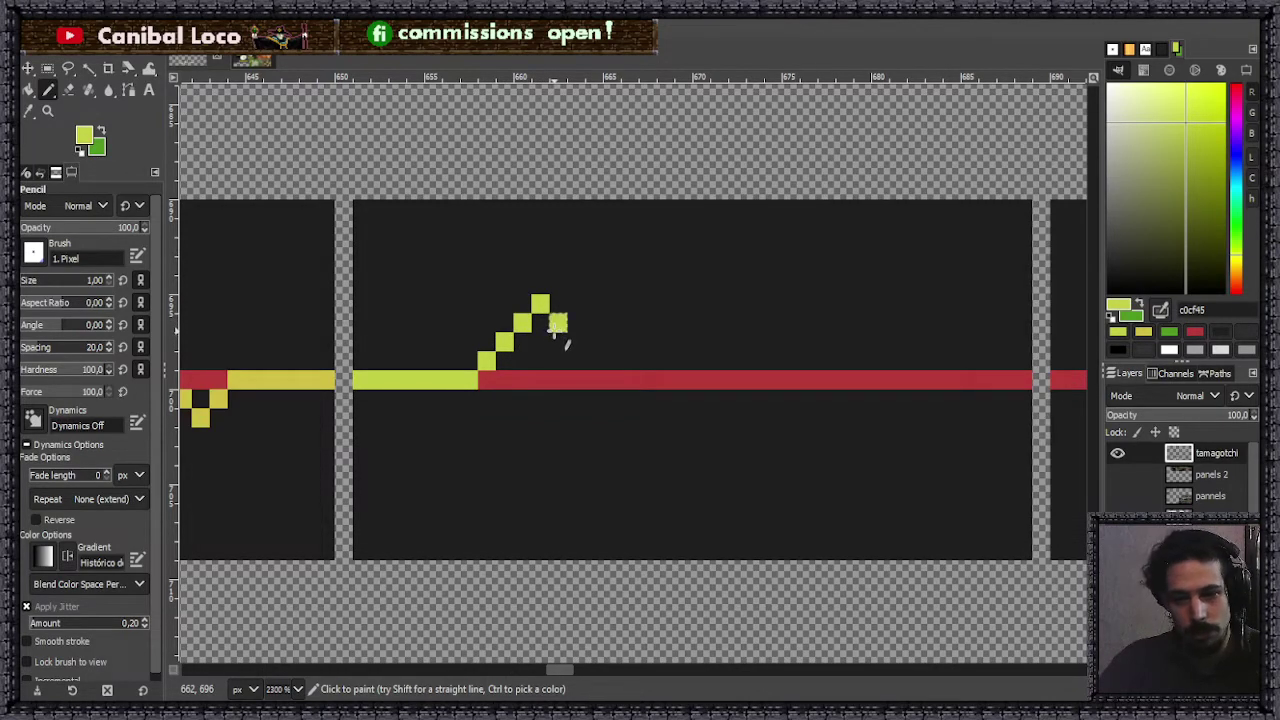
{"action": "left_click", "coordinate": [558, 341]}
{"action": "left_click", "coordinate": [576, 359]}
{"action": "left_click", "coordinate": [576, 377]}
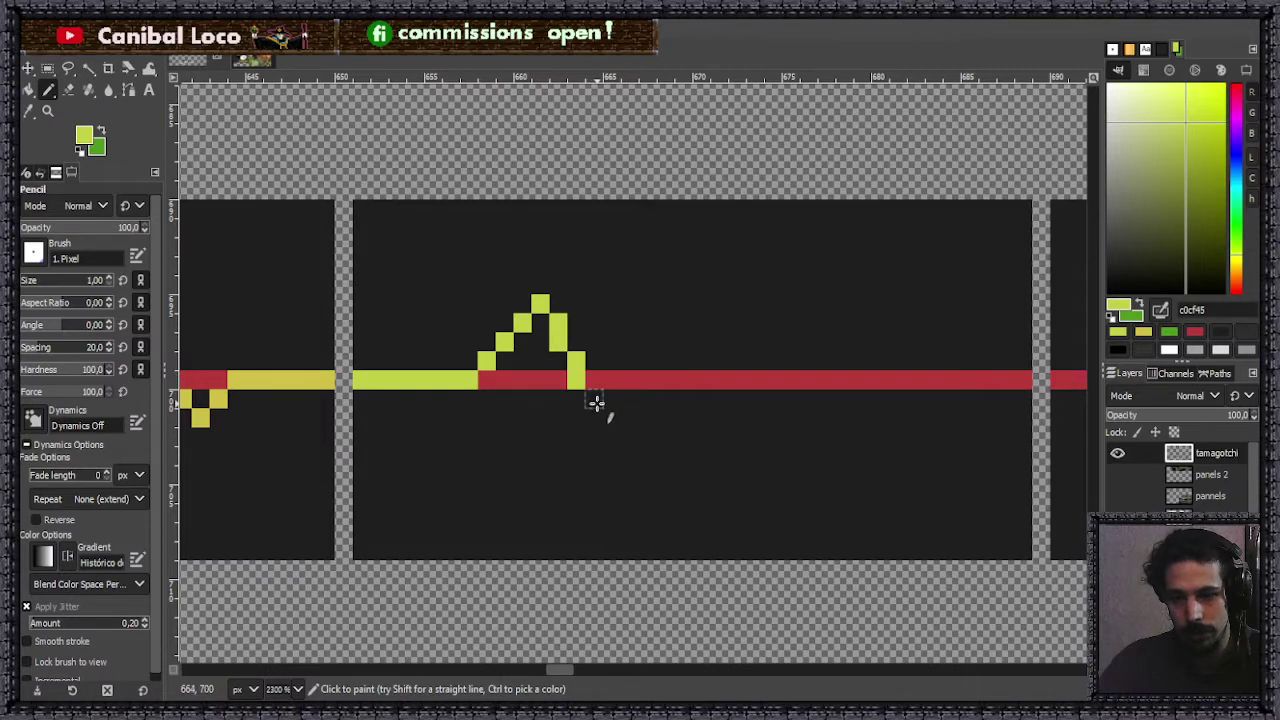
- Draw a five-pixel dip returning diagonally to the centre line, and extend the yellow-green line to the third tile's end
{"action": "left_click", "coordinate": [595, 398]}
{"action": "left_click", "coordinate": [595, 415]}
{"action": "left_click", "coordinate": [613, 433]}
{"action": "left_click", "coordinate": [613, 451]}
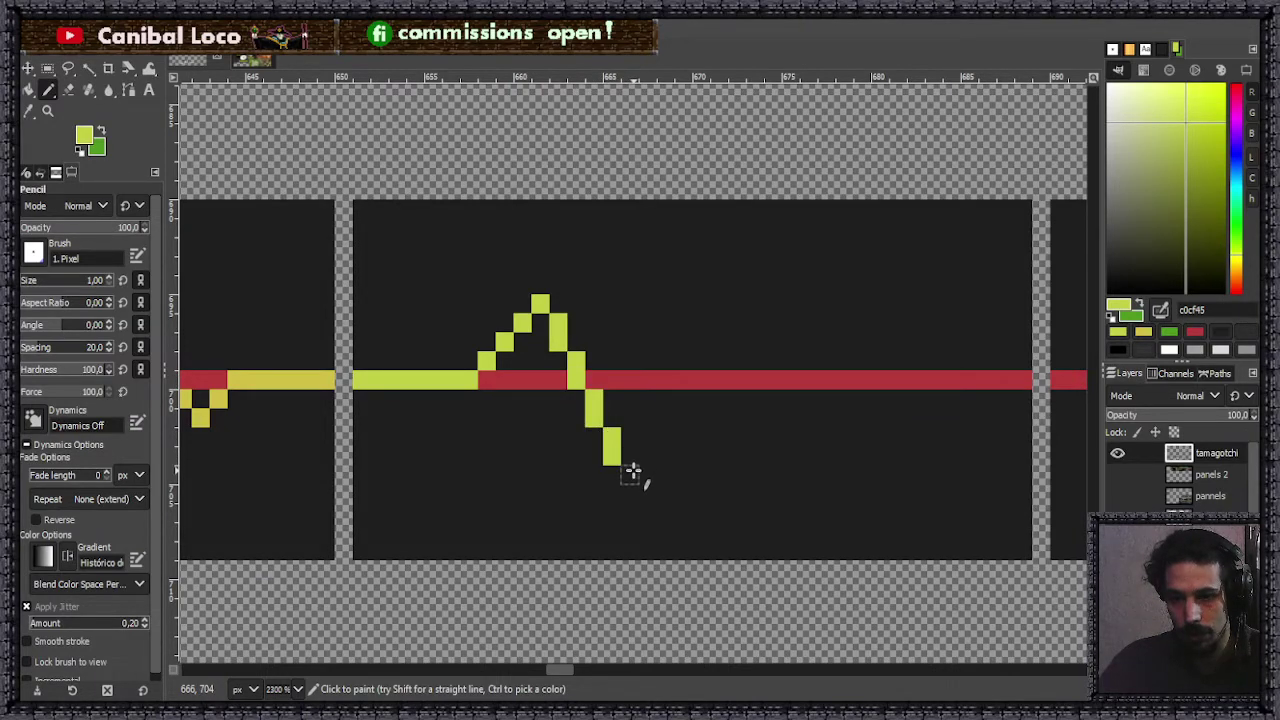
{"action": "left_click", "coordinate": [629, 474]}
{"action": "left_click", "coordinate": [647, 456]}
{"action": "left_click", "coordinate": [665, 438]}
{"action": "left_click", "coordinate": [683, 420]}
{"action": "left_click", "coordinate": [701, 402]}
{"action": "left_click", "coordinate": [719, 381]}
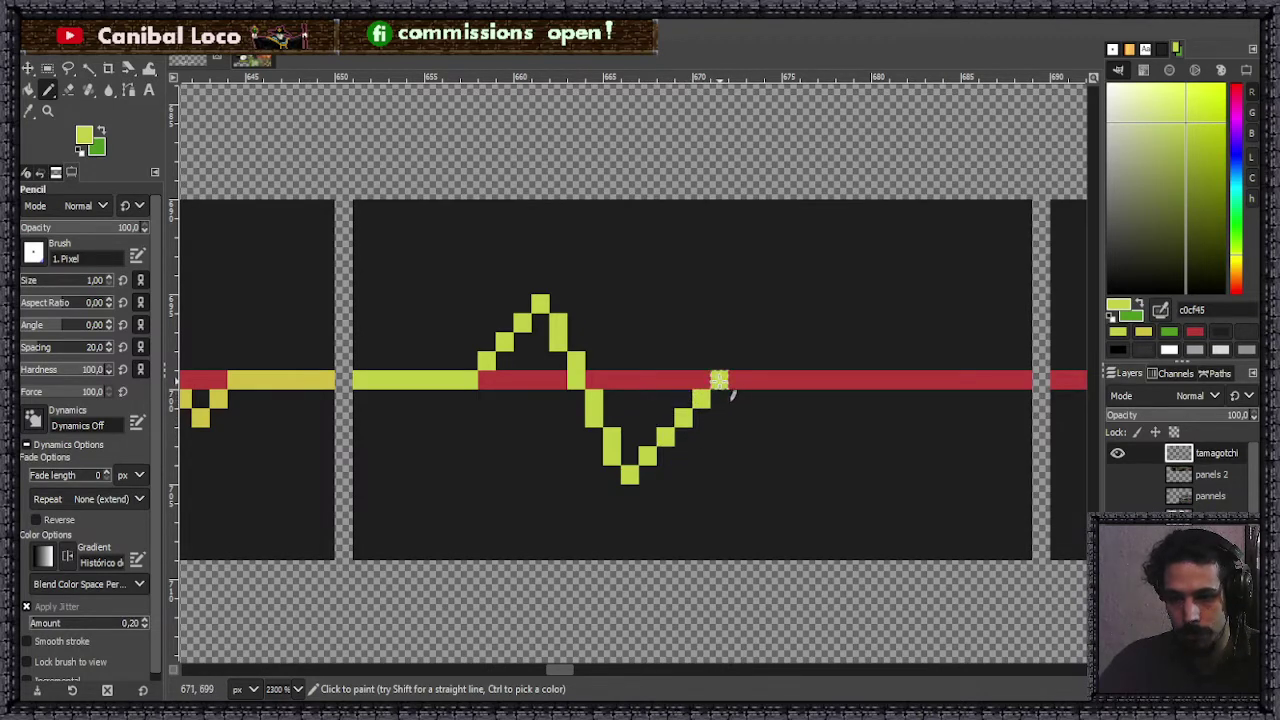
{"action": "left_click", "coordinate": [737, 381]}
{"action": "left_click_drag", "start_coordinate": [735, 380], "coordinate": [1030, 380]}
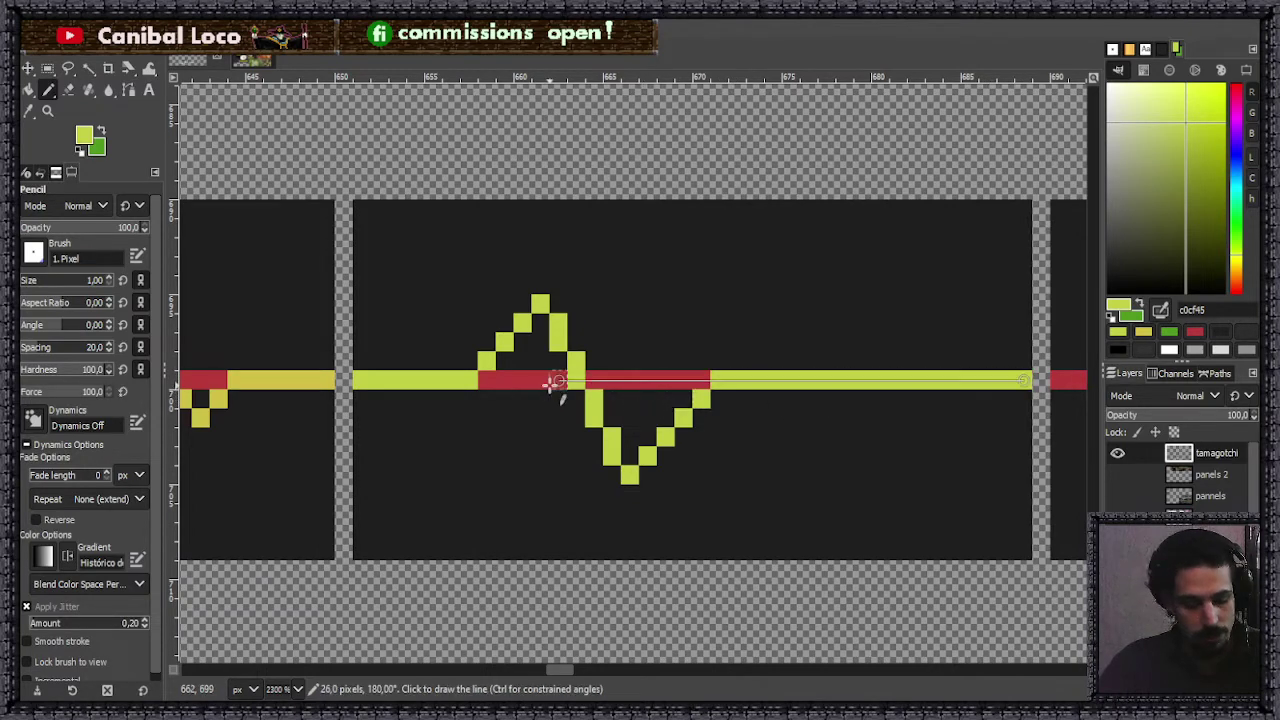
{"action": "key", "text": "r"}
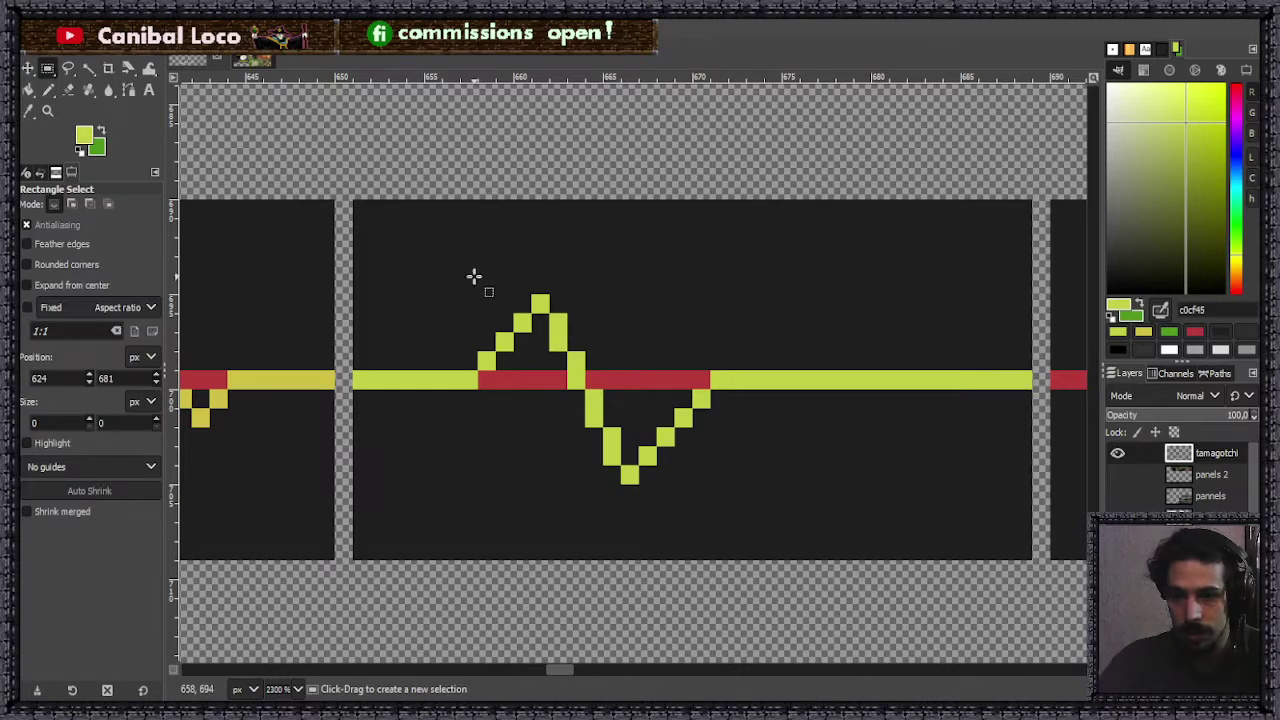
{"action": "left_click_drag", "start_coordinate": [476, 277], "coordinate": [710, 483]}
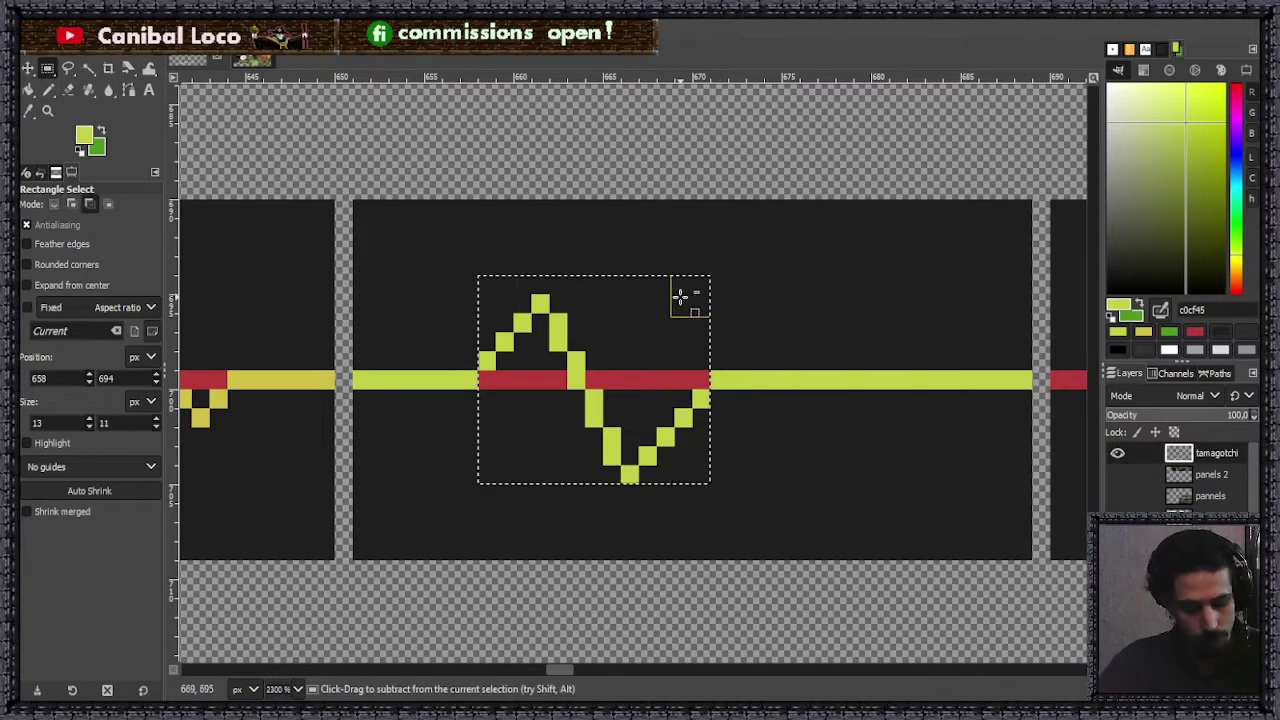
{"action": "left_click", "coordinate": [440, 442]}
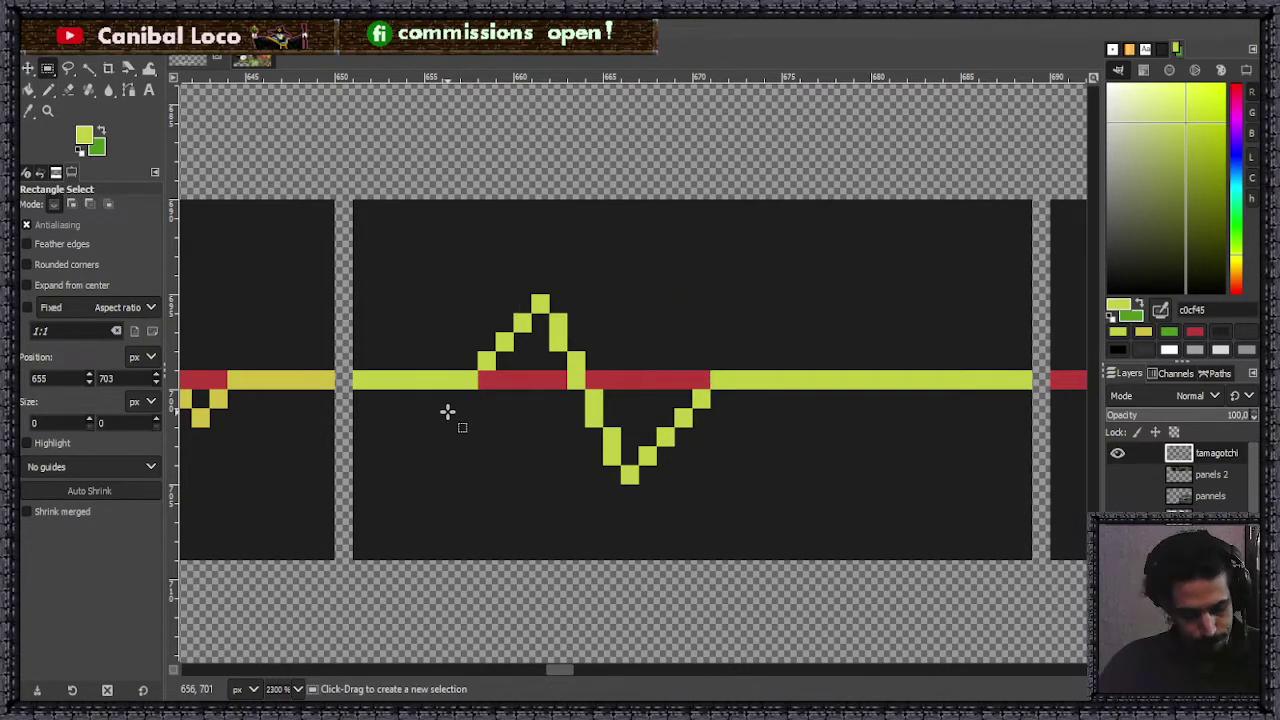
- Sample the dark tile colour 1e1e1e and paint out the red line remnants inside the third tile's pulse
{"action": "key", "text": "n"}
{"action": "left_click", "coordinate": [514, 414], "text": "ctrl"}
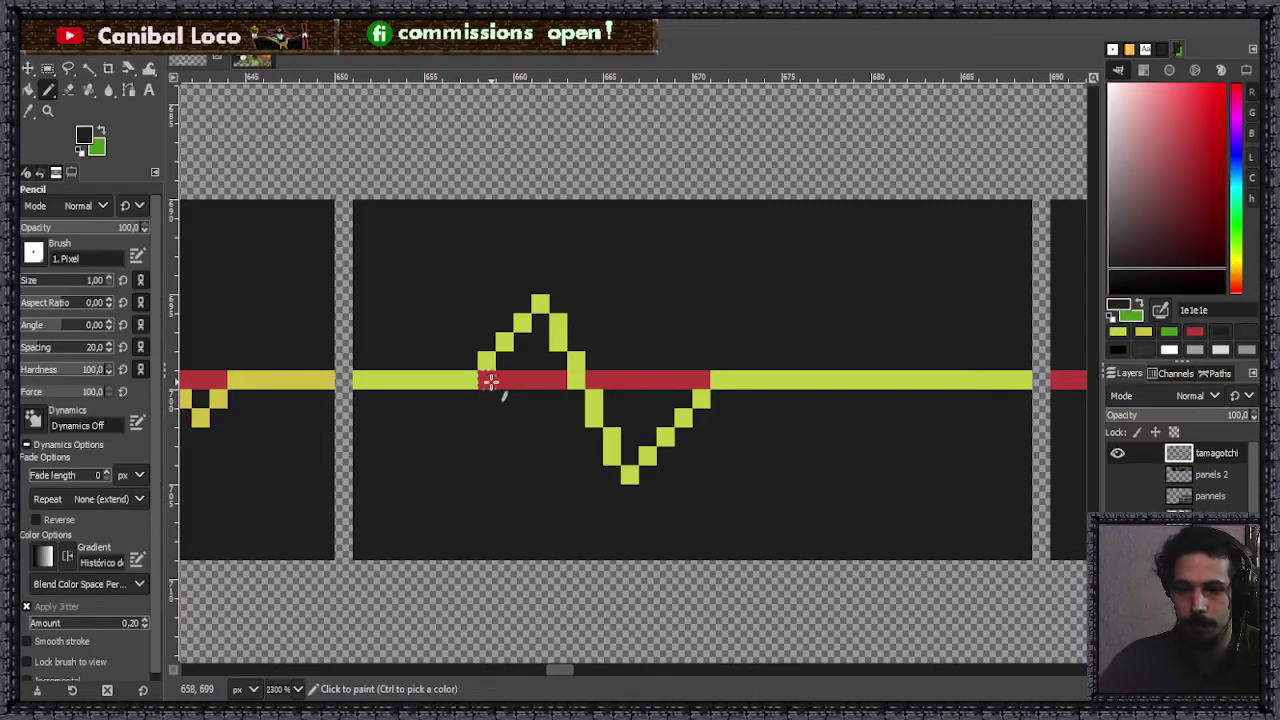
{"action": "left_click_drag", "start_coordinate": [491, 380], "coordinate": [548, 380]}
{"action": "left_click_drag", "start_coordinate": [548, 380], "coordinate": [708, 380]}
{"action": "key", "text": "ctrl+z"}
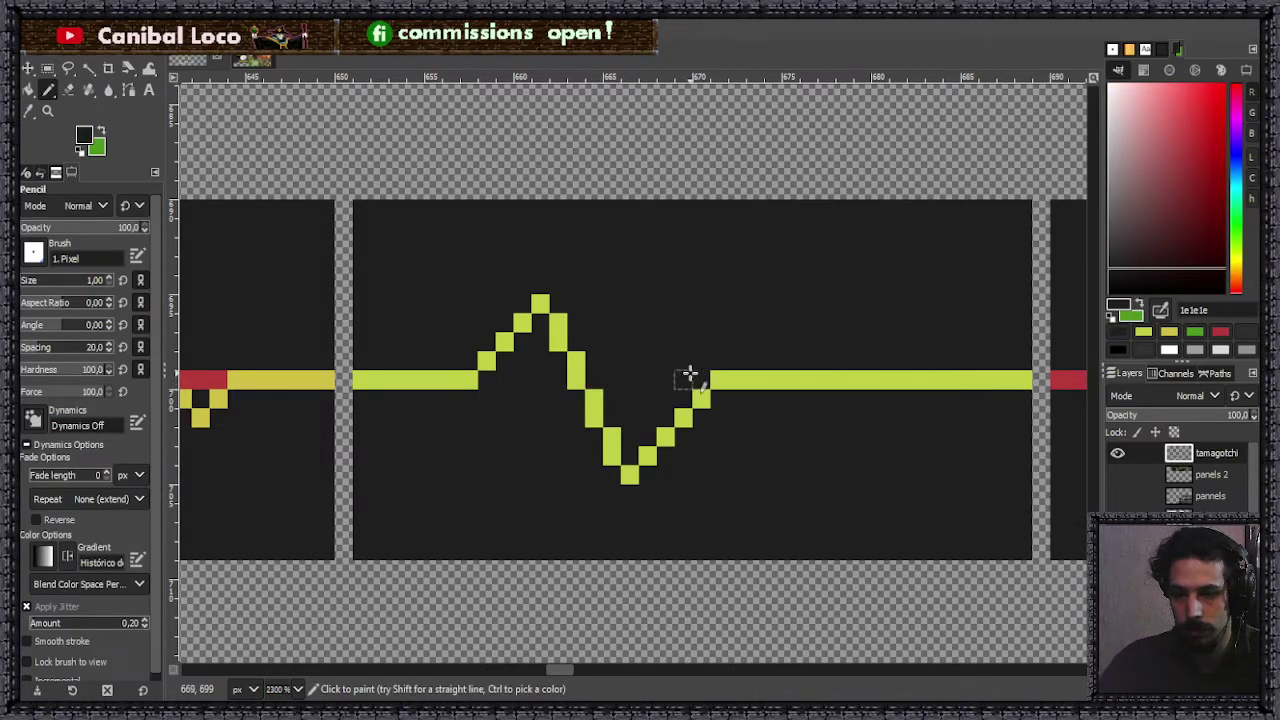
- Cut the 13 × 11 px area around the third tile's pulse and paste it five pixels further right on the line
{"action": "key", "text": "r"}
{"action": "mouse_move", "coordinate": [478, 276]}
{"action": "left_mouse_down"}
{"action": "mouse_move", "coordinate": [694, 490]}
{"action": "mouse_move", "coordinate": [711, 486]}
{"action": "left_mouse_up"}
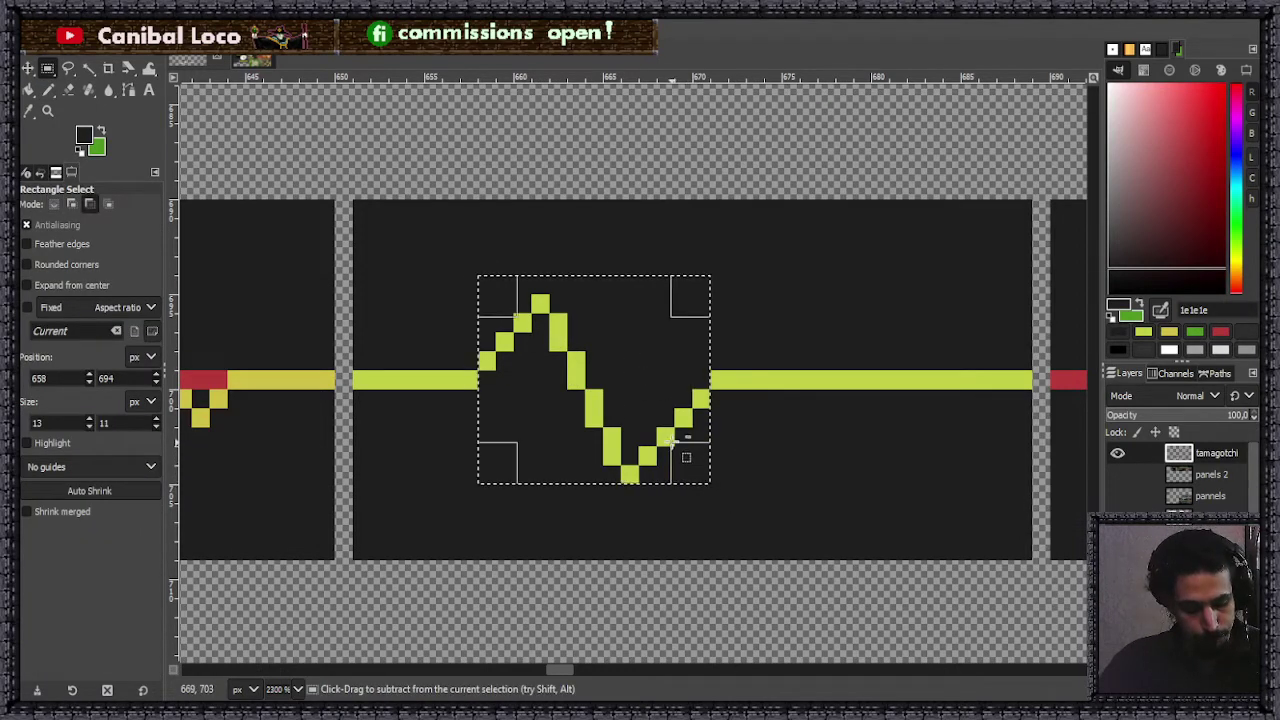
{"action": "key", "text": "ctrl+x"}
{"action": "key", "text": "ctrl+v"}
{"action": "left_click_drag", "start_coordinate": [633, 420], "coordinate": [711, 429]}
{"action": "left_click", "coordinate": [851, 446]}
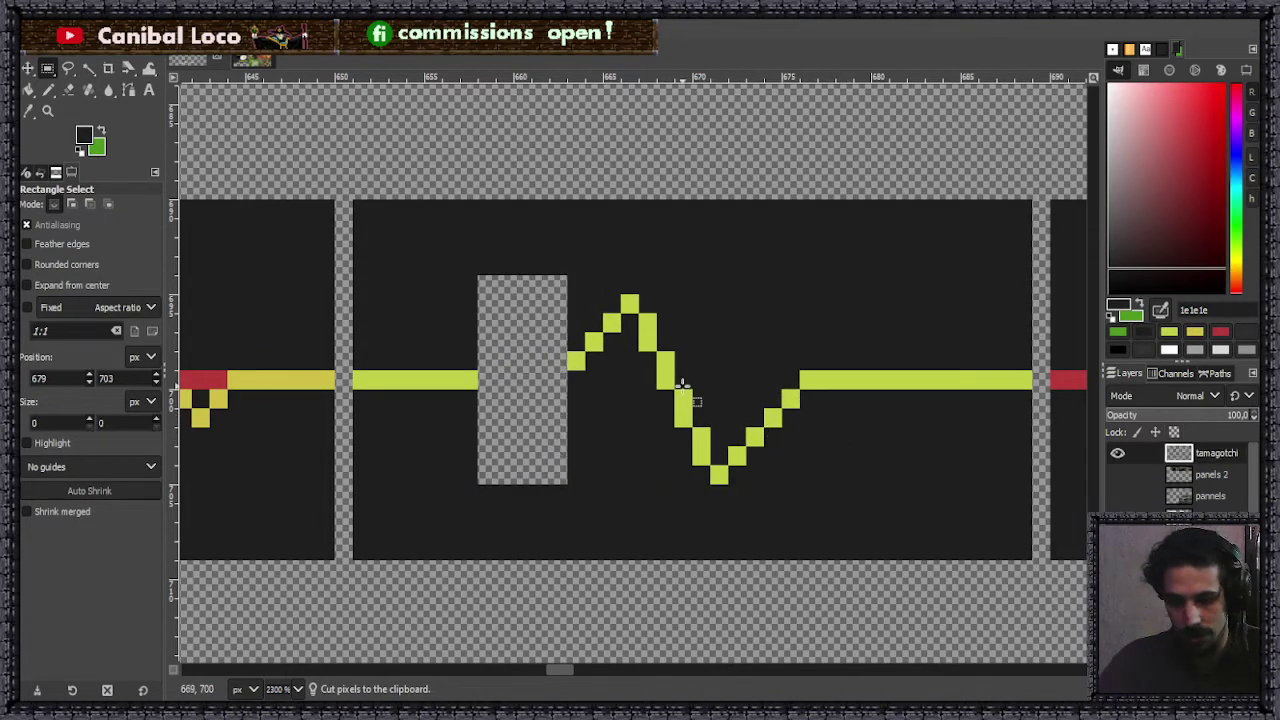
- Continue the yellow-green line across the transparent gap in the third tile and fill the rest of the gap with dark 1e1e1e
{"action": "key", "text": "n"}
{"action": "left_click", "coordinate": [580, 362], "text": "ctrl"}
{"action": "left_click_drag", "start_coordinate": [506, 380], "coordinate": [562, 380]}
{"action": "left_click", "coordinate": [592, 402], "text": "ctrl"}
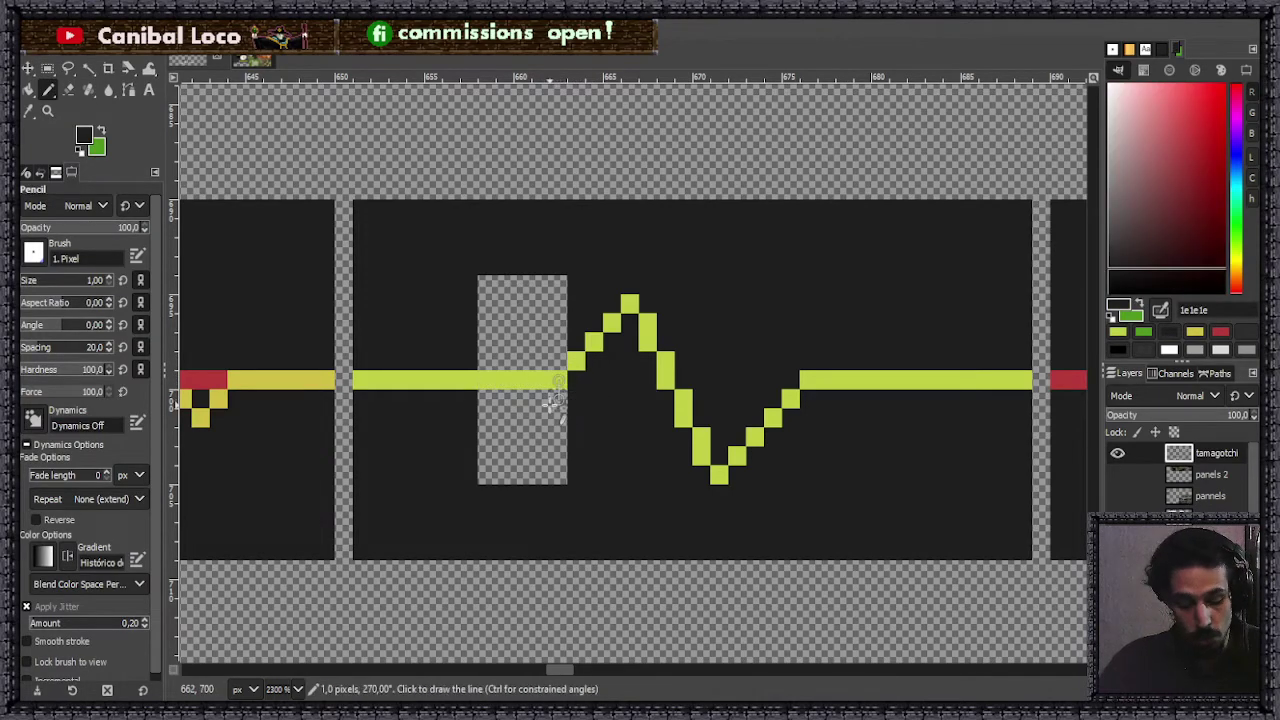
{"action": "key", "text": "shift+b"}
{"action": "left_click", "coordinate": [520, 423]}
{"action": "left_click", "coordinate": [531, 357]}
{"action": "key", "text": "n"}
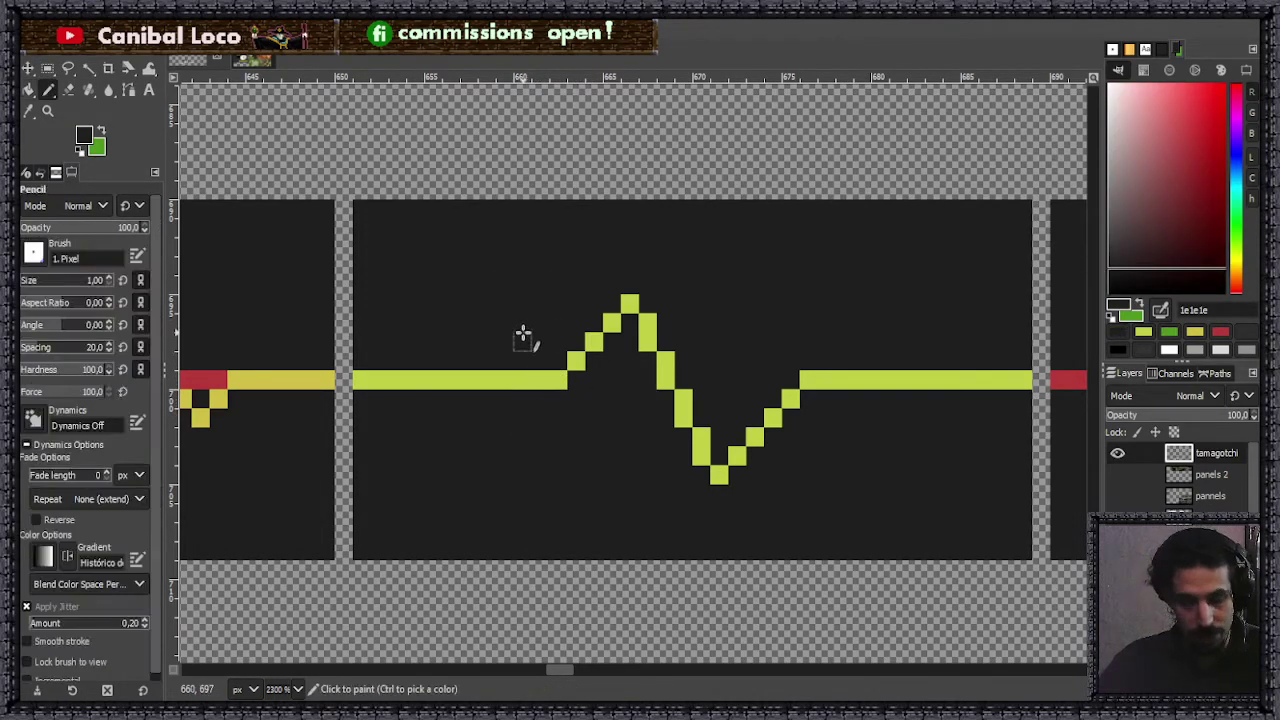
- Paint out the red line remnants under both yellow pulses in the second tile with the dark tile colour, and save the image
{"action": "scroll", "coordinate": [514, 351], "scroll_direction": "down", "scroll_amount": 4}
{"action": "scroll", "coordinate": [414, 334], "scroll_direction": "up", "scroll_amount": 5}
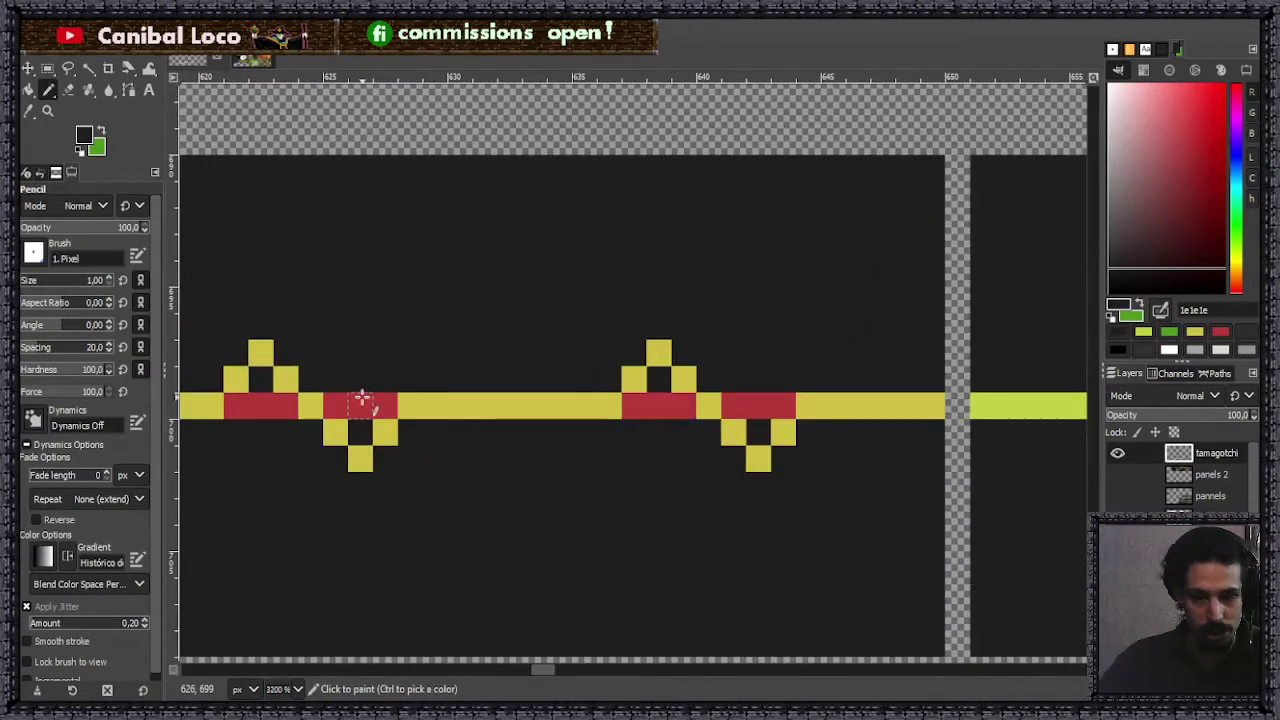
{"action": "left_click_drag", "start_coordinate": [362, 400], "coordinate": [260, 409]}
{"action": "mouse_move", "coordinate": [649, 406]}
{"action": "left_mouse_down"}
{"action": "mouse_move", "coordinate": [634, 414]}
{"action": "mouse_move", "coordinate": [798, 405]}
{"action": "left_mouse_up"}
{"action": "scroll", "coordinate": [731, 394], "scroll_direction": "down", "scroll_amount": 5}
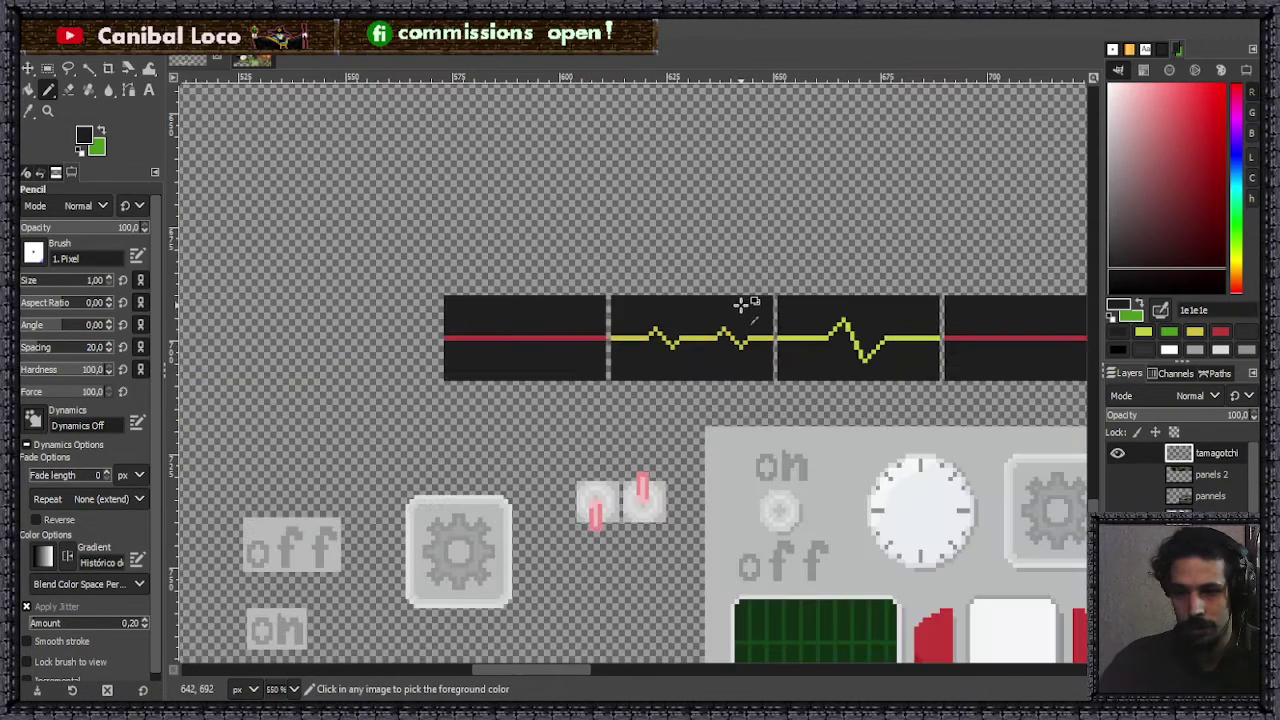
{"action": "key", "text": "ctrl+s"}
- Set the drawing colour to light green 9dcf45 and draw the first eight pixels of the fourth tile's centre line over the red
{"action": "scroll", "coordinate": [602, 376], "scroll_direction": "down", "scroll_amount": 3}
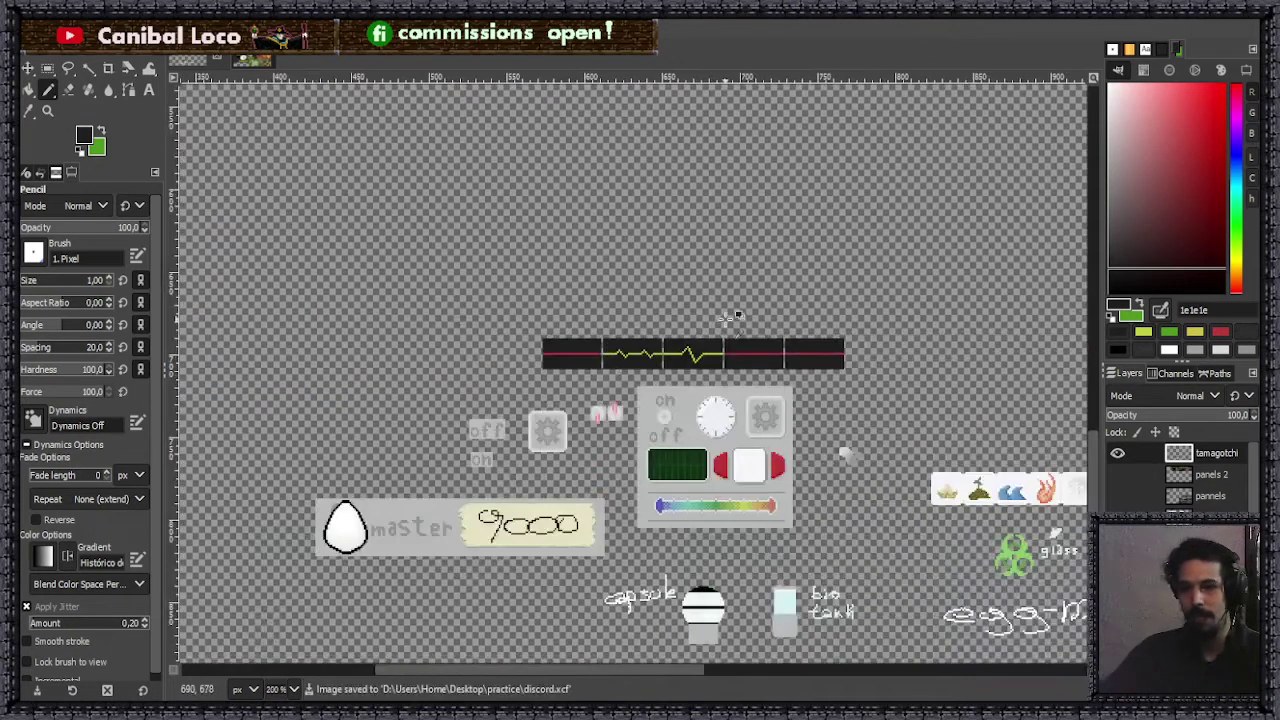
{"action": "scroll", "coordinate": [730, 325], "scroll_direction": "up", "scroll_amount": 2}
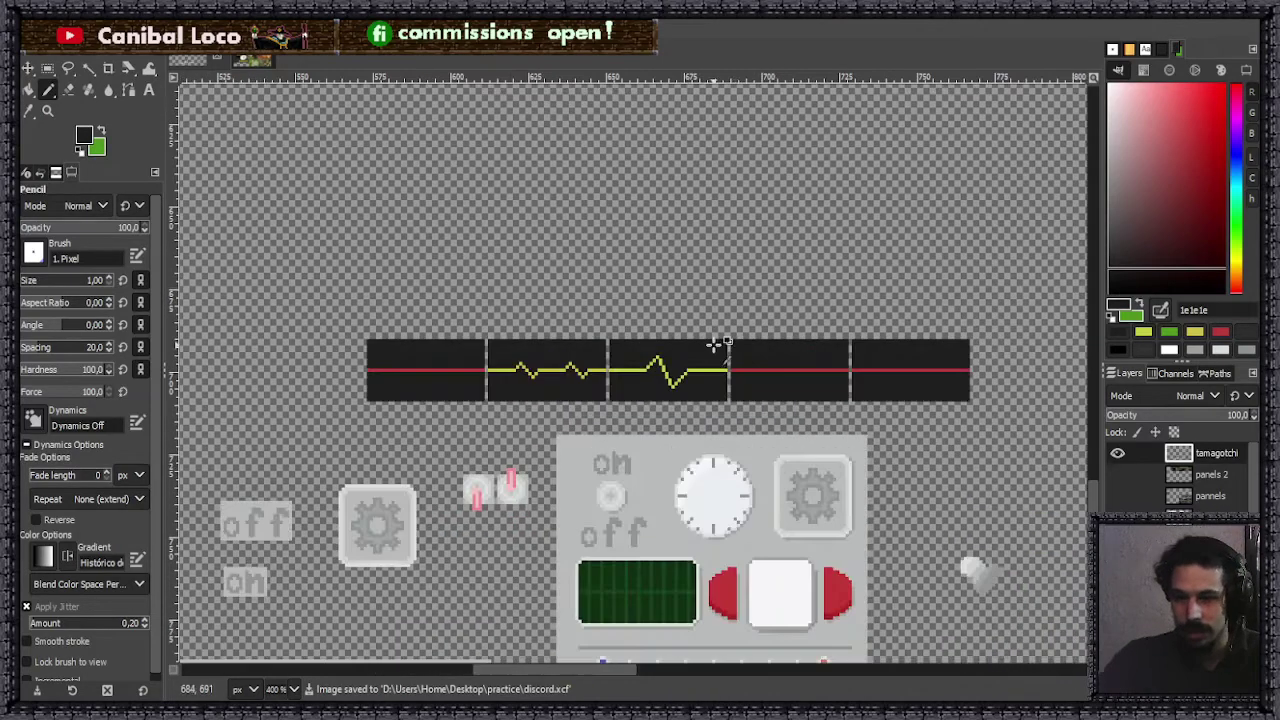
{"action": "scroll", "coordinate": [735, 350], "scroll_direction": "up", "scroll_amount": 3}
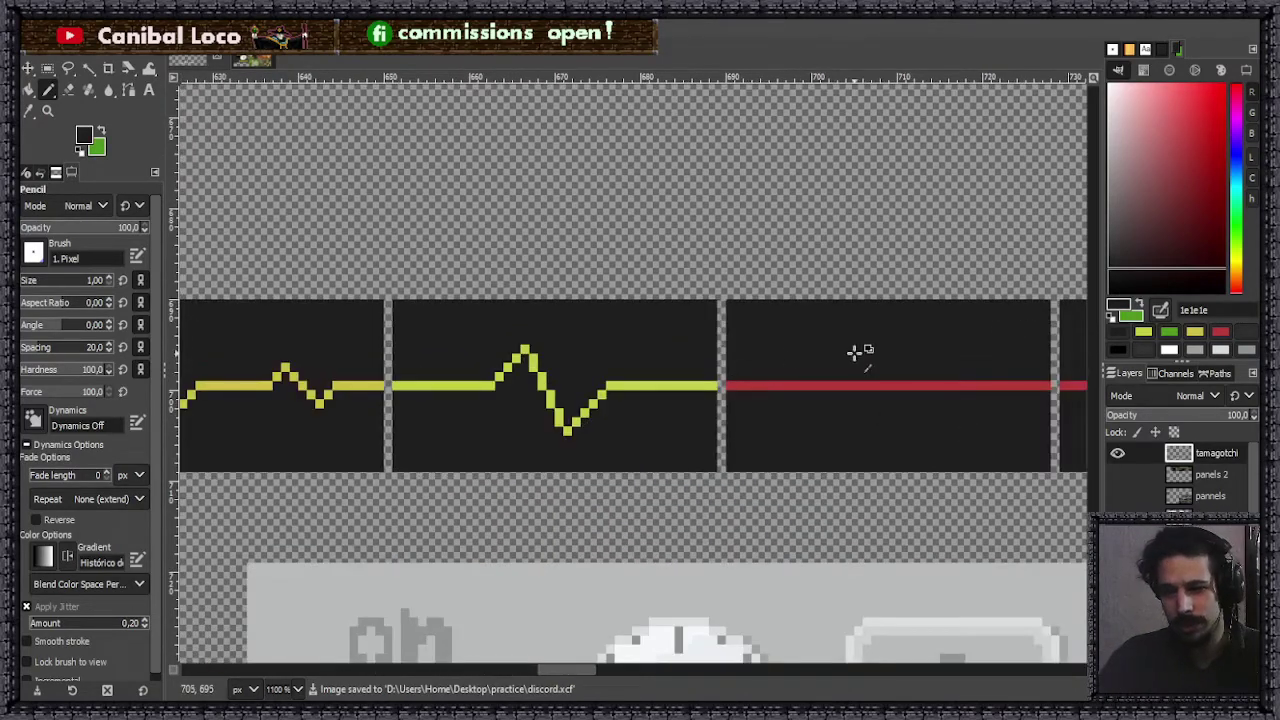
{"action": "scroll", "coordinate": [848, 350], "scroll_direction": "down", "scroll_amount": 2}
{"action": "scroll", "coordinate": [850, 352], "scroll_direction": "up", "scroll_amount": 3}
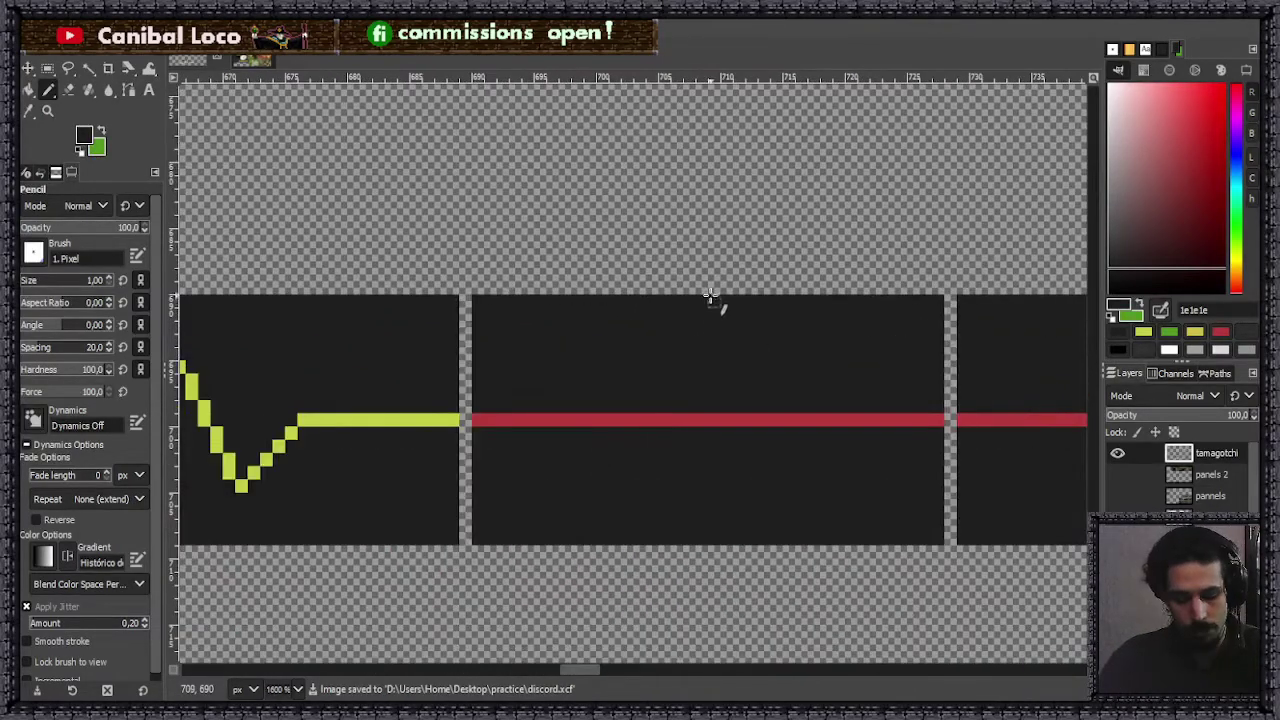
{"action": "key", "text": "ctrl"}
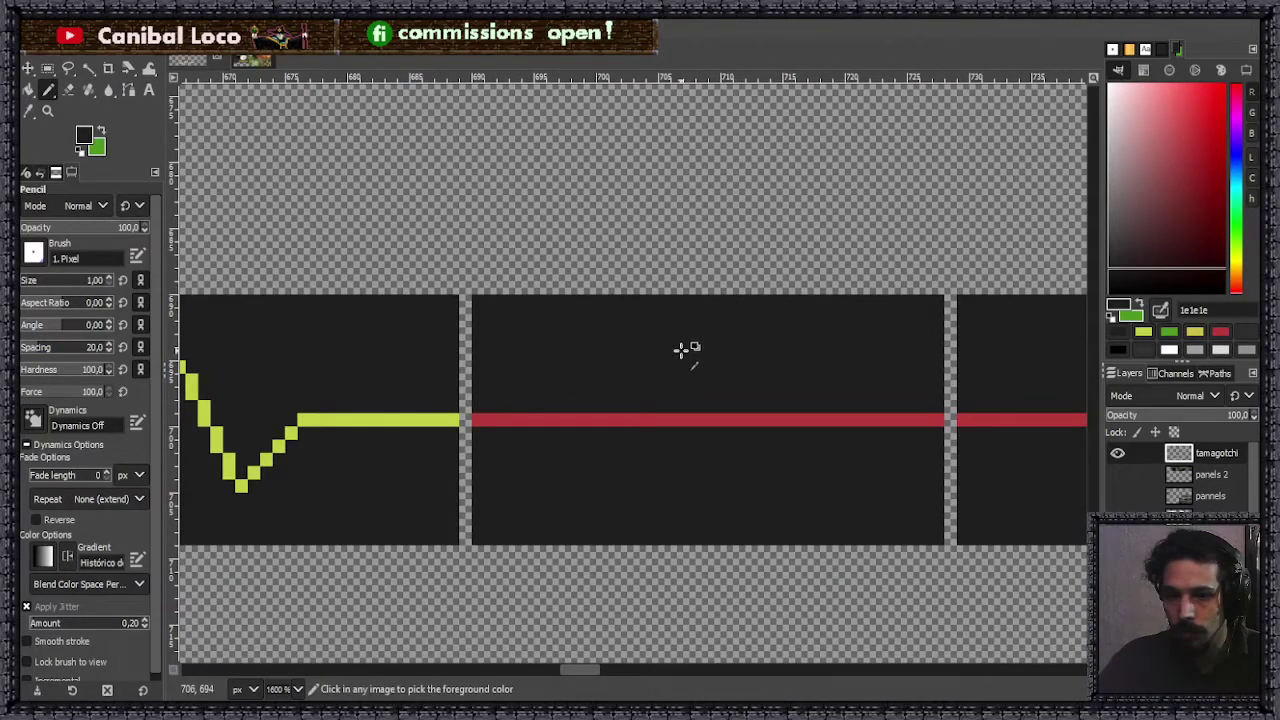
{"action": "scroll", "coordinate": [678, 345], "scroll_direction": "down", "scroll_amount": 3}
{"action": "scroll", "coordinate": [673, 340], "scroll_direction": "up", "scroll_amount": 4}
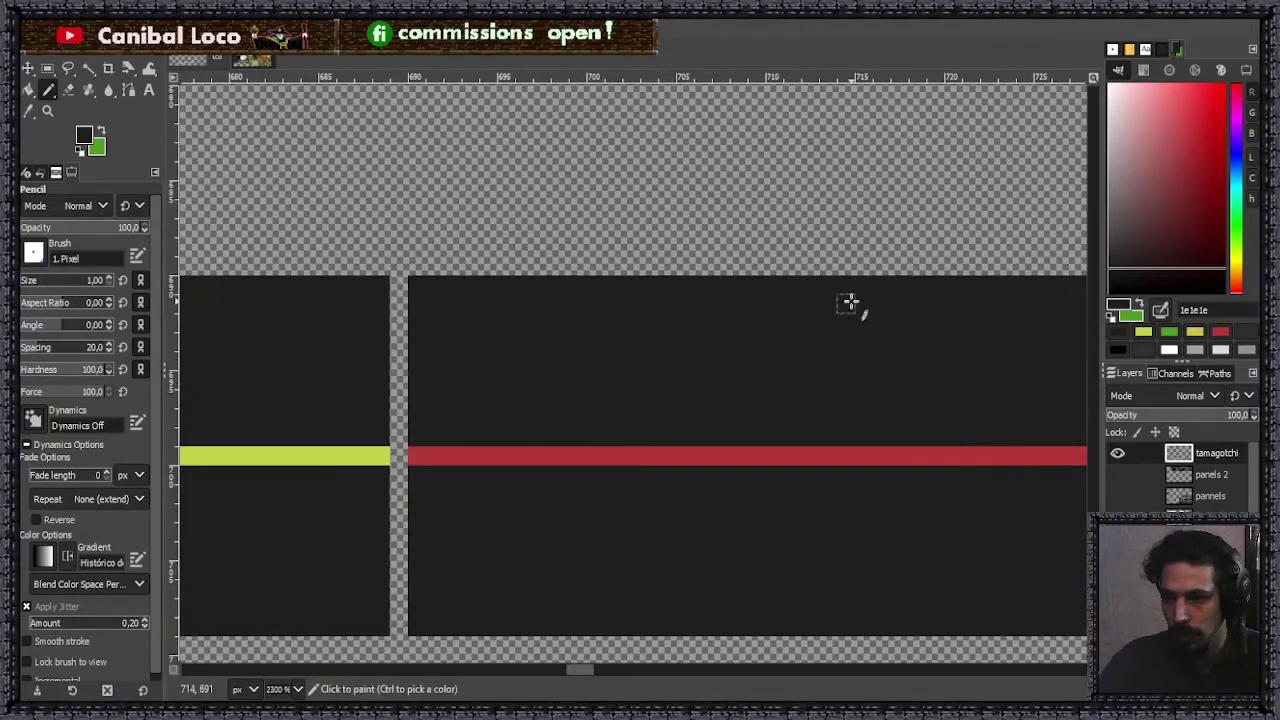
{"action": "scroll", "coordinate": [701, 390], "scroll_direction": "down", "scroll_amount": 2}
{"action": "left_click", "coordinate": [457, 437], "text": "ctrl"}
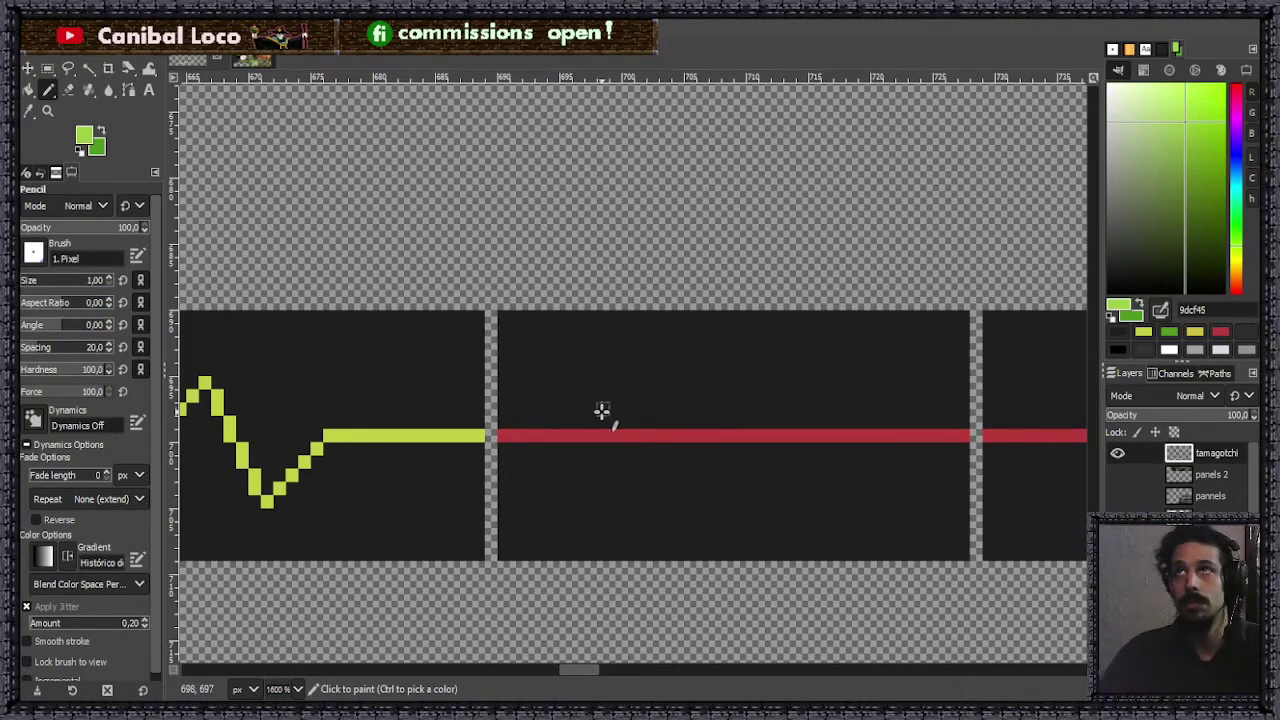
{"action": "key", "text": "ctrl+s"}
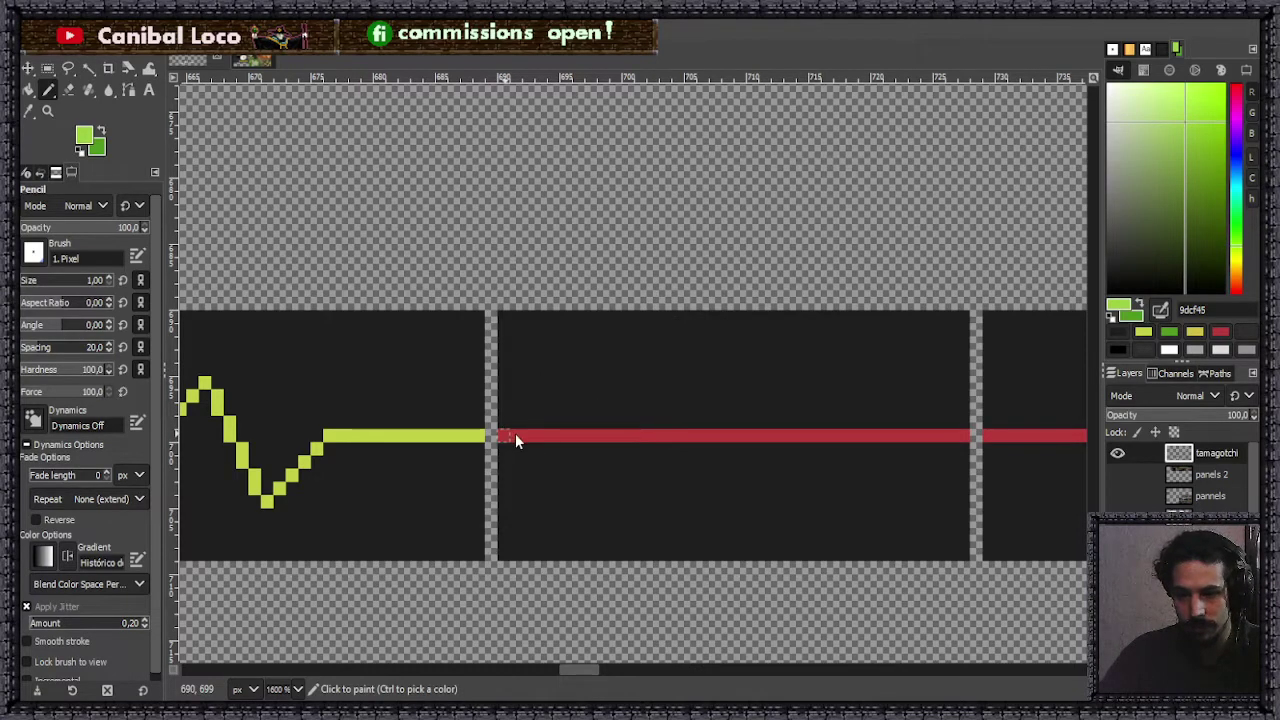
{"action": "left_click_drag", "start_coordinate": [508, 434], "coordinate": [596, 436]}
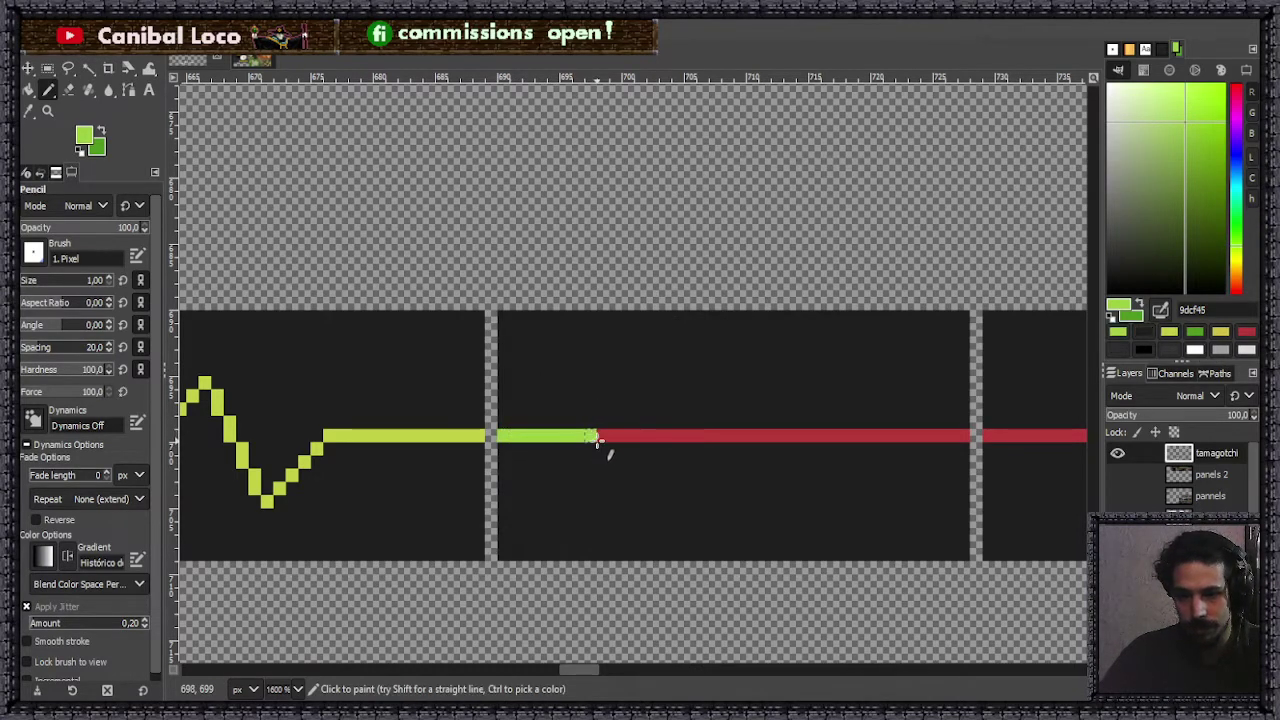
{"action": "scroll", "coordinate": [600, 423], "scroll_direction": "down", "scroll_amount": 3}
{"action": "scroll", "coordinate": [635, 427], "scroll_direction": "up", "scroll_amount": 3}
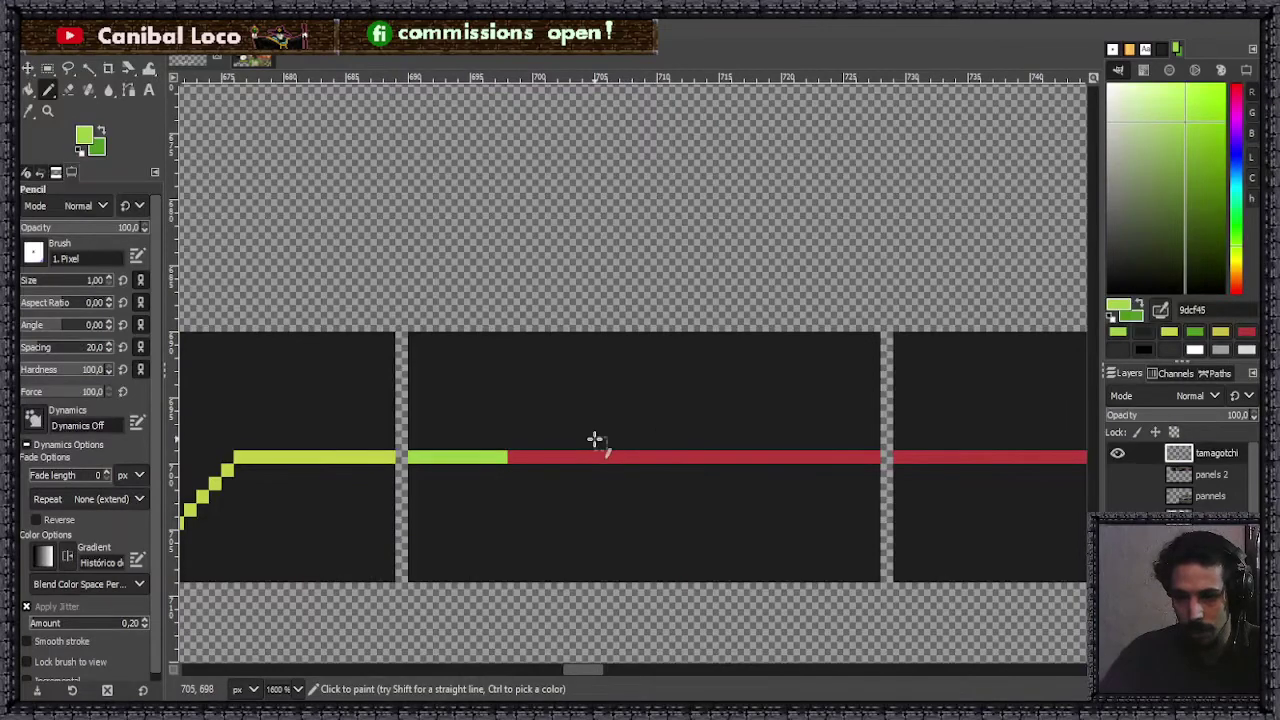
{"action": "scroll", "coordinate": [618, 427], "scroll_direction": "down", "scroll_amount": 1}
{"action": "scroll", "coordinate": [620, 425], "scroll_direction": "down", "scroll_amount": 2}
{"action": "scroll", "coordinate": [623, 434], "scroll_direction": "up", "scroll_amount": 5}
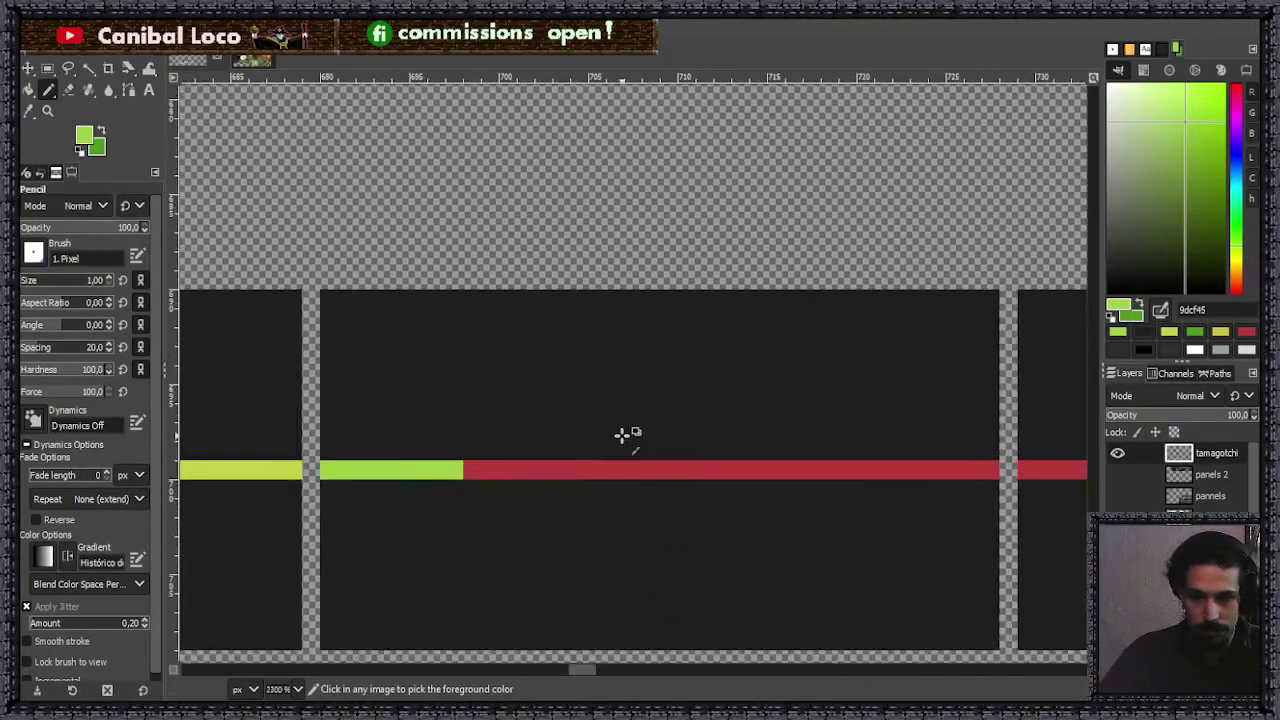
{"action": "scroll", "coordinate": [640, 450], "scroll_direction": "down", "scroll_amount": 4}
{"action": "scroll", "coordinate": [640, 443], "scroll_direction": "up", "scroll_amount": 2}
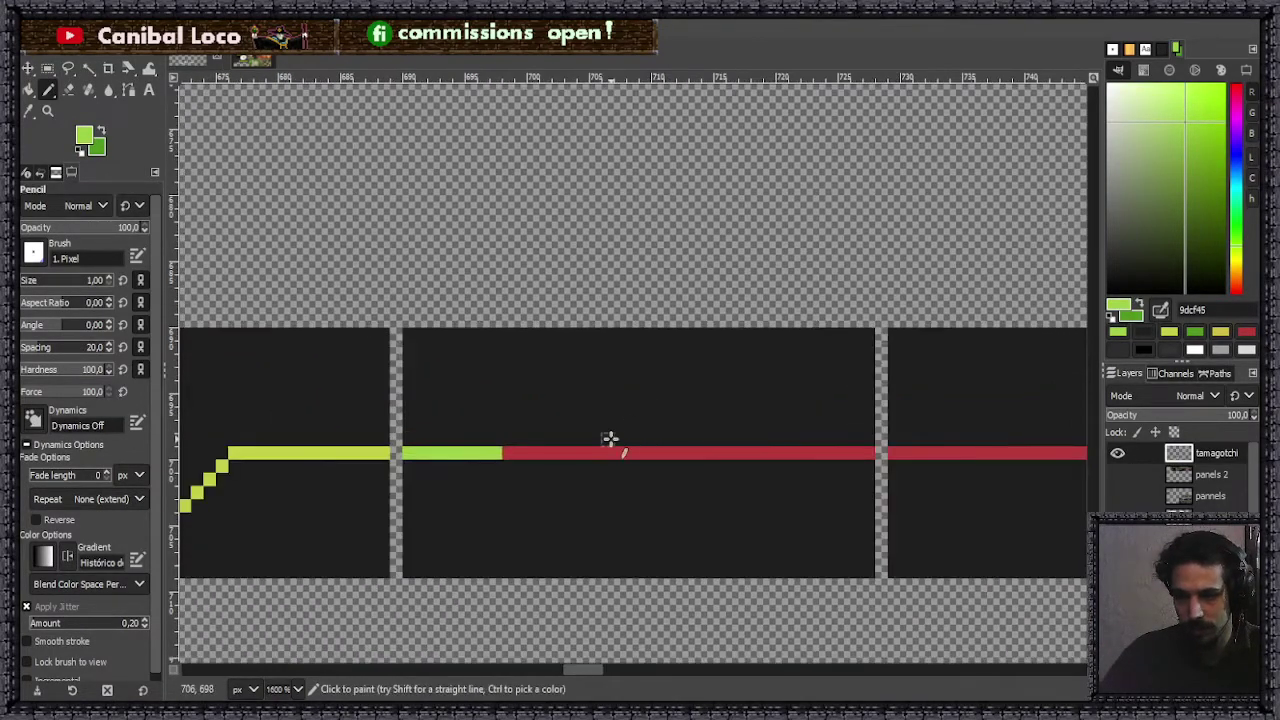
{"action": "left_click", "coordinate": [584, 441]}
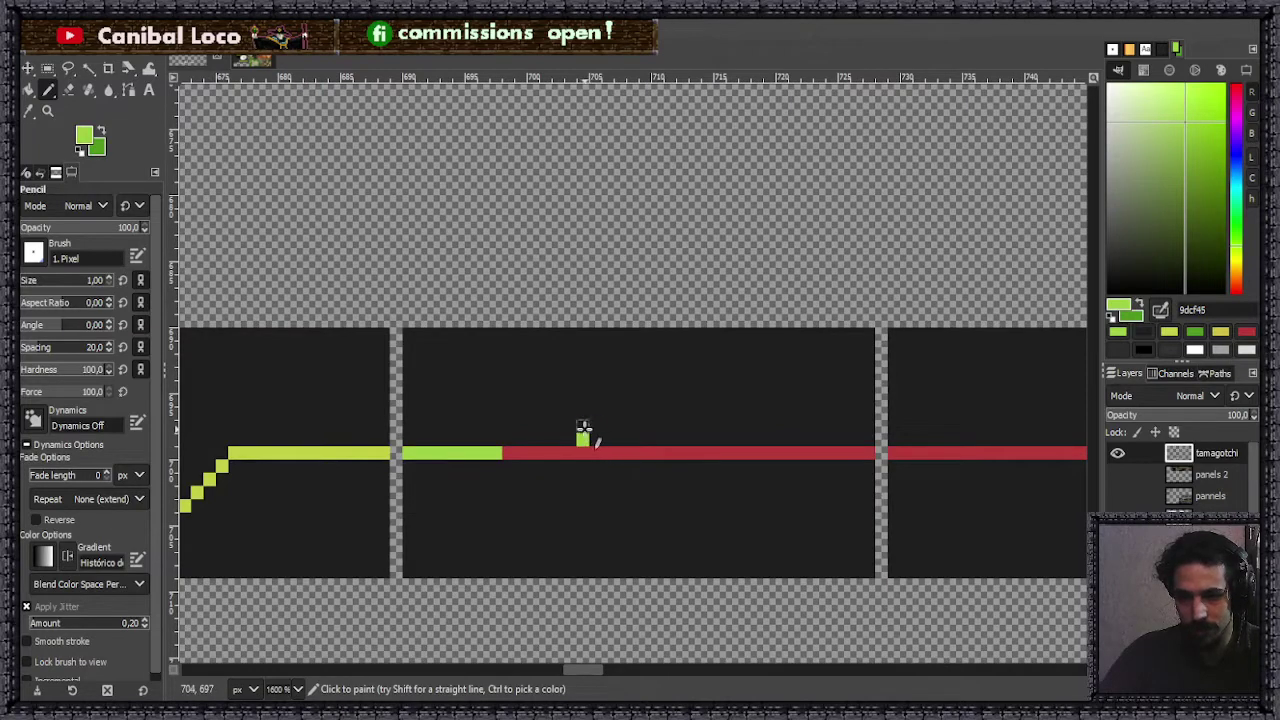
{"action": "left_click", "coordinate": [594, 419]}
{"action": "key", "text": "ctrl+z"}
{"action": "key", "text": "ctrl+z"}
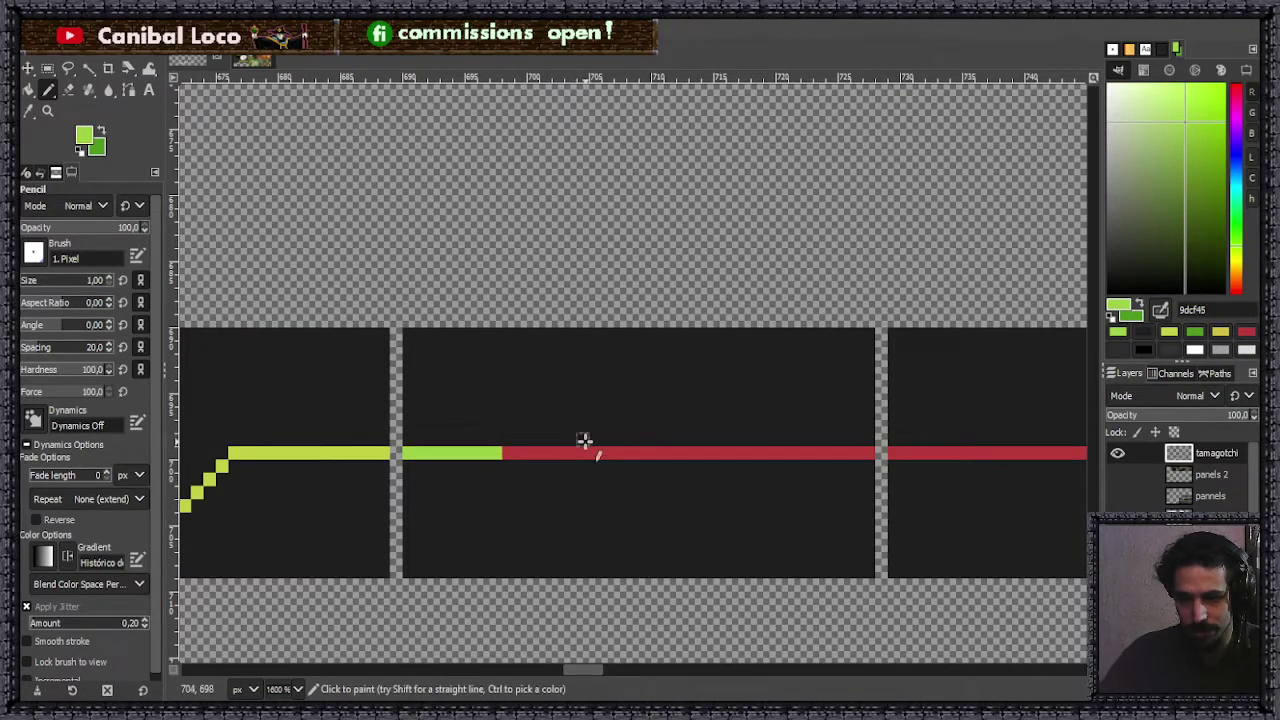
- Extend the fourth tile's green line to twelve pixels and paint out the five red pixels just beyond its end
{"action": "left_click", "coordinate": [556, 452], "text": "shift"}
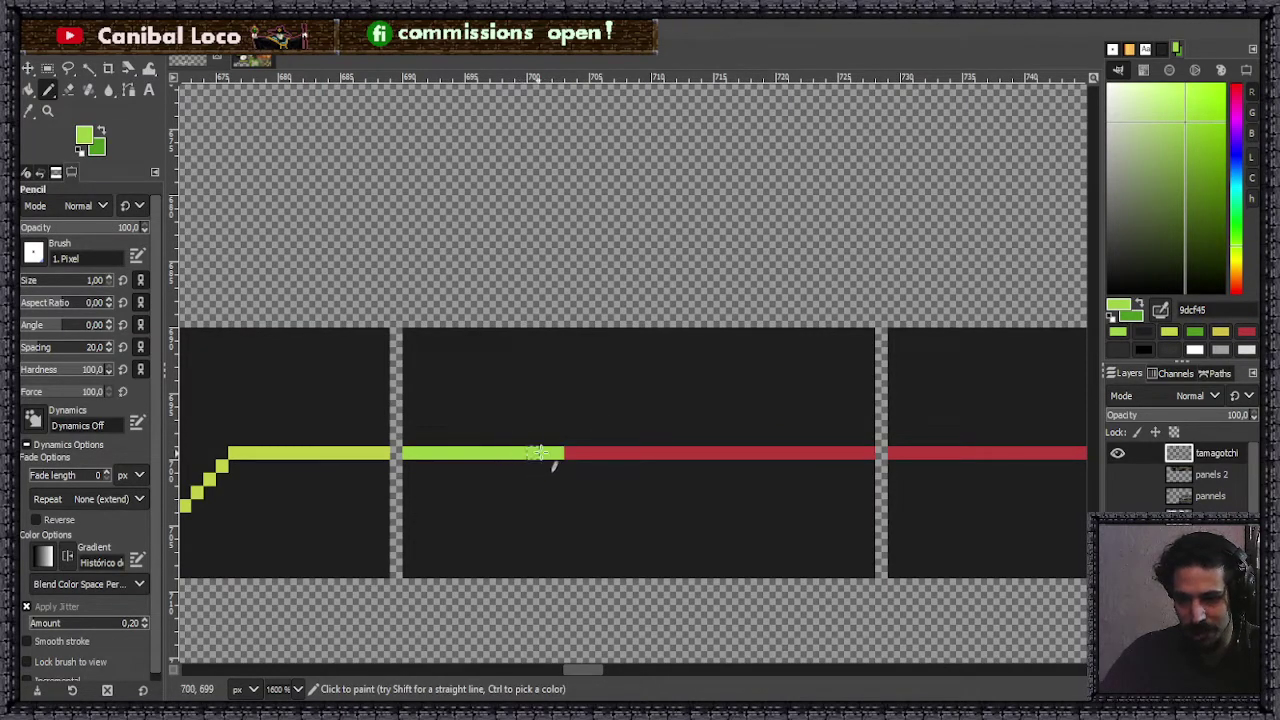
{"action": "left_click", "coordinate": [585, 452], "text": "shift"}
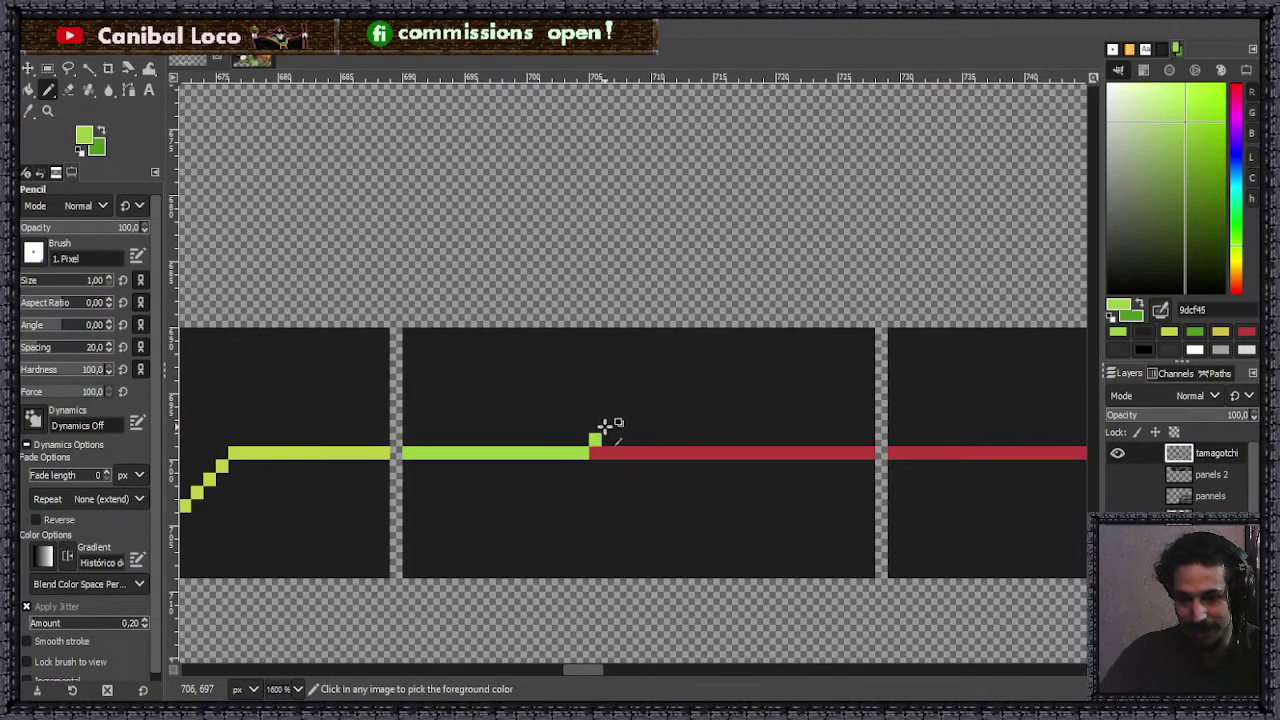
{"action": "key", "text": "ctrl+z"}
{"action": "key", "text": "ctrl"}
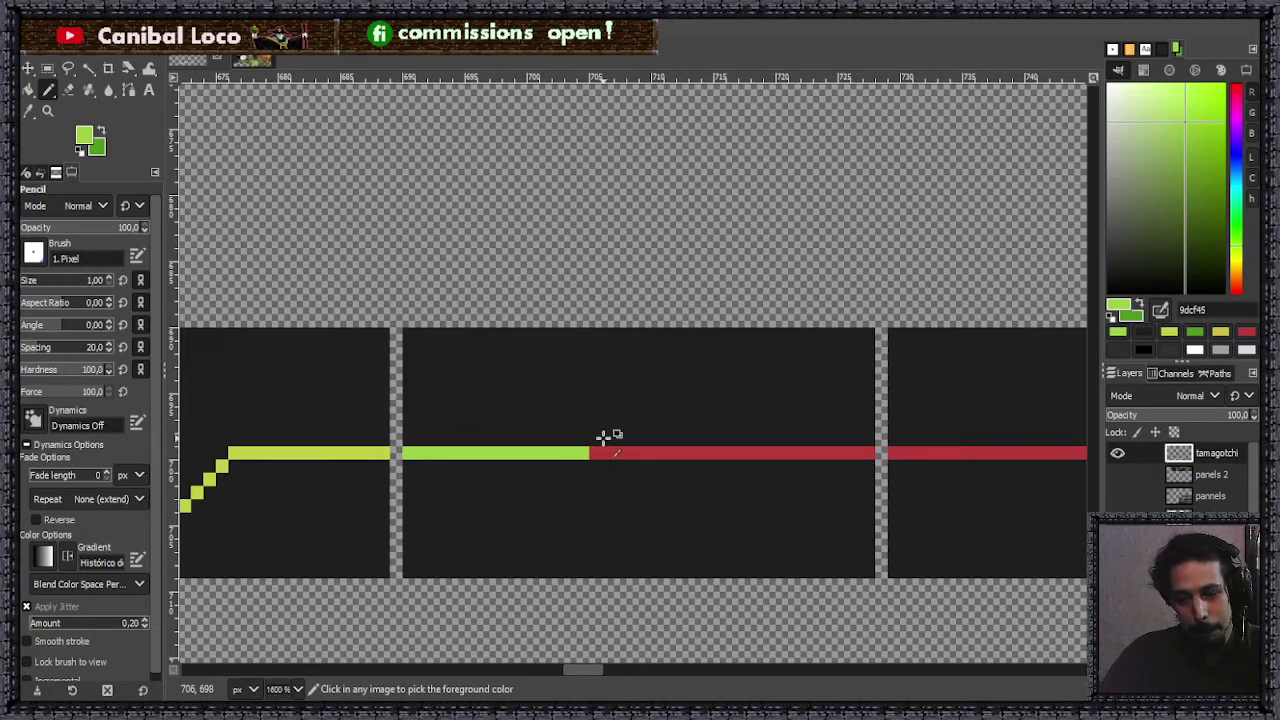
{"action": "key", "text": "ctrl+z"}
{"action": "key", "text": "ctrl+z"}
{"action": "key", "text": "ctrl+z"}
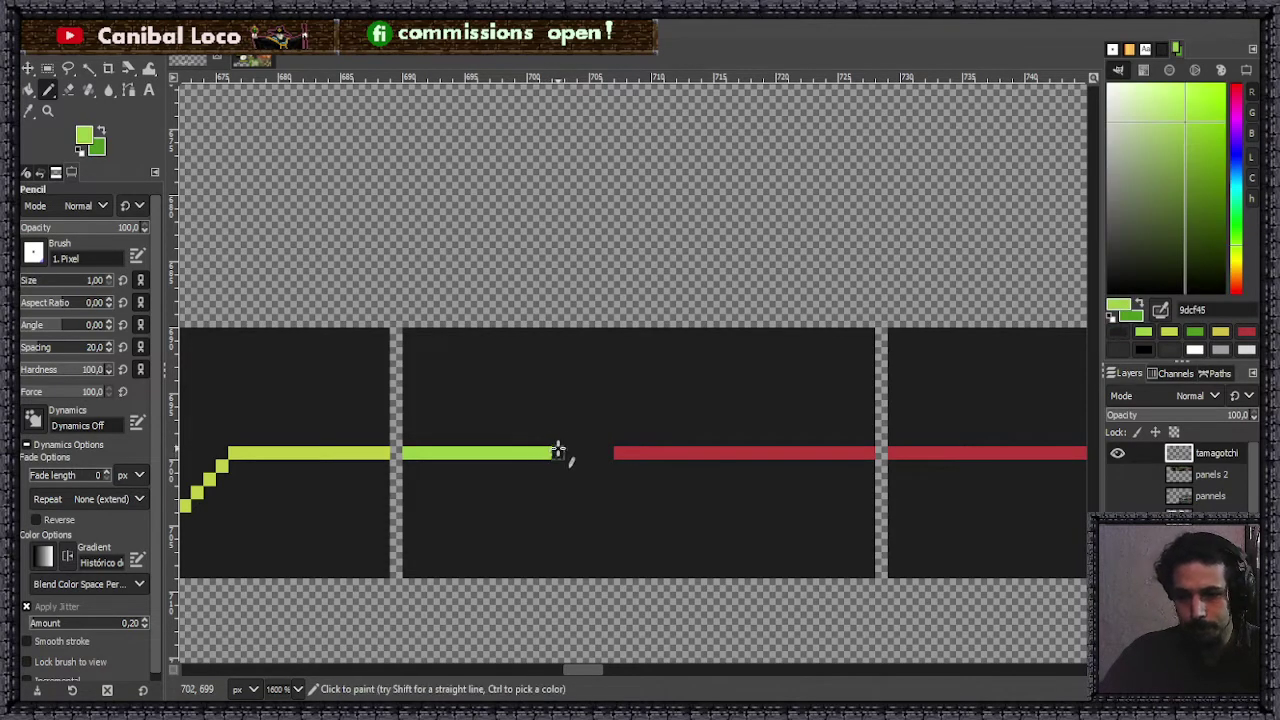
- Draw the fourth tile's green pulse with a steep six-pixel peak, vertical drop and six-pixel dip, and extend the line to the tile's end
{"action": "mouse_move", "coordinate": [558, 451]}
{"action": "left_mouse_down"}
{"action": "mouse_move", "coordinate": [595, 371]}
{"action": "mouse_move", "coordinate": [610, 391]}
{"action": "mouse_move", "coordinate": [607, 522]}
{"action": "left_mouse_up"}
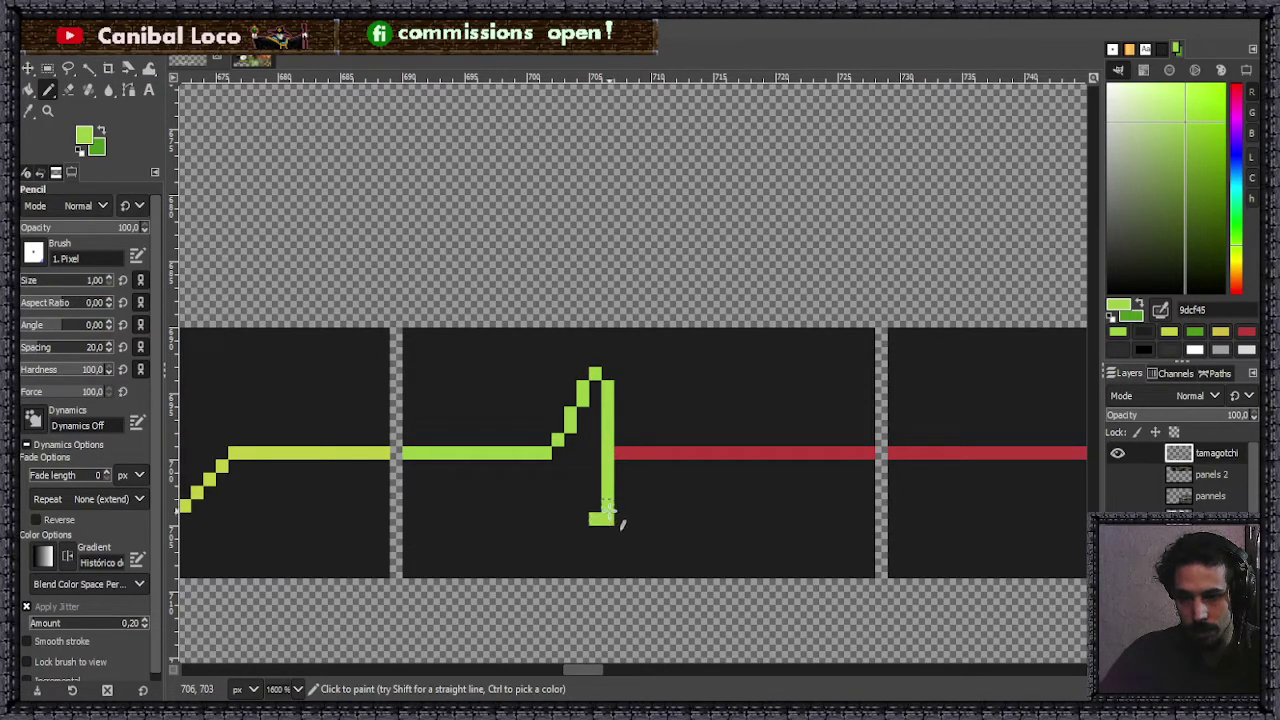
{"action": "left_click", "coordinate": [595, 517], "text": "ctrl"}
{"action": "left_click", "coordinate": [607, 520], "text": "ctrl"}
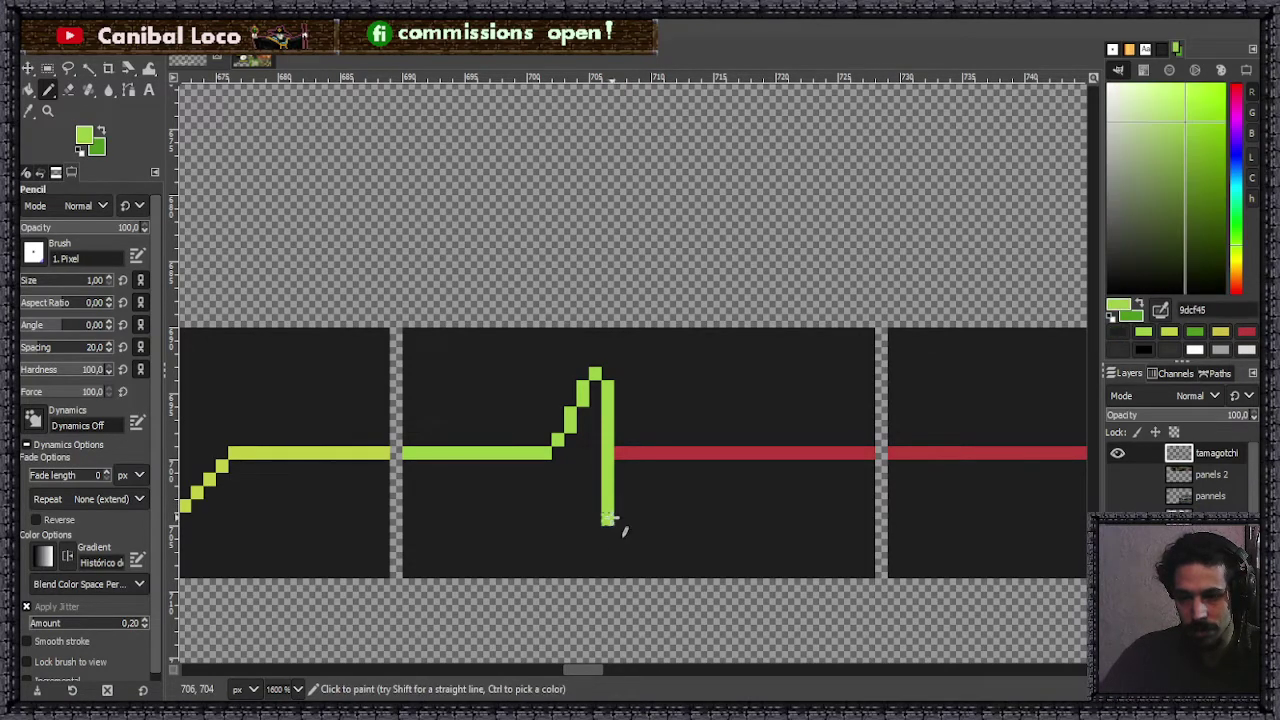
{"action": "mouse_move", "coordinate": [620, 530]}
{"action": "left_mouse_down"}
{"action": "mouse_move", "coordinate": [643, 479]}
{"action": "mouse_move", "coordinate": [681, 463]}
{"action": "mouse_move", "coordinate": [670, 453]}
{"action": "mouse_move", "coordinate": [868, 453]}
{"action": "left_mouse_up"}
- Sample the dark tile colour 1e1e1e, paint out the red remnants inside the fourth tile's pulse, and save the image
{"action": "left_click", "coordinate": [830, 490], "text": "ctrl"}
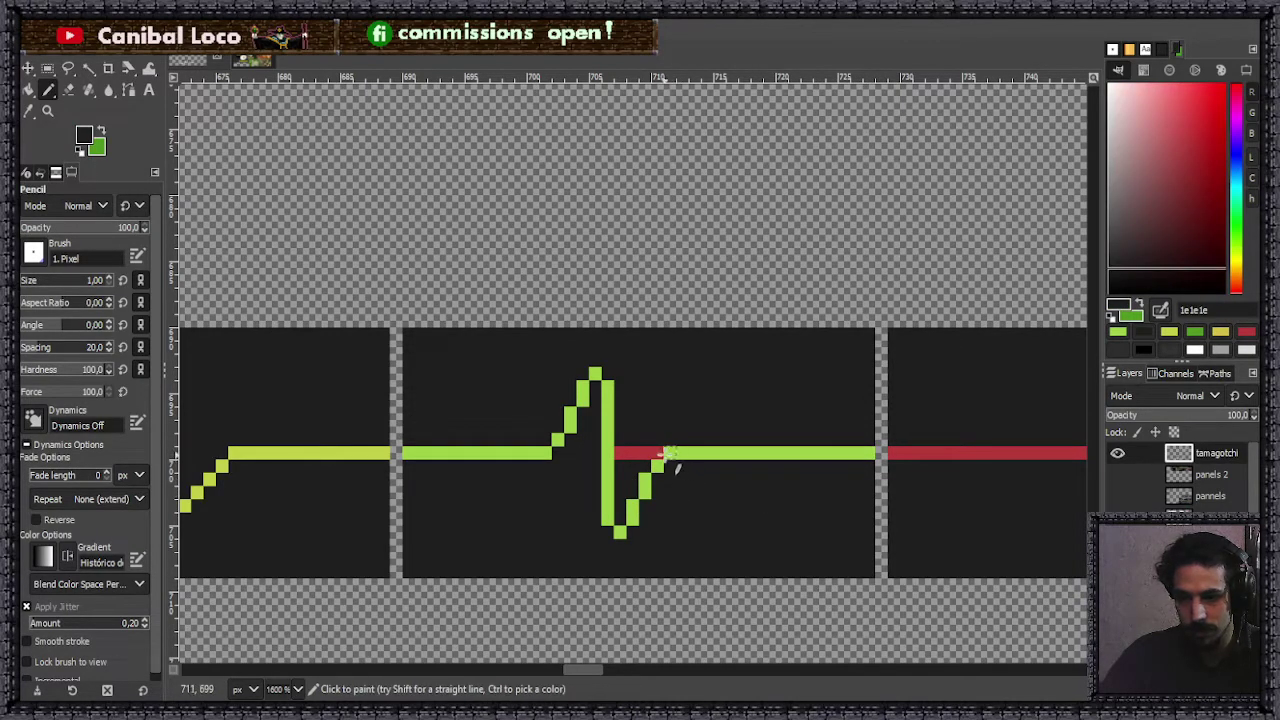
{"action": "left_click_drag", "start_coordinate": [664, 453], "coordinate": [636, 455]}
{"action": "left_click", "coordinate": [624, 453]}
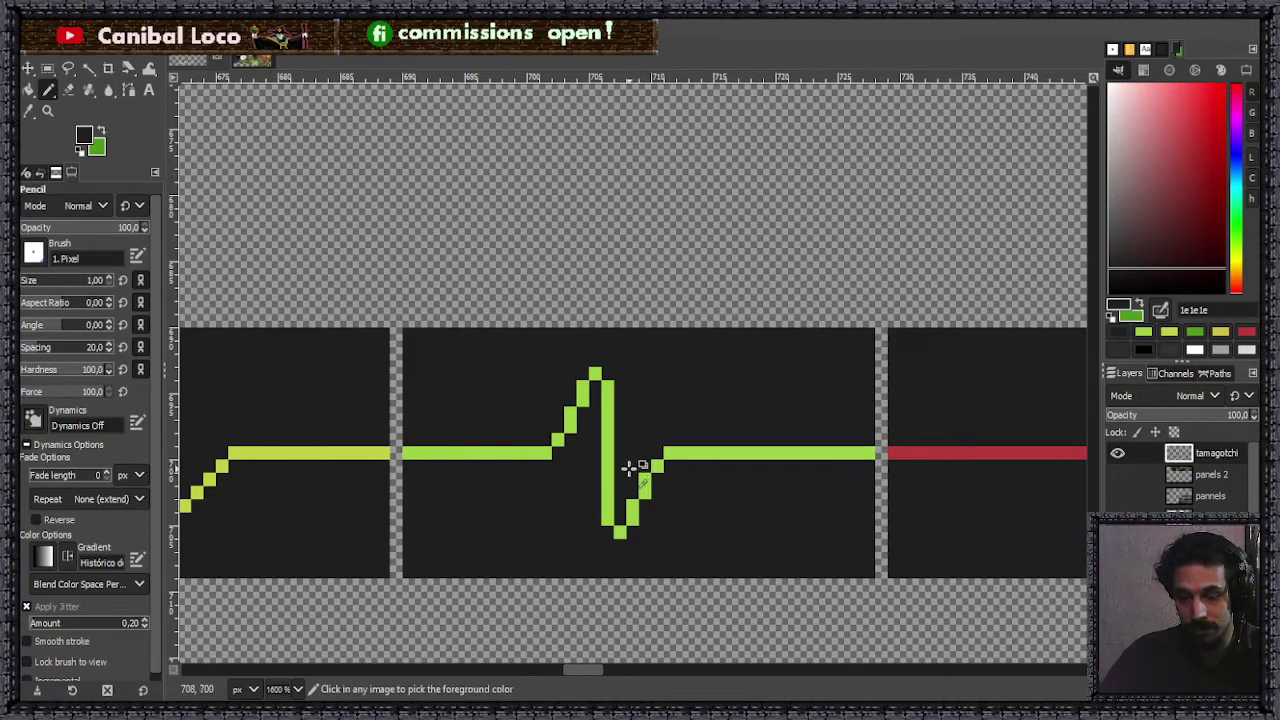
{"action": "scroll", "coordinate": [634, 449], "scroll_direction": "down", "scroll_amount": 6}
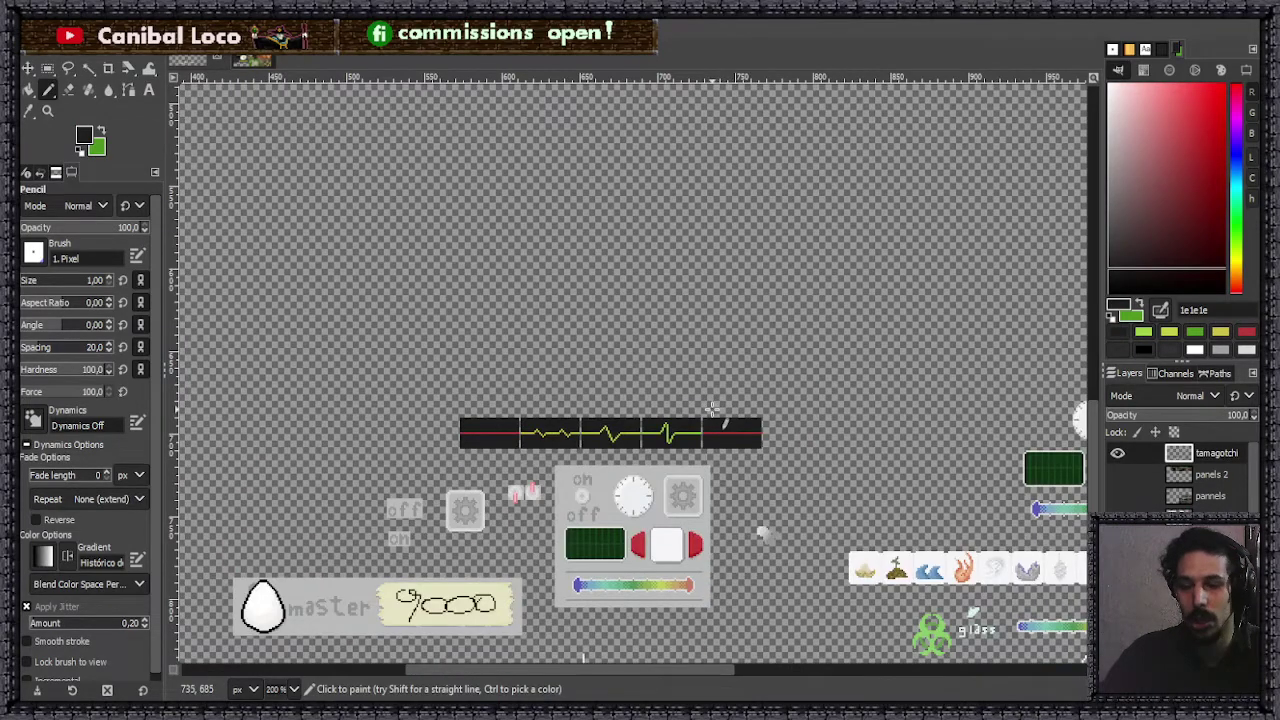
{"action": "scroll", "coordinate": [726, 402], "scroll_direction": "up", "scroll_amount": 6}
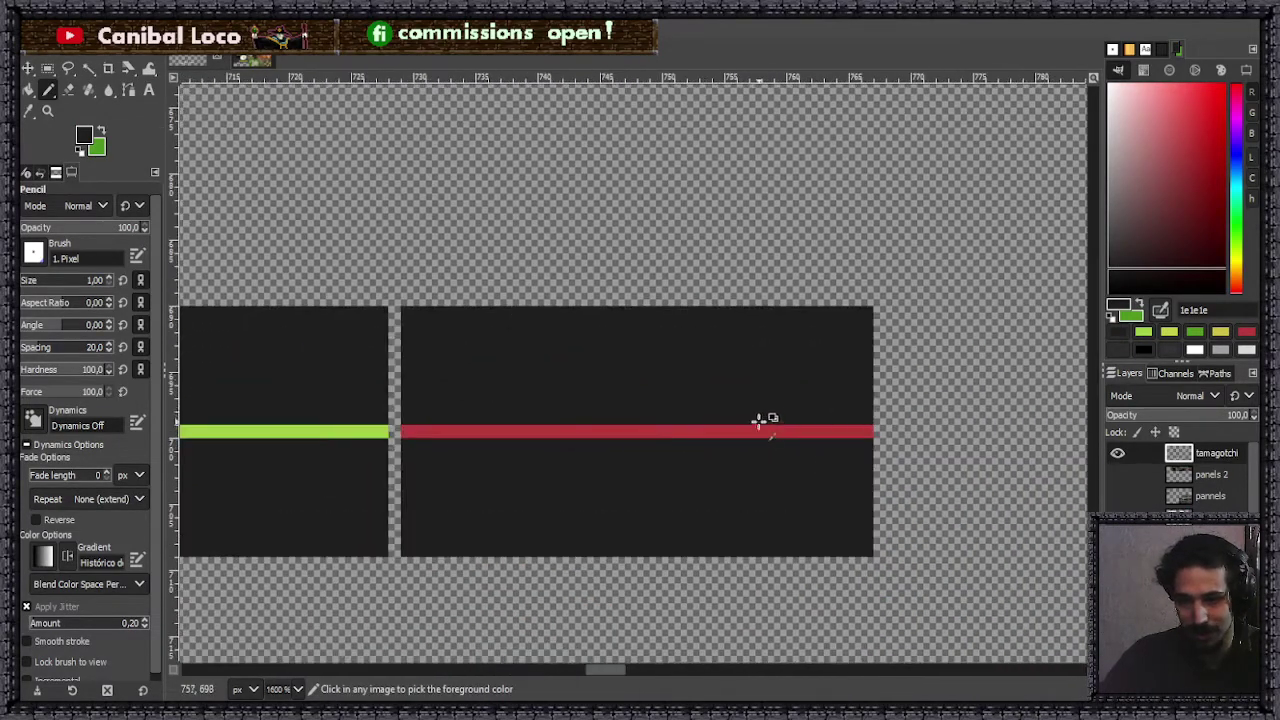
{"action": "scroll", "coordinate": [596, 437], "scroll_direction": "down", "scroll_amount": 3}
{"action": "key", "text": "ctrl+s"}
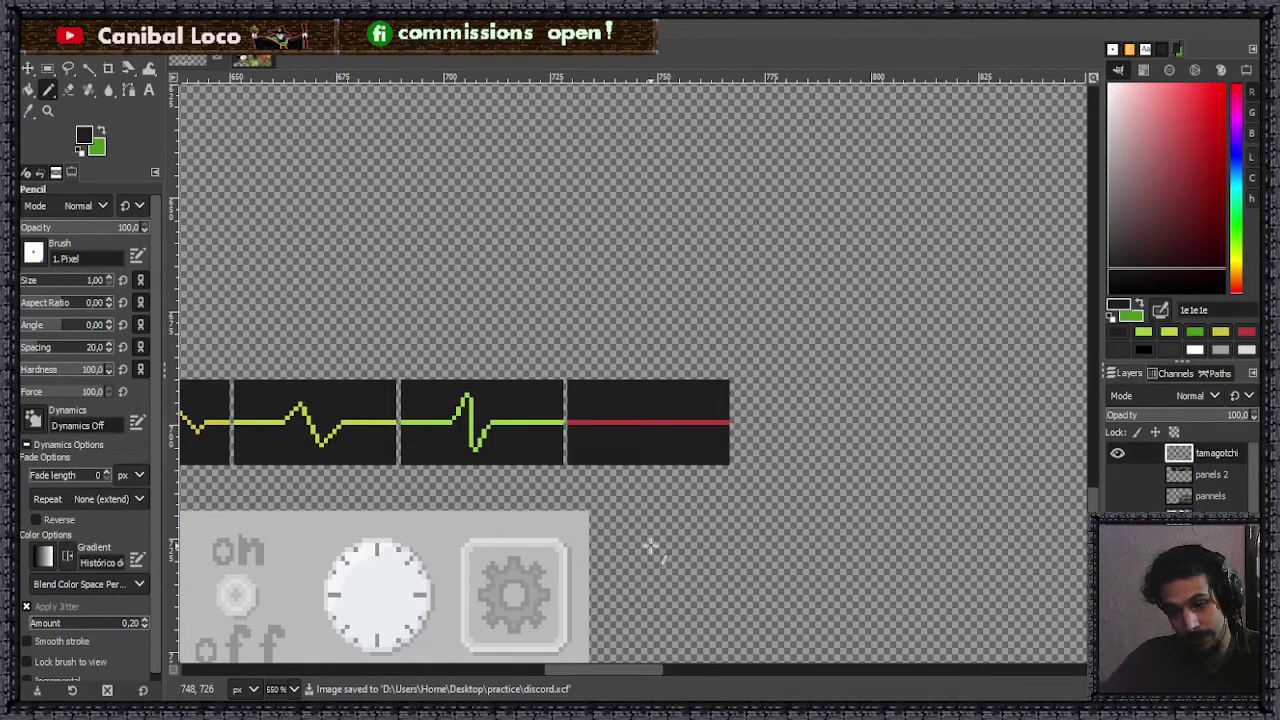
- Select the 40 × 19 px area of the fifth tile with its red line, delete it and clear the selection
{"action": "scroll", "coordinate": [656, 503], "scroll_direction": "down", "scroll_amount": 3}
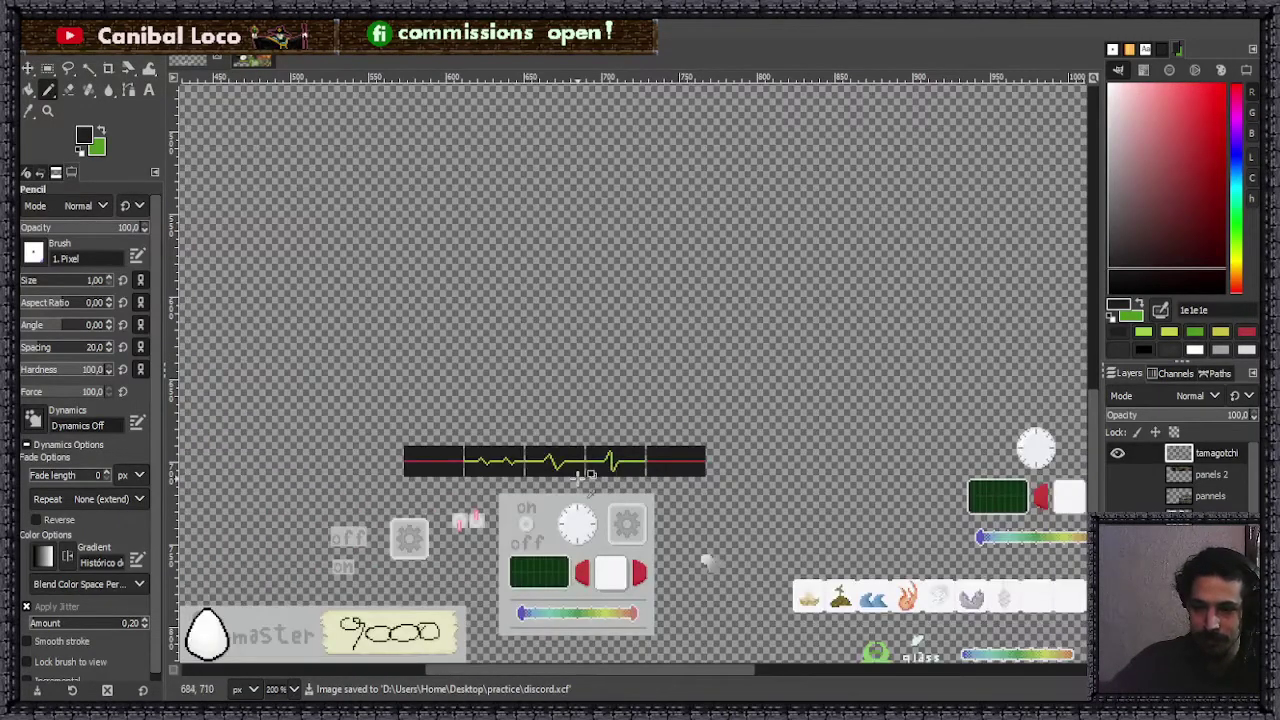
{"action": "scroll", "coordinate": [580, 478], "scroll_direction": "up", "scroll_amount": 2}
{"action": "scroll", "coordinate": [700, 450], "scroll_direction": "down", "scroll_amount": 1}
{"action": "scroll", "coordinate": [729, 437], "scroll_direction": "up", "scroll_amount": 2}
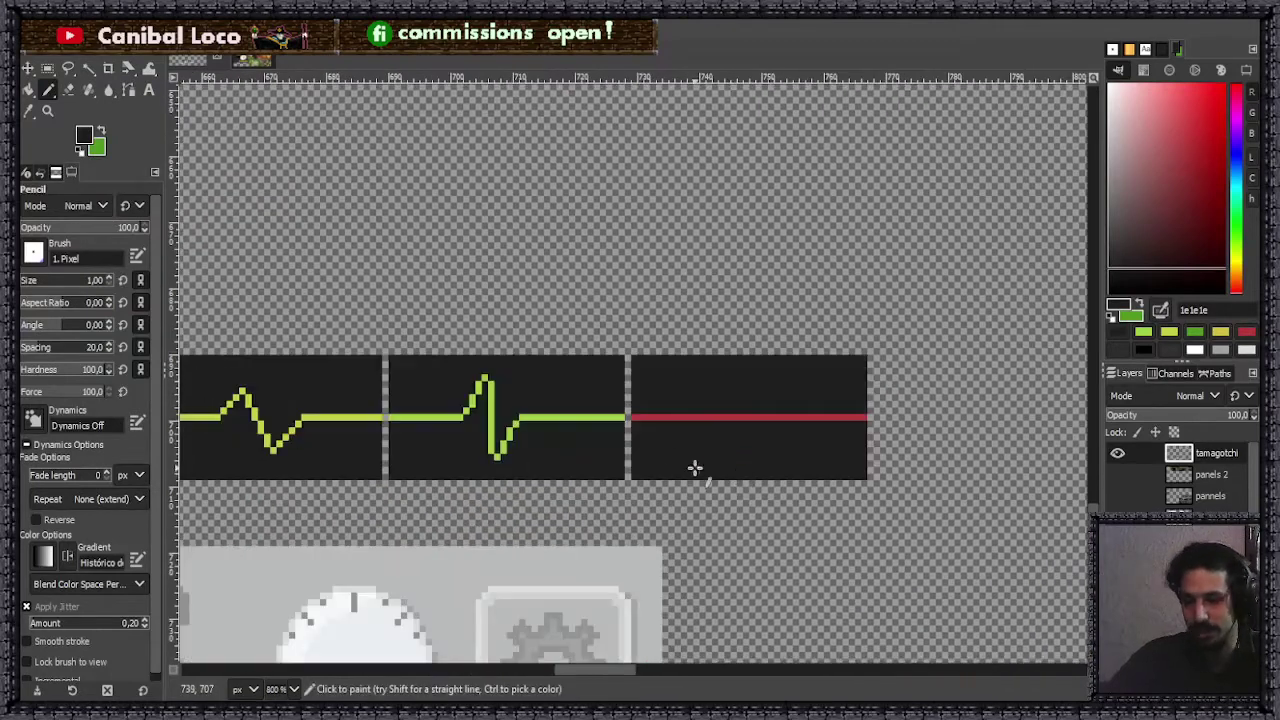
{"action": "key", "text": "r"}
{"action": "mouse_move", "coordinate": [628, 355]}
{"action": "left_mouse_down"}
{"action": "mouse_move", "coordinate": [883, 491]}
{"action": "mouse_move", "coordinate": [872, 481]}
{"action": "left_mouse_up"}
{"action": "key", "text": "Delete"}
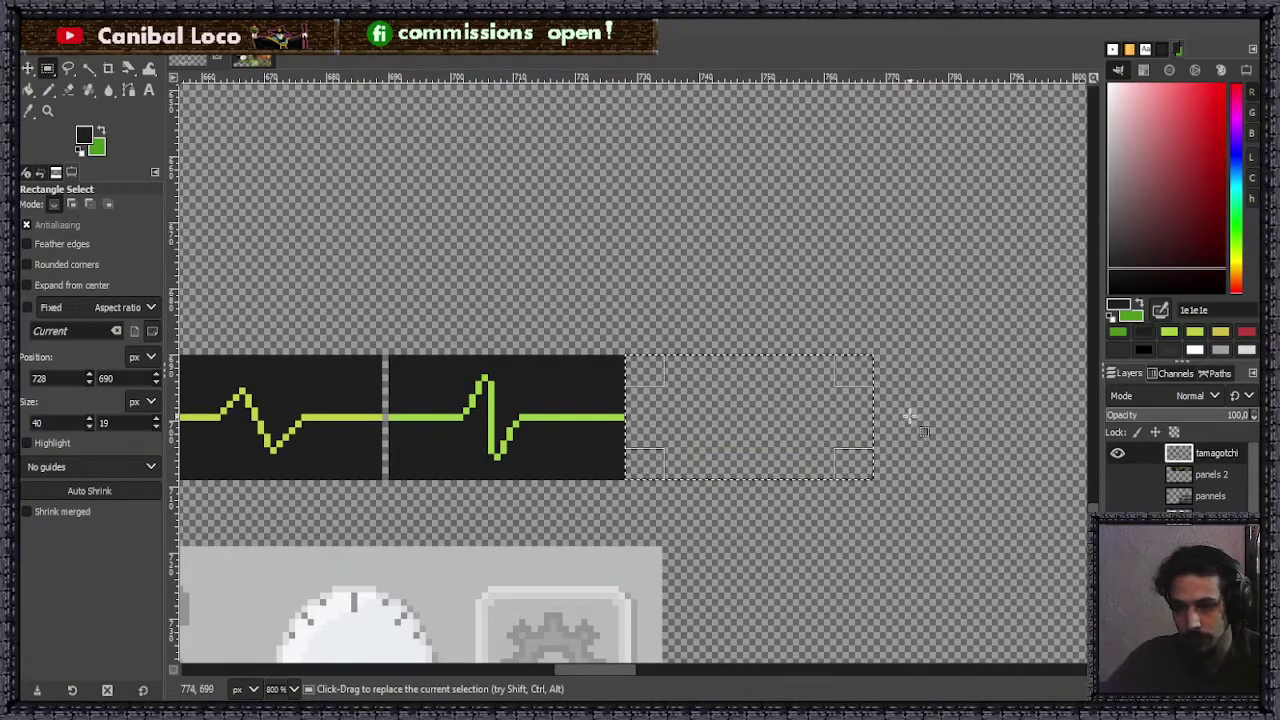
{"action": "left_click", "coordinate": [925, 408]}
{"action": "scroll", "coordinate": [760, 443], "scroll_direction": "down", "scroll_amount": 3}
{"action": "scroll", "coordinate": [722, 390], "scroll_direction": "up", "scroll_amount": 2}
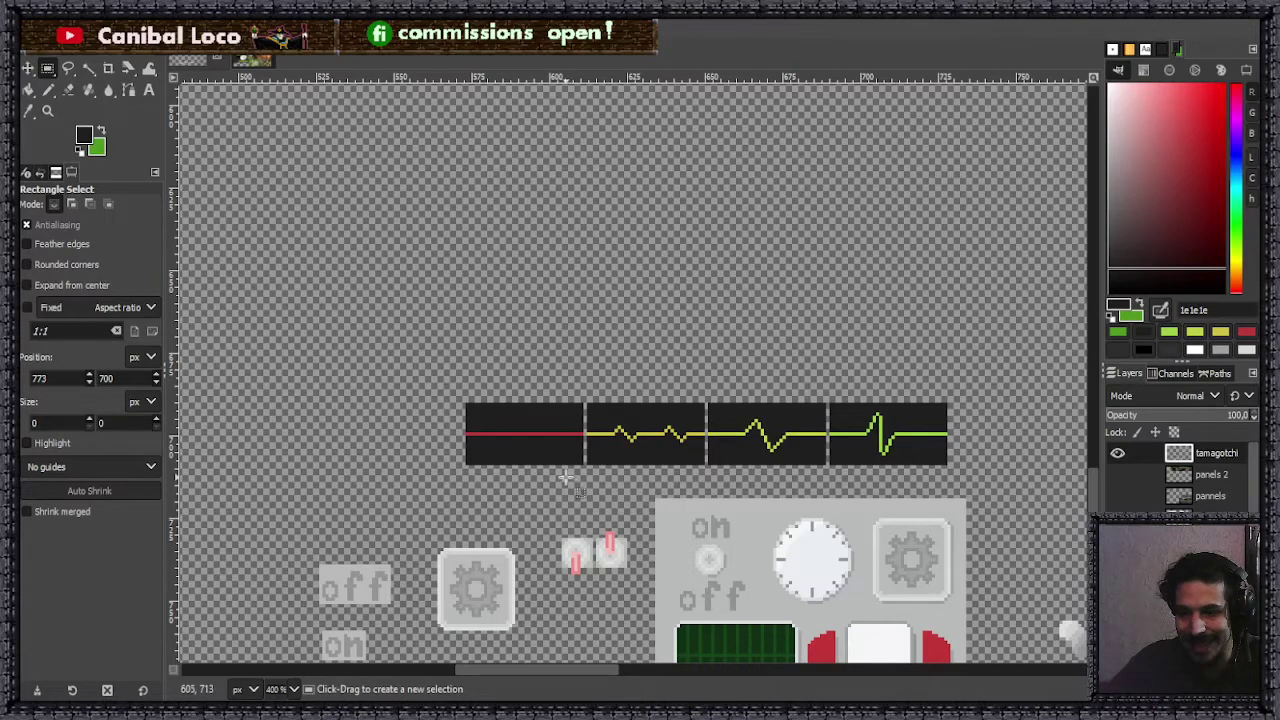
{"action": "scroll", "coordinate": [593, 482], "scroll_direction": "down", "scroll_amount": 3}
{"action": "scroll", "coordinate": [630, 540], "scroll_direction": "up", "scroll_amount": 5}
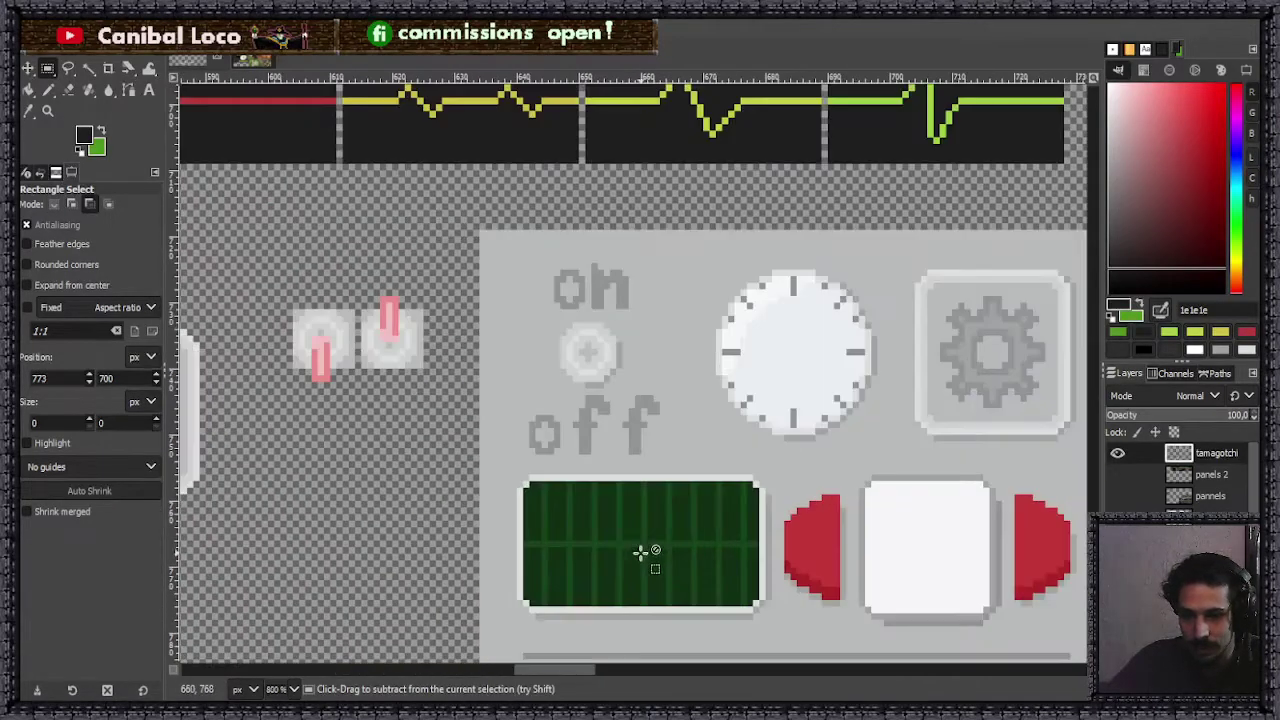
{"action": "scroll", "coordinate": [610, 538], "scroll_direction": "down", "scroll_amount": 3}
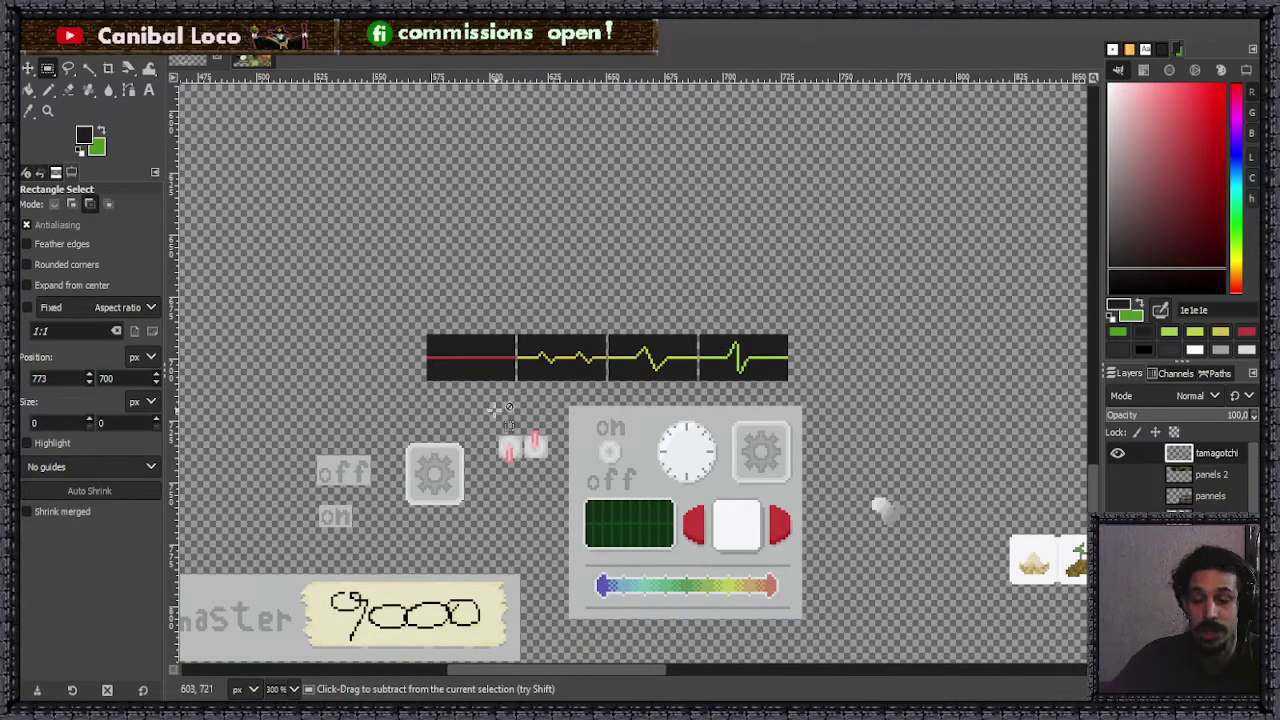
- Set the Bucket Fill to Erase mode and clear the dark background above and below the lines in the first two tiles
{"action": "scroll", "coordinate": [468, 354], "scroll_direction": "up", "scroll_amount": 2}
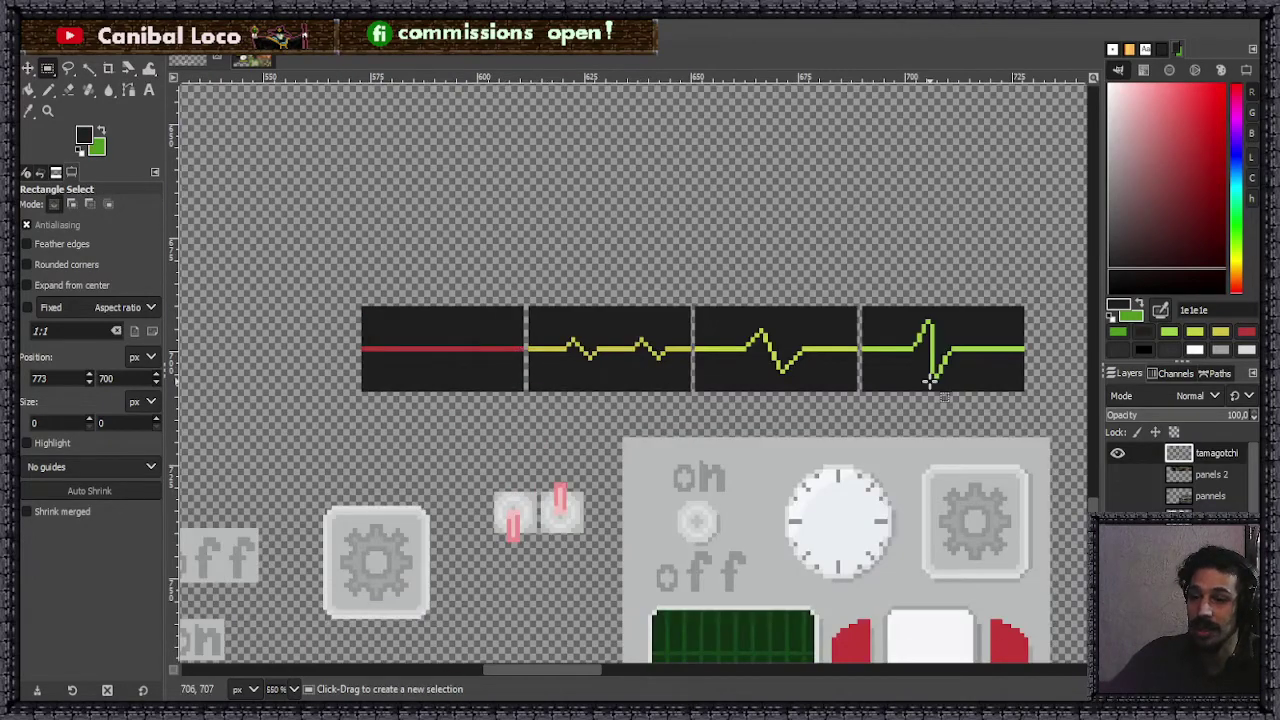
{"action": "scroll", "coordinate": [709, 480], "scroll_direction": "down", "scroll_amount": 3}
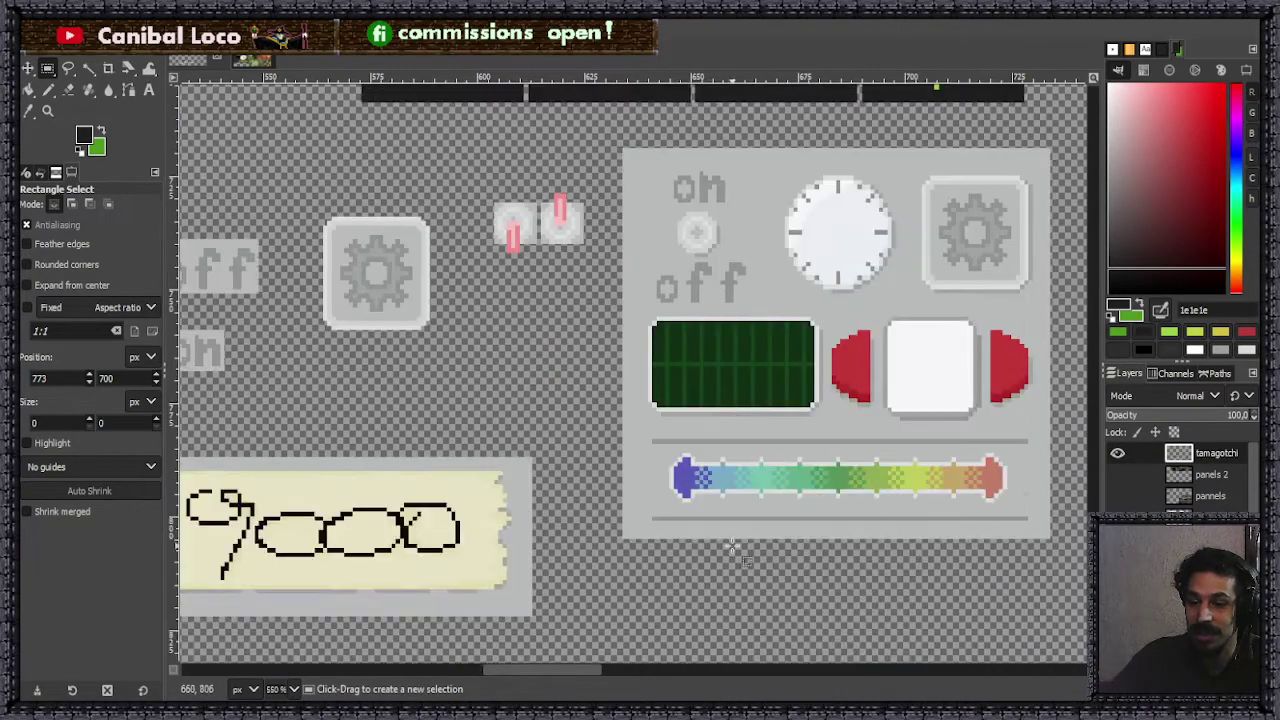
{"action": "scroll", "coordinate": [745, 380], "scroll_direction": "up", "scroll_amount": 3}
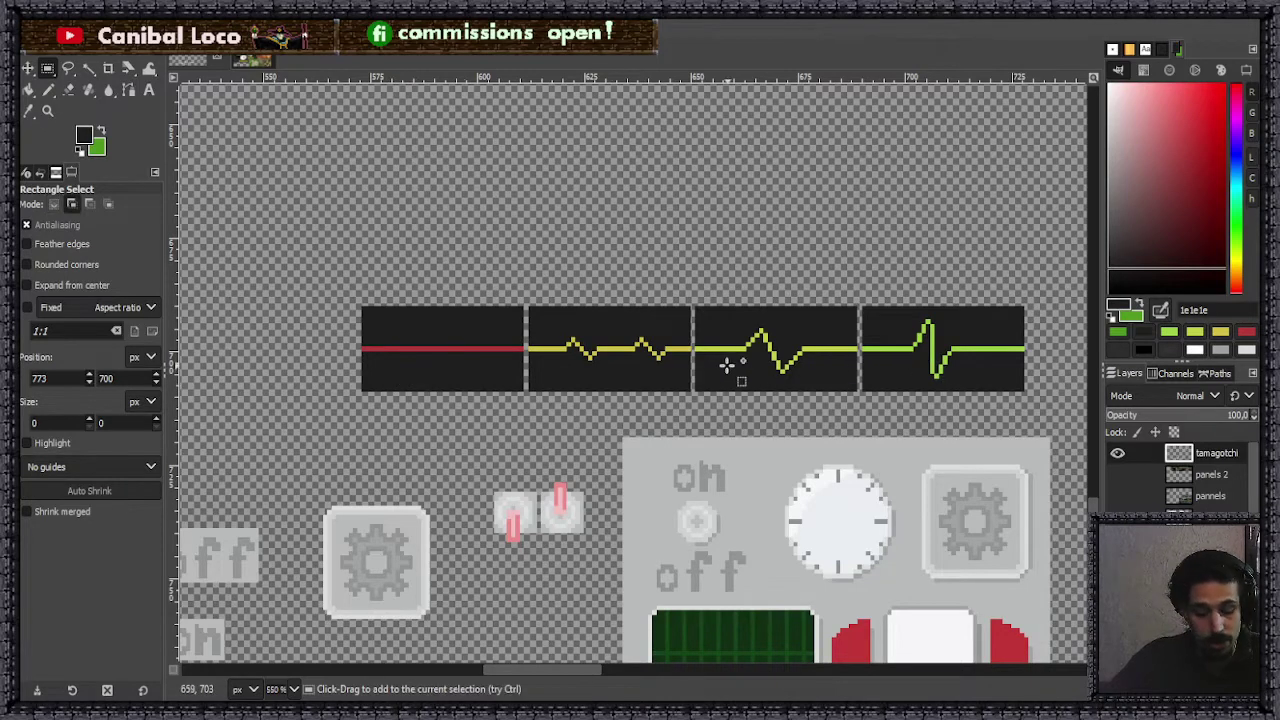
{"action": "key", "text": "shift+b"}
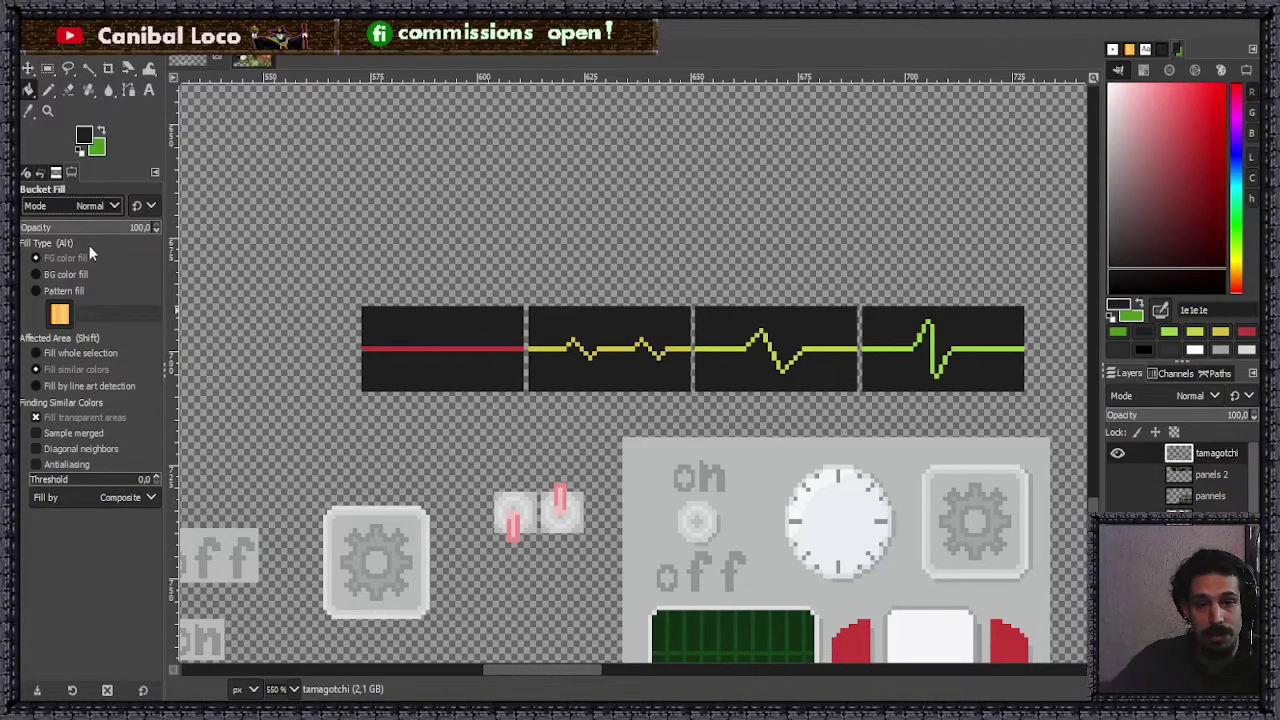
{"action": "key", "text": "shift+e"}
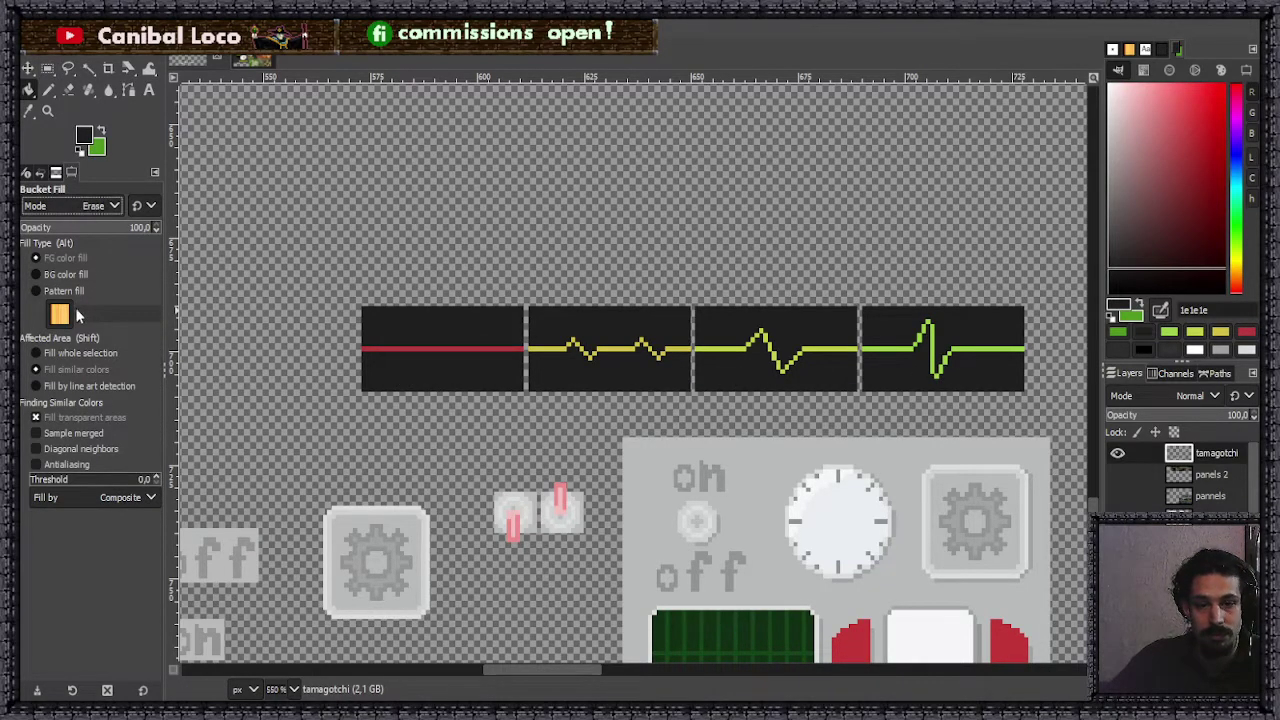
{"action": "left_click", "coordinate": [466, 368]}
{"action": "left_click", "coordinate": [470, 322]}
{"action": "left_click", "coordinate": [603, 320]}
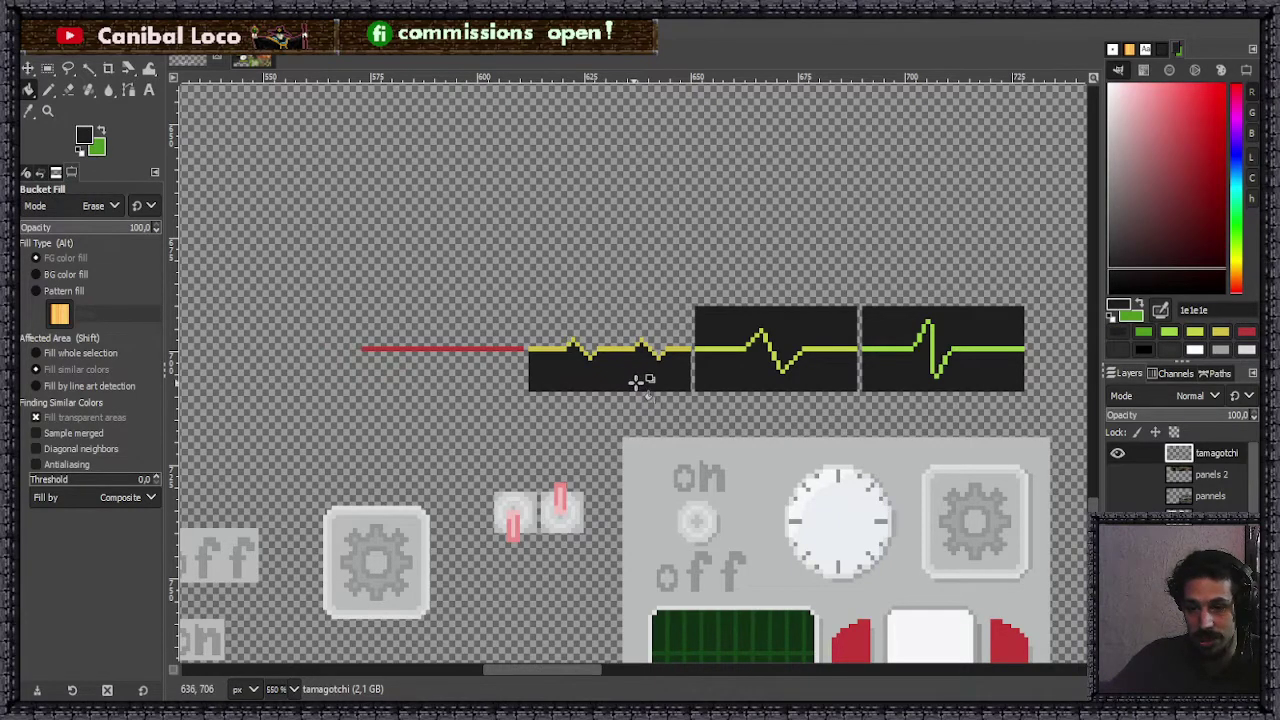
{"action": "left_click", "coordinate": [630, 377]}
- Erase the dark background around the pulse lines in the third and fourth tiles
{"action": "left_click", "coordinate": [749, 363]}
{"action": "left_click", "coordinate": [838, 320]}
{"action": "left_click", "coordinate": [914, 322]}
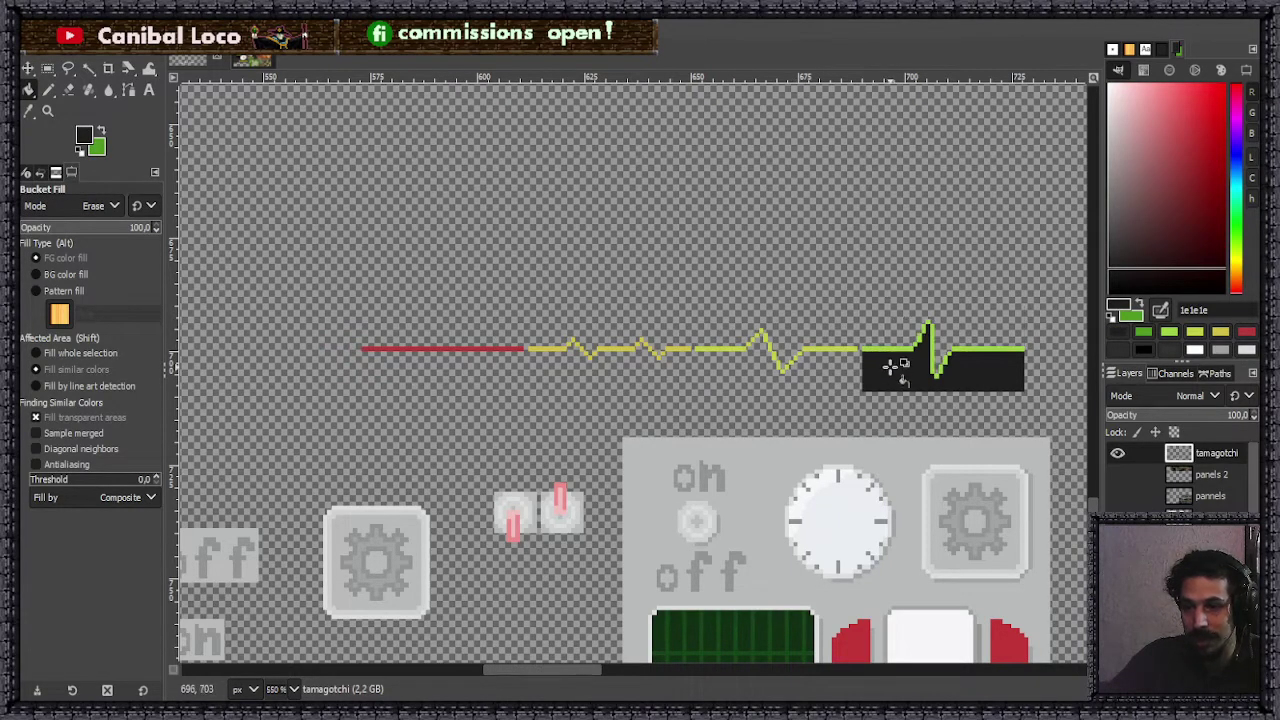
{"action": "left_click", "coordinate": [890, 372]}
{"action": "scroll", "coordinate": [849, 378], "scroll_direction": "down", "scroll_amount": 3}
{"action": "scroll", "coordinate": [797, 336], "scroll_direction": "up", "scroll_amount": 3}
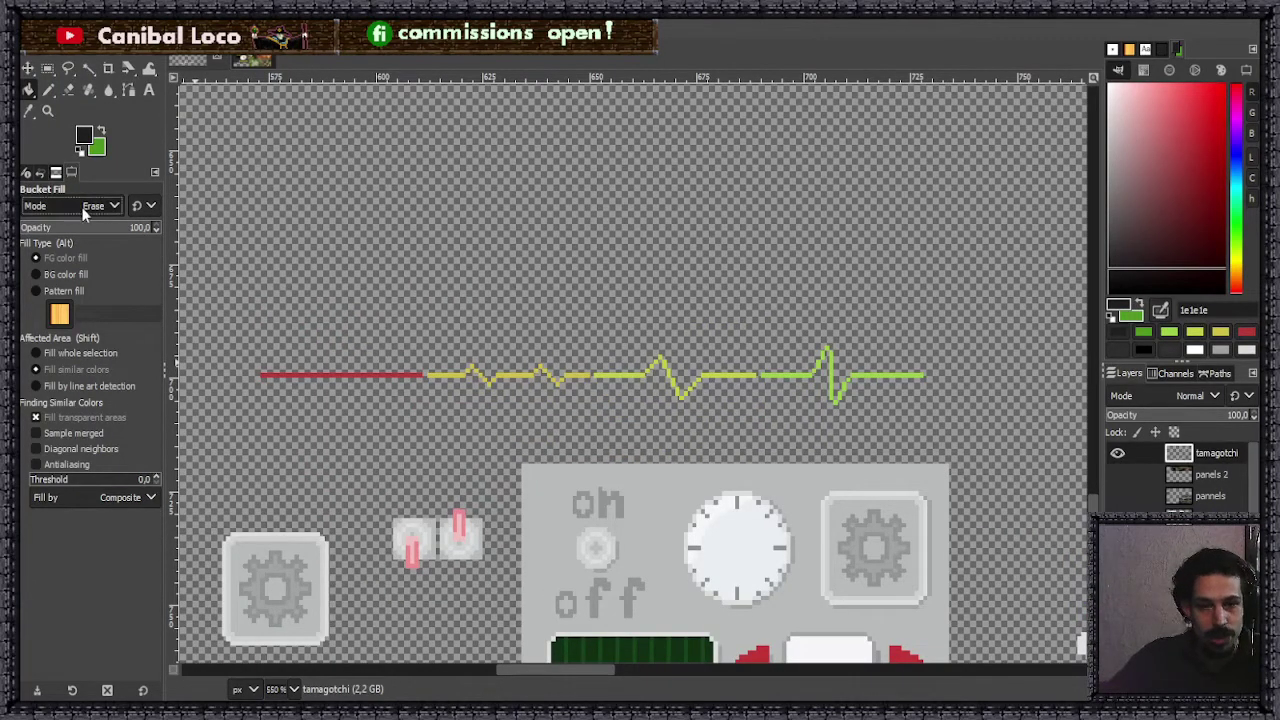
- Return the Bucket Fill to Normal mode, undo the dark fill around the pulse lines, and save the image
{"action": "left_click", "coordinate": [416, 414]}
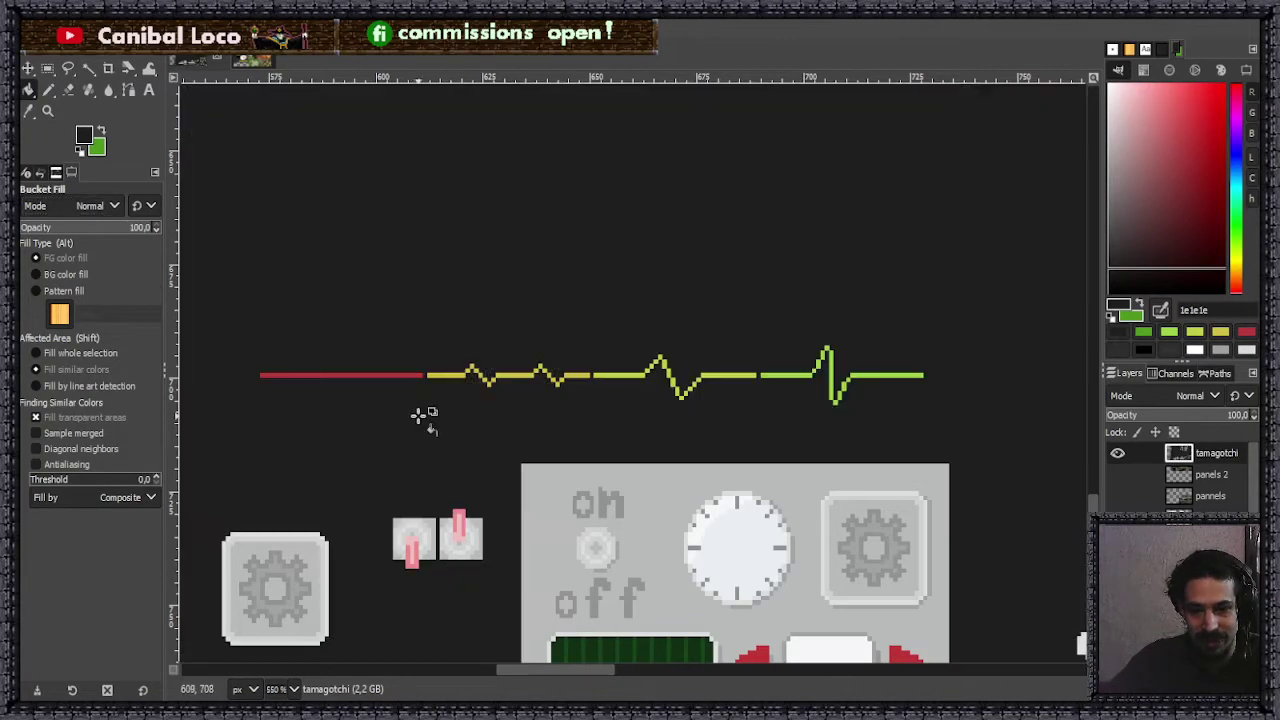
{"action": "key", "text": "ctrl+z"}
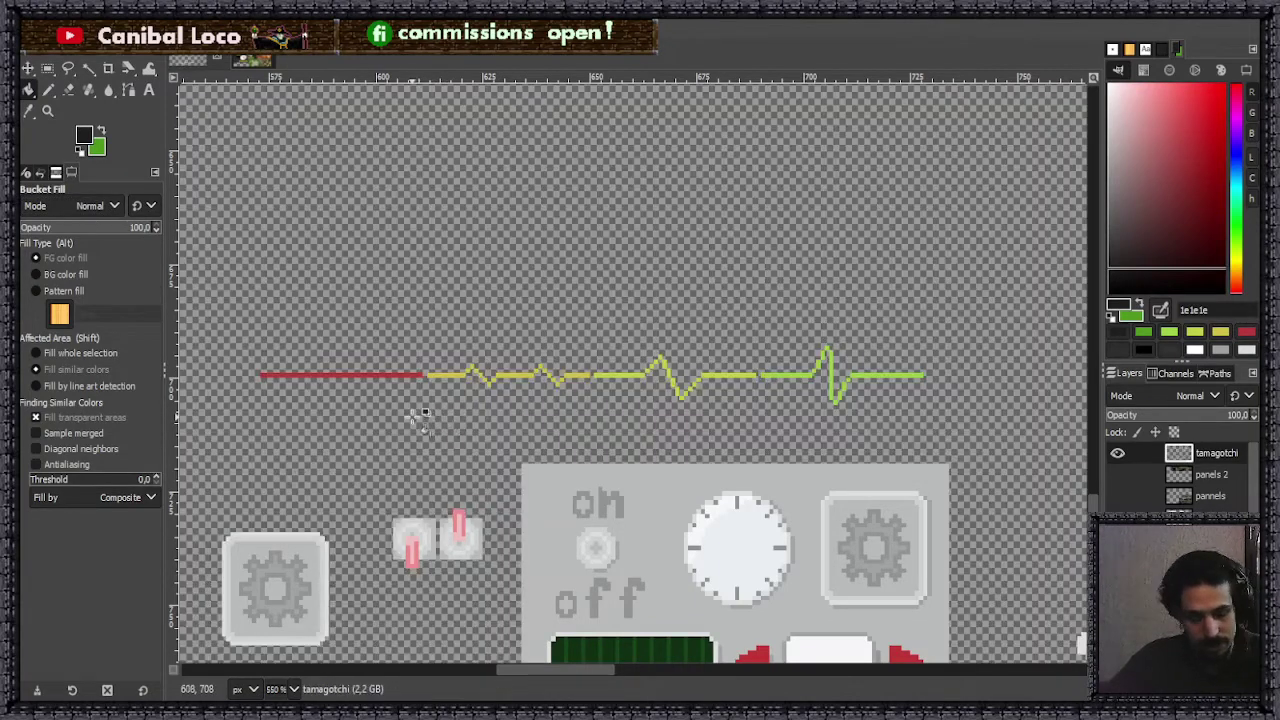
{"action": "key", "text": "ctrl+s"}
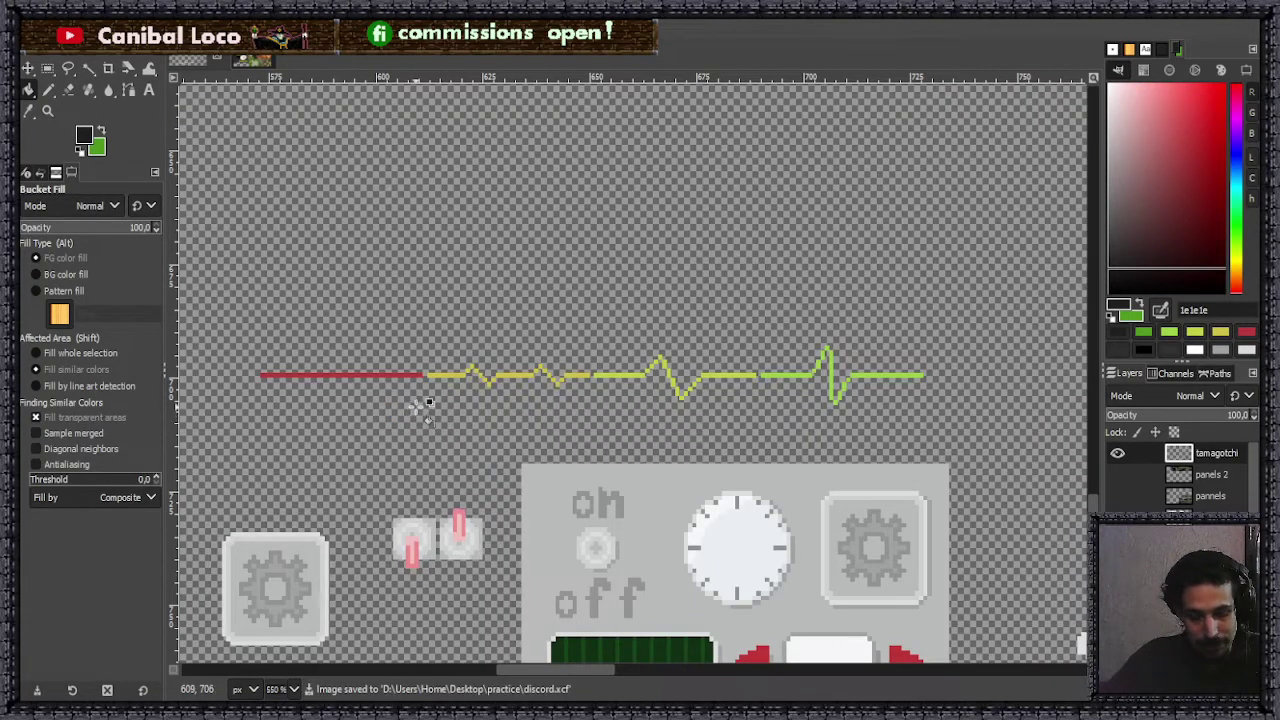
- Examine the control panel alongside the spare sliders, dials and yellow drop in the egg-master artwork to find parts still missing from the panel
{"action": "key", "text": "n"}
{"action": "scroll", "coordinate": [413, 407], "scroll_direction": "down", "scroll_amount": 4}
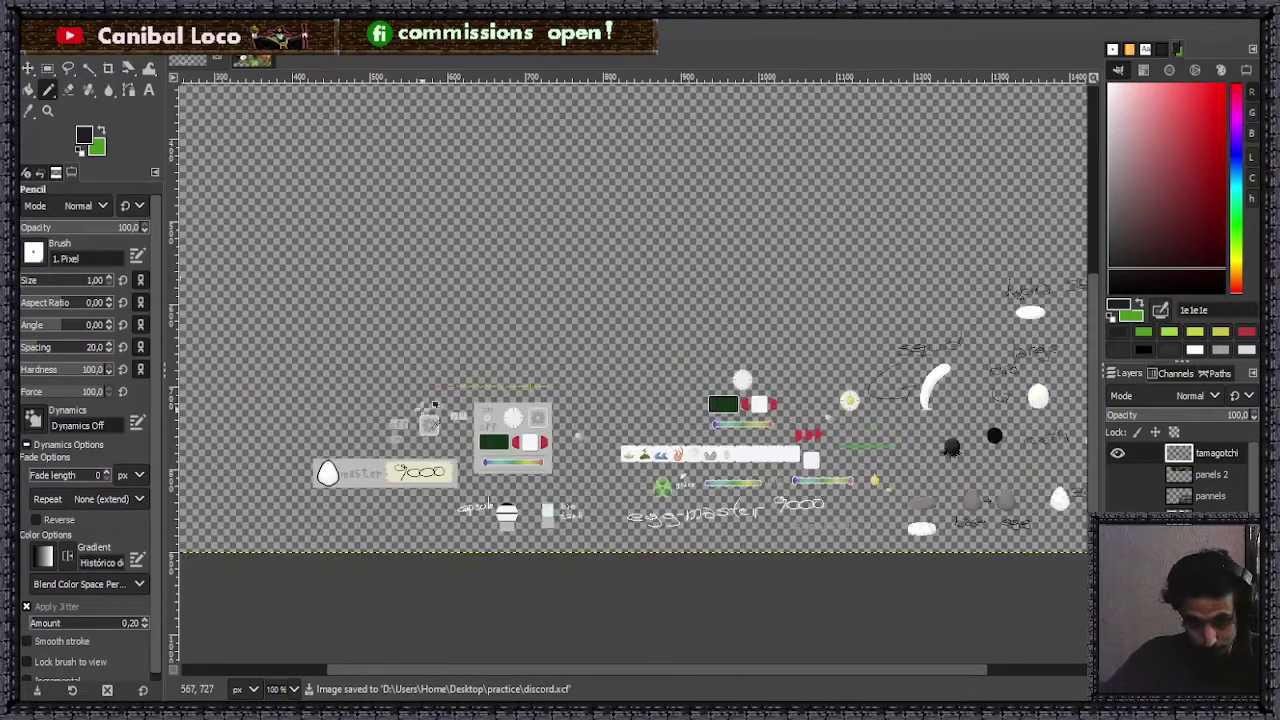
{"action": "scroll", "coordinate": [408, 440], "scroll_direction": "up", "scroll_amount": 1}
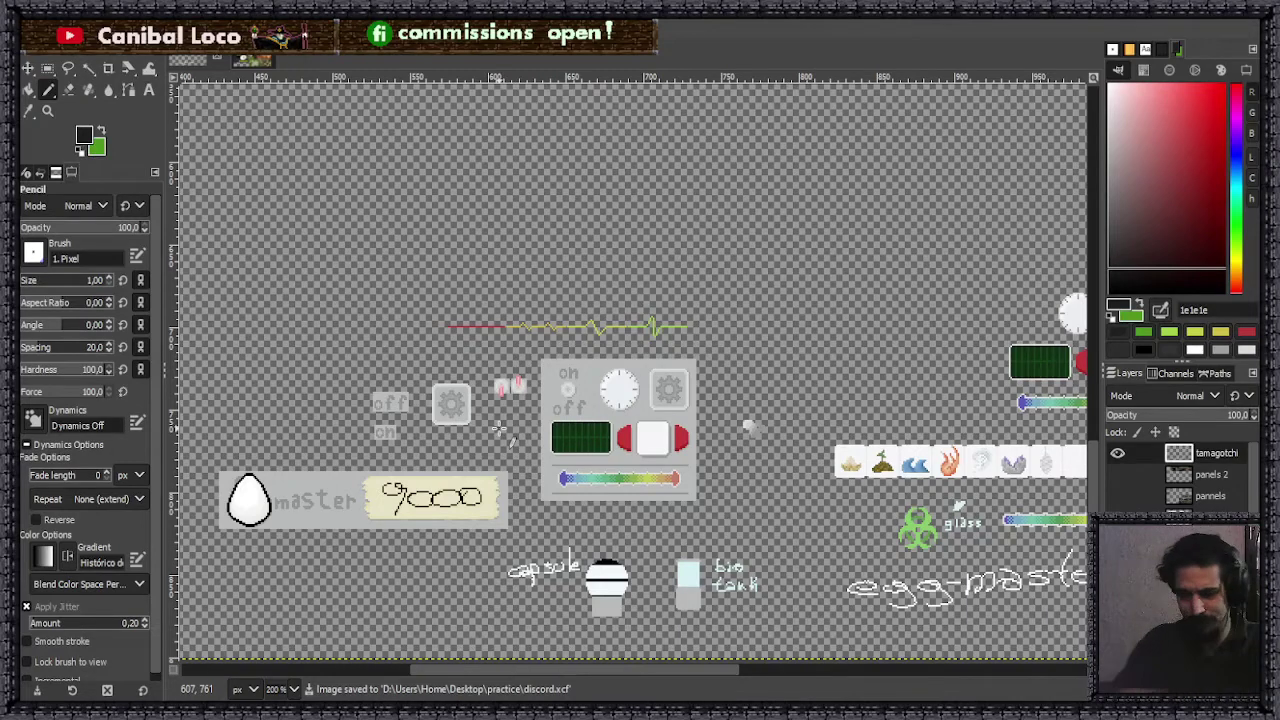
{"action": "scroll", "coordinate": [611, 434], "scroll_direction": "up", "scroll_amount": 3}
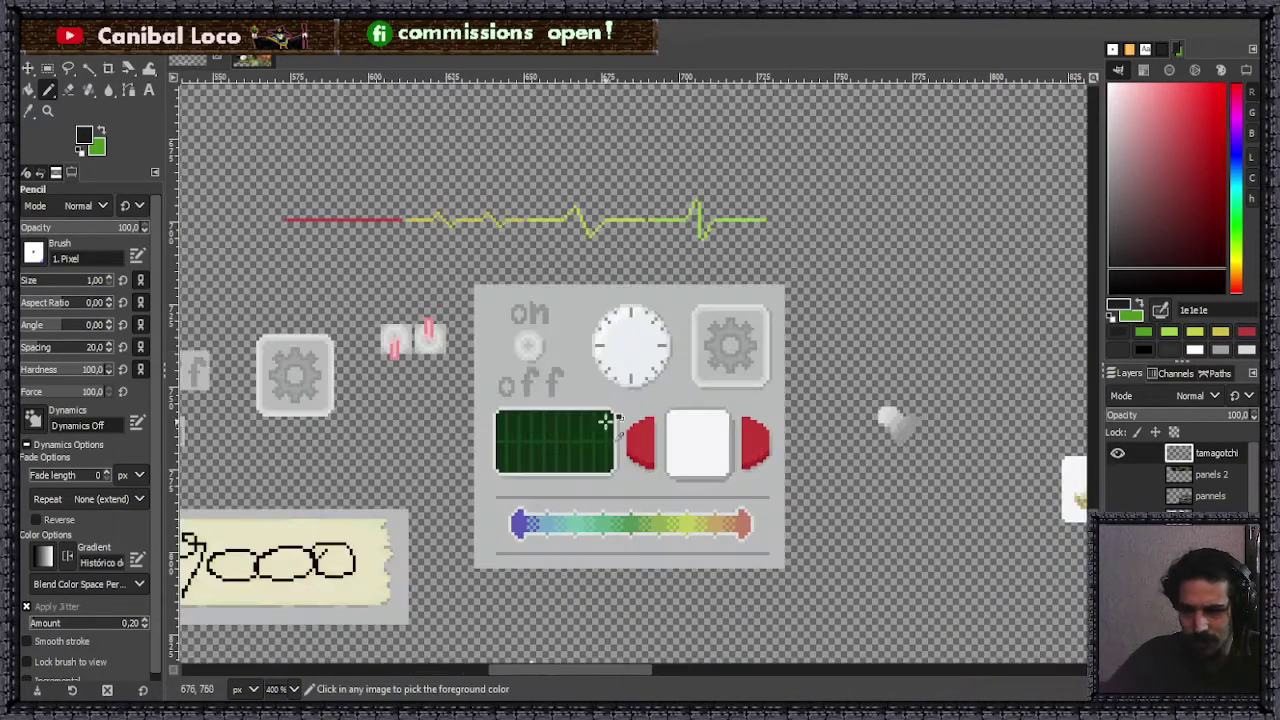
{"action": "scroll", "coordinate": [622, 443], "scroll_direction": "down", "scroll_amount": 1}
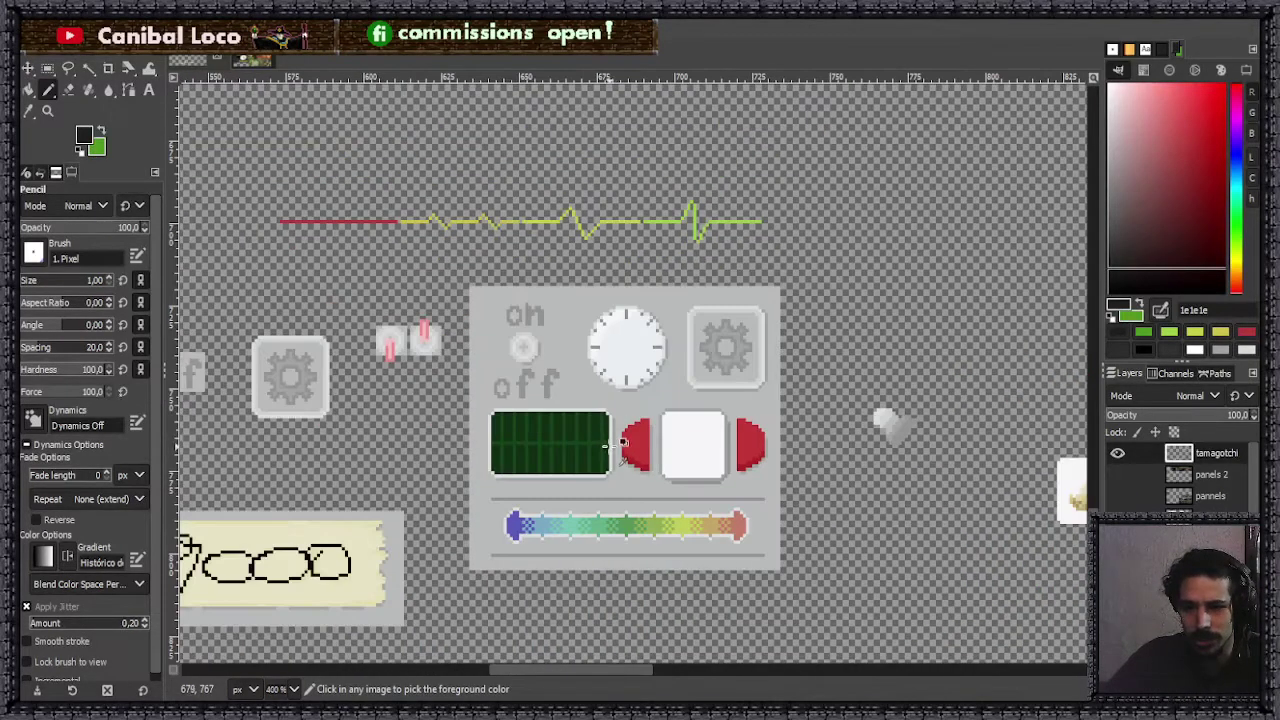
{"action": "scroll", "coordinate": [677, 440], "scroll_direction": "down", "scroll_amount": 6}
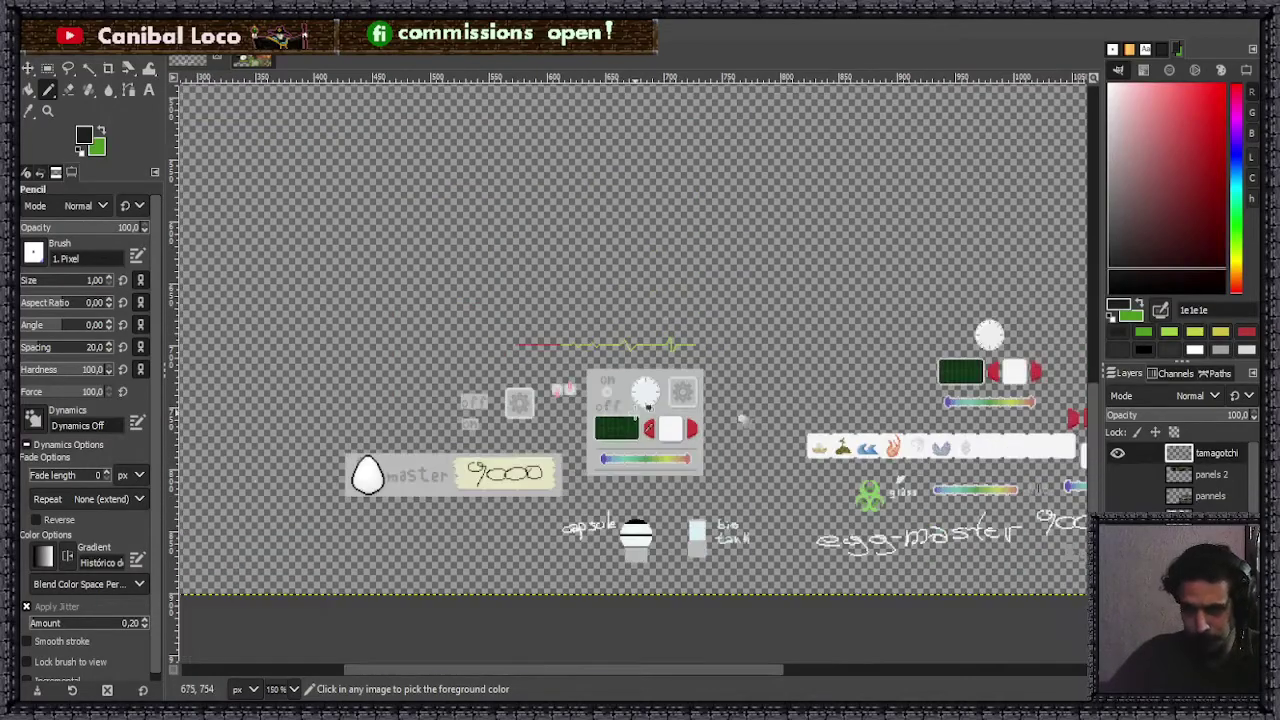
{"action": "scroll", "coordinate": [805, 428], "scroll_direction": "up", "scroll_amount": 4}
{"action": "scroll", "coordinate": [800, 428], "scroll_direction": "up", "scroll_amount": 4}
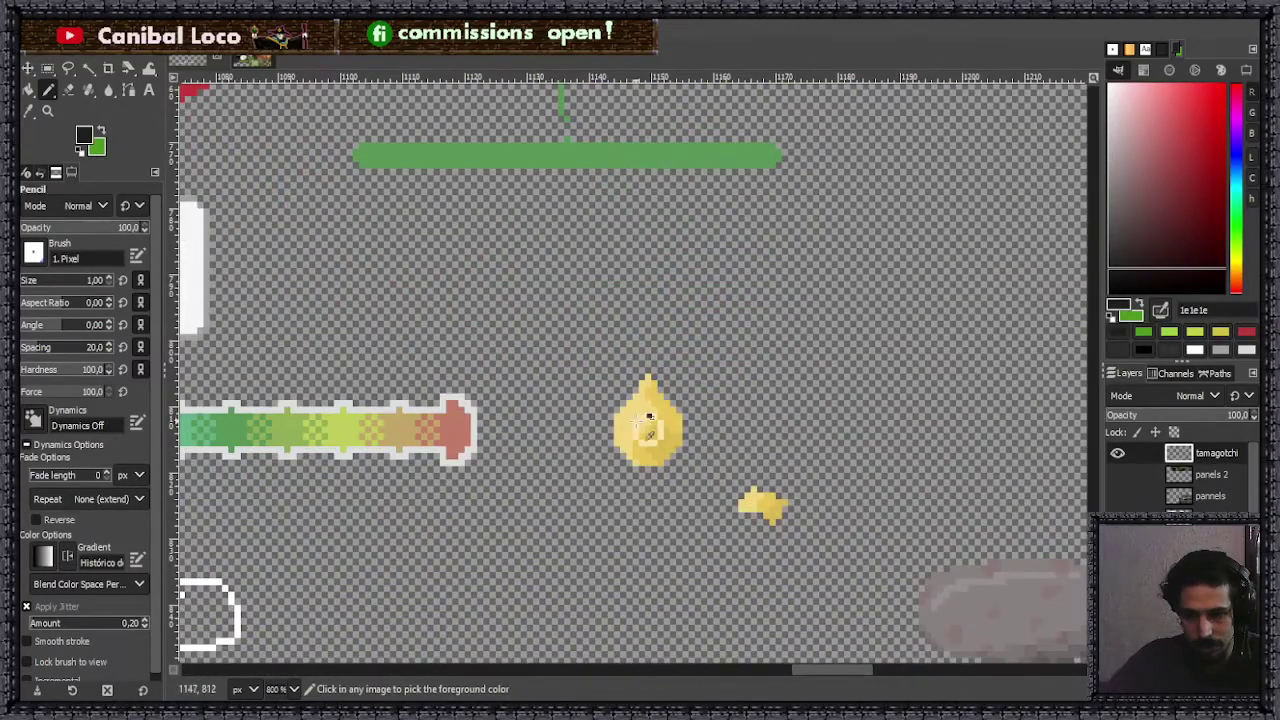
{"action": "scroll", "coordinate": [660, 403], "scroll_direction": "down", "scroll_amount": 3}
{"action": "scroll", "coordinate": [683, 390], "scroll_direction": "down", "scroll_amount": 2}
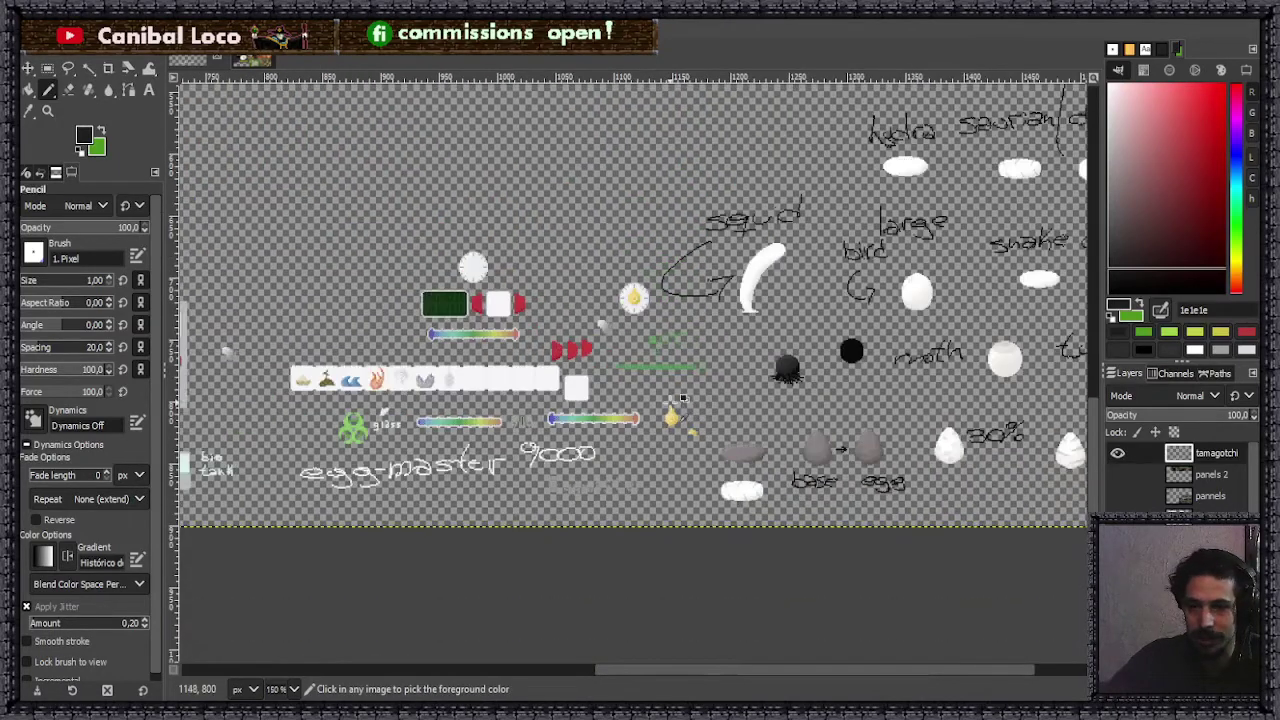
{"action": "scroll", "coordinate": [705, 410], "scroll_direction": "down", "scroll_amount": 2}
{"action": "scroll", "coordinate": [510, 400], "scroll_direction": "up", "scroll_amount": 3}
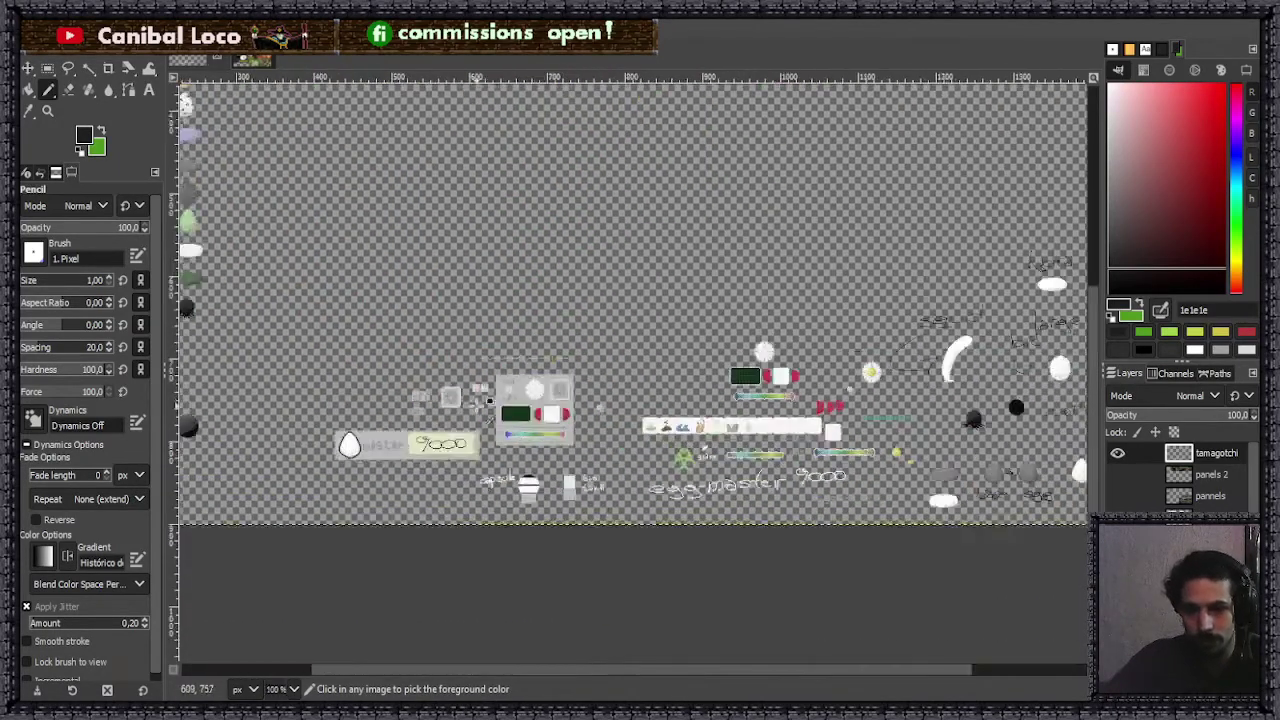
{"action": "scroll", "coordinate": [505, 403], "scroll_direction": "down", "scroll_amount": 2}
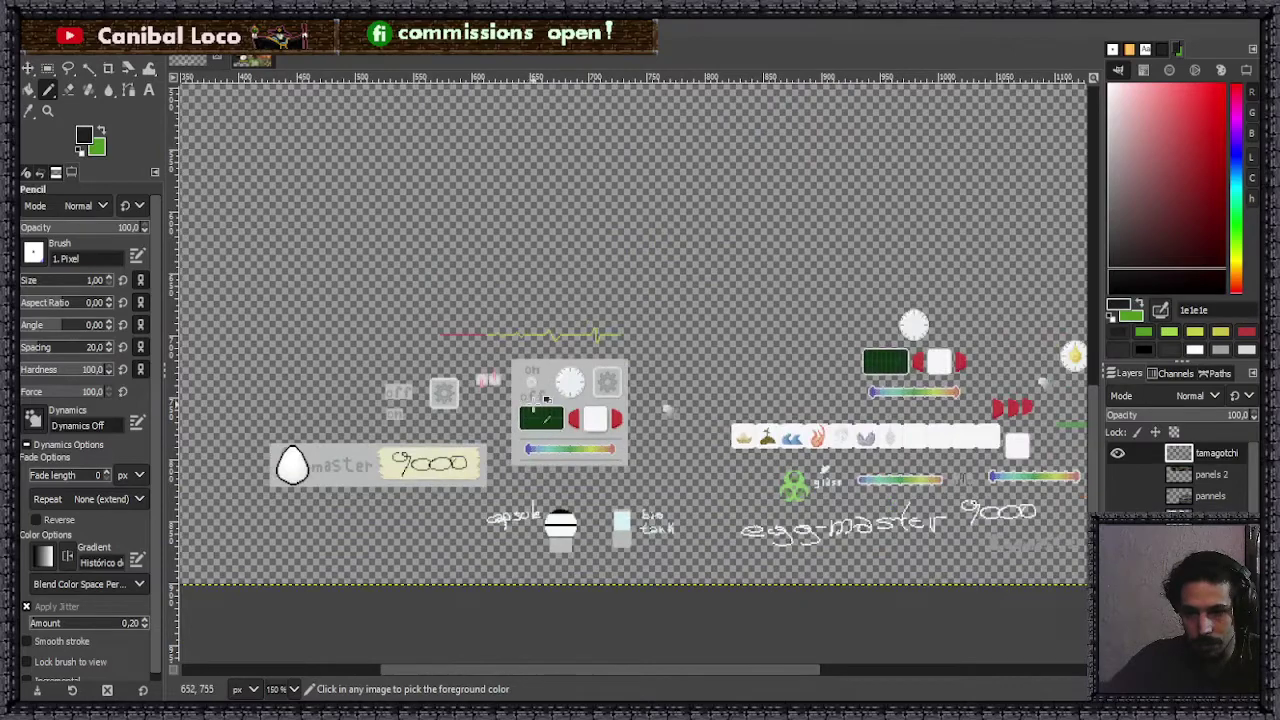
{"action": "scroll", "coordinate": [530, 398], "scroll_direction": "down", "scroll_amount": 1}
{"action": "scroll", "coordinate": [755, 370], "scroll_direction": "up", "scroll_amount": 6}
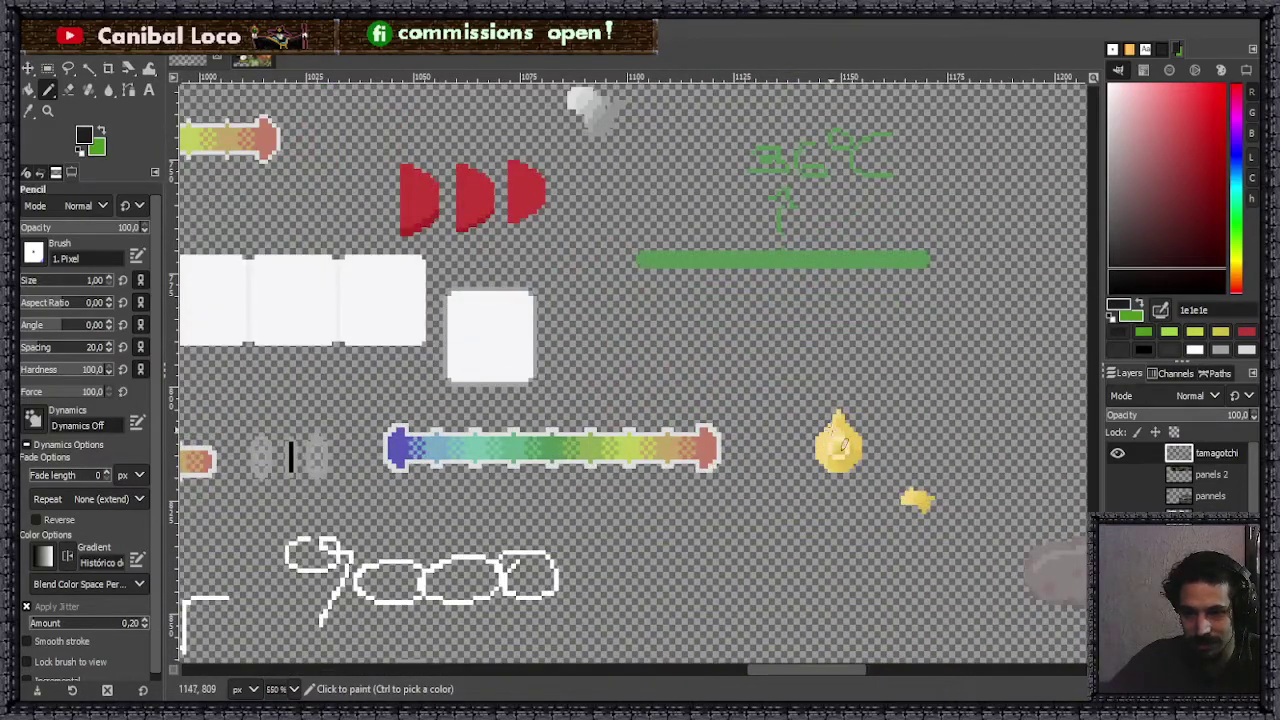
{"action": "scroll", "coordinate": [840, 442], "scroll_direction": "down", "scroll_amount": 5}
{"action": "scroll", "coordinate": [548, 366], "scroll_direction": "down", "scroll_amount": 1}
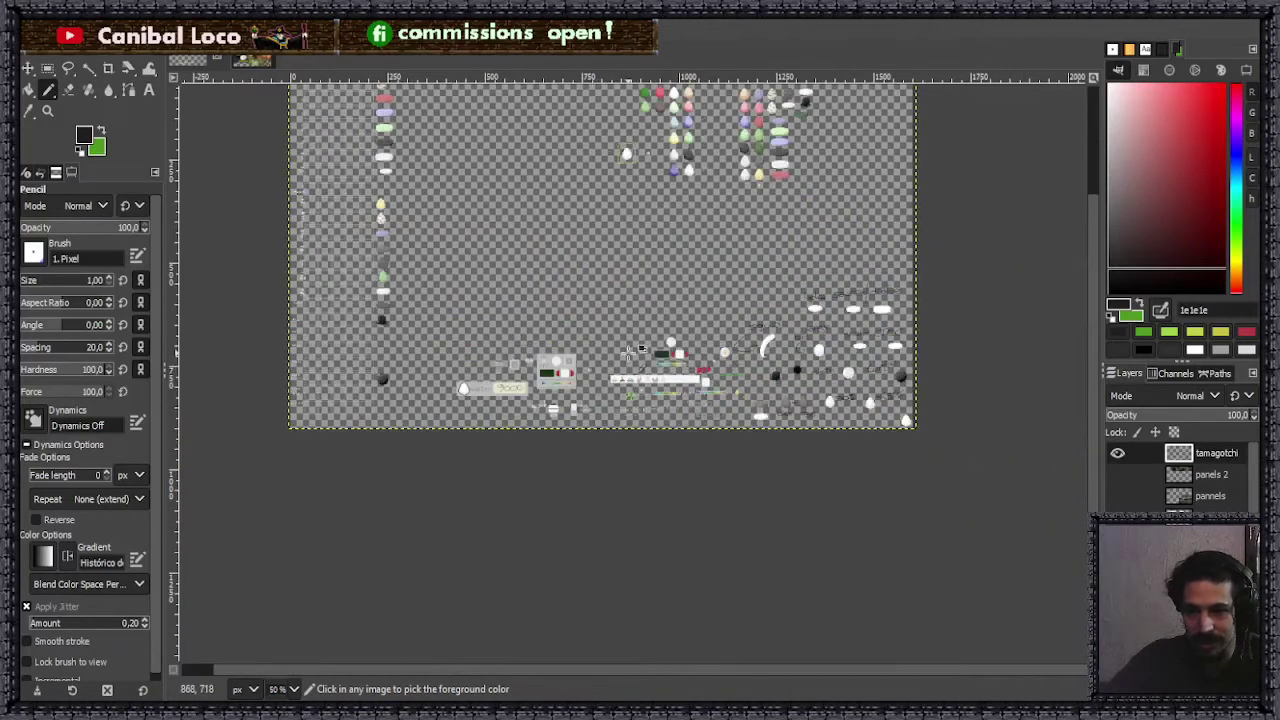
{"action": "scroll", "coordinate": [510, 385], "scroll_direction": "up", "scroll_amount": 2}
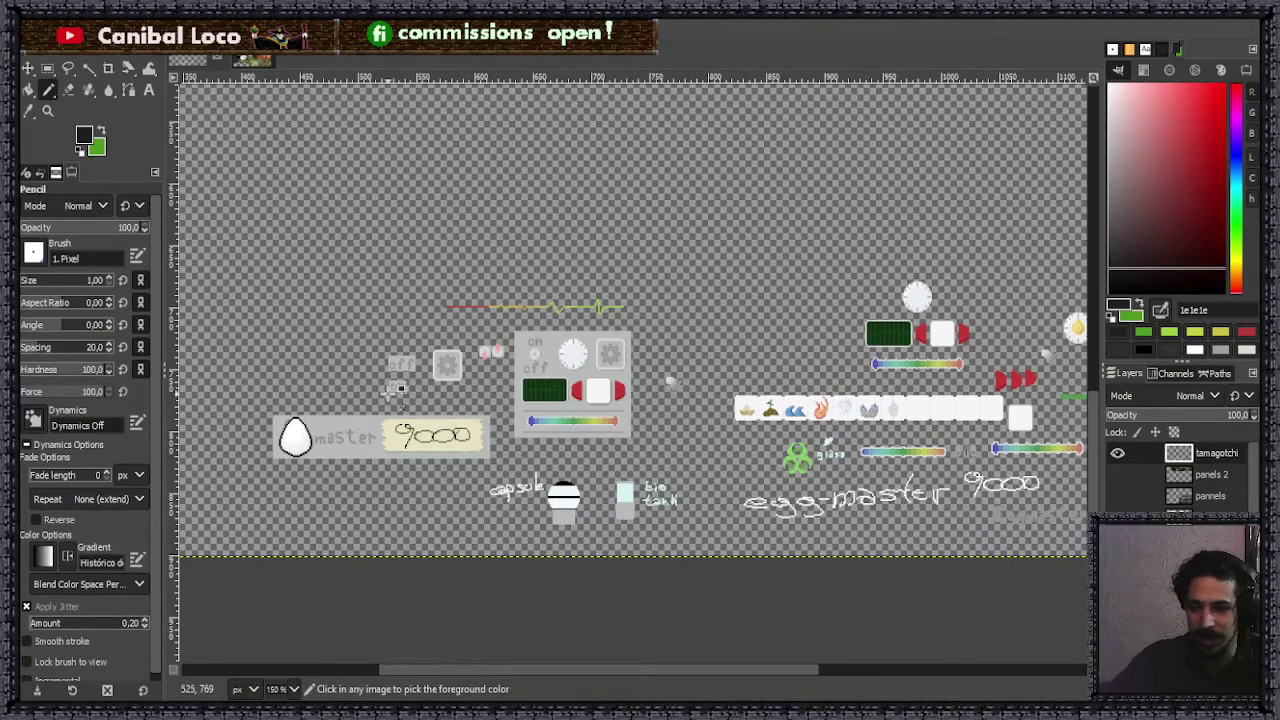
- Save the image and copy the 8 × 13 px area around the patterned grey slider handle nearest the gradient bar's red end
{"action": "key", "text": "ctrl+s"}
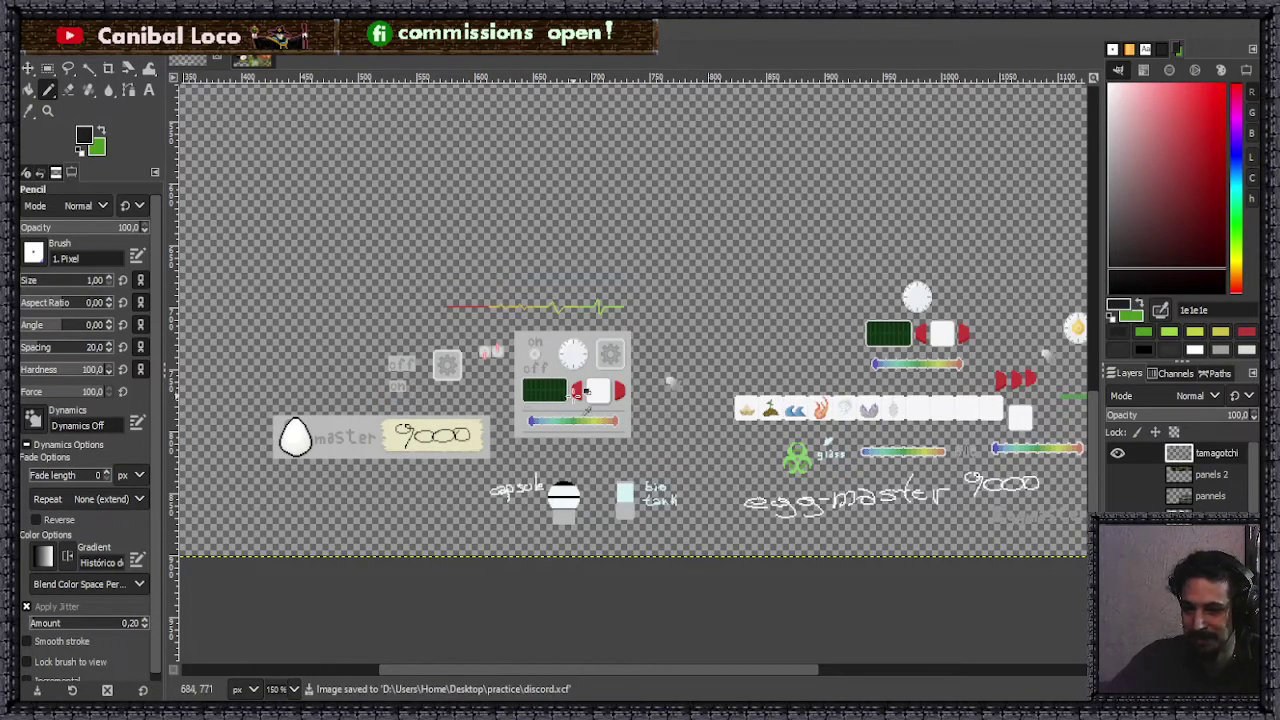
{"action": "scroll", "coordinate": [505, 392], "scroll_direction": "down", "scroll_amount": 3}
{"action": "scroll", "coordinate": [486, 388], "scroll_direction": "up", "scroll_amount": 4}
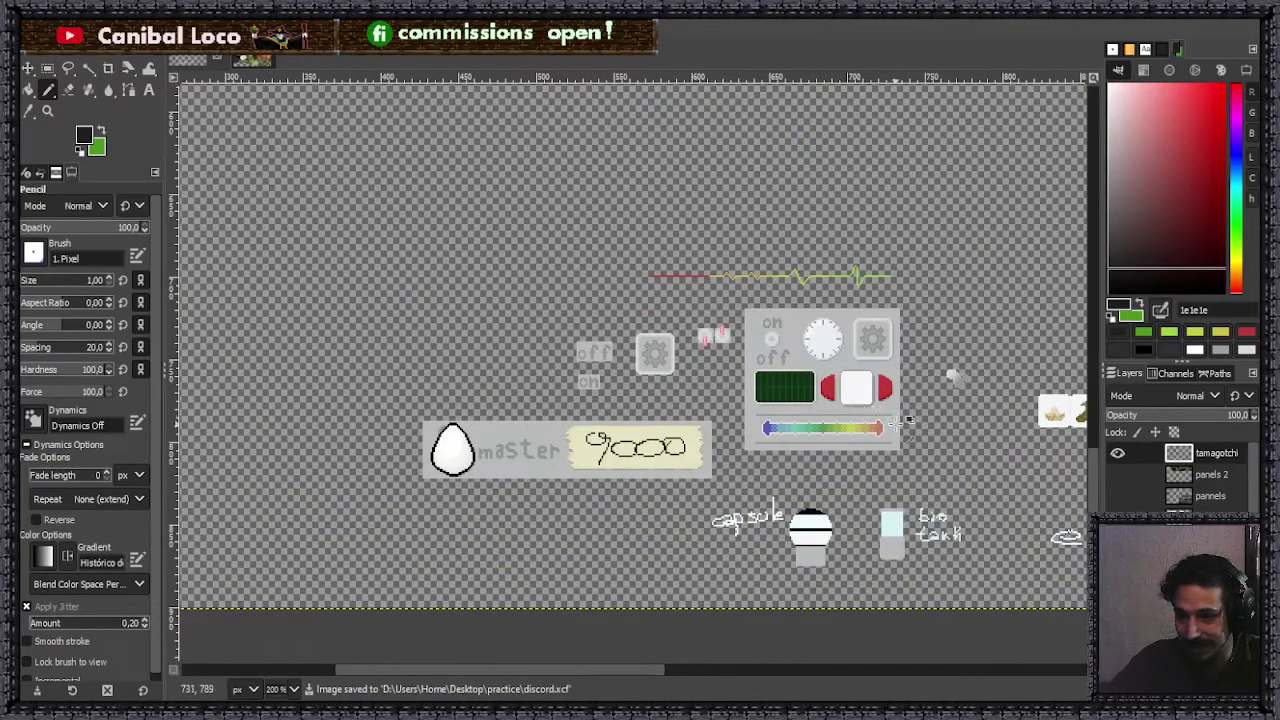
{"action": "scroll", "coordinate": [898, 425], "scroll_direction": "up", "scroll_amount": 4}
{"action": "scroll", "coordinate": [855, 400], "scroll_direction": "down", "scroll_amount": 7}
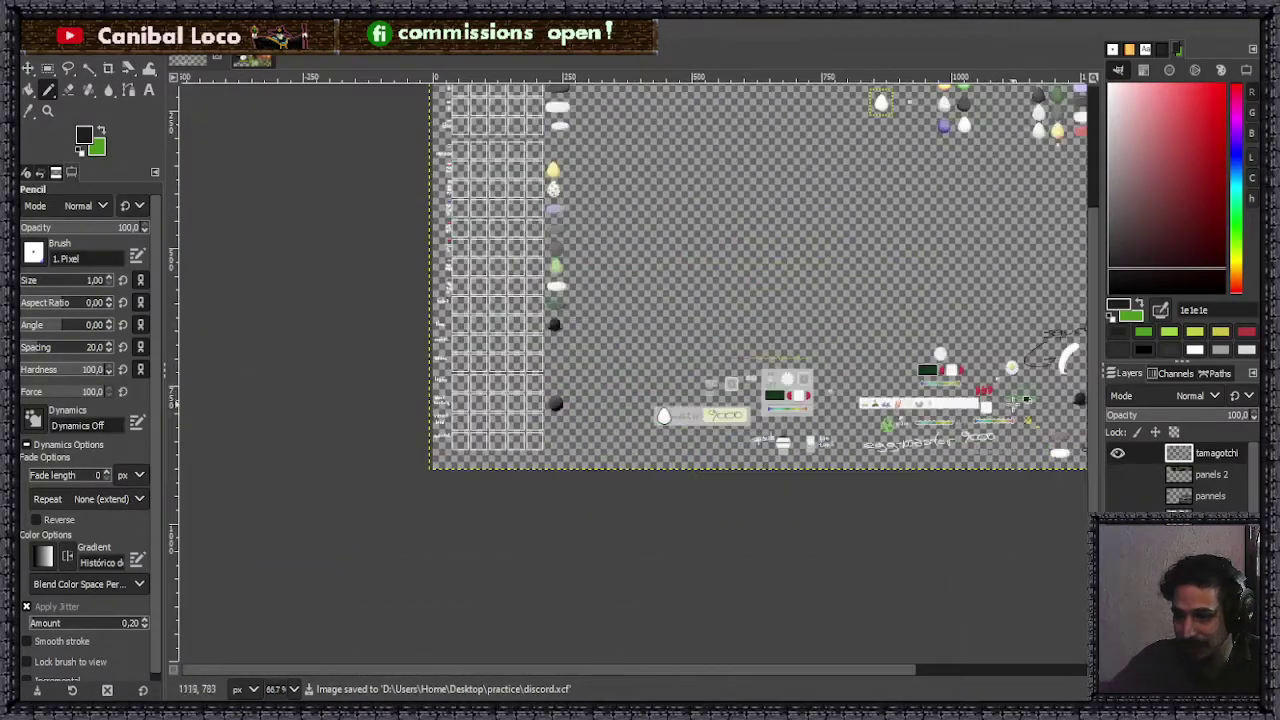
{"action": "scroll", "coordinate": [1022, 400], "scroll_direction": "up", "scroll_amount": 4}
{"action": "scroll", "coordinate": [765, 430], "scroll_direction": "up", "scroll_amount": 5}
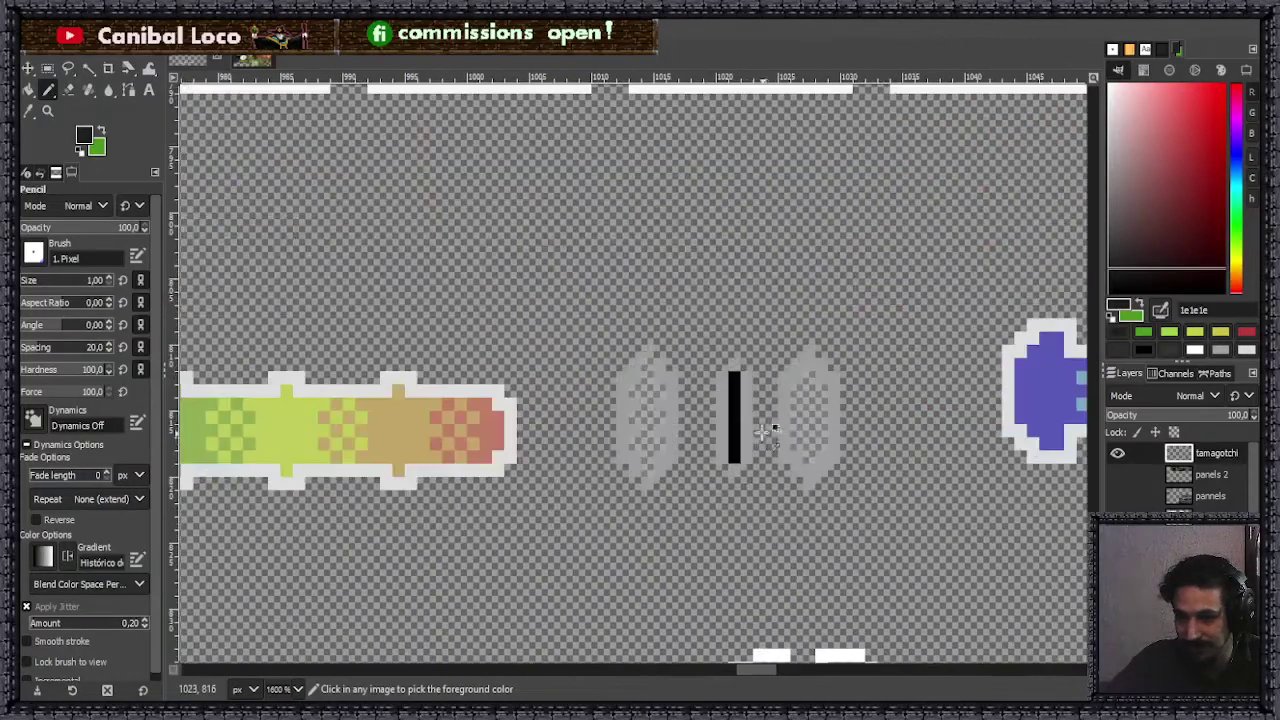
{"action": "scroll", "coordinate": [765, 430], "scroll_direction": "up", "scroll_amount": 1}
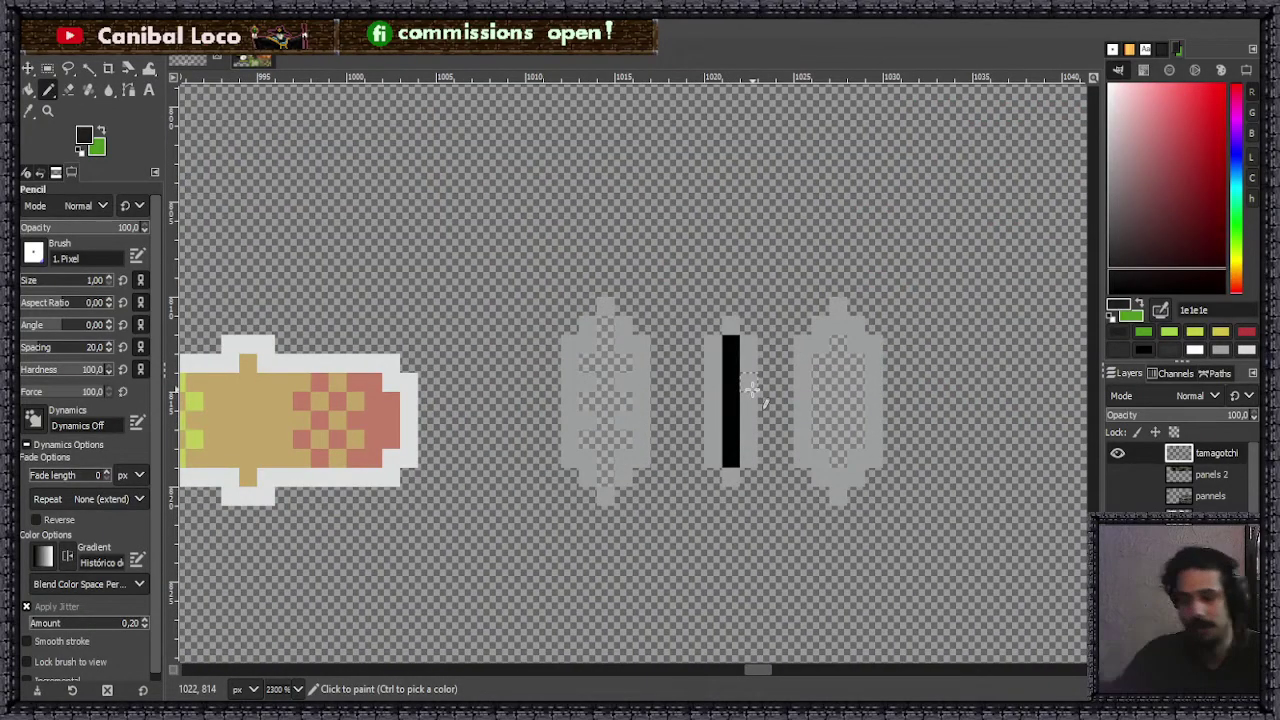
{"action": "key", "text": "r"}
{"action": "left_click_drag", "start_coordinate": [546, 284], "coordinate": [684, 522]}
{"action": "key", "text": "ctrl+c"}
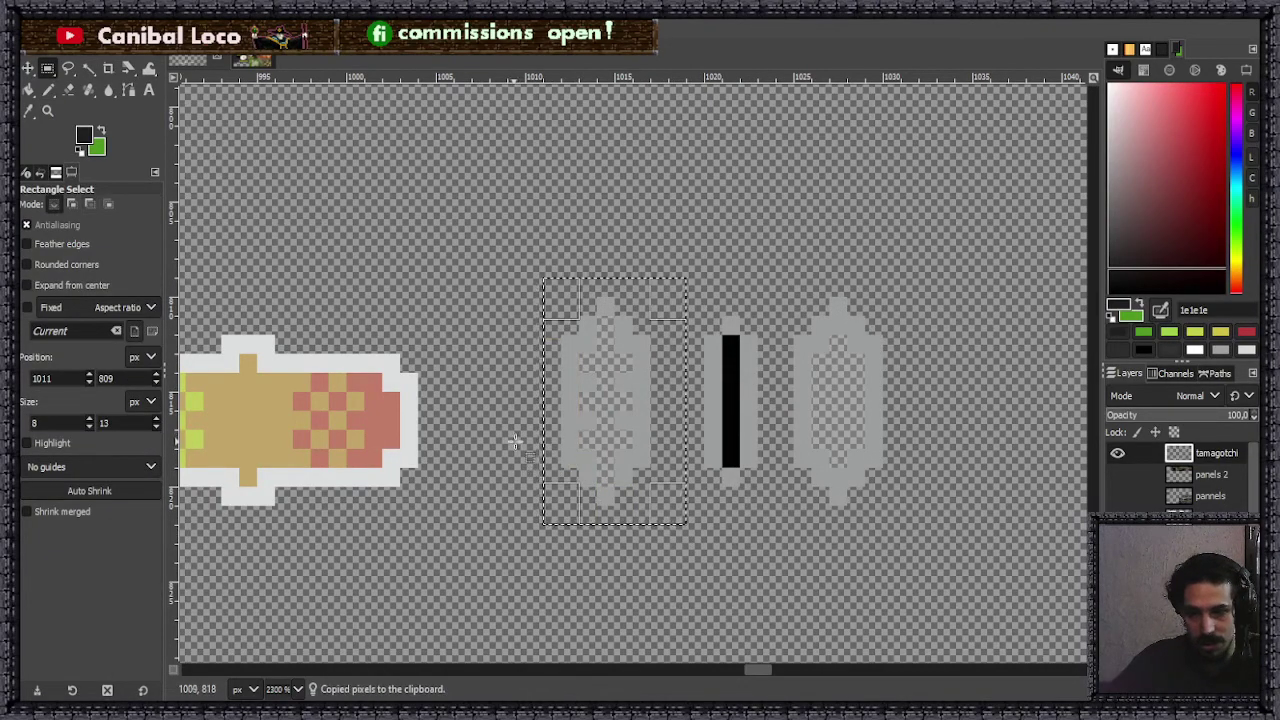
{"action": "left_click", "coordinate": [512, 440]}
- Paste the grey handle onto the control panel's gradient slider, centre it over the green middle tick, and anchor it
{"action": "scroll", "coordinate": [512, 440], "scroll_direction": "down", "scroll_amount": 6}
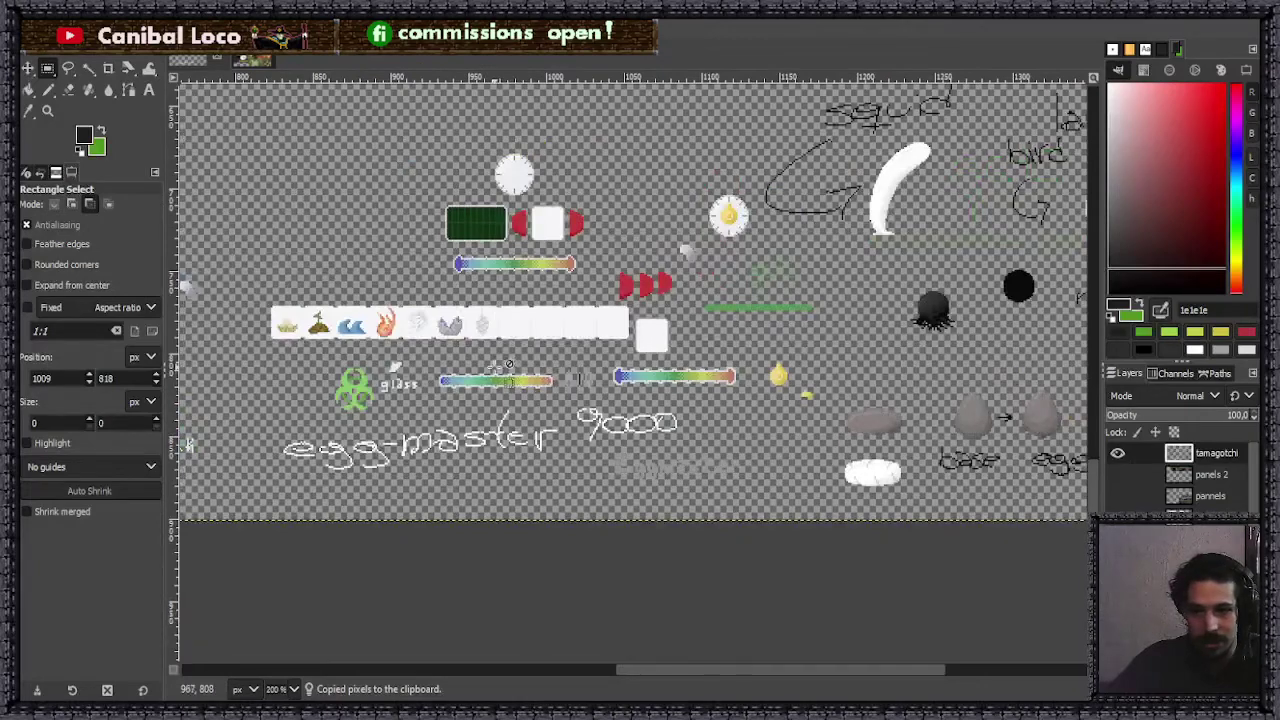
{"action": "scroll", "coordinate": [571, 375], "scroll_direction": "down", "scroll_amount": 2}
{"action": "scroll", "coordinate": [572, 390], "scroll_direction": "up", "scroll_amount": 5}
{"action": "scroll", "coordinate": [572, 392], "scroll_direction": "up", "scroll_amount": 2}
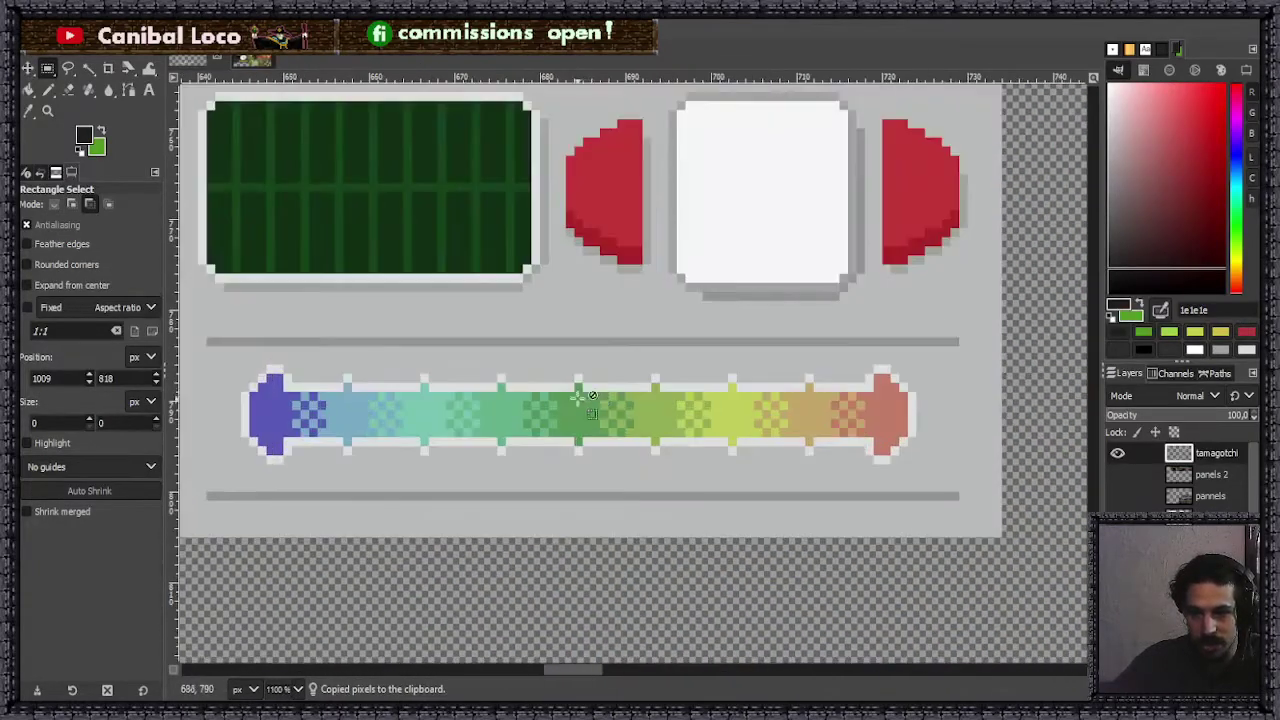
{"action": "key", "text": "ctrl+v"}
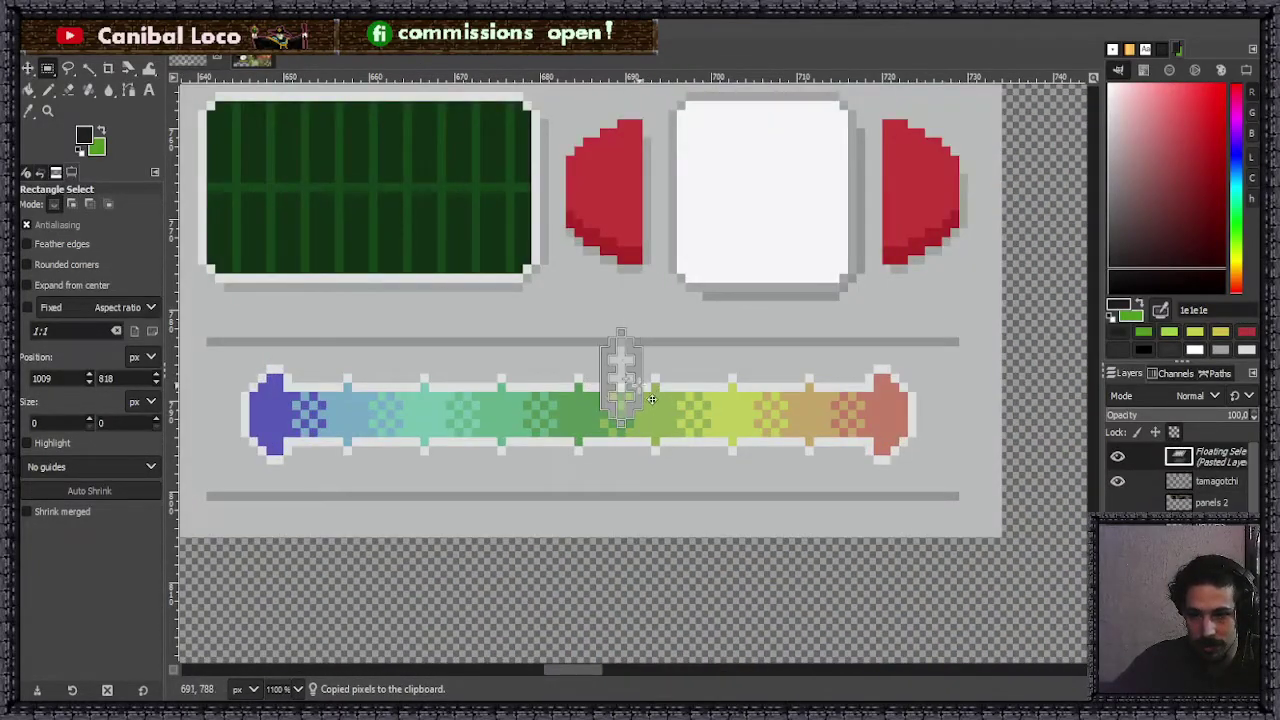
{"action": "left_click_drag", "start_coordinate": [653, 392], "coordinate": [610, 423]}
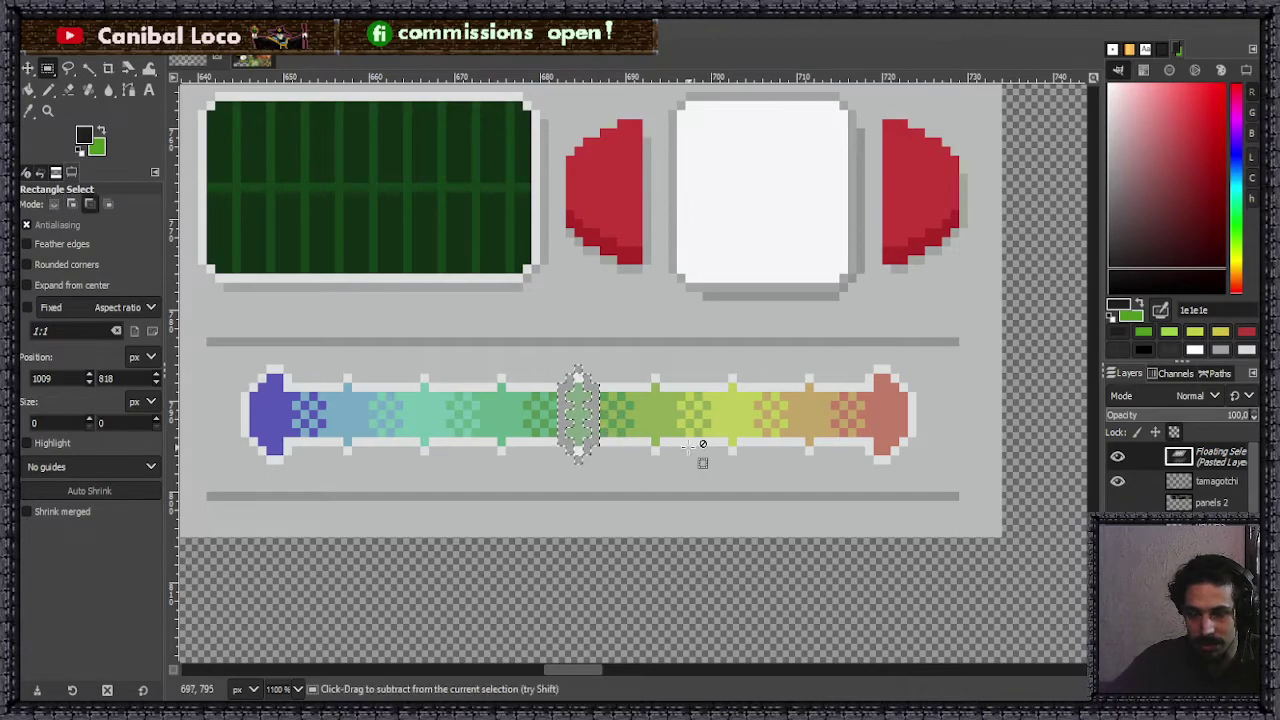
{"action": "scroll", "coordinate": [675, 434], "scroll_direction": "down", "scroll_amount": 4}
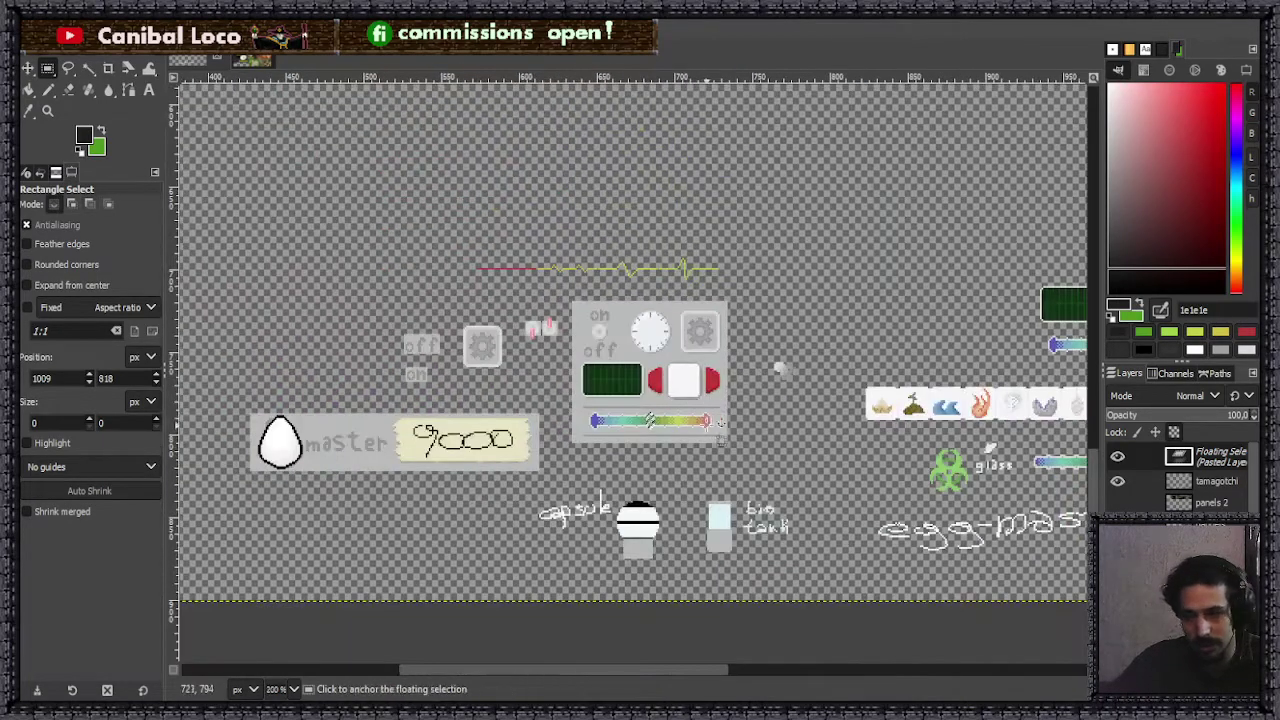
{"action": "left_click", "coordinate": [706, 432]}
{"action": "scroll", "coordinate": [660, 450], "scroll_direction": "up", "scroll_amount": 5}
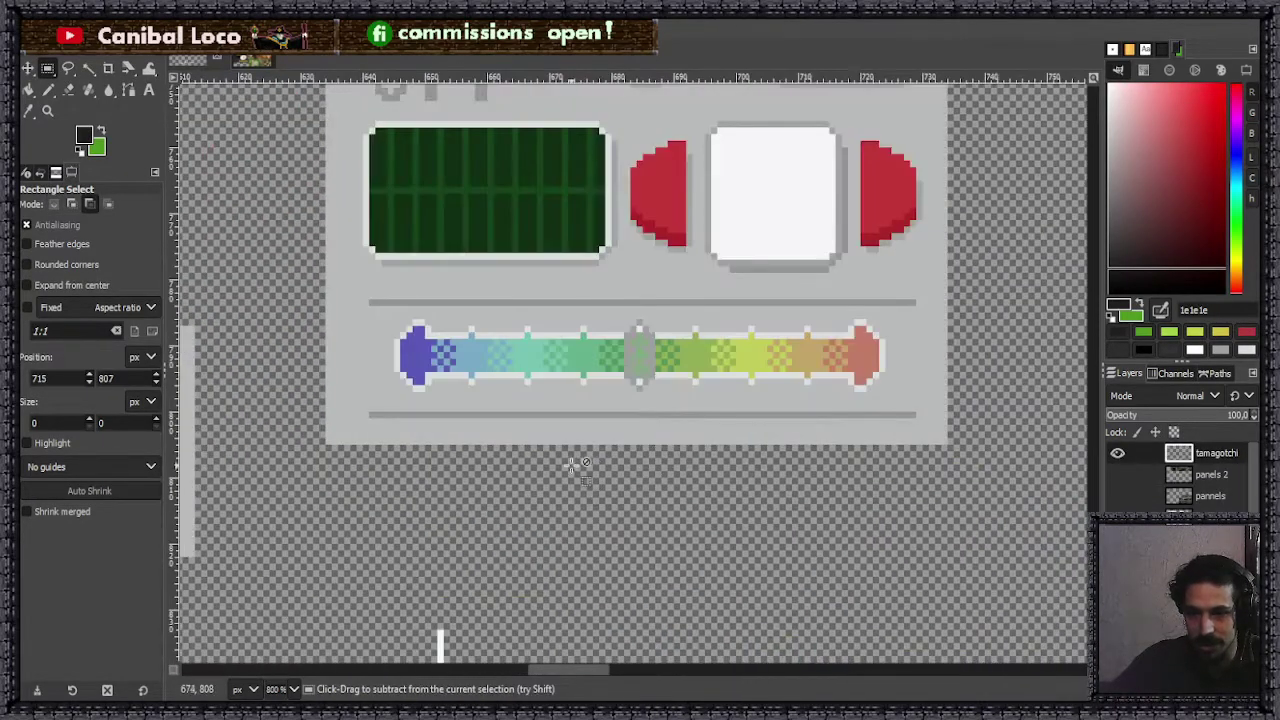
- Place a spare copy of the patterned grey slider handle in the empty area beside the panel's lower corner
{"action": "key", "text": "ctrl+v"}
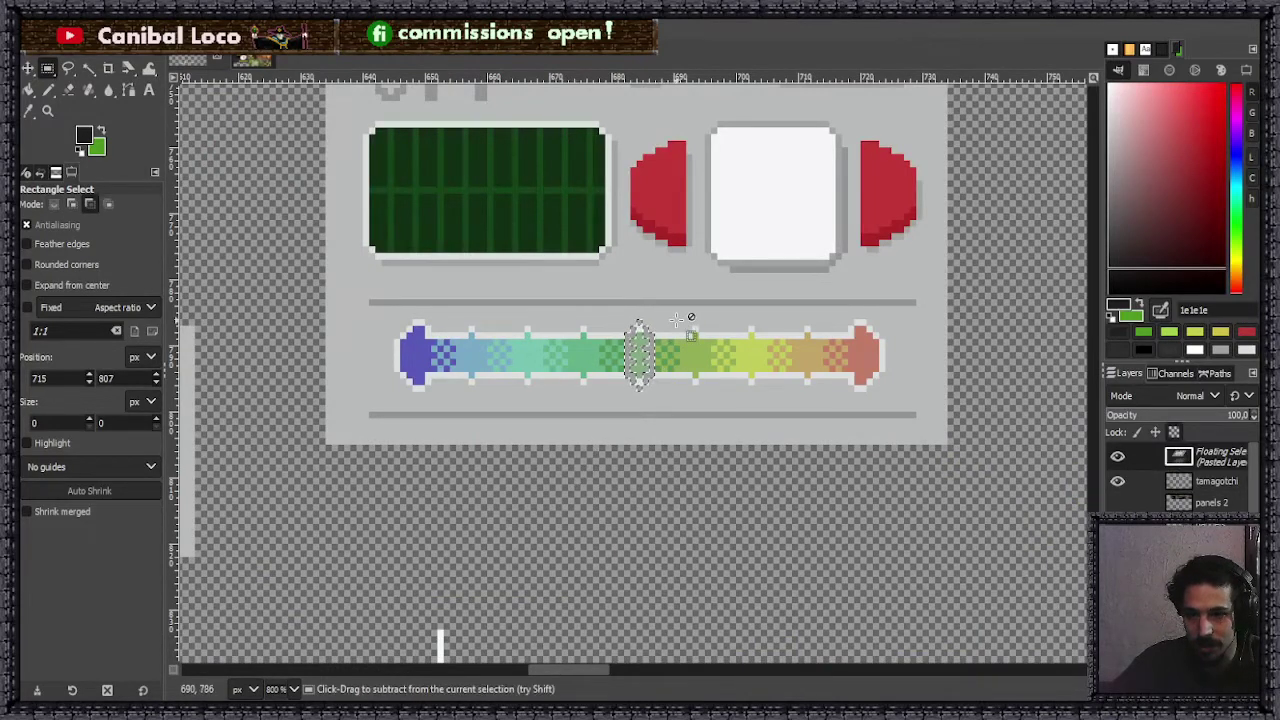
{"action": "scroll", "coordinate": [686, 350], "scroll_direction": "up", "scroll_amount": 3}
{"action": "left_click_drag", "start_coordinate": [604, 346], "coordinate": [436, 345]}
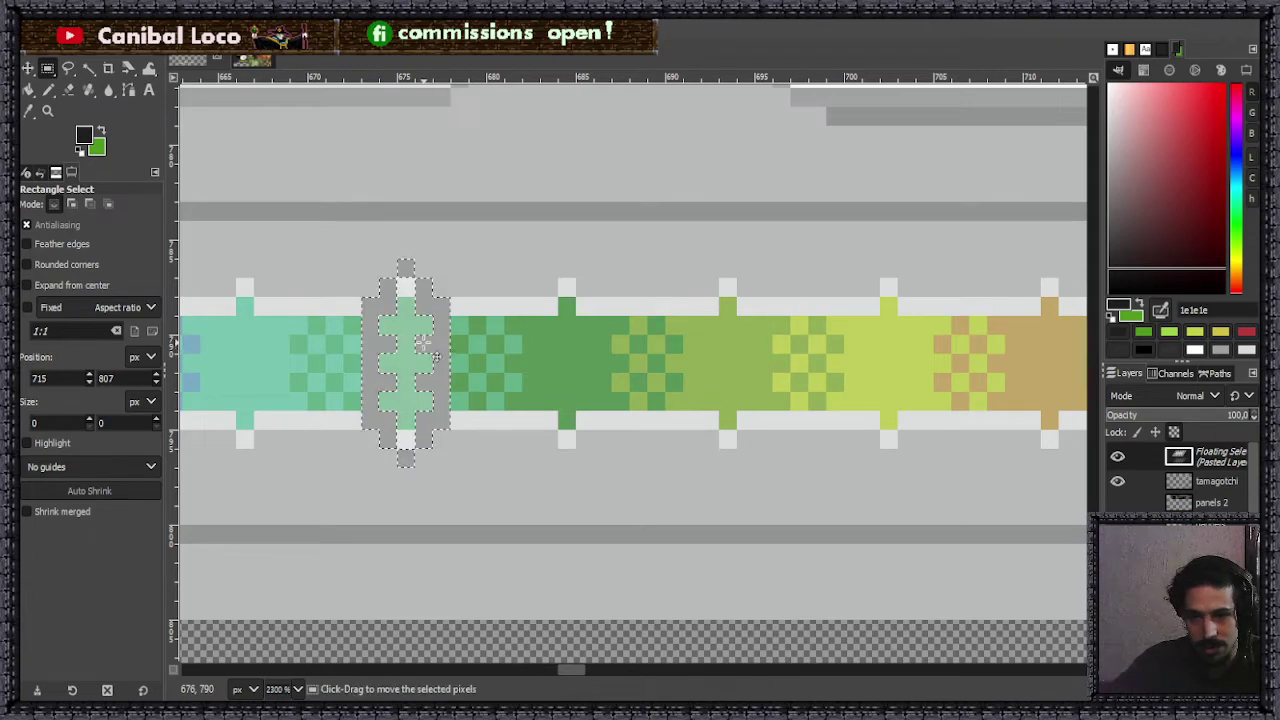
{"action": "scroll", "coordinate": [578, 381], "scroll_direction": "down", "scroll_amount": 4}
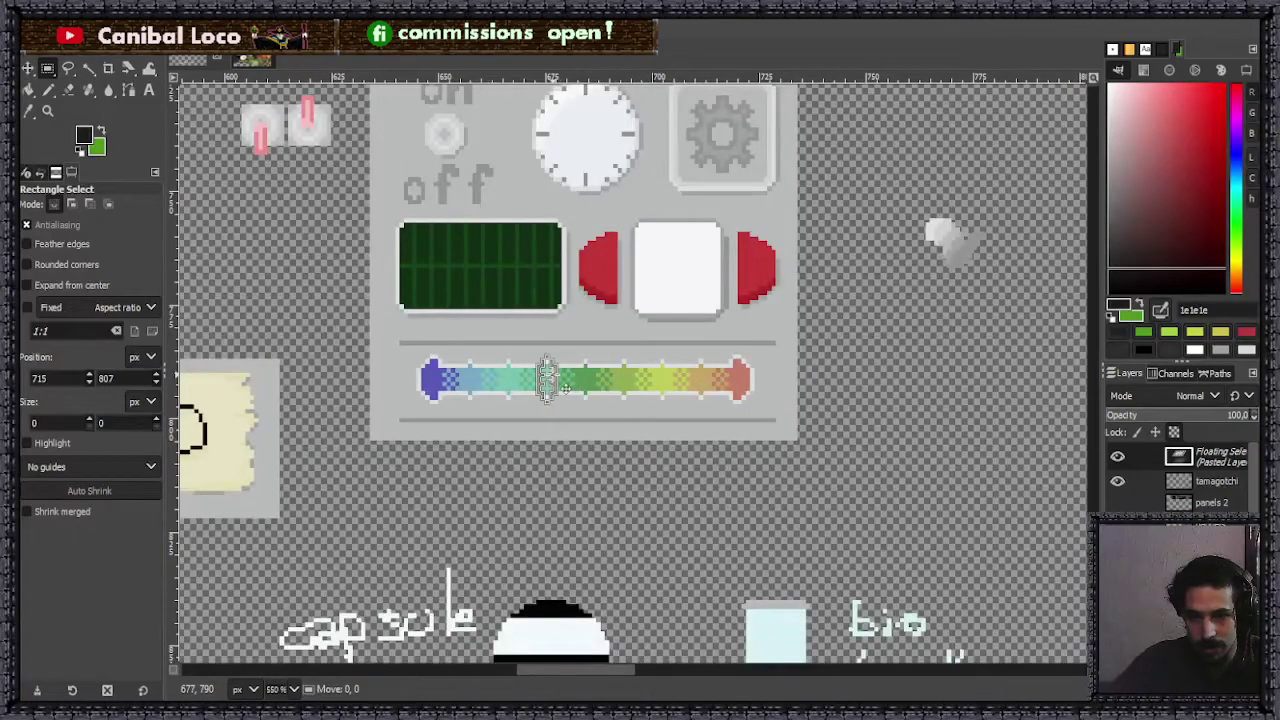
{"action": "left_click", "coordinate": [916, 448]}
- Recolour the spare handle beside the panel black (000000), pencilling the tips and shading pixels and bucket-filling its two side sections
{"action": "scroll", "coordinate": [900, 442], "scroll_direction": "up", "scroll_amount": 6}
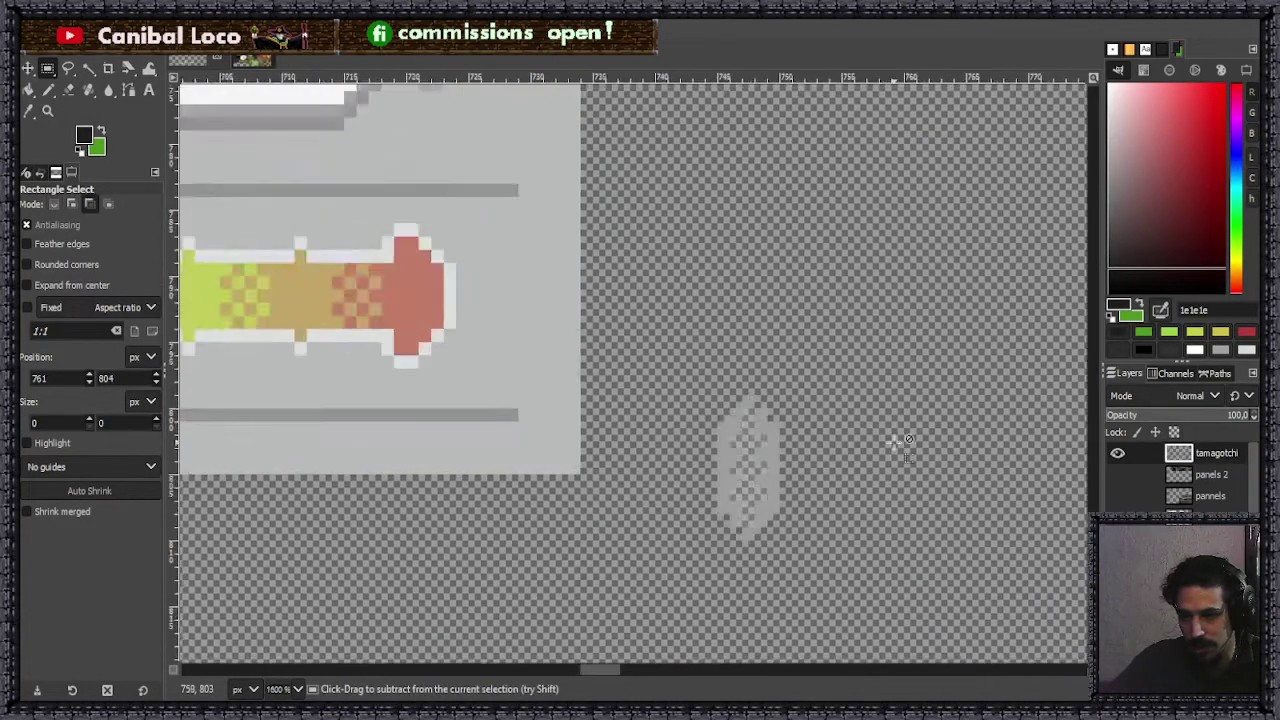
{"action": "scroll", "coordinate": [714, 430], "scroll_direction": "down", "scroll_amount": 2}
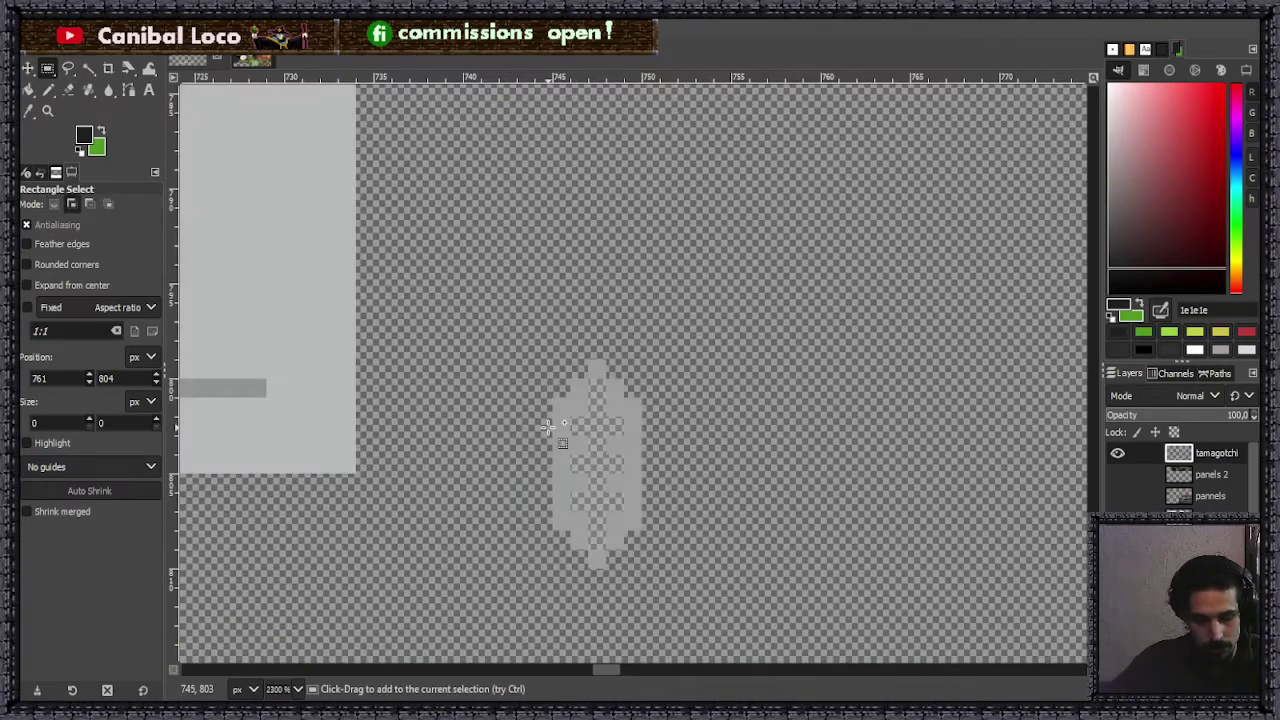
{"action": "key", "text": "shift+b"}
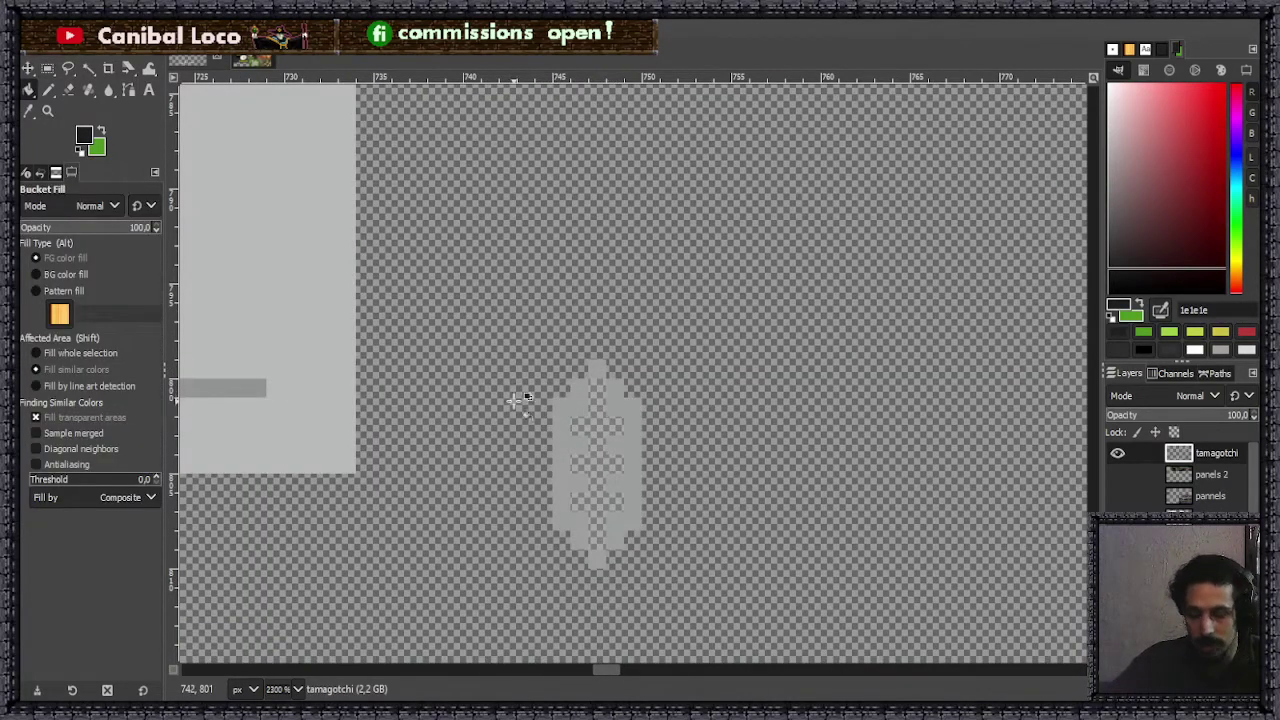
{"action": "key", "text": "n"}
{"action": "left_click", "coordinate": [1115, 288]}
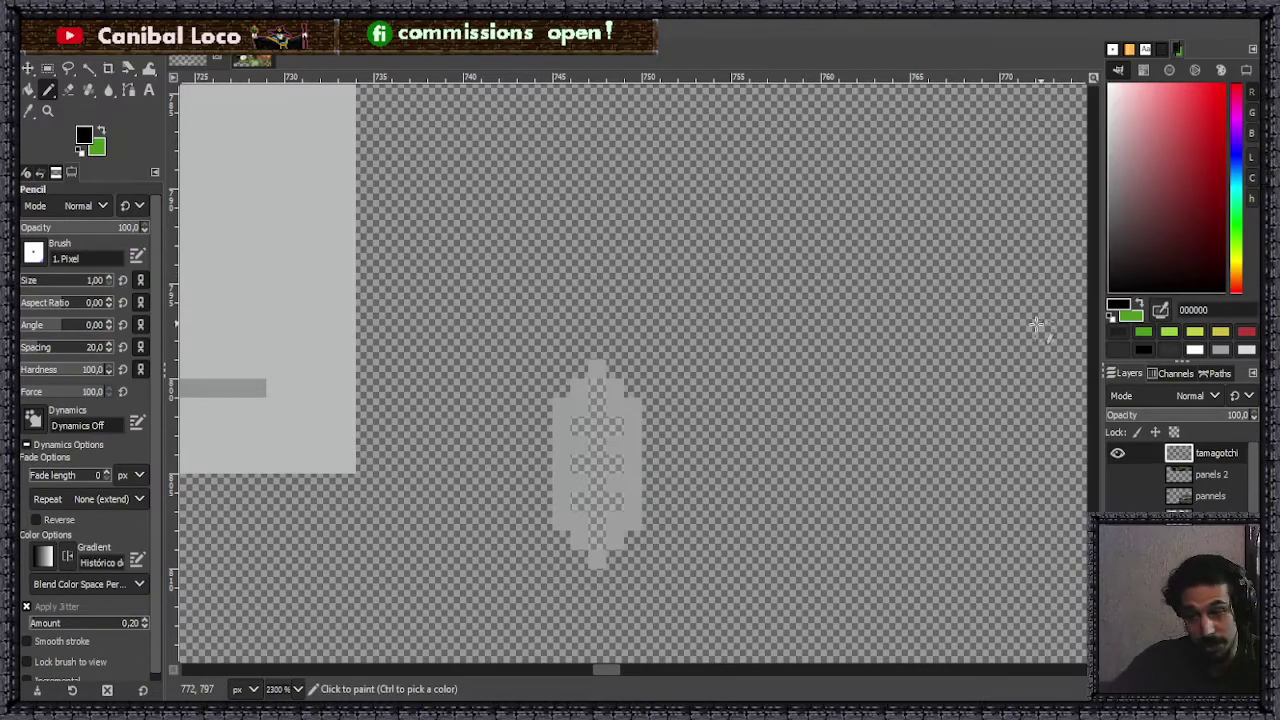
{"action": "scroll", "coordinate": [528, 471], "scroll_direction": "up", "scroll_amount": 1}
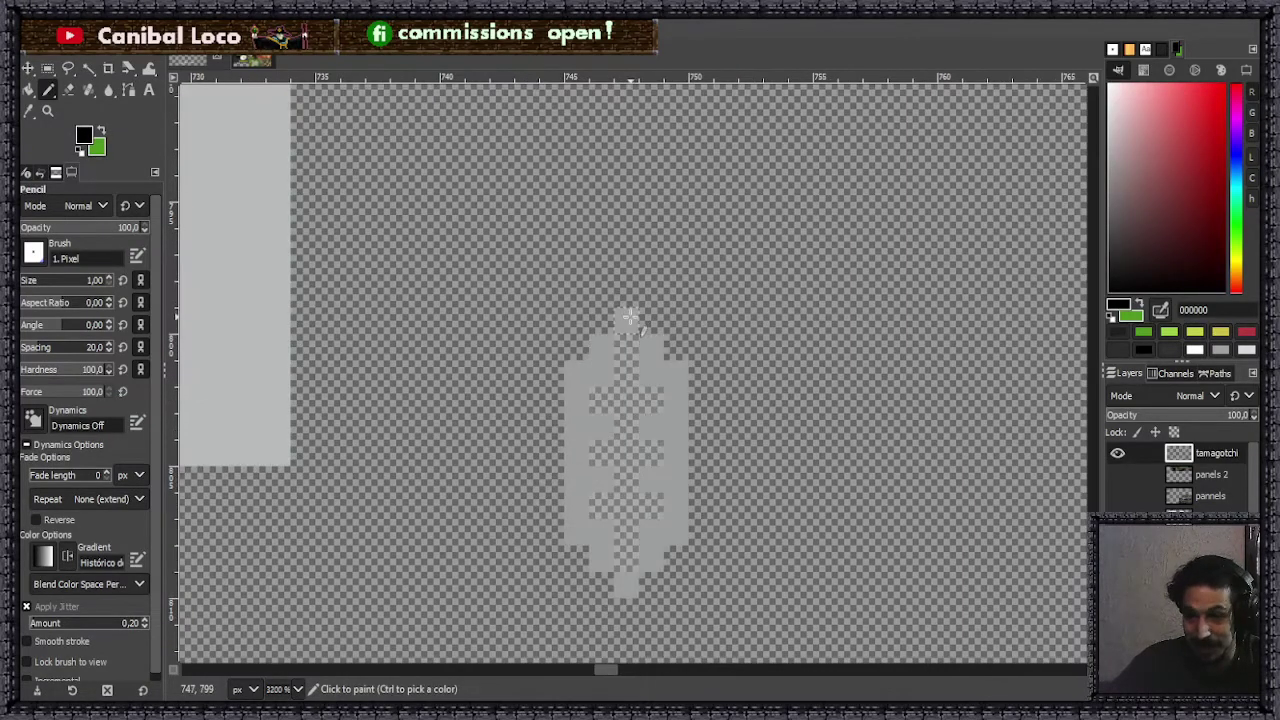
{"action": "left_click", "coordinate": [627, 319]}
{"action": "left_click_drag", "start_coordinate": [600, 345], "coordinate": [602, 362]}
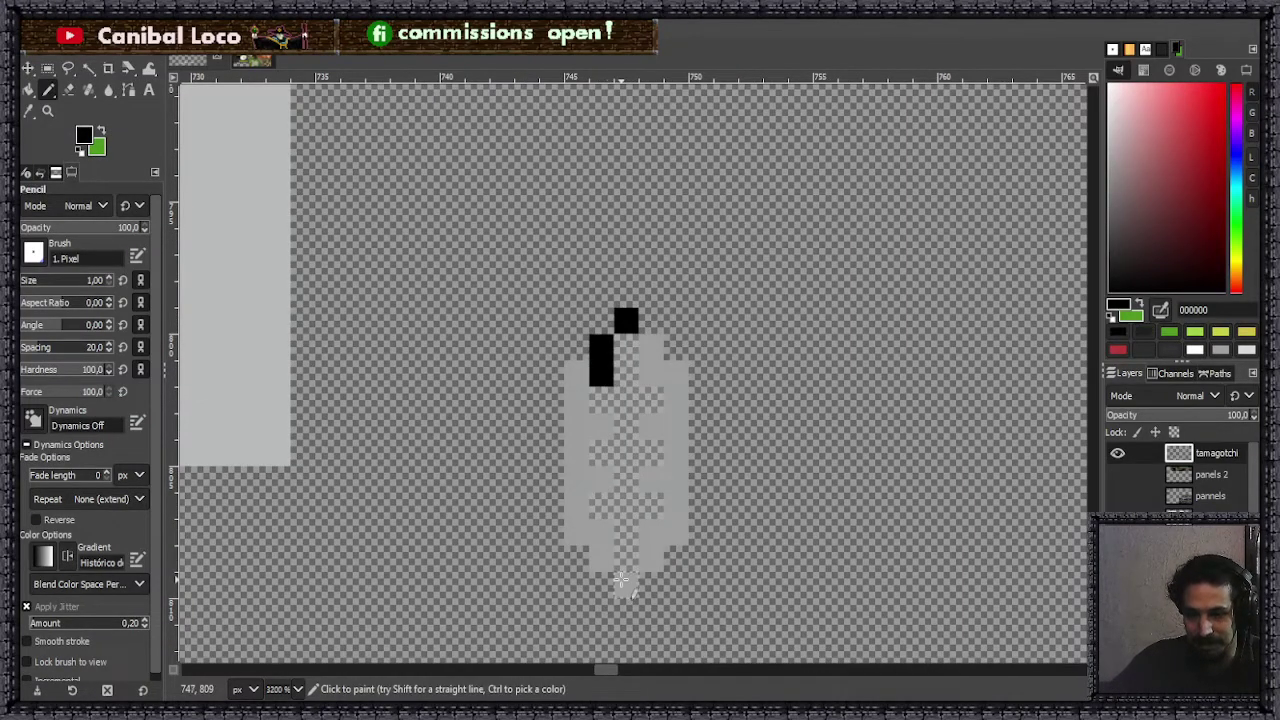
{"action": "left_click", "coordinate": [624, 584]}
{"action": "key", "text": "shift+b"}
{"action": "left_click", "coordinate": [580, 485]}
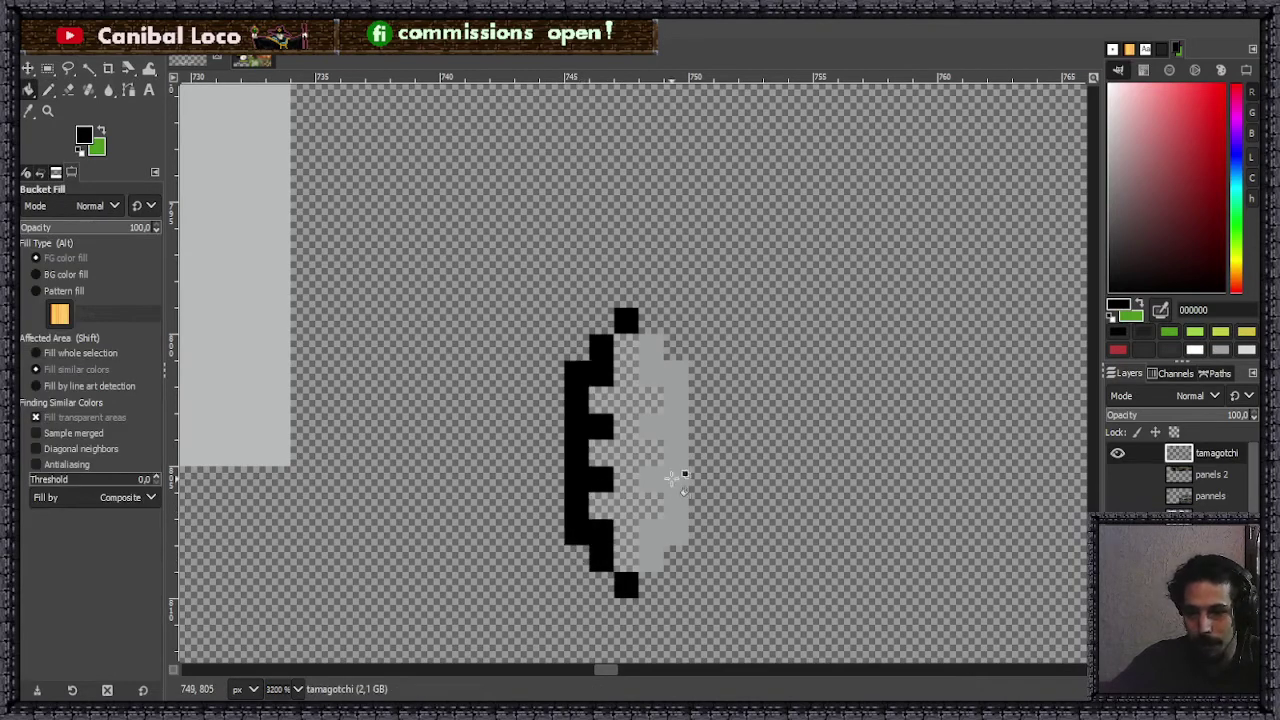
{"action": "left_click", "coordinate": [648, 525]}
- Try the black handle on the gradient slider: copy its 5 × 13 px area, paste it centred over the middle green tick, and anchor it
{"action": "key", "text": "r"}
{"action": "left_click_drag", "start_coordinate": [566, 284], "coordinate": [689, 620]}
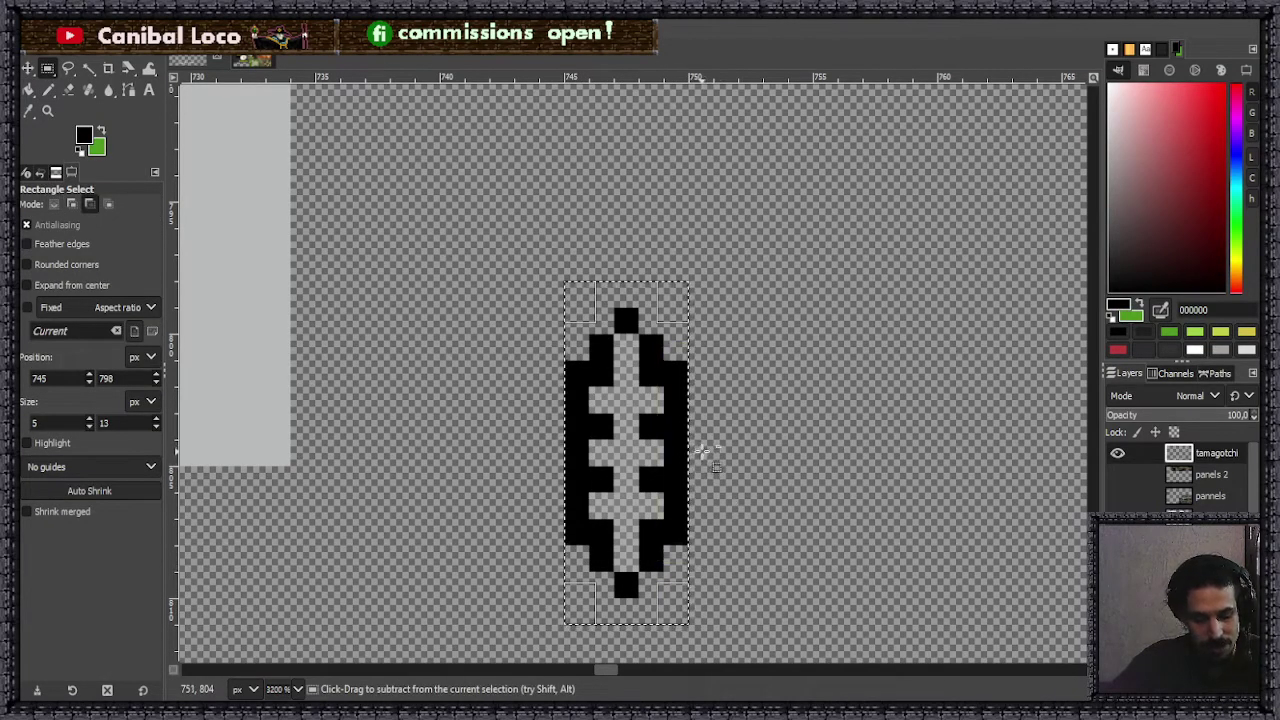
{"action": "key", "text": "ctrl+c"}
{"action": "left_click", "coordinate": [737, 435]}
{"action": "scroll", "coordinate": [710, 413], "scroll_direction": "down", "scroll_amount": 5}
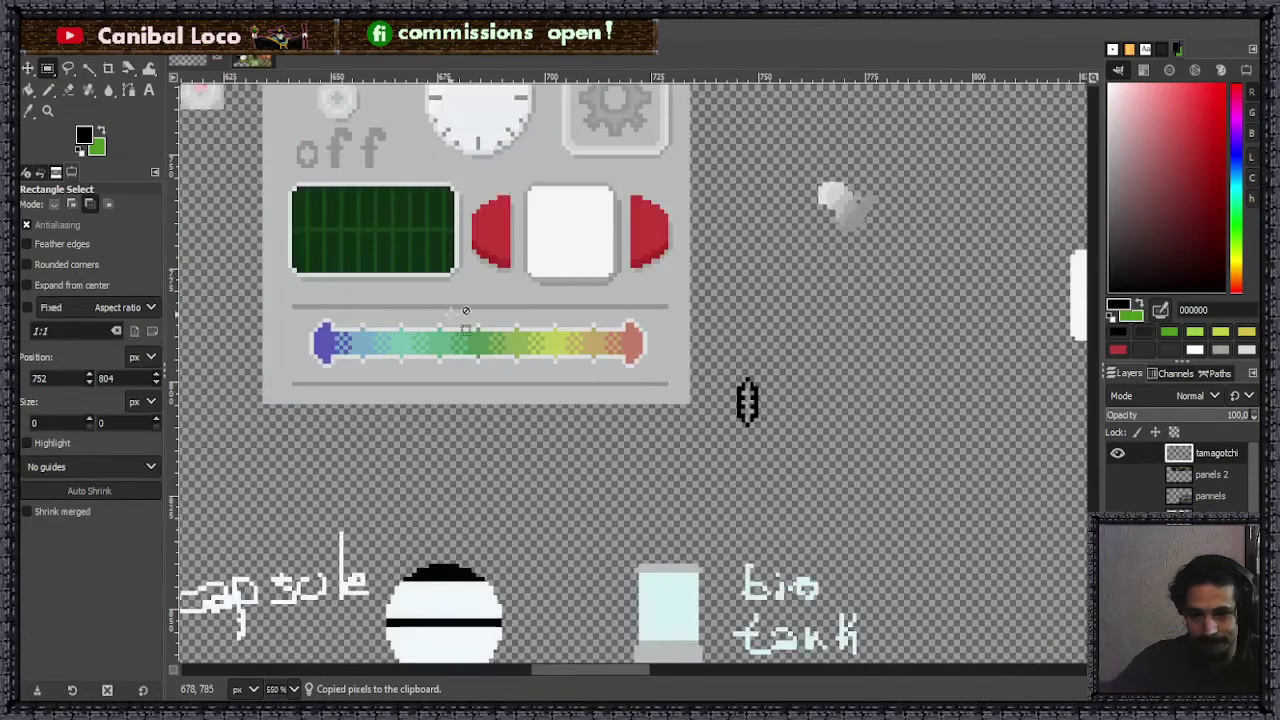
{"action": "scroll", "coordinate": [466, 311], "scroll_direction": "up", "scroll_amount": 4}
{"action": "key", "text": "ctrl+v"}
{"action": "left_click_drag", "start_coordinate": [657, 371], "coordinate": [622, 369]}
{"action": "scroll", "coordinate": [663, 443], "scroll_direction": "down", "scroll_amount": 5}
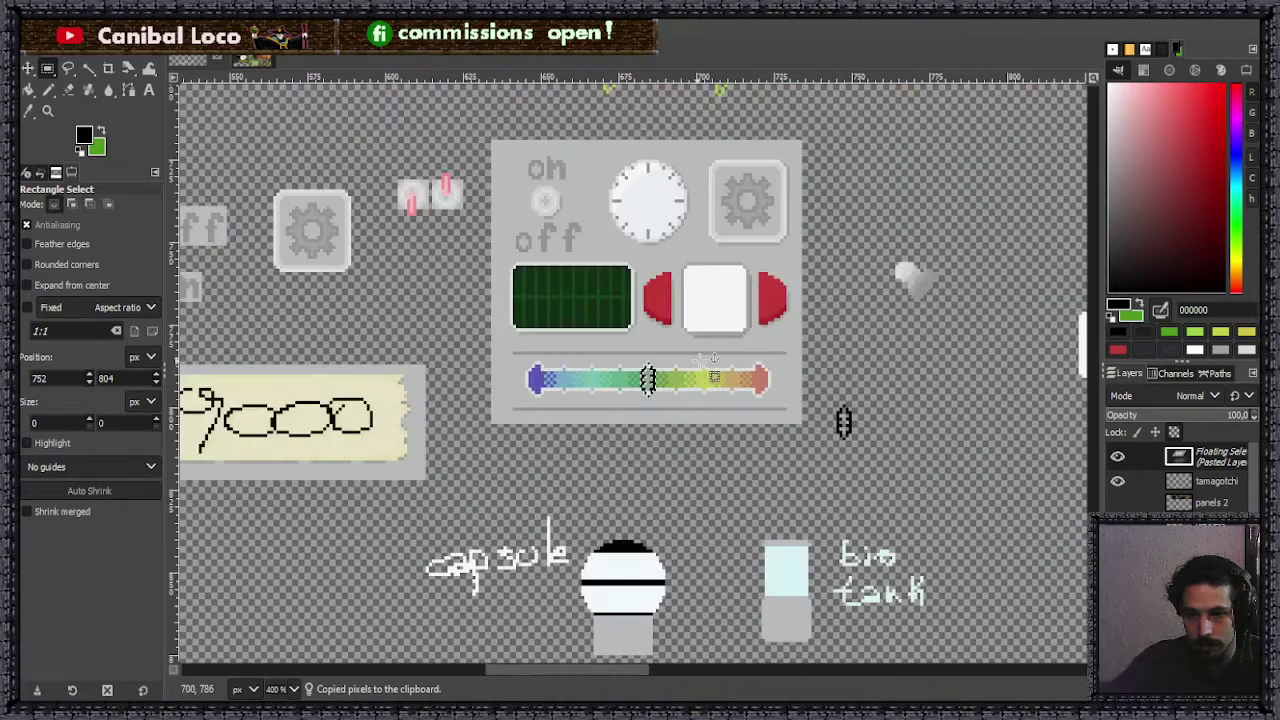
{"action": "left_click", "coordinate": [689, 444]}
- Undo the placement of the black handle on the gradient slider
{"action": "scroll", "coordinate": [579, 503], "scroll_direction": "down", "scroll_amount": 2}
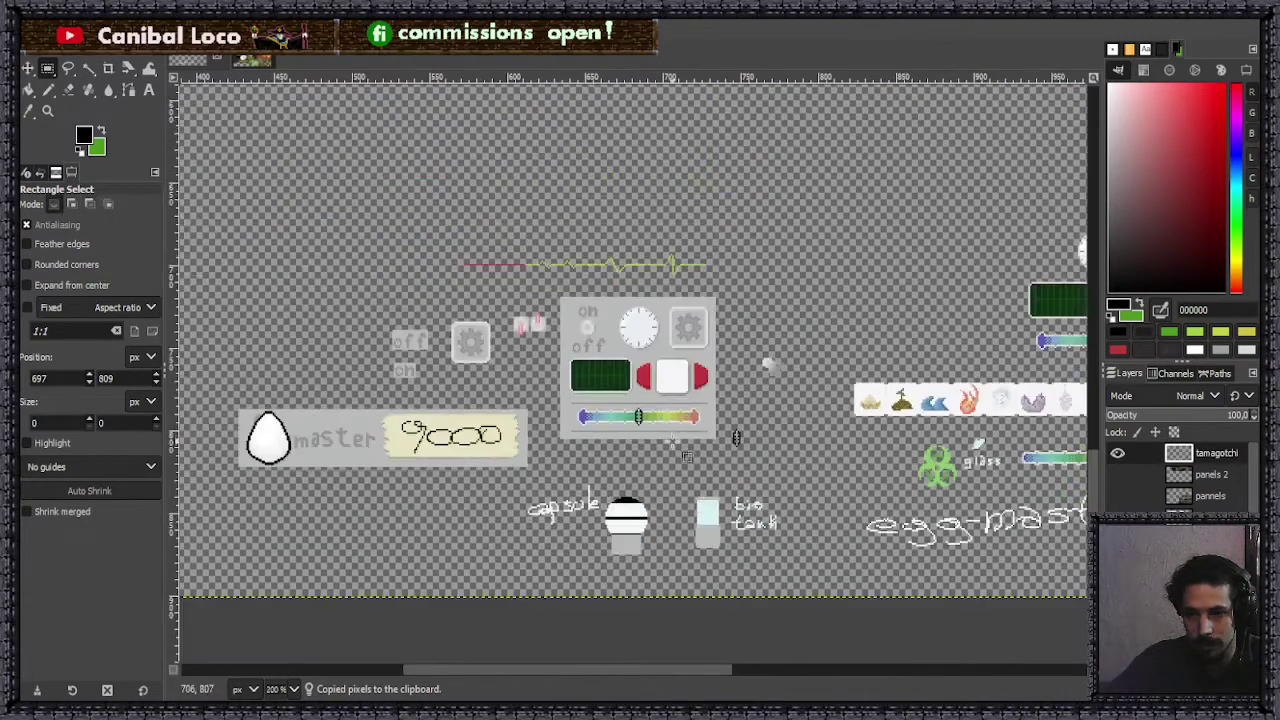
{"action": "key", "text": "ctrl+v"}
{"action": "scroll", "coordinate": [736, 437], "scroll_direction": "up", "scroll_amount": 5}
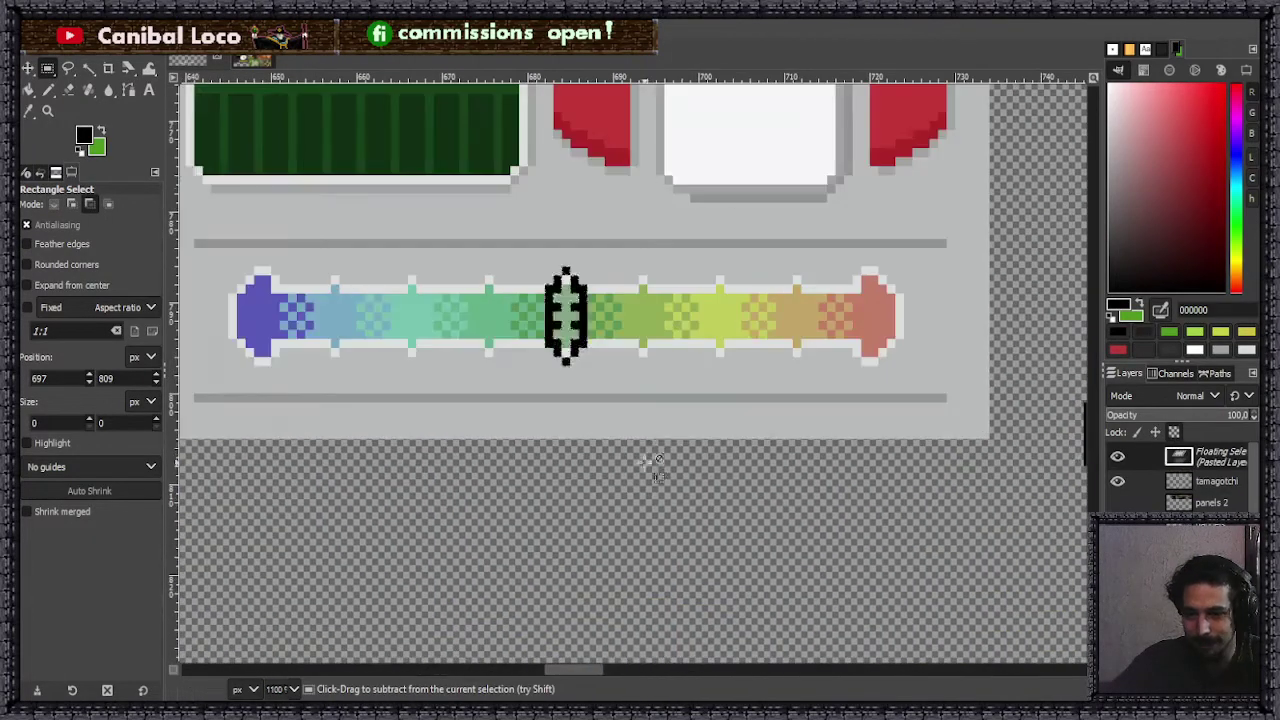
{"action": "left_click", "coordinate": [622, 364]}
{"action": "scroll", "coordinate": [622, 364], "scroll_direction": "down", "scroll_amount": 2}
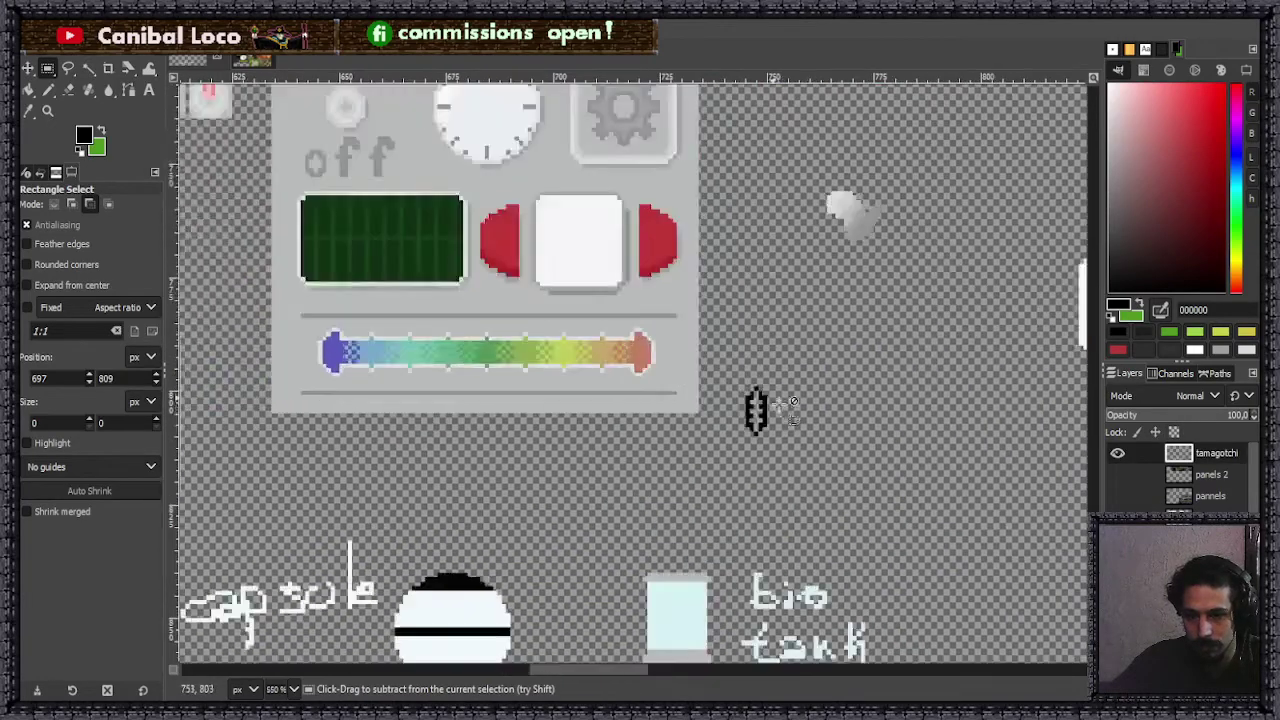
- Bucket-fill the sides and both tips of the spare handle beside the panel with dark grey 3f3f3f
{"action": "scroll", "coordinate": [650, 407], "scroll_direction": "up", "scroll_amount": 4}
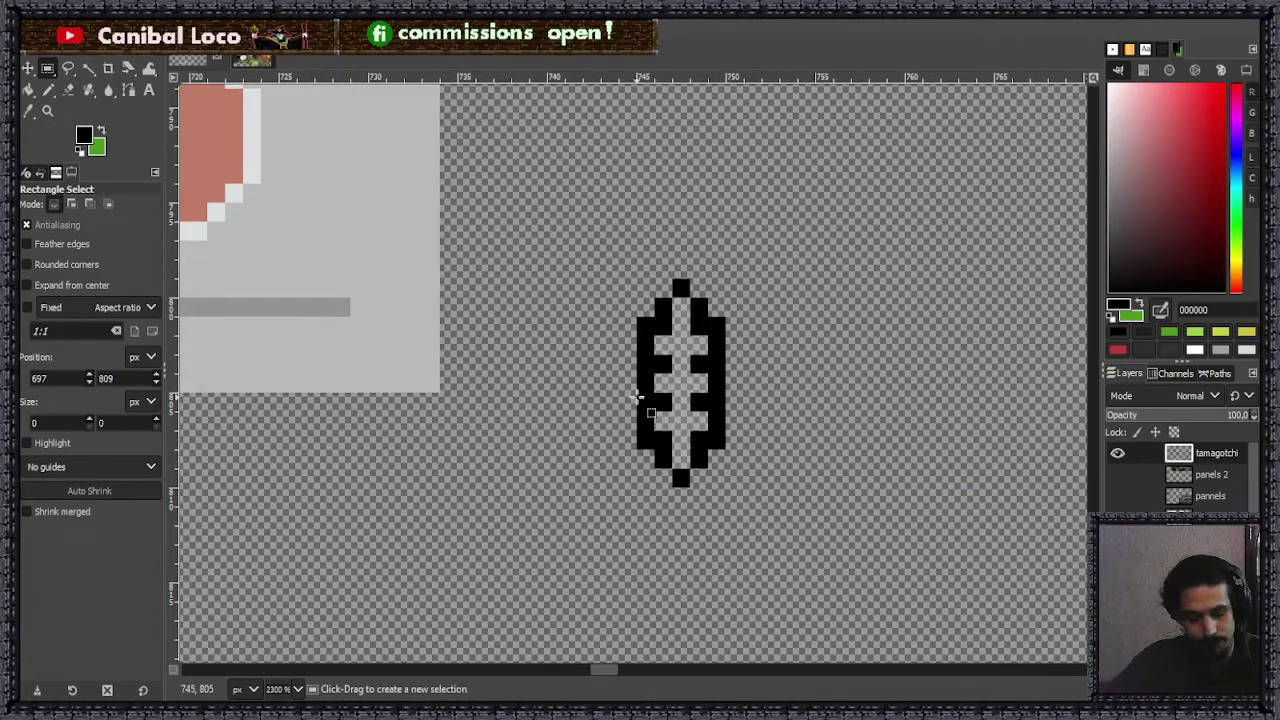
{"action": "key", "text": "shift"}
{"action": "key", "text": "shift+b"}
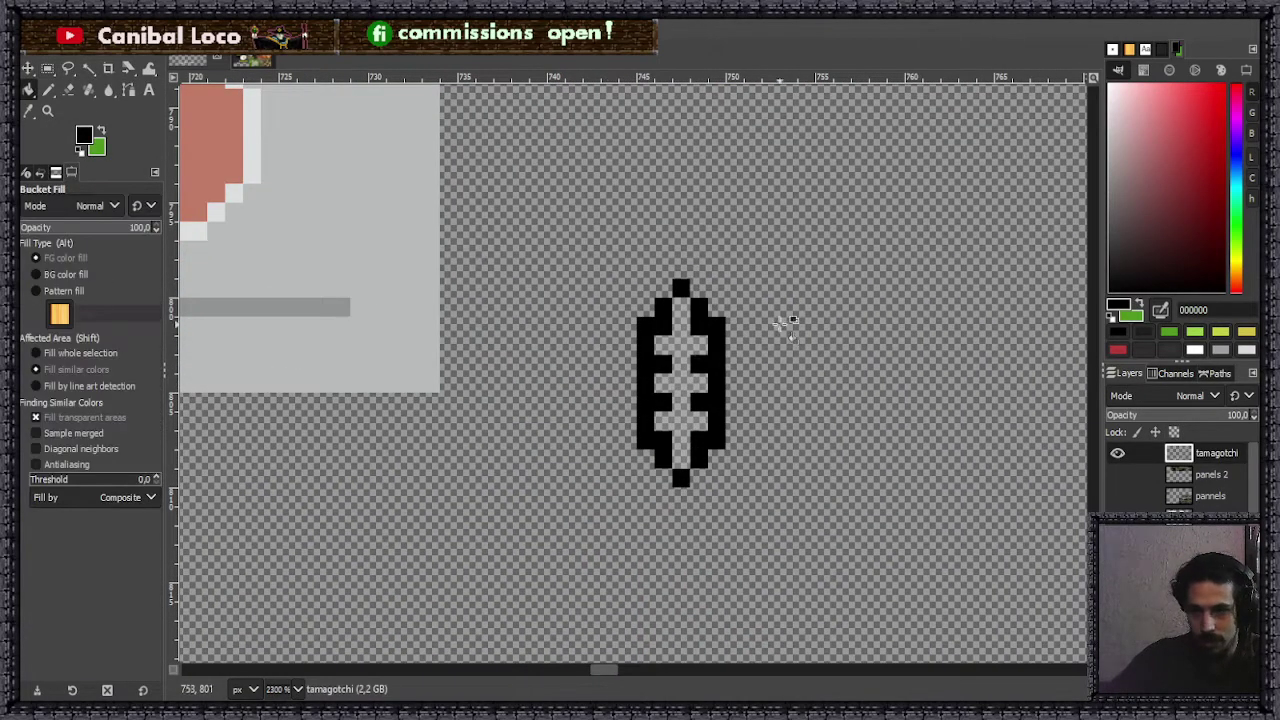
{"action": "left_click_drag", "start_coordinate": [1131, 275], "coordinate": [1080, 249]}
{"action": "scroll", "coordinate": [700, 340], "scroll_direction": "up", "scroll_amount": 1}
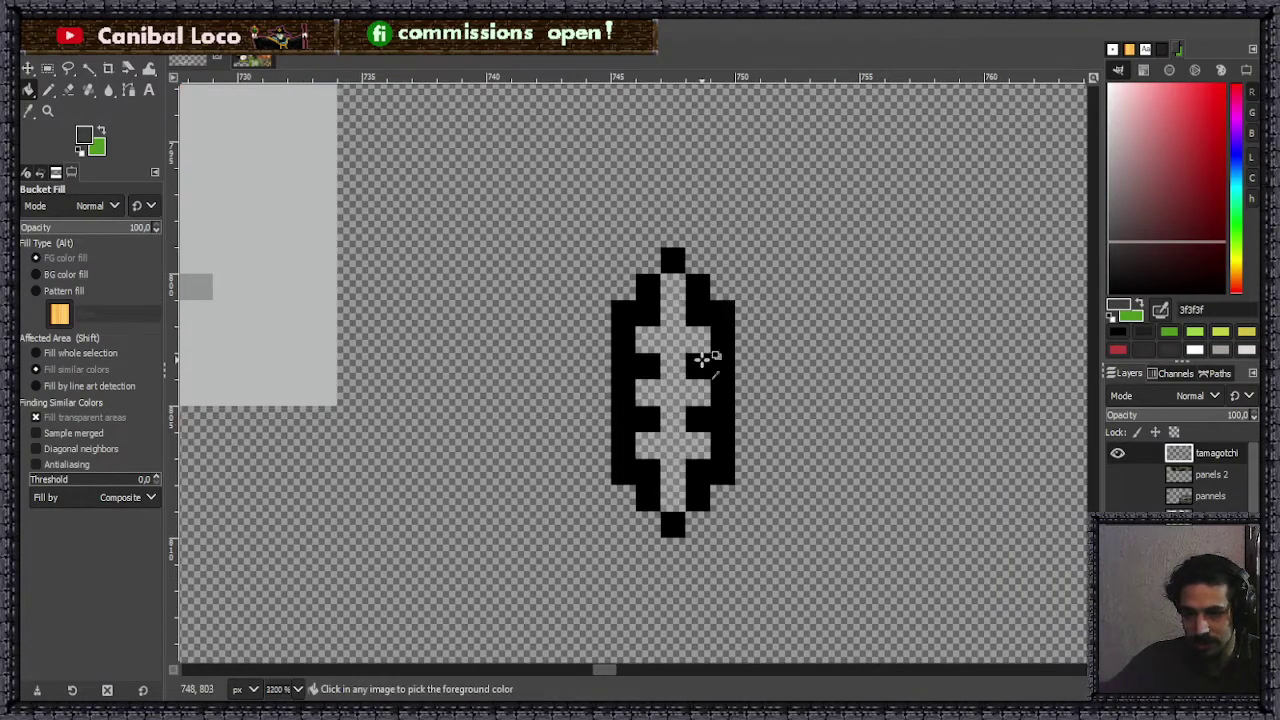
{"action": "left_click", "coordinate": [714, 310]}
{"action": "left_click", "coordinate": [629, 323]}
{"action": "left_click", "coordinate": [676, 264]}
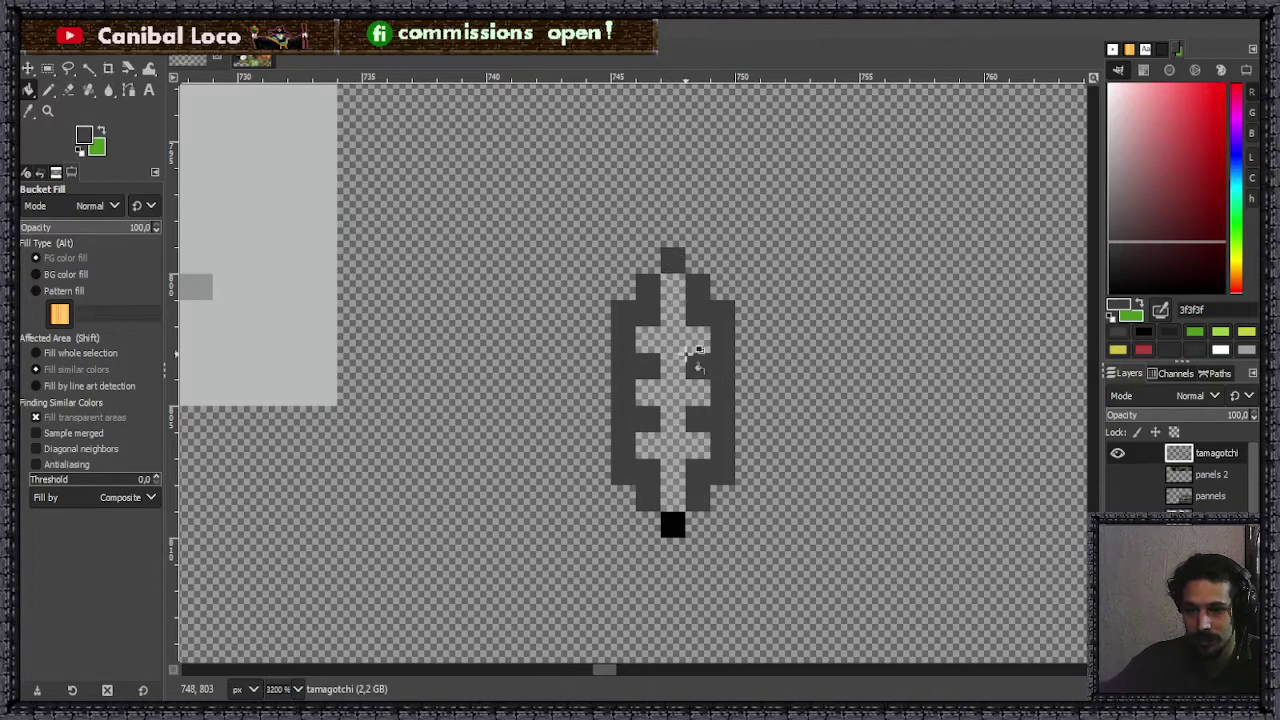
{"action": "left_click", "coordinate": [674, 524]}
- Copy the 5 × 11 px area around the dark grey spare handle and clear the selection
{"action": "key", "text": "r"}
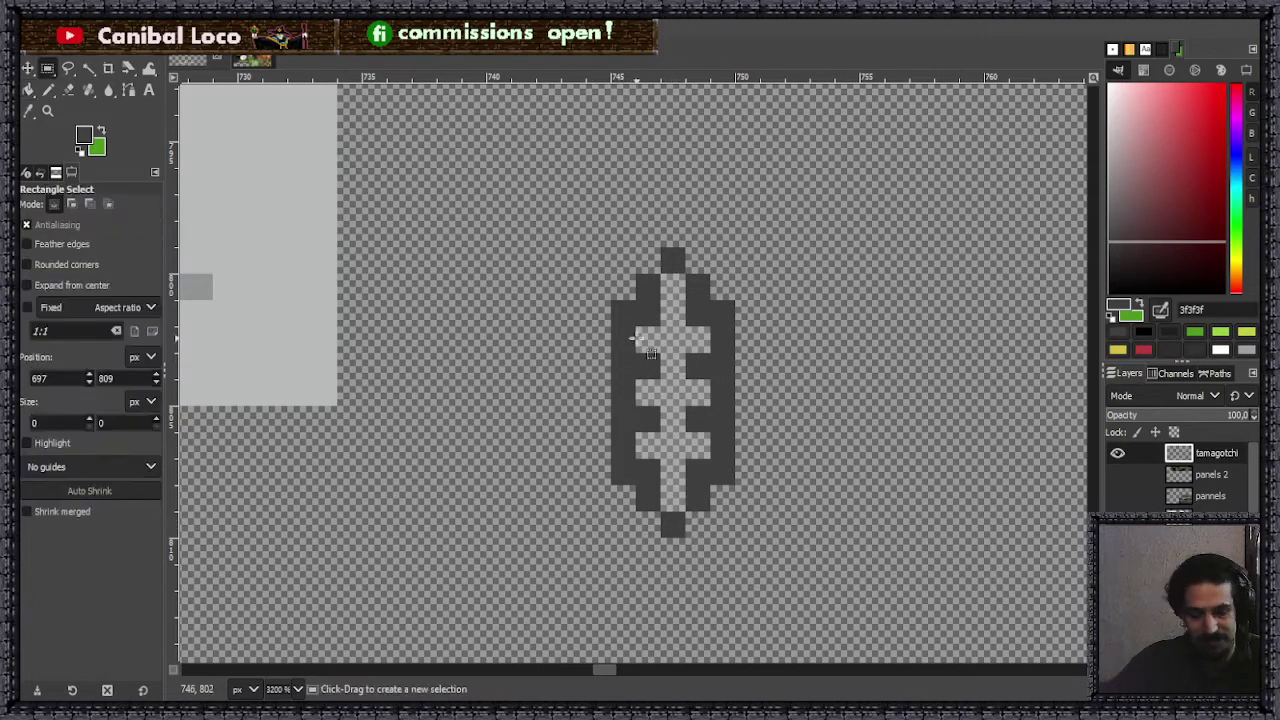
{"action": "left_click_drag", "start_coordinate": [610, 252], "coordinate": [715, 538]}
{"action": "left_click_drag", "start_coordinate": [700, 422], "coordinate": [723, 425]}
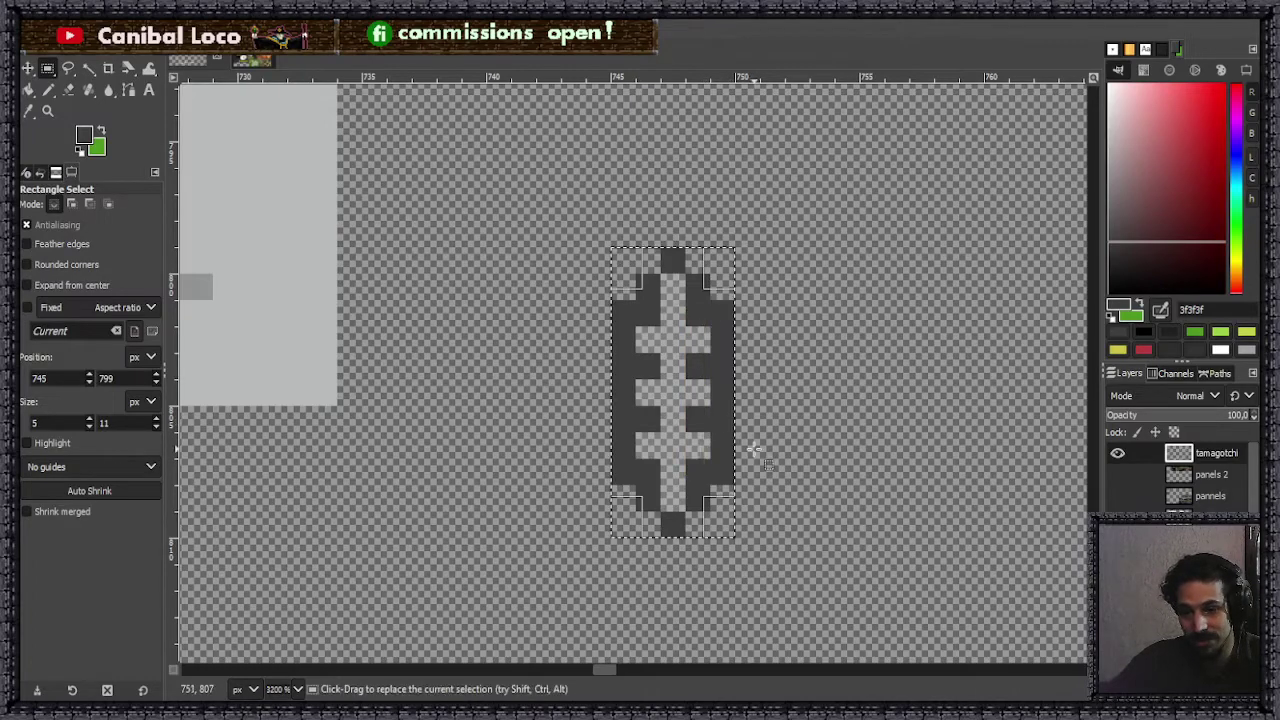
{"action": "key", "text": "ctrl+c"}
{"action": "key", "text": "ctrl+shift+a"}
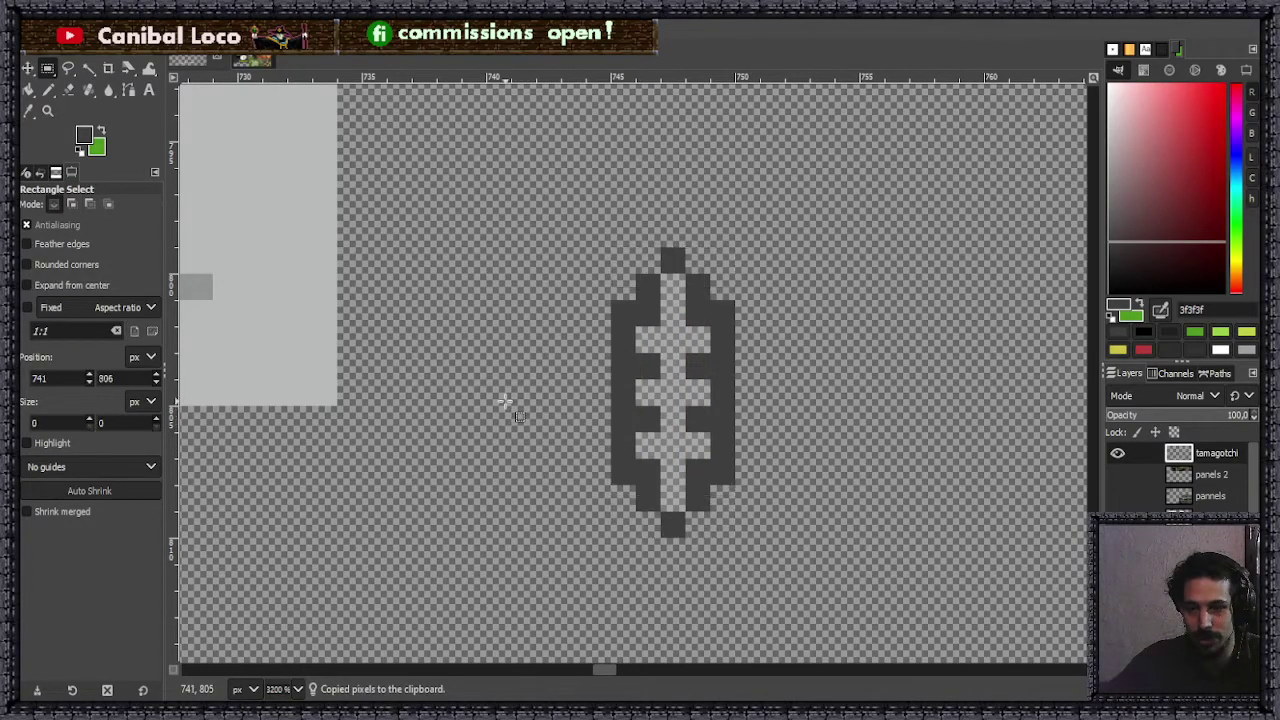
- Paste the dark grey handle onto the gradient slider, centre it over the middle green tick, and anchor it
{"action": "key", "text": "4"}
{"action": "scroll", "coordinate": [705, 366], "scroll_direction": "down", "scroll_amount": 2}
{"action": "scroll", "coordinate": [670, 365], "scroll_direction": "up", "scroll_amount": 3}
{"action": "key", "text": "ctrl+v"}
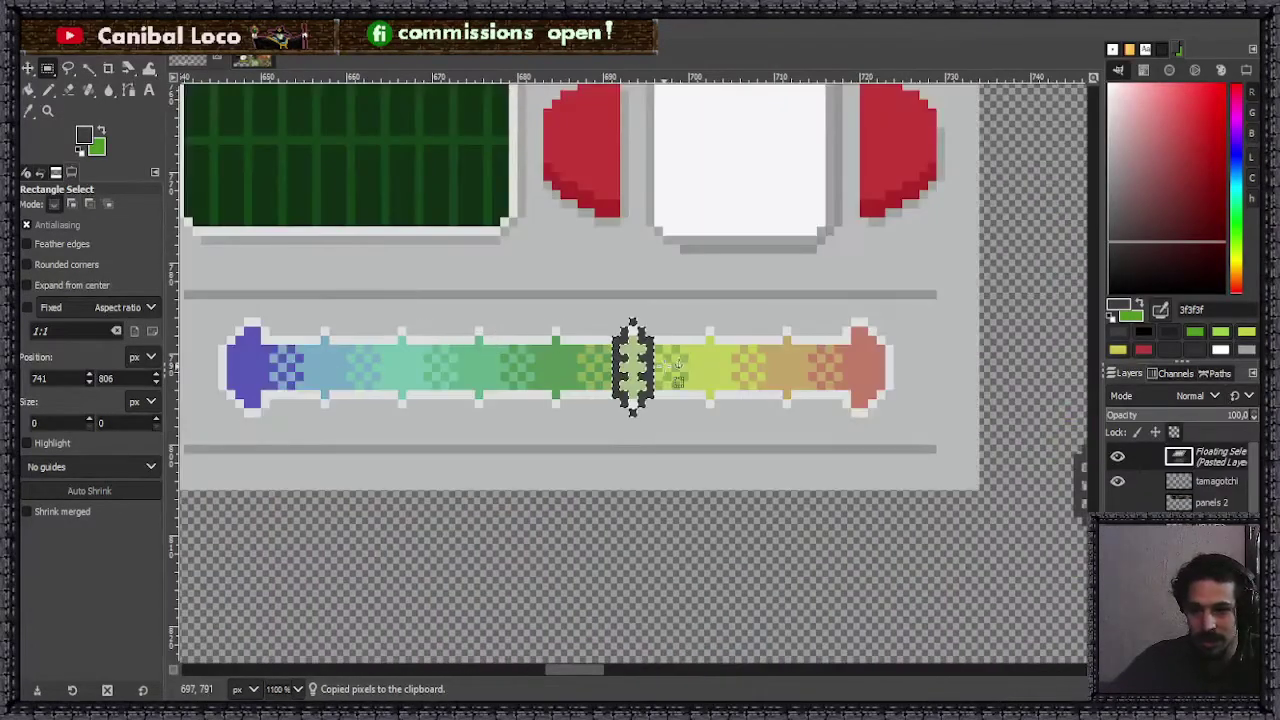
{"action": "left_click_drag", "start_coordinate": [666, 354], "coordinate": [588, 354]}
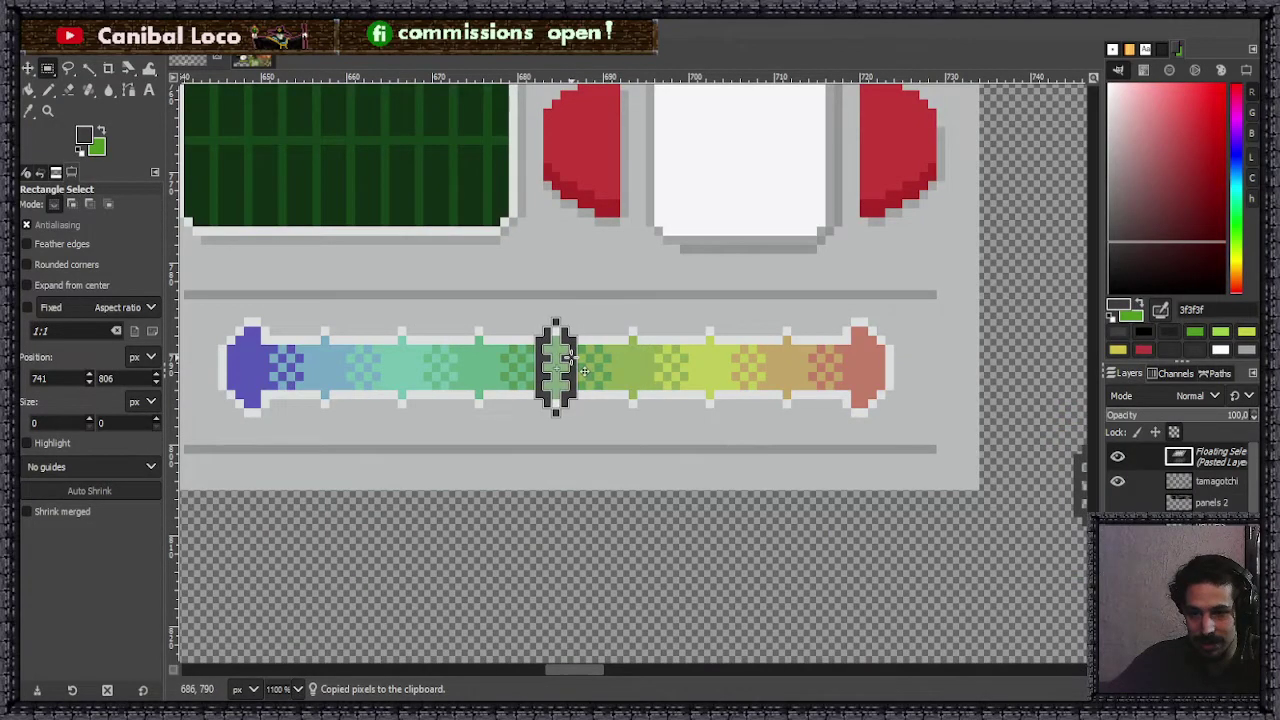
{"action": "scroll", "coordinate": [565, 335], "scroll_direction": "up", "scroll_amount": 5}
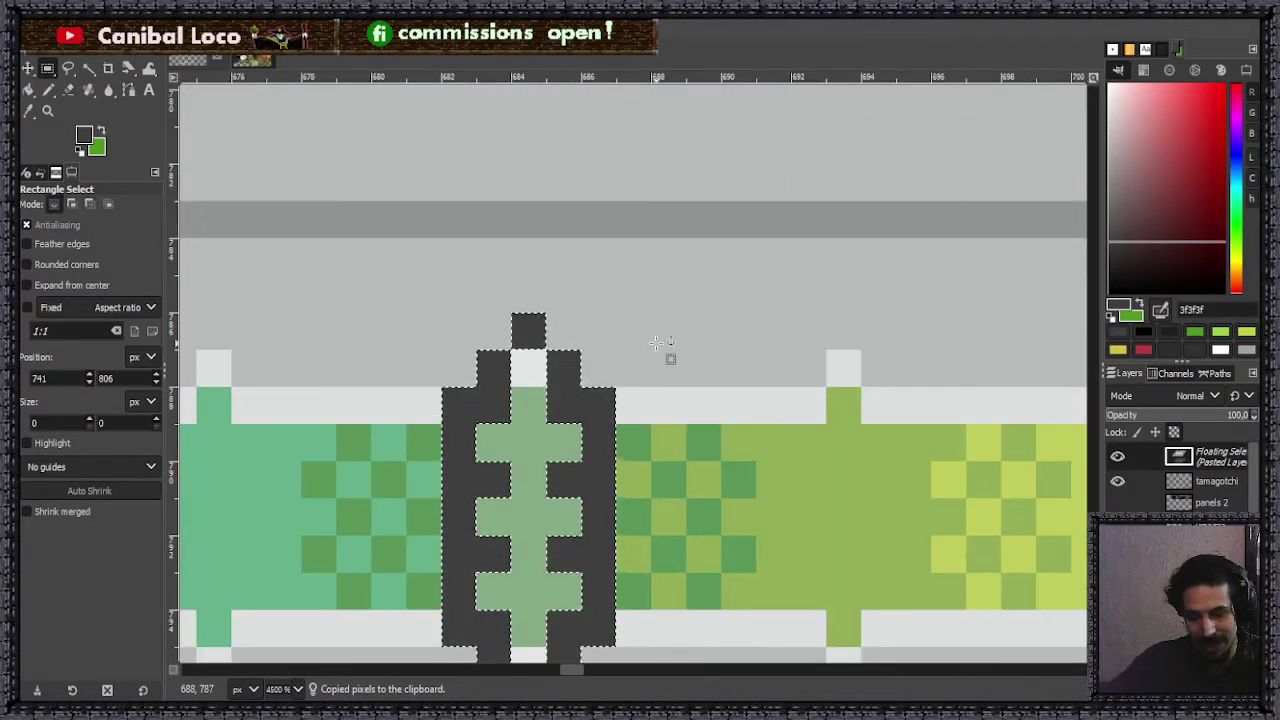
{"action": "scroll", "coordinate": [670, 350], "scroll_direction": "down", "scroll_amount": 2}
{"action": "scroll", "coordinate": [660, 332], "scroll_direction": "down", "scroll_amount": 6}
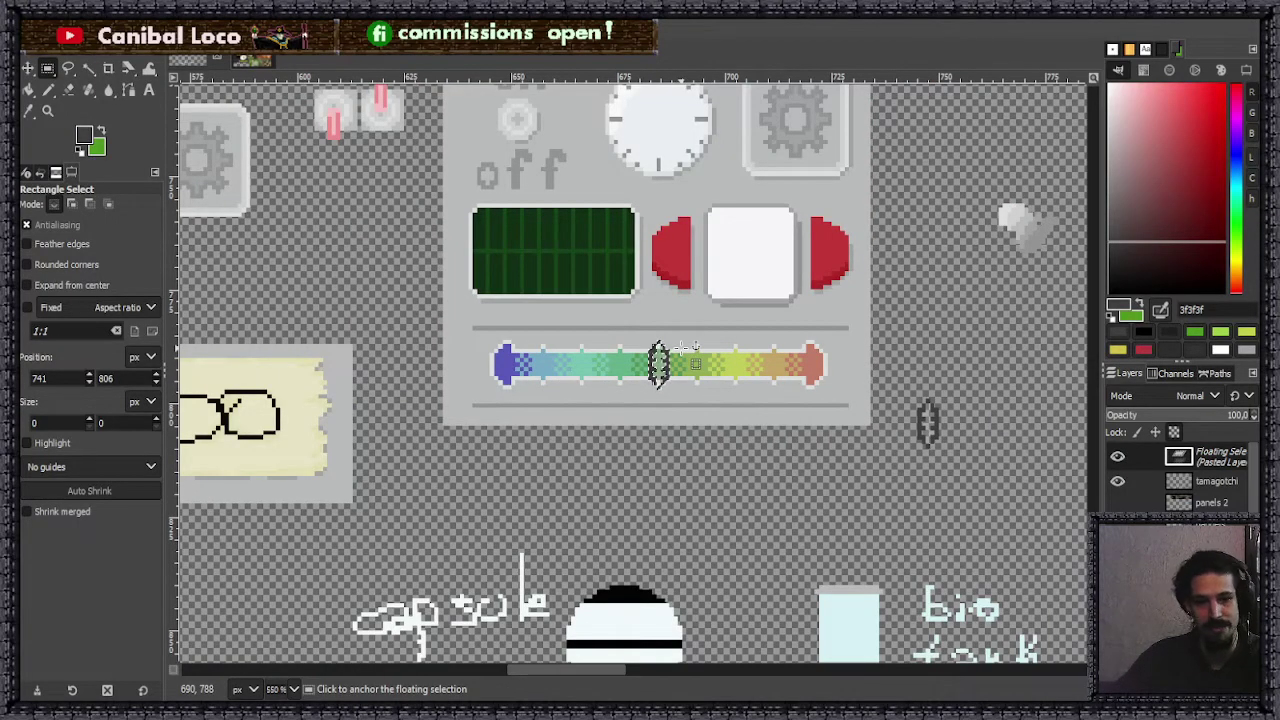
{"action": "left_click", "coordinate": [697, 457]}
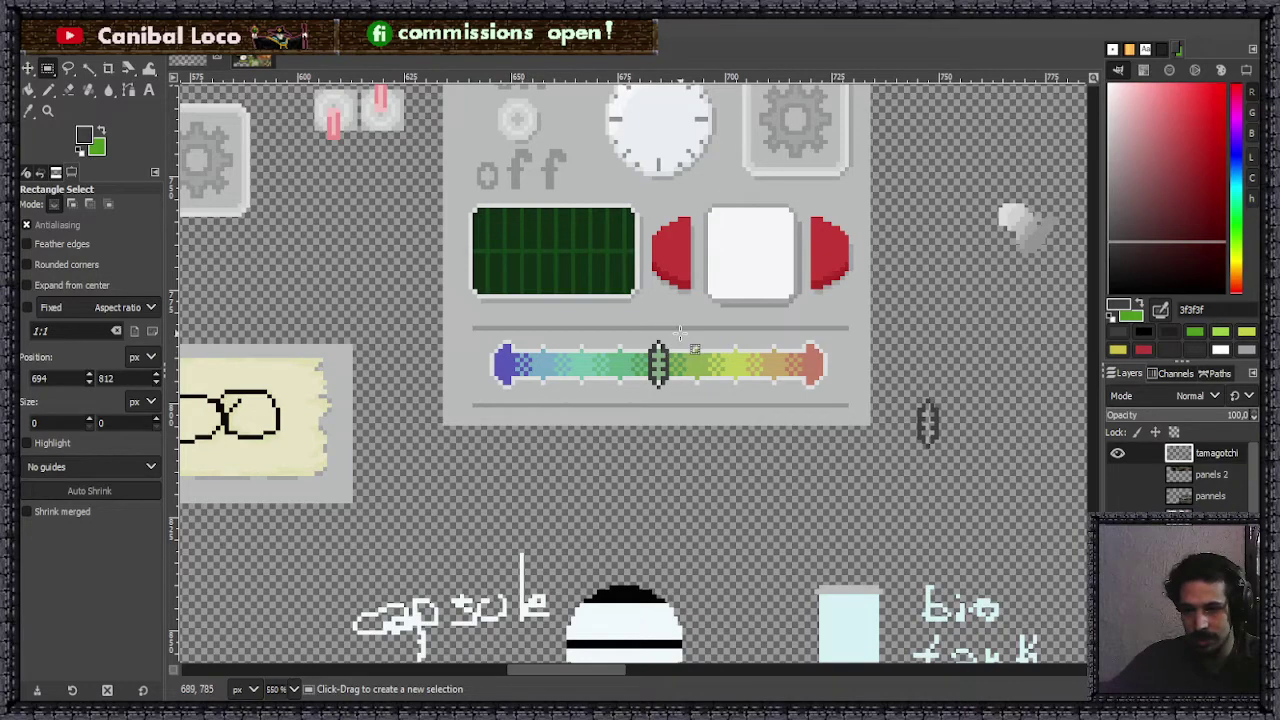
- Undo the anchoring, move and paste of the dark grey handle on the gradient slider
{"action": "scroll", "coordinate": [688, 333], "scroll_direction": "up", "scroll_amount": 4}
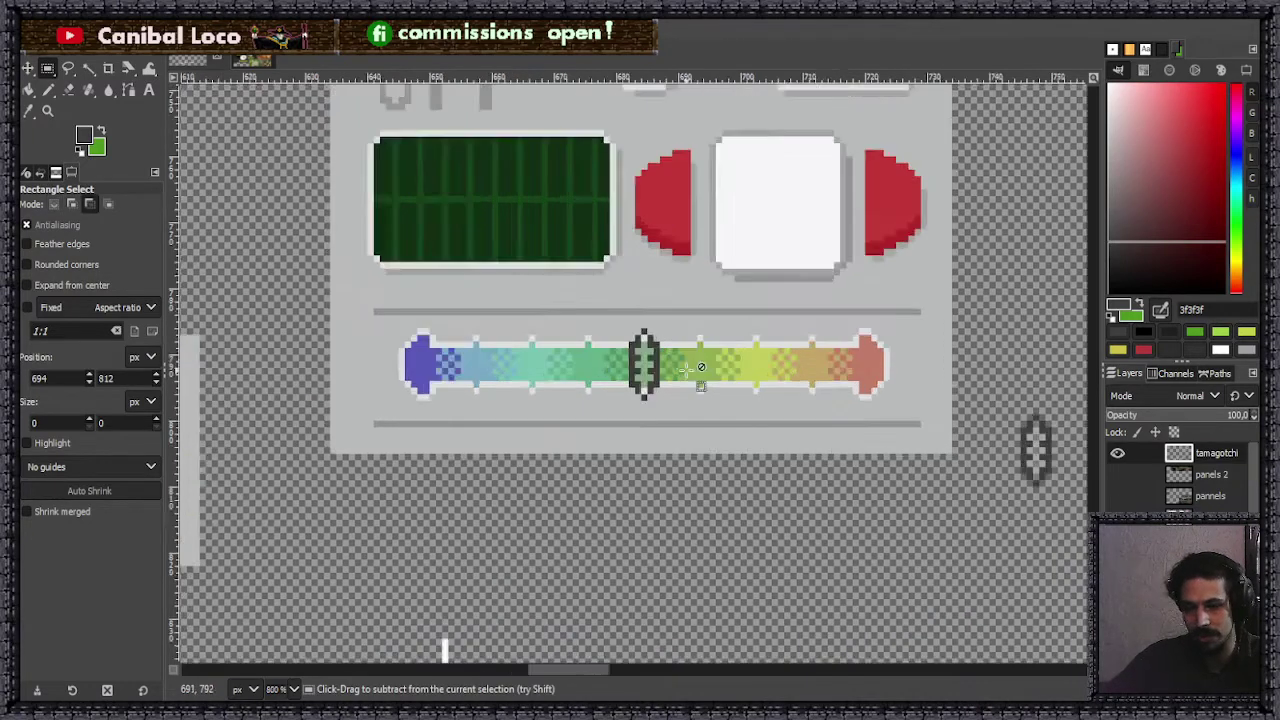
{"action": "key", "text": "ctrl+v"}
{"action": "key", "text": "ctrl+z"}
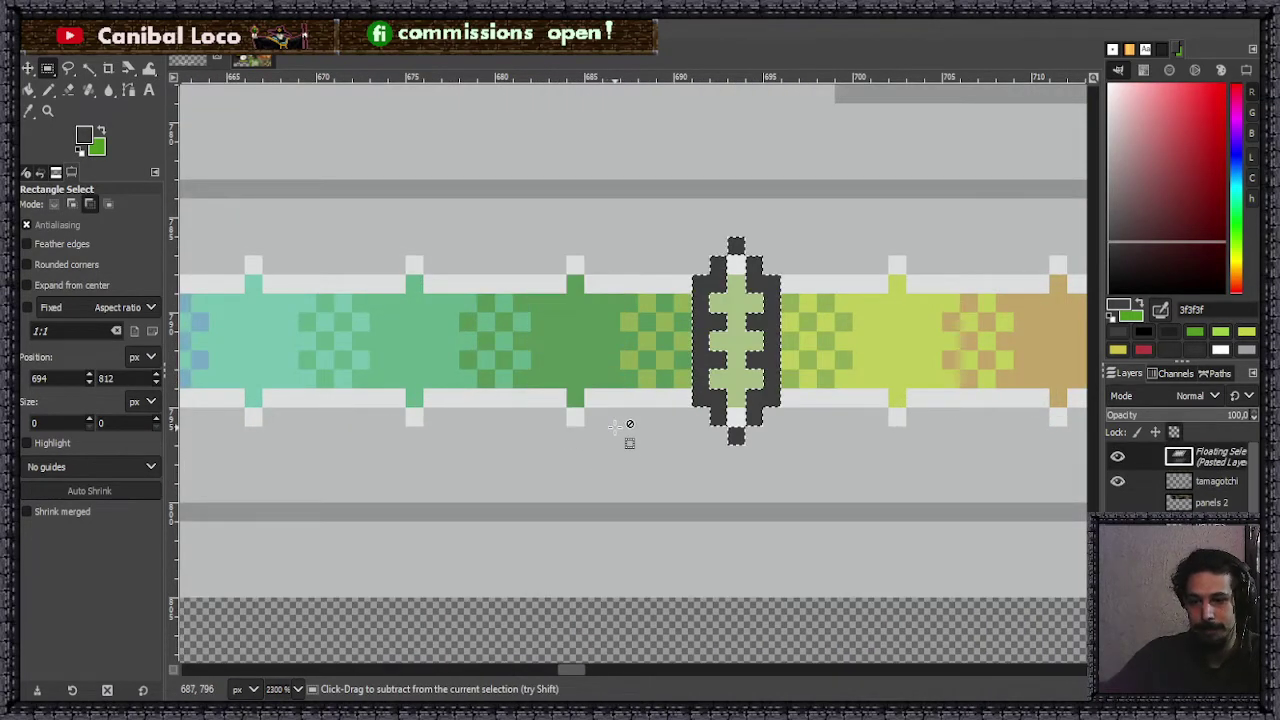
{"action": "key", "text": "ctrl+z"}
- Bucket-fill the sides and both tips of the spare handle beside the panel with lighter grey 5c5c5c
{"action": "scroll", "coordinate": [625, 428], "scroll_direction": "down", "scroll_amount": 6}
{"action": "scroll", "coordinate": [704, 410], "scroll_direction": "up", "scroll_amount": 8}
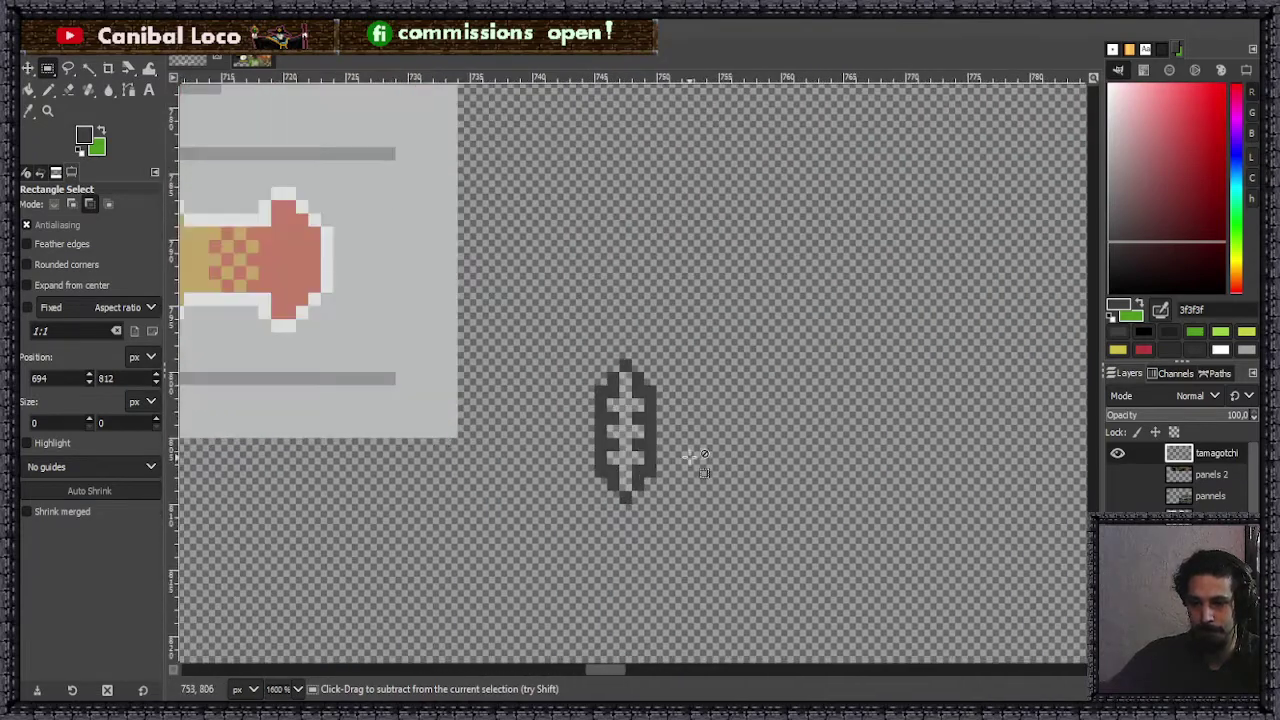
{"action": "key", "text": "shift+b"}
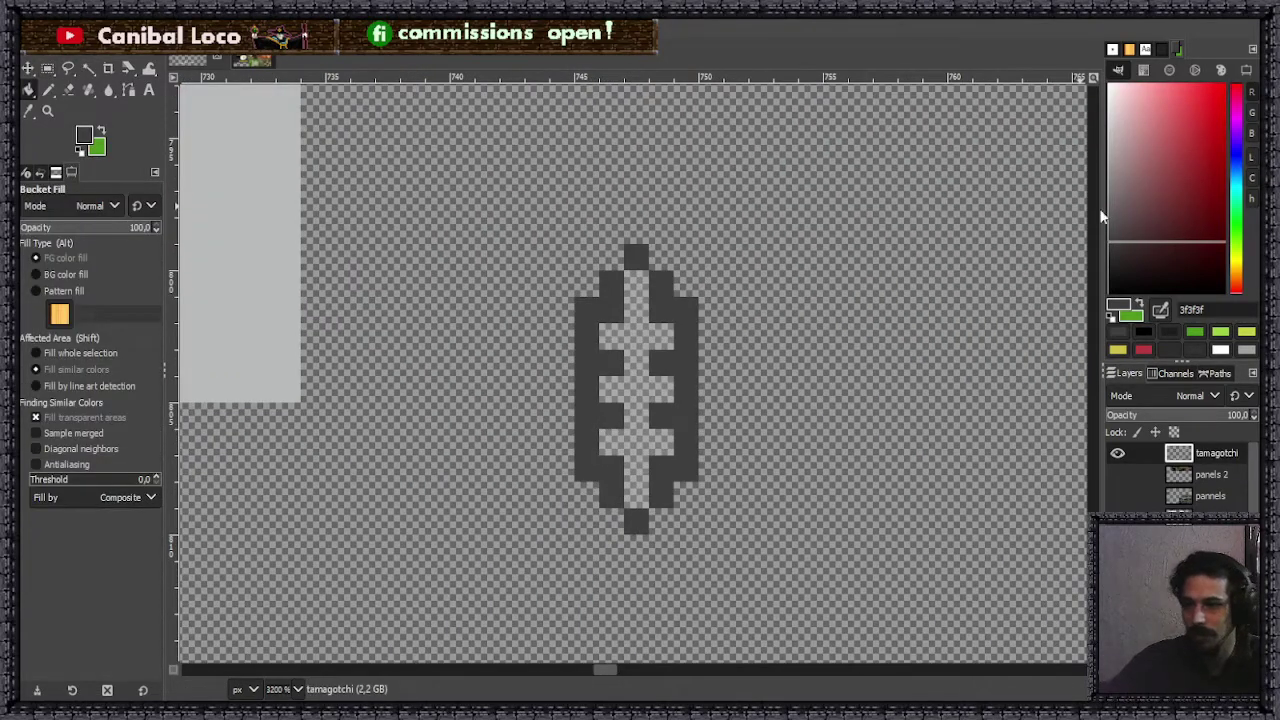
{"action": "left_click_drag", "start_coordinate": [1120, 230], "coordinate": [1092, 218]}
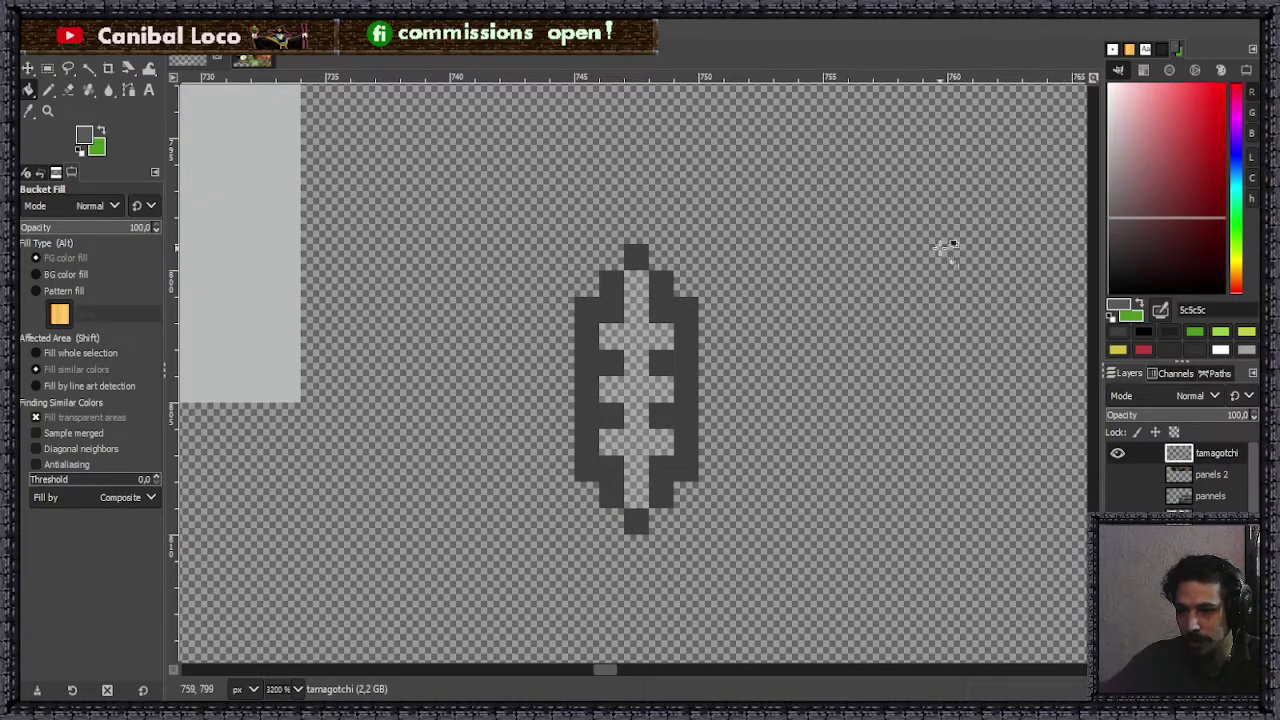
{"action": "left_click", "coordinate": [610, 366]}
{"action": "left_click", "coordinate": [686, 366]}
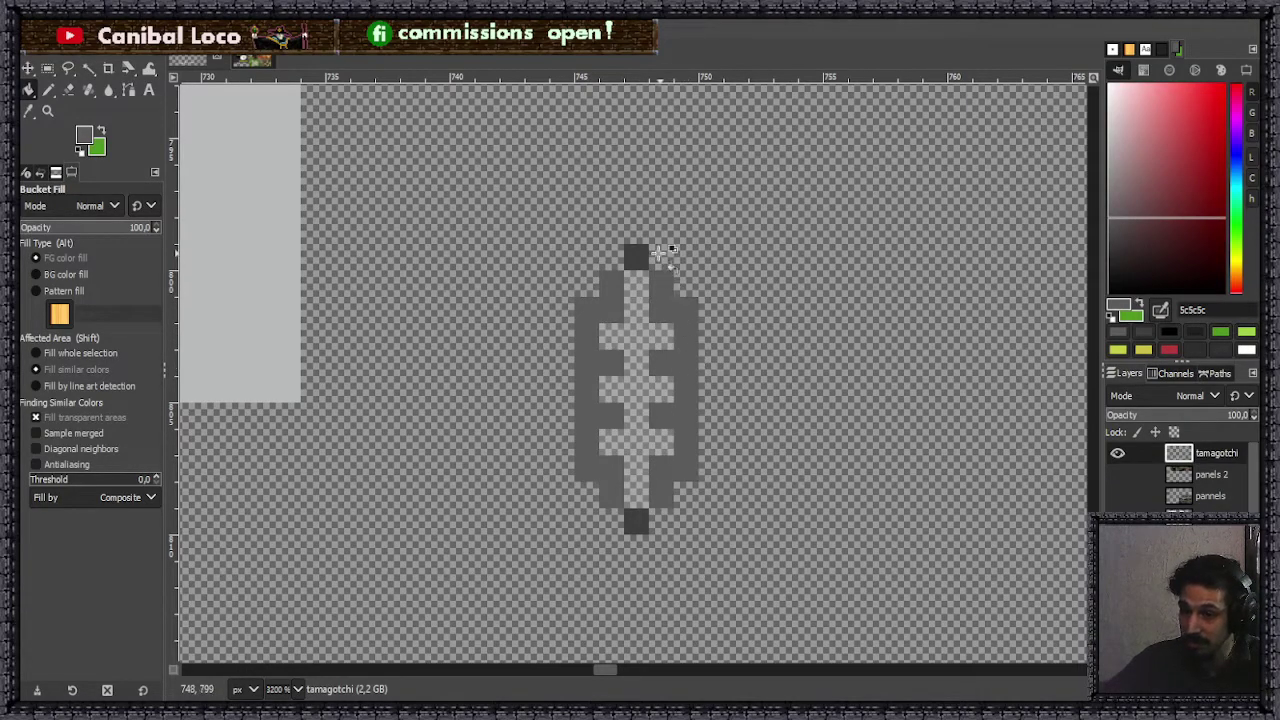
{"action": "left_click", "coordinate": [637, 262]}
{"action": "left_click", "coordinate": [636, 520]}
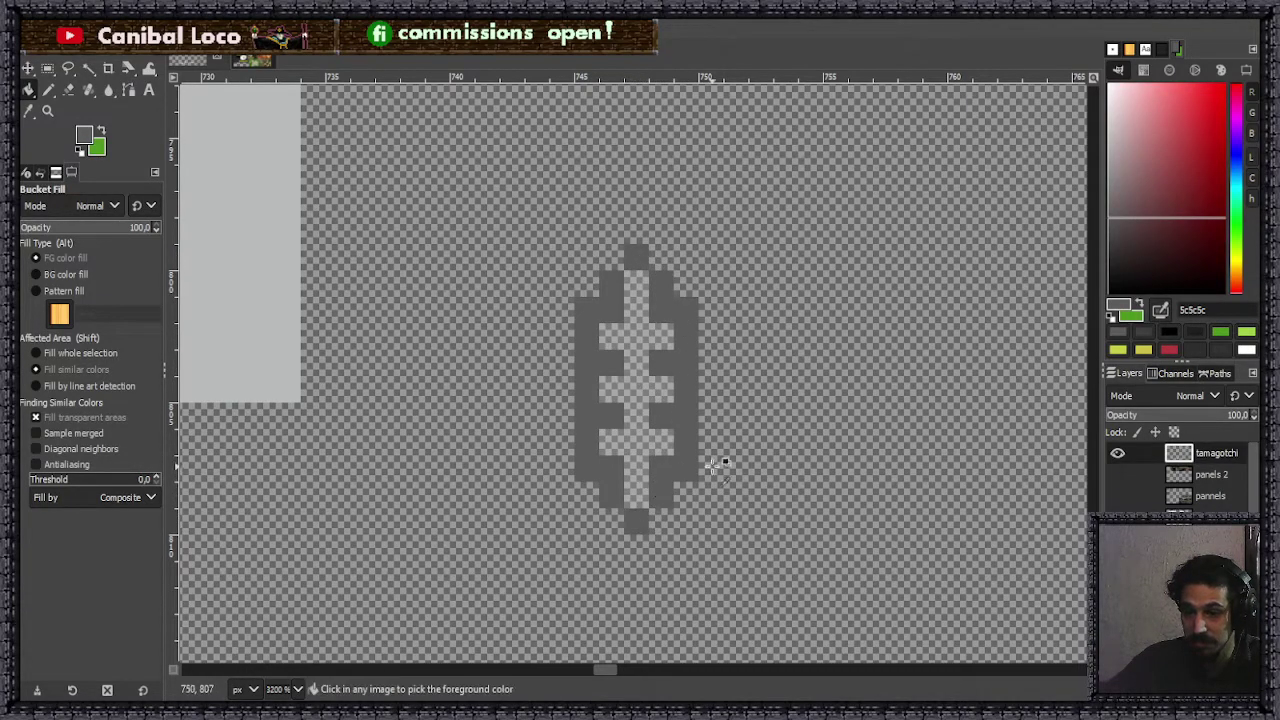
- Pick the light grey 9e9f9f from the original oval handle with the notched centre as the foreground colour
{"action": "scroll", "coordinate": [636, 520], "scroll_direction": "down", "scroll_amount": 10}
{"action": "scroll", "coordinate": [925, 336], "scroll_direction": "up", "scroll_amount": 10}
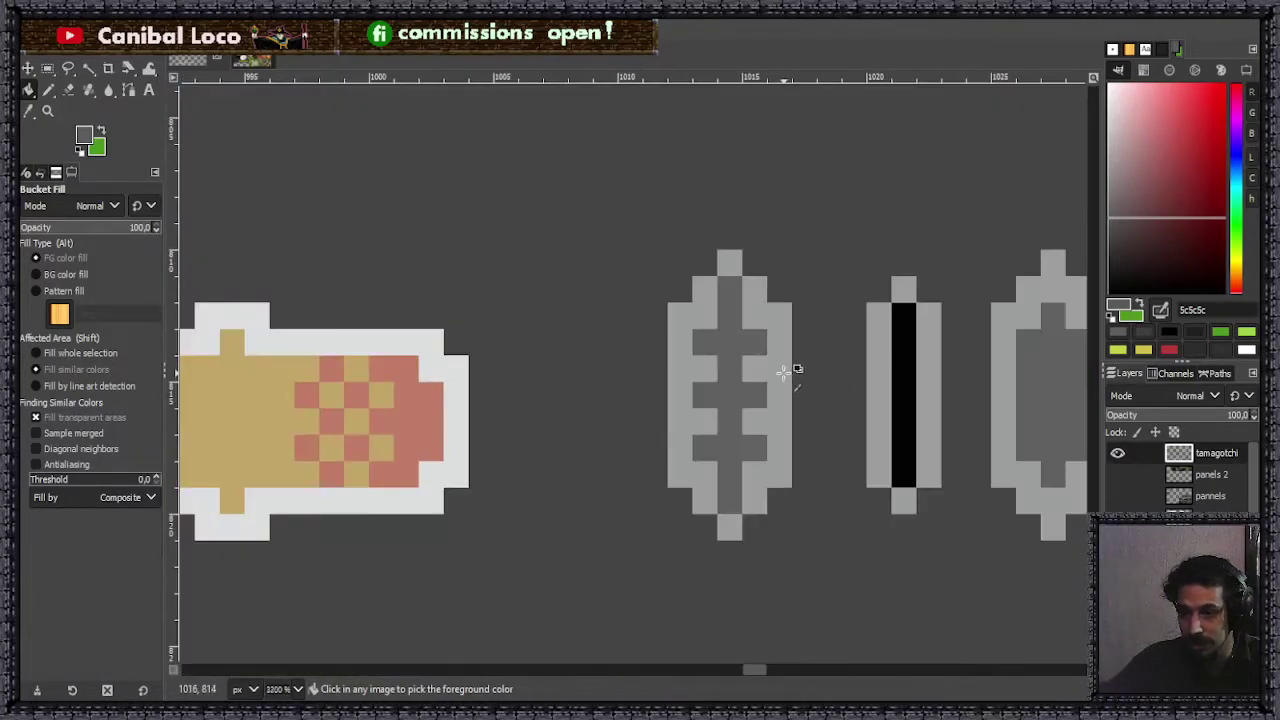
{"action": "left_click", "coordinate": [780, 372], "text": "ctrl"}
{"action": "scroll", "coordinate": [797, 376], "scroll_direction": "down", "scroll_amount": 6}
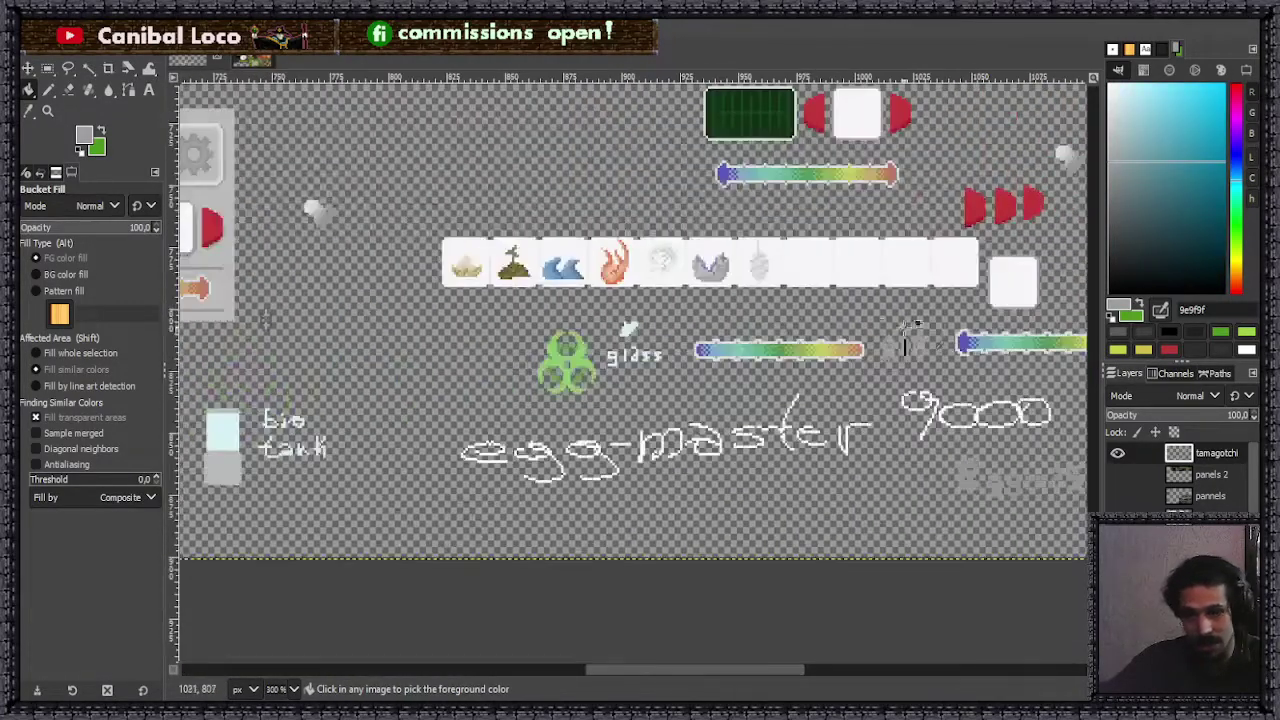
{"action": "scroll", "coordinate": [520, 345], "scroll_direction": "down", "scroll_amount": 3}
{"action": "scroll", "coordinate": [440, 333], "scroll_direction": "up", "scroll_amount": 9}
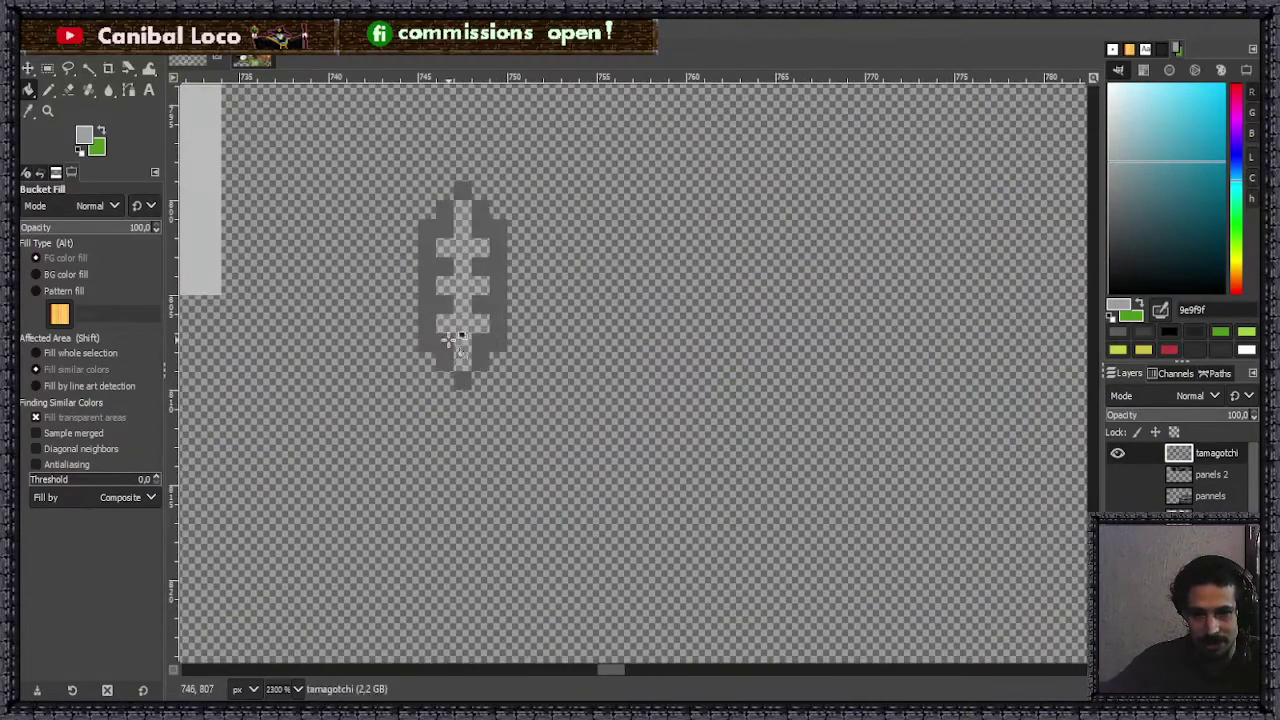
- Copy the area around the recoloured spare handle beside the panel and clear the selection
{"action": "key", "text": "r"}
{"action": "left_click_drag", "start_coordinate": [418, 182], "coordinate": [547, 403]}
{"action": "key", "text": "ctrl+c"}
{"action": "left_click", "coordinate": [354, 380]}
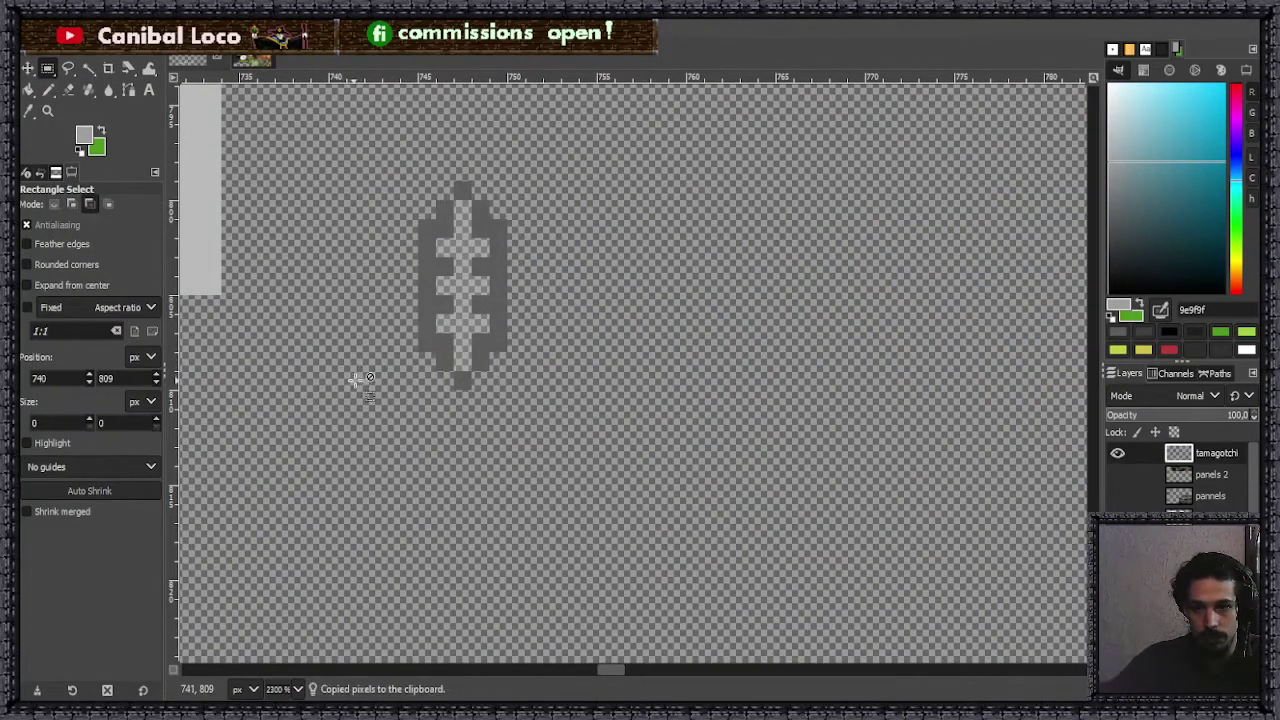
- Paste the recoloured handle onto the gradient slider, centre it over the middle green tick, and anchor it
{"action": "scroll", "coordinate": [522, 300], "scroll_direction": "down", "scroll_amount": 5}
{"action": "scroll", "coordinate": [522, 298], "scroll_direction": "up", "scroll_amount": 4}
{"action": "key", "text": "ctrl+v"}
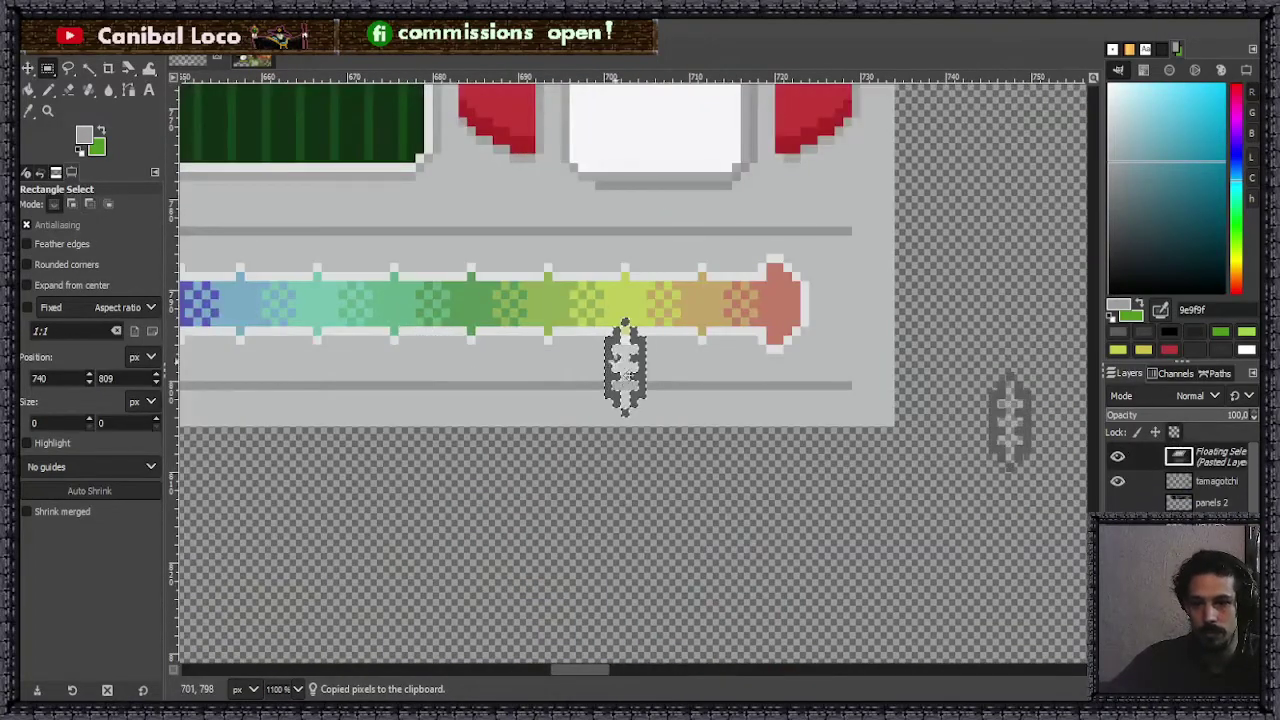
{"action": "left_click_drag", "start_coordinate": [624, 350], "coordinate": [470, 268]}
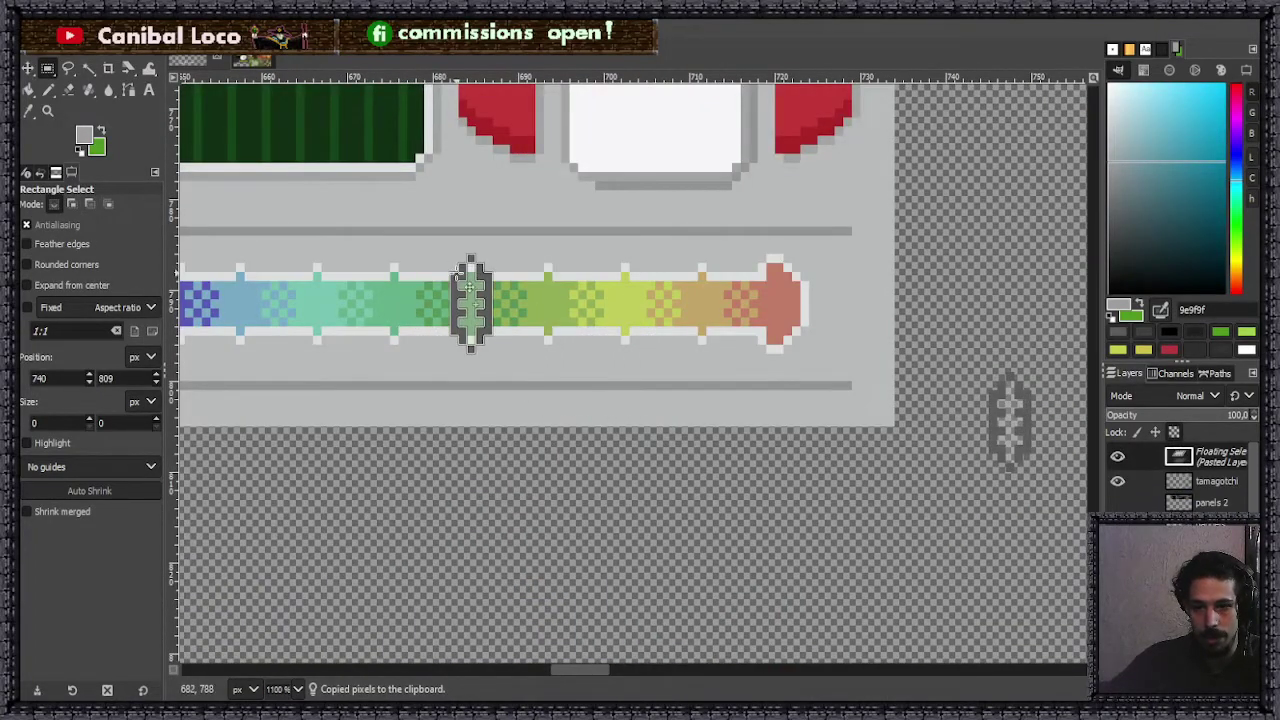
{"action": "left_click", "coordinate": [540, 345]}
{"action": "scroll", "coordinate": [540, 345], "scroll_direction": "down", "scroll_amount": 6}
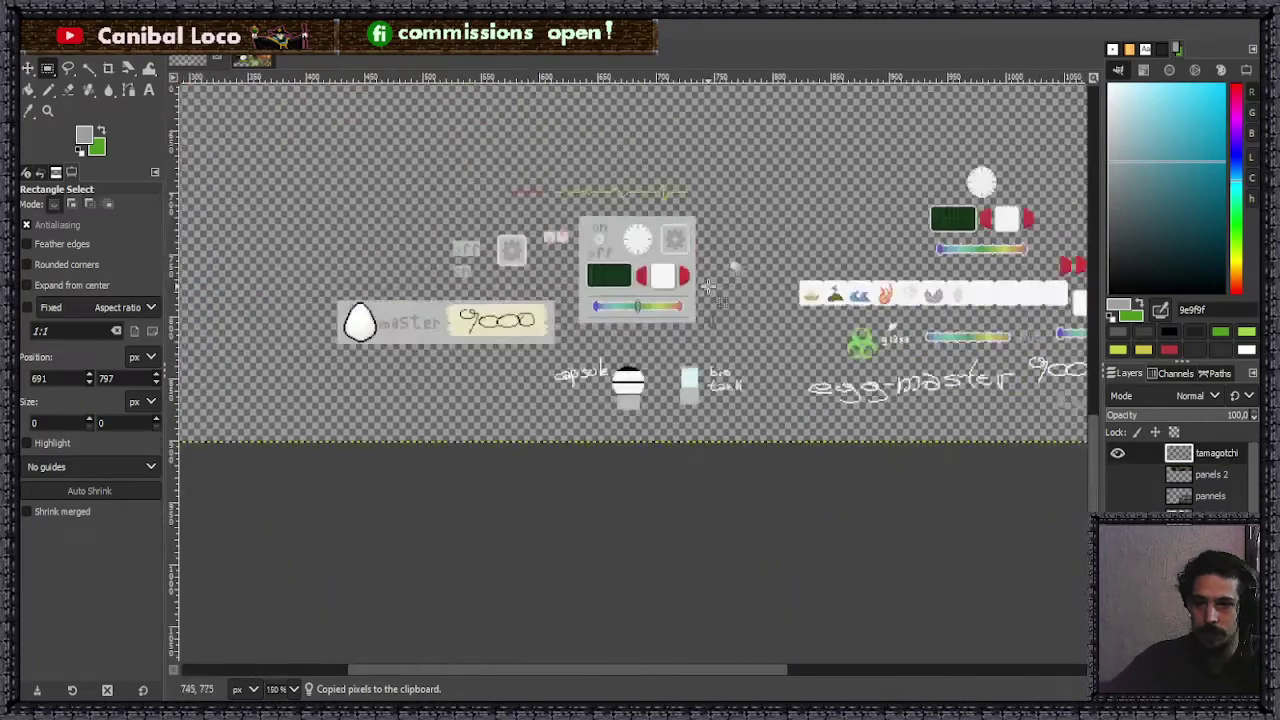
{"action": "scroll", "coordinate": [688, 302], "scroll_direction": "up", "scroll_amount": 4}
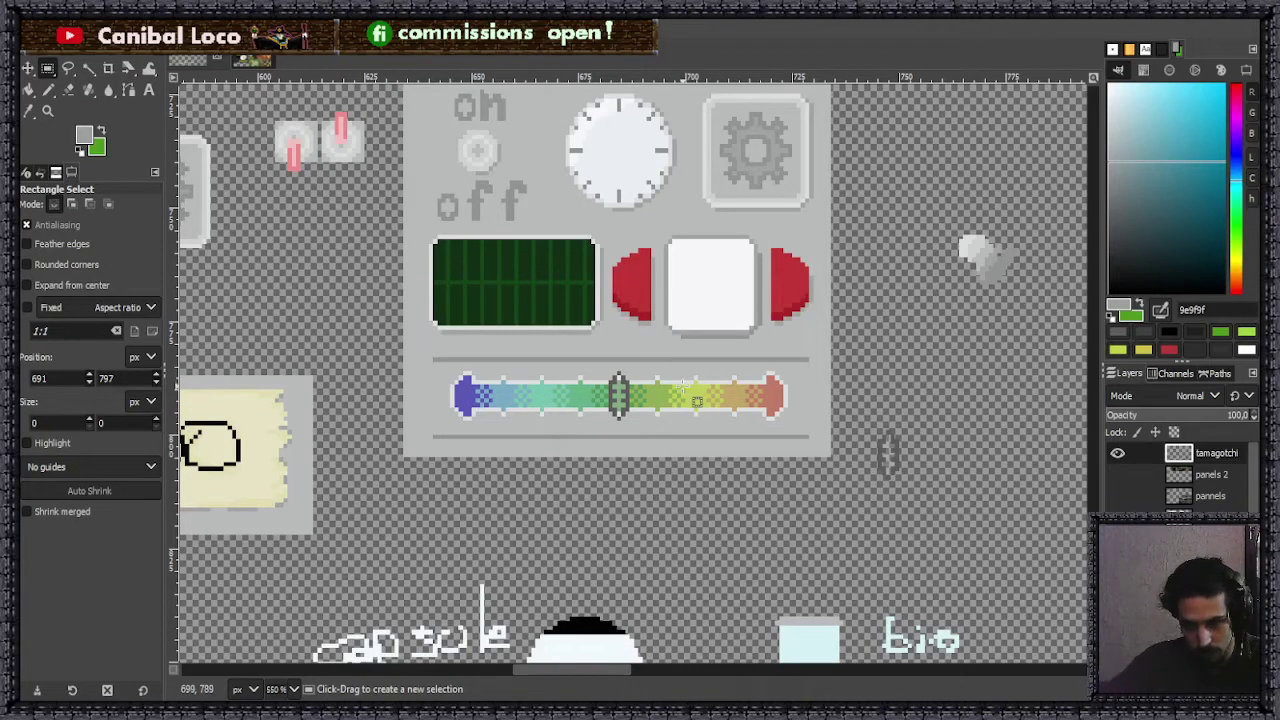
- Undo the placement of the recoloured handle on the gradient slider
{"action": "key", "text": "ctrl"}
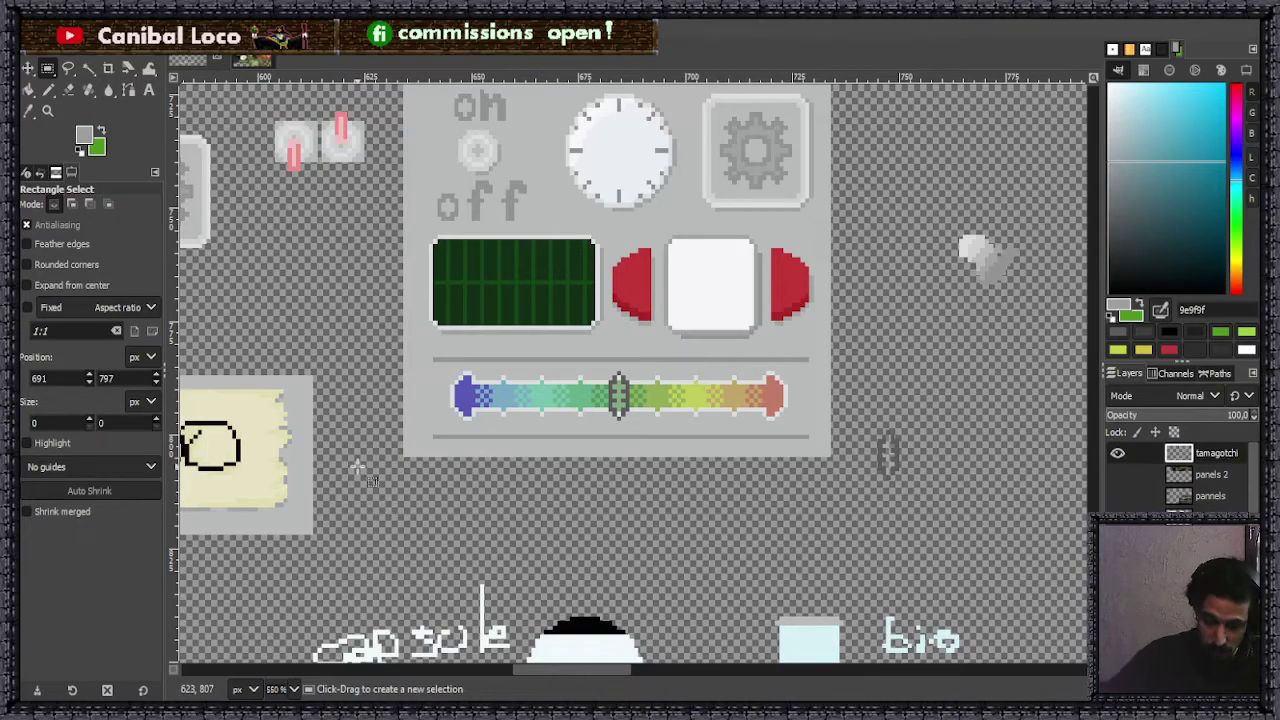
{"action": "left_click_drag", "start_coordinate": [537, 443], "coordinate": [614, 475]}
{"action": "left_click", "coordinate": [615, 497]}
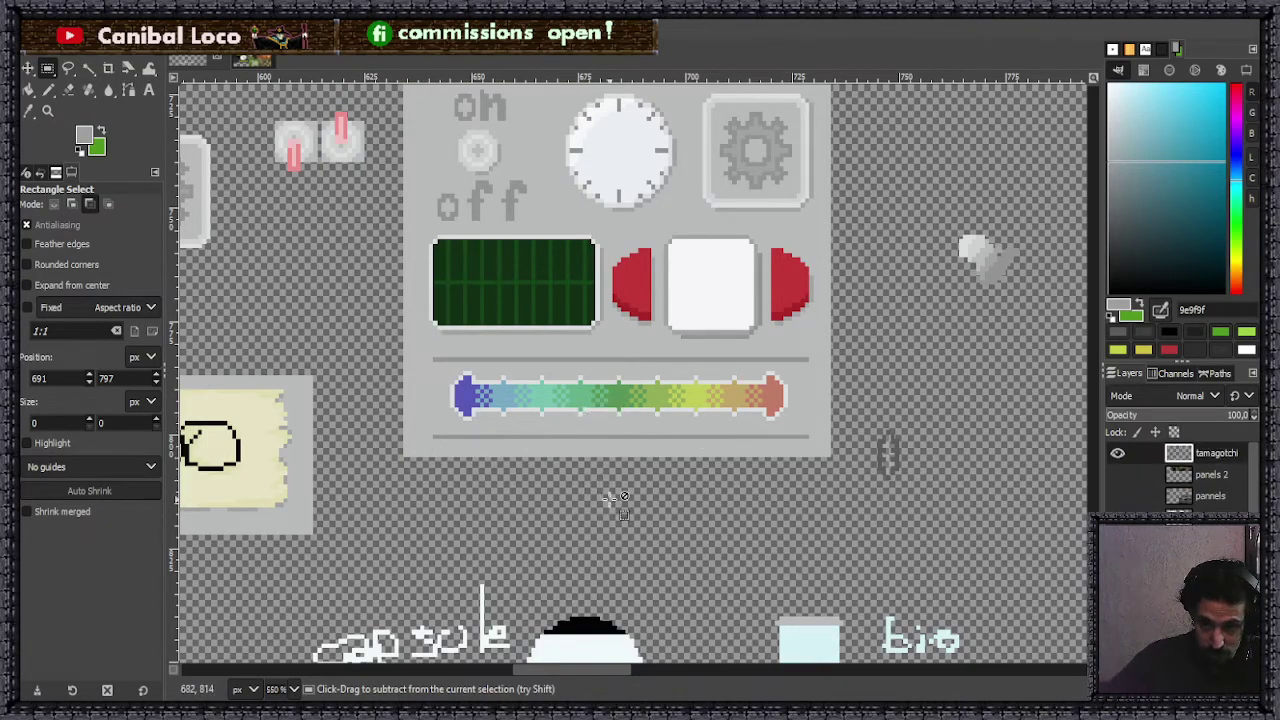
- Copy the 12 × 14 px area holding the original black-centred bar handle and the hollow oval handle
{"action": "scroll", "coordinate": [620, 497], "scroll_direction": "down", "scroll_amount": 6}
{"action": "scroll", "coordinate": [767, 487], "scroll_direction": "up", "scroll_amount": 6}
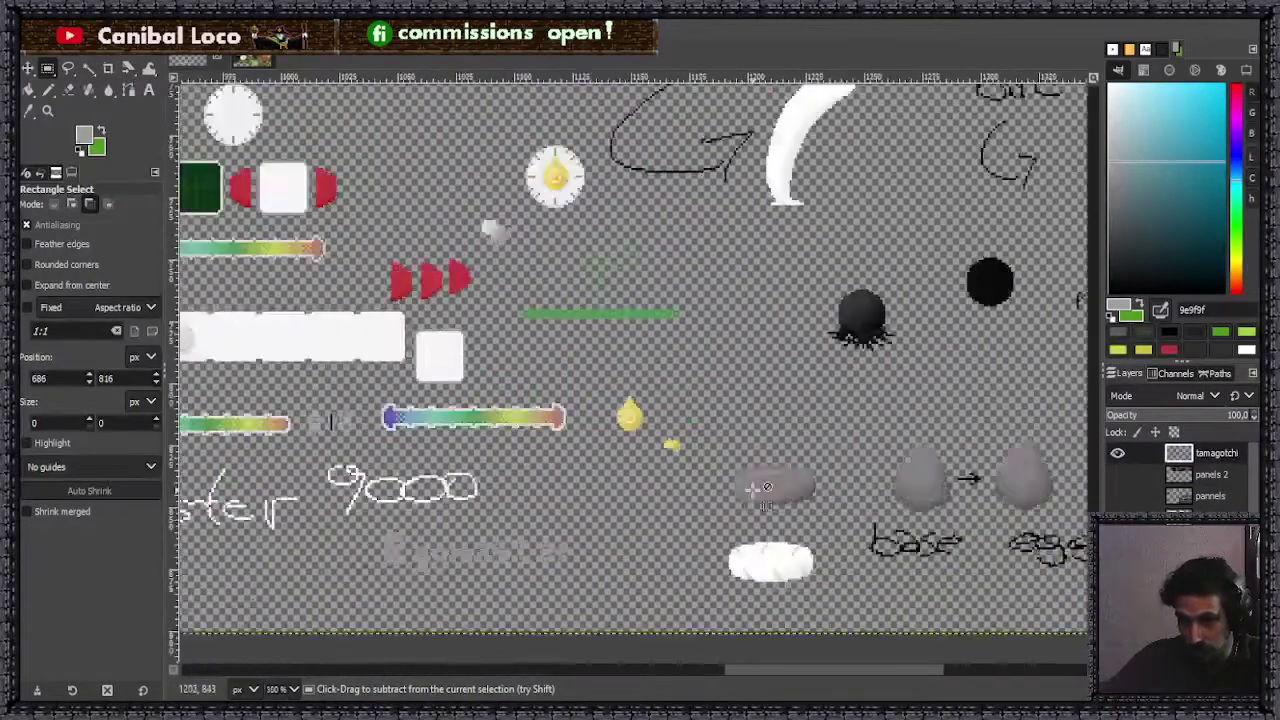
{"action": "scroll", "coordinate": [767, 487], "scroll_direction": "down", "scroll_amount": 4}
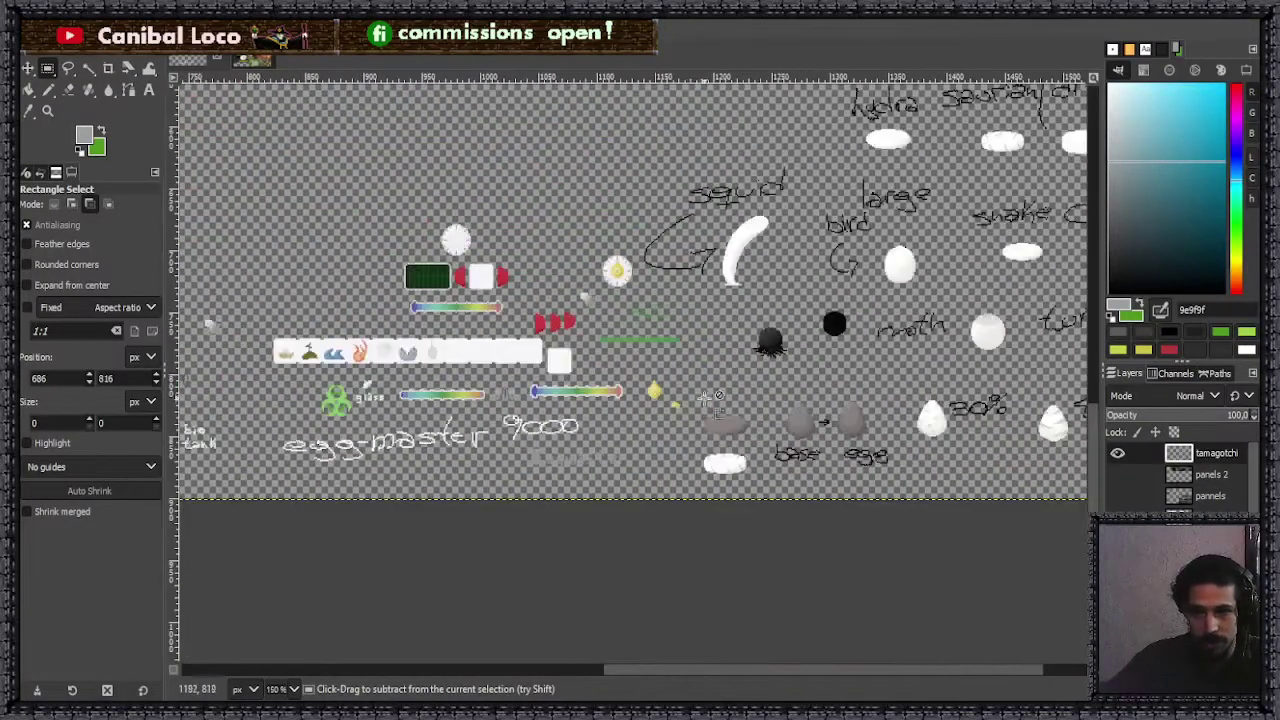
{"action": "scroll", "coordinate": [495, 380], "scroll_direction": "up", "scroll_amount": 7}
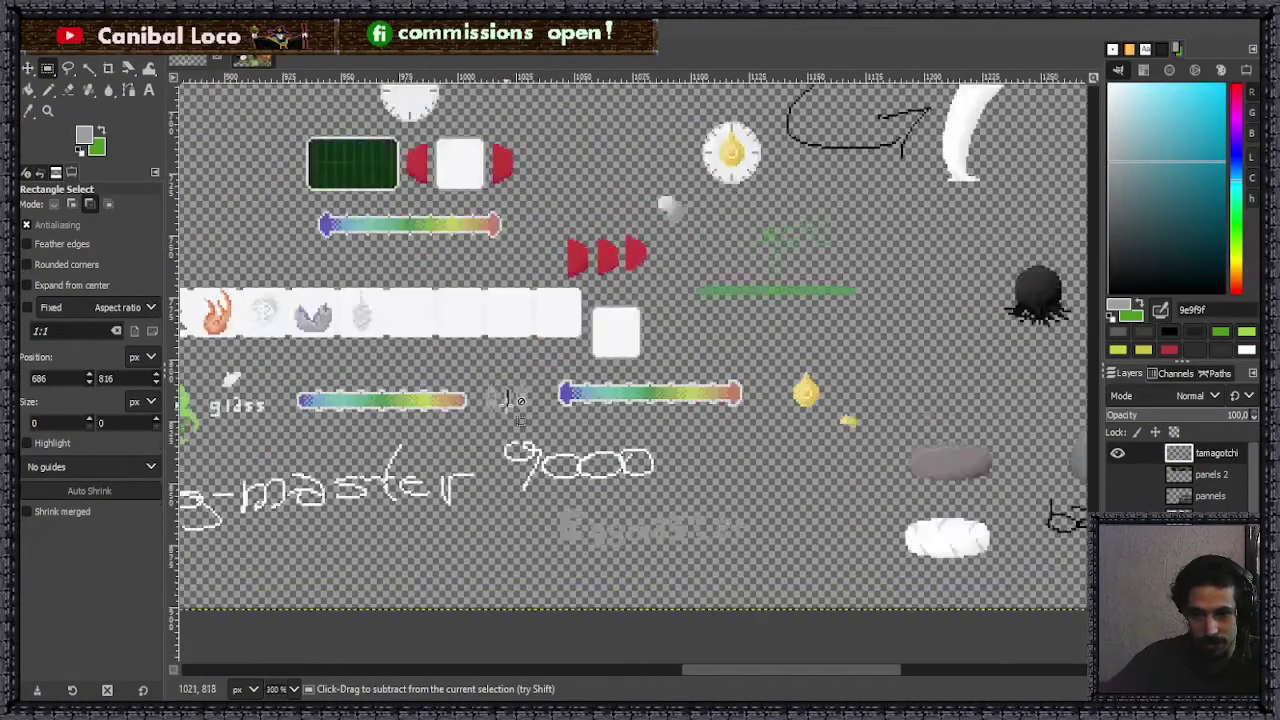
{"action": "left_click_drag", "start_coordinate": [495, 217], "coordinate": [643, 401]}
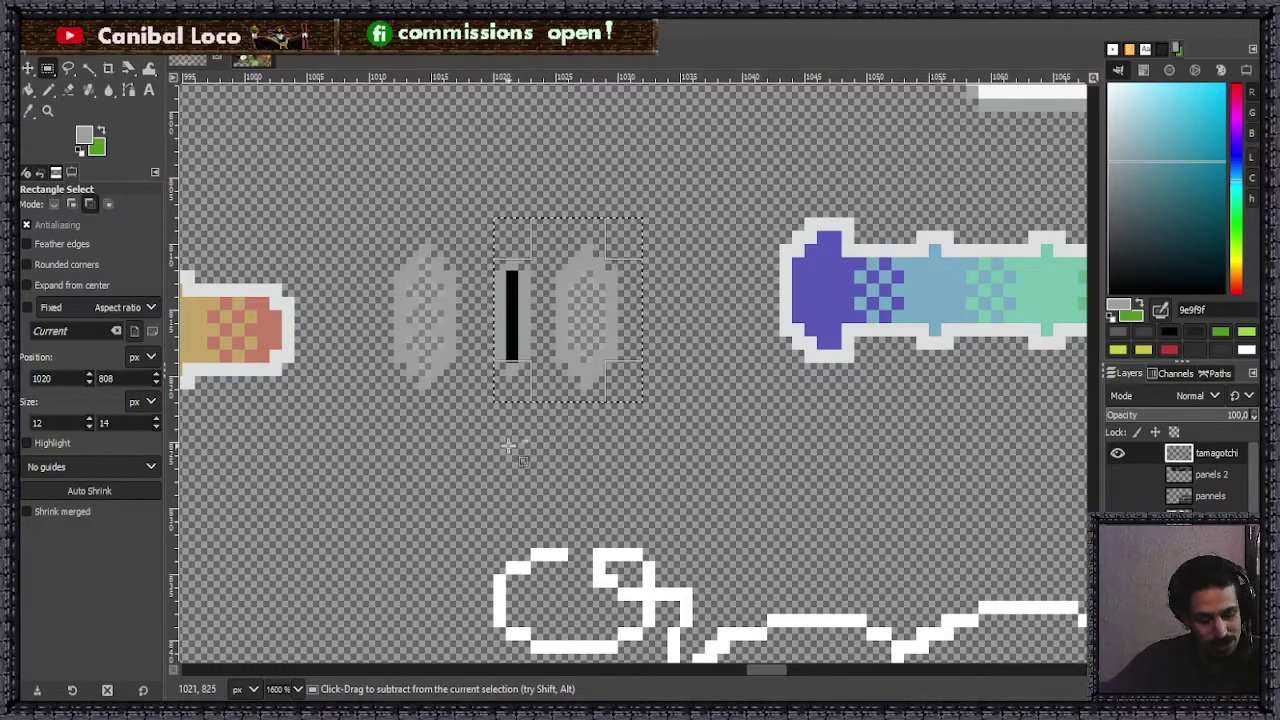
{"action": "left_click", "coordinate": [523, 477], "text": "ctrl"}
{"action": "key", "text": "ctrl+c"}
- Paste the two copied handles next to the grey spare handle beside the panel, align them in a row, and anchor them
{"action": "scroll", "coordinate": [523, 477], "scroll_direction": "down", "scroll_amount": 6}
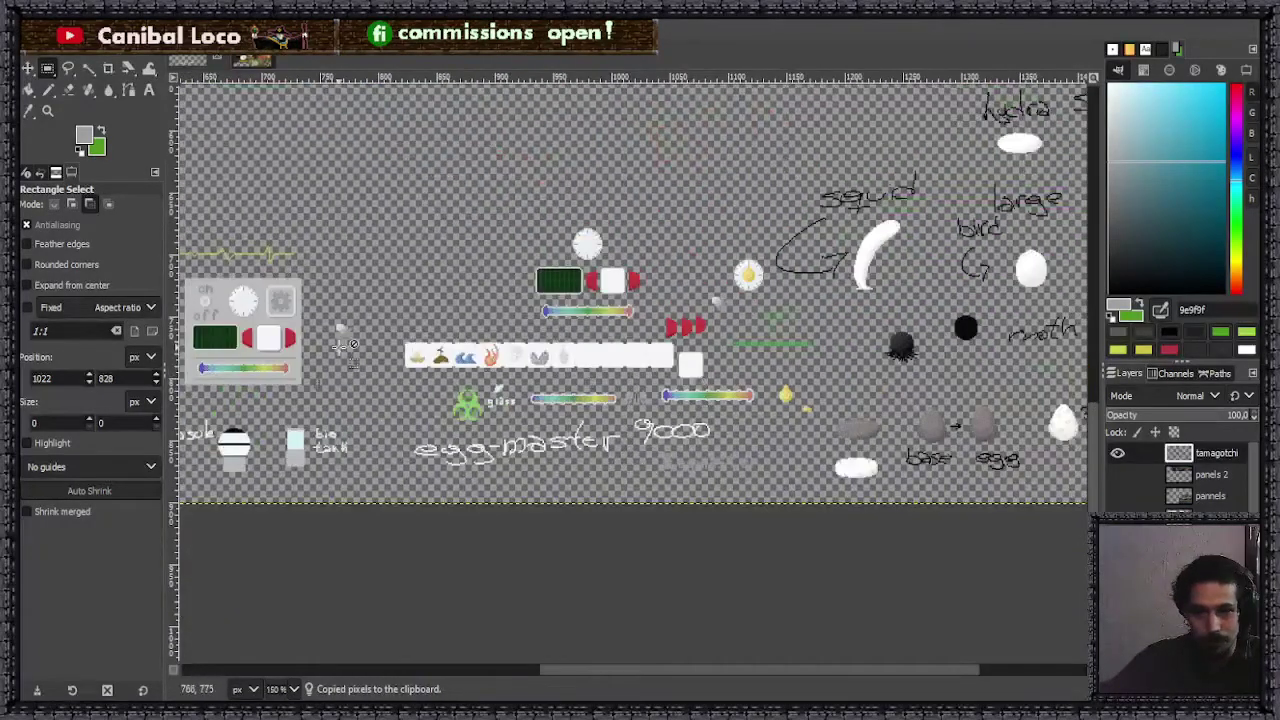
{"action": "scroll", "coordinate": [345, 345], "scroll_direction": "up", "scroll_amount": 7}
{"action": "key", "text": "ctrl+v"}
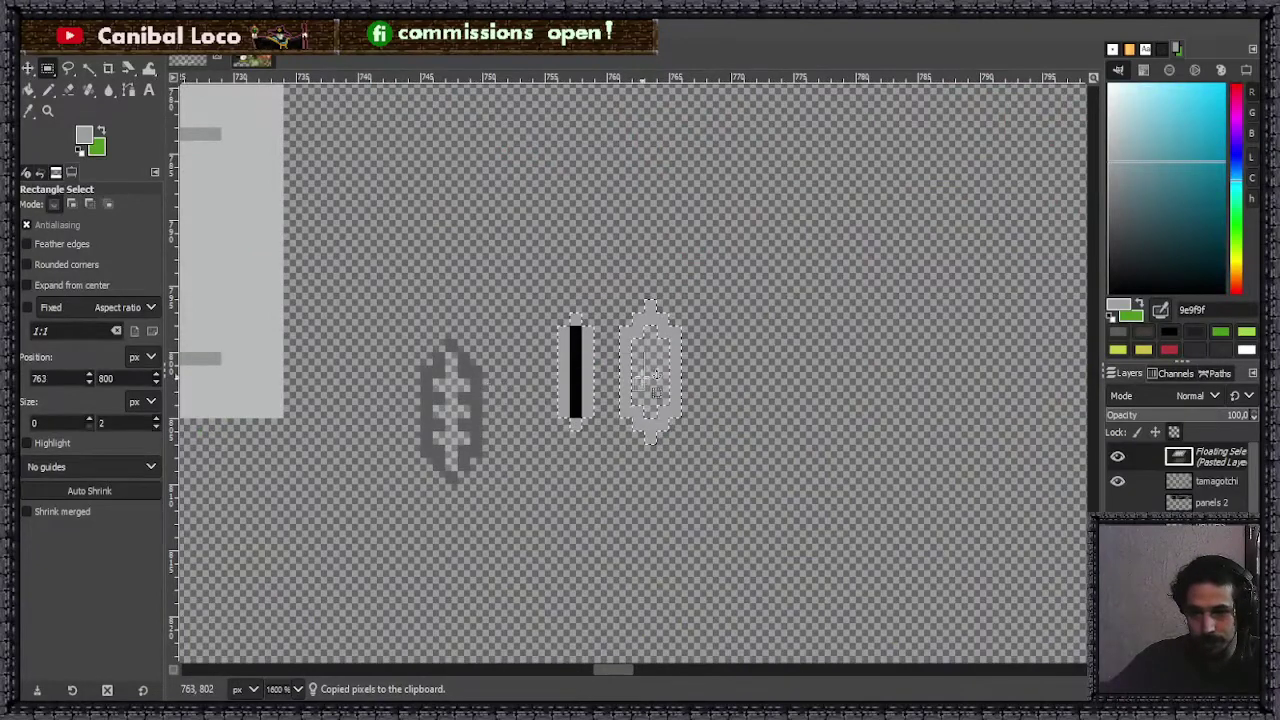
{"action": "left_click_drag", "start_coordinate": [655, 393], "coordinate": [603, 419]}
{"action": "left_click", "coordinate": [651, 497]}
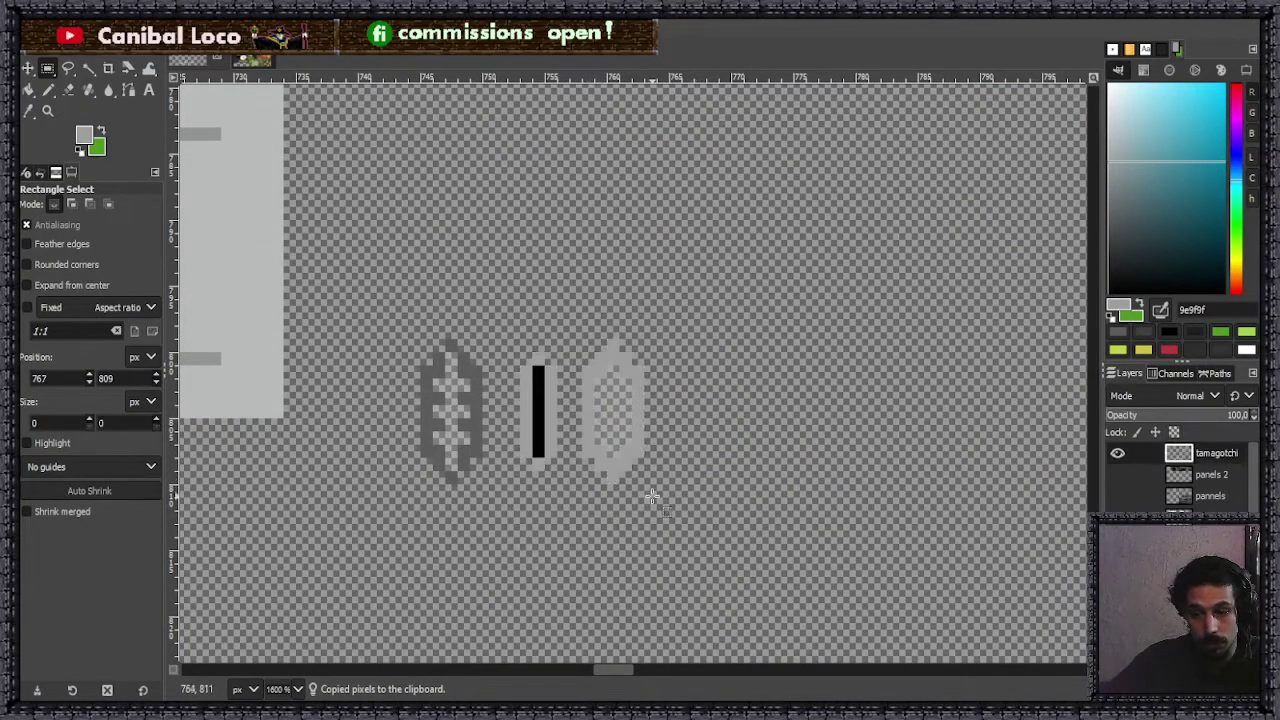
- Pick grey 5c5c5c from the first spare handle and bucket-fill the hollow oval's outline and the bar handle's grey edges with it
{"action": "key", "text": "n"}
{"action": "scroll", "coordinate": [478, 406], "scroll_direction": "up", "scroll_amount": 1}
{"action": "left_click", "coordinate": [470, 410], "text": "ctrl"}
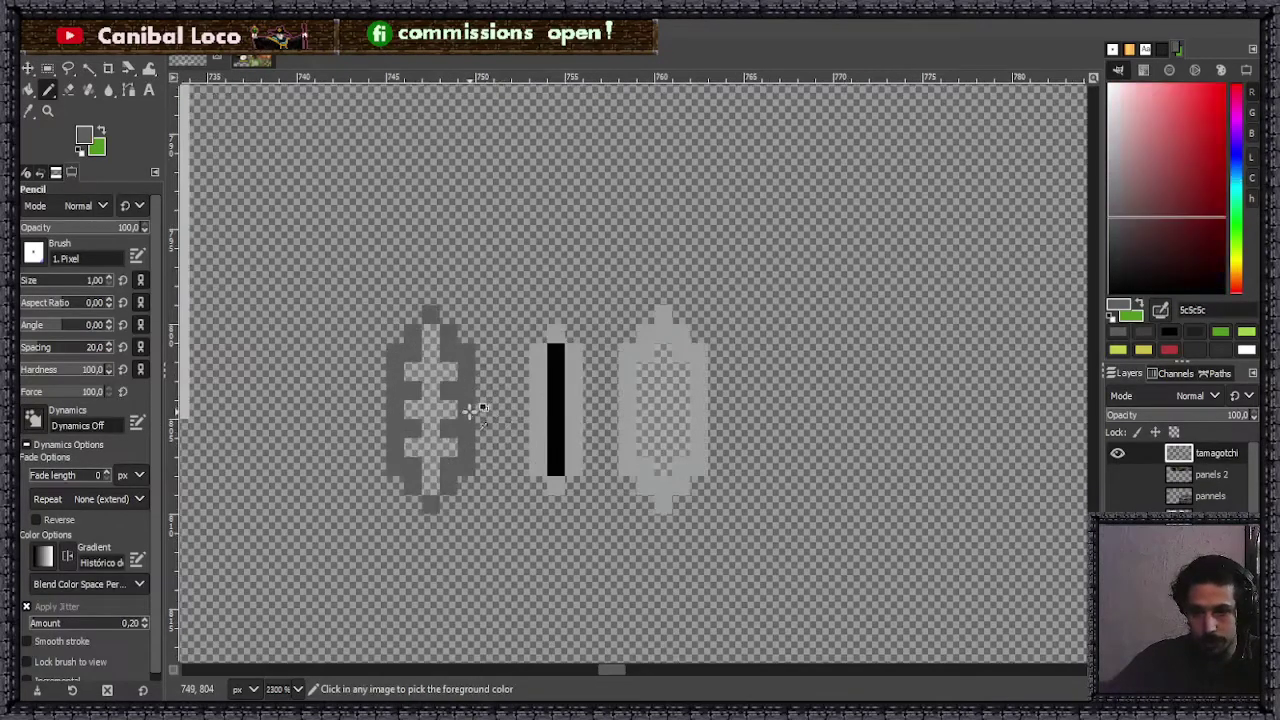
{"action": "key", "text": "shift+b"}
{"action": "left_click", "coordinate": [646, 474]}
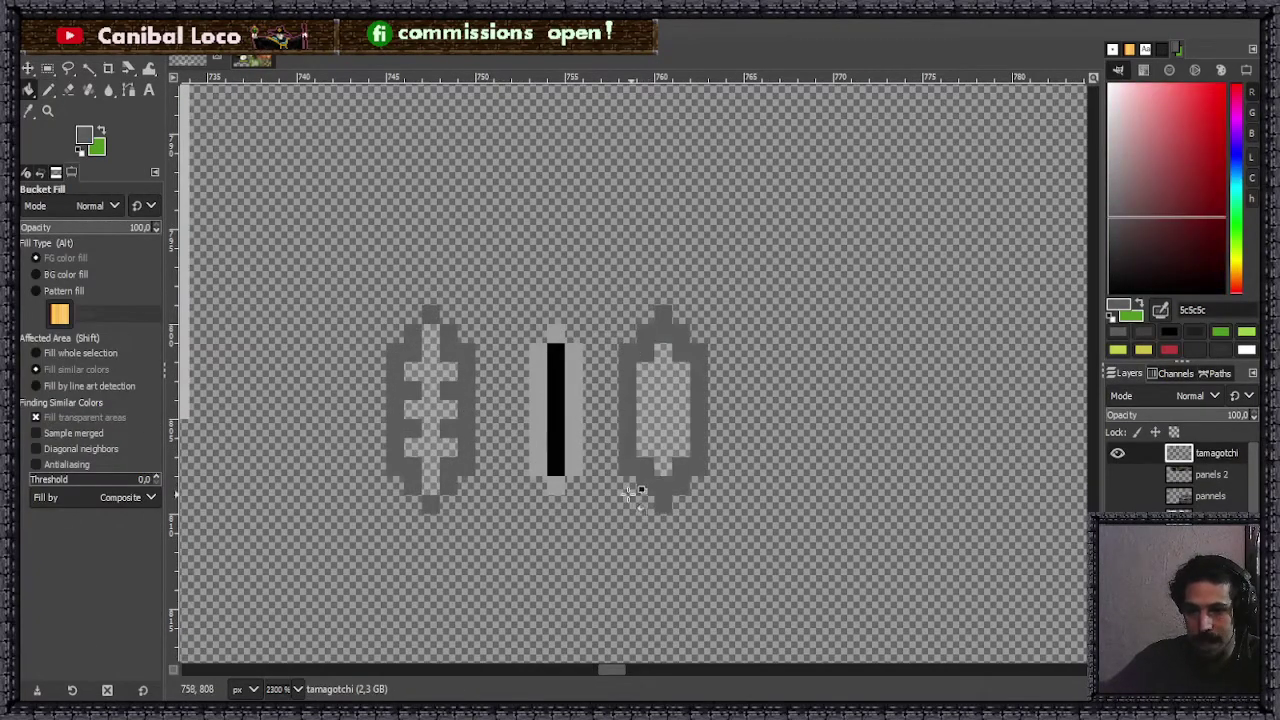
{"action": "left_click", "coordinate": [572, 440]}
{"action": "left_click", "coordinate": [536, 447]}
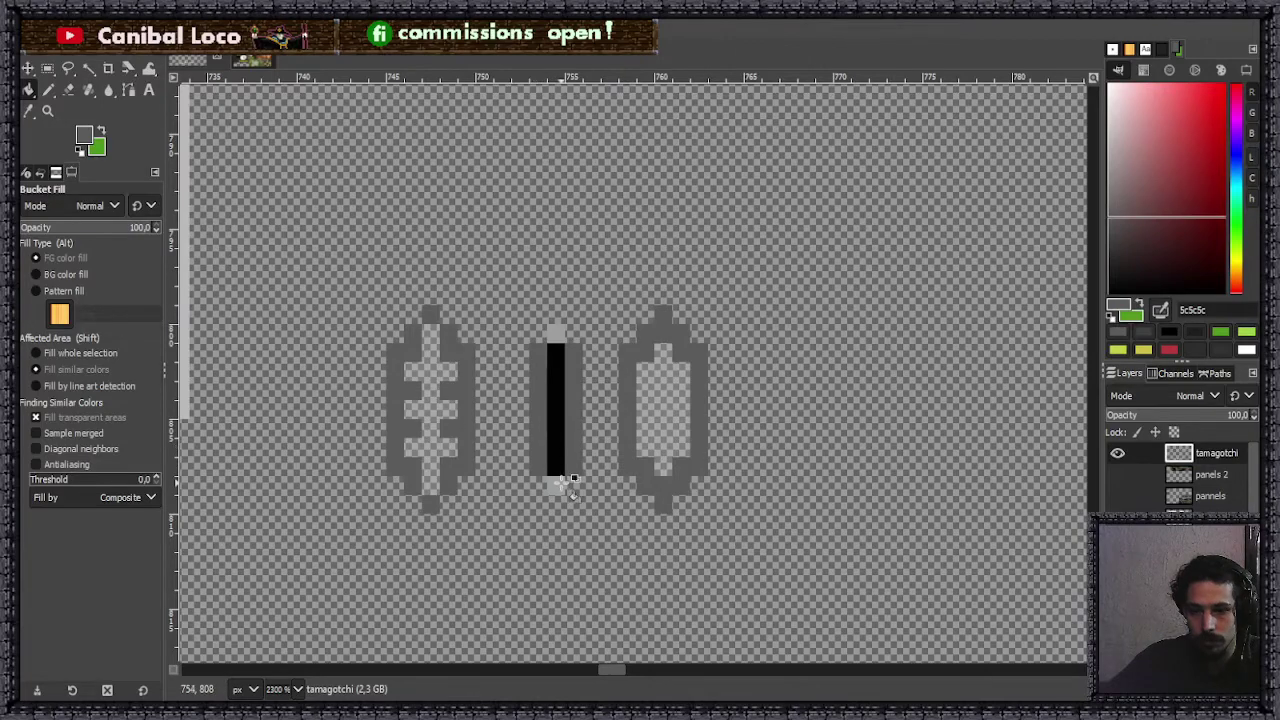
- Copy the 5 × 11 px hollow oval handle and clear the selection
{"action": "scroll", "coordinate": [563, 335], "scroll_direction": "down", "scroll_amount": 4}
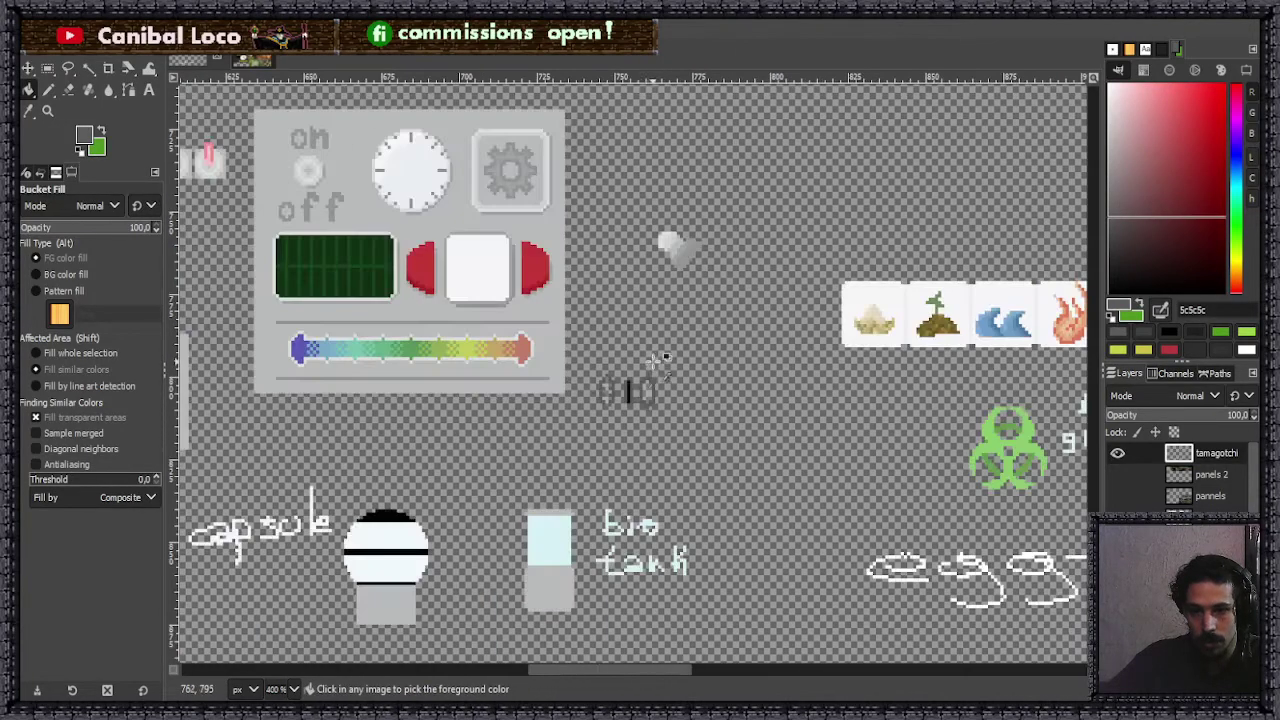
{"action": "scroll", "coordinate": [600, 360], "scroll_direction": "up", "scroll_amount": 5}
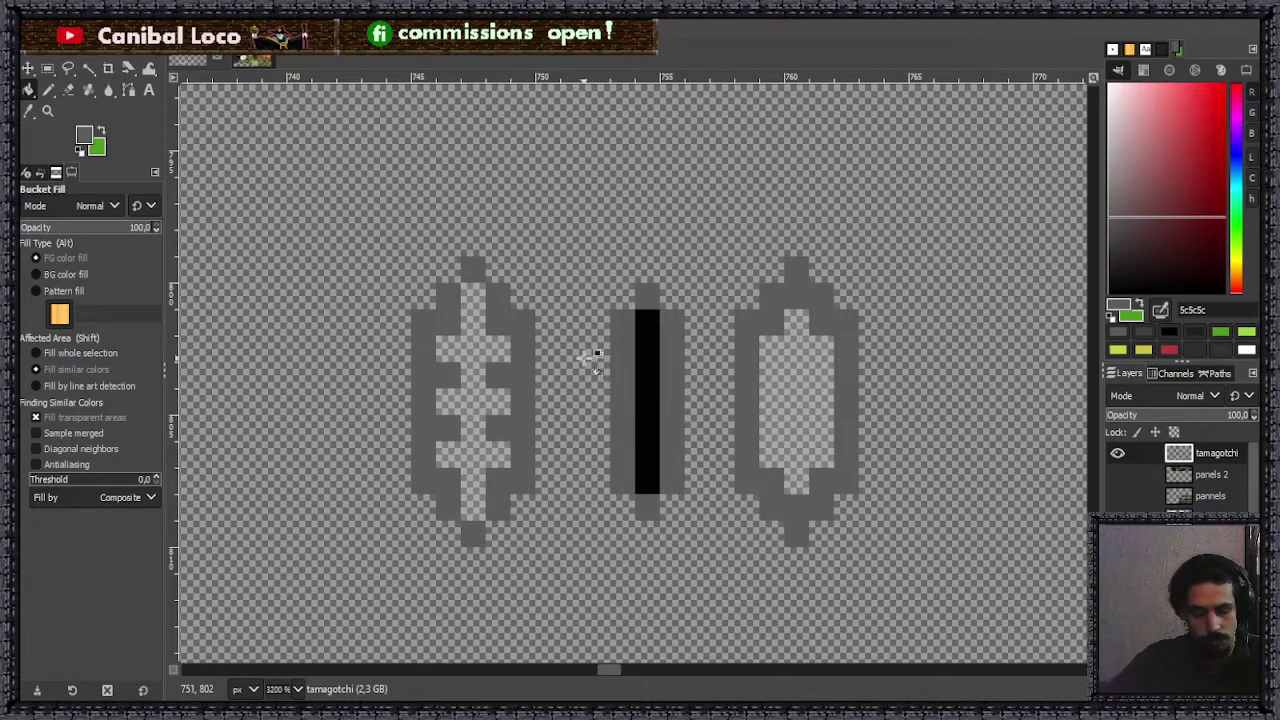
{"action": "key", "text": "r"}
{"action": "left_click_drag", "start_coordinate": [743, 252], "coordinate": [859, 547]}
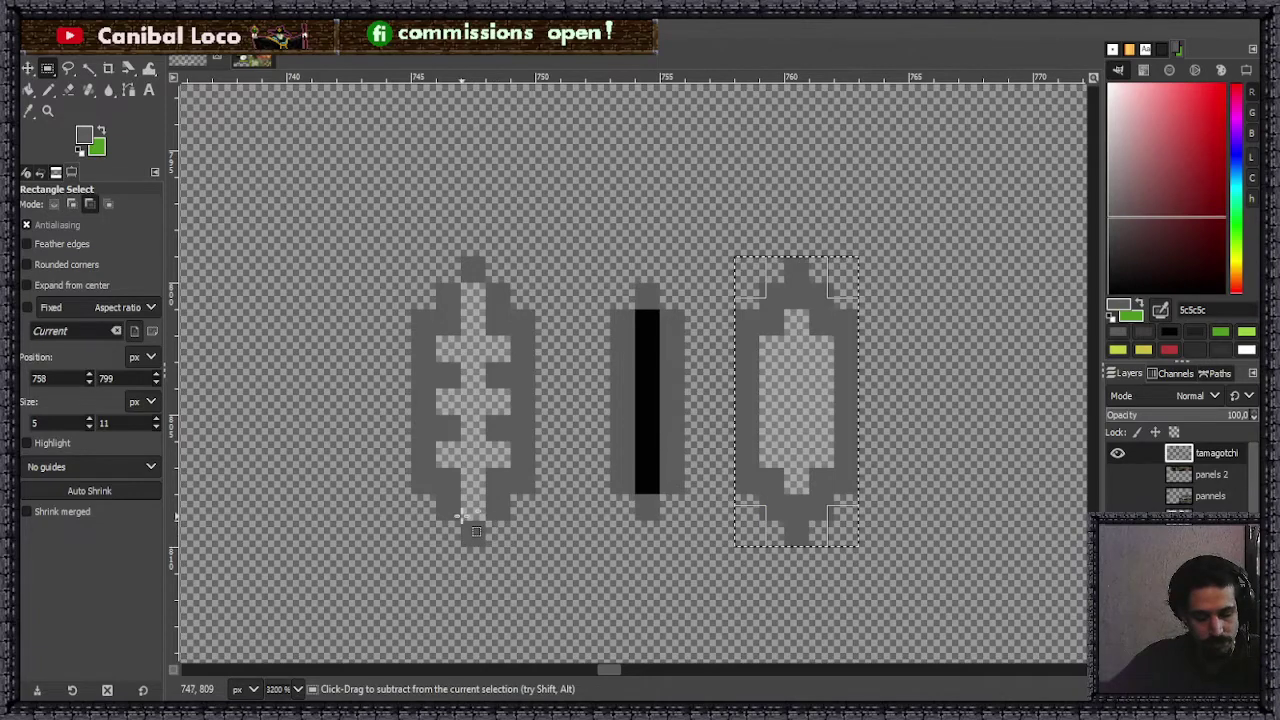
{"action": "key", "text": "ctrl+c"}
{"action": "left_click", "coordinate": [377, 447]}
- Paste the hollow oval handle onto the gradient slider and centre it over the middle green tick
{"action": "scroll", "coordinate": [377, 447], "scroll_direction": "down", "scroll_amount": 6}
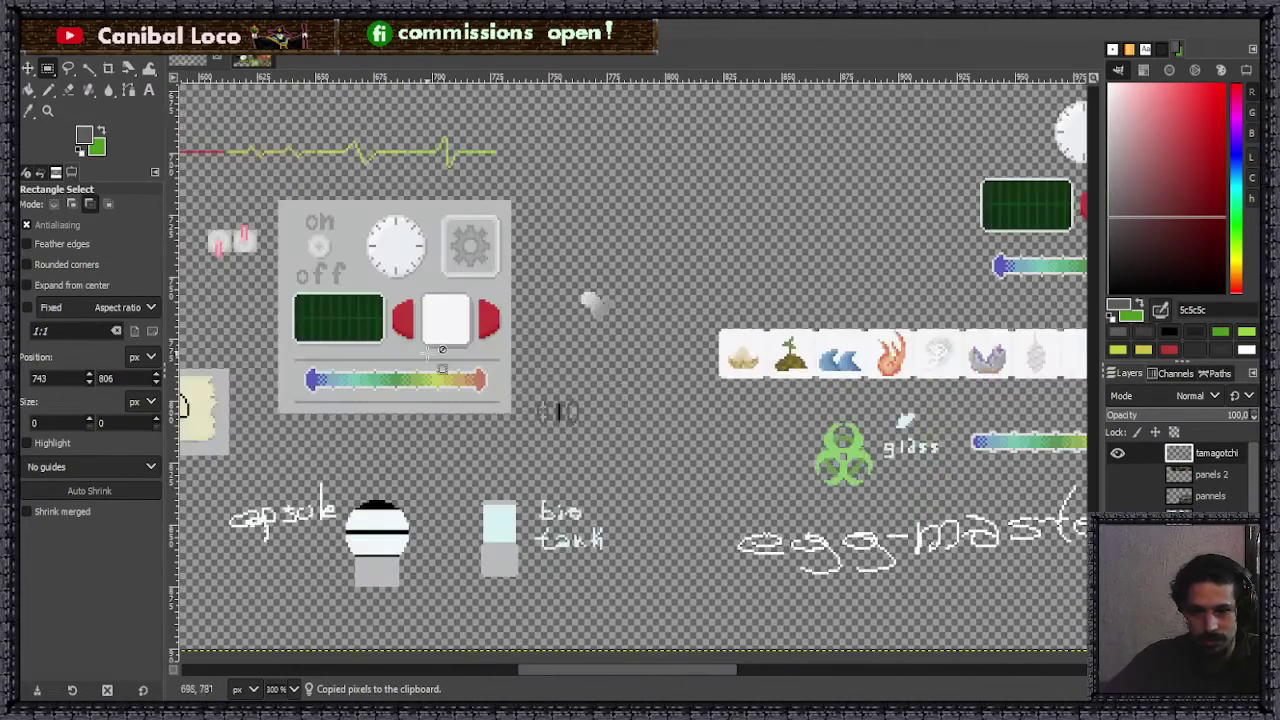
{"action": "scroll", "coordinate": [440, 365], "scroll_direction": "up", "scroll_amount": 3}
{"action": "key", "text": "ctrl+v"}
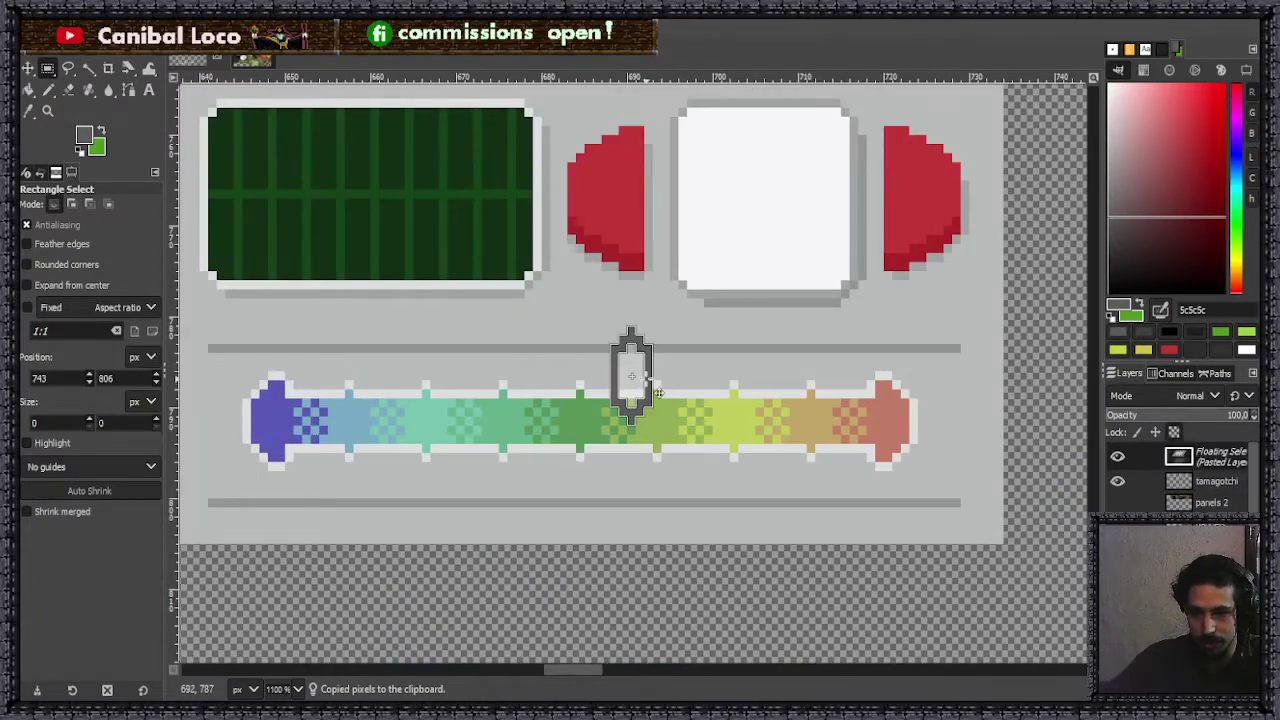
{"action": "left_click_drag", "start_coordinate": [654, 430], "coordinate": [612, 433]}
{"action": "scroll", "coordinate": [618, 445], "scroll_direction": "down", "scroll_amount": 4}
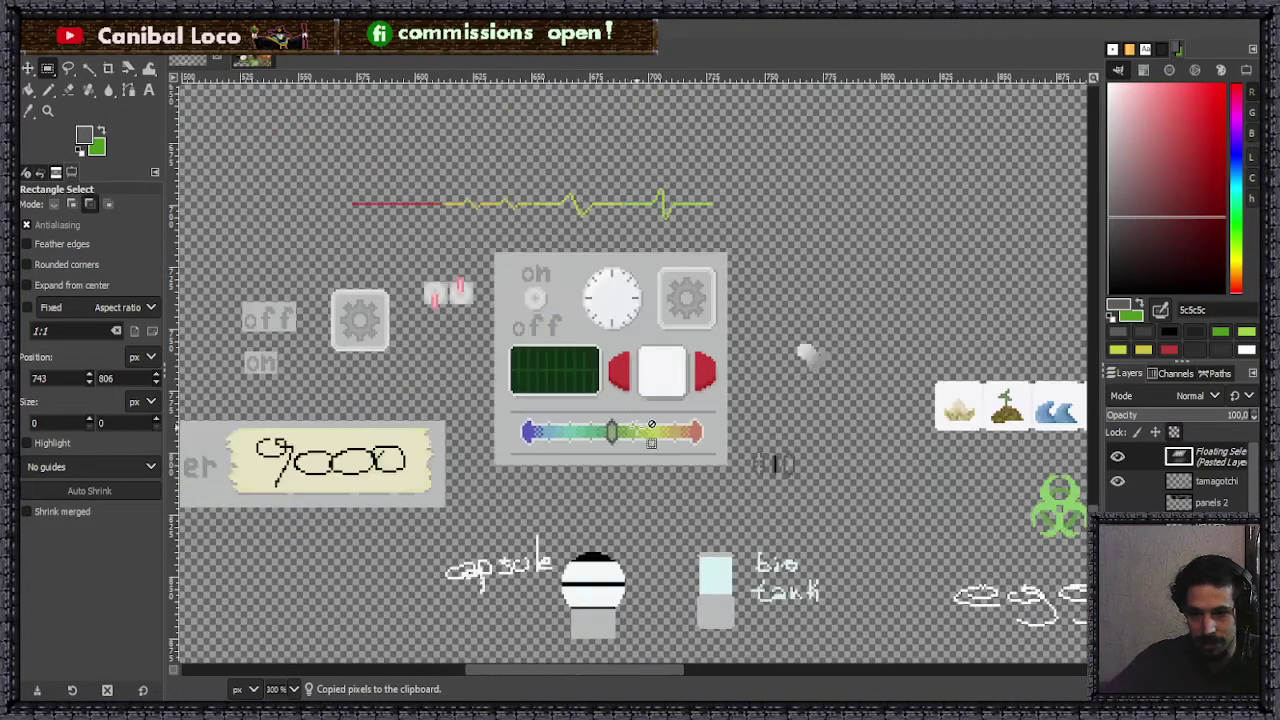
{"action": "scroll", "coordinate": [603, 470], "scroll_direction": "up", "scroll_amount": 7}
{"action": "scroll", "coordinate": [588, 467], "scroll_direction": "down", "scroll_amount": 4}
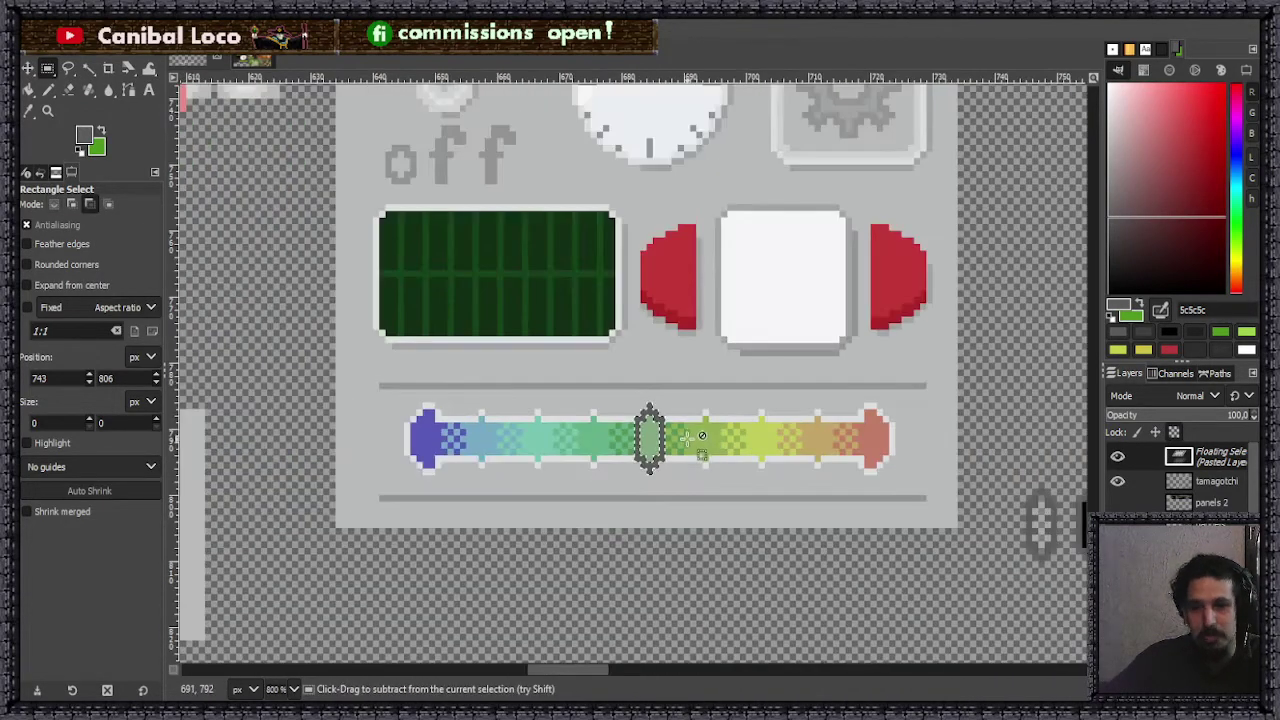
{"action": "scroll", "coordinate": [690, 455], "scroll_direction": "up", "scroll_amount": 3}
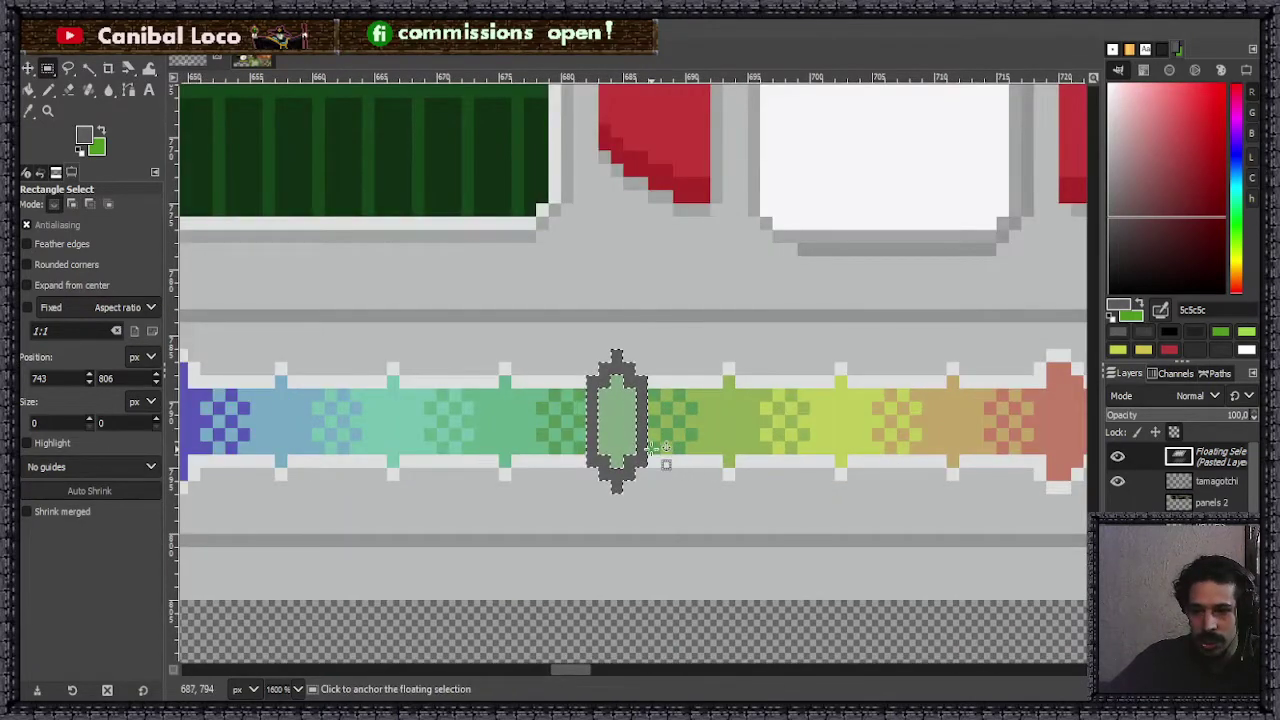
{"action": "scroll", "coordinate": [651, 421], "scroll_direction": "up", "scroll_amount": 1}
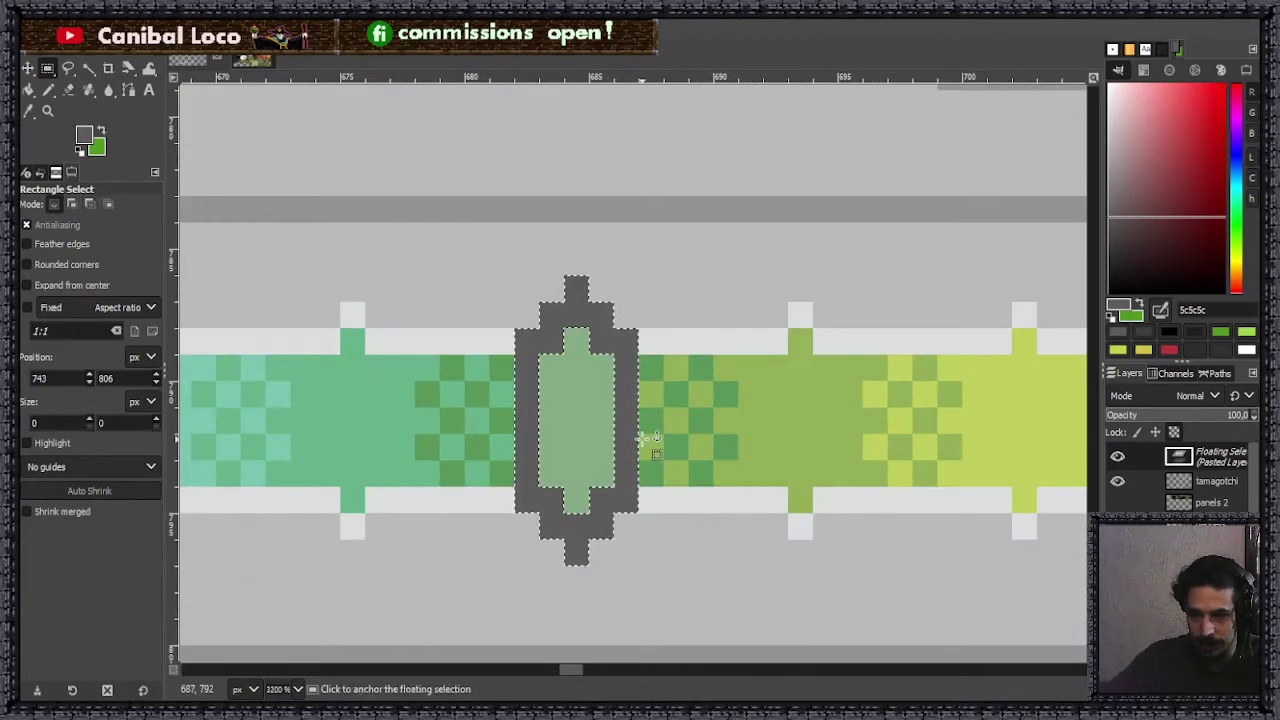
- Try the floating oval handle at other spots around the slider, return it to the middle green tick, and anchor it
{"action": "left_click_drag", "start_coordinate": [651, 443], "coordinate": [826, 441]}
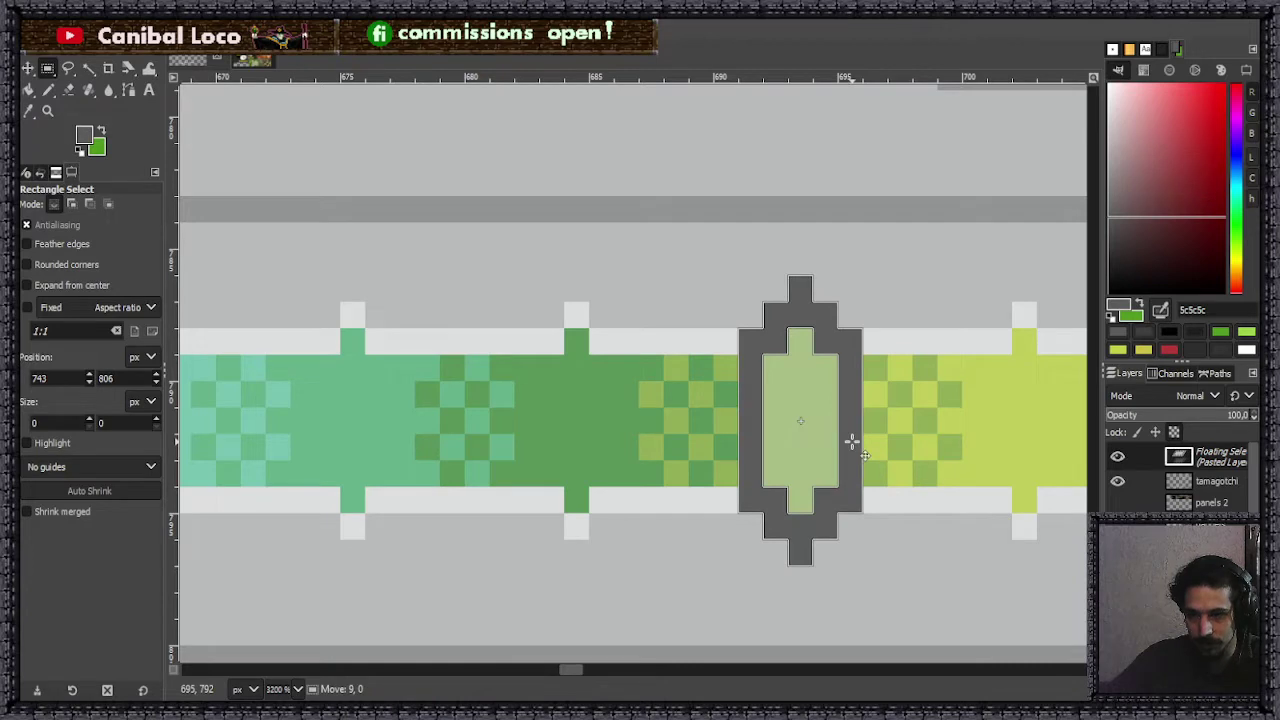
{"action": "left_click_drag", "start_coordinate": [851, 441], "coordinate": [749, 581]}
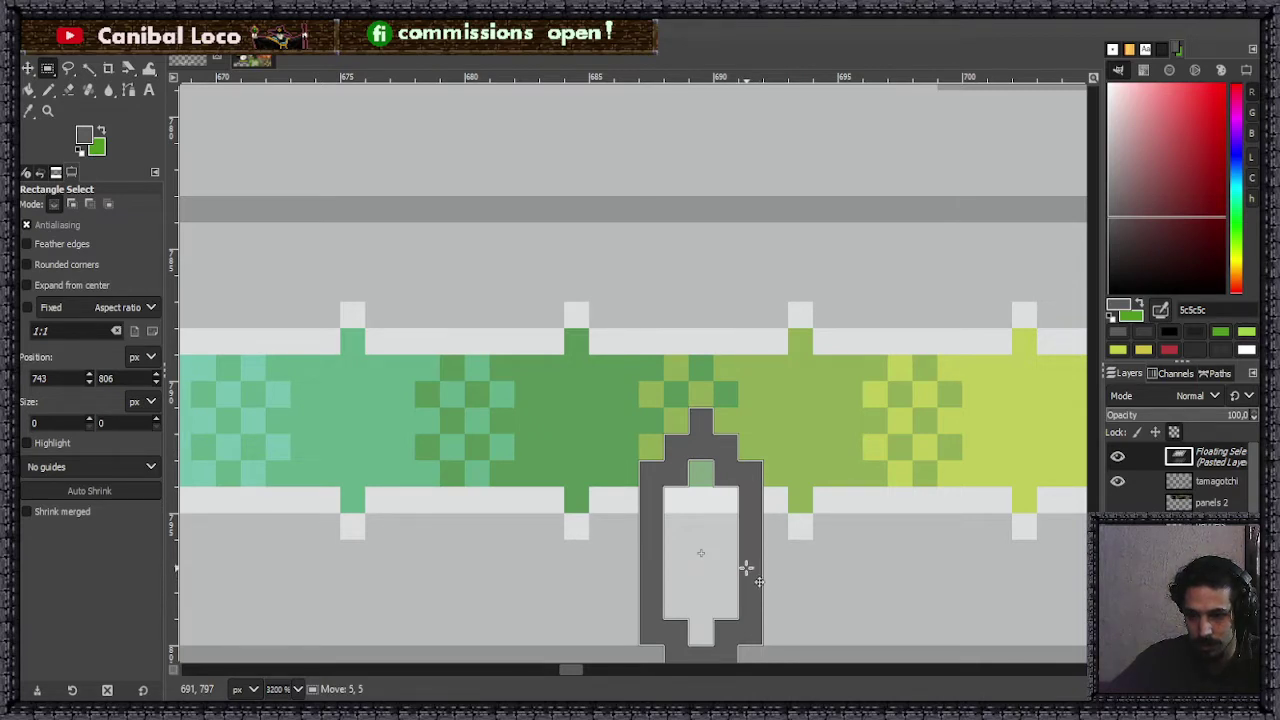
{"action": "left_click_drag", "start_coordinate": [747, 568], "coordinate": [626, 434]}
{"action": "scroll", "coordinate": [677, 500], "scroll_direction": "down", "scroll_amount": 6}
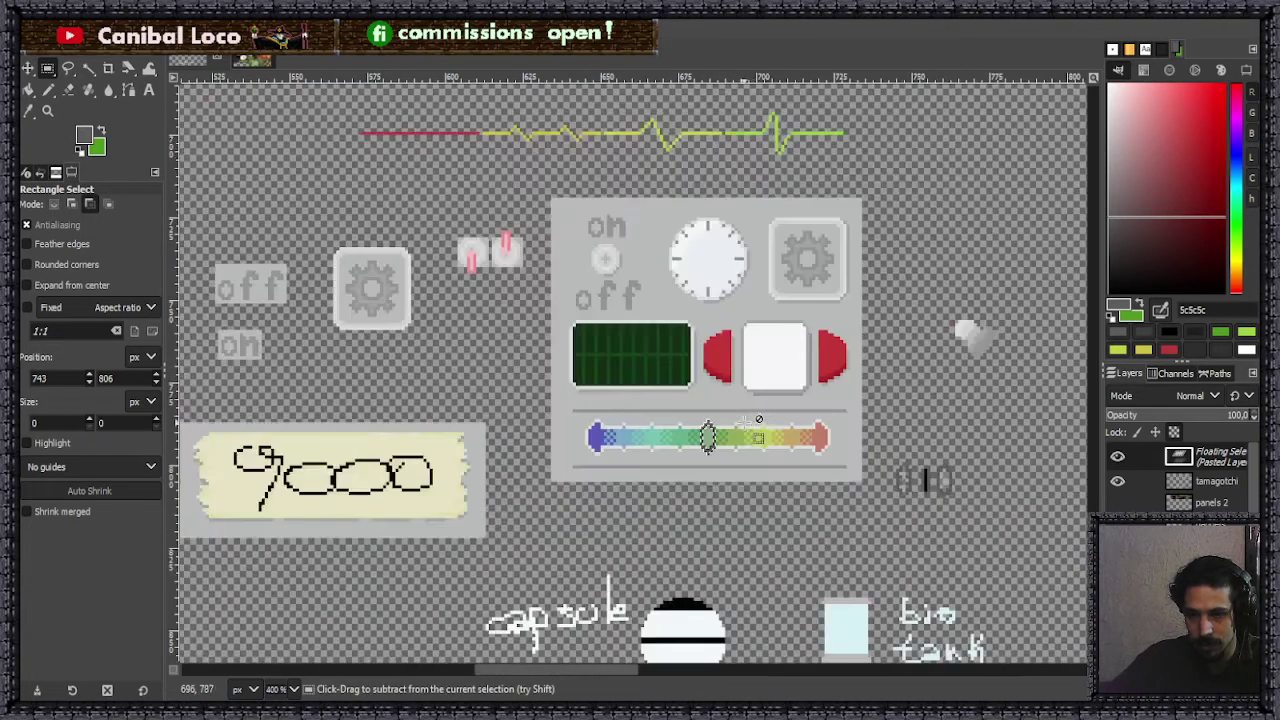
{"action": "scroll", "coordinate": [745, 450], "scroll_direction": "up", "scroll_amount": 1}
{"action": "left_click", "coordinate": [708, 549]}
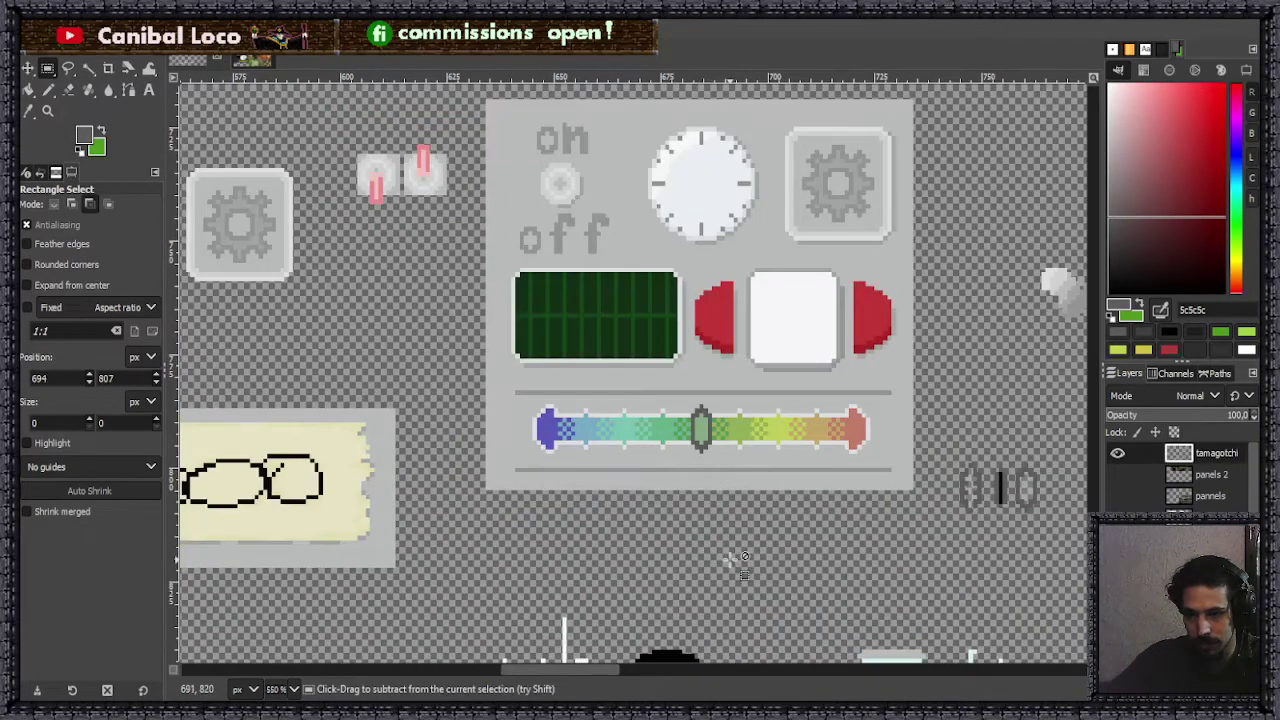
- Undo the anchoring and the moves of the hollow oval handle on the gradient slider
{"action": "scroll", "coordinate": [723, 545], "scroll_direction": "up", "scroll_amount": 1}
{"action": "key", "text": "ctrl+v"}
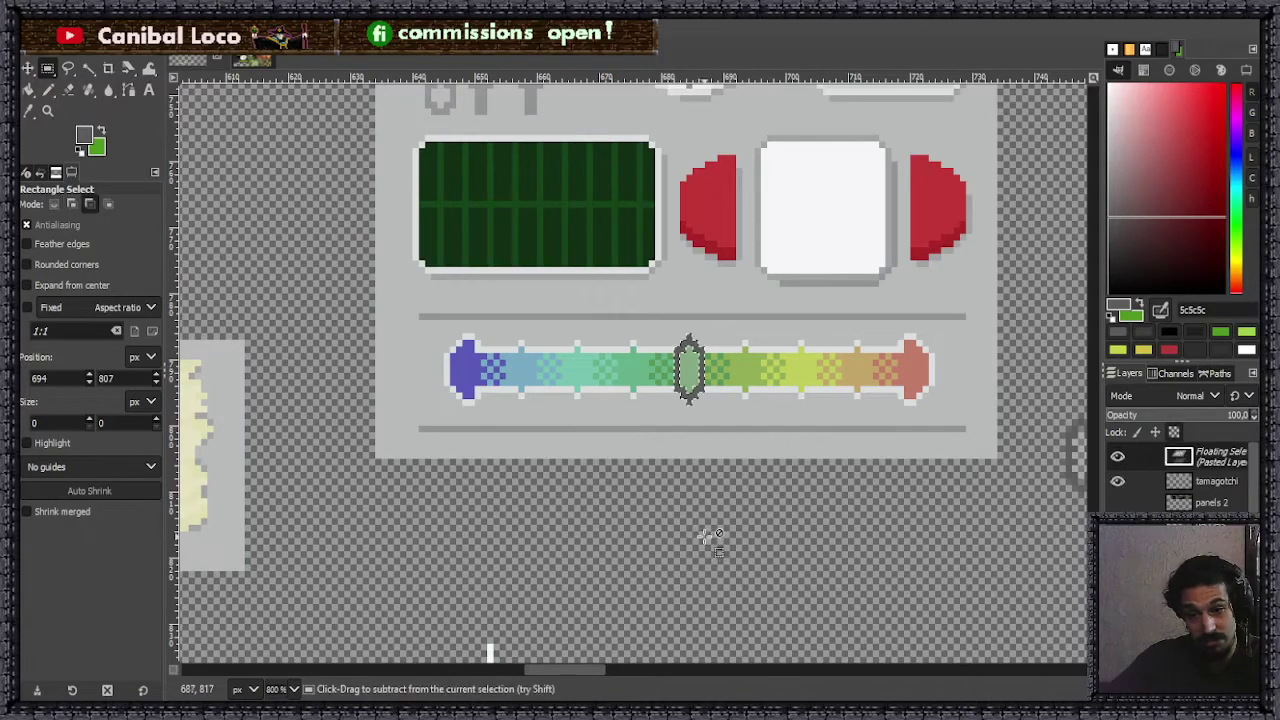
{"action": "key", "text": "ctrl+z"}
{"action": "key", "text": "ctrl+z"}
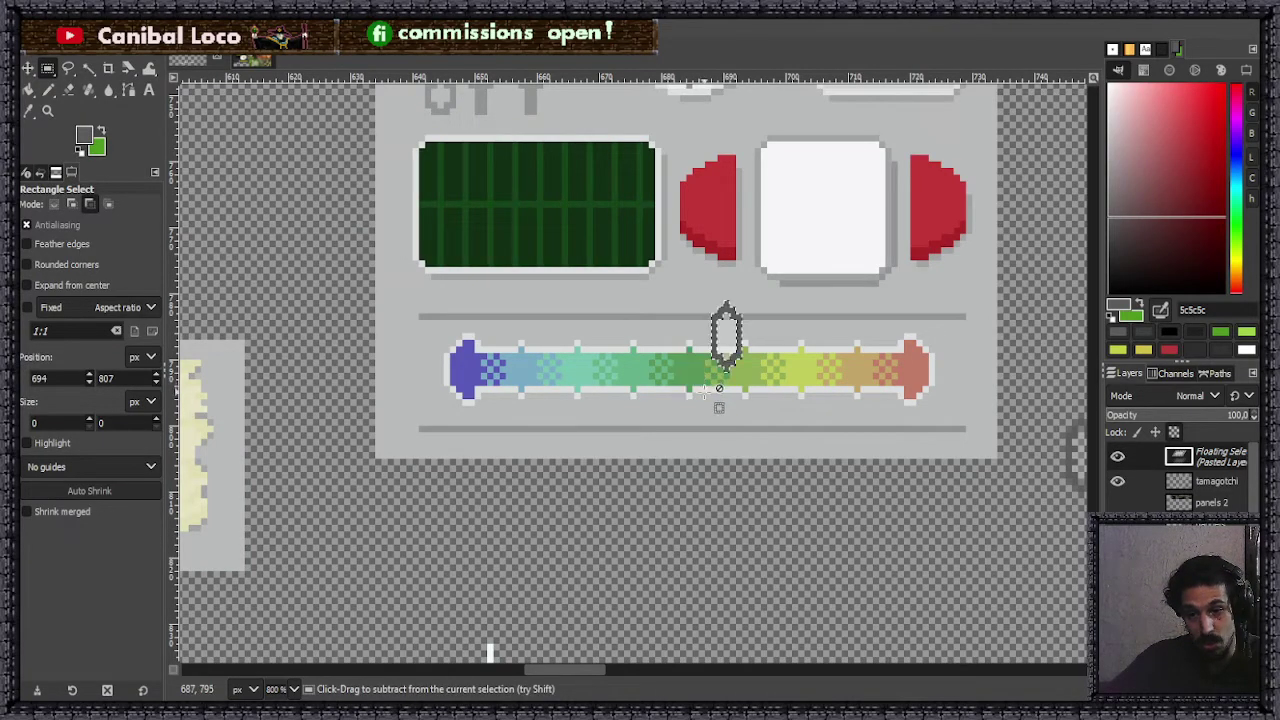
- Discard the floating oval handle and copy the black bar handle beside the panel using a 4 × 12 px selection
{"action": "scroll", "coordinate": [708, 413], "scroll_direction": "down", "scroll_amount": 3}
{"action": "scroll", "coordinate": [700, 420], "scroll_direction": "up", "scroll_amount": 1}
{"action": "scroll", "coordinate": [660, 340], "scroll_direction": "up", "scroll_amount": 3}
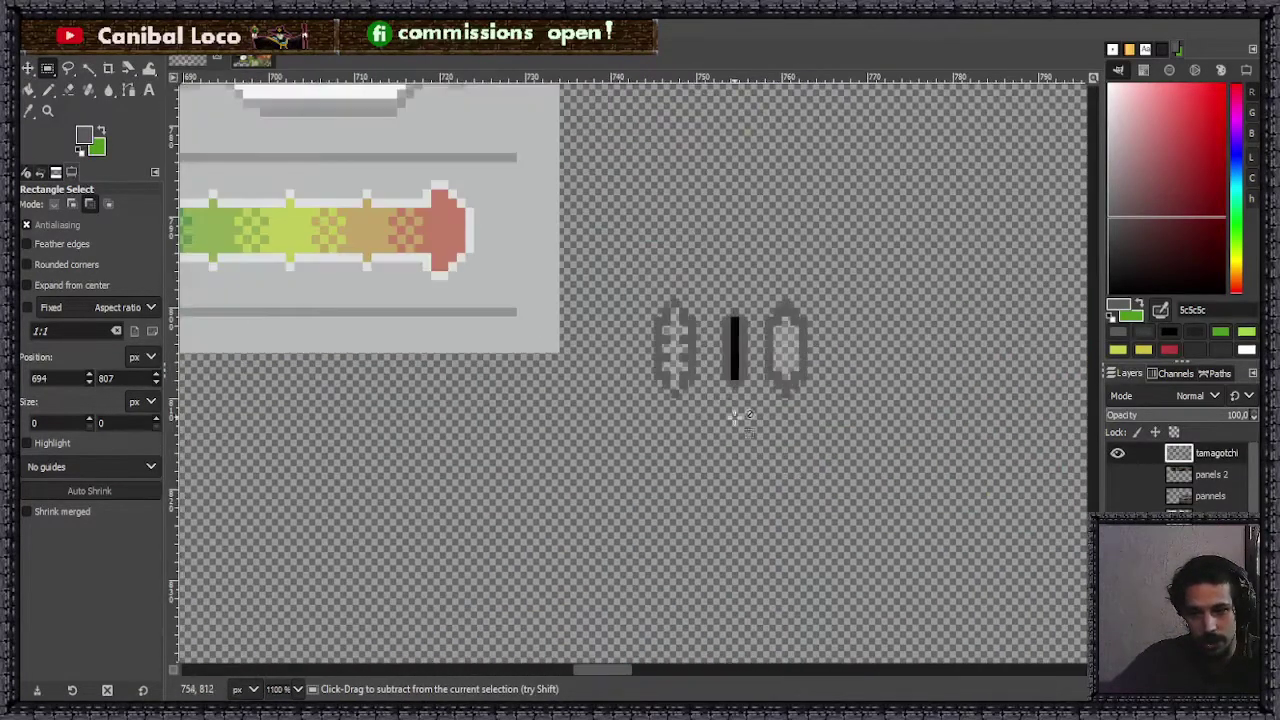
{"action": "left_click_drag", "start_coordinate": [723, 300], "coordinate": [760, 412]}
{"action": "key", "text": "ctrl+c"}
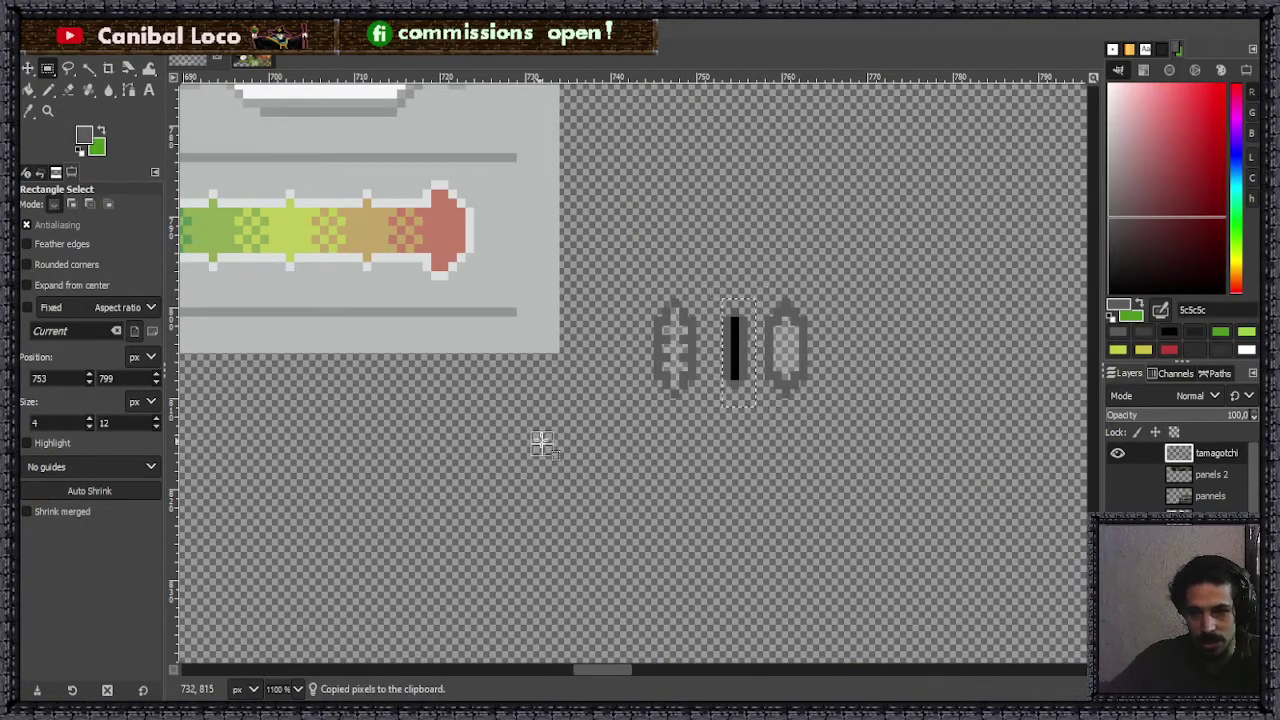
- Paste the black bar handle onto the gradient slider, centre it over the middle green tick, and anchor it
{"action": "scroll", "coordinate": [690, 388], "scroll_direction": "down", "scroll_amount": 4}
{"action": "scroll", "coordinate": [690, 388], "scroll_direction": "up", "scroll_amount": 4}
{"action": "key", "text": "ctrl+v"}
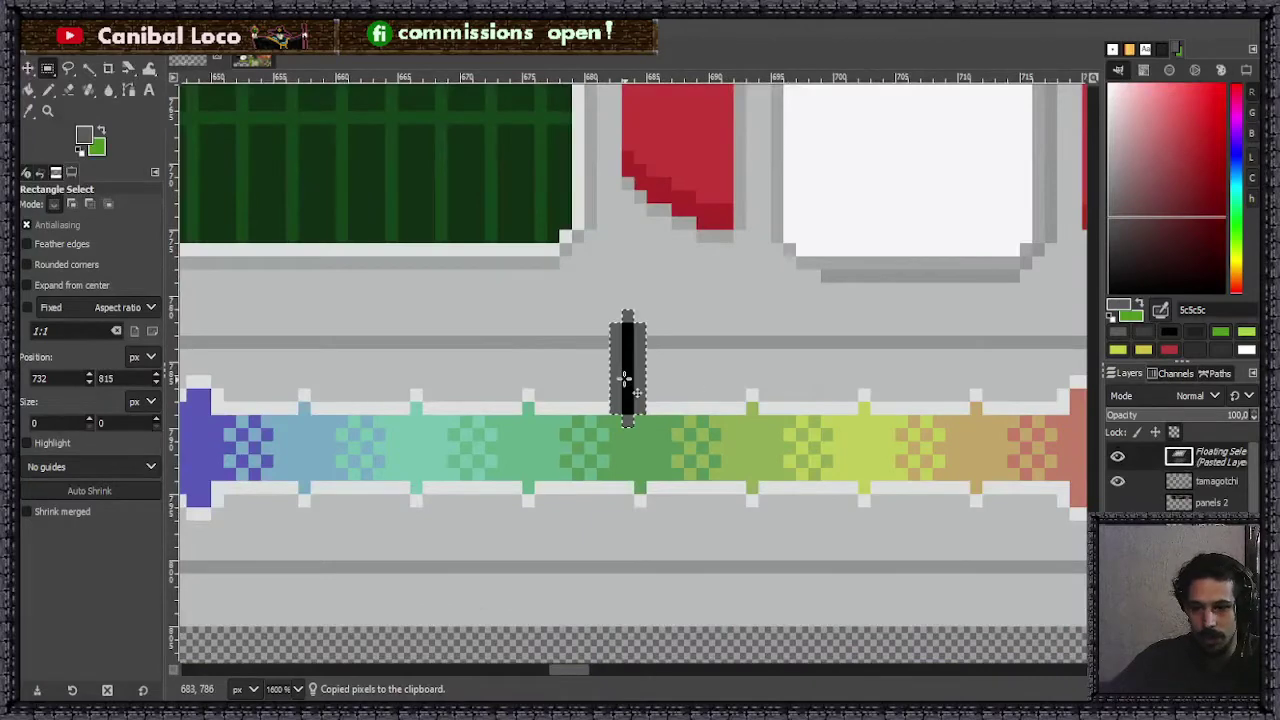
{"action": "left_click_drag", "start_coordinate": [623, 380], "coordinate": [645, 462]}
{"action": "scroll", "coordinate": [645, 462], "scroll_direction": "down", "scroll_amount": 5}
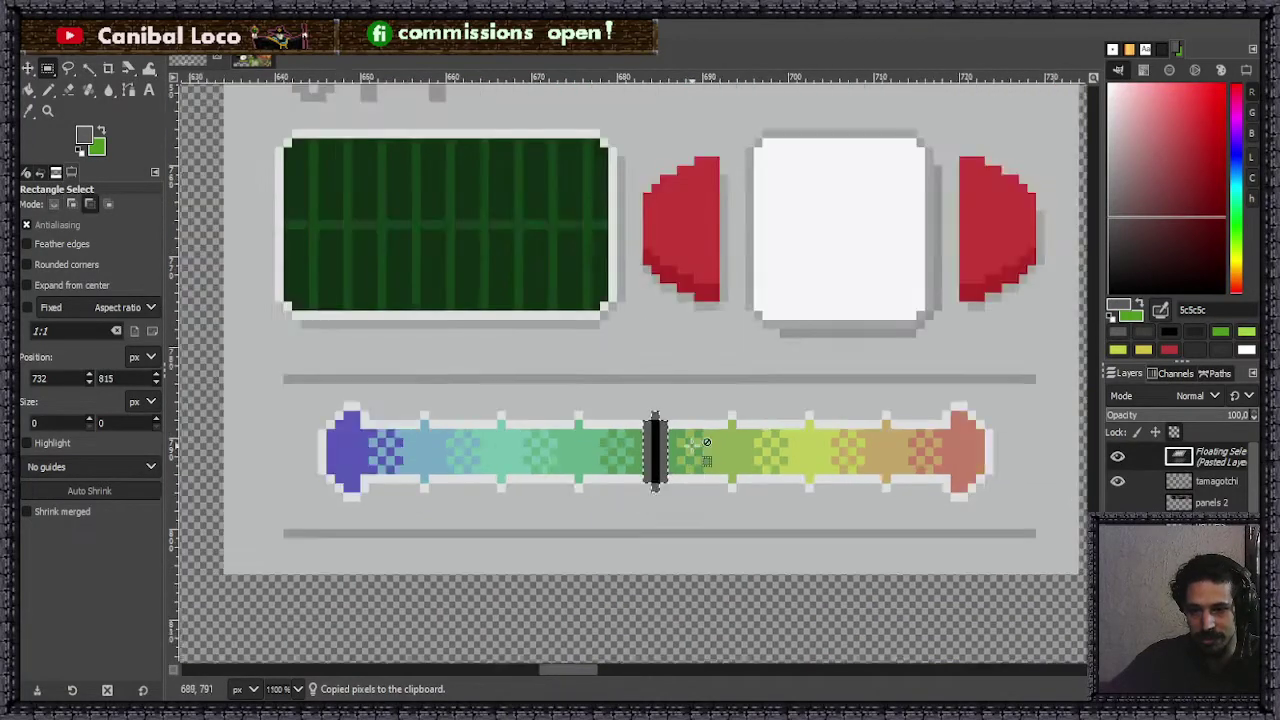
{"action": "left_click", "coordinate": [750, 442]}
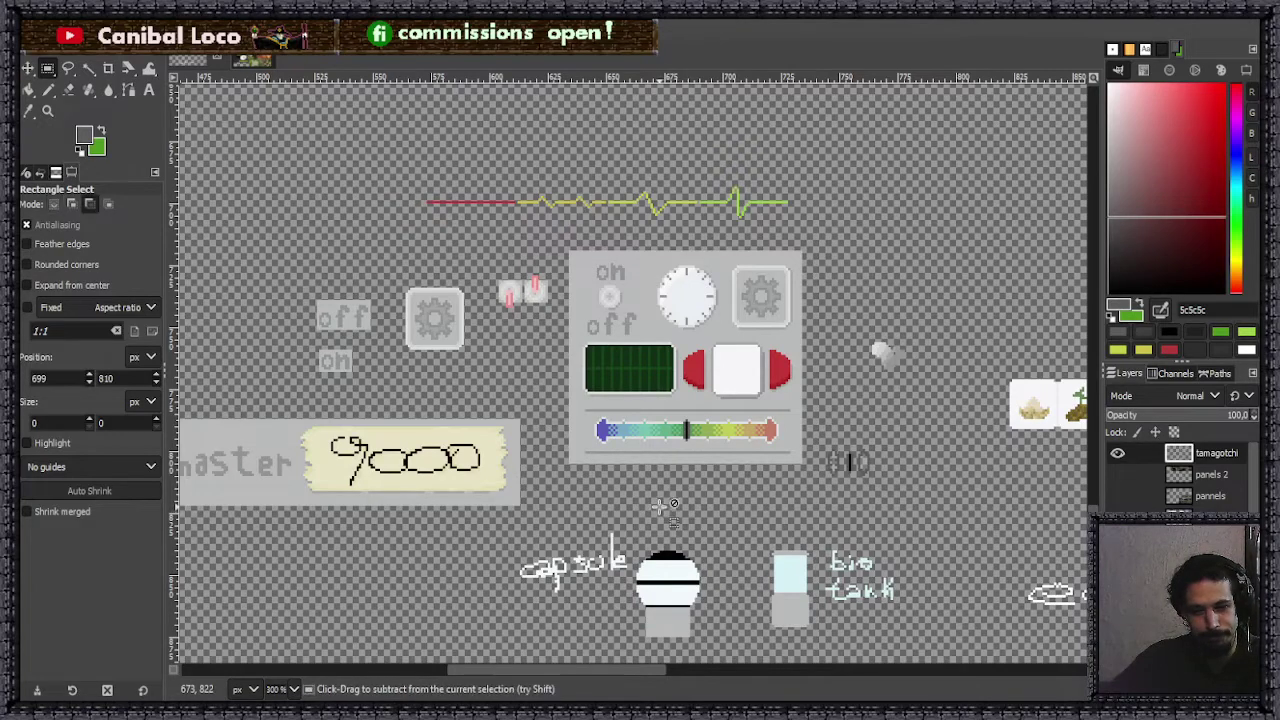
- Undo the black bar handle's placement on the gradient slider and save the image
{"action": "key", "text": "ctrl+v"}
{"action": "key", "text": "ctrl+h"}
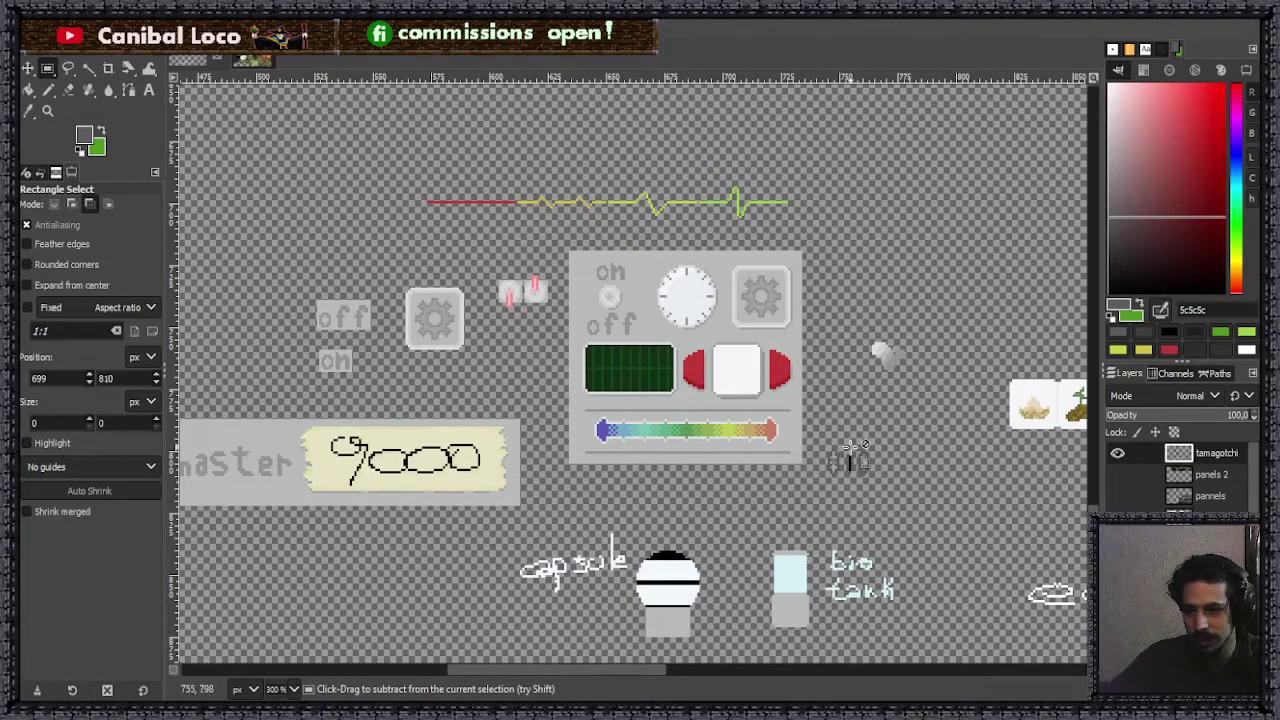
{"action": "scroll", "coordinate": [852, 455], "scroll_direction": "up", "scroll_amount": 6}
{"action": "scroll", "coordinate": [848, 465], "scroll_direction": "down", "scroll_amount": 2}
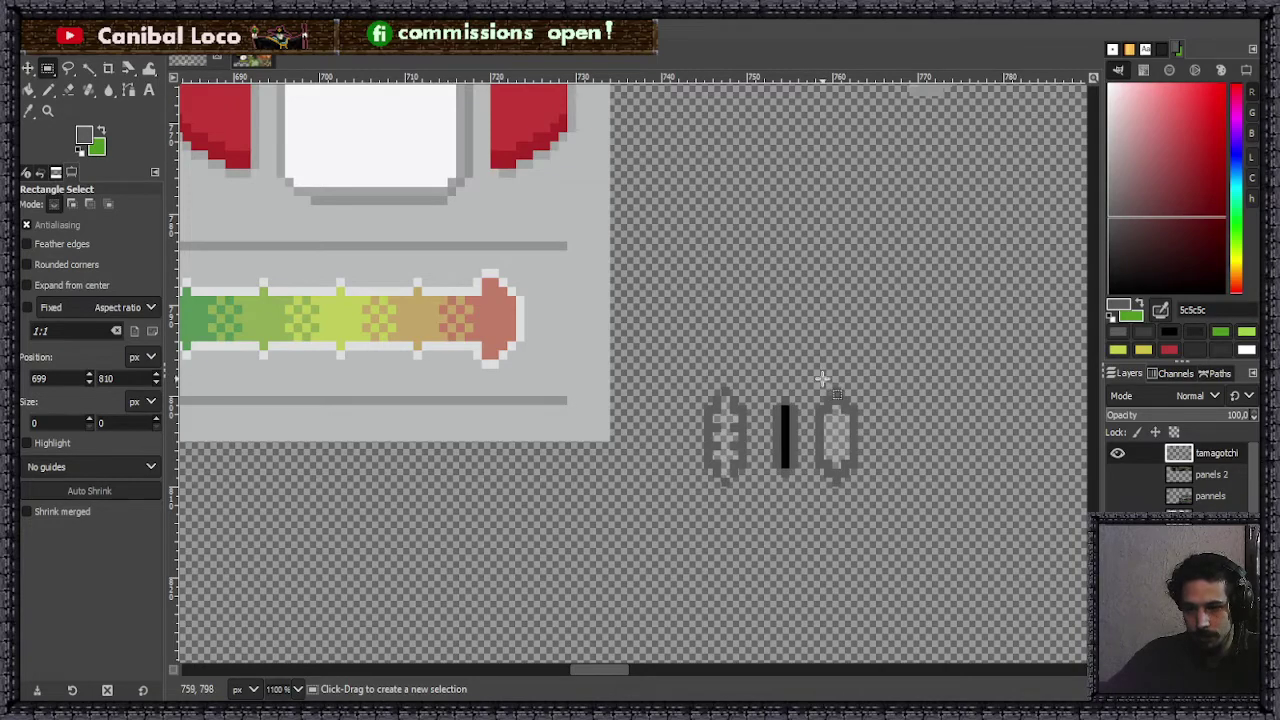
{"action": "scroll", "coordinate": [872, 432], "scroll_direction": "up", "scroll_amount": 4}
{"action": "scroll", "coordinate": [878, 460], "scroll_direction": "down", "scroll_amount": 3}
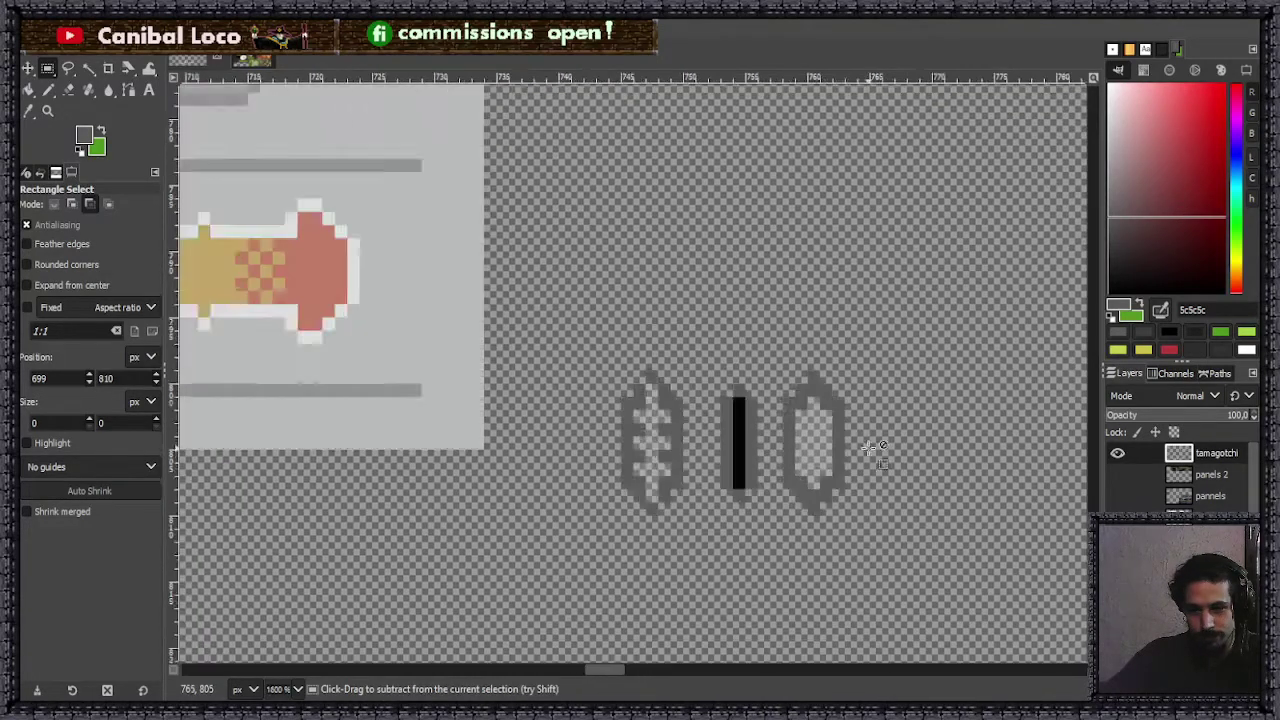
{"action": "scroll", "coordinate": [870, 447], "scroll_direction": "down", "scroll_amount": 4}
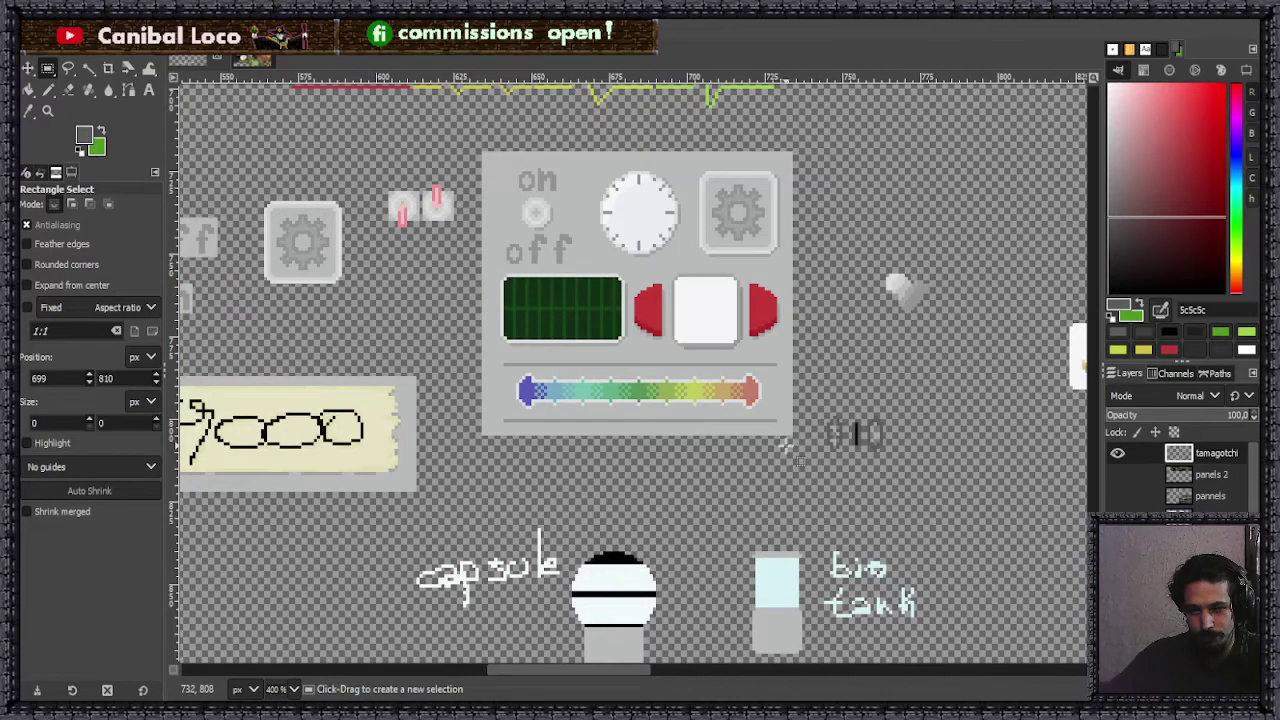
{"action": "scroll", "coordinate": [780, 448], "scroll_direction": "down", "scroll_amount": 3}
{"action": "key", "text": "ctrl+s"}
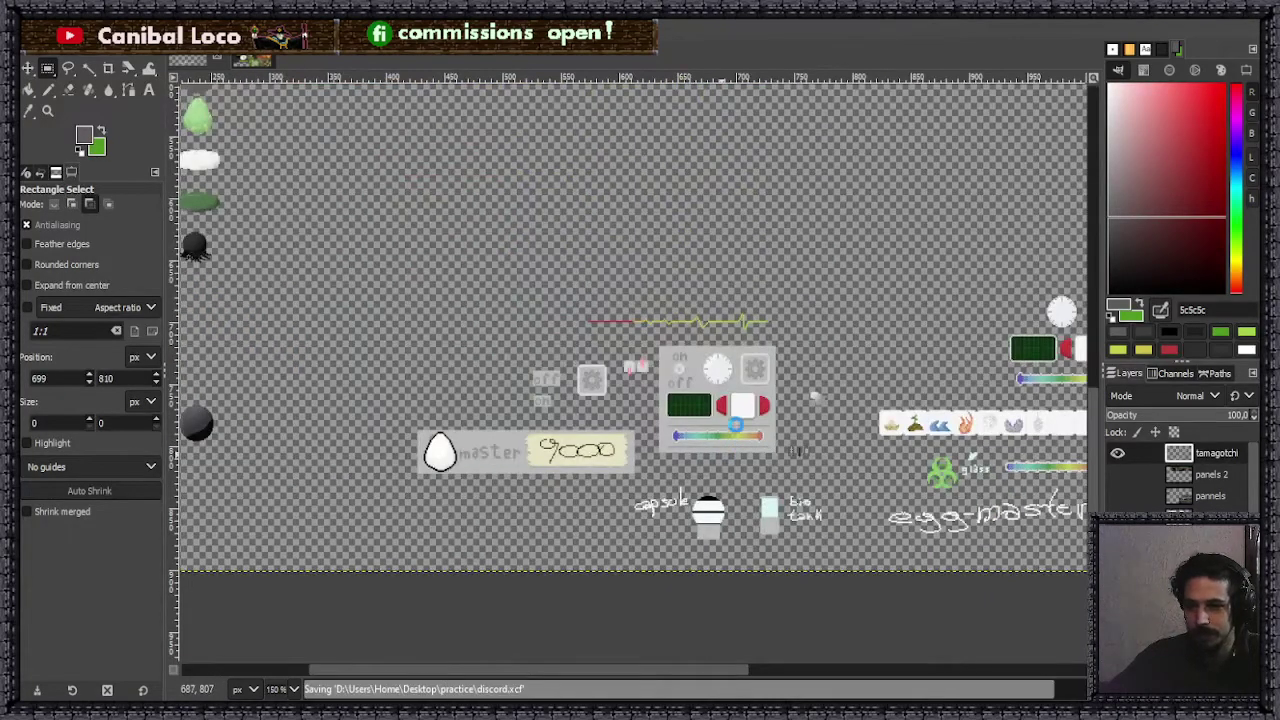
- With the 1 px Pencil and white picked from the egg-master lettering, handwrite the letters HRM above the heartbeat line
{"action": "scroll", "coordinate": [675, 318], "scroll_direction": "up", "scroll_amount": 2}
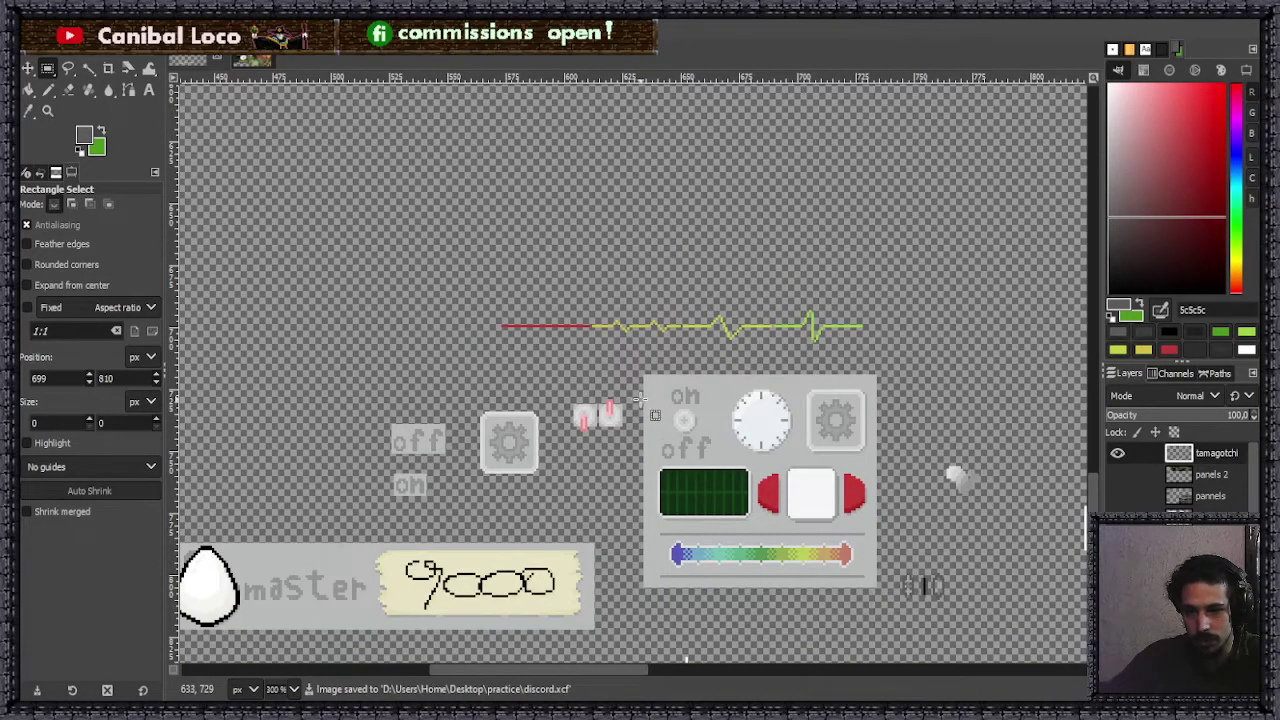
{"action": "key", "text": "n"}
{"action": "scroll", "coordinate": [710, 425], "scroll_direction": "down", "scroll_amount": 3}
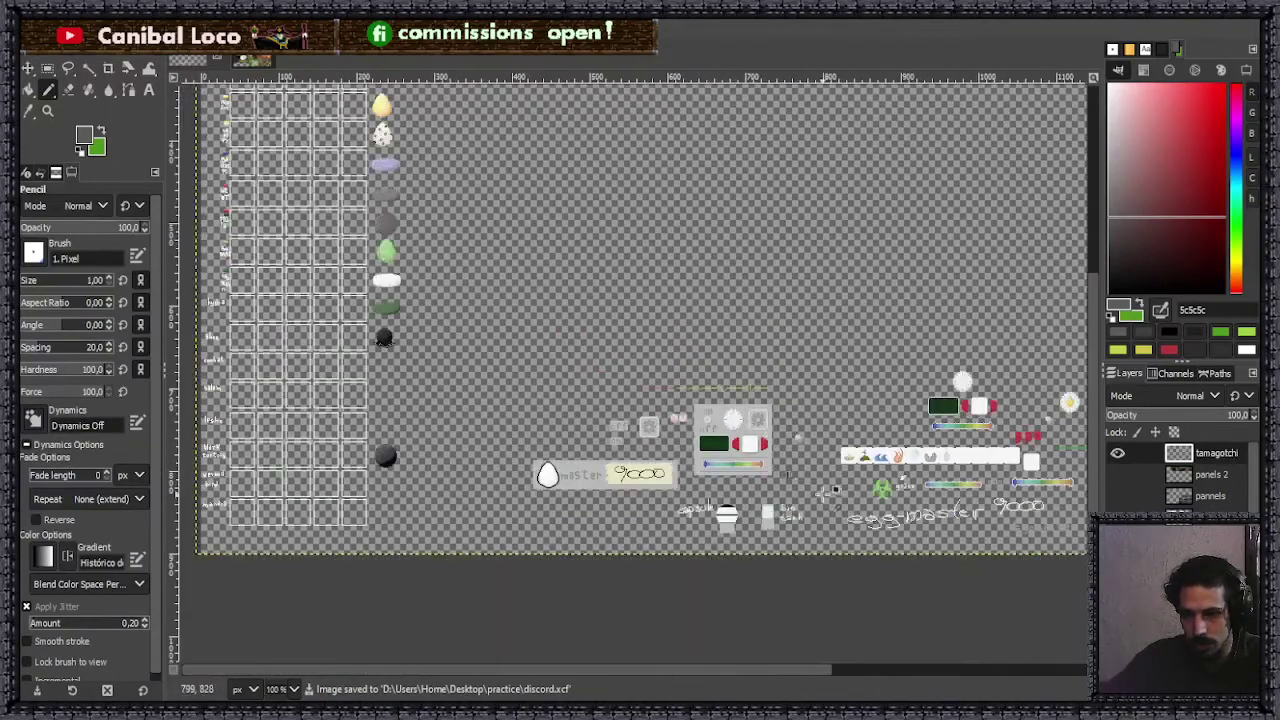
{"action": "scroll", "coordinate": [828, 490], "scroll_direction": "up", "scroll_amount": 6}
{"action": "left_click", "coordinate": [831, 492], "text": "ctrl"}
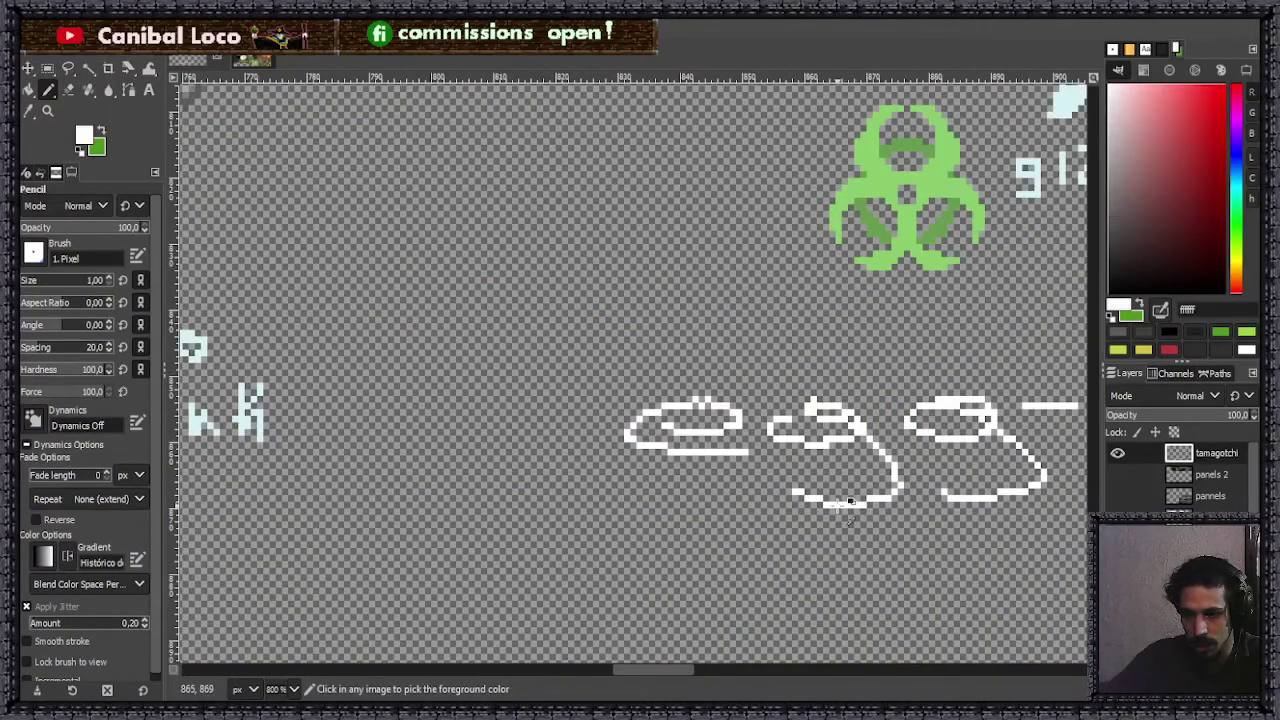
{"action": "scroll", "coordinate": [850, 500], "scroll_direction": "down", "scroll_amount": 6}
{"action": "scroll", "coordinate": [830, 430], "scroll_direction": "up", "scroll_amount": 4}
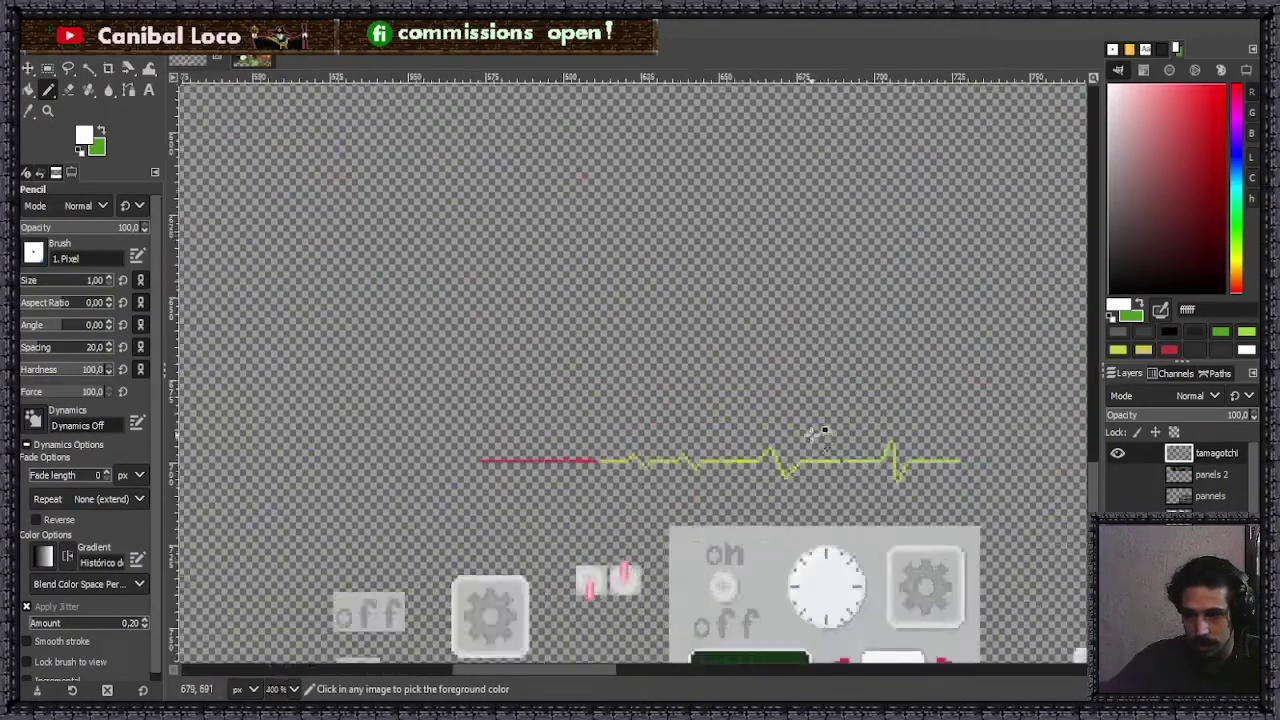
{"action": "scroll", "coordinate": [818, 432], "scroll_direction": "up", "scroll_amount": 3}
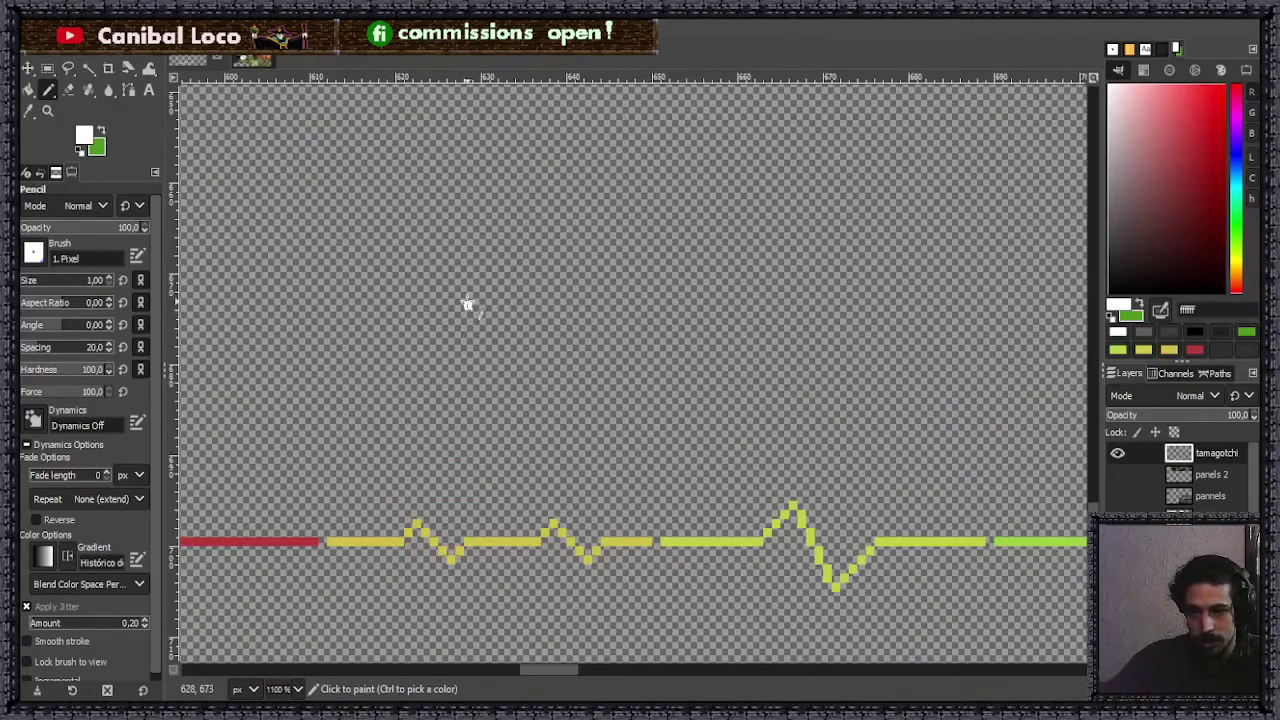
{"action": "left_click_drag", "start_coordinate": [466, 300], "coordinate": [466, 372]}
{"action": "mouse_move", "coordinate": [504, 294]}
{"action": "left_mouse_down"}
{"action": "mouse_move", "coordinate": [471, 340]}
{"action": "mouse_move", "coordinate": [506, 366]}
{"action": "left_mouse_up"}
{"action": "left_click_drag", "start_coordinate": [466, 340], "coordinate": [502, 340]}
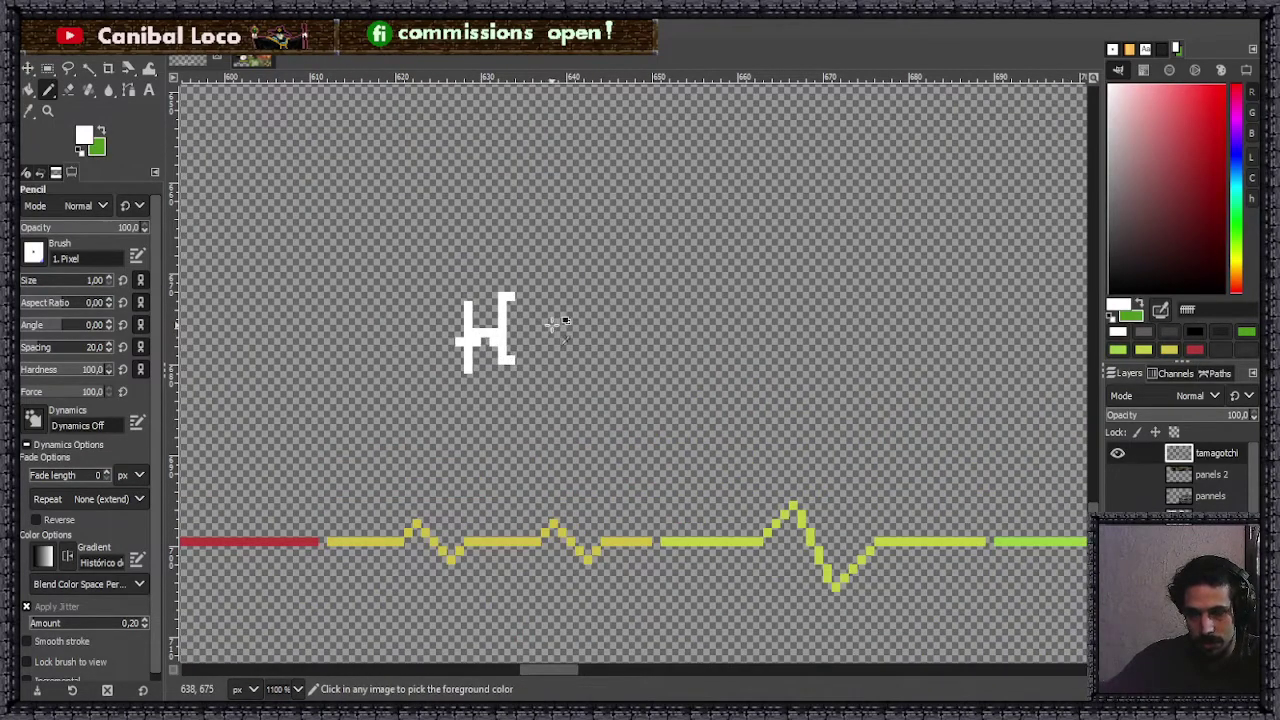
{"action": "mouse_move", "coordinate": [556, 292]}
{"action": "left_mouse_down"}
{"action": "mouse_move", "coordinate": [556, 360]}
{"action": "mouse_move", "coordinate": [562, 324]}
{"action": "mouse_move", "coordinate": [624, 352]}
{"action": "mouse_move", "coordinate": [656, 288]}
{"action": "mouse_move", "coordinate": [742, 316]}
{"action": "left_mouse_up"}
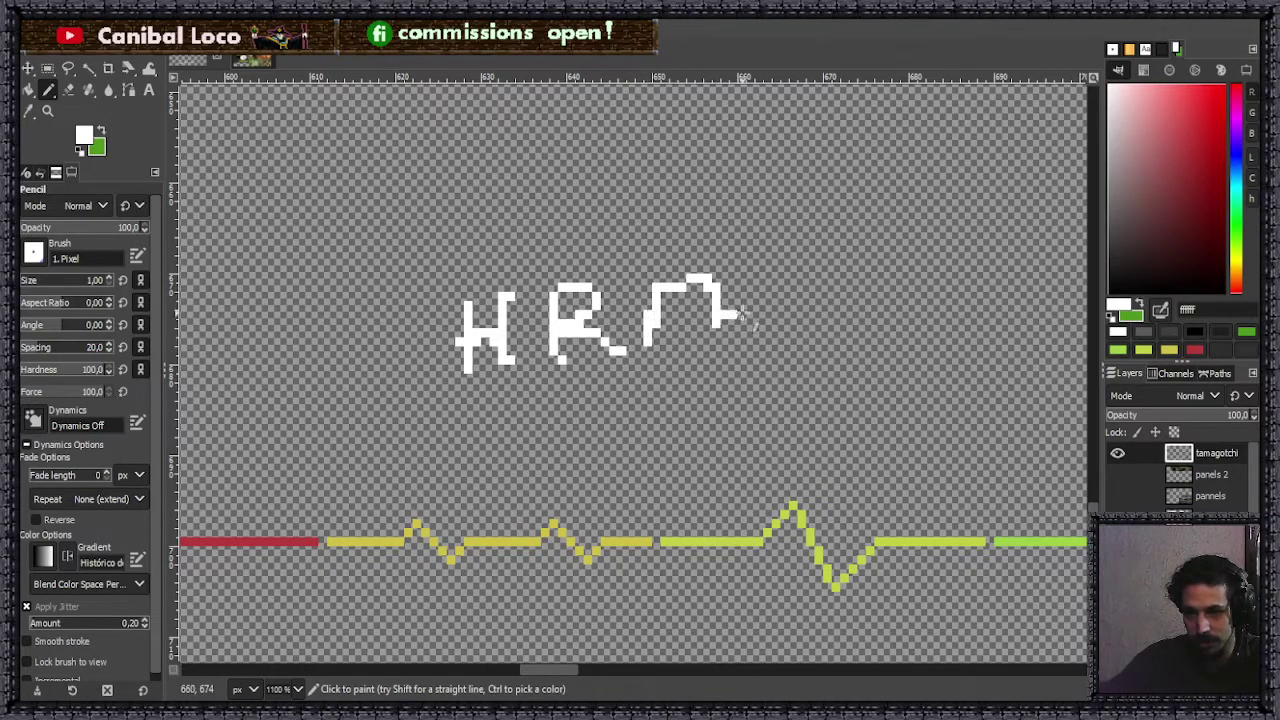
{"action": "key", "text": "ctrl+z"}
{"action": "mouse_move", "coordinate": [652, 362]}
{"action": "left_mouse_down"}
{"action": "mouse_move", "coordinate": [672, 276]}
{"action": "mouse_move", "coordinate": [707, 286]}
{"action": "mouse_move", "coordinate": [718, 364]}
{"action": "left_mouse_up"}
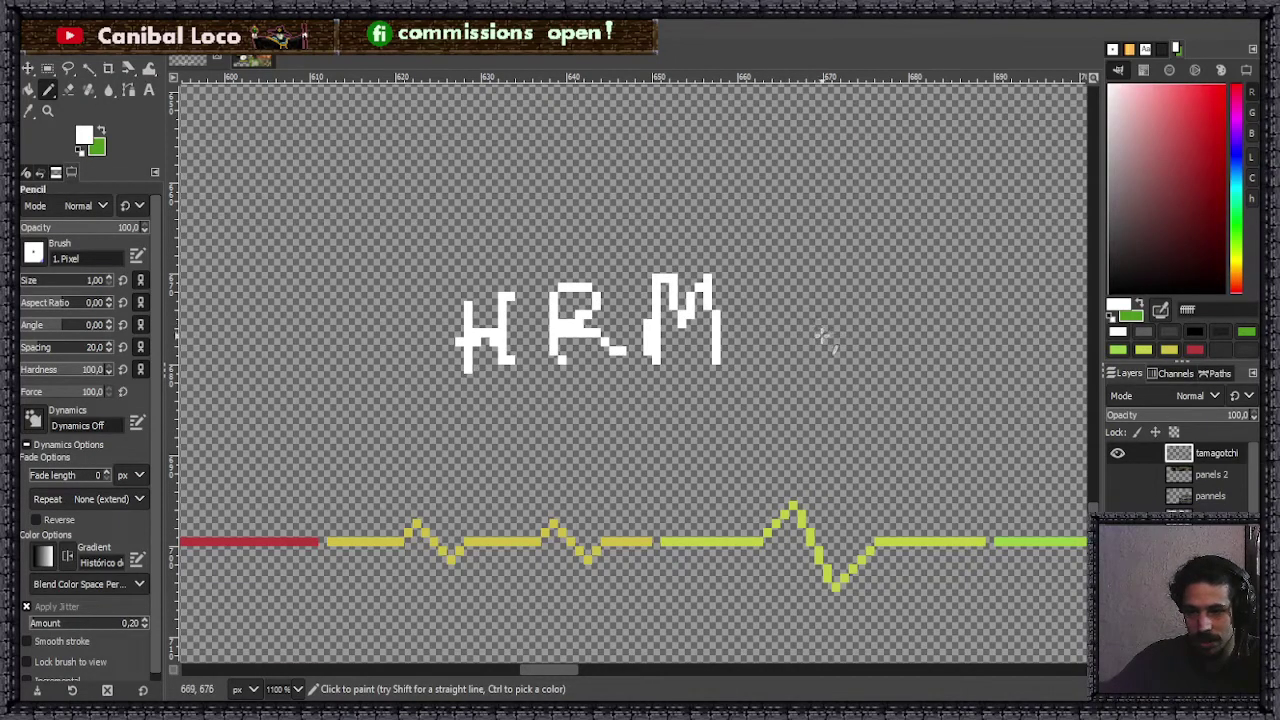
- Handwrite the word "bips" after HRM above the heartbeat line and save the image
{"action": "mouse_move", "coordinate": [800, 287]}
{"action": "left_mouse_down"}
{"action": "mouse_move", "coordinate": [796, 335]}
{"action": "mouse_move", "coordinate": [918, 370]}
{"action": "left_mouse_up"}
{"action": "left_click", "coordinate": [881, 316]}
{"action": "left_click_drag", "start_coordinate": [920, 312], "coordinate": [922, 342]}
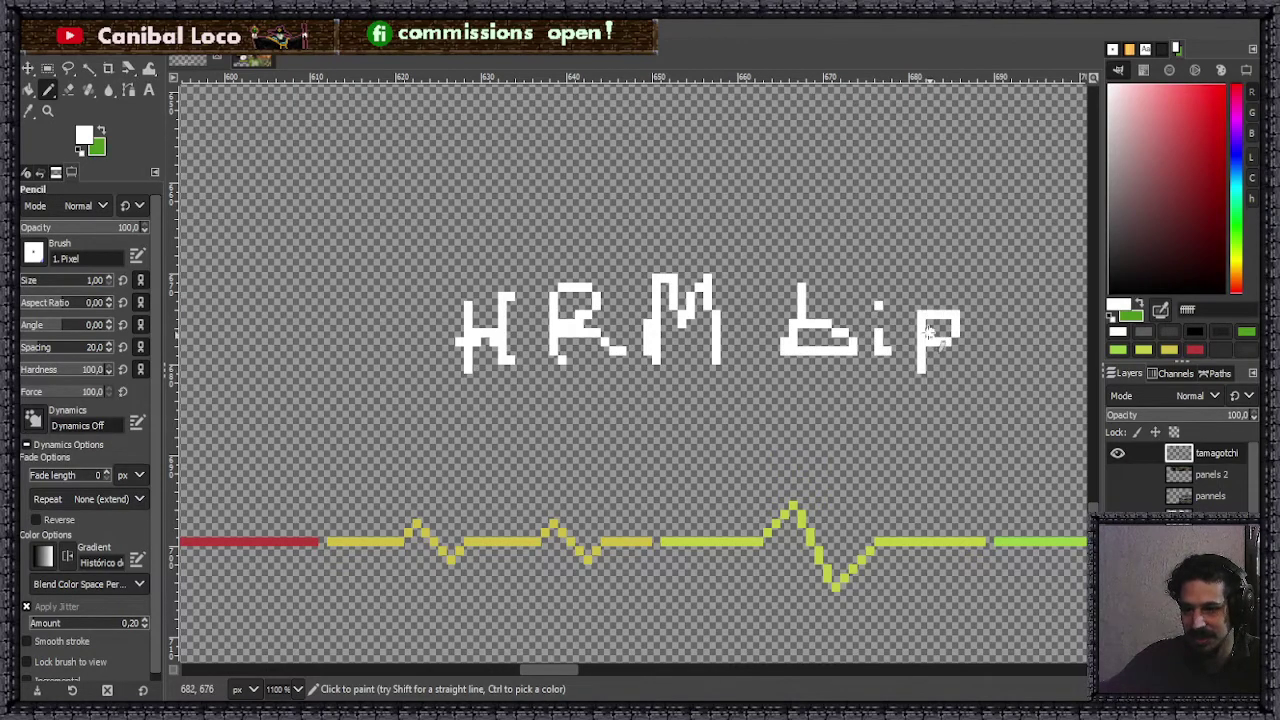
{"action": "left_click_drag", "start_coordinate": [1050, 292], "coordinate": [995, 345]}
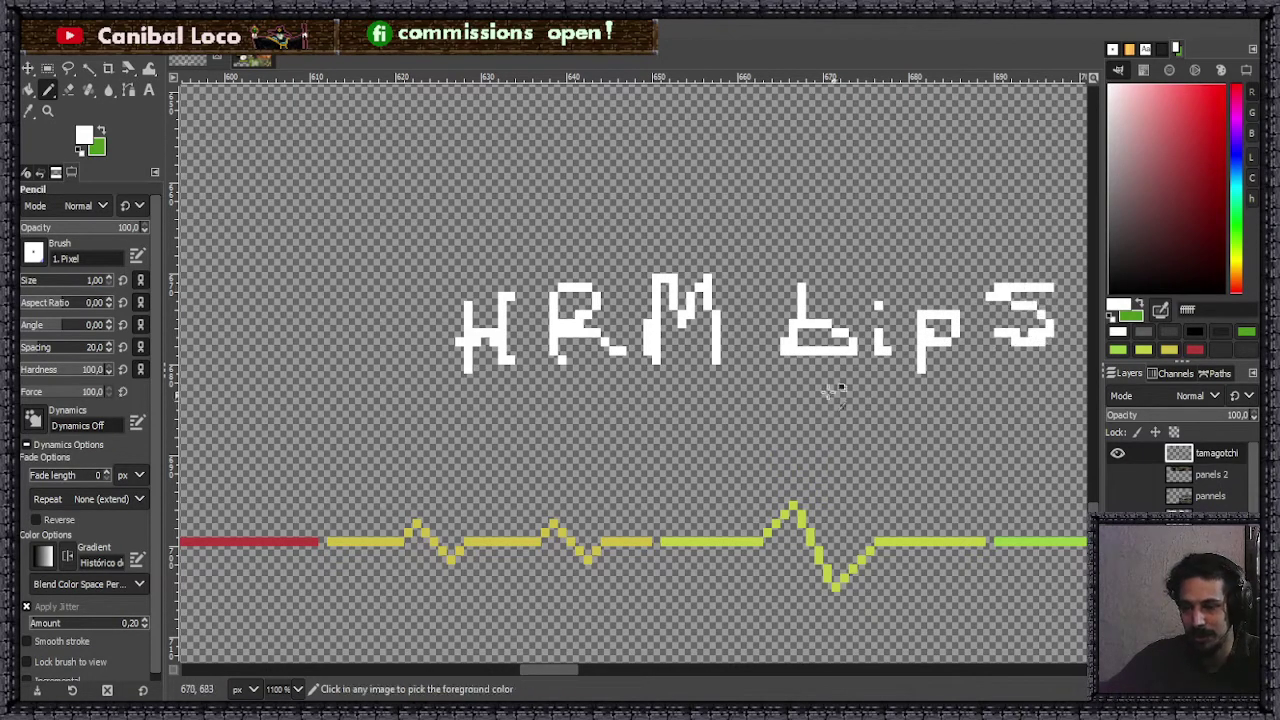
{"action": "scroll", "coordinate": [820, 340], "scroll_direction": "down", "scroll_amount": 6}
{"action": "key", "text": "ctrl+s"}
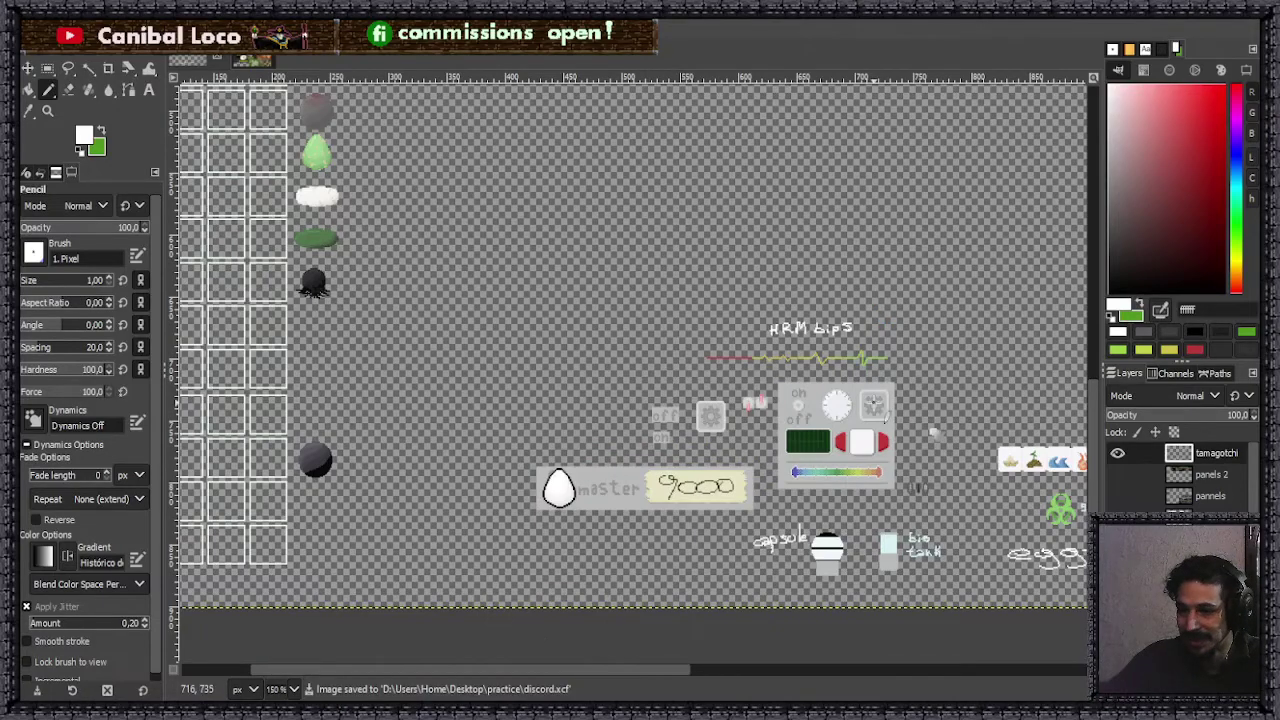
- Examine the control panel, its loose parts, the strip of element icons and the green biohazard symbol
{"action": "scroll", "coordinate": [872, 404], "scroll_direction": "down", "scroll_amount": 3}
{"action": "scroll", "coordinate": [855, 408], "scroll_direction": "up", "scroll_amount": 2}
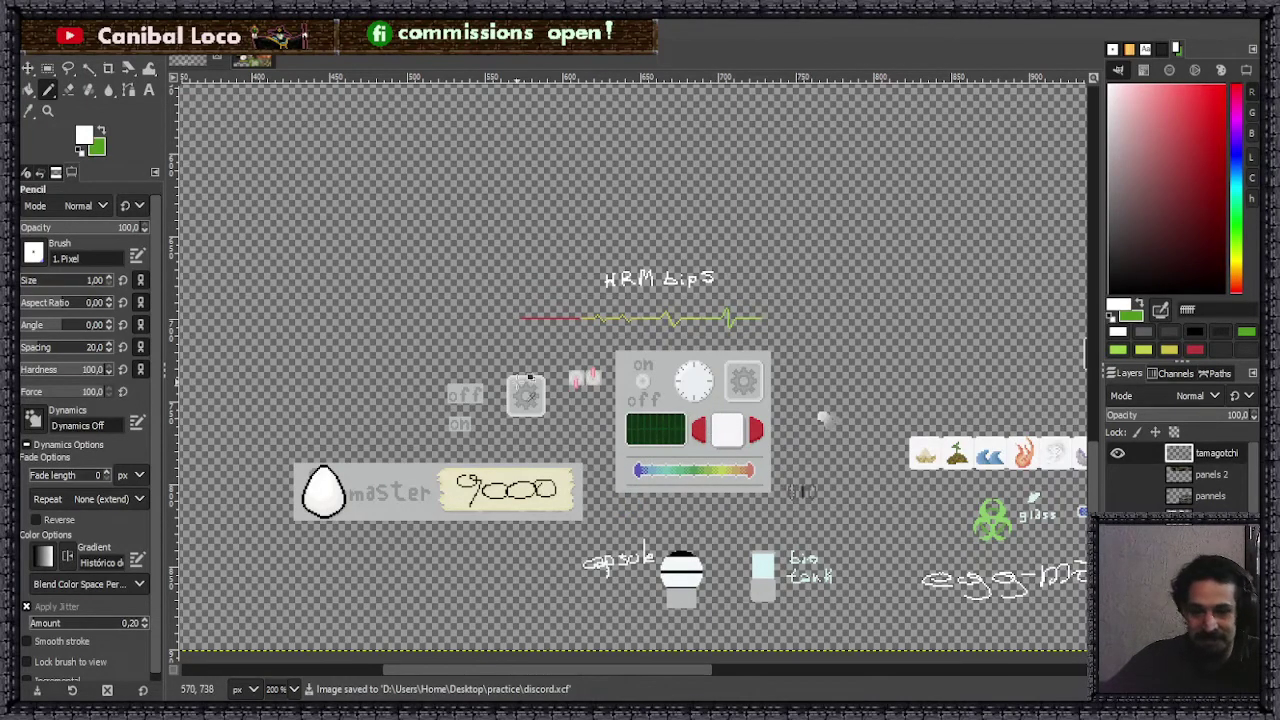
{"action": "scroll", "coordinate": [543, 412], "scroll_direction": "up", "scroll_amount": 3}
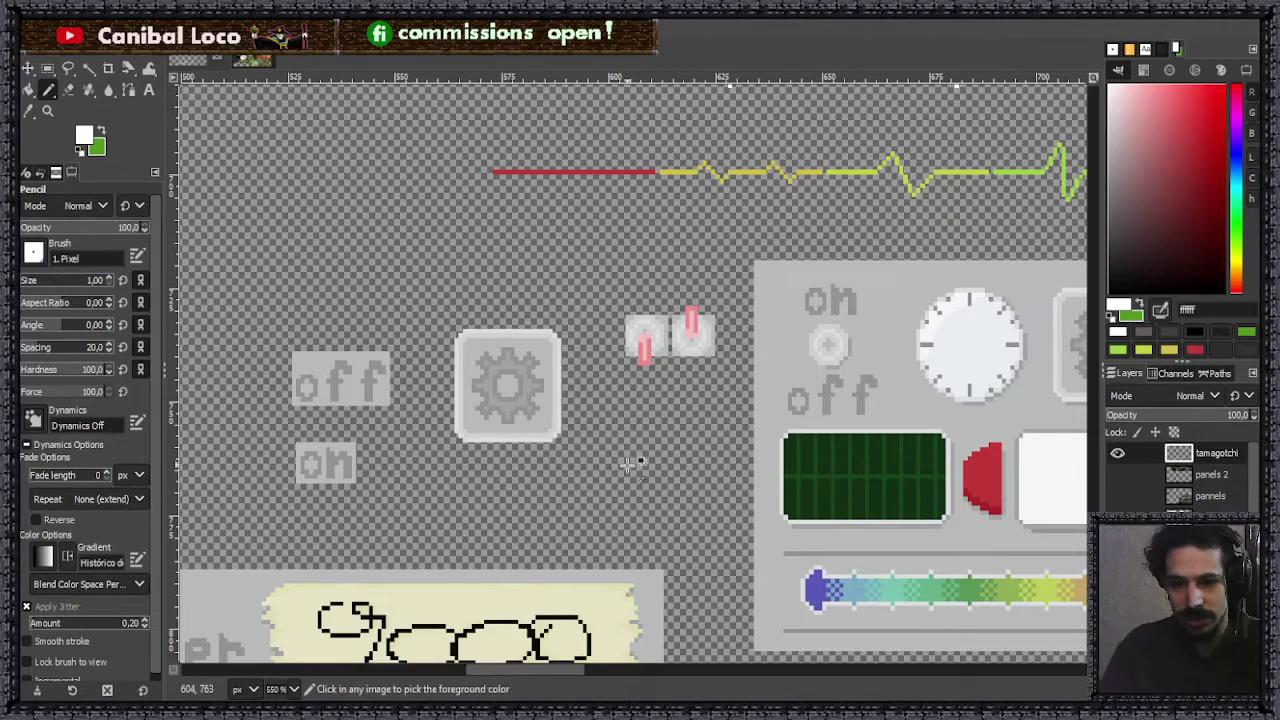
{"action": "scroll", "coordinate": [660, 452], "scroll_direction": "down", "scroll_amount": 2}
{"action": "scroll", "coordinate": [960, 438], "scroll_direction": "up", "scroll_amount": 1}
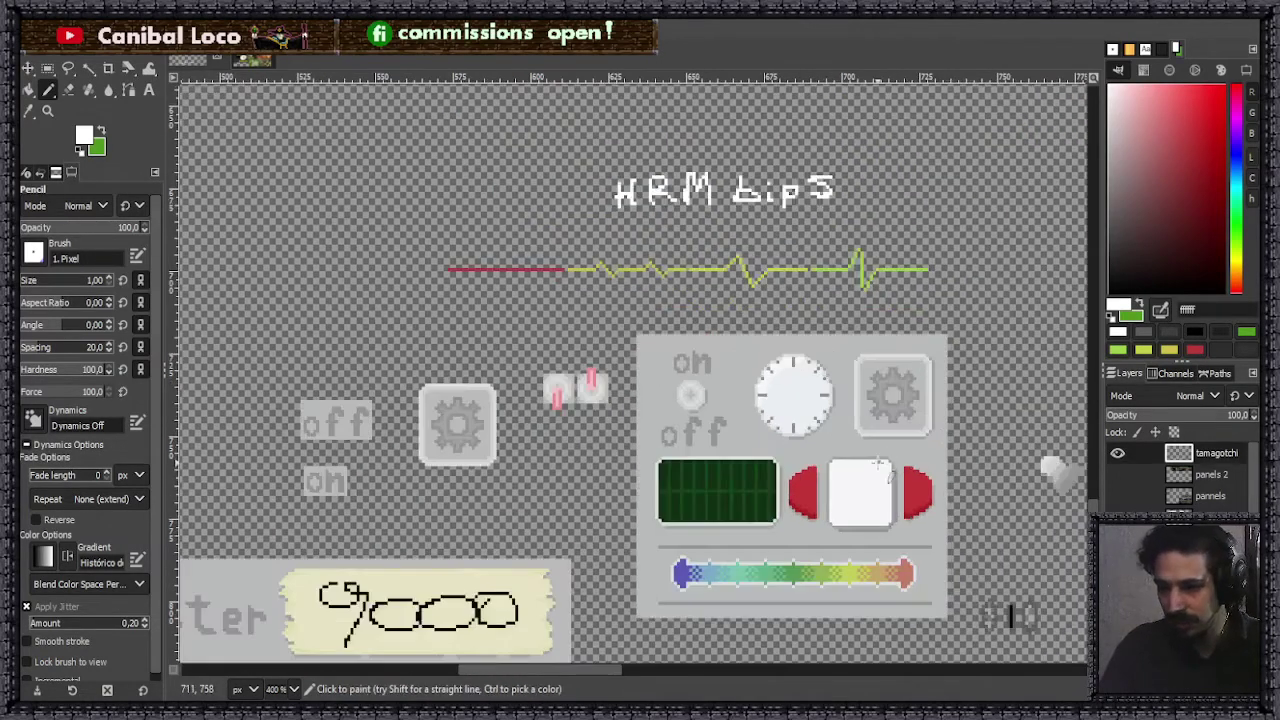
{"action": "scroll", "coordinate": [960, 450], "scroll_direction": "down", "scroll_amount": 4}
{"action": "scroll", "coordinate": [962, 452], "scroll_direction": "up", "scroll_amount": 3}
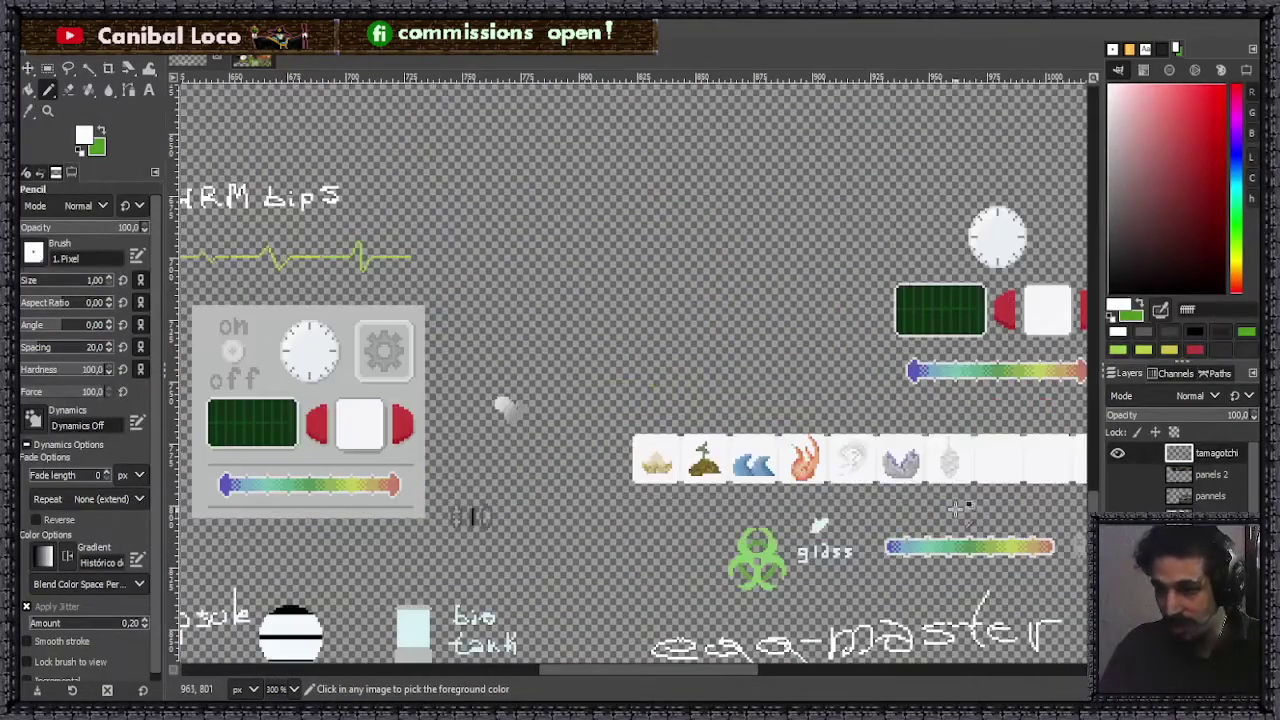
{"action": "scroll", "coordinate": [970, 505], "scroll_direction": "down", "scroll_amount": 2}
{"action": "scroll", "coordinate": [1008, 497], "scroll_direction": "up", "scroll_amount": 2}
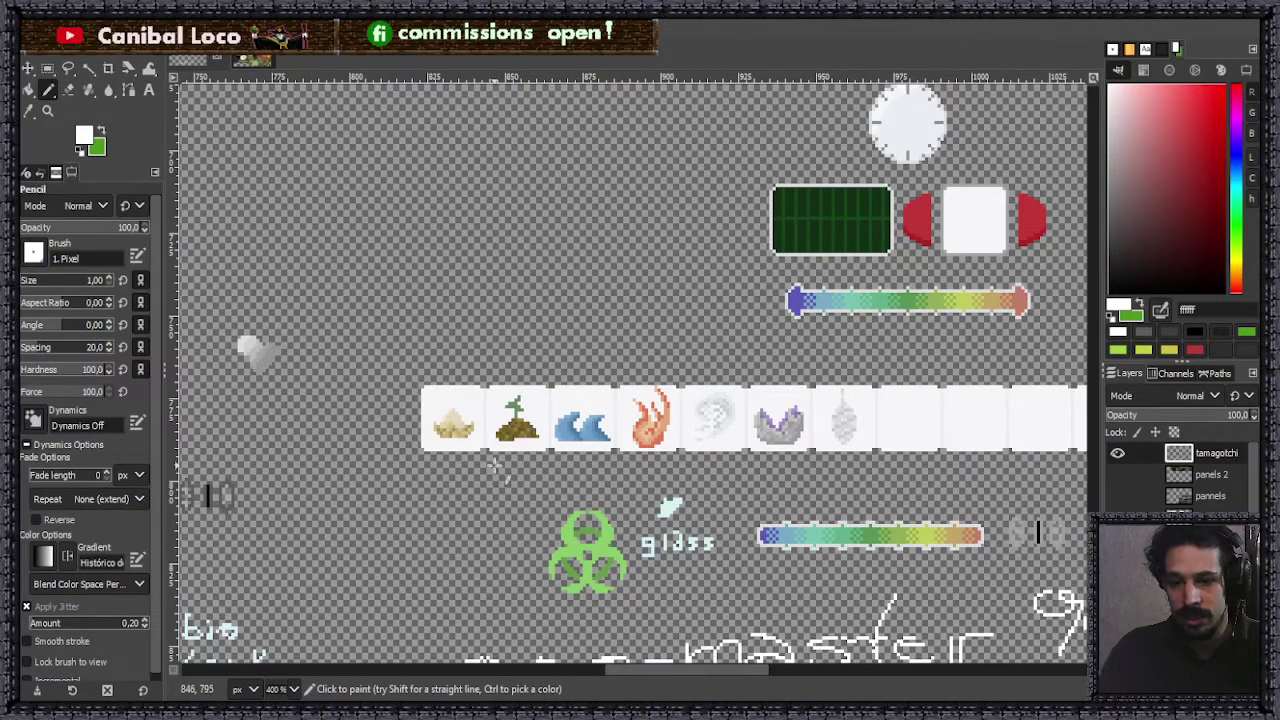
{"action": "mouse_move", "coordinate": [476, 433]}
{"action": "left_mouse_down"}
{"action": "mouse_move", "coordinate": [462, 442]}
{"action": "mouse_move", "coordinate": [480, 445]}
{"action": "left_mouse_up"}
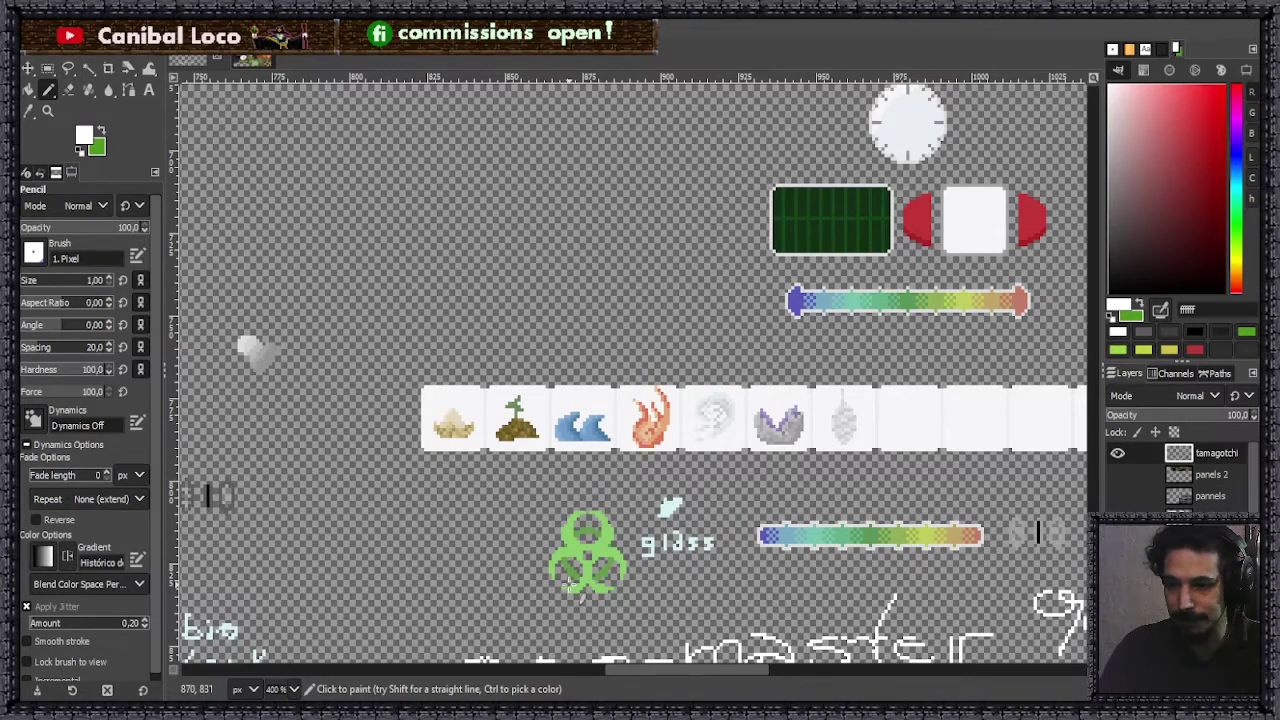
{"action": "scroll", "coordinate": [600, 505], "scroll_direction": "down", "scroll_amount": 4}
{"action": "scroll", "coordinate": [625, 495], "scroll_direction": "up", "scroll_amount": 3}
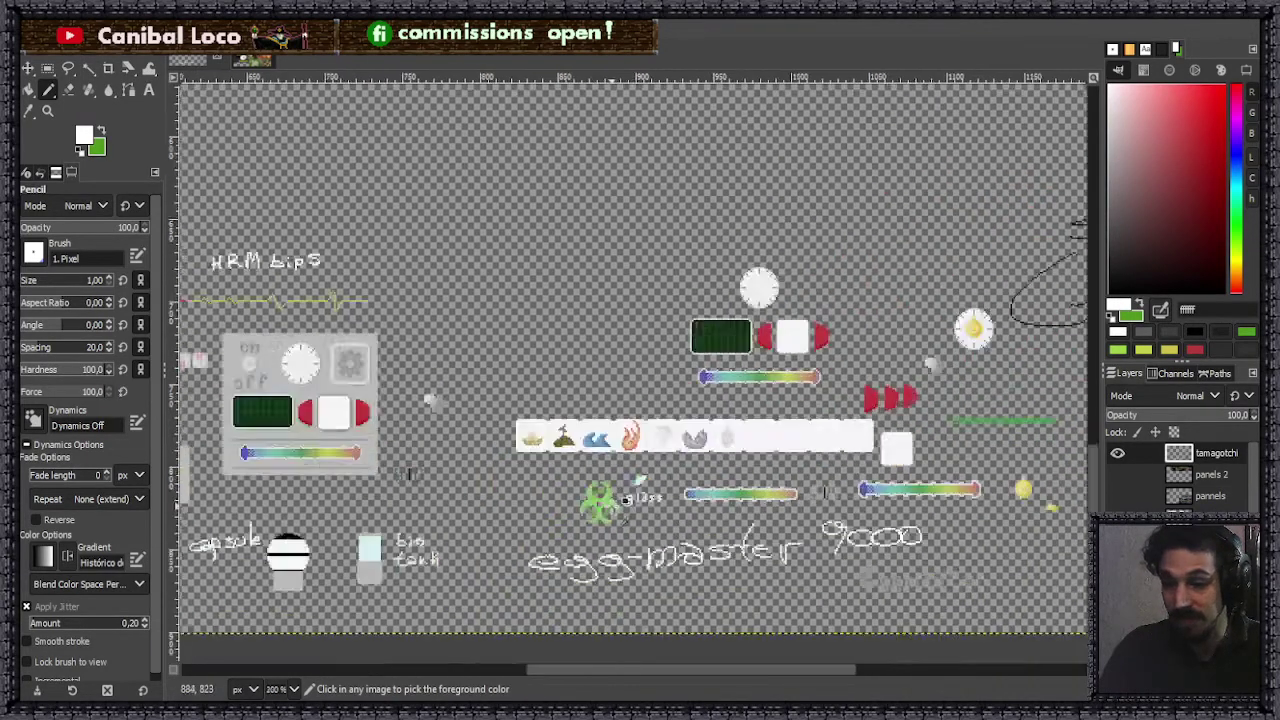
{"action": "scroll", "coordinate": [677, 489], "scroll_direction": "up", "scroll_amount": 1}
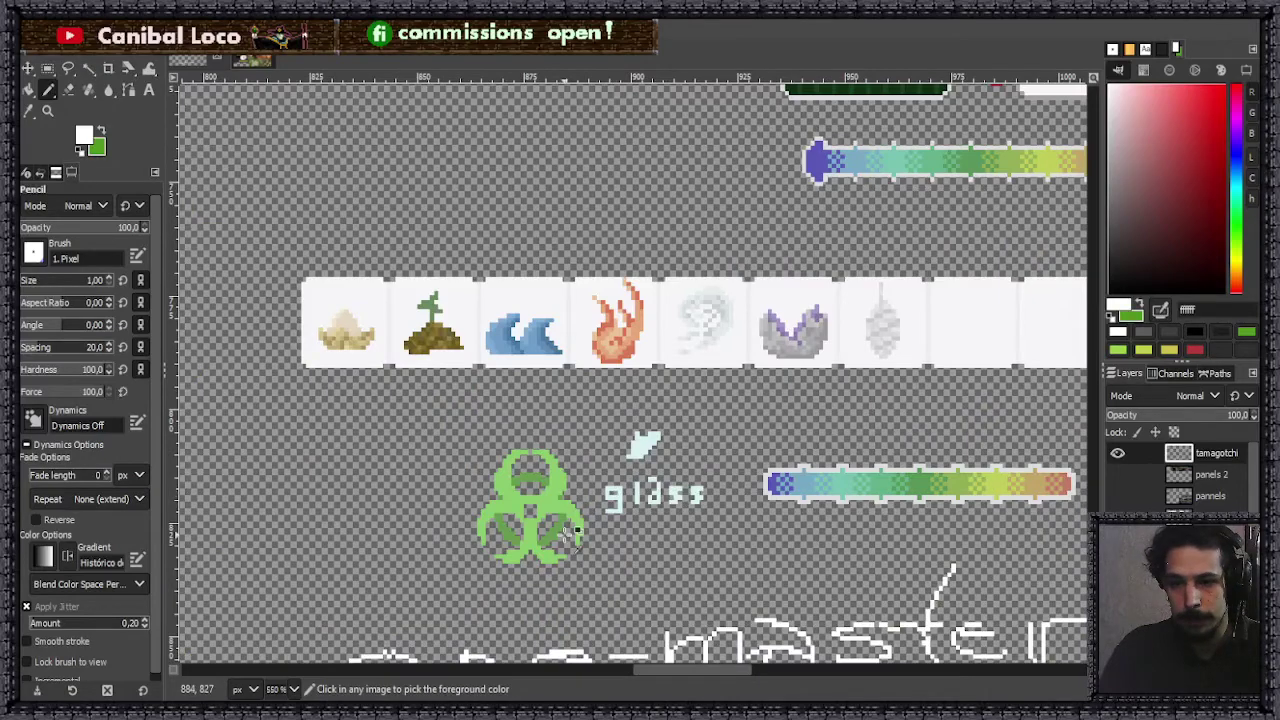
- Review the whole sprite sheet, comparing the assembled panel with the spare buttons, sliders and egg sketches around it
{"action": "scroll", "coordinate": [580, 525], "scroll_direction": "down", "scroll_amount": 2}
{"action": "scroll", "coordinate": [618, 506], "scroll_direction": "down", "scroll_amount": 4}
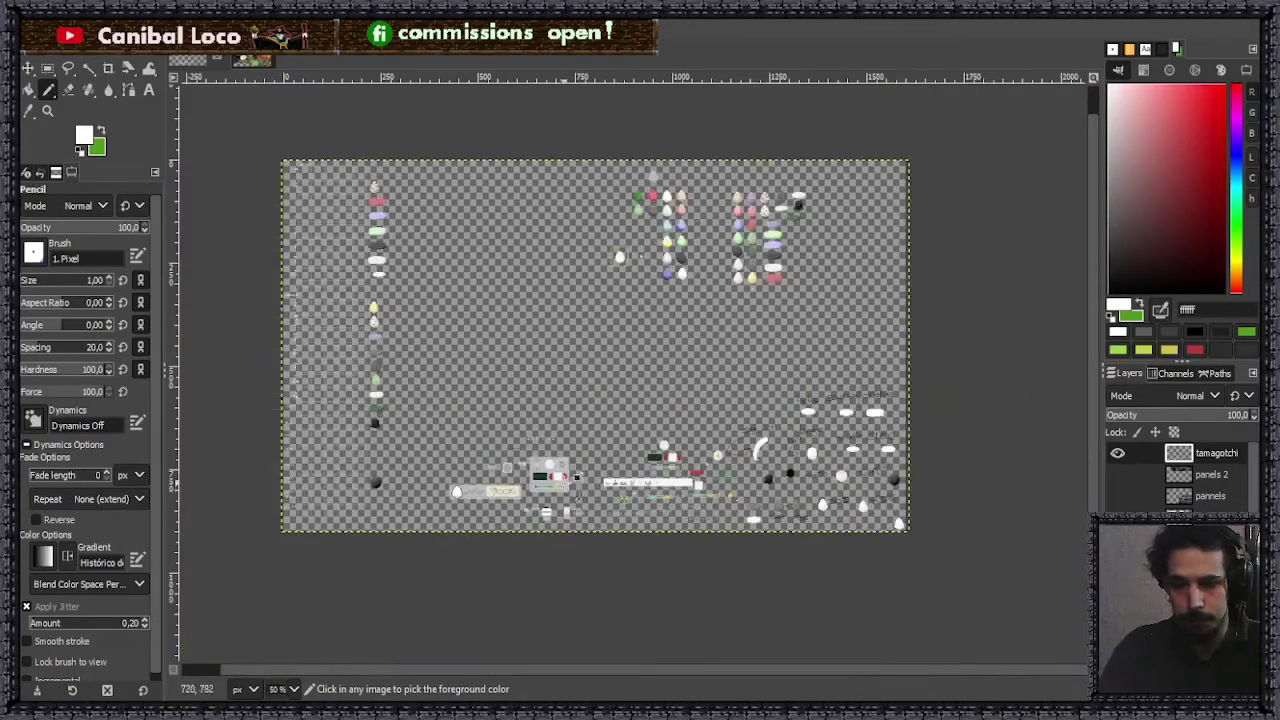
{"action": "scroll", "coordinate": [490, 497], "scroll_direction": "up", "scroll_amount": 3}
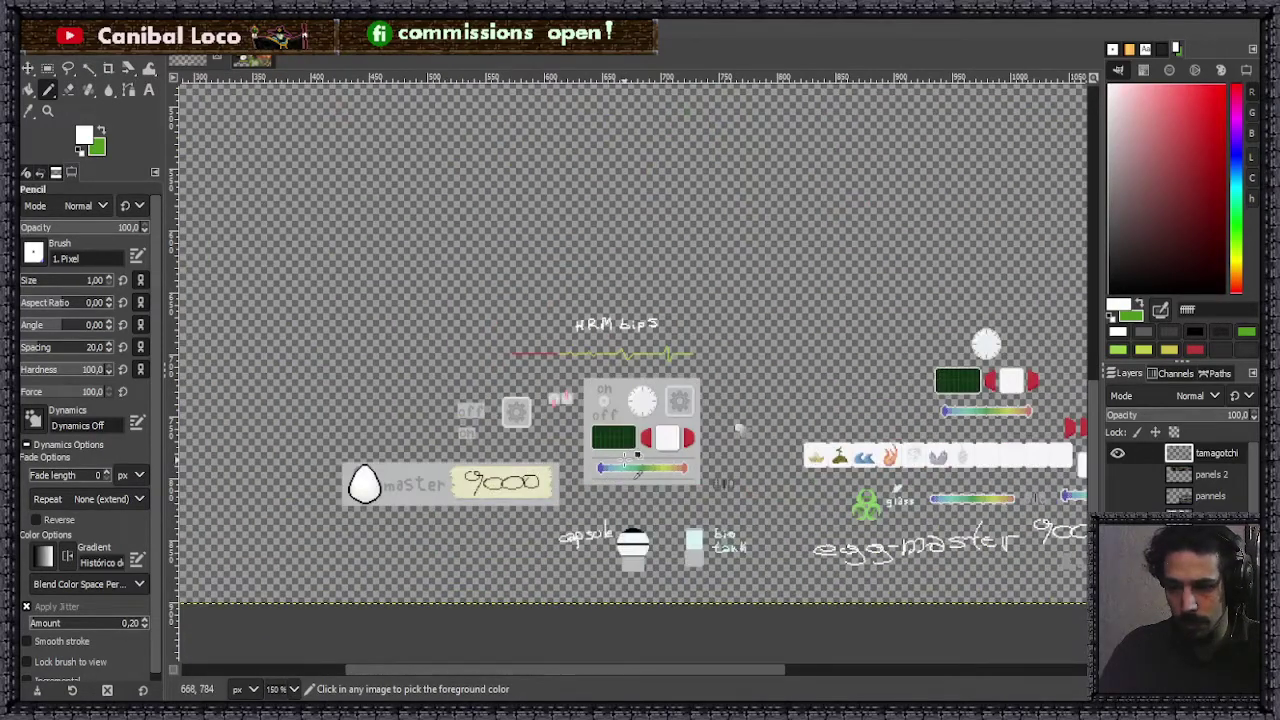
{"action": "scroll", "coordinate": [839, 521], "scroll_direction": "up", "scroll_amount": 3}
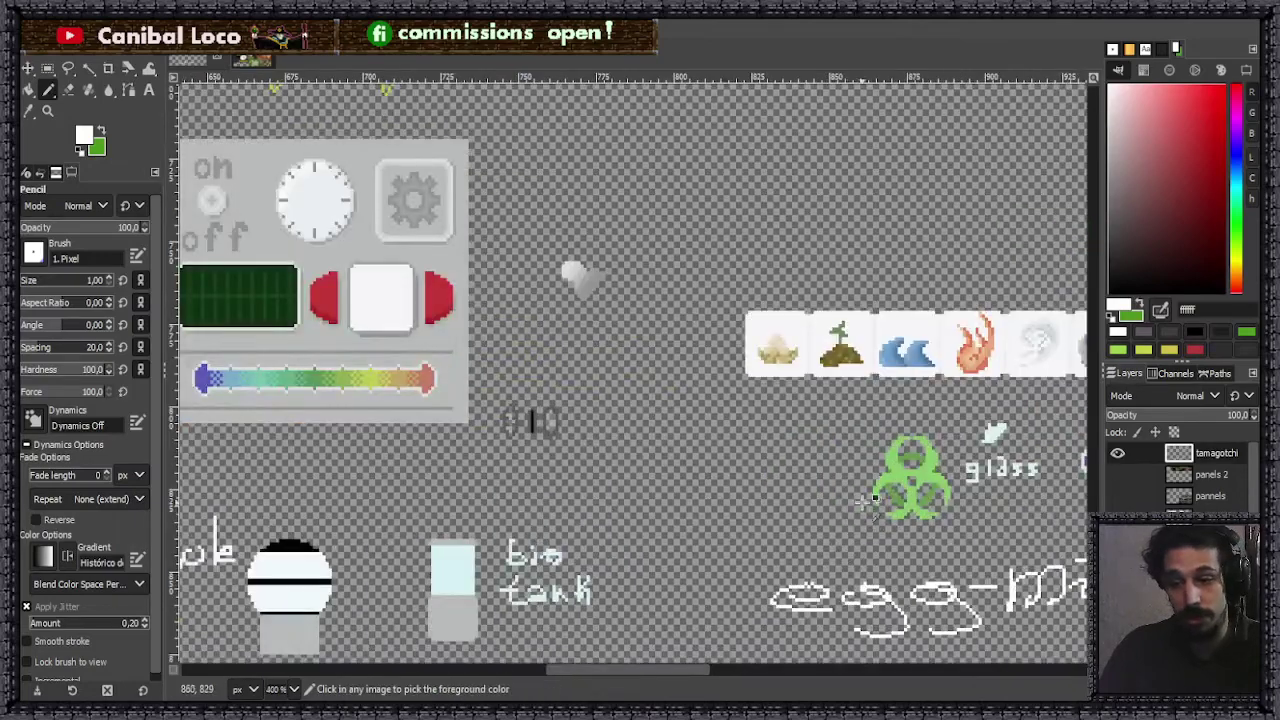
{"action": "scroll", "coordinate": [770, 518], "scroll_direction": "down", "scroll_amount": 6}
{"action": "scroll", "coordinate": [629, 446], "scroll_direction": "up", "scroll_amount": 6}
{"action": "scroll", "coordinate": [629, 446], "scroll_direction": "down", "scroll_amount": 1}
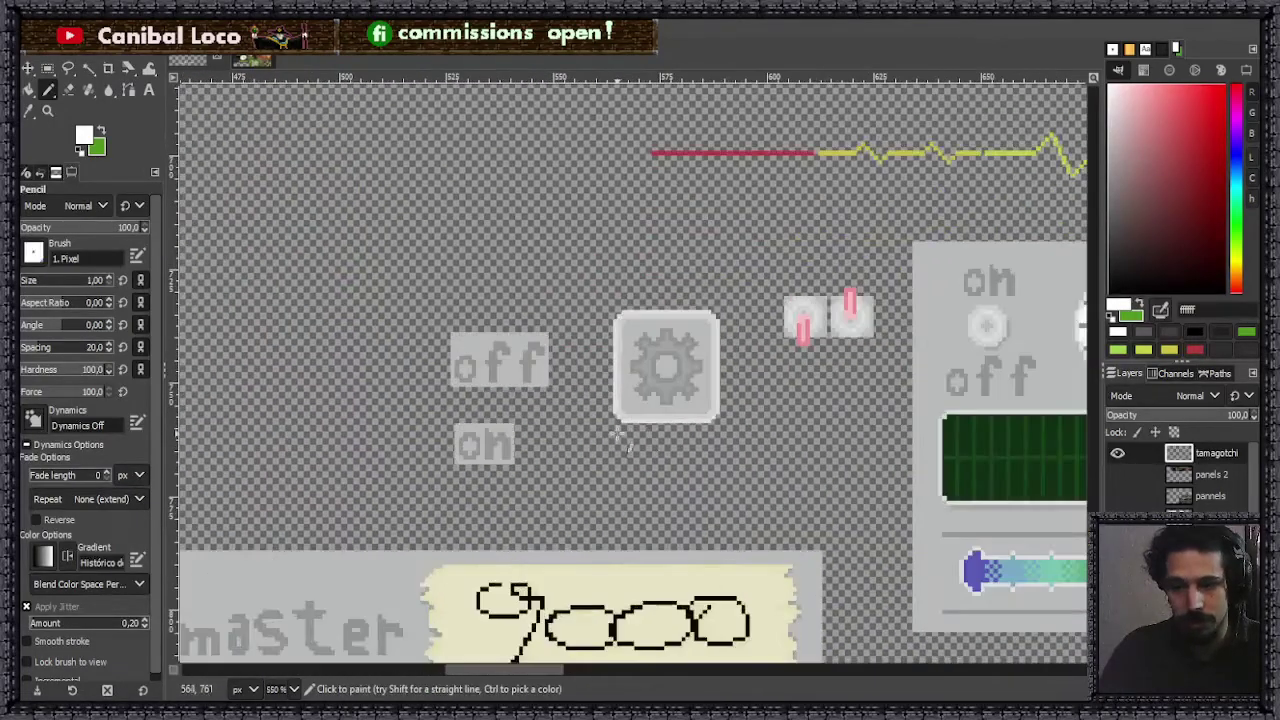
{"action": "scroll", "coordinate": [624, 400], "scroll_direction": "down", "scroll_amount": 1}
{"action": "scroll", "coordinate": [830, 424], "scroll_direction": "up", "scroll_amount": 2}
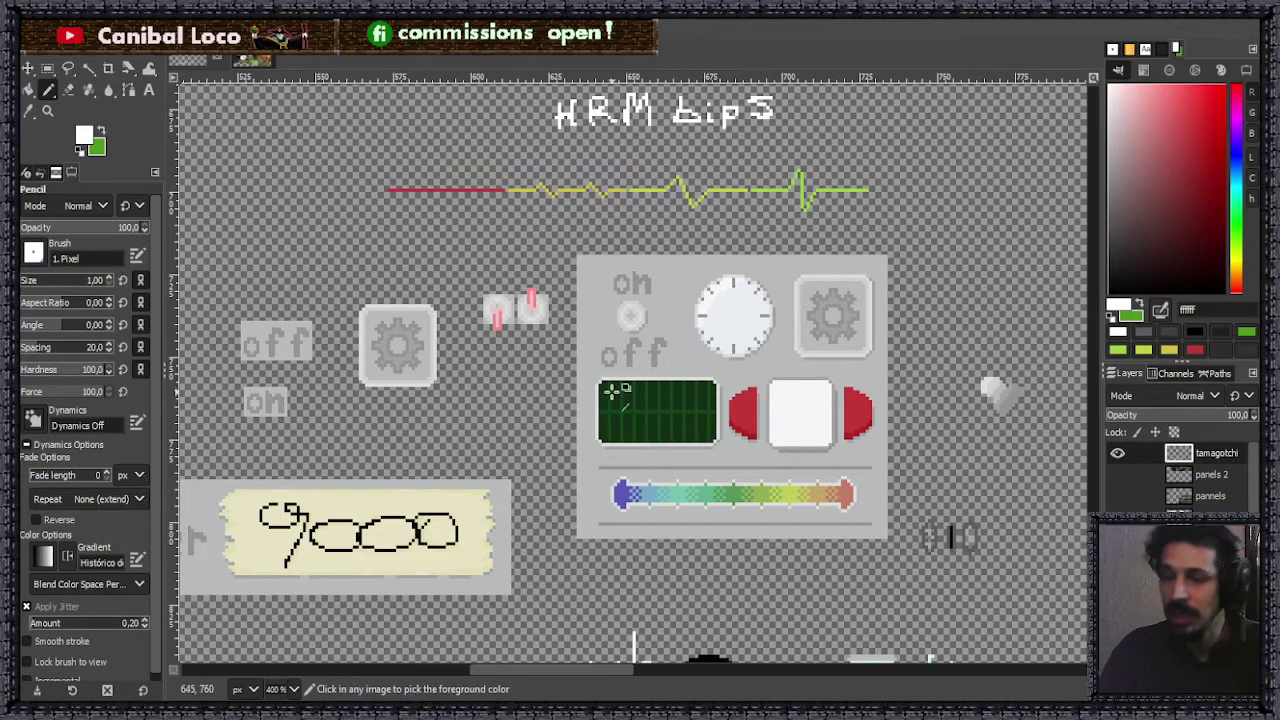
{"action": "scroll", "coordinate": [708, 455], "scroll_direction": "down", "scroll_amount": 5}
{"action": "scroll", "coordinate": [838, 397], "scroll_direction": "up", "scroll_amount": 3}
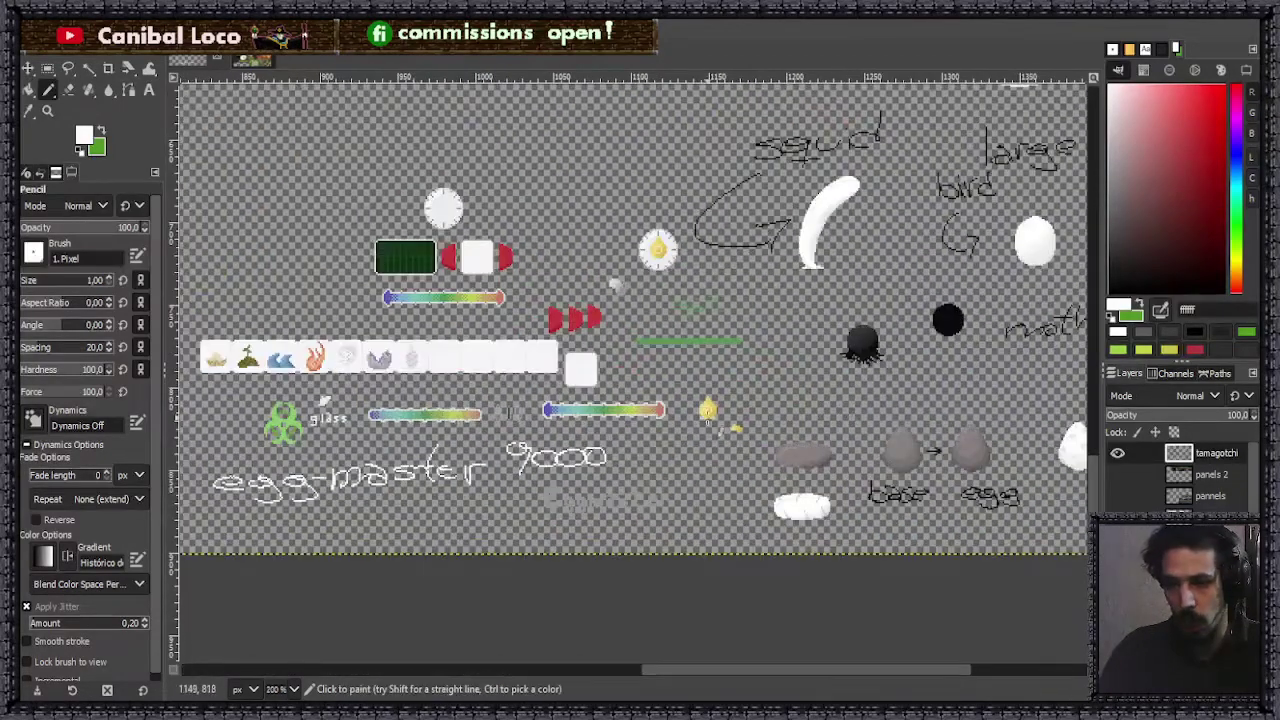
- Examine the loose parts around the element icon strip, including the yolk dial, the rainbow sliders and the egg-master 9000 lettering
{"action": "scroll", "coordinate": [700, 420], "scroll_direction": "down", "scroll_amount": 4}
{"action": "scroll", "coordinate": [760, 340], "scroll_direction": "up", "scroll_amount": 5}
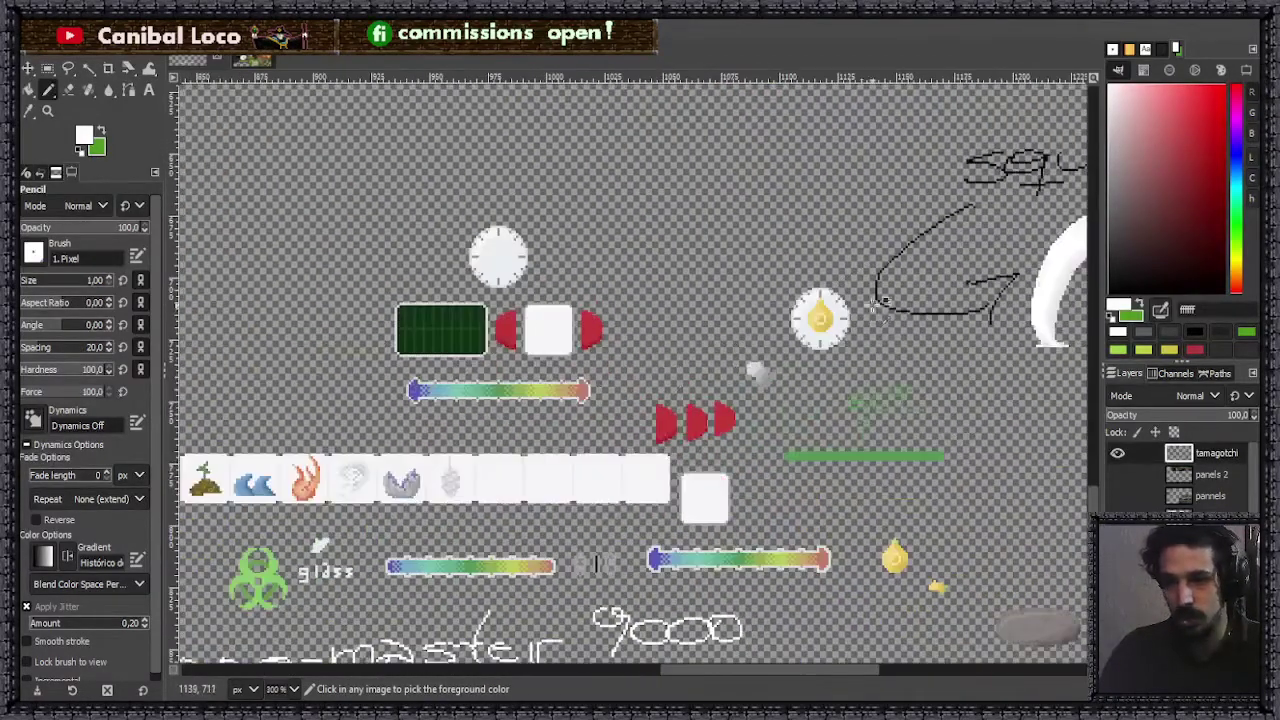
{"action": "scroll", "coordinate": [848, 318], "scroll_direction": "up", "scroll_amount": 4}
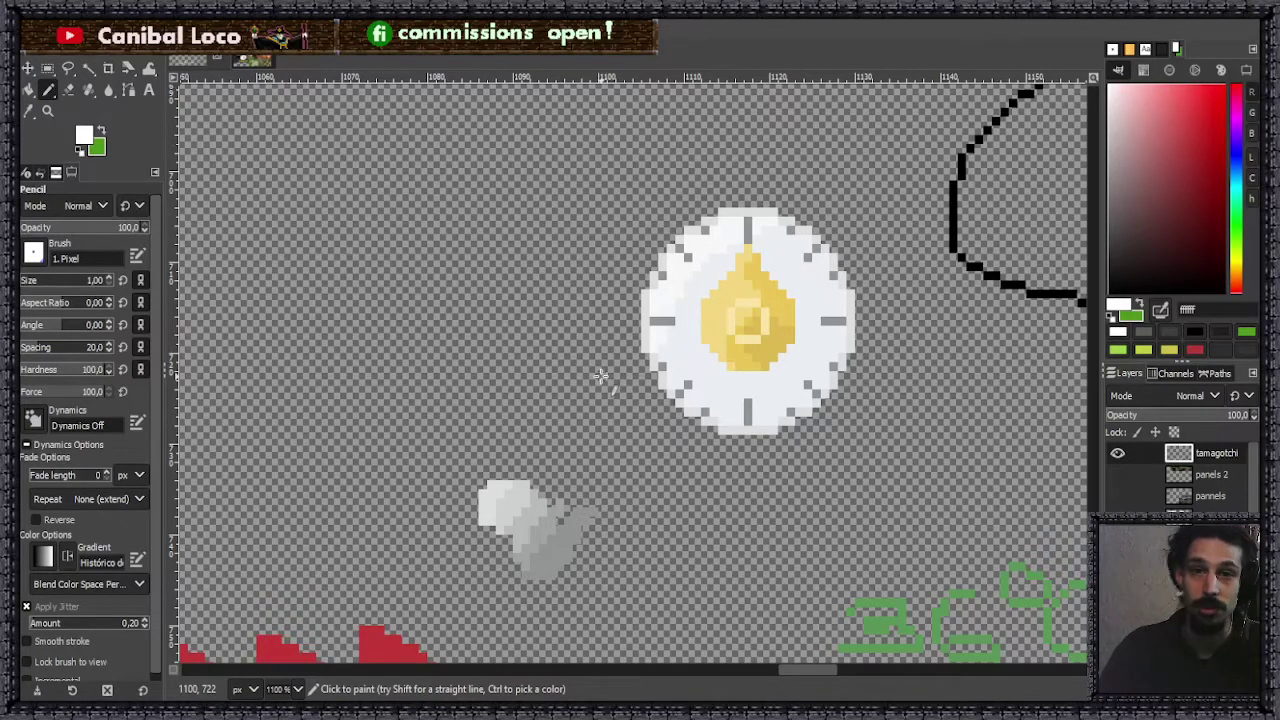
{"action": "scroll", "coordinate": [626, 350], "scroll_direction": "down", "scroll_amount": 6}
{"action": "scroll", "coordinate": [624, 342], "scroll_direction": "up", "scroll_amount": 2}
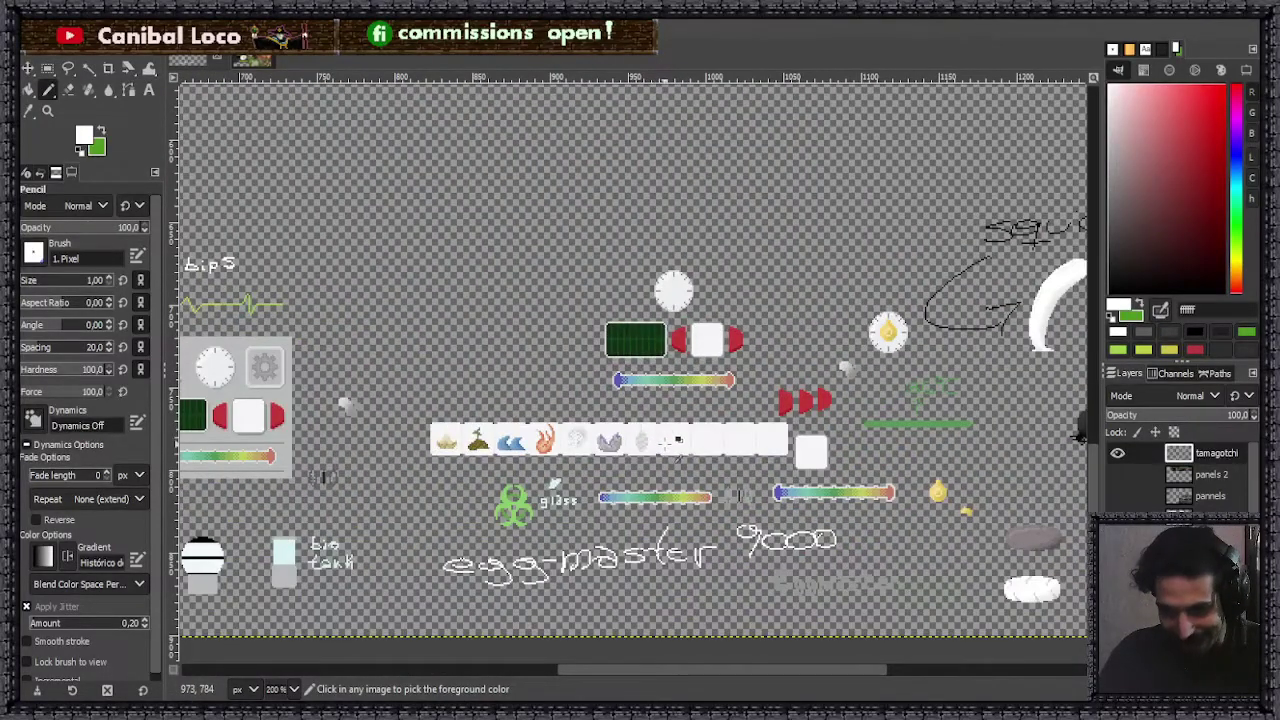
{"action": "scroll", "coordinate": [786, 531], "scroll_direction": "up", "scroll_amount": 3}
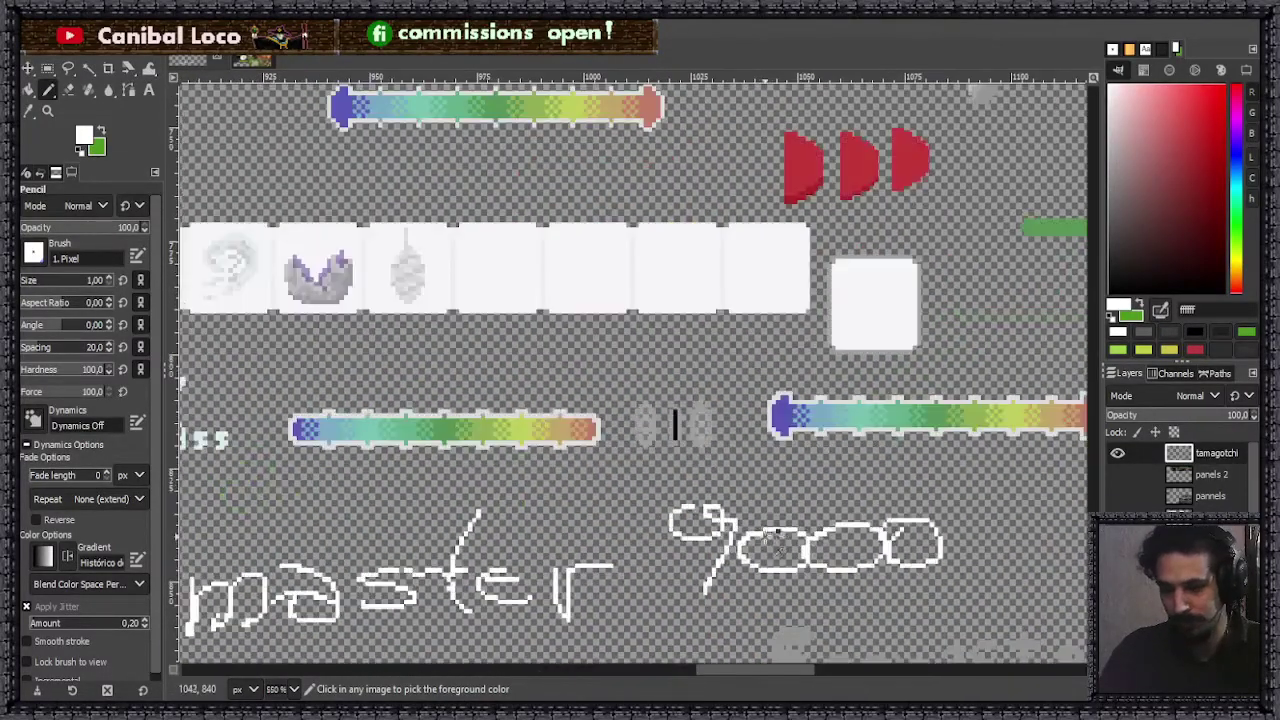
{"action": "scroll", "coordinate": [838, 535], "scroll_direction": "down", "scroll_amount": 3}
{"action": "scroll", "coordinate": [840, 535], "scroll_direction": "up", "scroll_amount": 3}
{"action": "scroll", "coordinate": [823, 543], "scroll_direction": "down", "scroll_amount": 2}
{"action": "scroll", "coordinate": [850, 430], "scroll_direction": "up", "scroll_amount": 2}
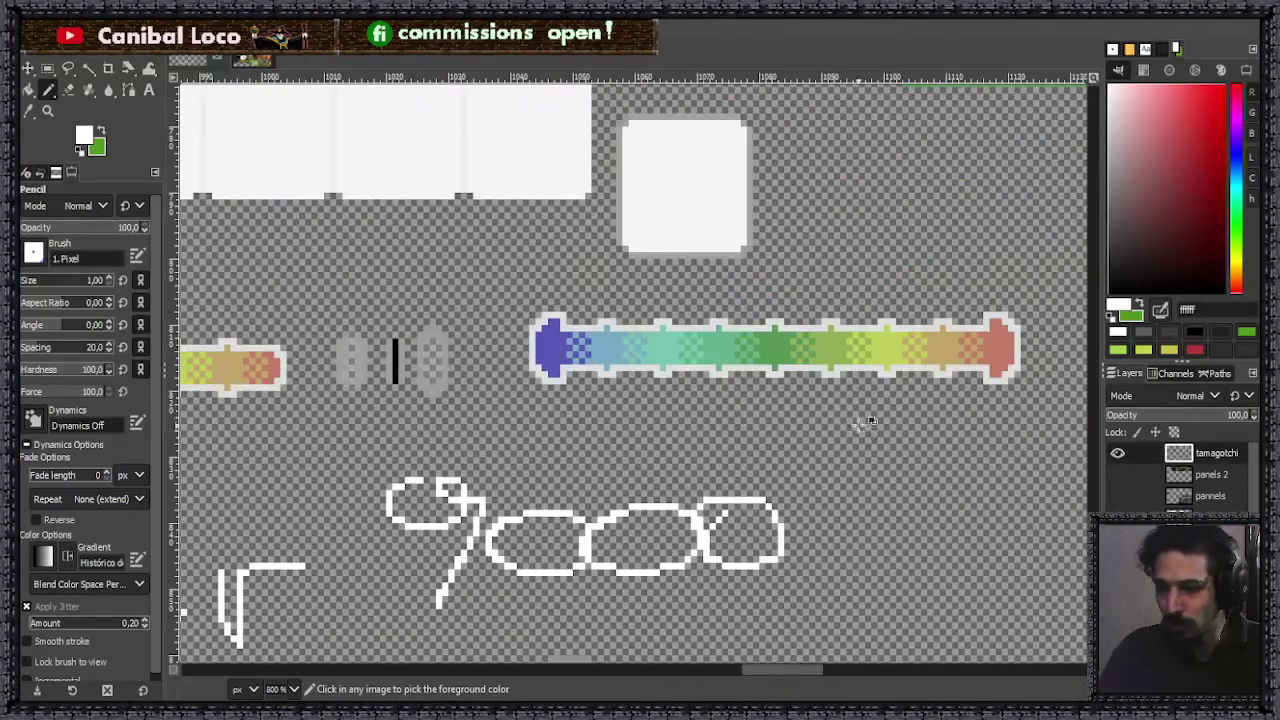
{"action": "scroll", "coordinate": [776, 425], "scroll_direction": "down", "scroll_amount": 3}
{"action": "scroll", "coordinate": [632, 440], "scroll_direction": "up", "scroll_amount": 3}
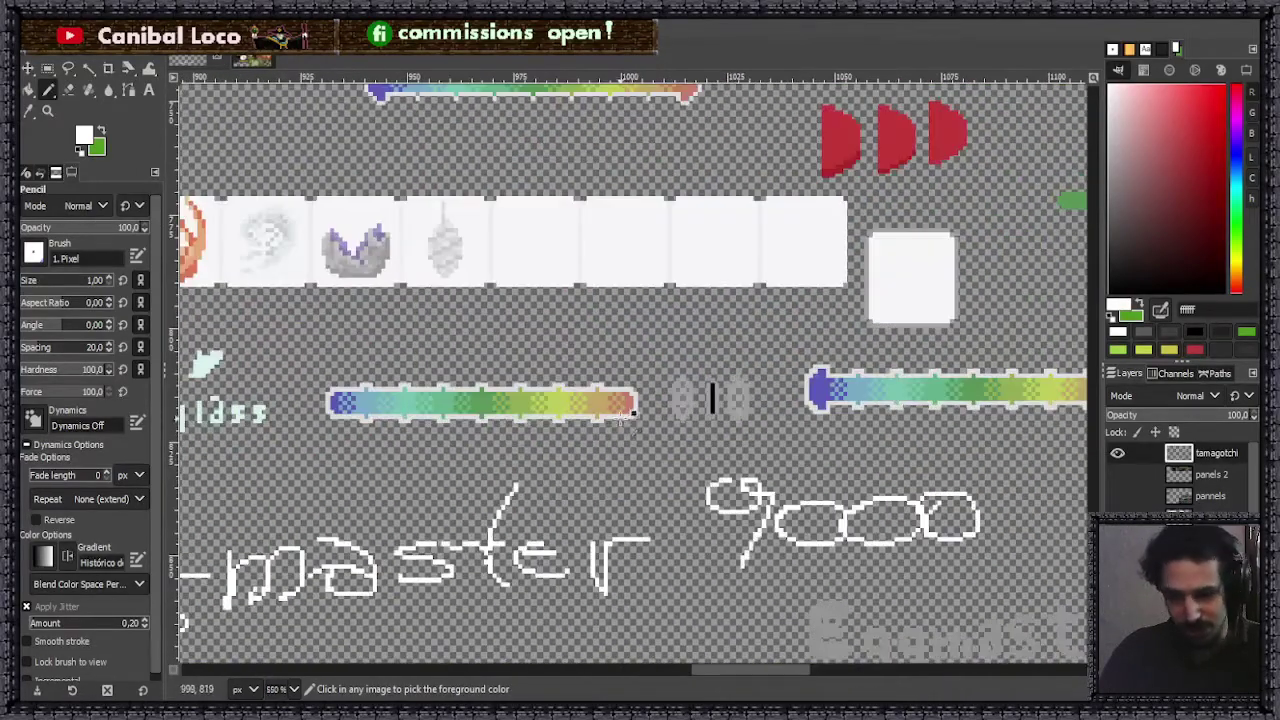
- Inspect the rainbow slider on the assembled control panel up close and save the image
{"action": "scroll", "coordinate": [634, 438], "scroll_direction": "down", "scroll_amount": 5}
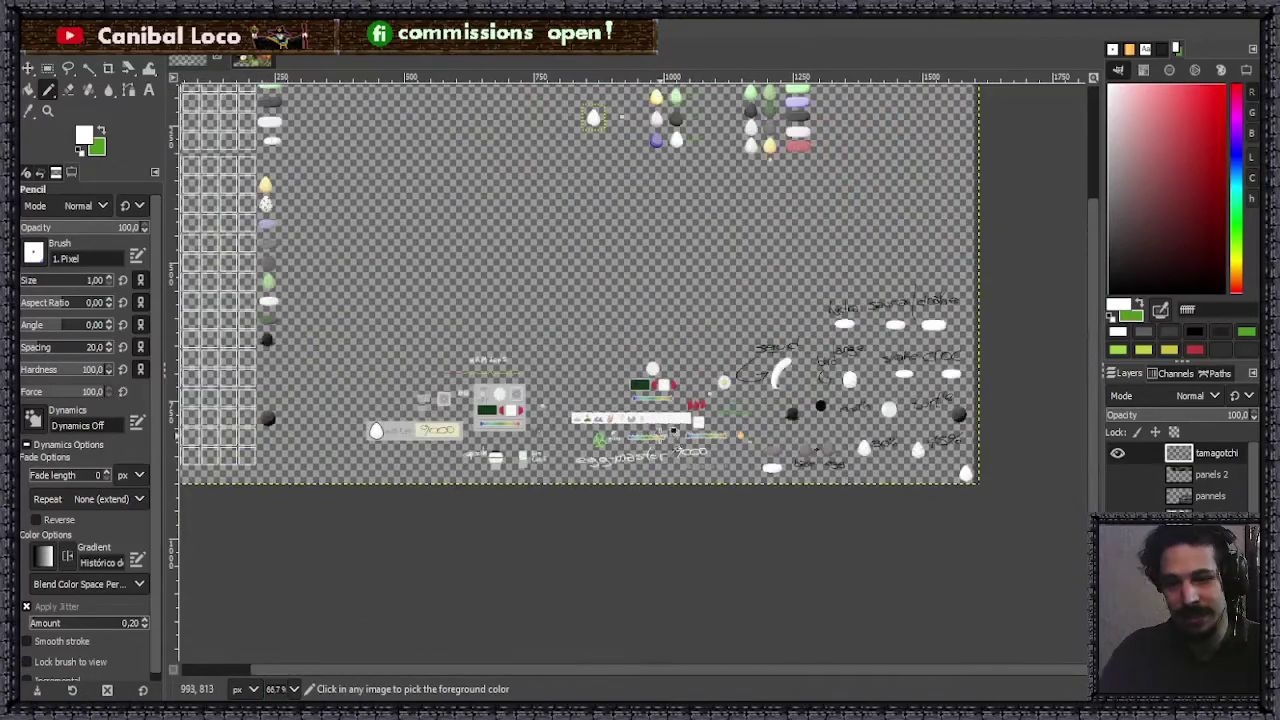
{"action": "scroll", "coordinate": [540, 440], "scroll_direction": "up", "scroll_amount": 1}
{"action": "scroll", "coordinate": [533, 437], "scroll_direction": "up", "scroll_amount": 4}
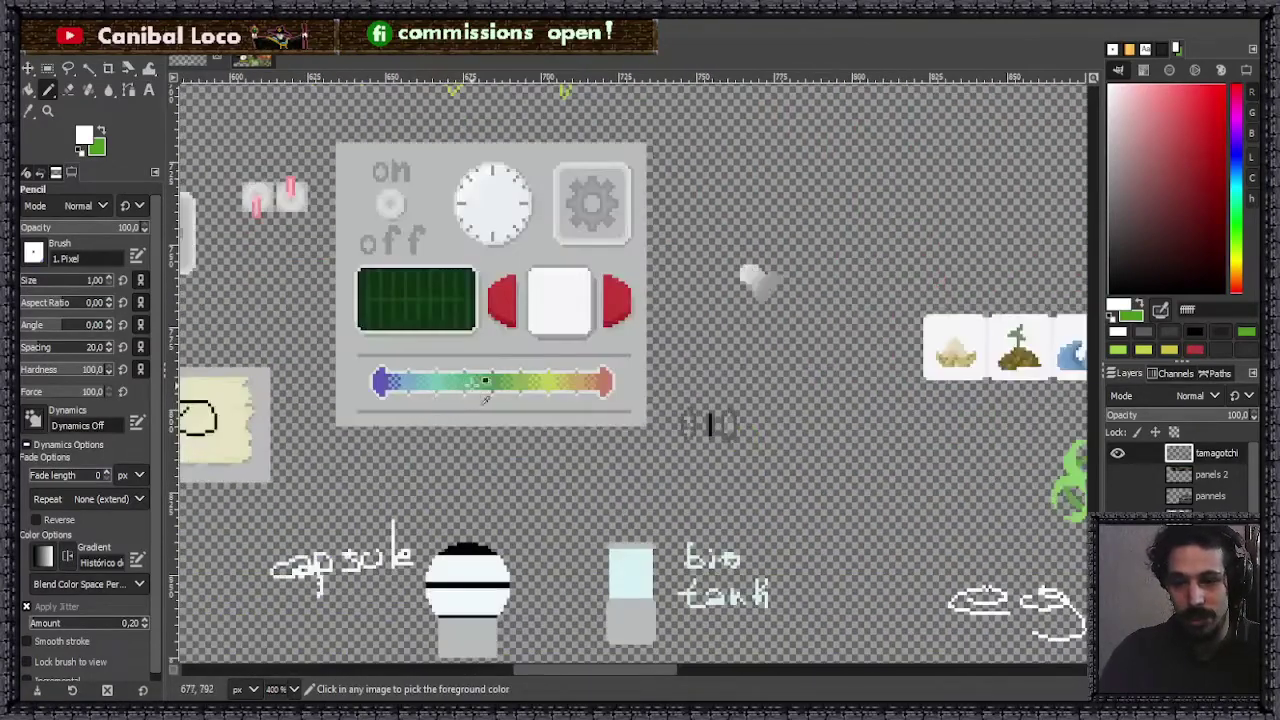
{"action": "scroll", "coordinate": [535, 395], "scroll_direction": "up", "scroll_amount": 1}
{"action": "scroll", "coordinate": [543, 394], "scroll_direction": "up", "scroll_amount": 3}
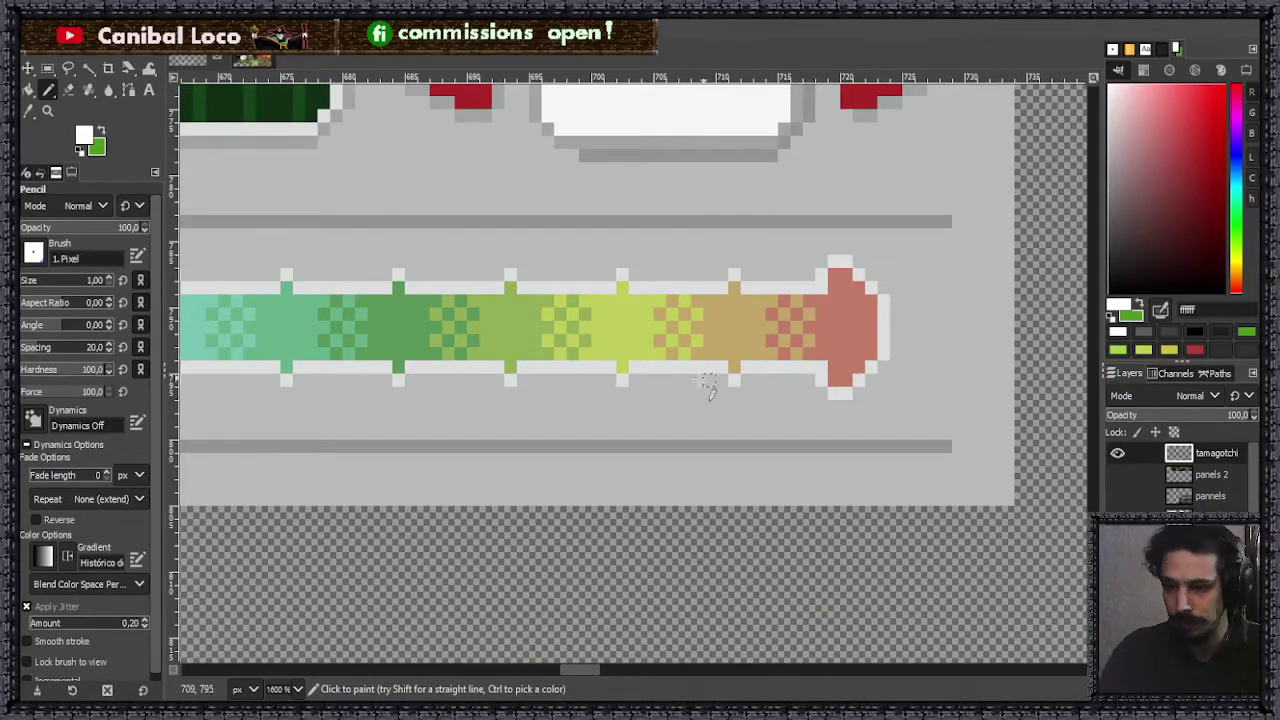
{"action": "scroll", "coordinate": [647, 416], "scroll_direction": "down", "scroll_amount": 1}
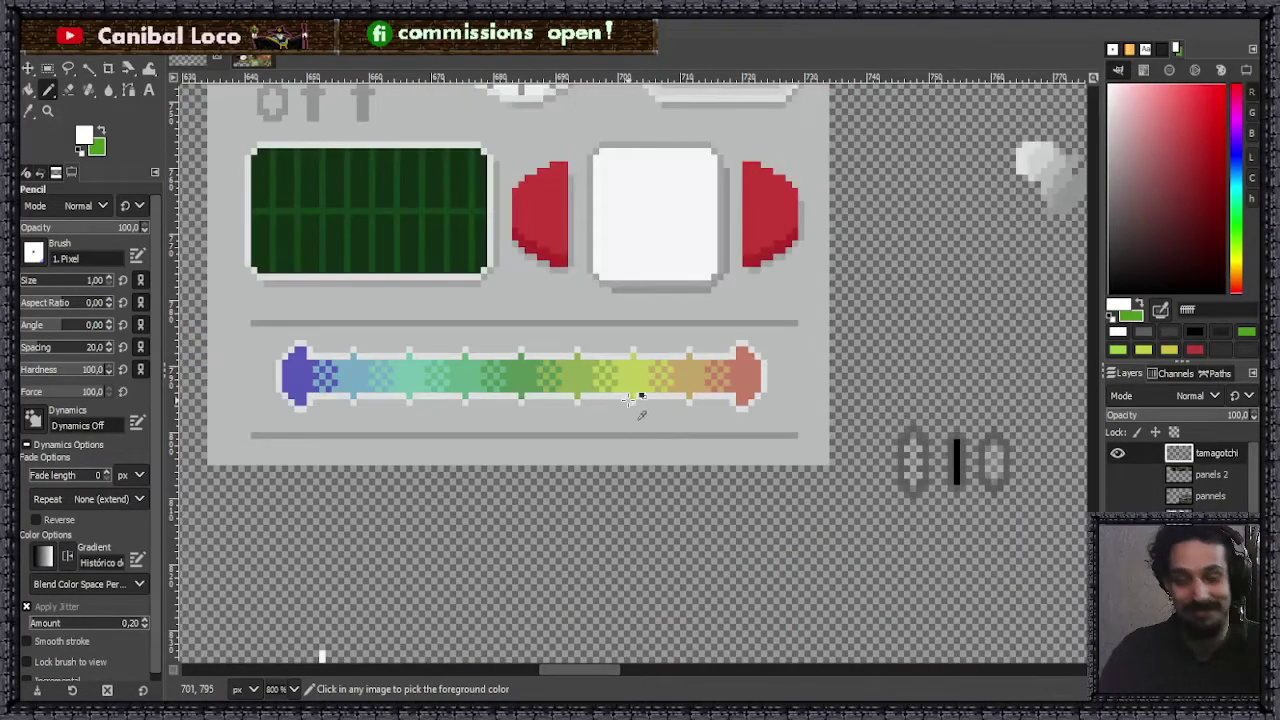
{"action": "key", "text": "ctrl+s"}
- Compare the assembled panel with the 9000 nameplate, the capsule and the bio tank, and save the image again
{"action": "scroll", "coordinate": [638, 400], "scroll_direction": "down", "scroll_amount": 3}
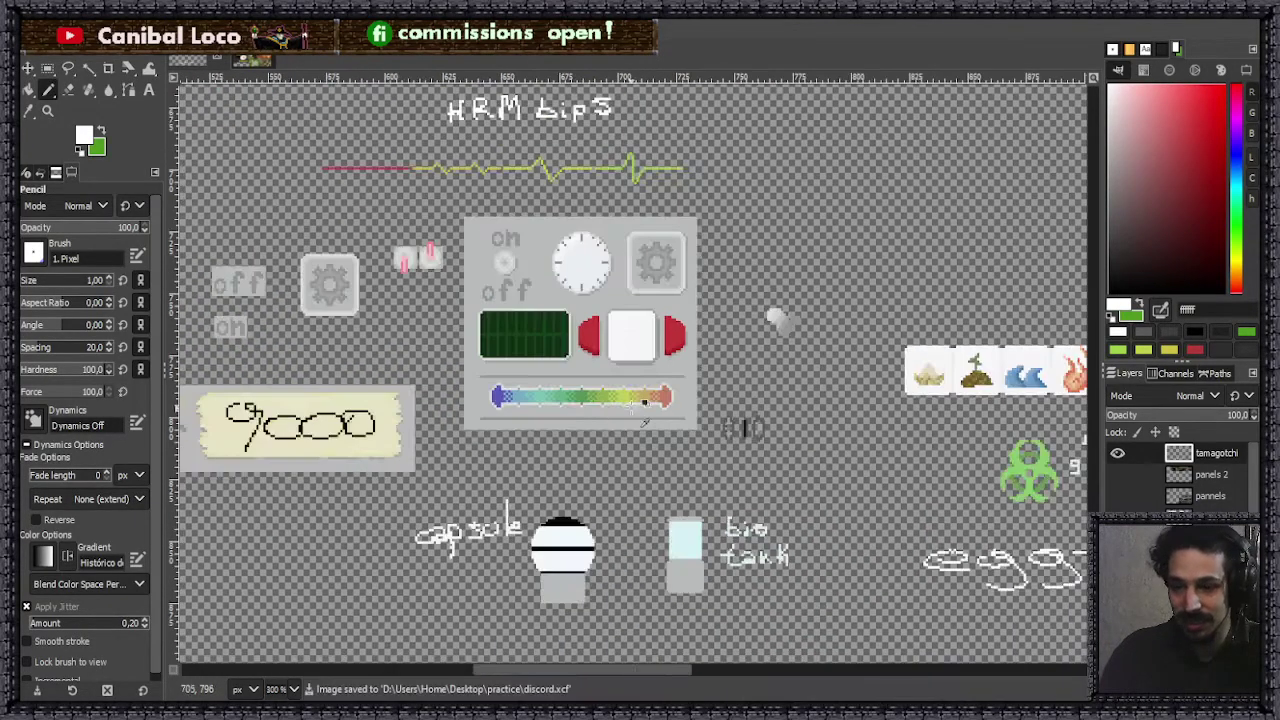
{"action": "scroll", "coordinate": [683, 423], "scroll_direction": "down", "scroll_amount": 1}
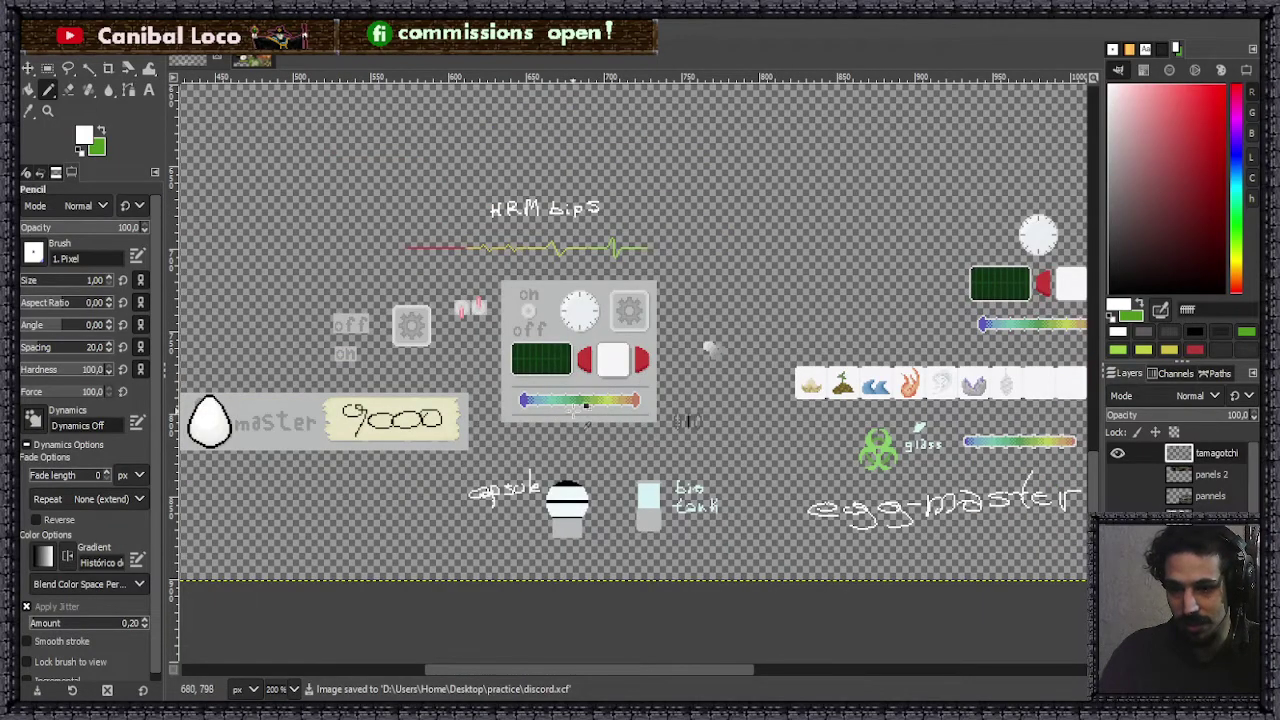
{"action": "scroll", "coordinate": [575, 418], "scroll_direction": "down", "scroll_amount": 2}
{"action": "scroll", "coordinate": [535, 410], "scroll_direction": "up", "scroll_amount": 4}
{"action": "scroll", "coordinate": [534, 410], "scroll_direction": "down", "scroll_amount": 3}
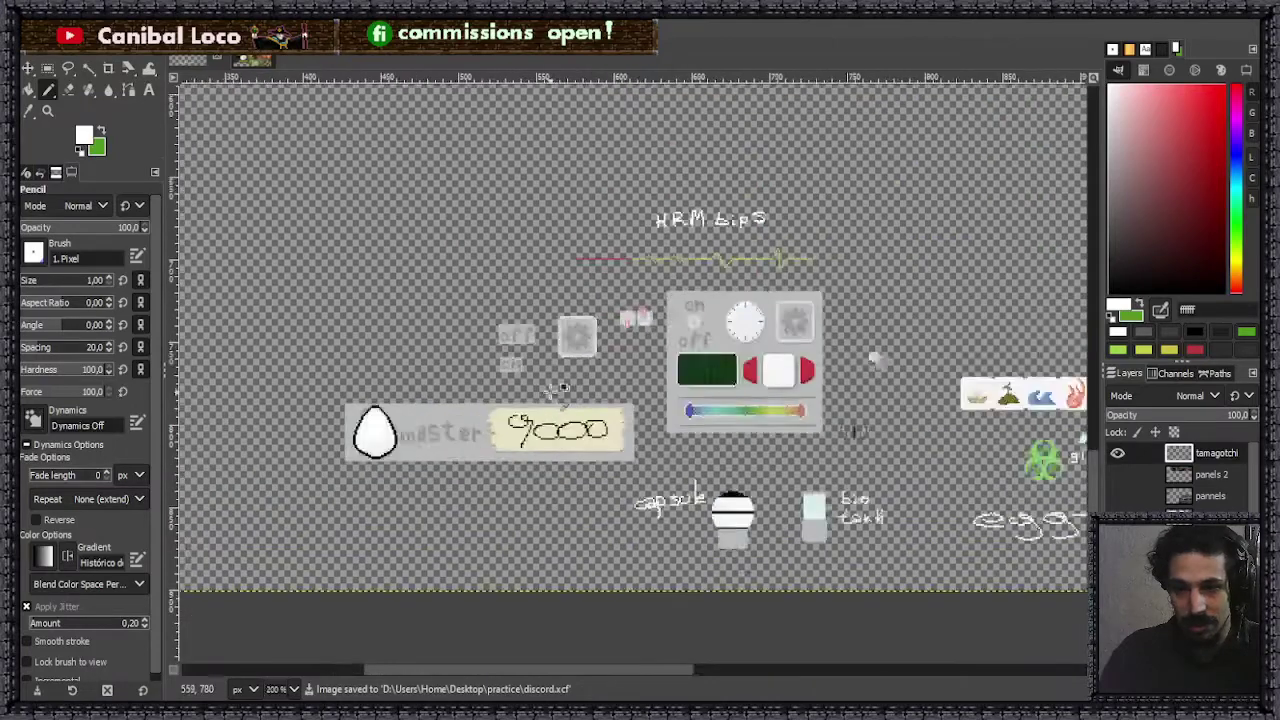
{"action": "scroll", "coordinate": [700, 400], "scroll_direction": "up", "scroll_amount": 3}
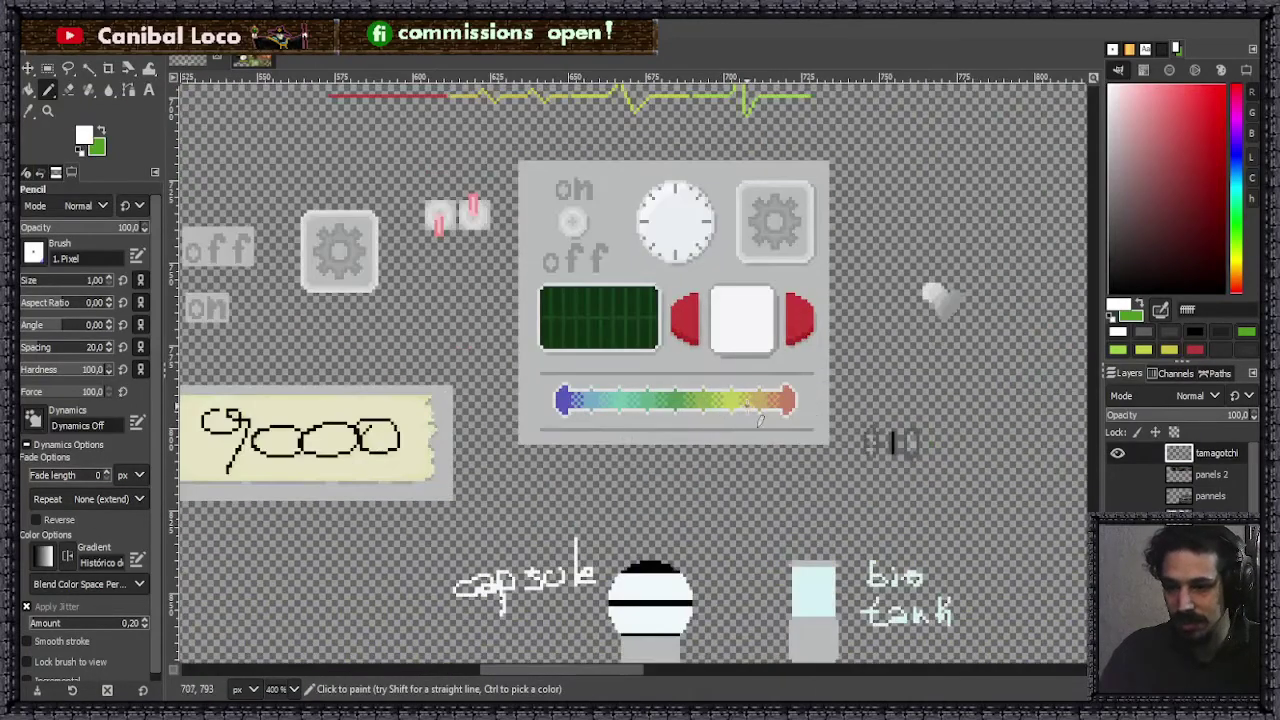
{"action": "scroll", "coordinate": [624, 428], "scroll_direction": "down", "scroll_amount": 3}
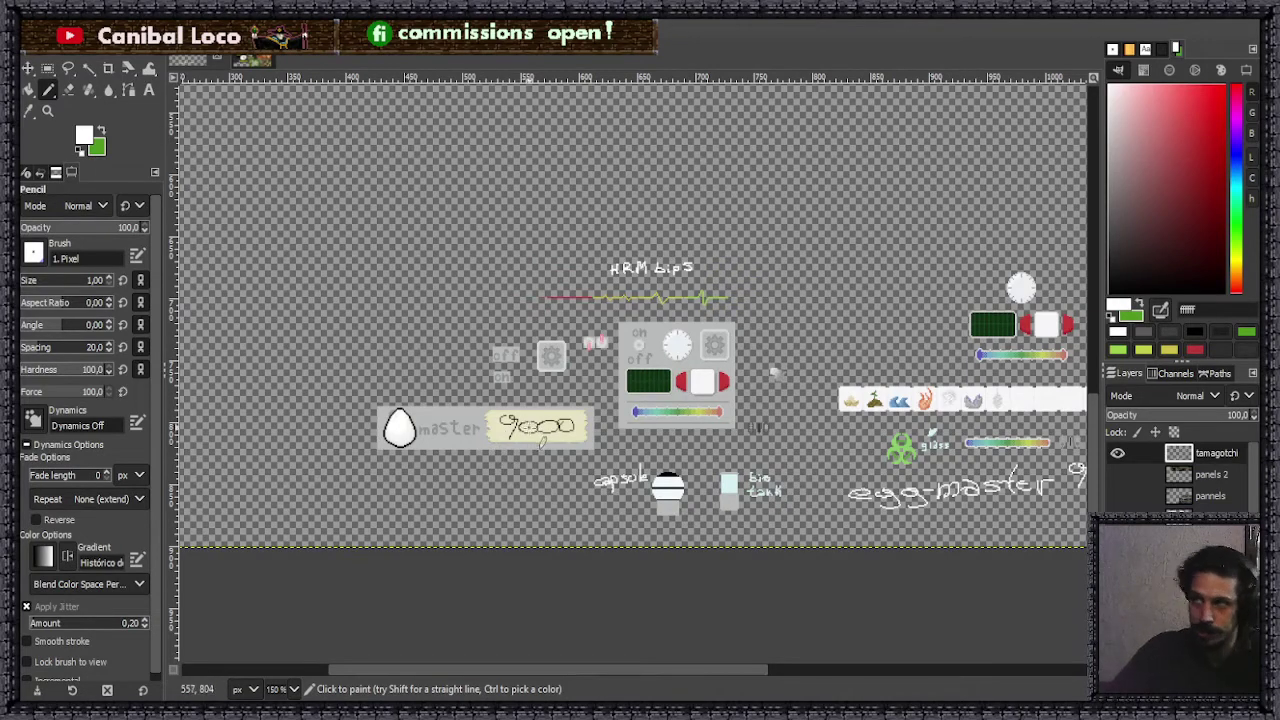
{"action": "key", "text": "ctrl+s"}
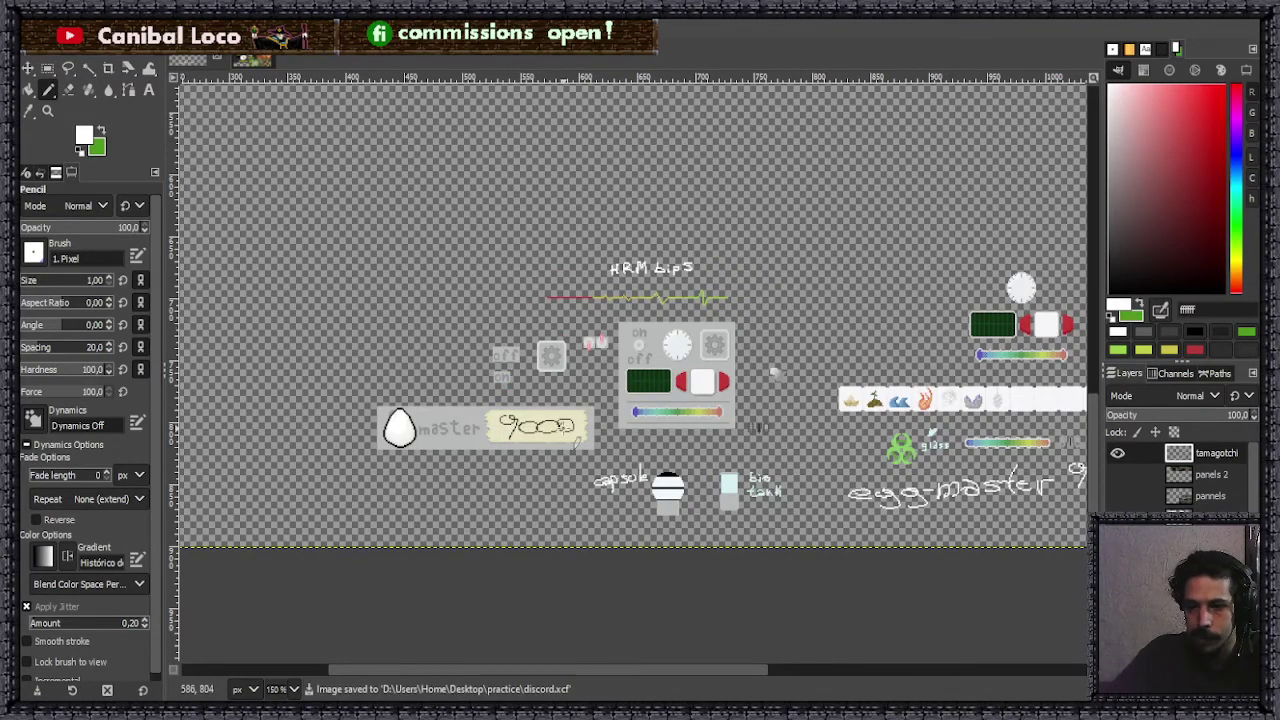
- Check the egg nameplate and its surroundings against the whole sheet, and save the current state of the image
{"action": "scroll", "coordinate": [568, 442], "scroll_direction": "down", "scroll_amount": 2}
{"action": "scroll", "coordinate": [558, 452], "scroll_direction": "down", "scroll_amount": 1}
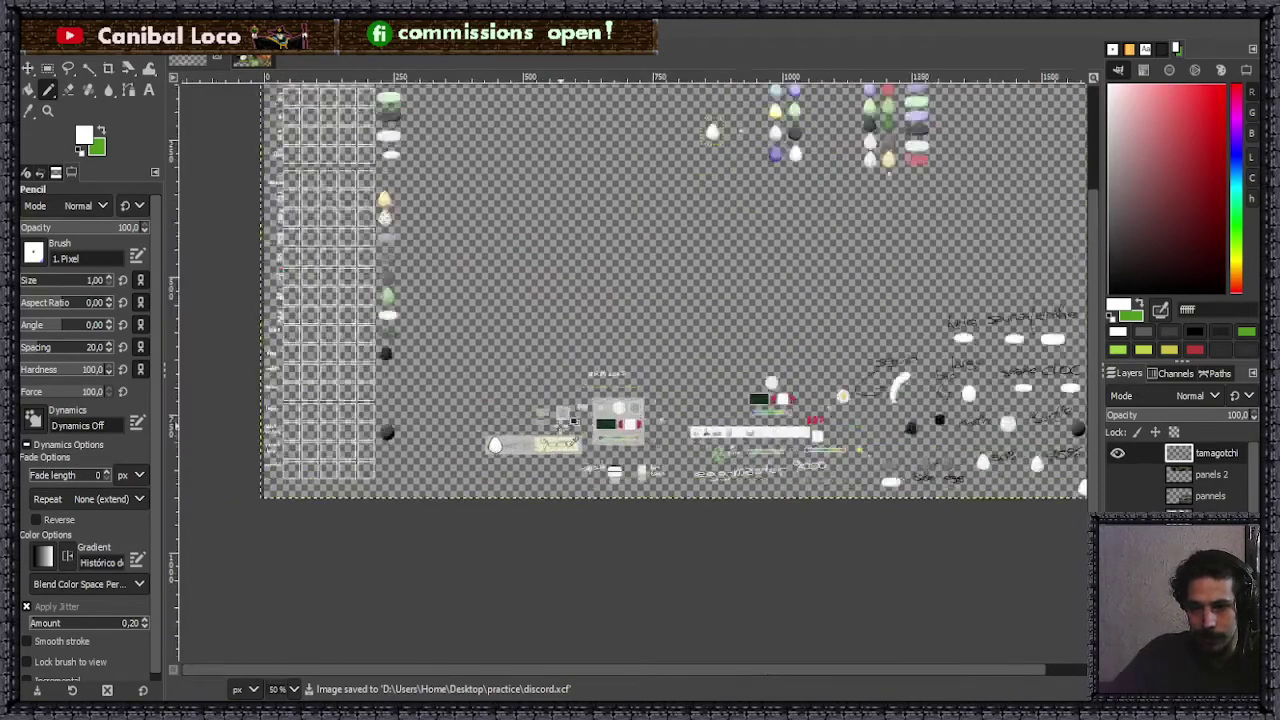
{"action": "scroll", "coordinate": [558, 452], "scroll_direction": "up", "scroll_amount": 3}
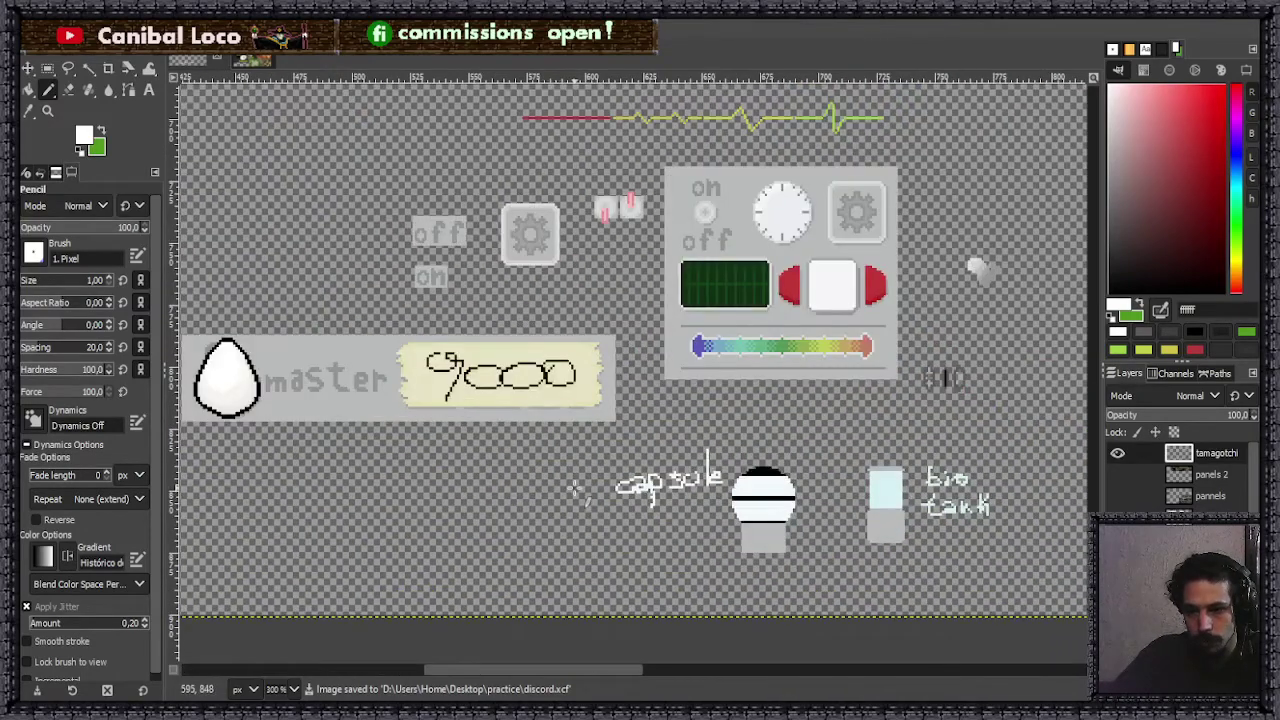
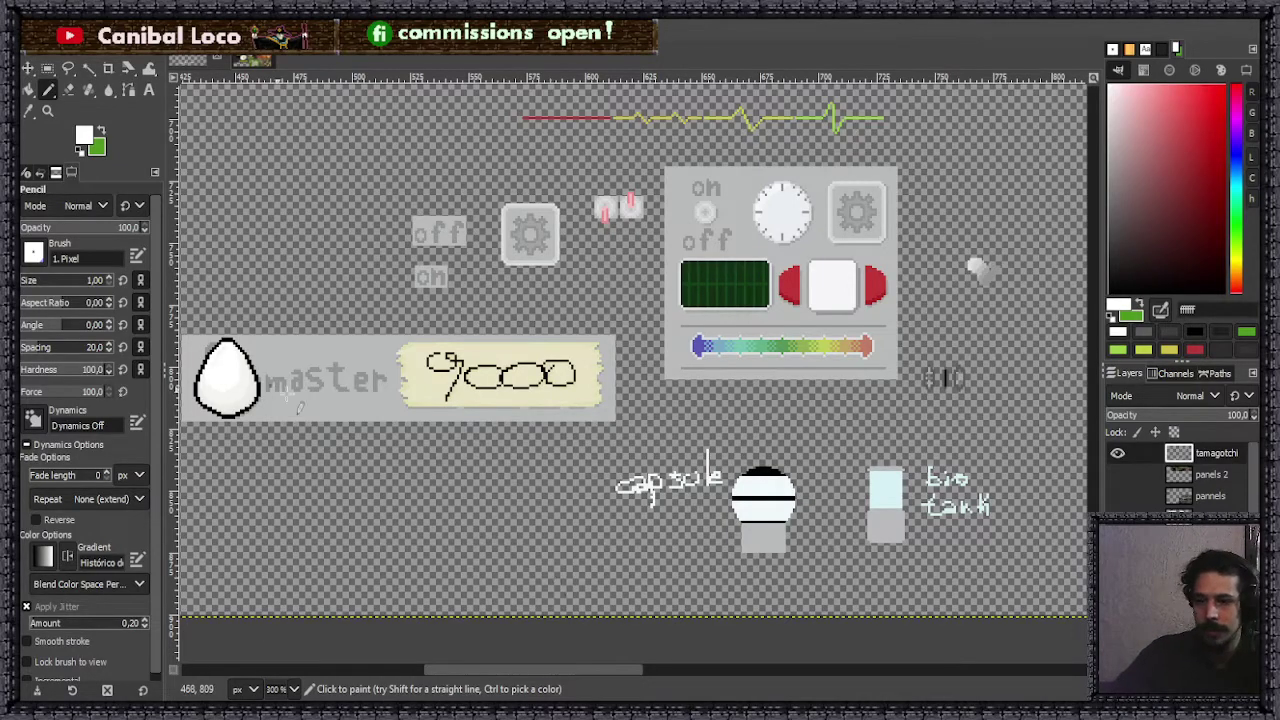
{"action": "scroll", "coordinate": [535, 458], "scroll_direction": "down", "scroll_amount": 1}
{"action": "scroll", "coordinate": [535, 458], "scroll_direction": "down", "scroll_amount": 3}
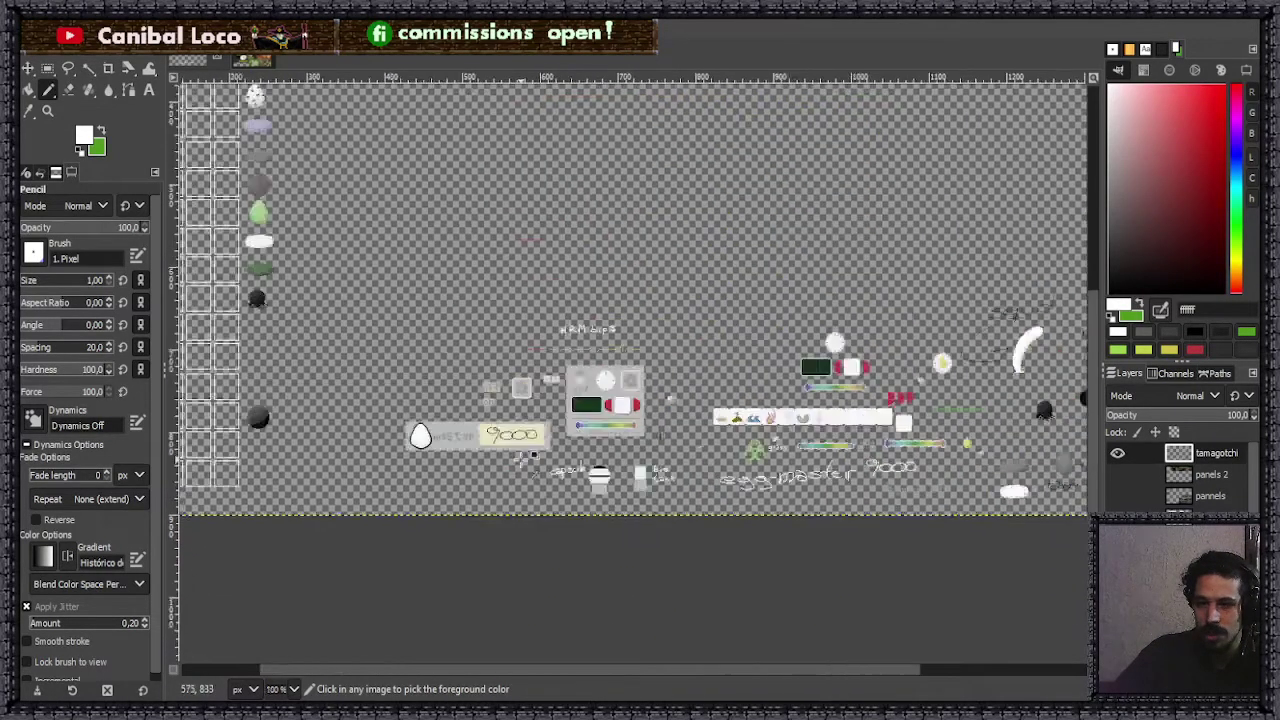
{"action": "scroll", "coordinate": [481, 406], "scroll_direction": "up", "scroll_amount": 2}
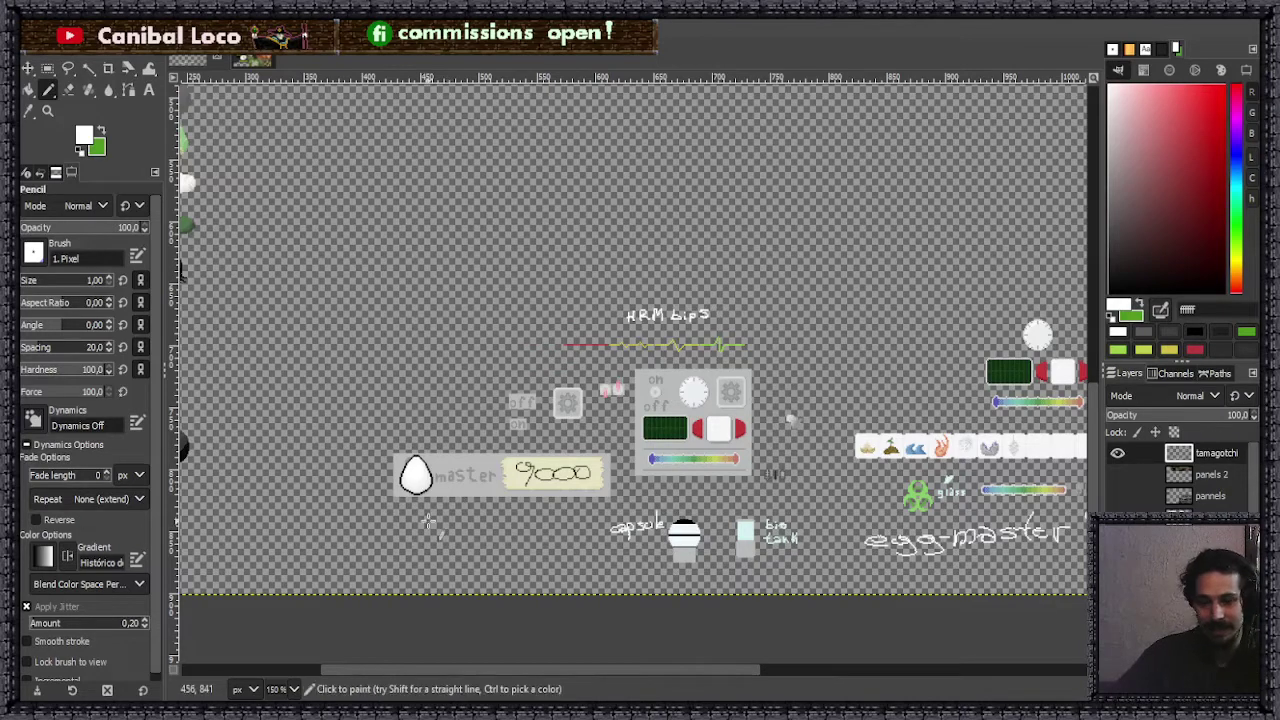
{"action": "key", "text": "ctrl+s"}
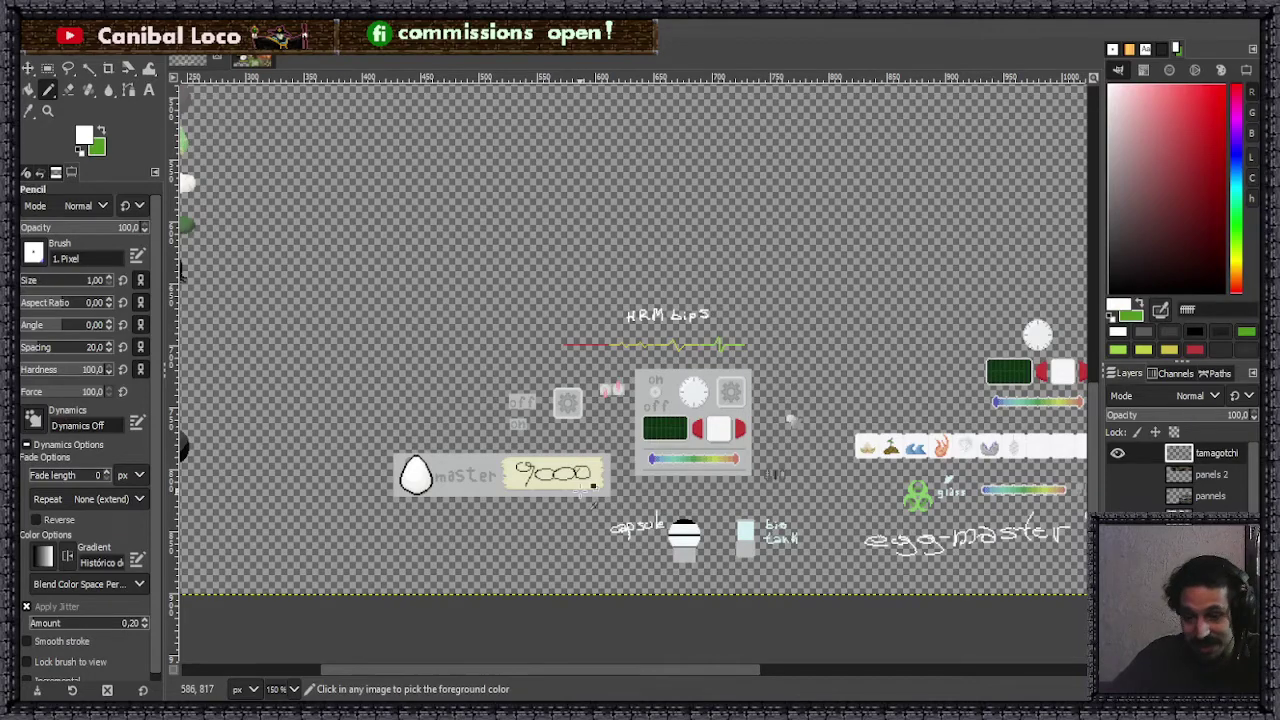
- Review the panel and the HRM bips line, and pick the panel's grey b9bbbb as the foreground color
{"action": "scroll", "coordinate": [565, 450], "scroll_direction": "down", "scroll_amount": 4}
{"action": "scroll", "coordinate": [627, 424], "scroll_direction": "up", "scroll_amount": 7}
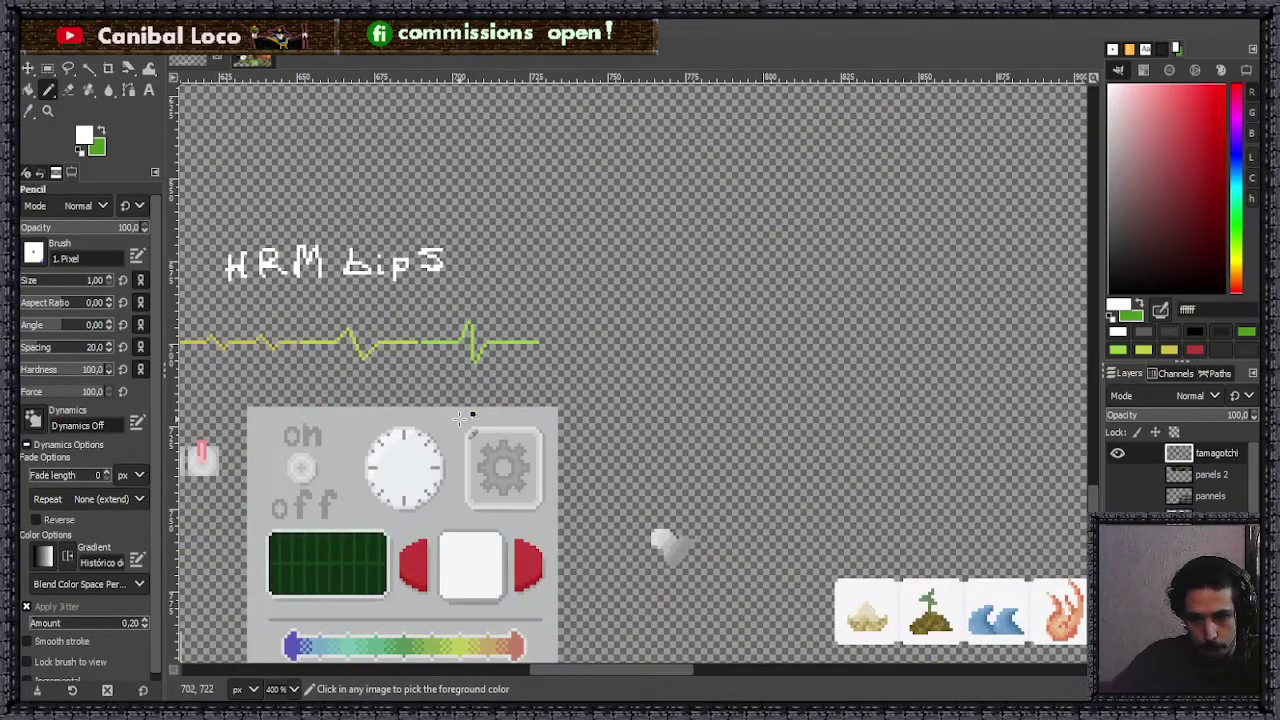
{"action": "scroll", "coordinate": [575, 412], "scroll_direction": "down", "scroll_amount": 4}
{"action": "scroll", "coordinate": [575, 412], "scroll_direction": "up", "scroll_amount": 3}
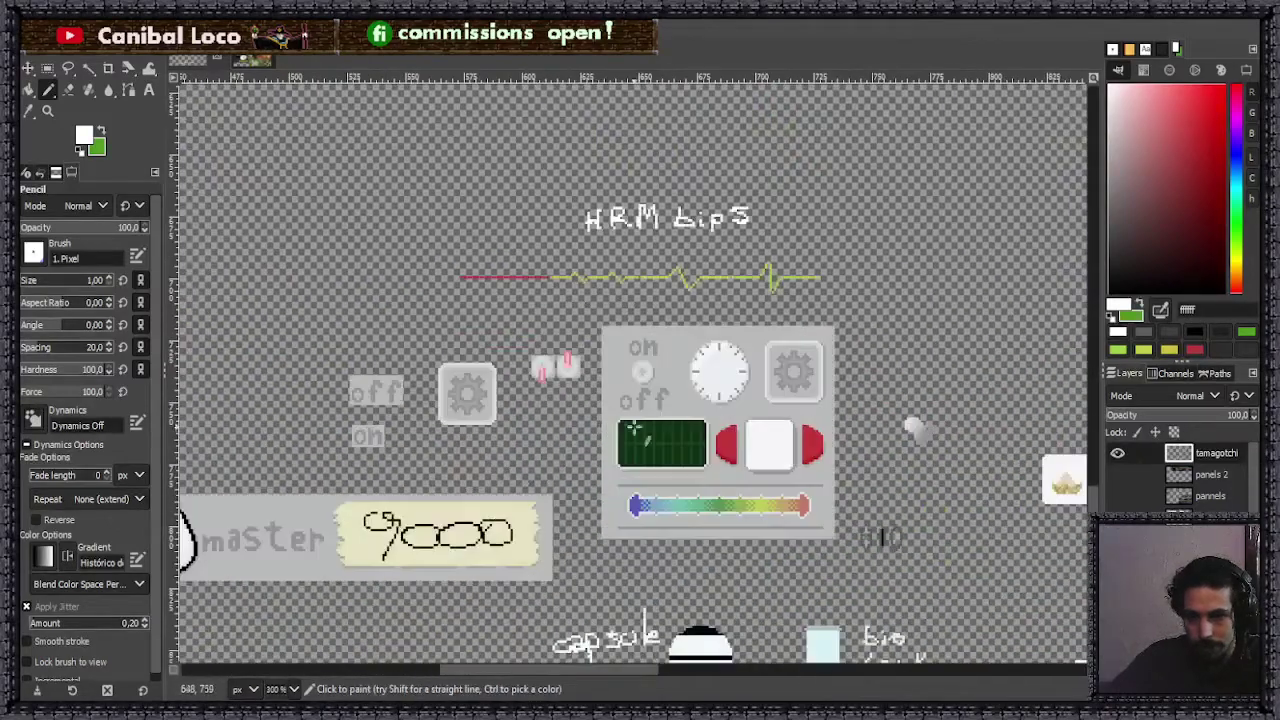
{"action": "scroll", "coordinate": [706, 400], "scroll_direction": "down", "scroll_amount": 2}
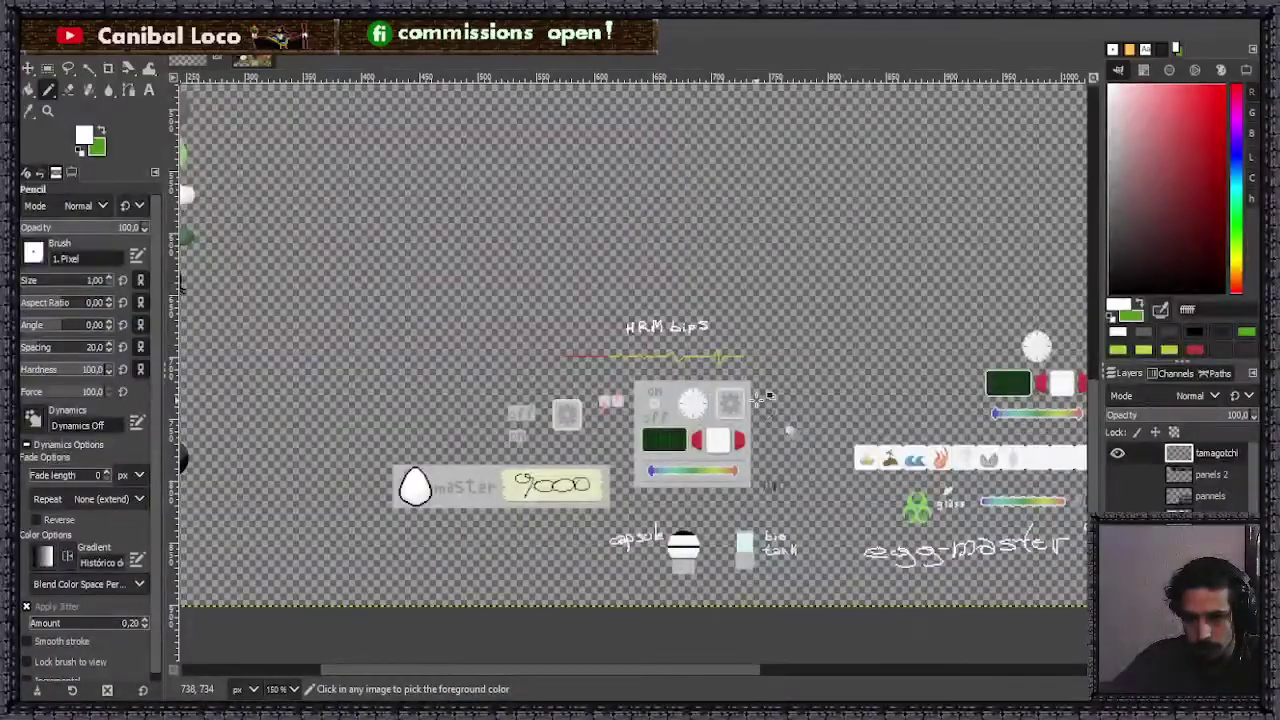
{"action": "scroll", "coordinate": [748, 410], "scroll_direction": "up", "scroll_amount": 5}
{"action": "left_click", "coordinate": [735, 488], "text": "ctrl"}
{"action": "scroll", "coordinate": [737, 491], "scroll_direction": "down", "scroll_amount": 5}
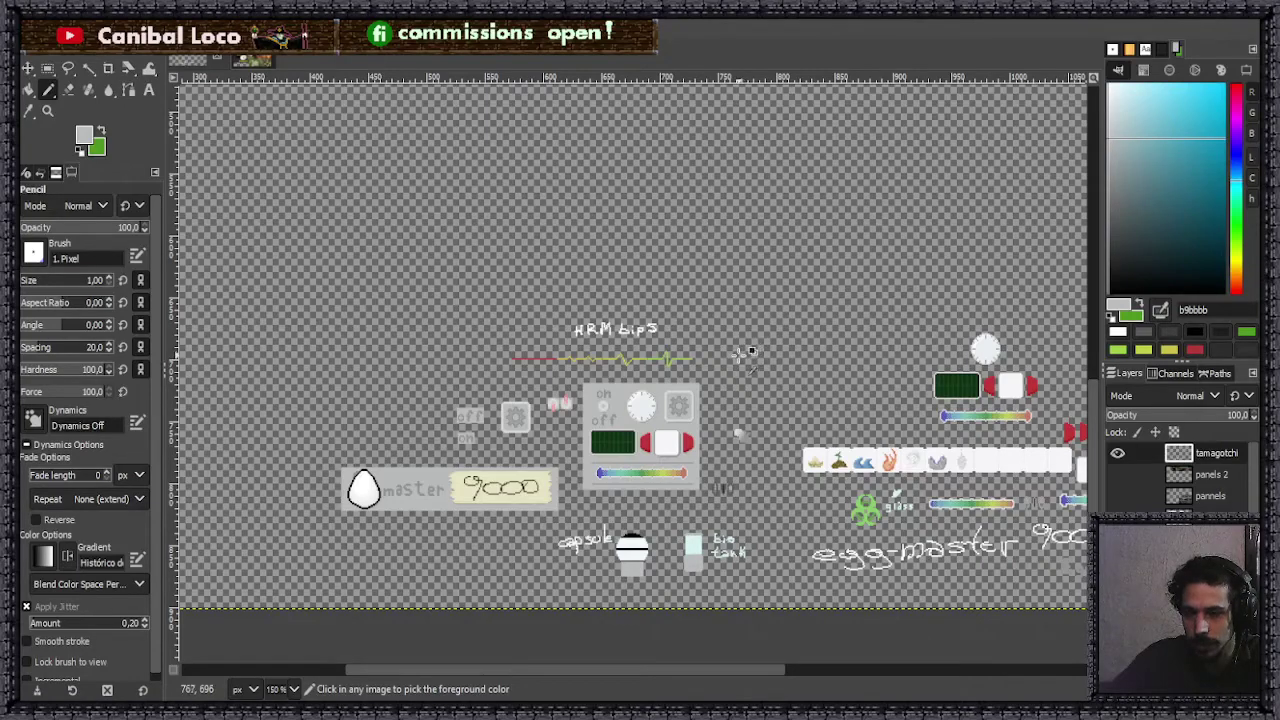
- Pick the off-white f6f5f0 from the shaded part of the nameplate's egg as the foreground color
{"action": "scroll", "coordinate": [740, 354], "scroll_direction": "down", "scroll_amount": 3}
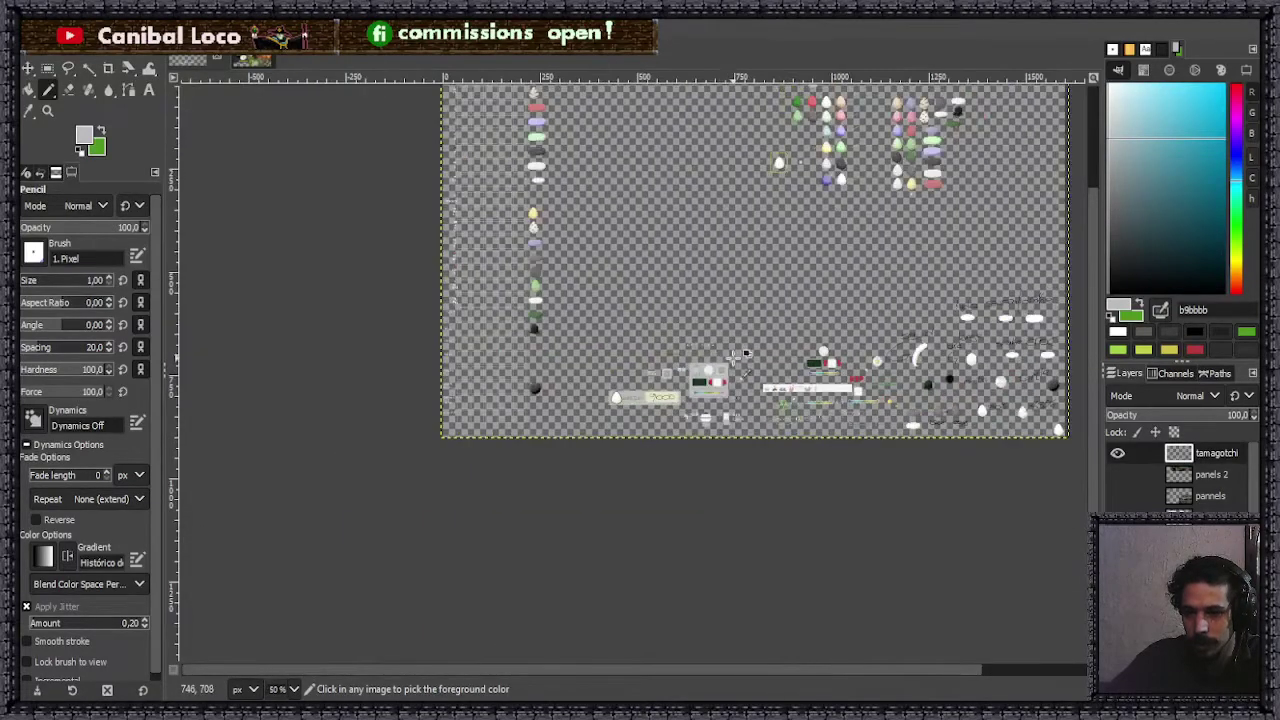
{"action": "scroll", "coordinate": [612, 392], "scroll_direction": "up", "scroll_amount": 8}
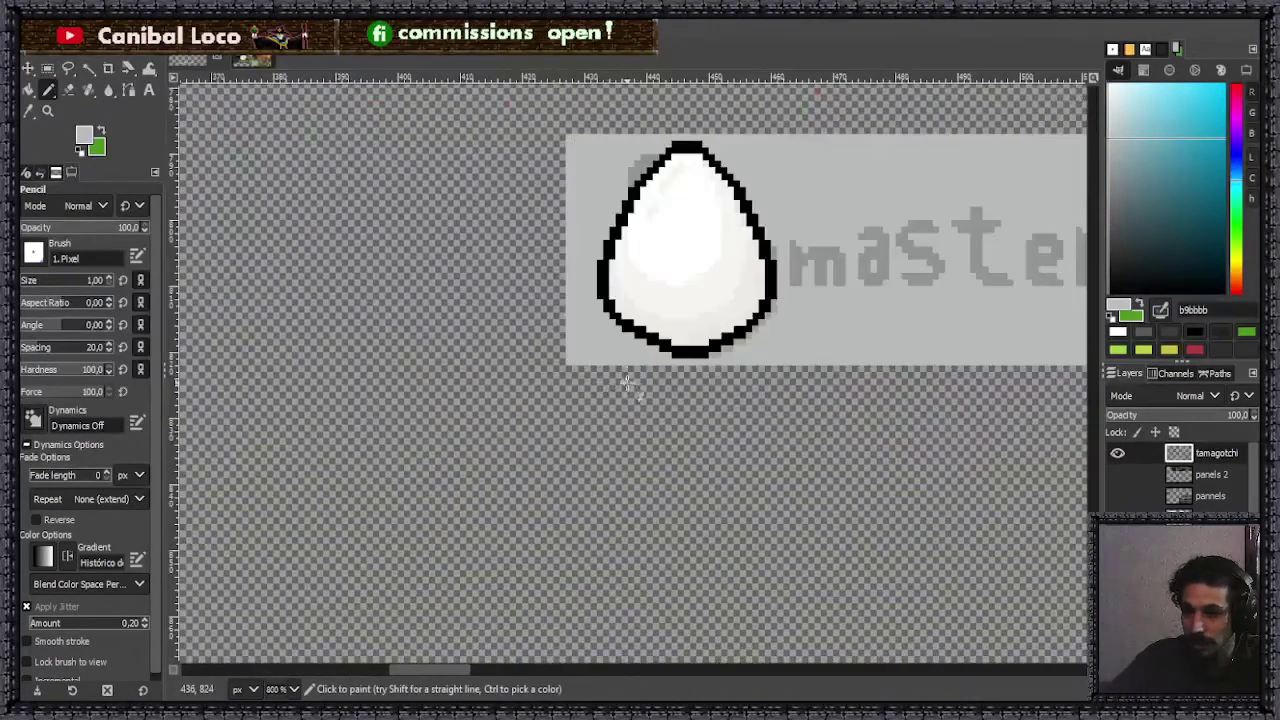
{"action": "left_click", "coordinate": [700, 308], "text": "ctrl"}
{"action": "scroll", "coordinate": [660, 372], "scroll_direction": "down", "scroll_amount": 2}
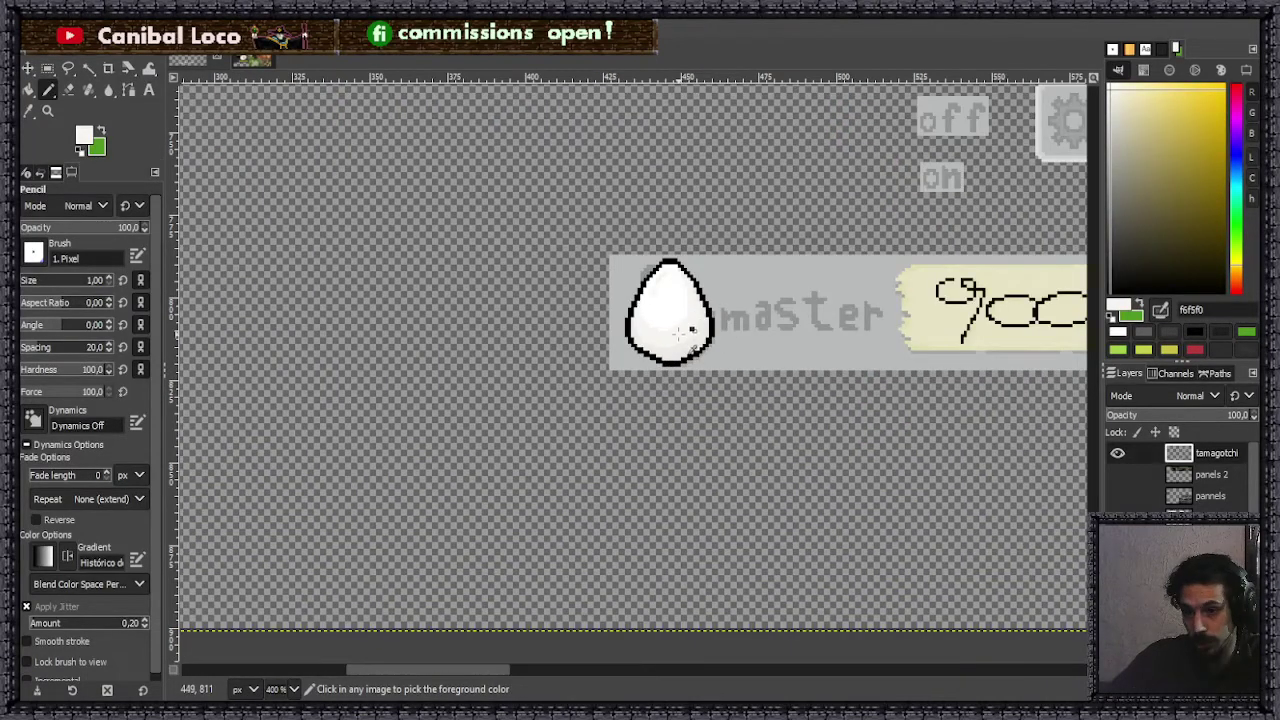
- Create a solid f6f5f0 off-white rectangle, about 93 by 23 px, in the empty area beside the egg nameplate, and deselect it
{"action": "scroll", "coordinate": [678, 330], "scroll_direction": "down", "scroll_amount": 5}
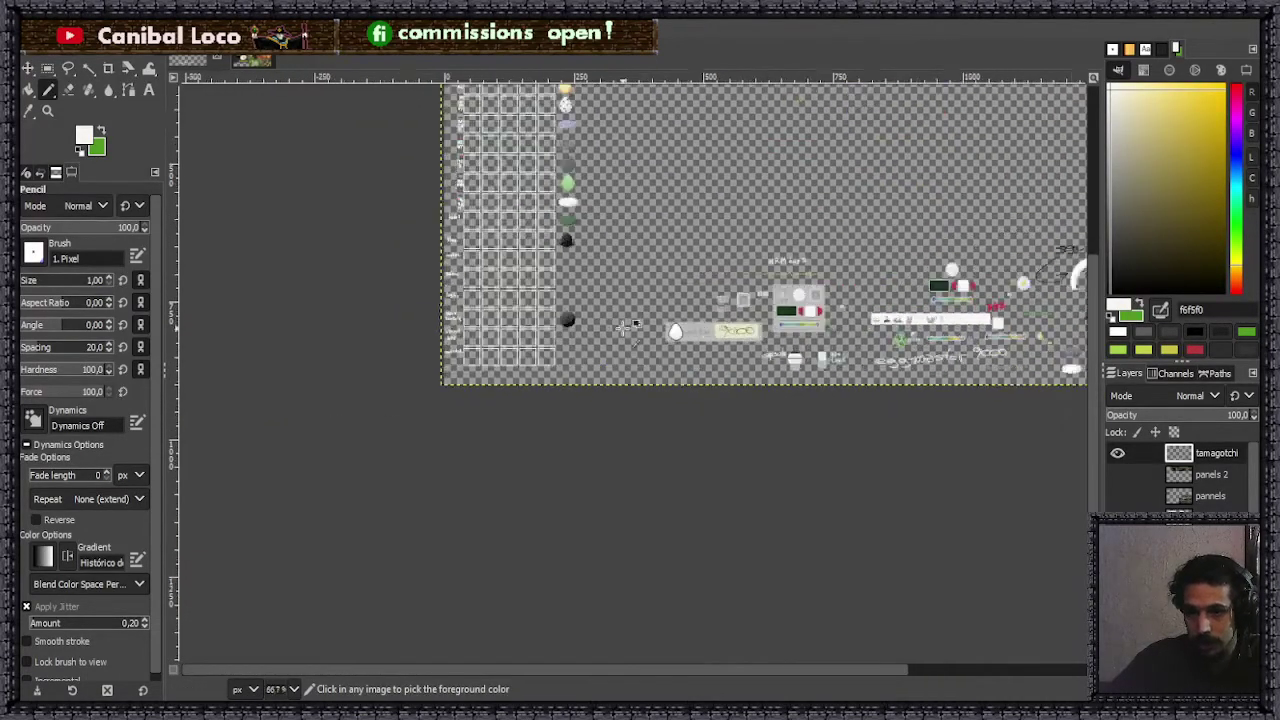
{"action": "scroll", "coordinate": [630, 340], "scroll_direction": "up", "scroll_amount": 7}
{"action": "scroll", "coordinate": [600, 380], "scroll_direction": "down", "scroll_amount": 6}
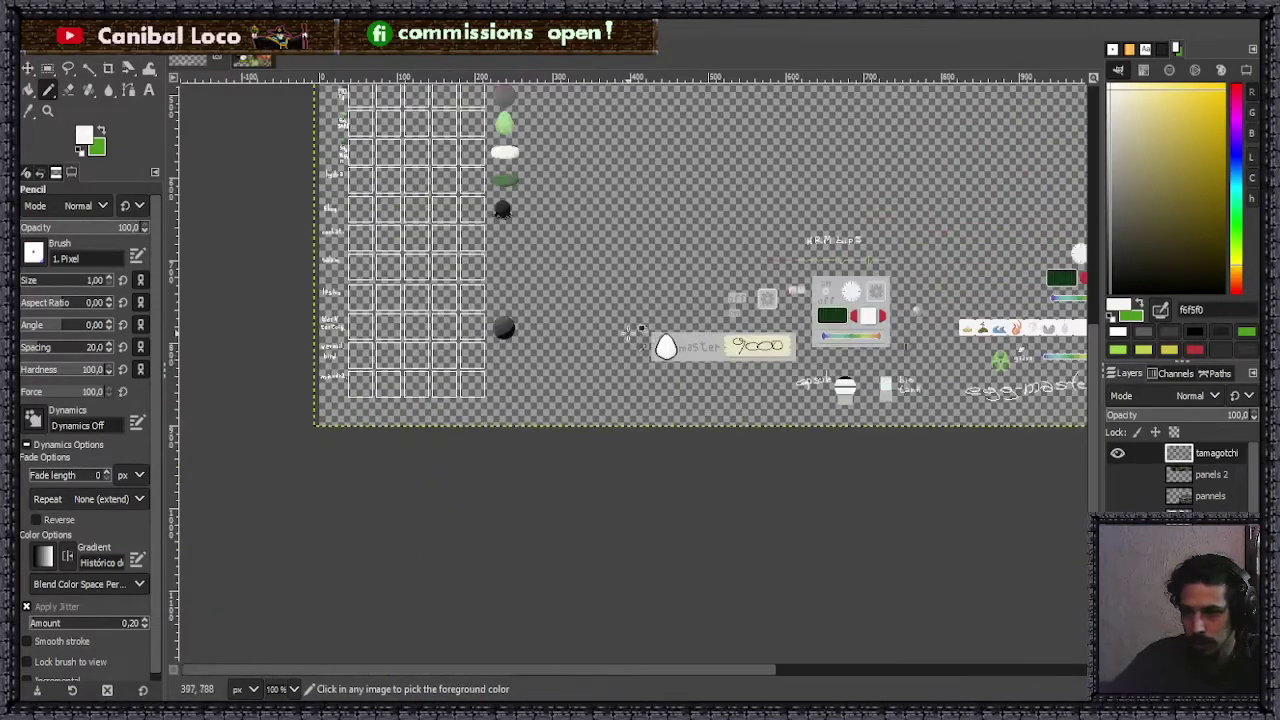
{"action": "scroll", "coordinate": [838, 299], "scroll_direction": "up", "scroll_amount": 3}
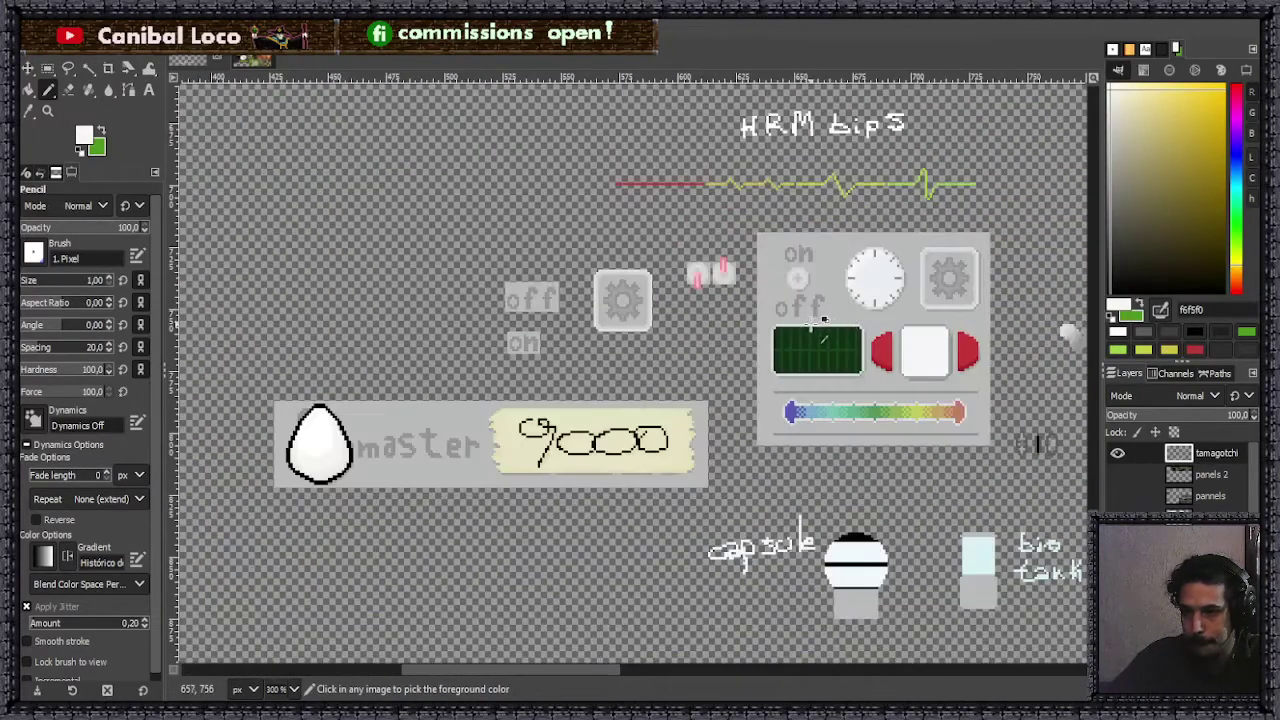
{"action": "scroll", "coordinate": [823, 318], "scroll_direction": "down", "scroll_amount": 2}
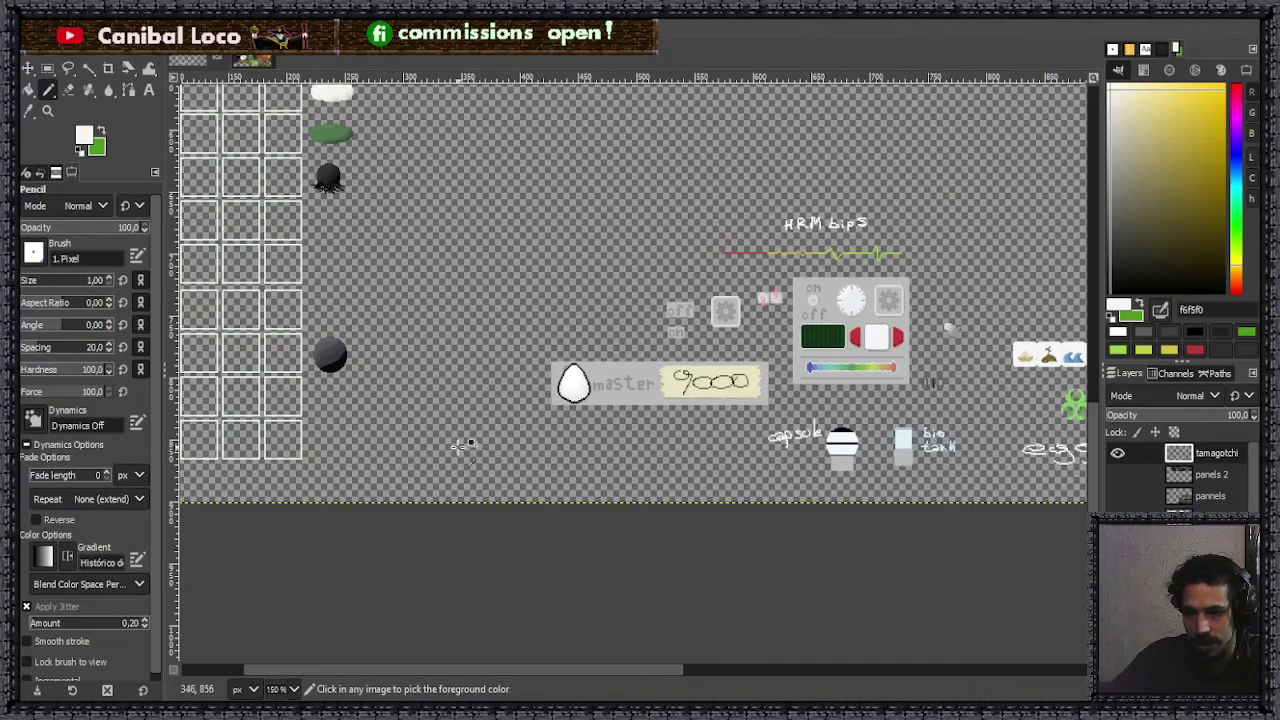
{"action": "scroll", "coordinate": [463, 445], "scroll_direction": "up", "scroll_amount": 3}
{"action": "key", "text": "r"}
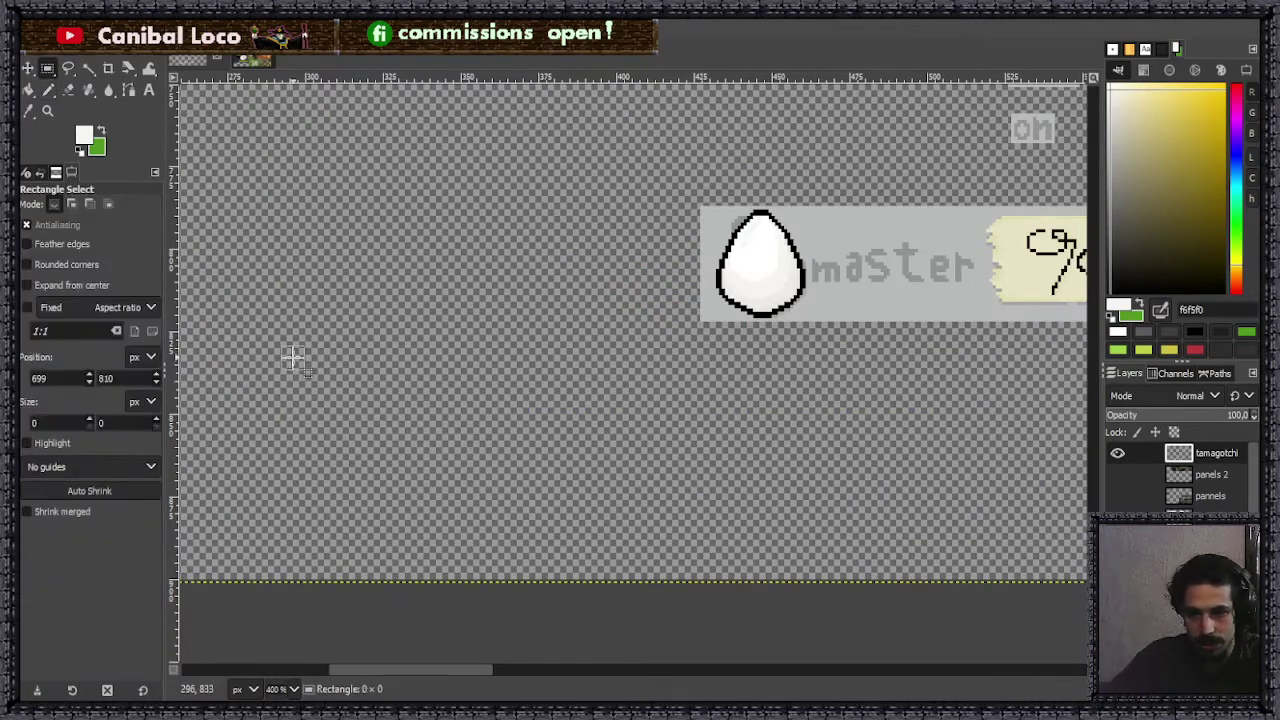
{"action": "left_click_drag", "start_coordinate": [293, 357], "coordinate": [582, 432]}
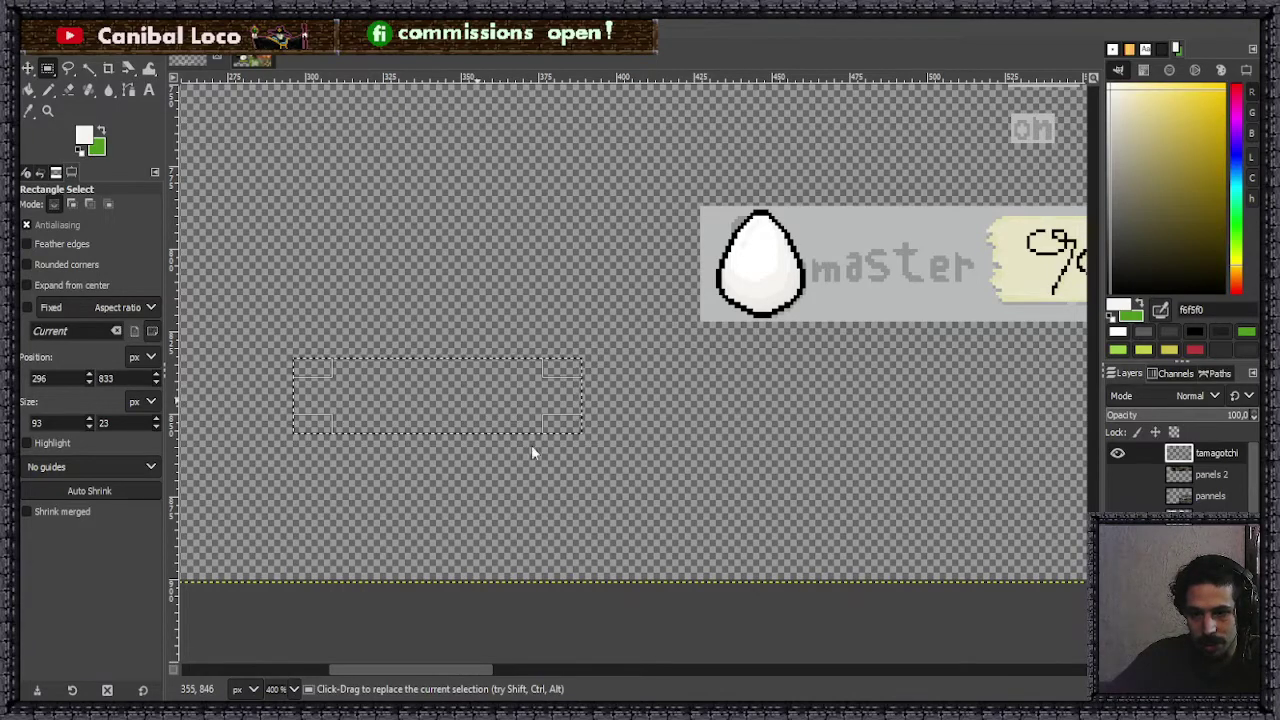
{"action": "key", "text": "ctrl+comma"}
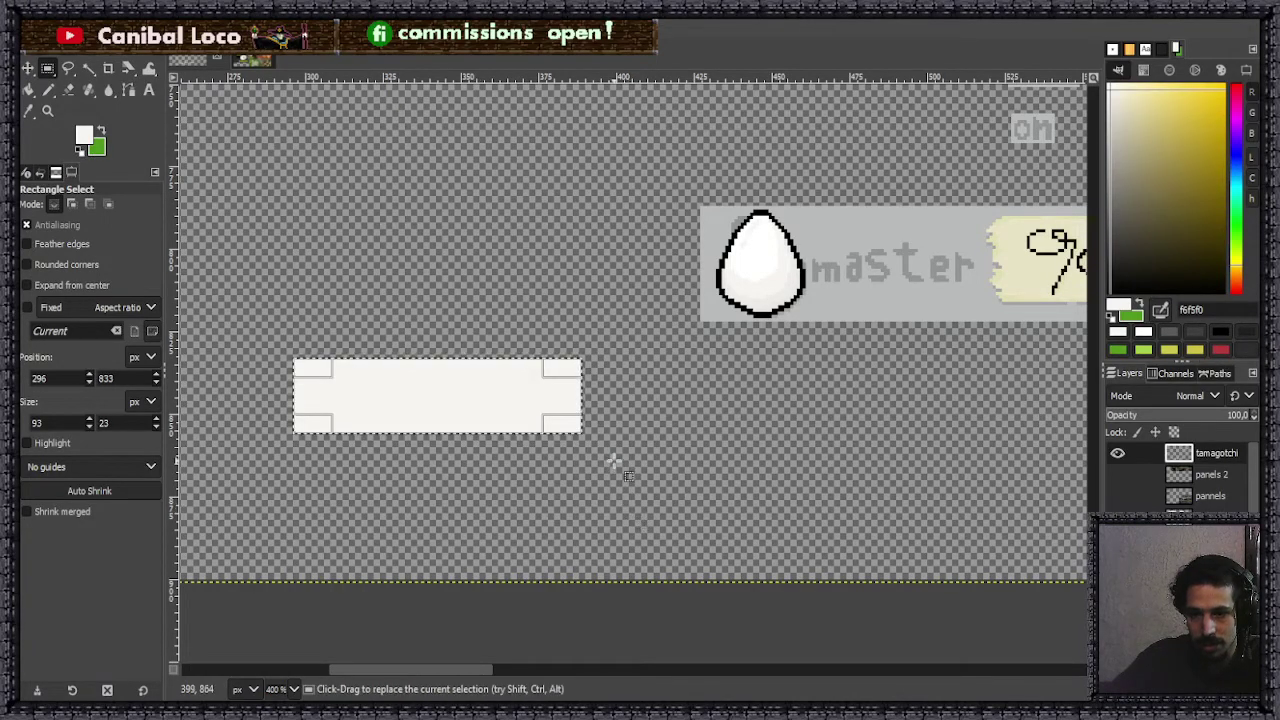
{"action": "left_click", "coordinate": [613, 461]}
- Erase the two left corners of the off-white rectangle pixel by pixel in a stepped, rounded shape
{"action": "key", "text": "shift+e"}
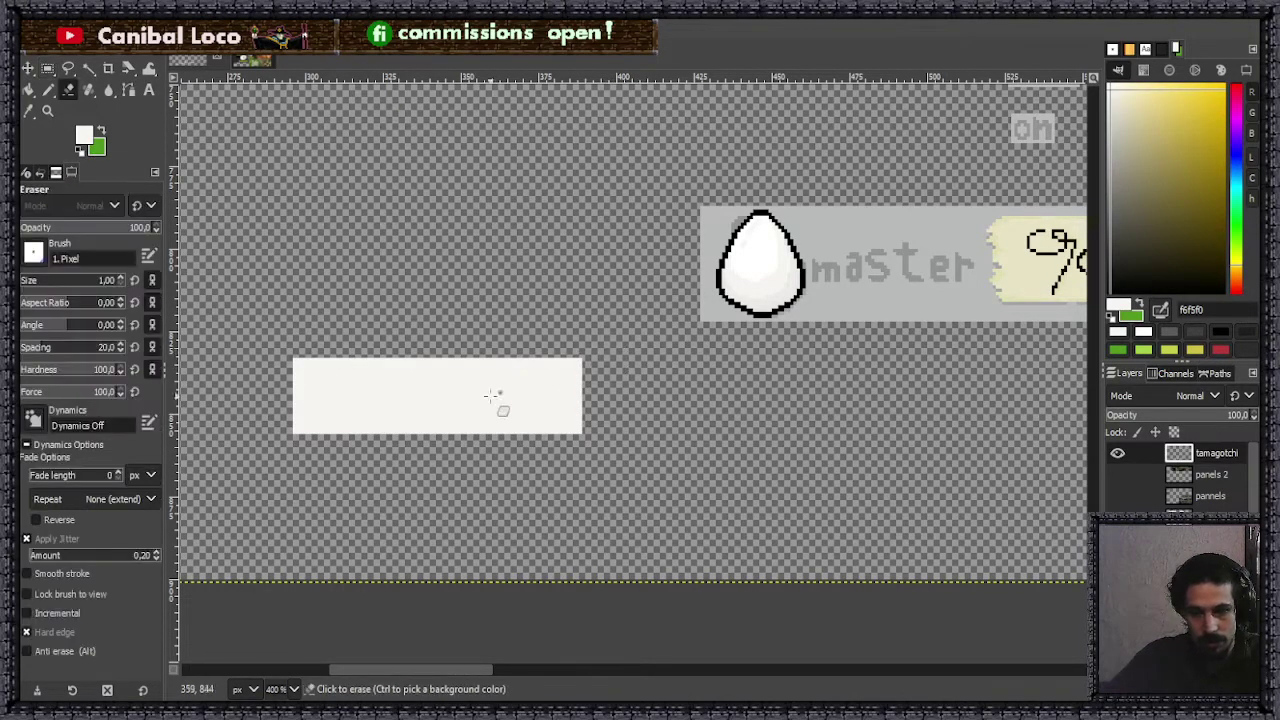
{"action": "scroll", "coordinate": [282, 412], "scroll_direction": "up", "scroll_amount": 3, "text": "ctrl"}
{"action": "left_click_drag", "start_coordinate": [328, 447], "coordinate": [322, 463]}
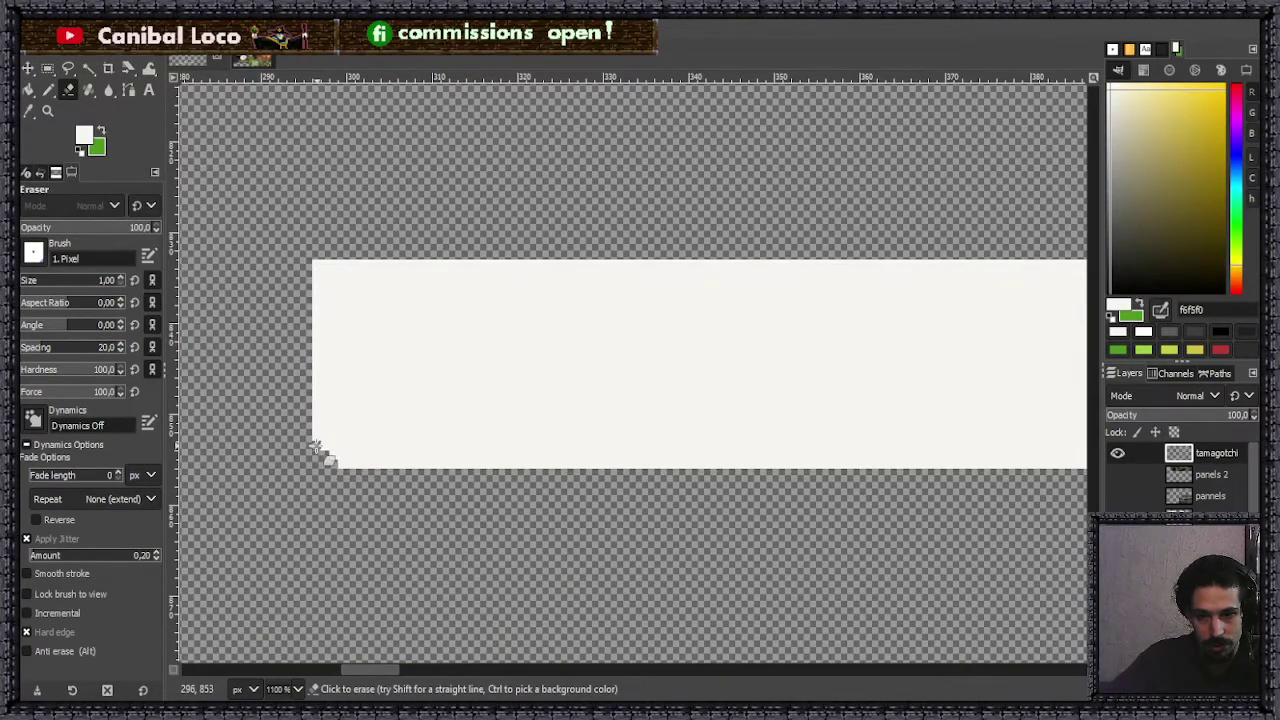
{"action": "mouse_move", "coordinate": [319, 266]}
{"action": "left_mouse_down"}
{"action": "mouse_move", "coordinate": [331, 263]}
{"action": "mouse_move", "coordinate": [325, 272]}
{"action": "left_mouse_up"}
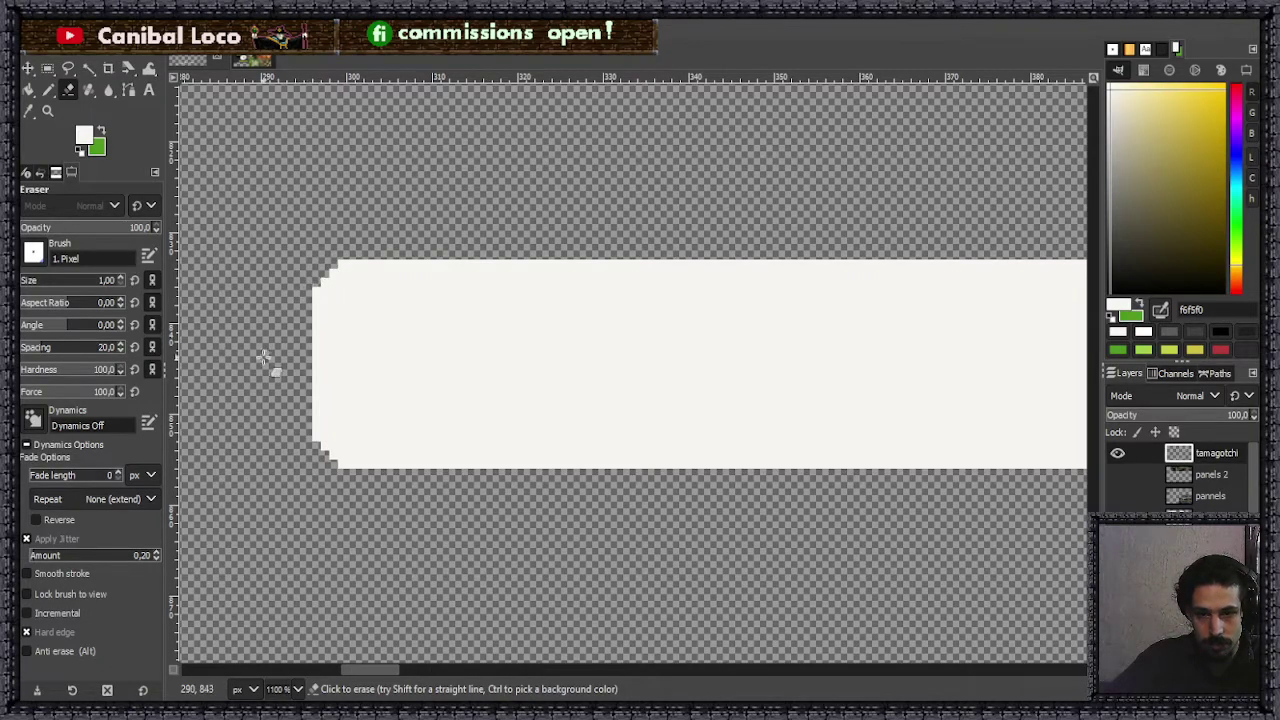
- Erase the bottom-right corner pixels of the off-white rectangle in three diagonal steps to round it
{"action": "scroll", "coordinate": [293, 343], "scroll_direction": "down", "scroll_amount": 3}
{"action": "scroll", "coordinate": [470, 340], "scroll_direction": "up", "scroll_amount": 5}
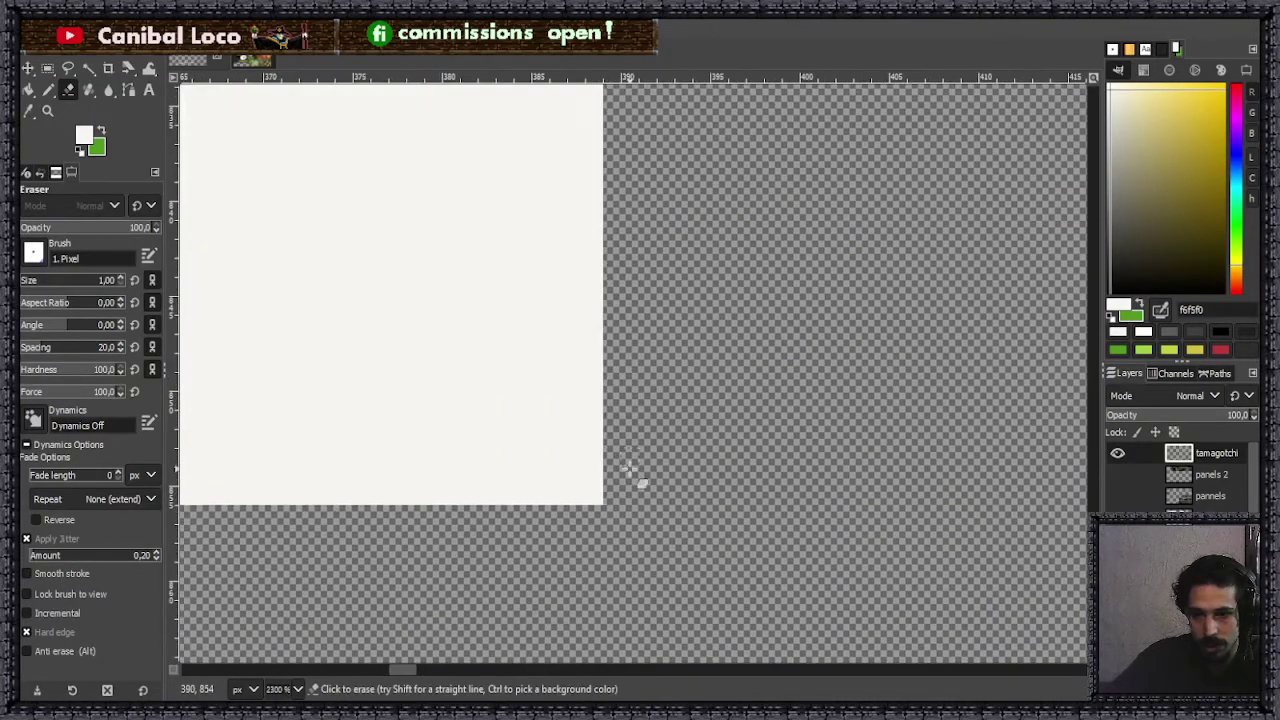
{"action": "left_click", "coordinate": [594, 496]}
{"action": "left_click", "coordinate": [577, 496]}
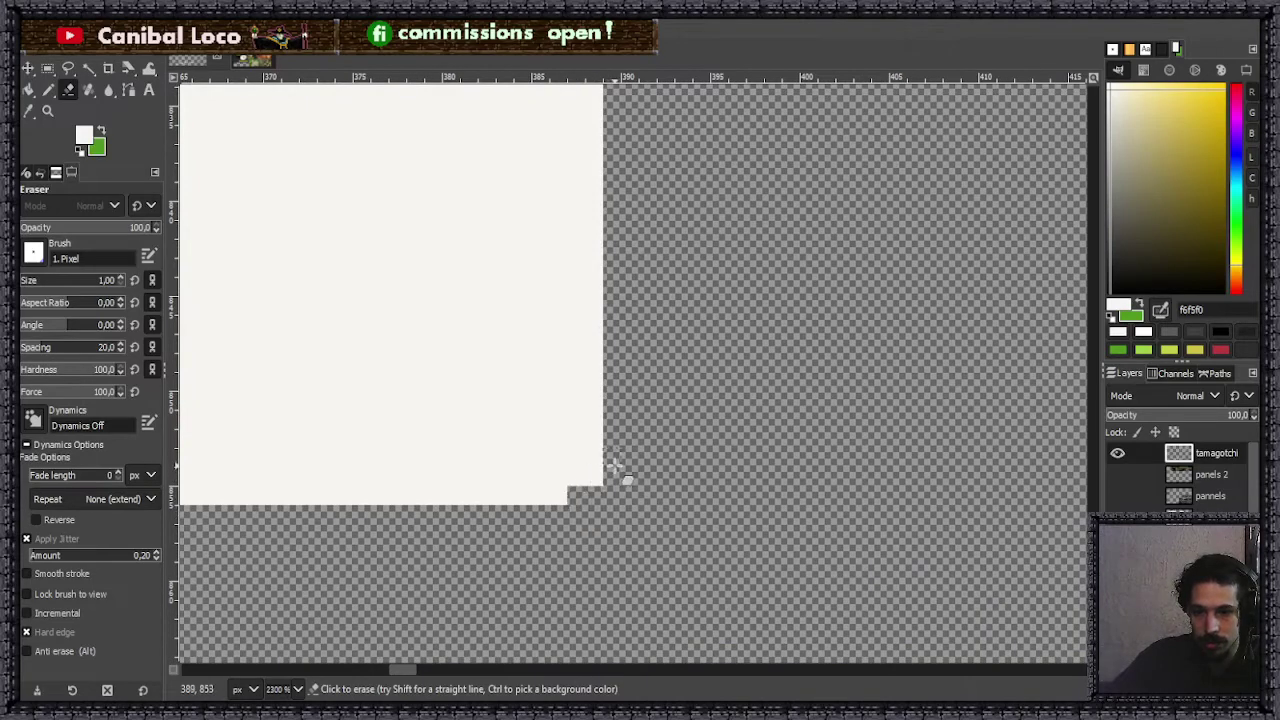
{"action": "left_click_drag", "start_coordinate": [594, 476], "coordinate": [594, 458]}
{"action": "left_click", "coordinate": [576, 477]}
{"action": "left_click", "coordinate": [558, 496]}
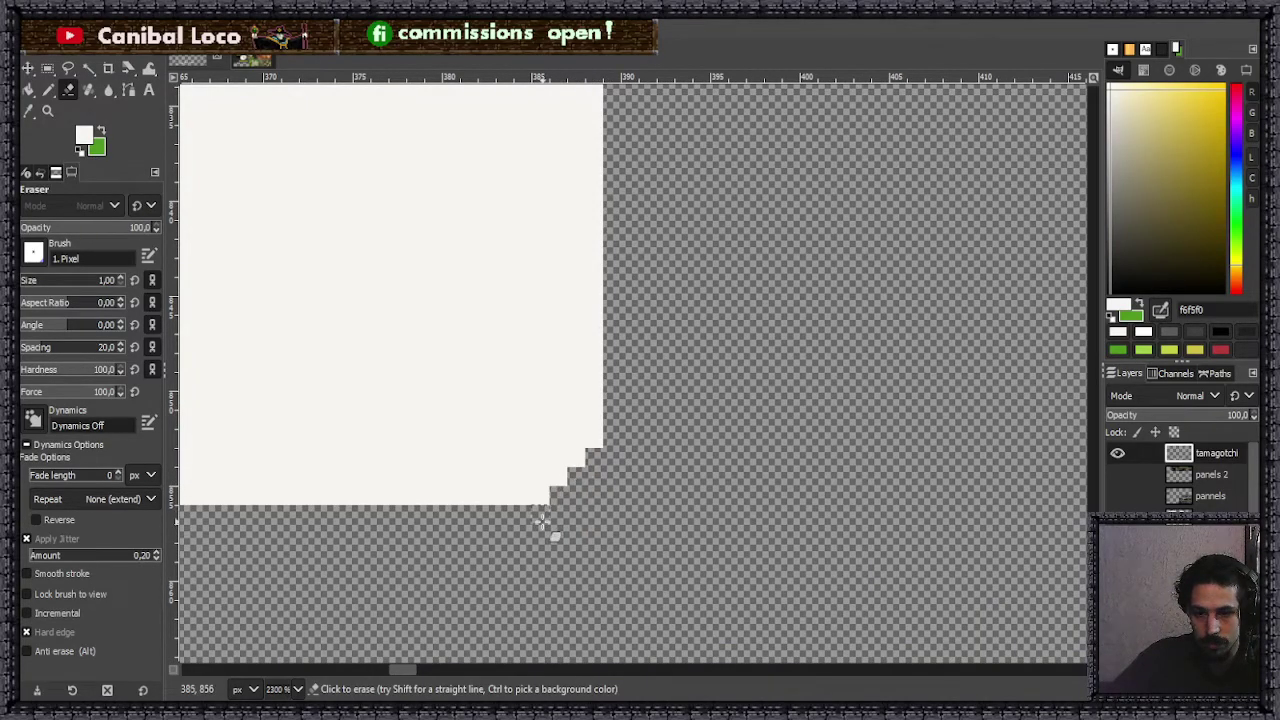
- Erase the top-right corner pixels of the off-white rectangle in a matching staircase
{"action": "scroll", "coordinate": [530, 512], "scroll_direction": "down", "scroll_amount": 2}
{"action": "scroll", "coordinate": [537, 357], "scroll_direction": "up", "scroll_amount": 3}
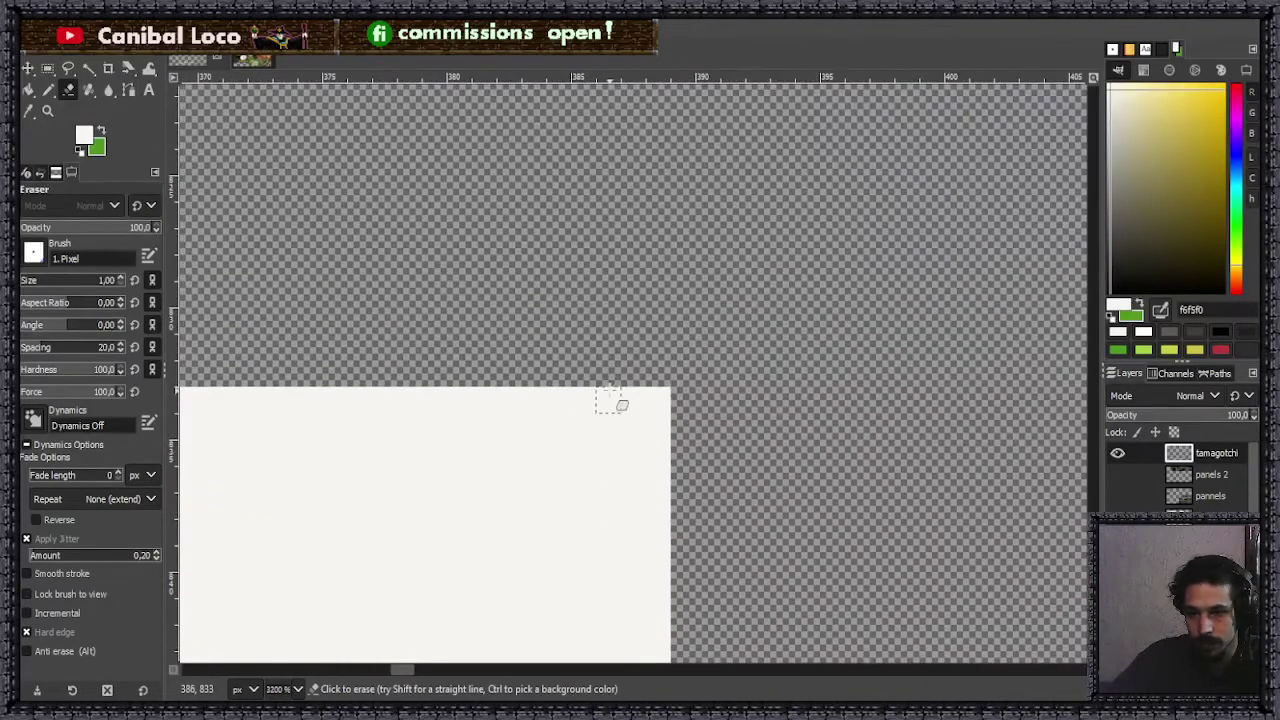
{"action": "left_click", "coordinate": [608, 400]}
{"action": "left_click", "coordinate": [633, 425]}
{"action": "left_click", "coordinate": [658, 425]}
{"action": "left_click", "coordinate": [633, 400]}
{"action": "left_click", "coordinate": [658, 400]}
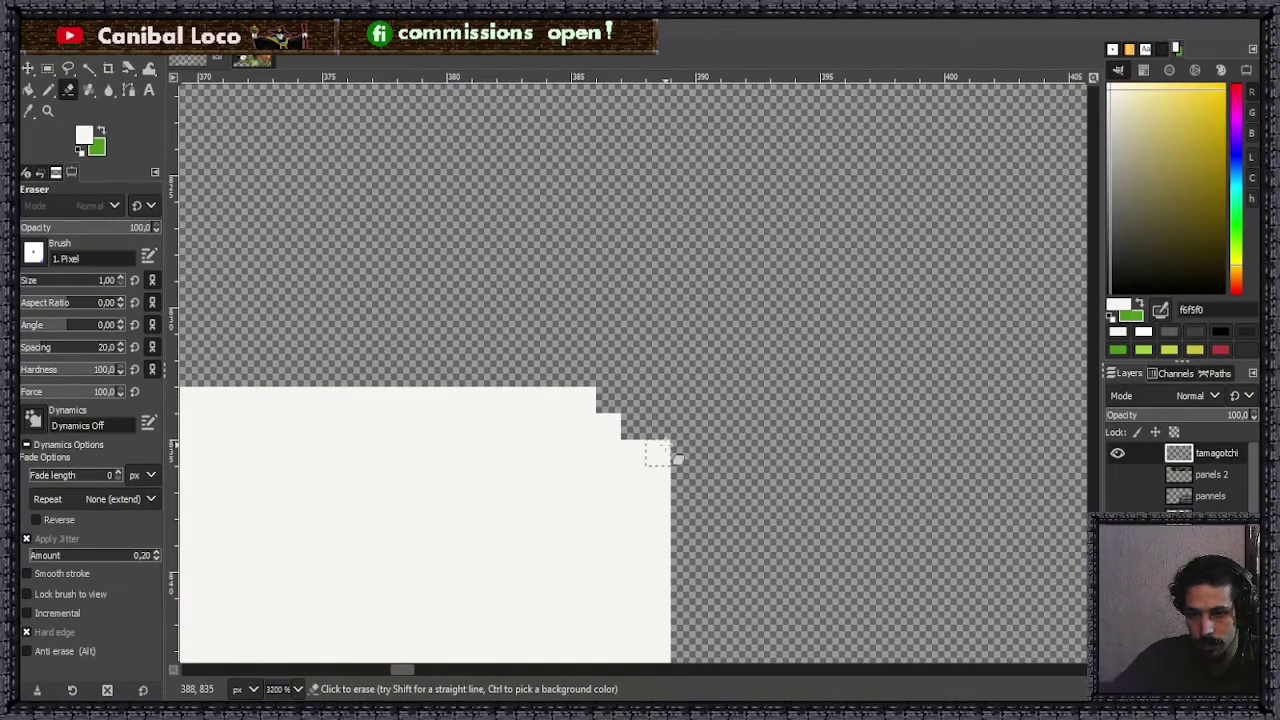
{"action": "scroll", "coordinate": [689, 449], "scroll_direction": "down", "scroll_amount": 7}
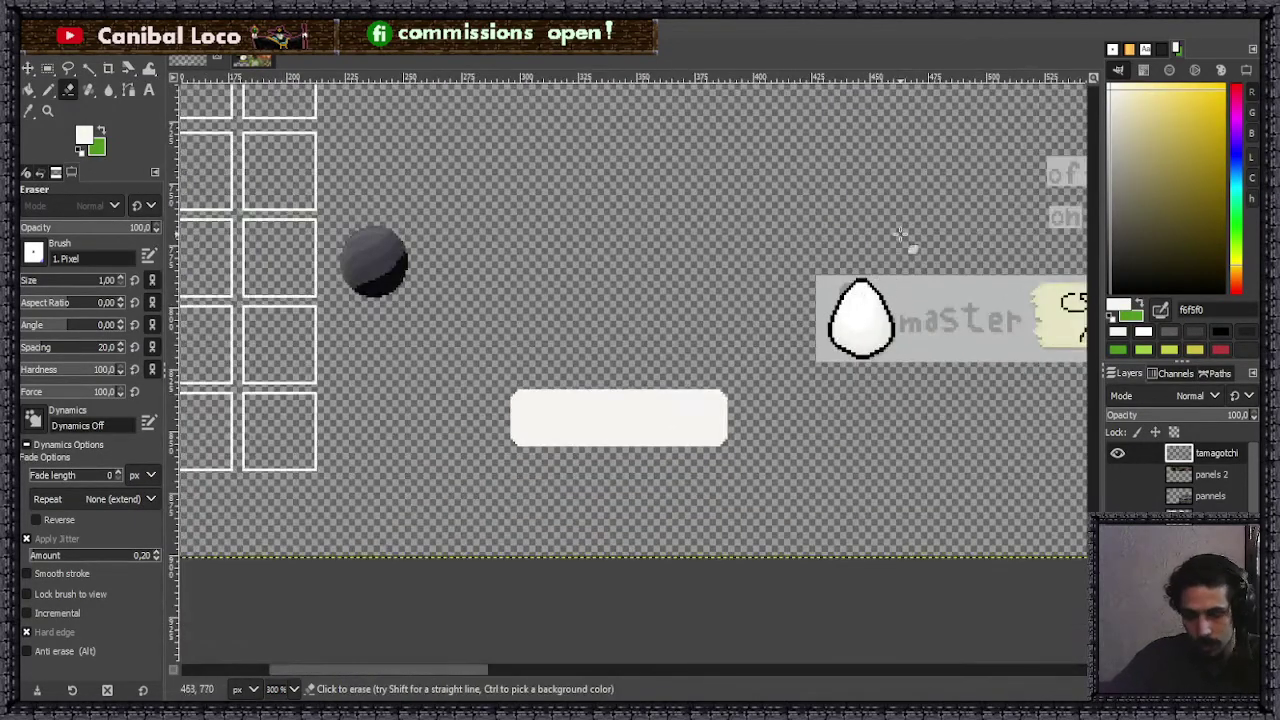
- Pick the light grey e5e5e5 from the lower shading of the nameplate's egg as the pencil color
{"action": "key", "text": "n"}
{"action": "scroll", "coordinate": [900, 328], "scroll_direction": "up", "scroll_amount": 3}
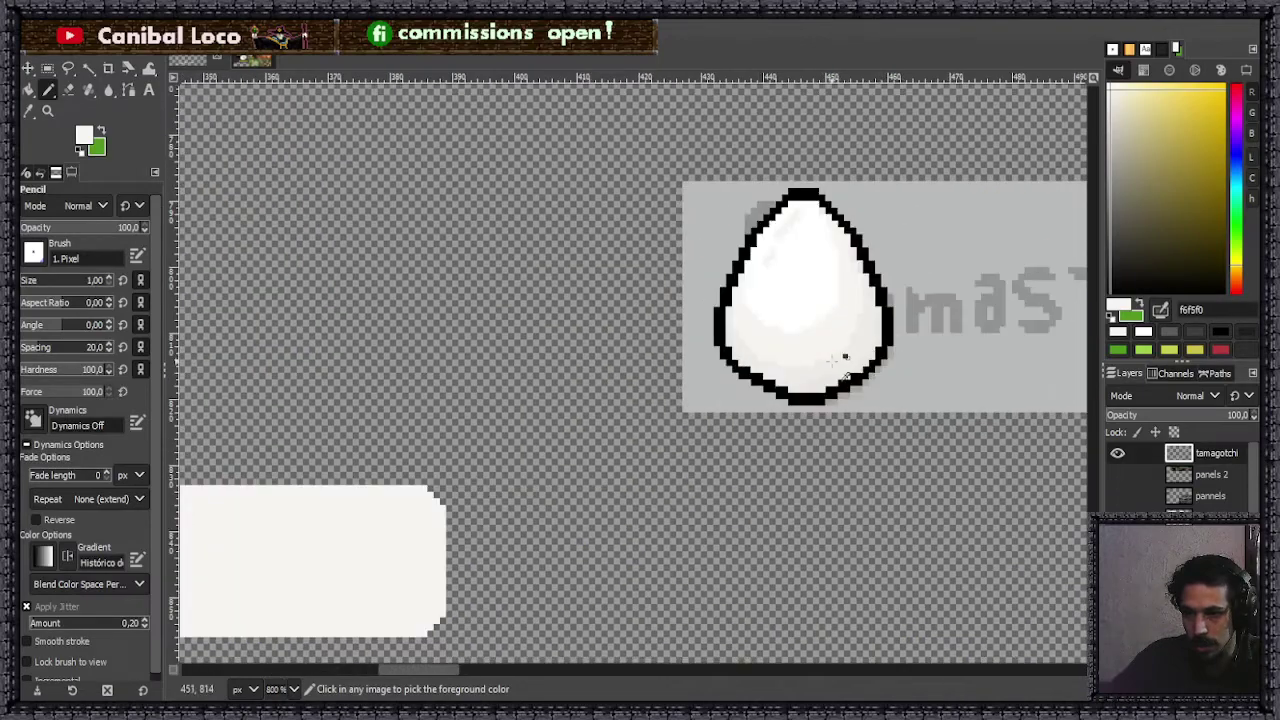
{"action": "left_click", "coordinate": [845, 372], "text": "ctrl"}
{"action": "left_click", "coordinate": [832, 384], "text": "ctrl"}
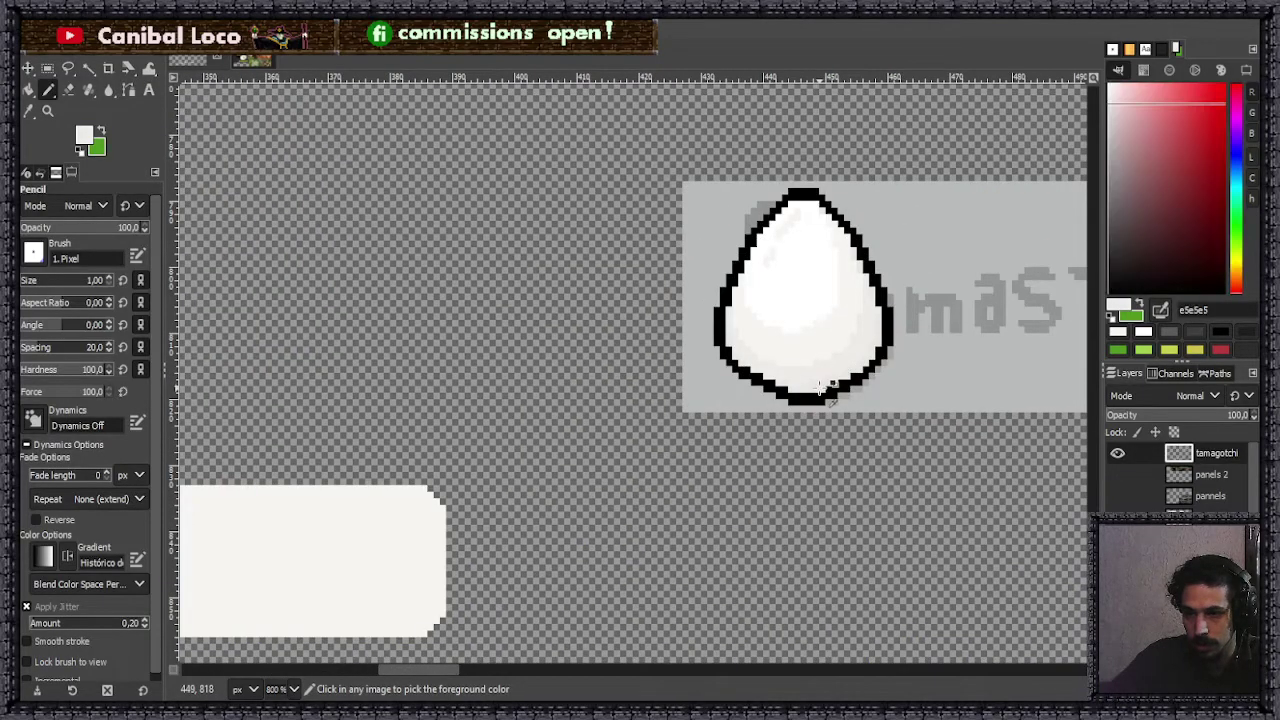
{"action": "scroll", "coordinate": [800, 385], "scroll_direction": "down", "scroll_amount": 2}
{"action": "scroll", "coordinate": [765, 365], "scroll_direction": "up", "scroll_amount": 3}
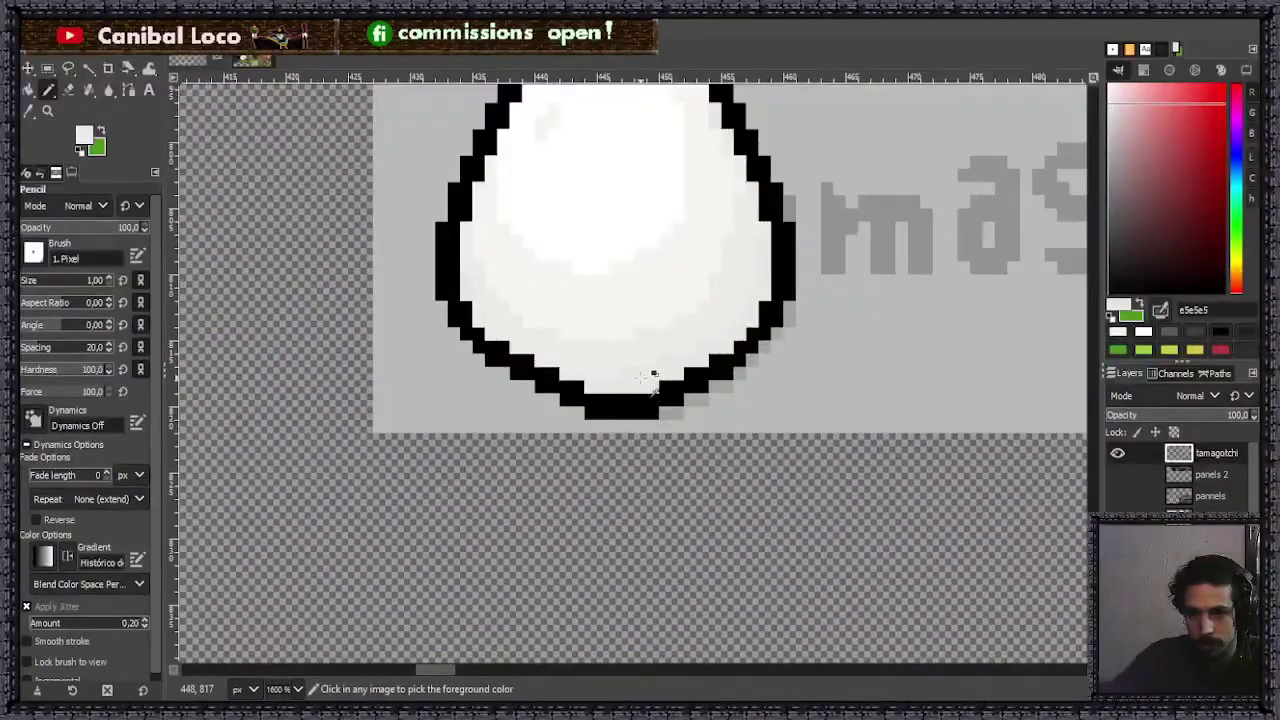
- Draw a one-pixel e5e5e5 shadow line along the off-white plate's bottom edge, stepped lower-right corner and right edge
{"action": "scroll", "coordinate": [654, 383], "scroll_direction": "down", "scroll_amount": 4}
{"action": "scroll", "coordinate": [571, 391], "scroll_direction": "up", "scroll_amount": 5}
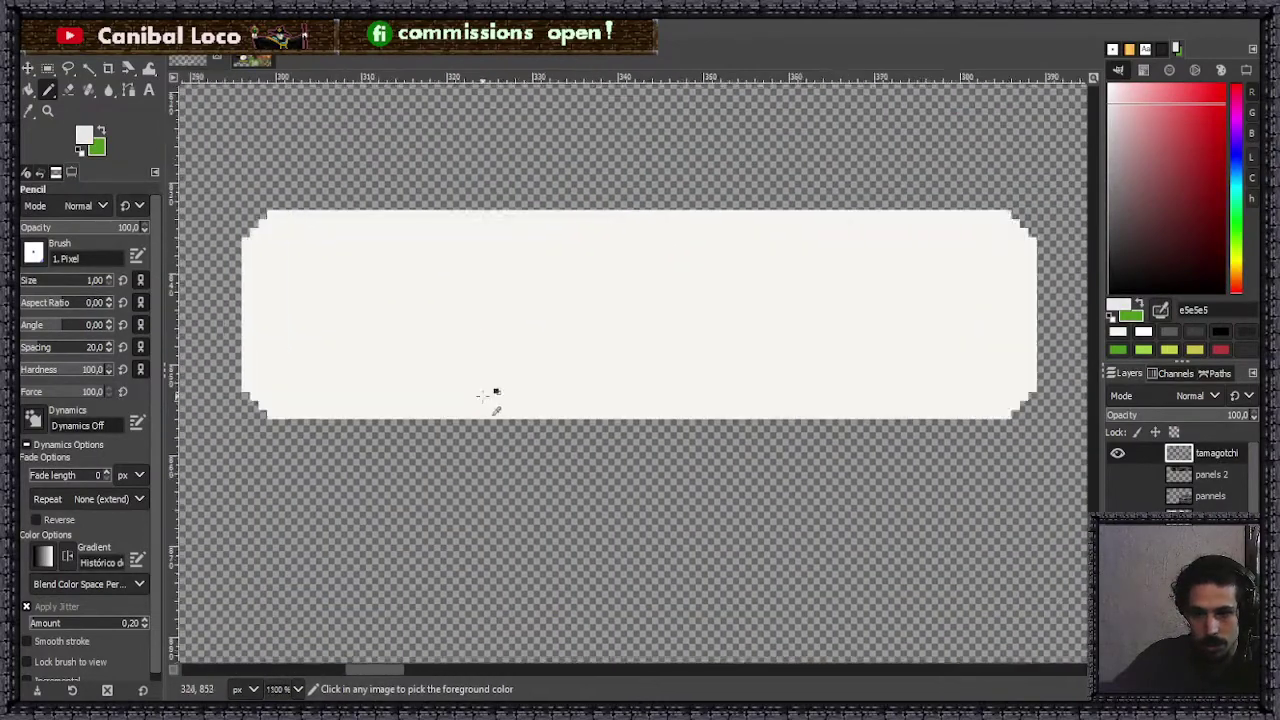
{"action": "scroll", "coordinate": [410, 390], "scroll_direction": "down", "scroll_amount": 3}
{"action": "scroll", "coordinate": [307, 401], "scroll_direction": "up", "scroll_amount": 4}
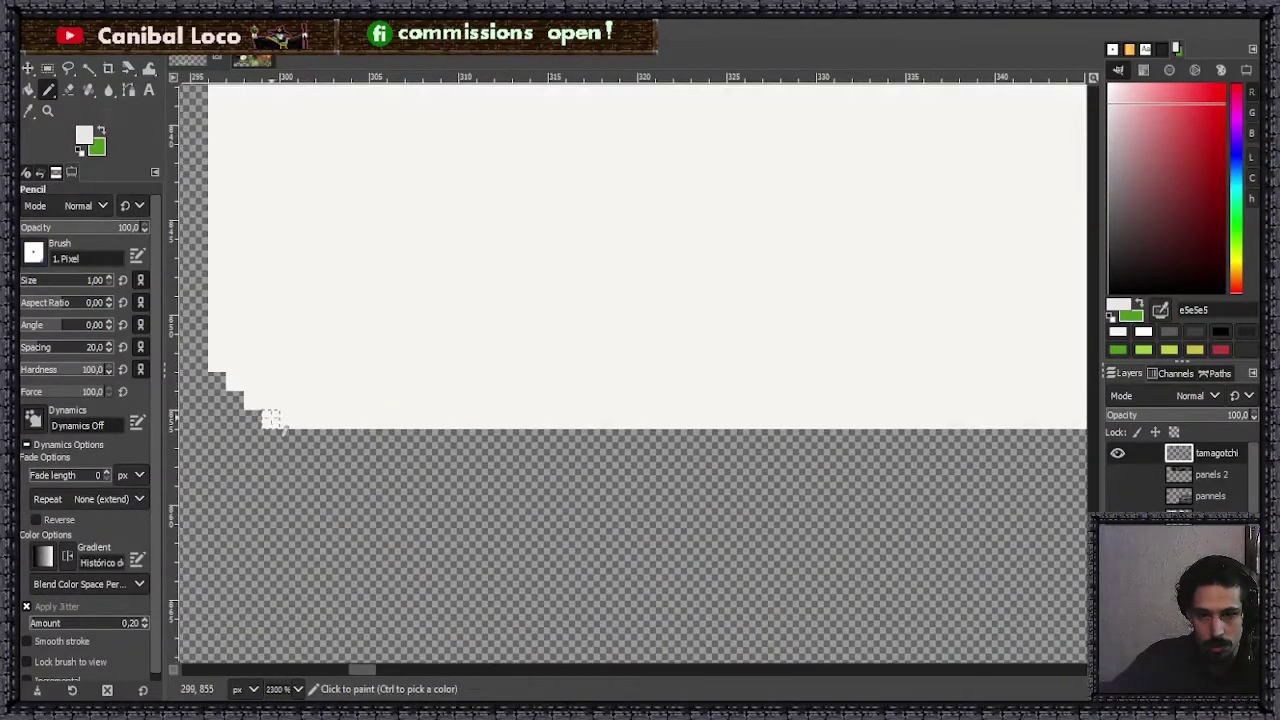
{"action": "scroll", "coordinate": [440, 395], "scroll_direction": "down", "scroll_amount": 4}
{"action": "scroll", "coordinate": [980, 370], "scroll_direction": "up", "scroll_amount": 4}
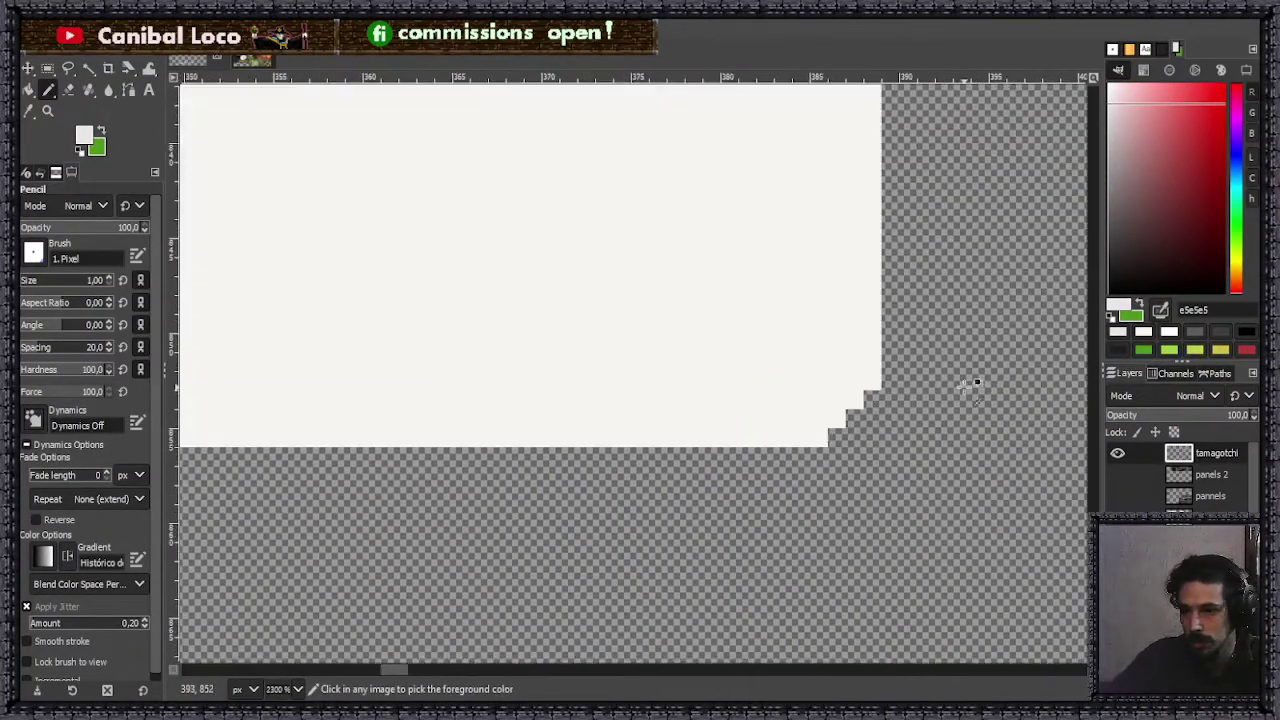
{"action": "left_click", "coordinate": [822, 438], "text": "shift"}
{"action": "left_click", "coordinate": [872, 381], "text": "shift"}
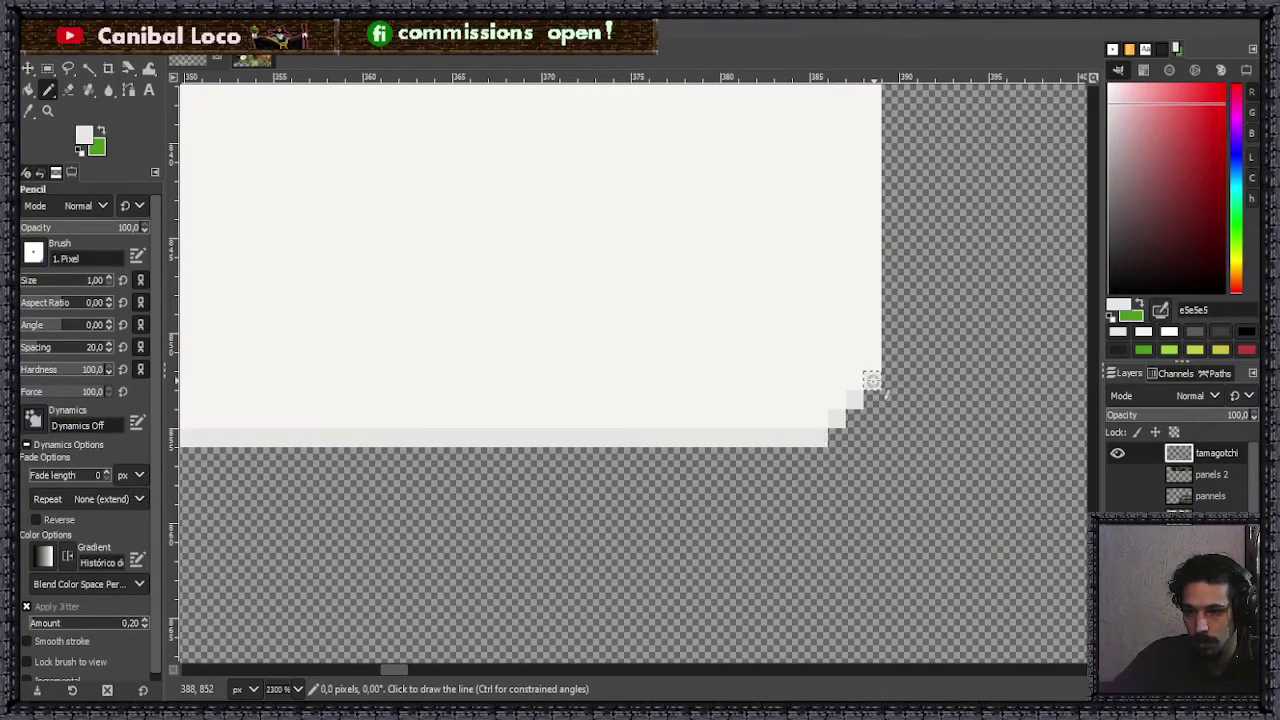
{"action": "scroll", "coordinate": [872, 381], "scroll_direction": "up", "scroll_amount": 5}
{"action": "left_click", "coordinate": [870, 505], "text": "shift"}
- Pick the intermediate shade ecebe7 from the lower part of the nameplate's egg as the foreground color
{"action": "scroll", "coordinate": [775, 425], "scroll_direction": "down", "scroll_amount": 2}
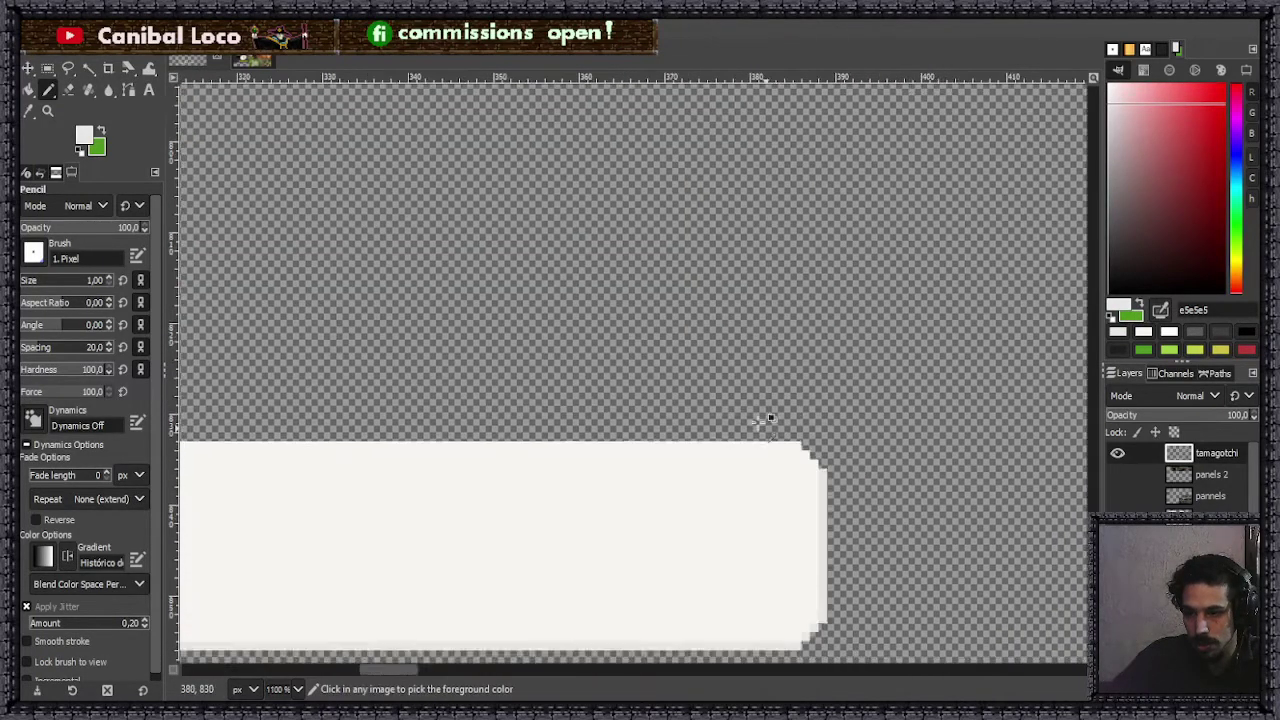
{"action": "scroll", "coordinate": [770, 418], "scroll_direction": "down", "scroll_amount": 5}
{"action": "scroll", "coordinate": [908, 362], "scroll_direction": "up", "scroll_amount": 6}
{"action": "left_click", "coordinate": [877, 378], "text": "ctrl"}
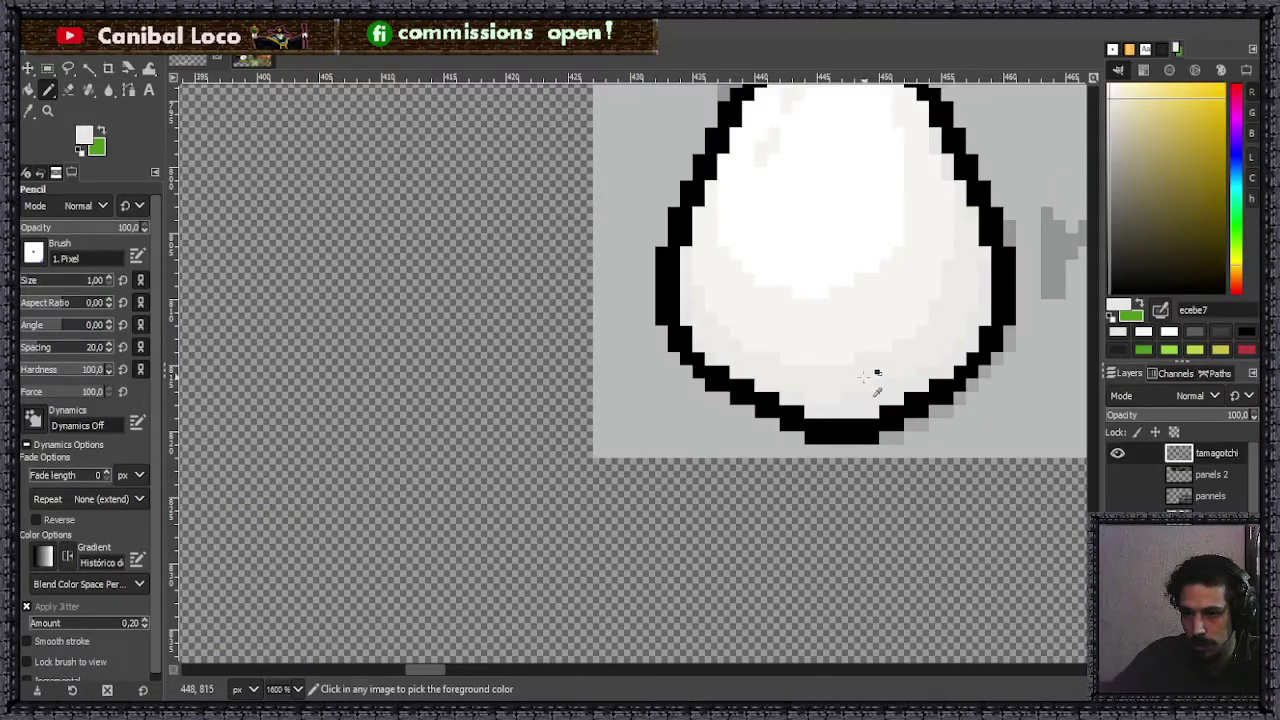
- Draw a second, one-pixel ecebe7 shading line just inside the plate's bottom and right shadow edges
{"action": "scroll", "coordinate": [877, 375], "scroll_direction": "down", "scroll_amount": 6}
{"action": "scroll", "coordinate": [745, 405], "scroll_direction": "up", "scroll_amount": 6}
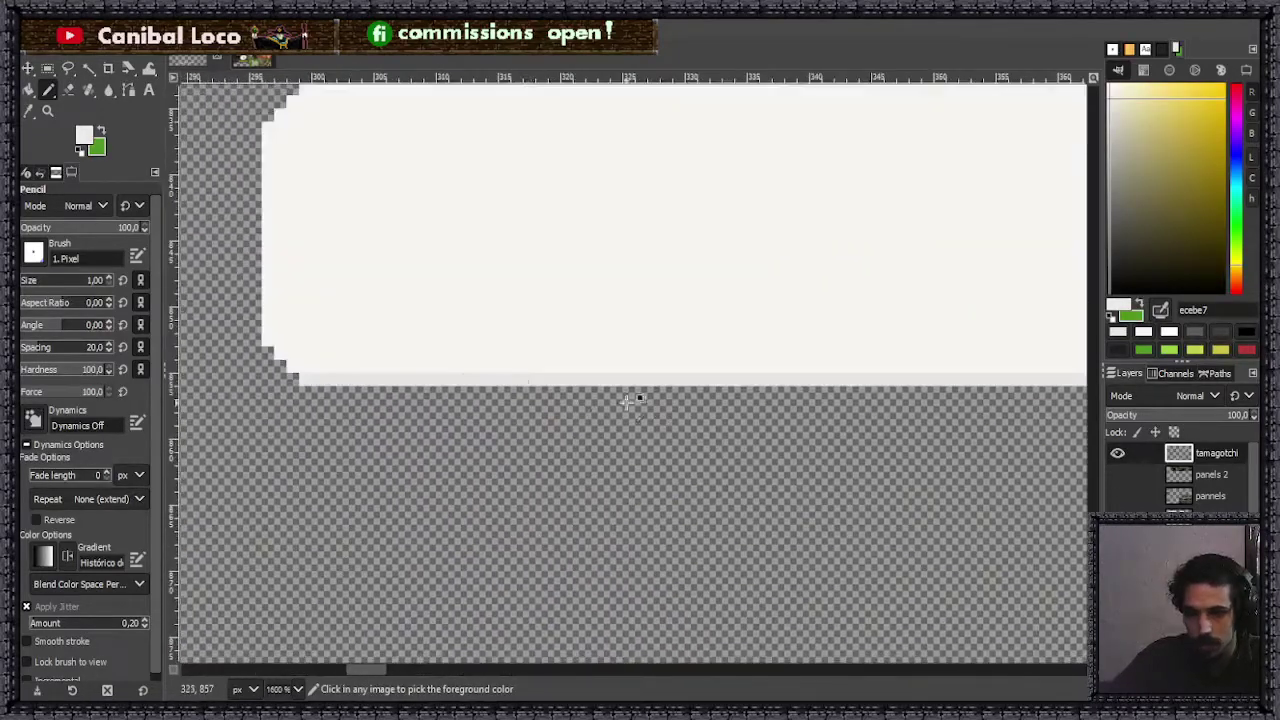
{"action": "left_click", "coordinate": [296, 368]}
{"action": "scroll", "coordinate": [408, 377], "scroll_direction": "down", "scroll_amount": 3}
{"action": "scroll", "coordinate": [733, 330], "scroll_direction": "up", "scroll_amount": 5}
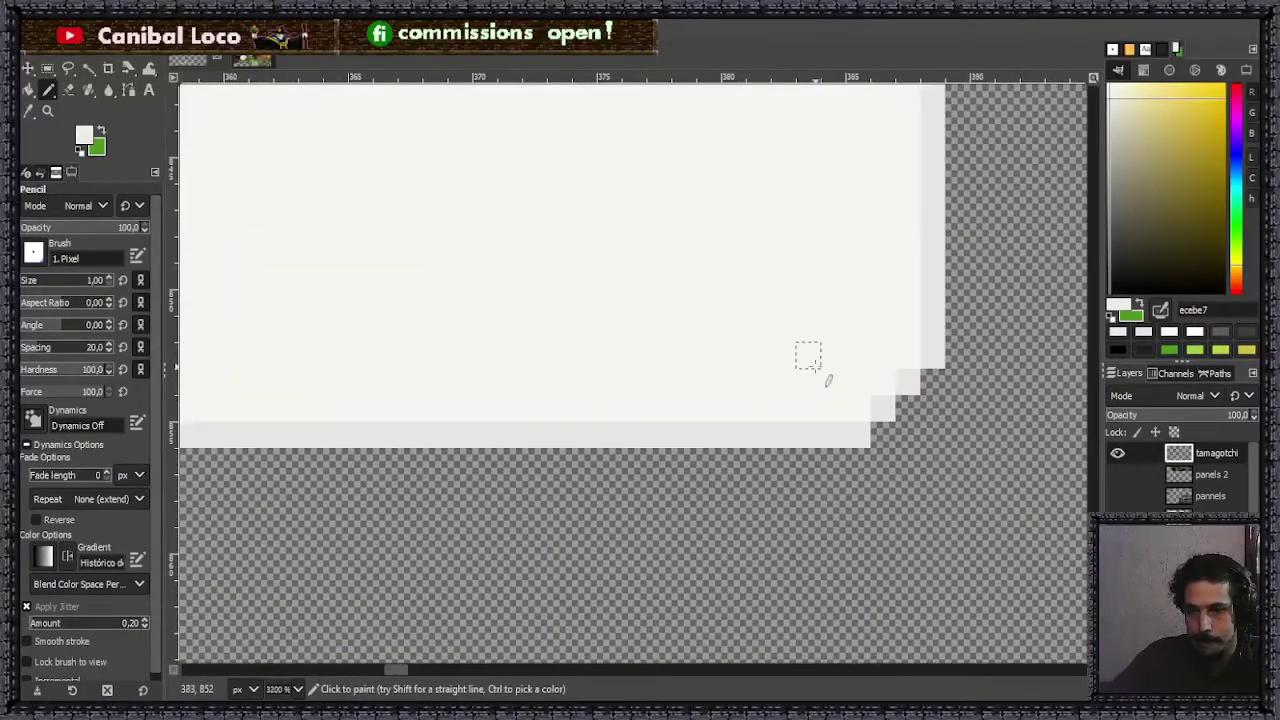
{"action": "scroll", "coordinate": [905, 355], "scroll_direction": "up", "scroll_amount": 3}
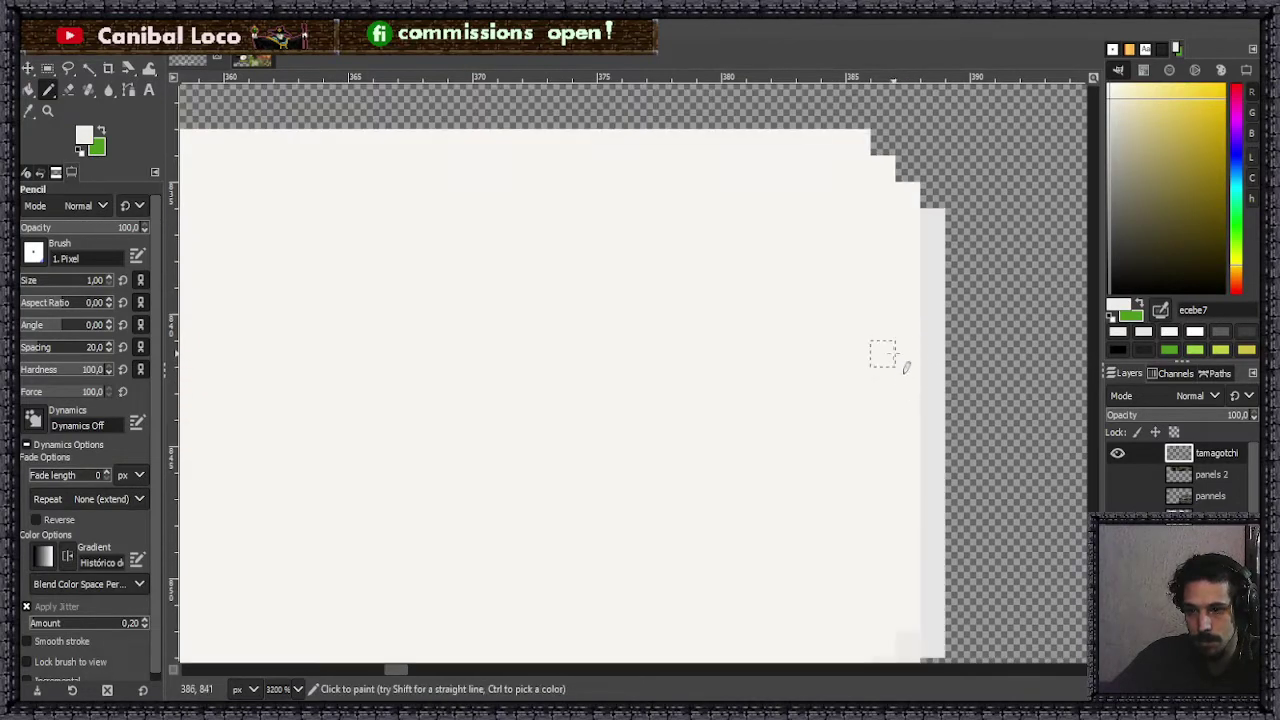
{"action": "scroll", "coordinate": [730, 330], "scroll_direction": "down", "scroll_amount": 2}
{"action": "scroll", "coordinate": [733, 330], "scroll_direction": "down", "scroll_amount": 3}
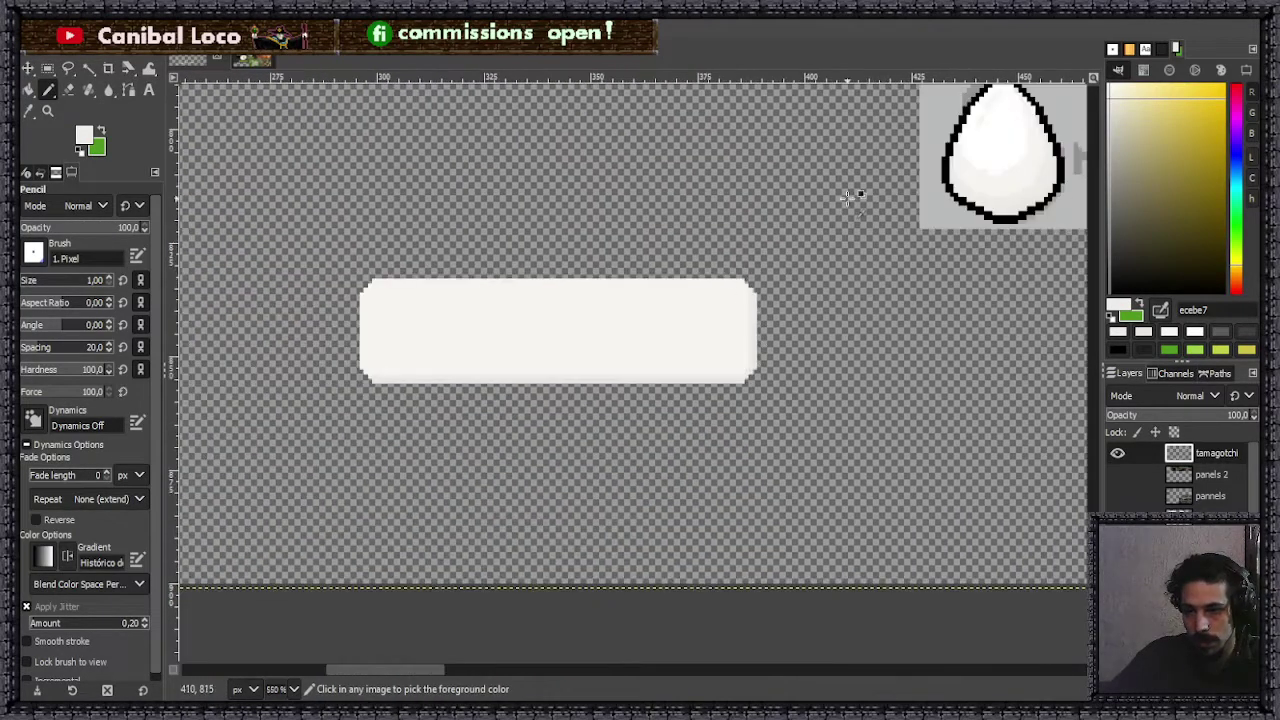
- Pick white from the egg's highlight and draw a one-pixel highlight line along the plate's left and top edges
{"action": "left_click", "coordinate": [1001, 157], "text": "ctrl"}
{"action": "scroll", "coordinate": [366, 278], "scroll_direction": "up", "scroll_amount": 3}
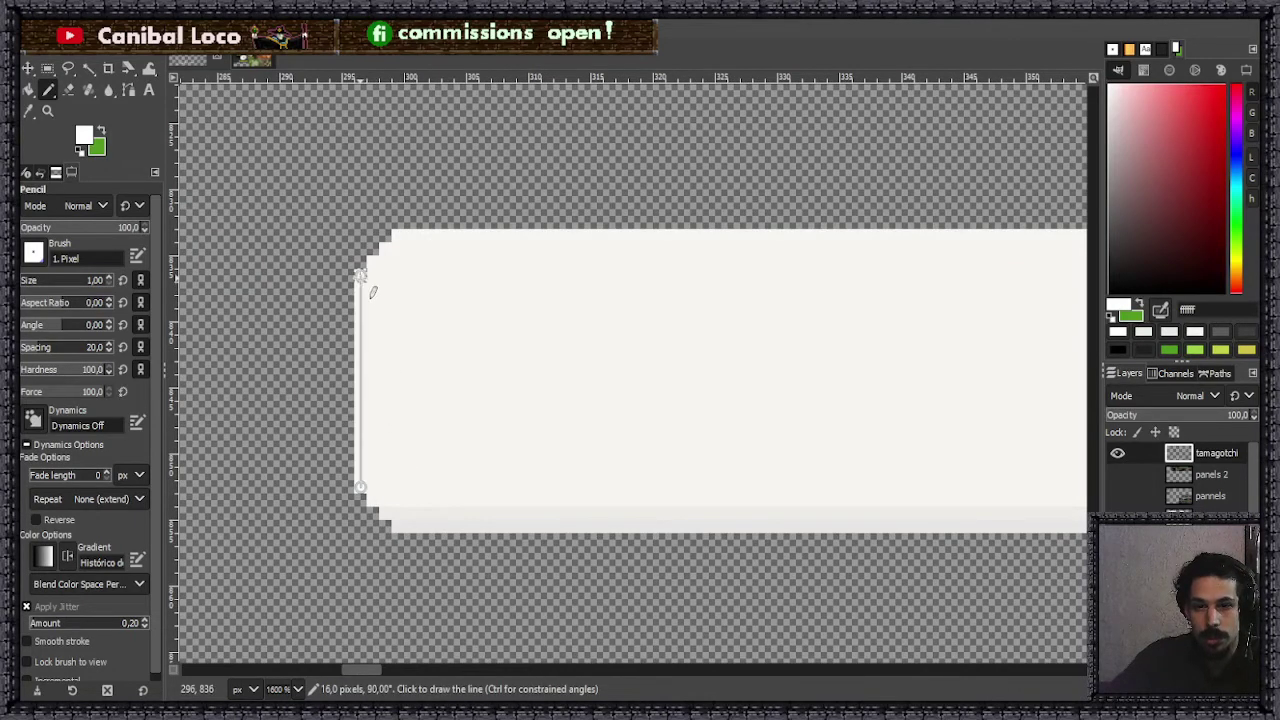
{"action": "left_click", "coordinate": [354, 275], "text": "shift"}
{"action": "key", "text": "ctrl+z"}
{"action": "left_click", "coordinate": [359, 275], "text": "shift"}
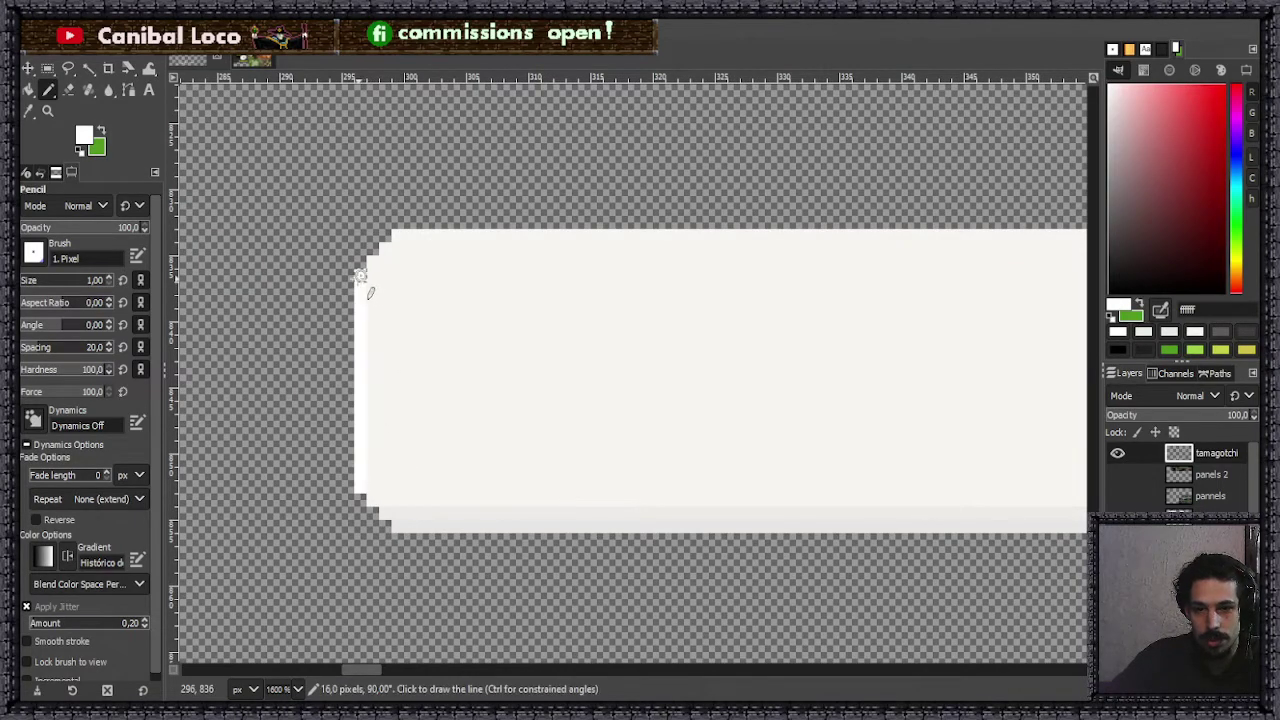
{"action": "left_click", "coordinate": [398, 250], "text": "shift"}
{"action": "scroll", "coordinate": [600, 300], "scroll_direction": "down", "scroll_amount": 3}
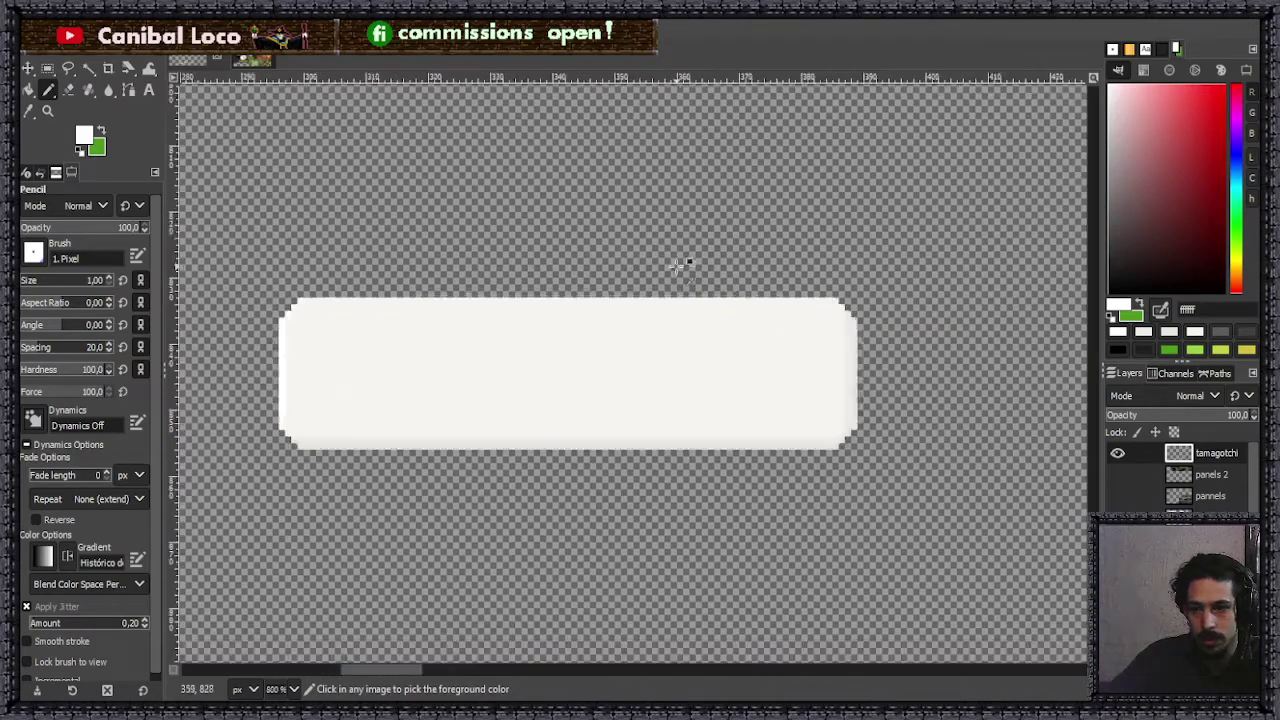
{"action": "scroll", "coordinate": [850, 320], "scroll_direction": "up", "scroll_amount": 3}
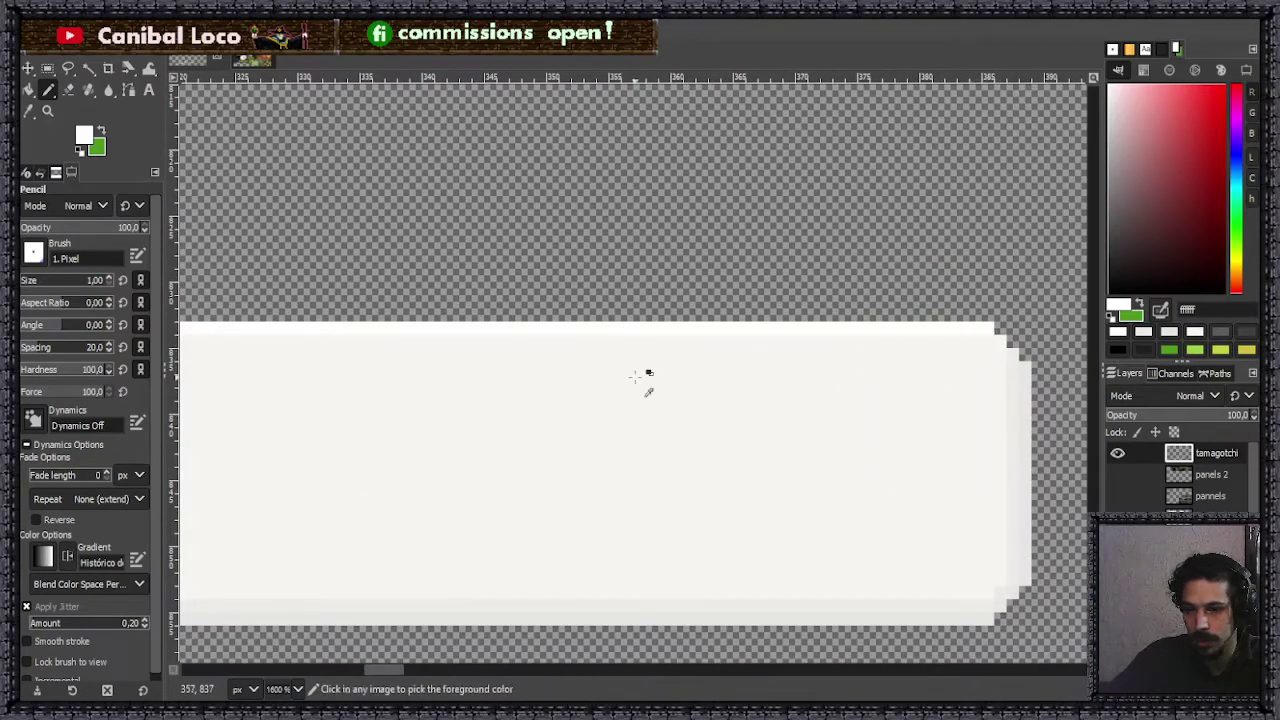
- Save the image with the shaded off-white plate and inspect the plate up close
{"action": "scroll", "coordinate": [600, 340], "scroll_direction": "down", "scroll_amount": 5}
{"action": "key", "text": "ctrl+s"}
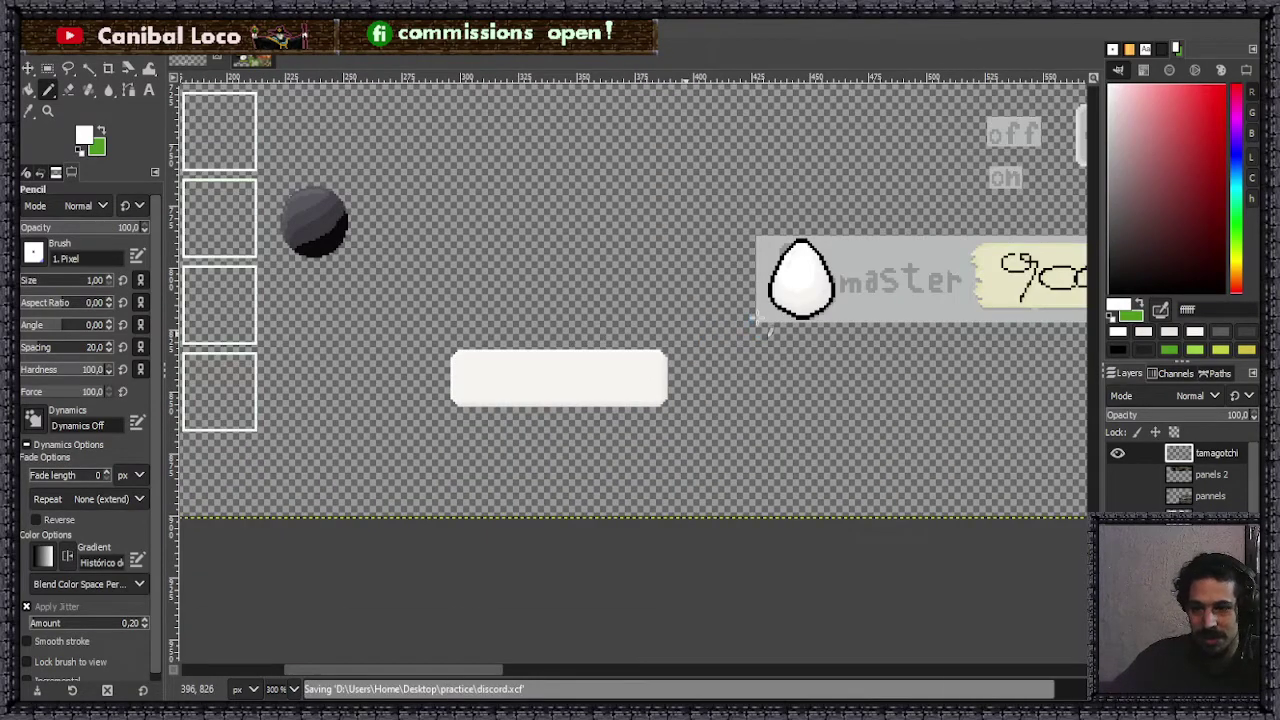
{"action": "scroll", "coordinate": [571, 384], "scroll_direction": "up", "scroll_amount": 3}
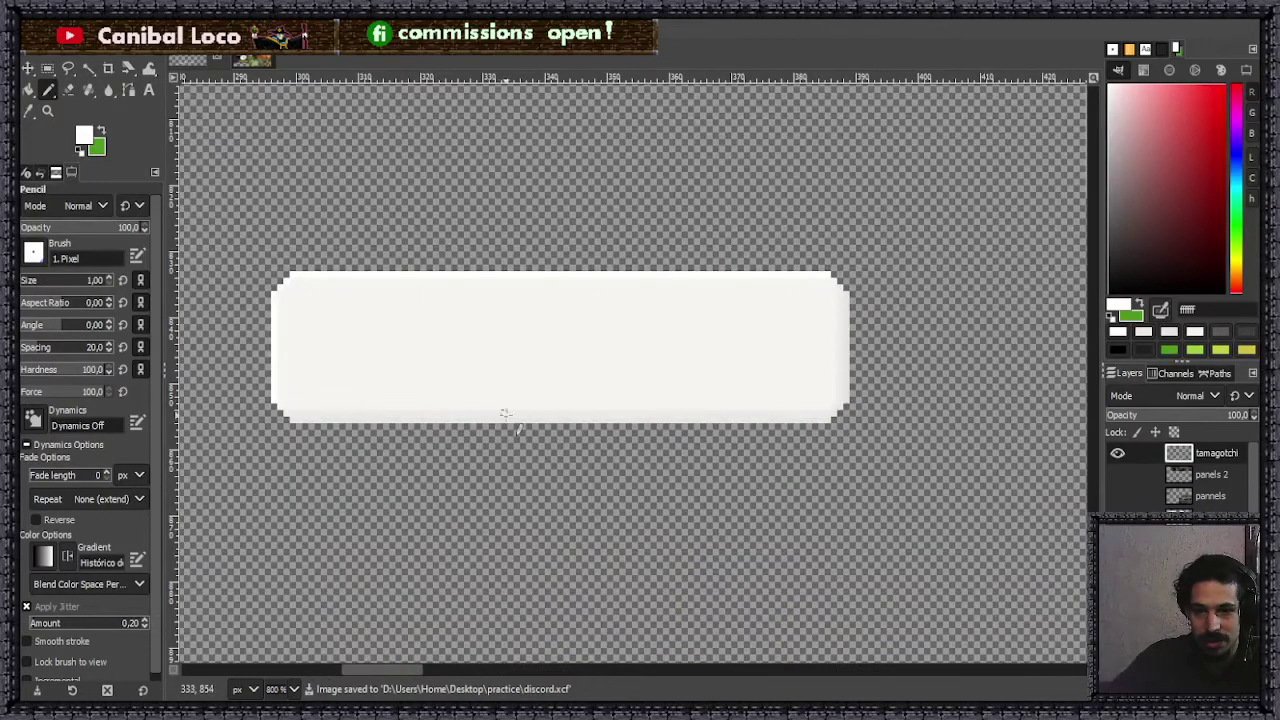
- Pick black 000000 from the nameplate egg's outline as the foreground color and save the image
{"action": "scroll", "coordinate": [362, 414], "scroll_direction": "up", "scroll_amount": 3}
{"action": "scroll", "coordinate": [397, 394], "scroll_direction": "down", "scroll_amount": 2}
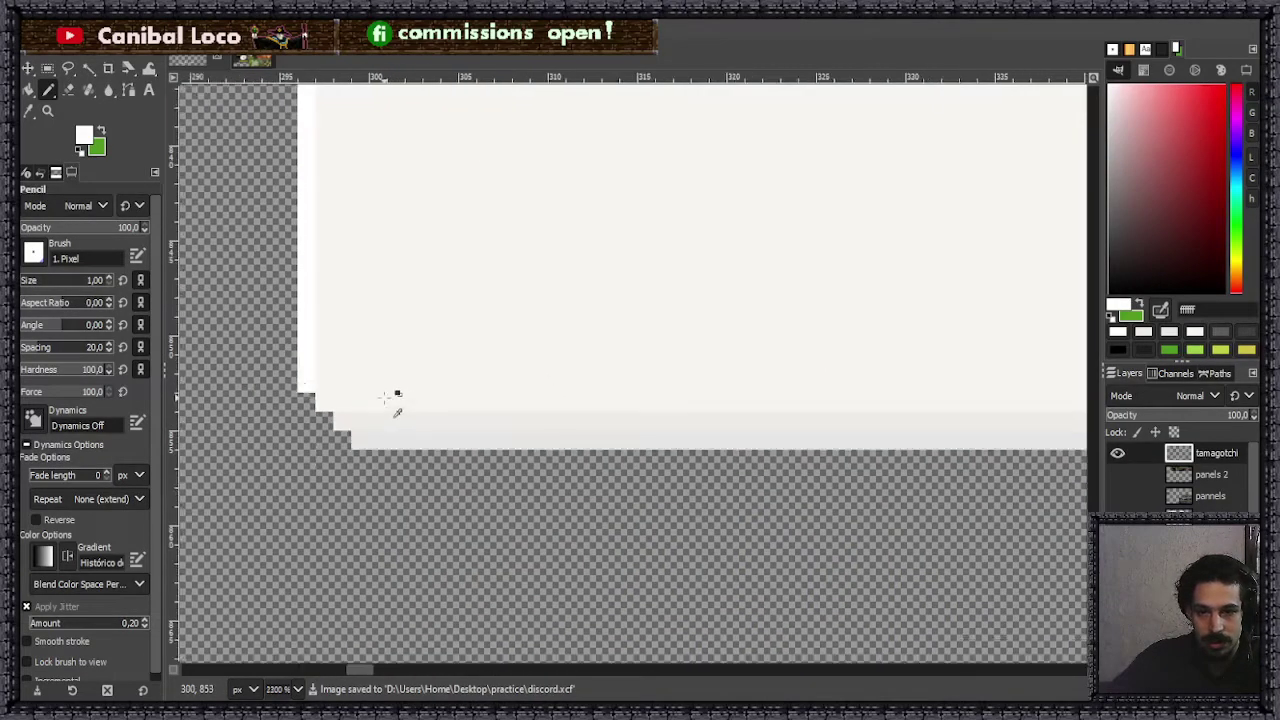
{"action": "scroll", "coordinate": [577, 376], "scroll_direction": "down", "scroll_amount": 4}
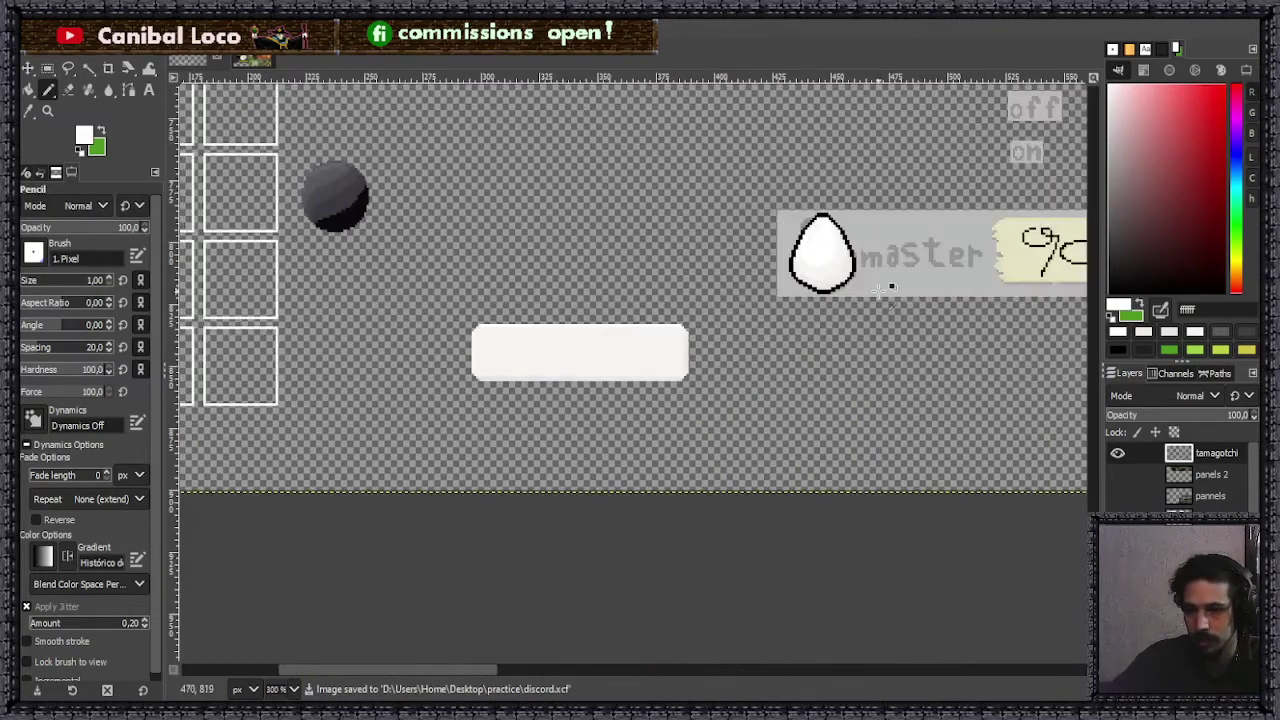
{"action": "scroll", "coordinate": [888, 288], "scroll_direction": "up", "scroll_amount": 3}
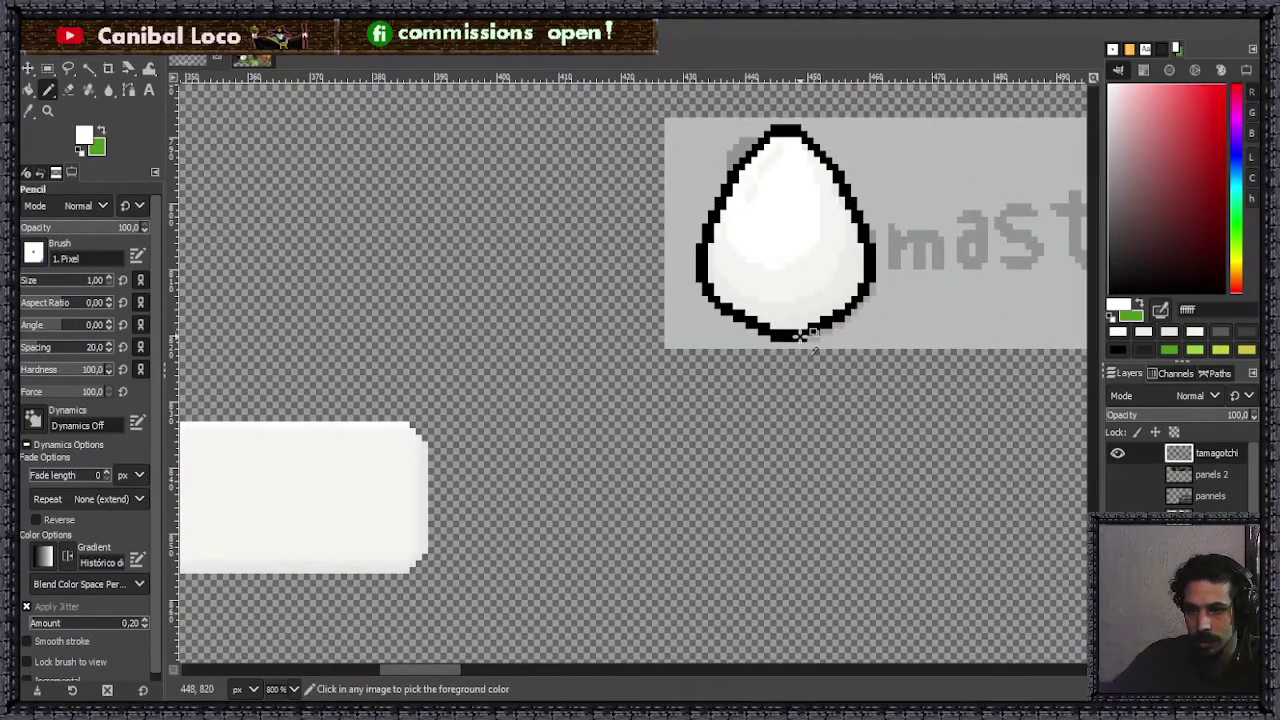
{"action": "left_click", "coordinate": [802, 334], "text": "ctrl"}
{"action": "scroll", "coordinate": [790, 340], "scroll_direction": "down", "scroll_amount": 4}
{"action": "scroll", "coordinate": [598, 400], "scroll_direction": "up", "scroll_amount": 1}
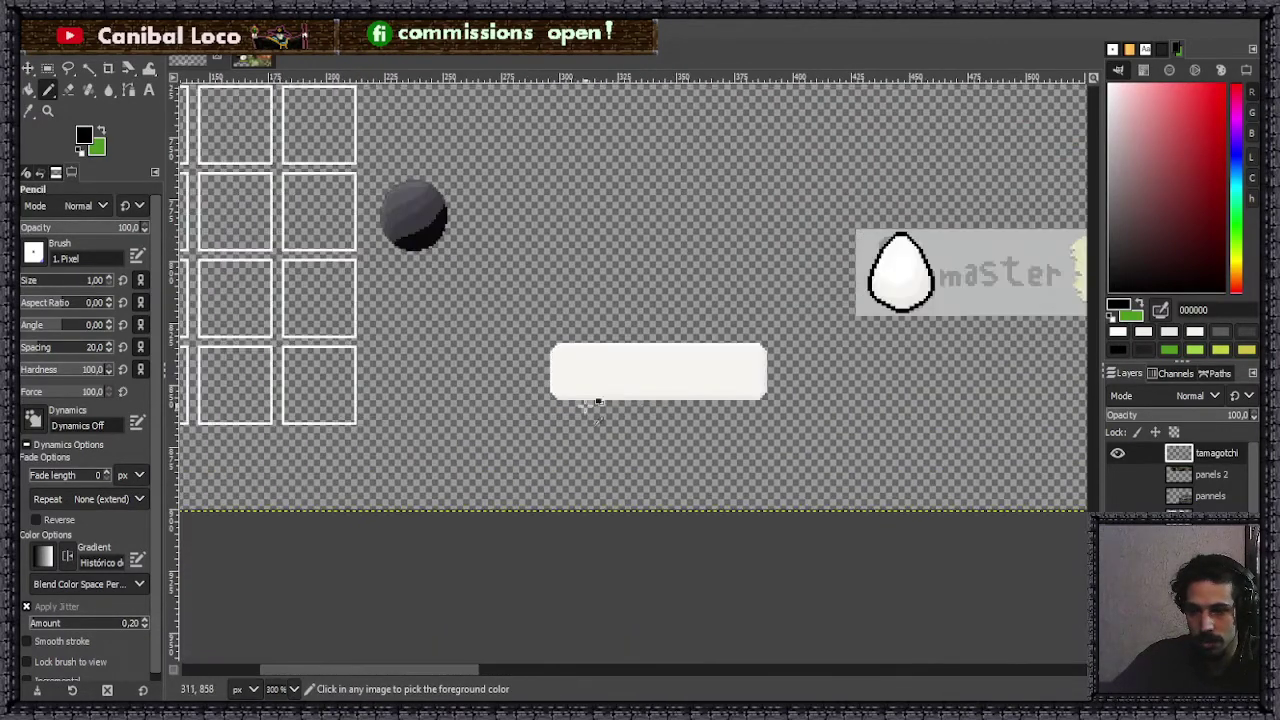
{"action": "scroll", "coordinate": [688, 343], "scroll_direction": "up", "scroll_amount": 1}
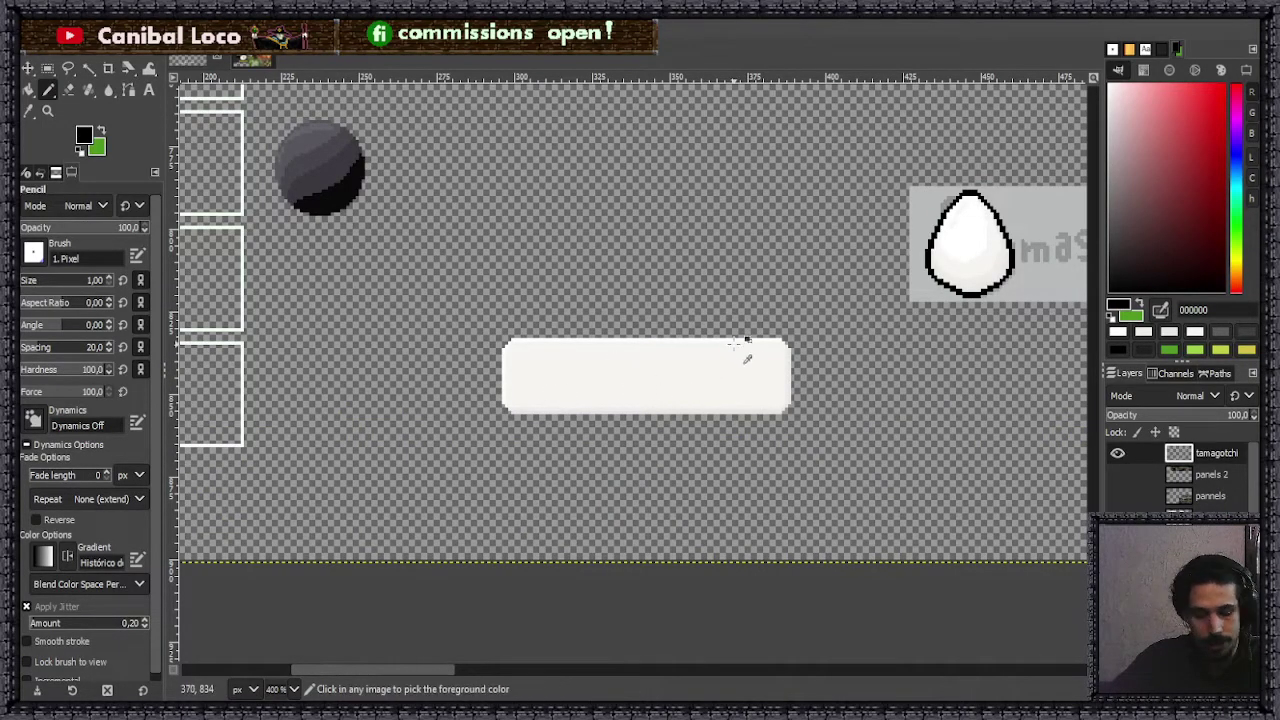
{"action": "key", "text": "ctrl+s"}
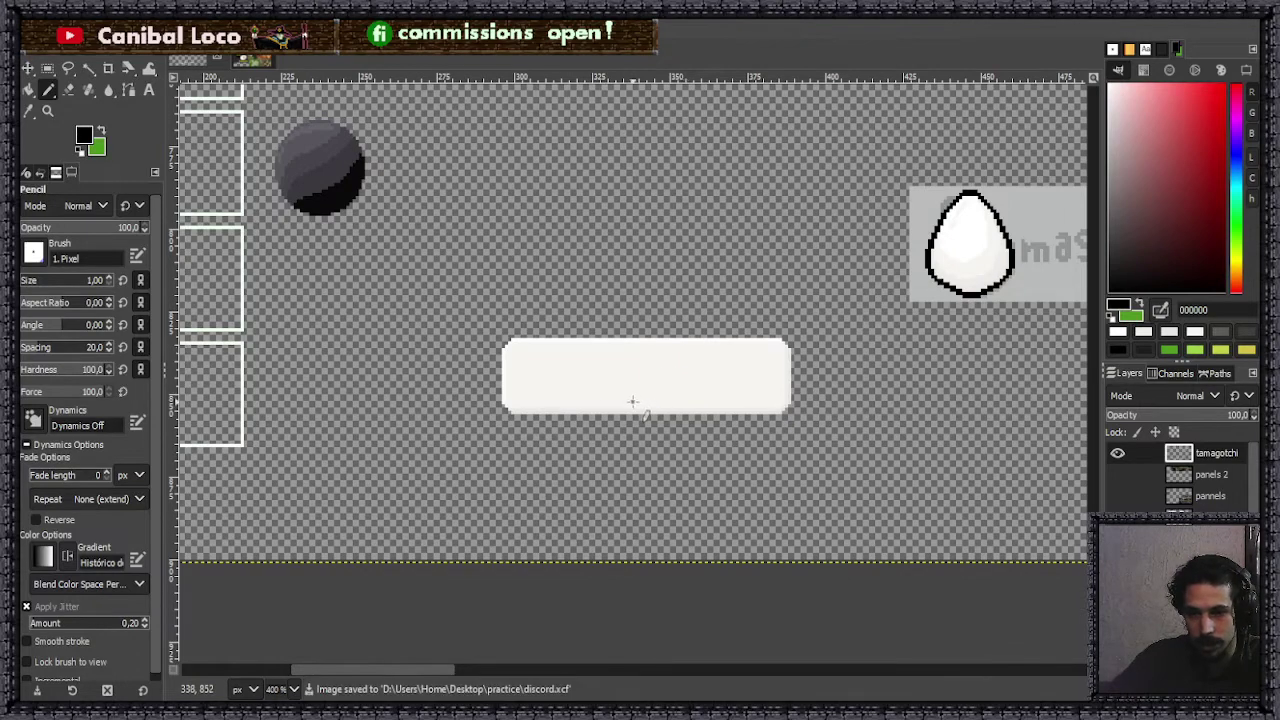
- Select the off-white plate with a 101 × 26 px rectangle, cut and paste it, and anchor it just below the nameplate
{"action": "key", "text": "r"}
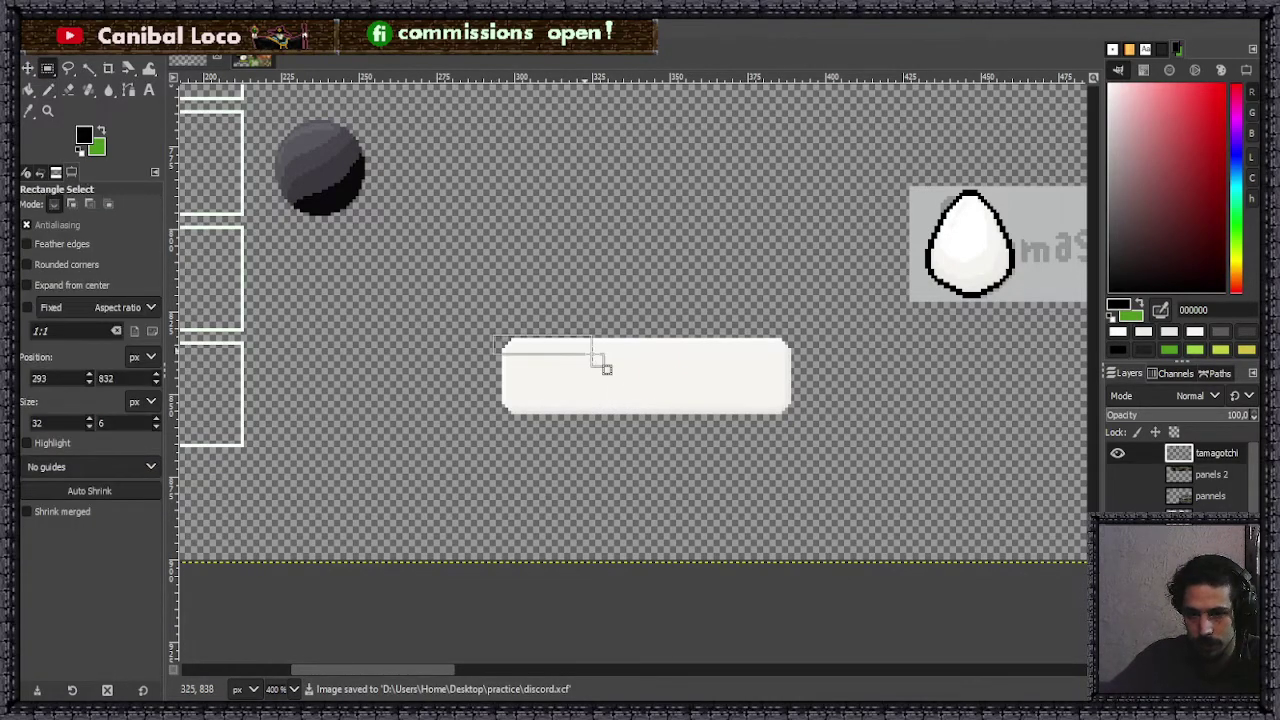
{"action": "left_click_drag", "start_coordinate": [808, 418], "coordinate": [808, 418]}
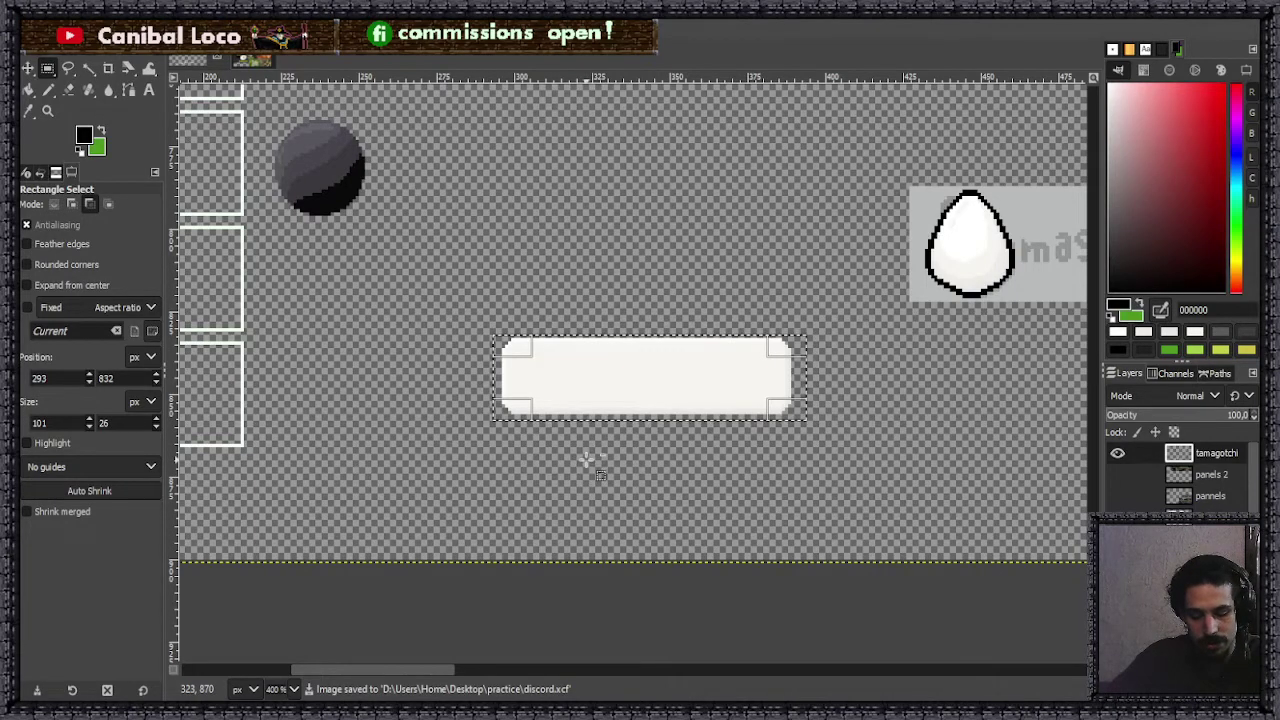
{"action": "key", "text": "ctrl"}
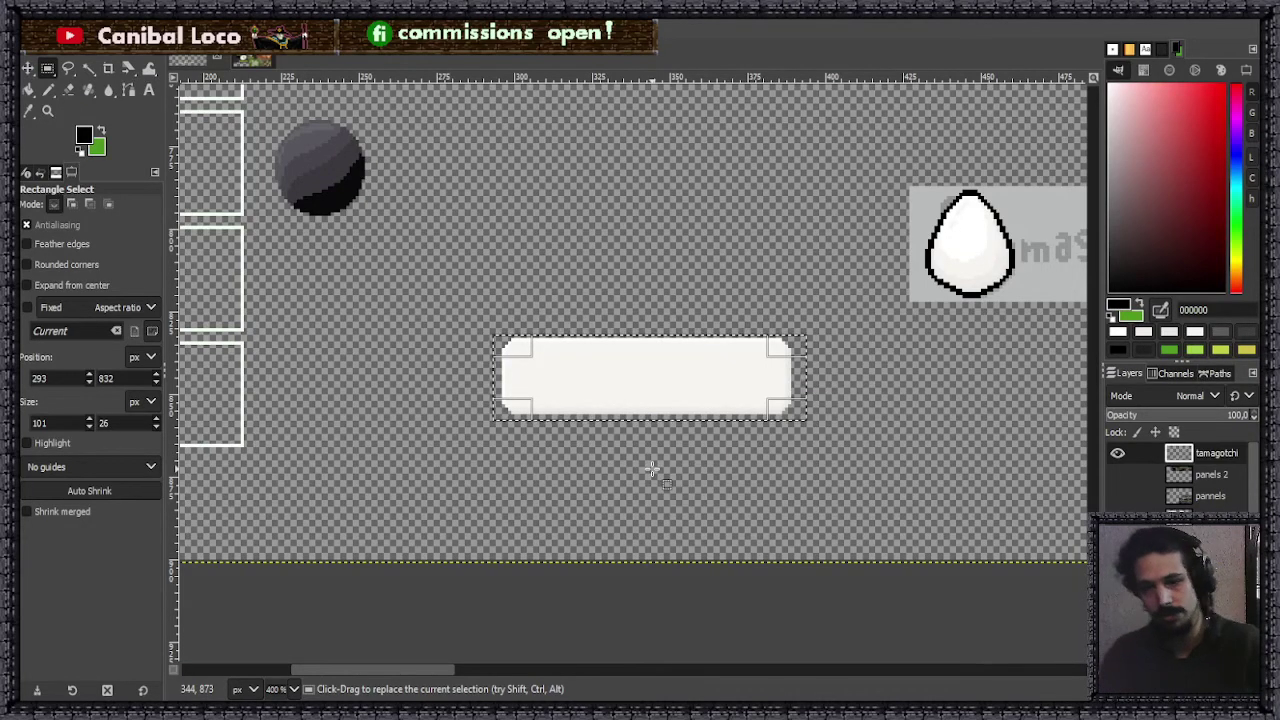
{"action": "key", "text": "ctrl+x"}
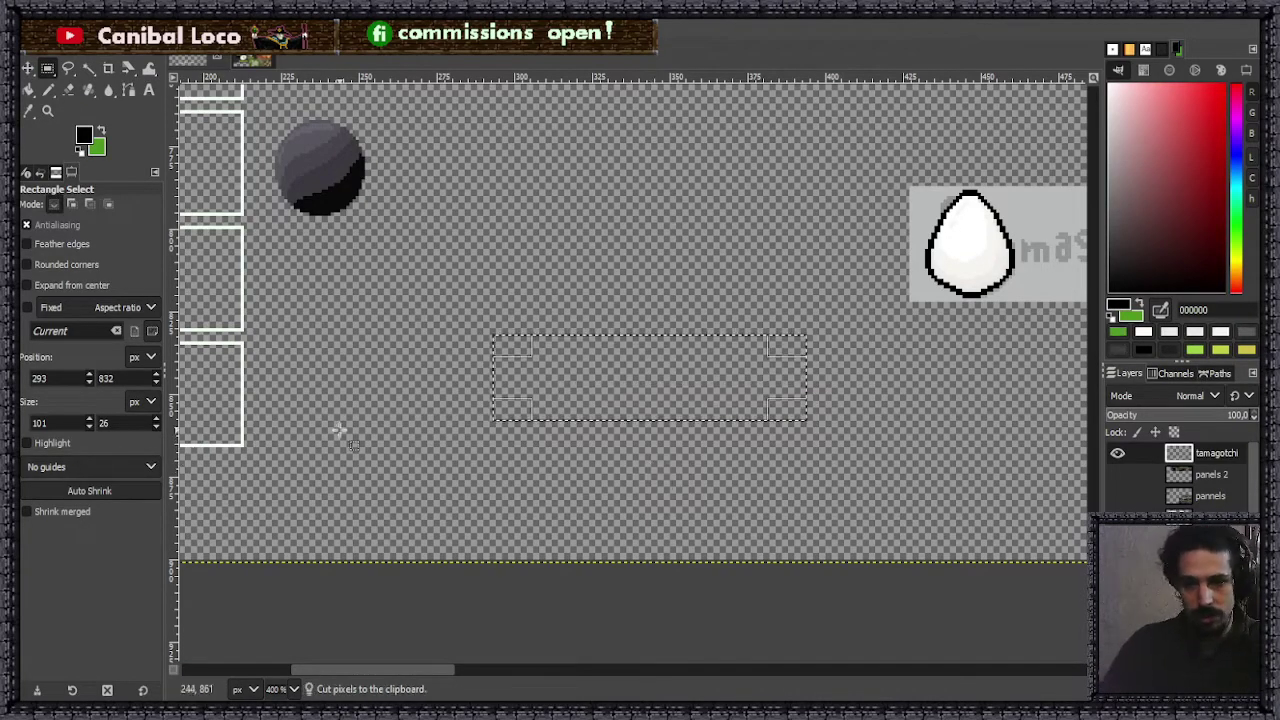
{"action": "key", "text": "ctrl+v"}
{"action": "scroll", "coordinate": [437, 430], "scroll_direction": "down", "scroll_amount": 1}
{"action": "scroll", "coordinate": [427, 430], "scroll_direction": "down", "scroll_amount": 4}
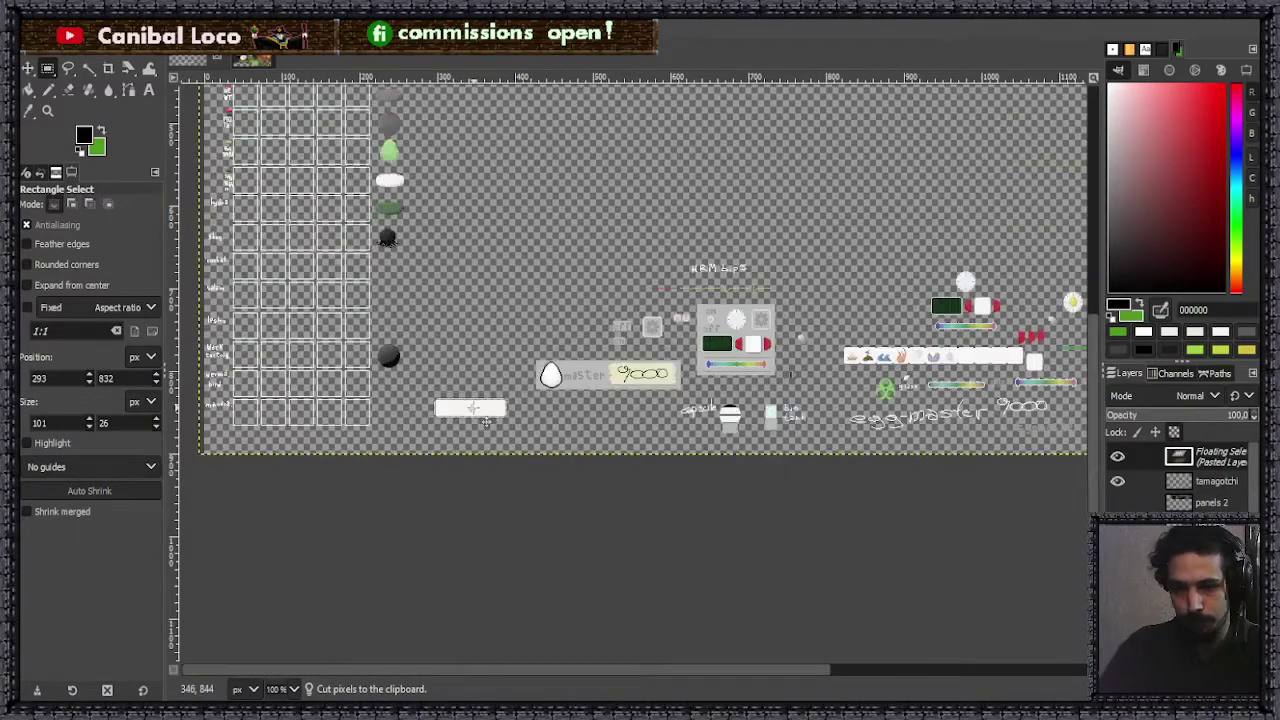
{"action": "left_click", "coordinate": [680, 447]}
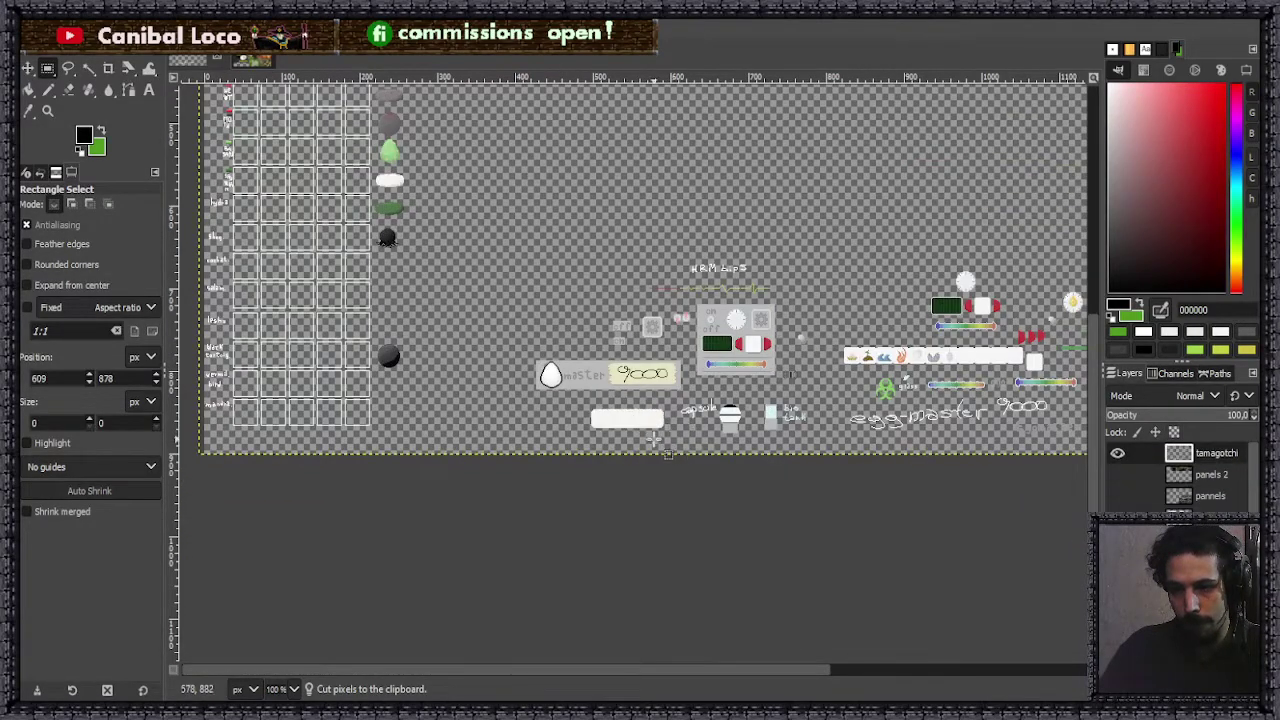
- Handwrite the black label "settings" with a small curved arrow pointing to the off-white plate using the one-pixel Pencil, and save the image
{"action": "scroll", "coordinate": [655, 420], "scroll_direction": "up", "scroll_amount": 4}
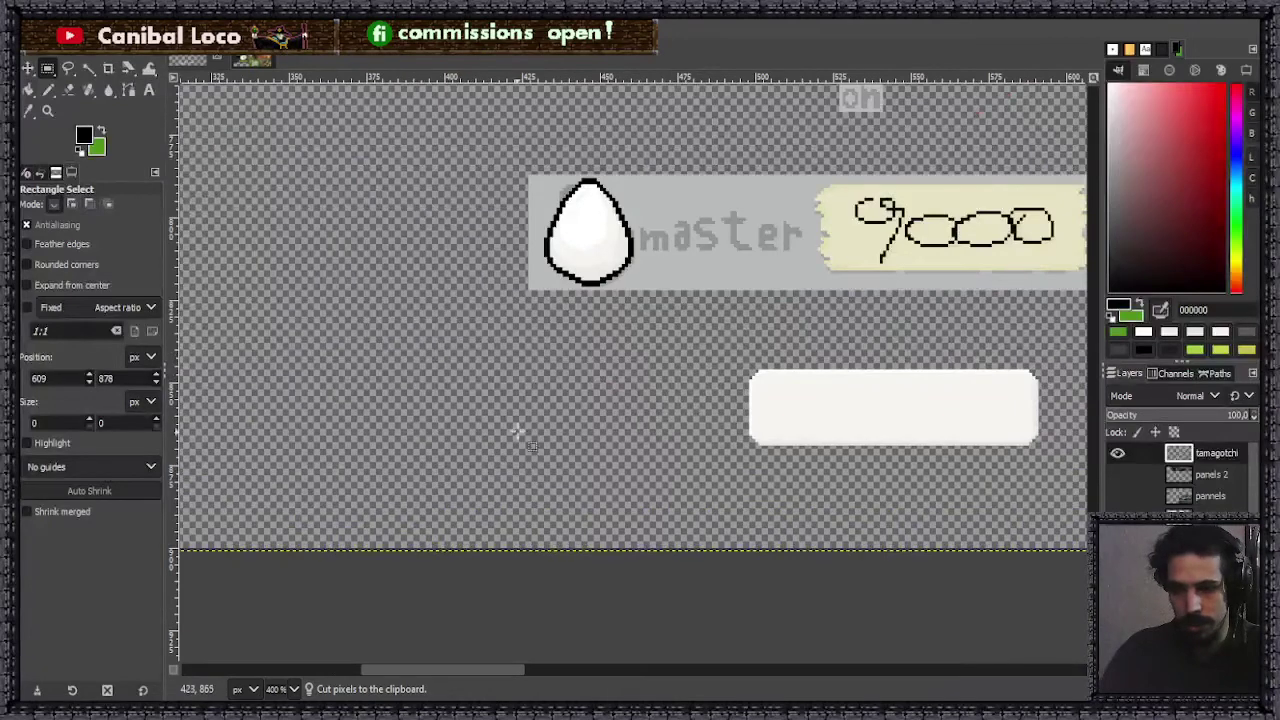
{"action": "key", "text": "n"}
{"action": "mouse_move", "coordinate": [456, 426]}
{"action": "left_mouse_down"}
{"action": "mouse_move", "coordinate": [483, 443]}
{"action": "mouse_move", "coordinate": [545, 425]}
{"action": "mouse_move", "coordinate": [583, 437]}
{"action": "mouse_move", "coordinate": [592, 400]}
{"action": "left_mouse_up"}
{"action": "mouse_move", "coordinate": [624, 380]}
{"action": "left_mouse_down"}
{"action": "mouse_move", "coordinate": [635, 435]}
{"action": "mouse_move", "coordinate": [622, 423]}
{"action": "mouse_move", "coordinate": [653, 421]}
{"action": "mouse_move", "coordinate": [642, 423]}
{"action": "mouse_move", "coordinate": [650, 435]}
{"action": "mouse_move", "coordinate": [657, 421]}
{"action": "mouse_move", "coordinate": [707, 425]}
{"action": "mouse_move", "coordinate": [689, 449]}
{"action": "mouse_move", "coordinate": [721, 431]}
{"action": "mouse_move", "coordinate": [770, 470]}
{"action": "left_mouse_up"}
{"action": "scroll", "coordinate": [846, 452], "scroll_direction": "up", "scroll_amount": 4}
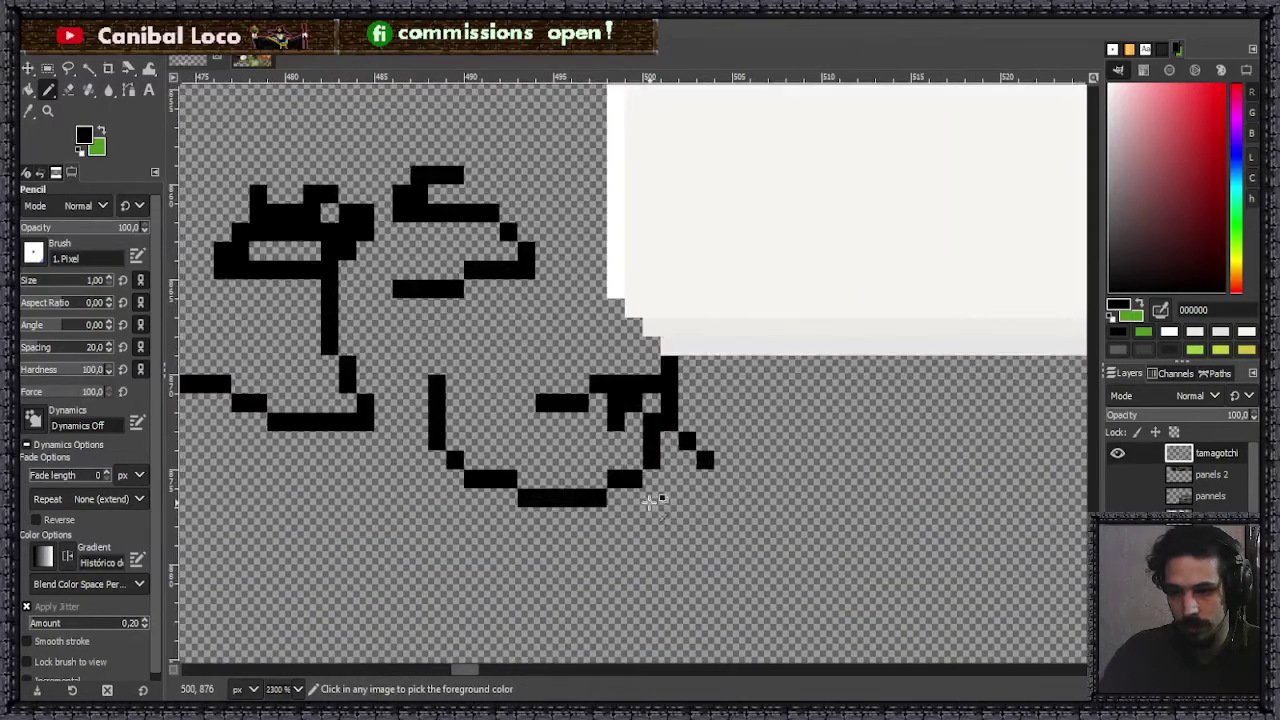
{"action": "scroll", "coordinate": [628, 450], "scroll_direction": "down", "scroll_amount": 7}
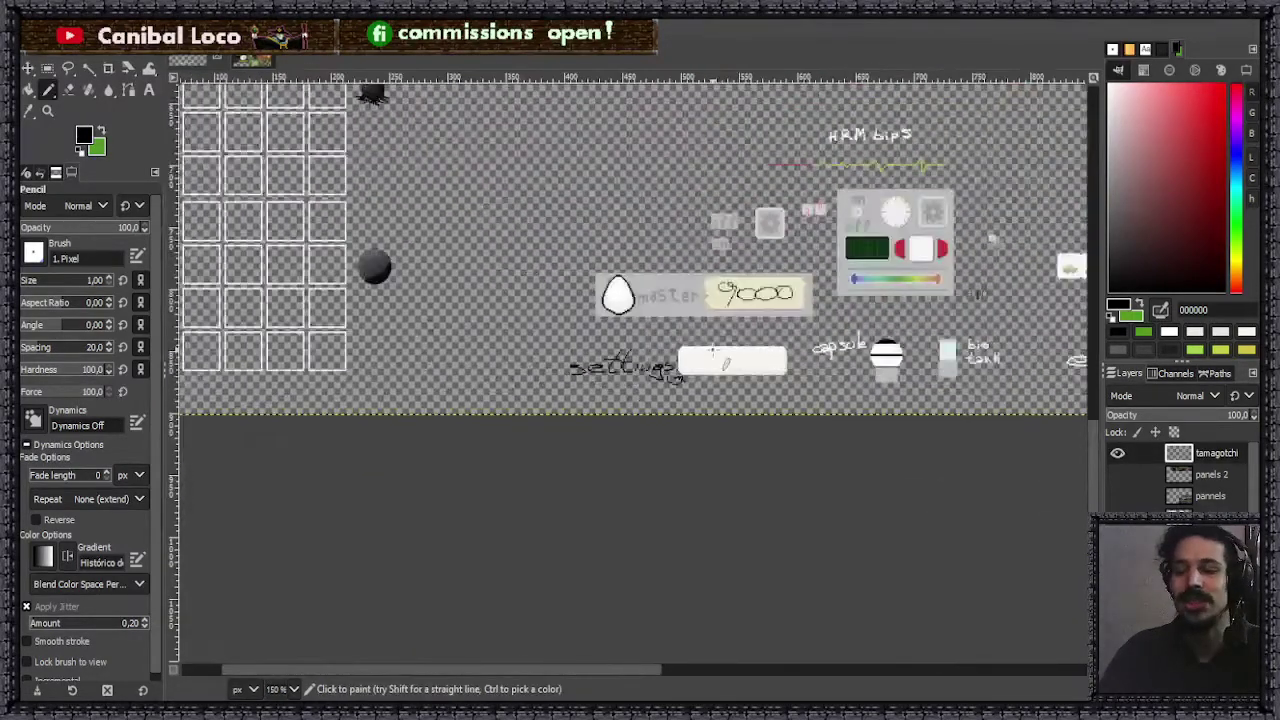
{"action": "key", "text": "ctrl"}
{"action": "key", "text": "ctrl+s"}
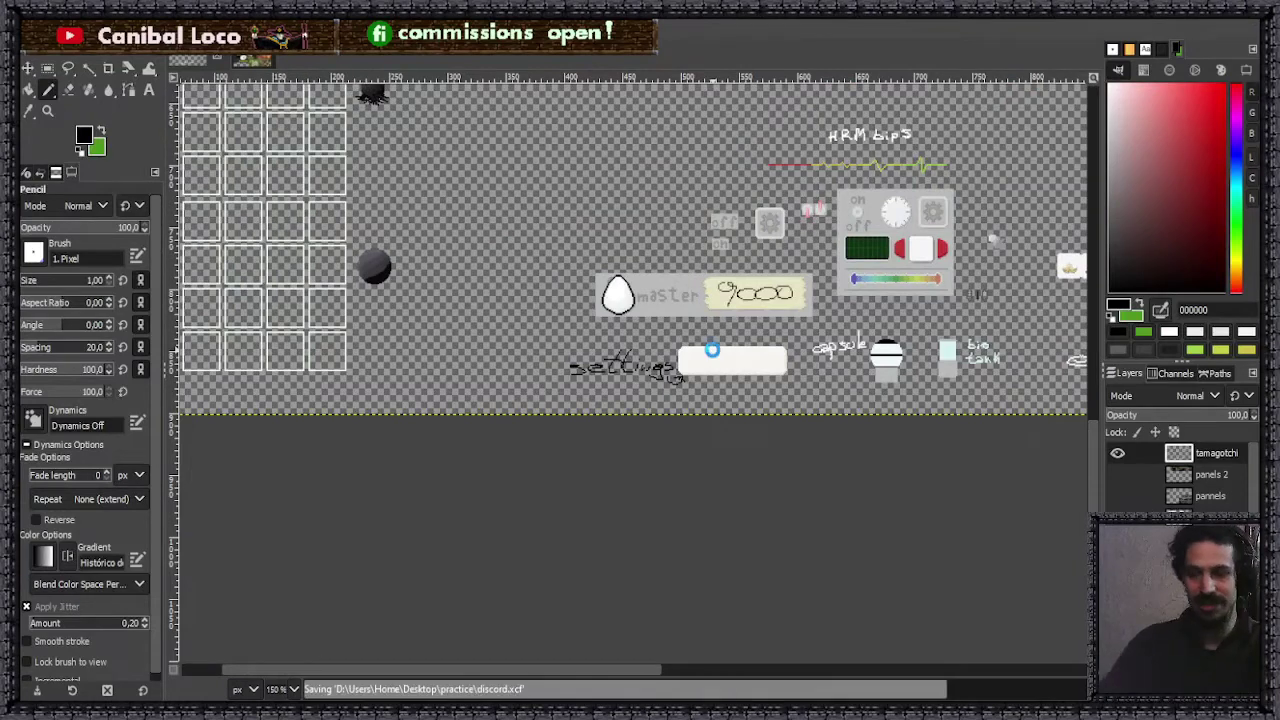
{"action": "scroll", "coordinate": [740, 320], "scroll_direction": "down", "scroll_amount": 1}
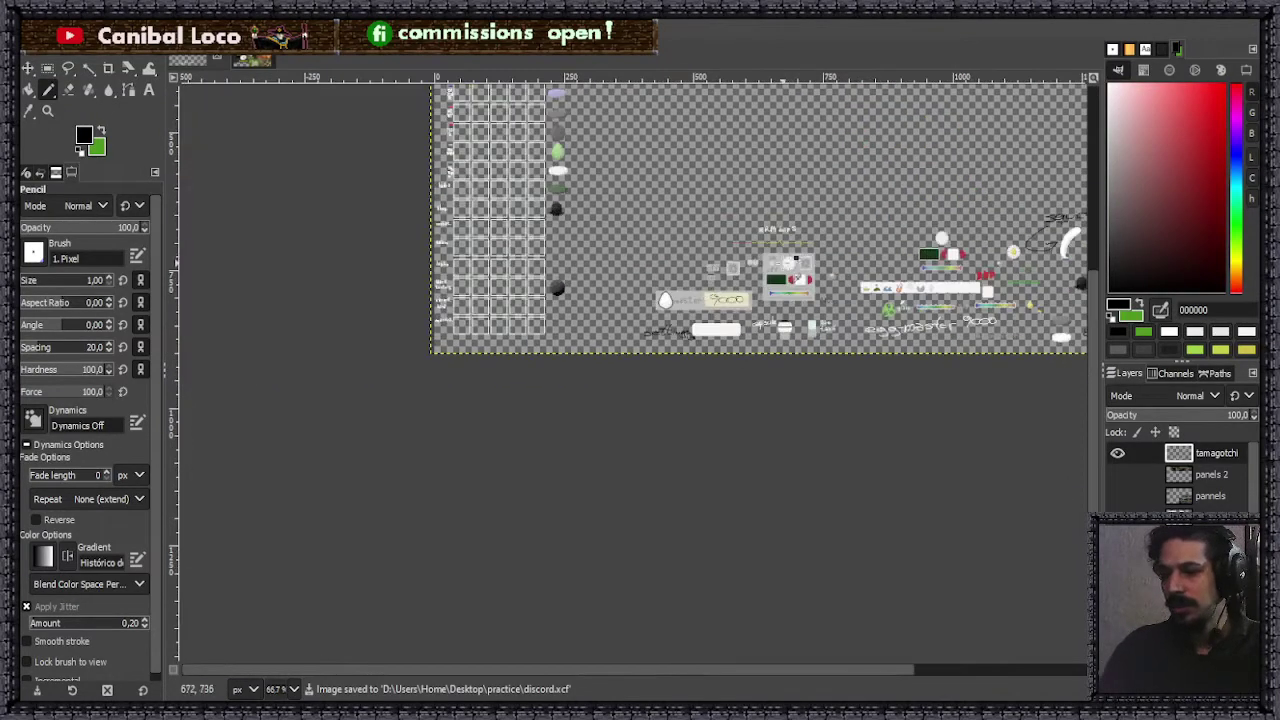
{"action": "scroll", "coordinate": [615, 380], "scroll_direction": "up", "scroll_amount": 2}
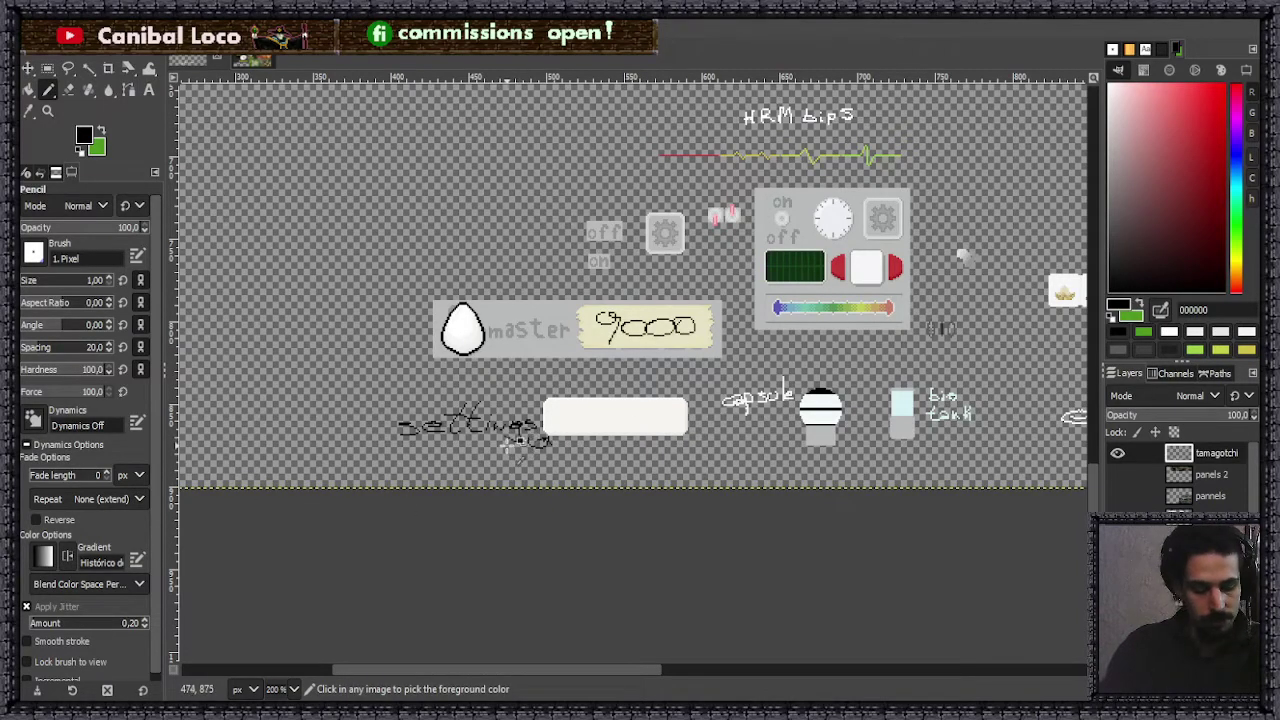
{"action": "key", "text": "ctrl+s"}
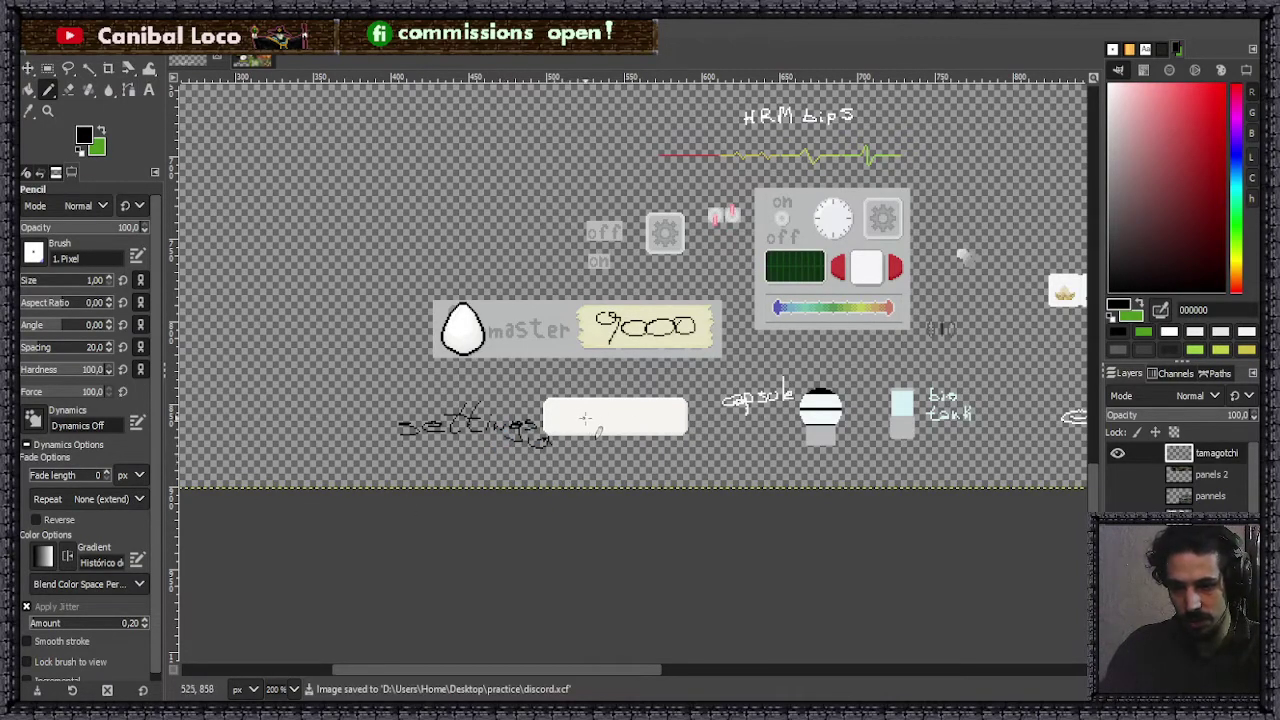
{"action": "scroll", "coordinate": [565, 456], "scroll_direction": "down", "scroll_amount": 2}
{"action": "scroll", "coordinate": [457, 457], "scroll_direction": "up", "scroll_amount": 3}
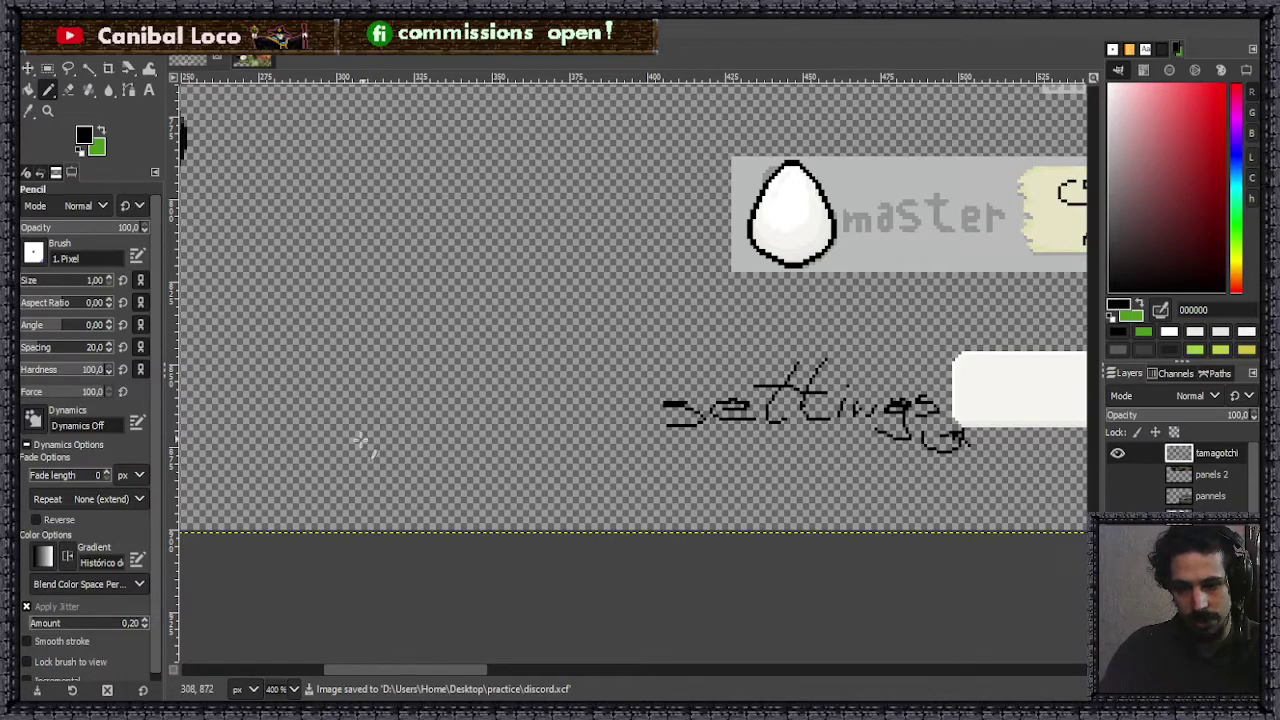
{"action": "scroll", "coordinate": [507, 430], "scroll_direction": "down", "scroll_amount": 2}
{"action": "scroll", "coordinate": [523, 448], "scroll_direction": "up", "scroll_amount": 2}
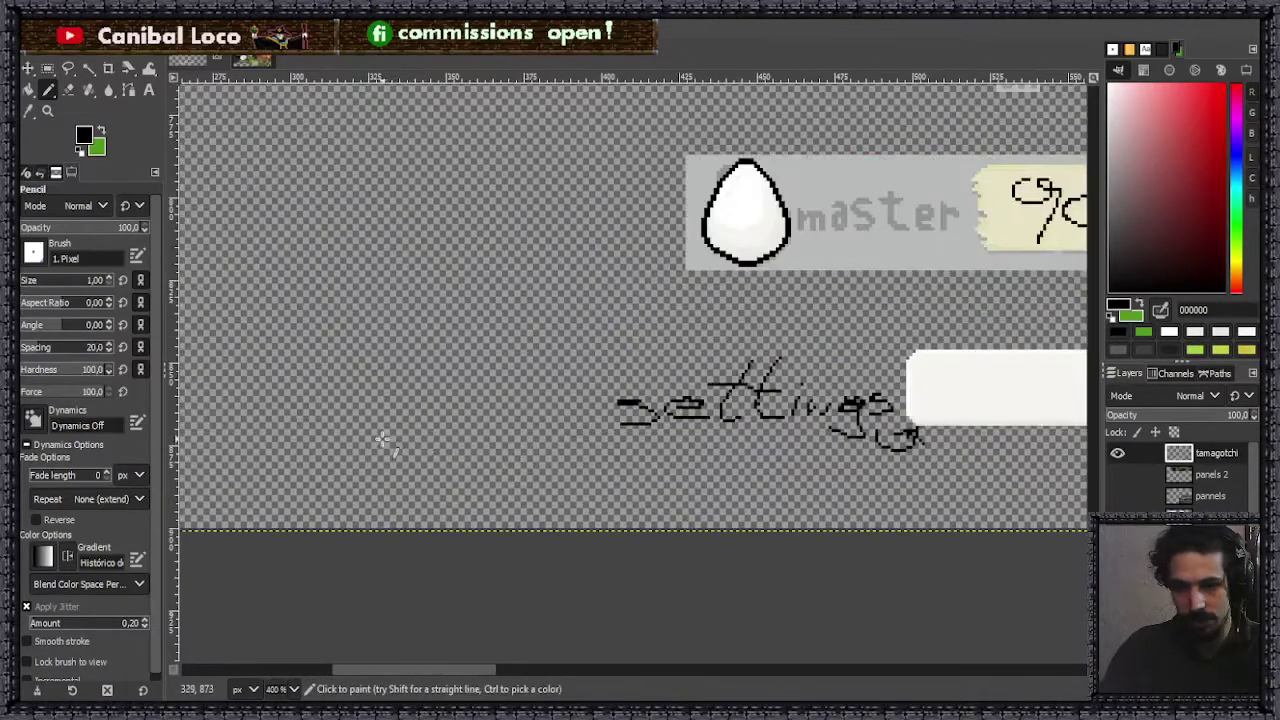
- Handwrite the word "sound" in black with the 1-pixel Pencil, just left of the "settings" note
{"action": "mouse_move", "coordinate": [376, 435]}
{"action": "left_mouse_down"}
{"action": "mouse_move", "coordinate": [419, 457]}
{"action": "mouse_move", "coordinate": [456, 439]}
{"action": "mouse_move", "coordinate": [489, 451]}
{"action": "mouse_move", "coordinate": [537, 428]}
{"action": "left_mouse_up"}
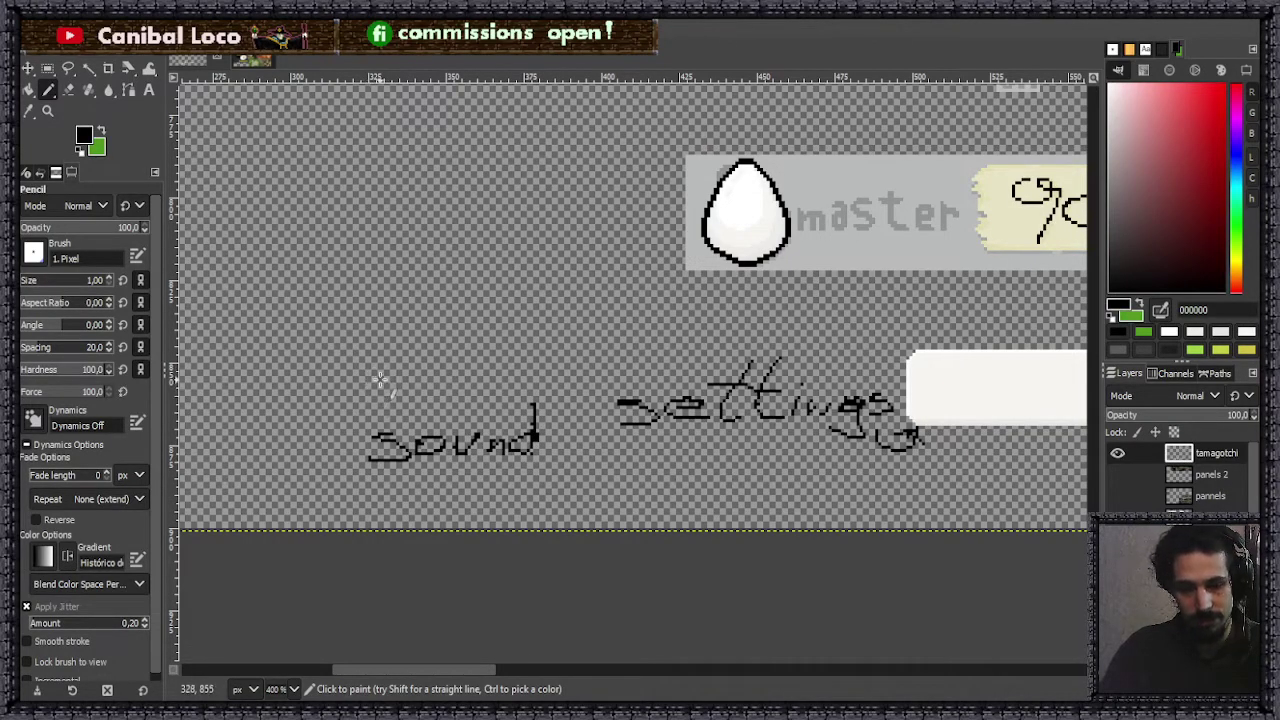
{"action": "scroll", "coordinate": [368, 418], "scroll_direction": "down", "scroll_amount": 4}
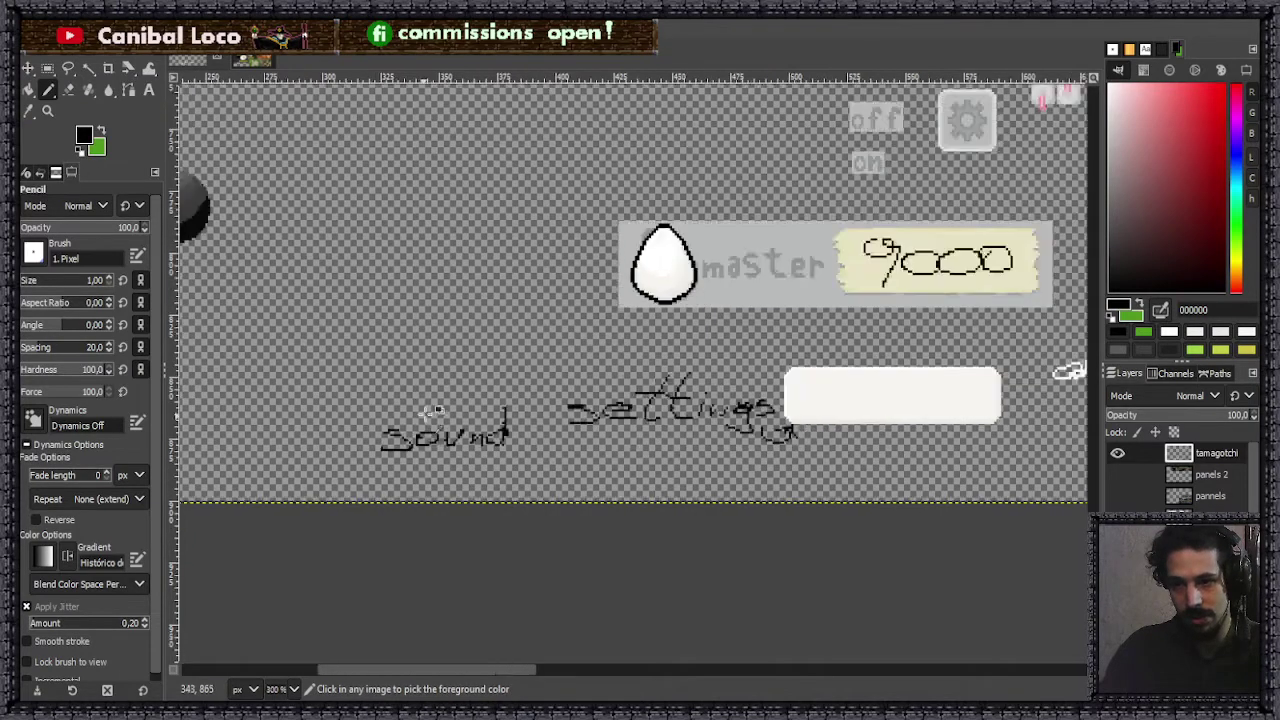
{"action": "scroll", "coordinate": [472, 378], "scroll_direction": "up", "scroll_amount": 4}
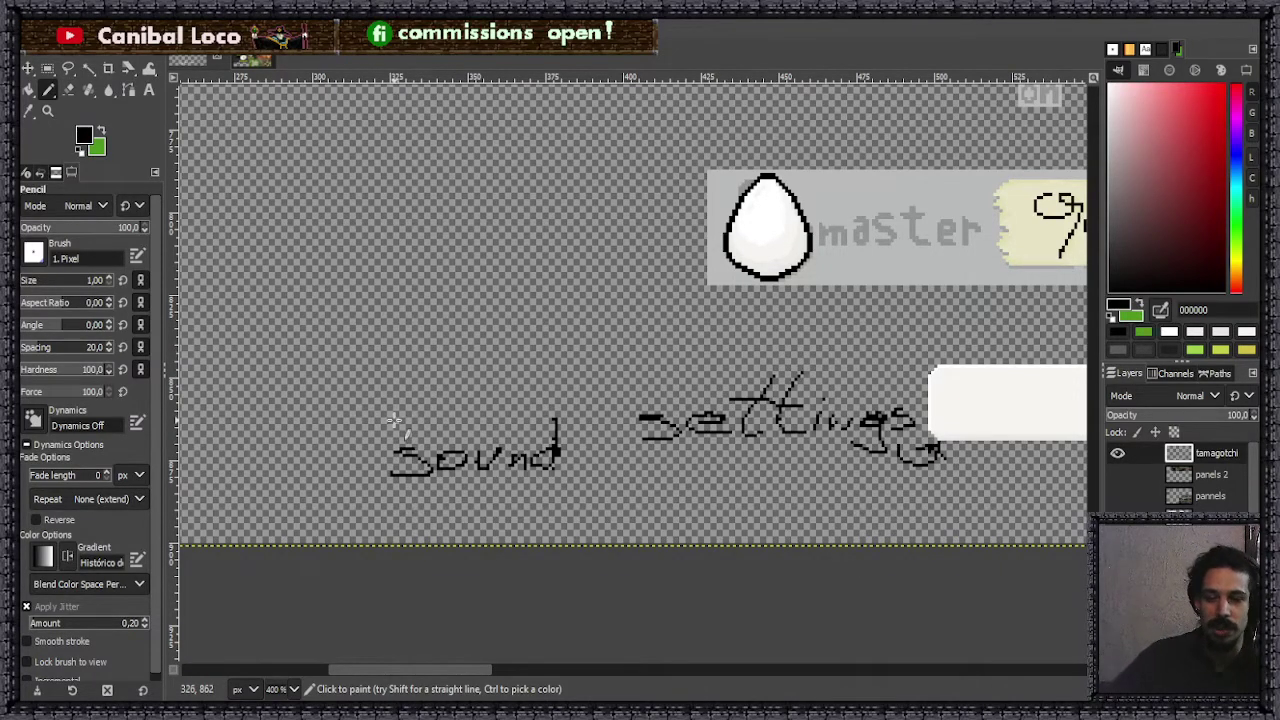
{"action": "scroll", "coordinate": [443, 409], "scroll_direction": "down", "scroll_amount": 3}
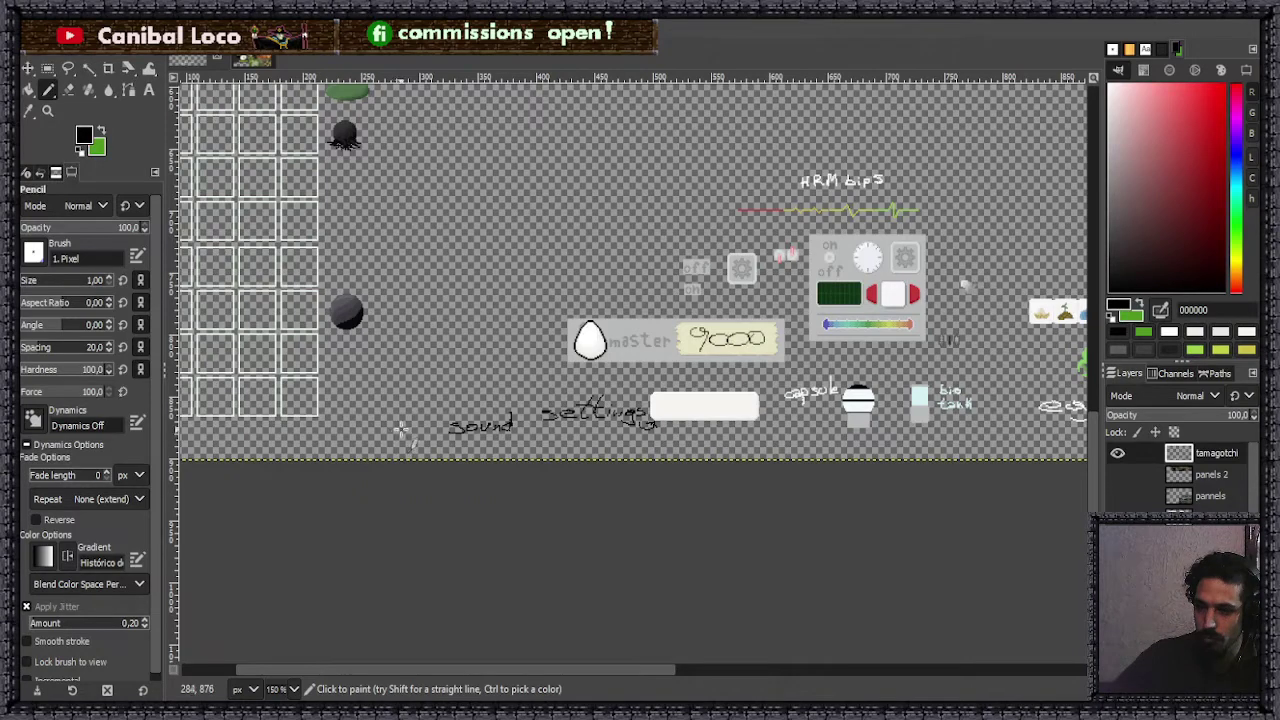
- Handwrite "save" above the "sound" note and save the image file
{"action": "key", "text": "ctrl"}
{"action": "scroll", "coordinate": [460, 342], "scroll_direction": "up", "scroll_amount": 5}
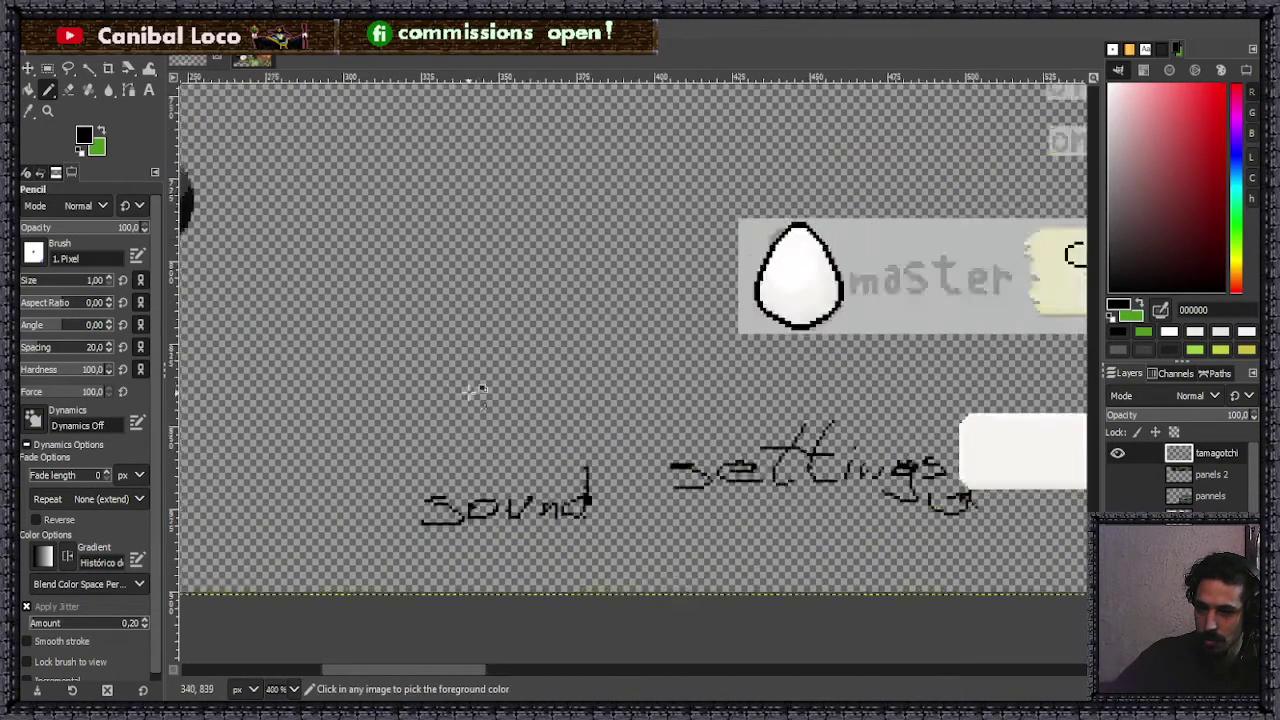
{"action": "mouse_move", "coordinate": [388, 436]}
{"action": "left_mouse_down"}
{"action": "mouse_move", "coordinate": [455, 460]}
{"action": "mouse_move", "coordinate": [430, 472]}
{"action": "mouse_move", "coordinate": [510, 458]}
{"action": "mouse_move", "coordinate": [520, 440]}
{"action": "mouse_move", "coordinate": [551, 443]}
{"action": "mouse_move", "coordinate": [572, 421]}
{"action": "mouse_move", "coordinate": [627, 439]}
{"action": "mouse_move", "coordinate": [585, 425]}
{"action": "left_mouse_up"}
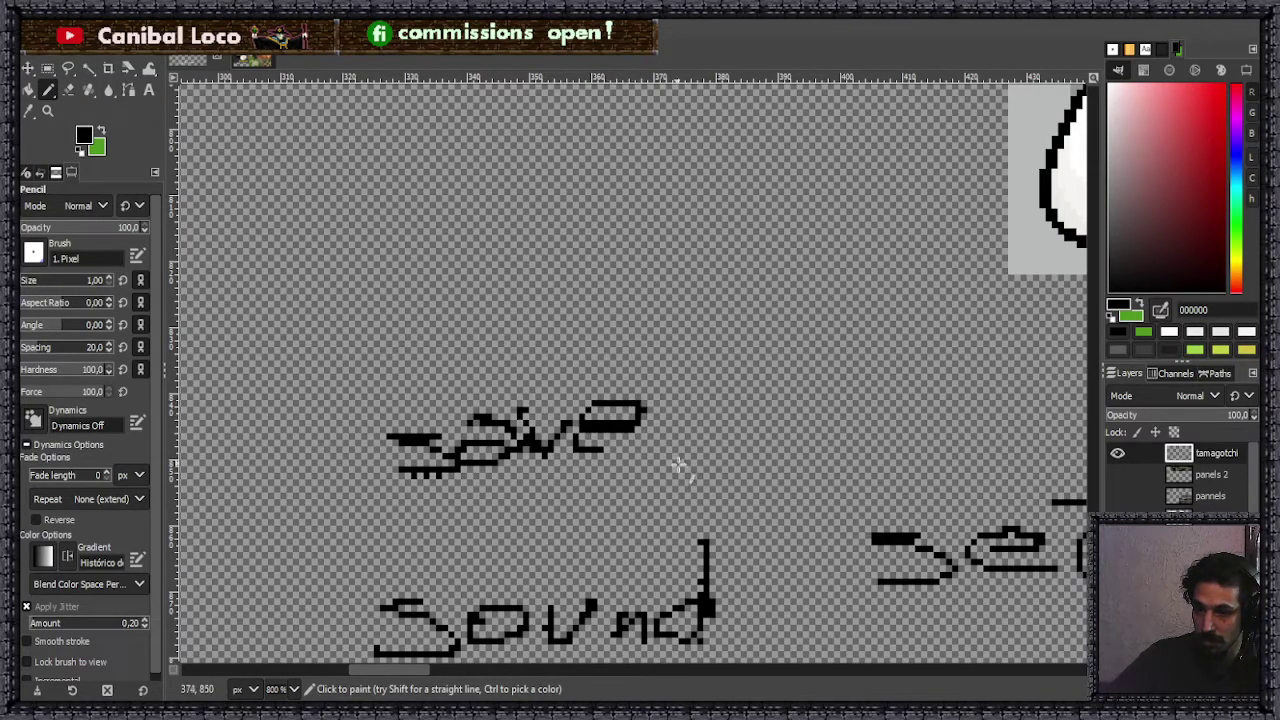
{"action": "scroll", "coordinate": [650, 480], "scroll_direction": "down", "scroll_amount": 3}
{"action": "scroll", "coordinate": [558, 450], "scroll_direction": "up", "scroll_amount": 2}
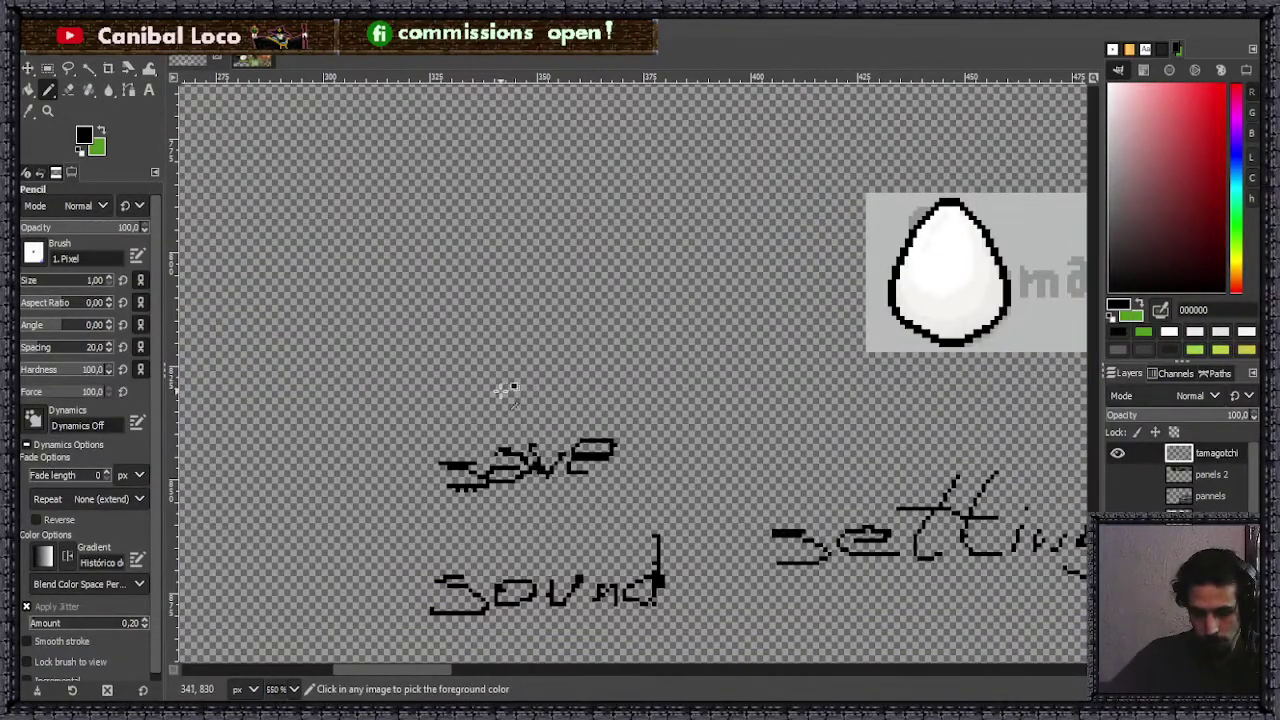
{"action": "key", "text": "ctrl+s"}
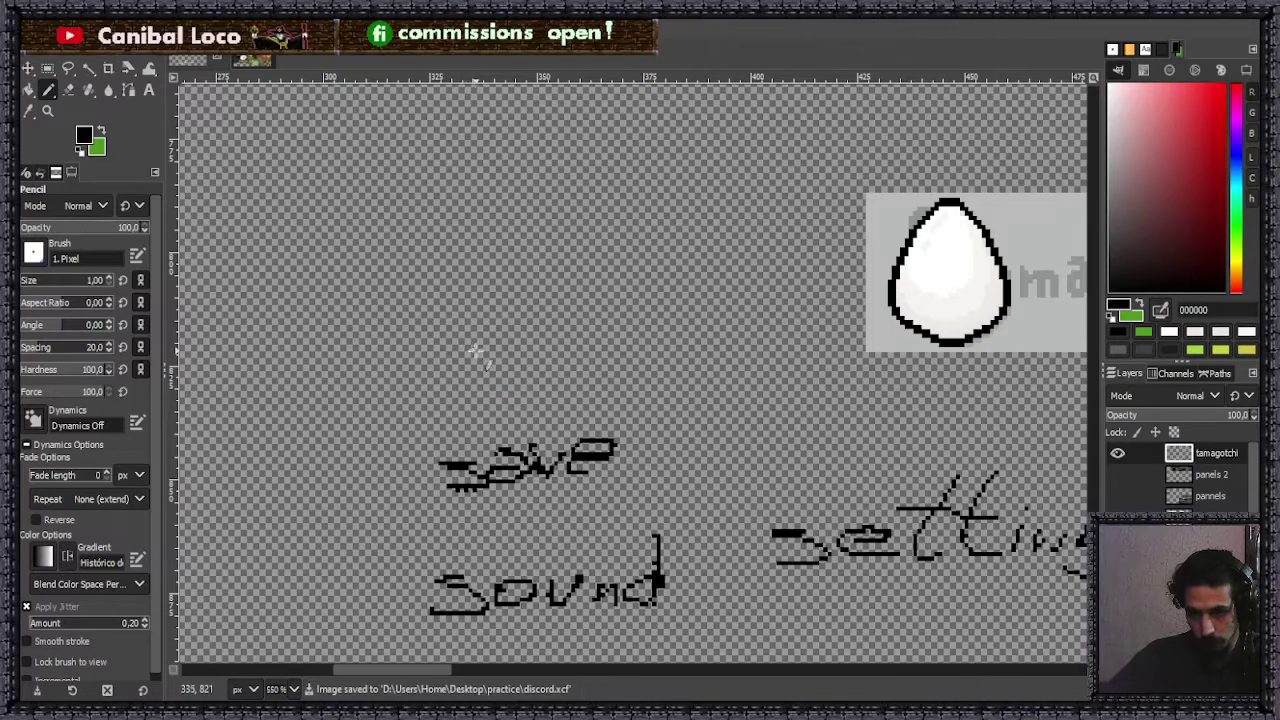
- Handwrite "quit" in black above the "save" note
{"action": "mouse_move", "coordinate": [474, 349]}
{"action": "left_mouse_down"}
{"action": "mouse_move", "coordinate": [440, 350]}
{"action": "mouse_move", "coordinate": [482, 352]}
{"action": "mouse_move", "coordinate": [475, 396]}
{"action": "mouse_move", "coordinate": [500, 370]}
{"action": "mouse_move", "coordinate": [544, 366]}
{"action": "left_mouse_up"}
{"action": "left_click", "coordinate": [543, 333]}
{"action": "left_click_drag", "start_coordinate": [597, 293], "coordinate": [605, 360]}
{"action": "mouse_move", "coordinate": [554, 326]}
{"action": "left_mouse_down"}
{"action": "mouse_move", "coordinate": [602, 322]}
{"action": "mouse_move", "coordinate": [600, 346]}
{"action": "left_mouse_up"}
{"action": "scroll", "coordinate": [609, 404], "scroll_direction": "down", "scroll_amount": 3, "text": "ctrl"}
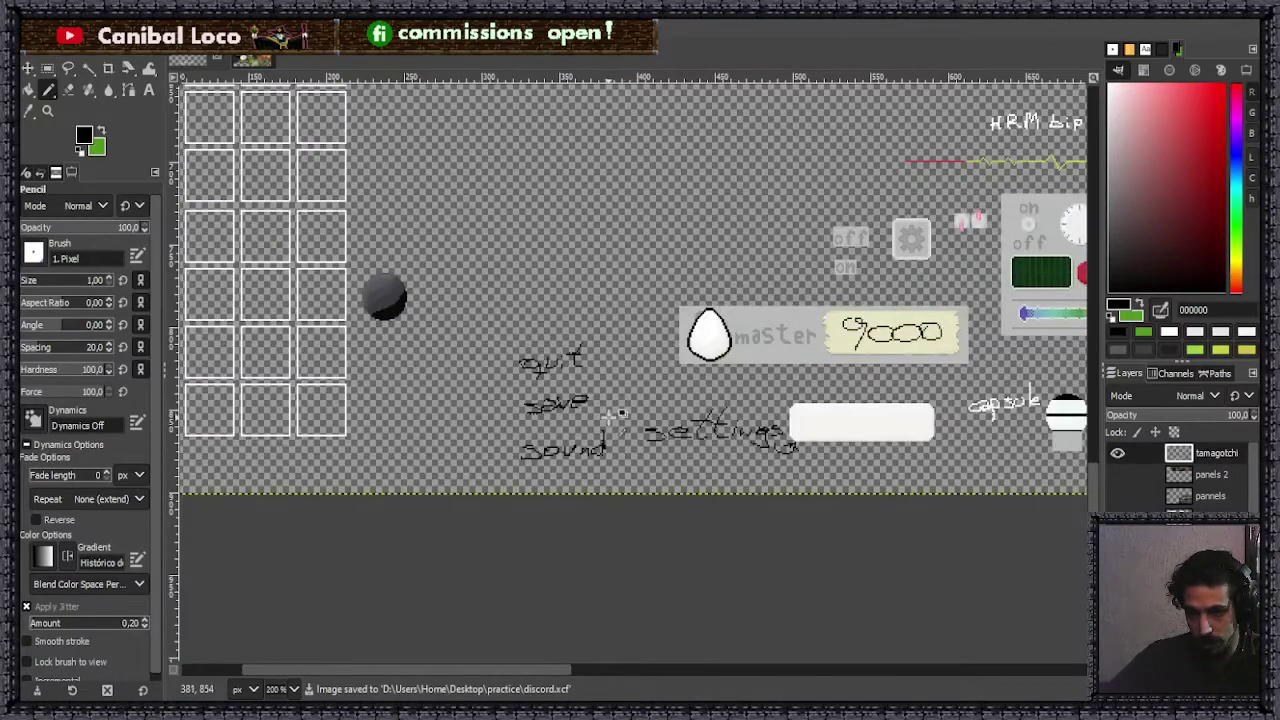
- Handwrite "bestiary" in larger letters above the "quit" note
{"action": "scroll", "coordinate": [636, 398], "scroll_direction": "down", "scroll_amount": 3, "text": "ctrl"}
{"action": "scroll", "coordinate": [684, 400], "scroll_direction": "up", "scroll_amount": 3, "text": "ctrl"}
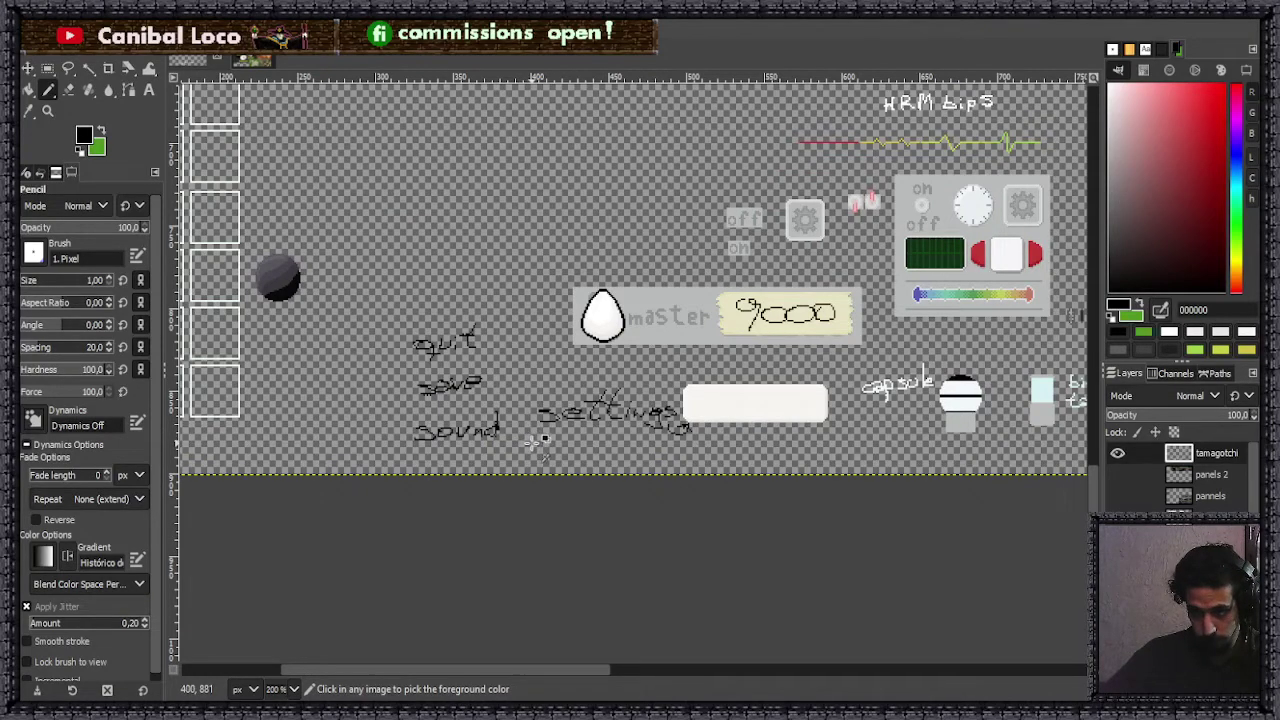
{"action": "scroll", "coordinate": [540, 430], "scroll_direction": "down", "scroll_amount": 2, "text": "ctrl"}
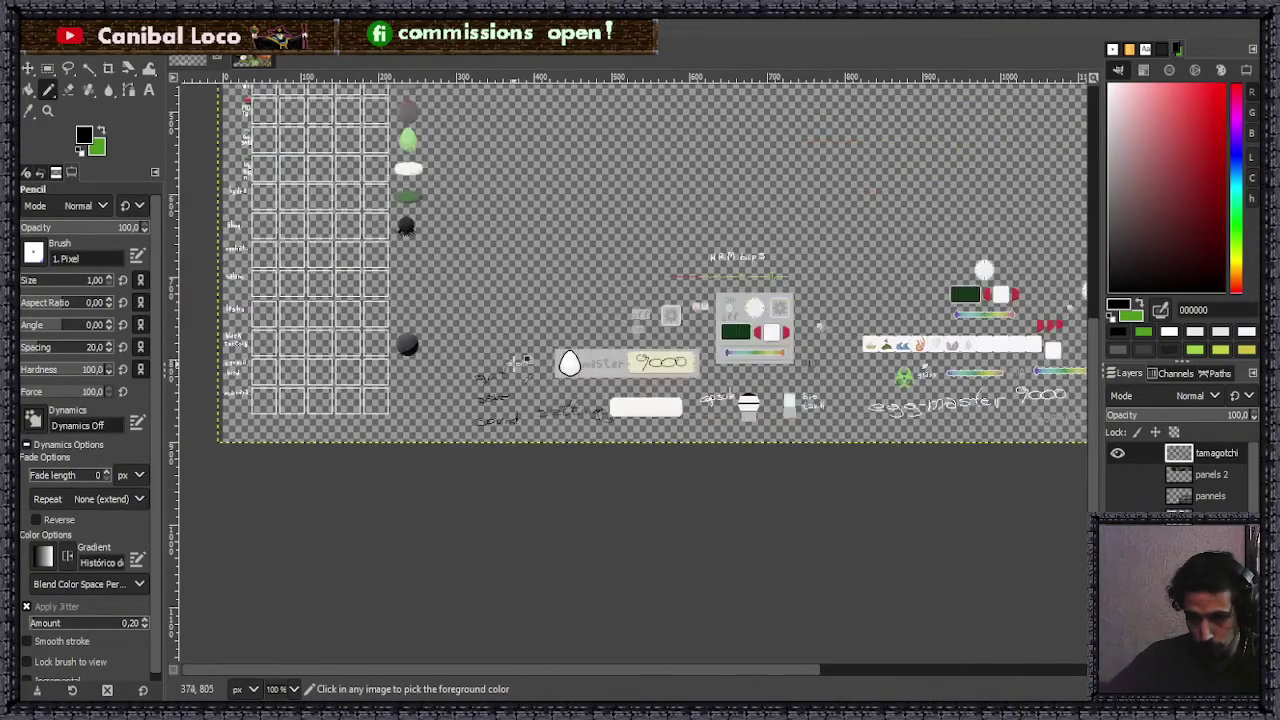
{"action": "scroll", "coordinate": [520, 365], "scroll_direction": "up", "scroll_amount": 3, "text": "ctrl"}
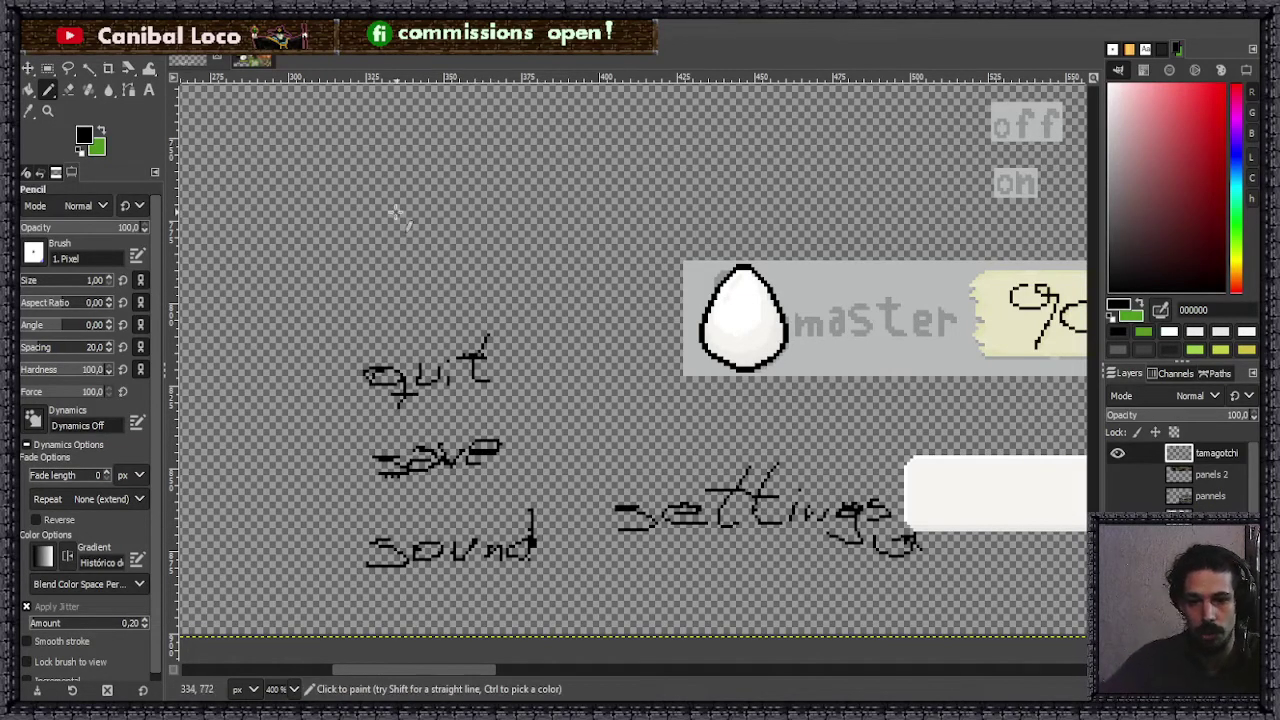
{"action": "mouse_move", "coordinate": [283, 232]}
{"action": "left_mouse_down"}
{"action": "mouse_move", "coordinate": [281, 290]}
{"action": "mouse_move", "coordinate": [372, 274]}
{"action": "mouse_move", "coordinate": [362, 300]}
{"action": "left_mouse_up"}
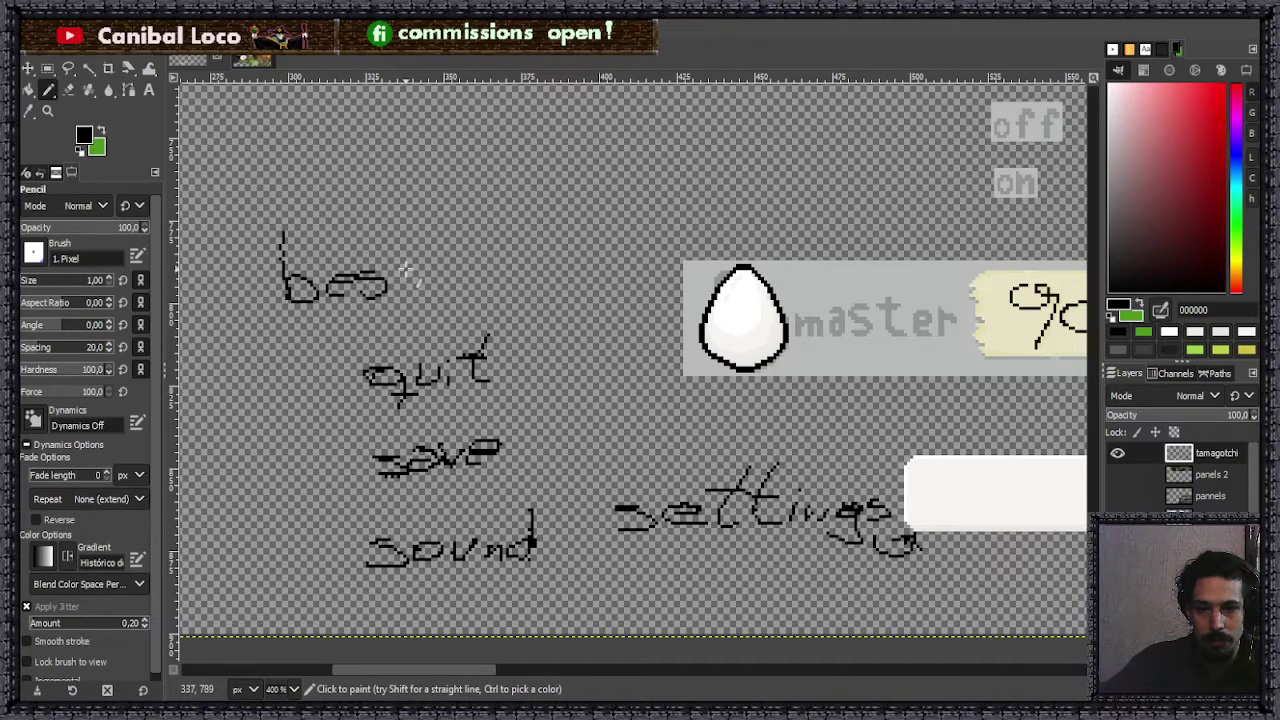
{"action": "mouse_move", "coordinate": [414, 226]}
{"action": "left_mouse_down"}
{"action": "mouse_move", "coordinate": [497, 270]}
{"action": "mouse_move", "coordinate": [504, 287]}
{"action": "mouse_move", "coordinate": [533, 259]}
{"action": "mouse_move", "coordinate": [530, 270]}
{"action": "mouse_move", "coordinate": [547, 265]}
{"action": "mouse_move", "coordinate": [558, 308]}
{"action": "left_mouse_up"}
- Draw the upper branch line to the left of "sound" and handwrite "music" at its outer end
{"action": "scroll", "coordinate": [406, 370], "scroll_direction": "down", "scroll_amount": 3}
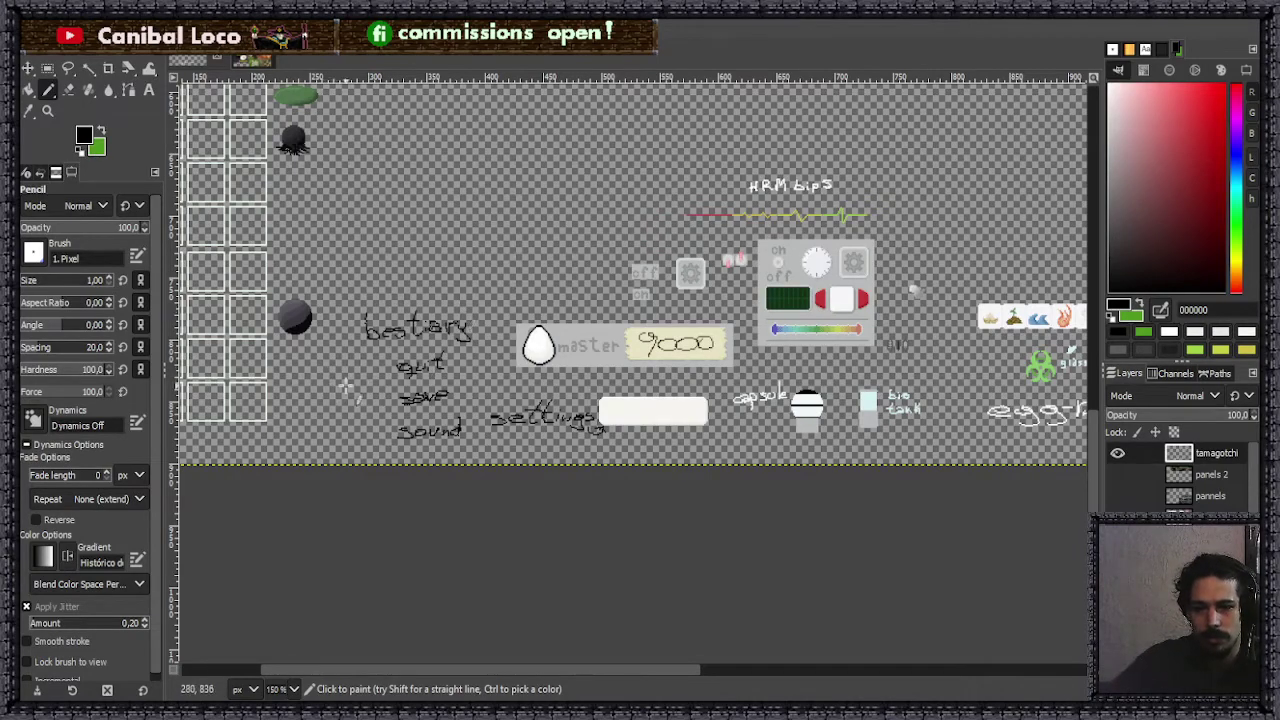
{"action": "scroll", "coordinate": [345, 420], "scroll_direction": "up", "scroll_amount": 1}
{"action": "scroll", "coordinate": [445, 400], "scroll_direction": "up", "scroll_amount": 4}
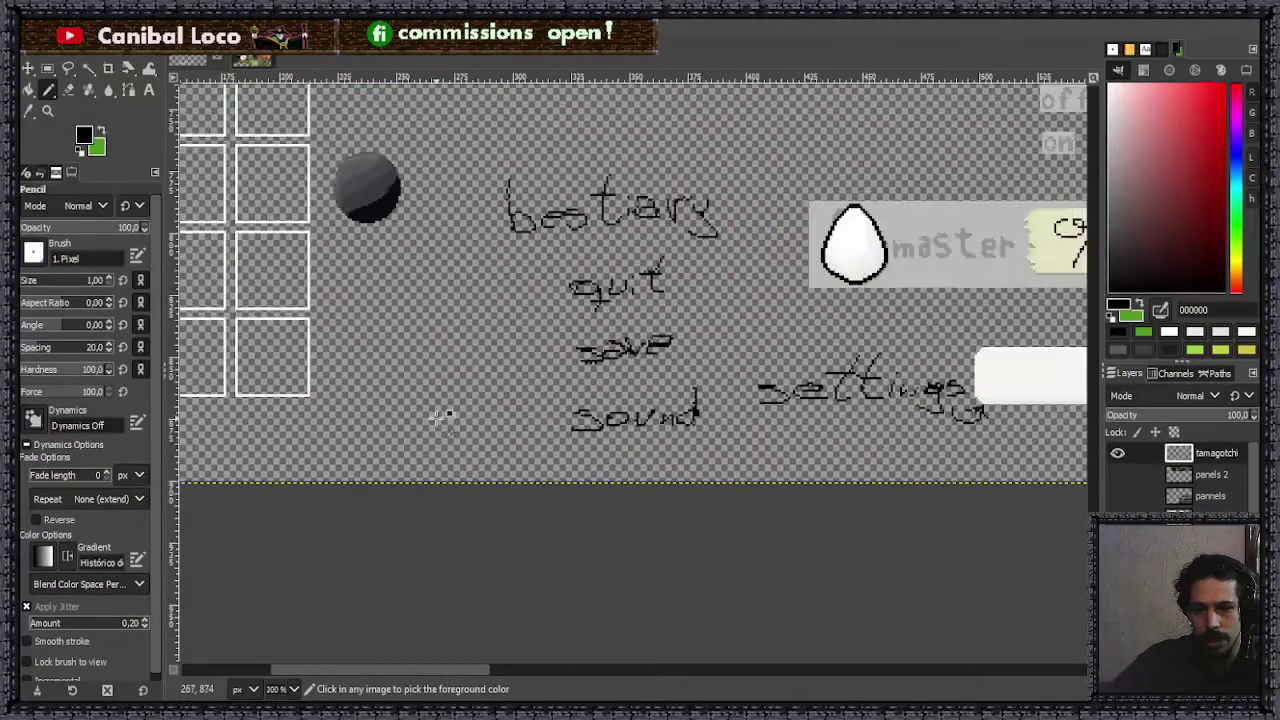
{"action": "scroll", "coordinate": [460, 400], "scroll_direction": "down", "scroll_amount": 4}
{"action": "scroll", "coordinate": [606, 389], "scroll_direction": "up", "scroll_amount": 4}
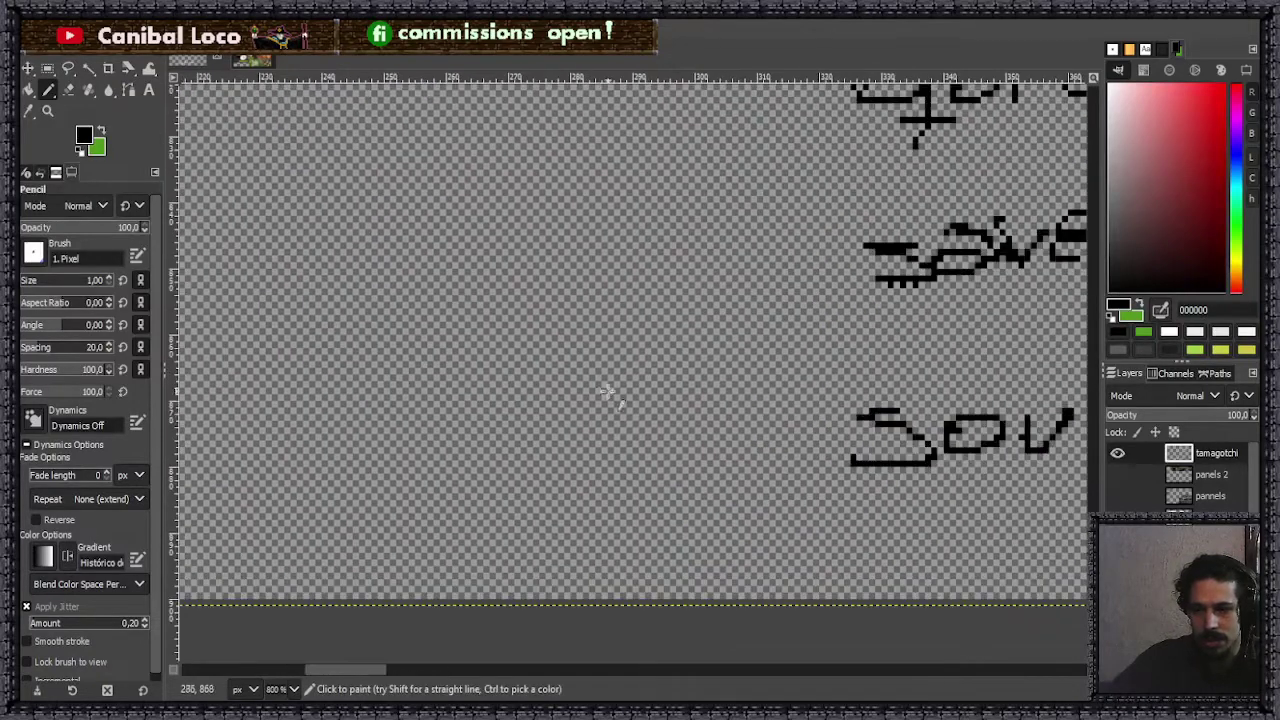
{"action": "left_click_drag", "start_coordinate": [790, 430], "coordinate": [680, 405]}
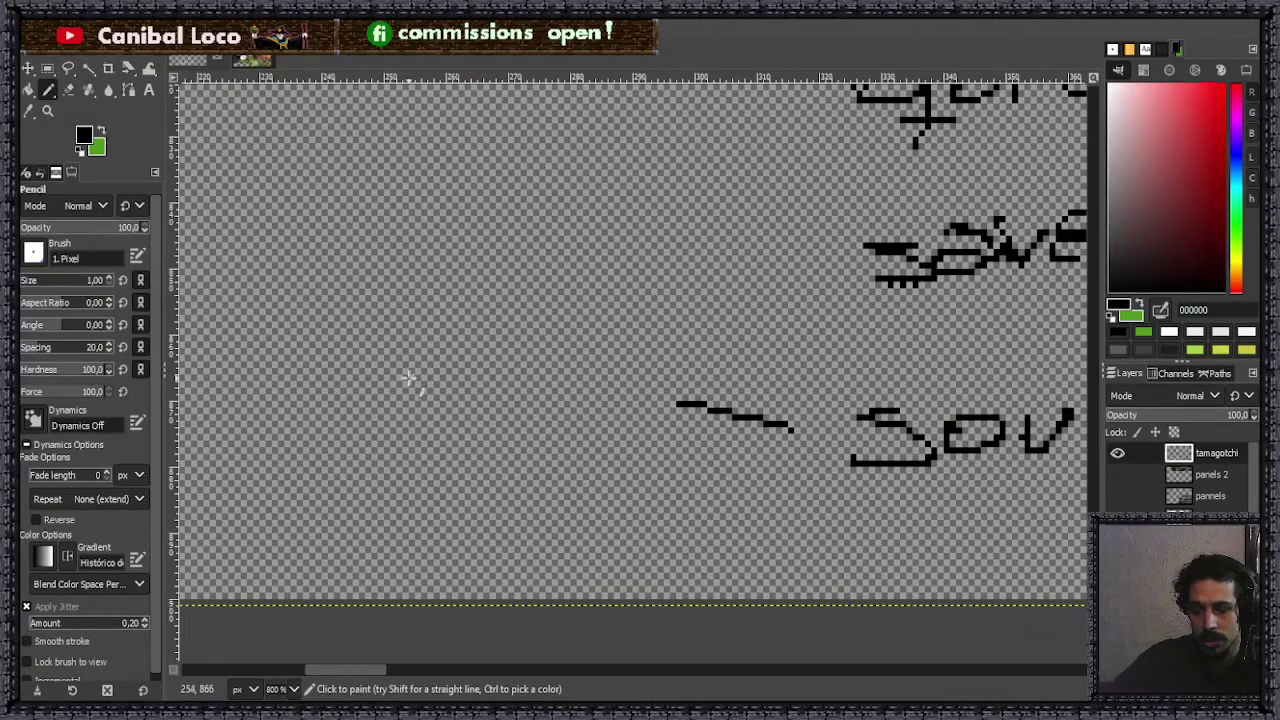
{"action": "mouse_move", "coordinate": [360, 374]}
{"action": "left_mouse_down"}
{"action": "mouse_move", "coordinate": [445, 392]}
{"action": "mouse_move", "coordinate": [470, 360]}
{"action": "mouse_move", "coordinate": [556, 388]}
{"action": "left_mouse_up"}
{"action": "left_click", "coordinate": [555, 345]}
{"action": "left_click_drag", "start_coordinate": [624, 350], "coordinate": [624, 378]}
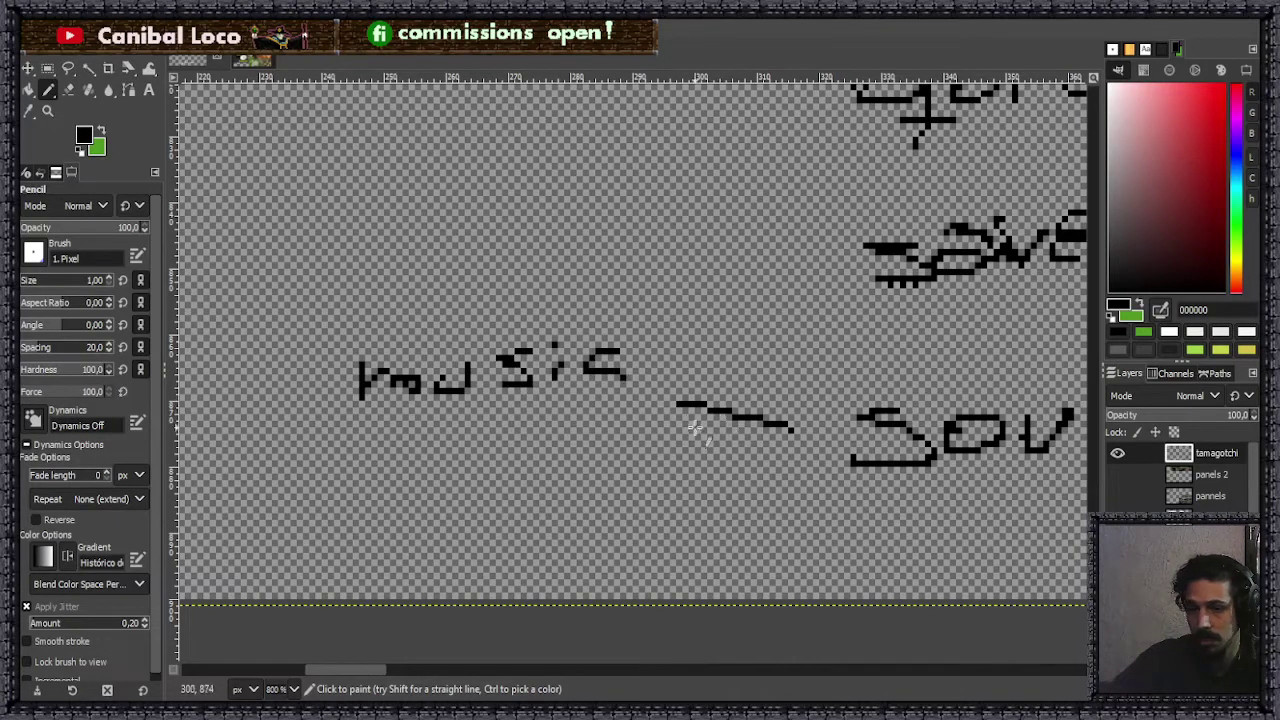
- Draw the lower branch line to the left of "sound" and handwrite "sfx" below "music"
{"action": "left_click_drag", "start_coordinate": [772, 450], "coordinate": [668, 477]}
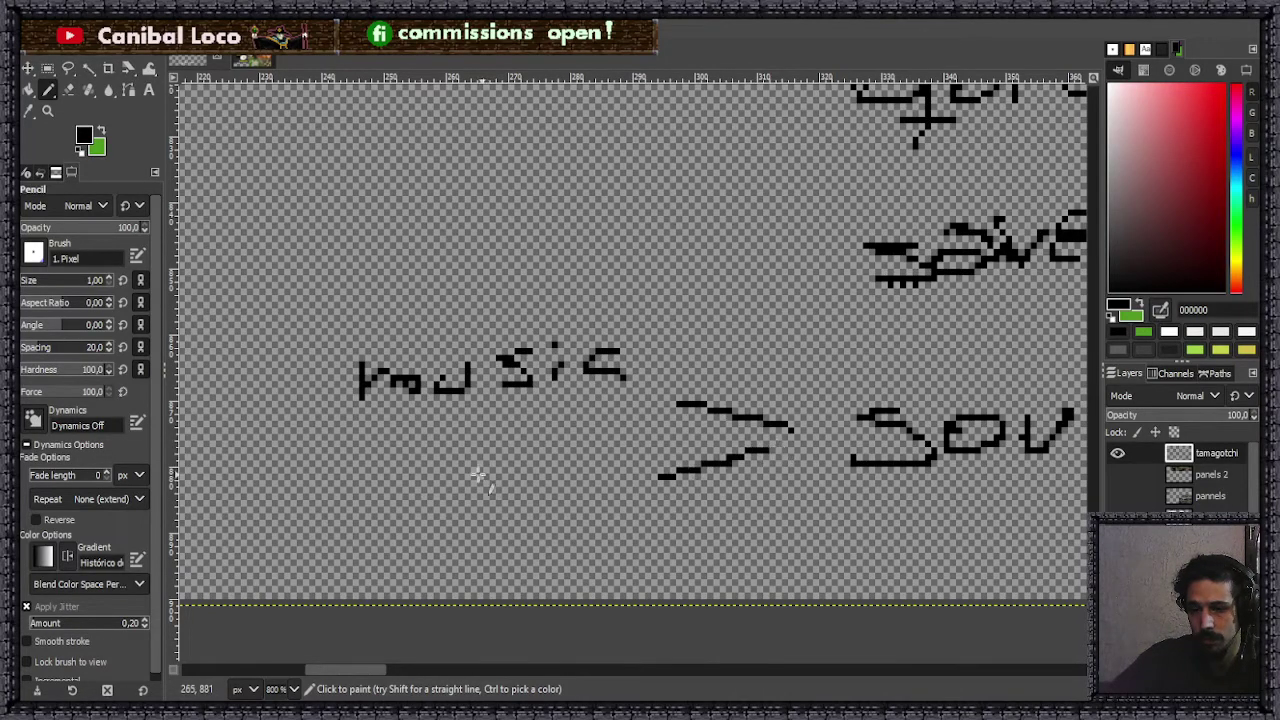
{"action": "left_click_drag", "start_coordinate": [450, 478], "coordinate": [500, 493]}
{"action": "mouse_move", "coordinate": [556, 432]}
{"action": "left_mouse_down"}
{"action": "mouse_move", "coordinate": [529, 497]}
{"action": "mouse_move", "coordinate": [545, 470]}
{"action": "left_mouse_up"}
{"action": "mouse_move", "coordinate": [565, 462]}
{"action": "left_mouse_down"}
{"action": "mouse_move", "coordinate": [594, 483]}
{"action": "mouse_move", "coordinate": [602, 458]}
{"action": "mouse_move", "coordinate": [585, 484]}
{"action": "left_mouse_up"}
{"action": "scroll", "coordinate": [574, 494], "scroll_direction": "down", "scroll_amount": 4}
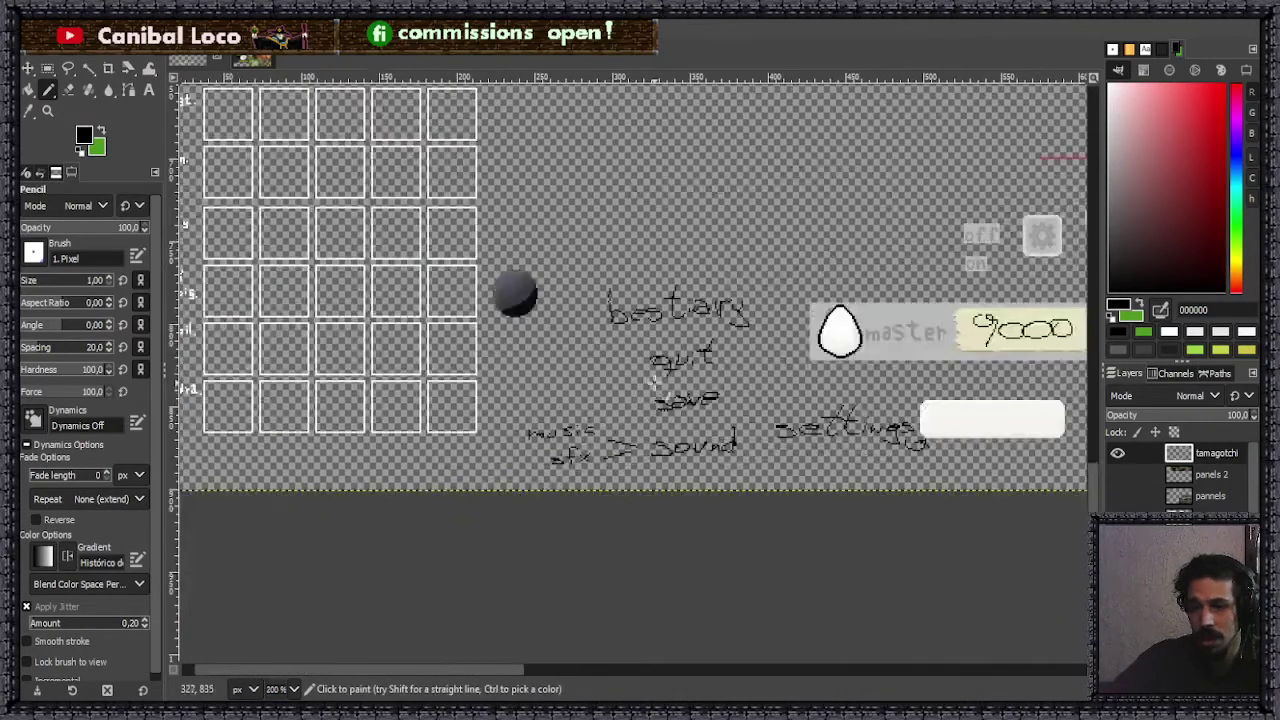
- Draw four branch lines fanning upward from above the "bestiary" note
{"action": "scroll", "coordinate": [624, 422], "scroll_direction": "up", "scroll_amount": 1}
{"action": "scroll", "coordinate": [622, 420], "scroll_direction": "up", "scroll_amount": 1}
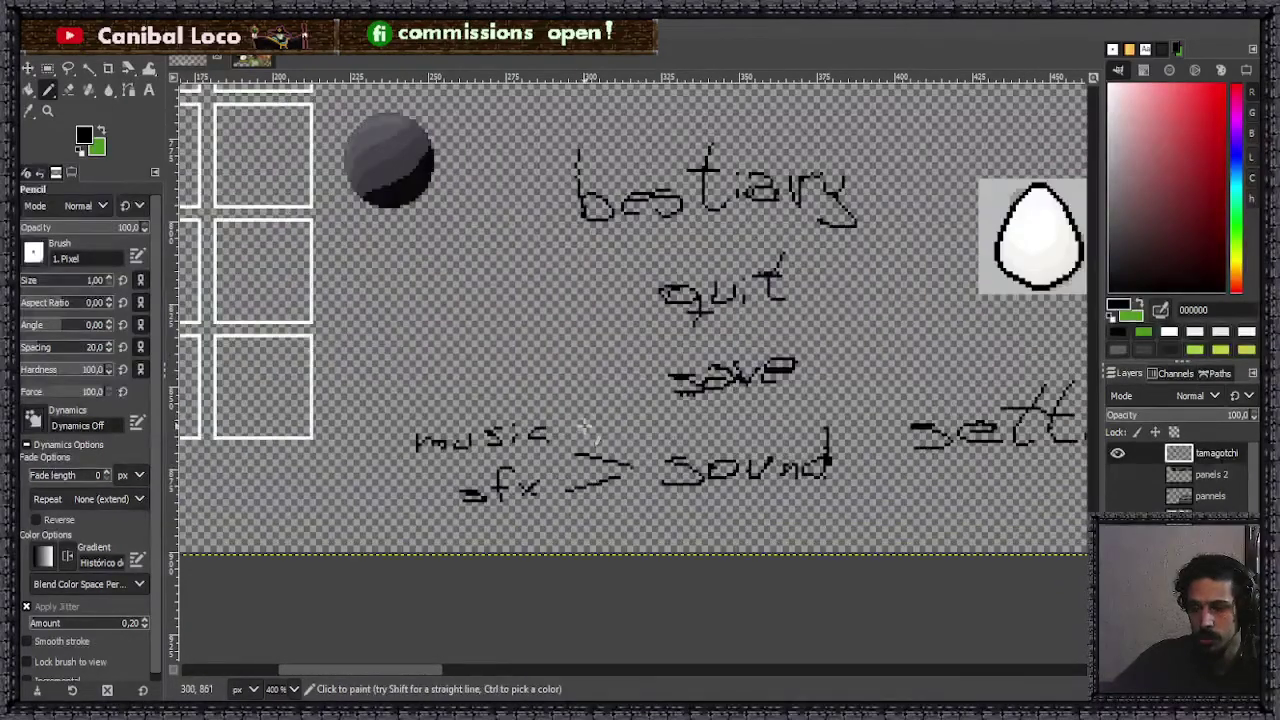
{"action": "scroll", "coordinate": [556, 431], "scroll_direction": "up", "scroll_amount": 5}
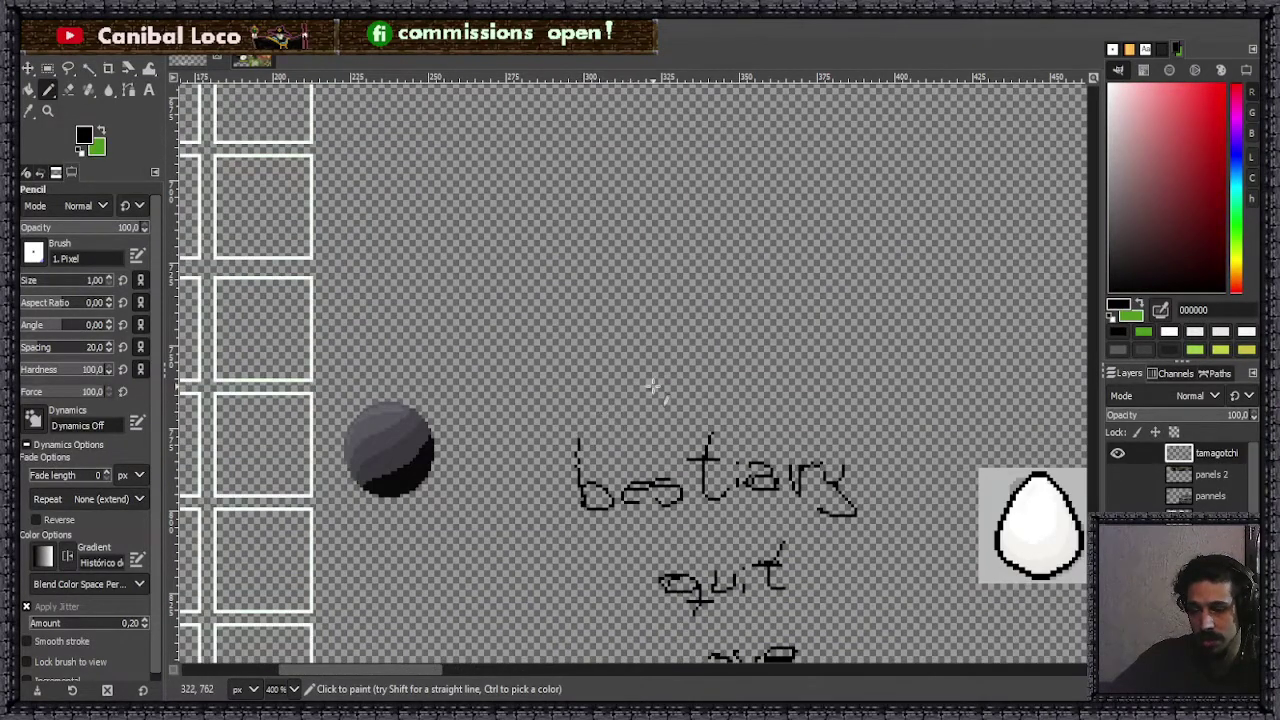
{"action": "left_click_drag", "start_coordinate": [612, 360], "coordinate": [666, 408]}
{"action": "mouse_move", "coordinate": [670, 348]}
{"action": "left_mouse_down"}
{"action": "mouse_move", "coordinate": [680, 407]}
{"action": "mouse_move", "coordinate": [736, 346]}
{"action": "left_mouse_up"}
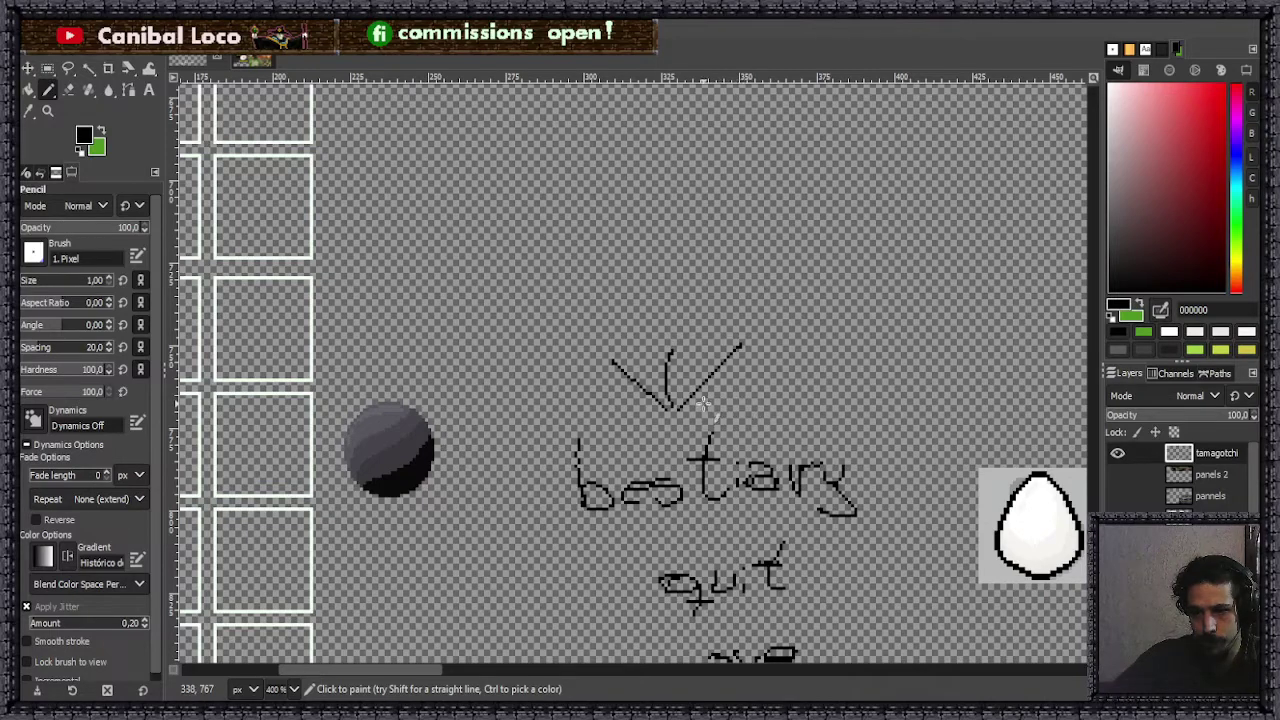
{"action": "left_click_drag", "start_coordinate": [696, 408], "coordinate": [826, 326]}
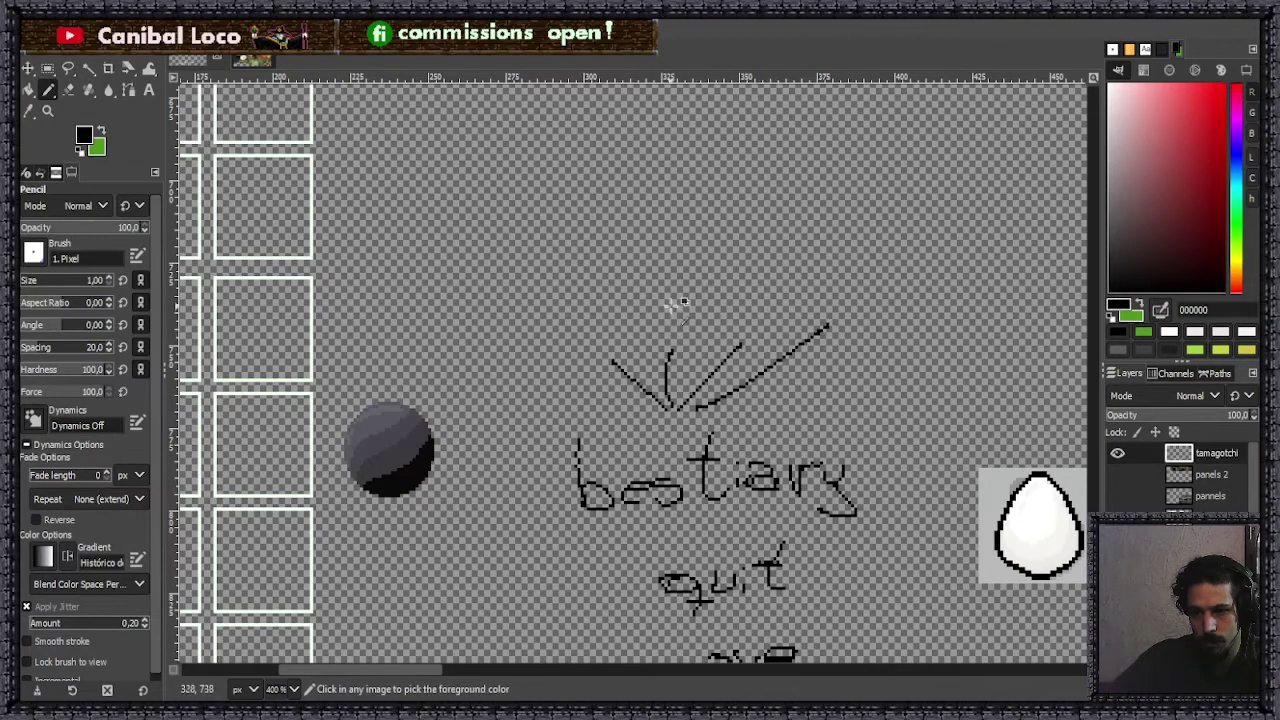
- Handwrite "egg" above the end of the leftmost "bestiary" branch line
{"action": "scroll", "coordinate": [671, 300], "scroll_direction": "up", "scroll_amount": 3}
{"action": "mouse_move", "coordinate": [366, 363]}
{"action": "left_mouse_down"}
{"action": "mouse_move", "coordinate": [470, 363]}
{"action": "mouse_move", "coordinate": [490, 408]}
{"action": "left_mouse_up"}
{"action": "left_click_drag", "start_coordinate": [510, 352], "coordinate": [550, 400]}
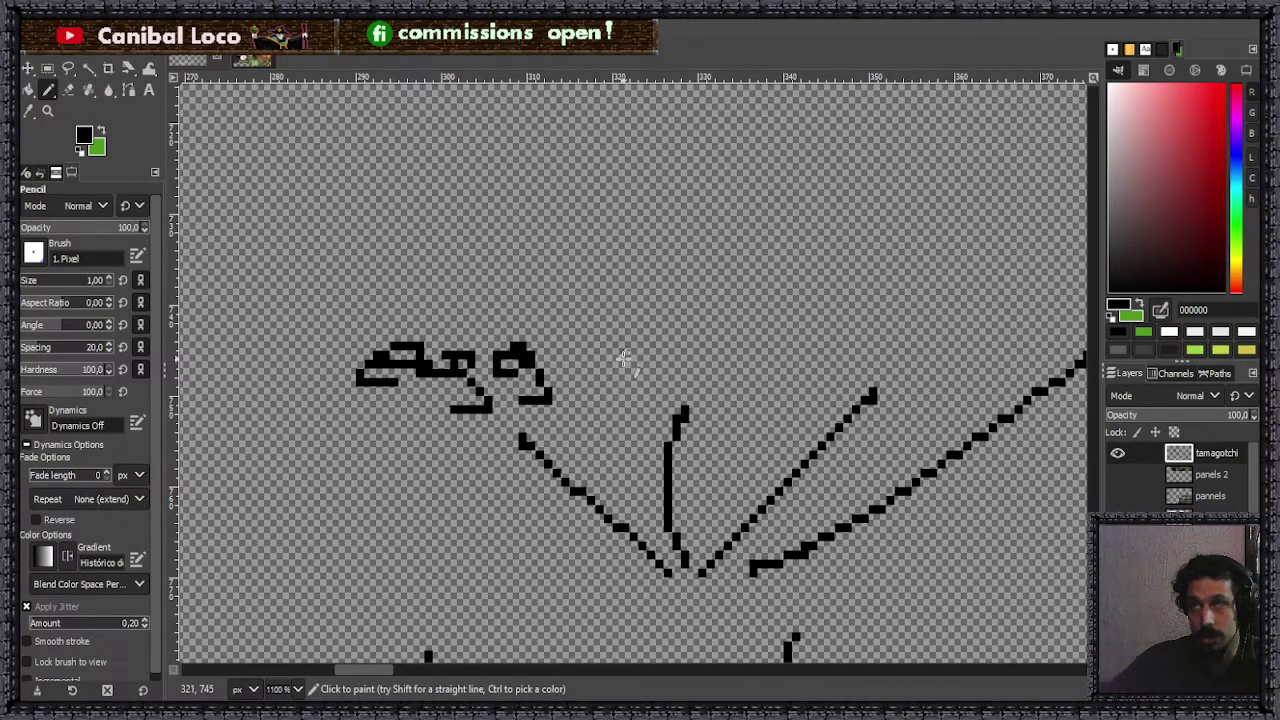
{"action": "mouse_move", "coordinate": [624, 346]}
{"action": "left_mouse_down"}
{"action": "mouse_move", "coordinate": [666, 329]}
{"action": "mouse_move", "coordinate": [669, 355]}
{"action": "mouse_move", "coordinate": [640, 351]}
{"action": "left_mouse_up"}
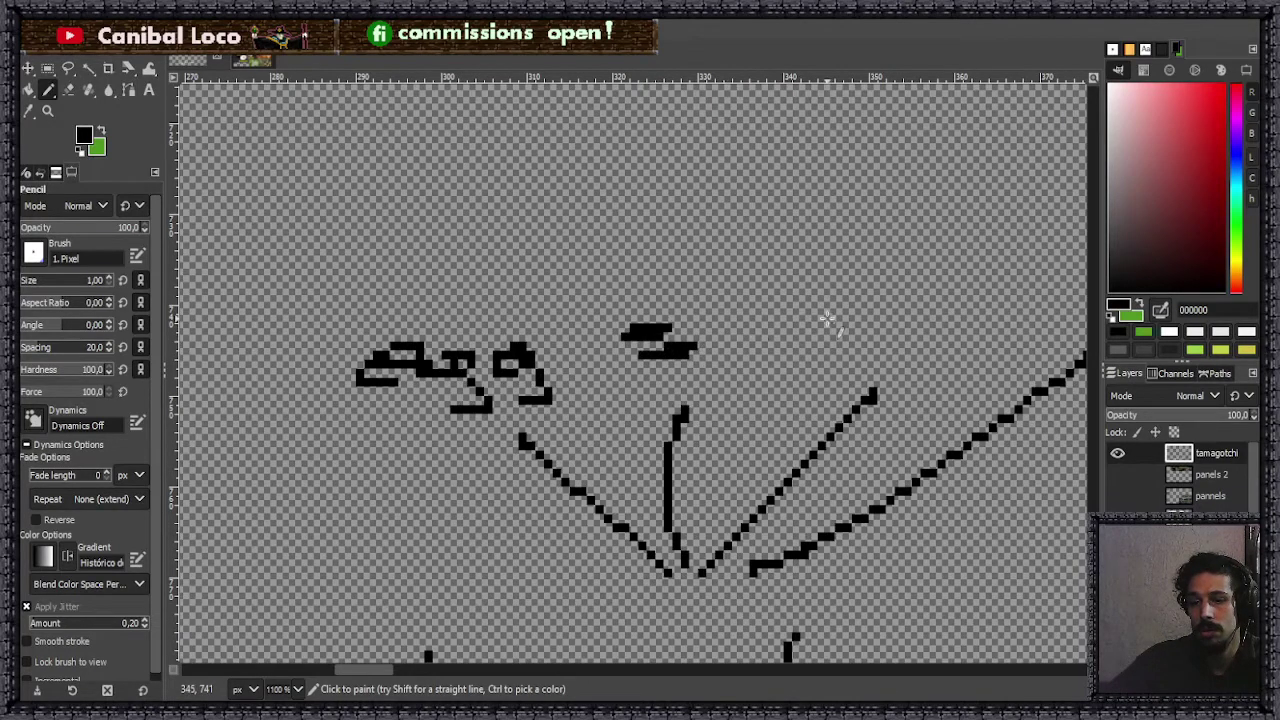
{"action": "mouse_move", "coordinate": [838, 305]}
{"action": "left_mouse_down"}
{"action": "mouse_move", "coordinate": [838, 350]}
{"action": "mouse_move", "coordinate": [912, 322]}
{"action": "mouse_move", "coordinate": [920, 342]}
{"action": "mouse_move", "coordinate": [890, 340]}
{"action": "left_mouse_up"}
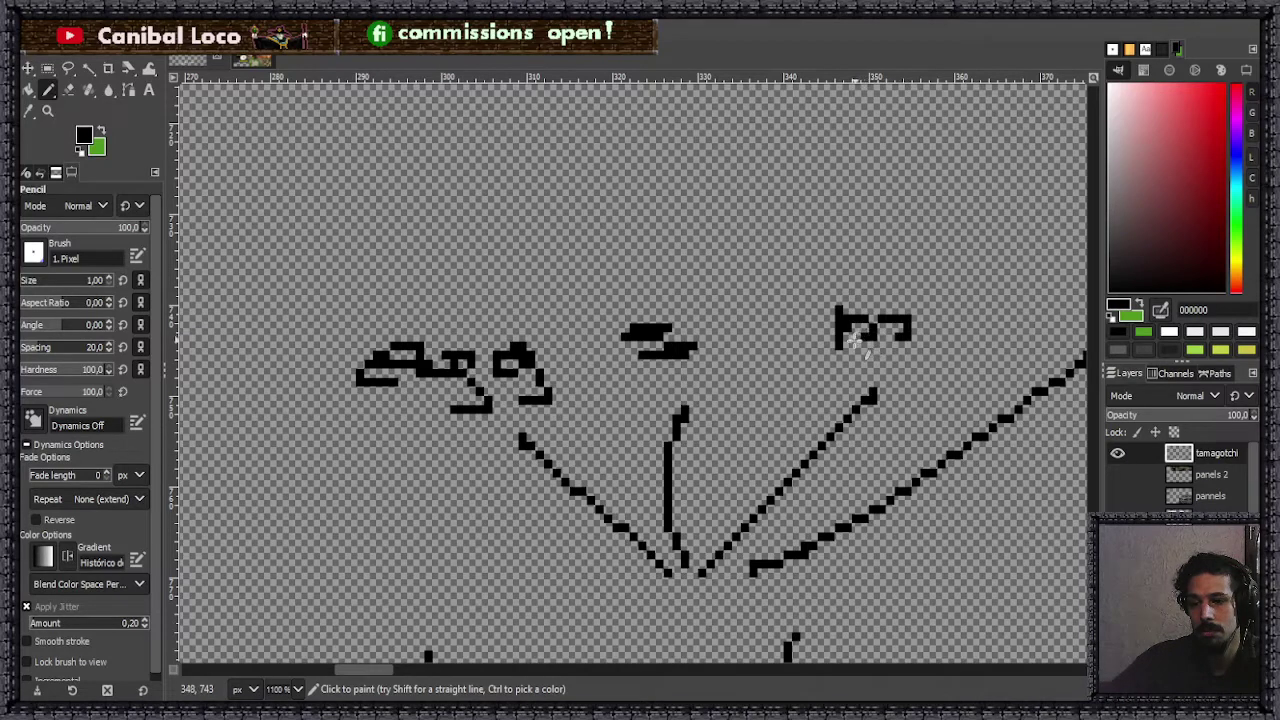
{"action": "key", "text": "ctrl"}
{"action": "key", "text": "ctrl+z"}
{"action": "key", "text": "ctrl+z"}
{"action": "key", "text": "ctrl+z"}
{"action": "key", "text": "ctrl+z"}
{"action": "key", "text": "ctrl+z"}
{"action": "key", "text": "ctrl+z"}
{"action": "key", "text": "ctrl+z"}
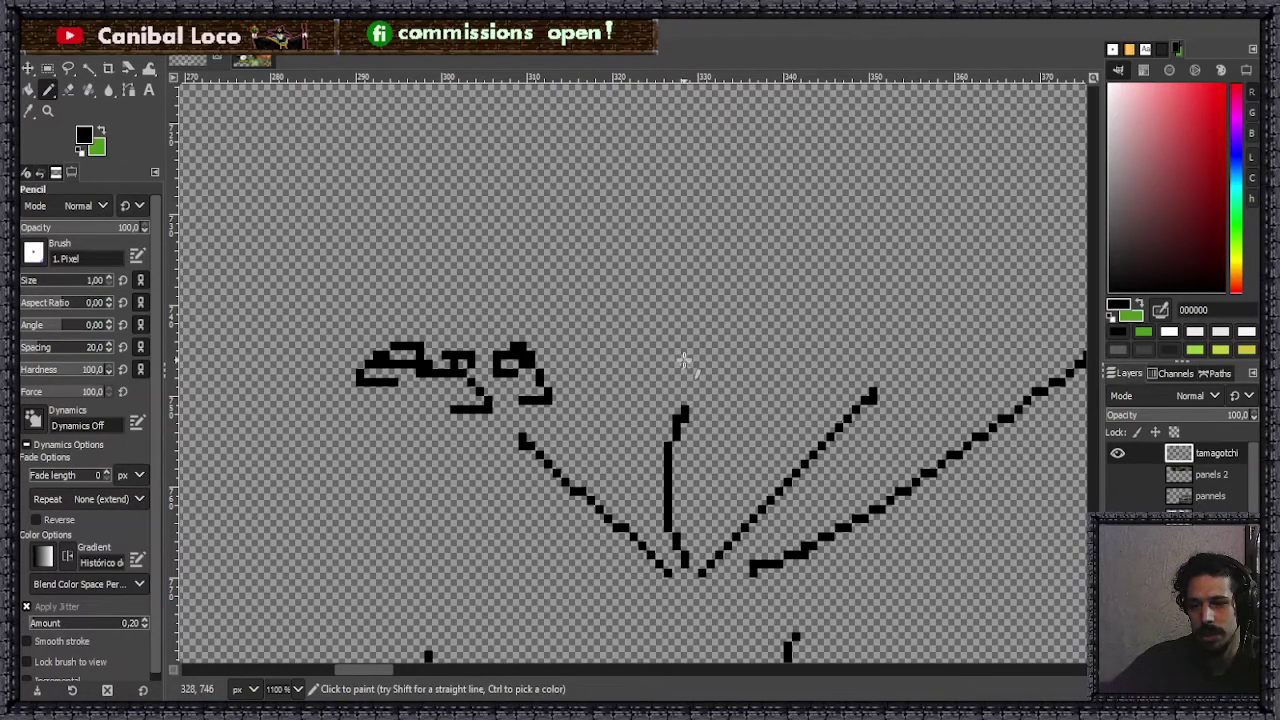
- Extend the second "bestiary" branch line upward and handwrite "child" above its end
{"action": "left_click_drag", "start_coordinate": [693, 272], "coordinate": [683, 418]}
{"action": "scroll", "coordinate": [643, 271], "scroll_direction": "down", "scroll_amount": 2}
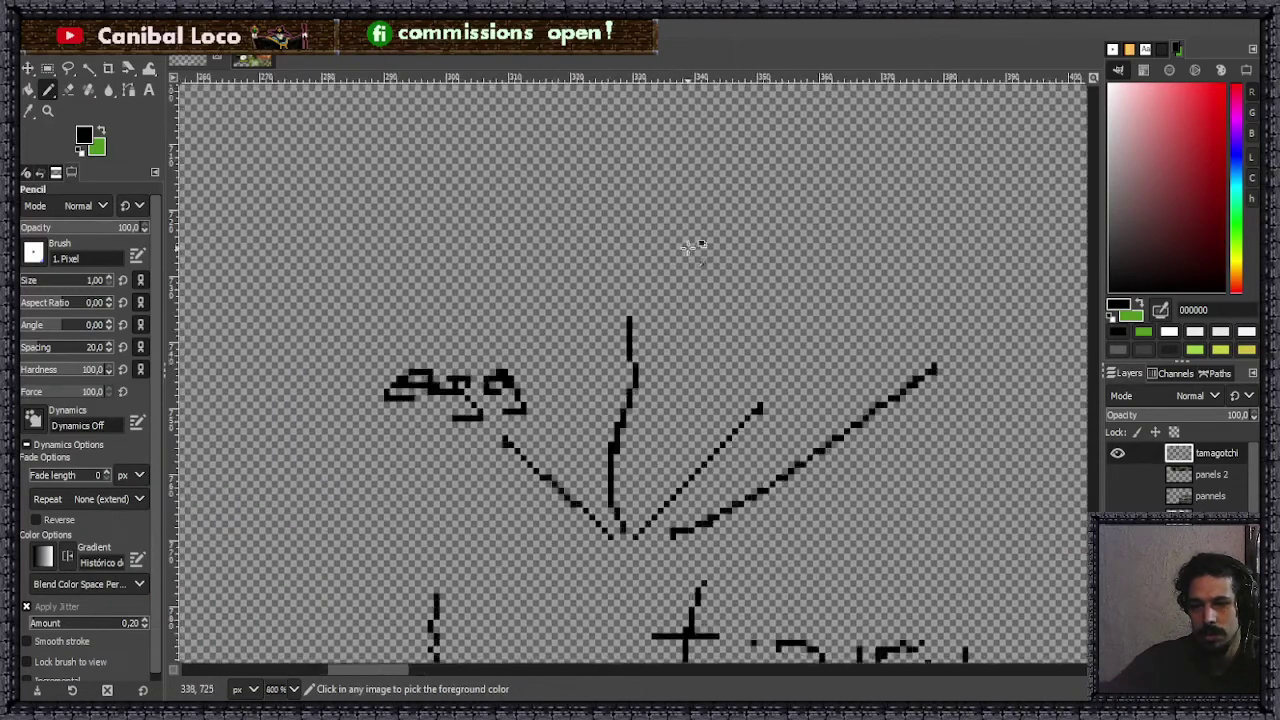
{"action": "scroll", "coordinate": [471, 271], "scroll_direction": "up", "scroll_amount": 2}
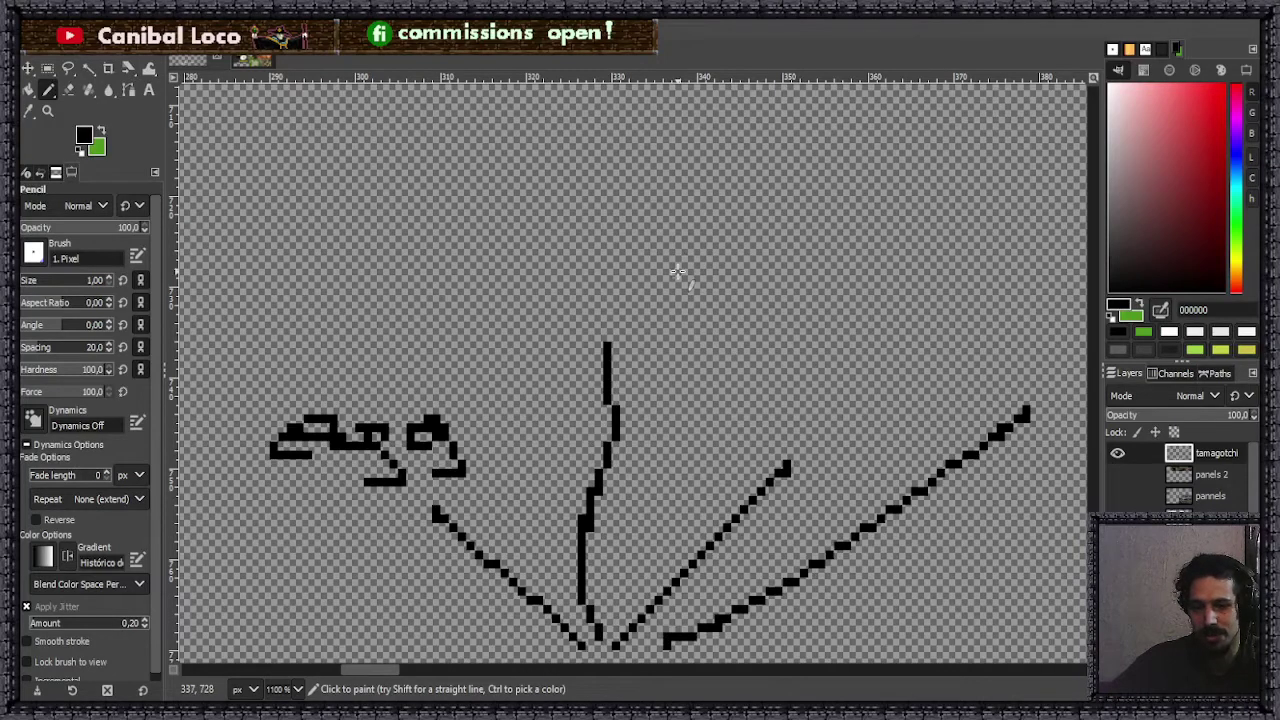
{"action": "left_click_drag", "start_coordinate": [531, 307], "coordinate": [543, 337]}
{"action": "mouse_move", "coordinate": [555, 270]}
{"action": "left_mouse_down"}
{"action": "mouse_move", "coordinate": [566, 322]}
{"action": "mouse_move", "coordinate": [596, 322]}
{"action": "left_mouse_up"}
{"action": "left_click_drag", "start_coordinate": [605, 305], "coordinate": [607, 322]}
{"action": "left_click", "coordinate": [606, 282]}
{"action": "left_click_drag", "start_coordinate": [641, 234], "coordinate": [644, 332]}
{"action": "left_click_drag", "start_coordinate": [690, 250], "coordinate": [690, 320]}
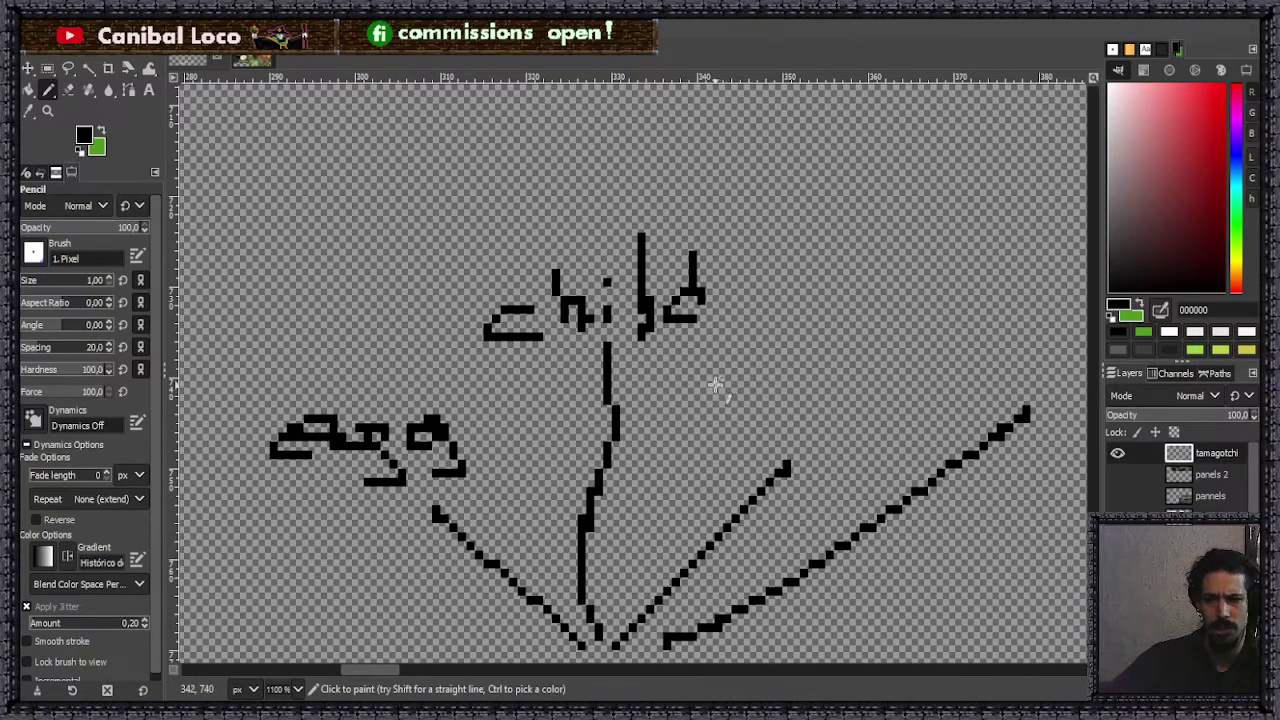
- Handwrite "young" above the end of the third "bestiary" branch line
{"action": "mouse_move", "coordinate": [708, 388]}
{"action": "left_mouse_down"}
{"action": "mouse_move", "coordinate": [733, 406]}
{"action": "mouse_move", "coordinate": [722, 437]}
{"action": "left_mouse_up"}
{"action": "mouse_move", "coordinate": [770, 392]}
{"action": "left_mouse_down"}
{"action": "mouse_move", "coordinate": [800, 412]}
{"action": "mouse_move", "coordinate": [814, 380]}
{"action": "mouse_move", "coordinate": [852, 410]}
{"action": "mouse_move", "coordinate": [932, 408]}
{"action": "mouse_move", "coordinate": [885, 440]}
{"action": "mouse_move", "coordinate": [893, 381]}
{"action": "left_mouse_up"}
{"action": "scroll", "coordinate": [923, 362], "scroll_direction": "down", "scroll_amount": 3}
- Handwrite "adult" at the upper end of the rightmost "bestiary" branch line
{"action": "scroll", "coordinate": [920, 418], "scroll_direction": "up", "scroll_amount": 2}
{"action": "scroll", "coordinate": [870, 400], "scroll_direction": "down", "scroll_amount": 2}
{"action": "scroll", "coordinate": [900, 370], "scroll_direction": "up", "scroll_amount": 3}
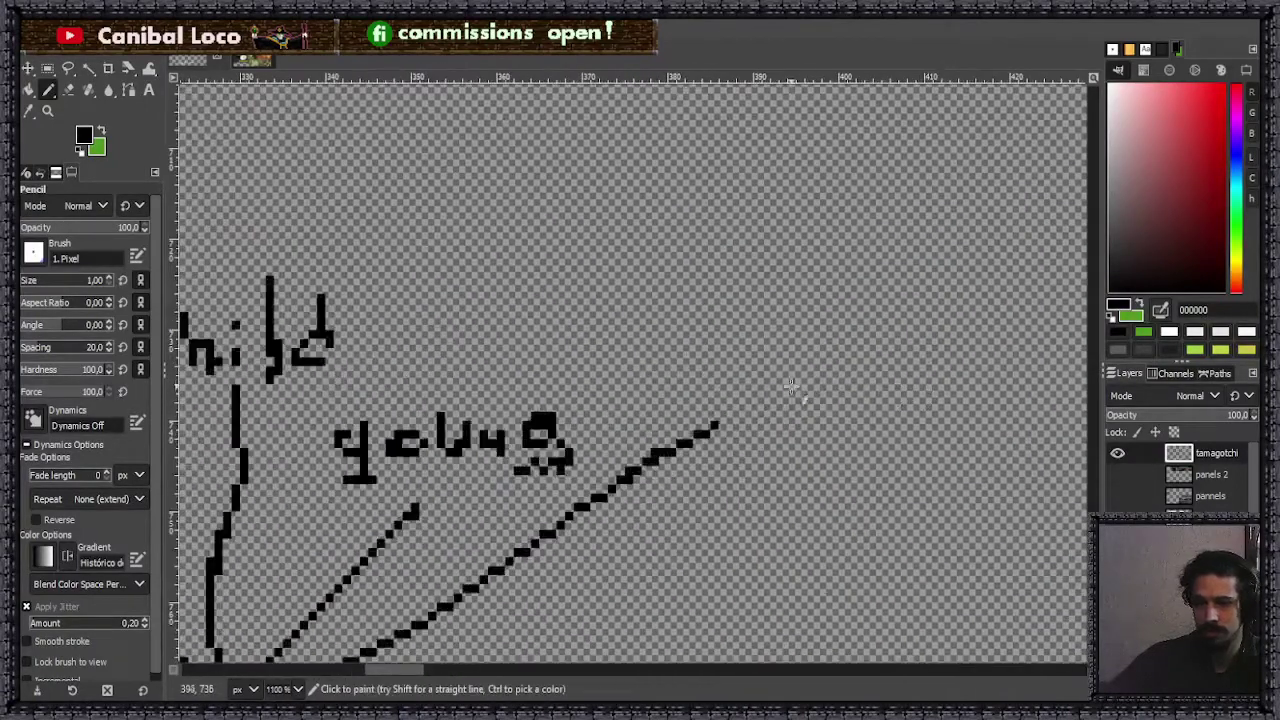
{"action": "mouse_move", "coordinate": [727, 398]}
{"action": "left_mouse_down"}
{"action": "mouse_move", "coordinate": [721, 352]}
{"action": "mouse_move", "coordinate": [778, 373]}
{"action": "mouse_move", "coordinate": [824, 349]}
{"action": "mouse_move", "coordinate": [792, 380]}
{"action": "mouse_move", "coordinate": [849, 365]}
{"action": "mouse_move", "coordinate": [867, 388]}
{"action": "mouse_move", "coordinate": [898, 362]}
{"action": "left_mouse_up"}
{"action": "left_click_drag", "start_coordinate": [916, 296], "coordinate": [926, 394]}
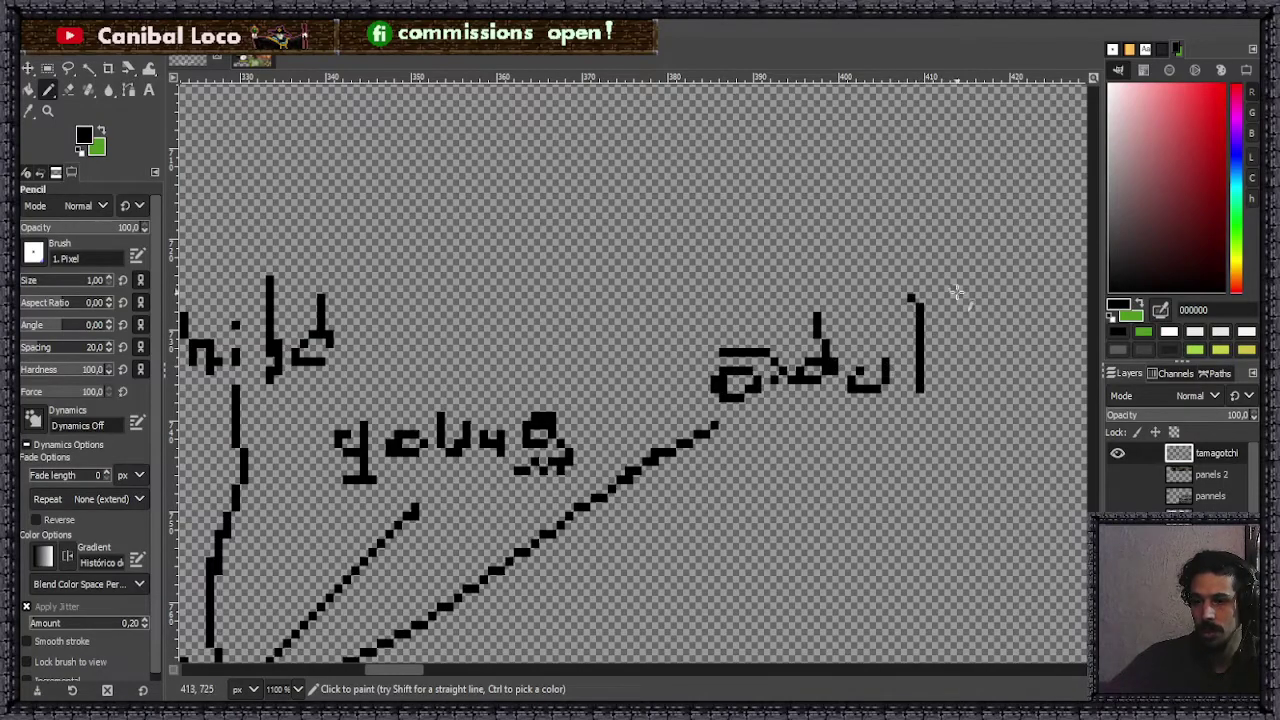
{"action": "left_click_drag", "start_coordinate": [958, 288], "coordinate": [962, 392]}
{"action": "left_click_drag", "start_coordinate": [926, 343], "coordinate": [980, 343]}
{"action": "scroll", "coordinate": [720, 368], "scroll_direction": "down", "scroll_amount": 2}
{"action": "scroll", "coordinate": [700, 362], "scroll_direction": "down", "scroll_amount": 5}
{"action": "scroll", "coordinate": [640, 365], "scroll_direction": "up", "scroll_amount": 4}
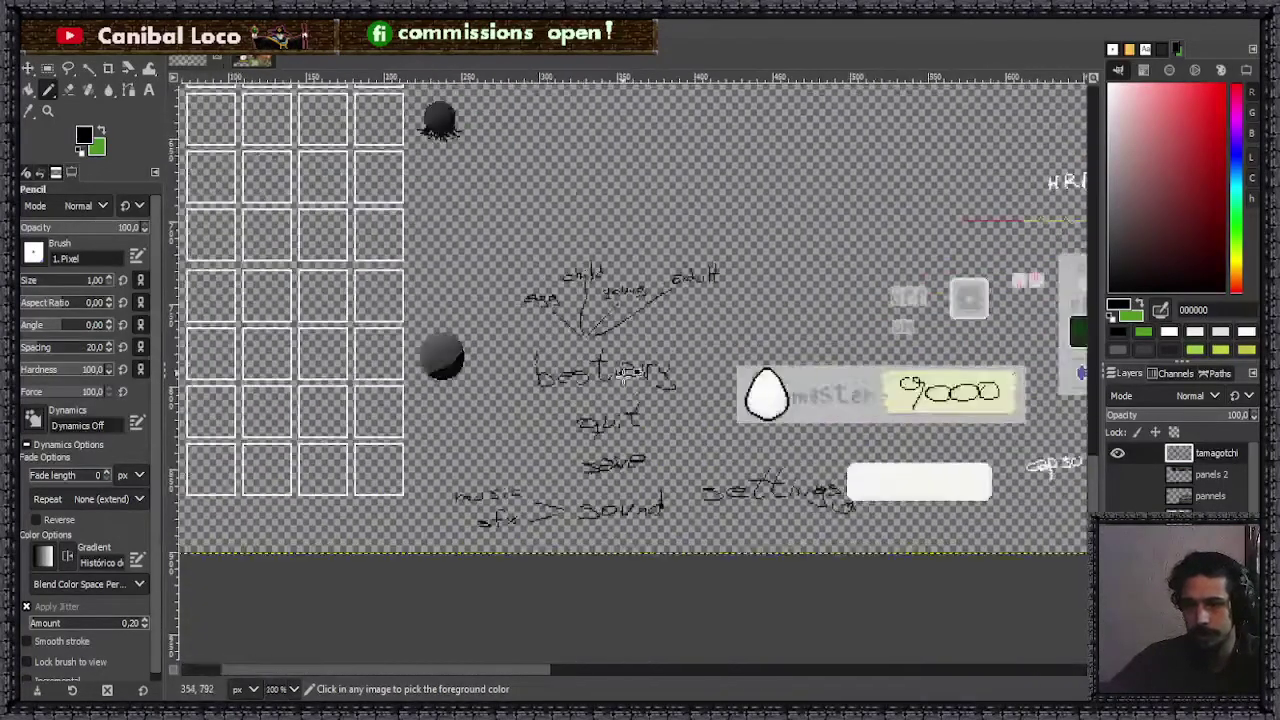
{"action": "scroll", "coordinate": [640, 367], "scroll_direction": "up", "scroll_amount": 1}
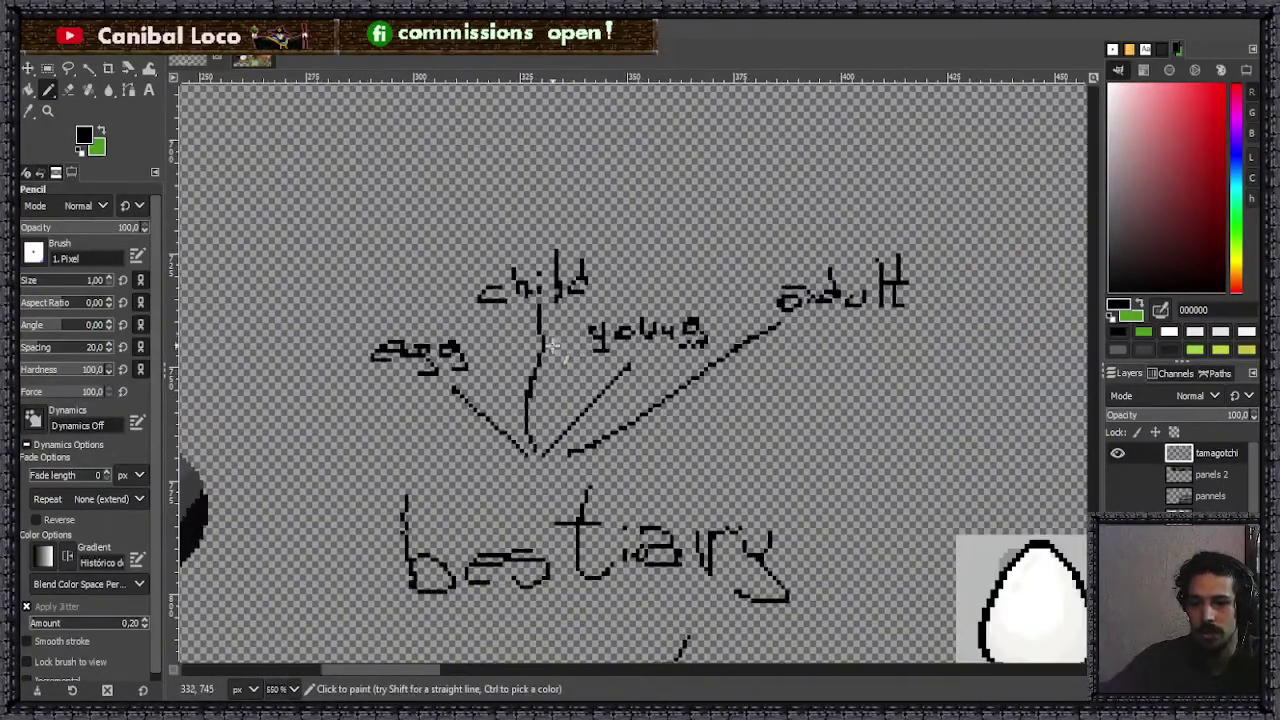
- Review the handwritten bestiary branches and the settings notes below them against the rest of the sprite sheet
{"action": "scroll", "coordinate": [630, 330], "scroll_direction": "down", "scroll_amount": 5}
{"action": "scroll", "coordinate": [625, 316], "scroll_direction": "up", "scroll_amount": 6}
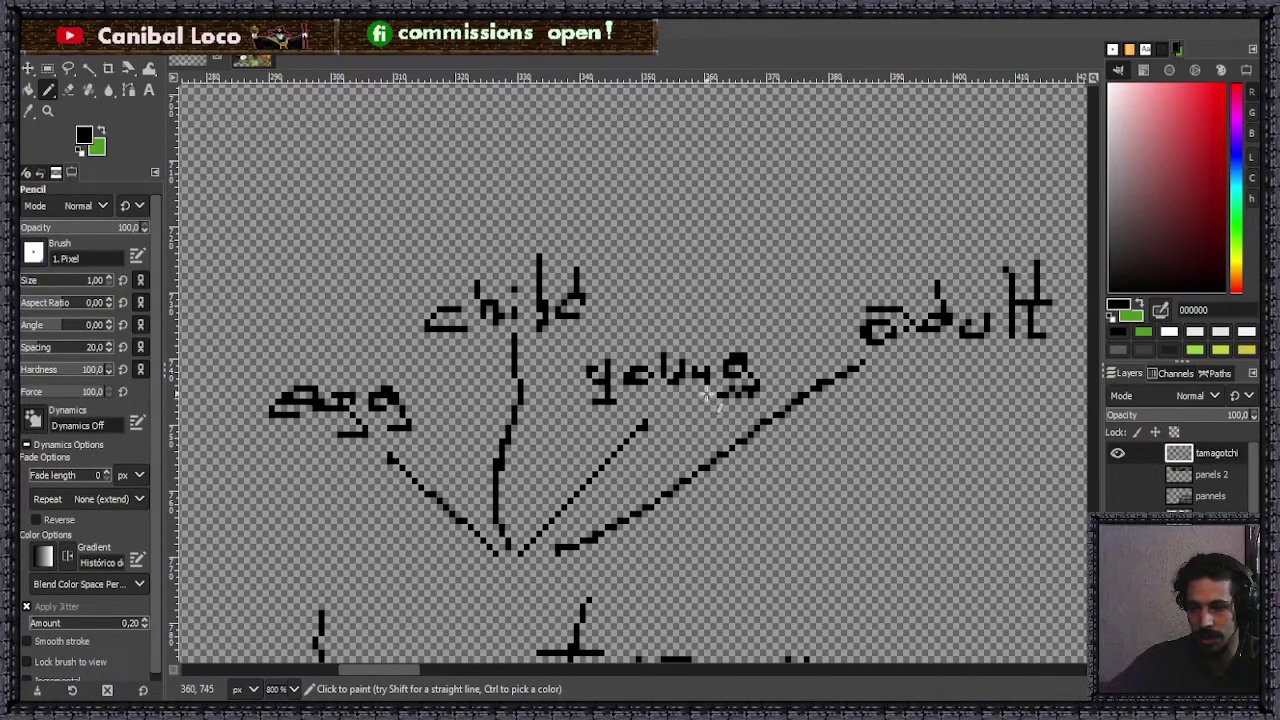
{"action": "scroll", "coordinate": [822, 368], "scroll_direction": "down", "scroll_amount": 5}
{"action": "scroll", "coordinate": [652, 468], "scroll_direction": "up", "scroll_amount": 2}
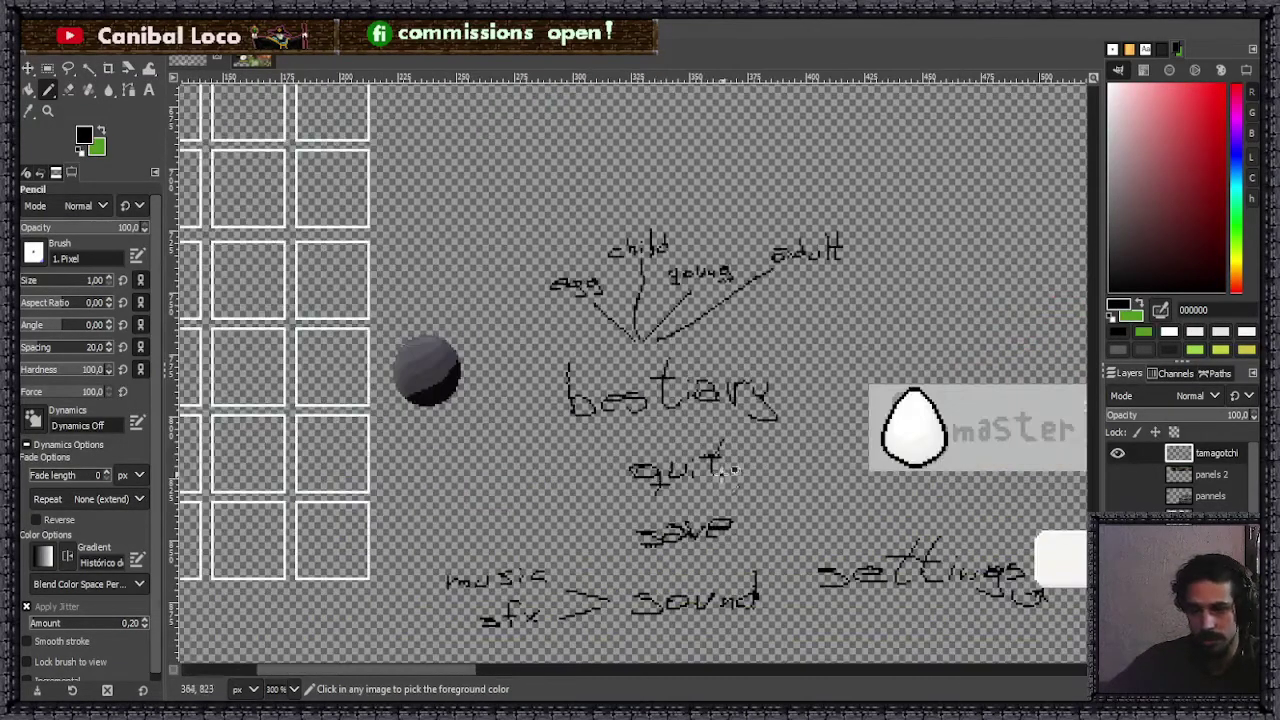
{"action": "scroll", "coordinate": [652, 468], "scroll_direction": "down", "scroll_amount": 1}
{"action": "scroll", "coordinate": [623, 494], "scroll_direction": "up", "scroll_amount": 1}
{"action": "scroll", "coordinate": [696, 500], "scroll_direction": "down", "scroll_amount": 3}
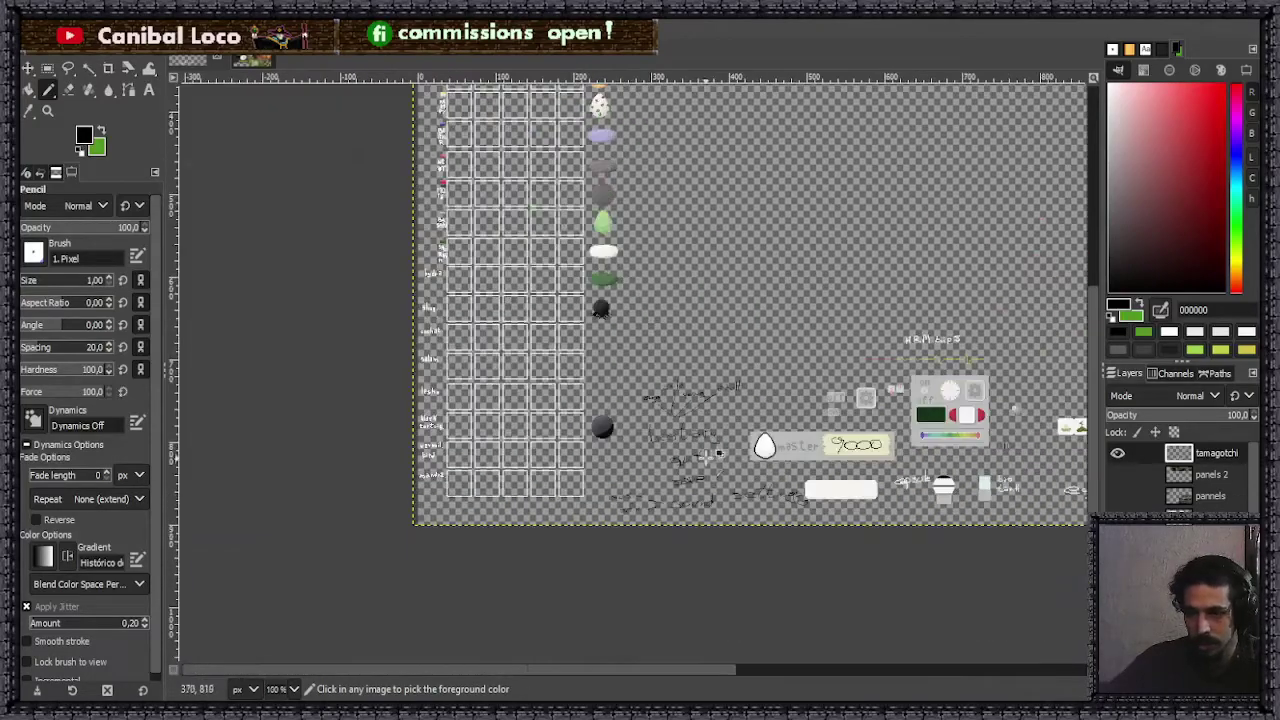
{"action": "scroll", "coordinate": [758, 400], "scroll_direction": "up", "scroll_amount": 4}
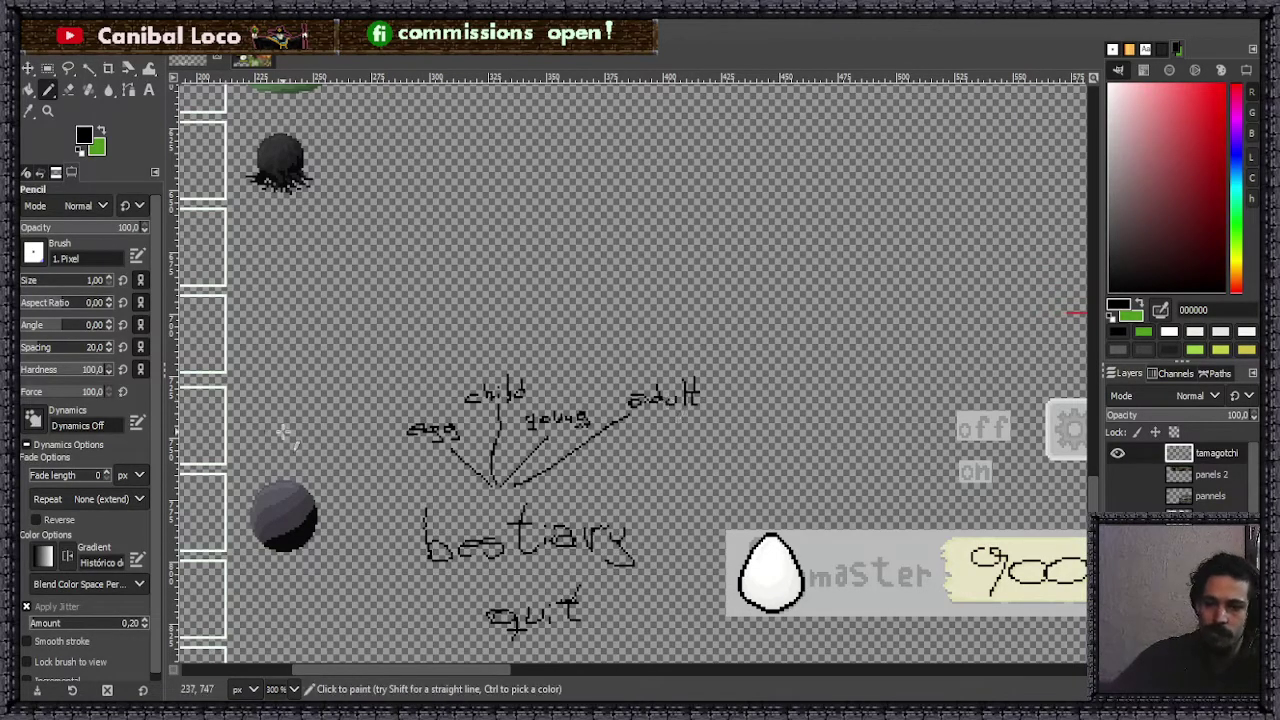
- Save the sprite sheet with the handwritten notes to discord.xcf
{"action": "scroll", "coordinate": [560, 462], "scroll_direction": "down", "scroll_amount": 4}
{"action": "scroll", "coordinate": [563, 462], "scroll_direction": "up", "scroll_amount": 2}
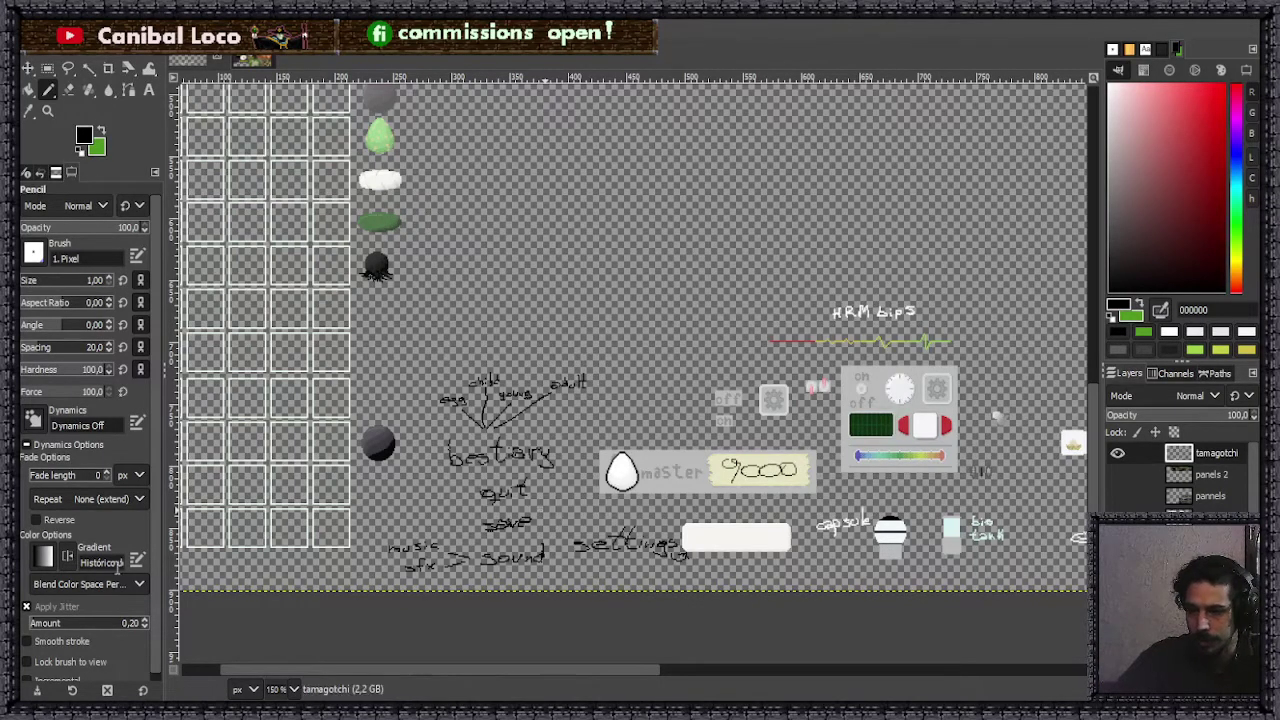
{"action": "key", "text": "ctrl+s"}
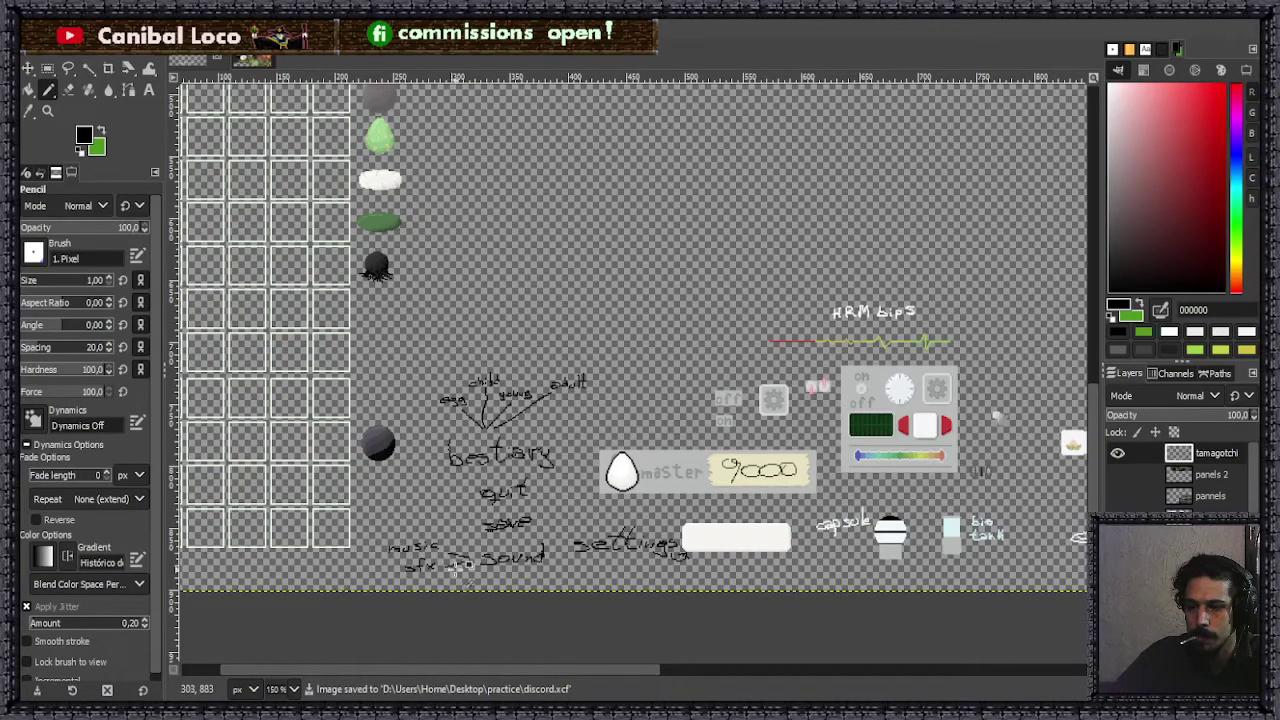
- Examine the egg-master interface sprites, from the HRM control panel to the element icon strip, gauges and squid sketch
{"action": "scroll", "coordinate": [455, 568], "scroll_direction": "down", "scroll_amount": 4}
{"action": "scroll", "coordinate": [517, 531], "scroll_direction": "up", "scroll_amount": 3}
{"action": "scroll", "coordinate": [588, 494], "scroll_direction": "down", "scroll_amount": 3}
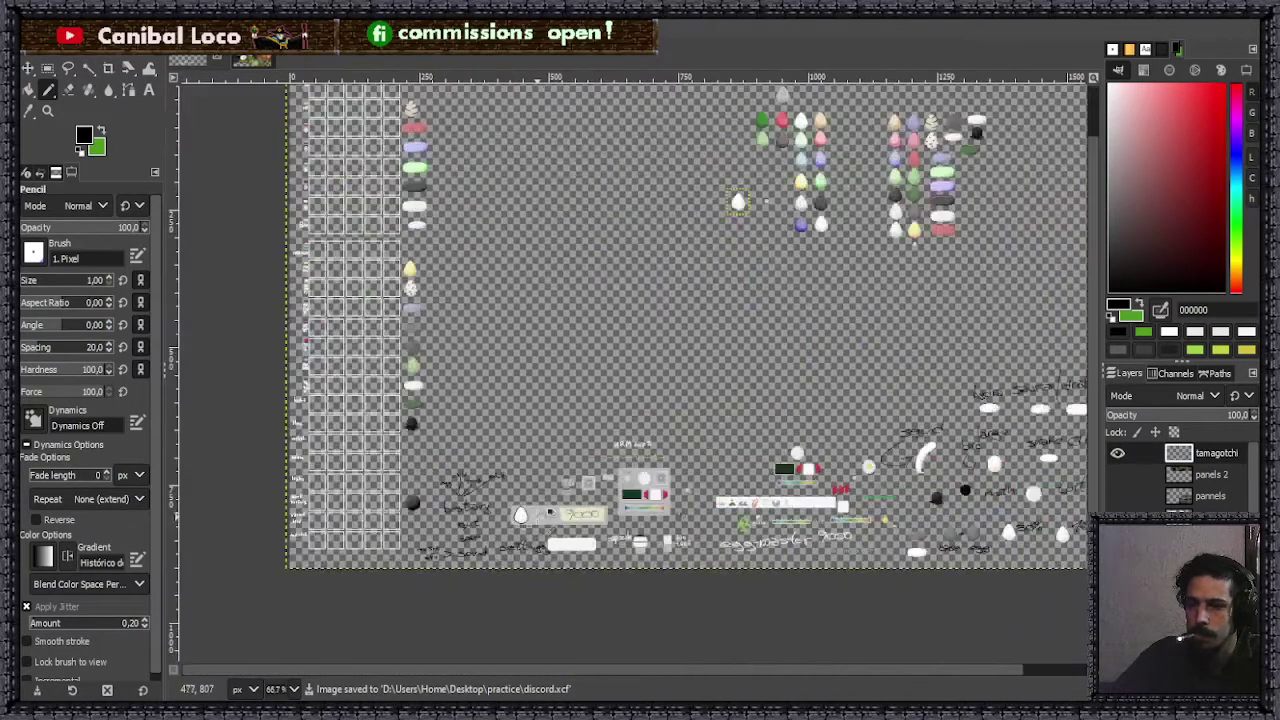
{"action": "scroll", "coordinate": [588, 494], "scroll_direction": "up", "scroll_amount": 2}
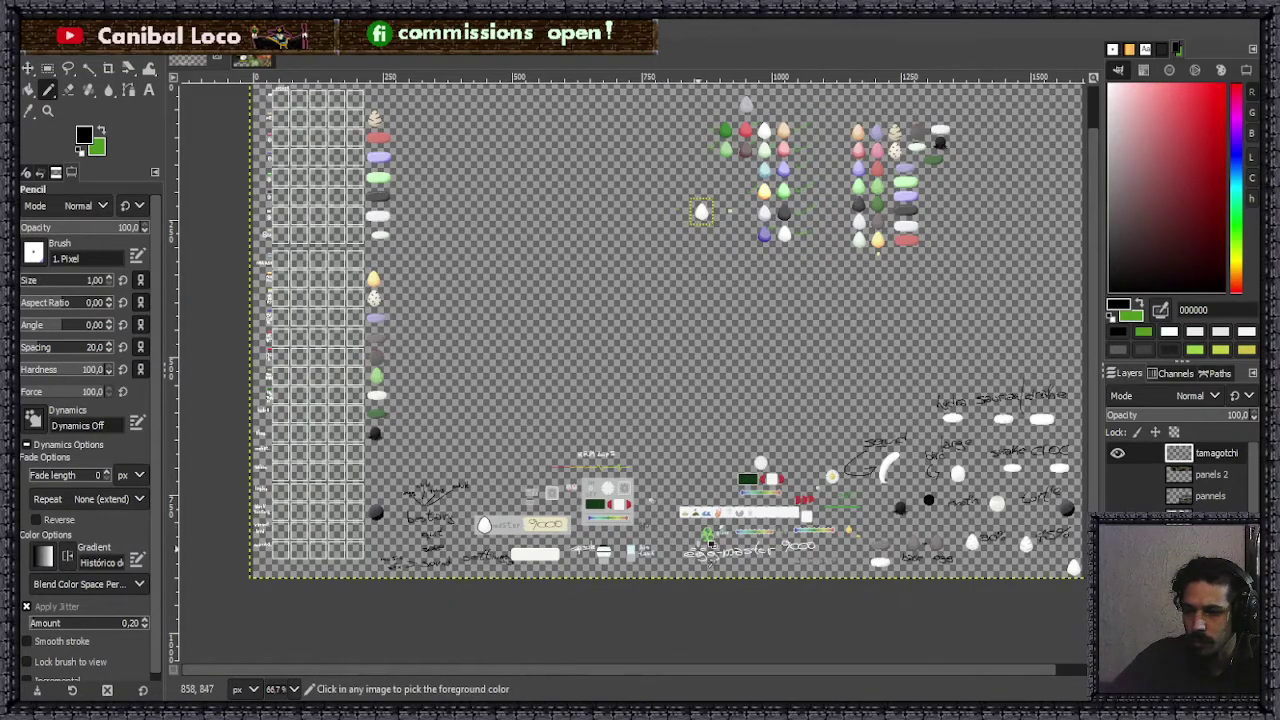
{"action": "scroll", "coordinate": [700, 570], "scroll_direction": "up", "scroll_amount": 3, "text": "ctrl"}
{"action": "scroll", "coordinate": [700, 592], "scroll_direction": "down", "scroll_amount": 2, "text": "ctrl"}
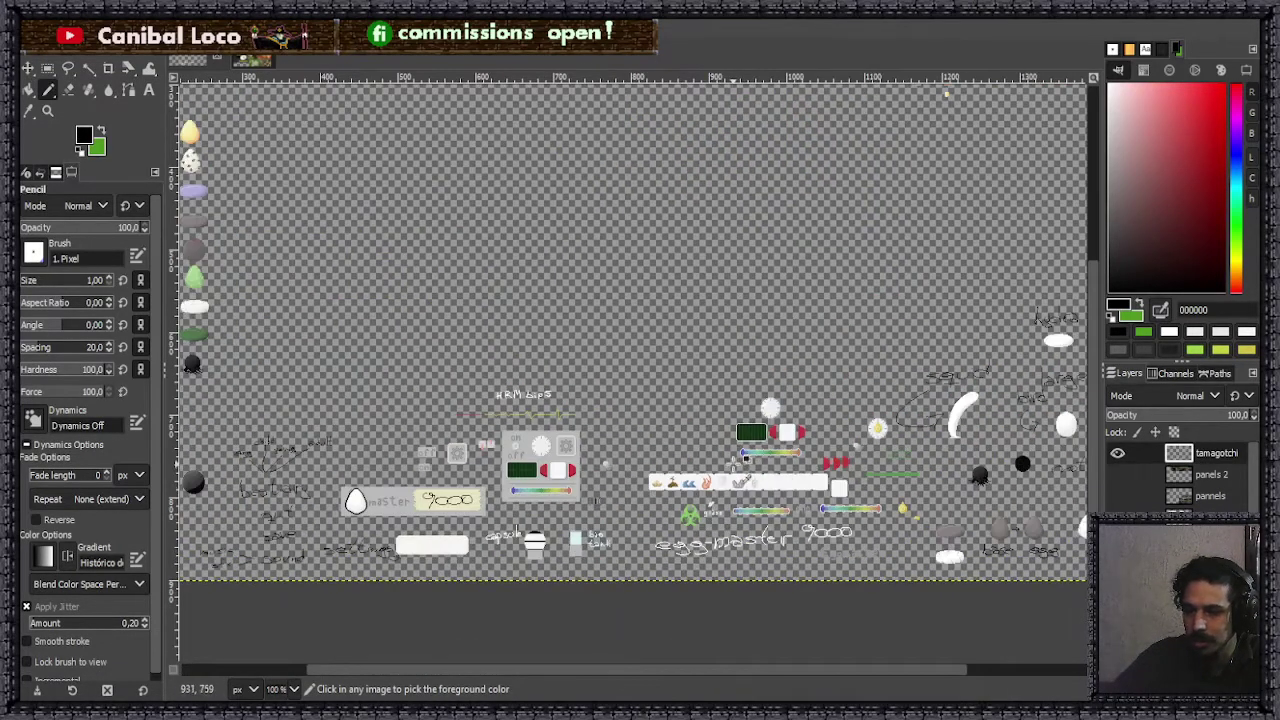
{"action": "scroll", "coordinate": [735, 466], "scroll_direction": "down", "scroll_amount": 1, "text": "ctrl"}
{"action": "scroll", "coordinate": [738, 468], "scroll_direction": "up", "scroll_amount": 3, "text": "ctrl"}
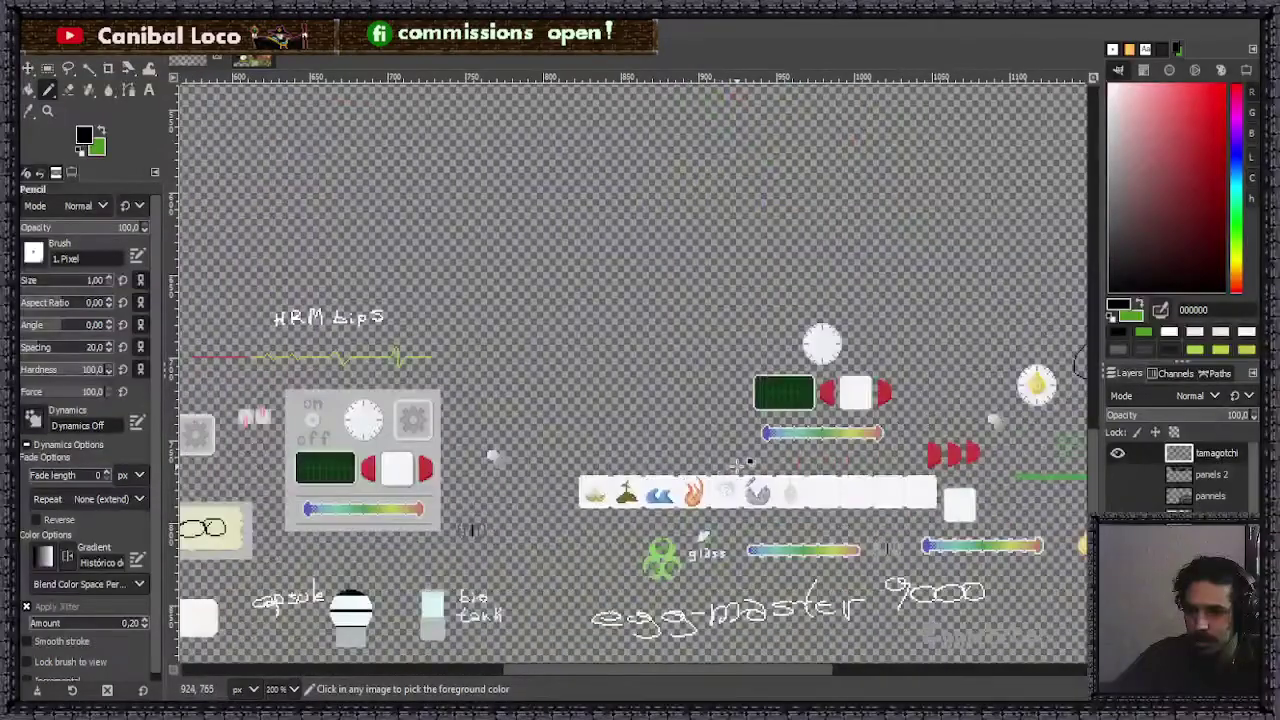
{"action": "scroll", "coordinate": [742, 470], "scroll_direction": "up", "scroll_amount": 1, "text": "ctrl"}
{"action": "scroll", "coordinate": [737, 468], "scroll_direction": "down", "scroll_amount": 3, "text": "ctrl"}
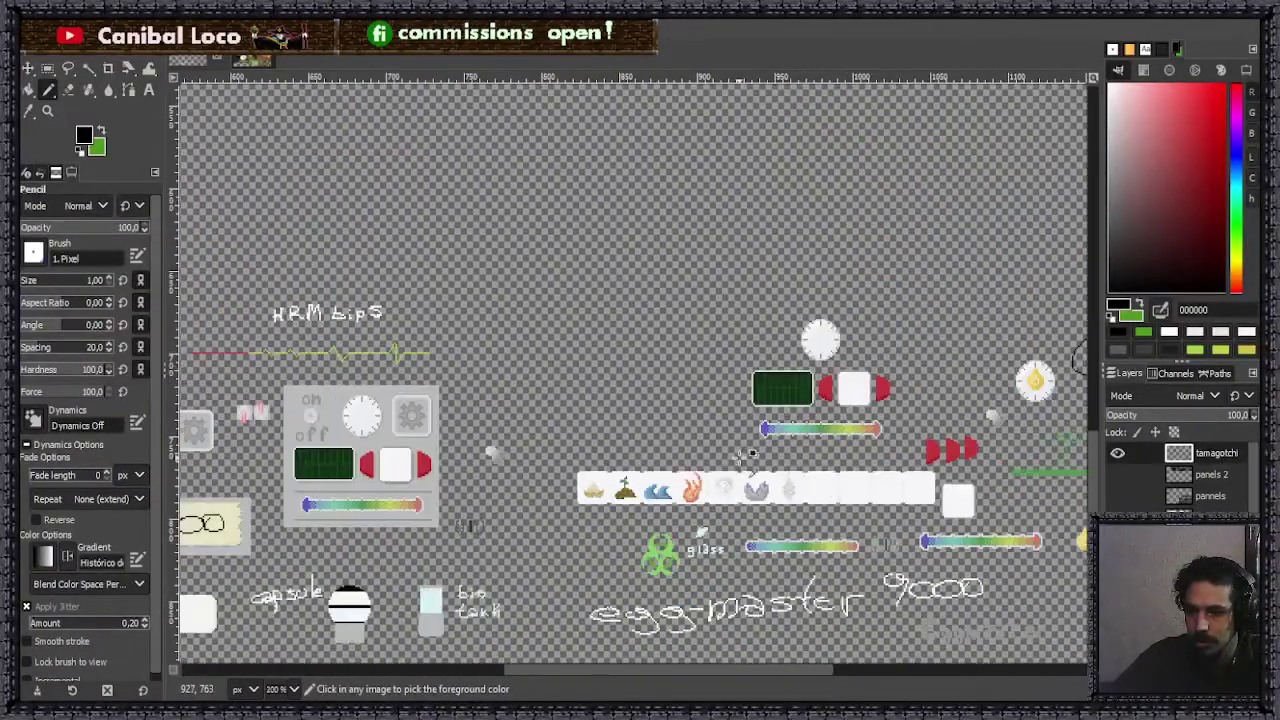
{"action": "scroll", "coordinate": [740, 452], "scroll_direction": "down", "scroll_amount": 2, "text": "ctrl"}
{"action": "scroll", "coordinate": [755, 440], "scroll_direction": "up", "scroll_amount": 4, "text": "ctrl"}
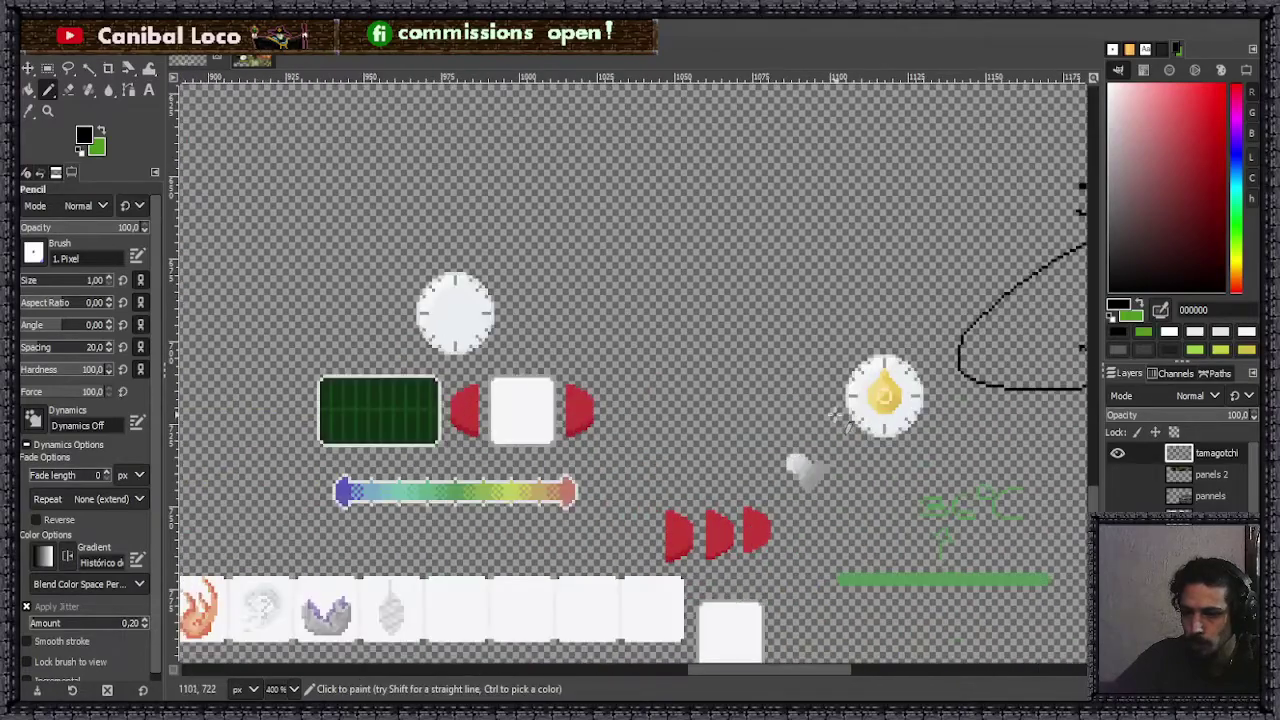
{"action": "scroll", "coordinate": [764, 436], "scroll_direction": "down", "scroll_amount": 3, "text": "ctrl"}
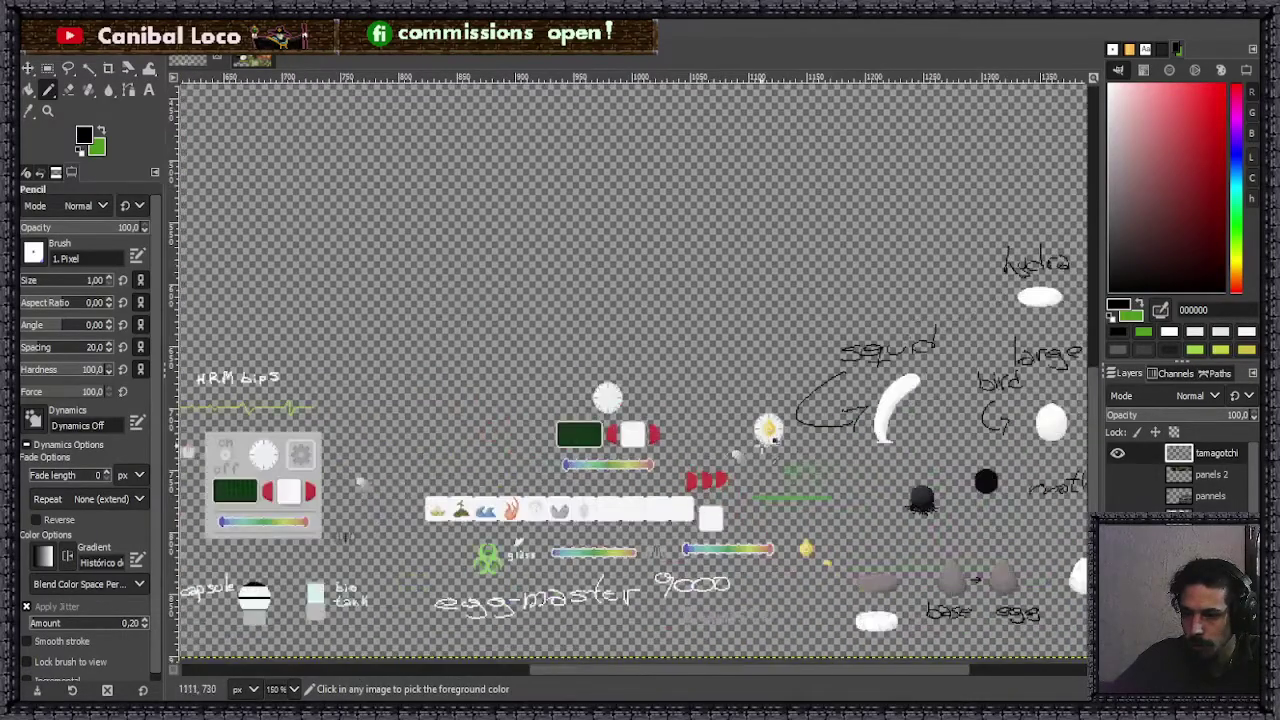
{"action": "scroll", "coordinate": [800, 490], "scroll_direction": "up", "scroll_amount": 6, "text": "ctrl"}
{"action": "scroll", "coordinate": [745, 525], "scroll_direction": "down", "scroll_amount": 6, "text": "ctrl"}
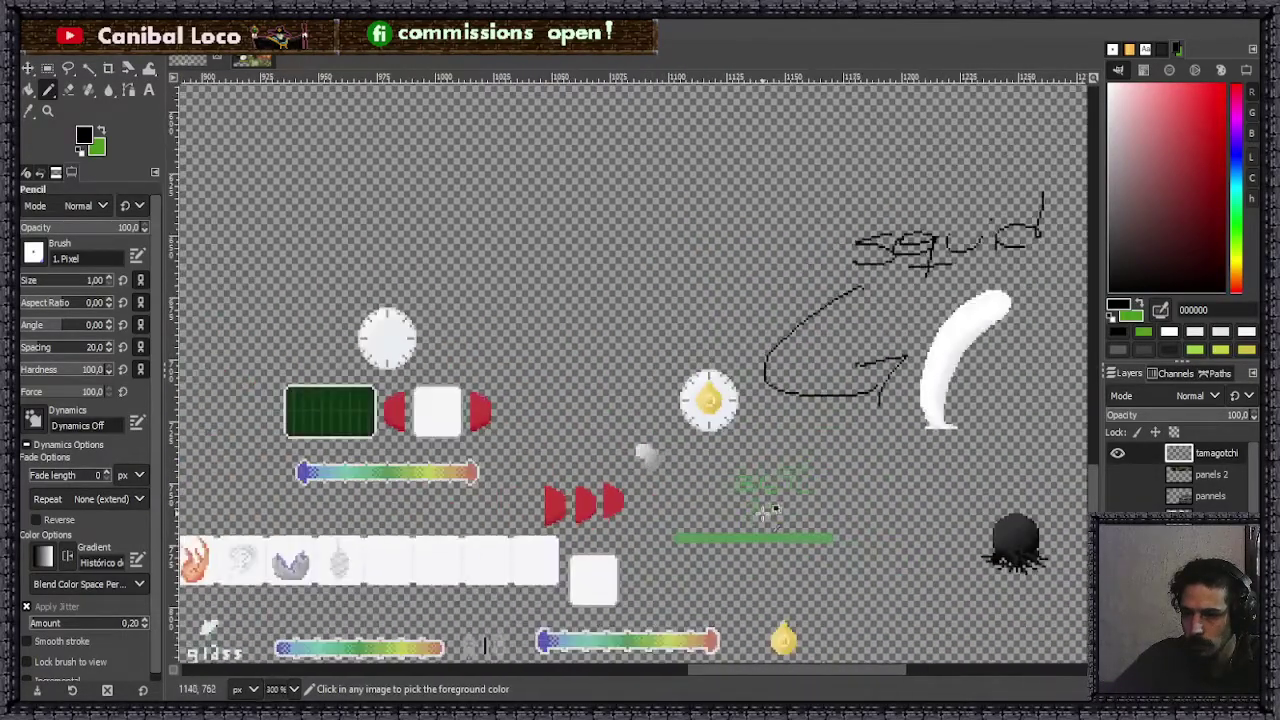
{"action": "scroll", "coordinate": [540, 588], "scroll_direction": "down", "scroll_amount": 2, "text": "ctrl"}
{"action": "scroll", "coordinate": [430, 560], "scroll_direction": "up", "scroll_amount": 4, "text": "ctrl"}
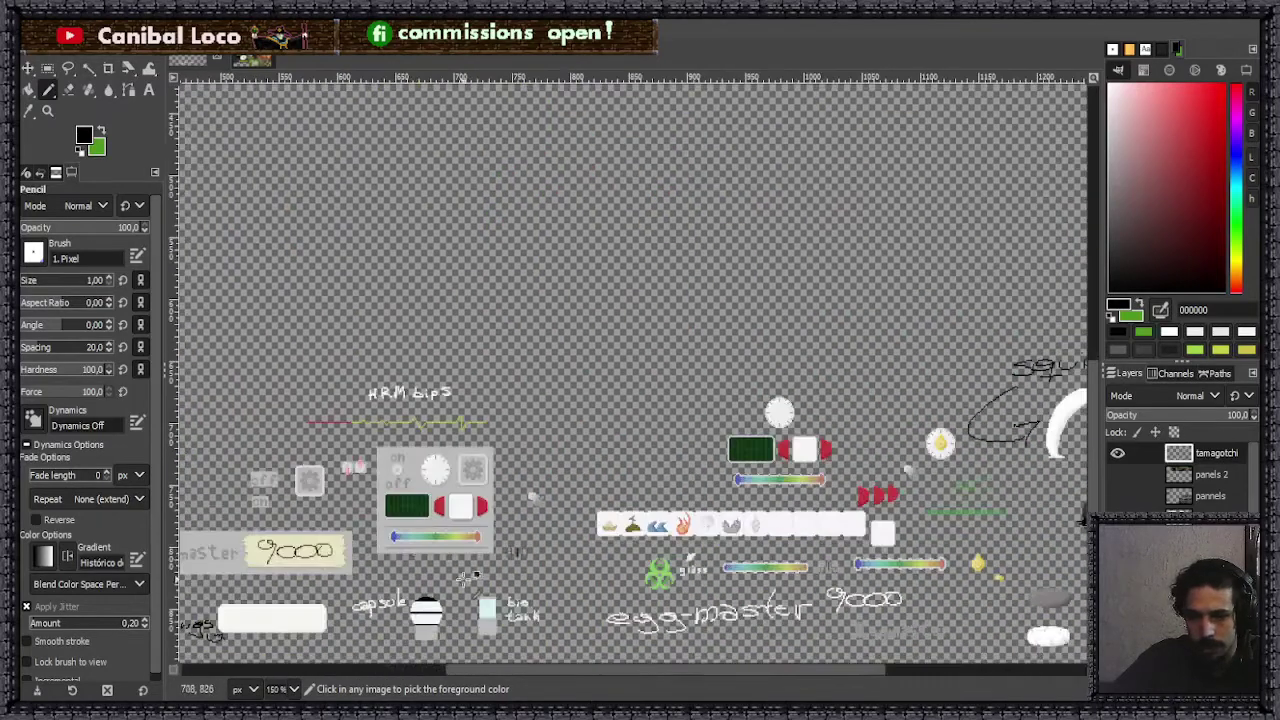
- Sample the panel grey b9bbbb and paint straight lines over the two dark separators above and below the temperature bar
{"action": "scroll", "coordinate": [426, 563], "scroll_direction": "up", "scroll_amount": 4, "text": "ctrl"}
{"action": "scroll", "coordinate": [443, 526], "scroll_direction": "down", "scroll_amount": 1, "text": "ctrl"}
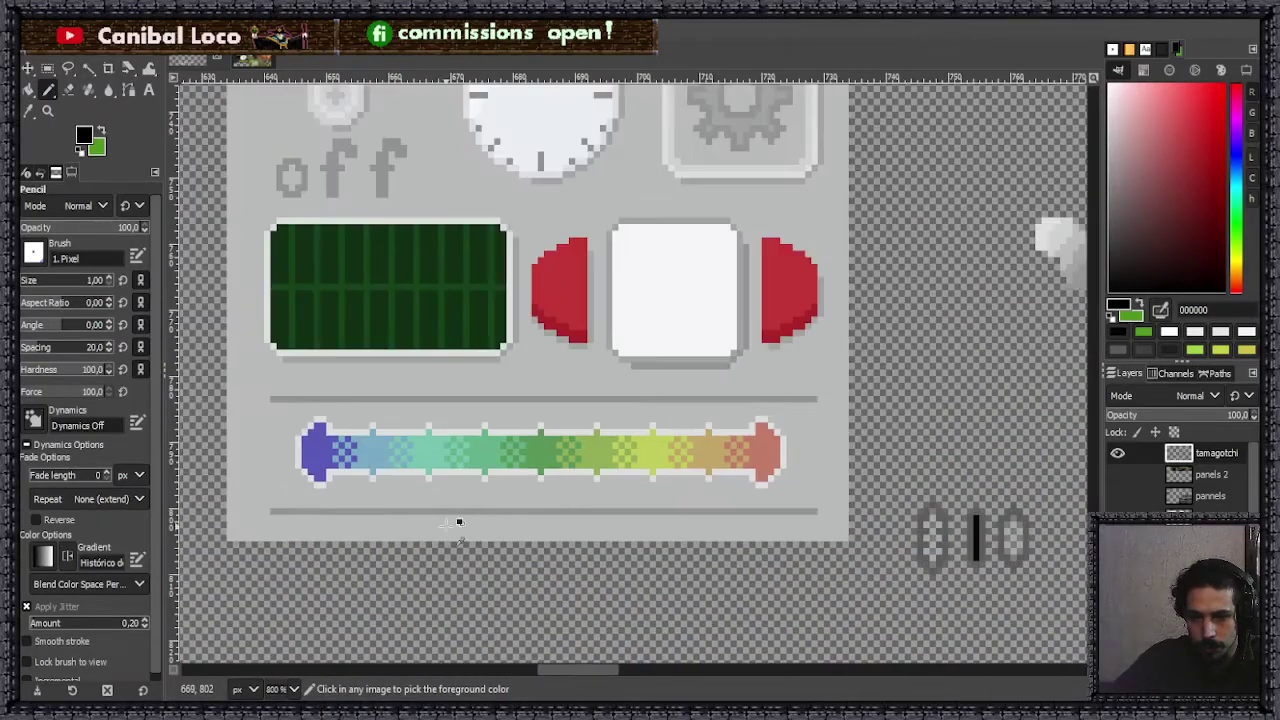
{"action": "scroll", "coordinate": [457, 523], "scroll_direction": "up", "scroll_amount": 1, "text": "ctrl"}
{"action": "left_click", "coordinate": [228, 514], "text": "ctrl"}
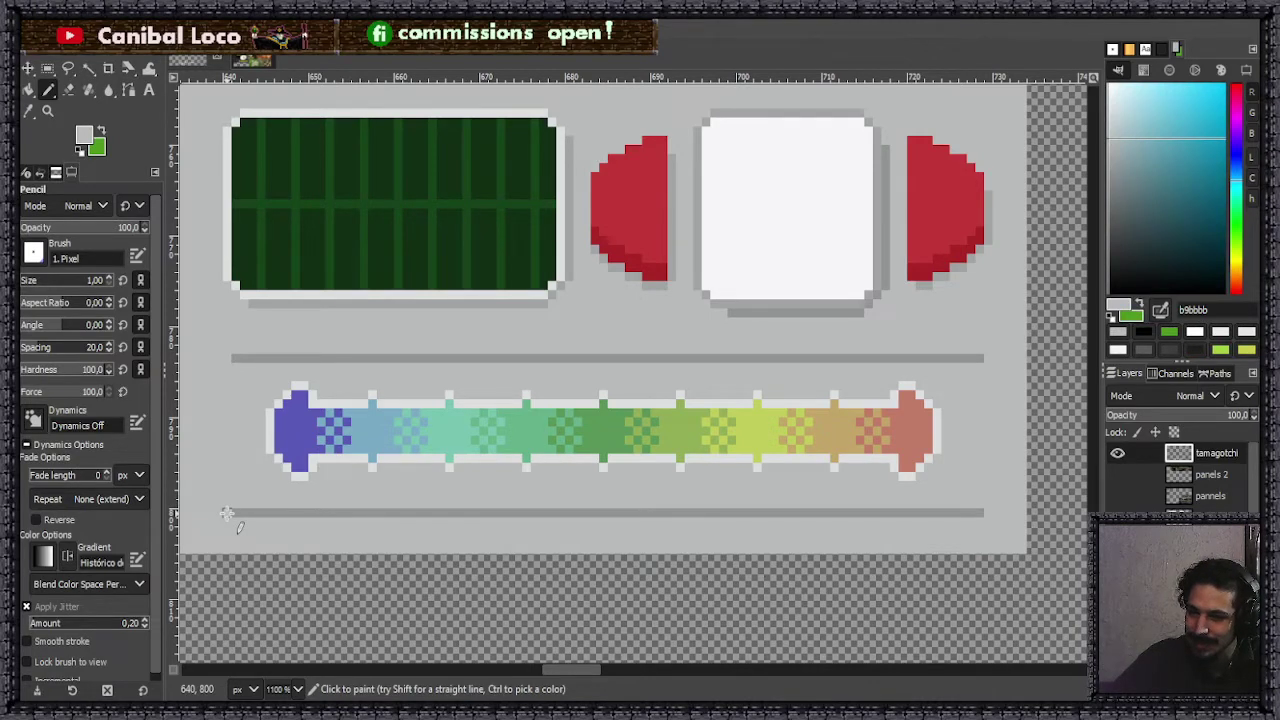
{"action": "left_click", "coordinate": [228, 514]}
{"action": "left_click", "coordinate": [1000, 514], "text": "shift"}
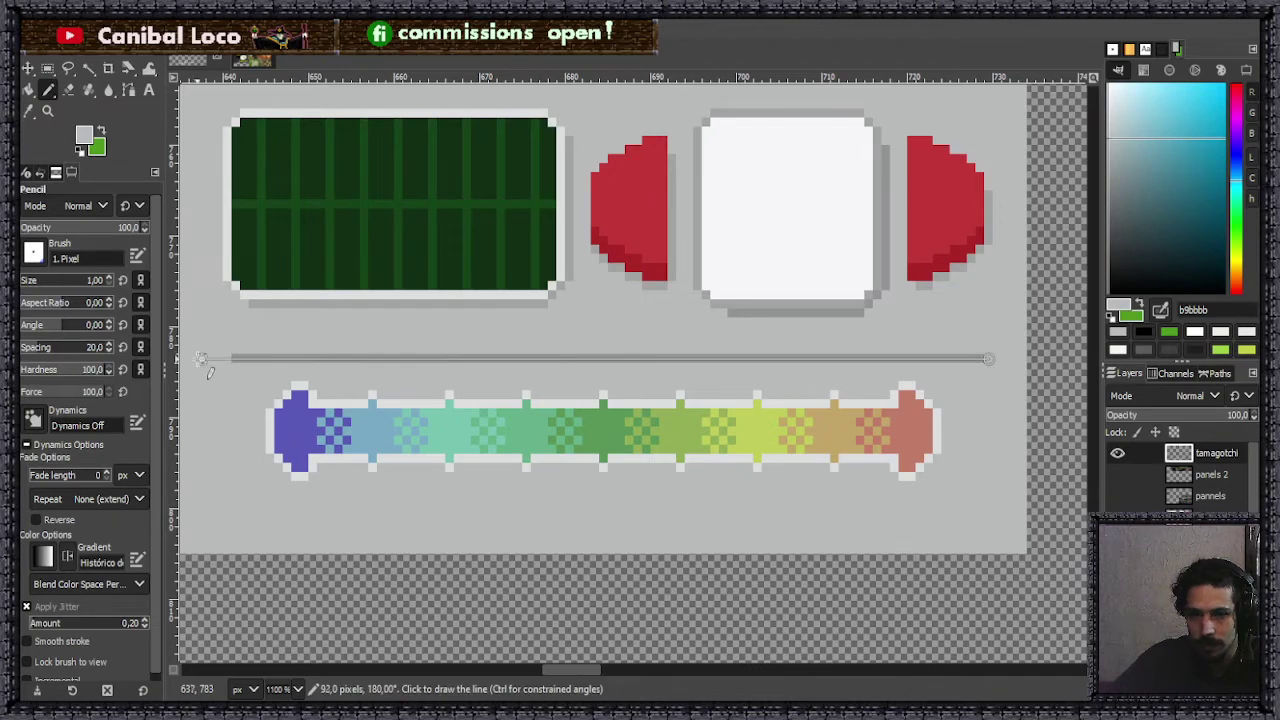
- Inspect the control panel around the temperature bar up close and at a distance
{"action": "scroll", "coordinate": [410, 424], "scroll_direction": "down", "scroll_amount": 4}
{"action": "scroll", "coordinate": [445, 402], "scroll_direction": "up", "scroll_amount": 3}
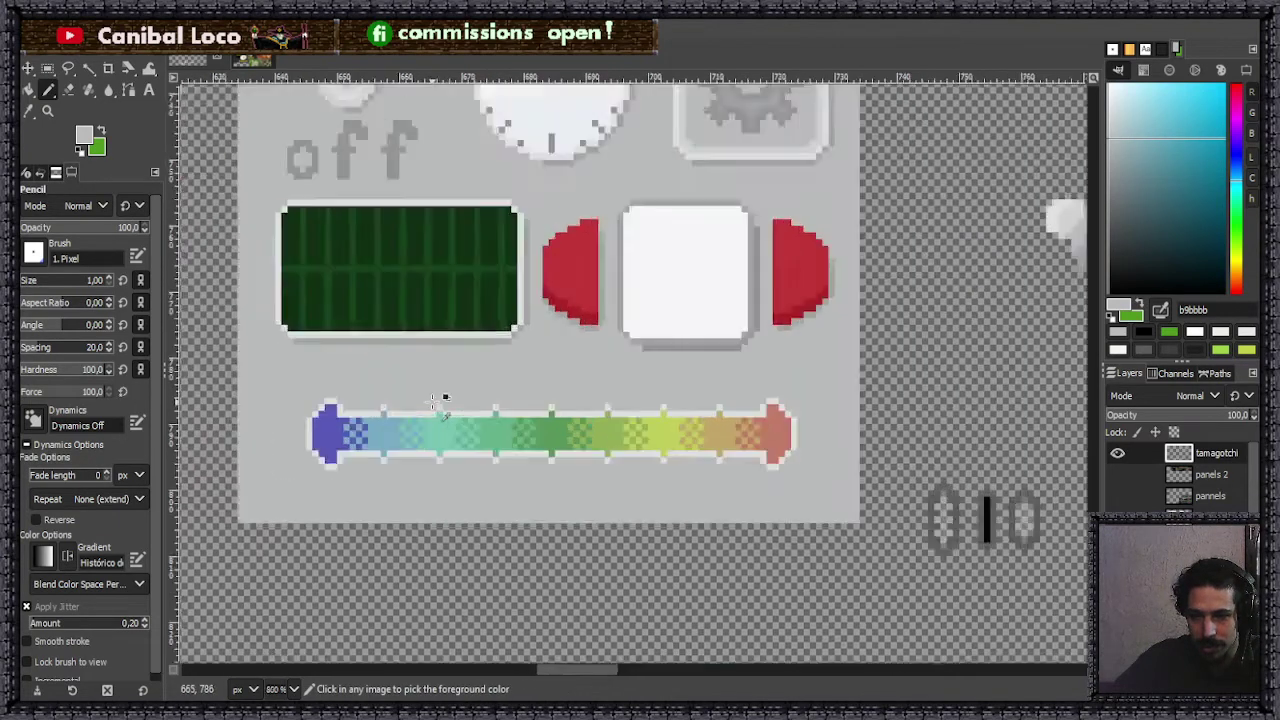
{"action": "scroll", "coordinate": [445, 402], "scroll_direction": "up", "scroll_amount": 2}
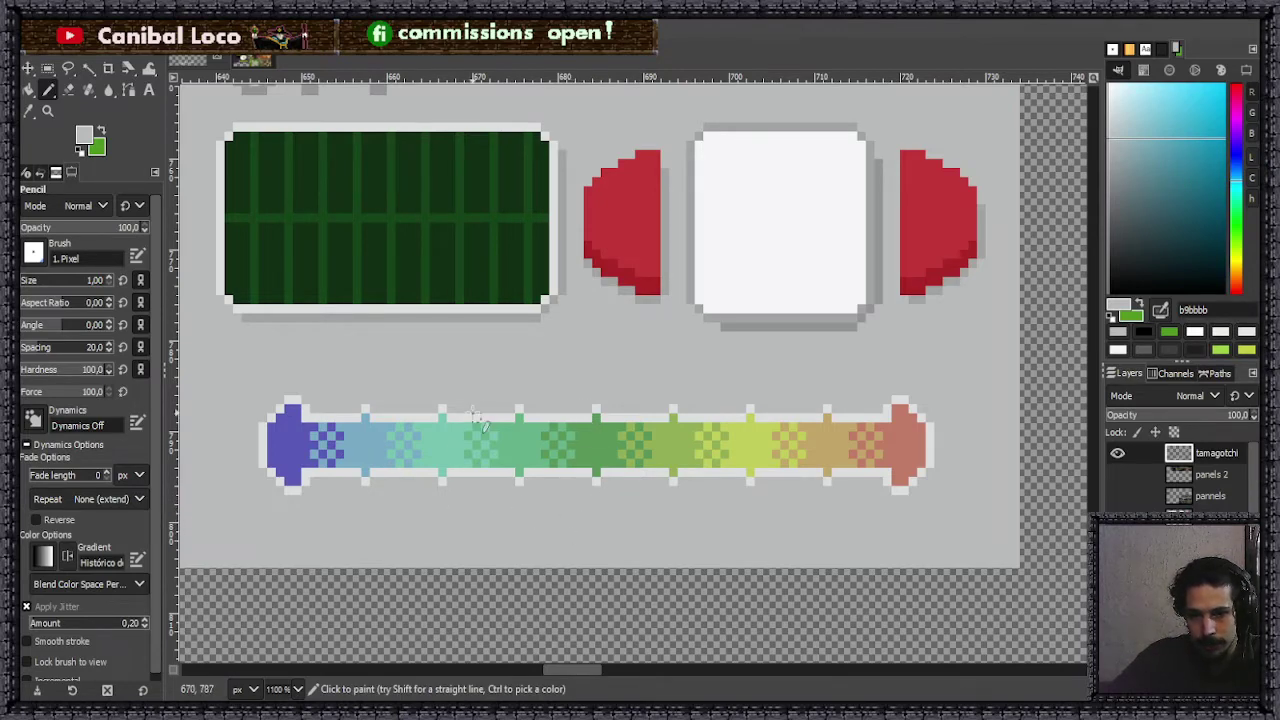
{"action": "scroll", "coordinate": [530, 444], "scroll_direction": "down", "scroll_amount": 3}
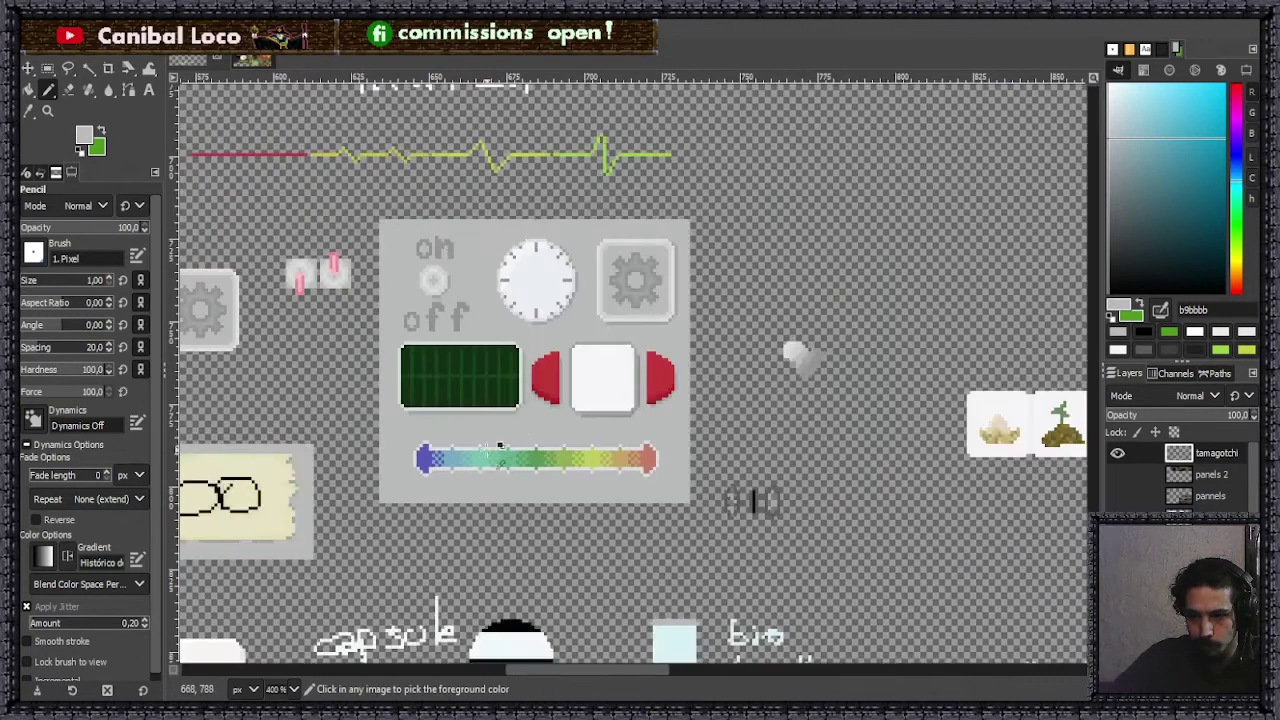
{"action": "scroll", "coordinate": [498, 444], "scroll_direction": "down", "scroll_amount": 1}
{"action": "scroll", "coordinate": [500, 445], "scroll_direction": "up", "scroll_amount": 3}
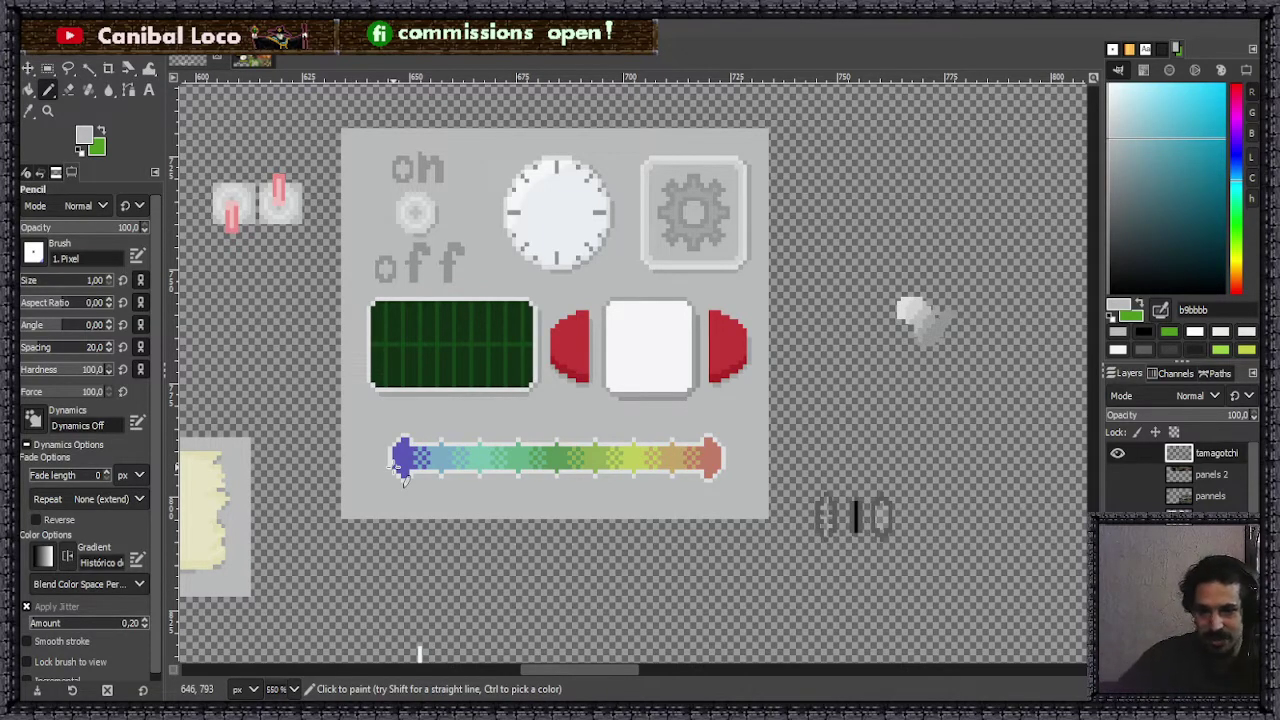
{"action": "scroll", "coordinate": [575, 456], "scroll_direction": "up", "scroll_amount": 2}
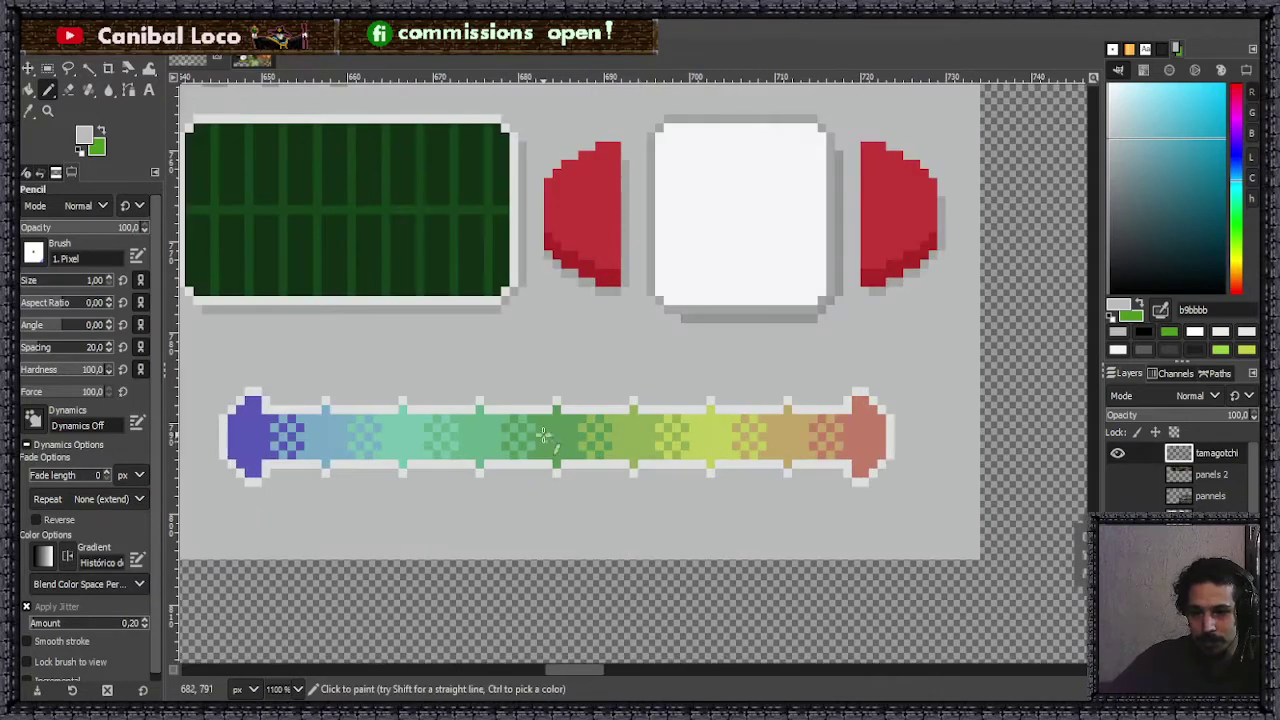
{"action": "scroll", "coordinate": [490, 470], "scroll_direction": "down", "scroll_amount": 2}
{"action": "scroll", "coordinate": [370, 475], "scroll_direction": "up", "scroll_amount": 2}
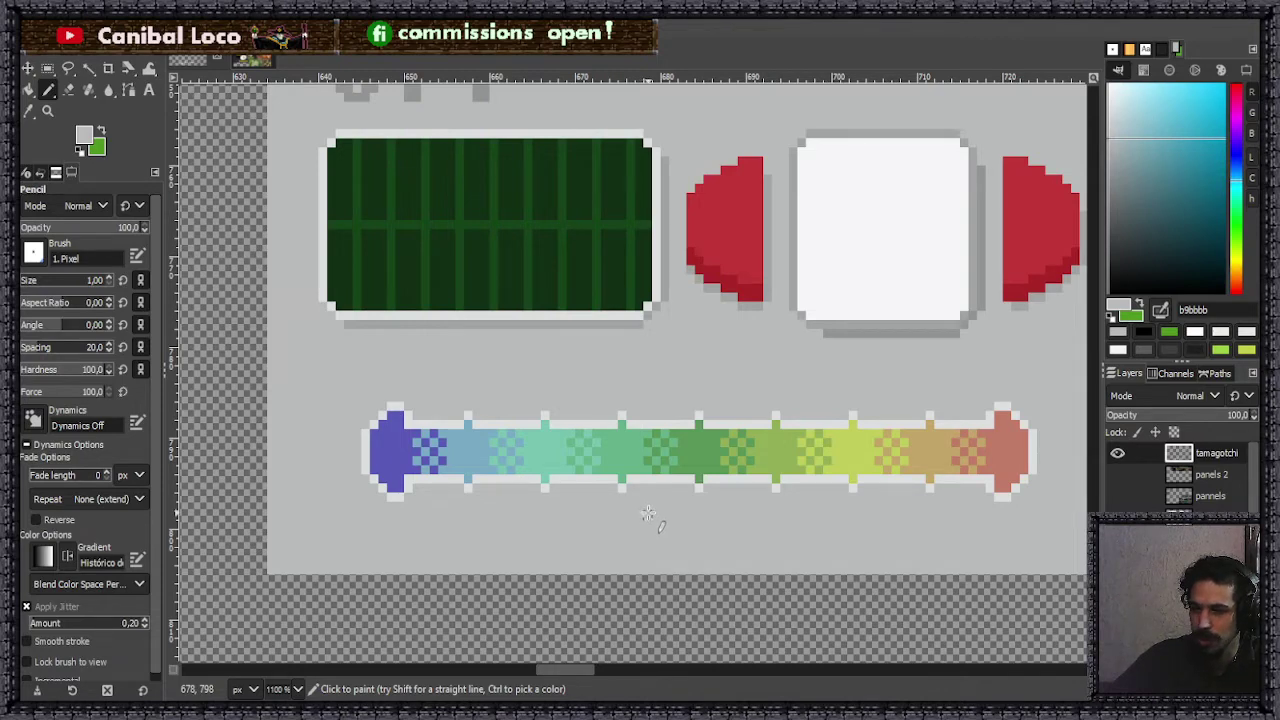
{"action": "scroll", "coordinate": [645, 514], "scroll_direction": "down", "scroll_amount": 3}
{"action": "scroll", "coordinate": [660, 470], "scroll_direction": "up", "scroll_amount": 3}
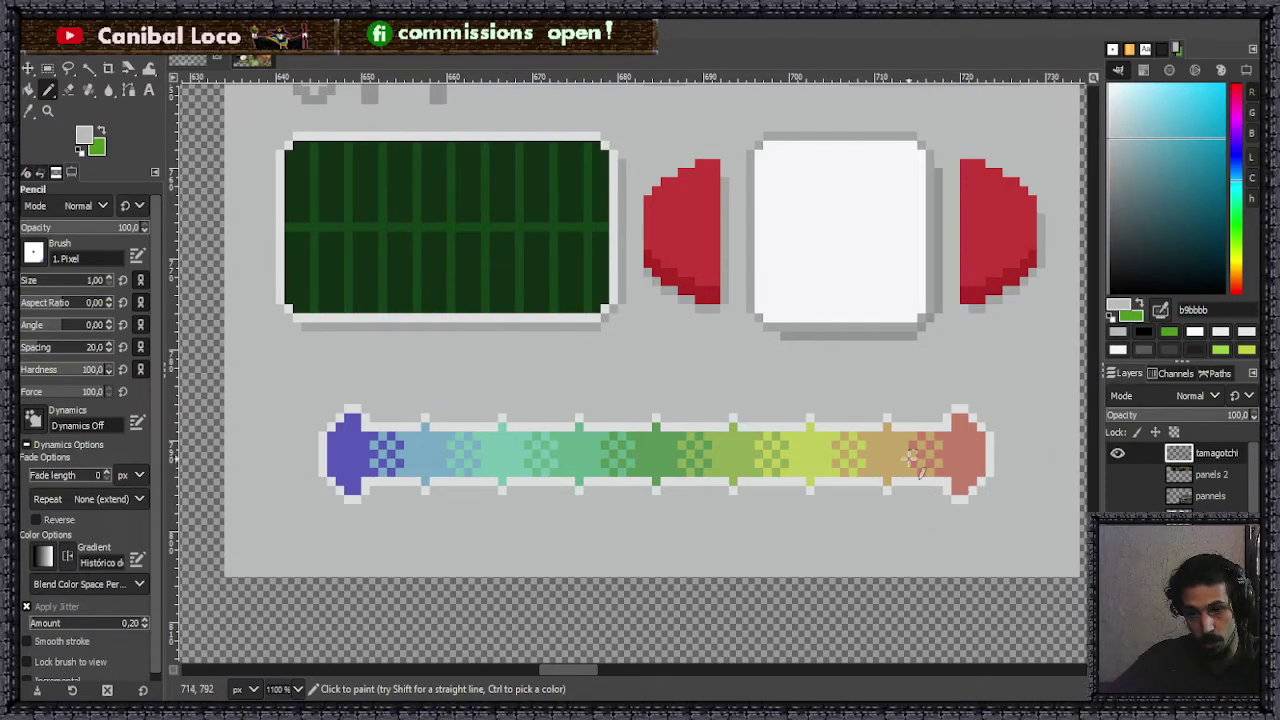
{"action": "scroll", "coordinate": [691, 503], "scroll_direction": "down", "scroll_amount": 6}
{"action": "scroll", "coordinate": [700, 495], "scroll_direction": "up", "scroll_amount": 5}
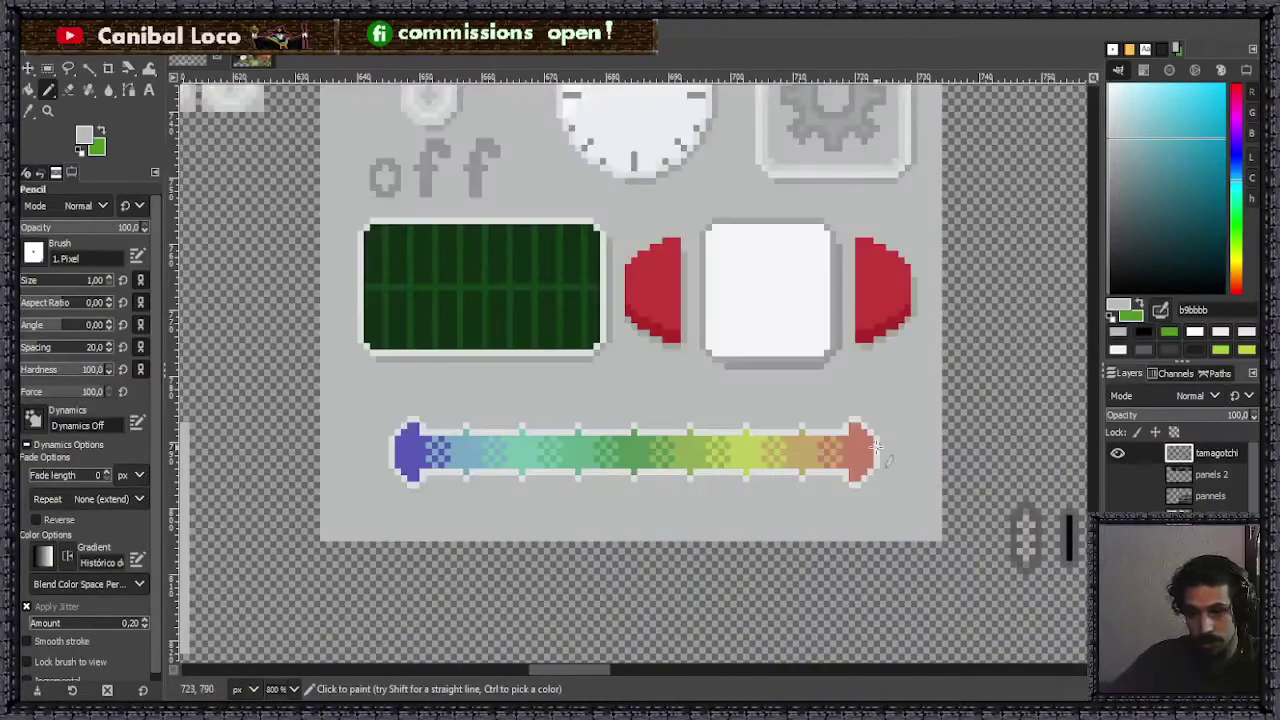
{"action": "scroll", "coordinate": [660, 470], "scroll_direction": "down", "scroll_amount": 4}
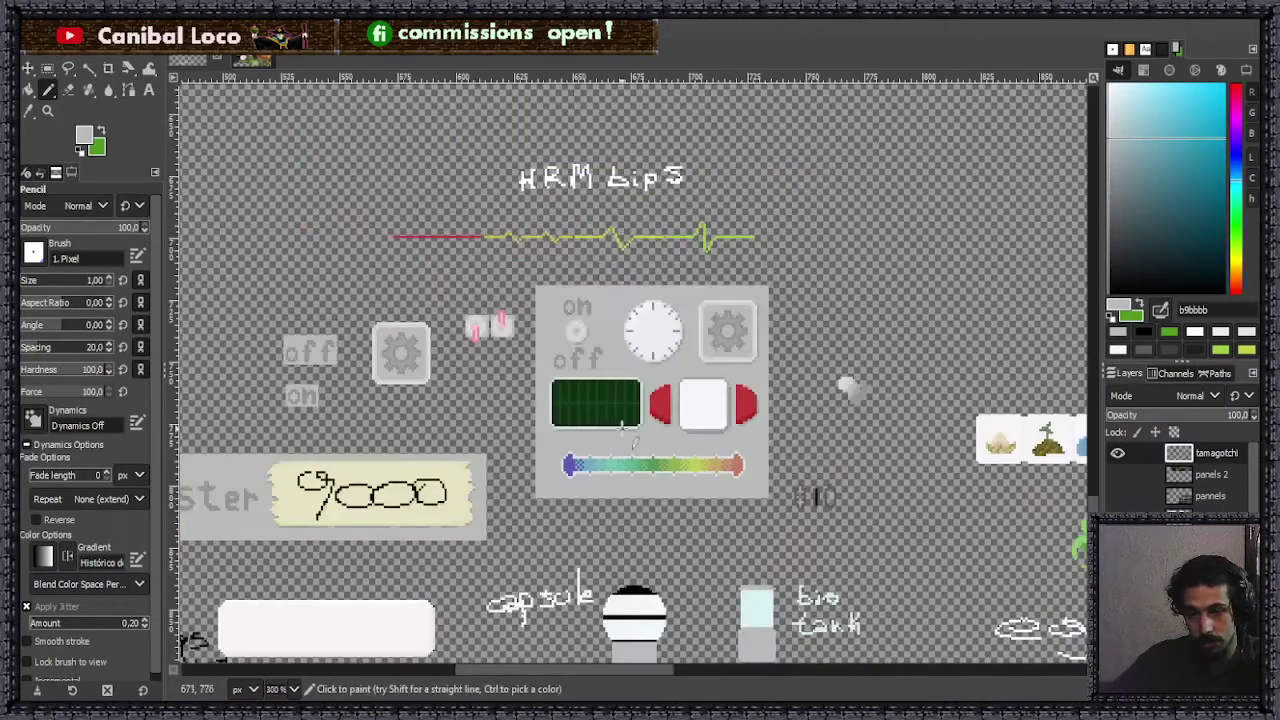
{"action": "scroll", "coordinate": [630, 418], "scroll_direction": "down", "scroll_amount": 1}
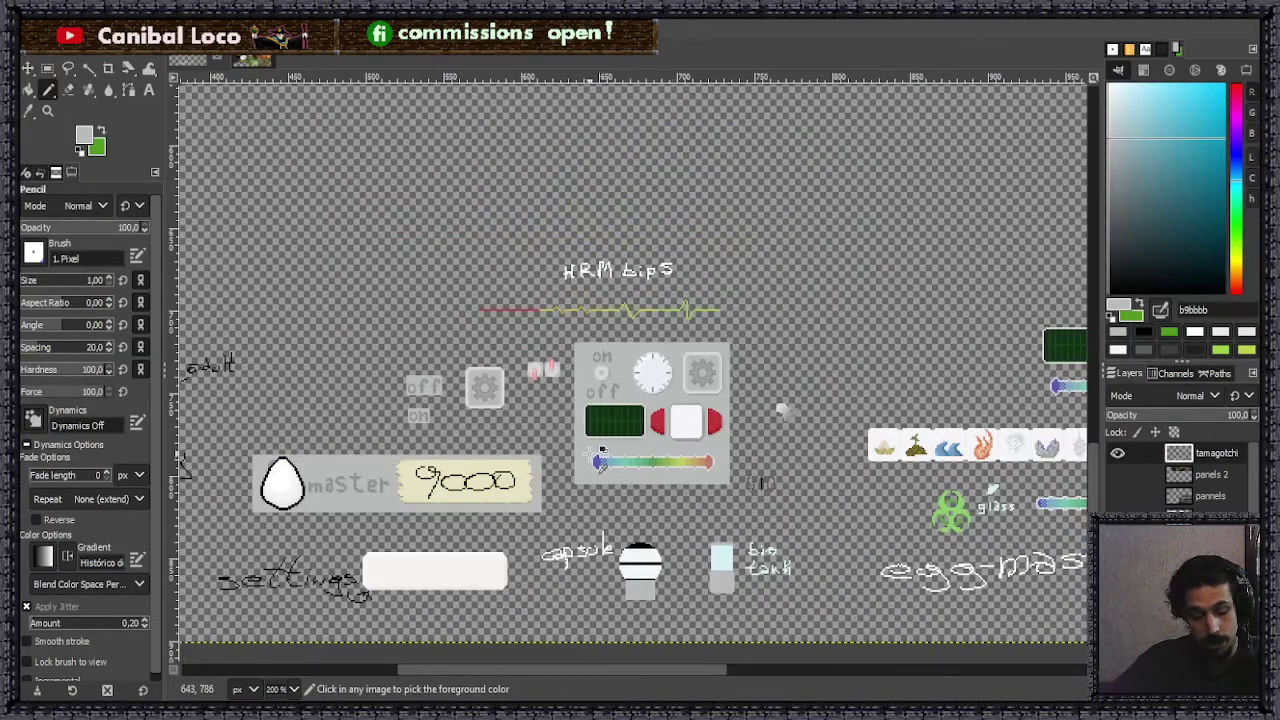
- Save the sprite sheet with the cleaned-up control panel to discord.xcf
{"action": "key", "text": "ctrl+s"}
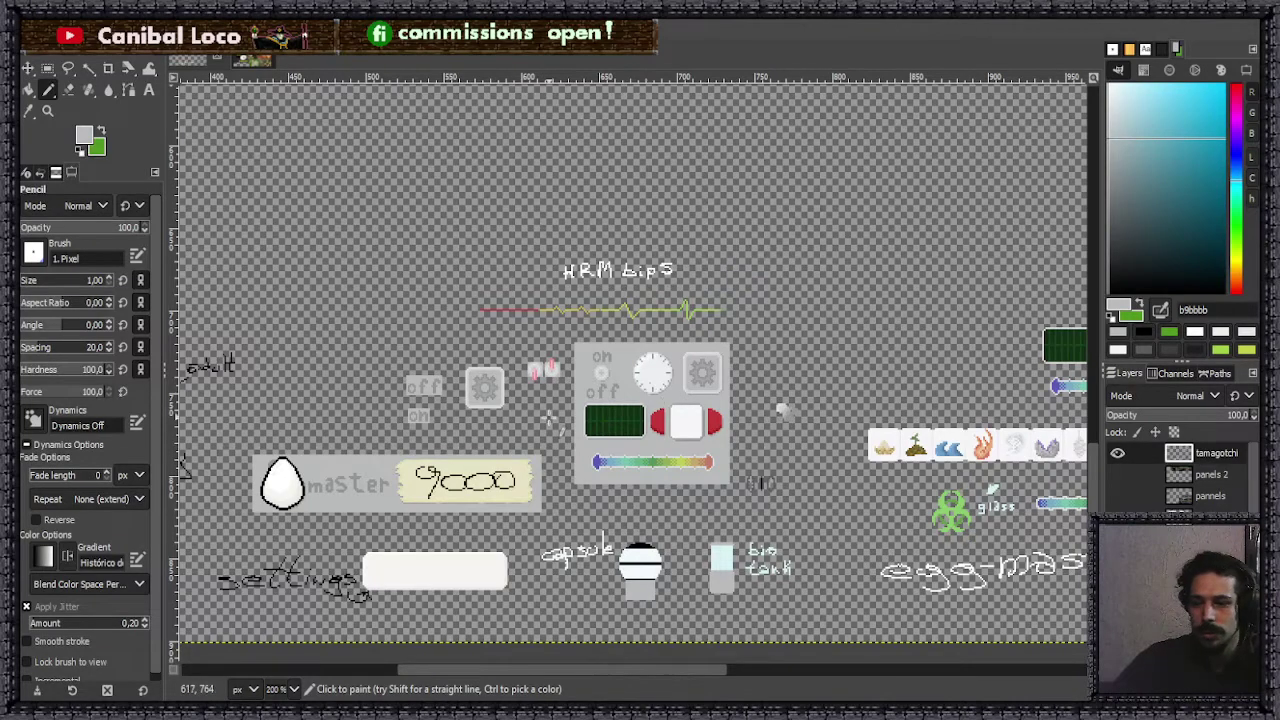
{"action": "scroll", "coordinate": [572, 440], "scroll_direction": "down", "scroll_amount": 3}
{"action": "key", "text": "ctrl+s"}
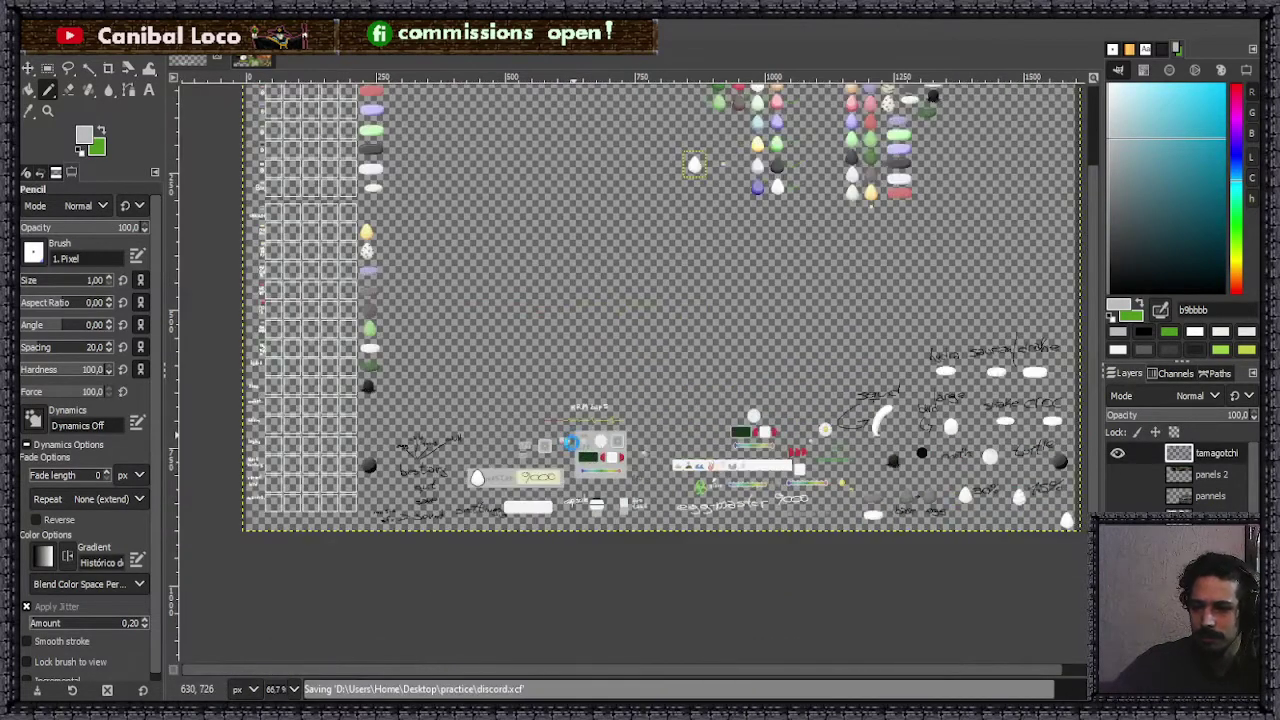
- Compare the control panel with the loose gauge, button and icon sprites across the sheet
{"action": "scroll", "coordinate": [800, 455], "scroll_direction": "up", "scroll_amount": 5}
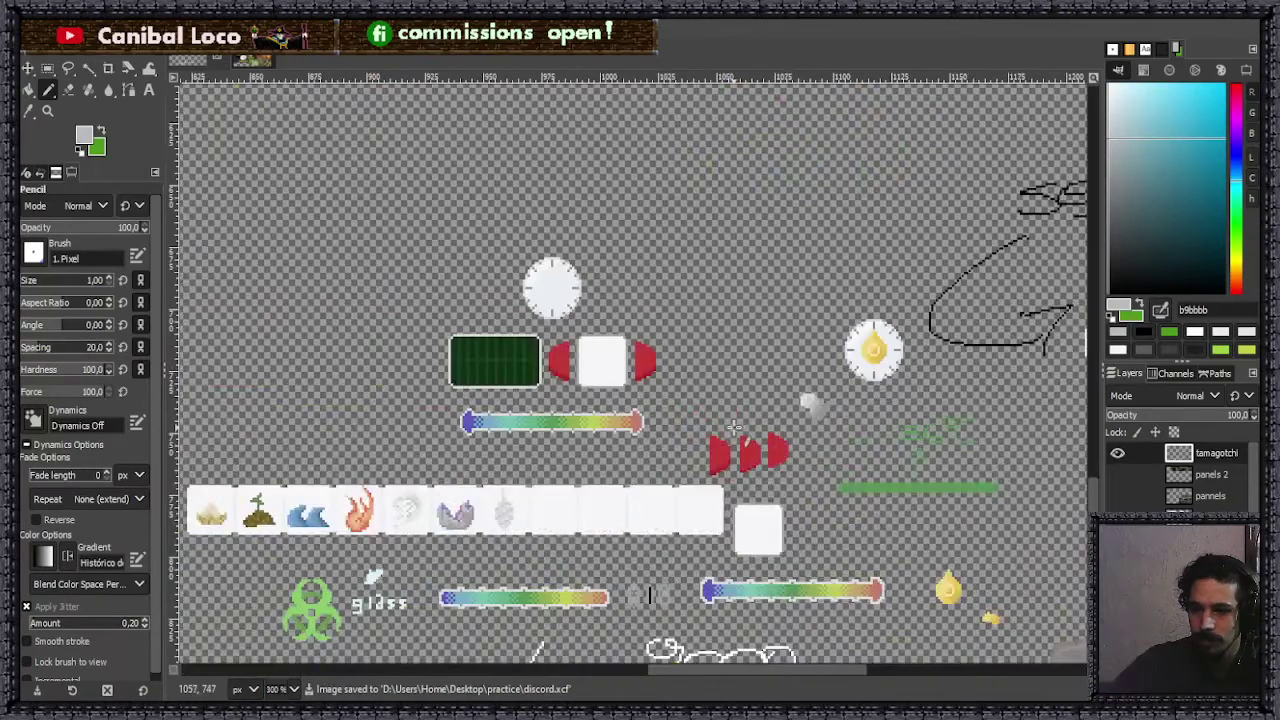
{"action": "scroll", "coordinate": [740, 445], "scroll_direction": "down", "scroll_amount": 3}
{"action": "scroll", "coordinate": [550, 438], "scroll_direction": "down", "scroll_amount": 2}
{"action": "scroll", "coordinate": [548, 442], "scroll_direction": "up", "scroll_amount": 2}
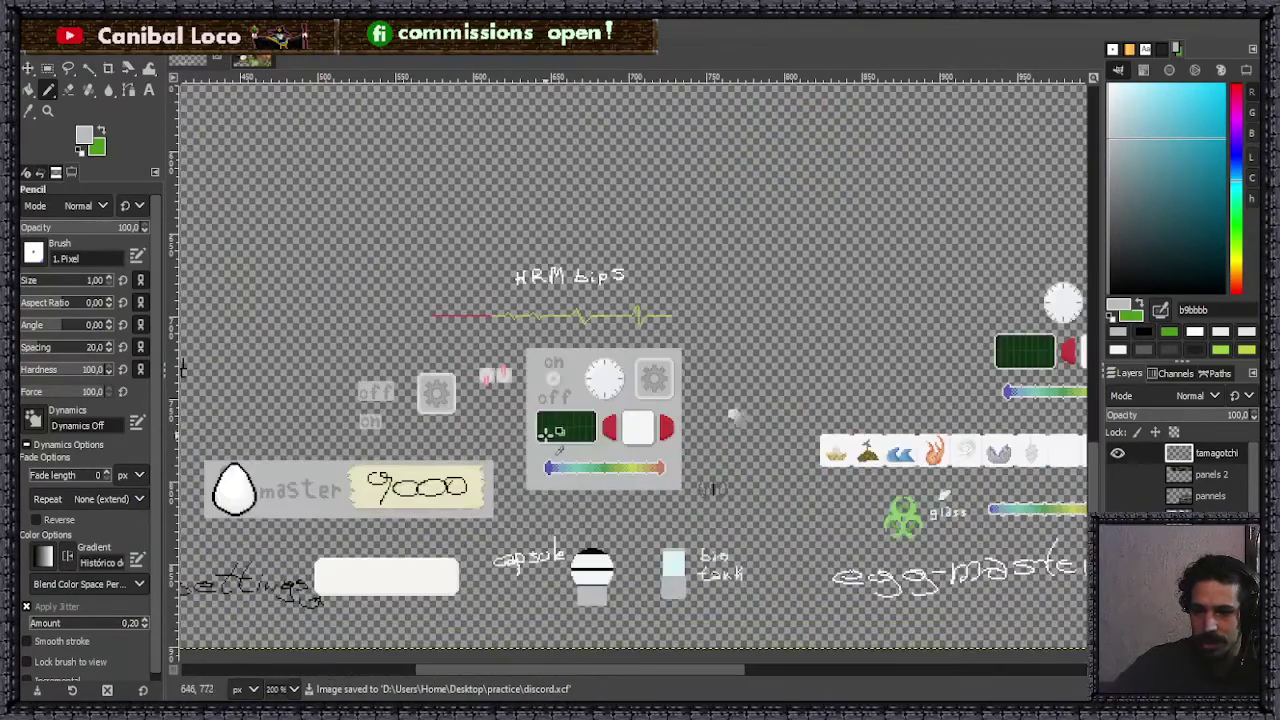
{"action": "scroll", "coordinate": [548, 442], "scroll_direction": "up", "scroll_amount": 1}
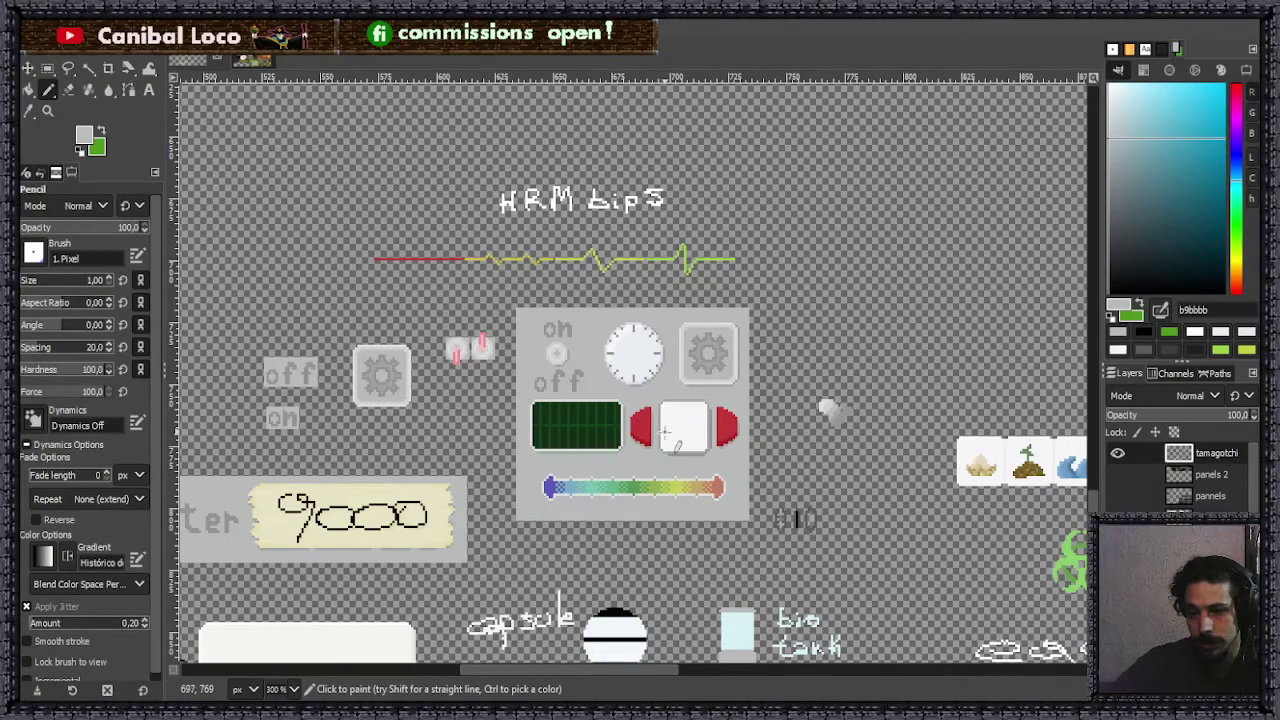
{"action": "scroll", "coordinate": [664, 432], "scroll_direction": "down", "scroll_amount": 3}
{"action": "scroll", "coordinate": [670, 450], "scroll_direction": "up", "scroll_amount": 4}
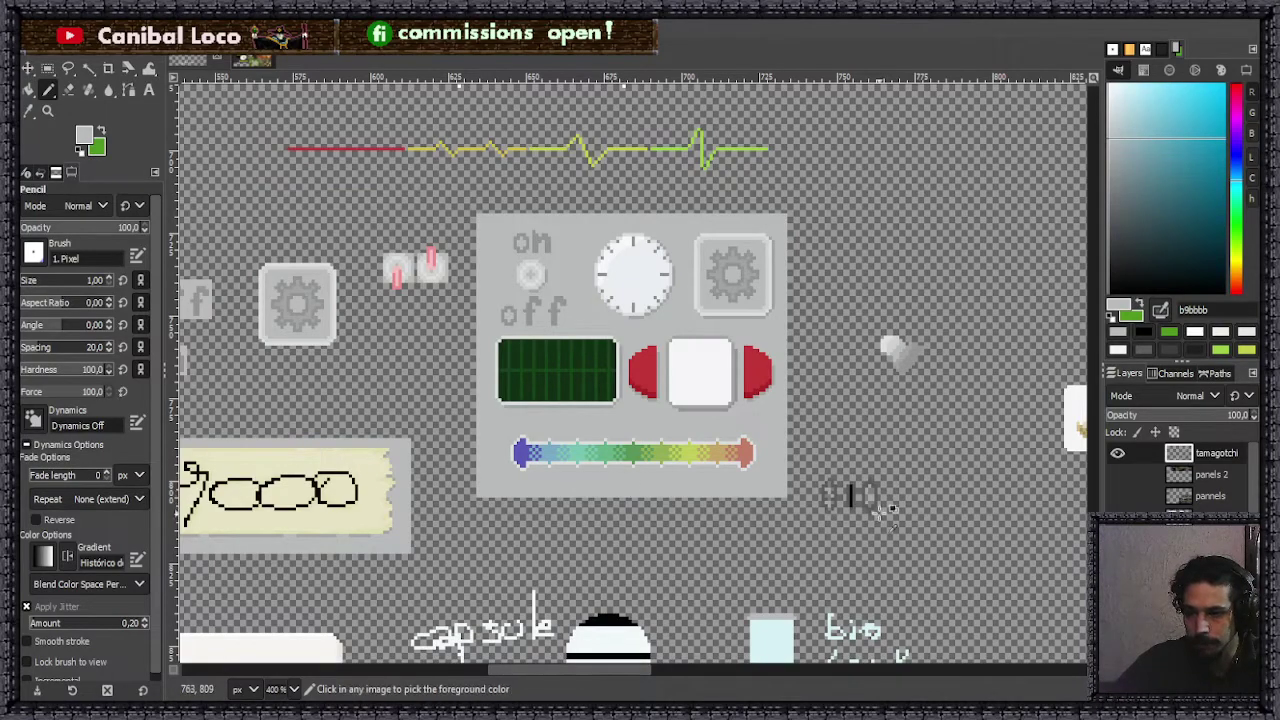
{"action": "scroll", "coordinate": [722, 458], "scroll_direction": "down", "scroll_amount": 6}
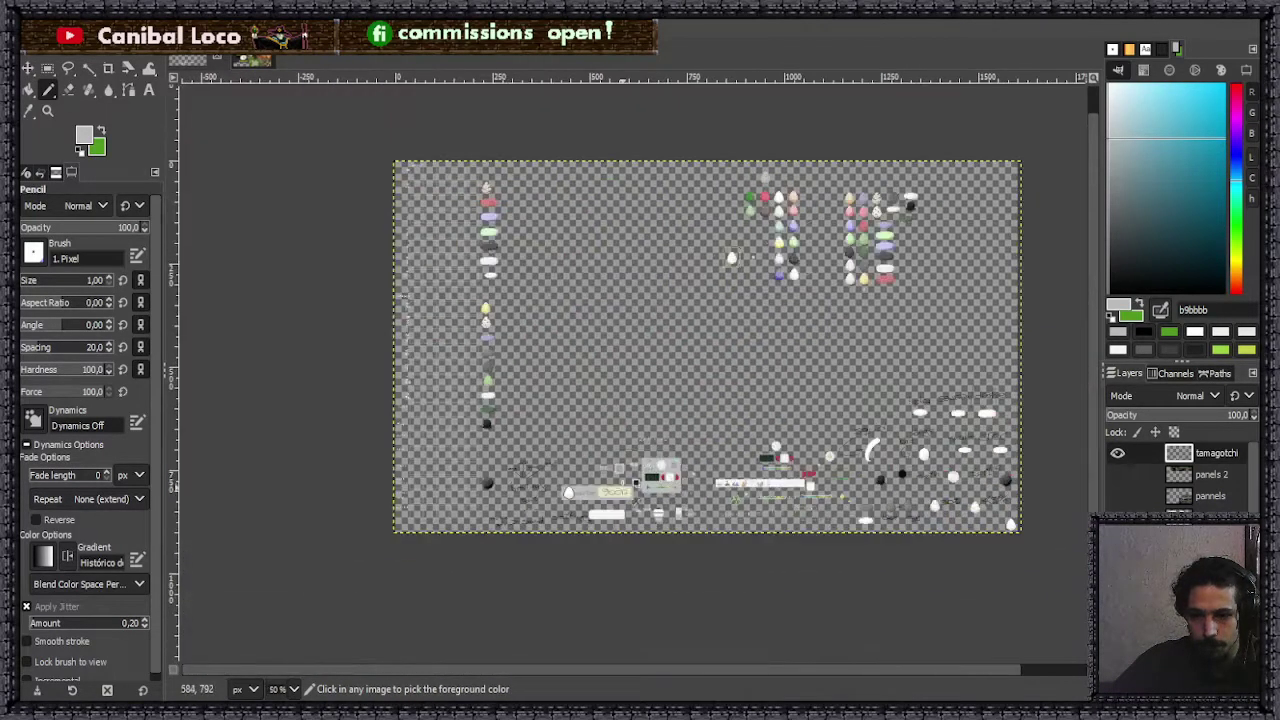
- Examine the control panel, the egg-master 9000 name plate and the settings button sprites up close and from a distance
{"action": "scroll", "coordinate": [628, 510], "scroll_direction": "up", "scroll_amount": 5}
{"action": "scroll", "coordinate": [628, 510], "scroll_direction": "down", "scroll_amount": 5}
{"action": "scroll", "coordinate": [840, 460], "scroll_direction": "up", "scroll_amount": 6}
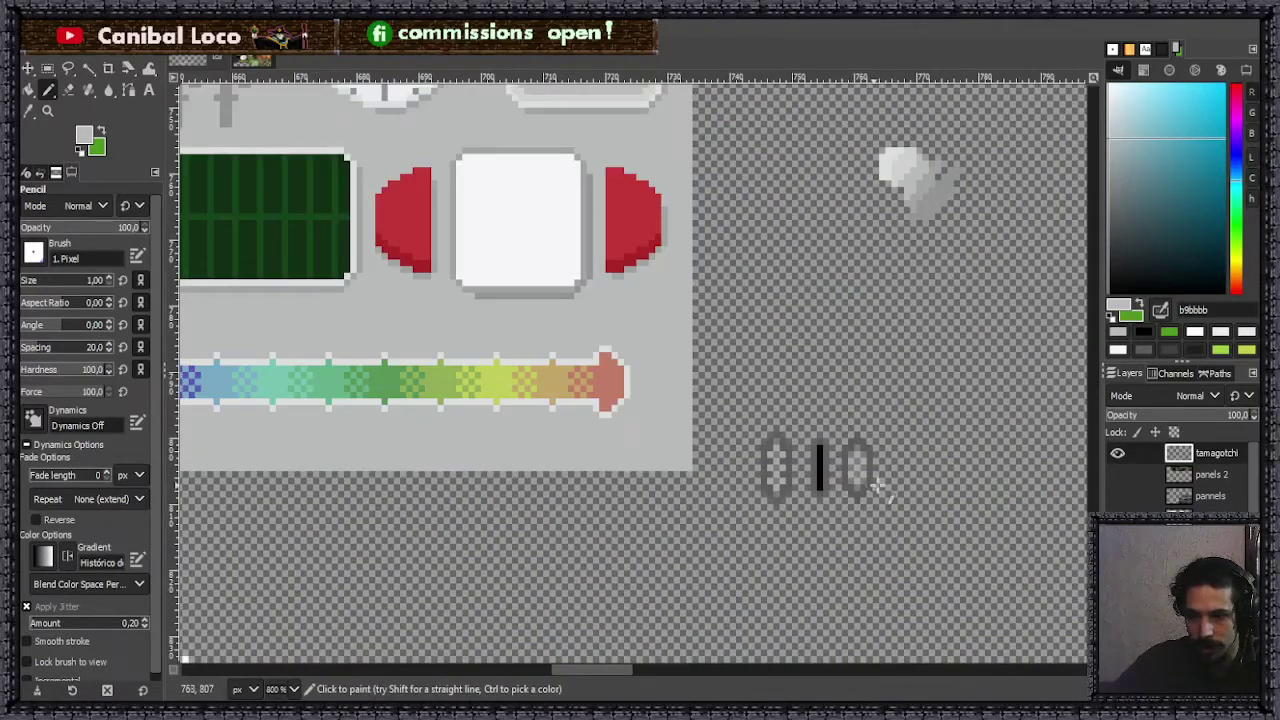
{"action": "scroll", "coordinate": [845, 472], "scroll_direction": "down", "scroll_amount": 6}
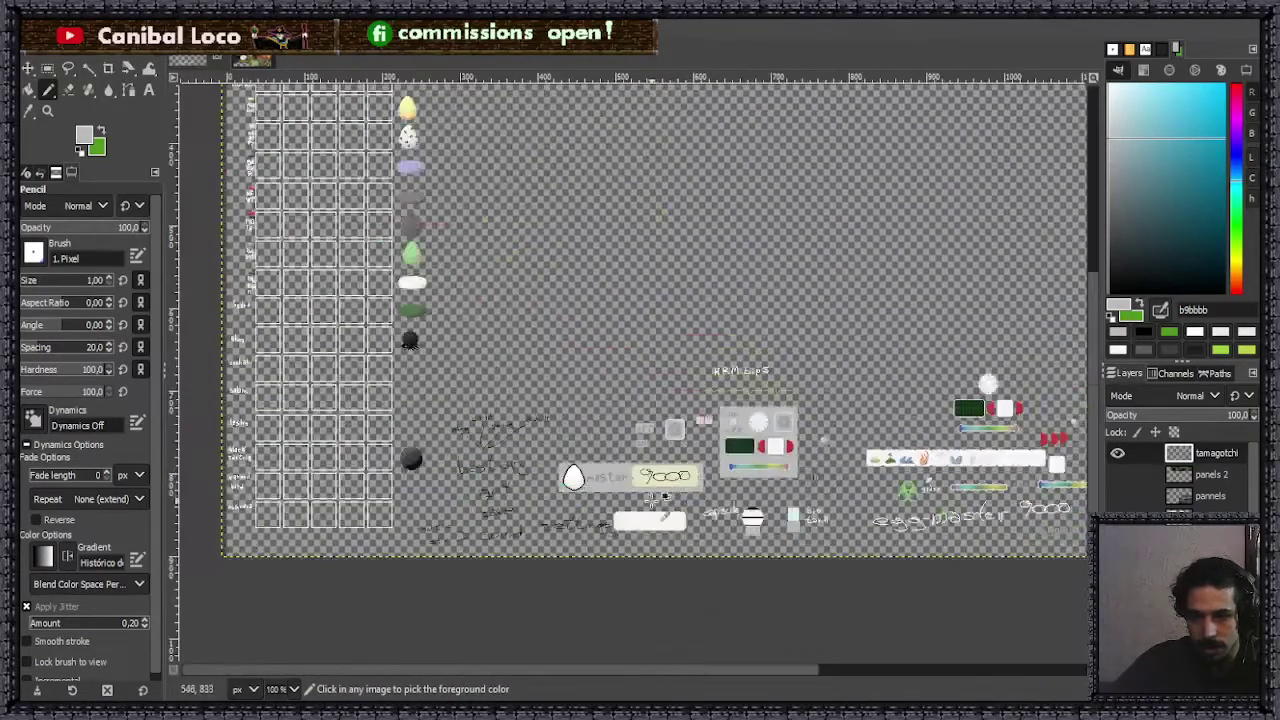
{"action": "scroll", "coordinate": [650, 510], "scroll_direction": "up", "scroll_amount": 3}
{"action": "scroll", "coordinate": [645, 502], "scroll_direction": "up", "scroll_amount": 1}
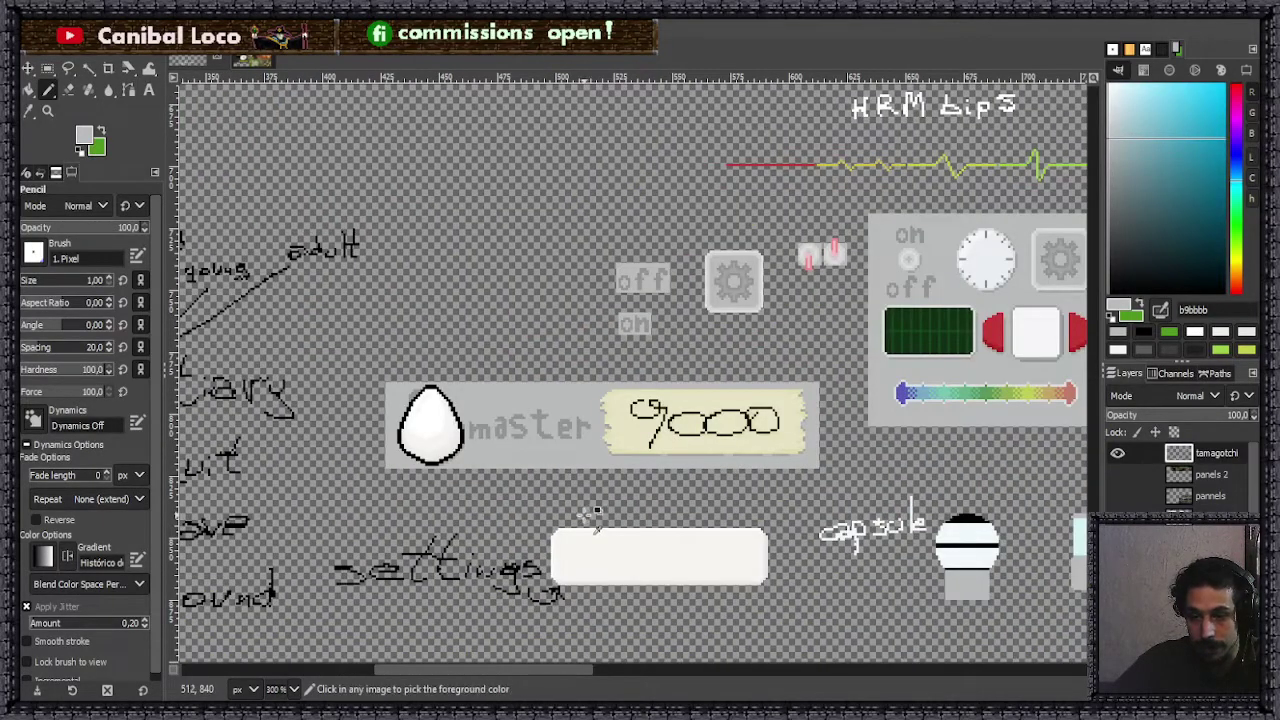
{"action": "scroll", "coordinate": [588, 516], "scroll_direction": "down", "scroll_amount": 6}
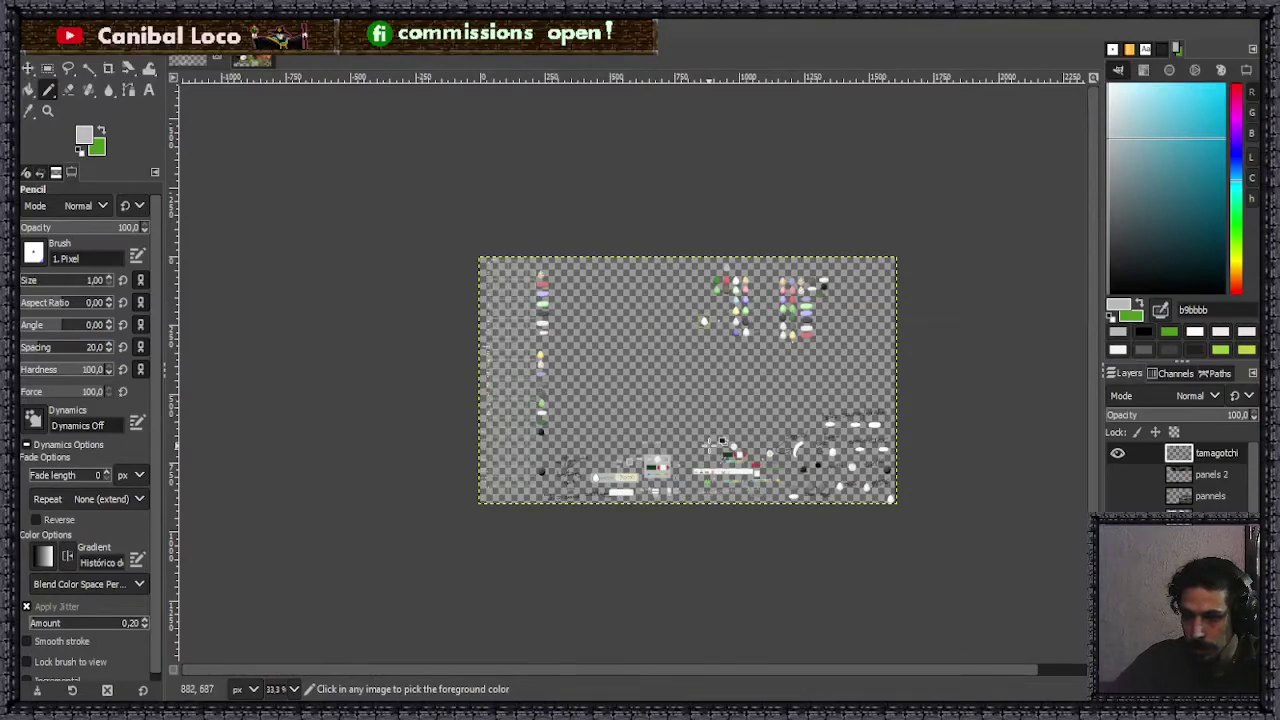
{"action": "scroll", "coordinate": [715, 448], "scroll_direction": "up", "scroll_amount": 3}
{"action": "scroll", "coordinate": [745, 445], "scroll_direction": "down", "scroll_amount": 3}
{"action": "scroll", "coordinate": [786, 432], "scroll_direction": "up", "scroll_amount": 6}
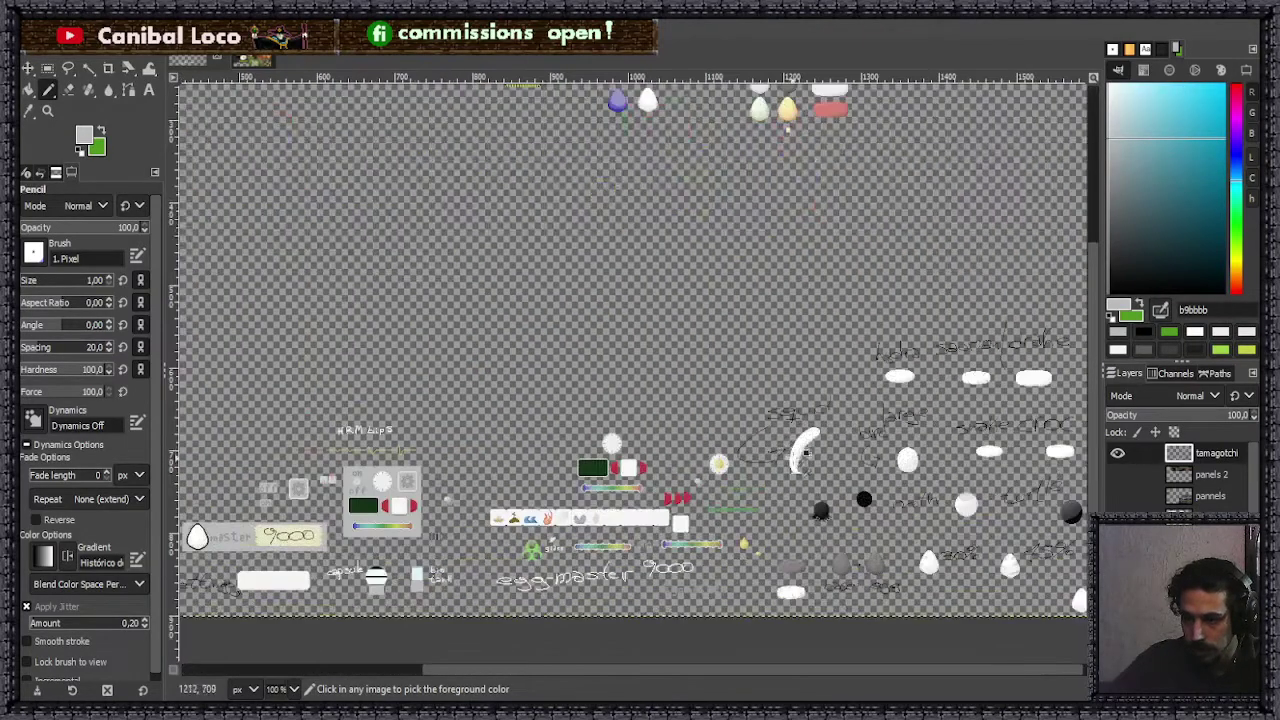
- Examine the black tentacled egg and the handwritten-labelled egg shapes such as squid, hydra, moth and turtle
{"action": "scroll", "coordinate": [795, 500], "scroll_direction": "up", "scroll_amount": 2}
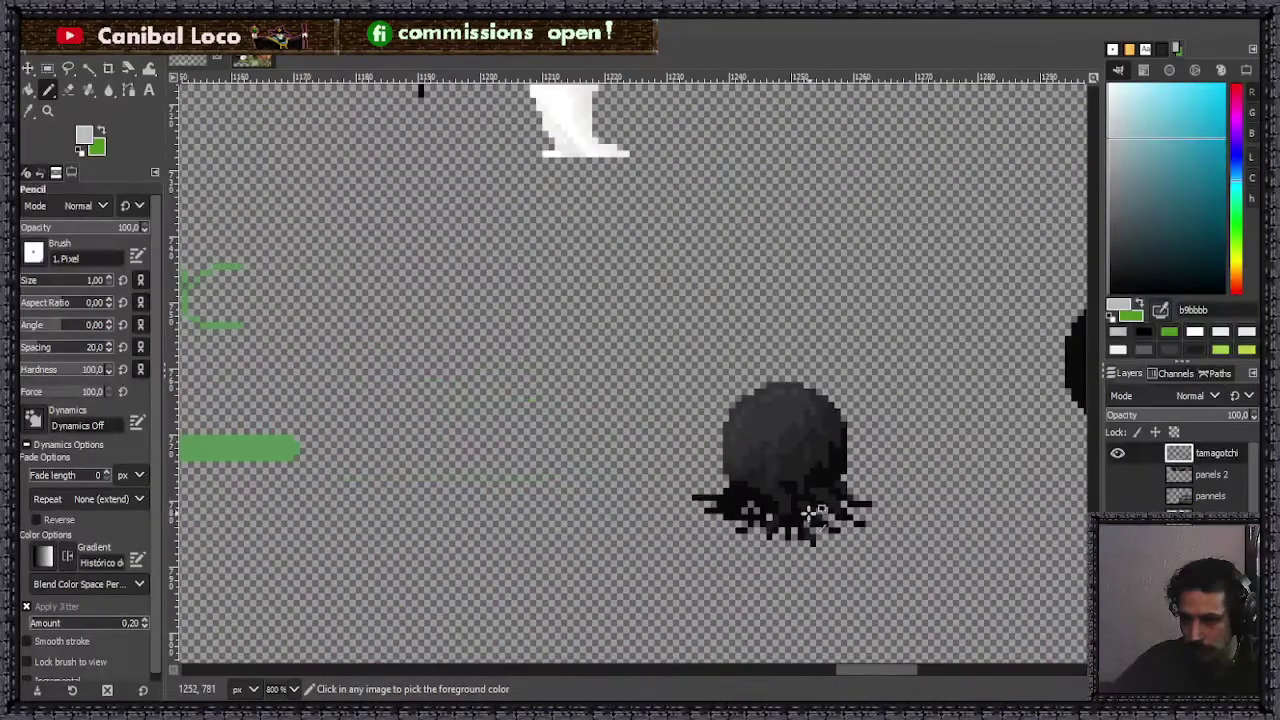
{"action": "scroll", "coordinate": [770, 530], "scroll_direction": "down", "scroll_amount": 5}
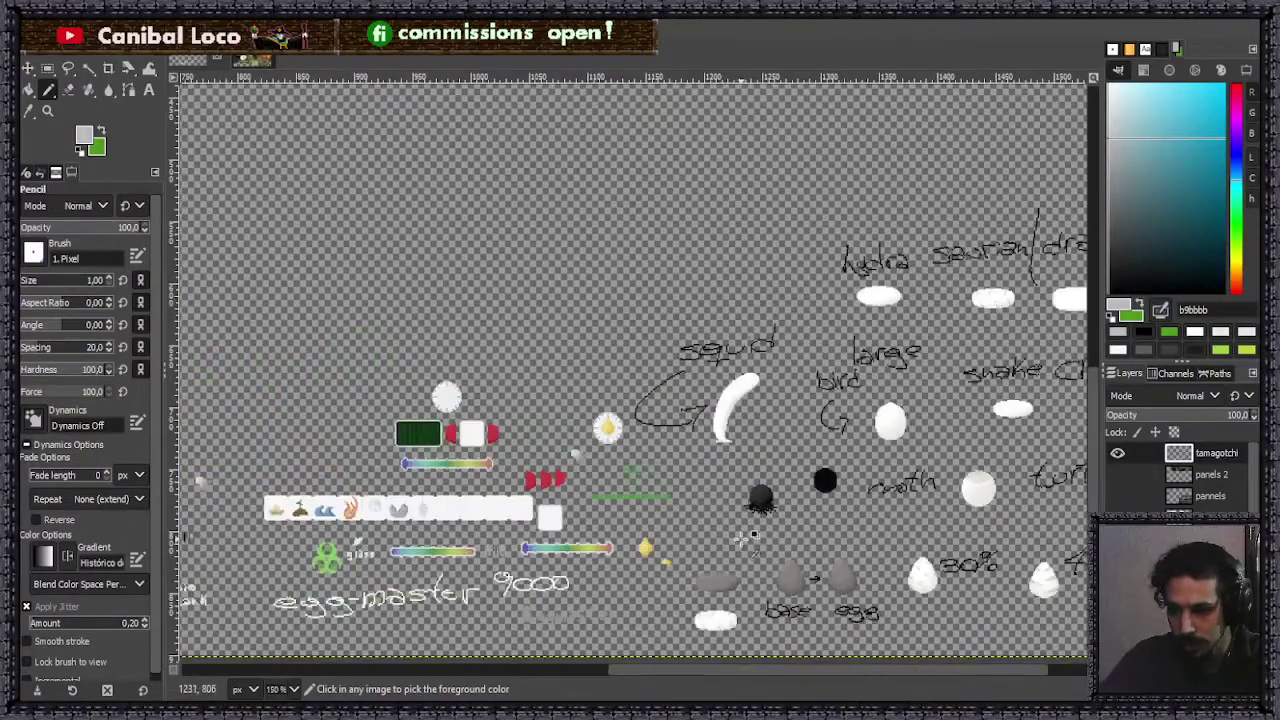
{"action": "scroll", "coordinate": [762, 525], "scroll_direction": "down", "scroll_amount": 4}
{"action": "scroll", "coordinate": [765, 540], "scroll_direction": "up", "scroll_amount": 6}
{"action": "scroll", "coordinate": [763, 555], "scroll_direction": "down", "scroll_amount": 2}
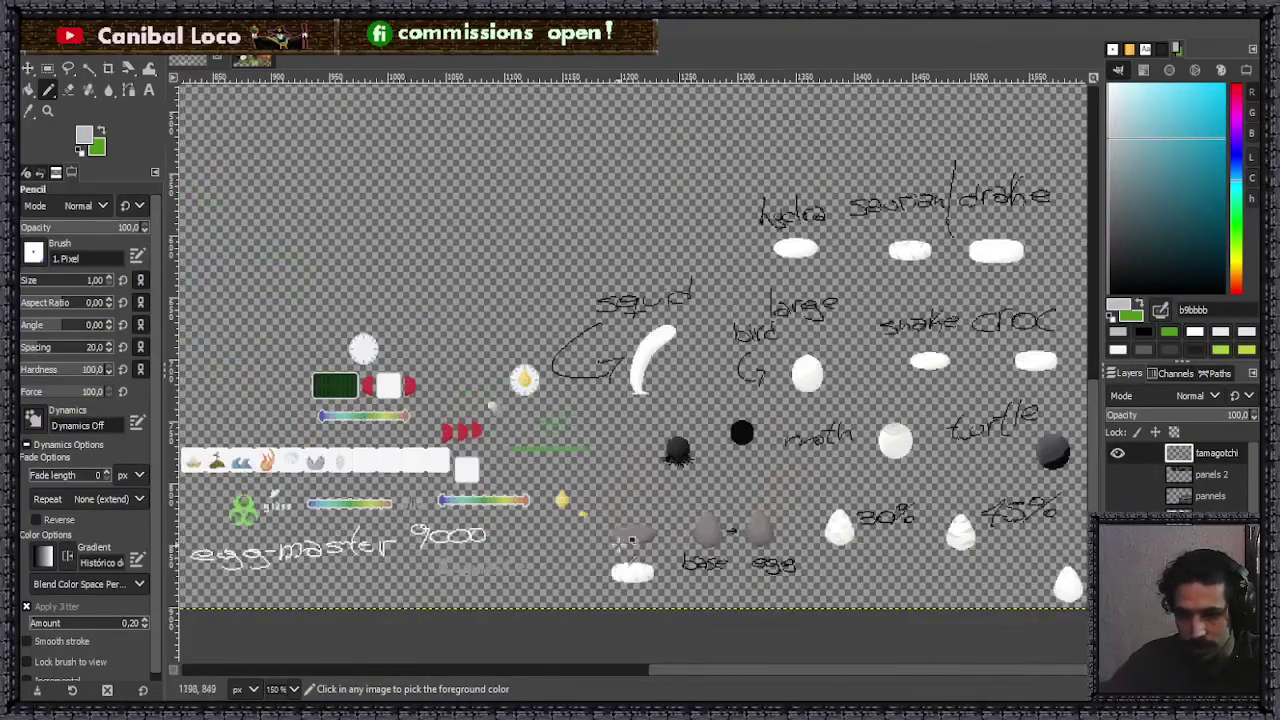
{"action": "scroll", "coordinate": [568, 542], "scroll_direction": "up", "scroll_amount": 1}
{"action": "scroll", "coordinate": [565, 548], "scroll_direction": "down", "scroll_amount": 3}
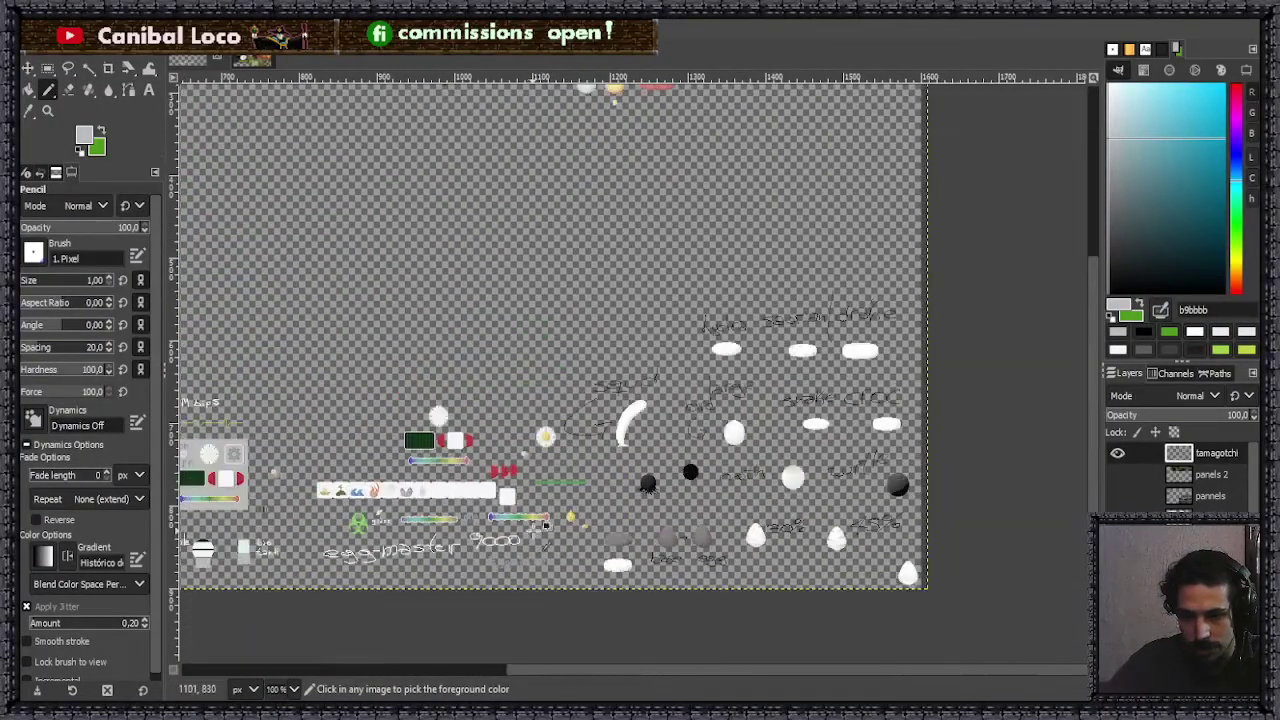
{"action": "scroll", "coordinate": [560, 540], "scroll_direction": "down", "scroll_amount": 1}
{"action": "scroll", "coordinate": [561, 436], "scroll_direction": "down", "scroll_amount": 2}
- Review the column of coloured eggs beside the empty creature grid from its first rows down to the black egg
{"action": "scroll", "coordinate": [545, 400], "scroll_direction": "up", "scroll_amount": 6}
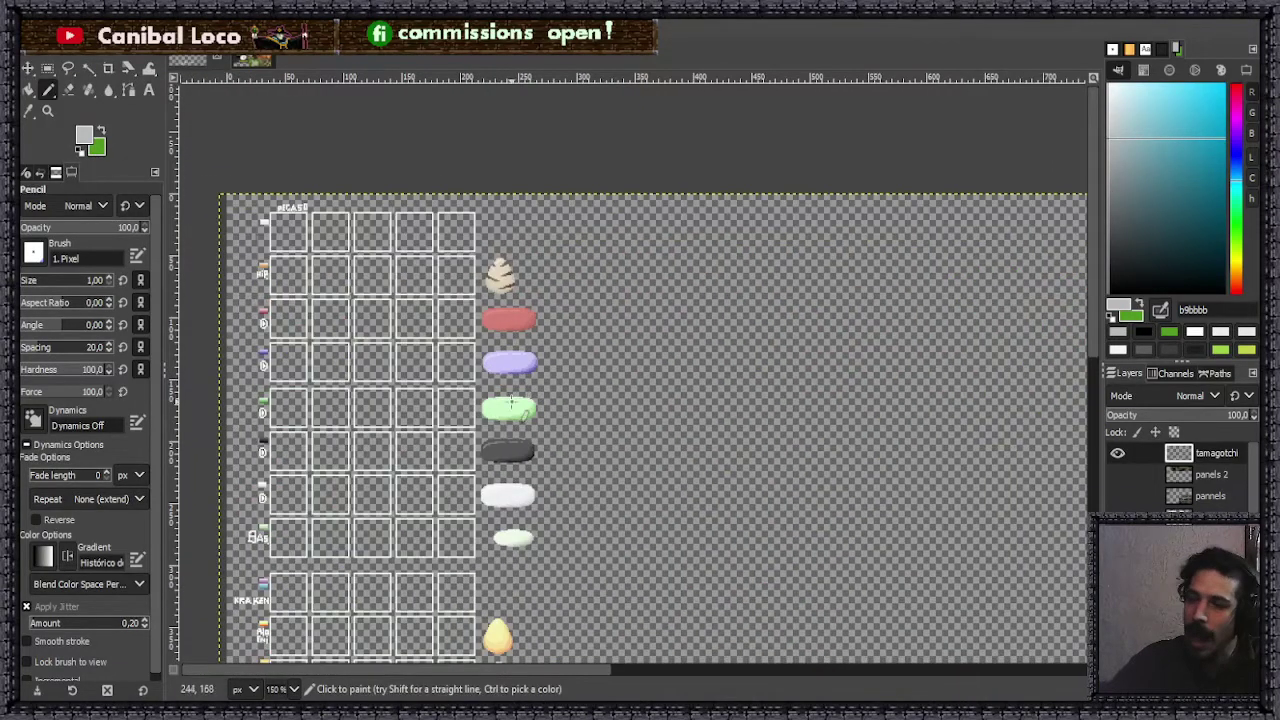
{"action": "scroll", "coordinate": [490, 432], "scroll_direction": "down", "scroll_amount": 5}
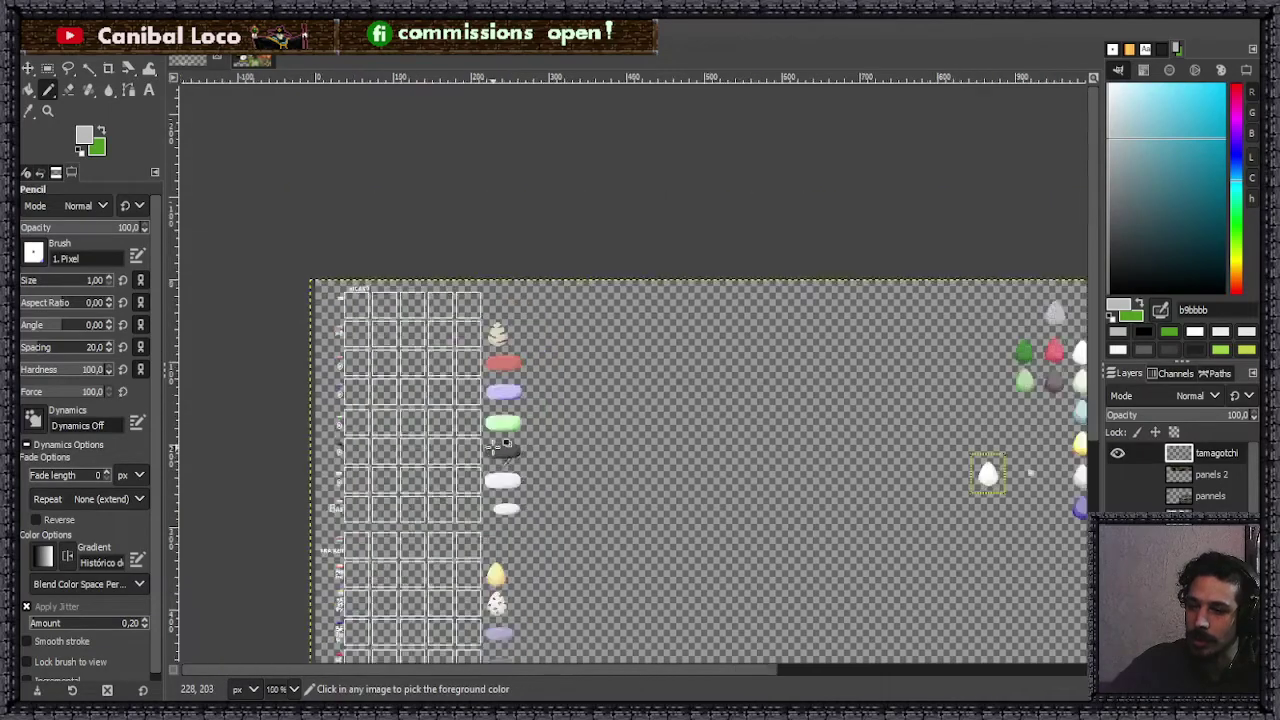
{"action": "scroll", "coordinate": [541, 441], "scroll_direction": "up", "scroll_amount": 6}
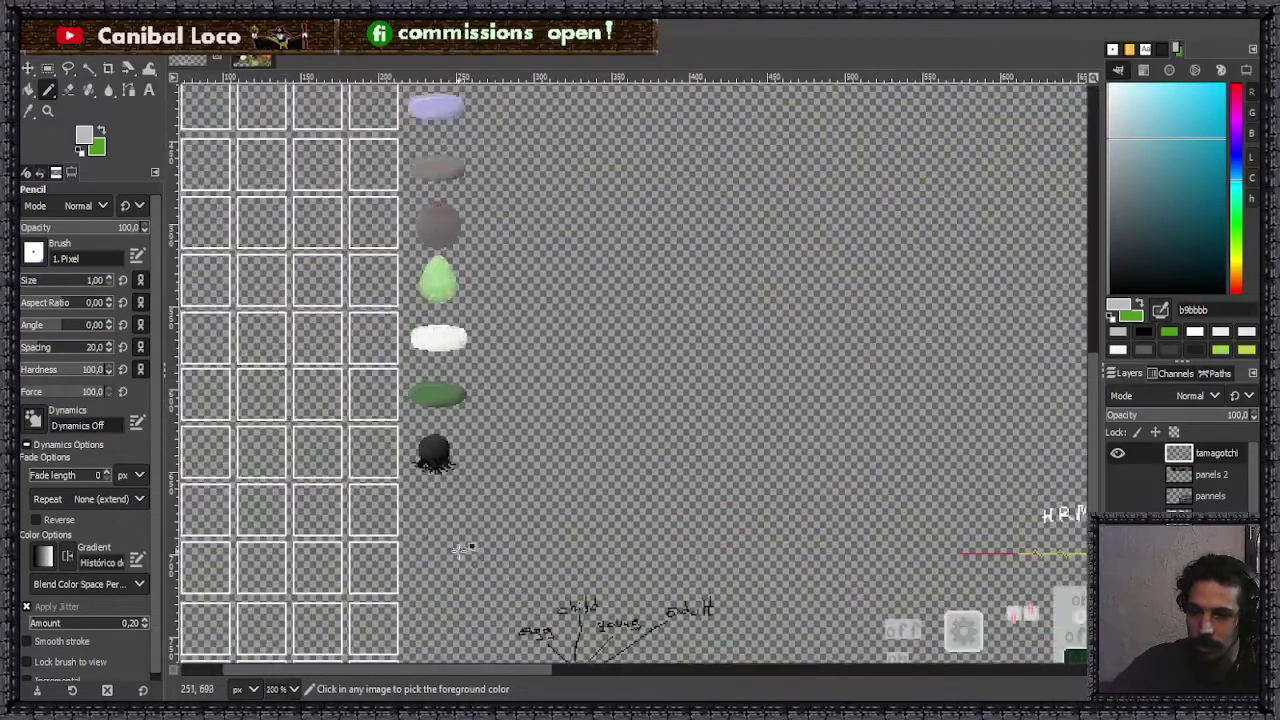
{"action": "scroll", "coordinate": [457, 543], "scroll_direction": "up", "scroll_amount": 3}
{"action": "scroll", "coordinate": [465, 523], "scroll_direction": "down", "scroll_amount": 5}
{"action": "scroll", "coordinate": [480, 530], "scroll_direction": "down", "scroll_amount": 5}
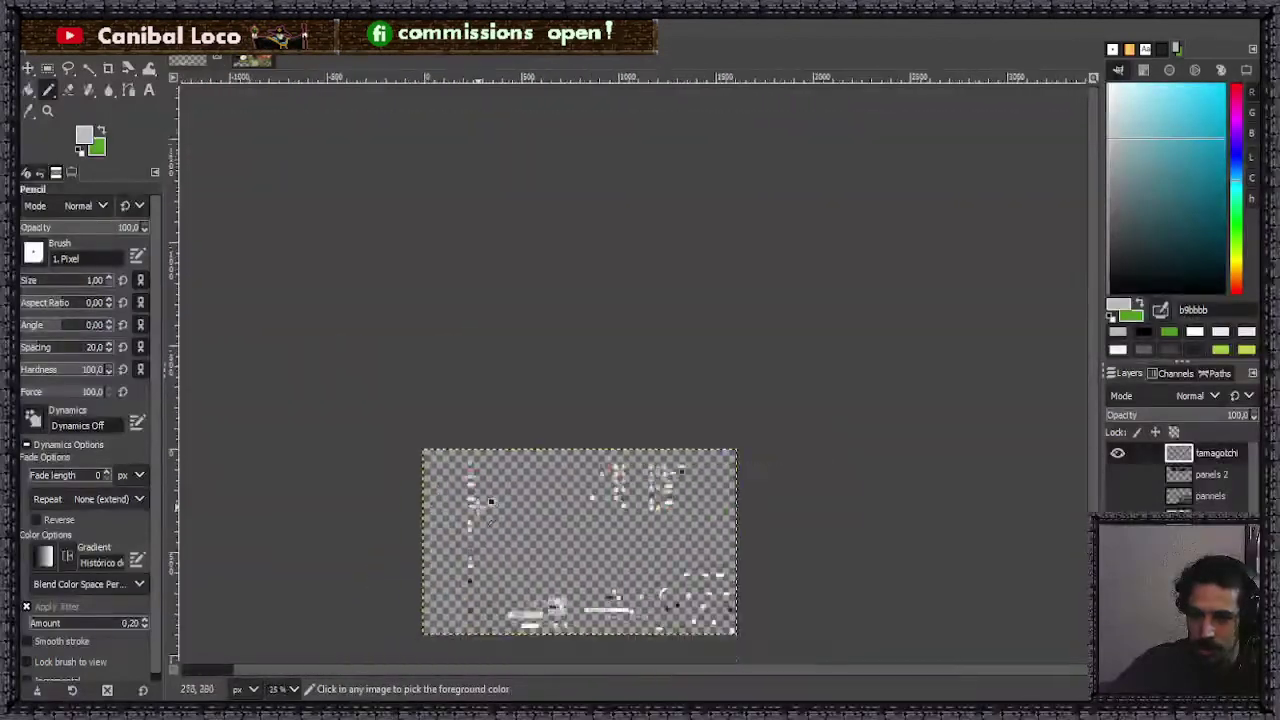
- Inspect the control panel together with the HRM bips line and the sprites surrounding it
{"action": "scroll", "coordinate": [519, 574], "scroll_direction": "up", "scroll_amount": 2}
{"action": "scroll", "coordinate": [519, 574], "scroll_direction": "down", "scroll_amount": 1}
{"action": "scroll", "coordinate": [530, 585], "scroll_direction": "up", "scroll_amount": 4}
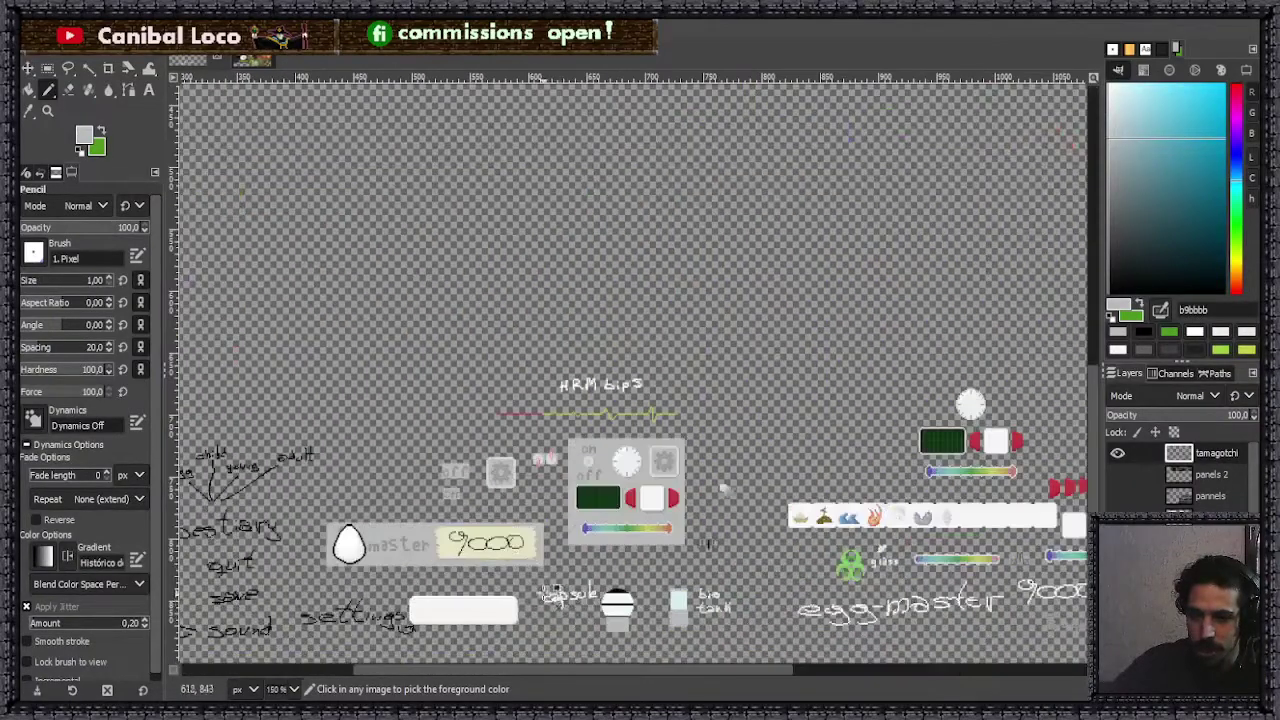
{"action": "scroll", "coordinate": [547, 577], "scroll_direction": "down", "scroll_amount": 3}
{"action": "scroll", "coordinate": [586, 580], "scroll_direction": "up", "scroll_amount": 3}
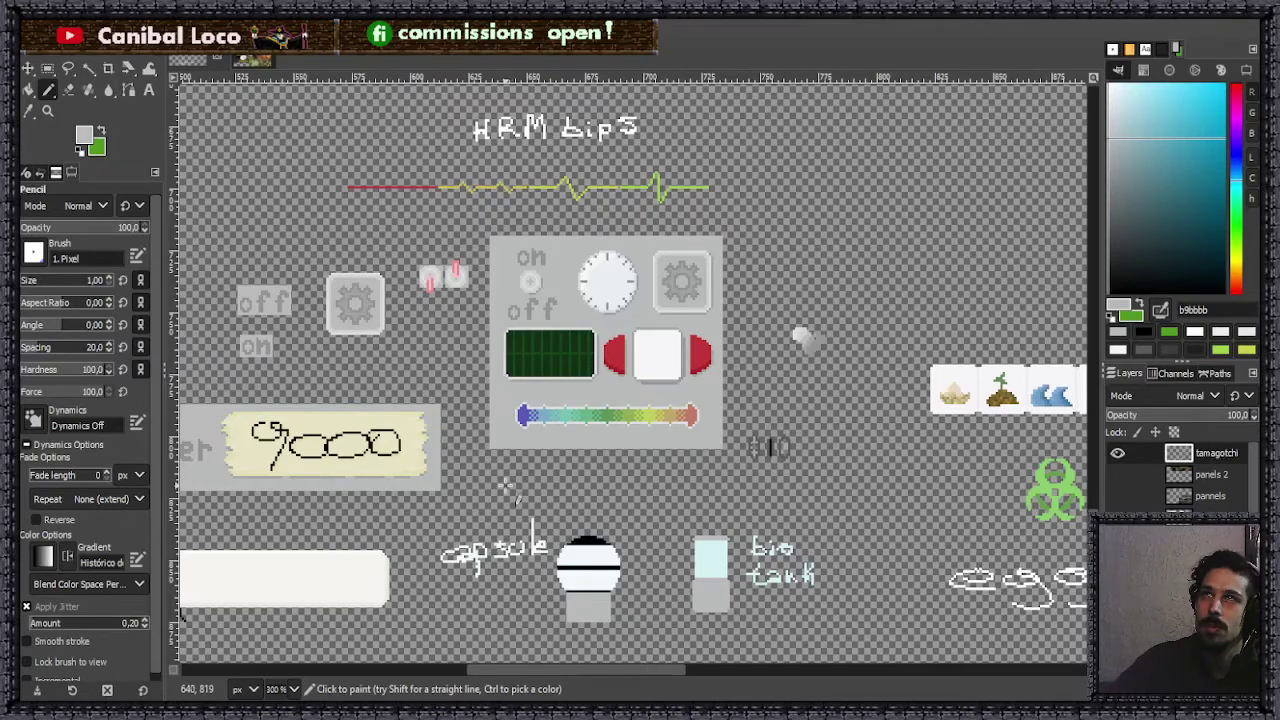
{"action": "scroll", "coordinate": [512, 492], "scroll_direction": "down", "scroll_amount": 3}
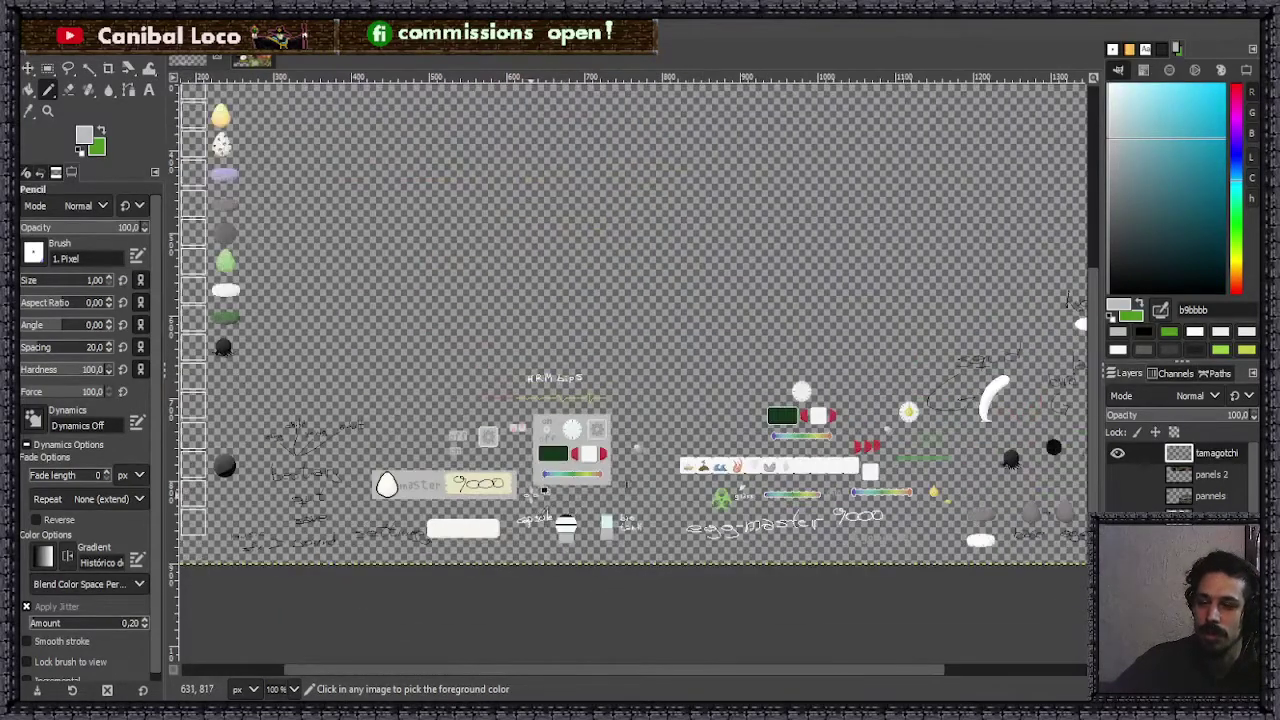
{"action": "scroll", "coordinate": [545, 492], "scroll_direction": "down", "scroll_amount": 3}
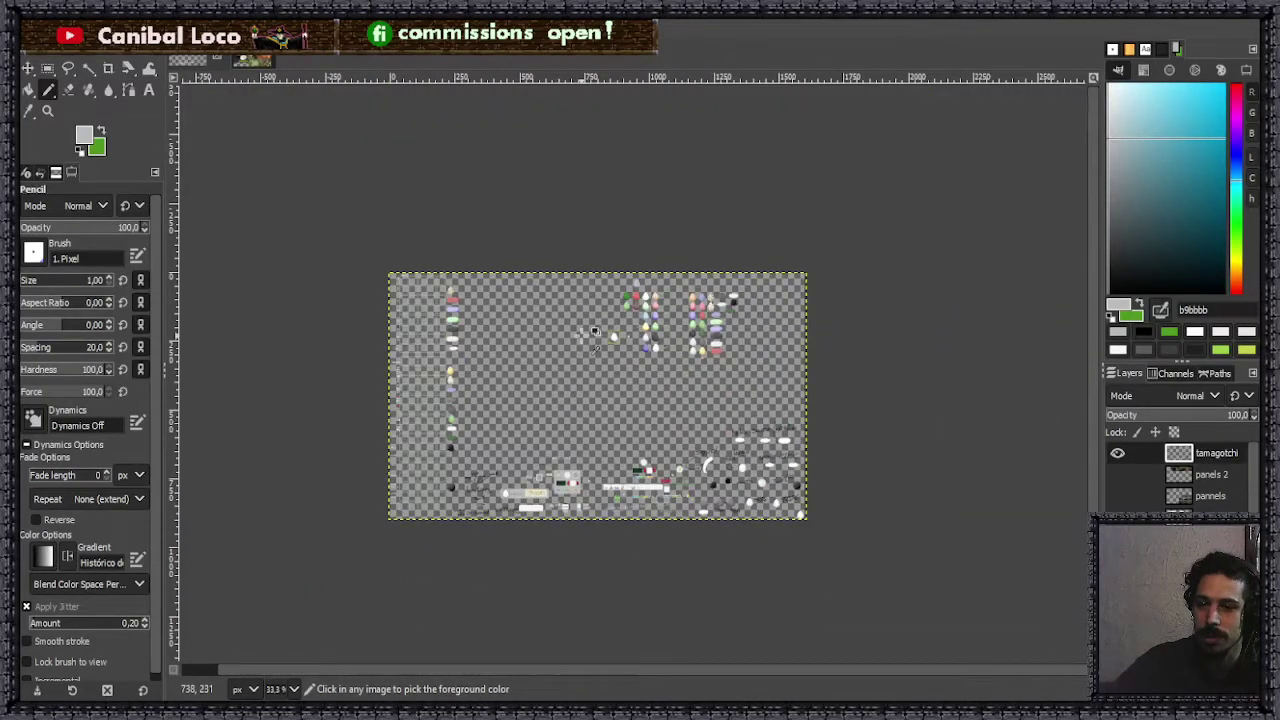
- Compare the grouped colour variants of the eggs with the eggs assigned to the creature grid rows
{"action": "scroll", "coordinate": [712, 300], "scroll_direction": "up", "scroll_amount": 2}
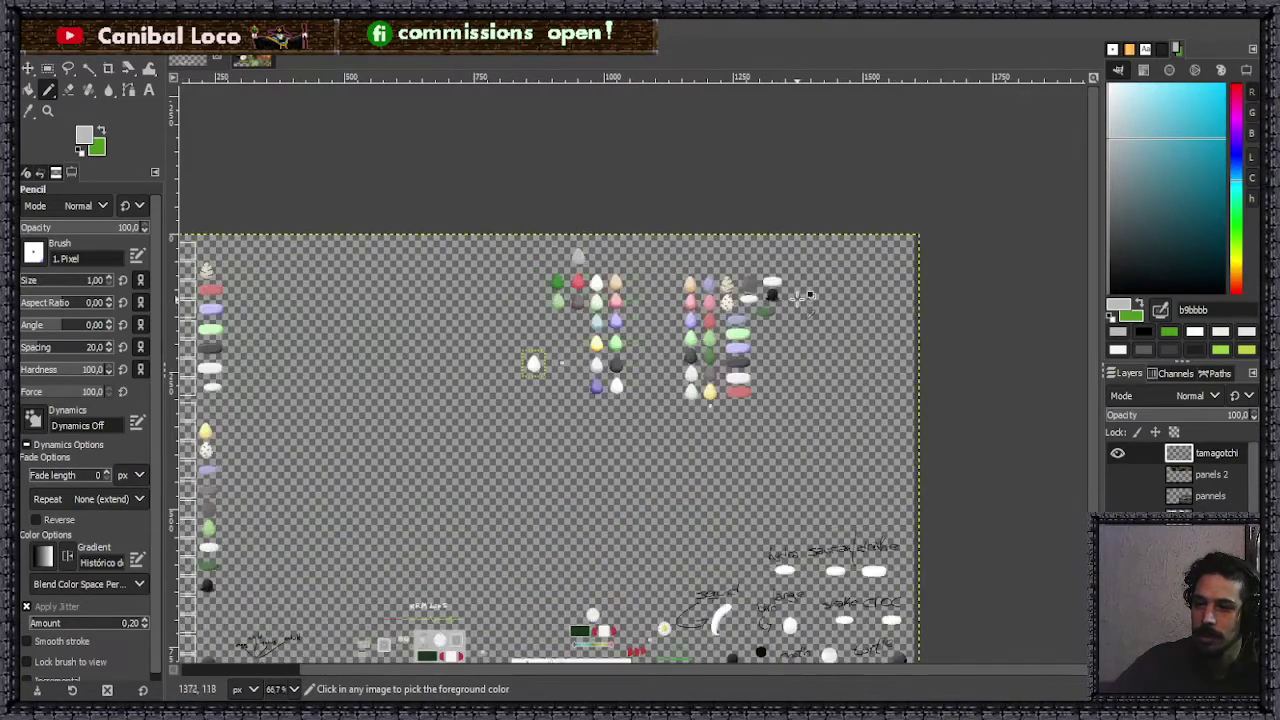
{"action": "scroll", "coordinate": [810, 296], "scroll_direction": "up", "scroll_amount": 2}
{"action": "scroll", "coordinate": [760, 337], "scroll_direction": "down", "scroll_amount": 1}
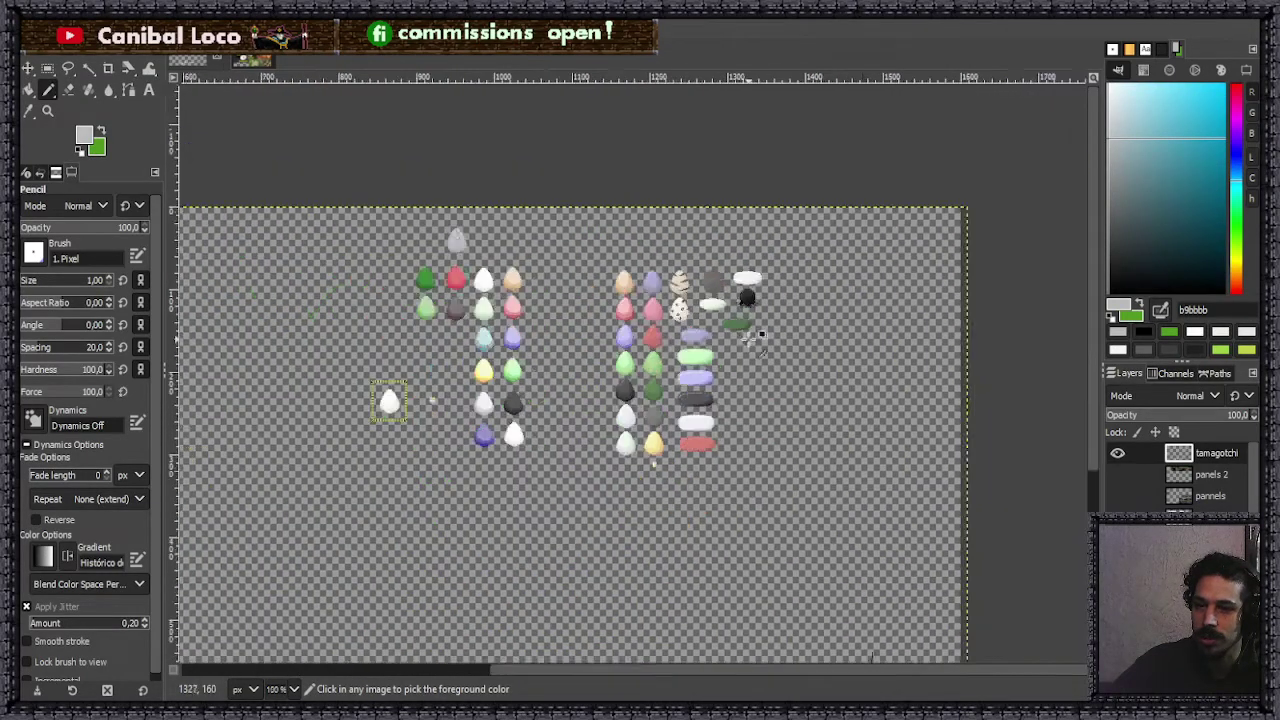
{"action": "scroll", "coordinate": [758, 336], "scroll_direction": "down", "scroll_amount": 2}
{"action": "scroll", "coordinate": [500, 425], "scroll_direction": "up", "scroll_amount": 3}
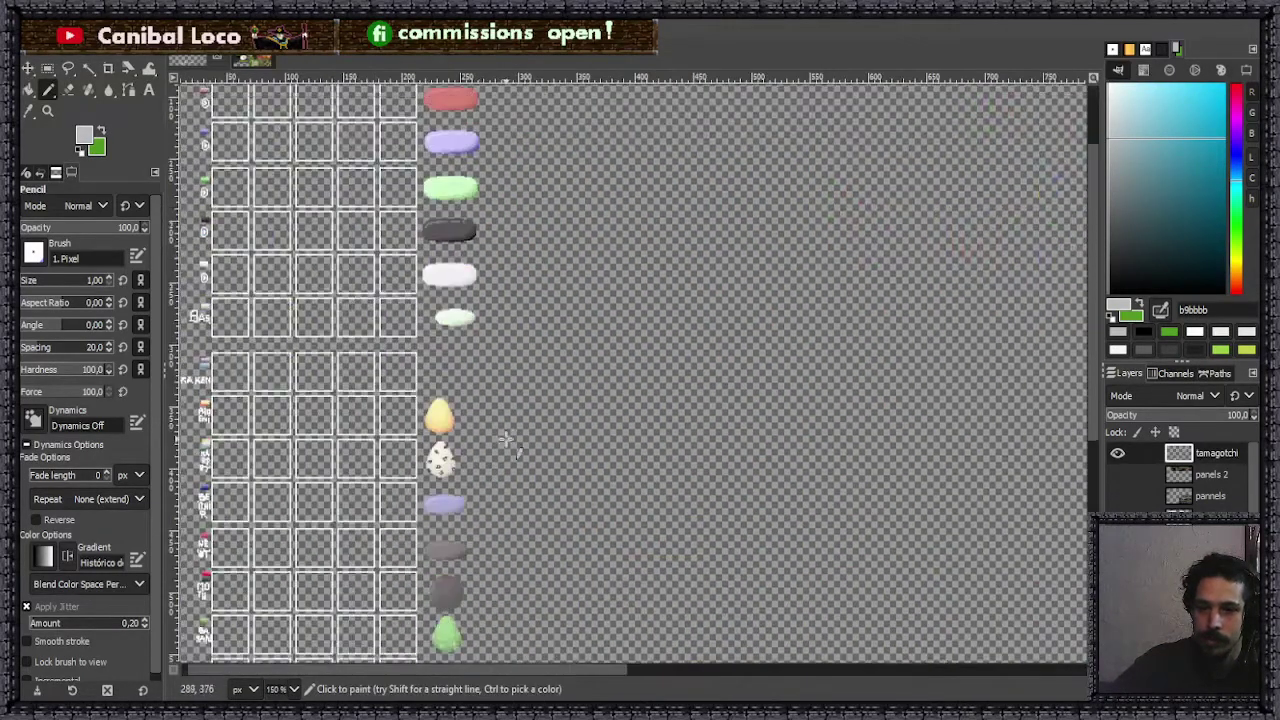
{"action": "scroll", "coordinate": [506, 438], "scroll_direction": "up", "scroll_amount": 3}
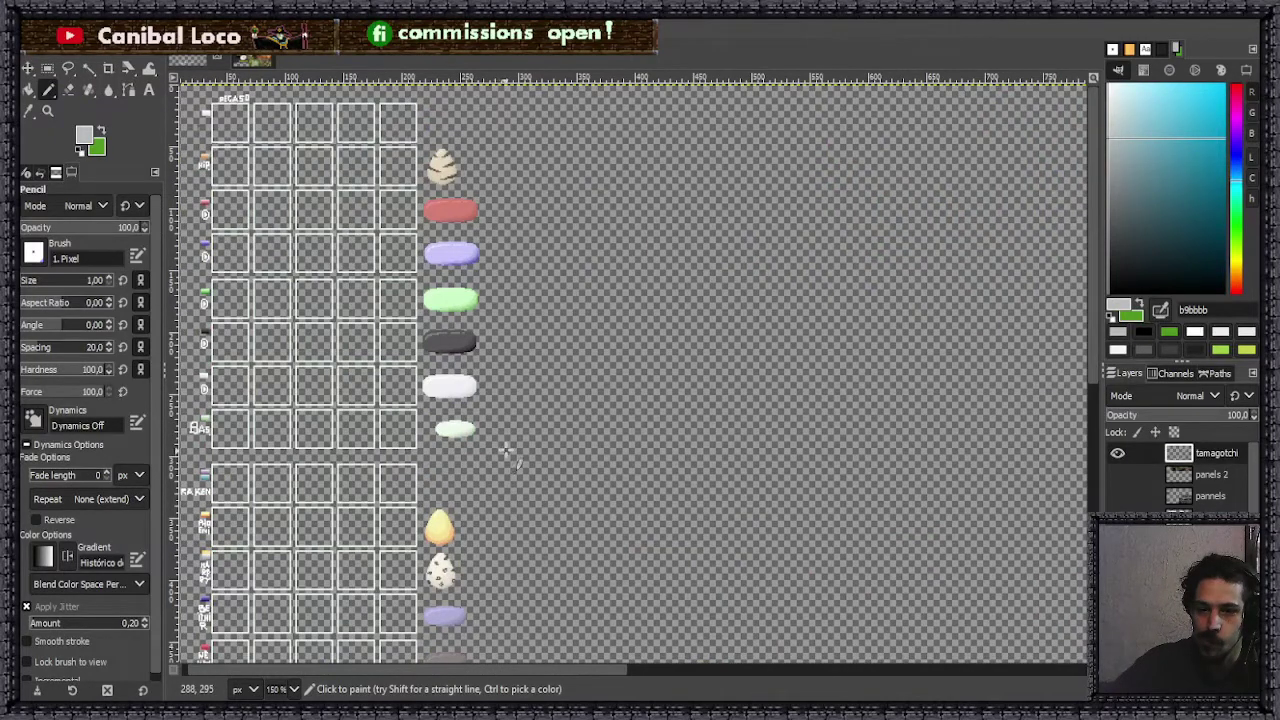
{"action": "scroll", "coordinate": [500, 450], "scroll_direction": "down", "scroll_amount": 8}
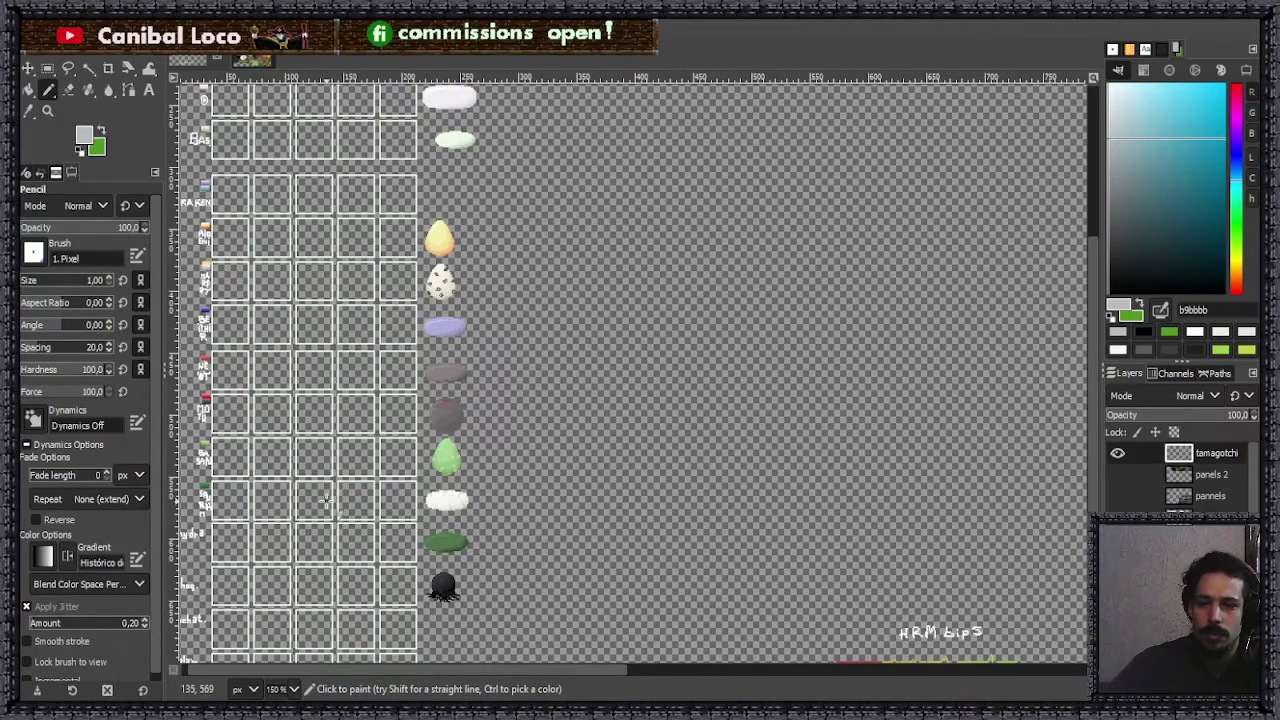
- Examine the capsule and bio tank sketches below the control panel and the free space around them
{"action": "scroll", "coordinate": [611, 486], "scroll_direction": "down", "scroll_amount": 6}
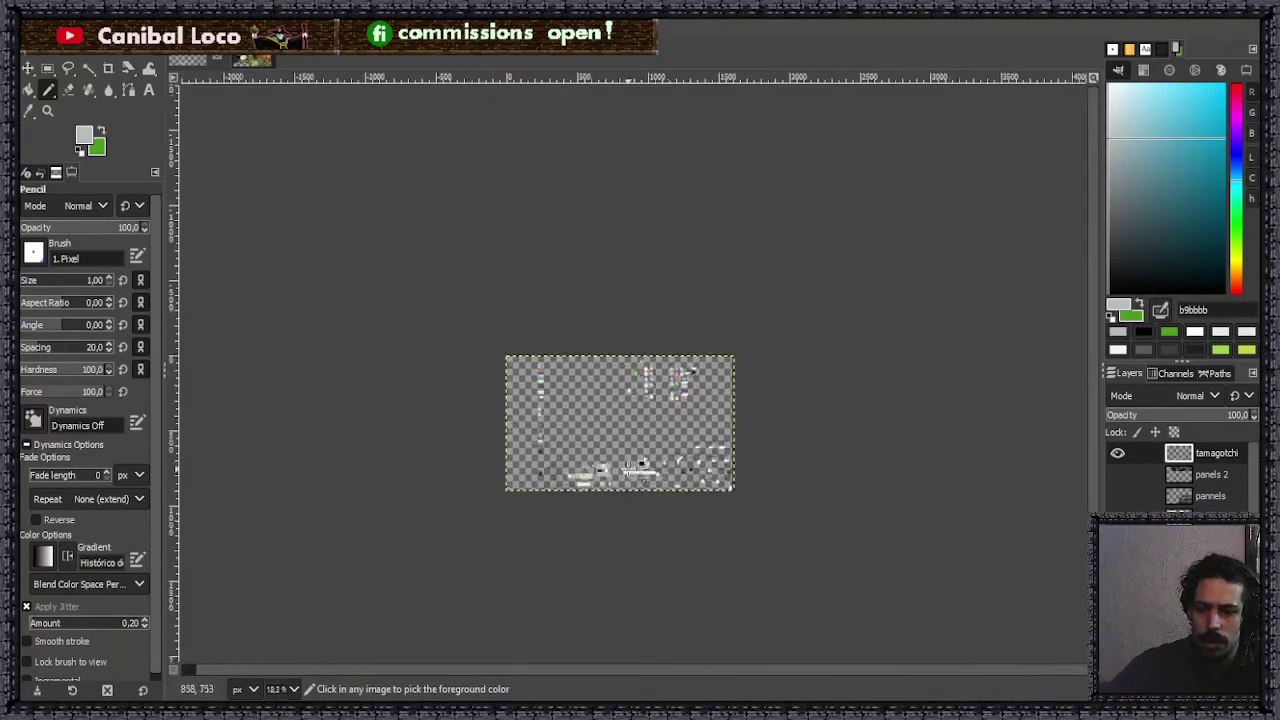
{"action": "scroll", "coordinate": [586, 448], "scroll_direction": "up", "scroll_amount": 3}
{"action": "scroll", "coordinate": [586, 446], "scroll_direction": "up", "scroll_amount": 2}
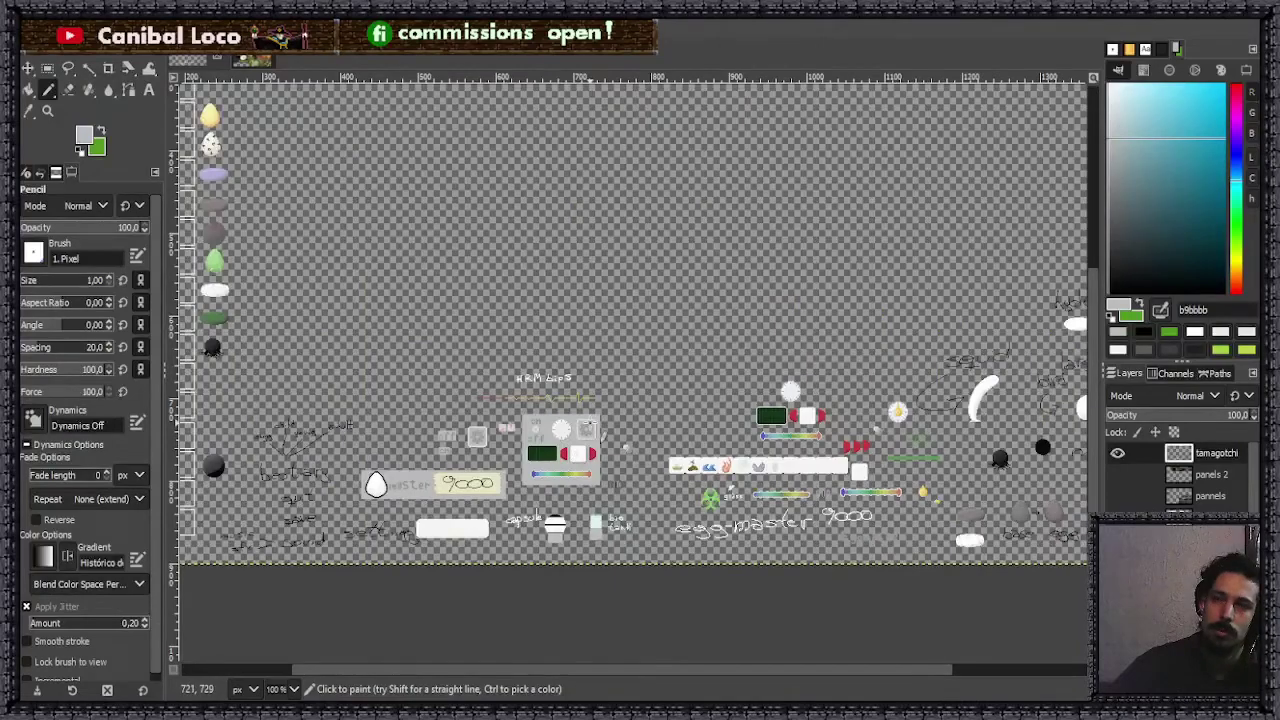
{"action": "scroll", "coordinate": [600, 424], "scroll_direction": "up", "scroll_amount": 3}
{"action": "scroll", "coordinate": [661, 477], "scroll_direction": "down", "scroll_amount": 3}
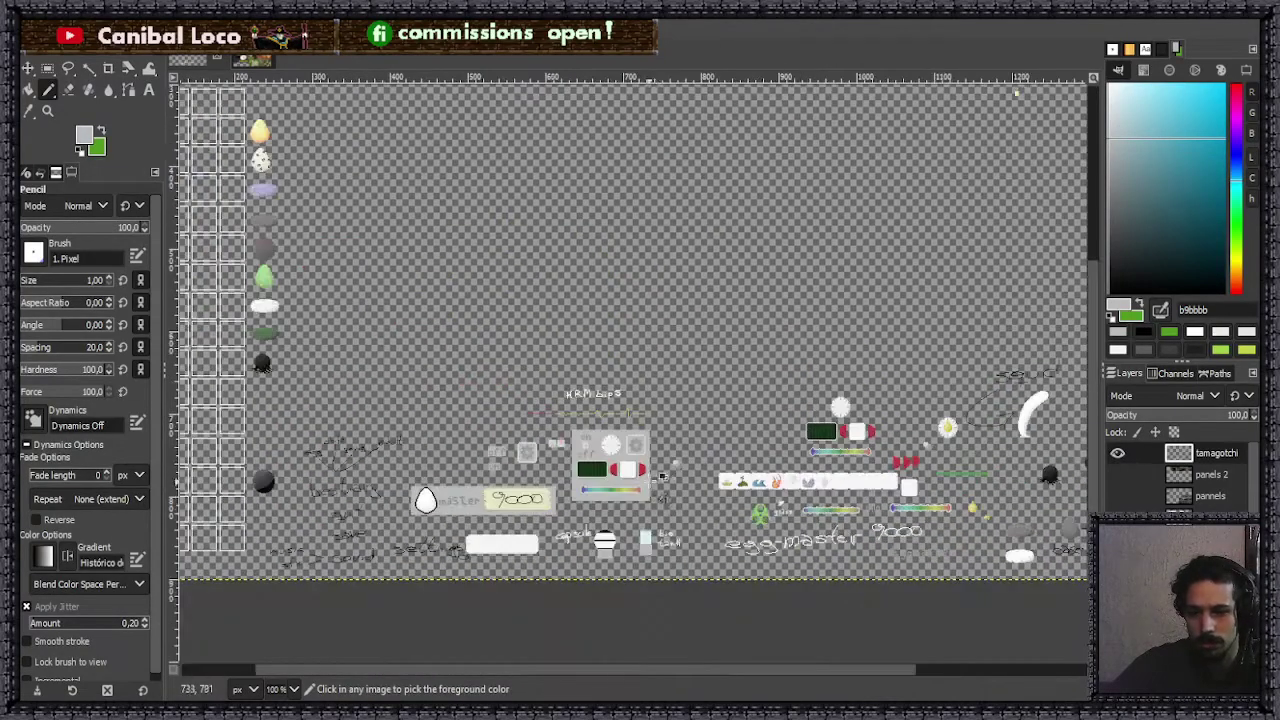
{"action": "scroll", "coordinate": [668, 474], "scroll_direction": "up", "scroll_amount": 2}
{"action": "scroll", "coordinate": [651, 570], "scroll_direction": "up", "scroll_amount": 3}
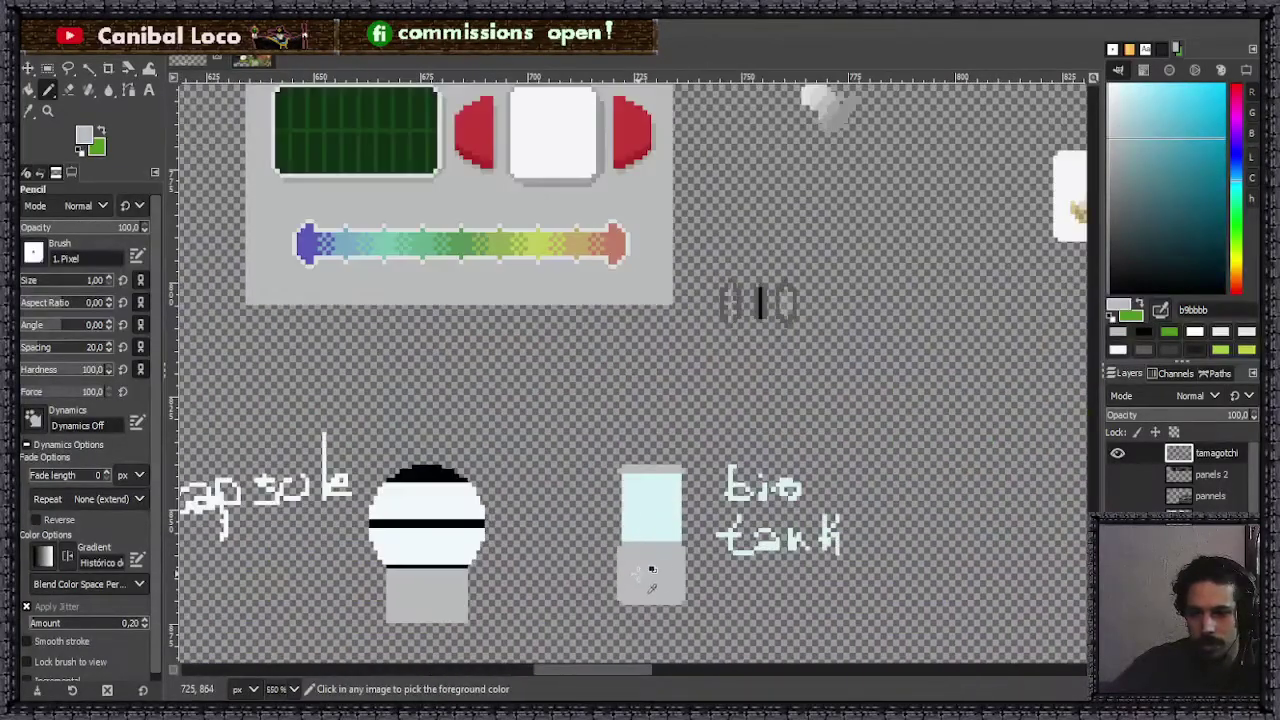
{"action": "scroll", "coordinate": [651, 570], "scroll_direction": "down", "scroll_amount": 4}
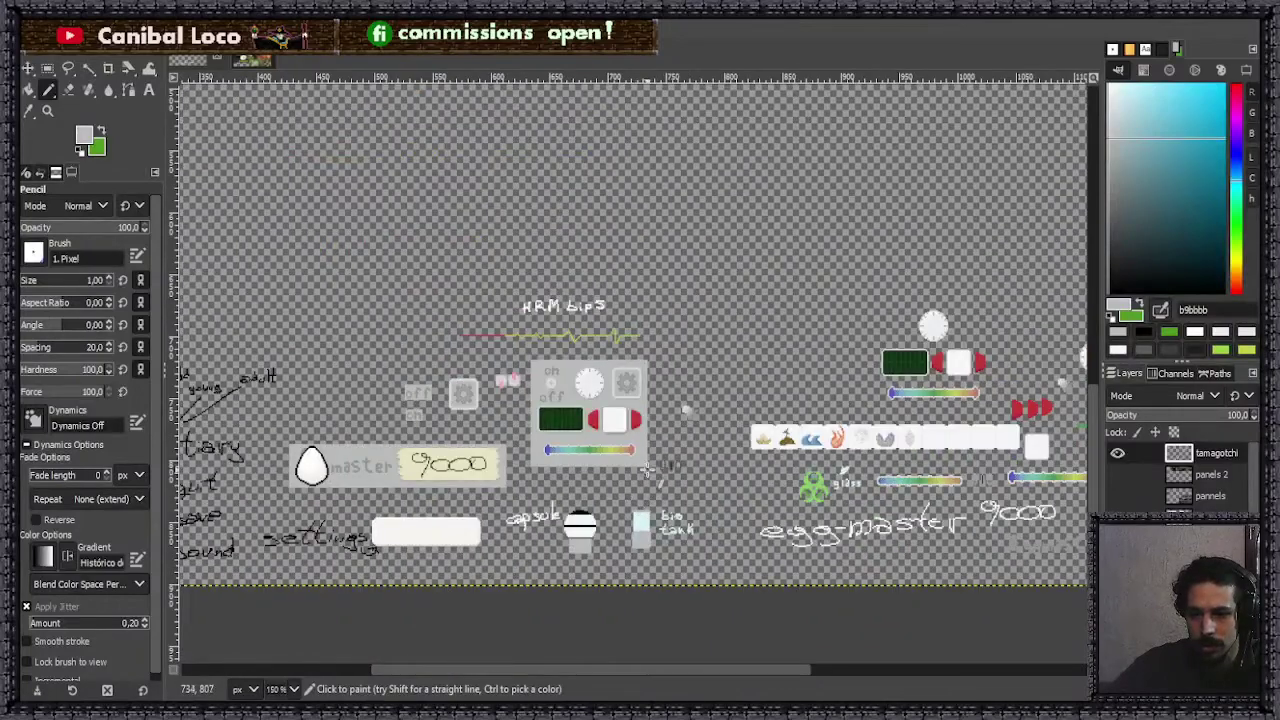
{"action": "scroll", "coordinate": [655, 534], "scroll_direction": "up", "scroll_amount": 3}
{"action": "scroll", "coordinate": [628, 548], "scroll_direction": "down", "scroll_amount": 4}
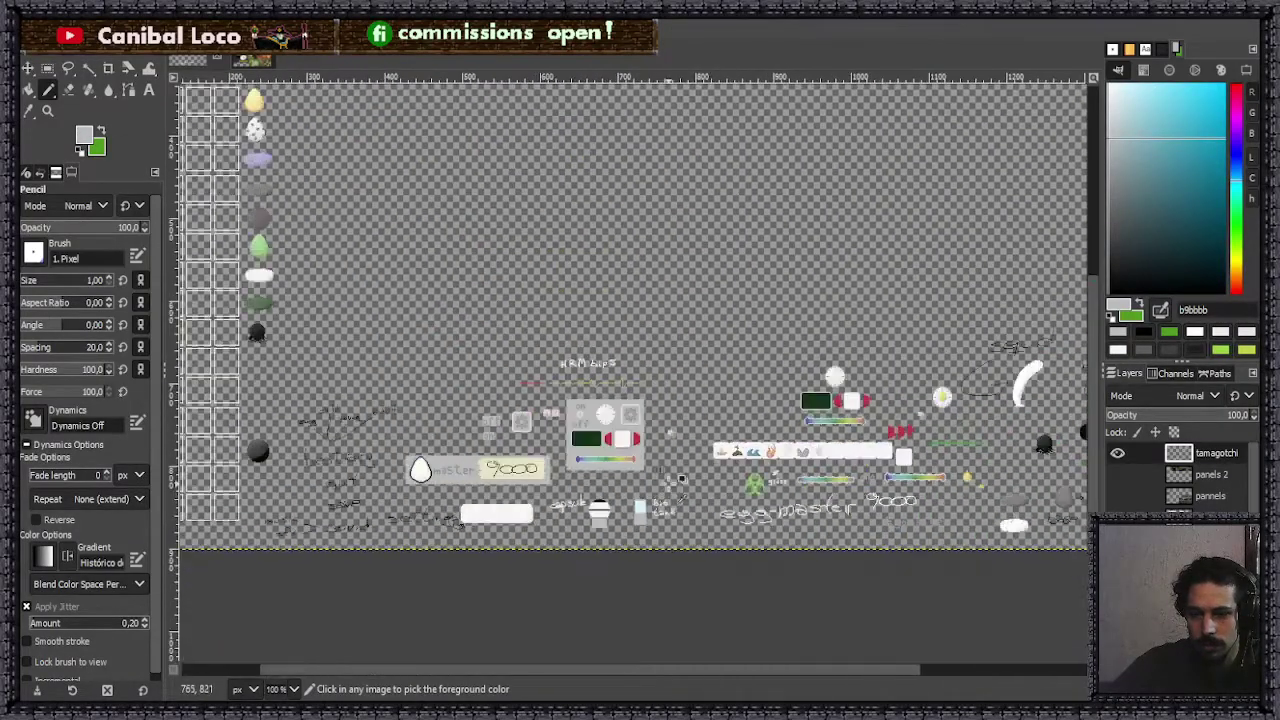
{"action": "scroll", "coordinate": [730, 375], "scroll_direction": "up", "scroll_amount": 5}
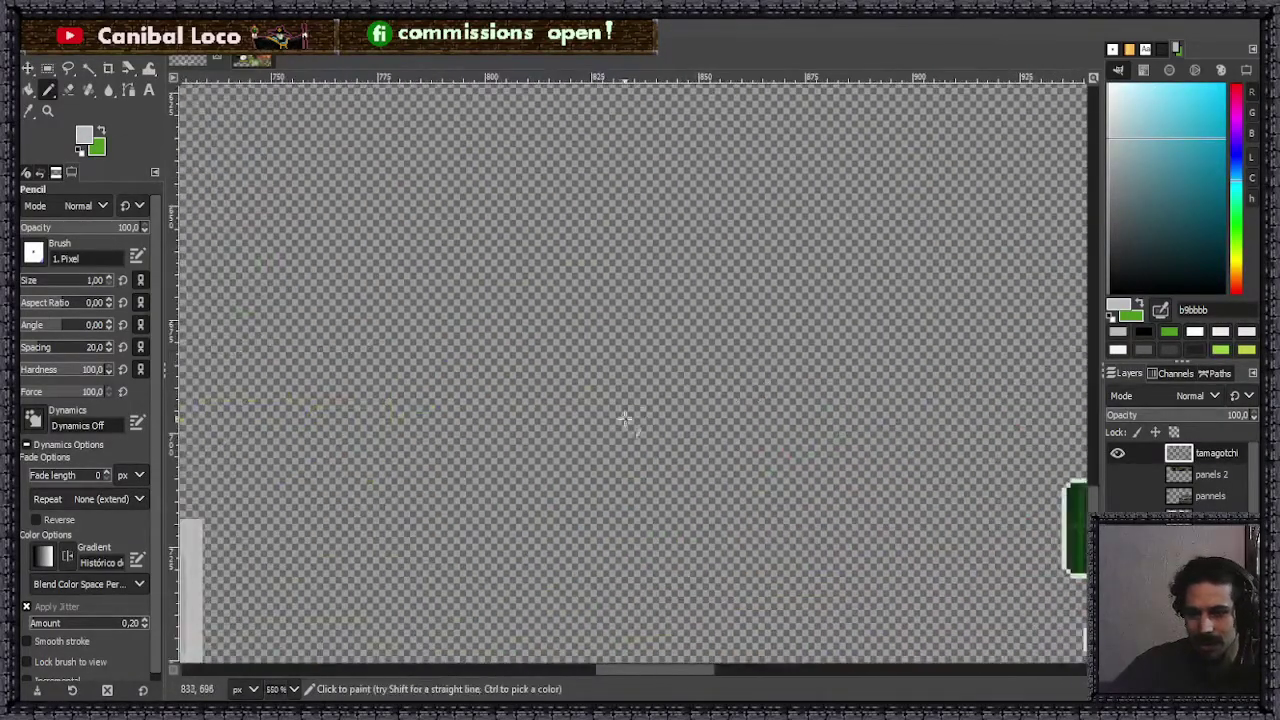
{"action": "scroll", "coordinate": [624, 418], "scroll_direction": "down", "scroll_amount": 4}
{"action": "scroll", "coordinate": [628, 412], "scroll_direction": "up", "scroll_amount": 3}
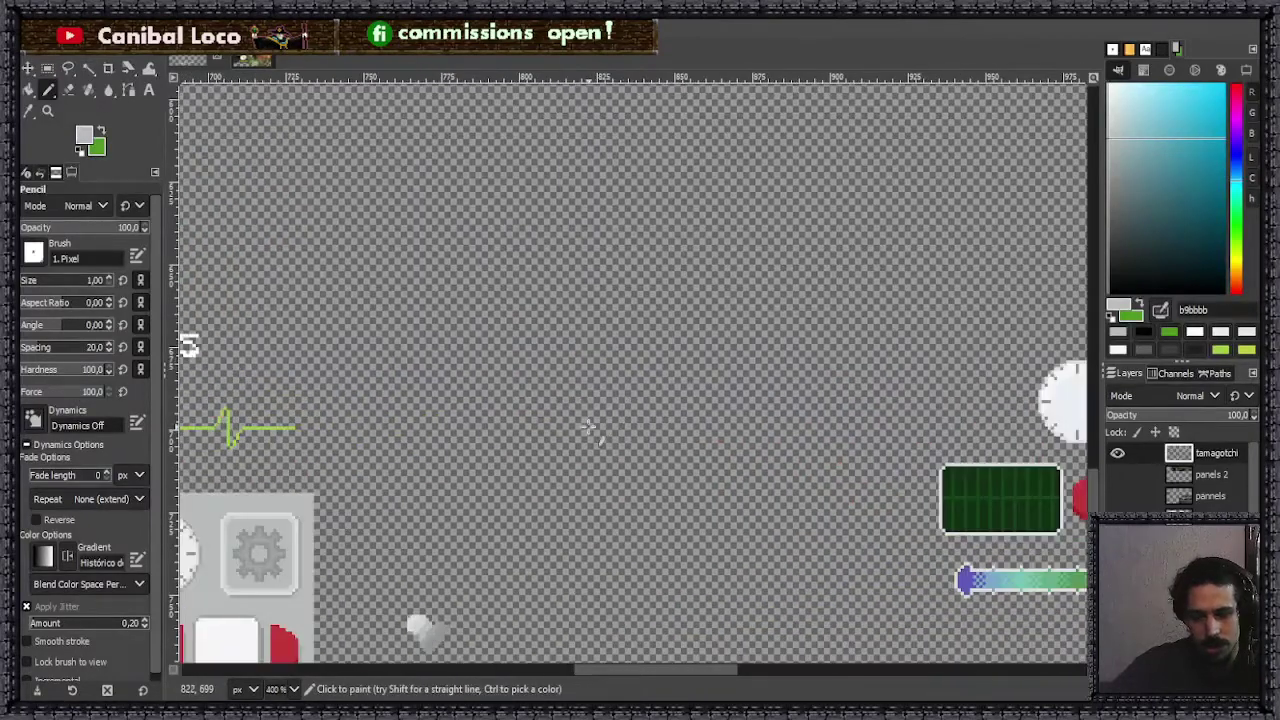
{"action": "key", "text": "r"}
{"action": "mouse_move", "coordinate": [567, 392]}
{"action": "left_mouse_down"}
{"action": "mouse_move", "coordinate": [646, 429]}
{"action": "mouse_move", "coordinate": [720, 529]}
{"action": "mouse_move", "coordinate": [714, 548]}
{"action": "left_mouse_up"}
{"action": "key", "text": "ctrl+shift+a"}
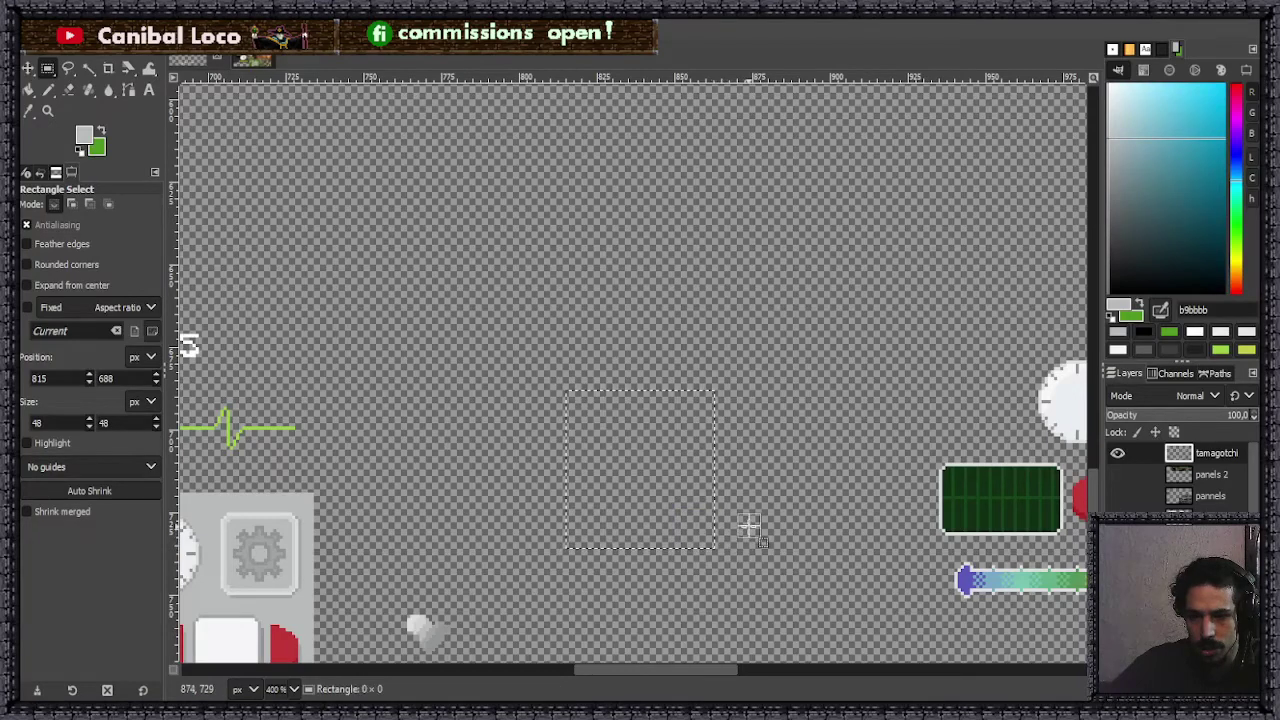
- Sample the dial's off-white eaeef1 and make a 15 × 15 px circular selection in the empty area above the icon strip
{"action": "key", "text": "n"}
{"action": "scroll", "coordinate": [593, 424], "scroll_direction": "down", "scroll_amount": 2}
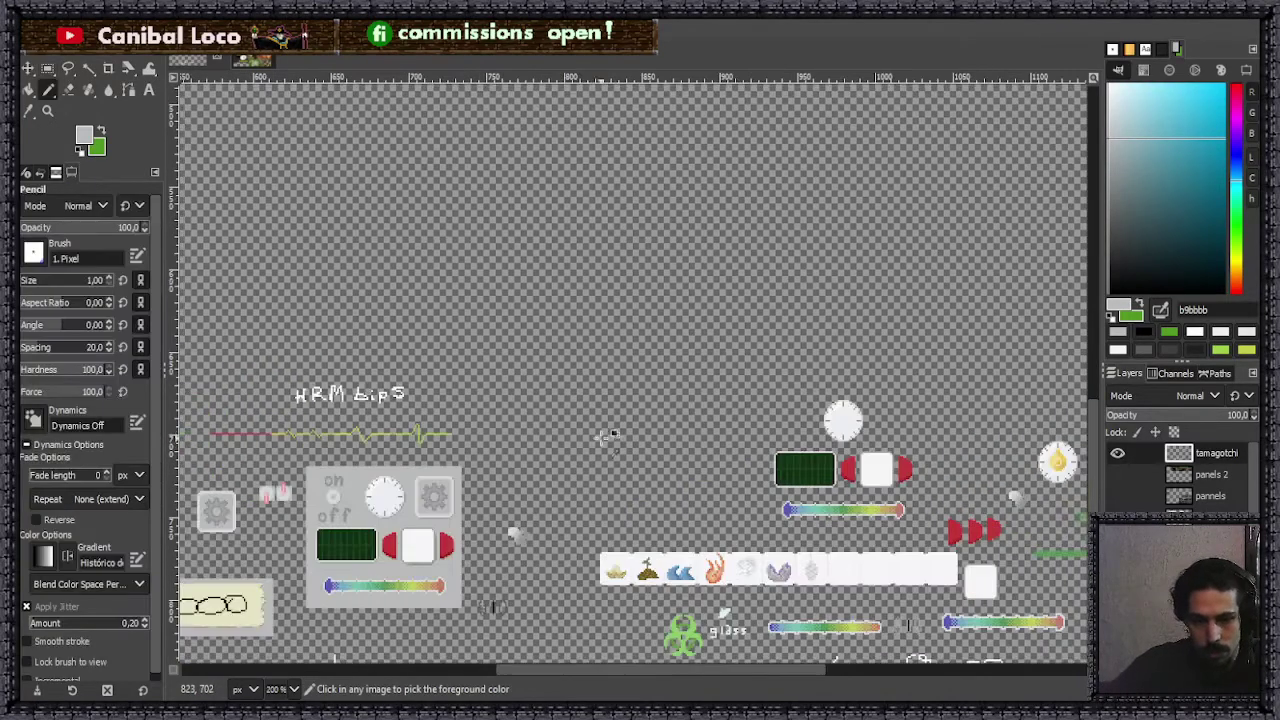
{"action": "left_click", "coordinate": [400, 490], "text": "ctrl"}
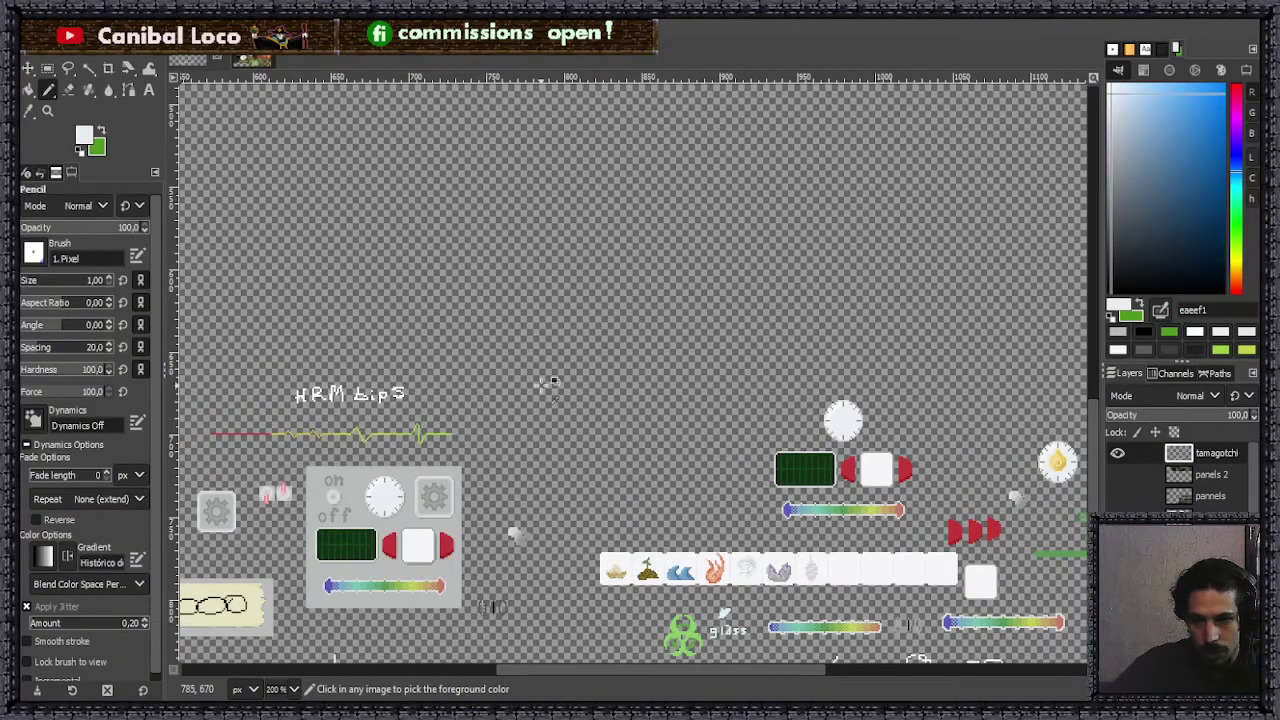
{"action": "scroll", "coordinate": [549, 383], "scroll_direction": "up", "scroll_amount": 5}
{"action": "key", "text": "e"}
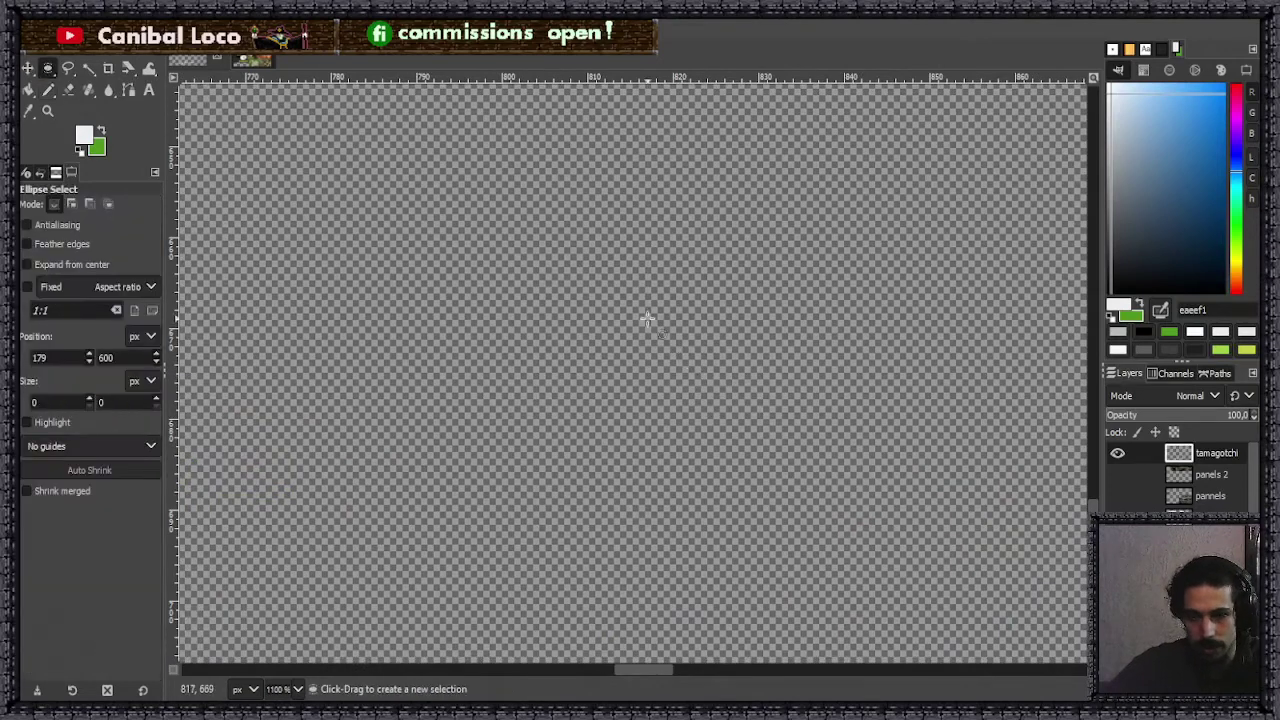
{"action": "mouse_move", "coordinate": [597, 292]}
{"action": "left_mouse_down"}
{"action": "mouse_move", "coordinate": [751, 417]}
{"action": "mouse_move", "coordinate": [709, 434]}
{"action": "mouse_move", "coordinate": [723, 427]}
{"action": "left_mouse_up"}
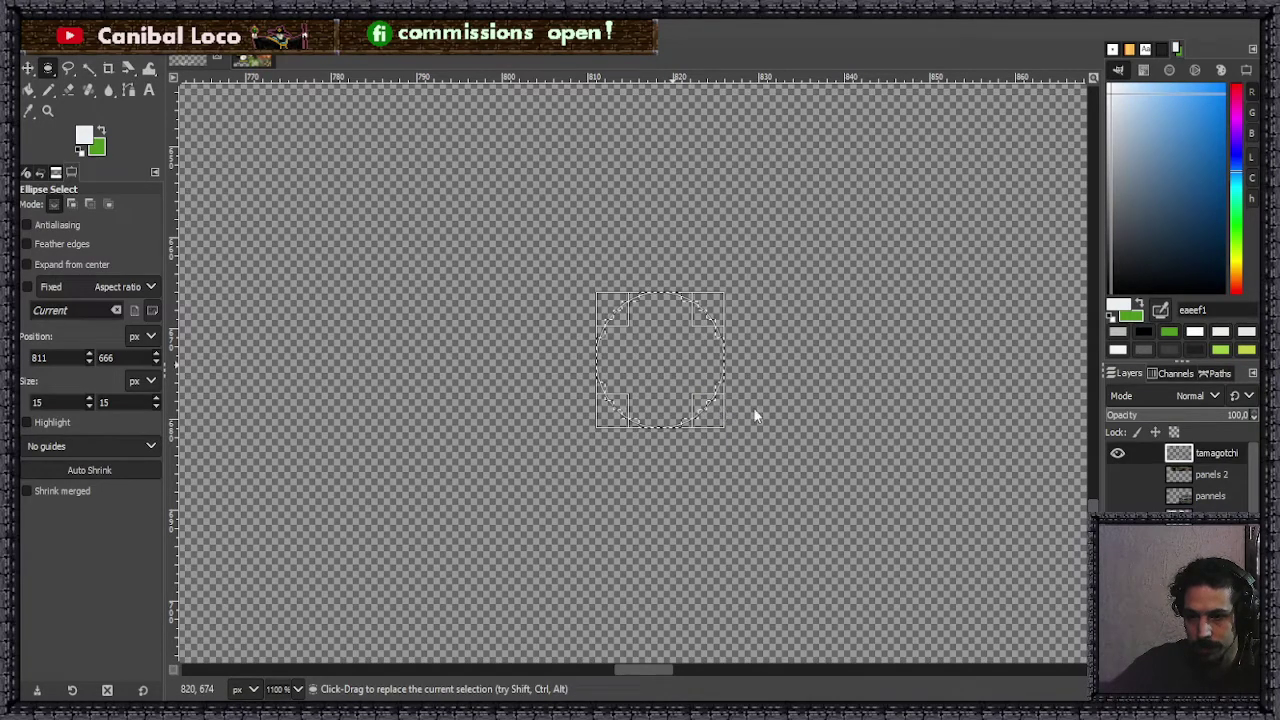
- Fill the 15 × 15 px circular selection with off-white eaeef1 and clear the selection
{"action": "key", "text": "Delete"}
{"action": "key", "text": "ctrl+comma"}
{"action": "key", "text": "ctrl+shift+a"}
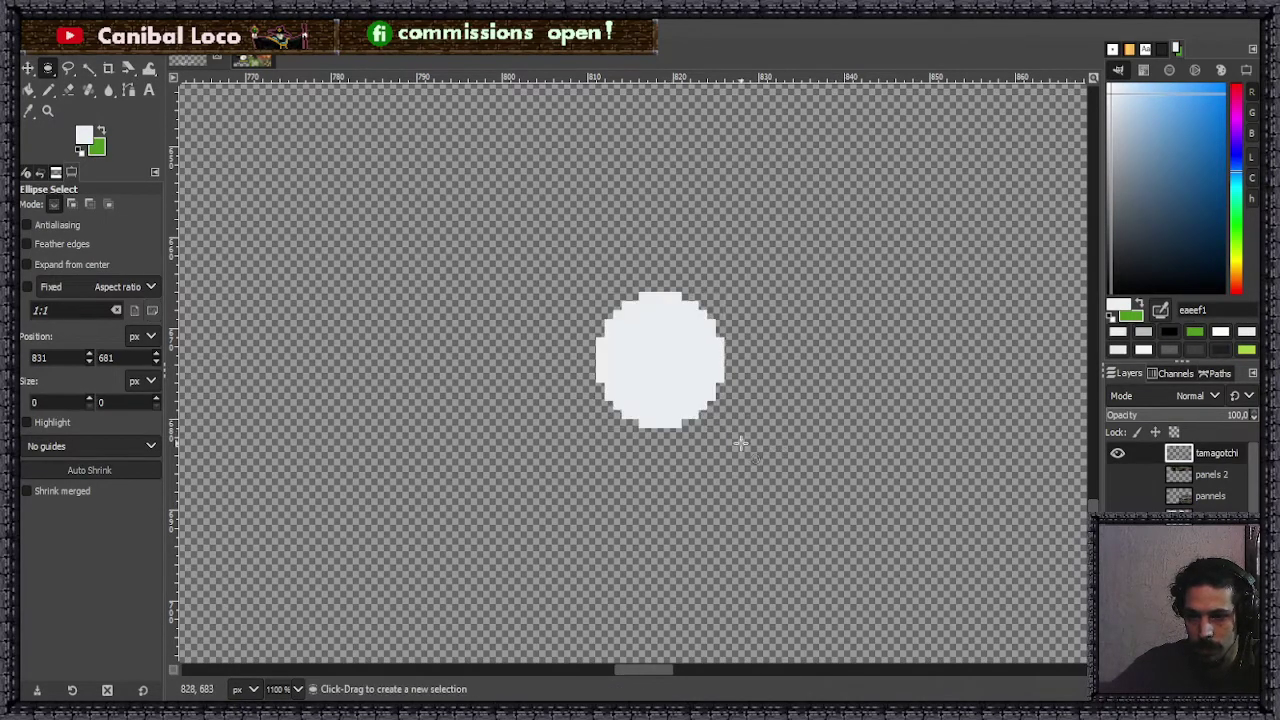
- Sample the on/off knob's light grey d0d1d1, fill a 4 × 4 px circular selection to the left of the off-white disc, and deselect
{"action": "scroll", "coordinate": [787, 370], "scroll_direction": "down", "scroll_amount": 6}
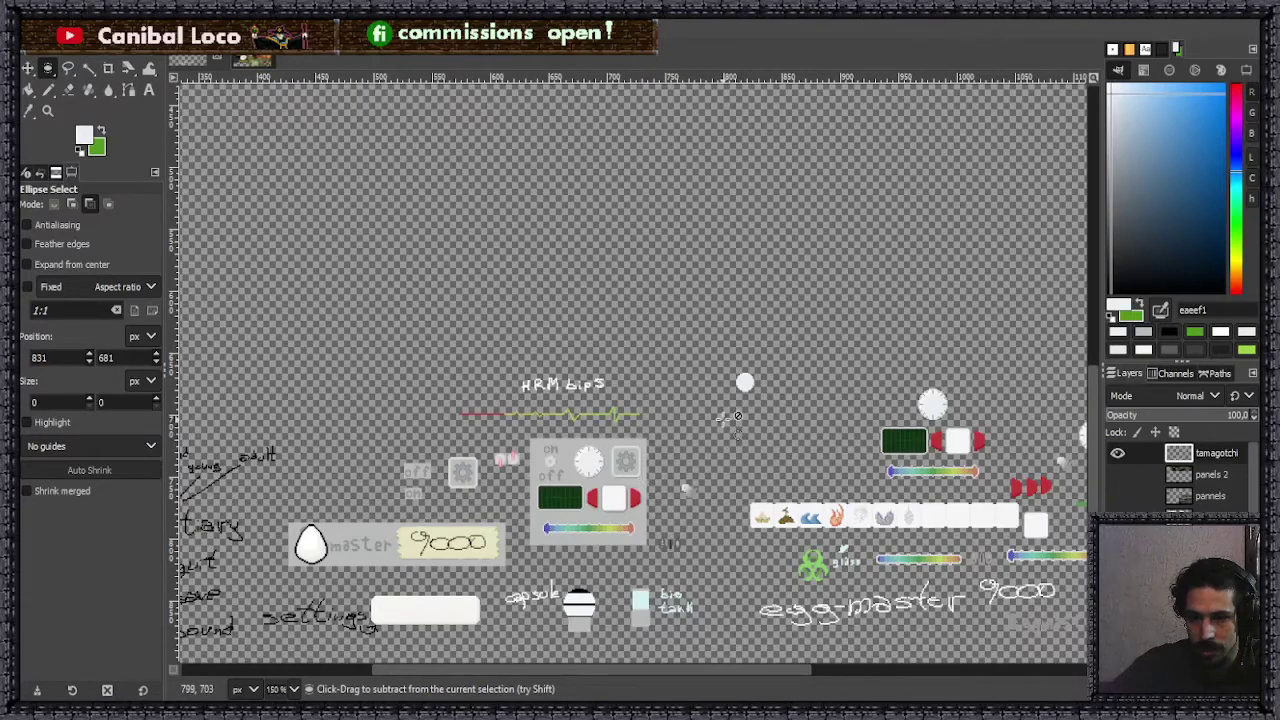
{"action": "scroll", "coordinate": [742, 378], "scroll_direction": "up", "scroll_amount": 4}
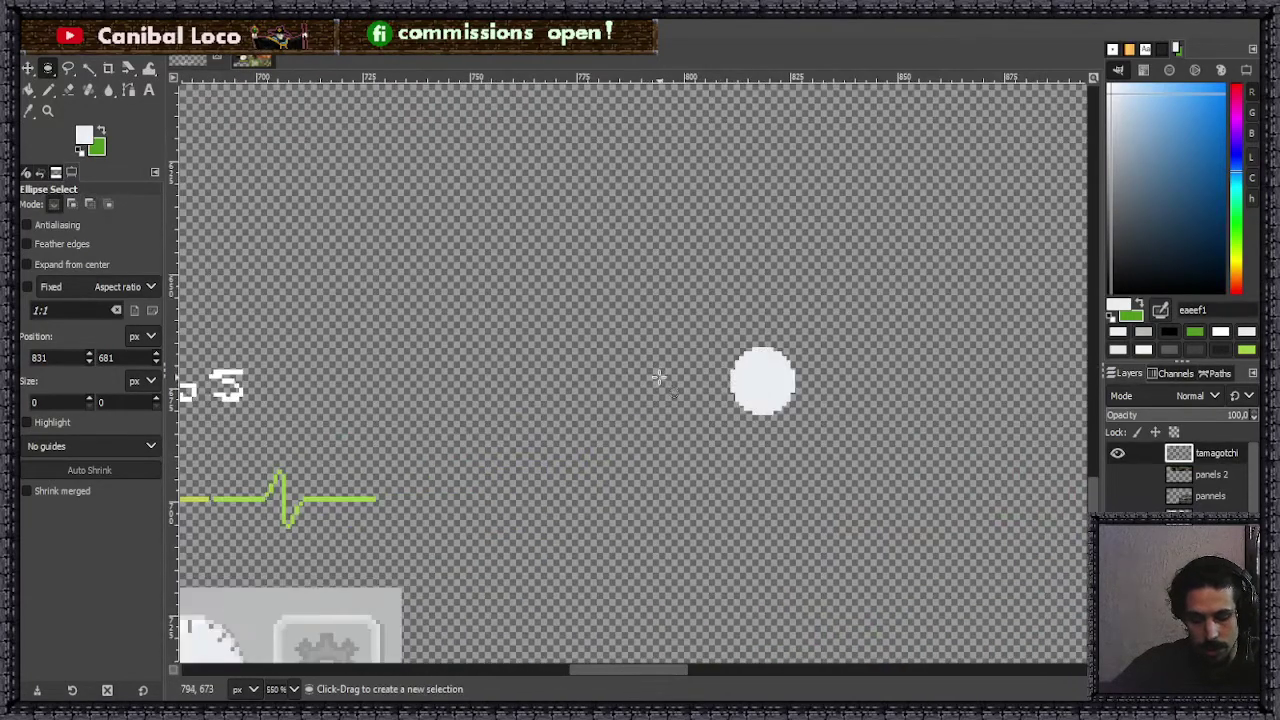
{"action": "scroll", "coordinate": [661, 389], "scroll_direction": "down", "scroll_amount": 4}
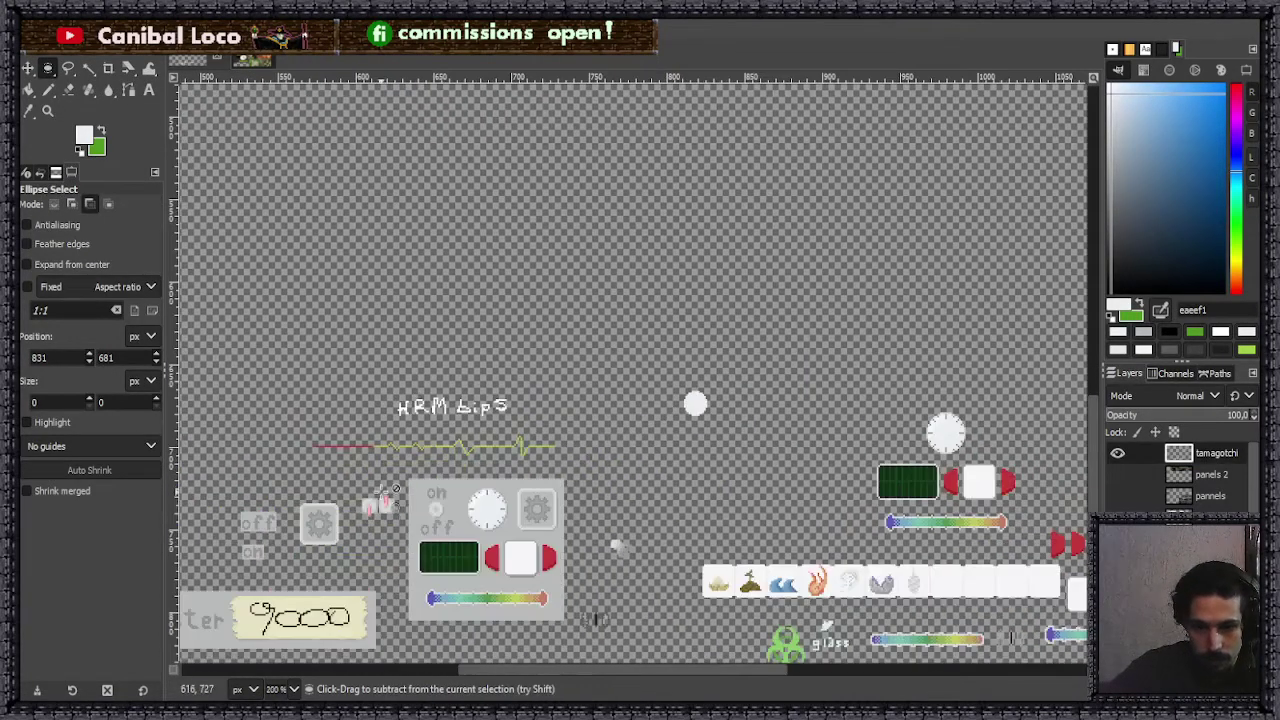
{"action": "scroll", "coordinate": [400, 495], "scroll_direction": "up", "scroll_amount": 9}
{"action": "scroll", "coordinate": [431, 571], "scroll_direction": "down", "scroll_amount": 3}
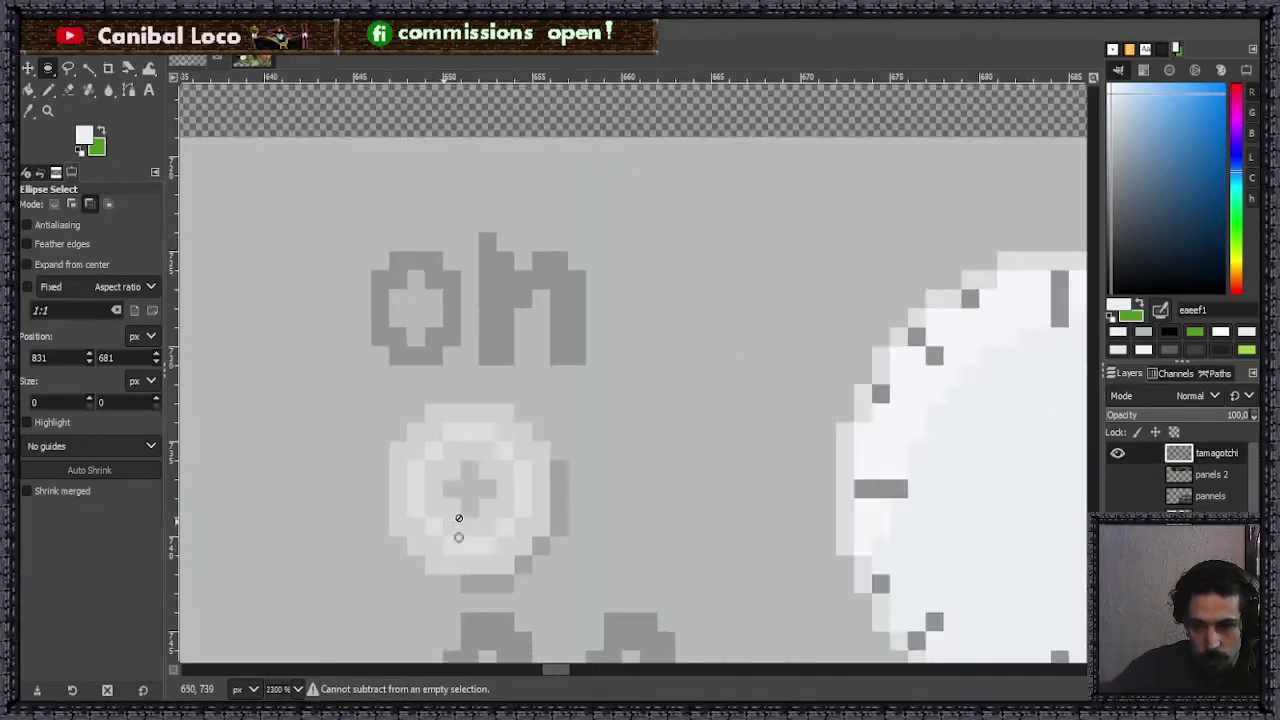
{"action": "key", "text": "n"}
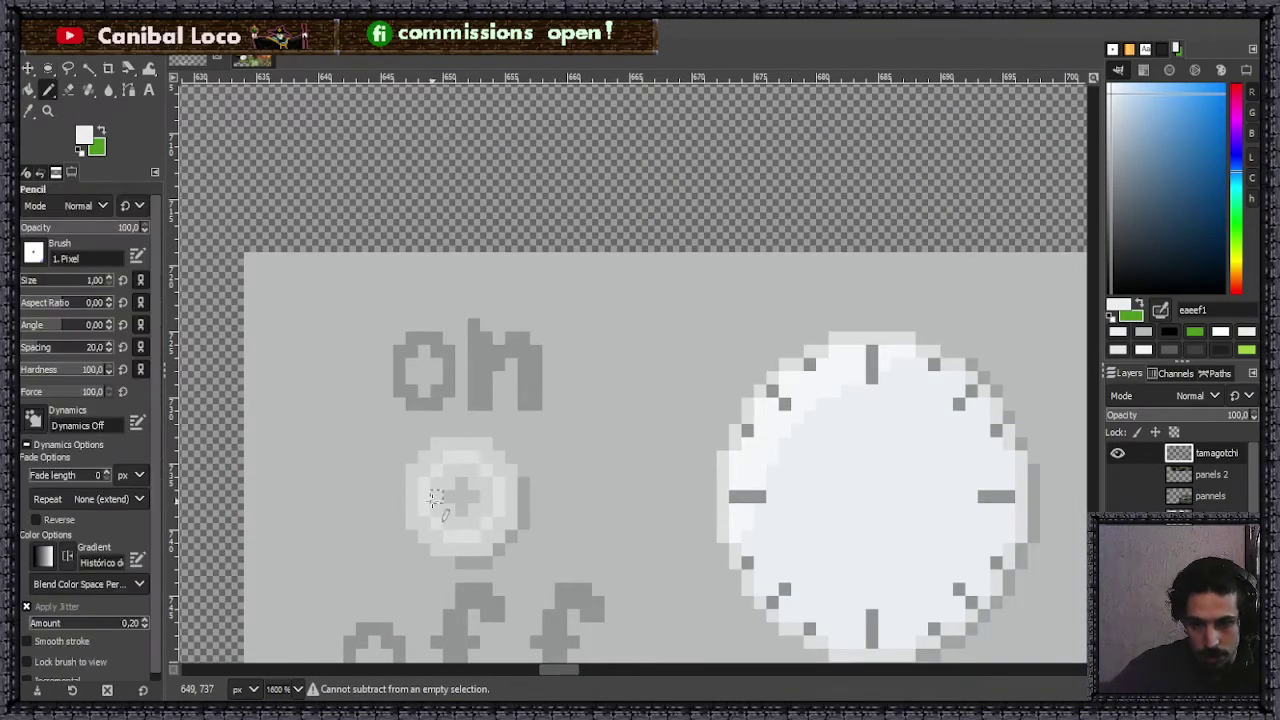
{"action": "left_click", "coordinate": [447, 505], "text": "ctrl"}
{"action": "scroll", "coordinate": [449, 503], "scroll_direction": "down", "scroll_amount": 5}
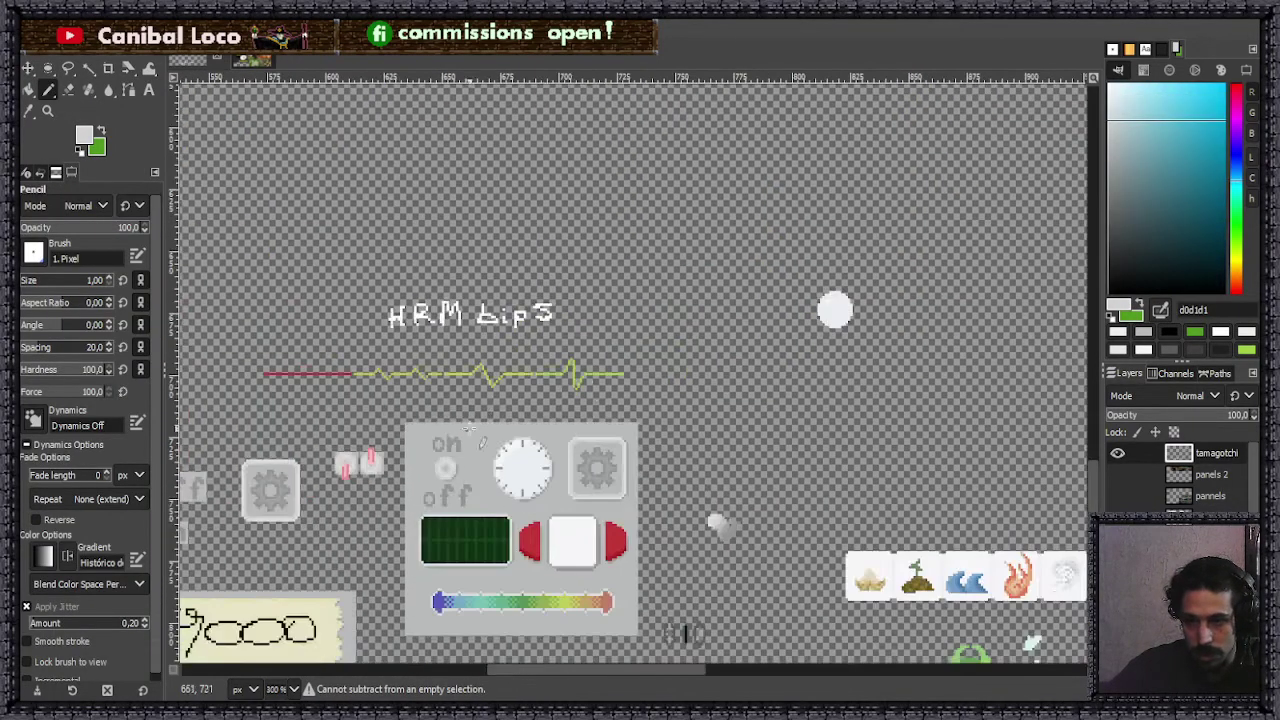
{"action": "key", "text": "e"}
{"action": "scroll", "coordinate": [740, 320], "scroll_direction": "up", "scroll_amount": 6}
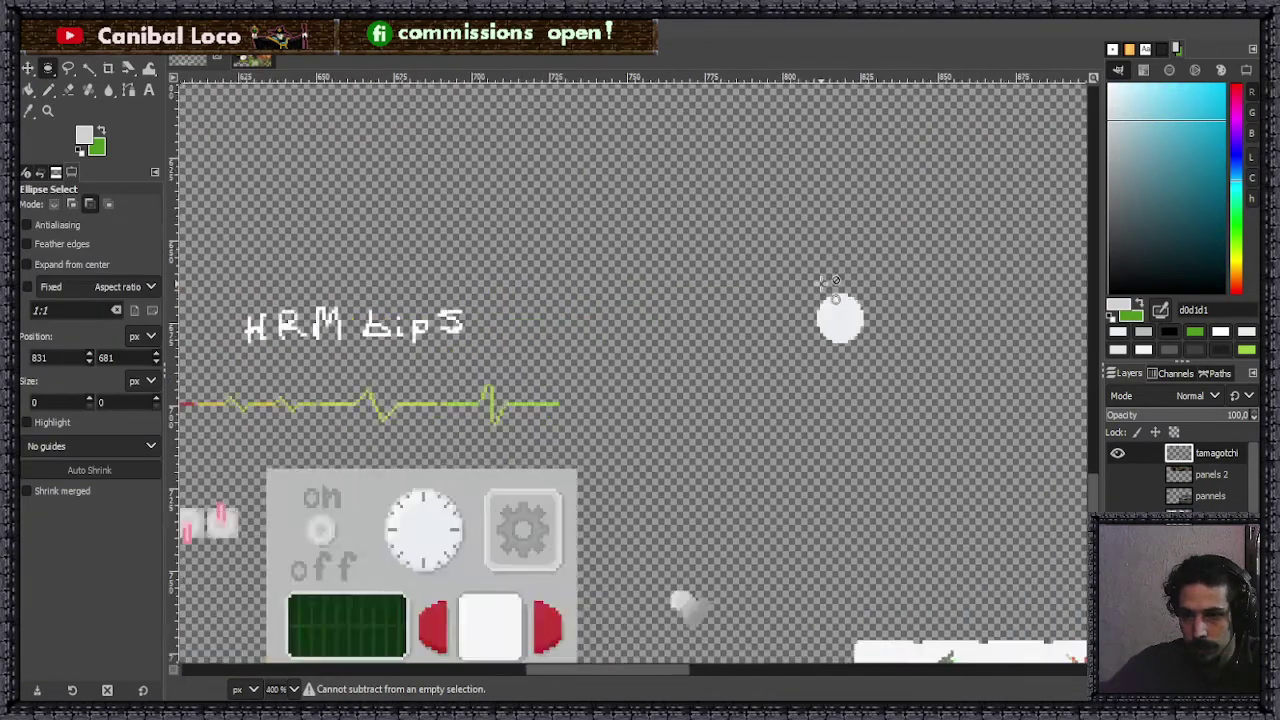
{"action": "left_click_drag", "start_coordinate": [613, 335], "coordinate": [681, 420]}
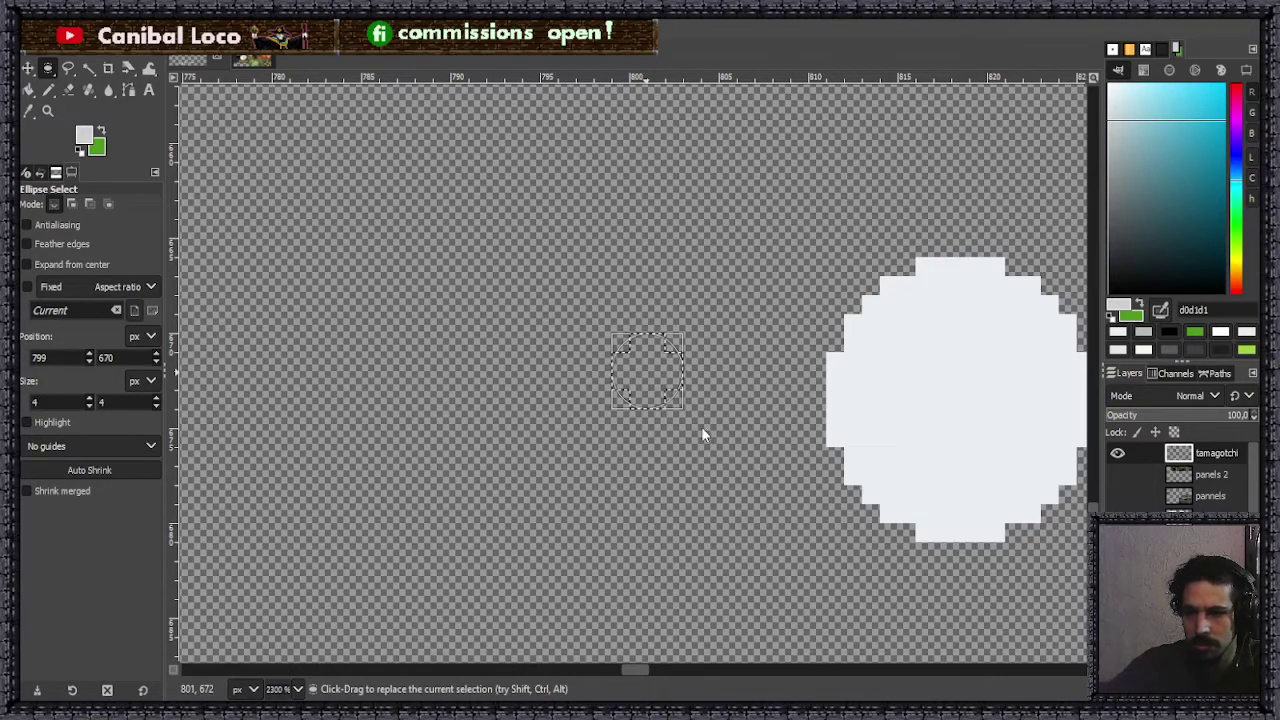
{"action": "key", "text": "ctrl+comma"}
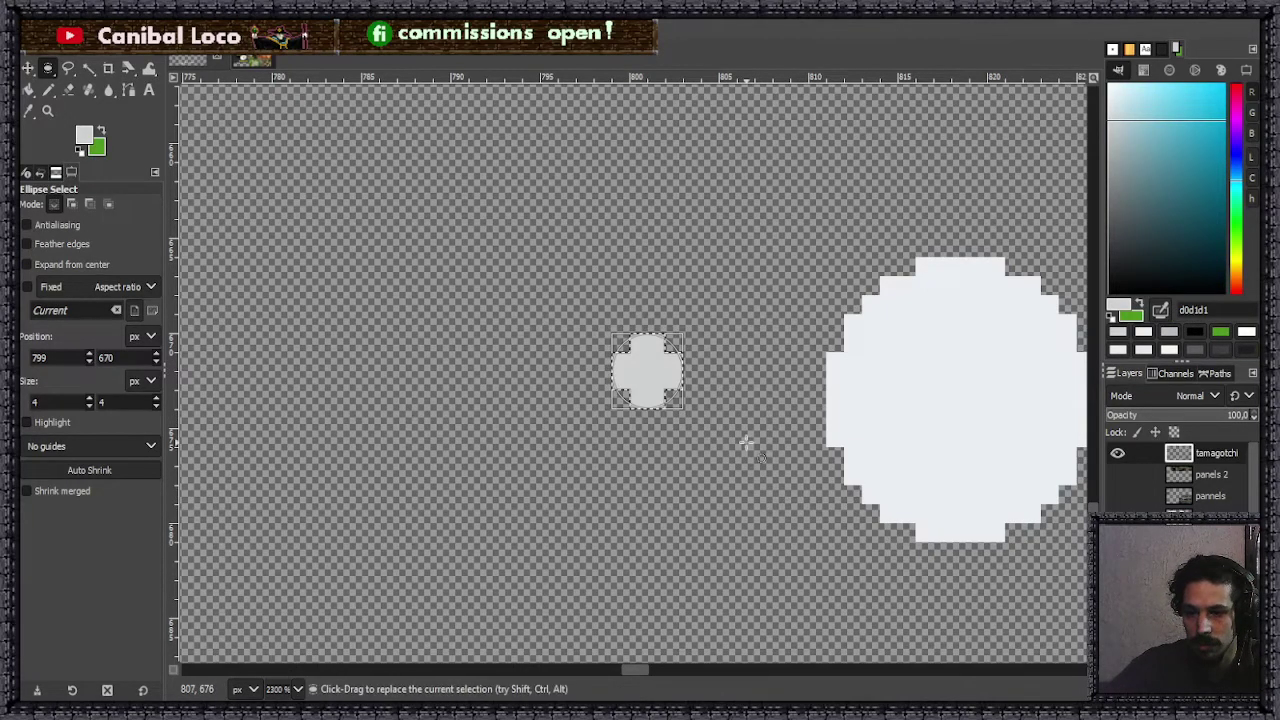
{"action": "left_click", "coordinate": [726, 437]}
- Sample the switch lever's pink ec8d8d and pencil a lever about 2 × 4 px hanging down from the small grey knob
{"action": "key", "text": "n"}
{"action": "scroll", "coordinate": [680, 388], "scroll_direction": "up", "scroll_amount": 3, "text": "ctrl"}
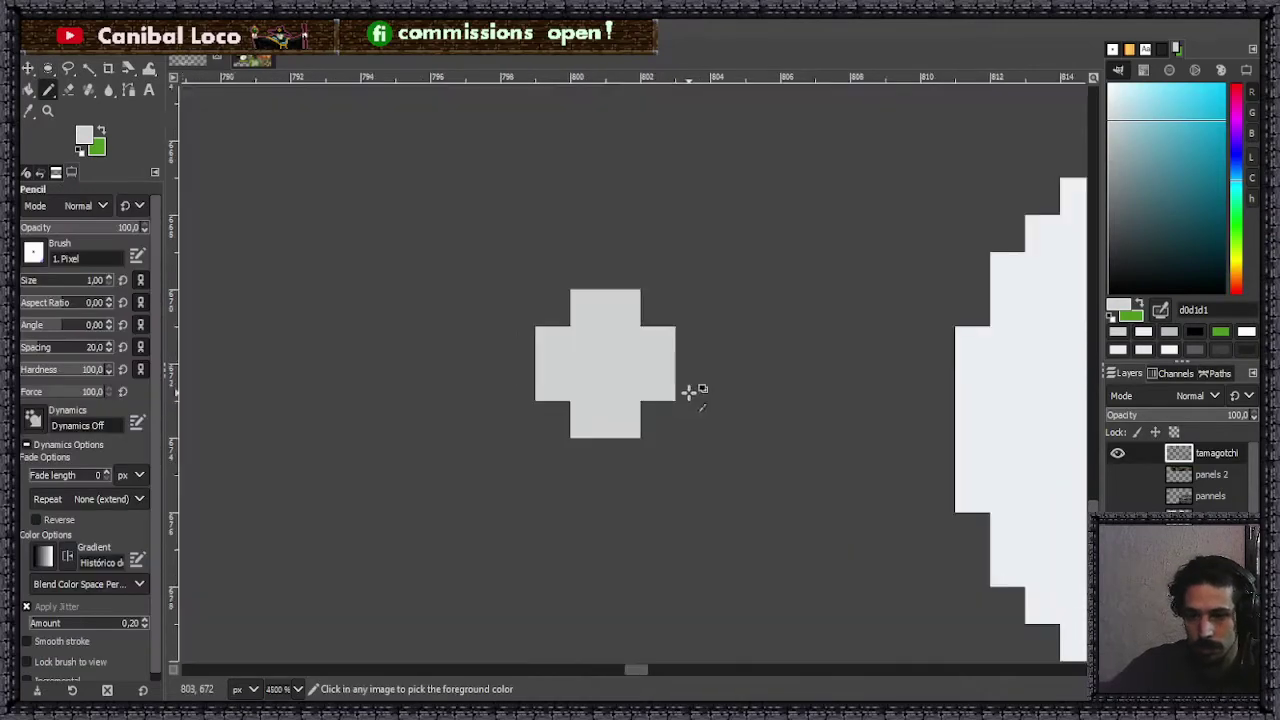
{"action": "scroll", "coordinate": [615, 380], "scroll_direction": "down", "scroll_amount": 3, "text": "ctrl"}
{"action": "scroll", "coordinate": [590, 330], "scroll_direction": "down", "scroll_amount": 5, "text": "ctrl"}
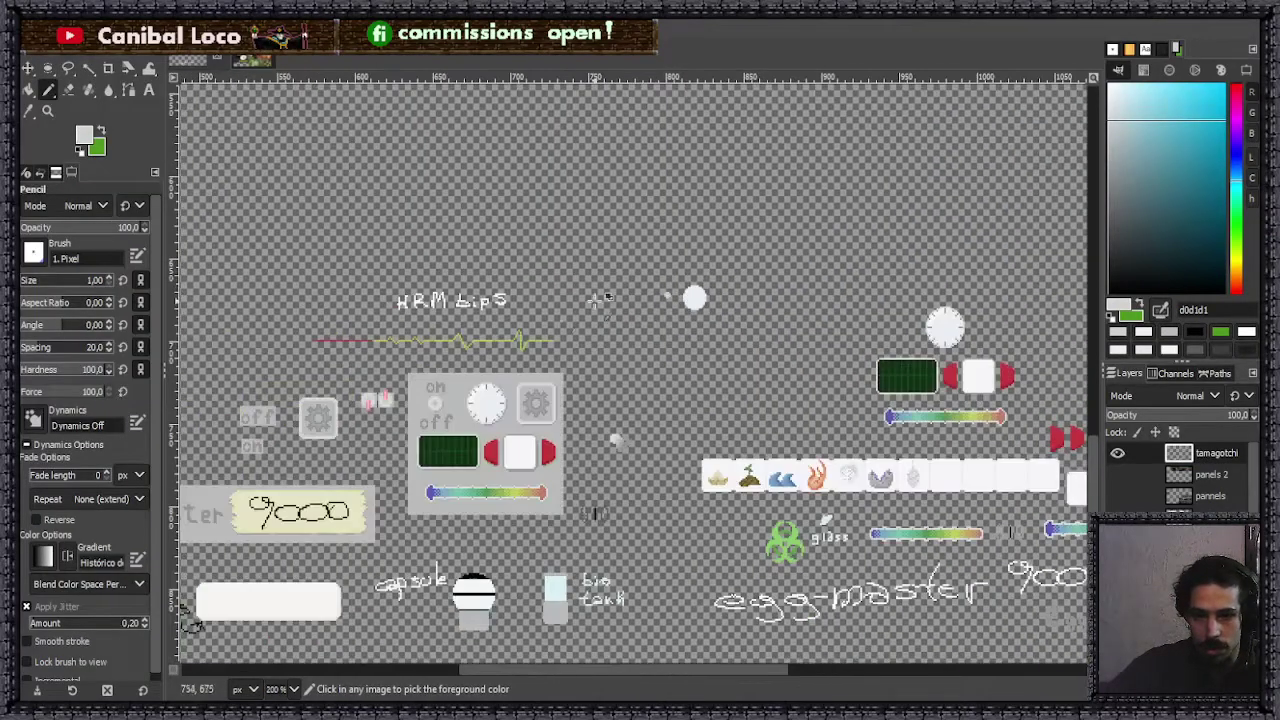
{"action": "scroll", "coordinate": [378, 352], "scroll_direction": "up", "scroll_amount": 2, "text": "ctrl"}
{"action": "left_click", "coordinate": [345, 362], "text": "ctrl"}
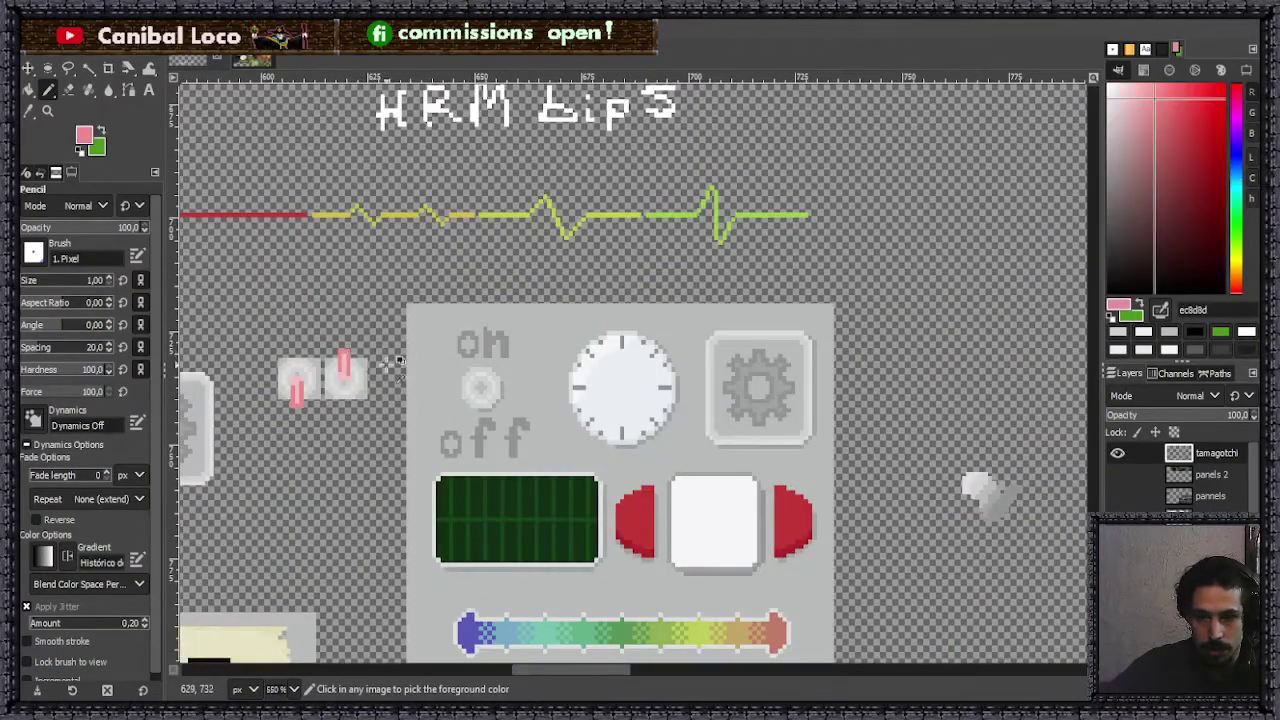
{"action": "scroll", "coordinate": [400, 355], "scroll_direction": "down", "scroll_amount": 4, "text": "ctrl"}
{"action": "scroll", "coordinate": [603, 258], "scroll_direction": "up", "scroll_amount": 7, "text": "ctrl"}
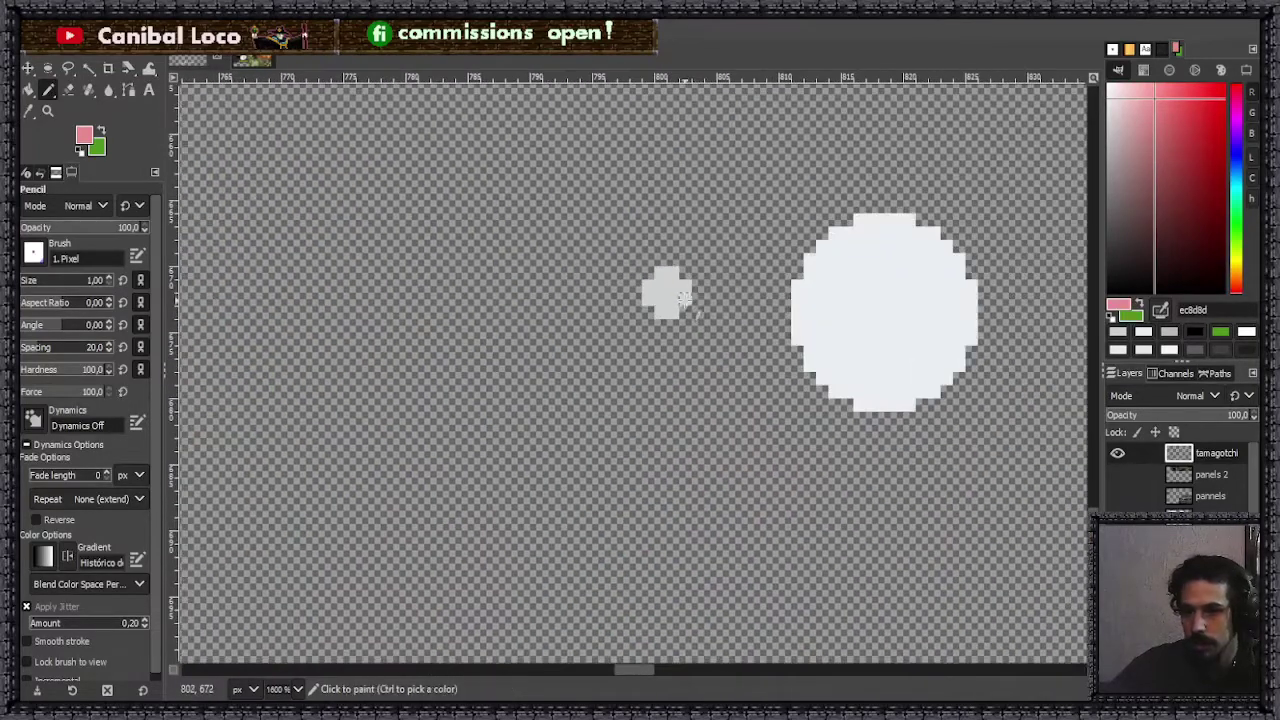
{"action": "scroll", "coordinate": [620, 302], "scroll_direction": "up", "scroll_amount": 2, "text": "ctrl"}
{"action": "mouse_move", "coordinate": [621, 300]}
{"action": "left_mouse_down"}
{"action": "mouse_move", "coordinate": [622, 376]}
{"action": "mouse_move", "coordinate": [635, 373]}
{"action": "mouse_move", "coordinate": [646, 300]}
{"action": "left_mouse_up"}
{"action": "scroll", "coordinate": [621, 393], "scroll_direction": "down", "scroll_amount": 9, "text": "ctrl"}
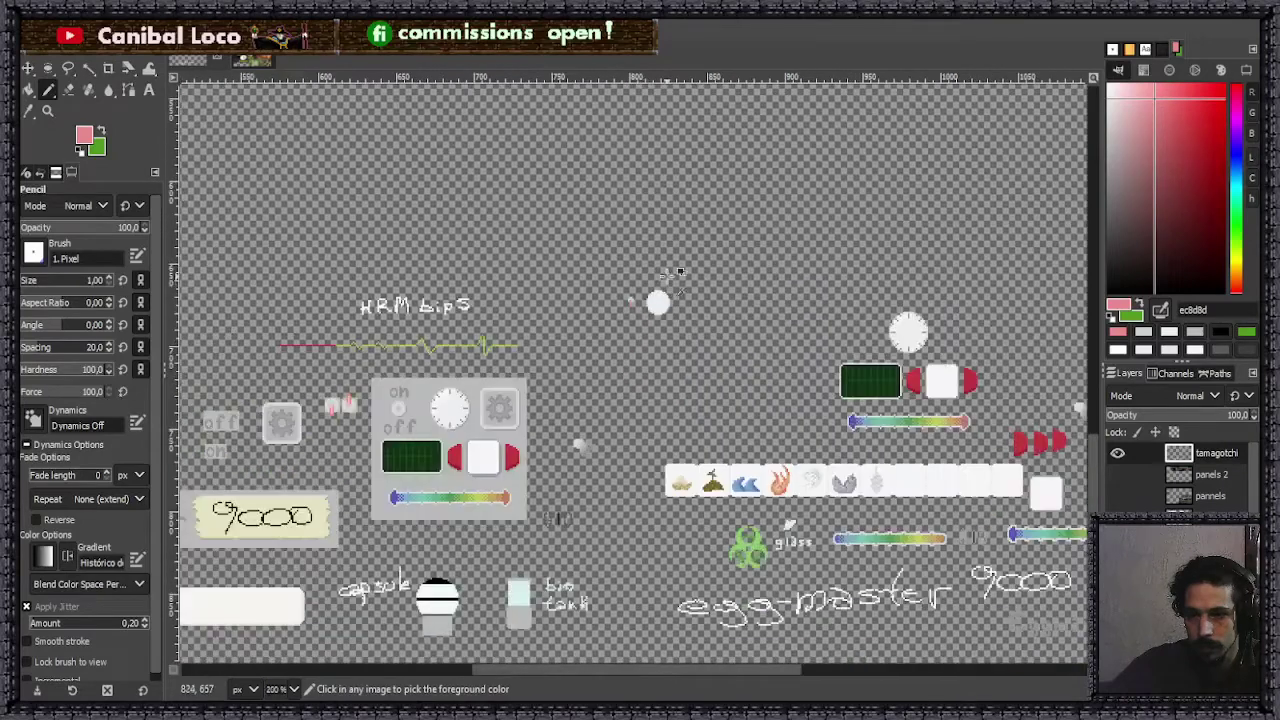
- Sample the display's dark green 122f15 and pencil a rounded rectangle outline about 18 × 10 px below the small knob and disc
{"action": "scroll", "coordinate": [657, 297], "scroll_direction": "up", "scroll_amount": 3, "text": "ctrl"}
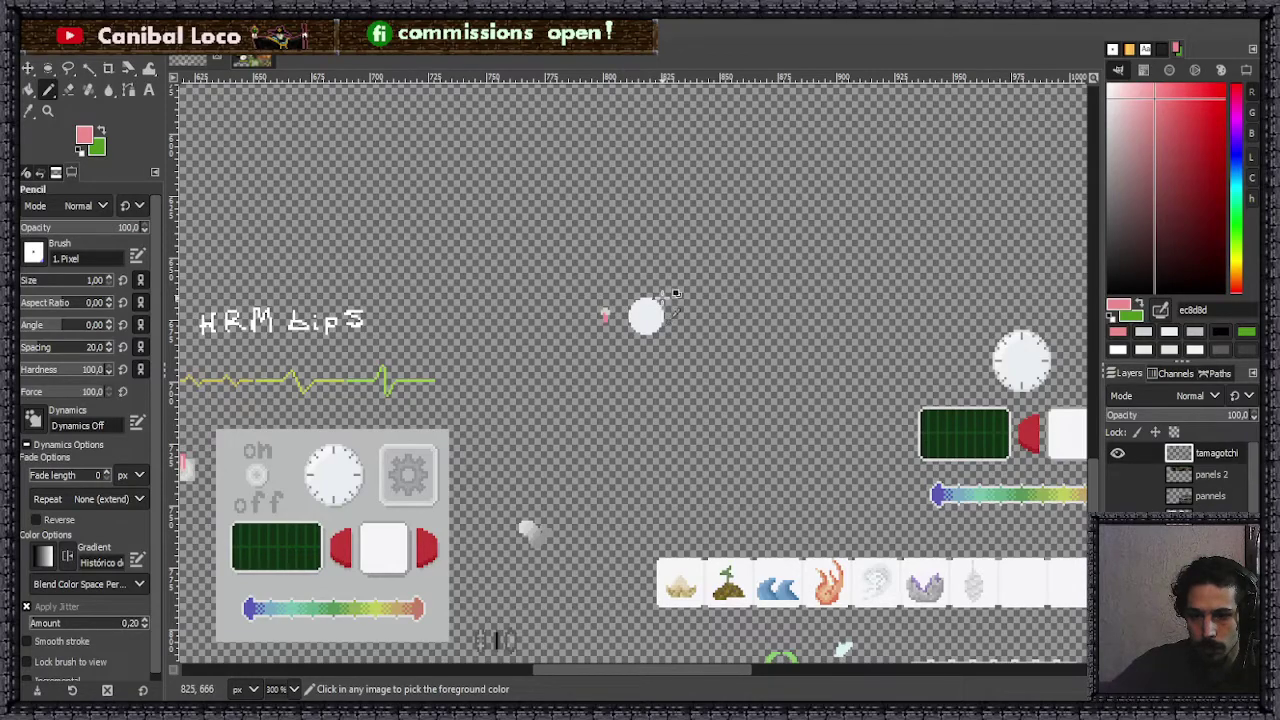
{"action": "scroll", "coordinate": [318, 512], "scroll_direction": "up", "scroll_amount": 2, "text": "ctrl"}
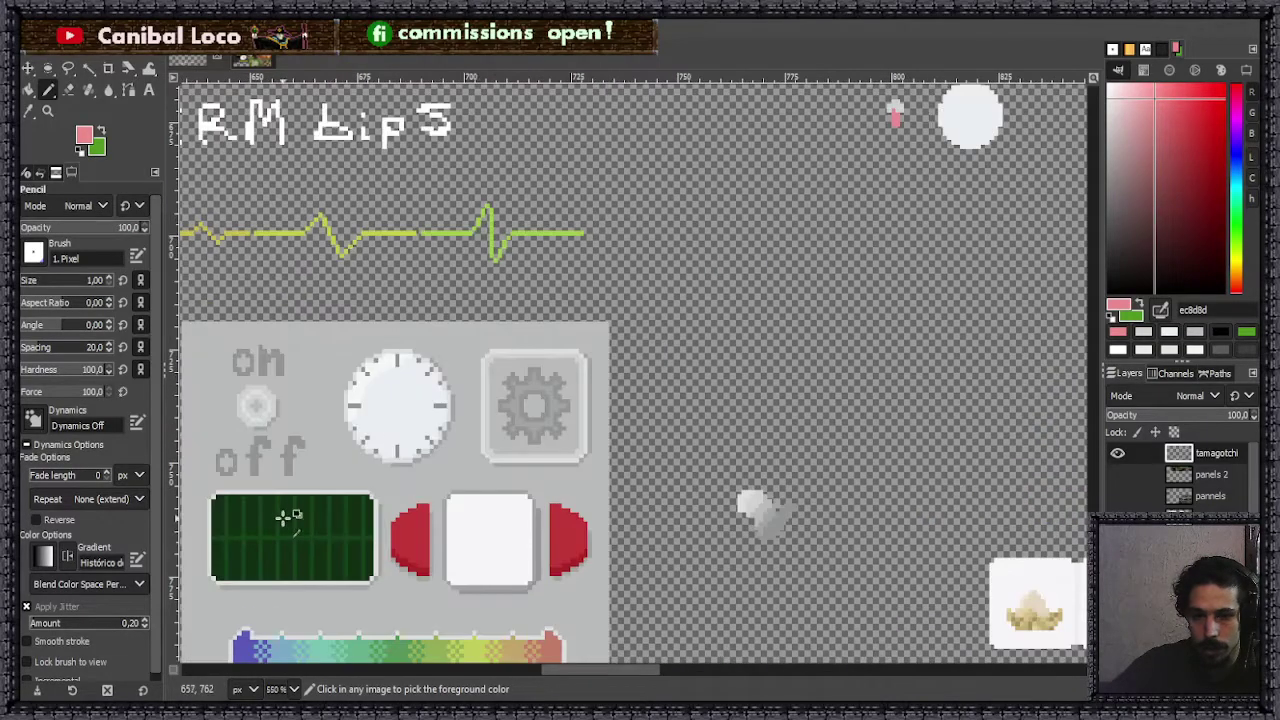
{"action": "left_click", "coordinate": [318, 512], "text": "ctrl"}
{"action": "scroll", "coordinate": [347, 497], "scroll_direction": "down", "scroll_amount": 5, "text": "ctrl"}
{"action": "scroll", "coordinate": [571, 337], "scroll_direction": "up", "scroll_amount": 7, "text": "ctrl"}
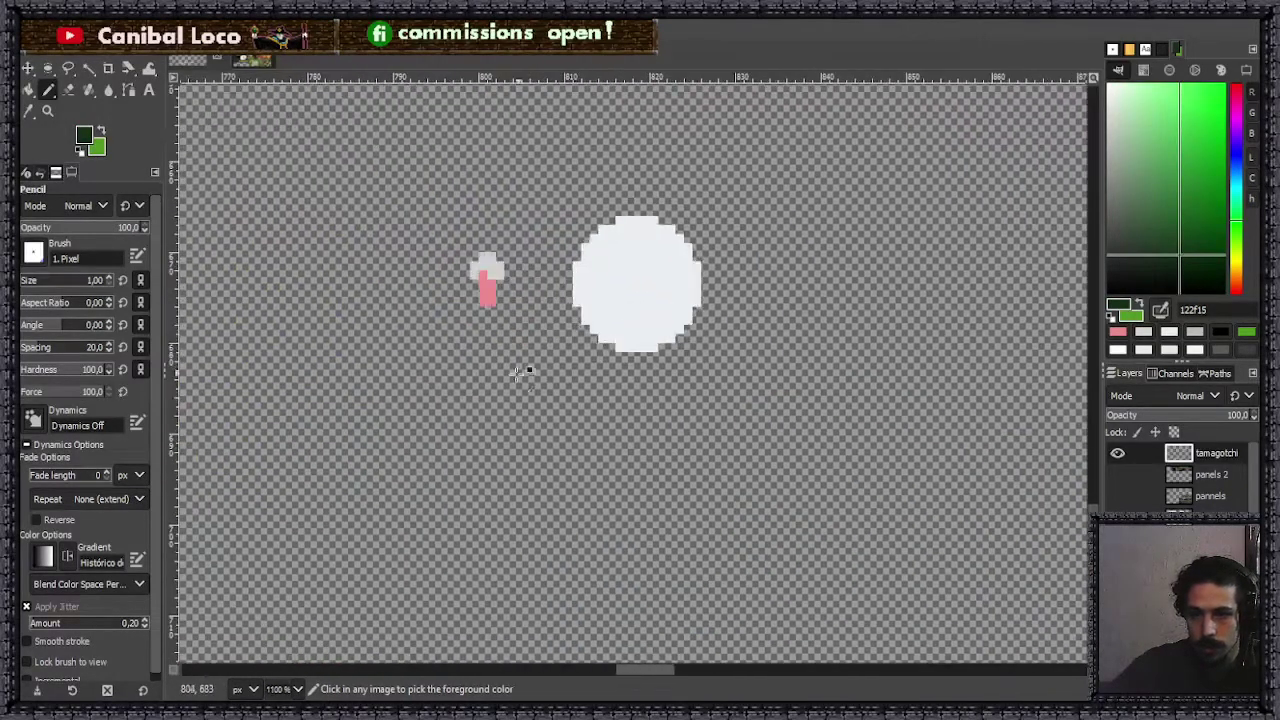
{"action": "mouse_move", "coordinate": [451, 399]}
{"action": "left_mouse_down"}
{"action": "mouse_move", "coordinate": [561, 400]}
{"action": "mouse_move", "coordinate": [453, 396]}
{"action": "left_mouse_up"}
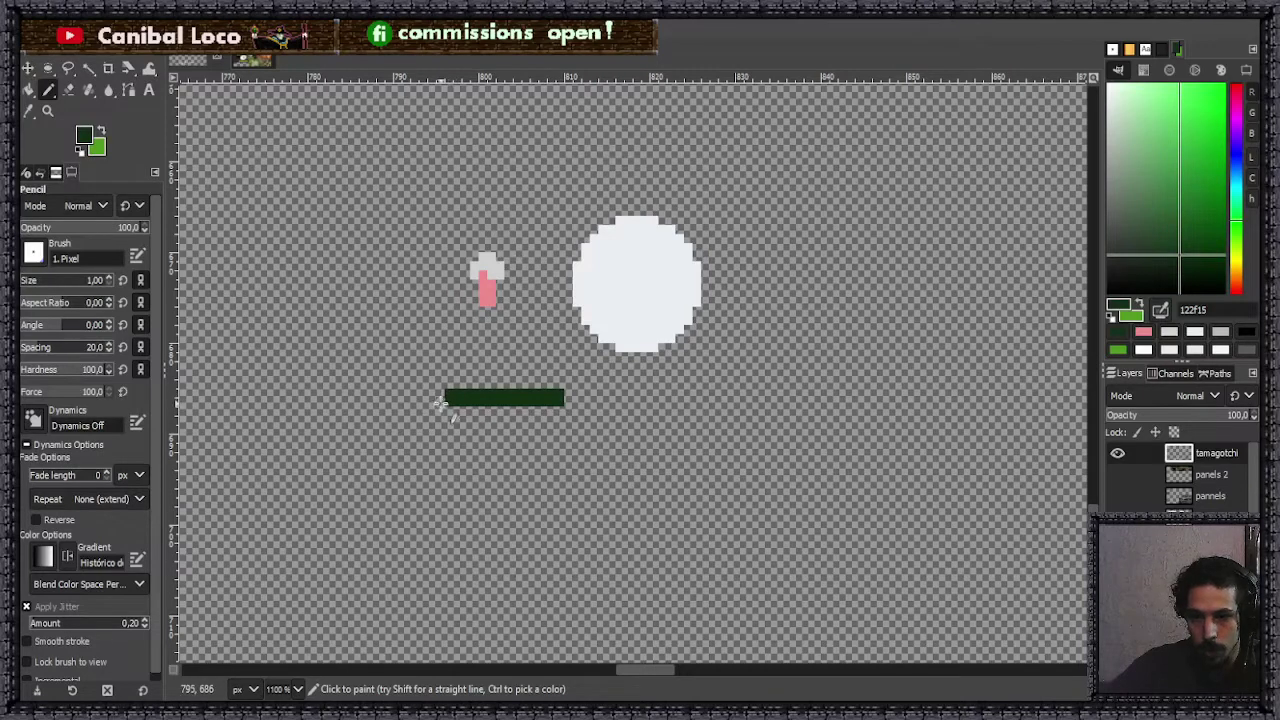
{"action": "left_click", "coordinate": [440, 403]}
{"action": "mouse_move", "coordinate": [566, 410]}
{"action": "left_mouse_down"}
{"action": "mouse_move", "coordinate": [576, 440]}
{"action": "mouse_move", "coordinate": [561, 465]}
{"action": "mouse_move", "coordinate": [475, 474]}
{"action": "left_mouse_up"}
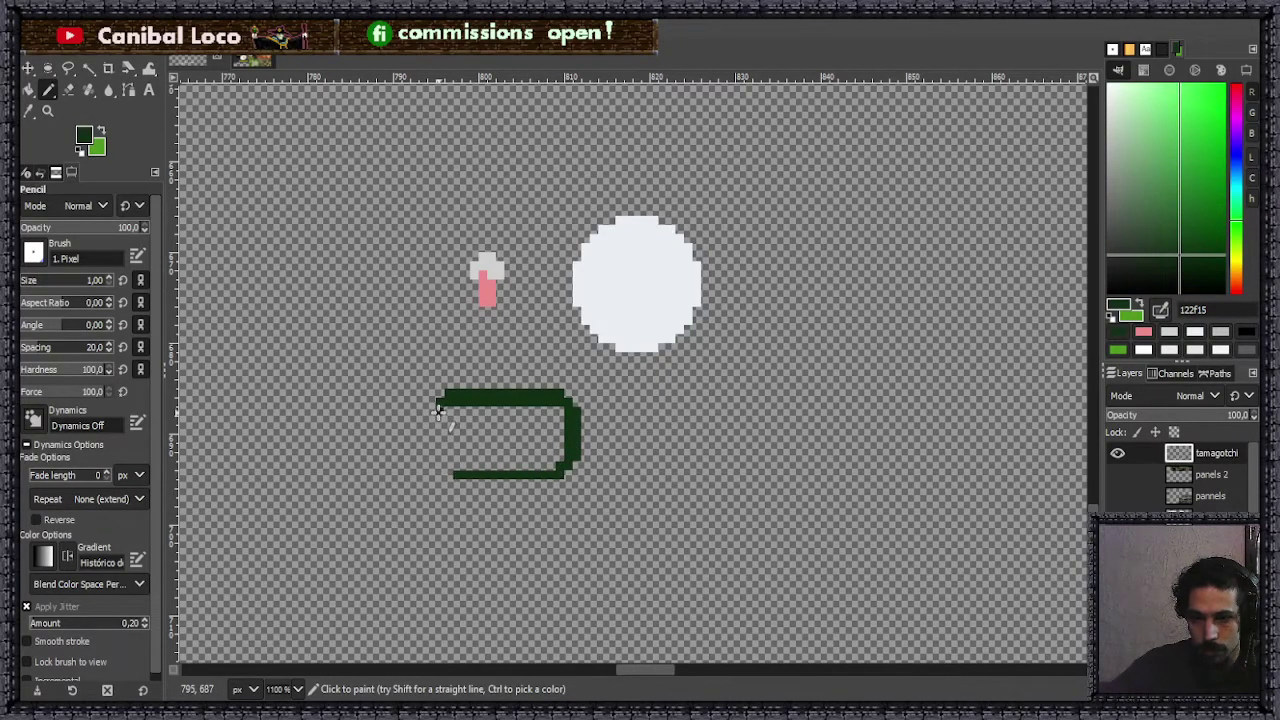
{"action": "left_click_drag", "start_coordinate": [436, 412], "coordinate": [433, 451]}
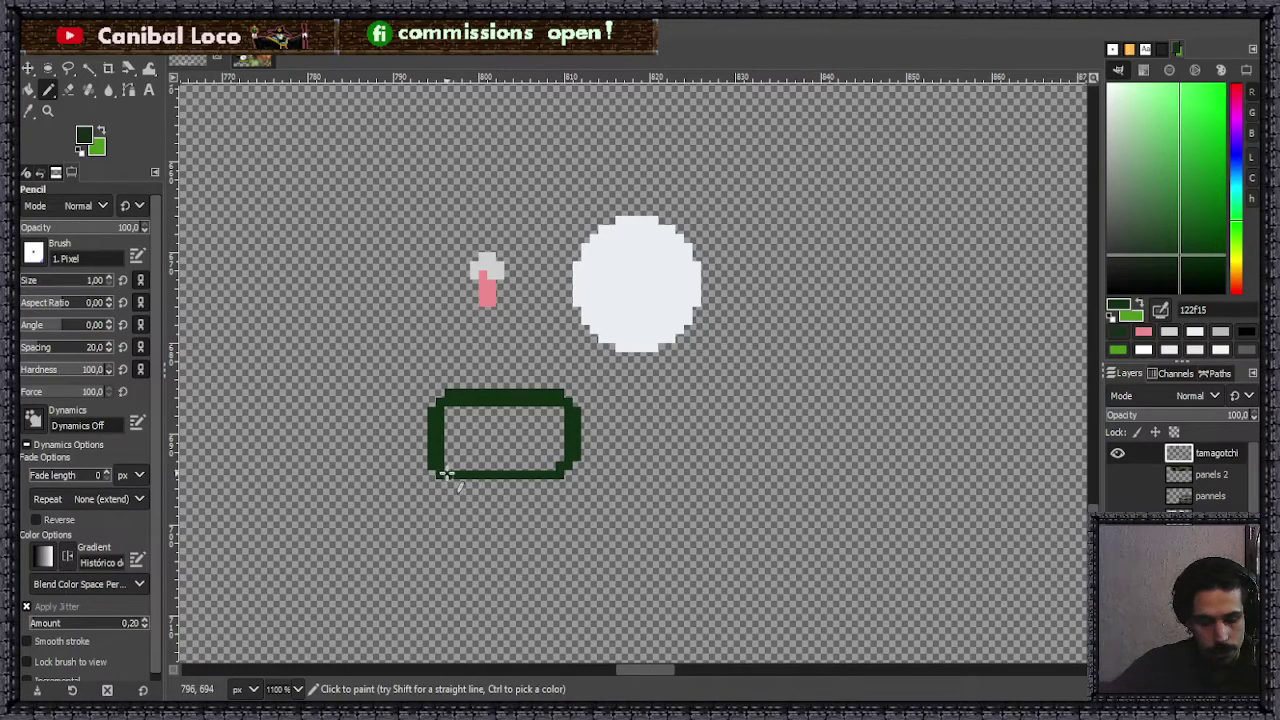
- Bucket-fill the inside of the rounded rectangle outline with dark green 122f15
{"action": "key", "text": "shift+e"}
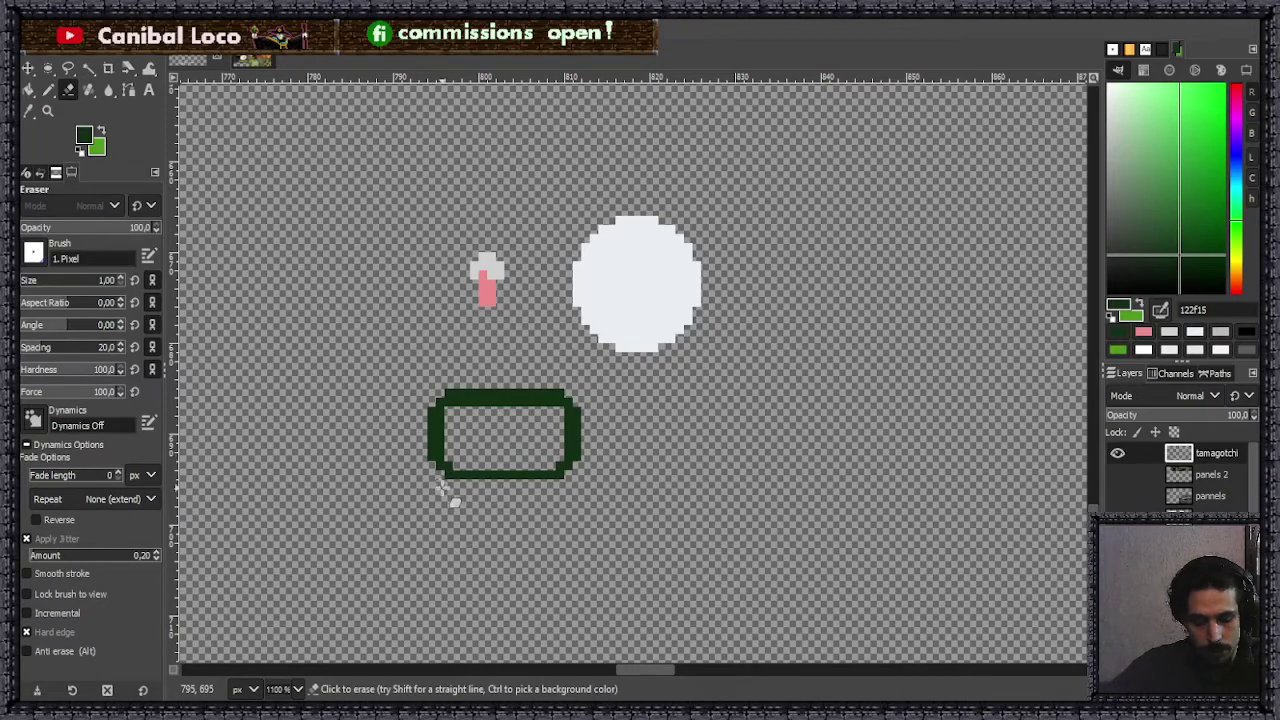
{"action": "key", "text": "shift+b"}
{"action": "left_click", "coordinate": [494, 440]}
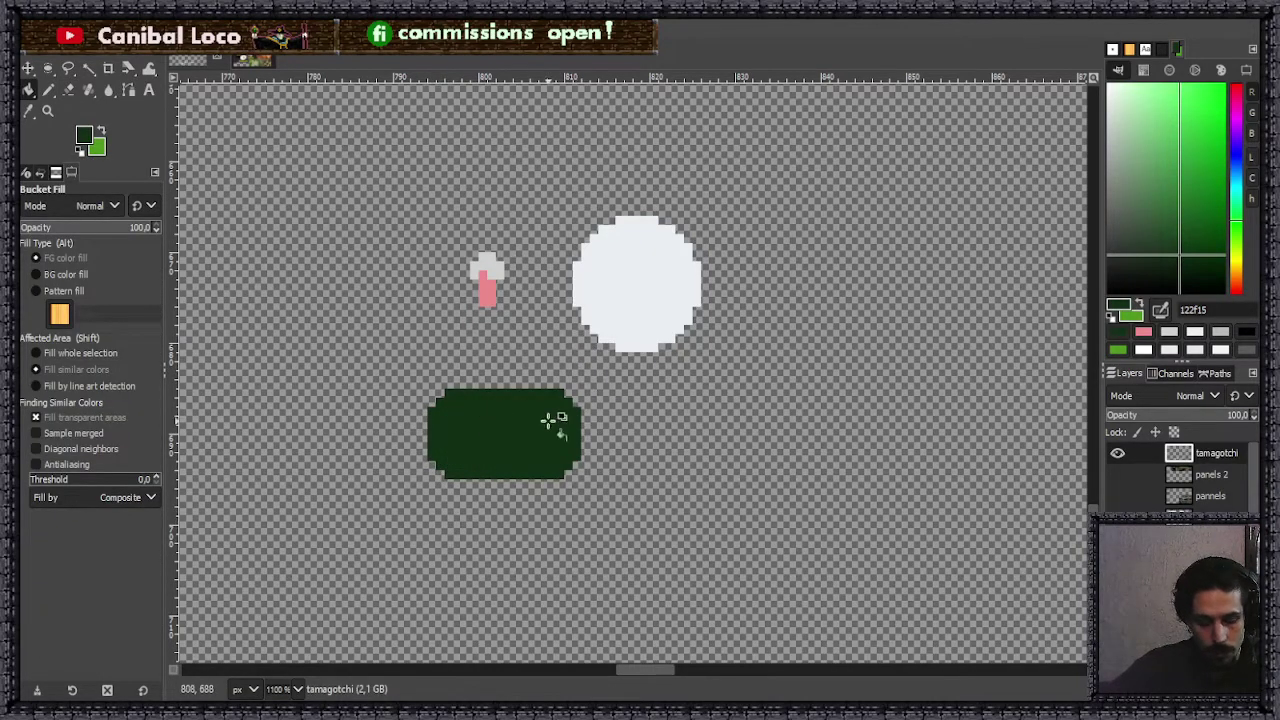
- Sample the control panel's red c33838 and pencil a left-facing half-round button about 3 × 7 px beside the green mini display
{"action": "key", "text": "n"}
{"action": "scroll", "coordinate": [593, 432], "scroll_direction": "down", "scroll_amount": 3}
{"action": "scroll", "coordinate": [657, 403], "scroll_direction": "down", "scroll_amount": 2}
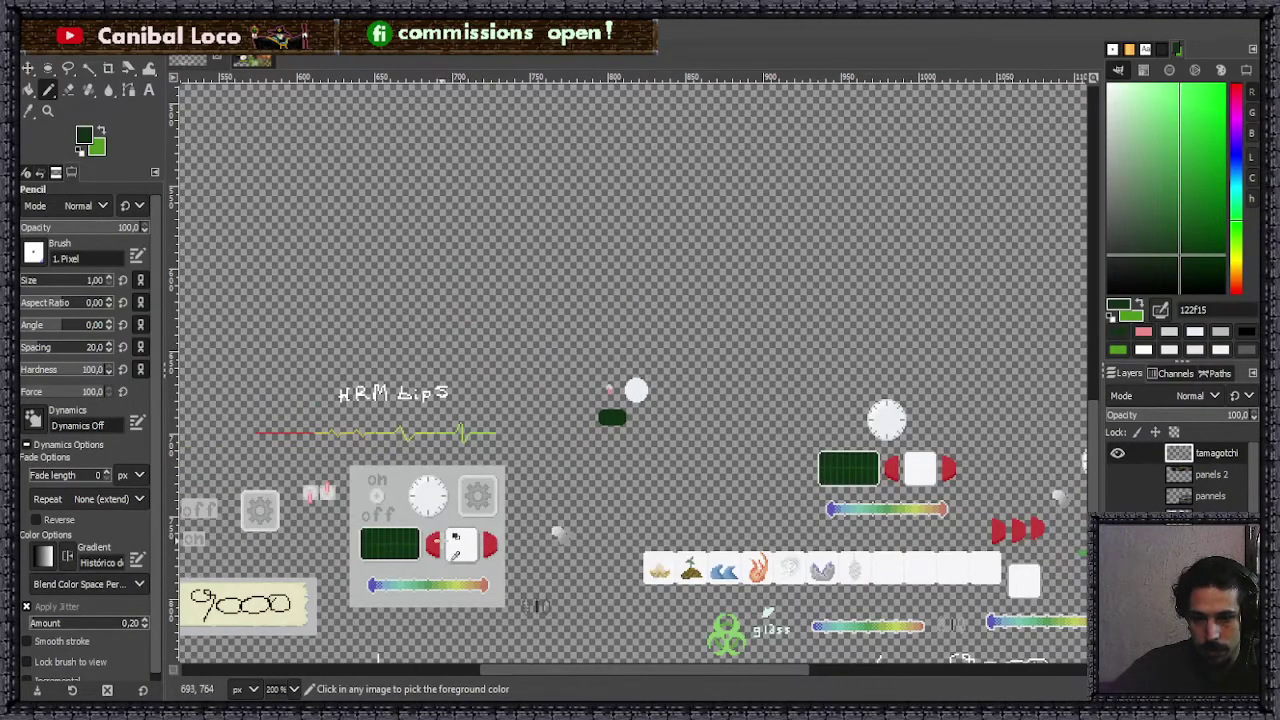
{"action": "left_click", "coordinate": [433, 545], "text": "ctrl"}
{"action": "scroll", "coordinate": [608, 430], "scroll_direction": "up", "scroll_amount": 7}
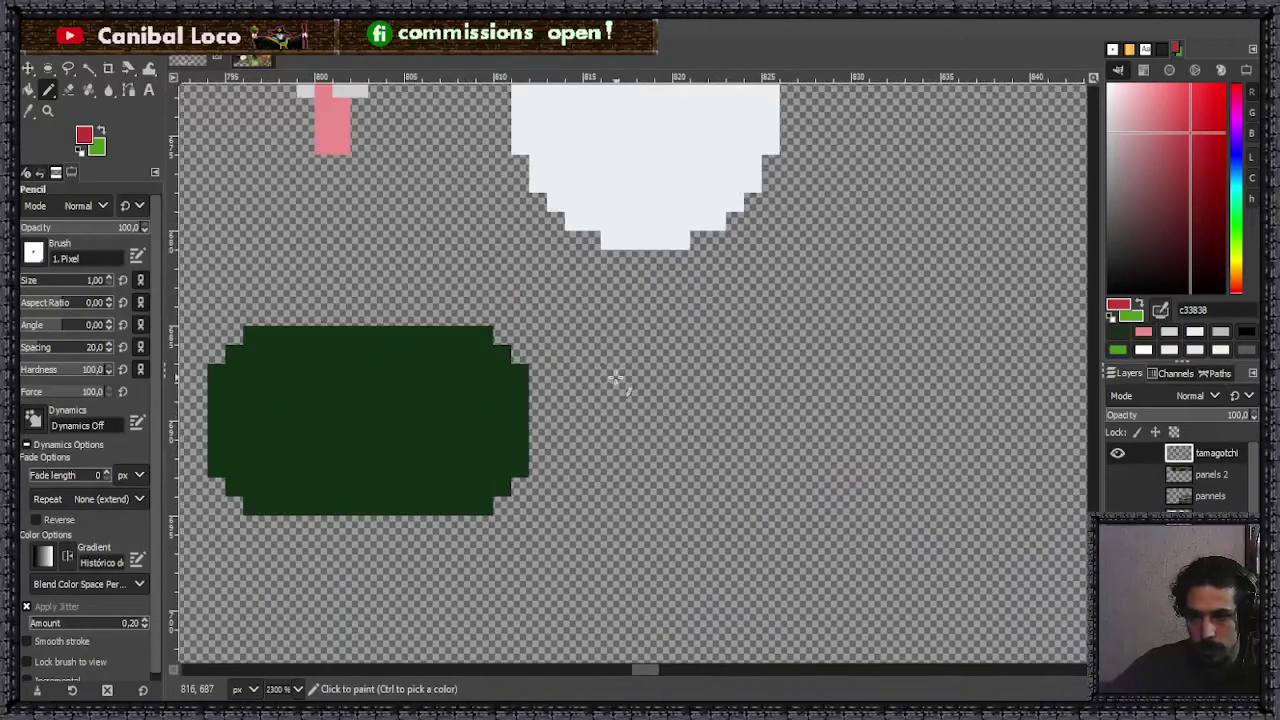
{"action": "left_click_drag", "start_coordinate": [614, 376], "coordinate": [609, 426]}
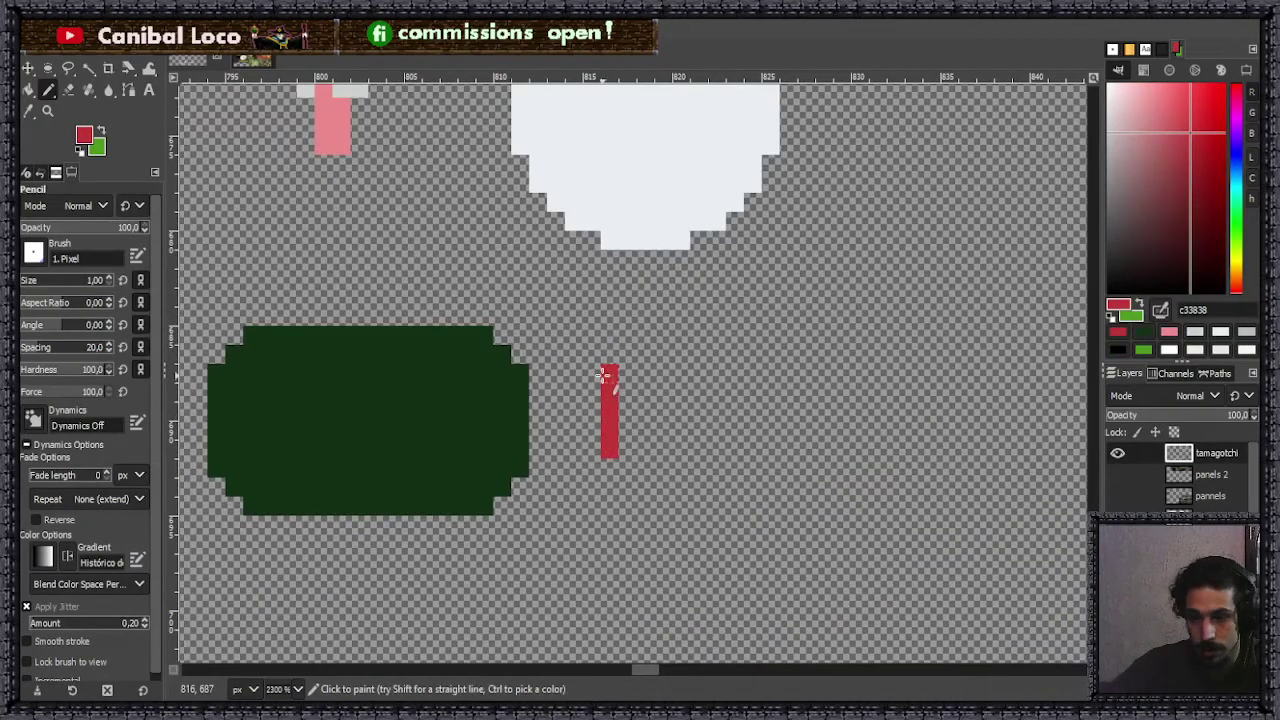
{"action": "mouse_move", "coordinate": [603, 375]}
{"action": "left_mouse_down"}
{"action": "mouse_move", "coordinate": [588, 407]}
{"action": "mouse_move", "coordinate": [575, 402]}
{"action": "mouse_move", "coordinate": [589, 449]}
{"action": "left_mouse_up"}
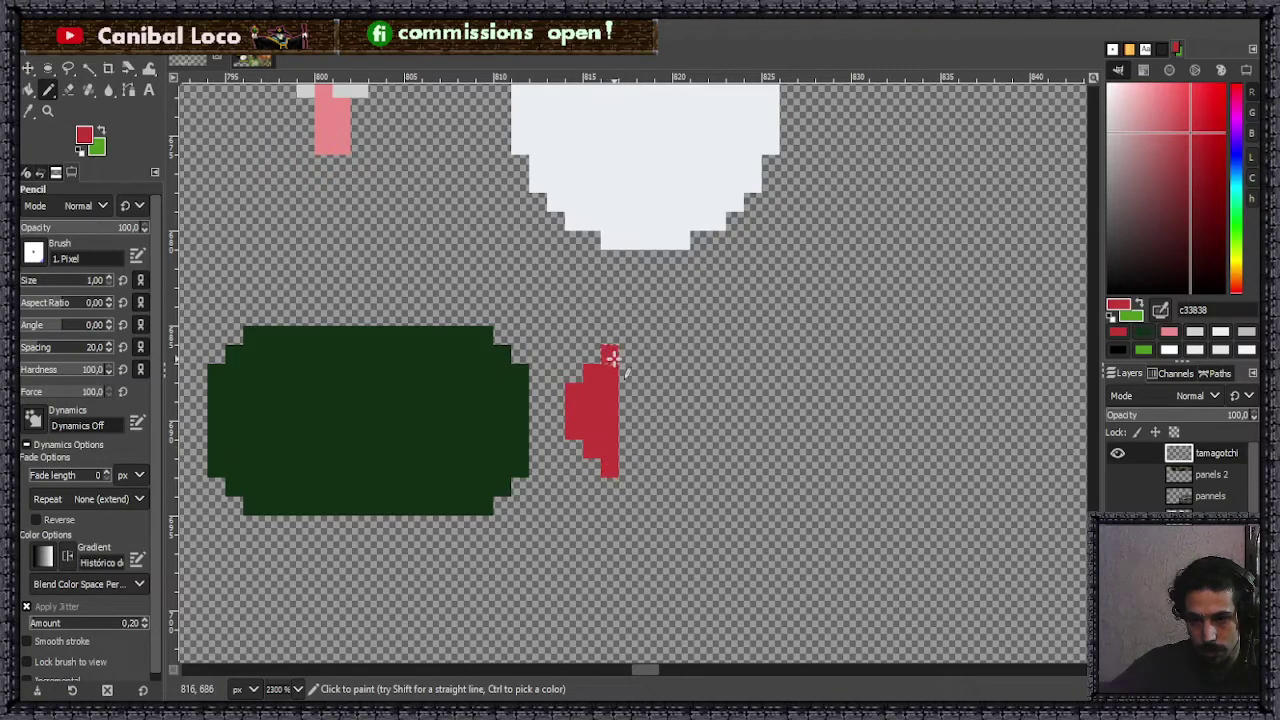
- Sample the panel button's white f6f6f8 and pencil a solid square about 7 × 7 px to the right of the small red button
{"action": "scroll", "coordinate": [620, 380], "scroll_direction": "down", "scroll_amount": 2}
{"action": "scroll", "coordinate": [640, 400], "scroll_direction": "up", "scroll_amount": 1}
{"action": "left_click", "coordinate": [600, 271], "text": "ctrl"}
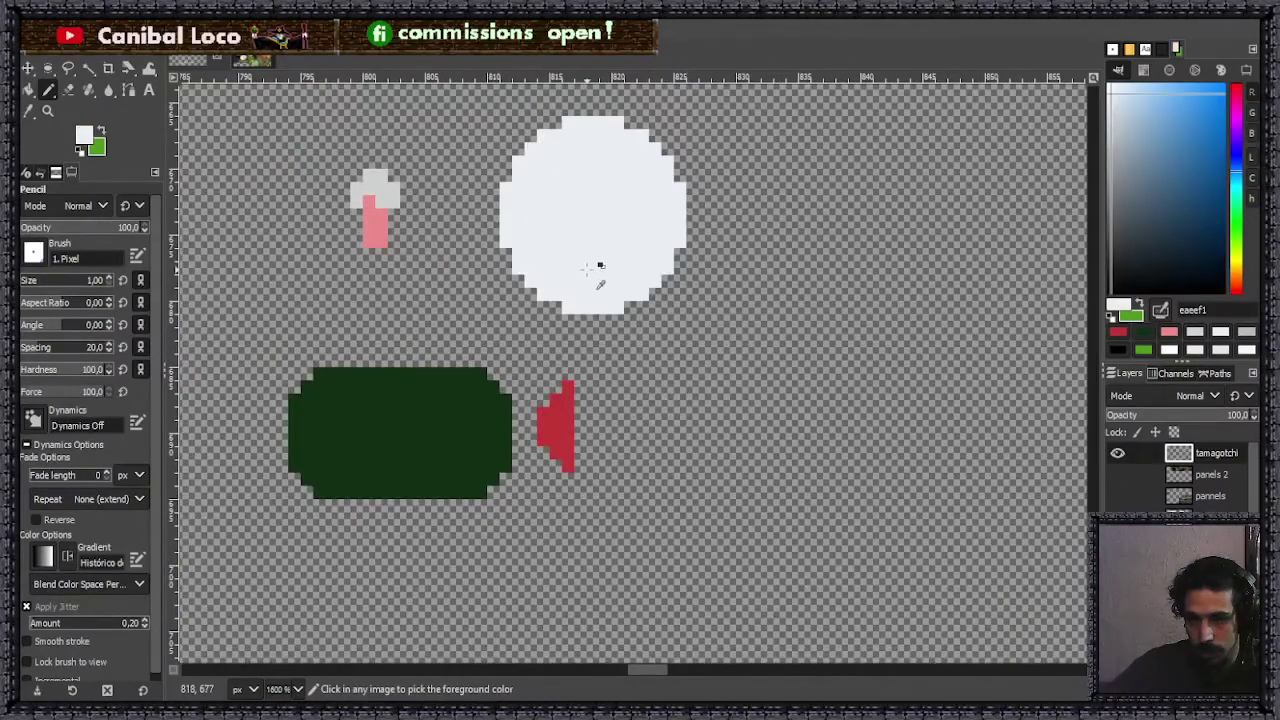
{"action": "scroll", "coordinate": [650, 325], "scroll_direction": "down", "scroll_amount": 6}
{"action": "scroll", "coordinate": [660, 310], "scroll_direction": "up", "scroll_amount": 6}
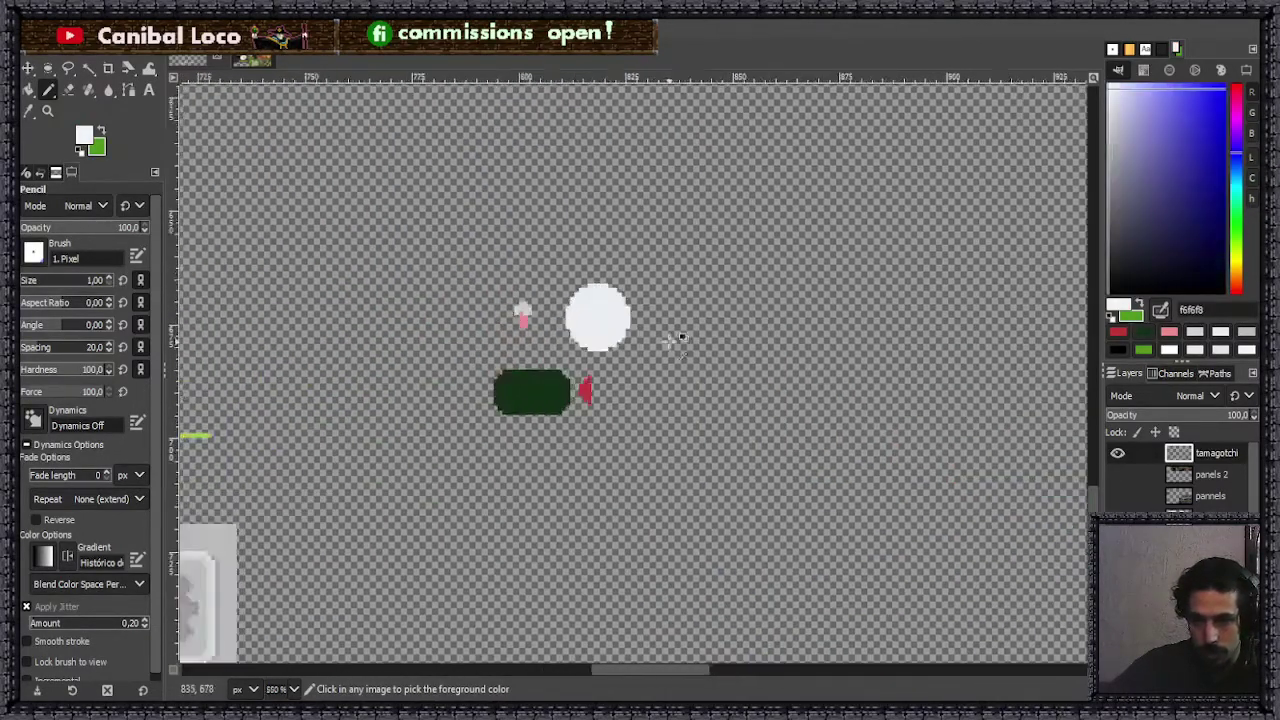
{"action": "left_click_drag", "start_coordinate": [492, 420], "coordinate": [492, 492]}
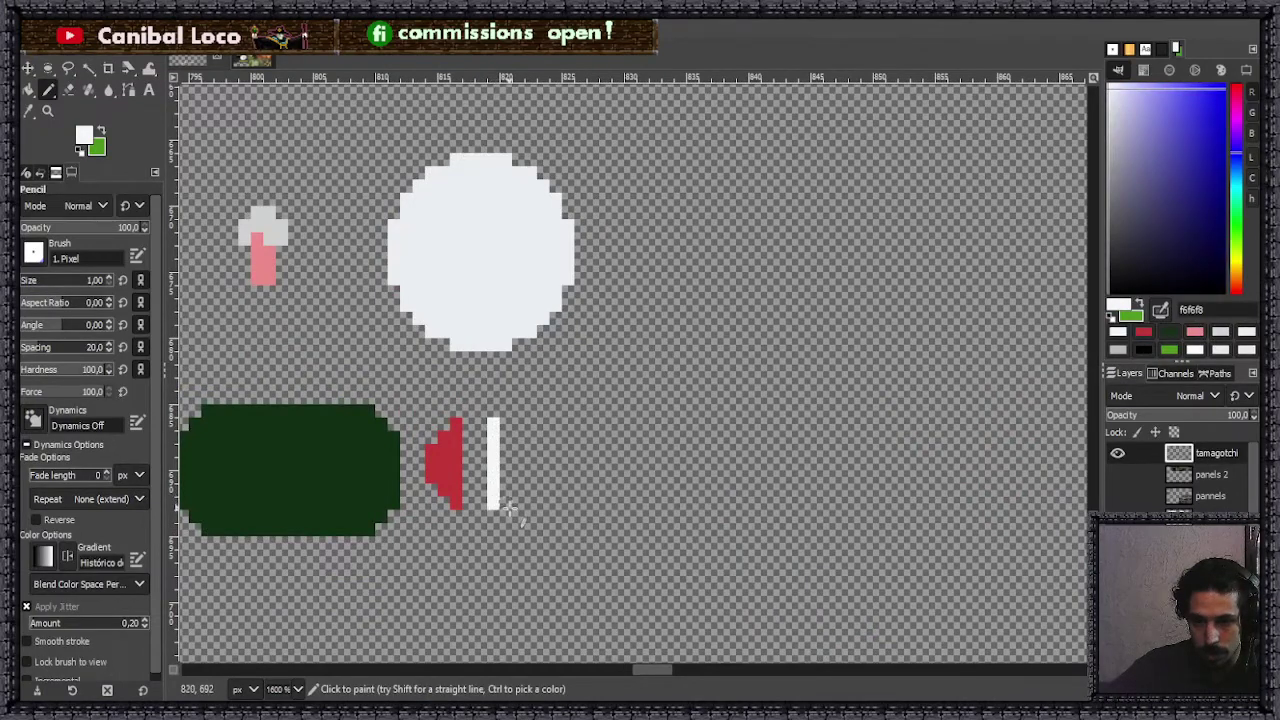
{"action": "key", "text": "ctrl+z"}
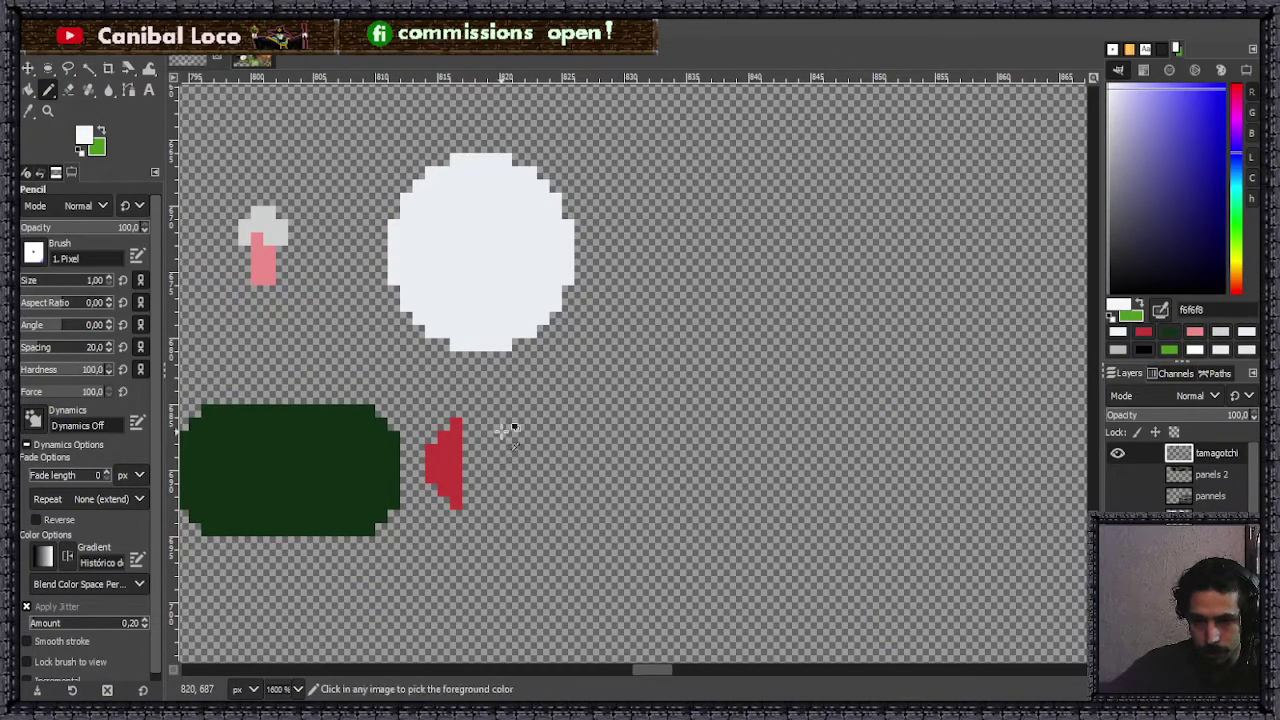
{"action": "mouse_move", "coordinate": [492, 423]}
{"action": "left_mouse_down"}
{"action": "mouse_move", "coordinate": [494, 502]}
{"action": "mouse_move", "coordinate": [568, 504]}
{"action": "mouse_move", "coordinate": [568, 424]}
{"action": "mouse_move", "coordinate": [506, 425]}
{"action": "mouse_move", "coordinate": [520, 438]}
{"action": "mouse_move", "coordinate": [516, 475]}
{"action": "mouse_move", "coordinate": [556, 436]}
{"action": "mouse_move", "coordinate": [543, 478]}
{"action": "left_mouse_up"}
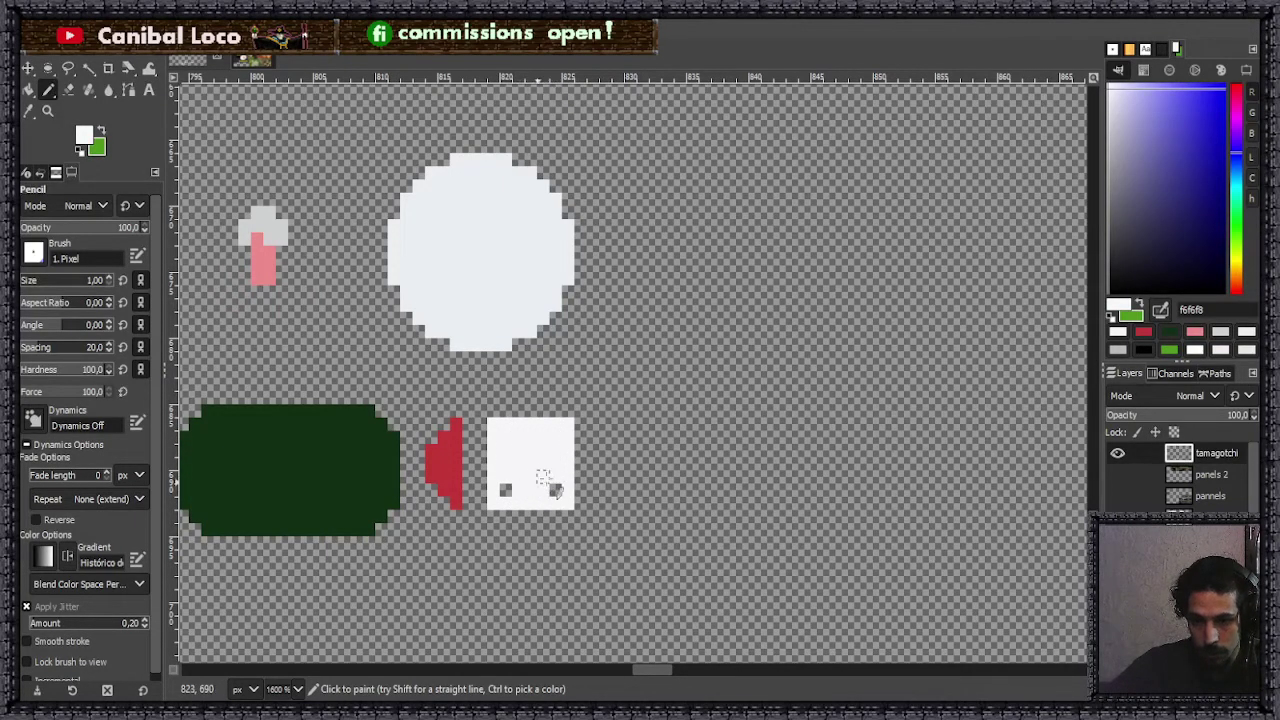
- Sample the red c33838 again and pencil a mirrored half-round button about 3 × 7 px on the right side of the white square
{"action": "left_click", "coordinate": [452, 462], "text": "ctrl"}
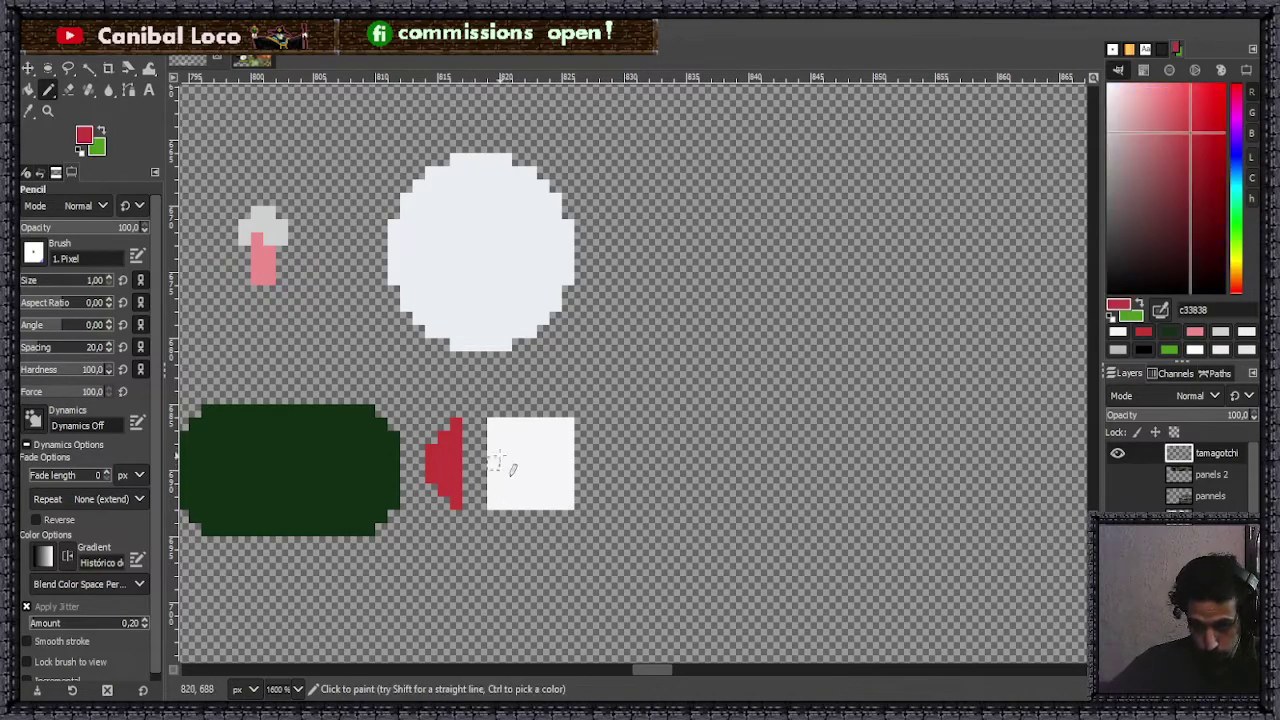
{"action": "left_click_drag", "start_coordinate": [607, 422], "coordinate": [606, 510]}
{"action": "mouse_move", "coordinate": [613, 437]}
{"action": "left_mouse_down"}
{"action": "mouse_move", "coordinate": [628, 475]}
{"action": "mouse_move", "coordinate": [616, 487]}
{"action": "left_mouse_up"}
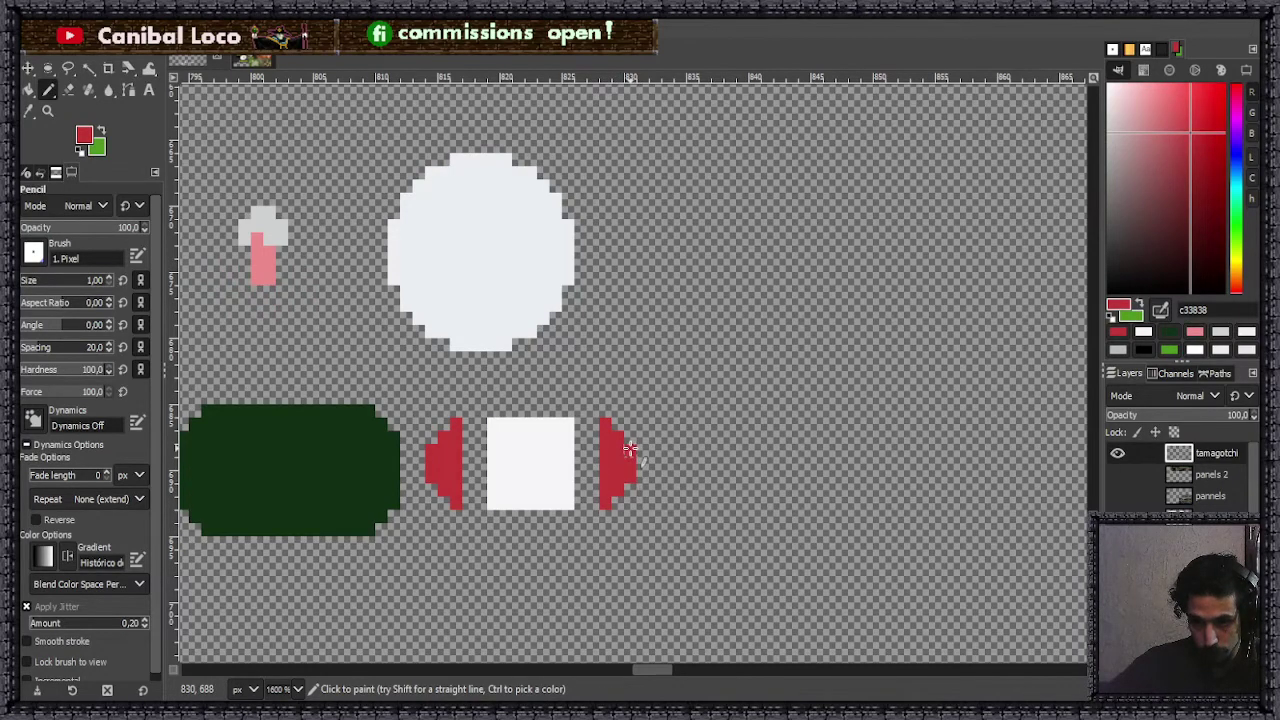
{"action": "scroll", "coordinate": [650, 400], "scroll_direction": "down", "scroll_amount": 6, "text": "ctrl"}
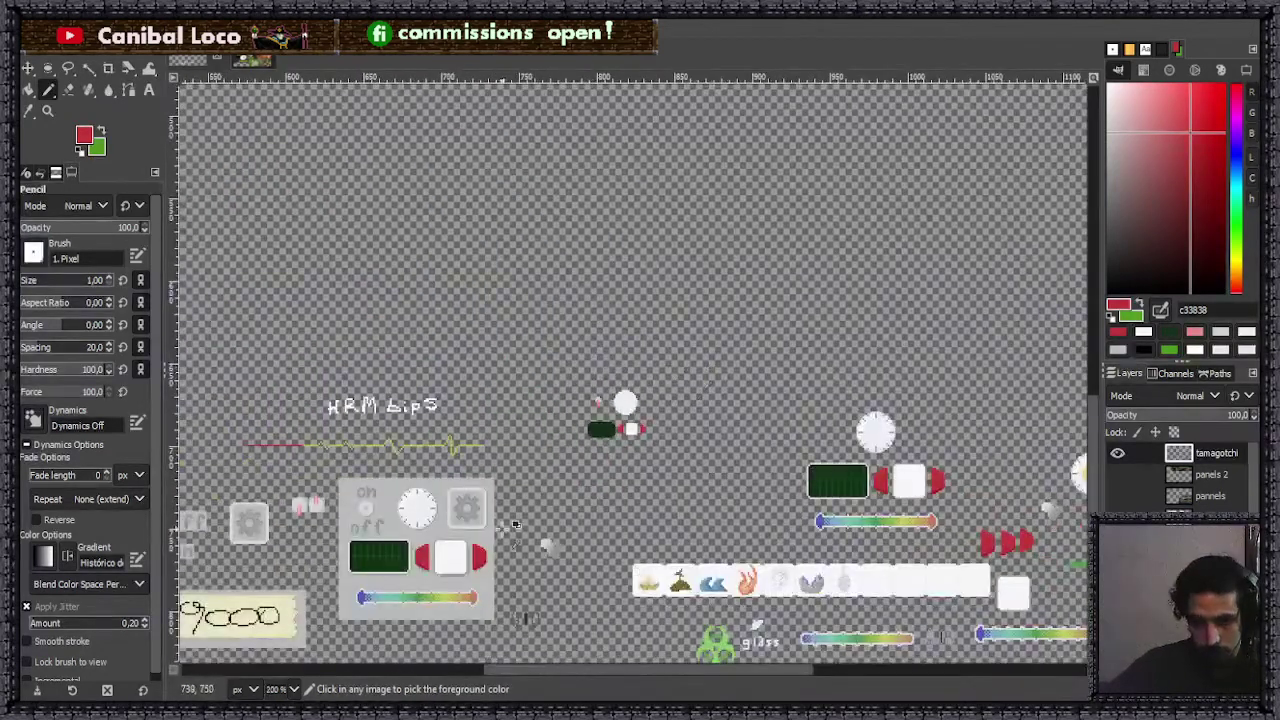
- Compare the original control panel with the miniature version and the surrounding parts of the sprite sheet
{"action": "scroll", "coordinate": [440, 580], "scroll_direction": "up", "scroll_amount": 4, "text": "ctrl"}
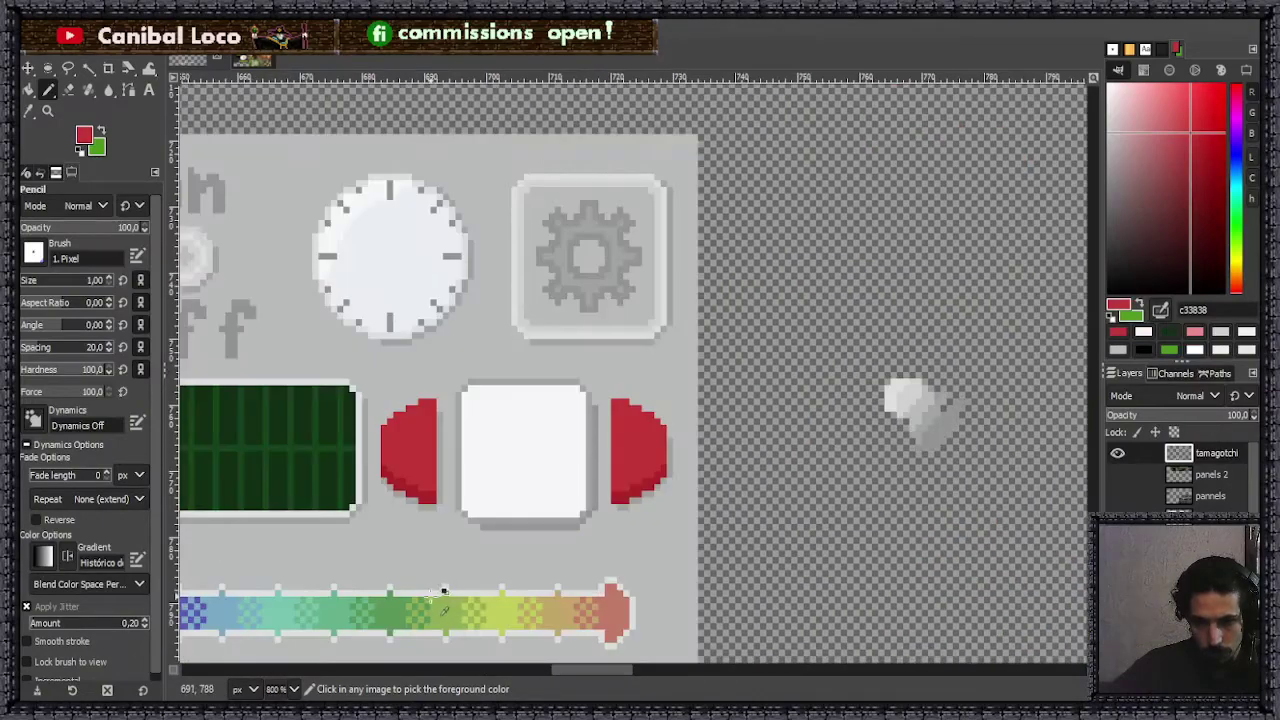
{"action": "scroll", "coordinate": [415, 598], "scroll_direction": "down", "scroll_amount": 3, "text": "ctrl"}
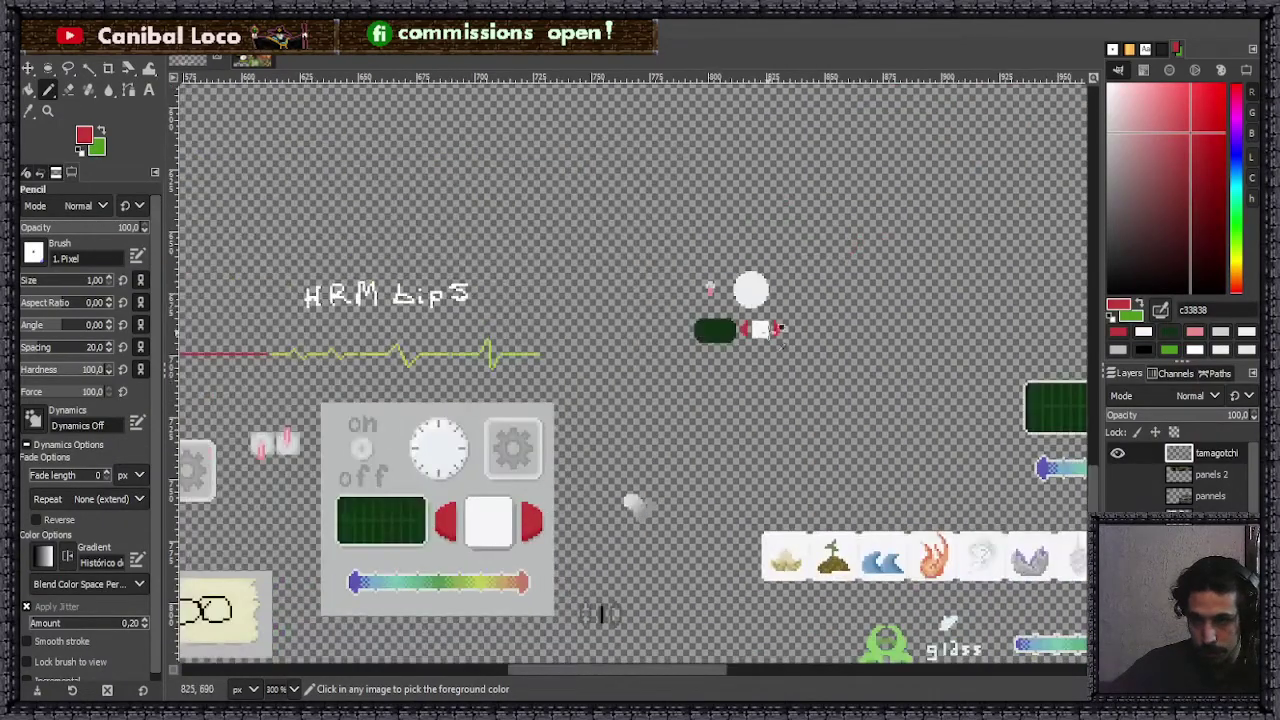
{"action": "scroll", "coordinate": [750, 335], "scroll_direction": "down", "scroll_amount": 2, "text": "ctrl"}
{"action": "scroll", "coordinate": [750, 335], "scroll_direction": "up", "scroll_amount": 4, "text": "ctrl"}
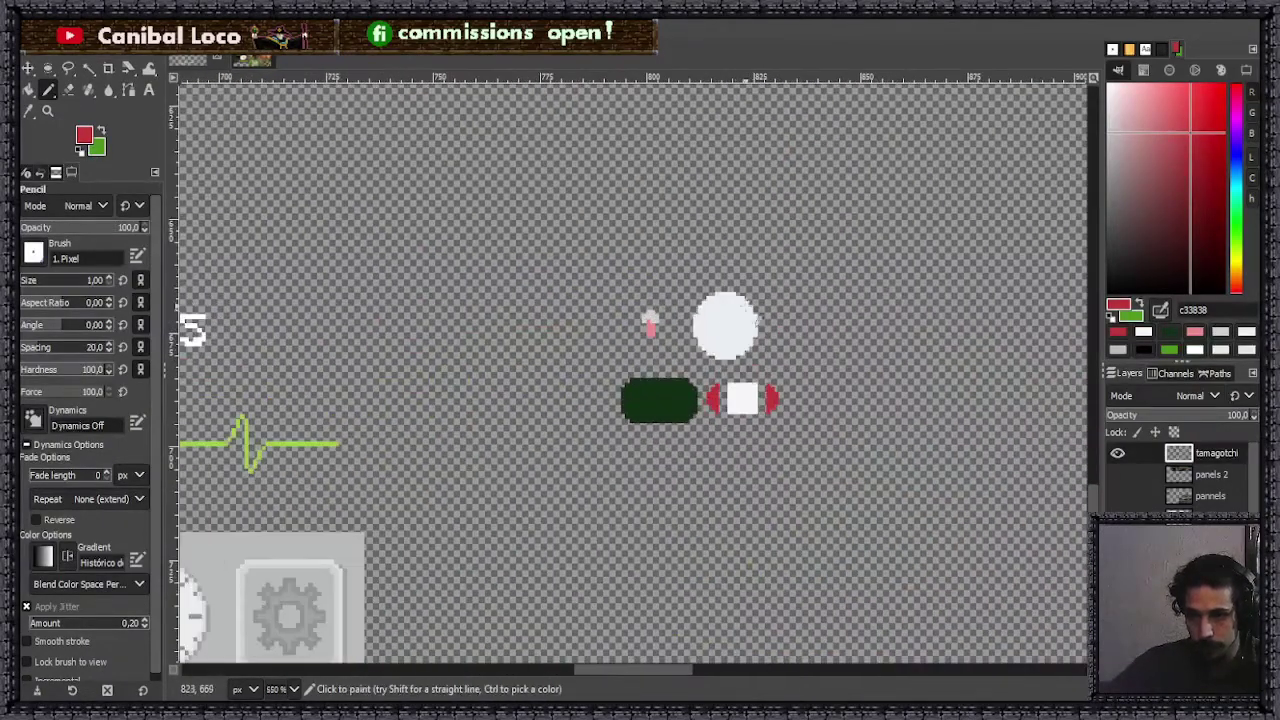
{"action": "scroll", "coordinate": [758, 320], "scroll_direction": "down", "scroll_amount": 4, "text": "ctrl"}
{"action": "scroll", "coordinate": [690, 398], "scroll_direction": "down", "scroll_amount": 2, "text": "ctrl"}
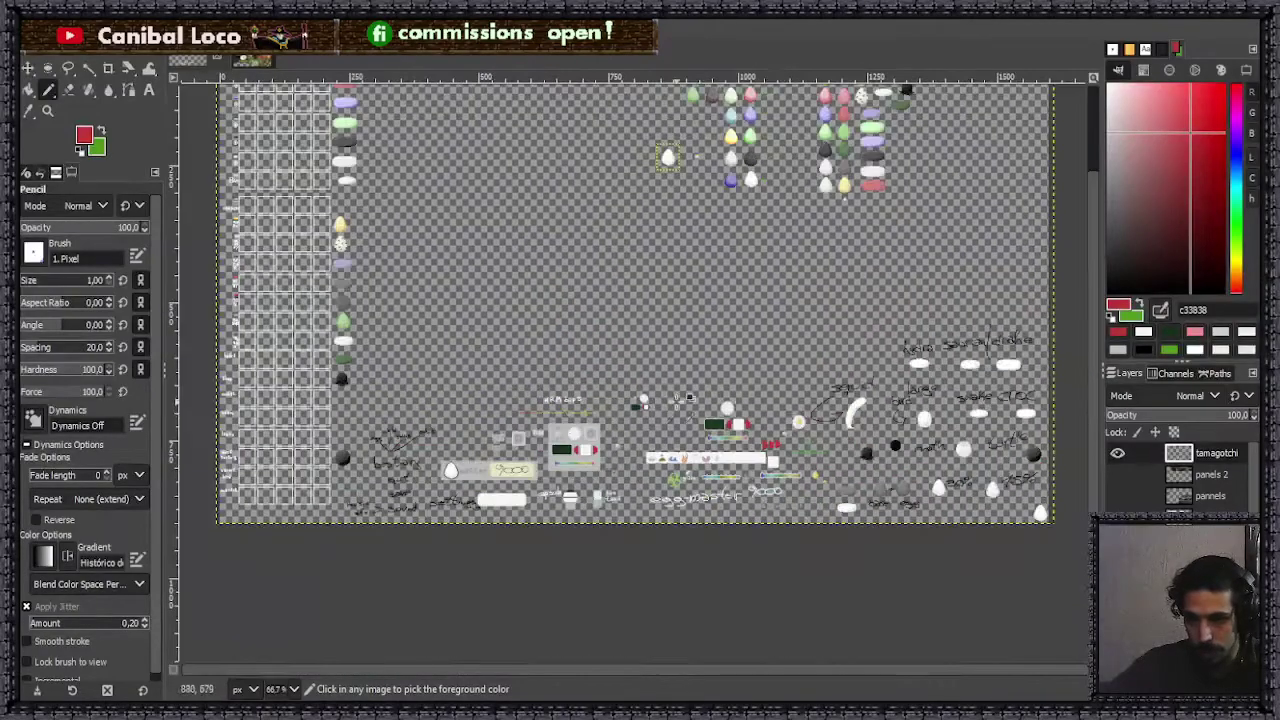
{"action": "scroll", "coordinate": [690, 398], "scroll_direction": "up", "scroll_amount": 5, "text": "ctrl"}
{"action": "scroll", "coordinate": [740, 385], "scroll_direction": "down", "scroll_amount": 5, "text": "ctrl"}
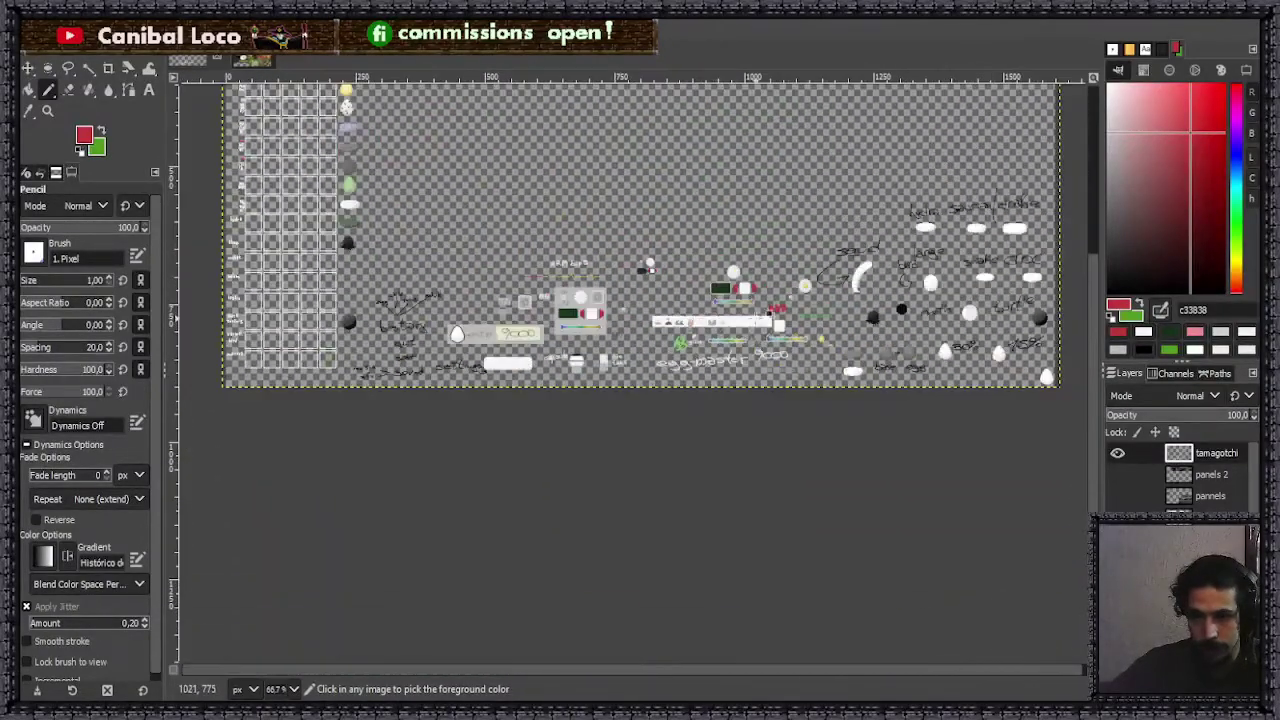
{"action": "scroll", "coordinate": [593, 288], "scroll_direction": "up", "scroll_amount": 6, "text": "ctrl"}
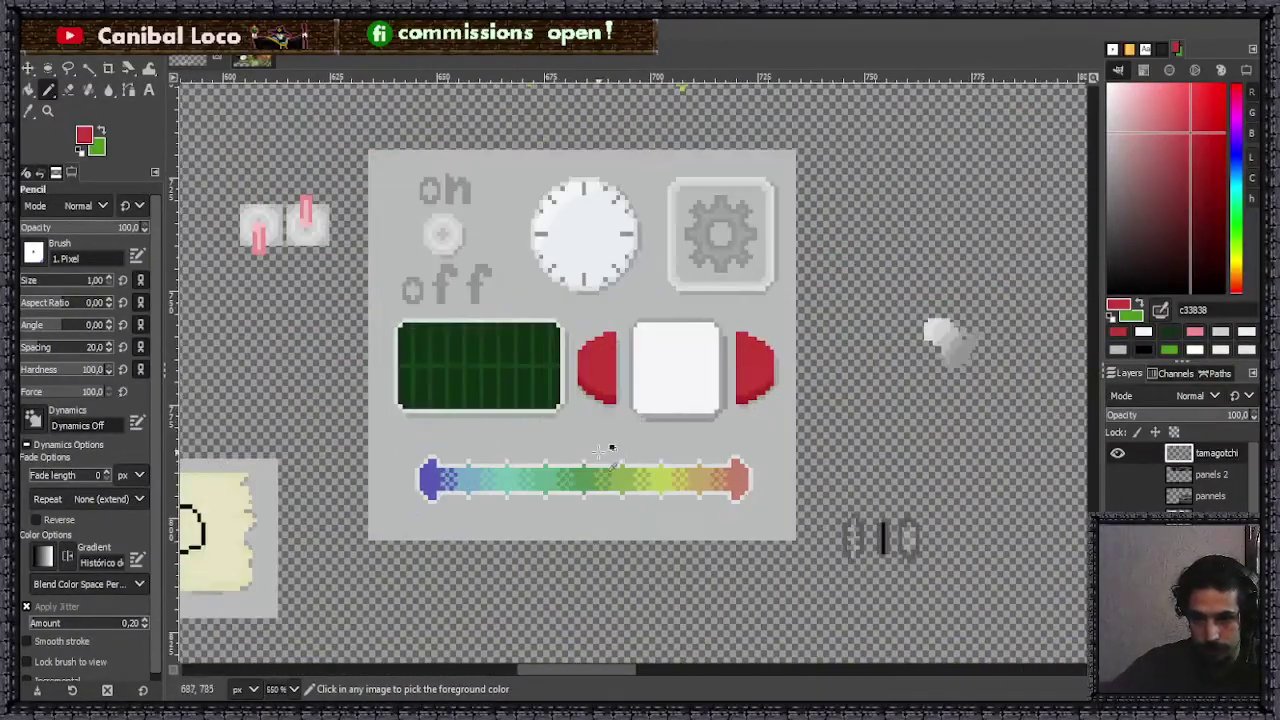
- Sample green 599658 from the original panel's gradient bar and copy a 72 × 3 px strip of the bar without its white border
{"action": "scroll", "coordinate": [601, 451], "scroll_direction": "up", "scroll_amount": 2, "text": "ctrl"}
{"action": "left_click", "coordinate": [578, 483]}
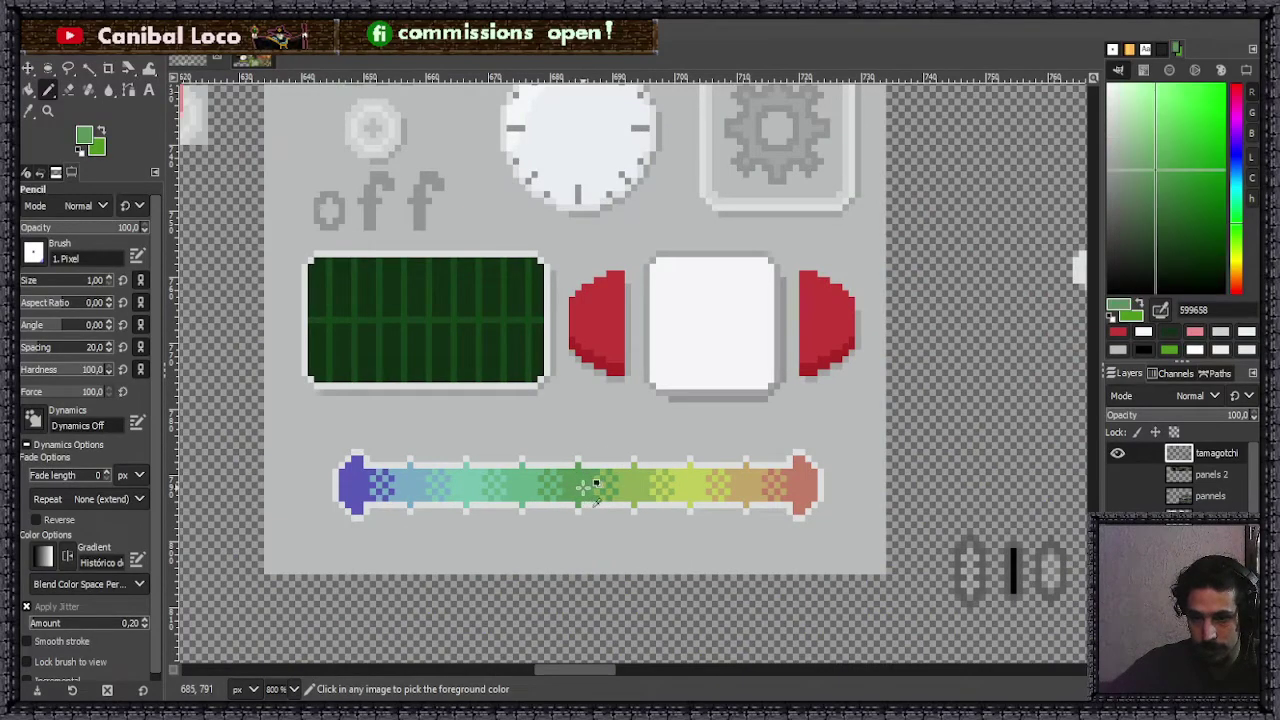
{"action": "scroll", "coordinate": [571, 448], "scroll_direction": "down", "scroll_amount": 3, "text": "ctrl"}
{"action": "scroll", "coordinate": [585, 491], "scroll_direction": "up", "scroll_amount": 3, "text": "ctrl"}
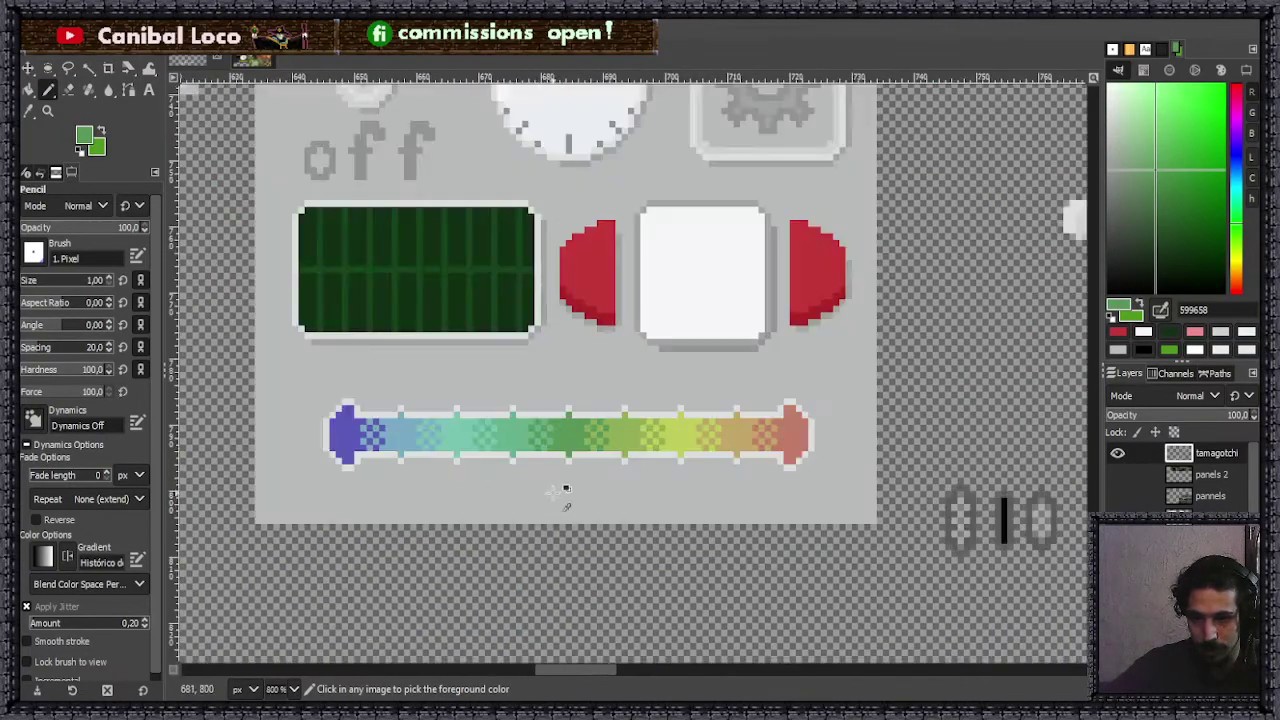
{"action": "key", "text": "r"}
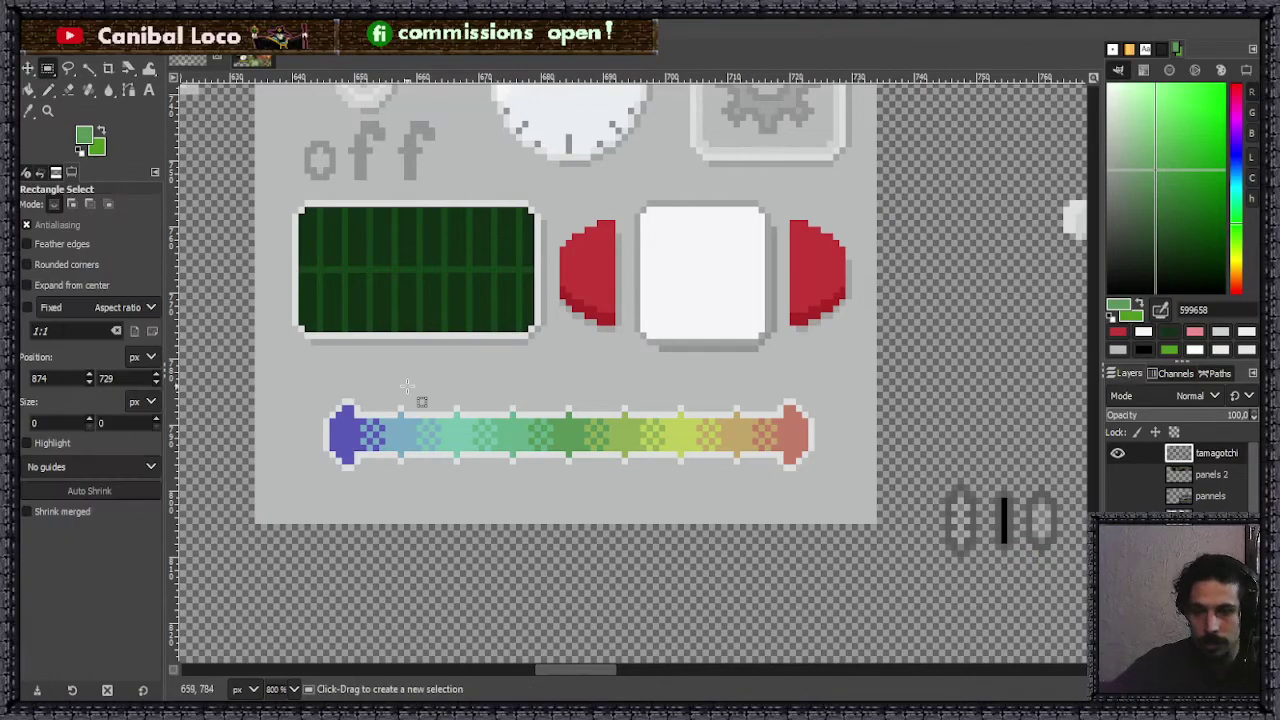
{"action": "left_click_drag", "start_coordinate": [336, 422], "coordinate": [796, 443]}
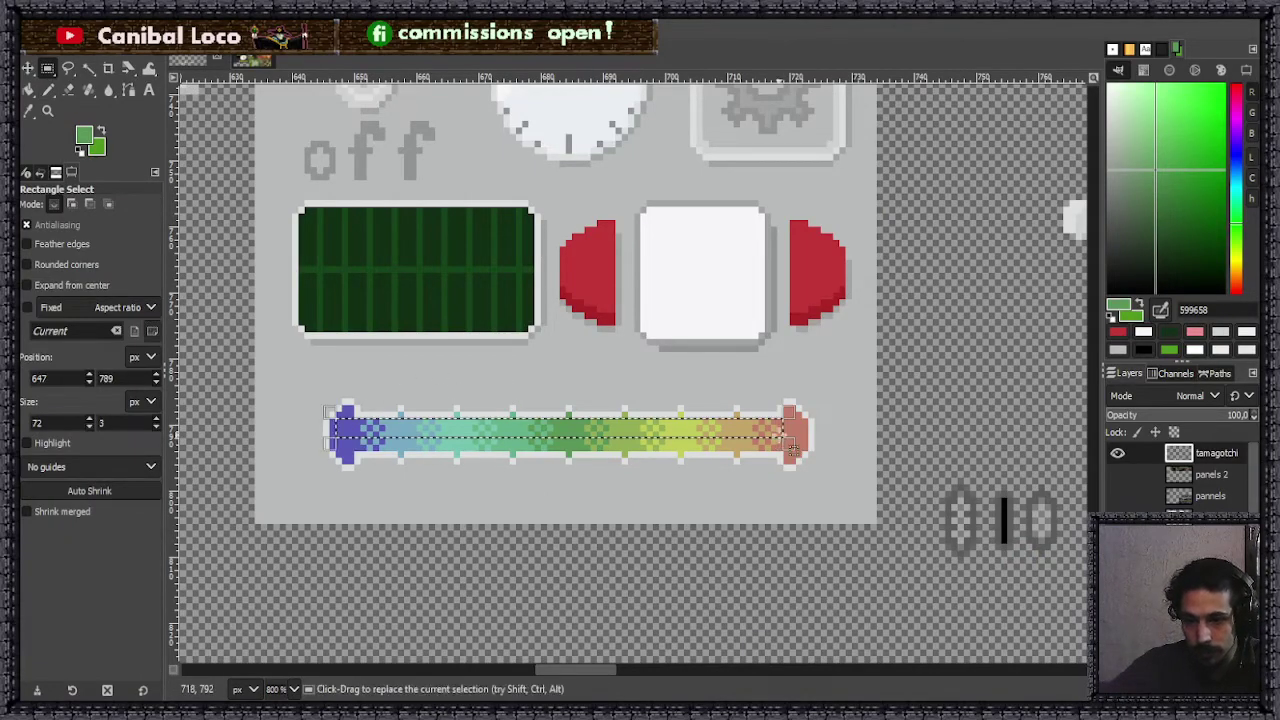
{"action": "key", "text": "ctrl+c"}
{"action": "key", "text": "ctrl+shift+a"}
- Paste the copied gradient strip just below the mini display and buttons, and anchor it there
{"action": "key", "text": "2"}
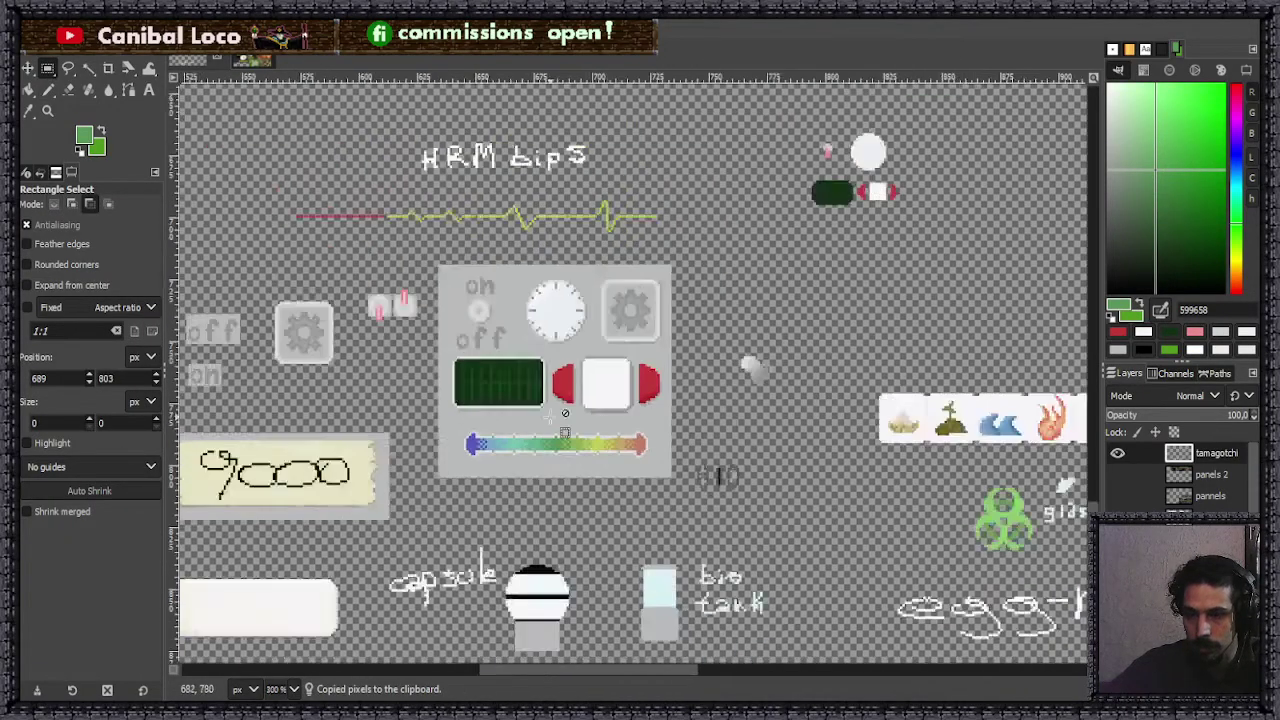
{"action": "key", "text": "4"}
{"action": "key", "text": "ctrl+v"}
{"action": "left_click_drag", "start_coordinate": [664, 394], "coordinate": [734, 396]}
{"action": "left_click", "coordinate": [727, 447]}
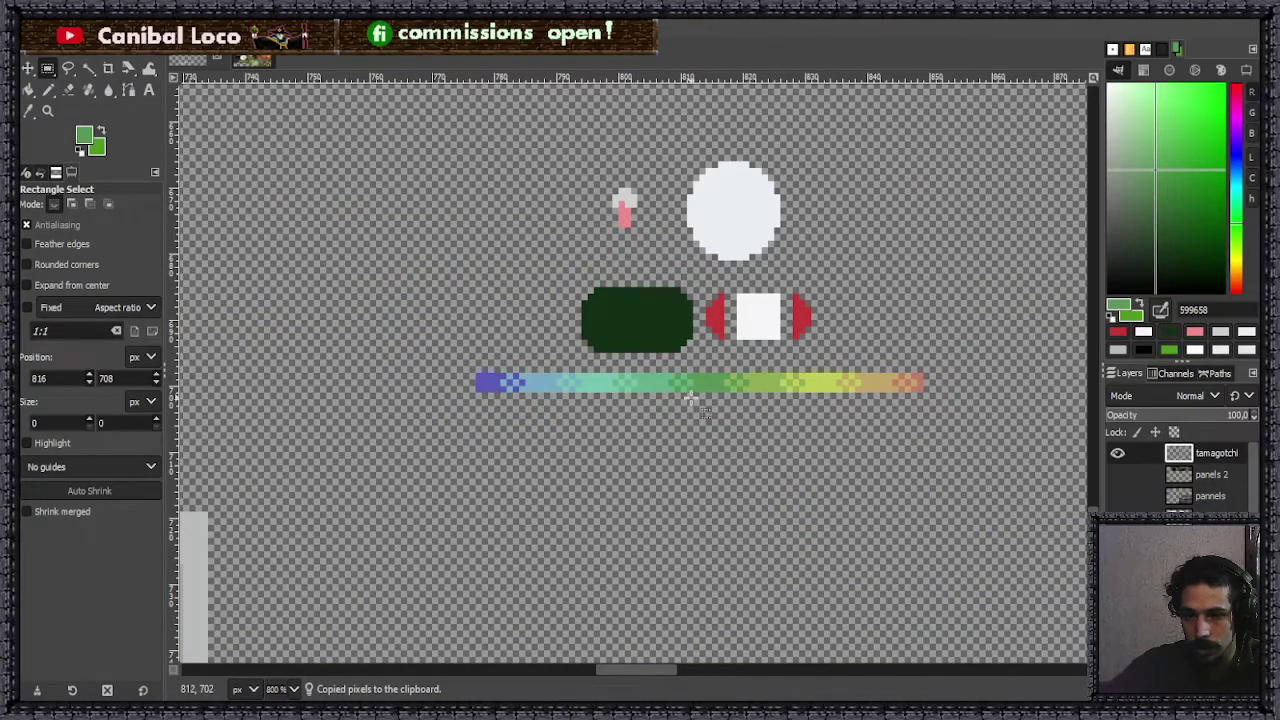
- Erase the strip's outer 2 px at the purple end and cut 2 px gaps through its light-blue and aqua sections
{"action": "key", "text": "shift+e"}
{"action": "scroll", "coordinate": [545, 385], "scroll_direction": "up", "scroll_amount": 4}
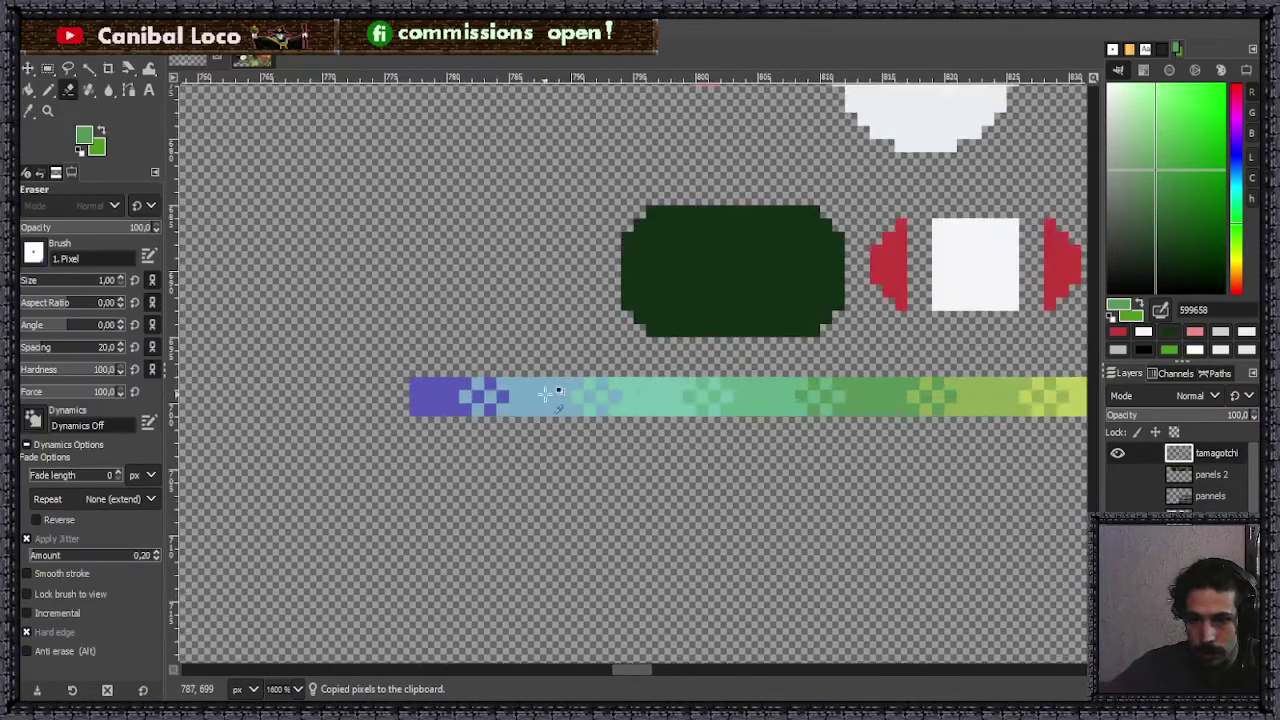
{"action": "mouse_move", "coordinate": [289, 345]}
{"action": "left_mouse_down"}
{"action": "mouse_move", "coordinate": [291, 440]}
{"action": "mouse_move", "coordinate": [316, 445]}
{"action": "left_mouse_up"}
{"action": "left_click_drag", "start_coordinate": [536, 345], "coordinate": [539, 440]}
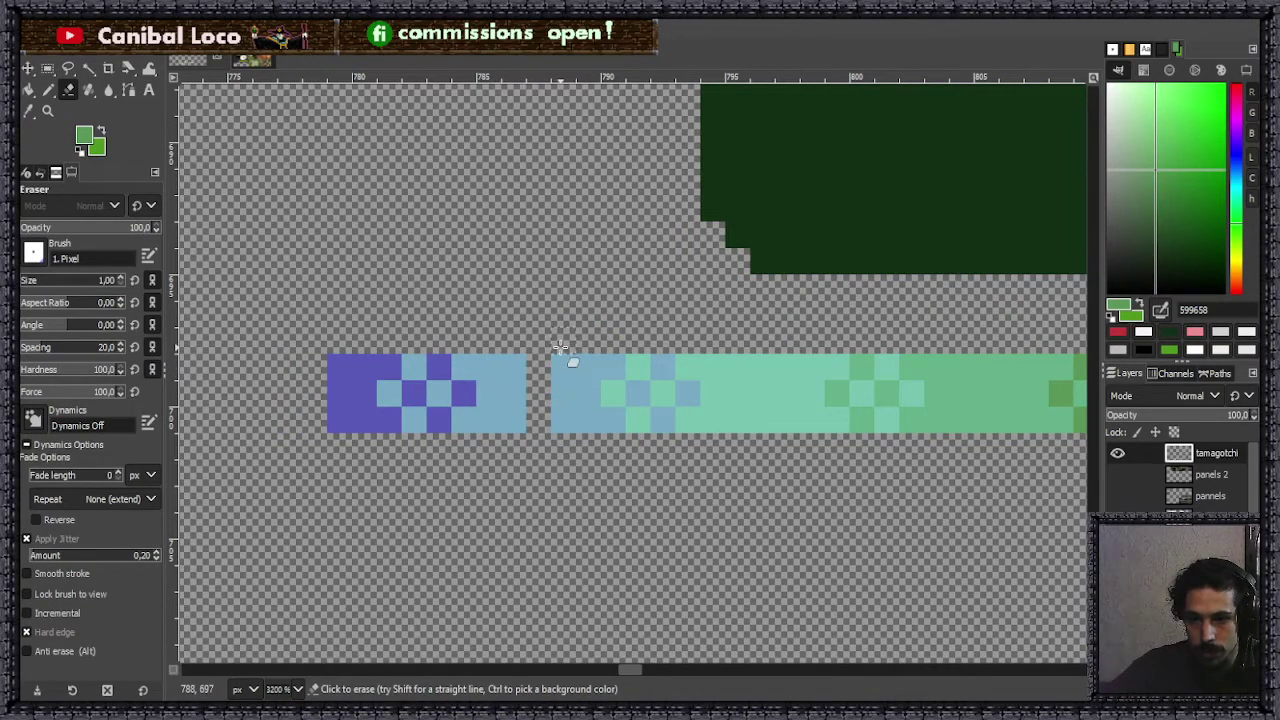
{"action": "left_click_drag", "start_coordinate": [563, 350], "coordinate": [564, 445]}
{"action": "mouse_move", "coordinate": [772, 365]}
{"action": "left_mouse_down"}
{"action": "mouse_move", "coordinate": [773, 435]}
{"action": "mouse_move", "coordinate": [791, 448]}
{"action": "left_mouse_up"}
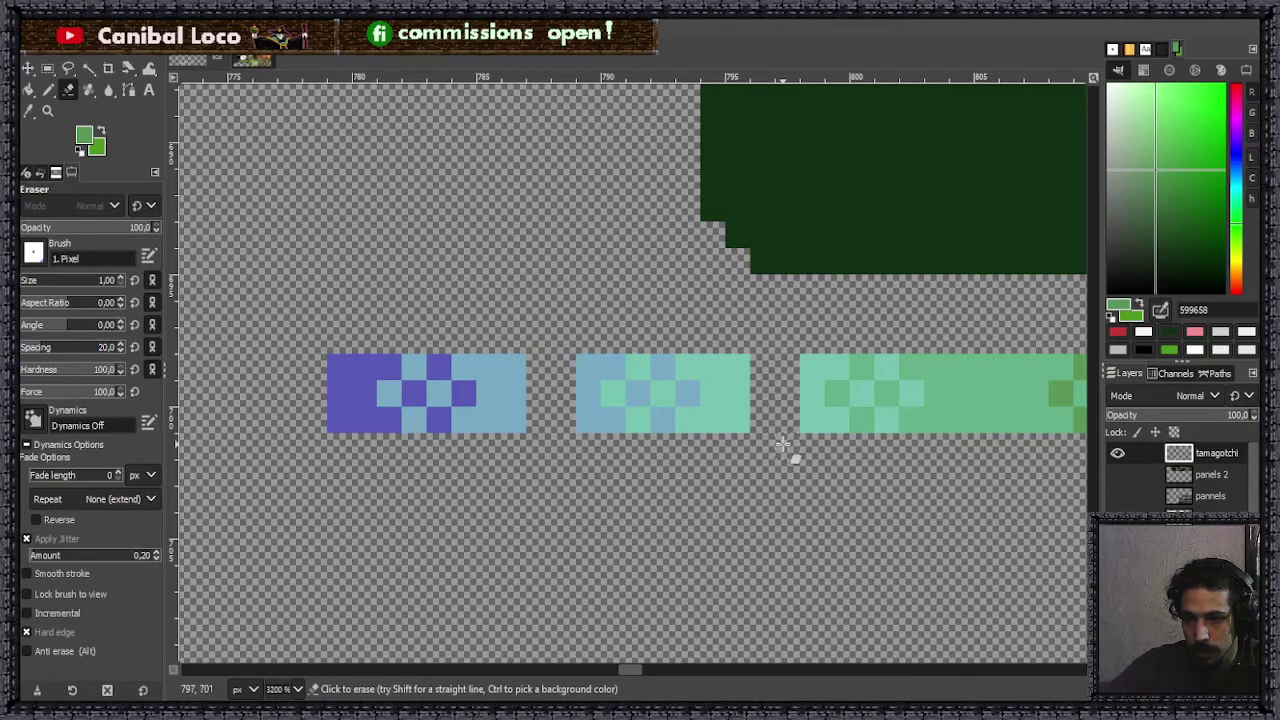
- Erase 2 px wide gaps through the strip's sea-green and darker green sections
{"action": "scroll", "coordinate": [791, 448], "scroll_direction": "down", "scroll_amount": 3}
{"action": "scroll", "coordinate": [758, 410], "scroll_direction": "up", "scroll_amount": 3}
{"action": "mouse_move", "coordinate": [641, 362]}
{"action": "left_mouse_down"}
{"action": "mouse_move", "coordinate": [651, 457]}
{"action": "mouse_move", "coordinate": [684, 366]}
{"action": "mouse_move", "coordinate": [665, 478]}
{"action": "left_mouse_up"}
{"action": "scroll", "coordinate": [688, 393], "scroll_direction": "down", "scroll_amount": 2}
{"action": "scroll", "coordinate": [688, 393], "scroll_direction": "up", "scroll_amount": 2}
{"action": "mouse_move", "coordinate": [703, 395]}
{"action": "left_mouse_down"}
{"action": "mouse_move", "coordinate": [705, 480]}
{"action": "mouse_move", "coordinate": [734, 490]}
{"action": "left_mouse_up"}
- Erase 2 px wide gaps through the strip's yellow-green, yellow and orange sections
{"action": "scroll", "coordinate": [734, 490], "scroll_direction": "down", "scroll_amount": 3}
{"action": "scroll", "coordinate": [822, 405], "scroll_direction": "up", "scroll_amount": 3}
{"action": "mouse_move", "coordinate": [630, 355]}
{"action": "left_mouse_down"}
{"action": "mouse_move", "coordinate": [631, 430]}
{"action": "mouse_move", "coordinate": [656, 430]}
{"action": "left_mouse_up"}
{"action": "left_click_drag", "start_coordinate": [876, 345], "coordinate": [878, 440]}
{"action": "left_click_drag", "start_coordinate": [902, 352], "coordinate": [903, 440]}
{"action": "scroll", "coordinate": [890, 440], "scroll_direction": "down", "scroll_amount": 2}
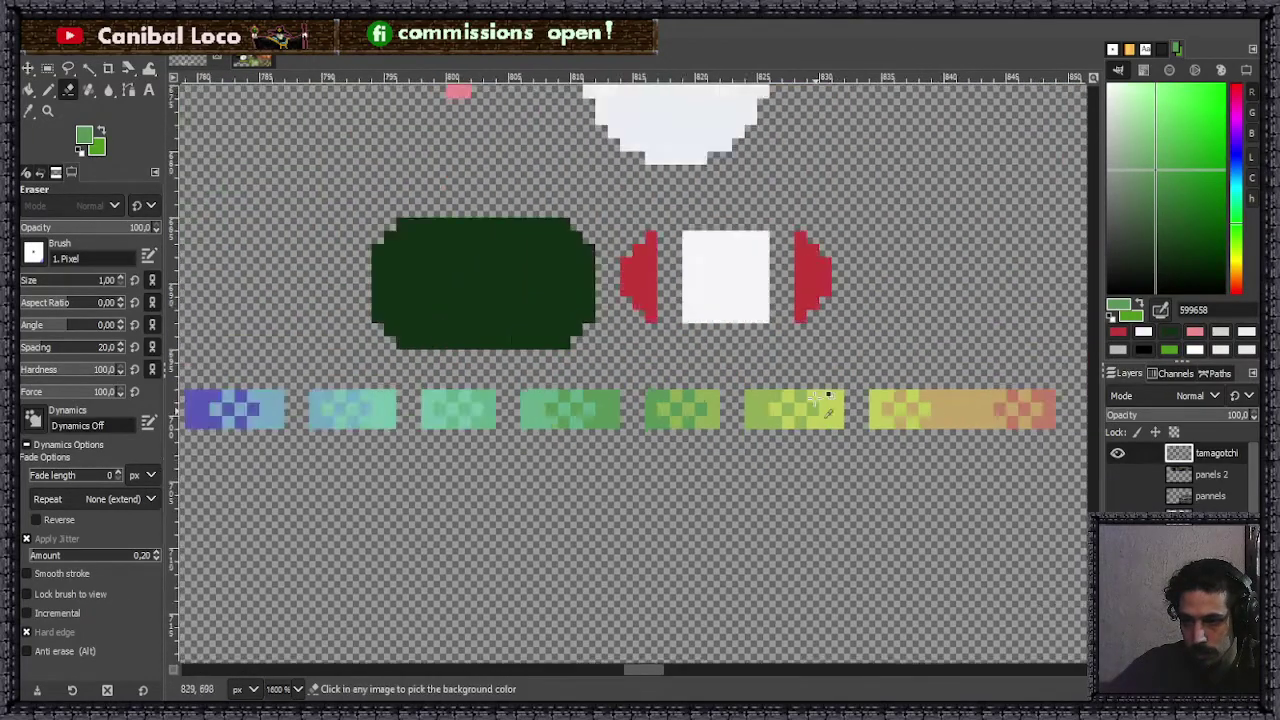
{"action": "scroll", "coordinate": [890, 440], "scroll_direction": "up", "scroll_amount": 1}
{"action": "left_click_drag", "start_coordinate": [862, 360], "coordinate": [873, 440]}
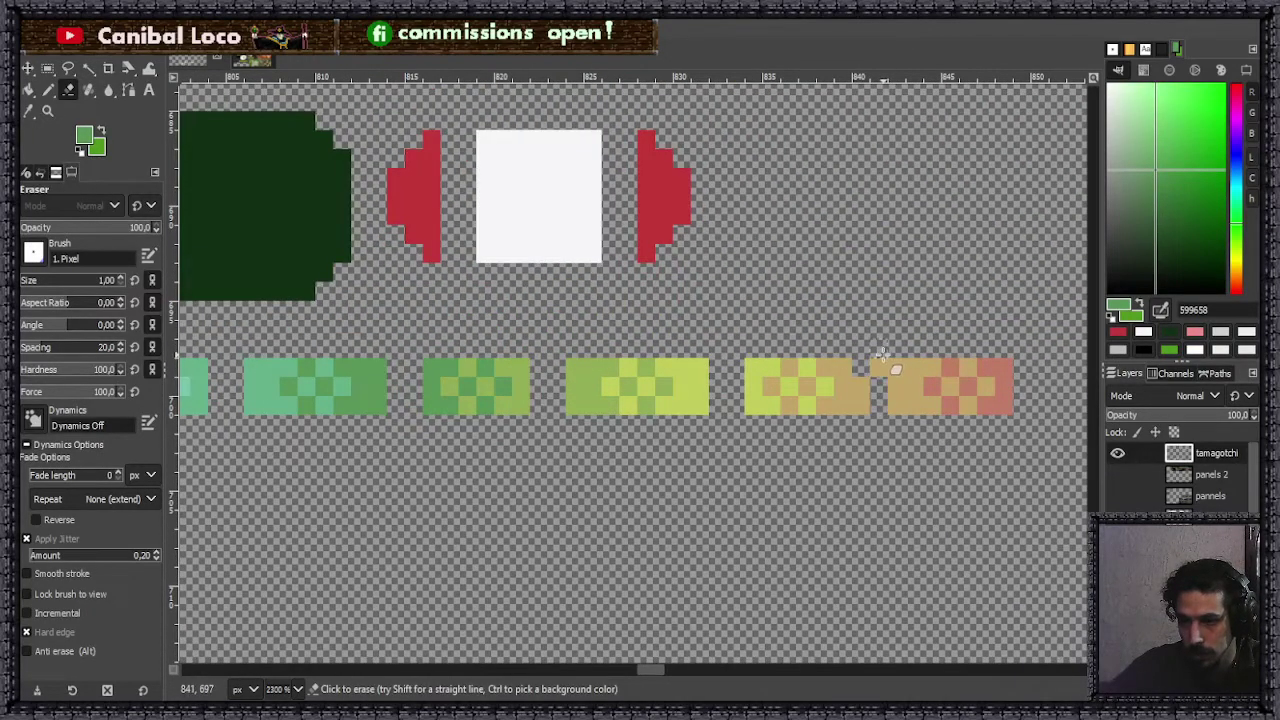
{"action": "left_click_drag", "start_coordinate": [881, 353], "coordinate": [871, 443]}
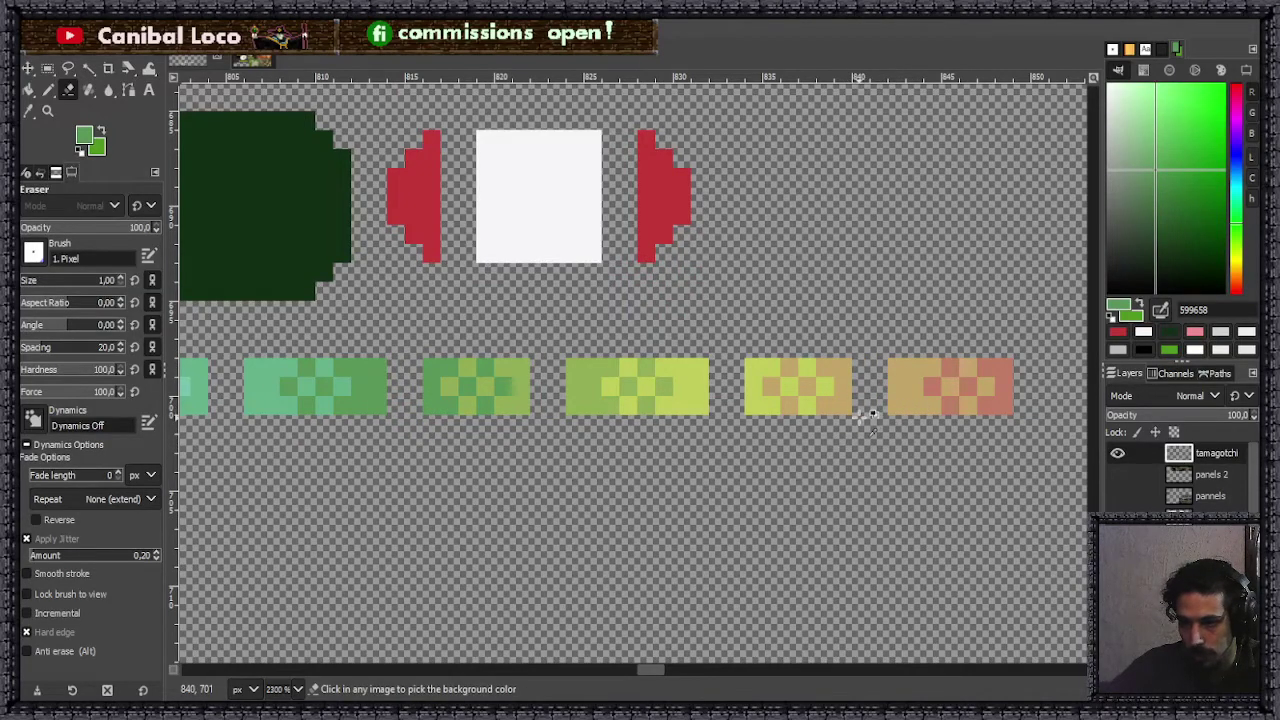
- Cut the purple-blue end segment, paste it 2 px to the right against the blue-aqua segment and anchor it
{"action": "scroll", "coordinate": [872, 413], "scroll_direction": "down", "scroll_amount": 3}
{"action": "key", "text": "r"}
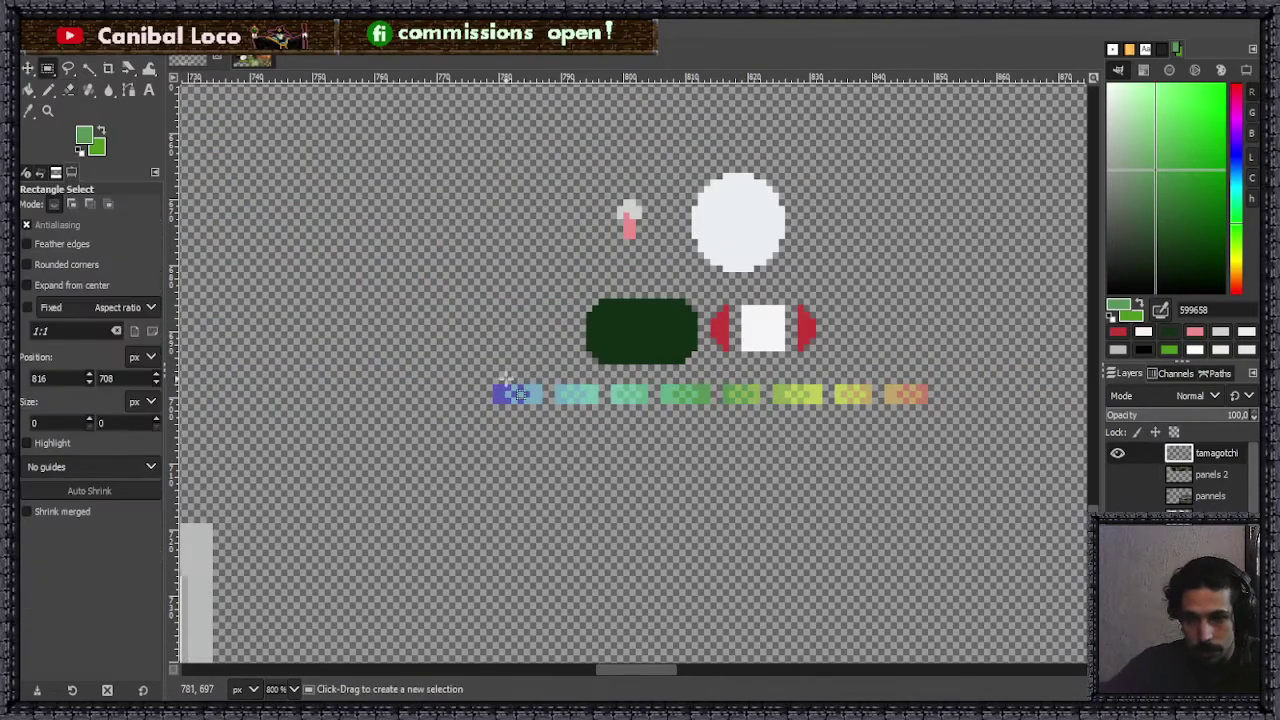
{"action": "left_click_drag", "start_coordinate": [491, 378], "coordinate": [492, 377]}
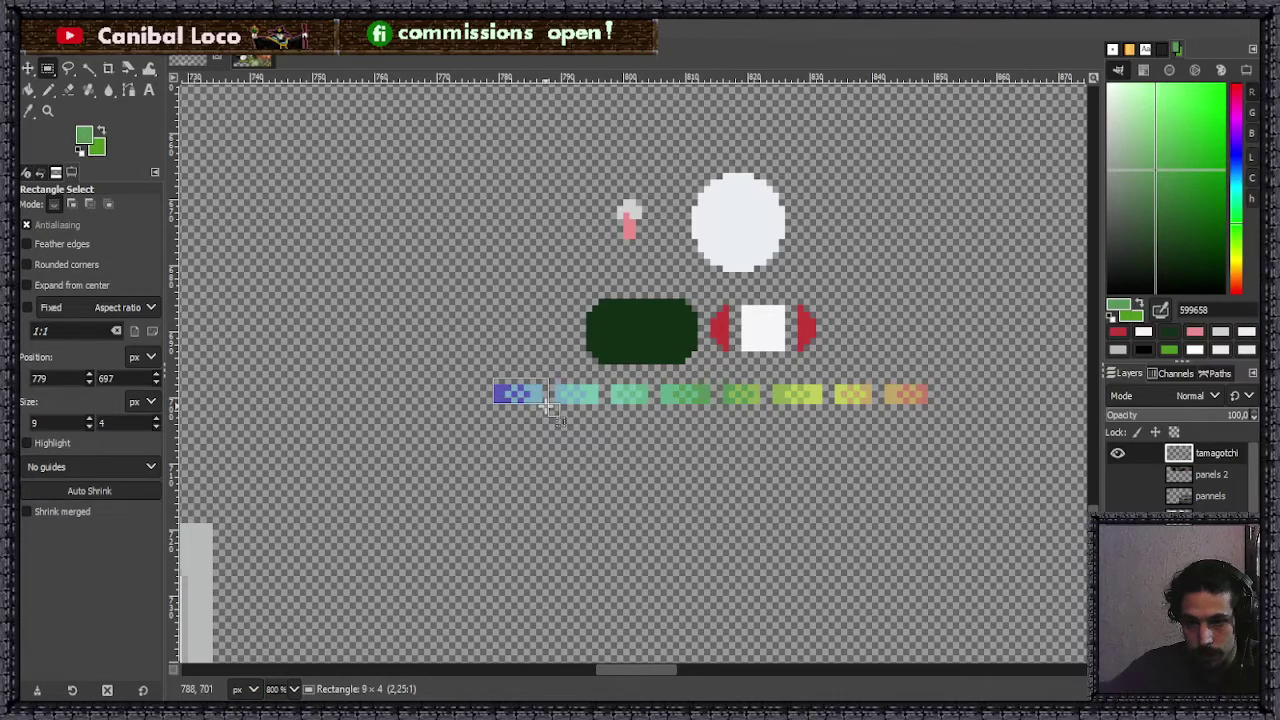
{"action": "scroll", "coordinate": [550, 409], "scroll_direction": "up", "scroll_amount": 4}
{"action": "key", "text": "ctrl+x"}
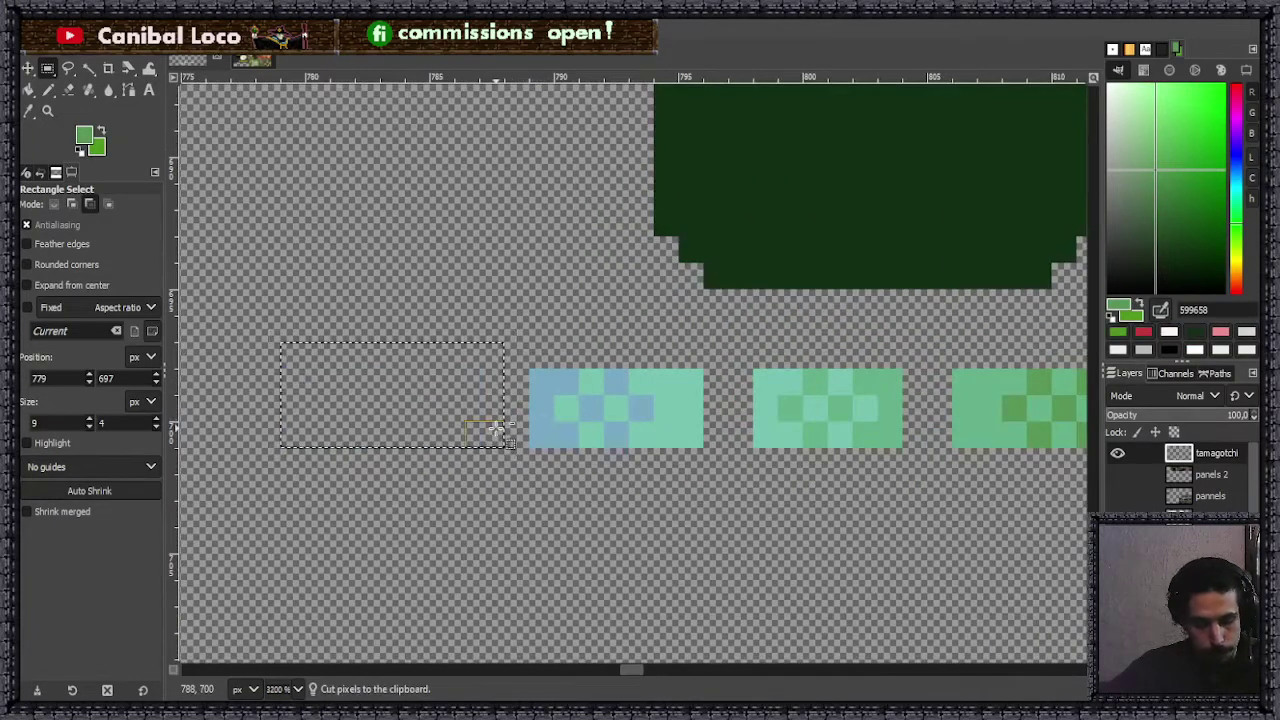
{"action": "key", "text": "ctrl+v"}
{"action": "left_click_drag", "start_coordinate": [450, 419], "coordinate": [500, 419]}
{"action": "left_click", "coordinate": [577, 458]}
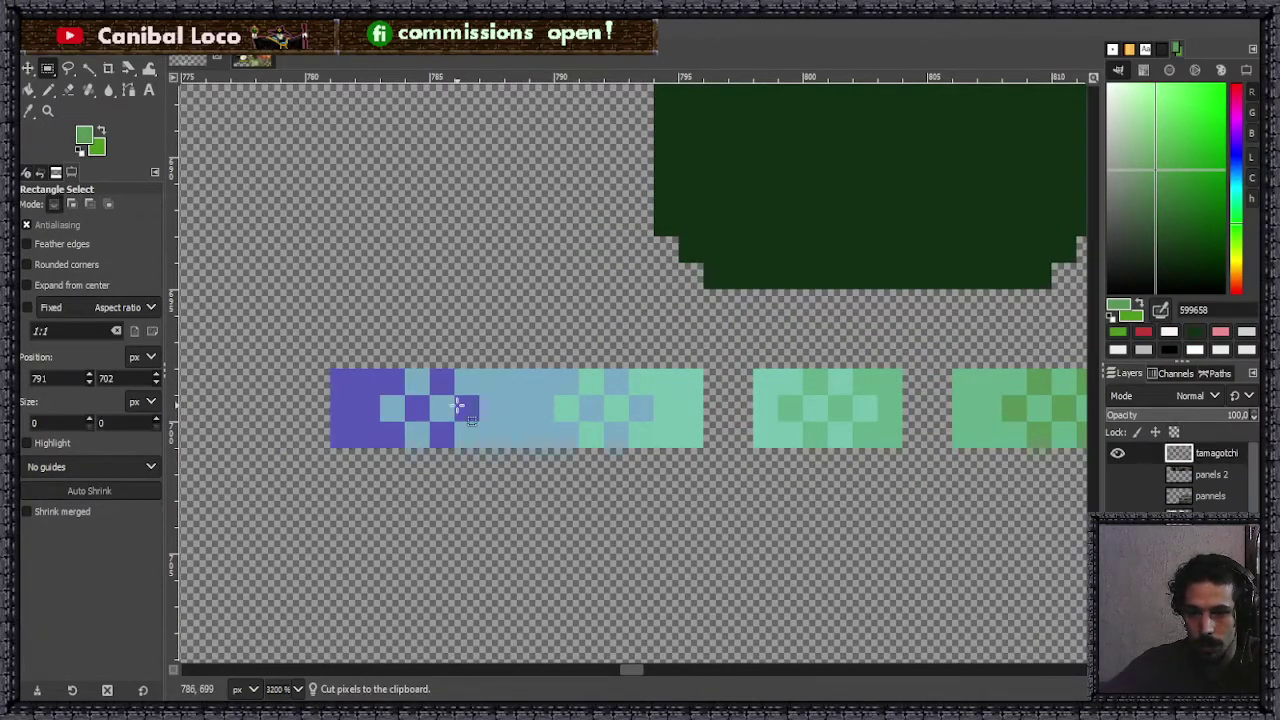
- Move the joined 15 × 3 px purple-to-aqua piece 2 px right to close the next gap
{"action": "left_click_drag", "start_coordinate": [330, 370], "coordinate": [655, 450]}
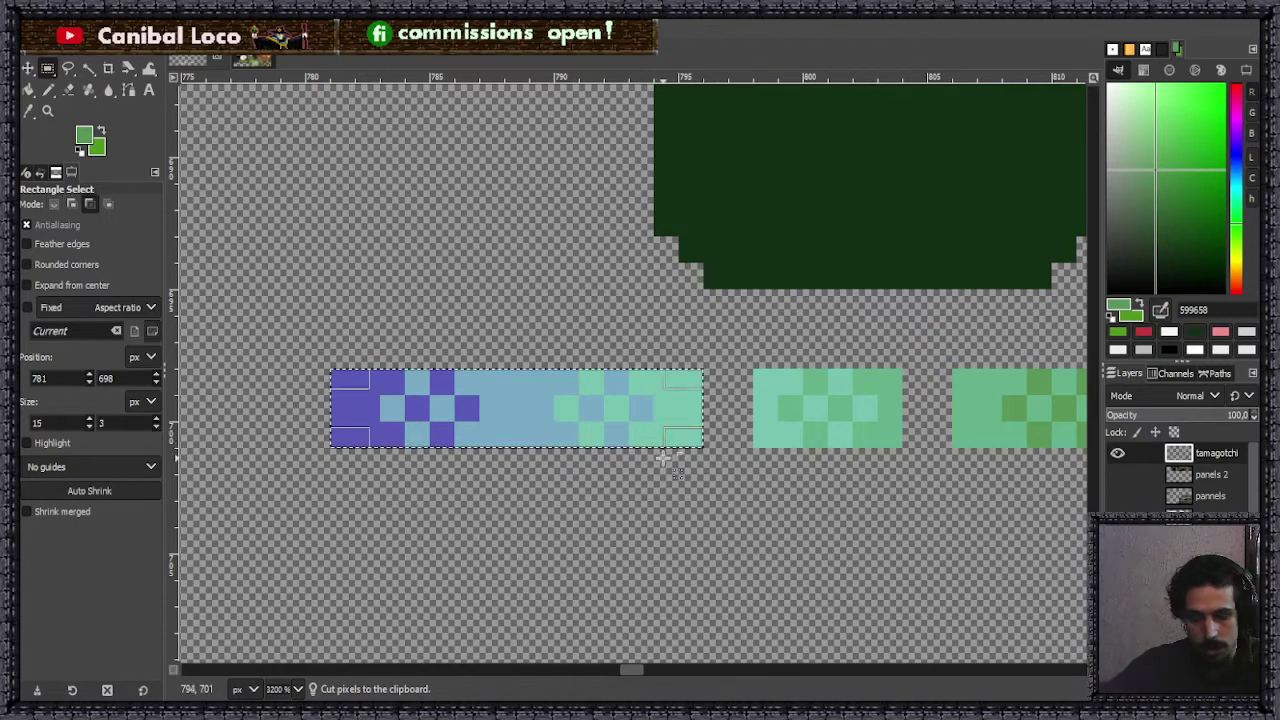
{"action": "key", "text": "ctrl+x"}
{"action": "key", "text": "ctrl+v"}
{"action": "left_click_drag", "start_coordinate": [607, 432], "coordinate": [657, 432]}
{"action": "left_click", "coordinate": [705, 458]}
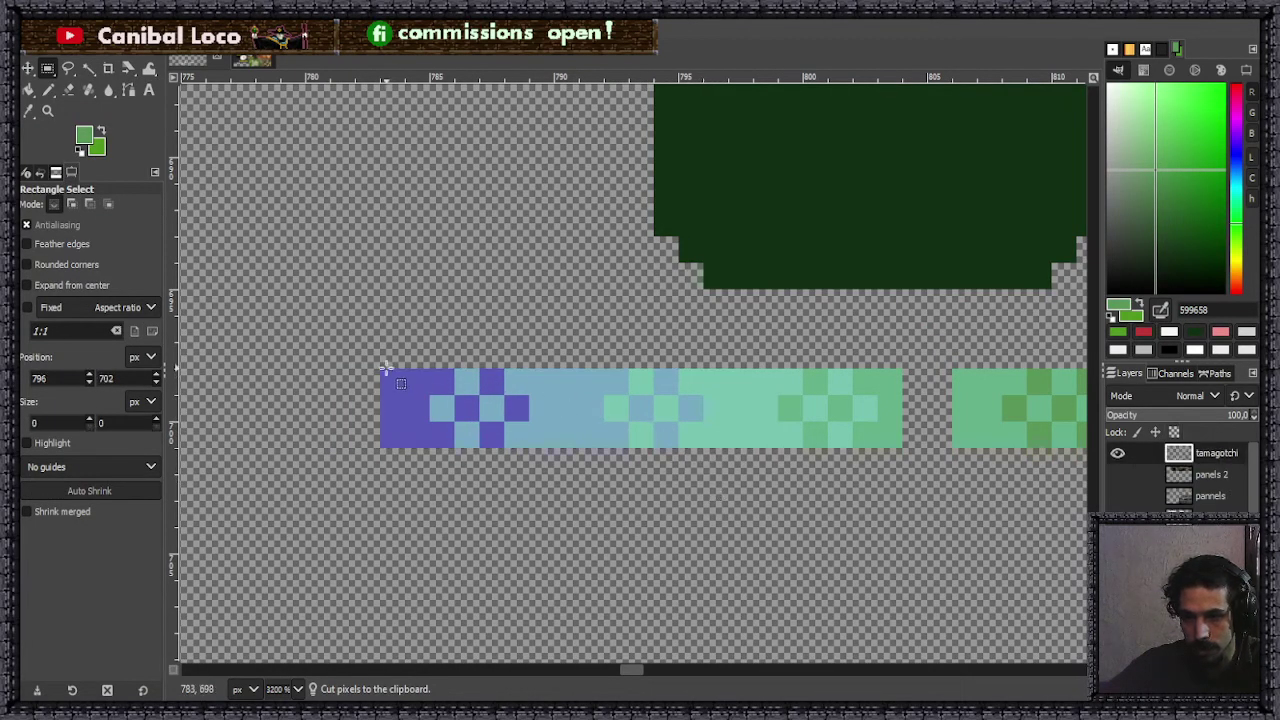
- Move the joined 21 × 3 px purple-to-sea-green piece 2 px right against the following green segment
{"action": "left_click_drag", "start_coordinate": [386, 368], "coordinate": [903, 448]}
{"action": "key", "text": "ctrl+x"}
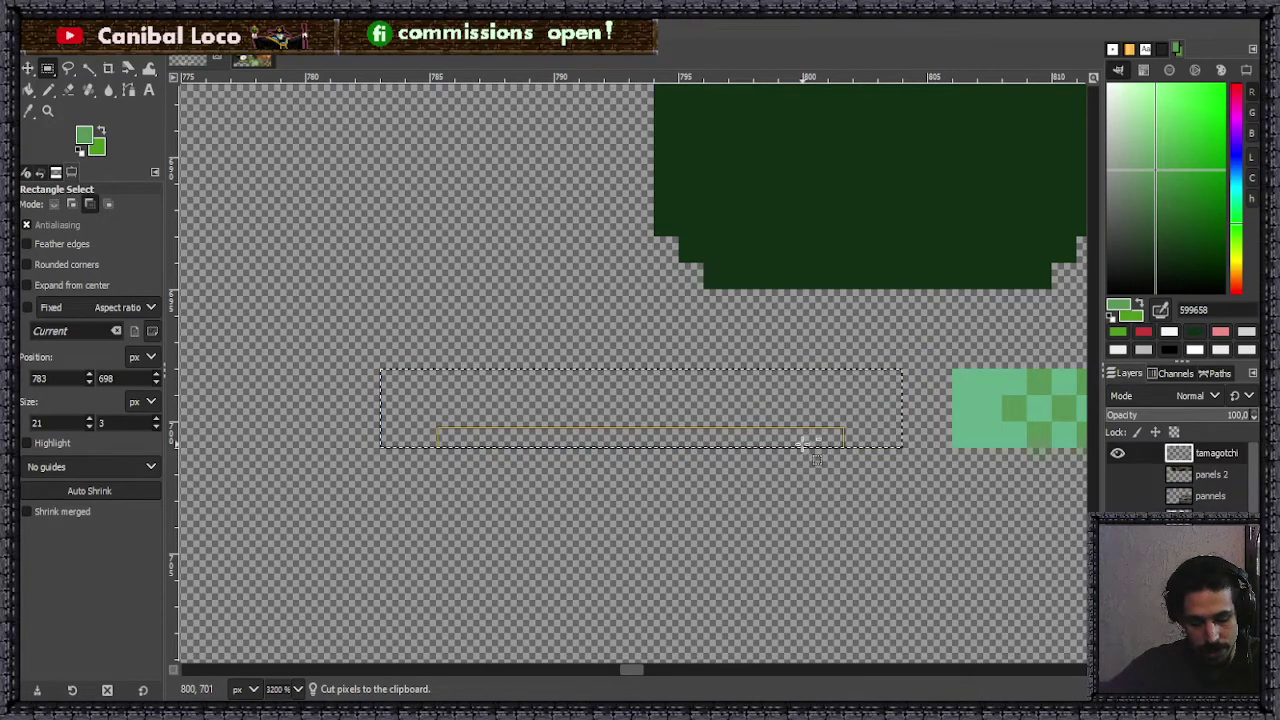
{"action": "key", "text": "ctrl+v"}
{"action": "left_click_drag", "start_coordinate": [749, 436], "coordinate": [799, 436]}
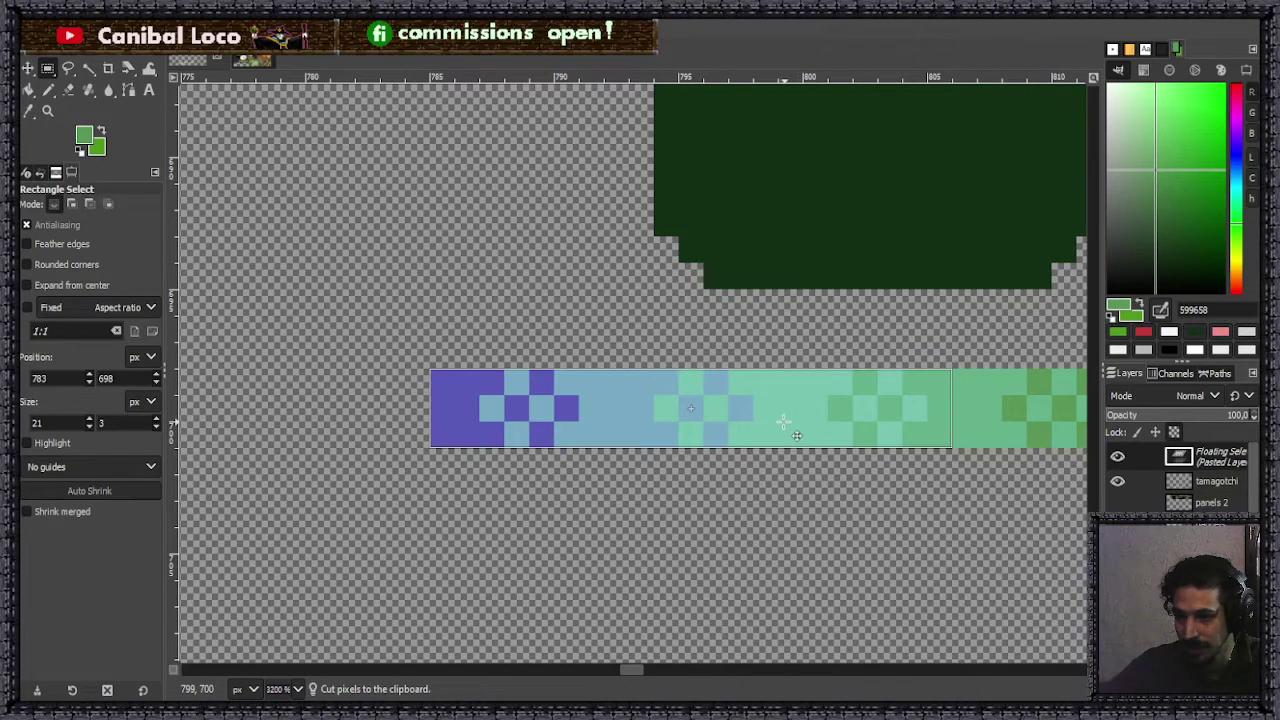
{"action": "left_click", "coordinate": [691, 500]}
- Cut the 7 × 3 px orange-red end segment, paste it 2 px to the left against the yellow-orange segment and anchor it
{"action": "scroll", "coordinate": [691, 500], "scroll_direction": "down", "scroll_amount": 4}
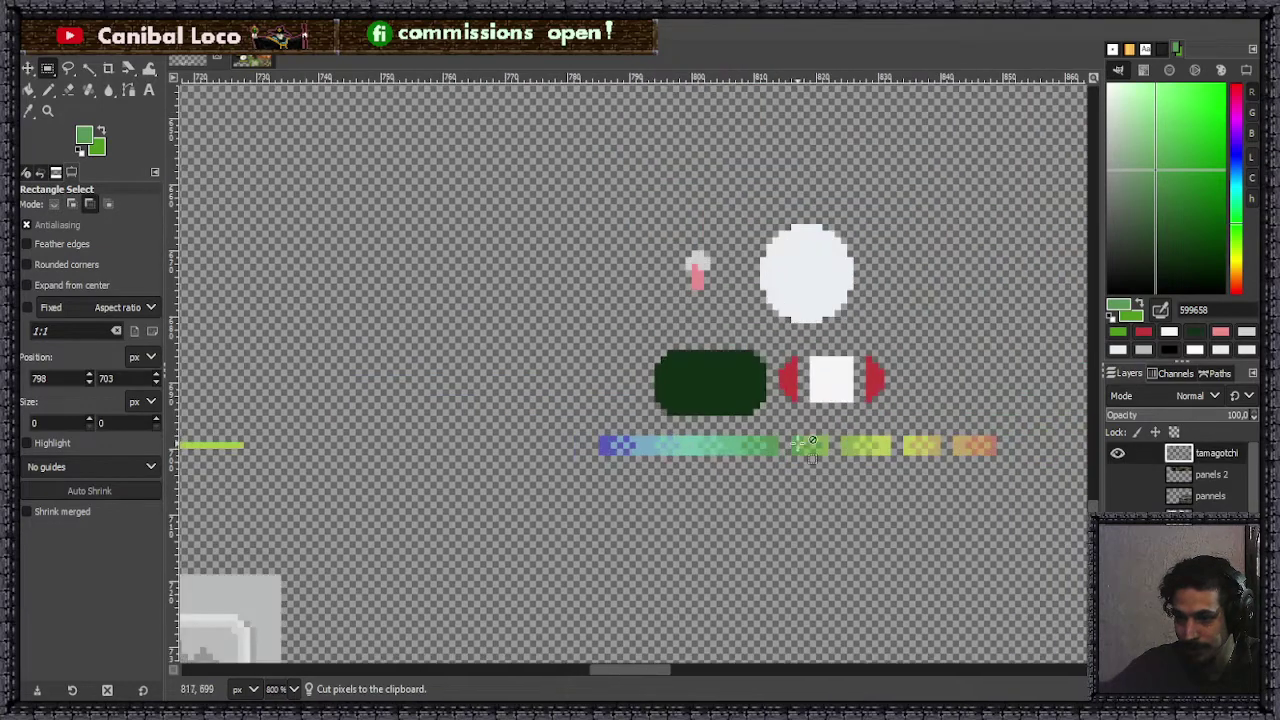
{"action": "scroll", "coordinate": [810, 445], "scroll_direction": "up", "scroll_amount": 4}
{"action": "left_click_drag", "start_coordinate": [845, 405], "coordinate": [1016, 485]}
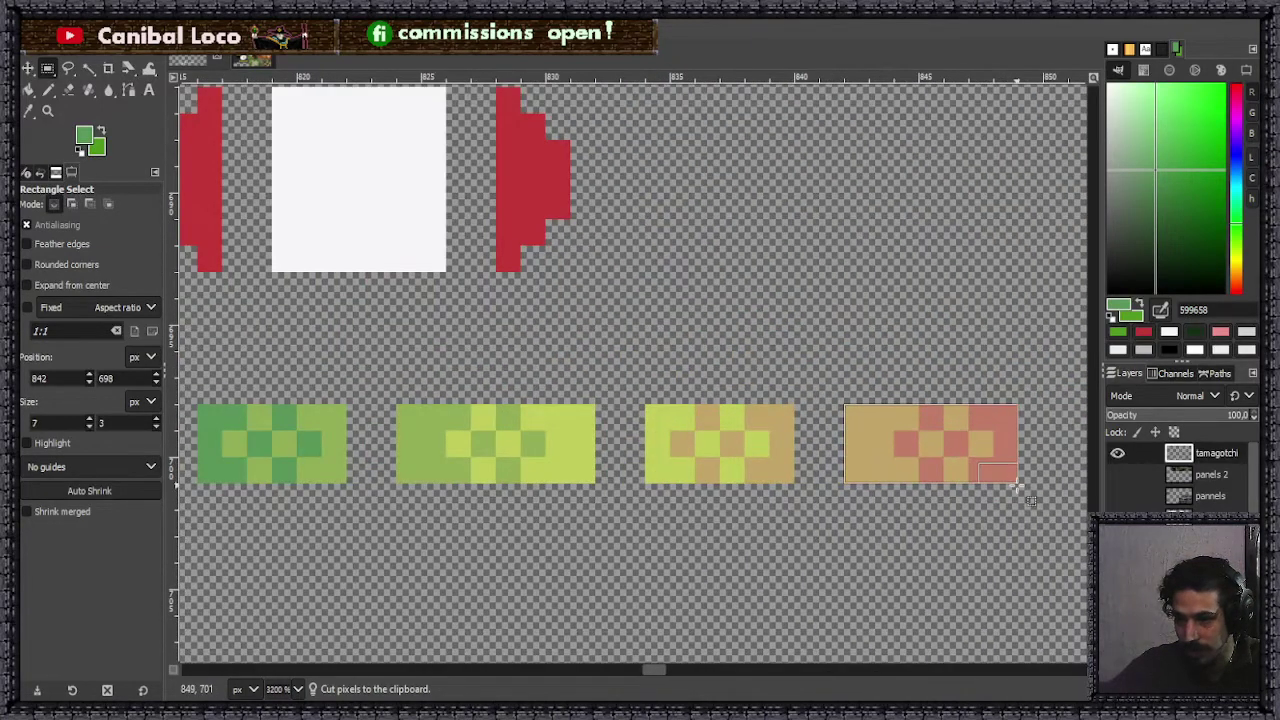
{"action": "key", "text": "ctrl+x"}
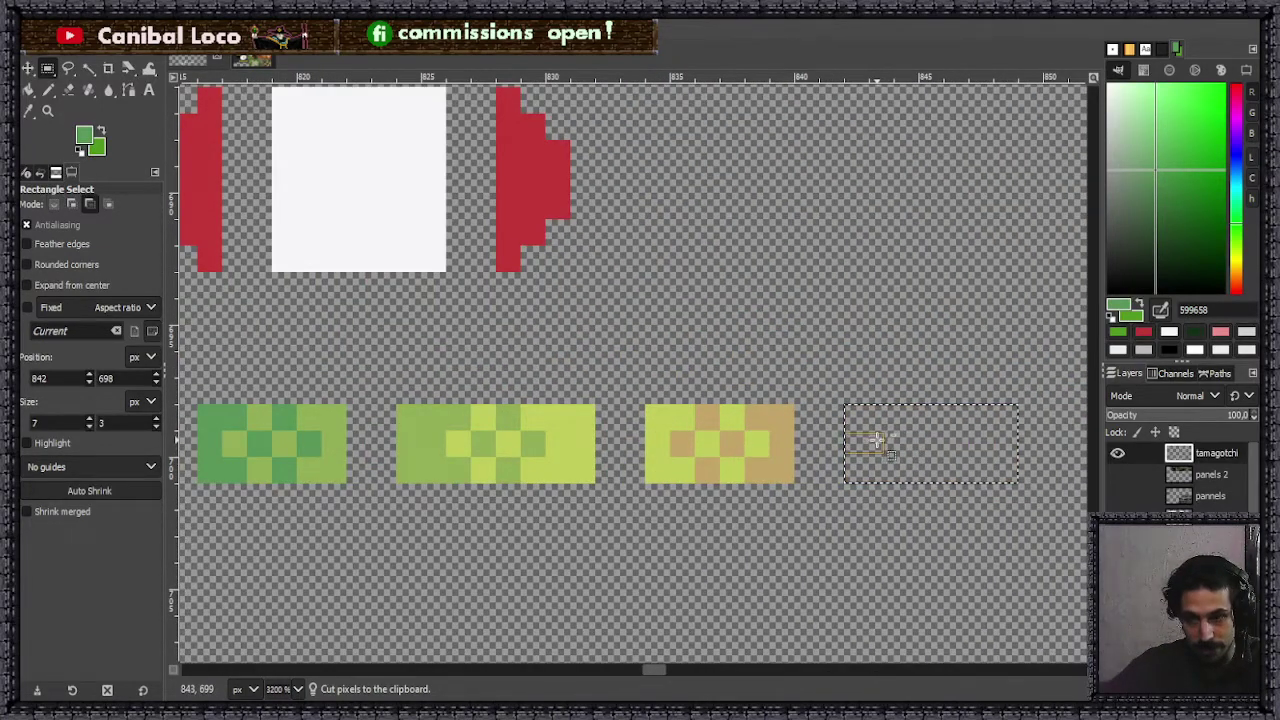
{"action": "key", "text": "ctrl+v"}
{"action": "key", "text": "Left"}
{"action": "key", "text": "Left"}
{"action": "left_click", "coordinate": [852, 512]}
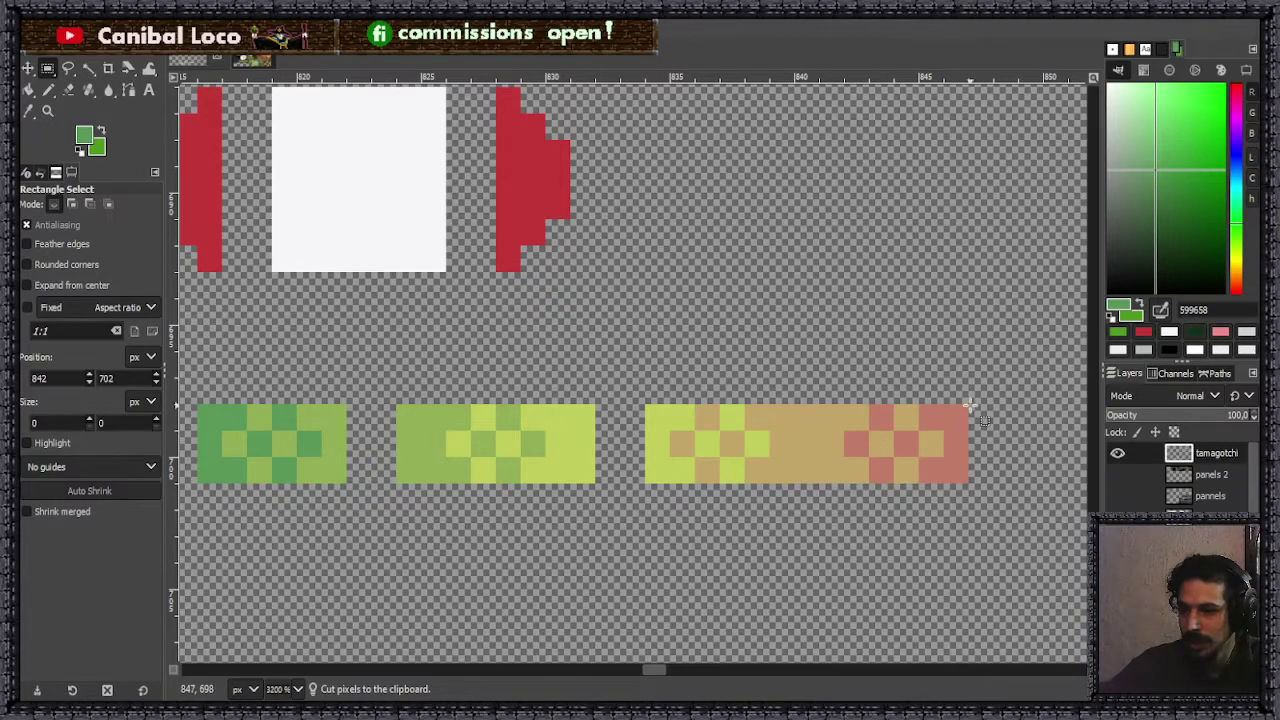
- Move the joined 13 × 3 px yellow-to-red piece 2 px left against the green-yellow segment
{"action": "left_click_drag", "start_coordinate": [968, 405], "coordinate": [676, 479]}
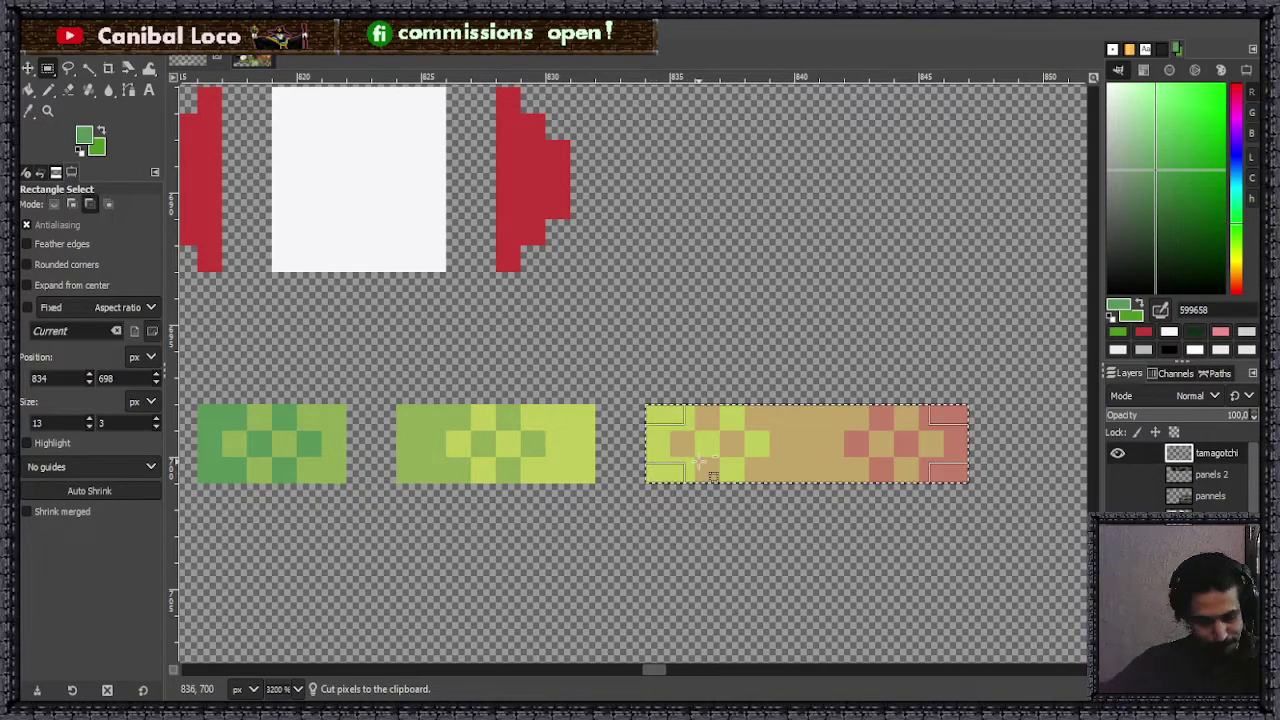
{"action": "key", "text": "ctrl+x"}
{"action": "key", "text": "ctrl+v"}
{"action": "key", "text": "Left"}
{"action": "key", "text": "Left"}
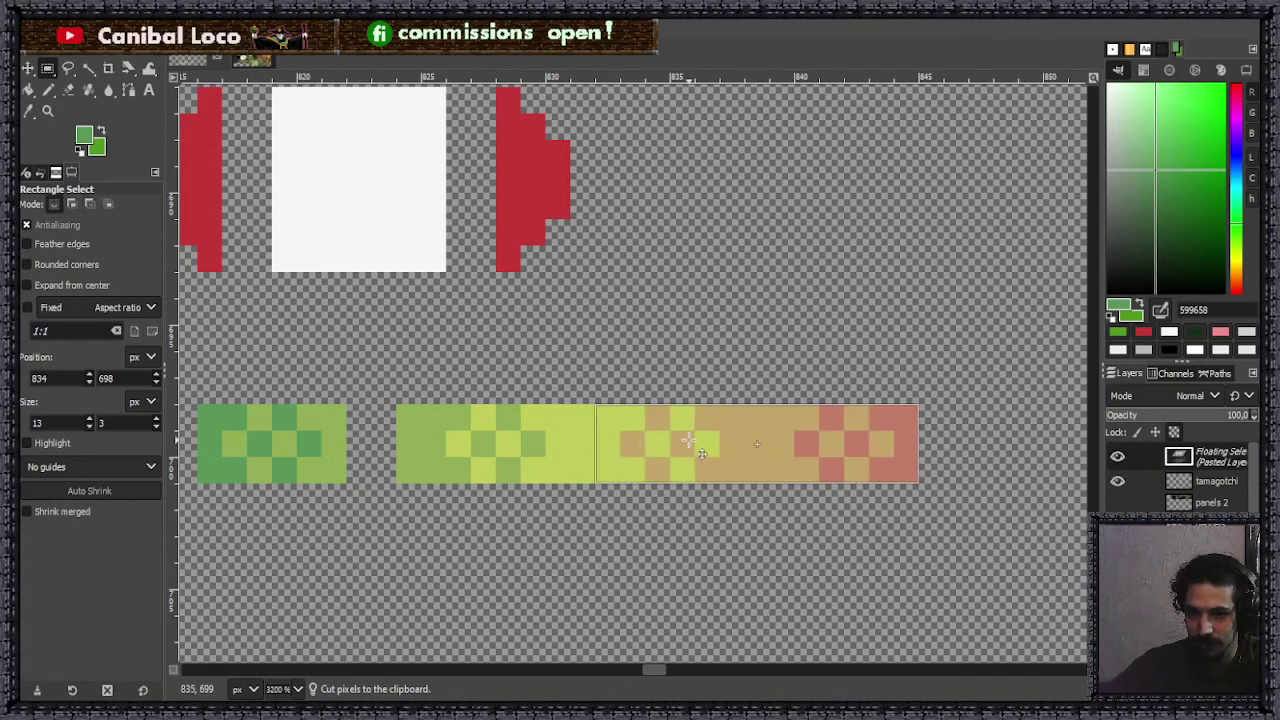
{"action": "key", "text": "Right"}
{"action": "key", "text": "Left"}
{"action": "left_click", "coordinate": [486, 438]}
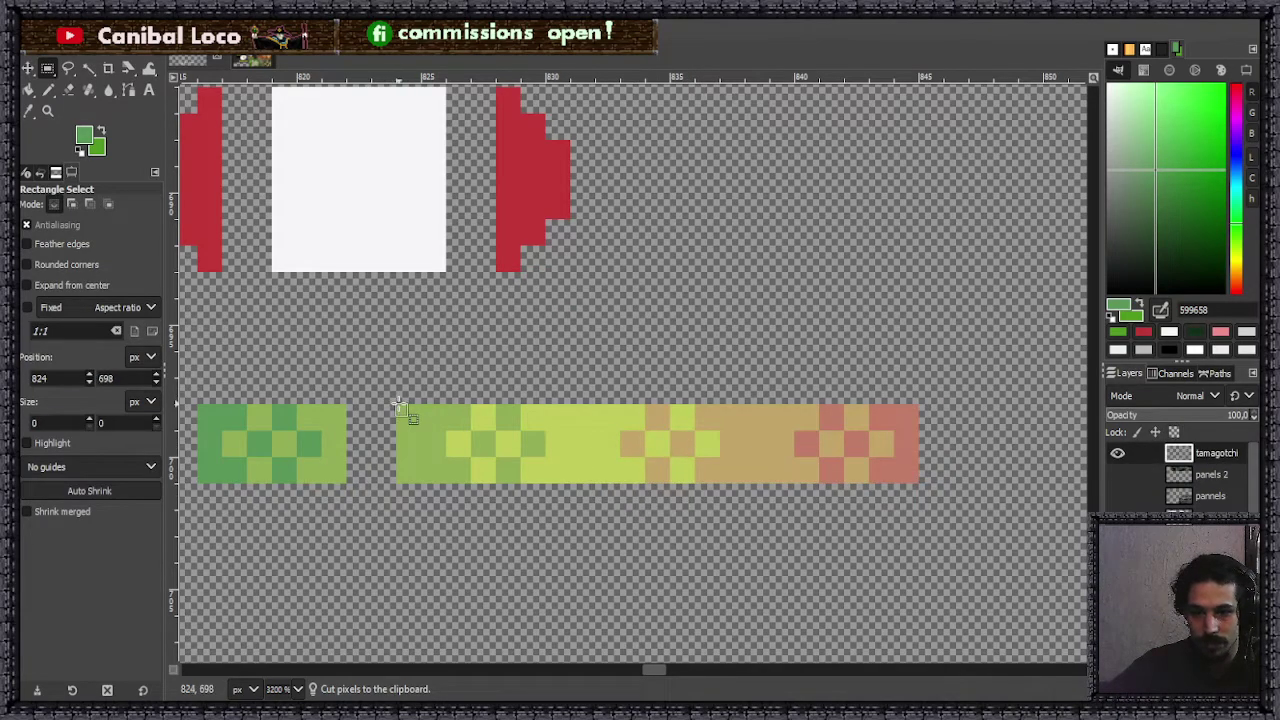
- Move the joined 21 × 3 px green-to-red piece 2 px left to meet the short green segment
{"action": "left_click_drag", "start_coordinate": [400, 410], "coordinate": [885, 482]}
{"action": "key", "text": "ctrl+x"}
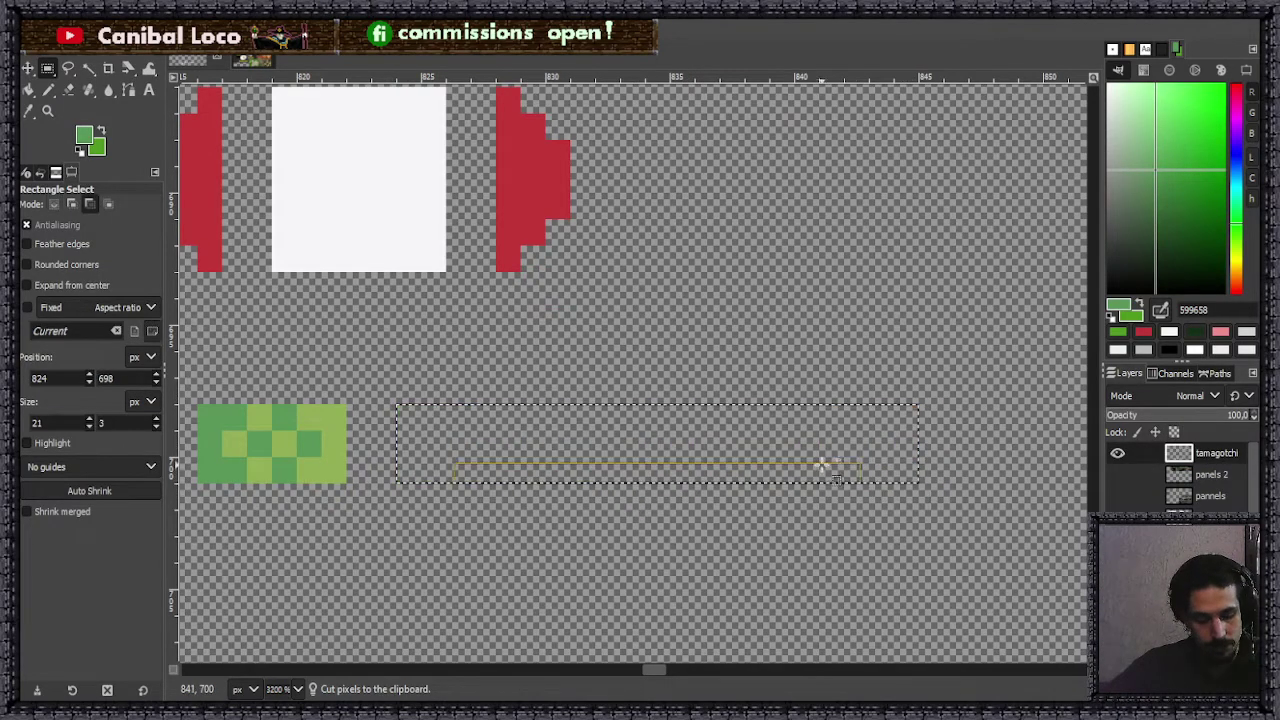
{"action": "key", "text": "ctrl+v"}
{"action": "key", "text": "Left"}
{"action": "key", "text": "Left"}
{"action": "left_click", "coordinate": [591, 523]}
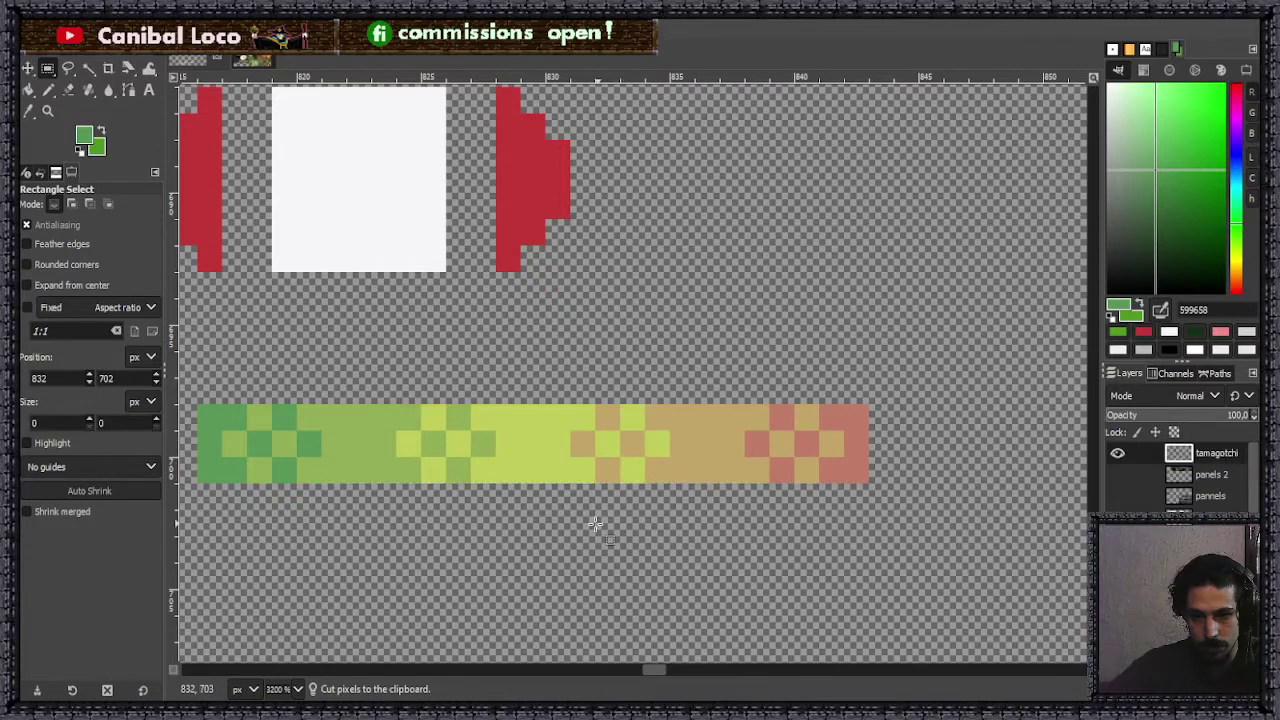
- Cut the joined 27 × 3 px green-to-red piece, paste it 2 px to the left against the other half of the bar and anchor it
{"action": "scroll", "coordinate": [591, 523], "scroll_direction": "down", "scroll_amount": 3}
{"action": "scroll", "coordinate": [498, 452], "scroll_direction": "up", "scroll_amount": 3}
{"action": "left_click_drag", "start_coordinate": [484, 418], "coordinate": [926, 484]}
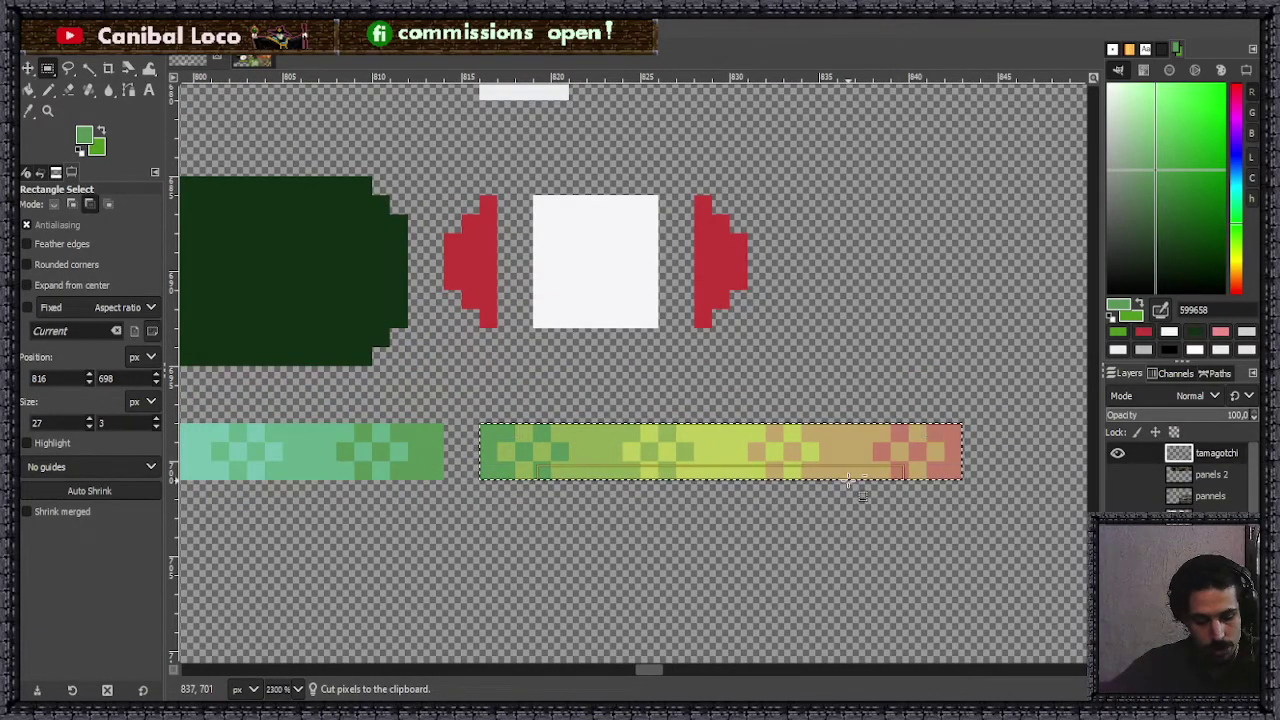
{"action": "key", "text": "ctrl+x"}
{"action": "key", "text": "ctrl+v"}
{"action": "left_click_drag", "start_coordinate": [820, 470], "coordinate": [783, 471]}
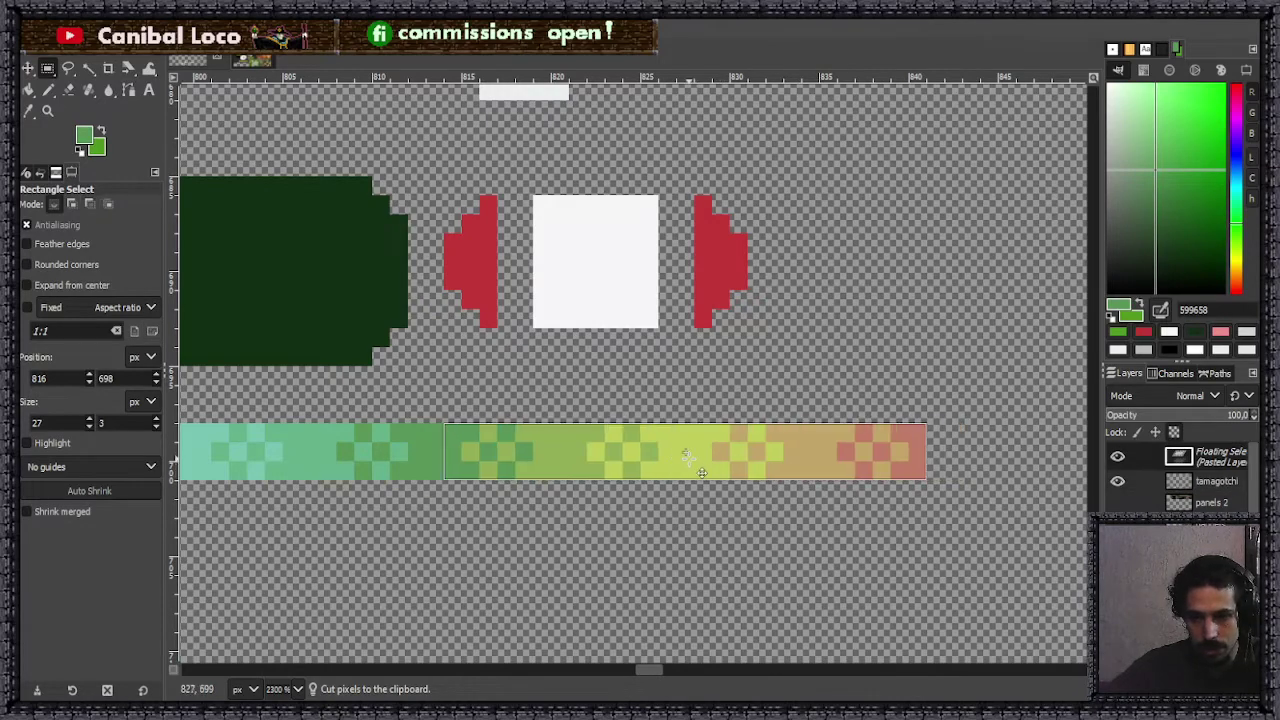
{"action": "left_click", "coordinate": [608, 535]}
- Pick the end segment's red c27c68 and pencil a 1 × 3 px column onto the bar's red end
{"action": "scroll", "coordinate": [608, 535], "scroll_direction": "down", "scroll_amount": 4, "text": "ctrl"}
{"action": "scroll", "coordinate": [533, 472], "scroll_direction": "up", "scroll_amount": 3, "text": "ctrl"}
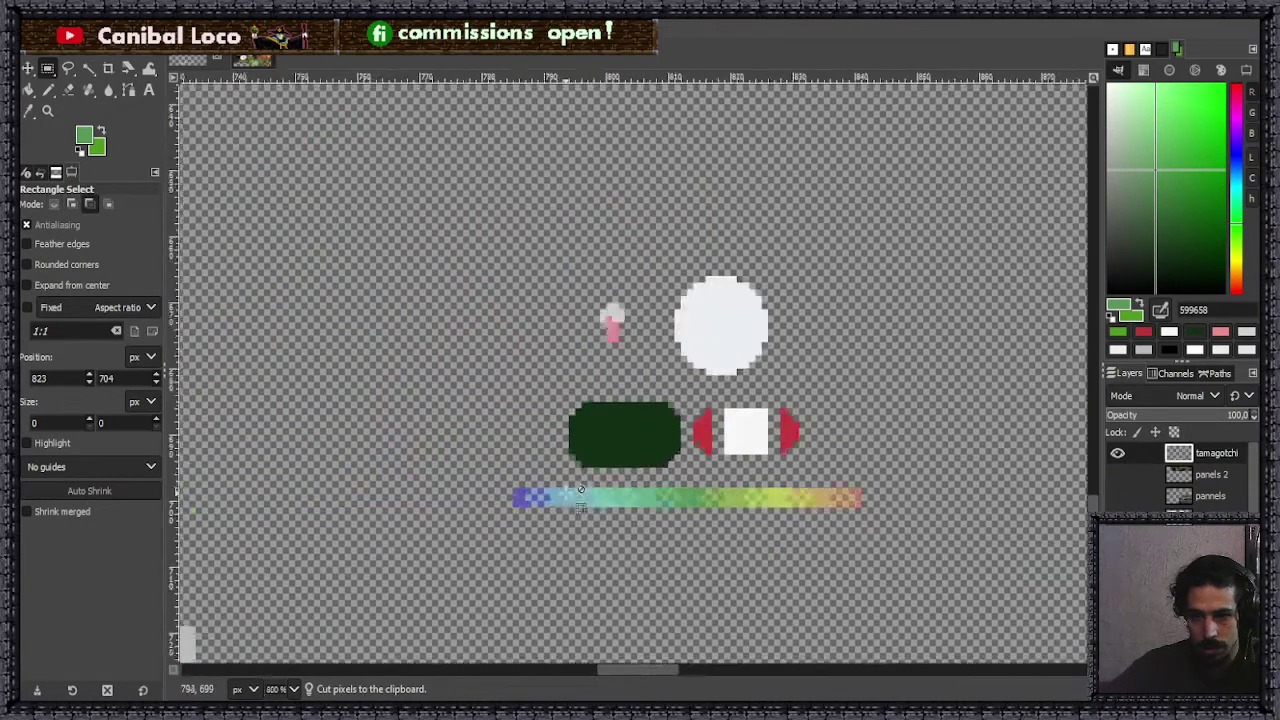
{"action": "scroll", "coordinate": [589, 490], "scroll_direction": "down", "scroll_amount": 2, "text": "ctrl"}
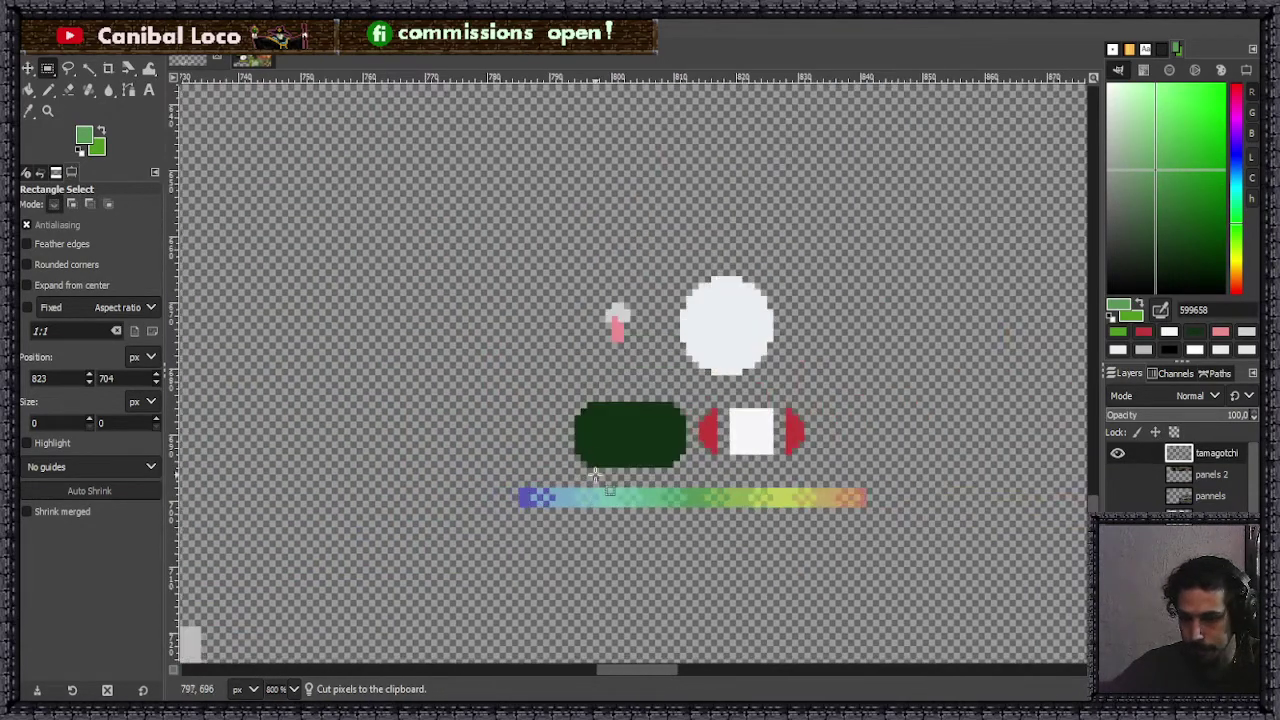
{"action": "key", "text": "n"}
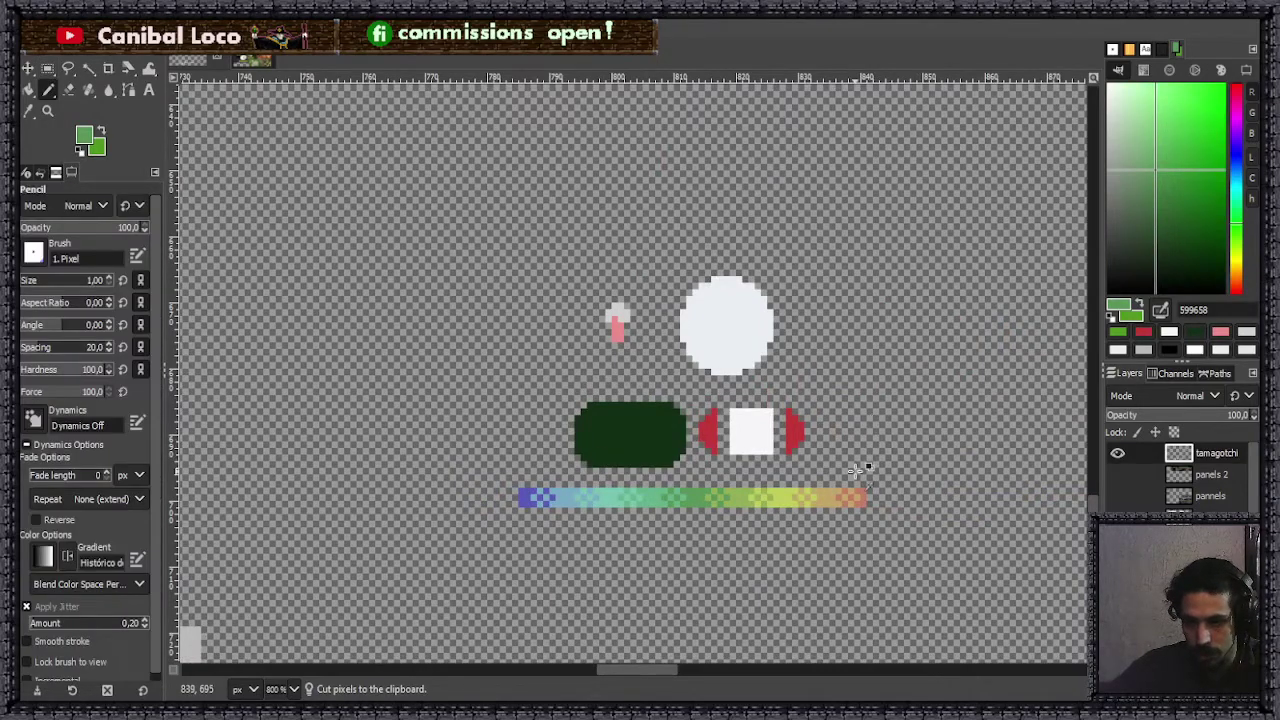
{"action": "scroll", "coordinate": [595, 470], "scroll_direction": "up", "scroll_amount": 5, "text": "ctrl"}
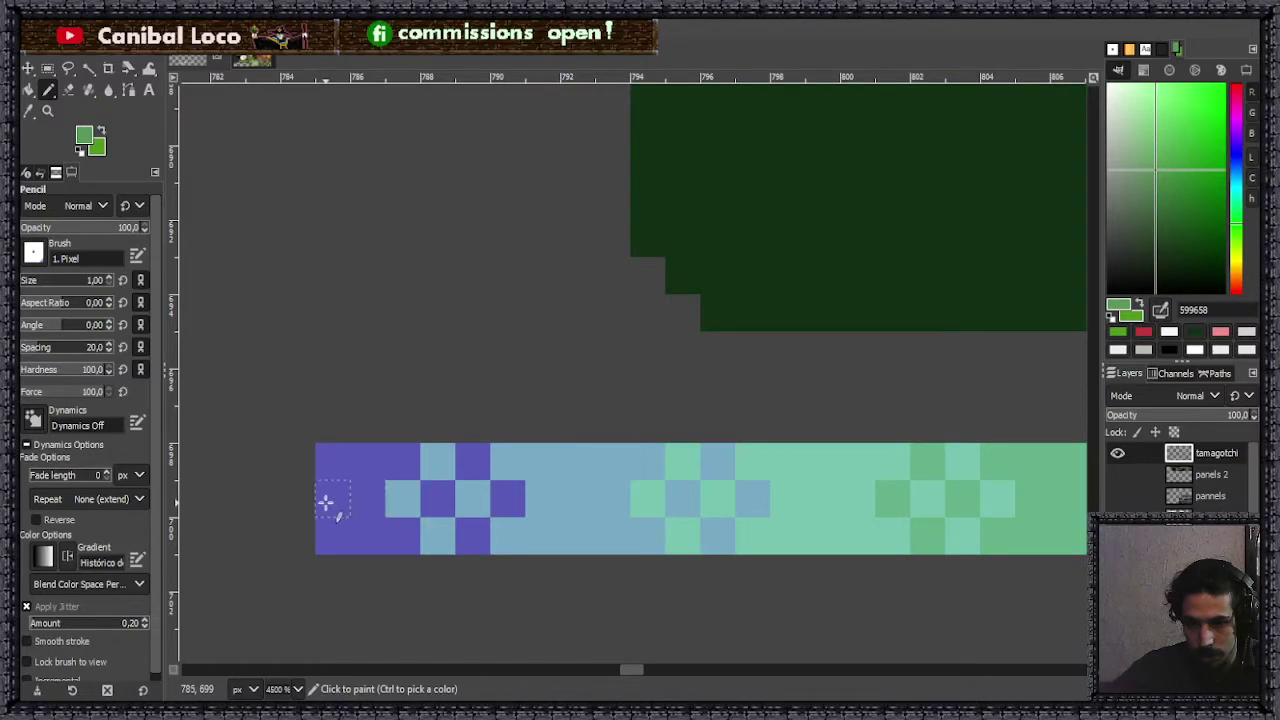
{"action": "scroll", "coordinate": [500, 505], "scroll_direction": "down", "scroll_amount": 5, "text": "ctrl"}
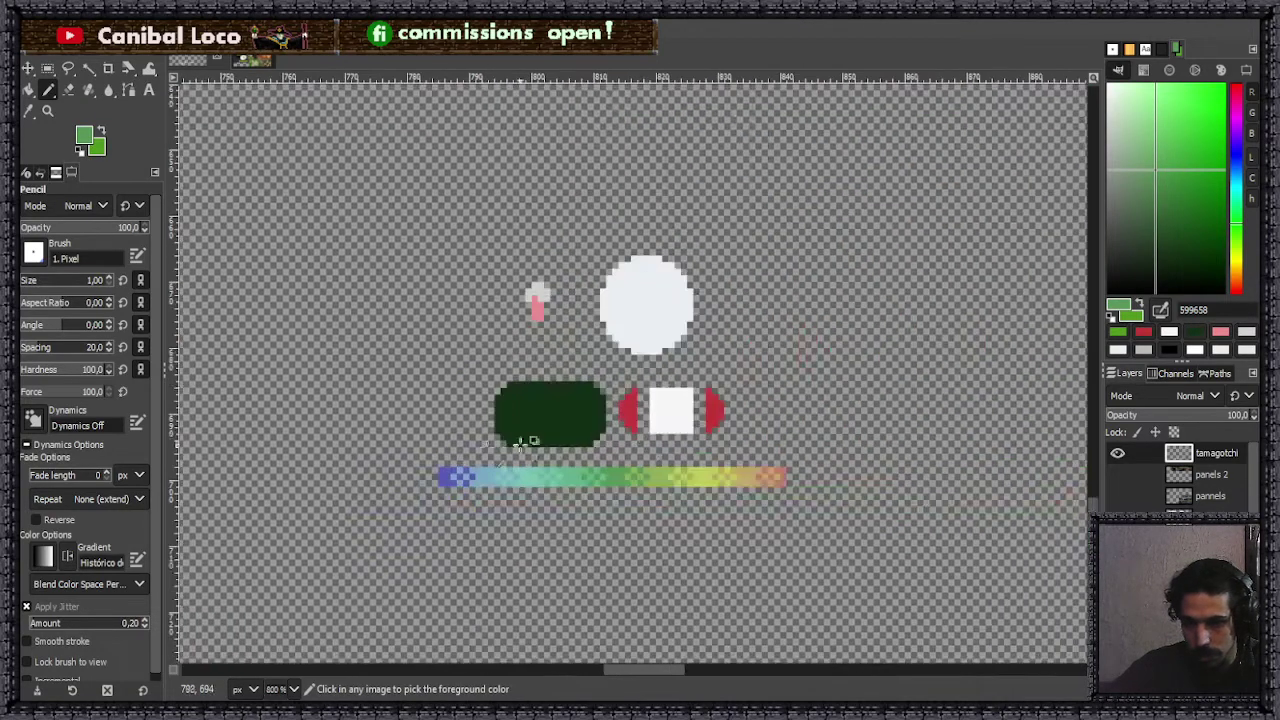
{"action": "scroll", "coordinate": [823, 491], "scroll_direction": "up", "scroll_amount": 5, "text": "ctrl"}
{"action": "left_click", "coordinate": [595, 400], "text": "ctrl"}
{"action": "left_click_drag", "start_coordinate": [619, 390], "coordinate": [622, 462]}
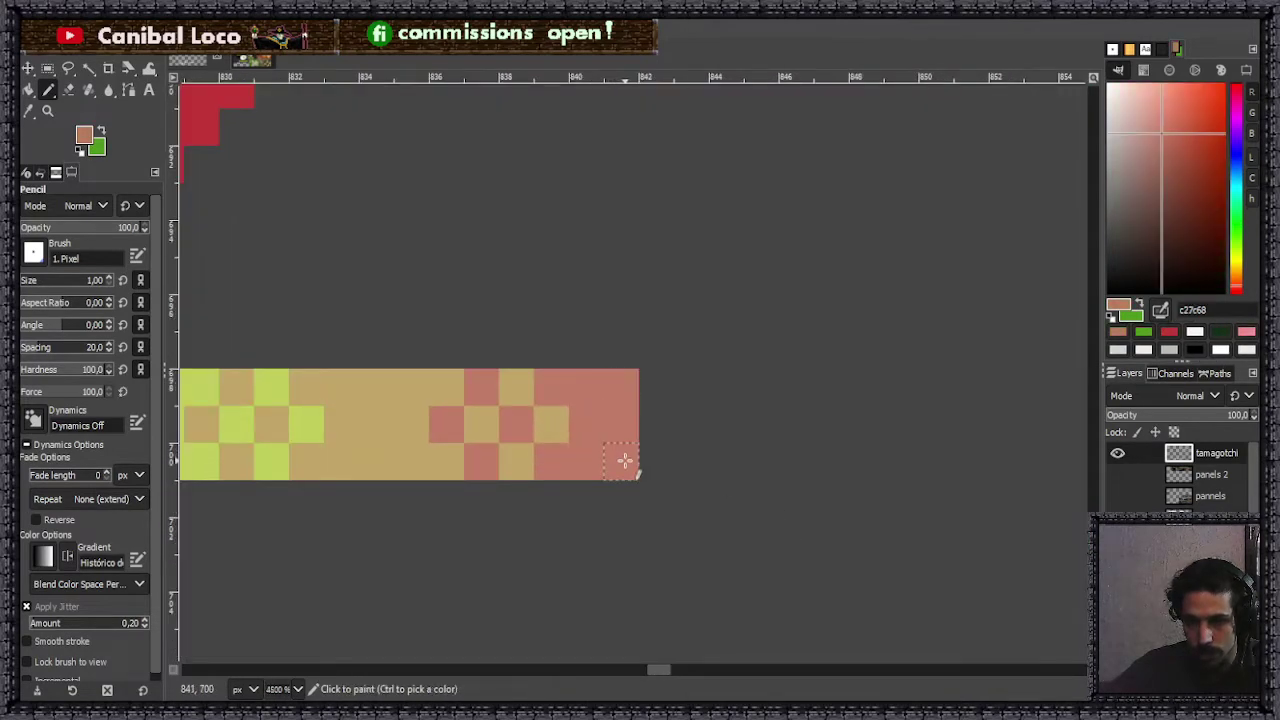
- Erase seven 1 px wide columns from the solid-colour stretches of the gradient bar, splitting it into eight segments
{"action": "scroll", "coordinate": [629, 463], "scroll_direction": "down", "scroll_amount": 5, "text": "ctrl"}
{"action": "scroll", "coordinate": [629, 449], "scroll_direction": "up", "scroll_amount": 5, "text": "ctrl"}
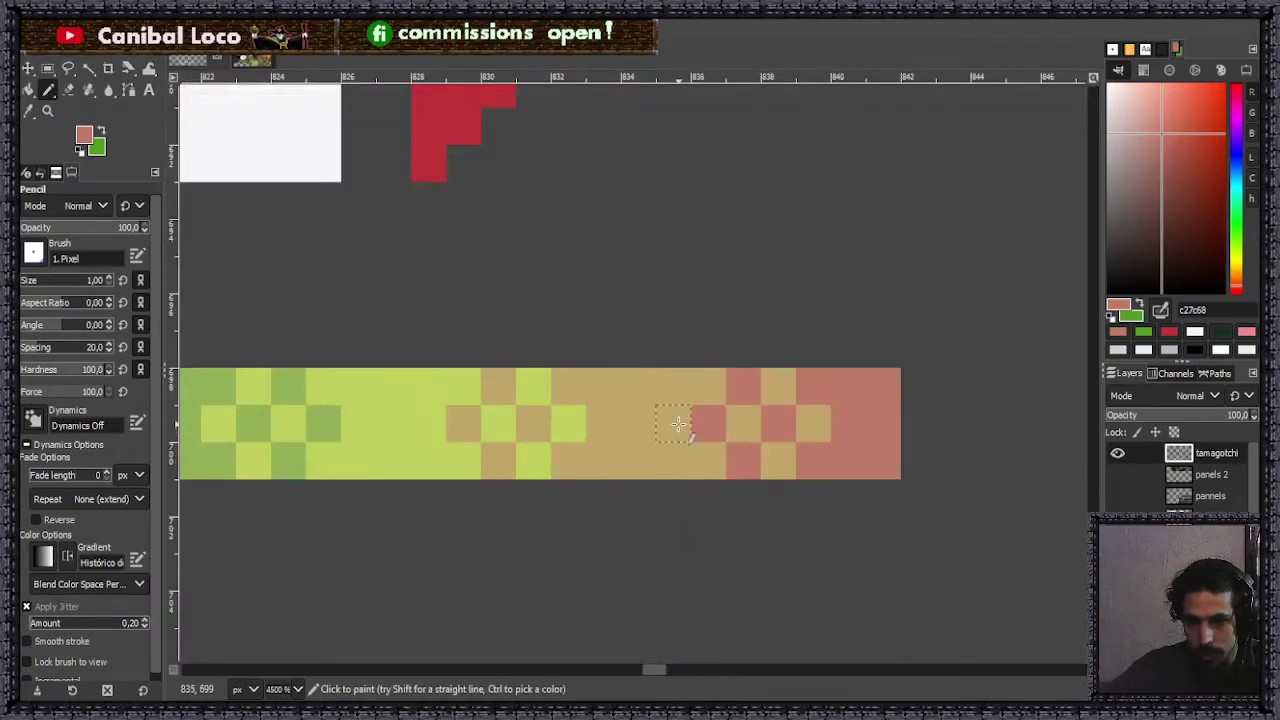
{"action": "scroll", "coordinate": [678, 425], "scroll_direction": "down", "scroll_amount": 3, "text": "ctrl"}
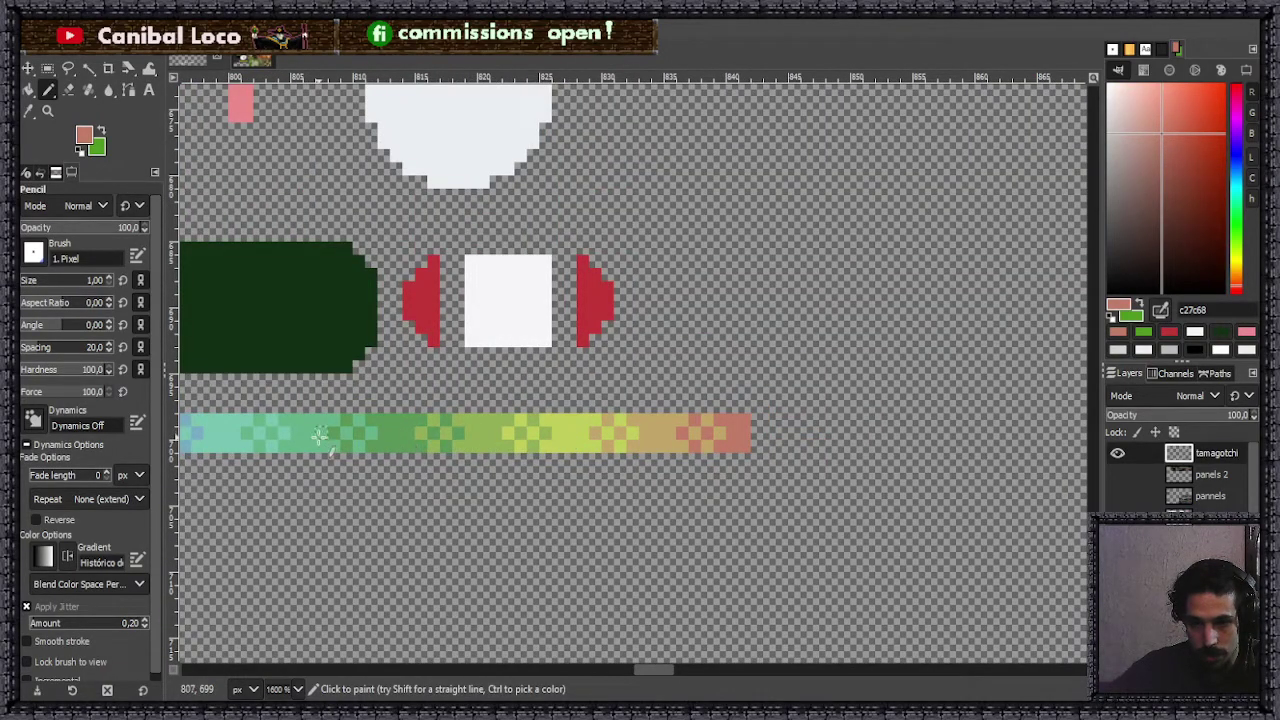
{"action": "scroll", "coordinate": [430, 442], "scroll_direction": "down", "scroll_amount": 3, "text": "ctrl"}
{"action": "scroll", "coordinate": [342, 440], "scroll_direction": "up", "scroll_amount": 4, "text": "ctrl"}
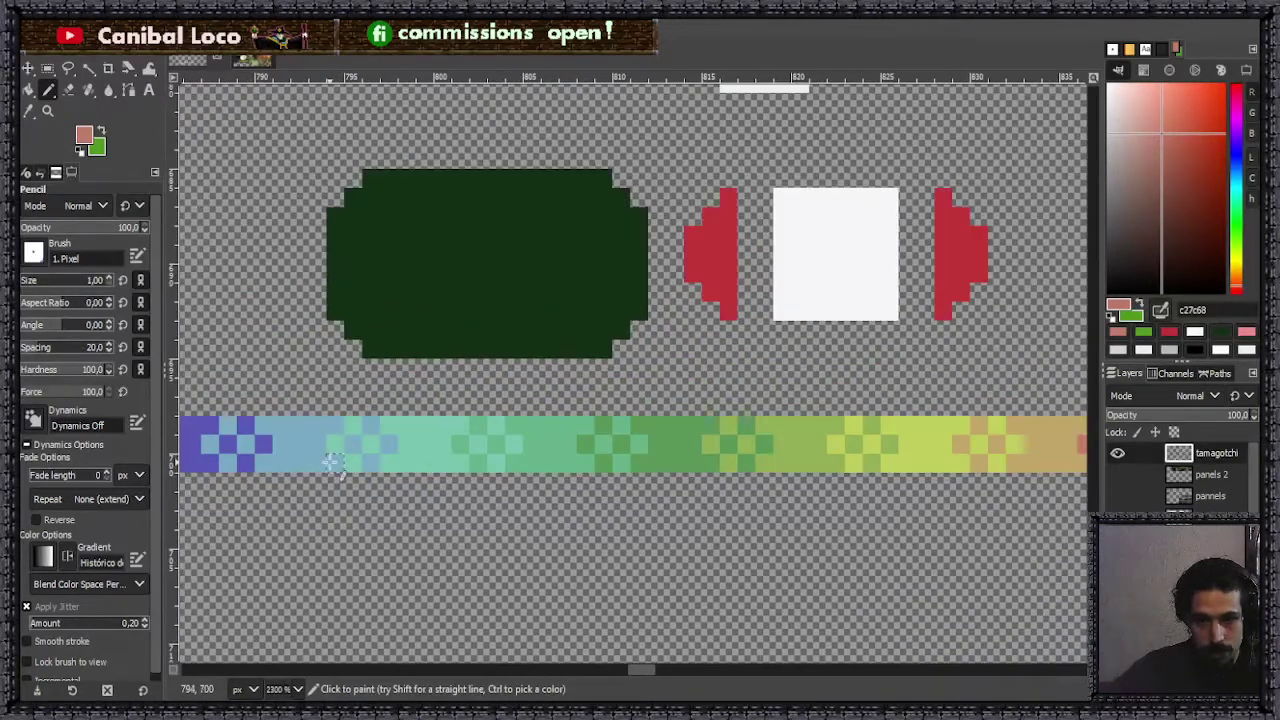
{"action": "key", "text": "shift+e"}
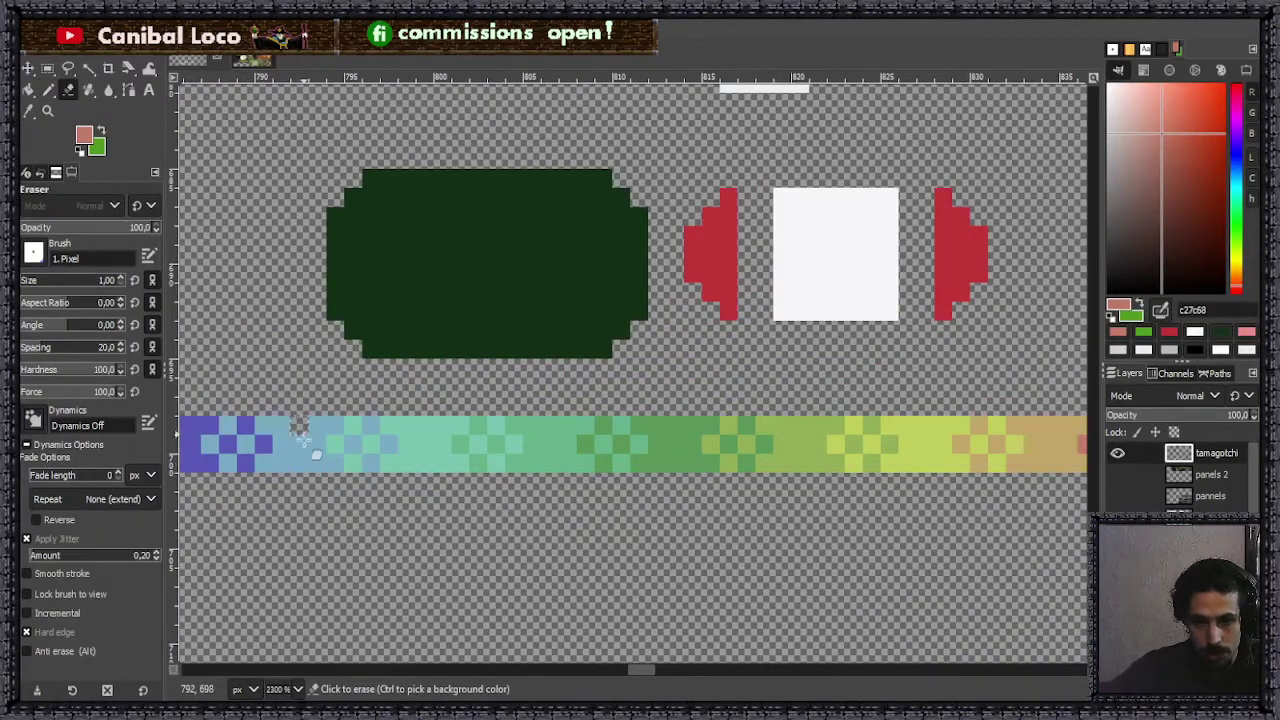
{"action": "left_click_drag", "start_coordinate": [303, 440], "coordinate": [300, 466]}
{"action": "key", "text": "ctrl+z"}
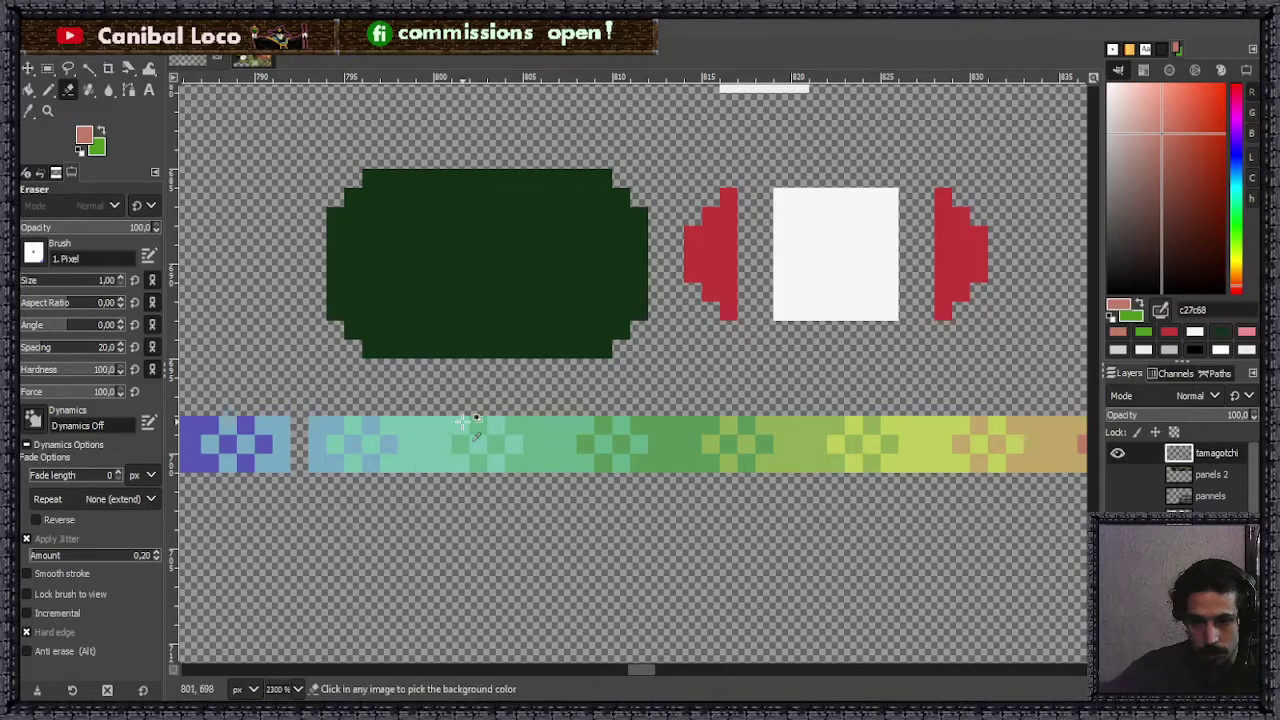
{"action": "left_click_drag", "start_coordinate": [425, 417], "coordinate": [423, 477]}
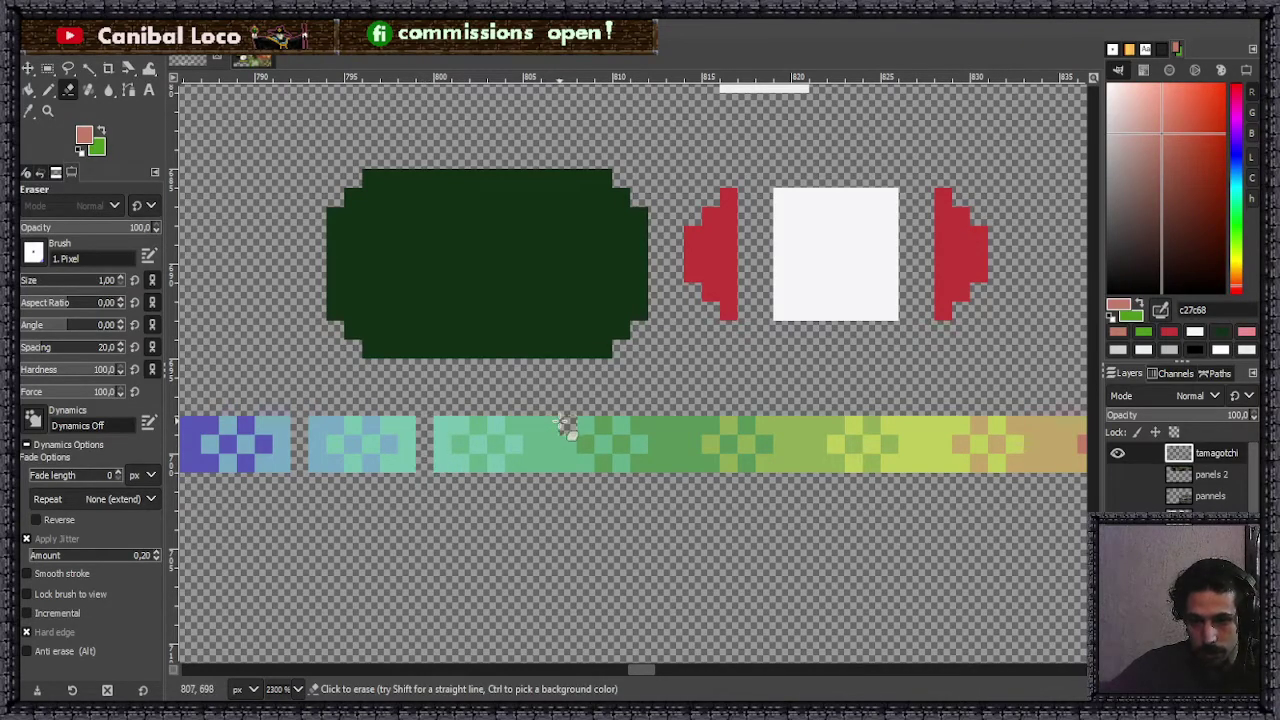
{"action": "left_click_drag", "start_coordinate": [557, 421], "coordinate": [565, 482]}
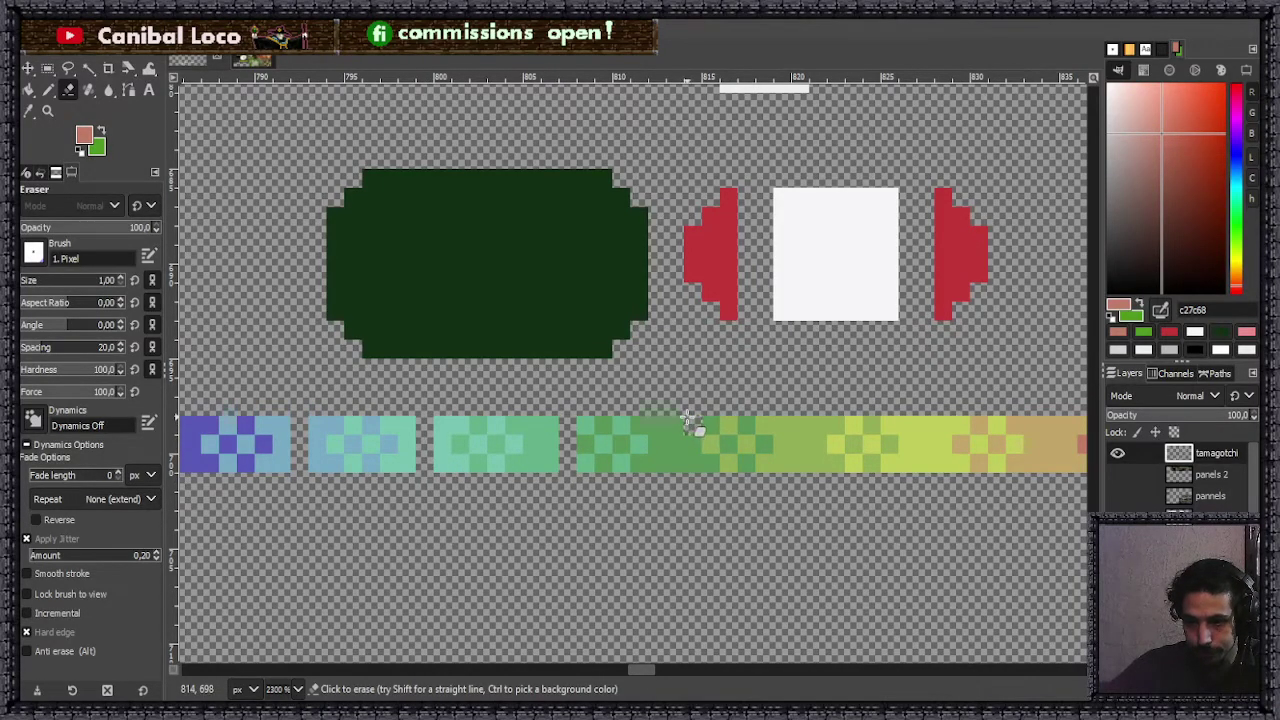
{"action": "left_click_drag", "start_coordinate": [812, 420], "coordinate": [812, 492]}
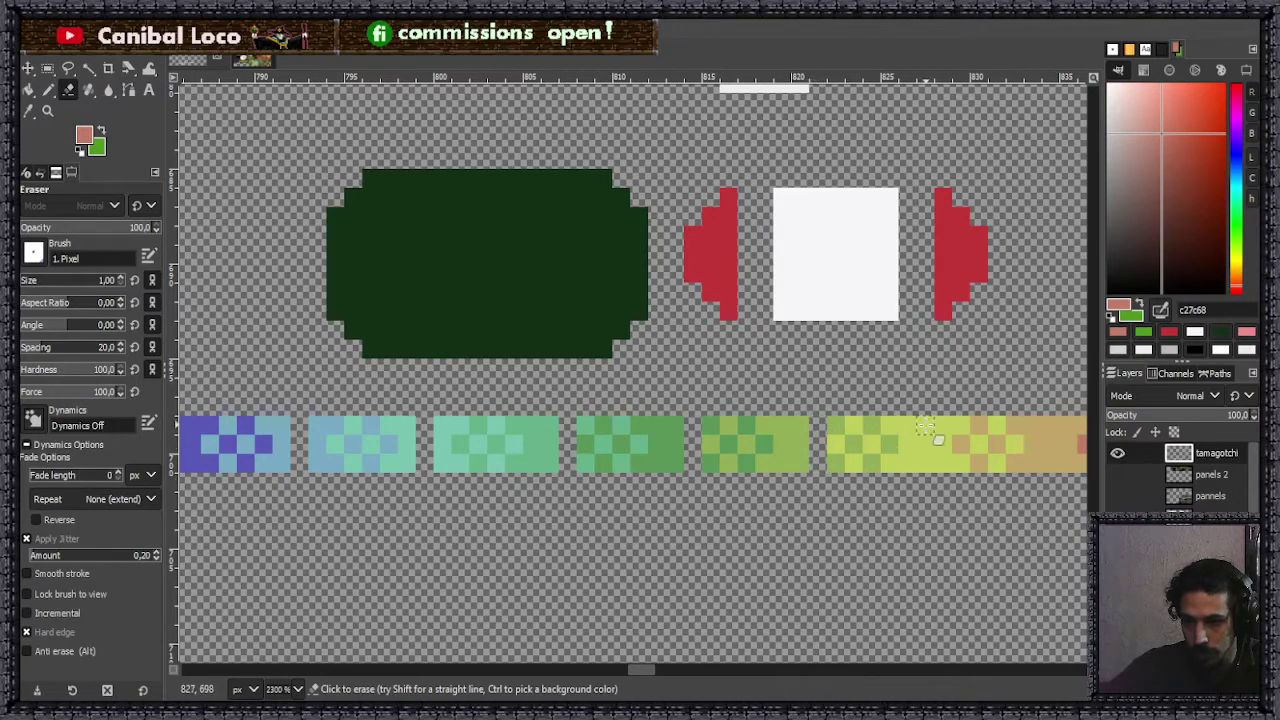
{"action": "left_click_drag", "start_coordinate": [928, 425], "coordinate": [930, 495]}
{"action": "scroll", "coordinate": [930, 495], "scroll_direction": "down", "scroll_amount": 2, "text": "ctrl"}
{"action": "scroll", "coordinate": [925, 430], "scroll_direction": "up", "scroll_amount": 2, "text": "ctrl"}
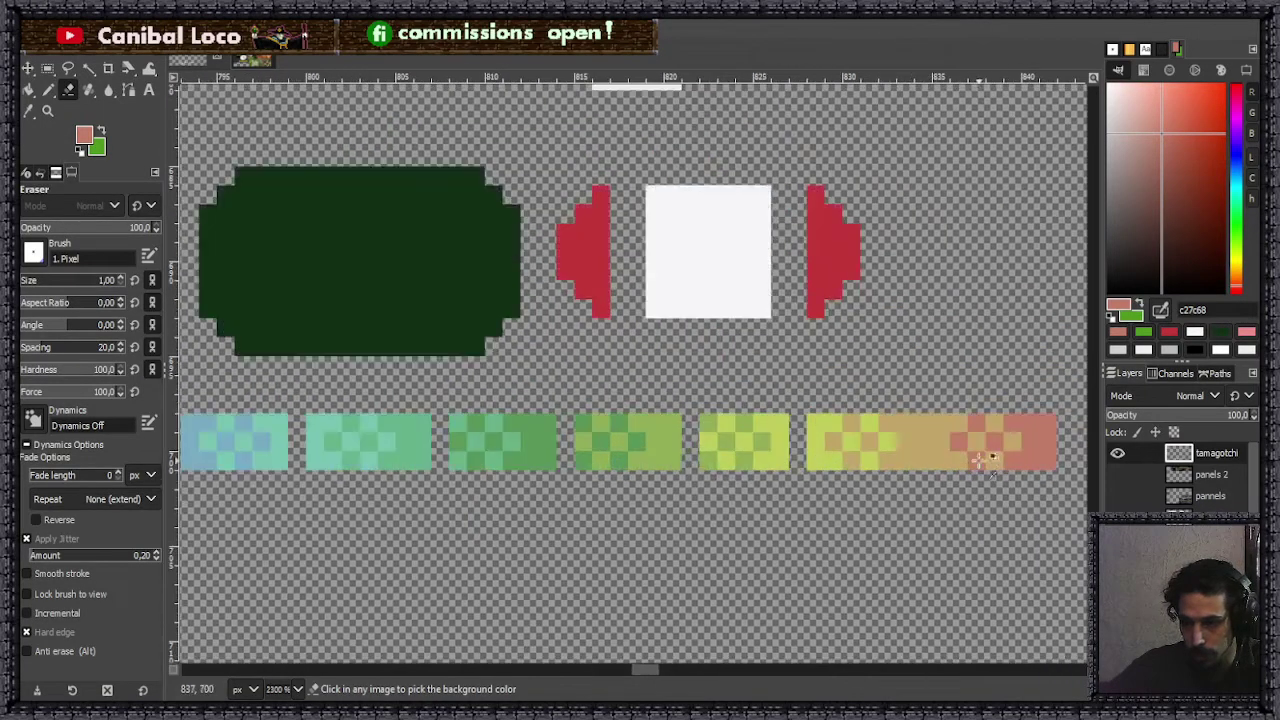
- Cut the 7 × 3 px purple end segment, paste it 1 px to the right against the blue segment and anchor it
{"action": "scroll", "coordinate": [880, 470], "scroll_direction": "down", "scroll_amount": 2, "text": "ctrl"}
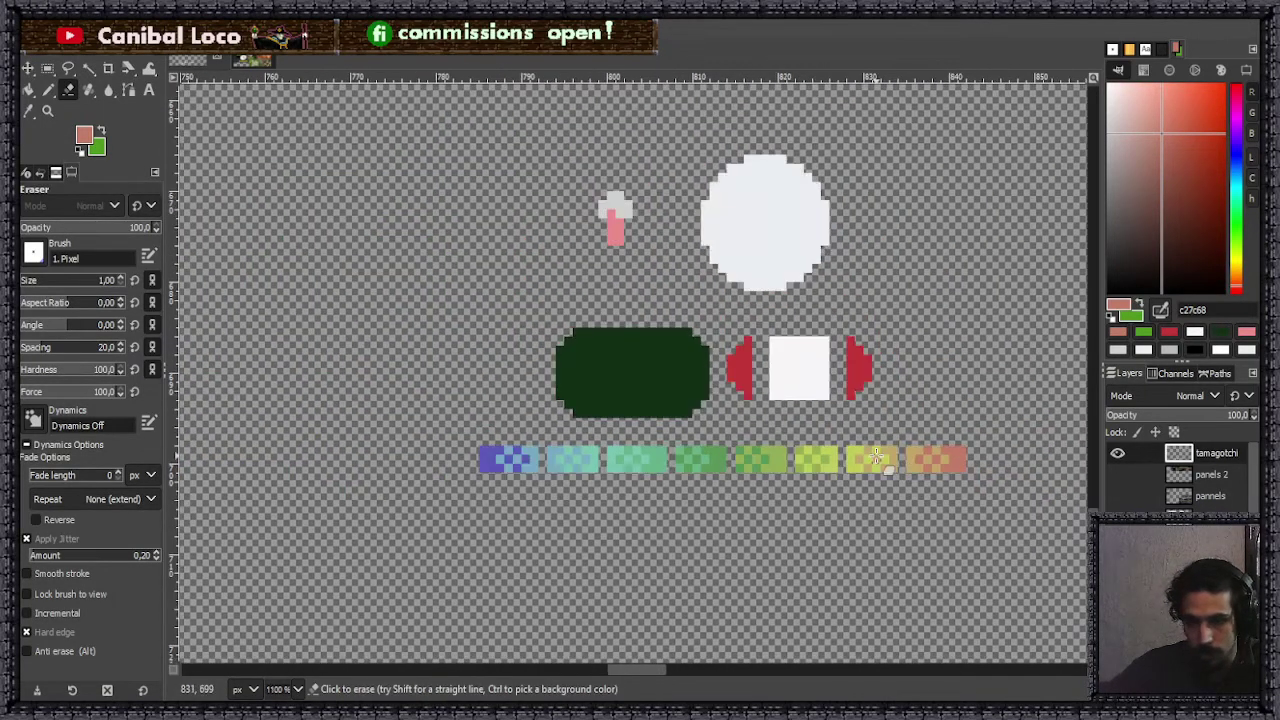
{"action": "key", "text": "r"}
{"action": "scroll", "coordinate": [498, 472], "scroll_direction": "up", "scroll_amount": 3, "text": "ctrl"}
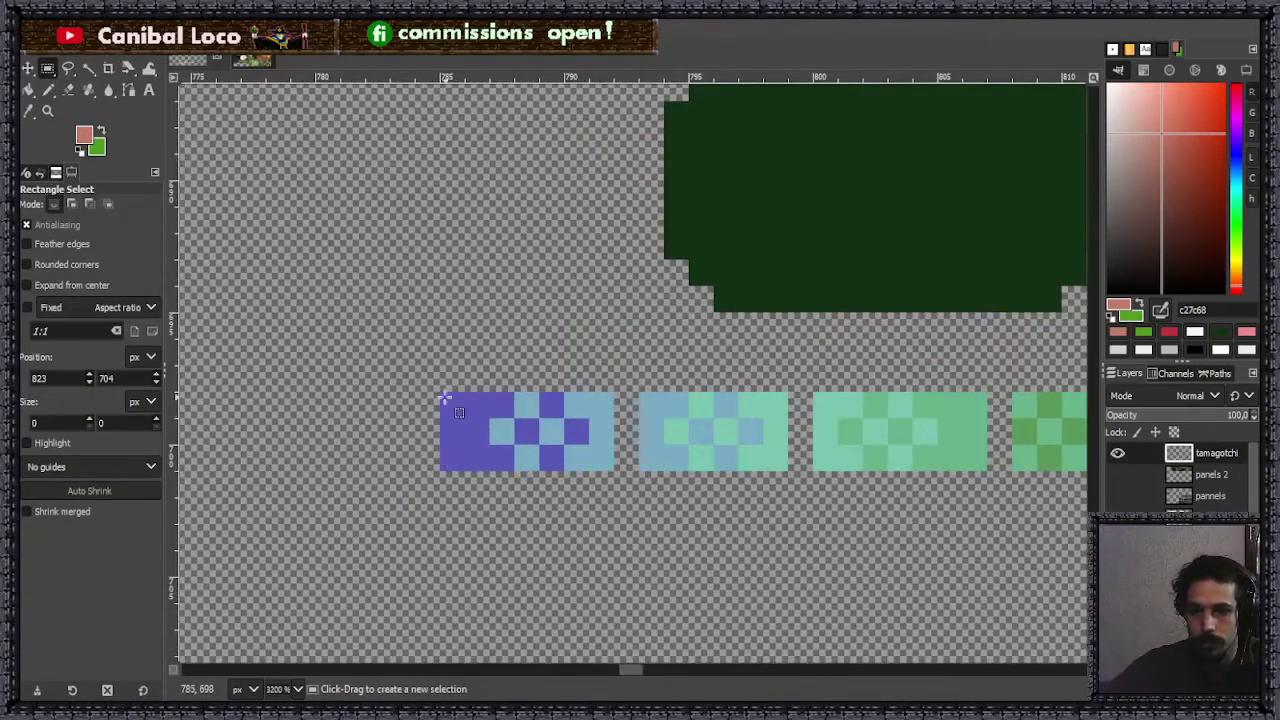
{"action": "left_click_drag", "start_coordinate": [441, 394], "coordinate": [565, 469]}
{"action": "key", "text": "ctrl+x"}
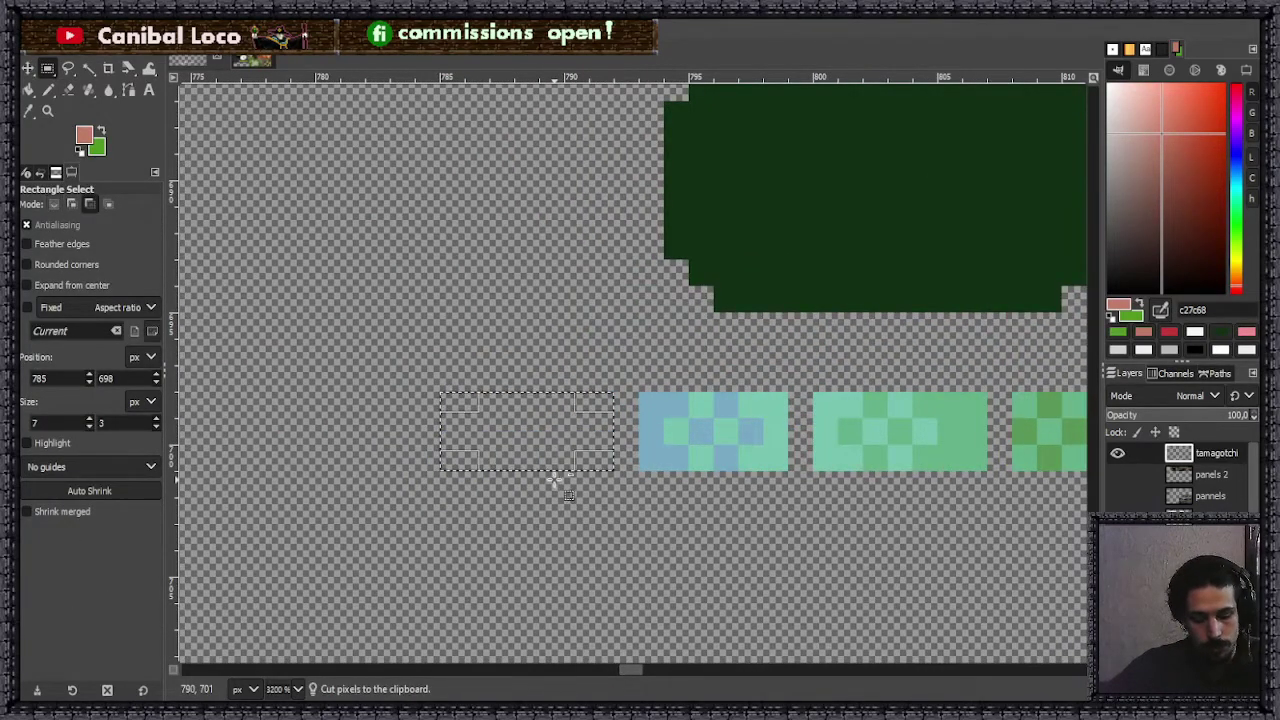
{"action": "key", "text": "ctrl+v"}
{"action": "left_click_drag", "start_coordinate": [565, 441], "coordinate": [566, 451]}
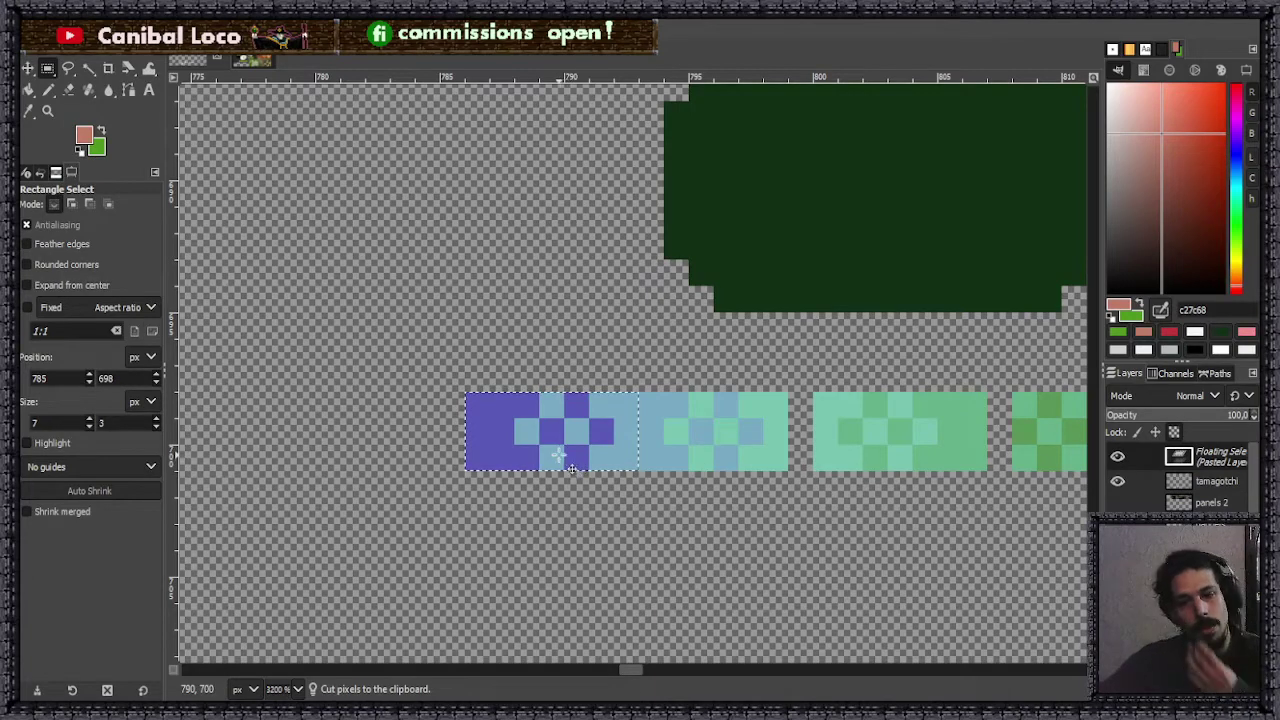
{"action": "left_click", "coordinate": [596, 510]}
- Move the joined 13 × 3 px purple-to-aqua piece 1 px right against the sea-green segment
{"action": "left_click_drag", "start_coordinate": [478, 398], "coordinate": [790, 472]}
{"action": "key", "text": "ctrl+x"}
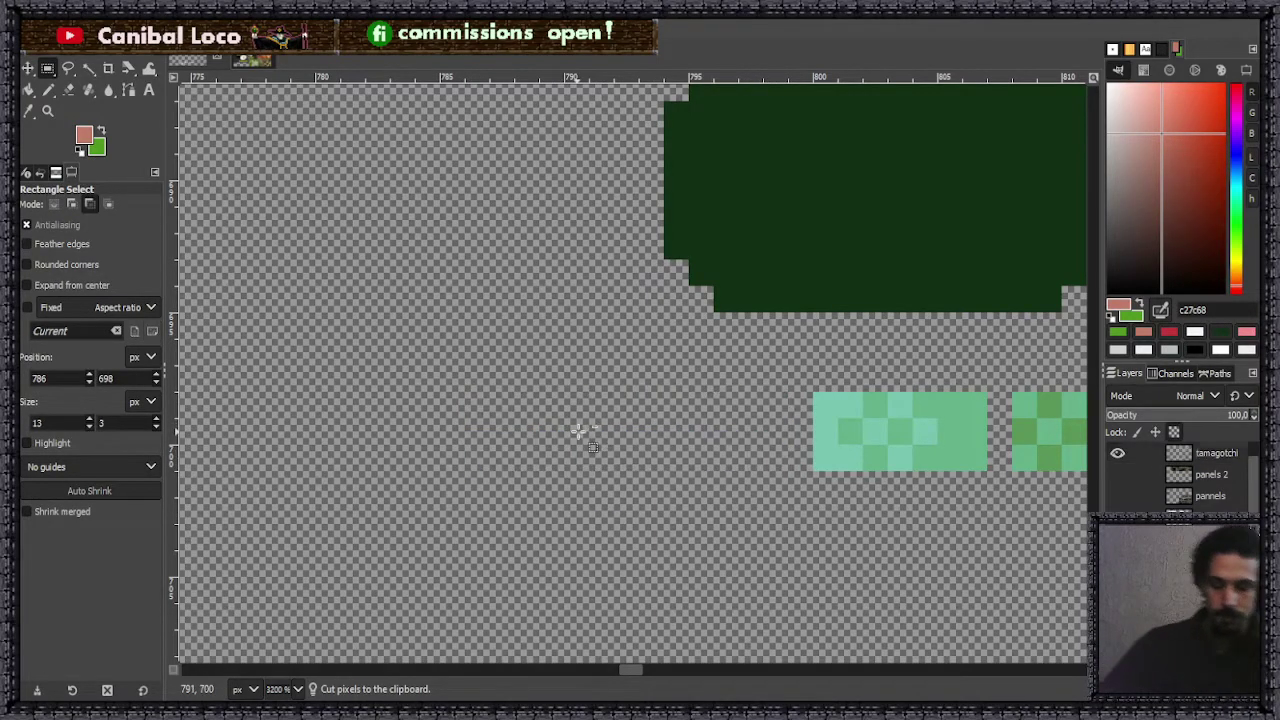
{"action": "key", "text": "ctrl+v"}
{"action": "left_click_drag", "start_coordinate": [684, 446], "coordinate": [710, 446]}
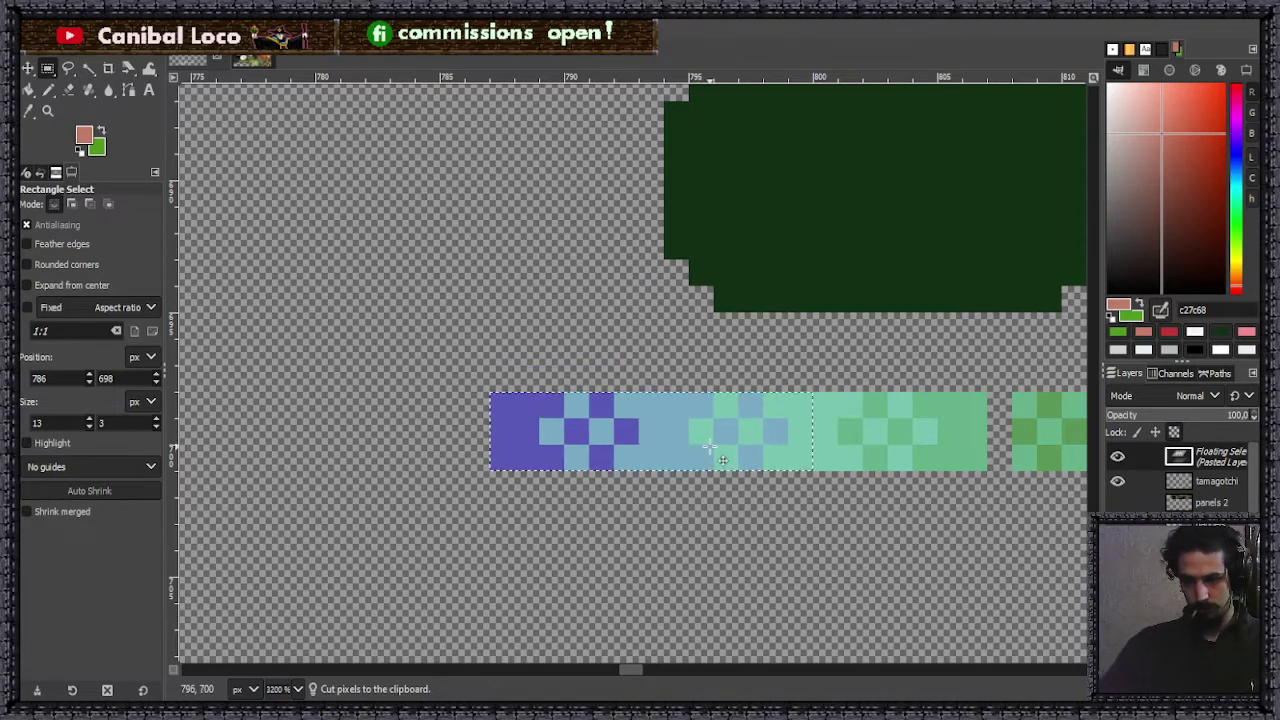
{"action": "left_click", "coordinate": [698, 516]}
- Move the joined 20 × 3 px purple-to-sea-green piece 1 px right to meet the darker green segment
{"action": "left_click_drag", "start_coordinate": [491, 394], "coordinate": [985, 470]}
{"action": "key", "text": "ctrl+x"}
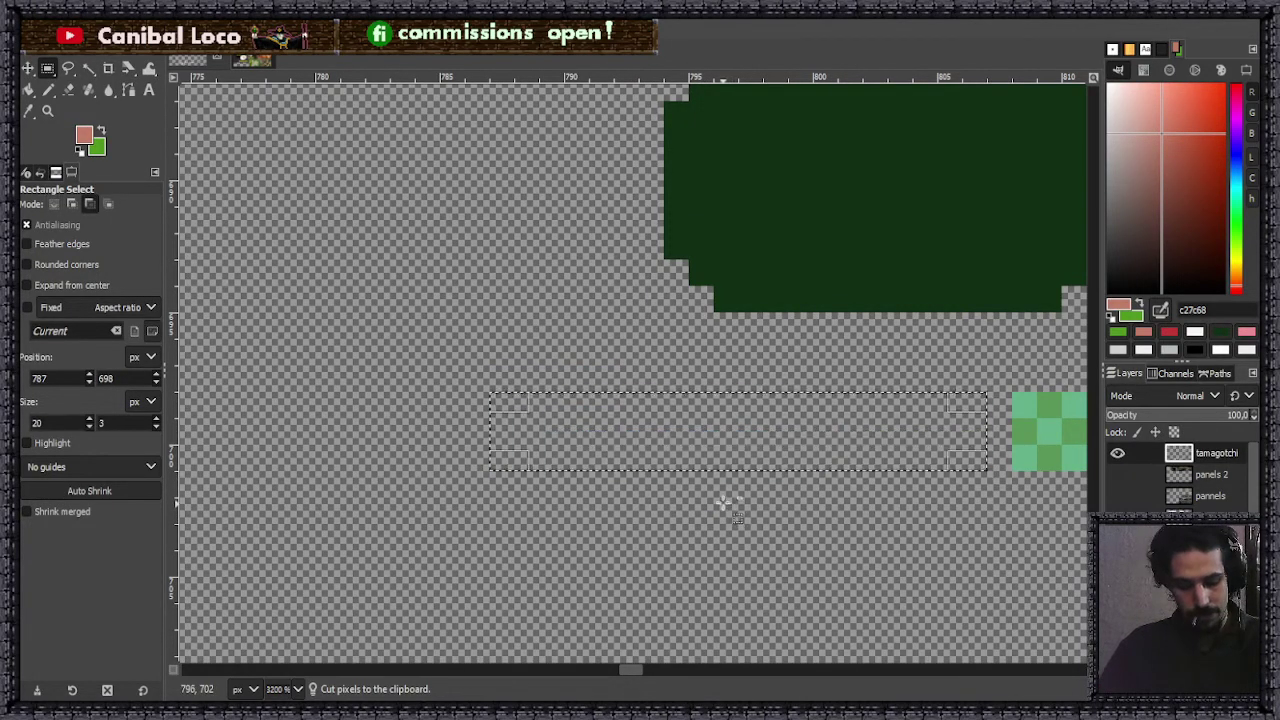
{"action": "key", "text": "ctrl+v"}
{"action": "left_click_drag", "start_coordinate": [798, 447], "coordinate": [823, 447]}
{"action": "left_click", "coordinate": [815, 546]}
- Cut the 7 × 3 px orange-red end segment, paste it 1 px to the left against the yellow-orange segment and anchor it
{"action": "scroll", "coordinate": [815, 546], "scroll_direction": "down", "scroll_amount": 4}
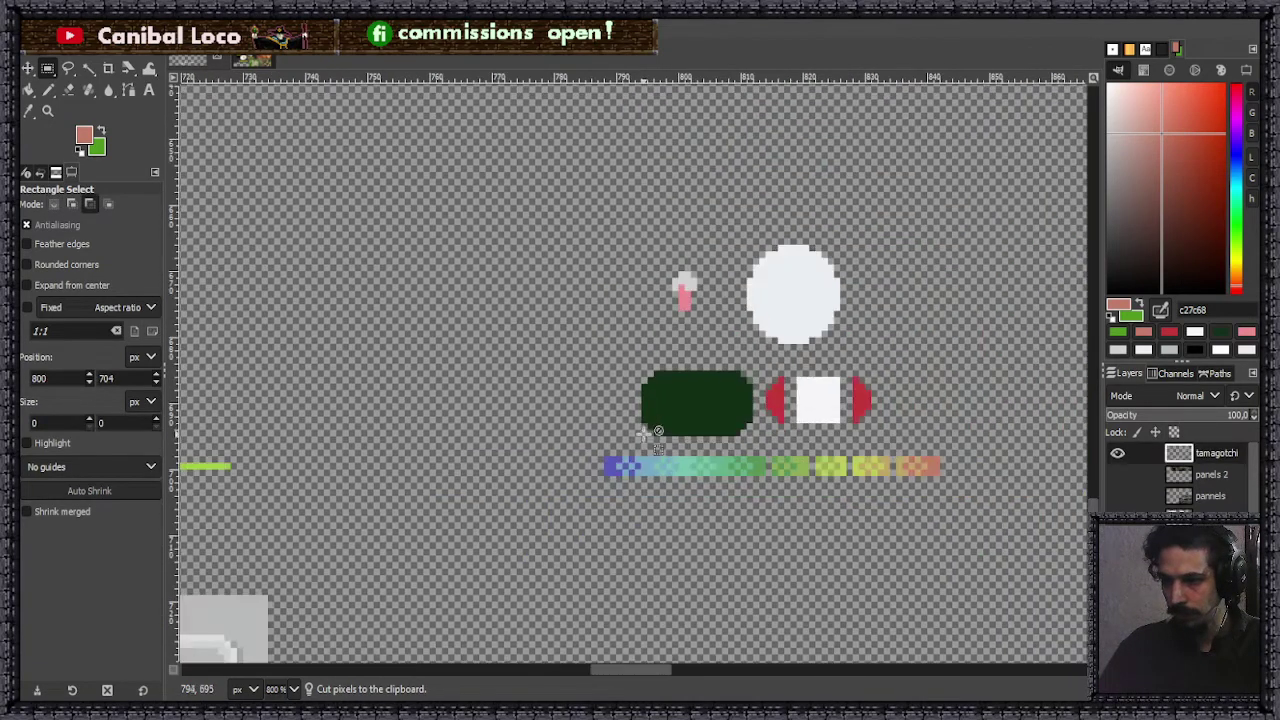
{"action": "scroll", "coordinate": [755, 430], "scroll_direction": "up", "scroll_amount": 4}
{"action": "left_click_drag", "start_coordinate": [769, 422], "coordinate": [944, 506]}
{"action": "key", "text": "ctrl+x"}
{"action": "key", "text": "ctrl+v"}
{"action": "left_click_drag", "start_coordinate": [815, 470], "coordinate": [791, 470]}
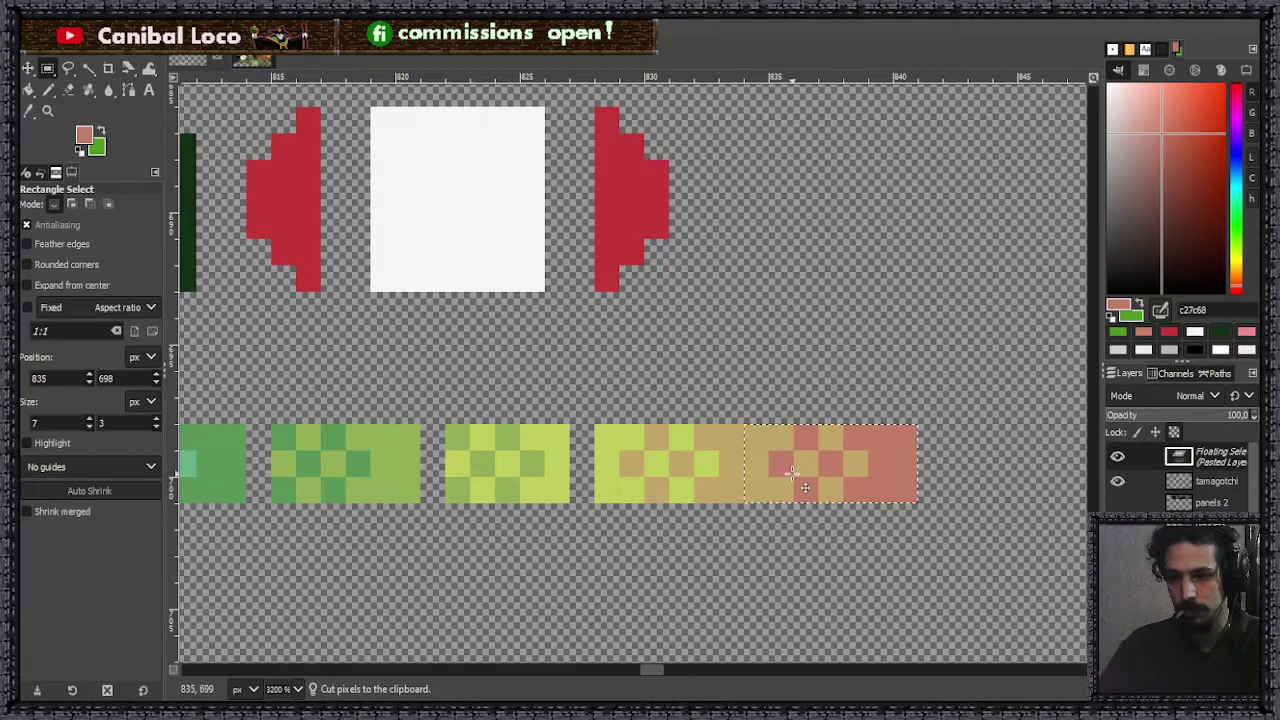
{"action": "left_click", "coordinate": [794, 544]}
- Move the joined 13 × 3 px yellow-to-red piece 1 px left against the green-yellow segment and anchor it
{"action": "mouse_move", "coordinate": [649, 505]}
{"action": "left_mouse_down"}
{"action": "mouse_move", "coordinate": [596, 503]}
{"action": "mouse_move", "coordinate": [640, 490]}
{"action": "left_mouse_up"}
{"action": "key", "text": "ctrl+x"}
{"action": "key", "text": "ctrl+v"}
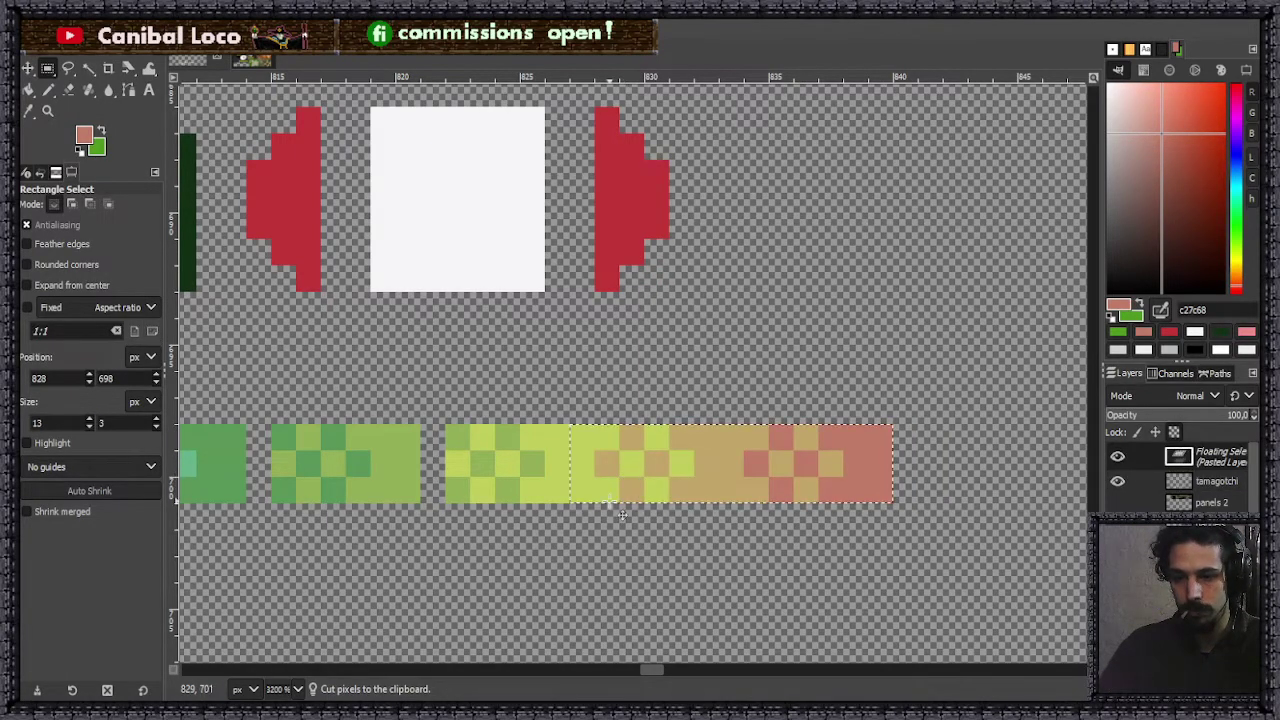
{"action": "left_click_drag", "start_coordinate": [455, 433], "coordinate": [900, 506]}
{"action": "key", "text": "ctrl+x"}
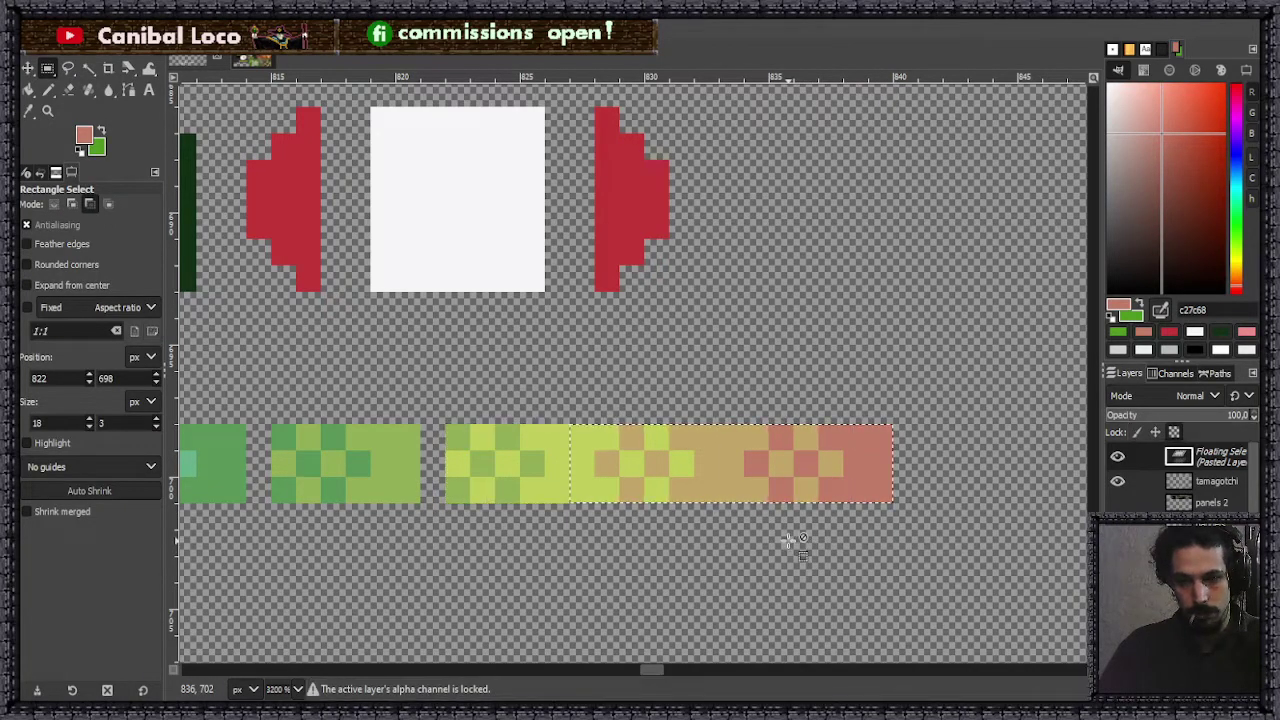
{"action": "left_click", "coordinate": [733, 545]}
- Move the joined 18 × 3 px lime-to-red piece 1 px left against the olive-green segment and anchor it
{"action": "left_click_drag", "start_coordinate": [446, 425], "coordinate": [541, 450]}
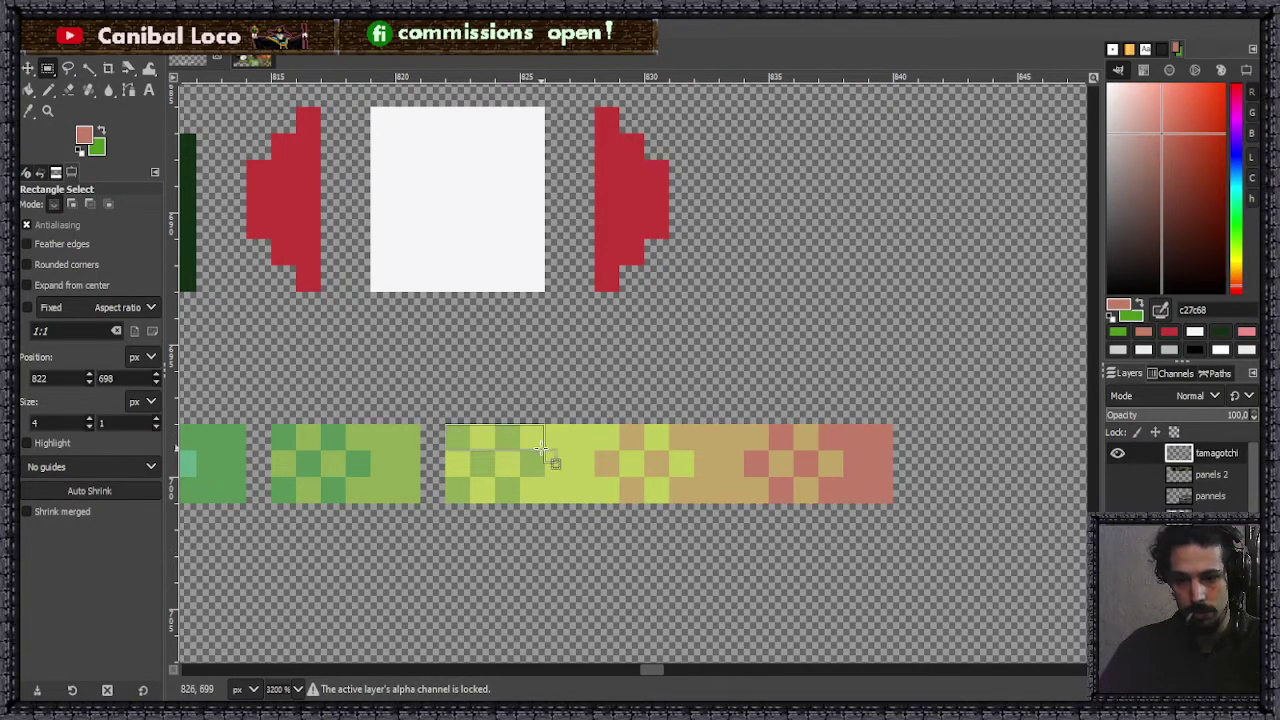
{"action": "left_click_drag", "start_coordinate": [868, 512], "coordinate": [890, 520]}
{"action": "key", "text": "ctrl+v"}
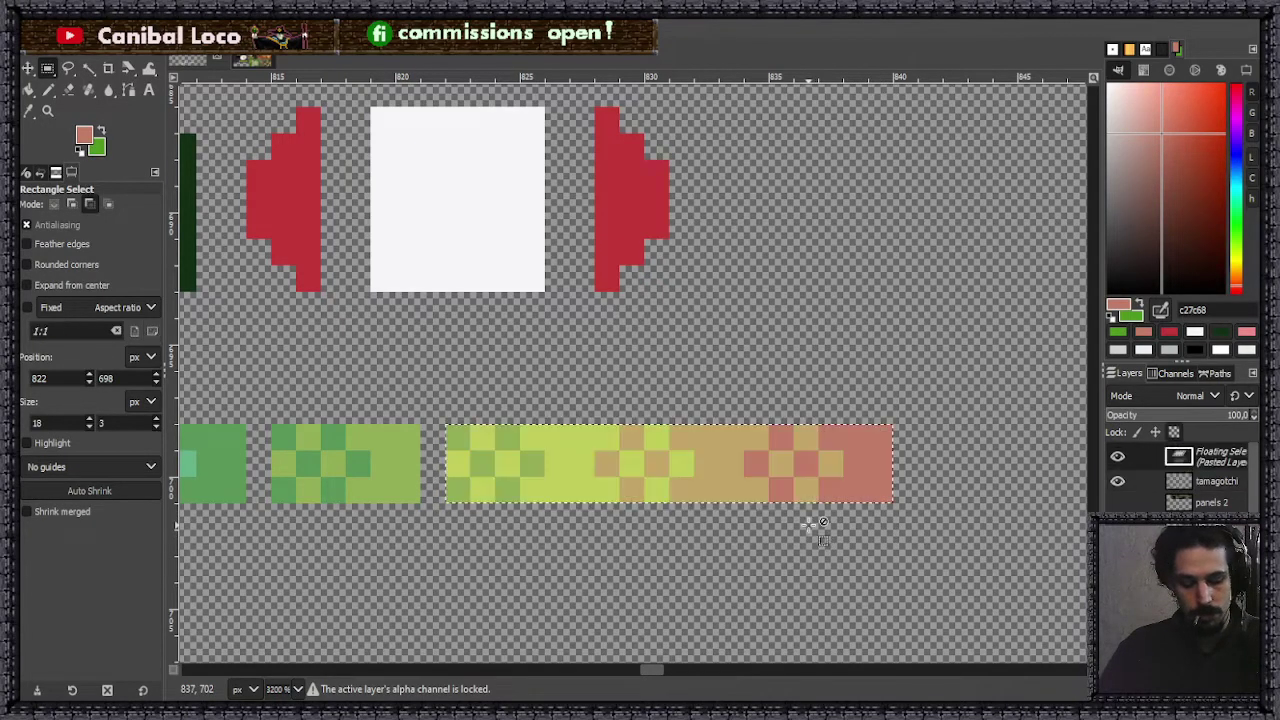
{"action": "left_click_drag", "start_coordinate": [598, 472], "coordinate": [573, 472]}
{"action": "key", "text": "ctrl+h"}
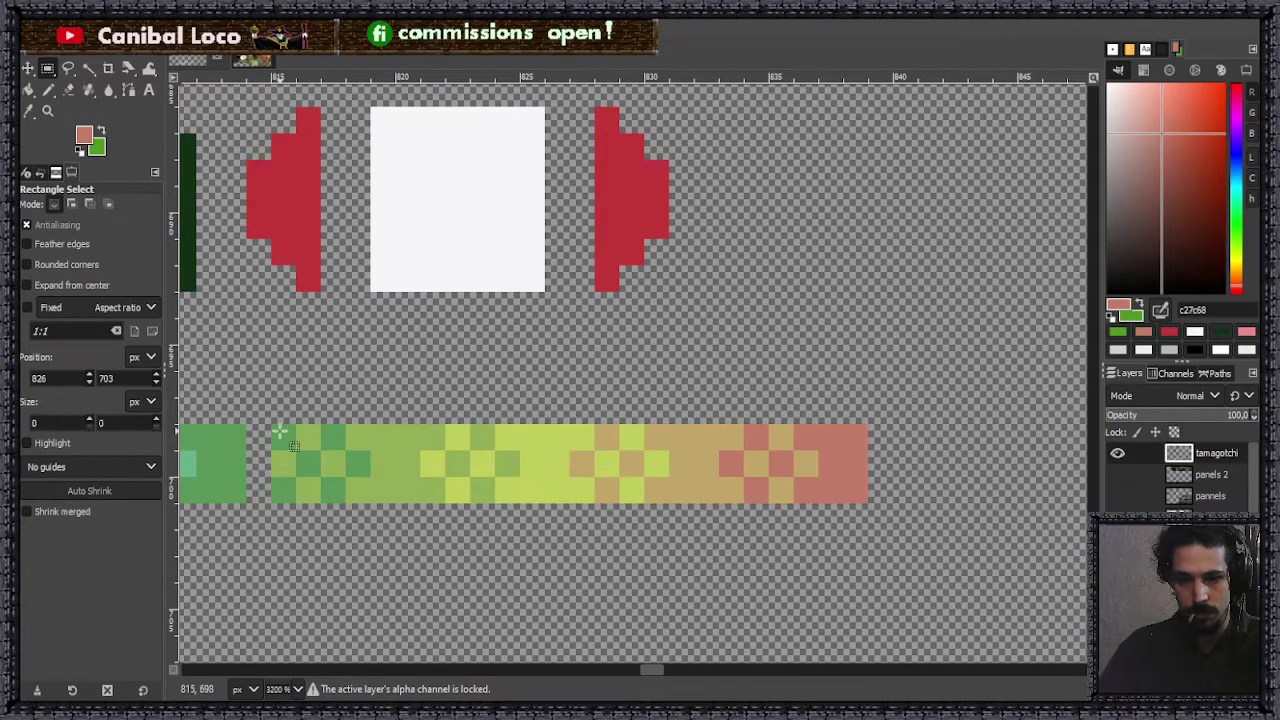
- Move the joined 24 × 3 px green-to-red piece 1 px left to close the bar's last gap and anchor it
{"action": "left_click_drag", "start_coordinate": [272, 427], "coordinate": [866, 503]}
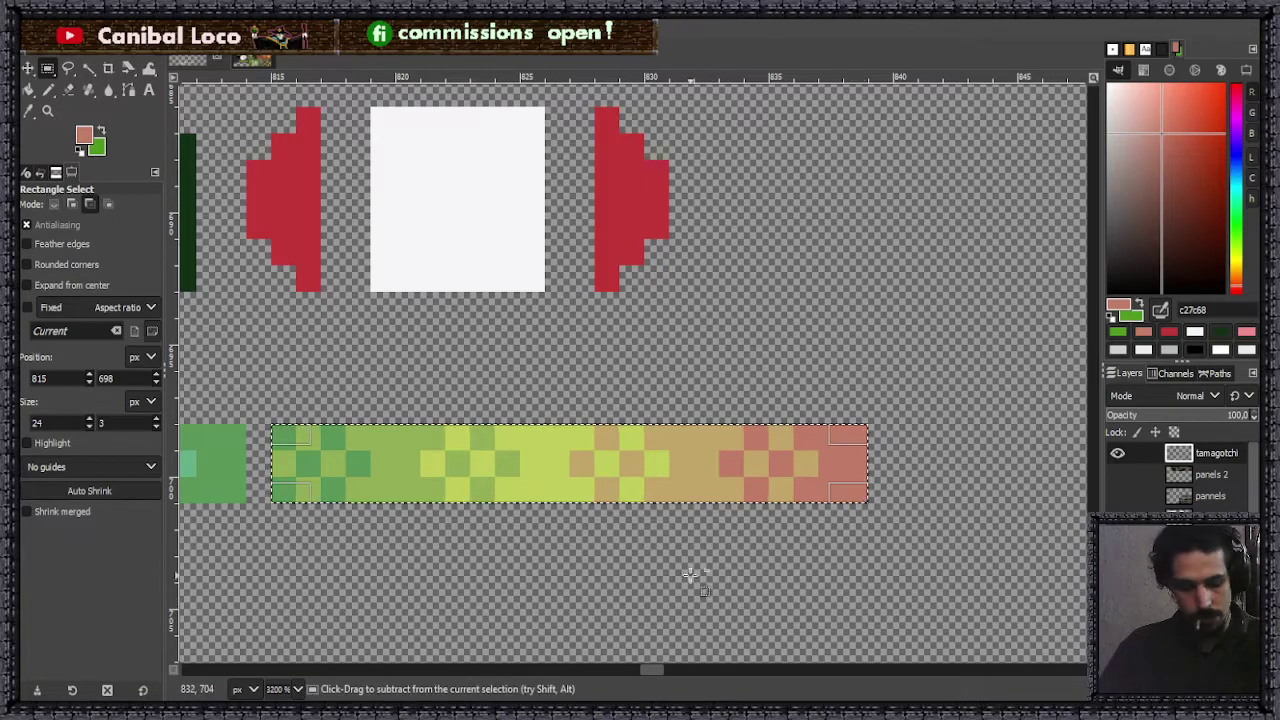
{"action": "key", "text": "ctrl+x"}
{"action": "key", "text": "ctrl+v"}
{"action": "left_click_drag", "start_coordinate": [430, 470], "coordinate": [402, 470]}
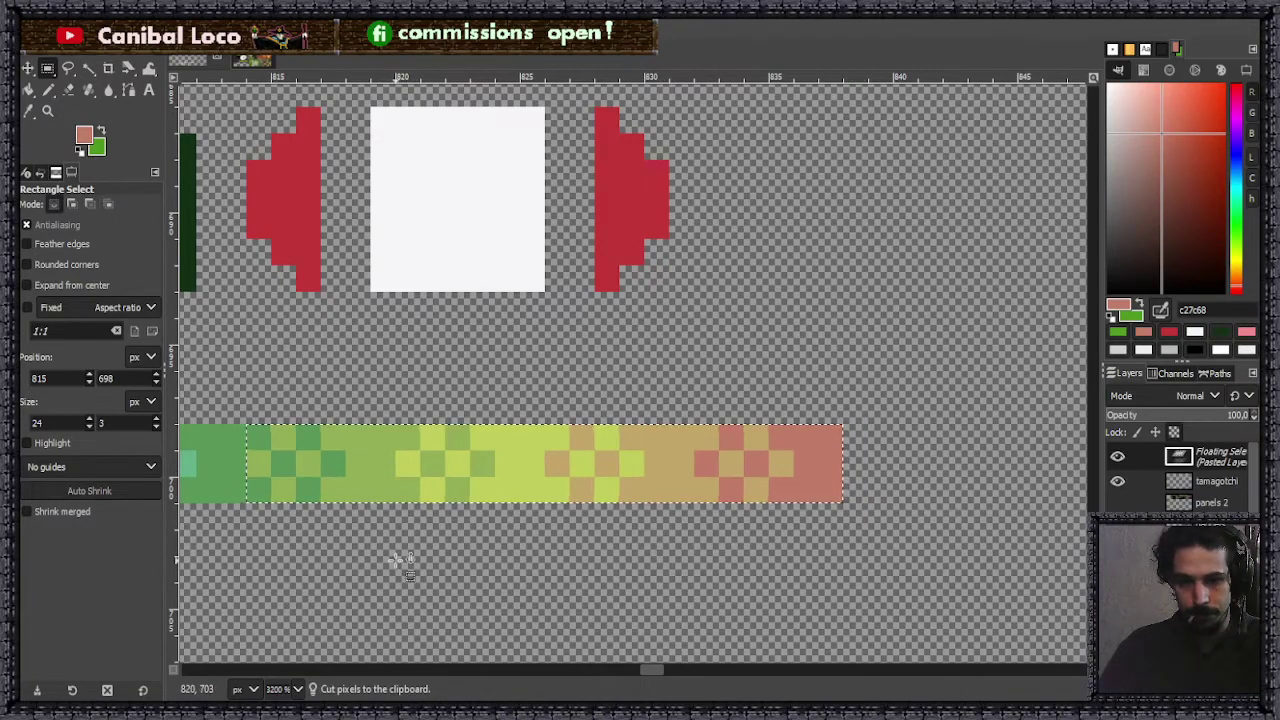
{"action": "key", "text": "ctrl+h"}
- Compare the shortened gradient bar and the other miniature controls with the original control panel on the sheet
{"action": "key", "text": "minus"}
{"action": "key", "text": "minus"}
{"action": "key", "text": "minus"}
{"action": "key", "text": "minus"}
{"action": "key", "text": "minus"}
{"action": "key", "text": "minus"}
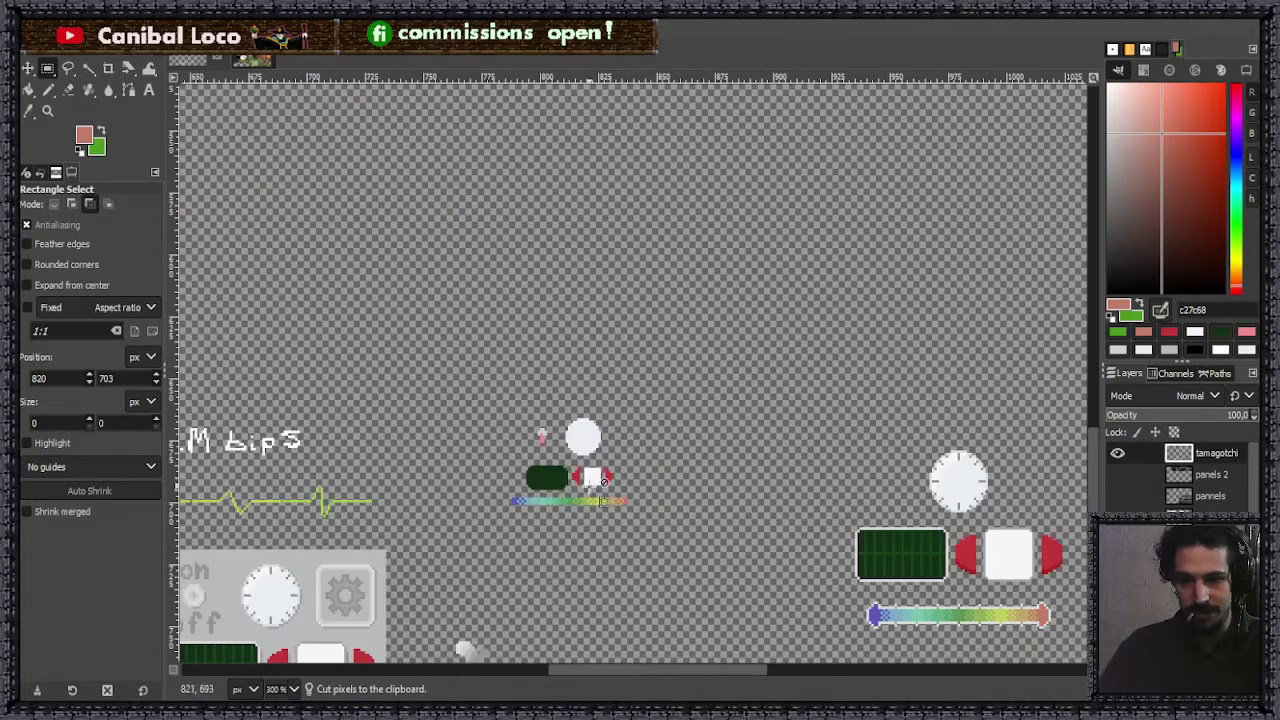
{"action": "key", "text": "minus"}
{"action": "key", "text": "plus"}
{"action": "key", "text": "plus"}
{"action": "key", "text": "plus"}
{"action": "key", "text": "plus"}
{"action": "key", "text": "plus"}
{"action": "key", "text": "plus"}
{"action": "key", "text": "plus"}
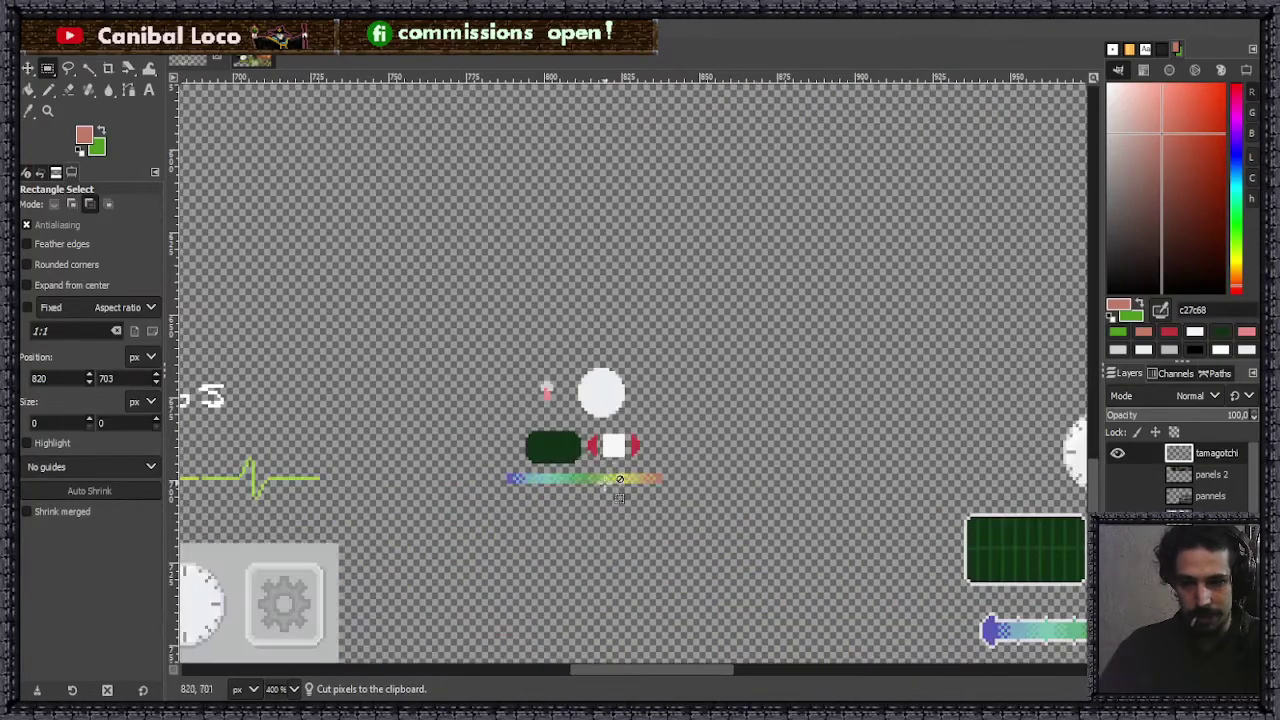
- Set the 1 px pencil to the light-grey border colour dddedf sampled from the original panel's green screen
{"action": "key", "text": "minus"}
{"action": "key", "text": "minus"}
{"action": "key", "text": "minus"}
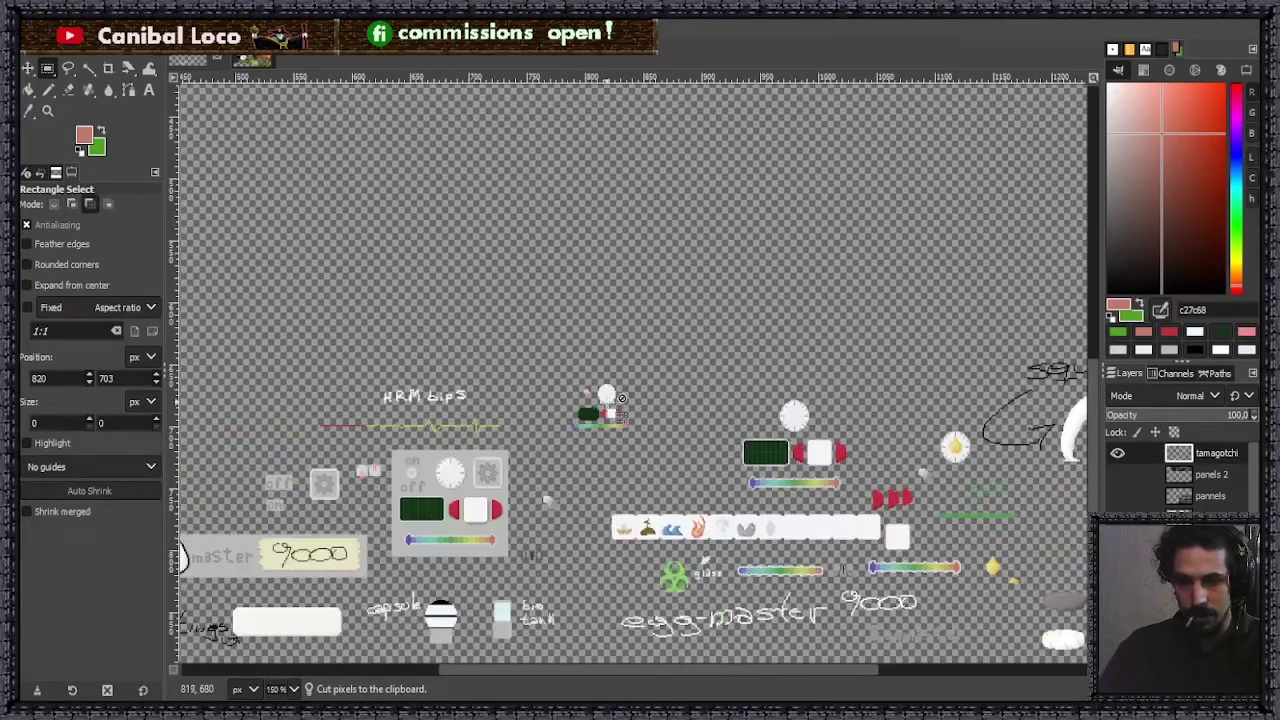
{"action": "key", "text": "plus"}
{"action": "key", "text": "plus"}
{"action": "key", "text": "plus"}
{"action": "key", "text": "minus"}
{"action": "key", "text": "minus"}
{"action": "key", "text": "n"}
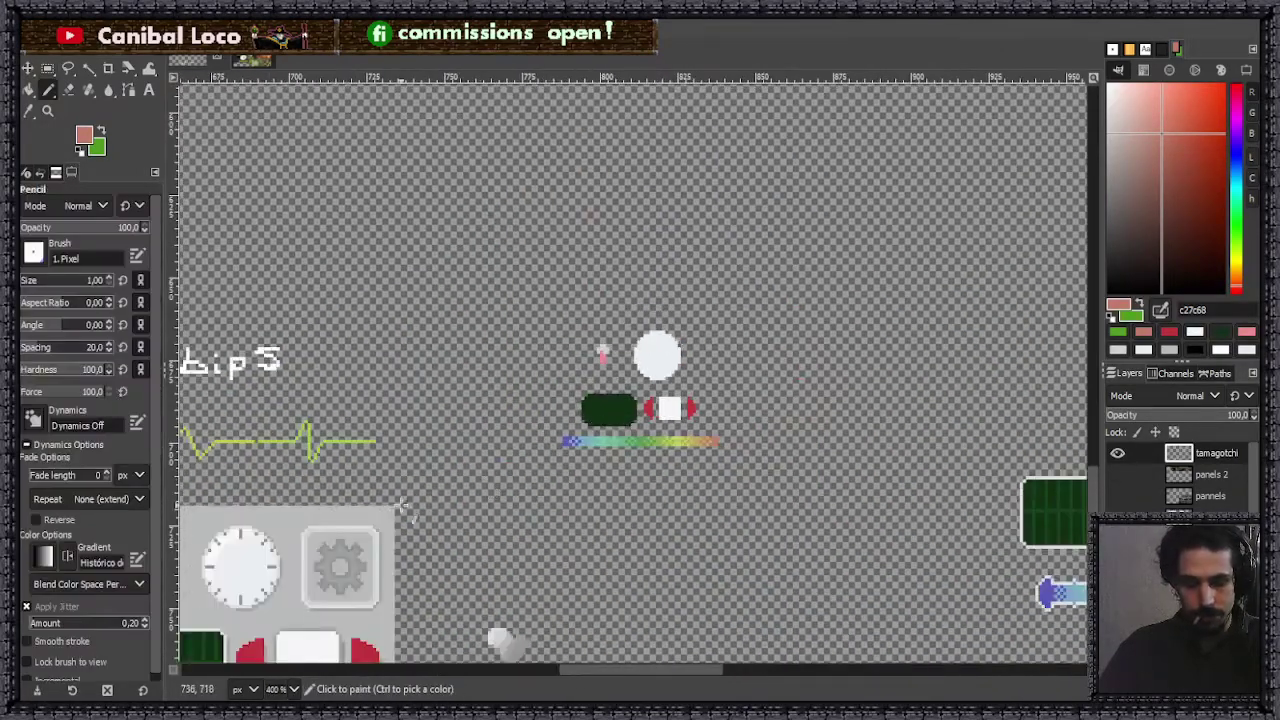
{"action": "scroll", "coordinate": [320, 573], "scroll_direction": "down", "scroll_amount": 2}
{"action": "scroll", "coordinate": [320, 573], "scroll_direction": "up", "scroll_amount": 3}
{"action": "left_click", "coordinate": [374, 520], "text": "ctrl"}
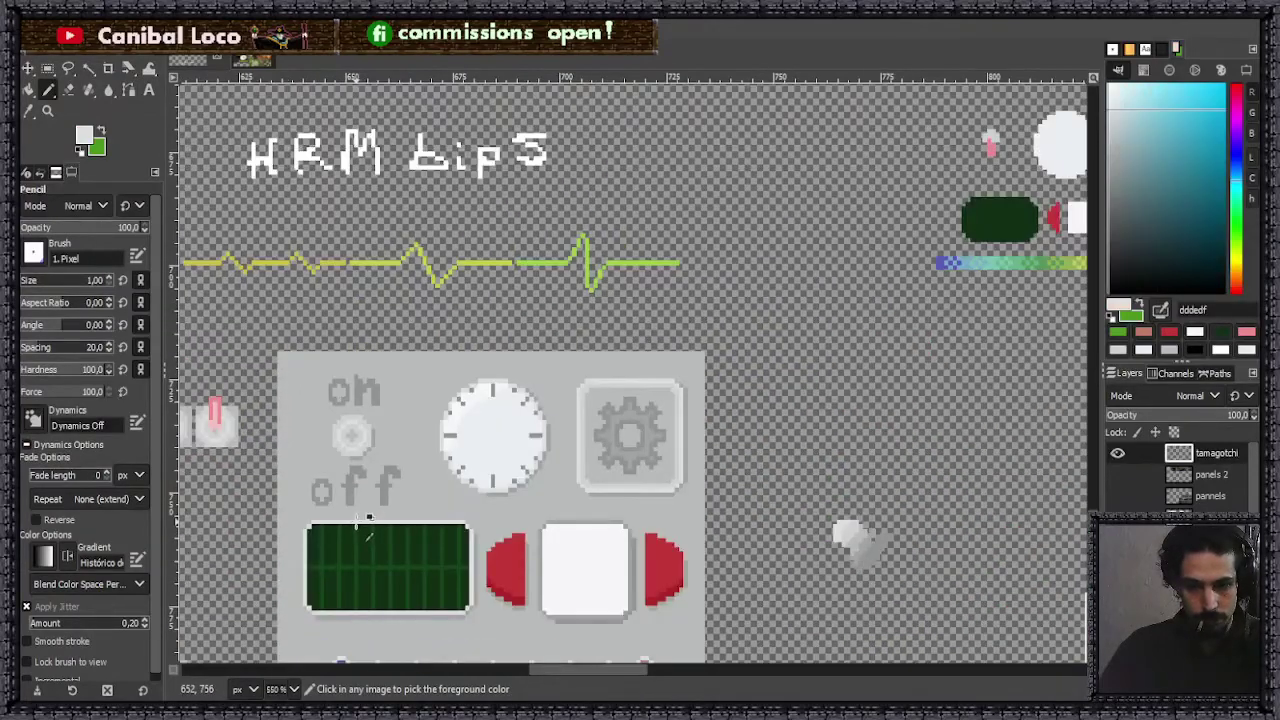
{"action": "scroll", "coordinate": [409, 499], "scroll_direction": "down", "scroll_amount": 3}
{"action": "scroll", "coordinate": [626, 363], "scroll_direction": "up", "scroll_amount": 7}
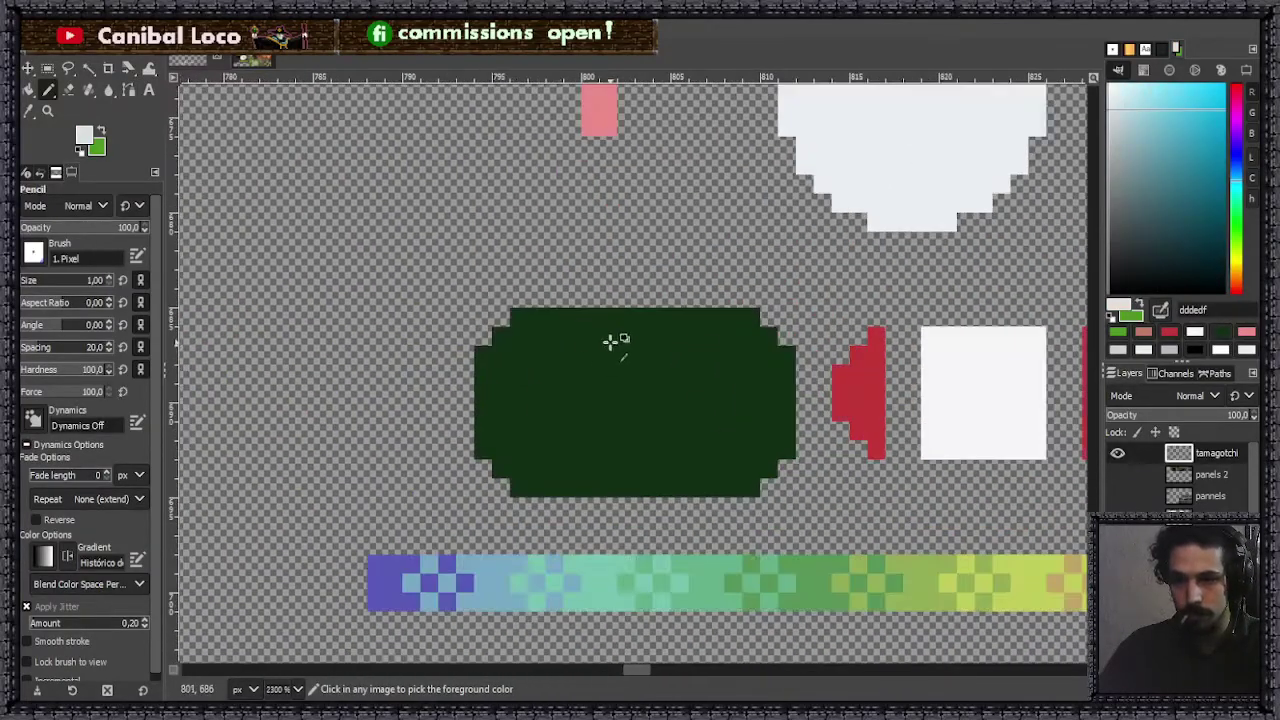
- Outline the miniature dark-green screen with a 1 px light-grey dddedf border, stepping it diagonally at the four corners
{"action": "left_click", "coordinate": [482, 335]}
{"action": "left_click_drag", "start_coordinate": [538, 299], "coordinate": [783, 314]}
{"action": "key", "text": "ctrl+z"}
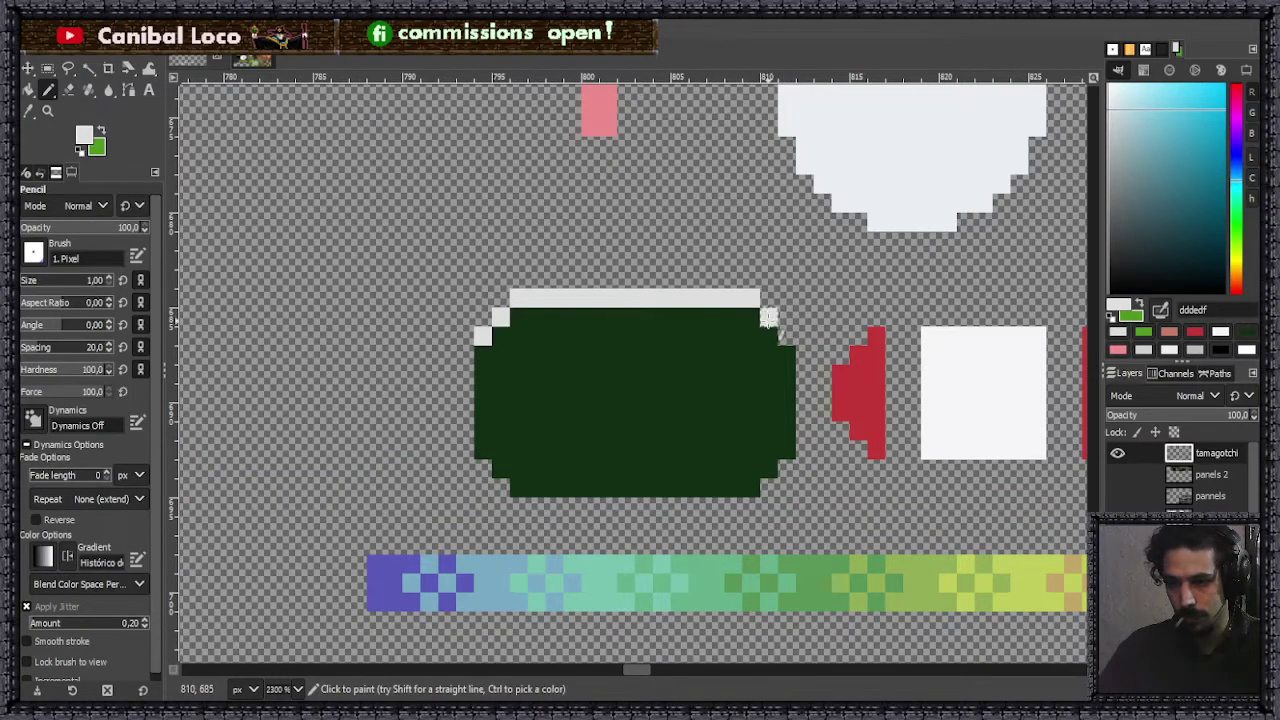
{"action": "left_click_drag", "start_coordinate": [786, 337], "coordinate": [804, 354]}
{"action": "left_click", "coordinate": [806, 450], "text": "shift"}
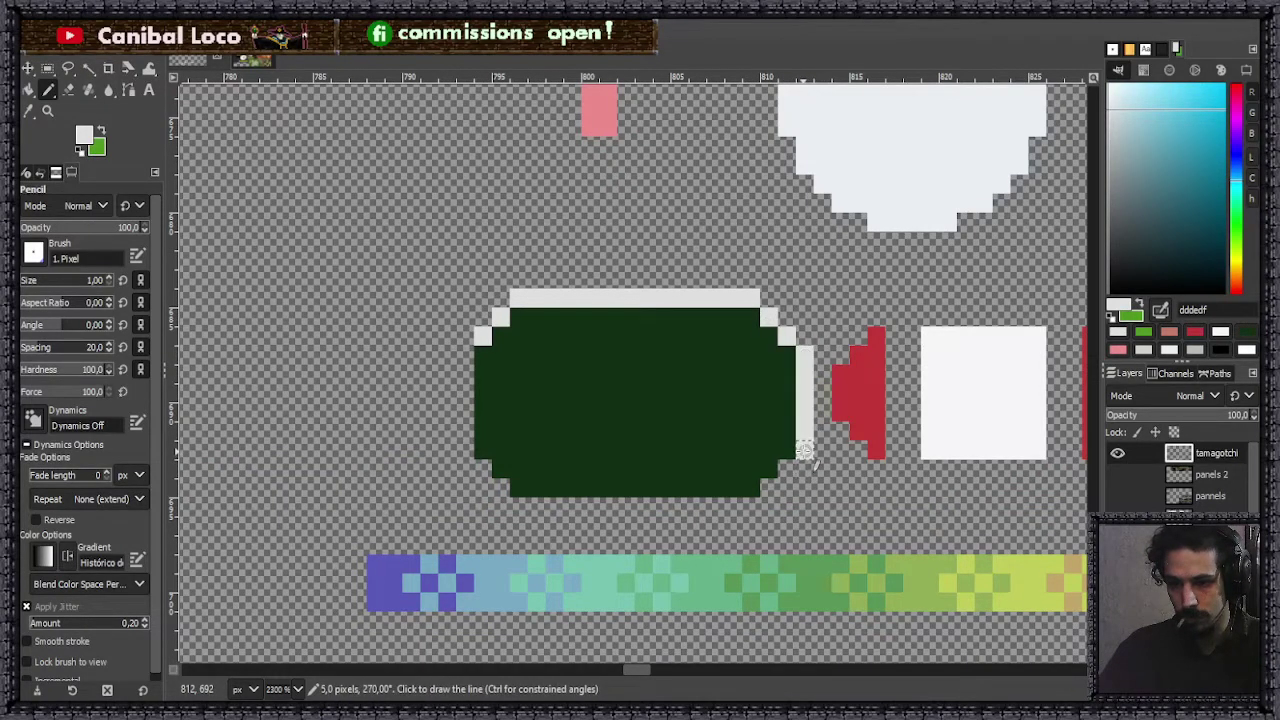
{"action": "left_click", "coordinate": [751, 506], "text": "shift"}
{"action": "left_click", "coordinate": [518, 507], "text": "shift"}
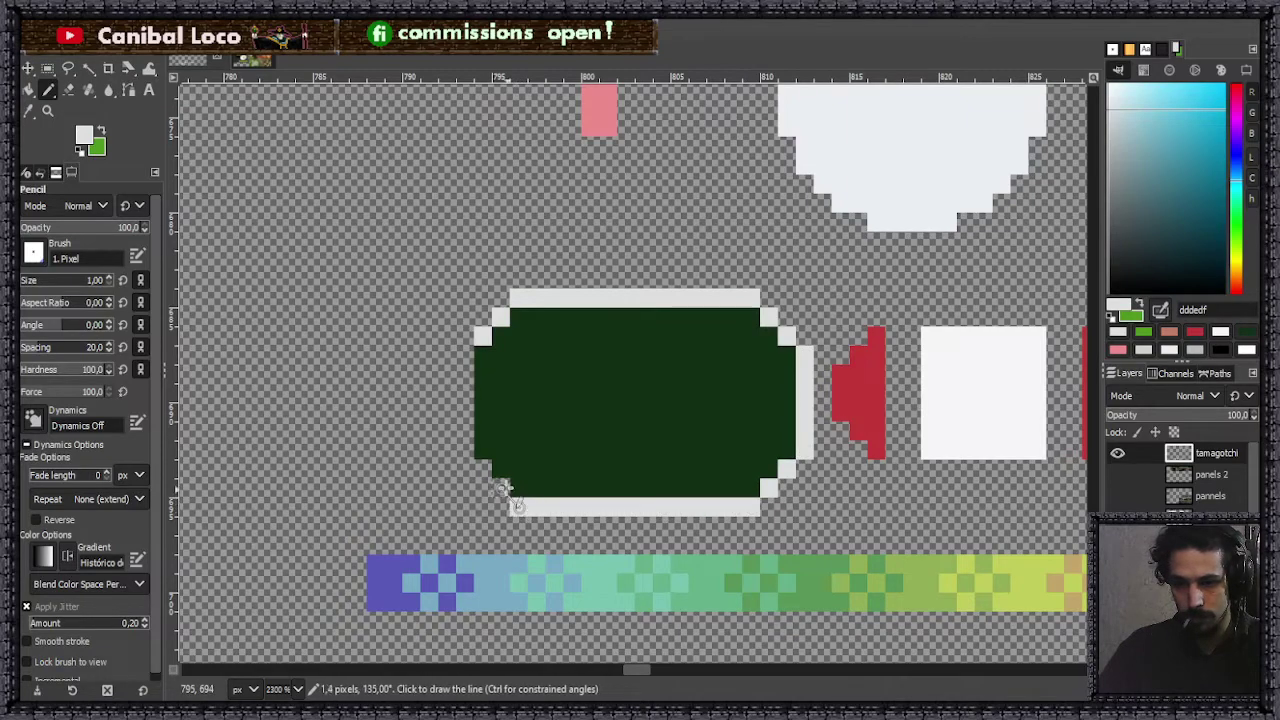
{"action": "left_click", "coordinate": [460, 449], "text": "shift"}
{"action": "left_click", "coordinate": [467, 345], "text": "shift"}
{"action": "scroll", "coordinate": [486, 366], "scroll_direction": "down", "scroll_amount": 7}
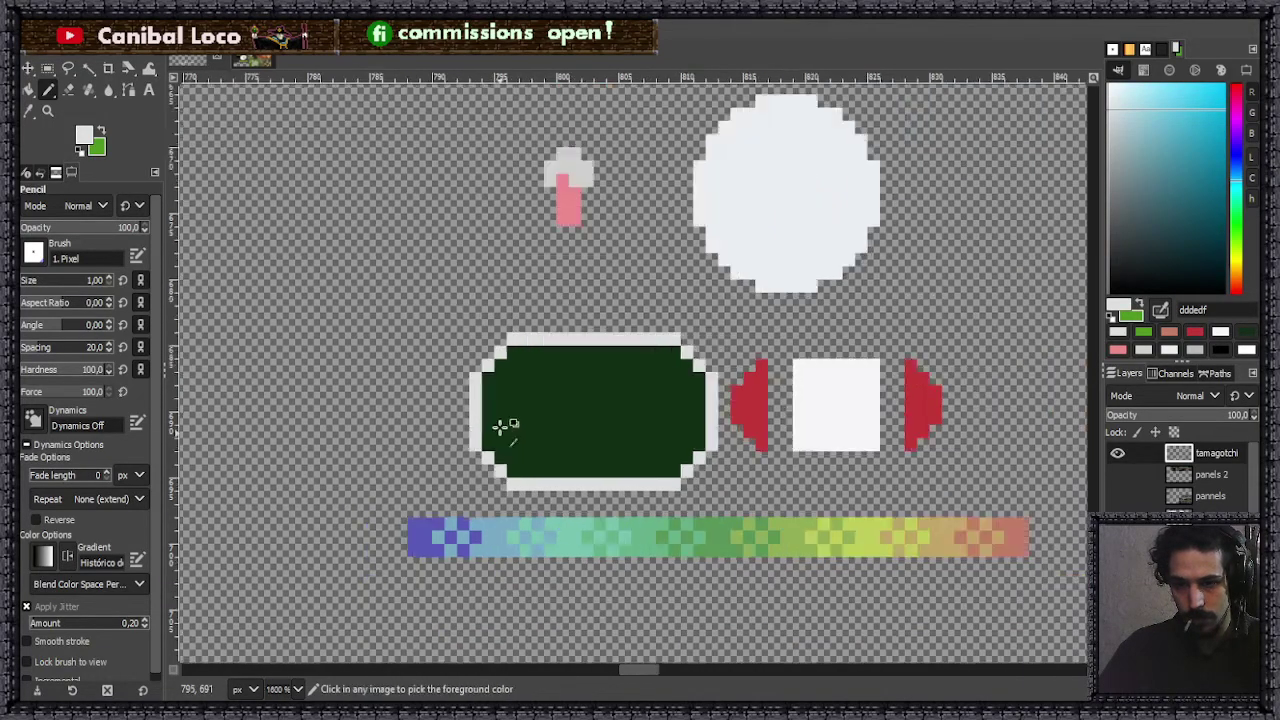
- Paint the border's stepped corner pixels with the screen's dark green 122f15 to square off all four corners
{"action": "scroll", "coordinate": [540, 318], "scroll_direction": "up", "scroll_amount": 8}
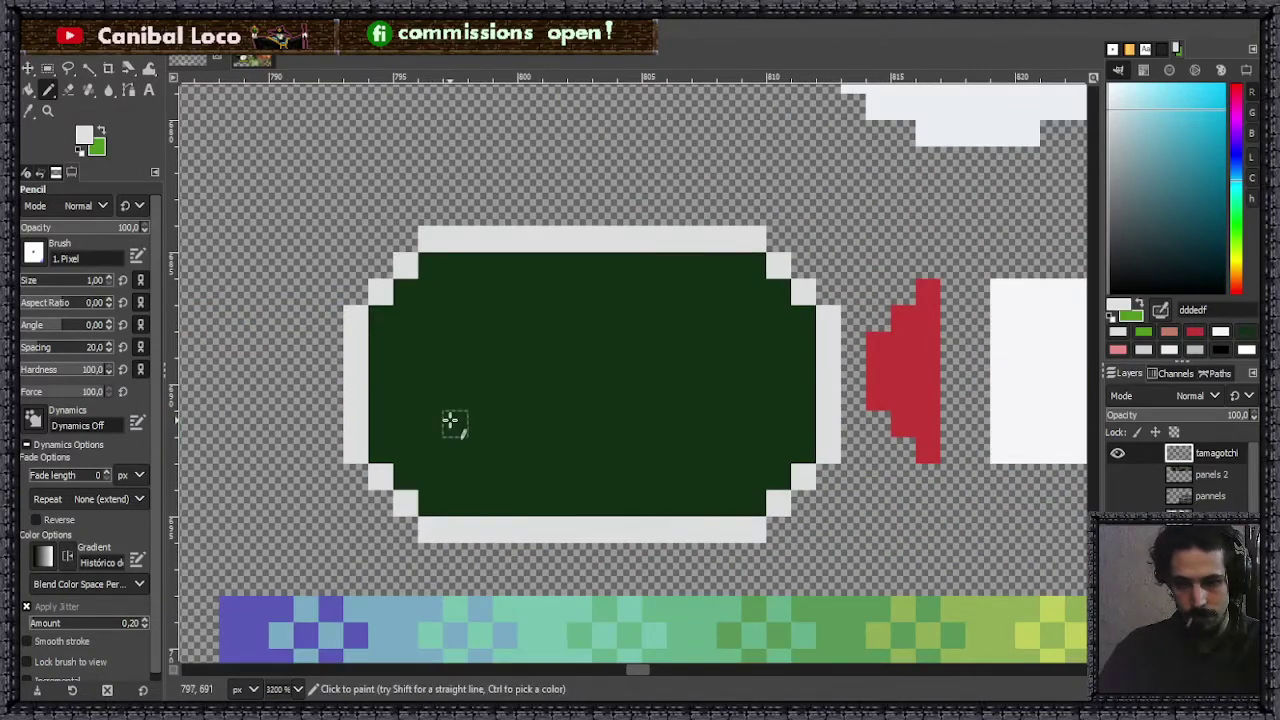
{"action": "left_click", "coordinate": [425, 316], "text": "ctrl"}
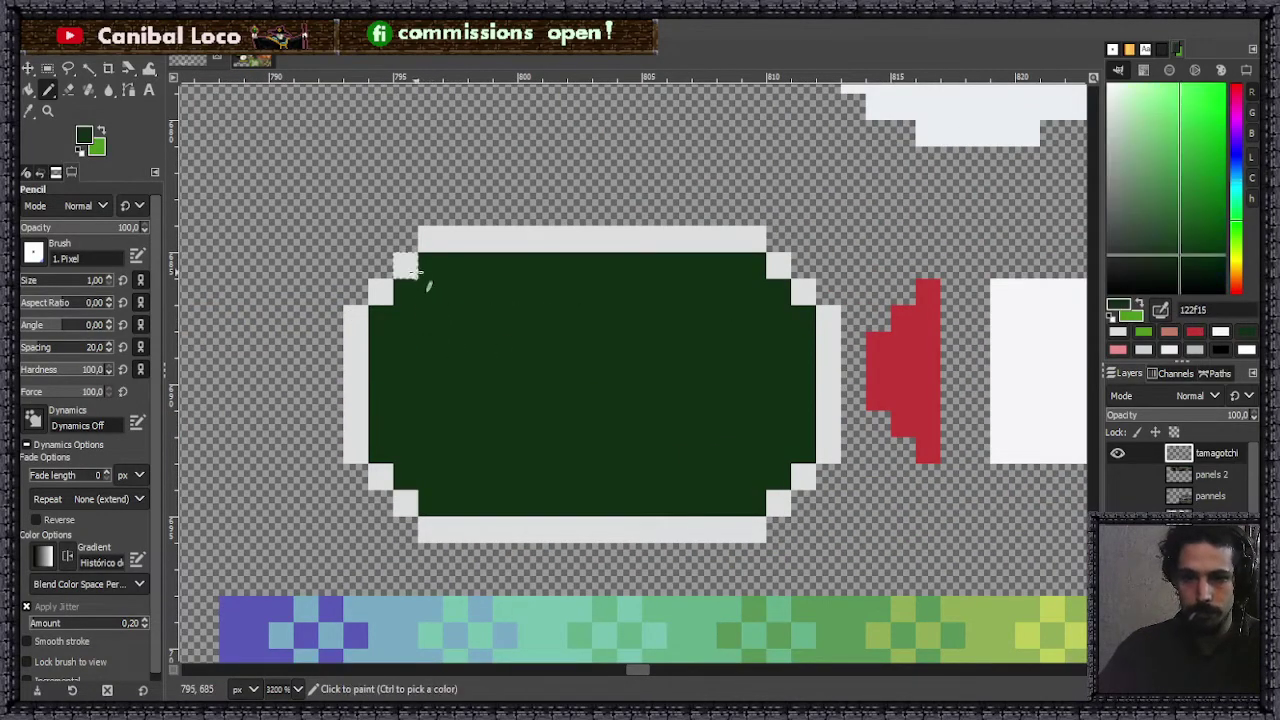
{"action": "mouse_move", "coordinate": [405, 265]}
{"action": "left_mouse_down"}
{"action": "mouse_move", "coordinate": [392, 262]}
{"action": "mouse_move", "coordinate": [380, 292]}
{"action": "left_mouse_up"}
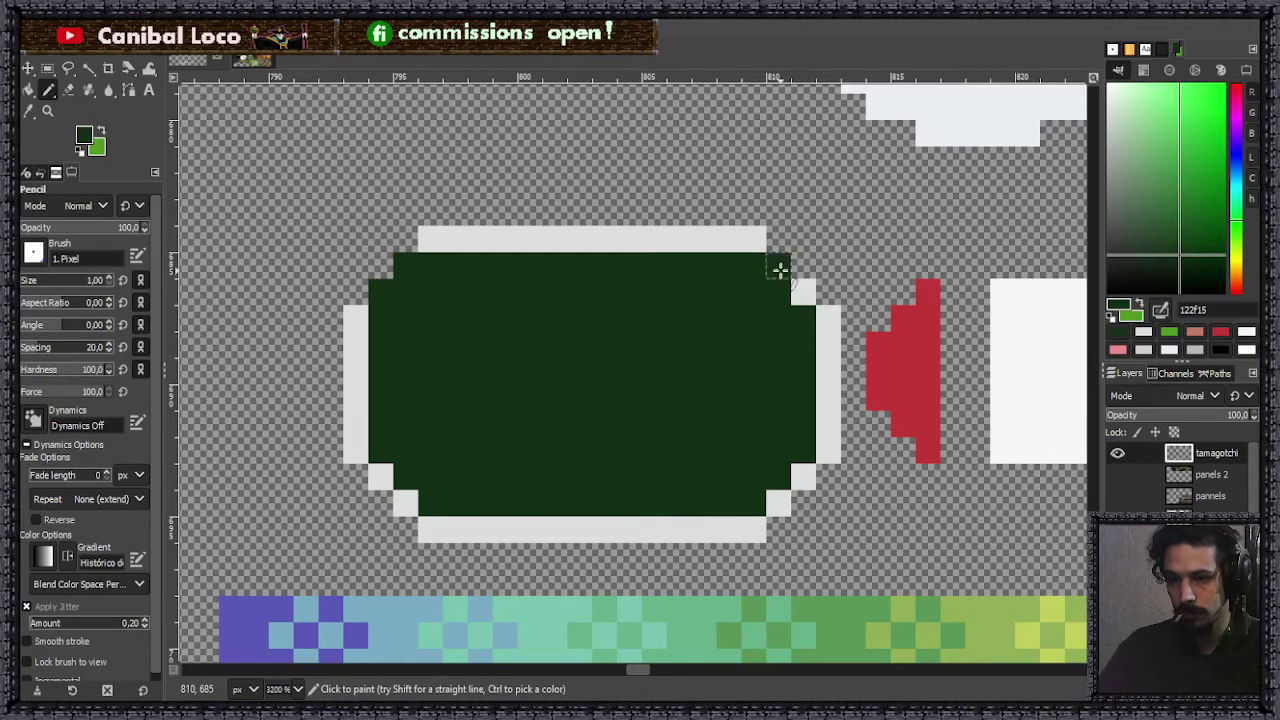
{"action": "left_click_drag", "start_coordinate": [779, 270], "coordinate": [797, 311]}
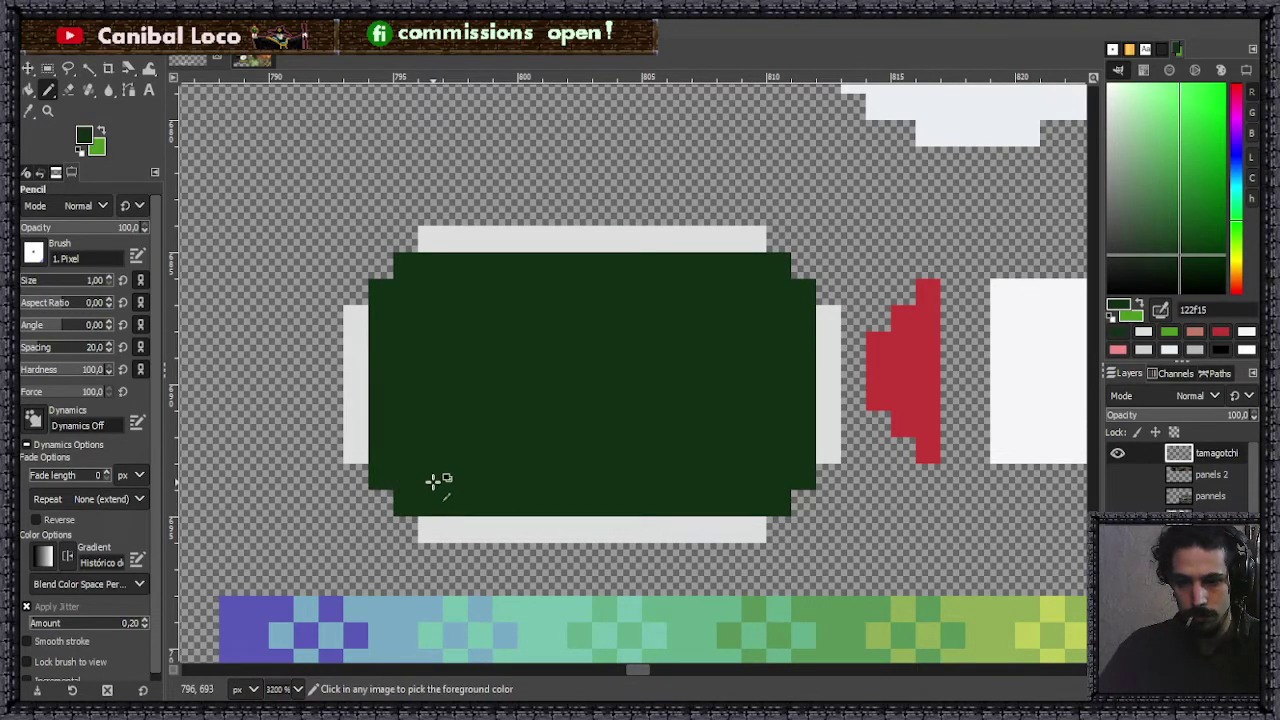
- Redraw the light-grey dddedf border pixels around the squared-off corners of the miniature green screen
{"action": "left_click", "coordinate": [434, 528], "text": "ctrl"}
{"action": "left_click", "coordinate": [405, 528]}
{"action": "left_click", "coordinate": [381, 502]}
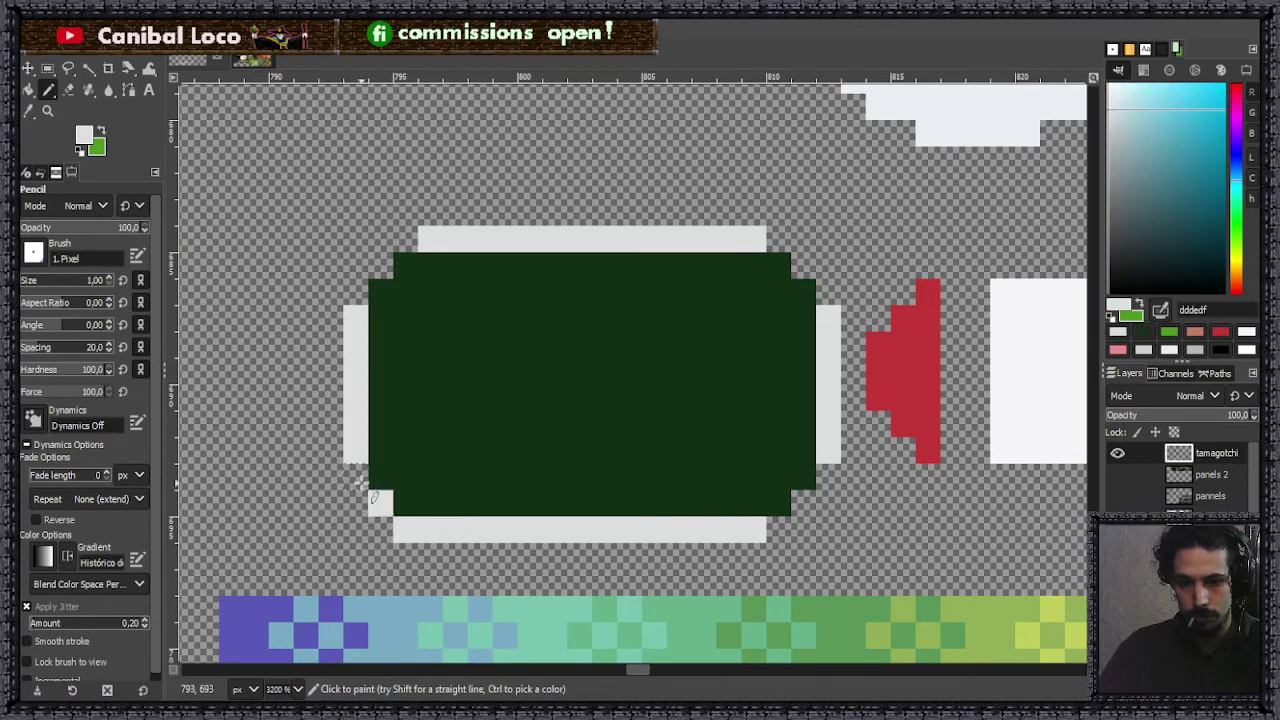
{"action": "left_click", "coordinate": [803, 503]}
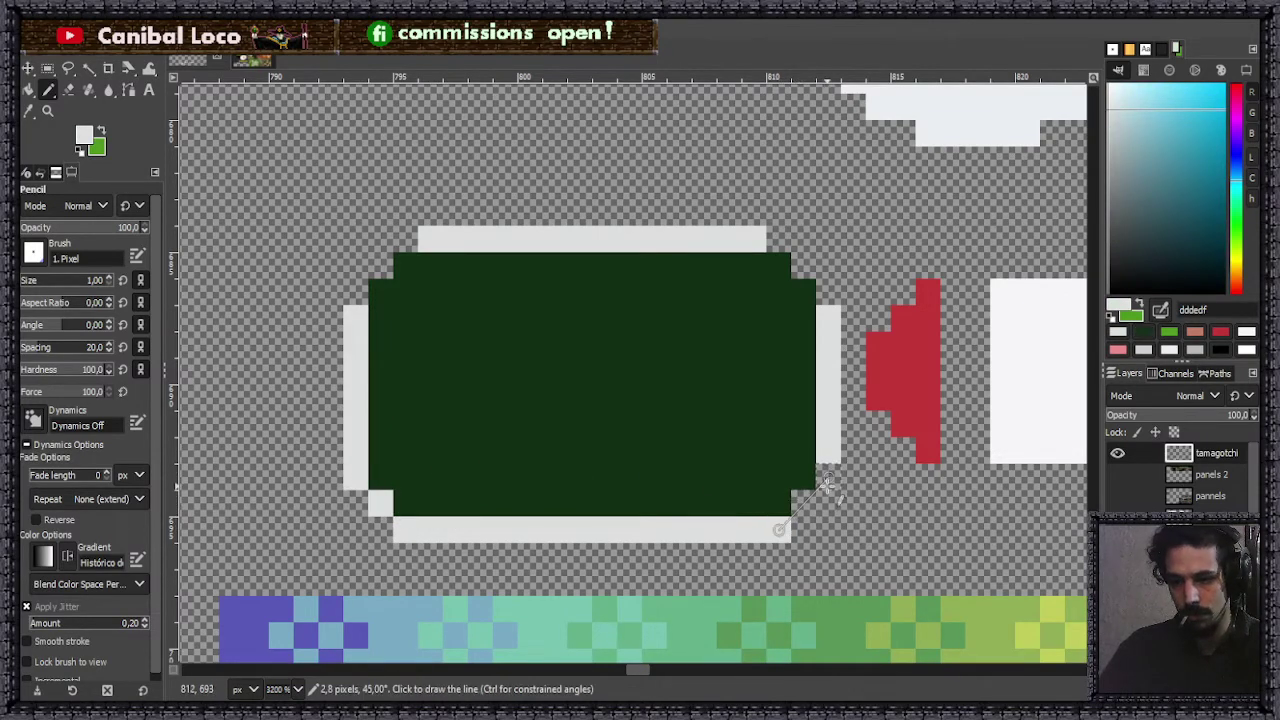
{"action": "left_click", "coordinate": [803, 265]}
{"action": "left_click", "coordinate": [778, 239]}
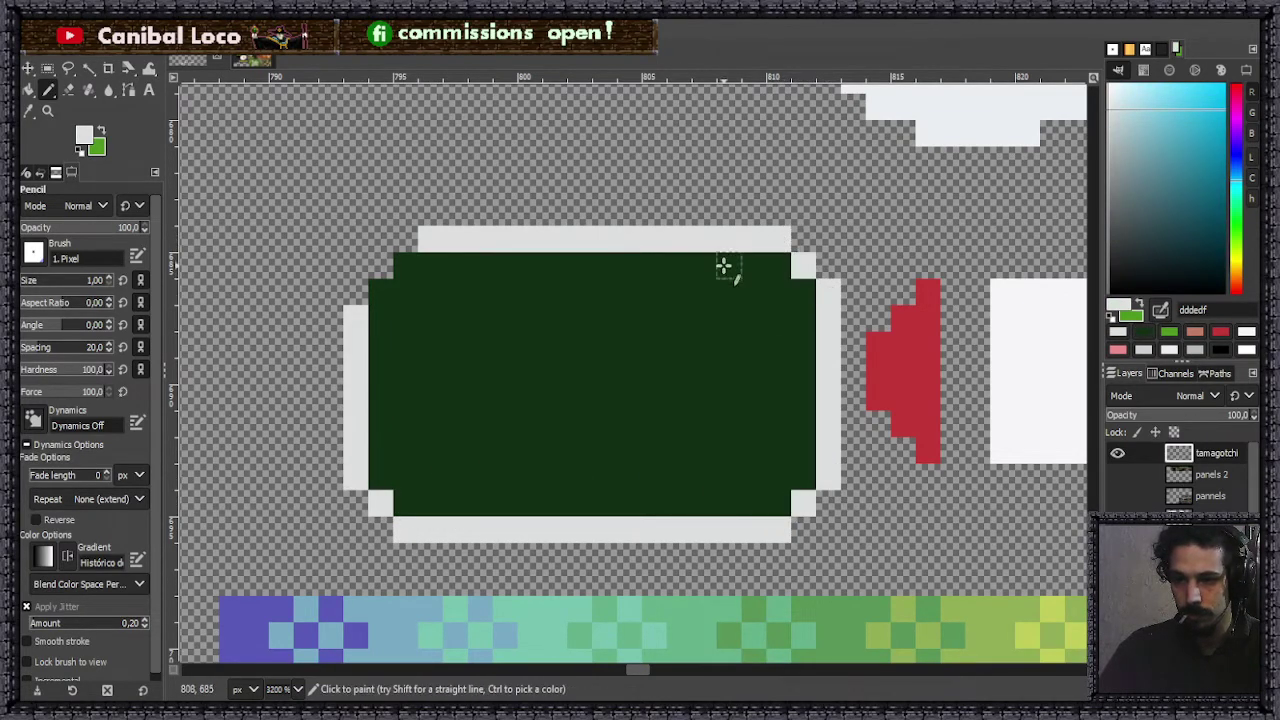
{"action": "left_click", "coordinate": [405, 240]}
{"action": "left_click", "coordinate": [381, 265]}
{"action": "left_click", "coordinate": [356, 290]}
{"action": "scroll", "coordinate": [480, 380], "scroll_direction": "down", "scroll_amount": 6, "text": "ctrl"}
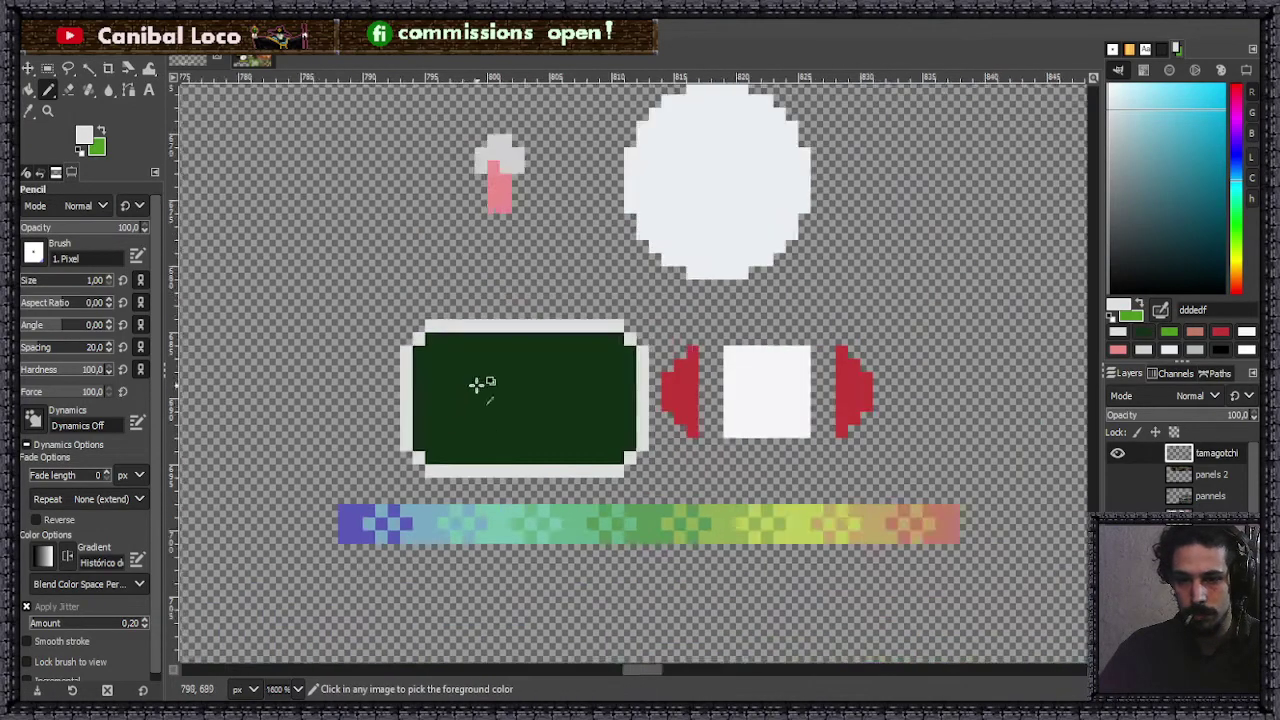
- Sample the grey a2a4a4 from the edge of the original panel's white button as the pencil colour
{"action": "scroll", "coordinate": [550, 300], "scroll_direction": "up", "scroll_amount": 4, "text": "ctrl"}
{"action": "scroll", "coordinate": [560, 305], "scroll_direction": "down", "scroll_amount": 6, "text": "ctrl"}
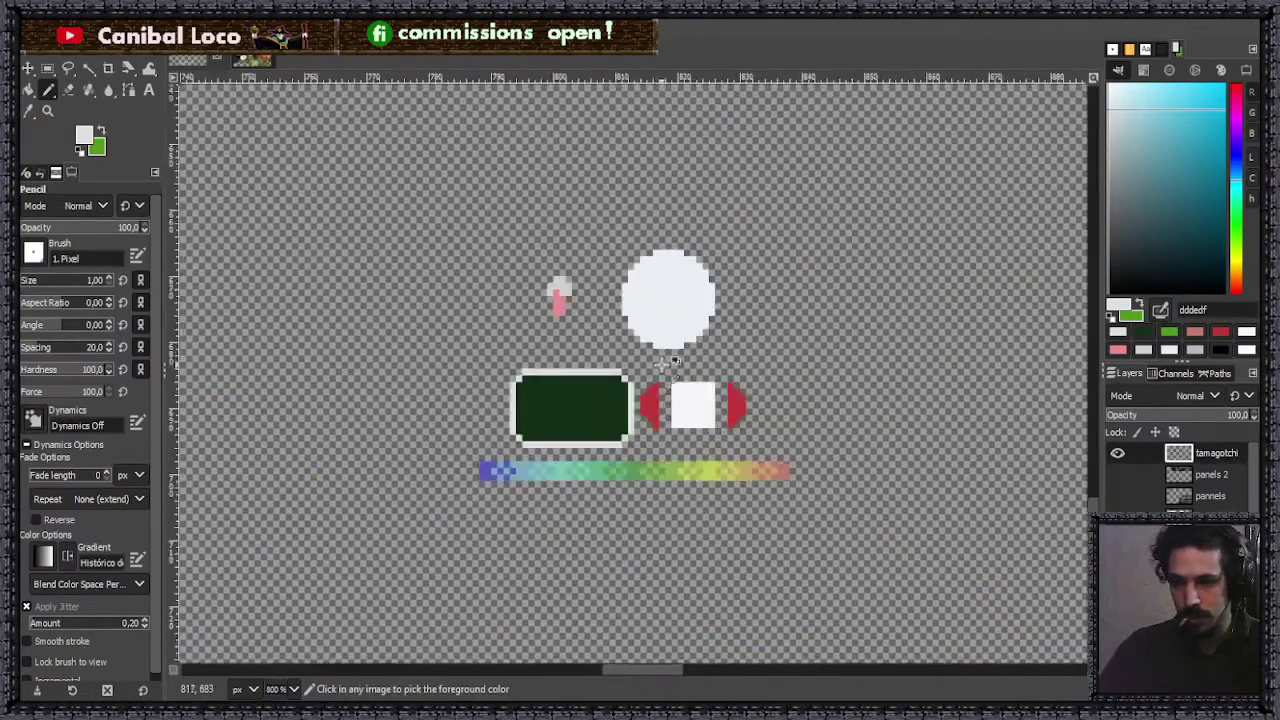
{"action": "scroll", "coordinate": [515, 470], "scroll_direction": "up", "scroll_amount": 3, "text": "ctrl"}
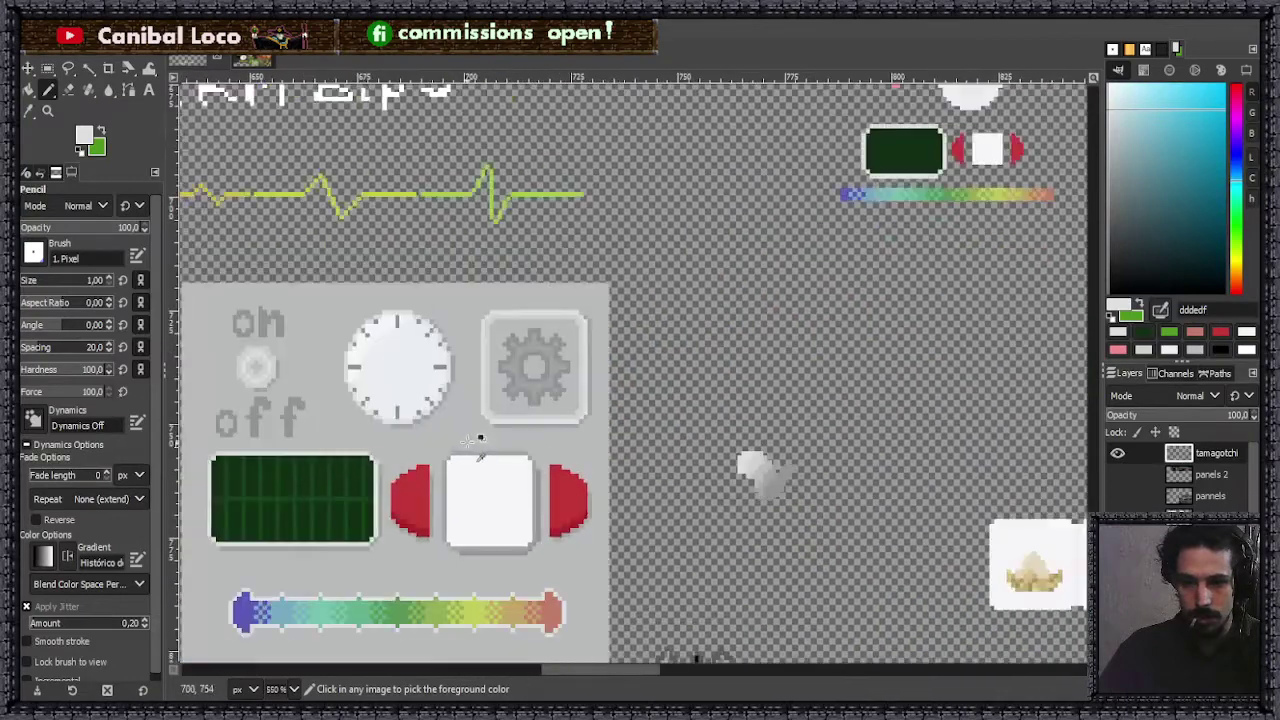
{"action": "left_click", "coordinate": [485, 449]}
{"action": "scroll", "coordinate": [485, 449], "scroll_direction": "down", "scroll_amount": 4, "text": "ctrl"}
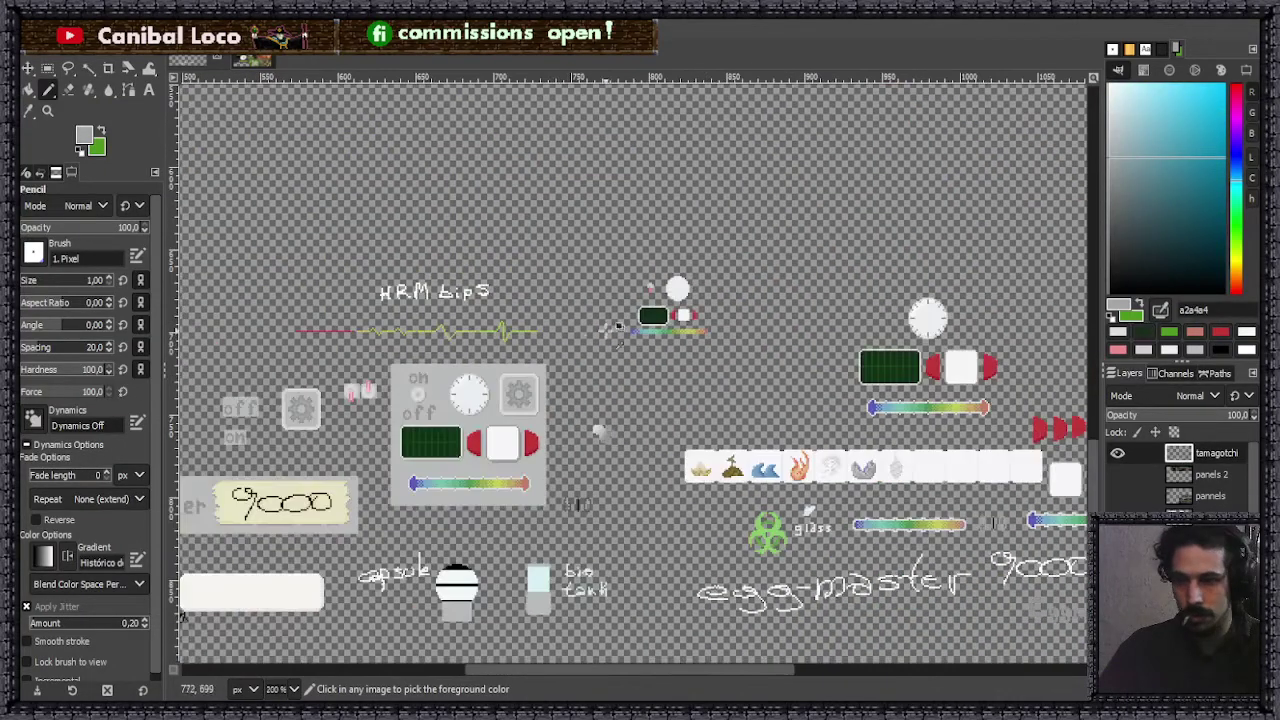
{"action": "scroll", "coordinate": [648, 323], "scroll_direction": "up", "scroll_amount": 9, "text": "ctrl"}
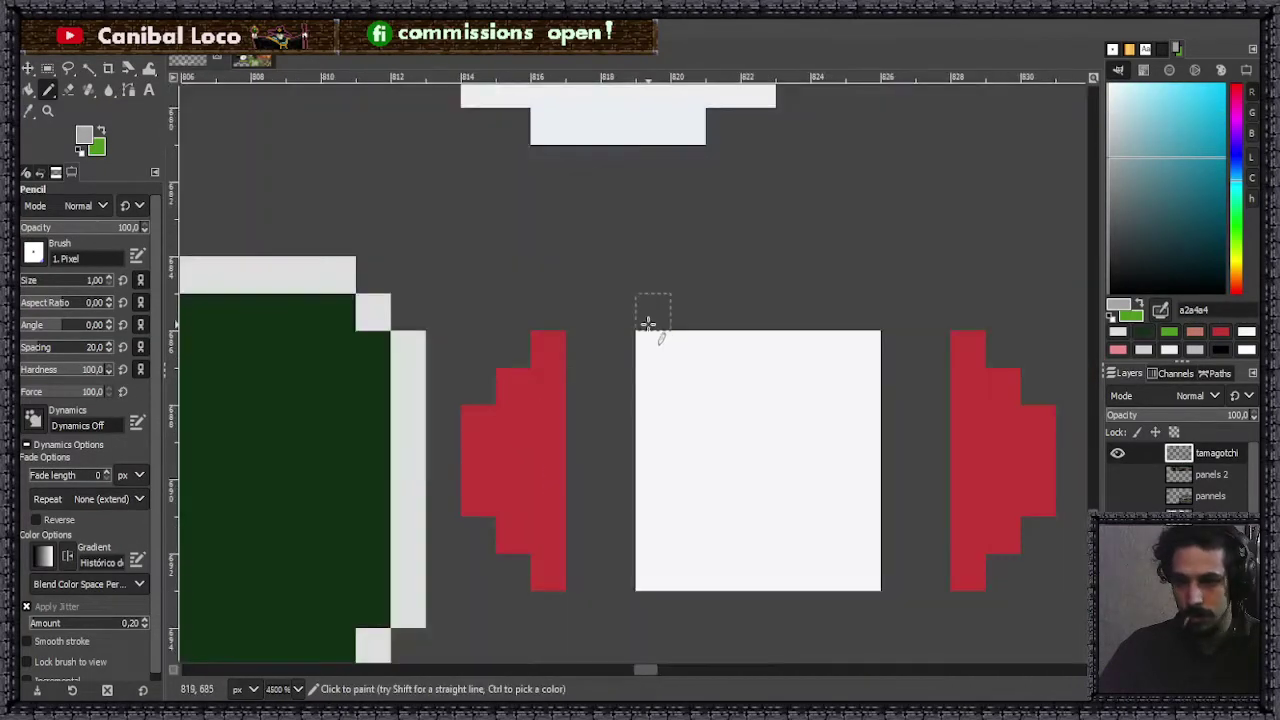
- Draw a 1 px grey a2a4a4 border along all four sides of the miniature white button, leaving its corners open
{"action": "mouse_move", "coordinate": [648, 323]}
{"action": "left_mouse_down"}
{"action": "mouse_move", "coordinate": [854, 320]}
{"action": "mouse_move", "coordinate": [896, 387]}
{"action": "mouse_move", "coordinate": [886, 570]}
{"action": "mouse_move", "coordinate": [861, 607]}
{"action": "mouse_move", "coordinate": [663, 602]}
{"action": "mouse_move", "coordinate": [609, 568]}
{"action": "mouse_move", "coordinate": [639, 352]}
{"action": "mouse_move", "coordinate": [642, 369]}
{"action": "mouse_move", "coordinate": [609, 368]}
{"action": "mouse_move", "coordinate": [681, 424]}
{"action": "mouse_move", "coordinate": [653, 362]}
{"action": "mouse_move", "coordinate": [652, 392]}
{"action": "left_mouse_up"}
{"action": "left_click", "coordinate": [680, 385], "text": "ctrl"}
{"action": "left_click", "coordinate": [623, 385], "text": "ctrl"}
{"action": "left_click", "coordinate": [632, 350]}
{"action": "scroll", "coordinate": [632, 350], "scroll_direction": "down", "scroll_amount": 7}
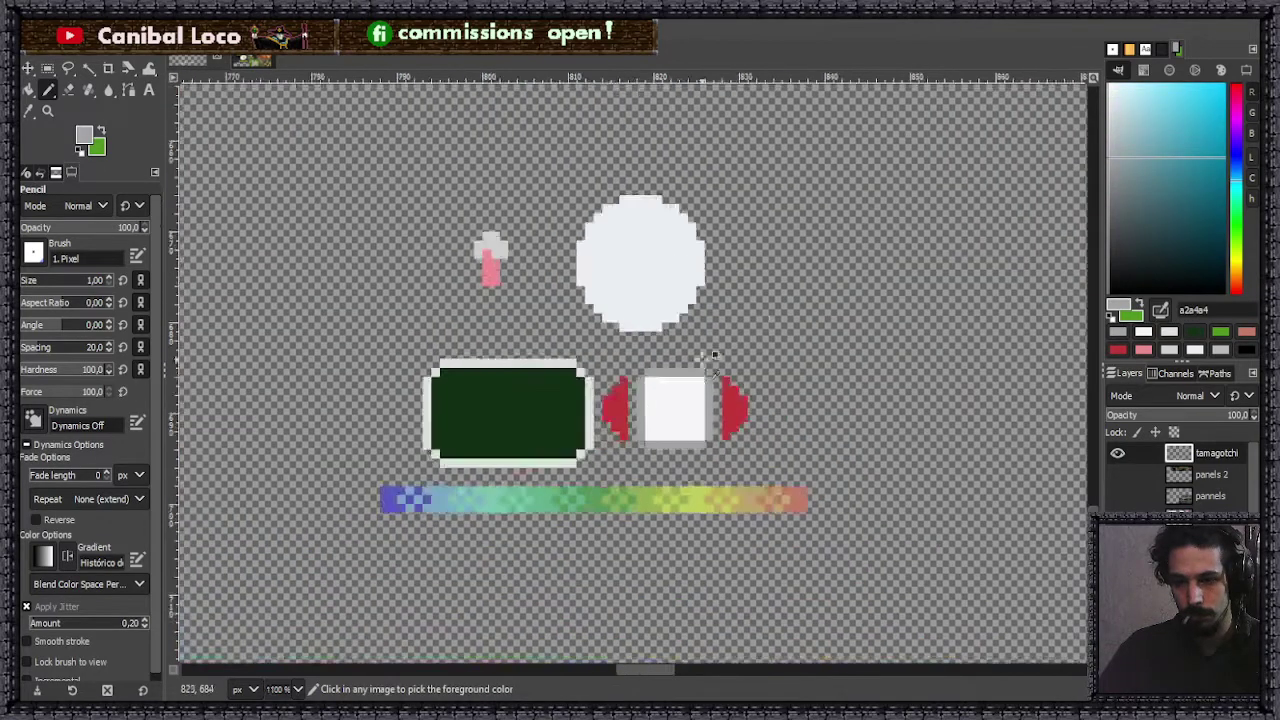
{"action": "scroll", "coordinate": [706, 355], "scroll_direction": "up", "scroll_amount": 3}
{"action": "scroll", "coordinate": [735, 341], "scroll_direction": "down", "scroll_amount": 3}
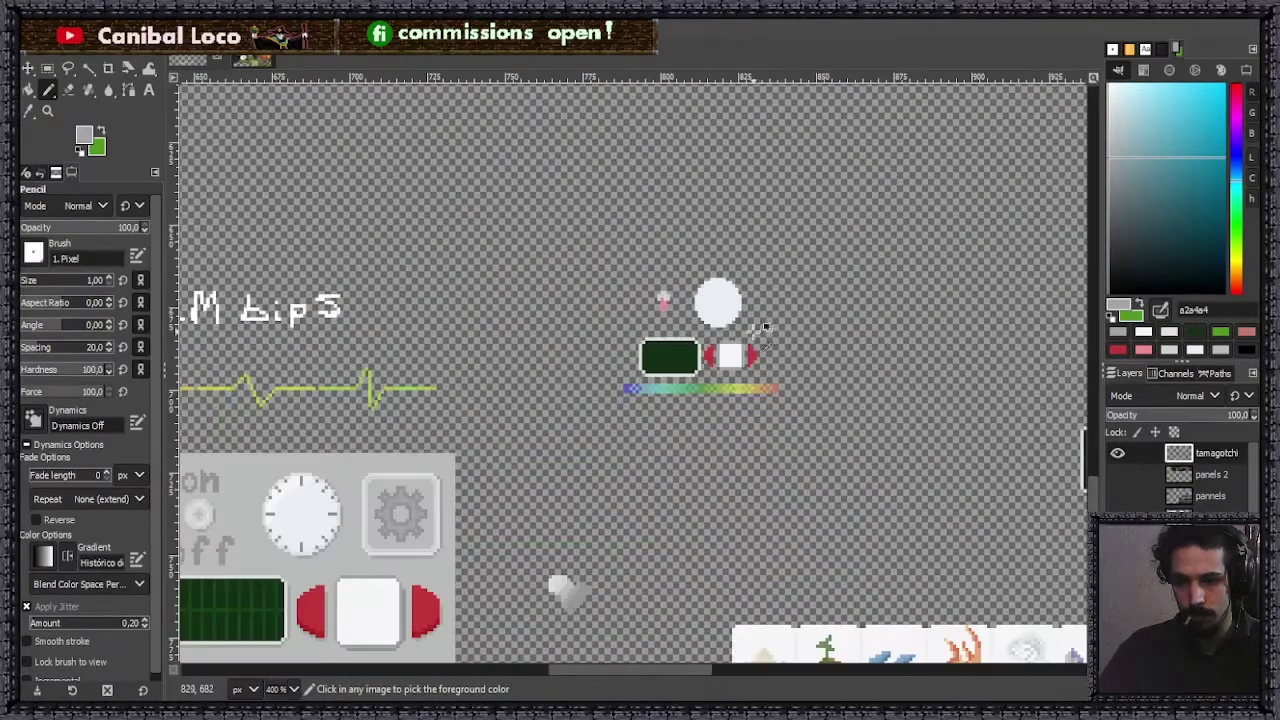
{"action": "scroll", "coordinate": [753, 333], "scroll_direction": "up", "scroll_amount": 5}
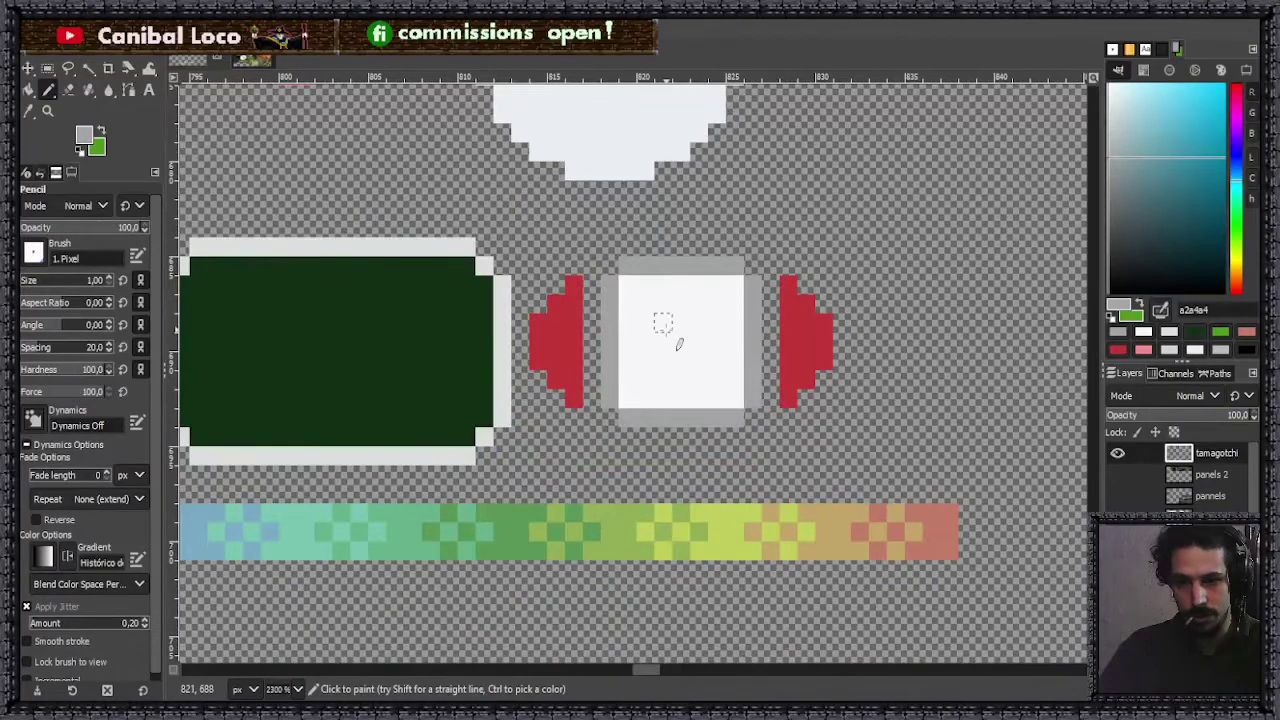
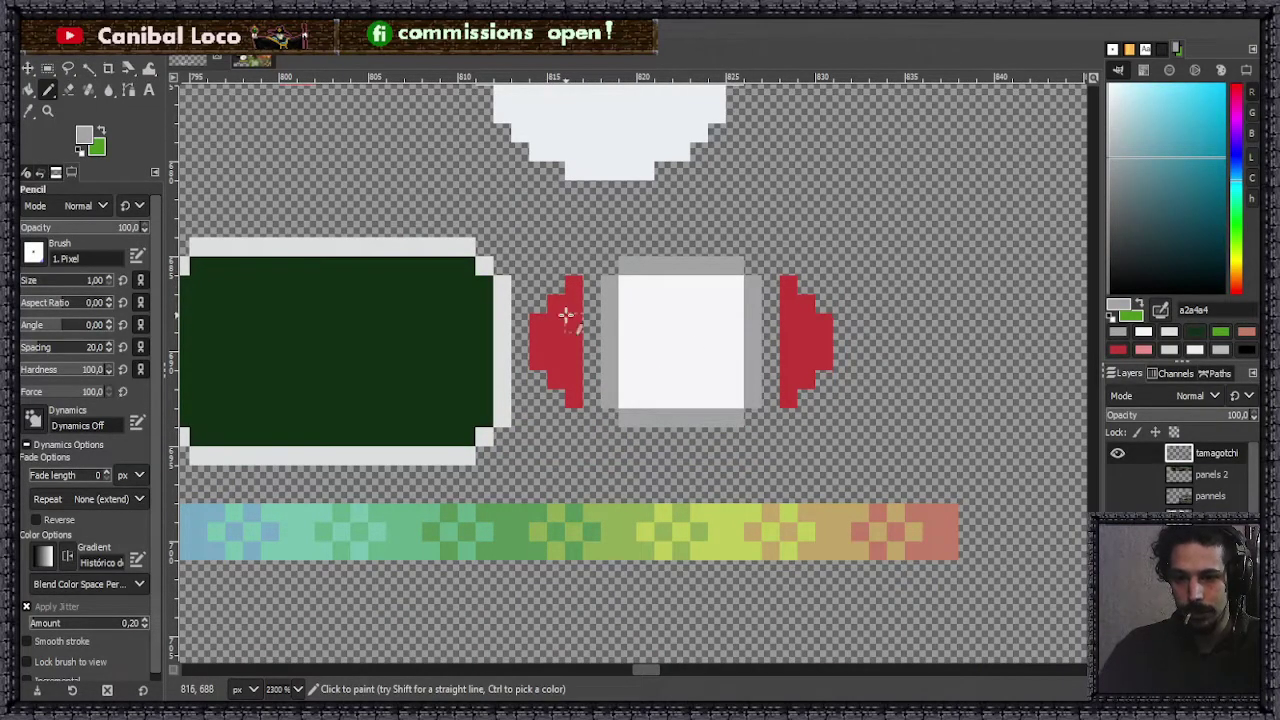
- Move the bordered 20 × 12 px miniature green screen 3 px left and 1 px up and anchor it
{"action": "scroll", "coordinate": [566, 316], "scroll_direction": "down", "scroll_amount": 3}
{"action": "scroll", "coordinate": [608, 346], "scroll_direction": "up", "scroll_amount": 3}
{"action": "scroll", "coordinate": [595, 380], "scroll_direction": "down", "scroll_amount": 2}
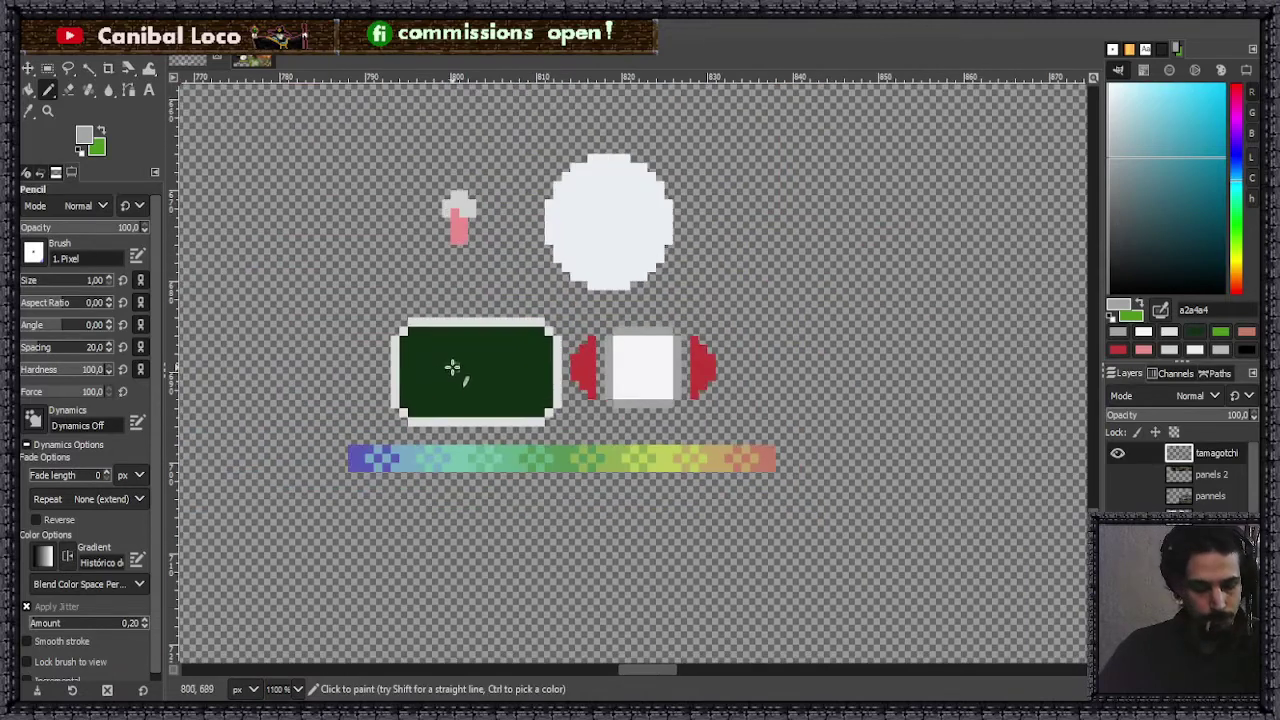
{"action": "key", "text": "r"}
{"action": "scroll", "coordinate": [400, 375], "scroll_direction": "up", "scroll_amount": 2}
{"action": "left_click_drag", "start_coordinate": [392, 245], "coordinate": [758, 480]}
{"action": "key", "text": "ctrl+x"}
{"action": "key", "text": "ctrl+v"}
{"action": "left_click_drag", "start_coordinate": [619, 370], "coordinate": [563, 359]}
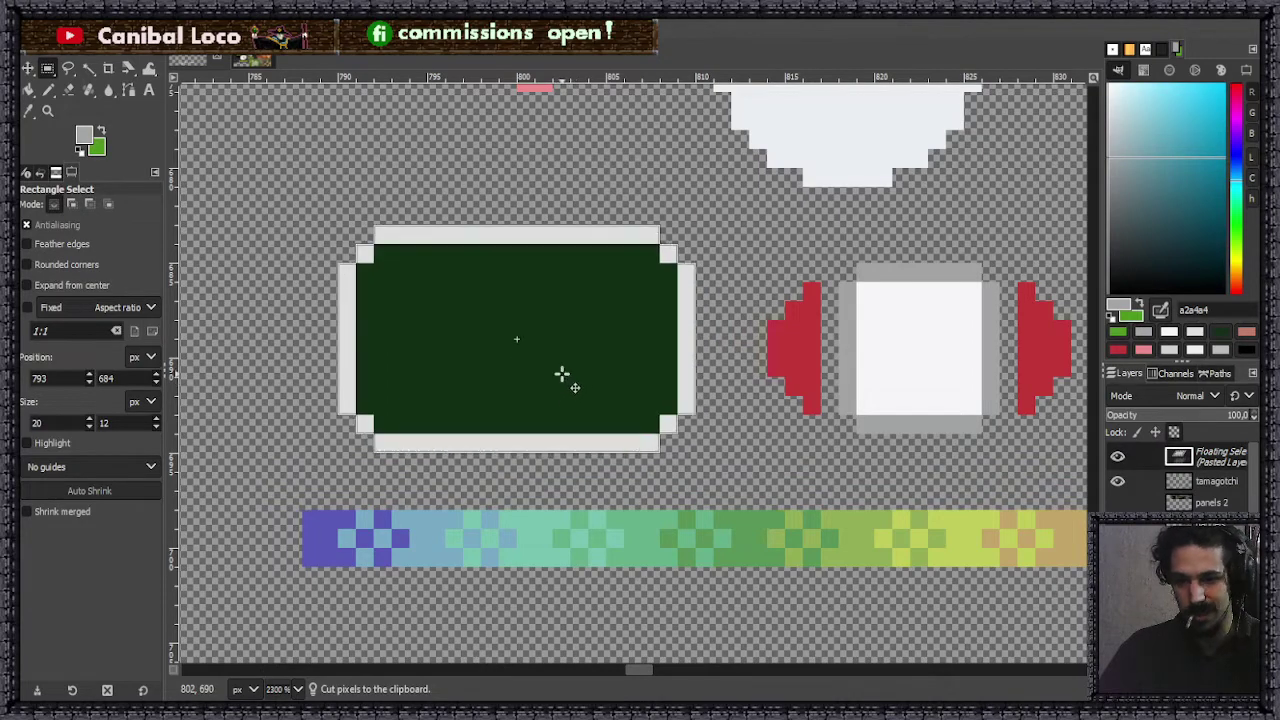
{"action": "left_click", "coordinate": [691, 428]}
- Move the red arrow between the green screen and white button 2 px left and anchor it
{"action": "scroll", "coordinate": [730, 420], "scroll_direction": "down", "scroll_amount": 3}
{"action": "scroll", "coordinate": [709, 346], "scroll_direction": "up", "scroll_amount": 4}
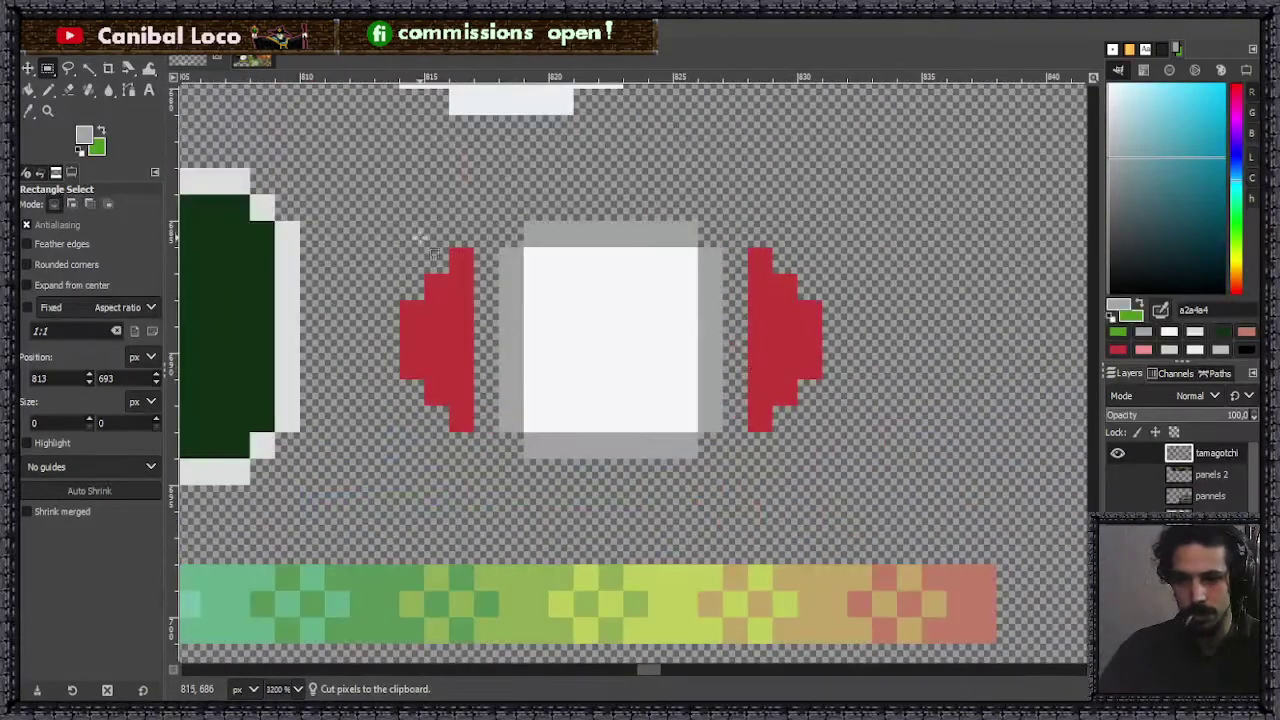
{"action": "left_click_drag", "start_coordinate": [375, 248], "coordinate": [497, 430]}
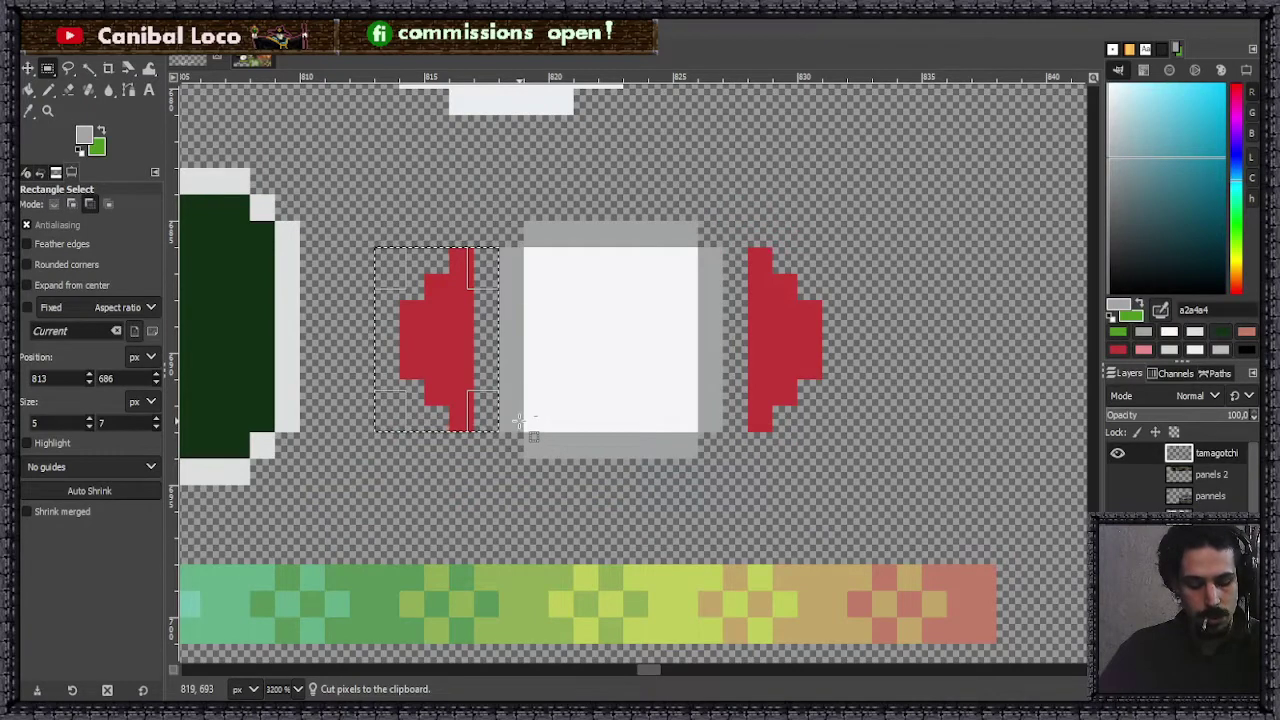
{"action": "key", "text": "ctrl+x"}
{"action": "key", "text": "ctrl+v"}
{"action": "left_click_drag", "start_coordinate": [442, 364], "coordinate": [392, 357]}
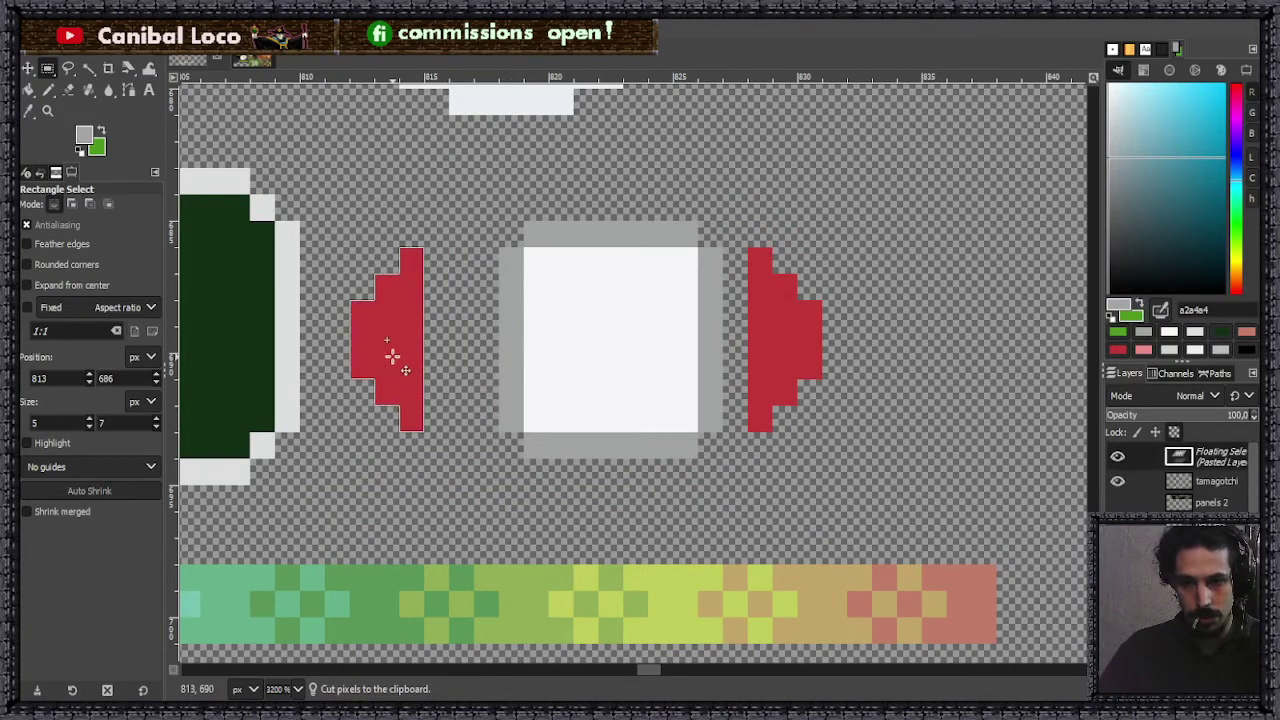
{"action": "left_click", "coordinate": [490, 425]}
- Move the 3 × 7 px red arrow beyond the white button 2 px right and anchor it
{"action": "mouse_move", "coordinate": [748, 248]}
{"action": "left_mouse_down"}
{"action": "mouse_move", "coordinate": [771, 366]}
{"action": "mouse_move", "coordinate": [820, 432]}
{"action": "left_mouse_up"}
{"action": "key", "text": "ctrl+x"}
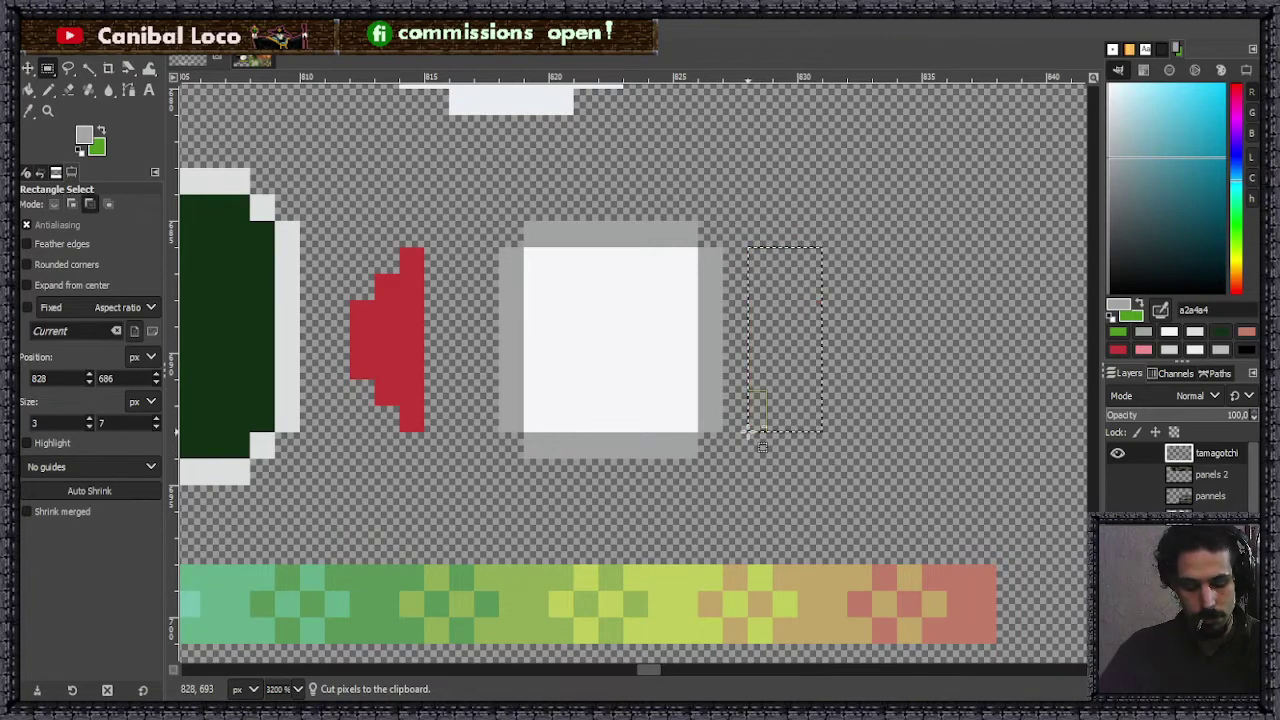
{"action": "left_click_drag", "start_coordinate": [792, 345], "coordinate": [842, 345]}
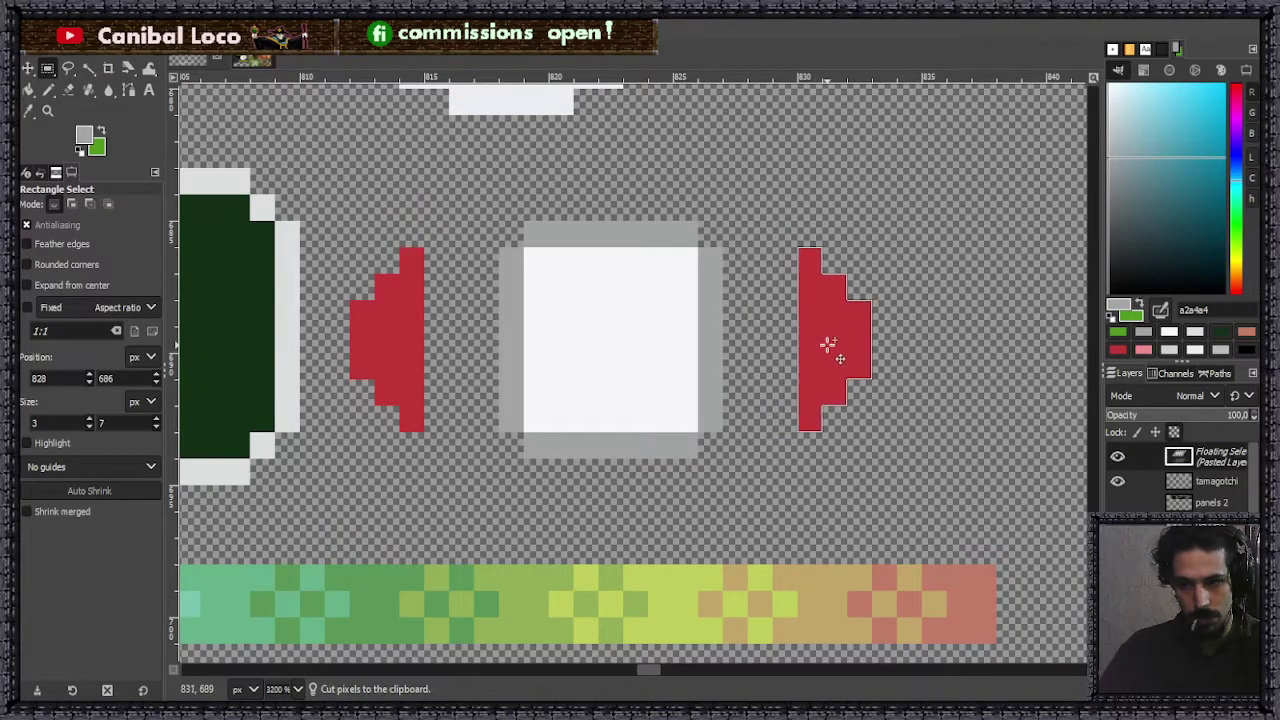
{"action": "left_click", "coordinate": [775, 450]}
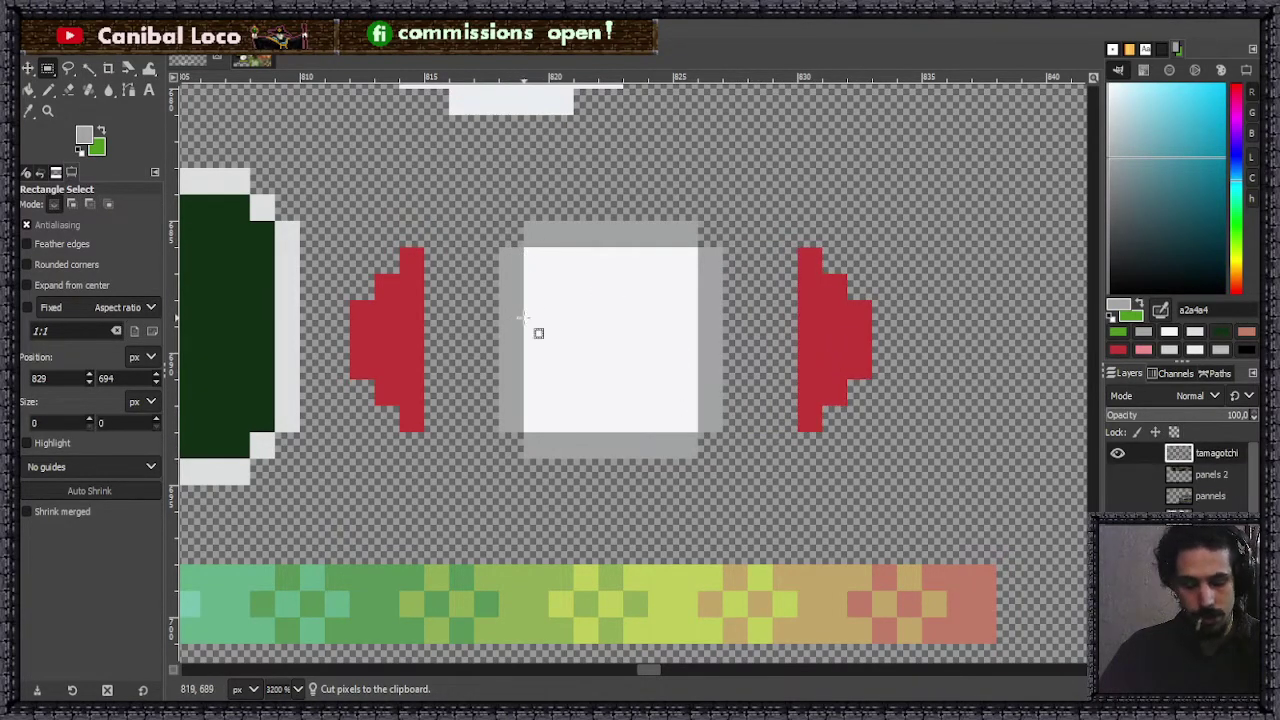
- Draw a wider 1 px grey a2a4a4 frame, about 13 × 11 px with open corners, around the white button between the red arrows
{"action": "key", "text": "n"}
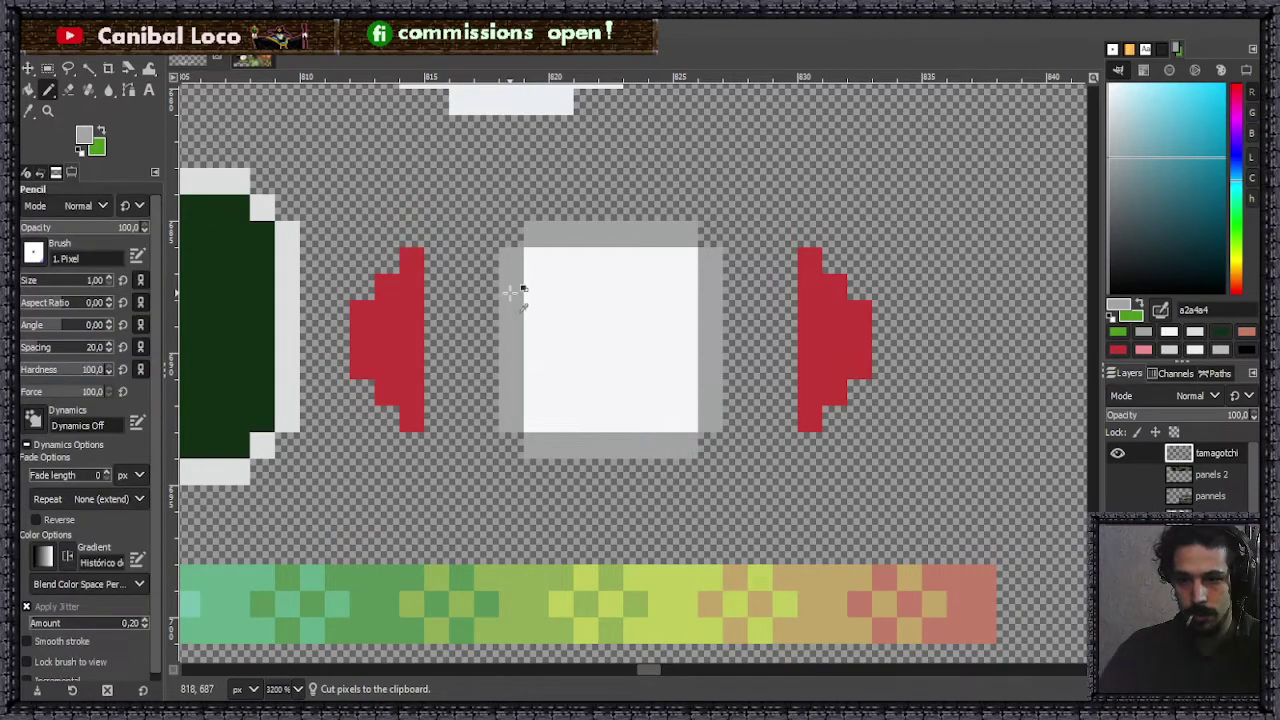
{"action": "mouse_move", "coordinate": [470, 239]}
{"action": "left_mouse_down"}
{"action": "mouse_move", "coordinate": [462, 428]}
{"action": "mouse_move", "coordinate": [499, 473]}
{"action": "mouse_move", "coordinate": [739, 481]}
{"action": "mouse_move", "coordinate": [769, 453]}
{"action": "mouse_move", "coordinate": [765, 320]}
{"action": "mouse_move", "coordinate": [781, 243]}
{"action": "mouse_move", "coordinate": [786, 323]}
{"action": "left_mouse_up"}
{"action": "key", "text": "shift+e"}
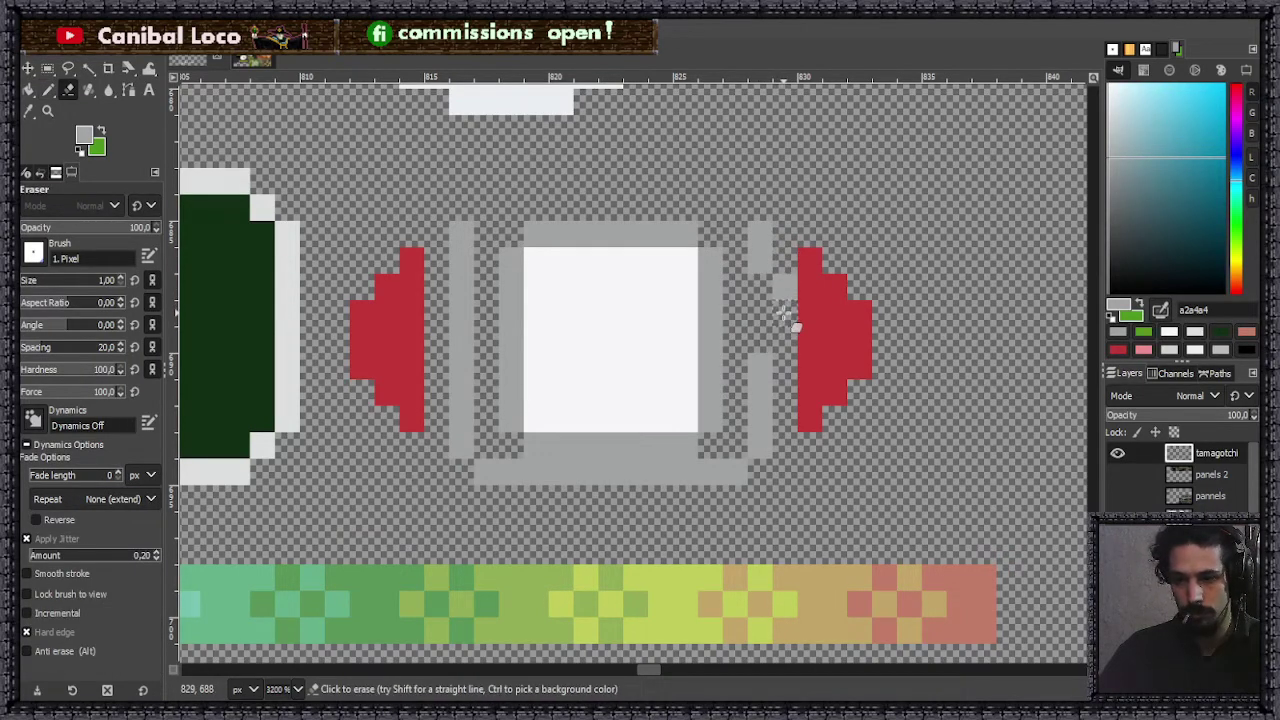
{"action": "key", "text": "n"}
{"action": "left_click_drag", "start_coordinate": [750, 278], "coordinate": [758, 372]}
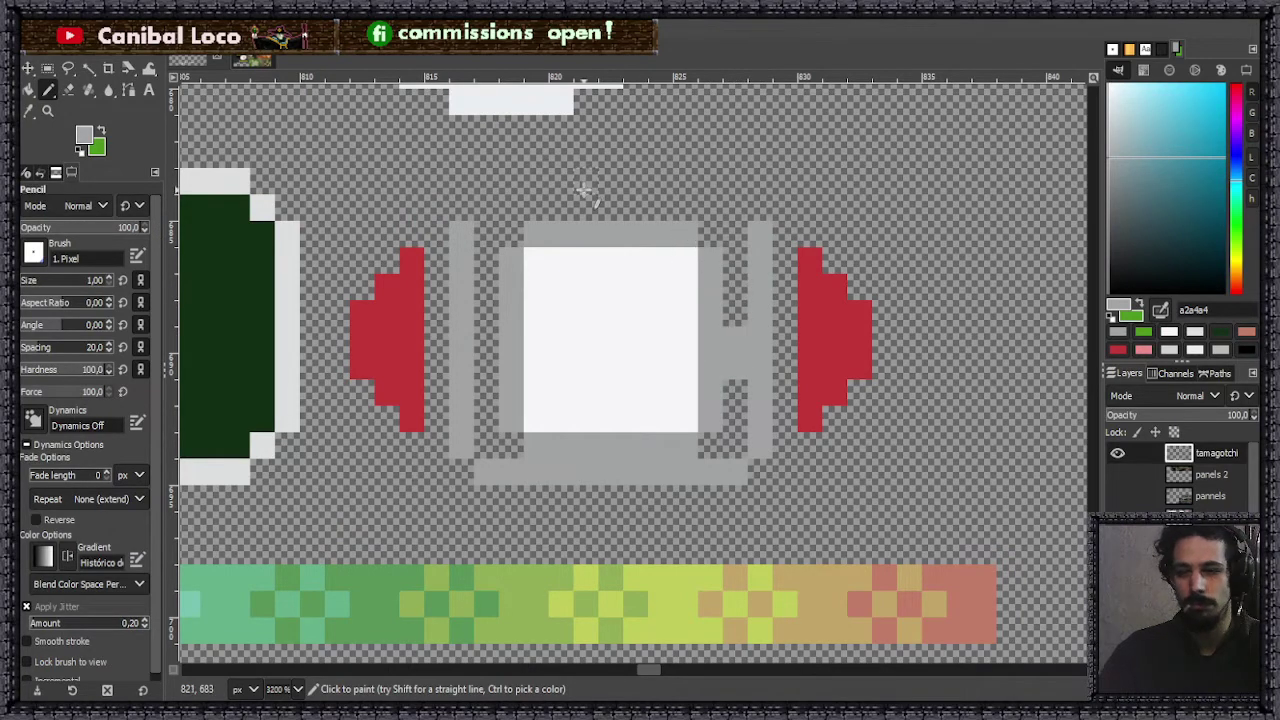
{"action": "left_click_drag", "start_coordinate": [484, 208], "coordinate": [750, 205]}
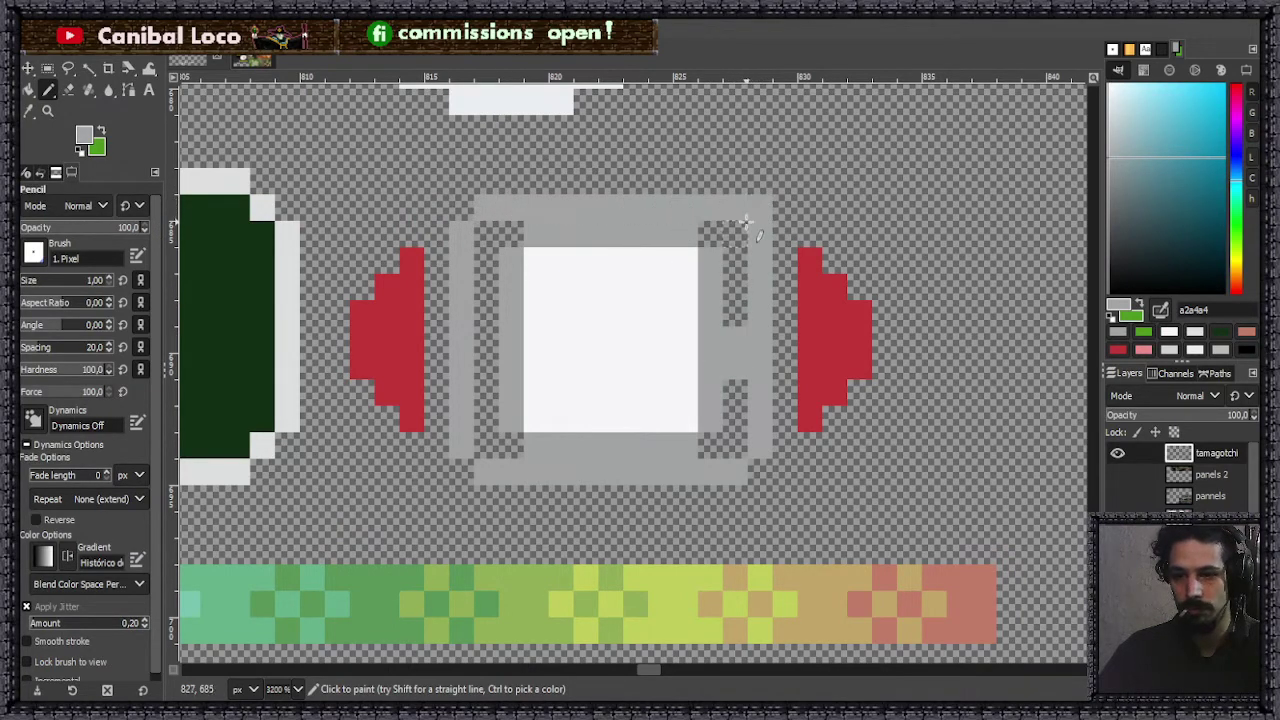
{"action": "key", "text": "shift+e"}
{"action": "left_click", "coordinate": [760, 212]}
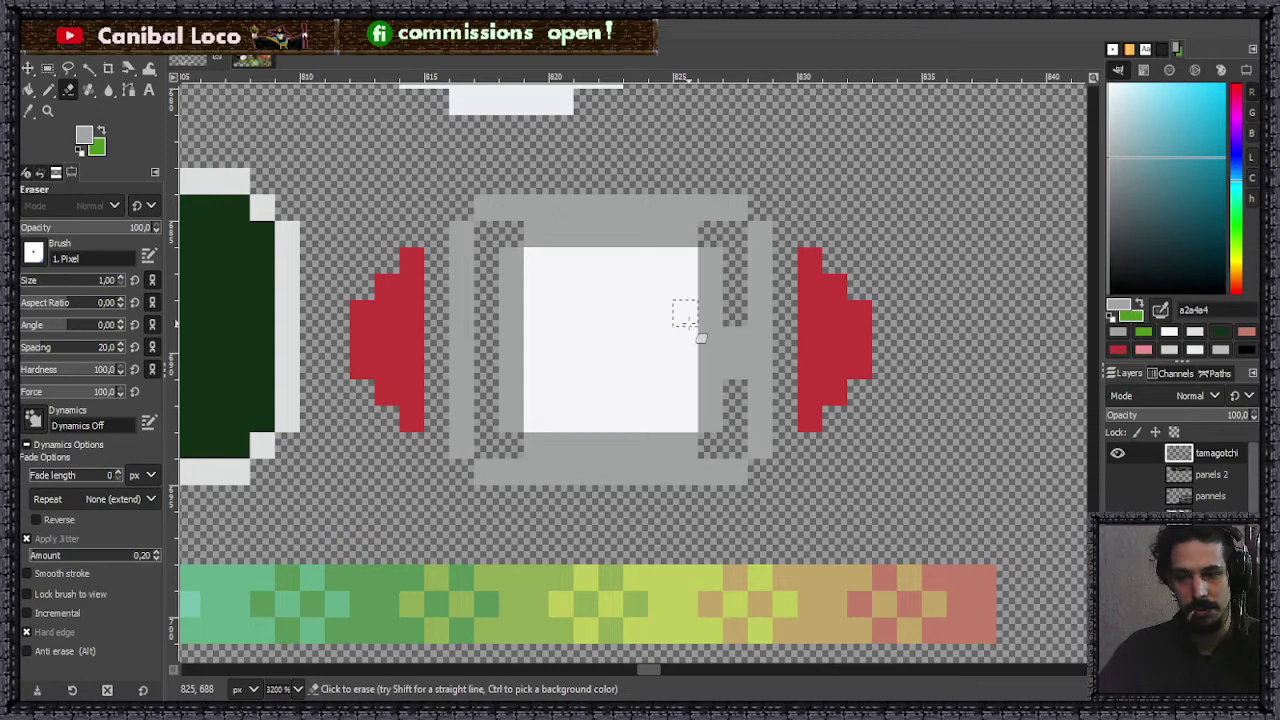
- Paint the gap and the old grey border inside the new frame with the button's white f6f6f8
{"action": "key", "text": "n"}
{"action": "left_click", "coordinate": [618, 325], "text": "ctrl"}
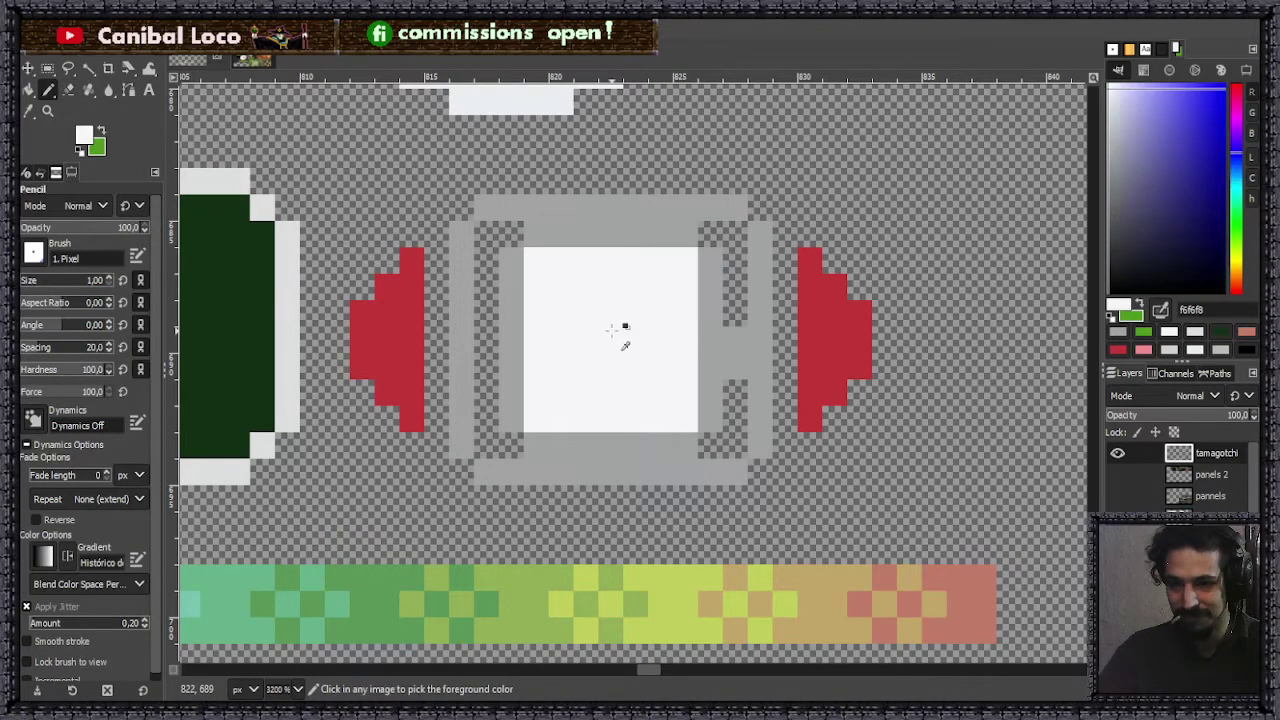
{"action": "left_click", "coordinate": [487, 445]}
{"action": "left_click", "coordinate": [735, 445], "text": "shift"}
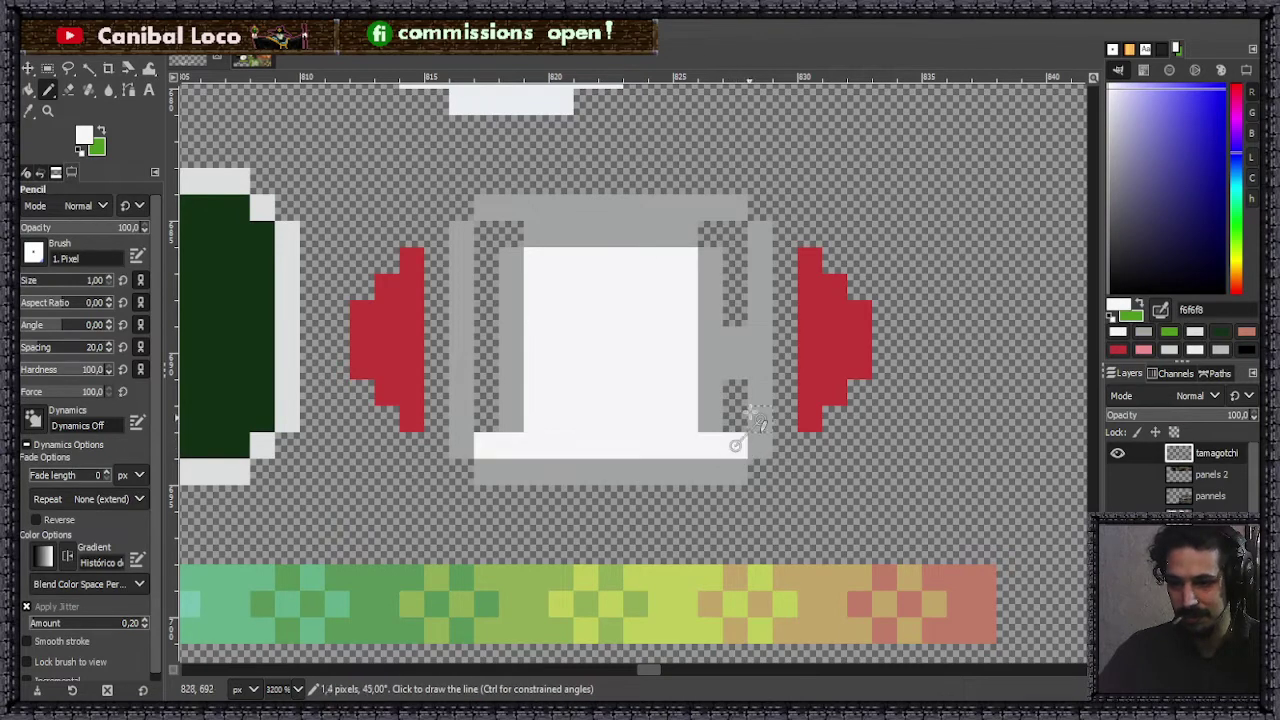
{"action": "left_click", "coordinate": [735, 233], "text": "shift"}
{"action": "left_click", "coordinate": [487, 233], "text": "shift"}
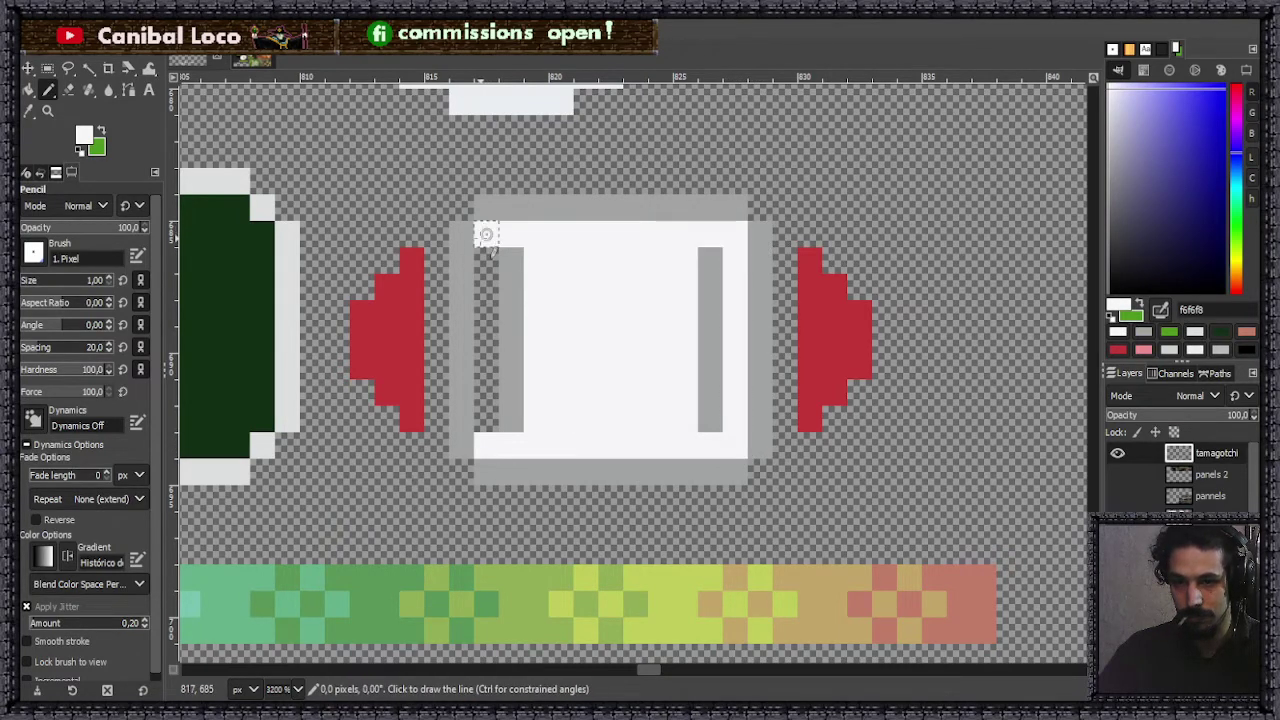
{"action": "left_click", "coordinate": [487, 445], "text": "shift"}
{"action": "left_click_drag", "start_coordinate": [511, 259], "coordinate": [511, 420]}
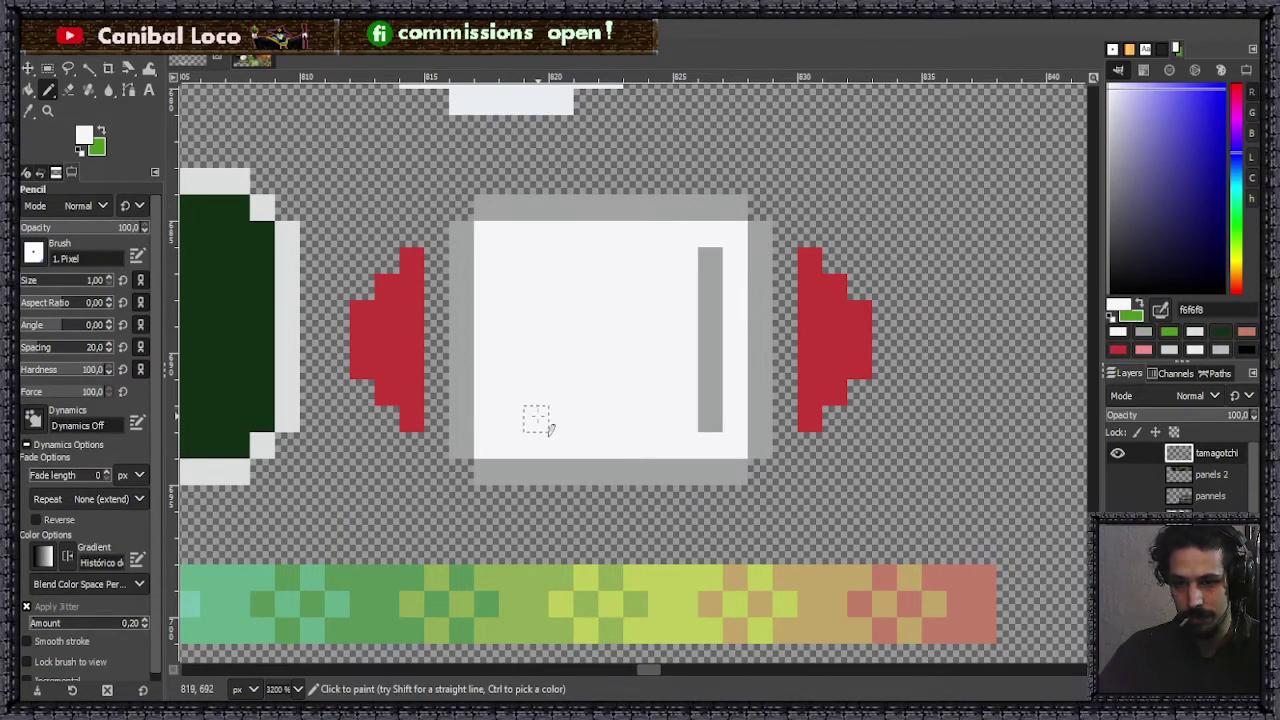
{"action": "left_click_drag", "start_coordinate": [710, 422], "coordinate": [710, 260]}
- Examine the miniature panel's proportions and compare it with the full-size control panels
{"action": "scroll", "coordinate": [730, 268], "scroll_direction": "down", "scroll_amount": 5}
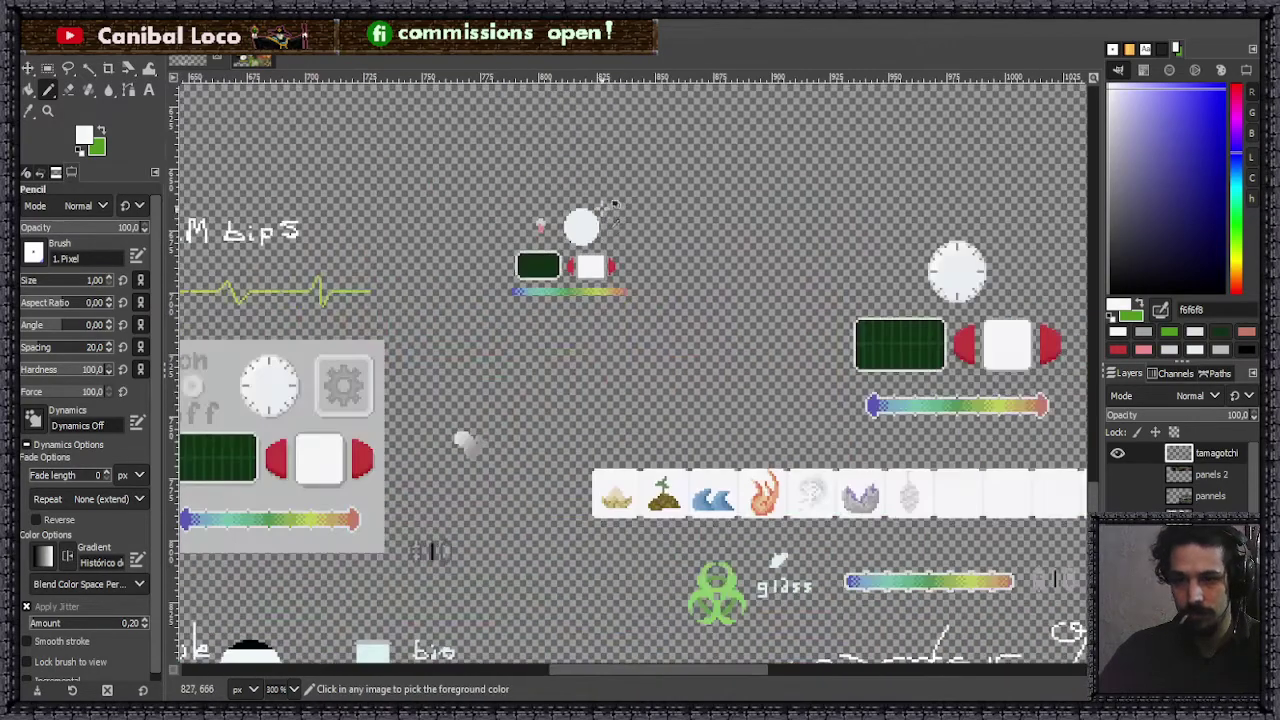
{"action": "scroll", "coordinate": [590, 224], "scroll_direction": "down", "scroll_amount": 1}
{"action": "scroll", "coordinate": [593, 289], "scroll_direction": "up", "scroll_amount": 3}
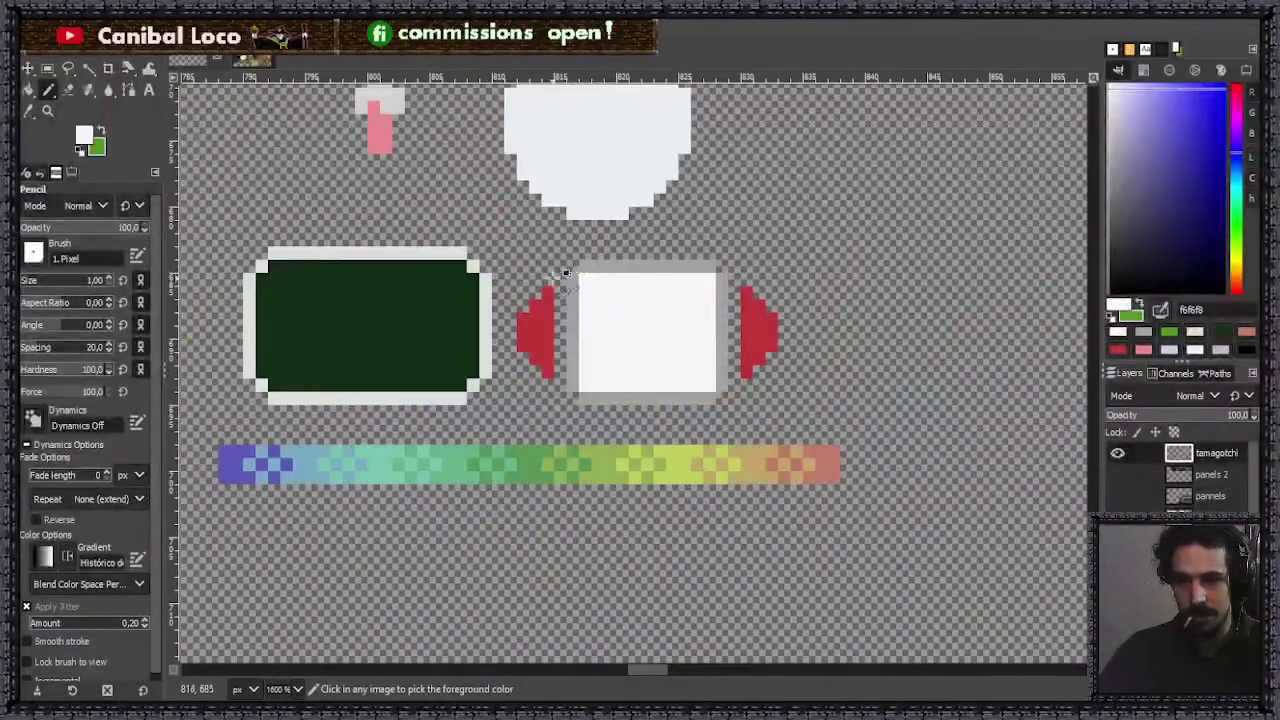
{"action": "scroll", "coordinate": [593, 289], "scroll_direction": "down", "scroll_amount": 2}
{"action": "scroll", "coordinate": [598, 239], "scroll_direction": "up", "scroll_amount": 5}
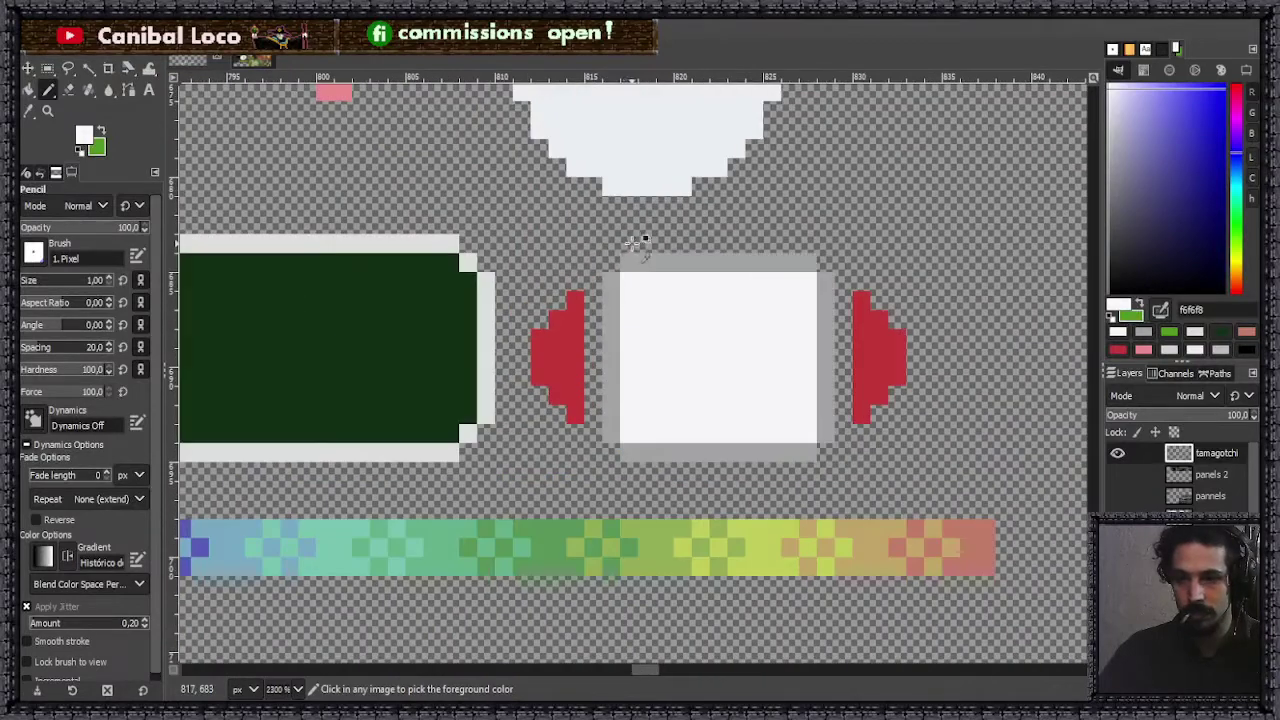
{"action": "scroll", "coordinate": [667, 213], "scroll_direction": "down", "scroll_amount": 3}
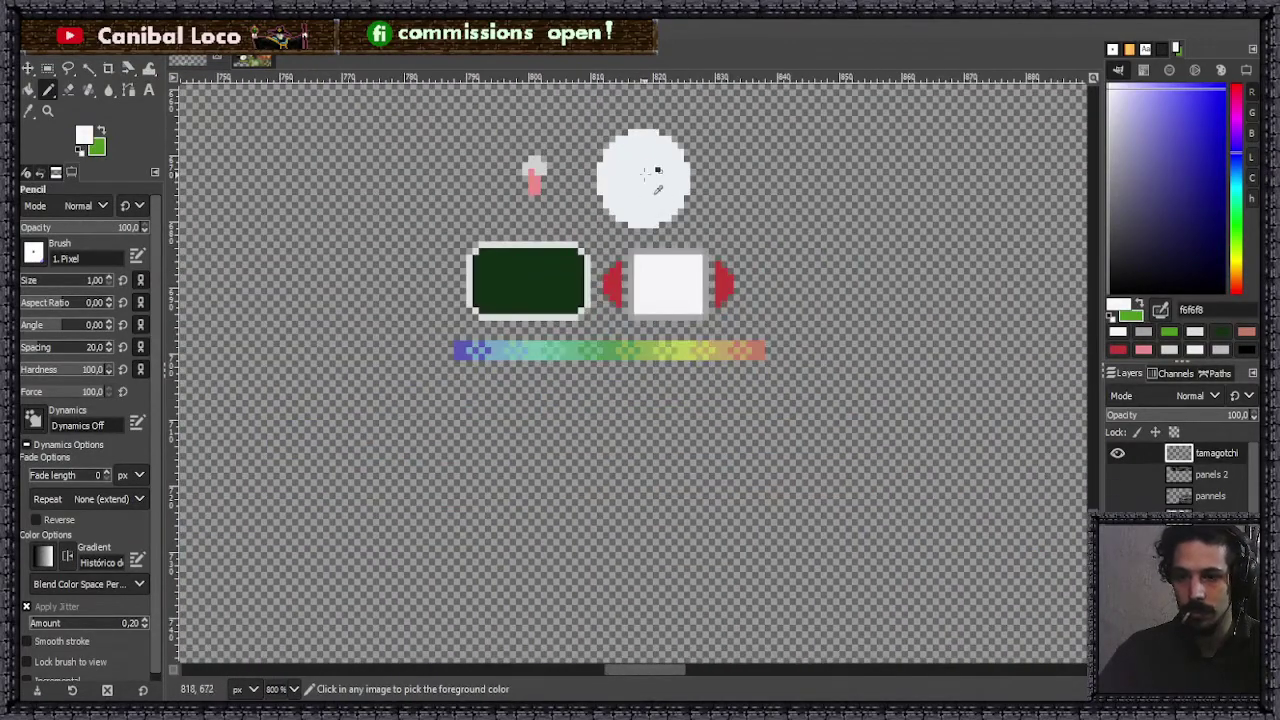
{"action": "scroll", "coordinate": [658, 178], "scroll_direction": "down", "scroll_amount": 5}
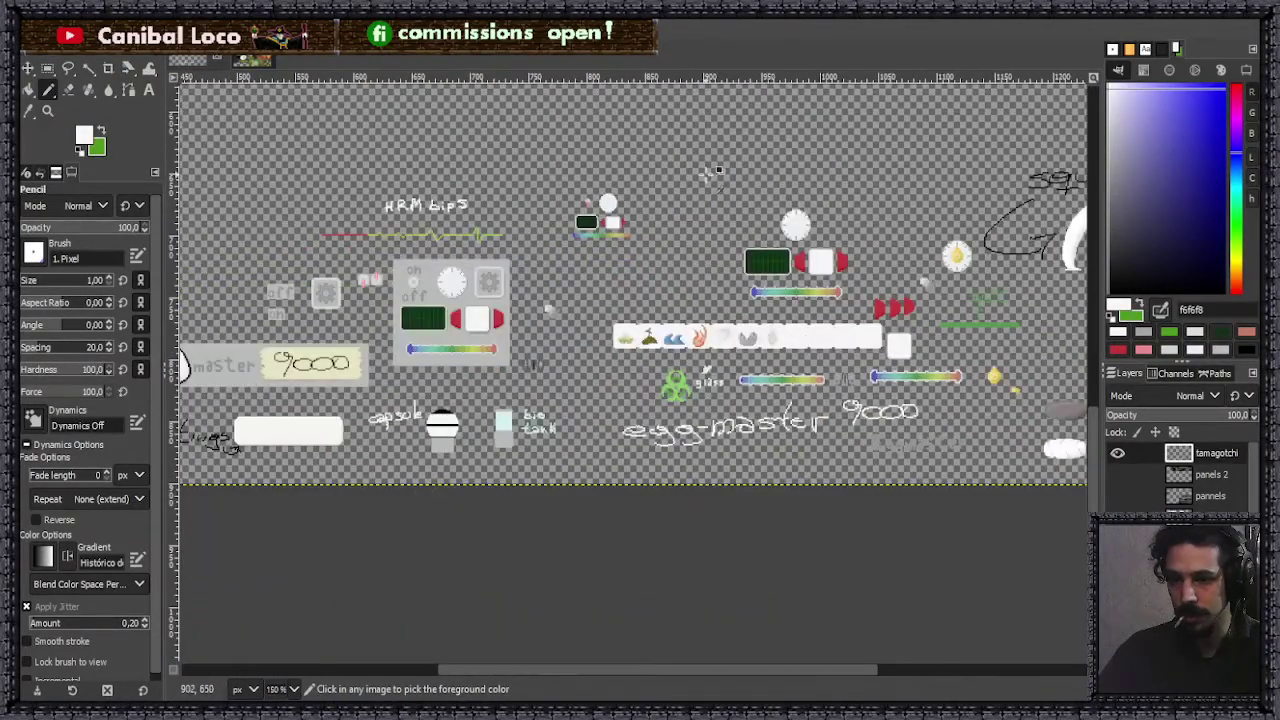
- Paint single grey a2a4a4 tick pixels at the miniature dial's top, bottom, left and right edge midpoints
{"action": "scroll", "coordinate": [610, 185], "scroll_direction": "up", "scroll_amount": 4}
{"action": "scroll", "coordinate": [618, 198], "scroll_direction": "up", "scroll_amount": 1}
{"action": "scroll", "coordinate": [617, 363], "scroll_direction": "up", "scroll_amount": 1}
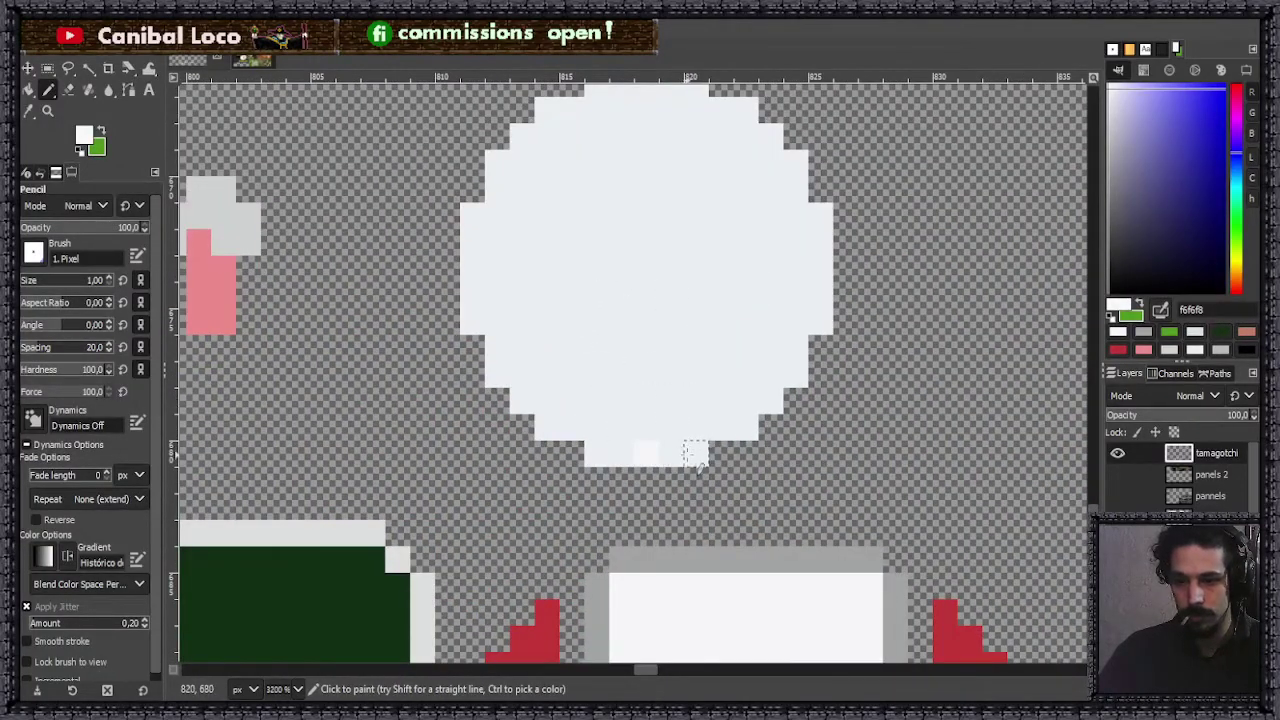
{"action": "left_click", "coordinate": [662, 562], "text": "ctrl"}
{"action": "left_click", "coordinate": [647, 454]}
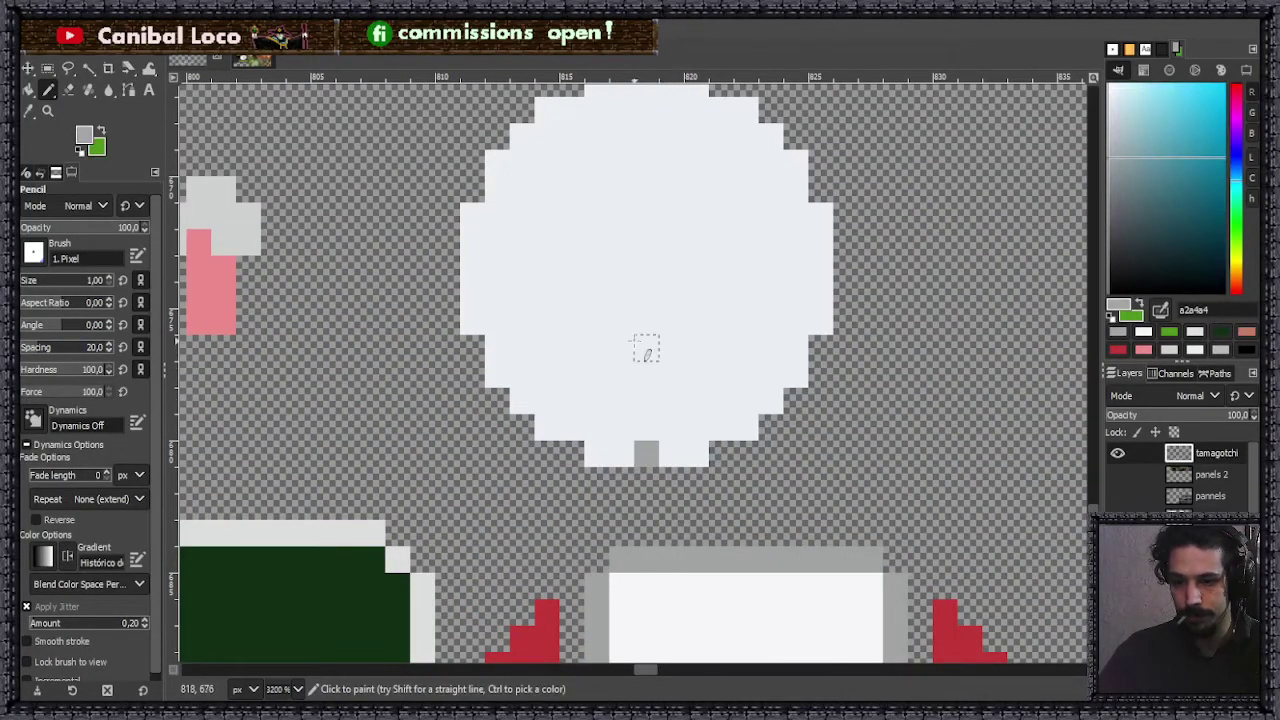
{"action": "scroll", "coordinate": [646, 350], "scroll_direction": "up", "scroll_amount": 3}
{"action": "left_click", "coordinate": [646, 372]}
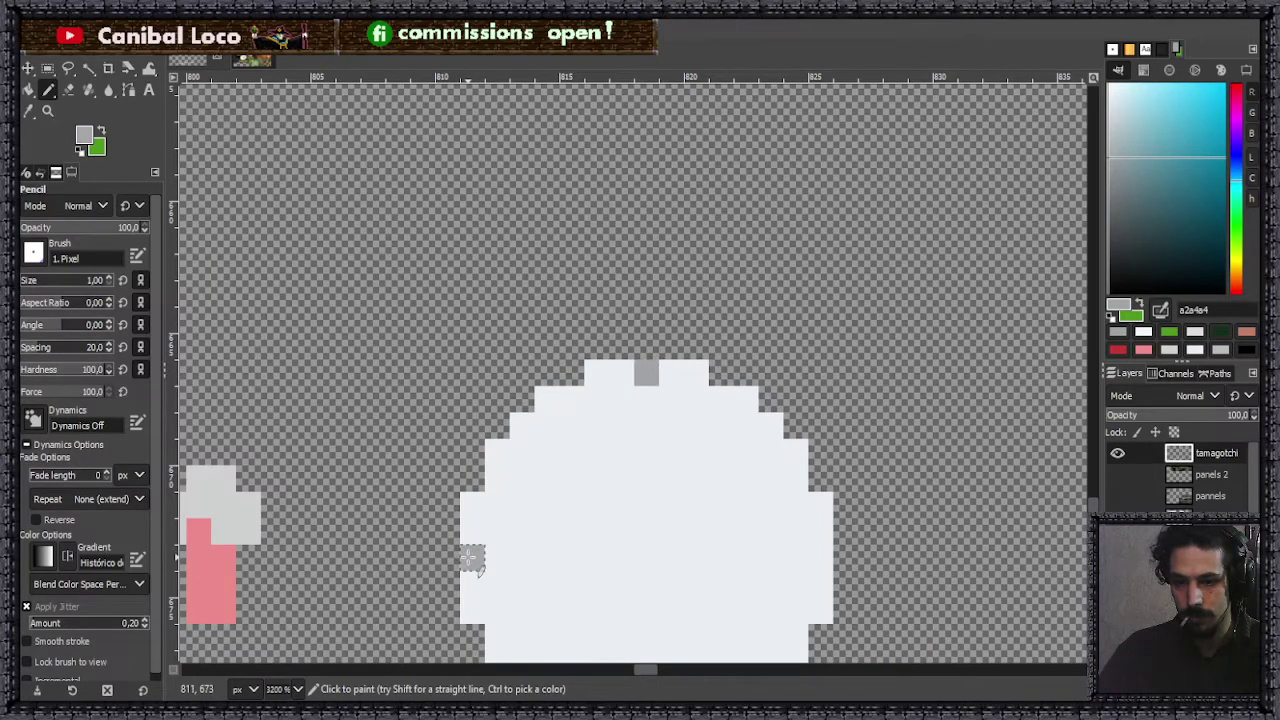
{"action": "left_click", "coordinate": [820, 558]}
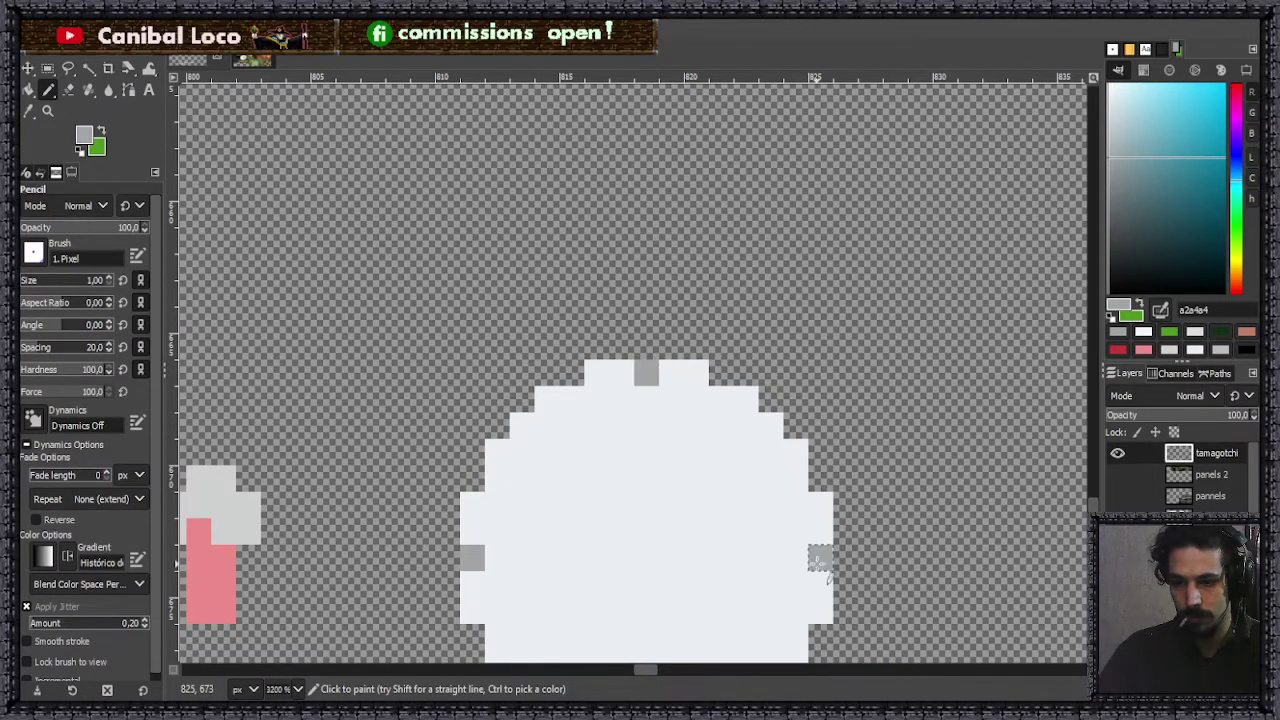
- Add four grey a2a4a4 tick pixels on the miniature dial's diagonal edges, between the existing ticks
{"action": "left_click", "coordinate": [770, 425]}
{"action": "left_click", "coordinate": [522, 425]}
{"action": "scroll", "coordinate": [572, 400], "scroll_direction": "down", "scroll_amount": 3}
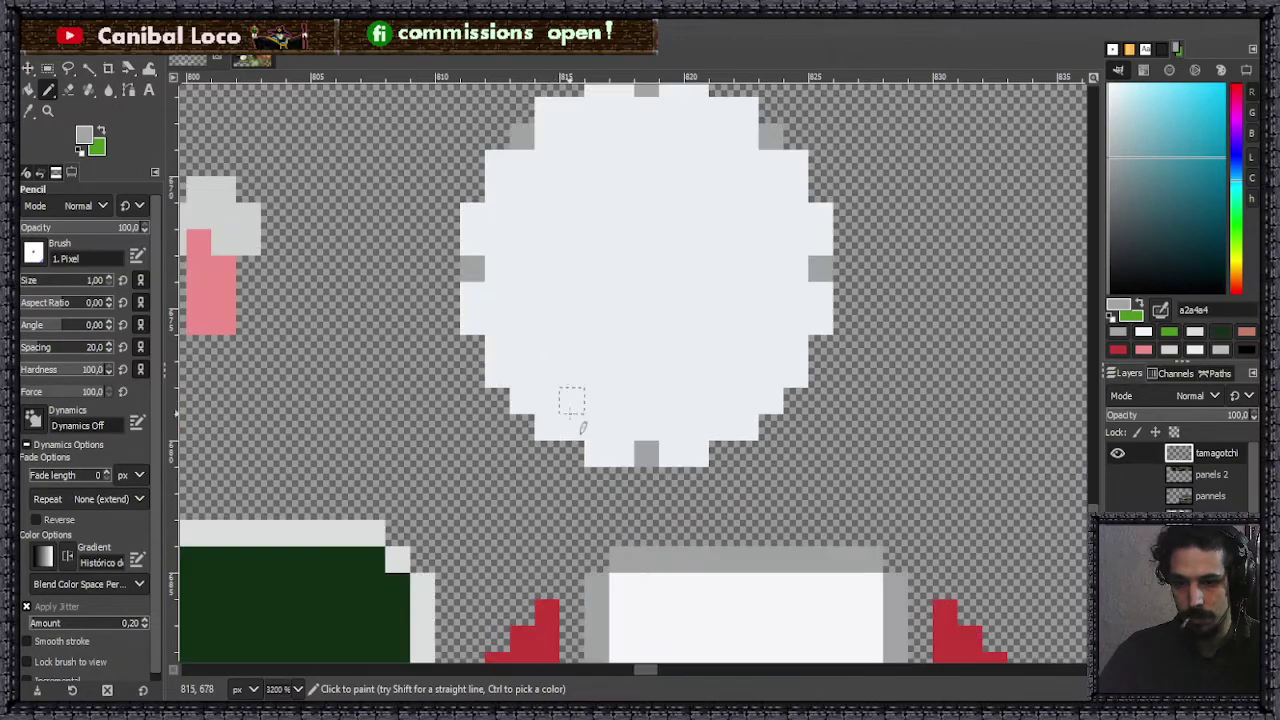
{"action": "left_click", "coordinate": [522, 400]}
{"action": "left_click", "coordinate": [745, 400]}
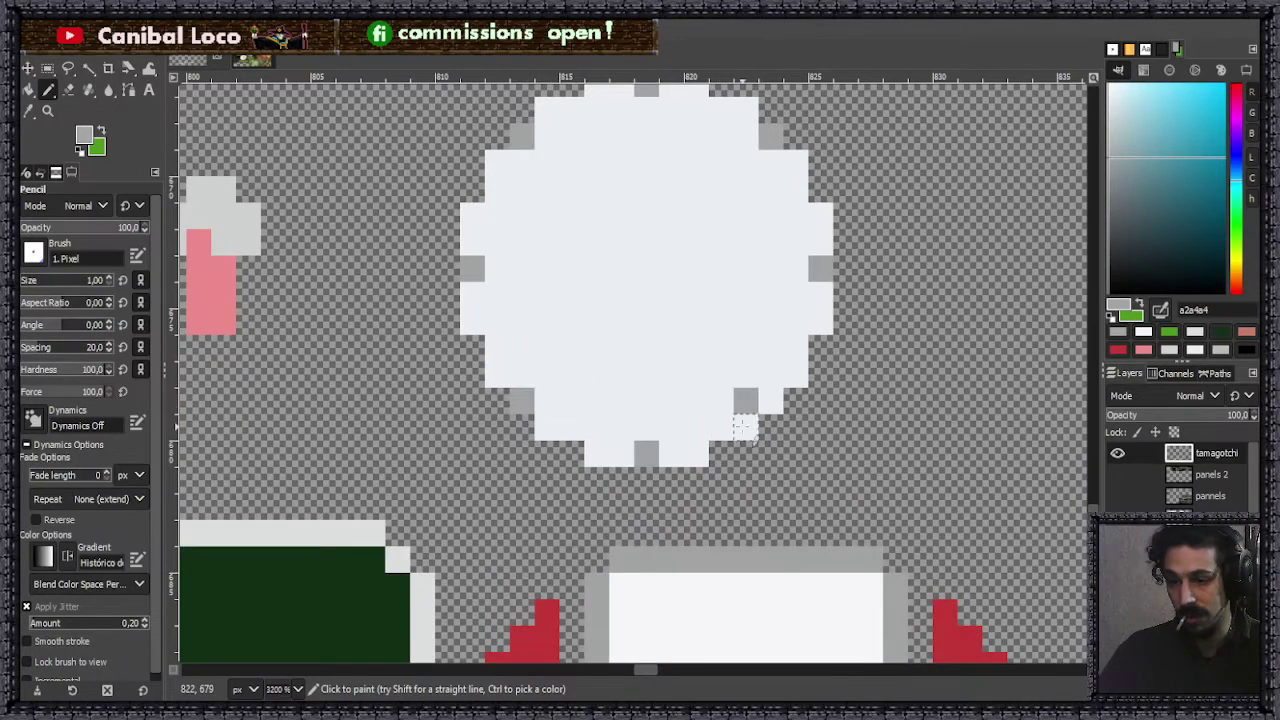
- Pick the pale yellow f9e4a4 from the highlight ring of the yolk drop in the full-size dial
{"action": "scroll", "coordinate": [629, 380], "scroll_direction": "down", "scroll_amount": 9}
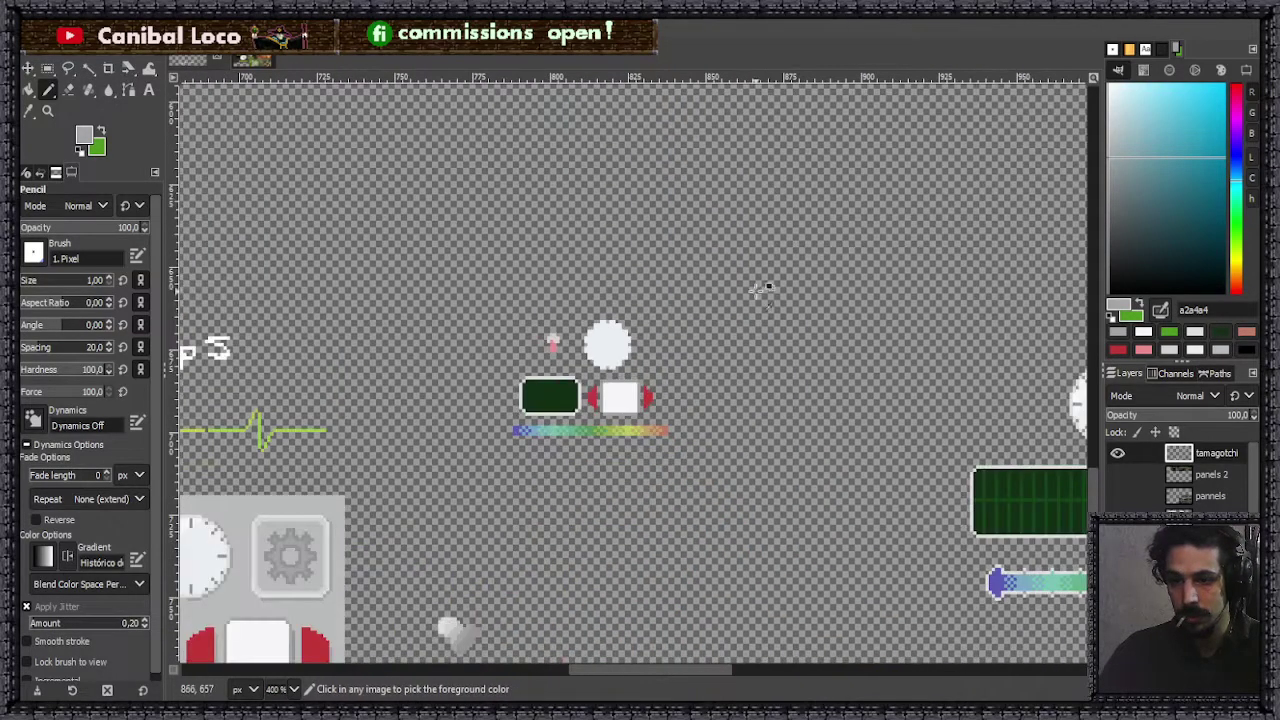
{"action": "scroll", "coordinate": [957, 403], "scroll_direction": "up", "scroll_amount": 2}
{"action": "scroll", "coordinate": [990, 430], "scroll_direction": "down", "scroll_amount": 2}
{"action": "scroll", "coordinate": [988, 420], "scroll_direction": "up", "scroll_amount": 5}
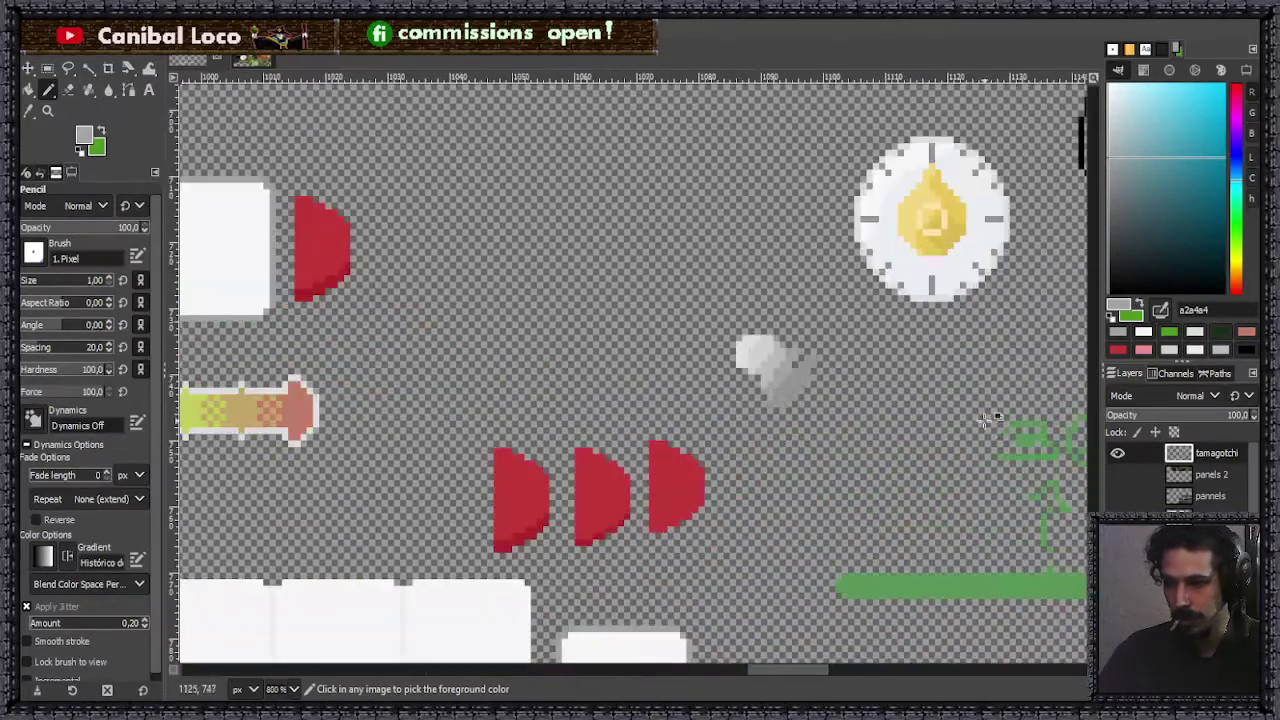
{"action": "left_click", "coordinate": [948, 205]}
{"action": "scroll", "coordinate": [940, 220], "scroll_direction": "down", "scroll_amount": 4}
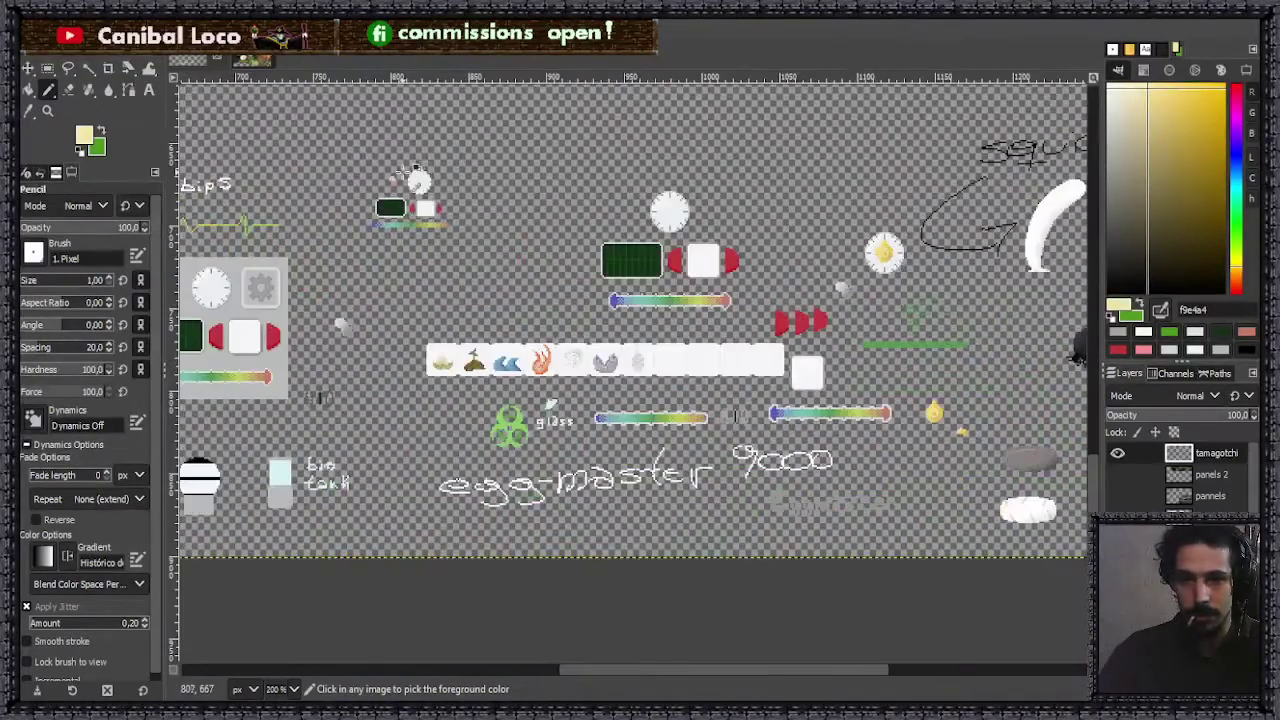
{"action": "scroll", "coordinate": [418, 180], "scroll_direction": "up", "scroll_amount": 8}
{"action": "left_click", "coordinate": [422, 266]}
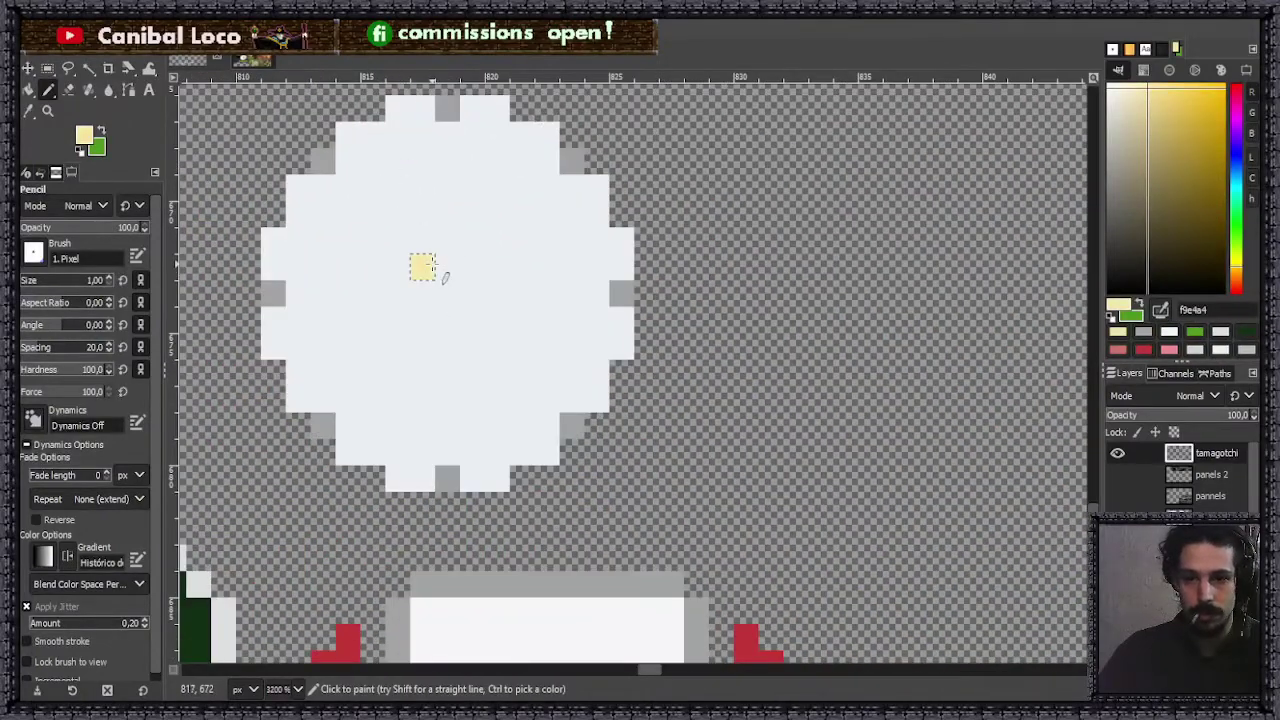
{"action": "left_click", "coordinate": [447, 270]}
{"action": "key", "text": "ctrl+z"}
{"action": "key", "text": "ctrl+z"}
{"action": "left_click", "coordinate": [424, 268]}
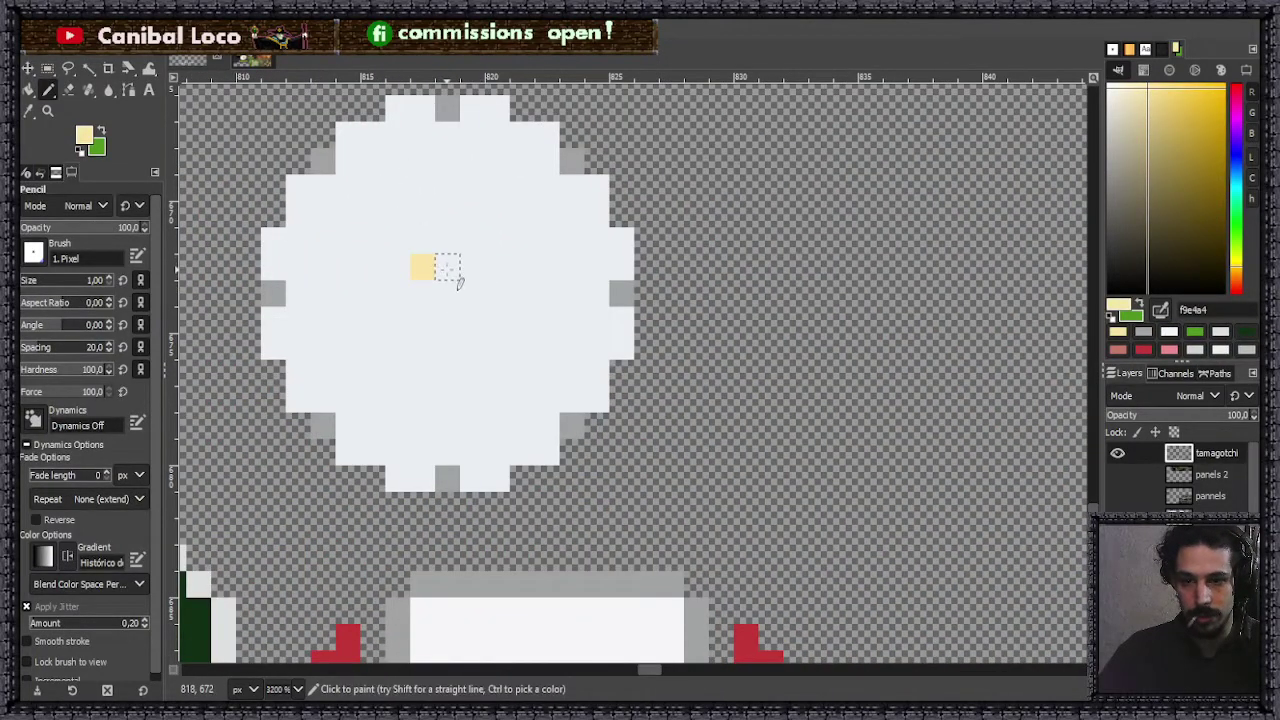
{"action": "key", "text": "ctrl+z"}
- Draw a hollow 3 × 3 px pale yellow f9e4a4 ring at the centre of the miniature dial
{"action": "mouse_move", "coordinate": [447, 268]}
{"action": "left_mouse_down"}
{"action": "mouse_move", "coordinate": [471, 266]}
{"action": "mouse_move", "coordinate": [473, 320]}
{"action": "mouse_move", "coordinate": [423, 320]}
{"action": "mouse_move", "coordinate": [443, 289]}
{"action": "left_mouse_up"}
- Outline the rounded lower half of a yolk drop around the pale ring, using yellow e9c657 sampled from the full-size drop
{"action": "scroll", "coordinate": [443, 289], "scroll_direction": "down", "scroll_amount": 6}
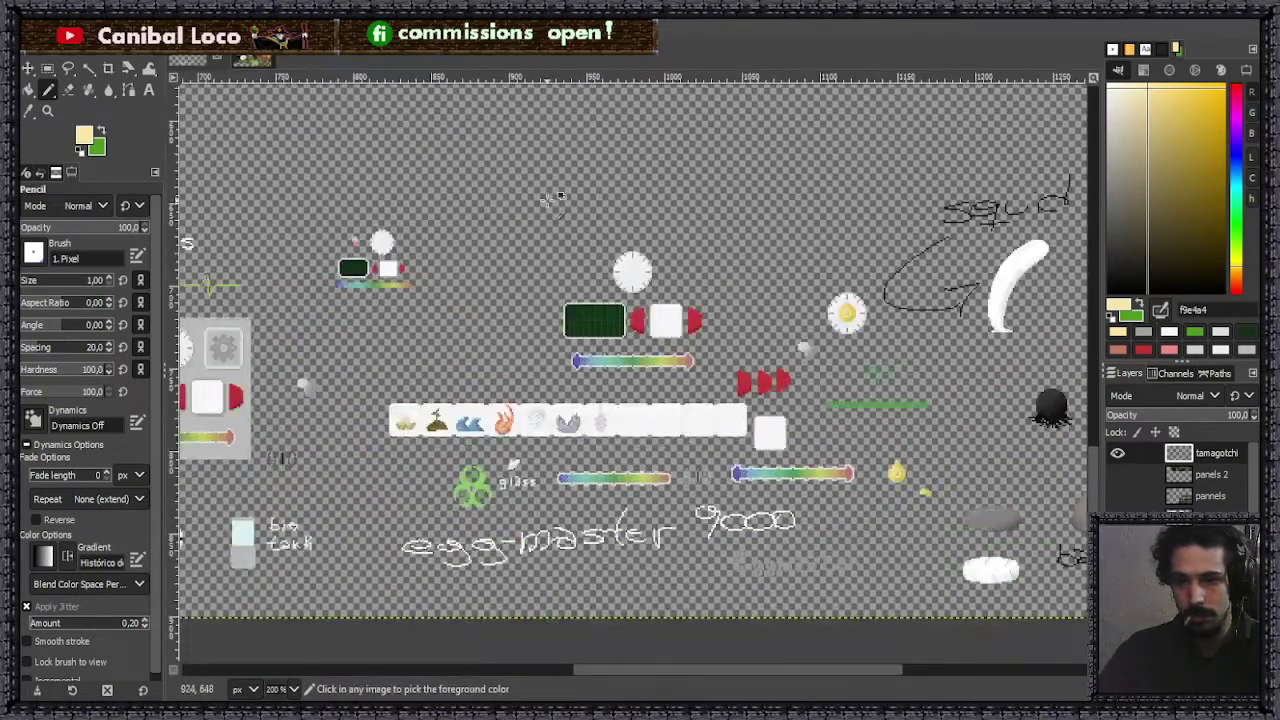
{"action": "scroll", "coordinate": [850, 316], "scroll_direction": "up", "scroll_amount": 5}
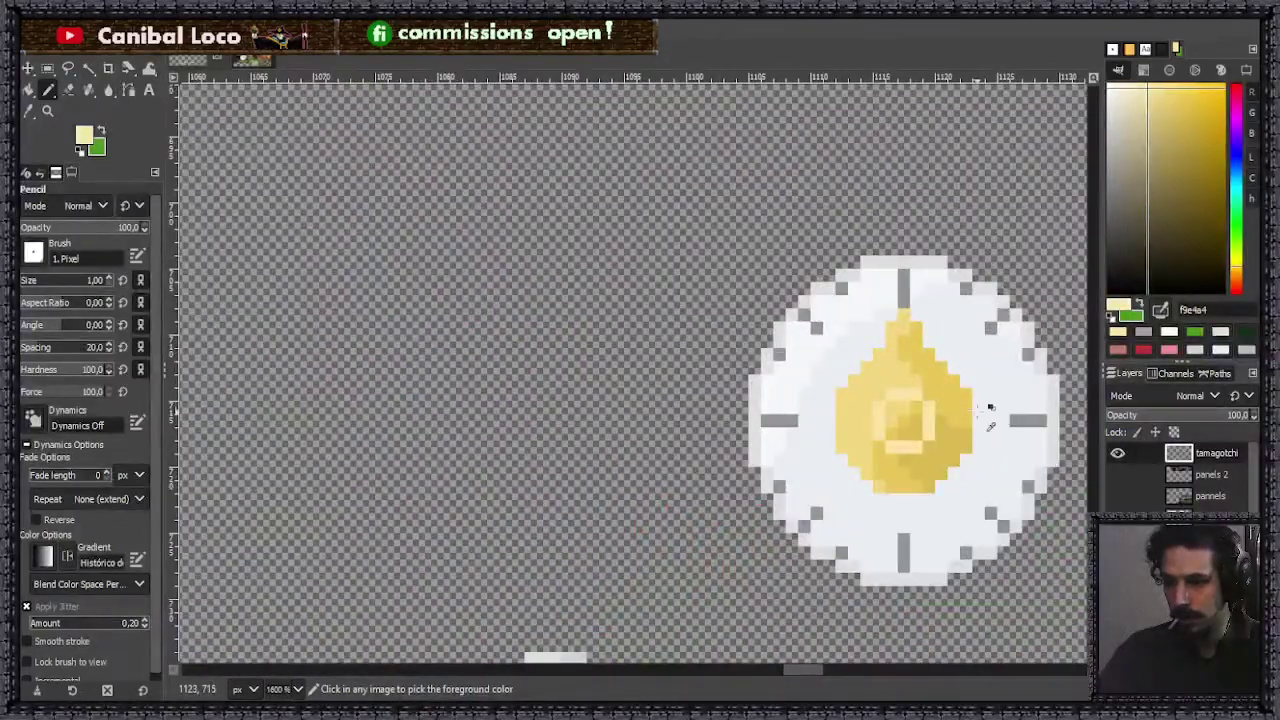
{"action": "left_click", "coordinate": [955, 392], "text": "ctrl"}
{"action": "scroll", "coordinate": [955, 392], "scroll_direction": "down", "scroll_amount": 7}
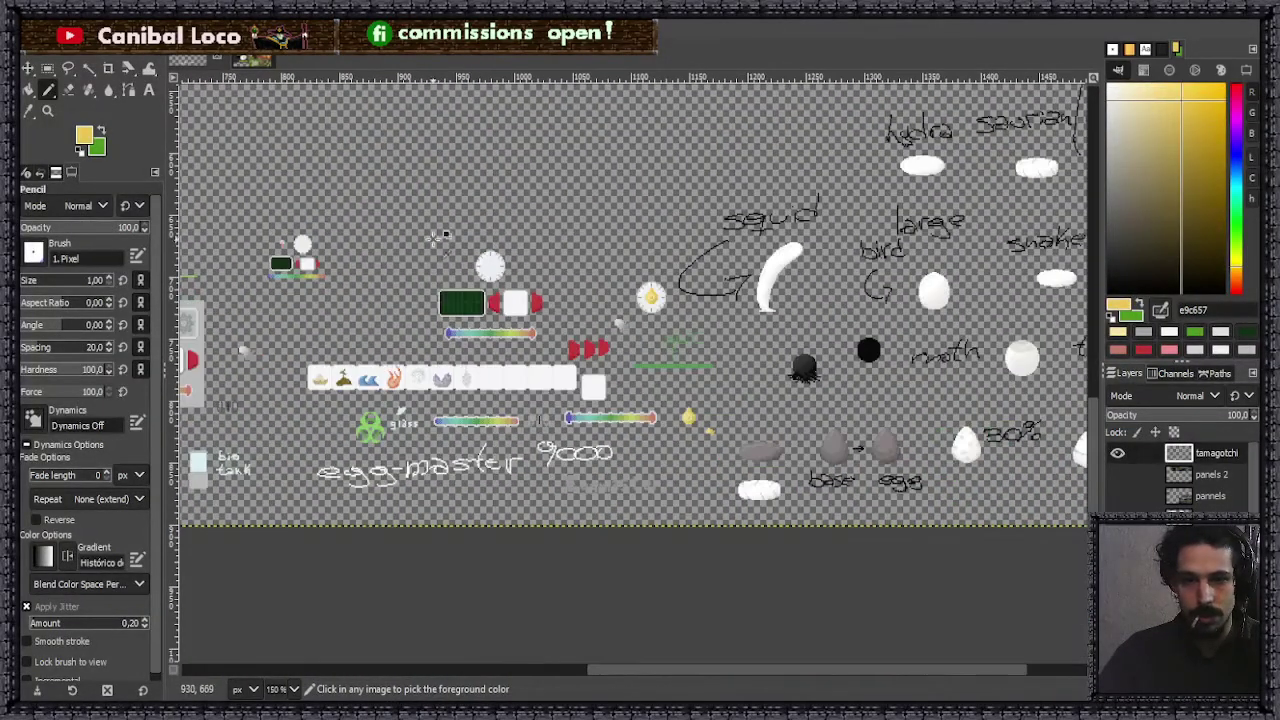
{"action": "scroll", "coordinate": [286, 229], "scroll_direction": "up", "scroll_amount": 8}
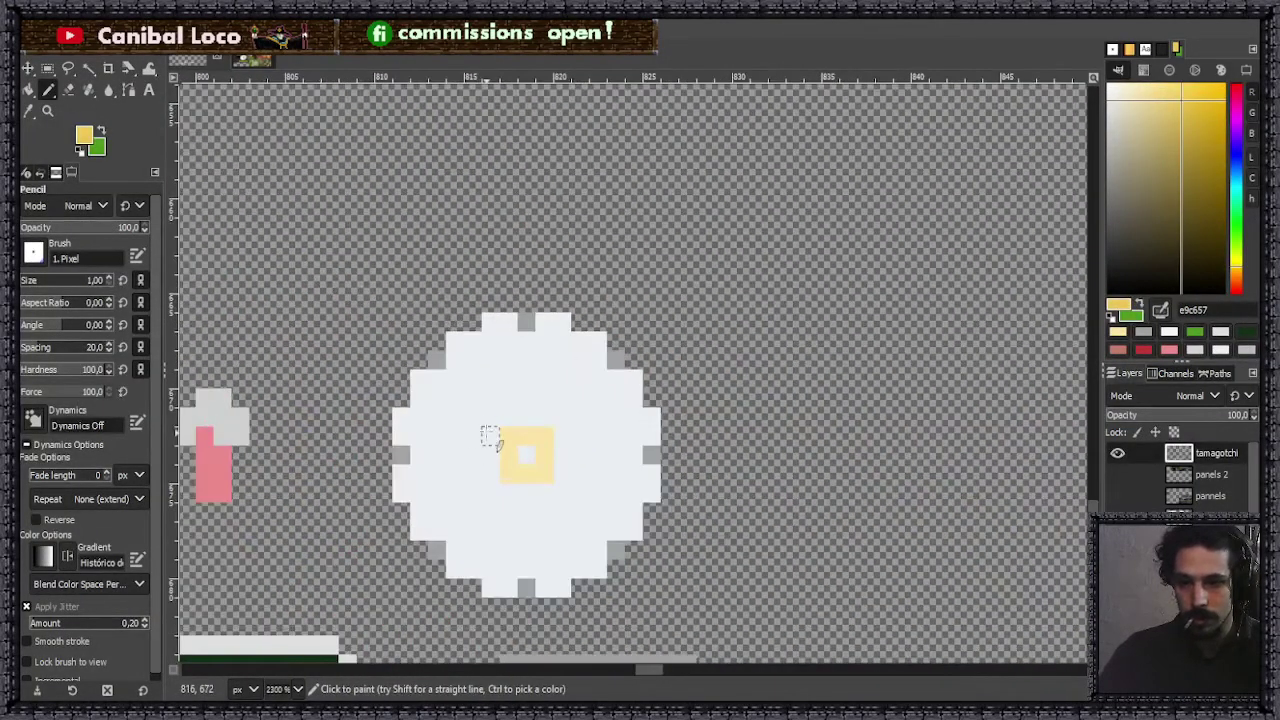
{"action": "left_click_drag", "start_coordinate": [472, 436], "coordinate": [472, 456]}
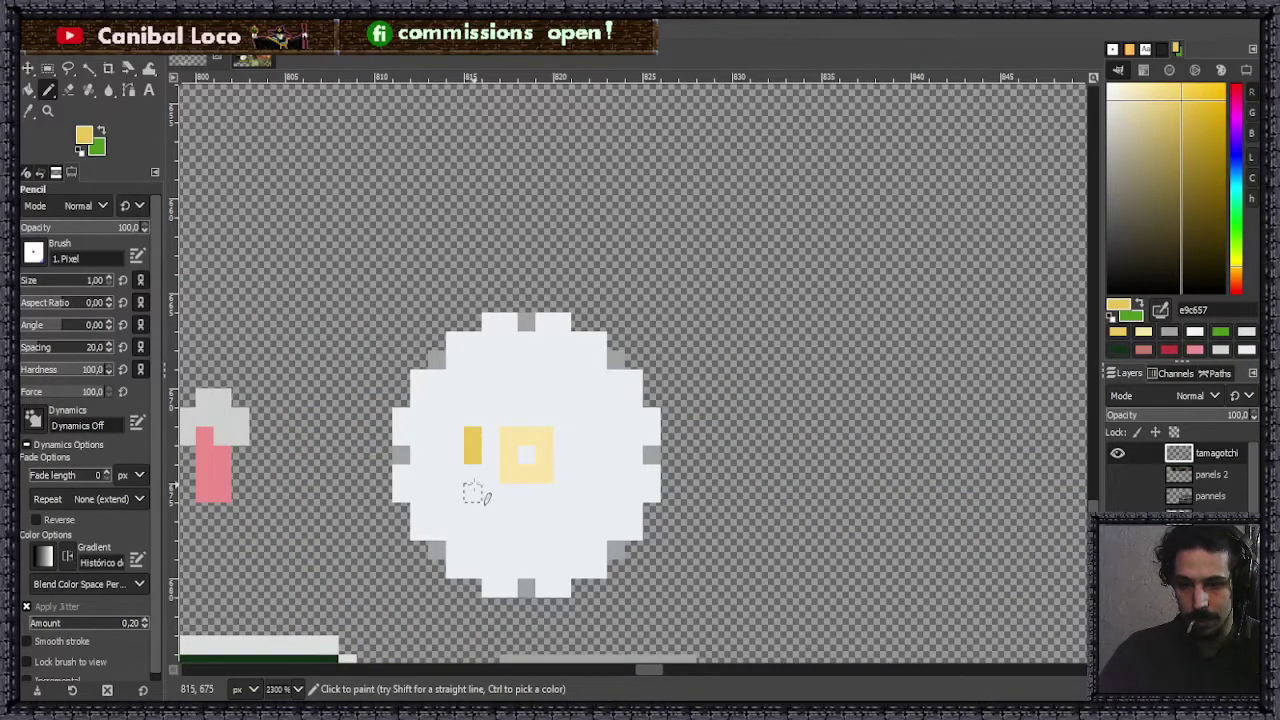
{"action": "left_click", "coordinate": [472, 473]}
{"action": "left_click", "coordinate": [490, 491]}
{"action": "left_click_drag", "start_coordinate": [508, 511], "coordinate": [543, 512]}
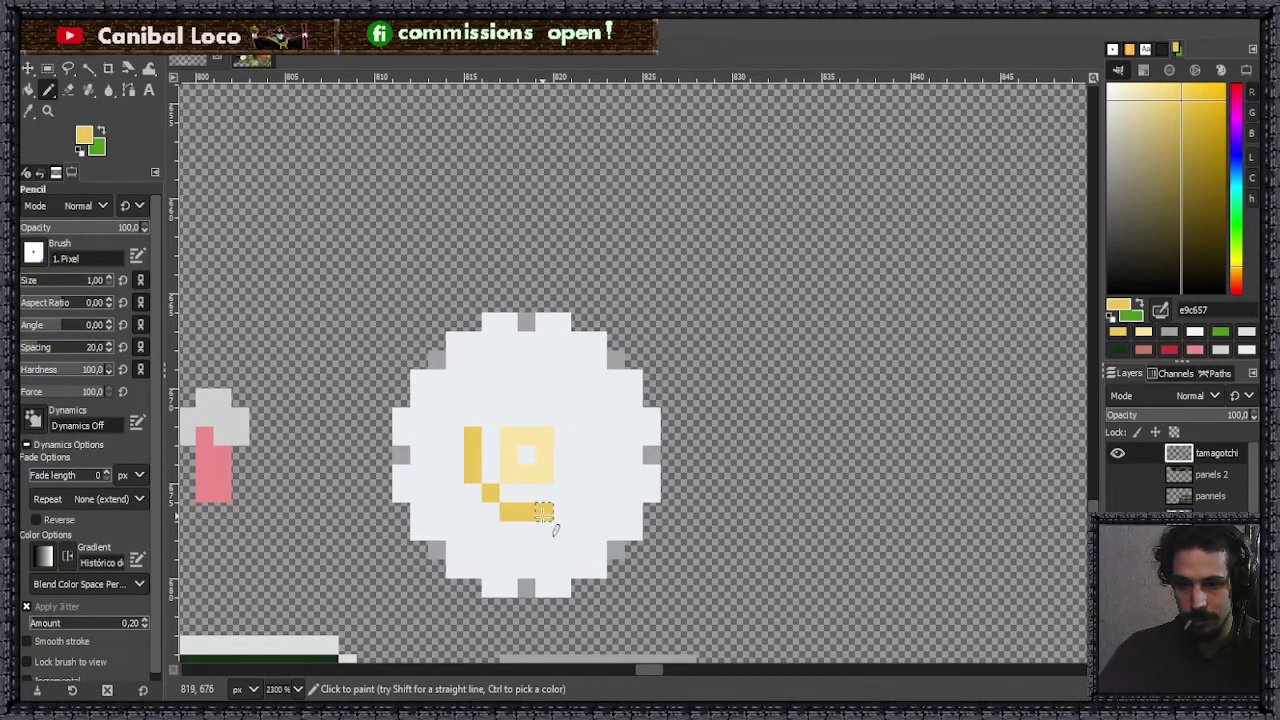
{"action": "left_click", "coordinate": [562, 491]}
{"action": "left_click_drag", "start_coordinate": [580, 473], "coordinate": [580, 436]}
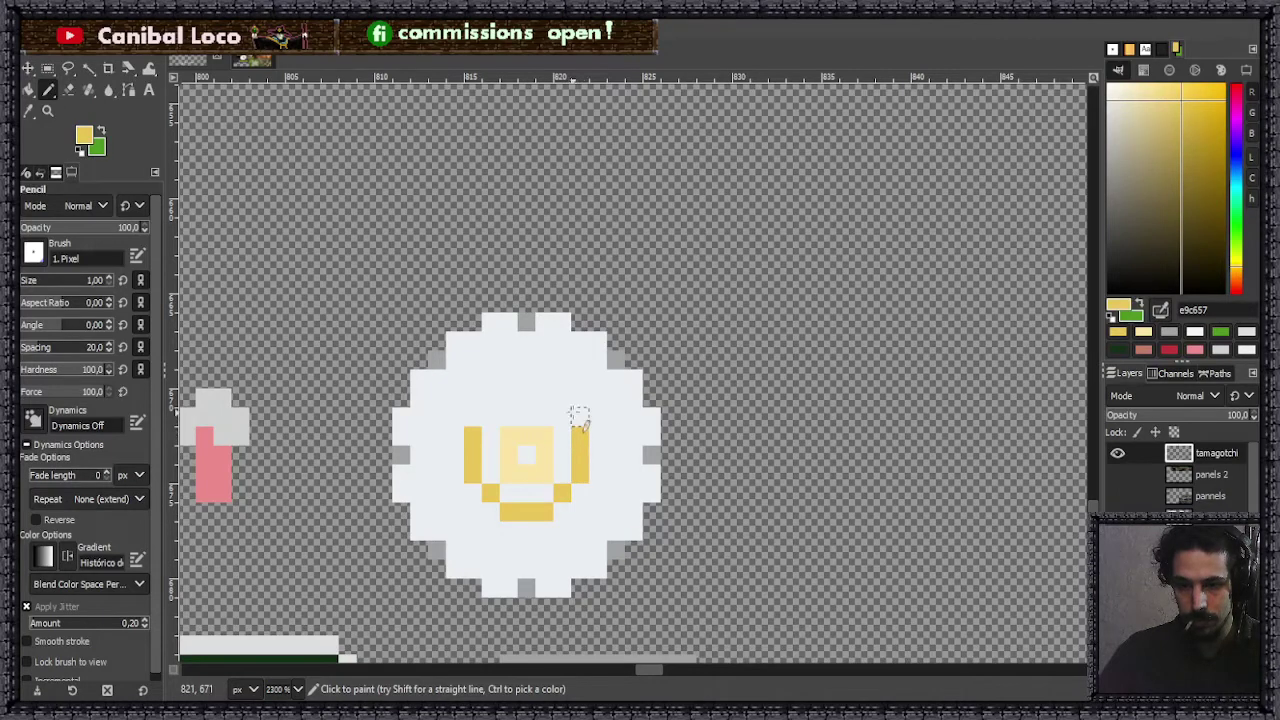
- Close the yellow e9c657 drop outline above the pale ring with tapering sides and a pointed tip below the top tick
{"action": "left_click", "coordinate": [562, 416]}
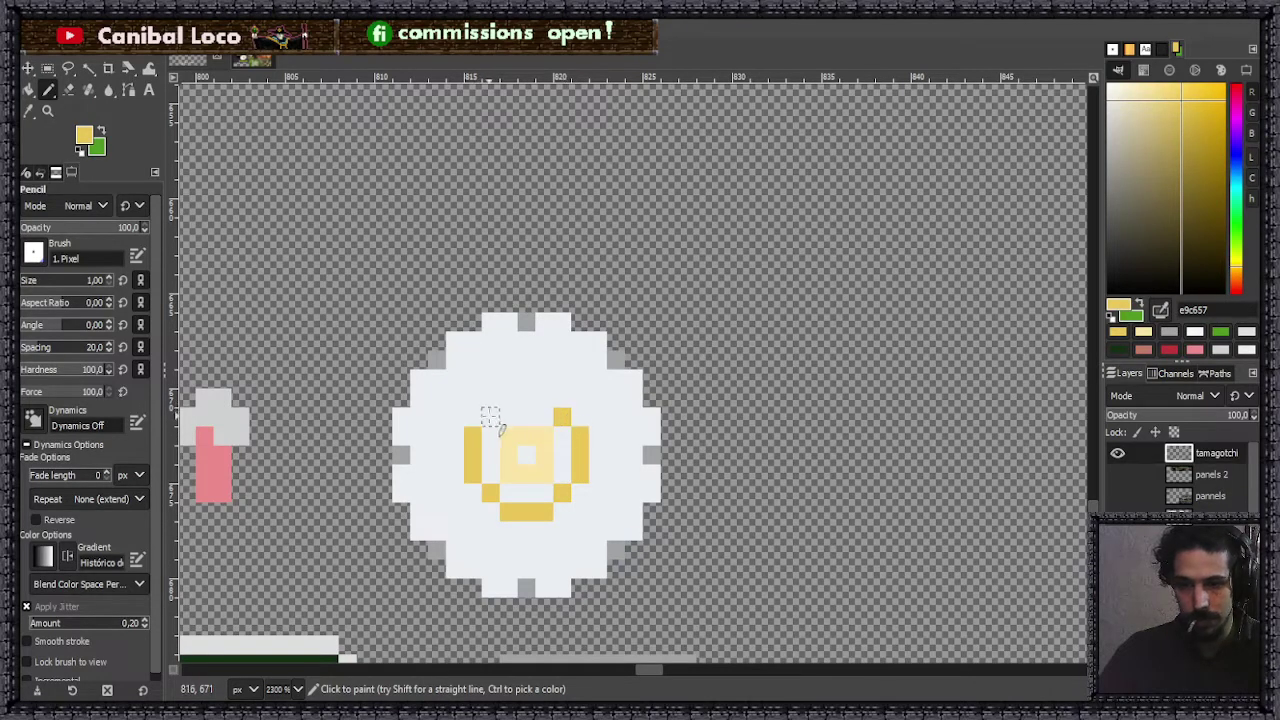
{"action": "left_click", "coordinate": [490, 416]}
{"action": "left_click", "coordinate": [508, 398]}
{"action": "left_click", "coordinate": [544, 398]}
{"action": "left_click", "coordinate": [526, 379]}
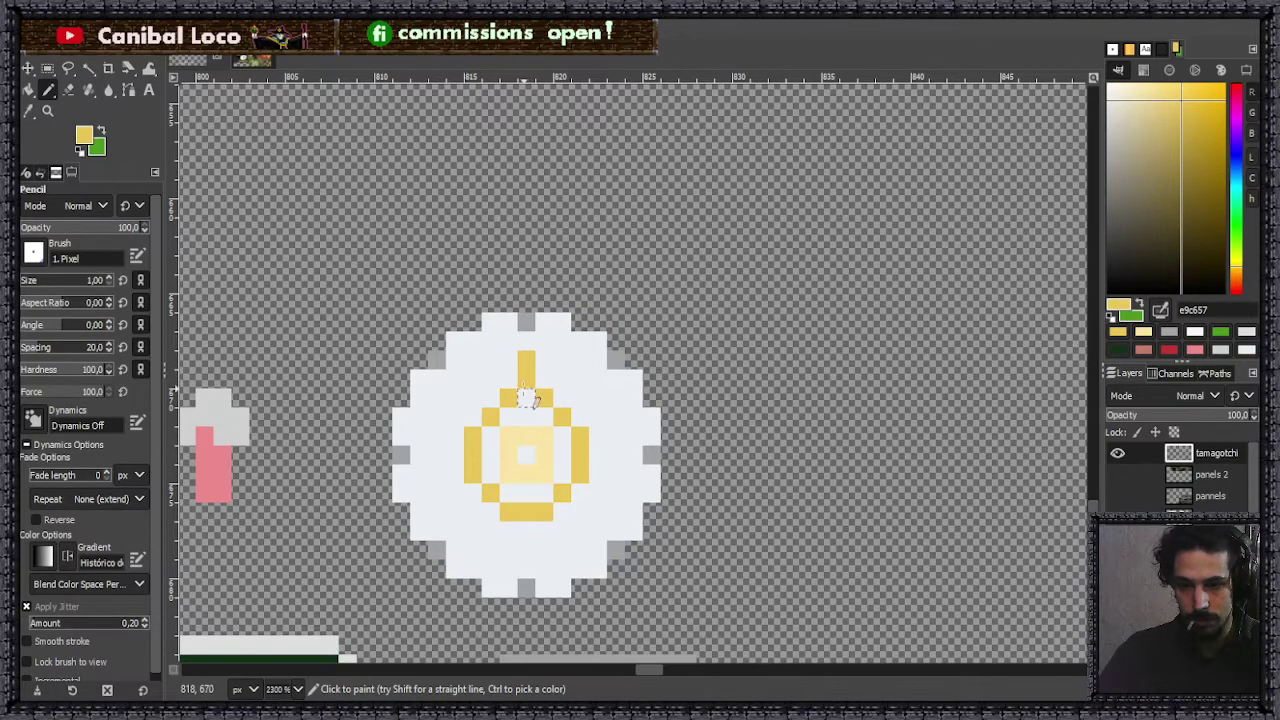
{"action": "left_click", "coordinate": [508, 380]}
{"action": "left_click", "coordinate": [544, 380]}
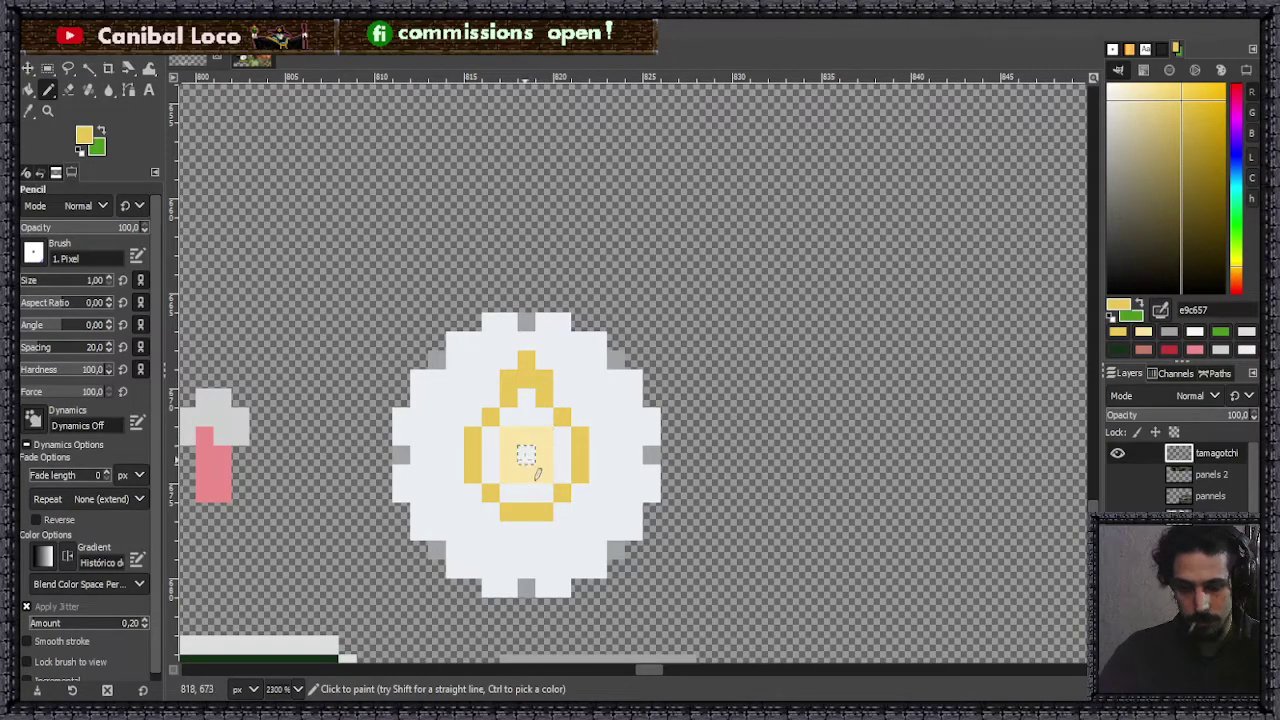
- Fill the inside of the miniature dial's yolk drop with yellow e9c657, including the centre pixel of the pale ring
{"action": "key", "text": "shift+b"}
{"action": "left_click", "coordinate": [537, 416]}
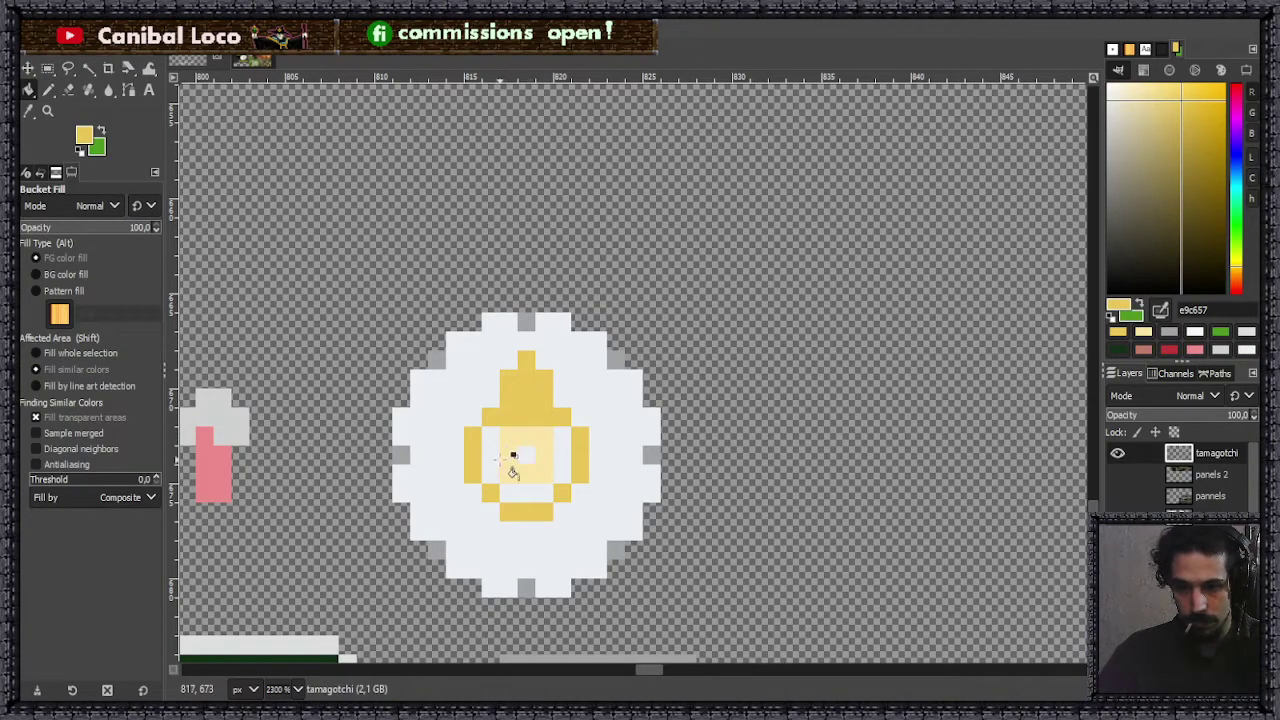
{"action": "left_click", "coordinate": [491, 455]}
{"action": "left_click", "coordinate": [530, 491]}
{"action": "left_click", "coordinate": [527, 455]}
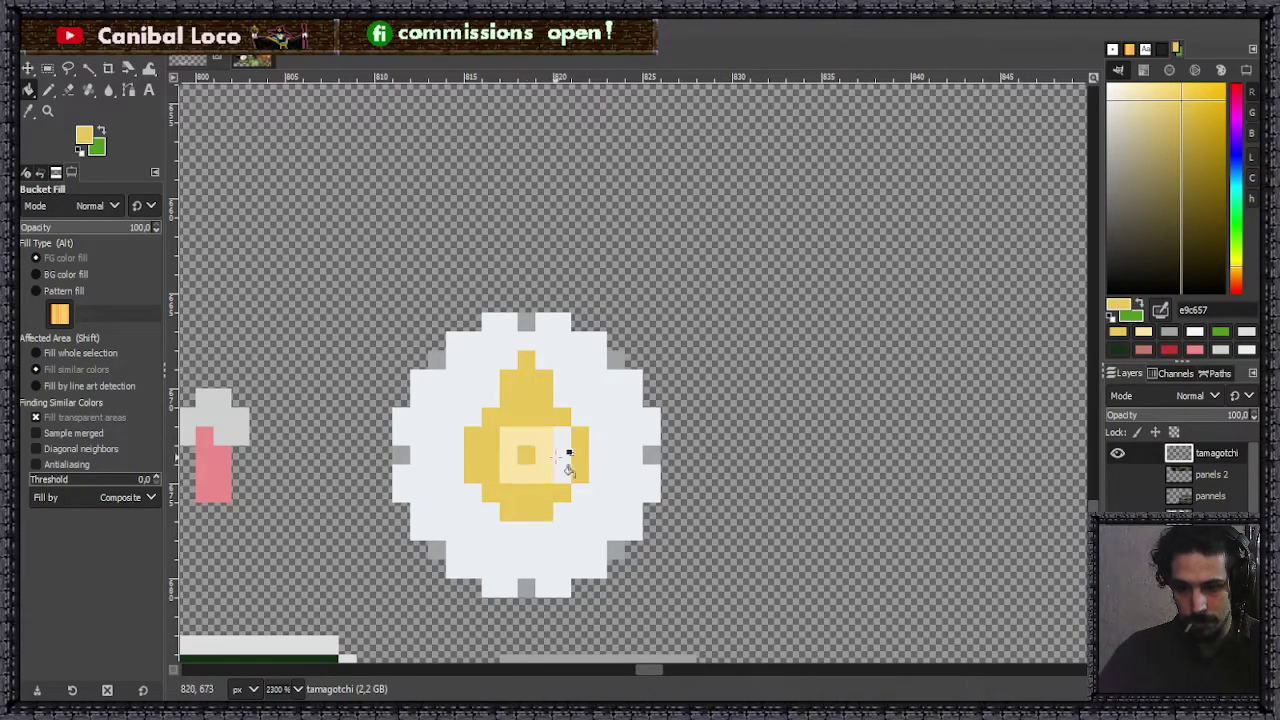
{"action": "left_click", "coordinate": [557, 456]}
- Compare the miniature controls with the full-size control panels and save the image
{"action": "key", "text": "n"}
{"action": "scroll", "coordinate": [516, 417], "scroll_direction": "down", "scroll_amount": 3}
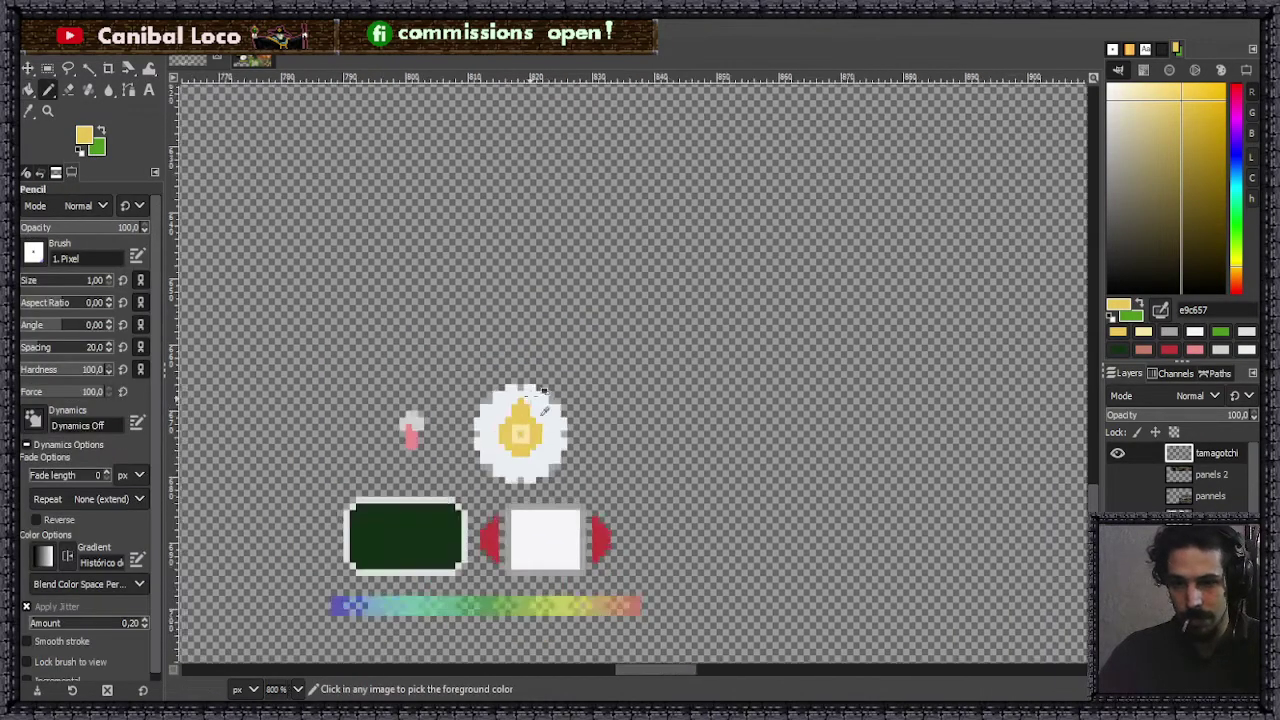
{"action": "scroll", "coordinate": [543, 408], "scroll_direction": "down", "scroll_amount": 5}
{"action": "scroll", "coordinate": [543, 386], "scroll_direction": "up", "scroll_amount": 4}
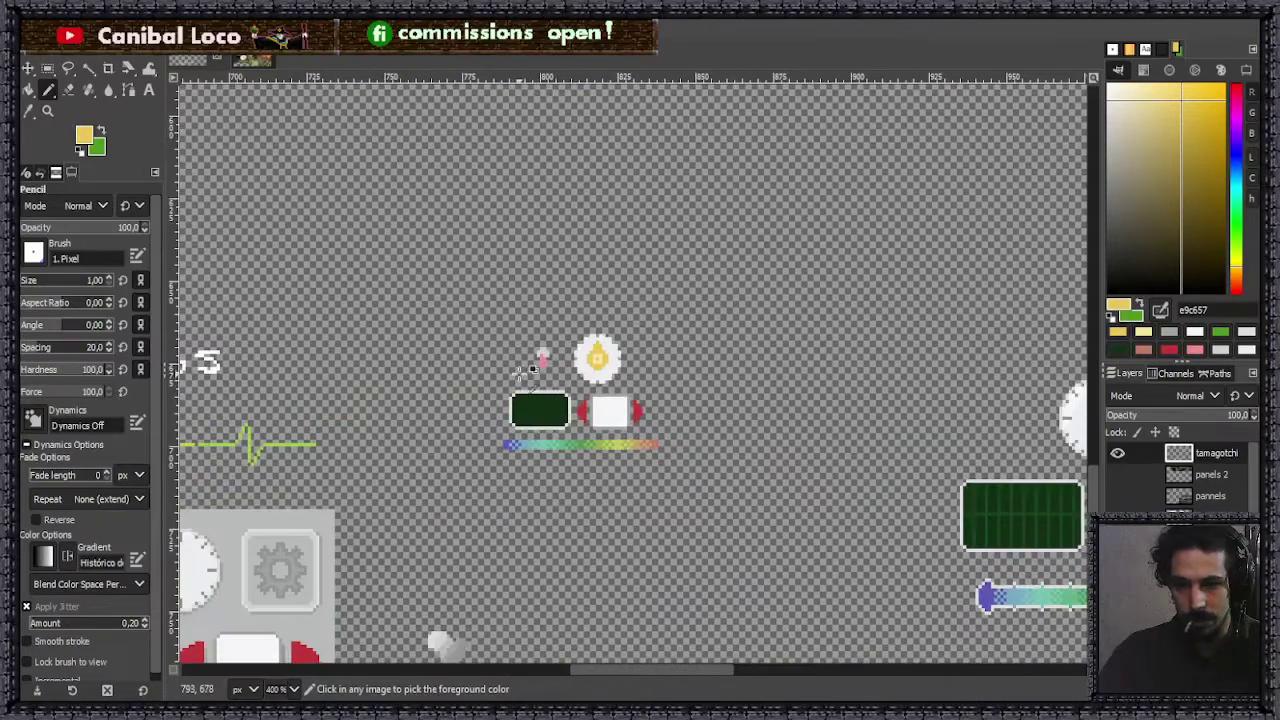
{"action": "scroll", "coordinate": [548, 383], "scroll_direction": "up", "scroll_amount": 2}
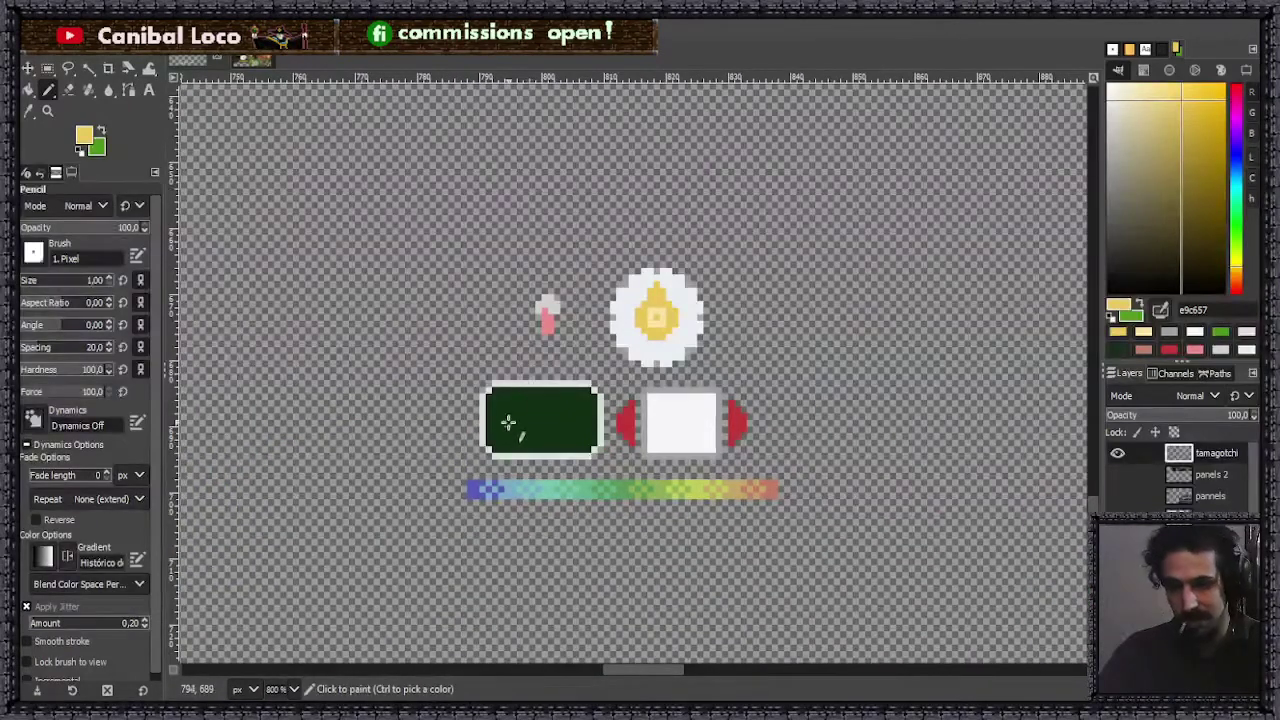
{"action": "scroll", "coordinate": [508, 423], "scroll_direction": "up", "scroll_amount": 3}
{"action": "scroll", "coordinate": [545, 380], "scroll_direction": "down", "scroll_amount": 4}
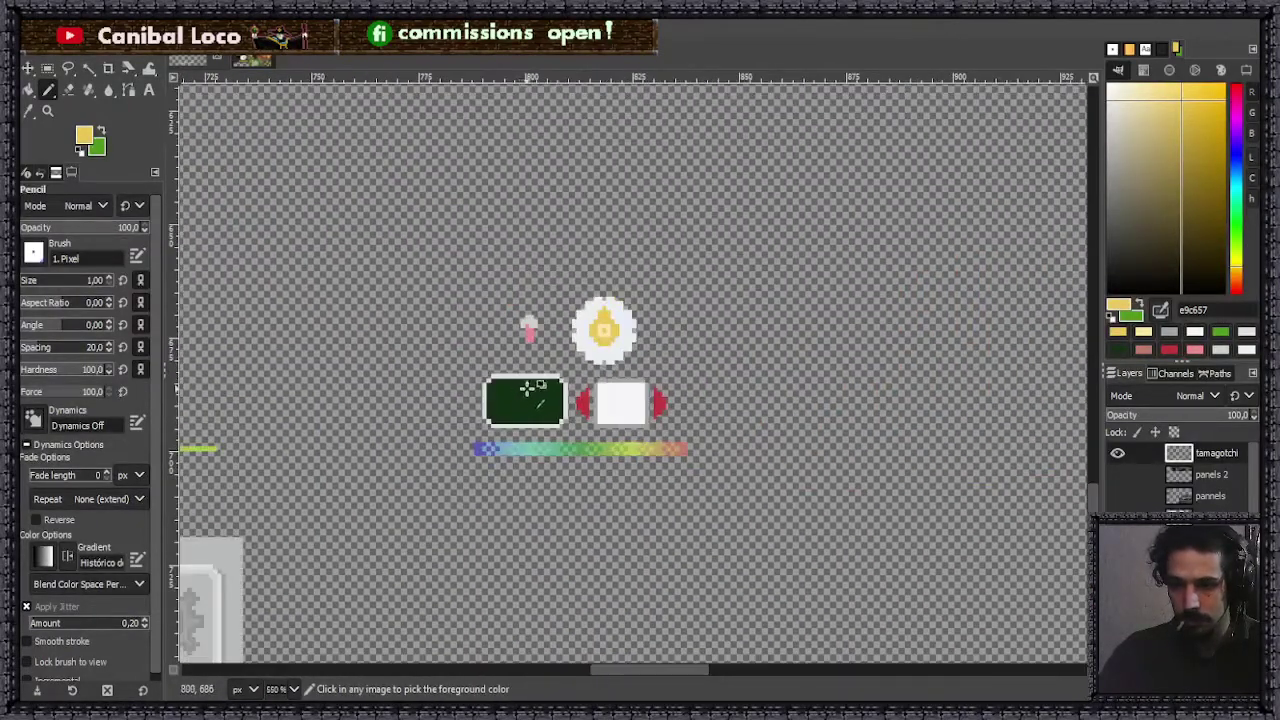
{"action": "scroll", "coordinate": [527, 388], "scroll_direction": "down", "scroll_amount": 3}
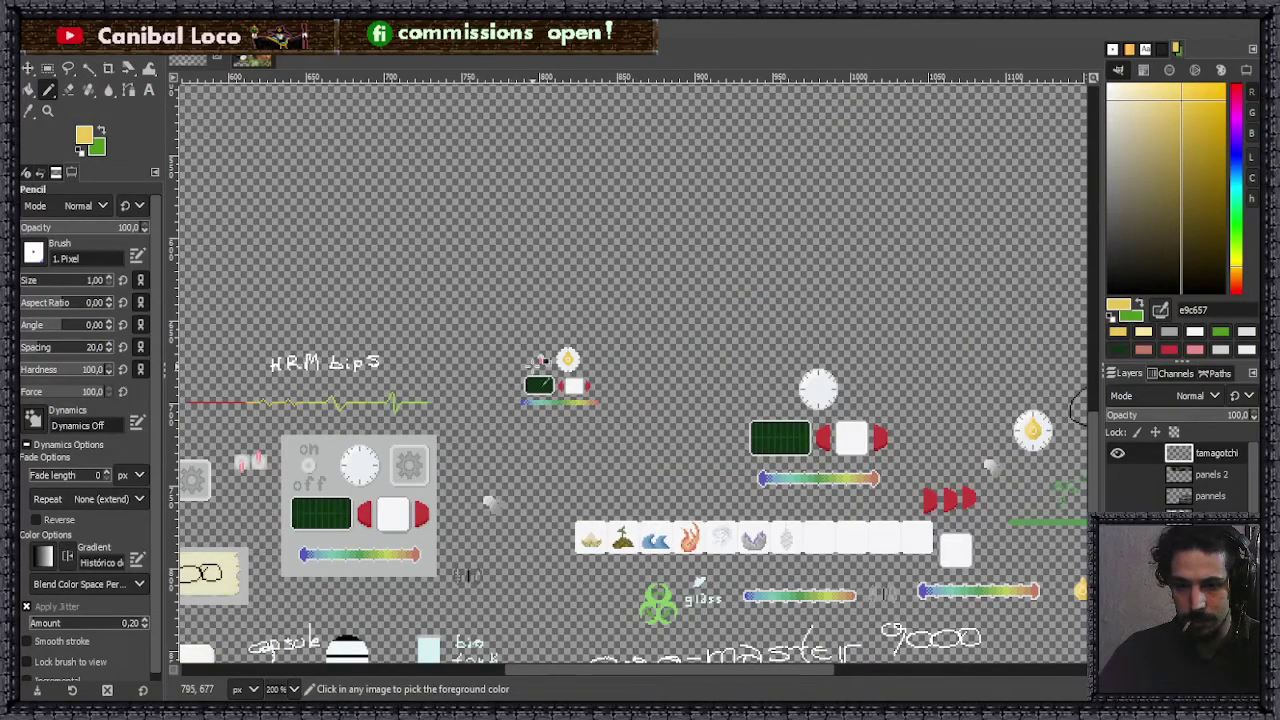
{"action": "scroll", "coordinate": [528, 380], "scroll_direction": "up", "scroll_amount": 5}
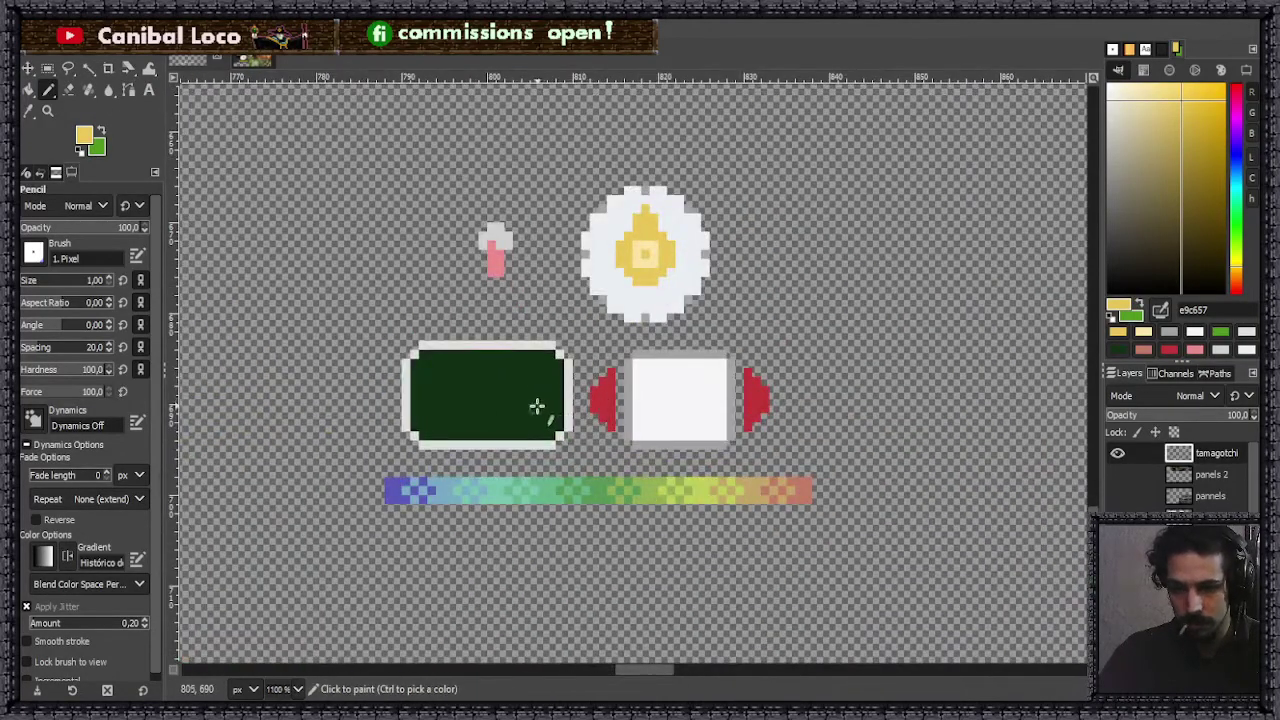
{"action": "scroll", "coordinate": [440, 490], "scroll_direction": "up", "scroll_amount": 1}
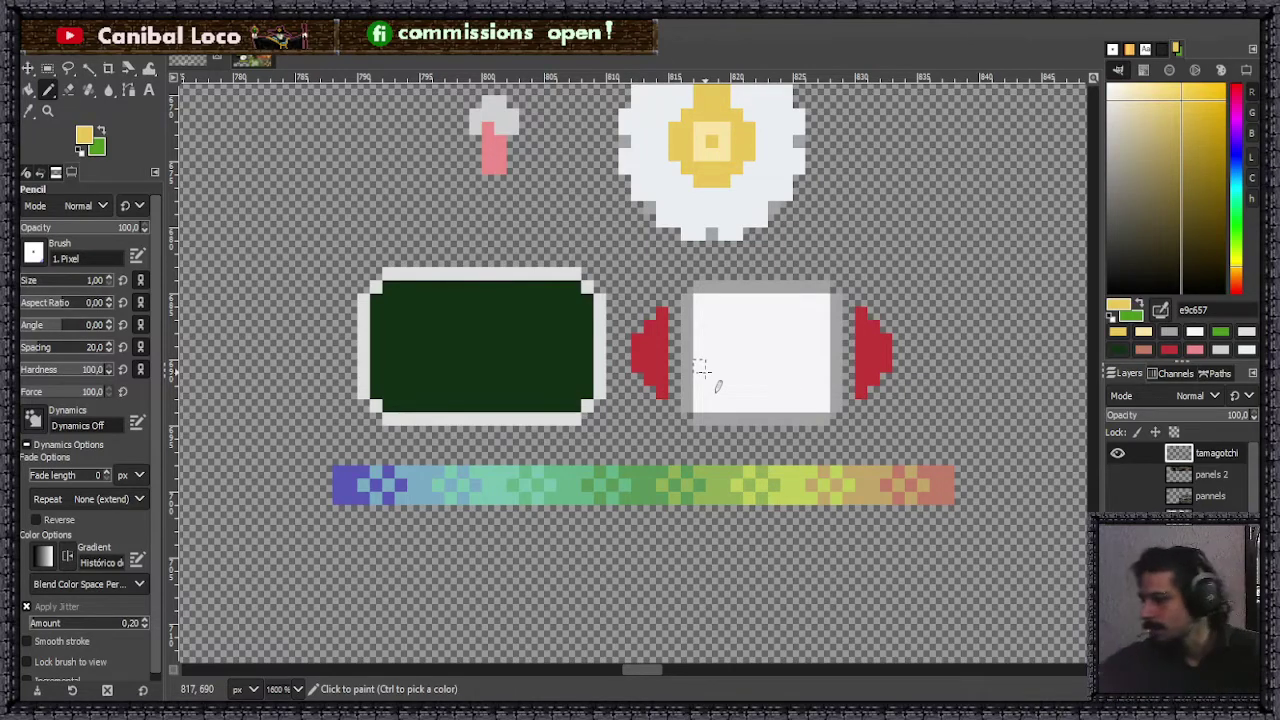
{"action": "key", "text": "ctrl+s"}
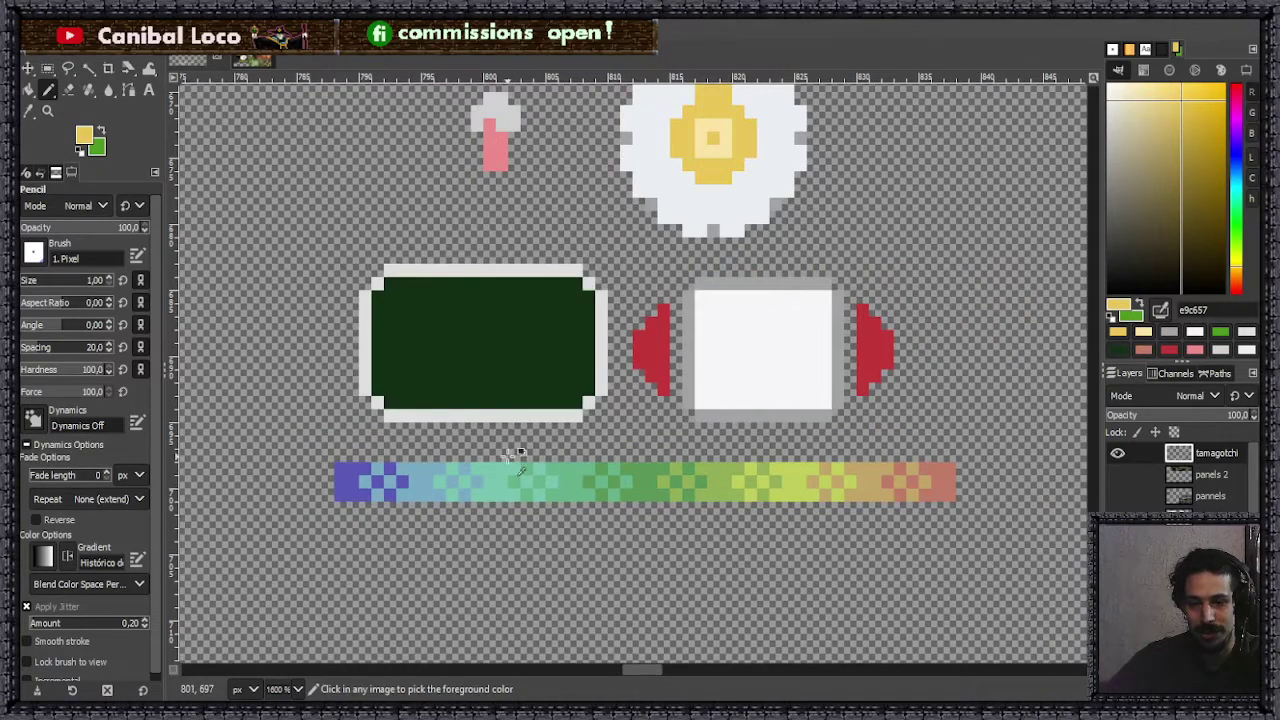
- Pick the grey b9bbbb from the background of the full-size control panel
{"action": "scroll", "coordinate": [540, 403], "scroll_direction": "down", "scroll_amount": 3}
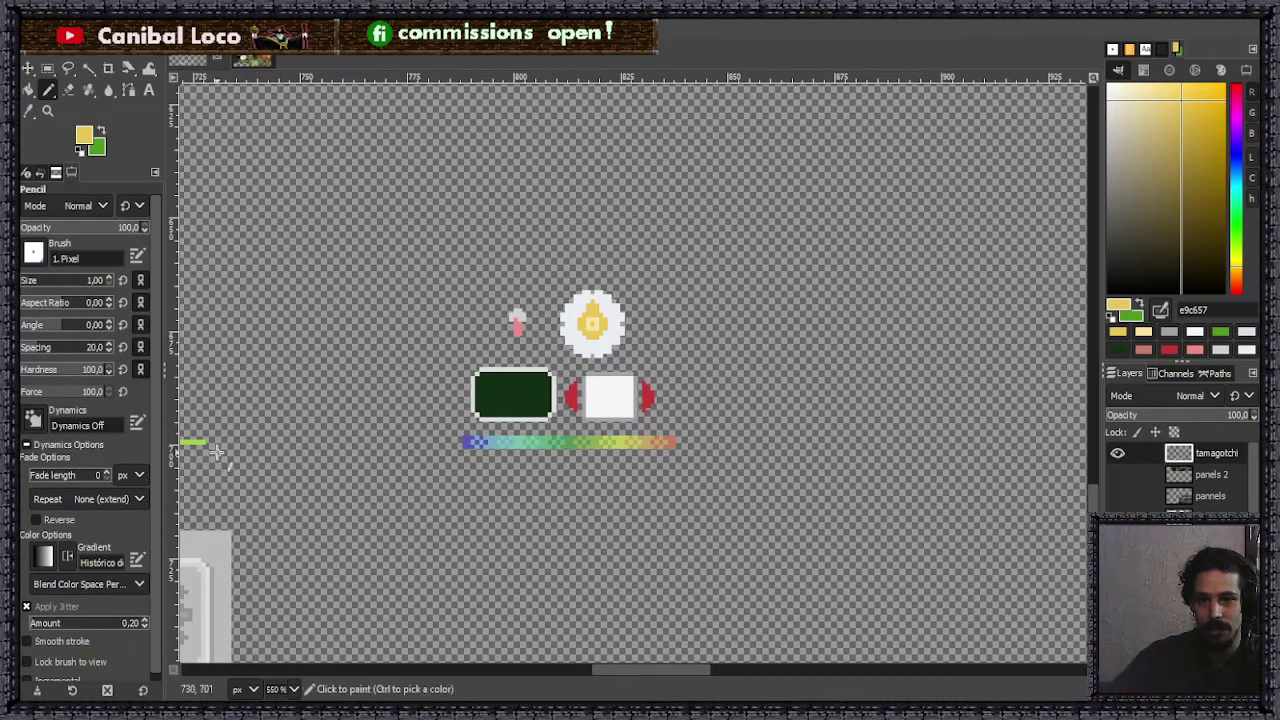
{"action": "scroll", "coordinate": [501, 372], "scroll_direction": "up", "scroll_amount": 2}
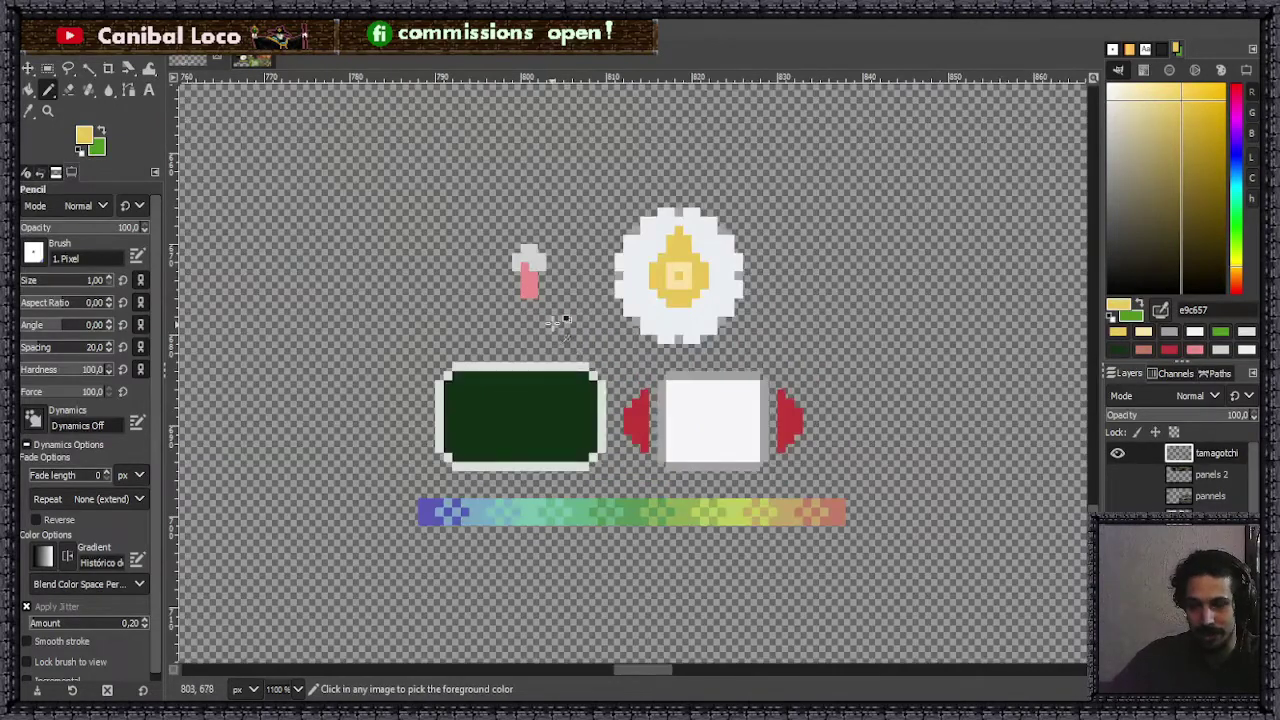
{"action": "scroll", "coordinate": [541, 390], "scroll_direction": "up", "scroll_amount": 2}
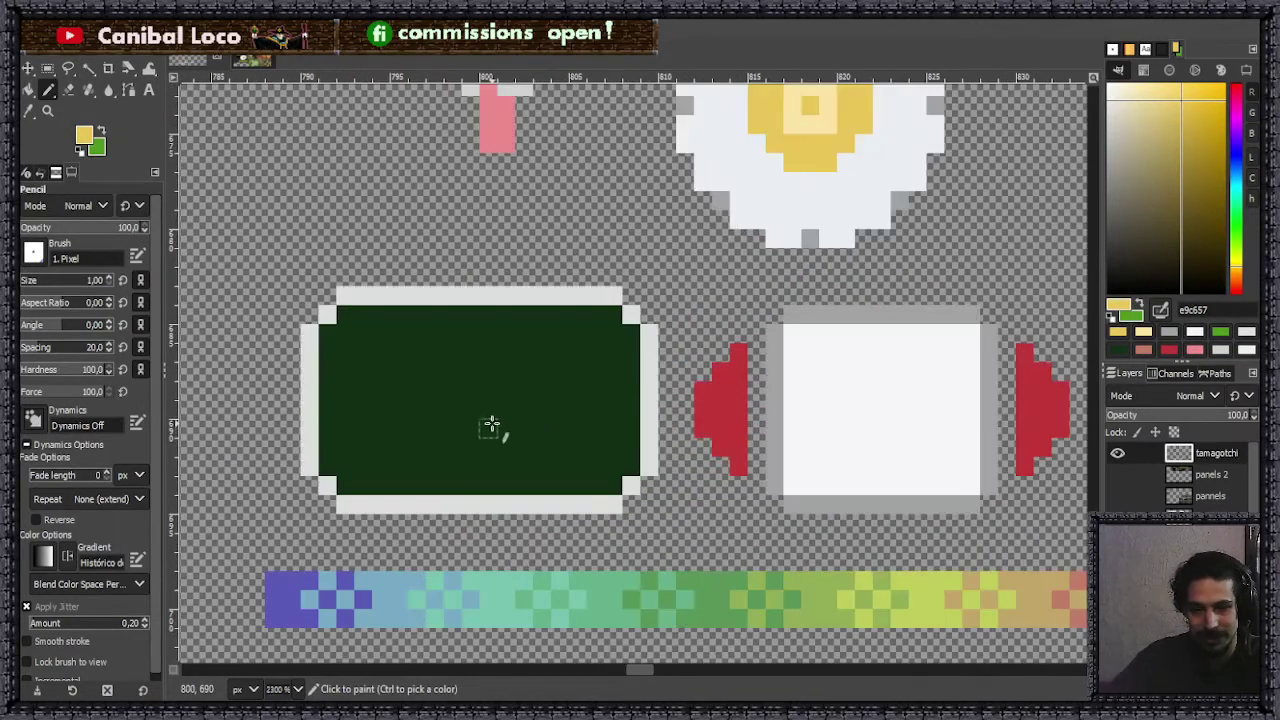
{"action": "key", "text": "r"}
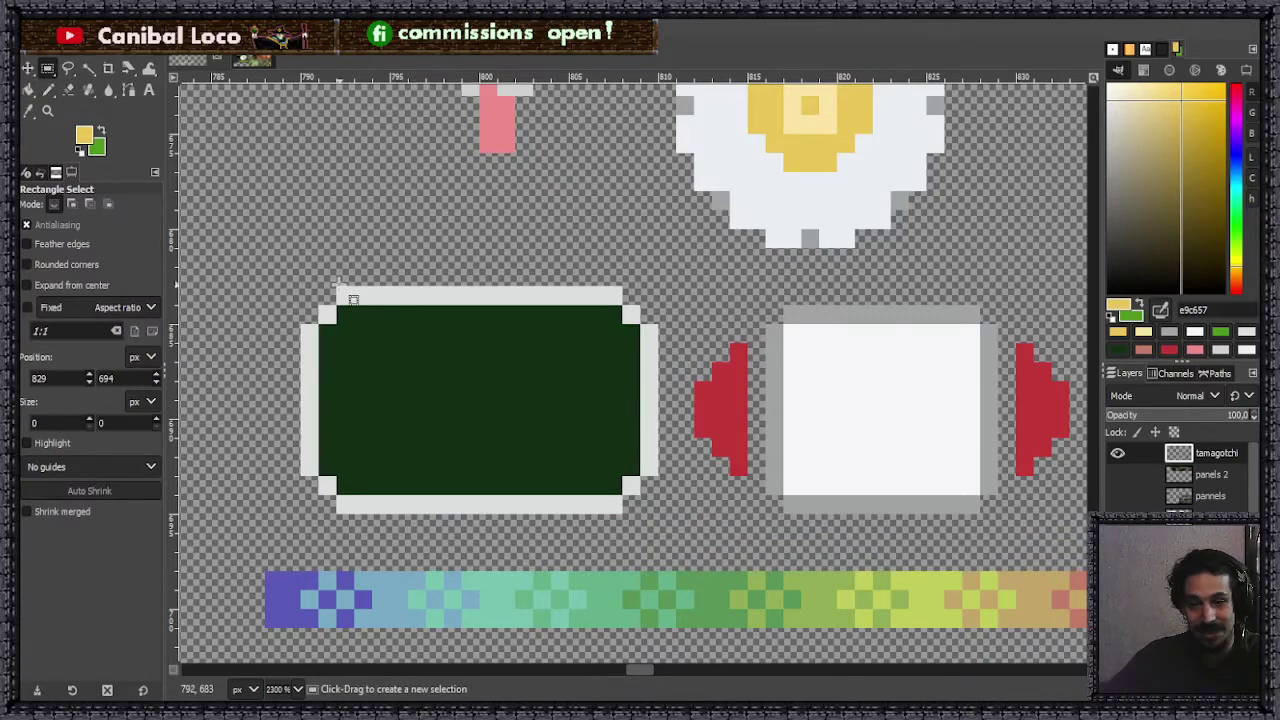
{"action": "scroll", "coordinate": [459, 334], "scroll_direction": "down", "scroll_amount": 3}
{"action": "scroll", "coordinate": [525, 272], "scroll_direction": "down", "scroll_amount": 4}
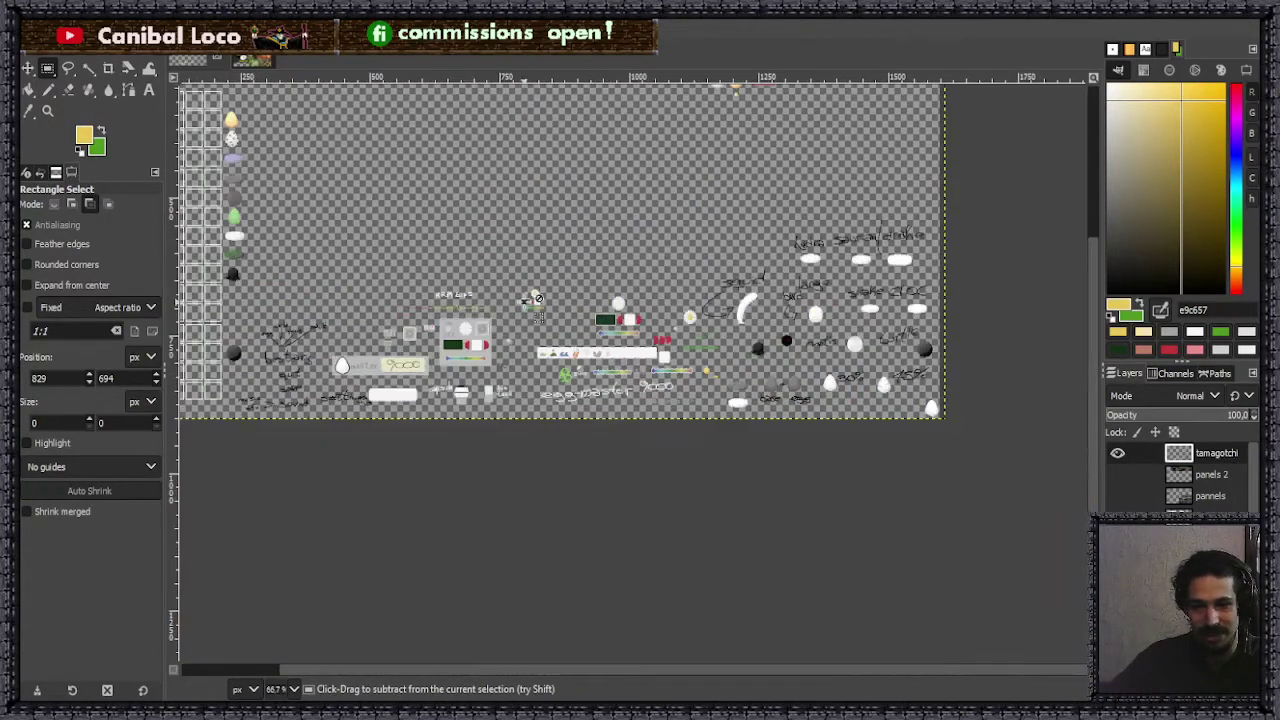
{"action": "scroll", "coordinate": [530, 280], "scroll_direction": "down", "scroll_amount": 4}
{"action": "scroll", "coordinate": [540, 290], "scroll_direction": "up", "scroll_amount": 5}
{"action": "key", "text": "n"}
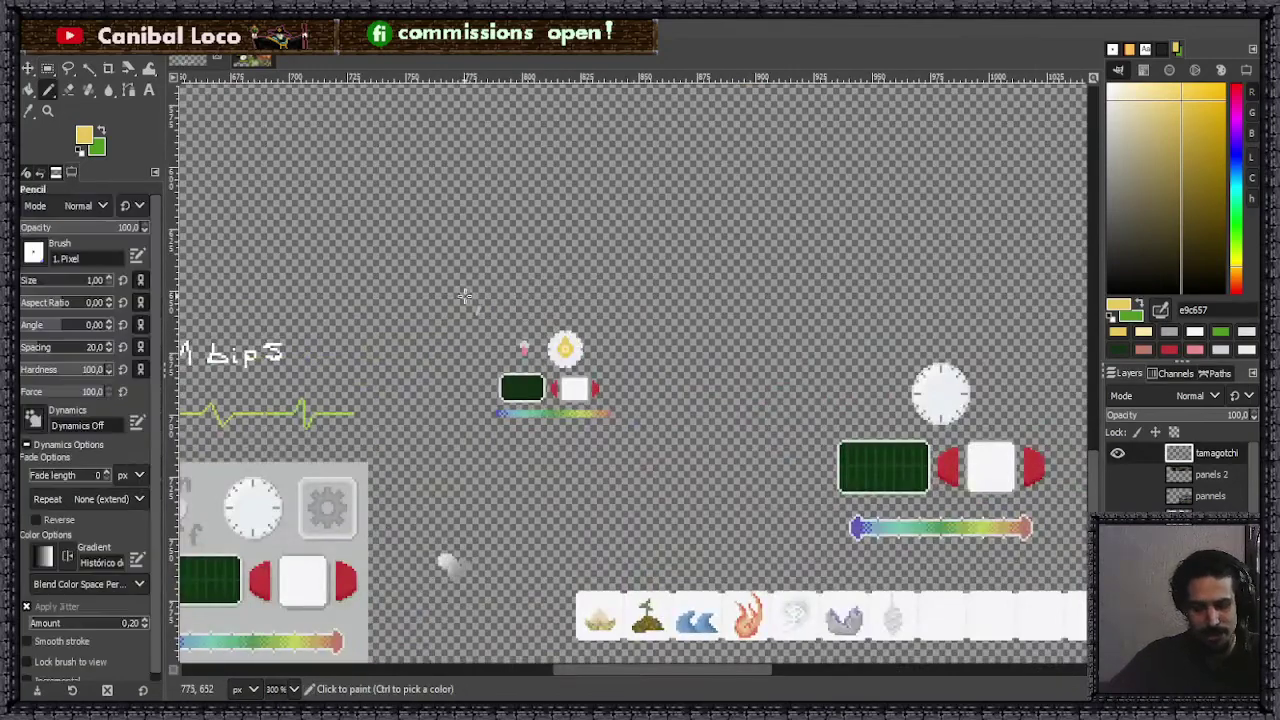
{"action": "scroll", "coordinate": [520, 355], "scroll_direction": "up", "scroll_amount": 3}
{"action": "scroll", "coordinate": [530, 345], "scroll_direction": "down", "scroll_amount": 3}
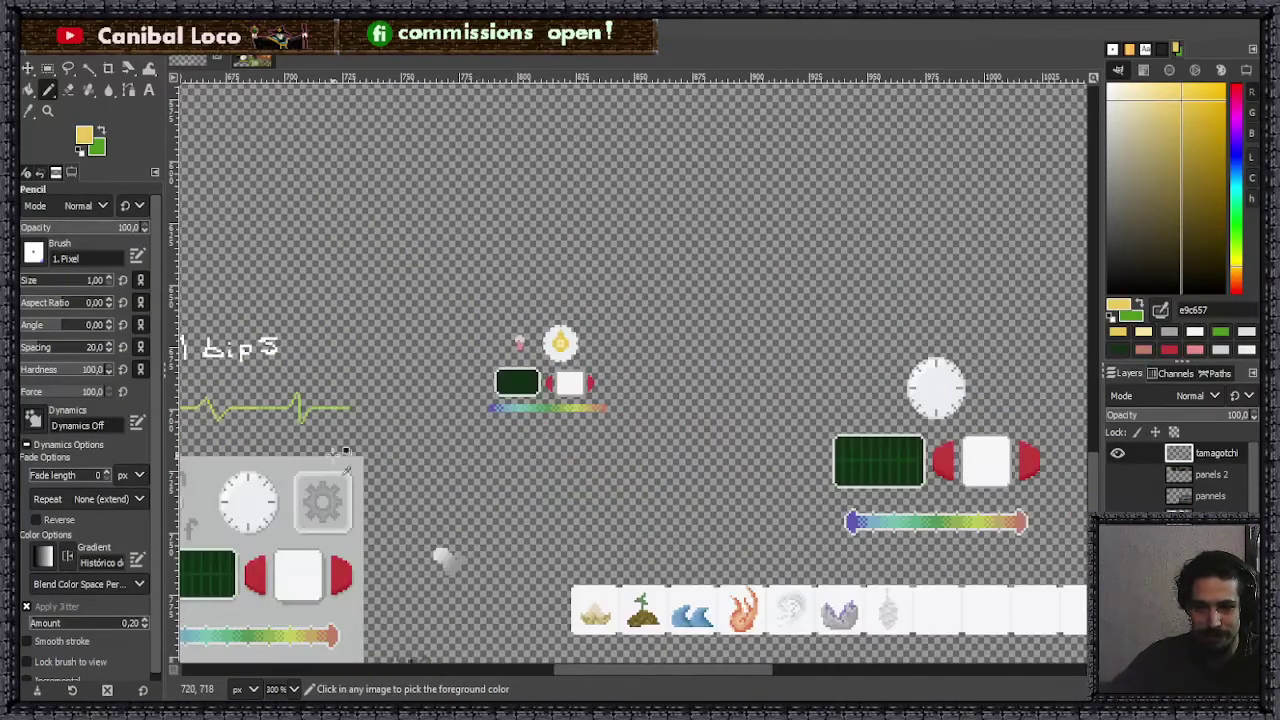
{"action": "left_click", "coordinate": [470, 326], "text": "ctrl"}
- Make a 52 × 37 px rectangular selection that tightly frames all the miniature controls
{"action": "scroll", "coordinate": [470, 327], "scroll_direction": "up", "scroll_amount": 3}
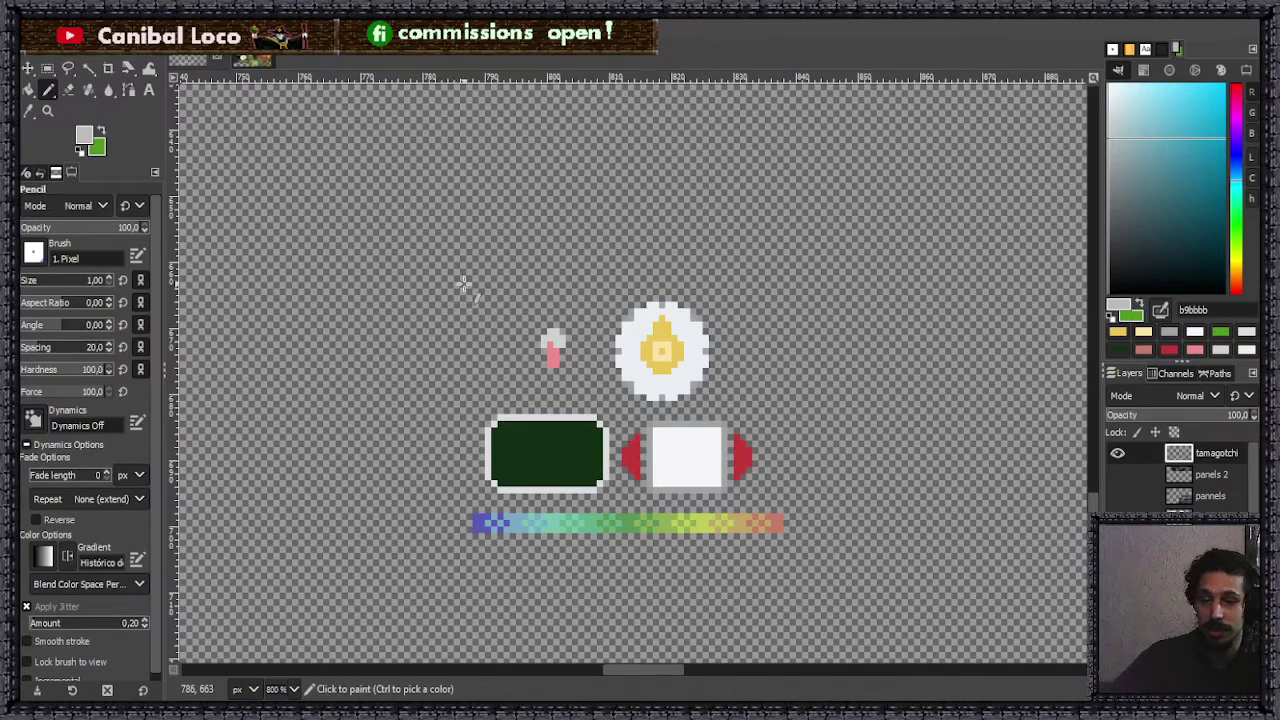
{"action": "key", "text": "r"}
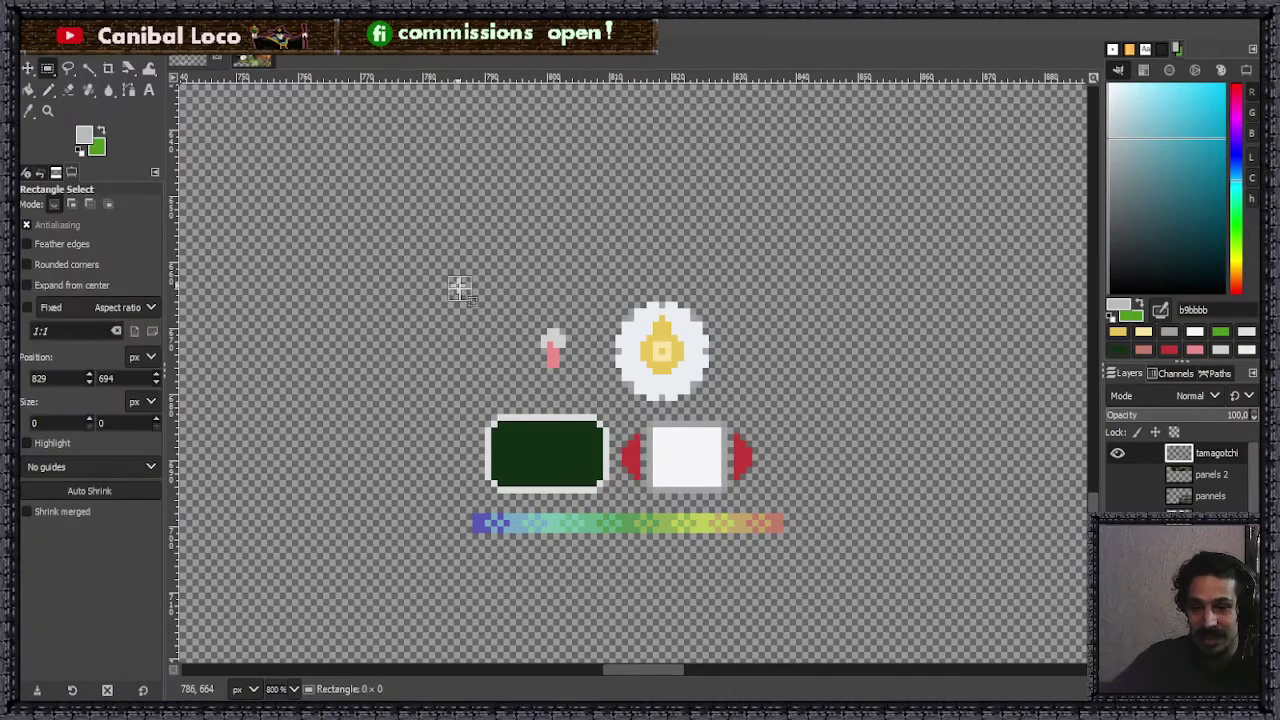
{"action": "left_click_drag", "start_coordinate": [460, 290], "coordinate": [789, 549]}
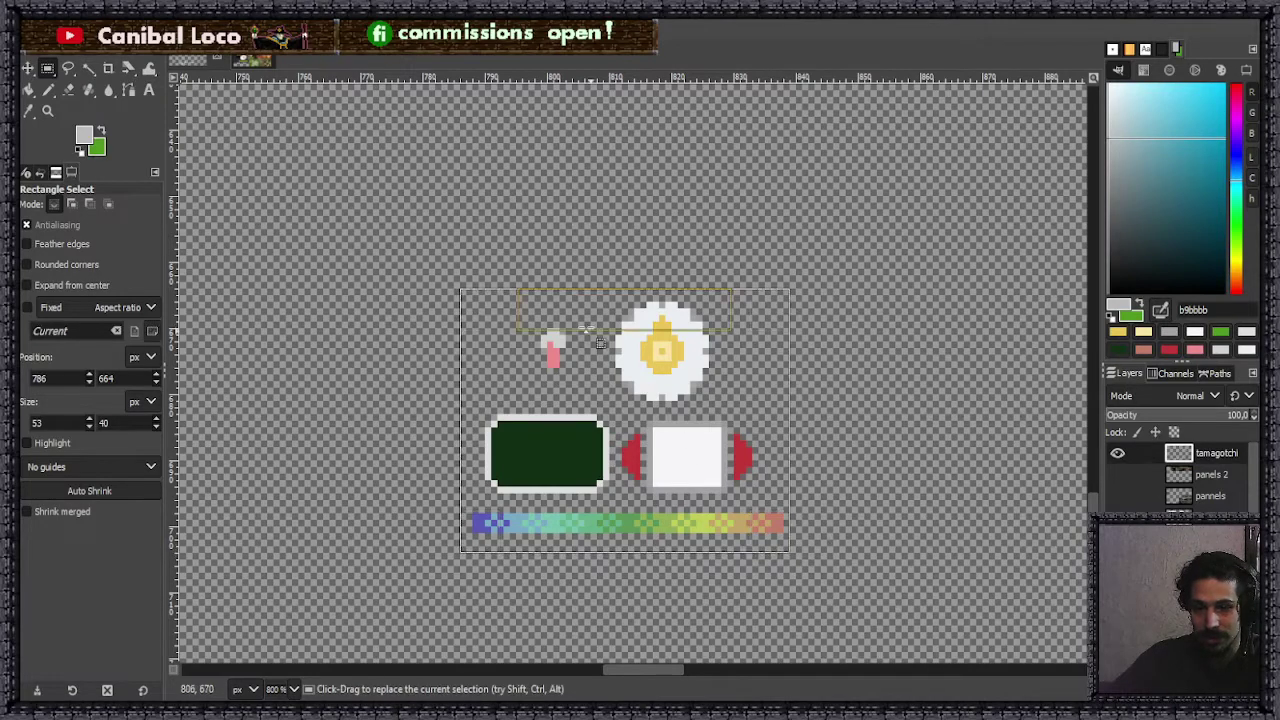
{"action": "left_click_drag", "start_coordinate": [491, 315], "coordinate": [500, 313]}
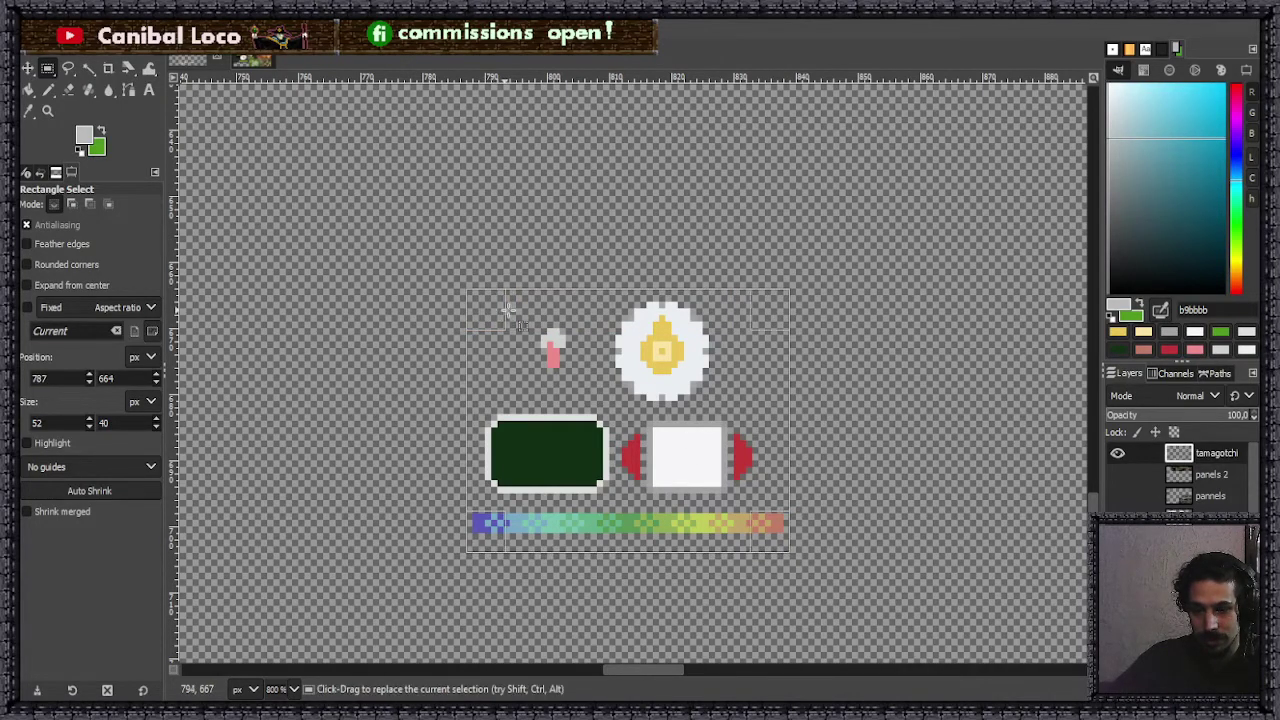
{"action": "left_click_drag", "start_coordinate": [778, 406], "coordinate": [772, 408]}
{"action": "left_click_drag", "start_coordinate": [651, 507], "coordinate": [651, 501]}
{"action": "left_click_drag", "start_coordinate": [655, 298], "coordinate": [655, 306]}
{"action": "left_click_drag", "start_coordinate": [648, 526], "coordinate": [648, 520]}
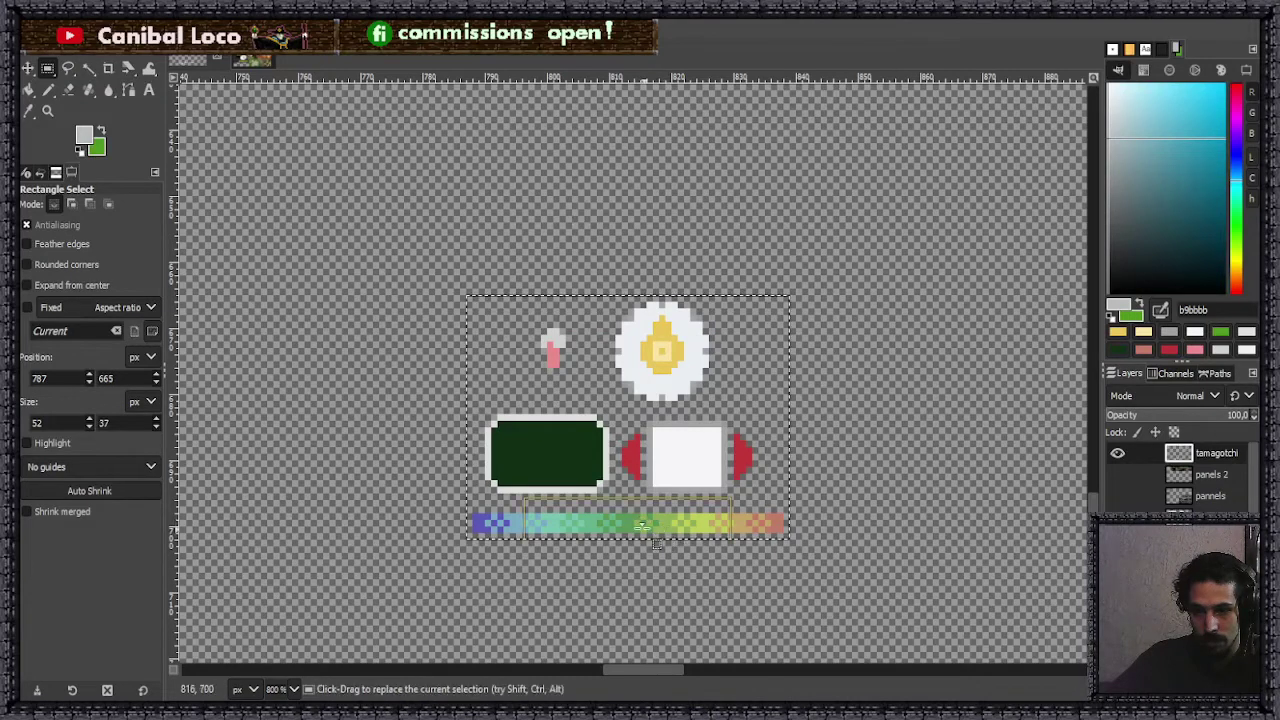
- Shift the selection outline onto the empty area beside the miniature controls, fill it with grey b9bbbb and deselect
{"action": "left_click_drag", "start_coordinate": [592, 387], "coordinate": [223, 372]}
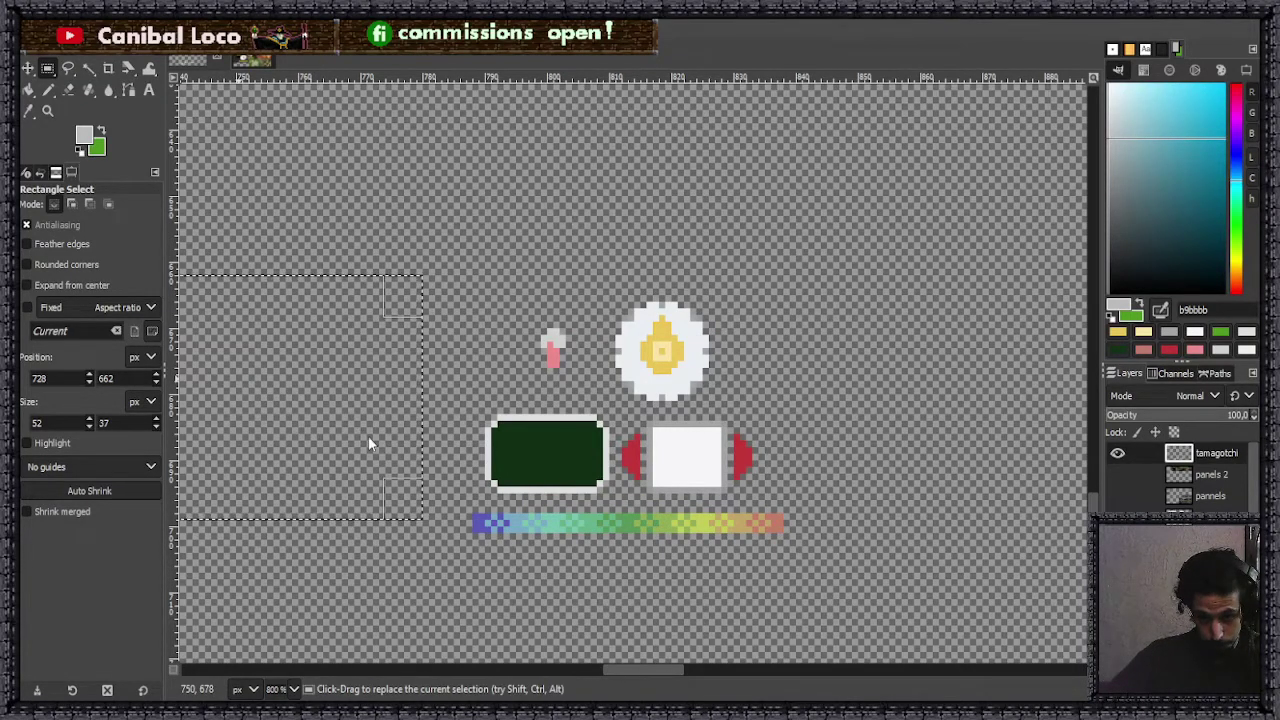
{"action": "key", "text": "ctrl+comma"}
{"action": "left_click", "coordinate": [450, 490]}
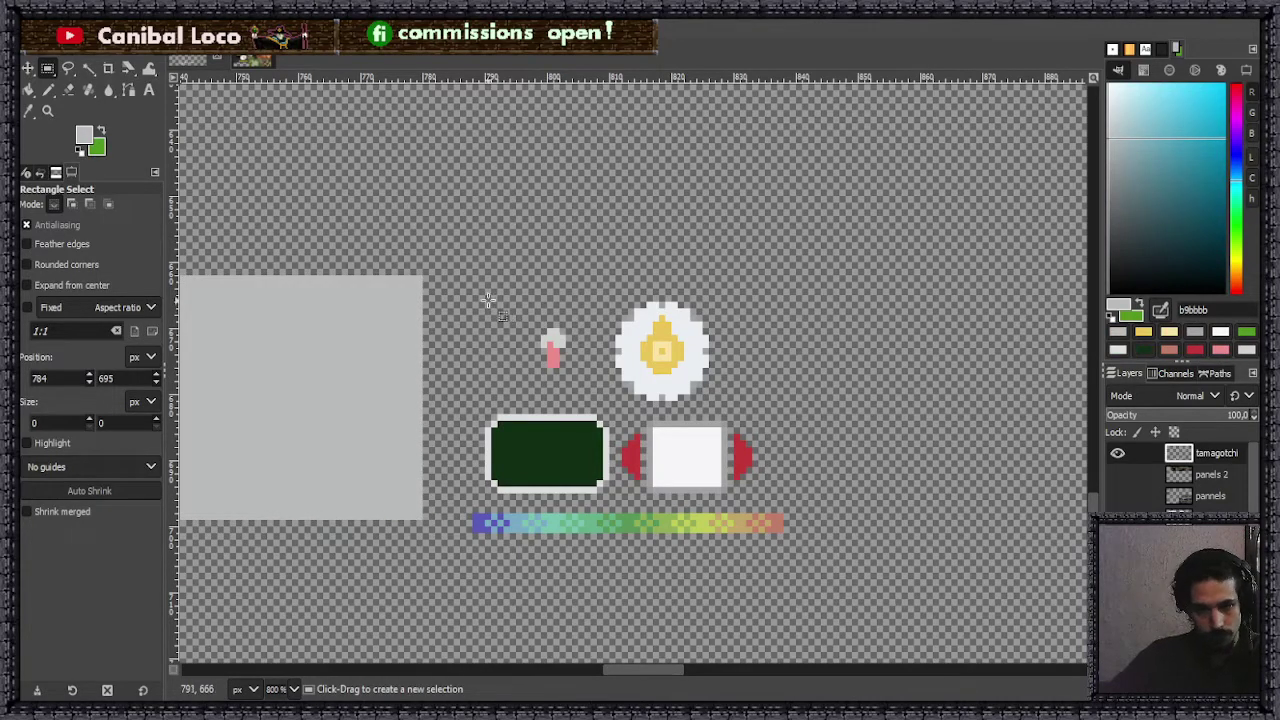
- Cut all the miniature controls and paste them onto the grey rectangle, aligned inside its edges
{"action": "left_click_drag", "start_coordinate": [466, 290], "coordinate": [796, 546]}
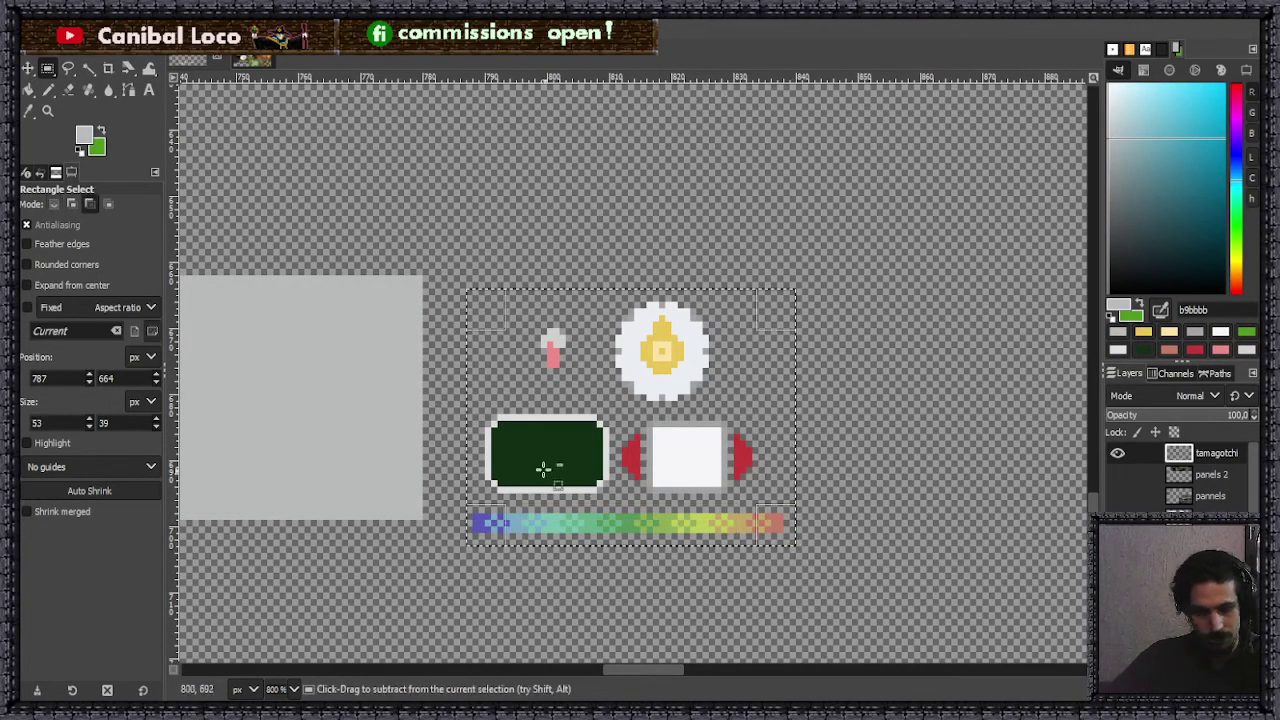
{"action": "key", "text": "ctrl+x"}
{"action": "key", "text": "ctrl+v"}
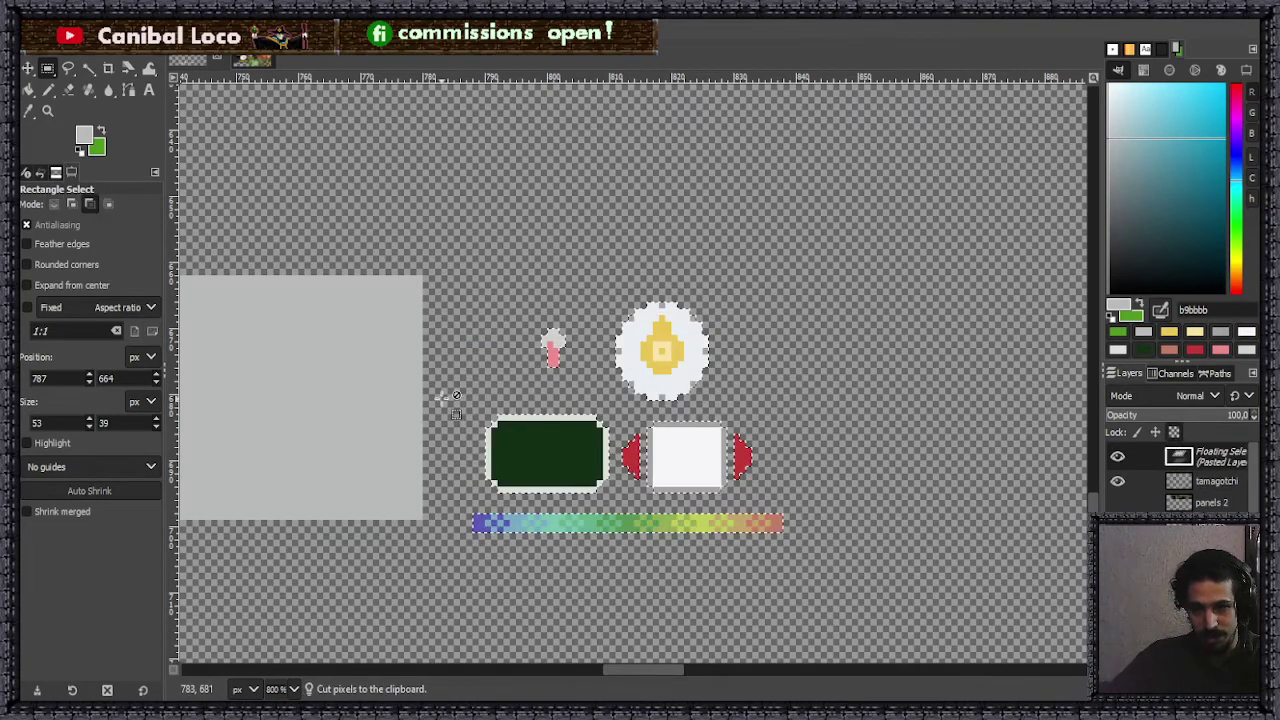
{"action": "scroll", "coordinate": [540, 360], "scroll_direction": "down", "scroll_amount": 1}
{"action": "scroll", "coordinate": [280, 365], "scroll_direction": "up", "scroll_amount": 1}
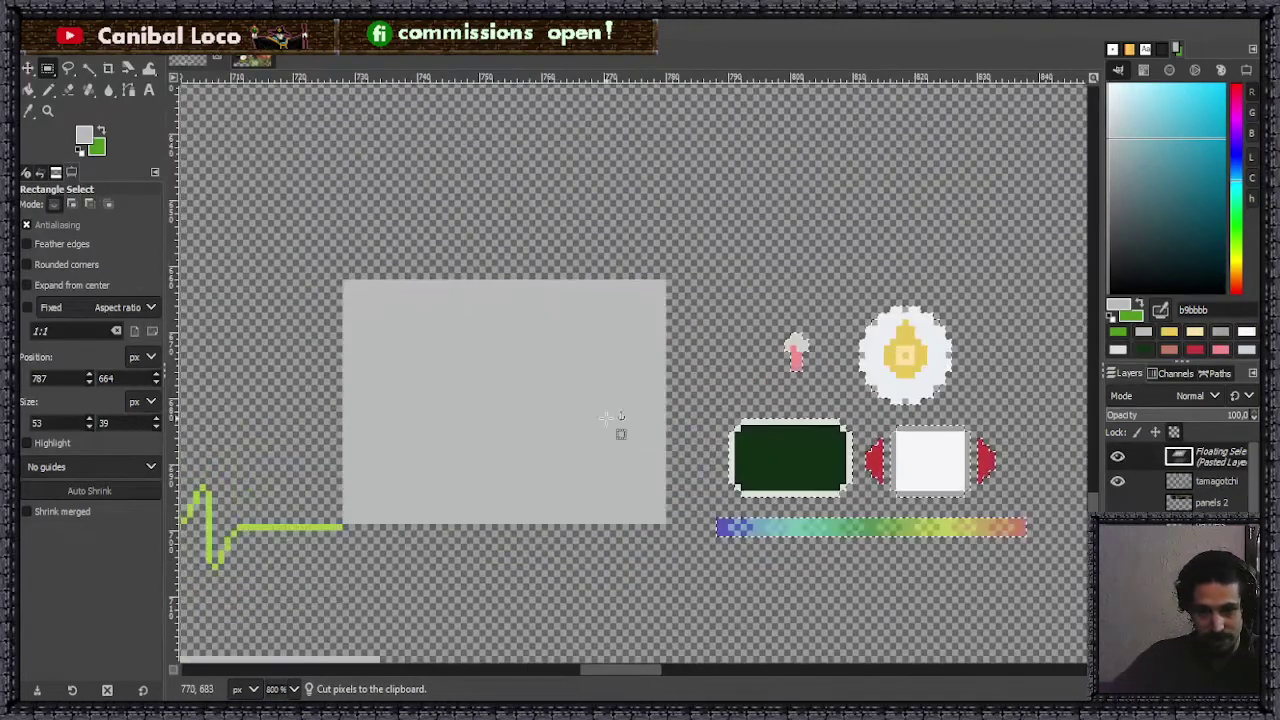
{"action": "left_click_drag", "start_coordinate": [794, 521], "coordinate": [427, 501]}
{"action": "left_click", "coordinate": [461, 560]}
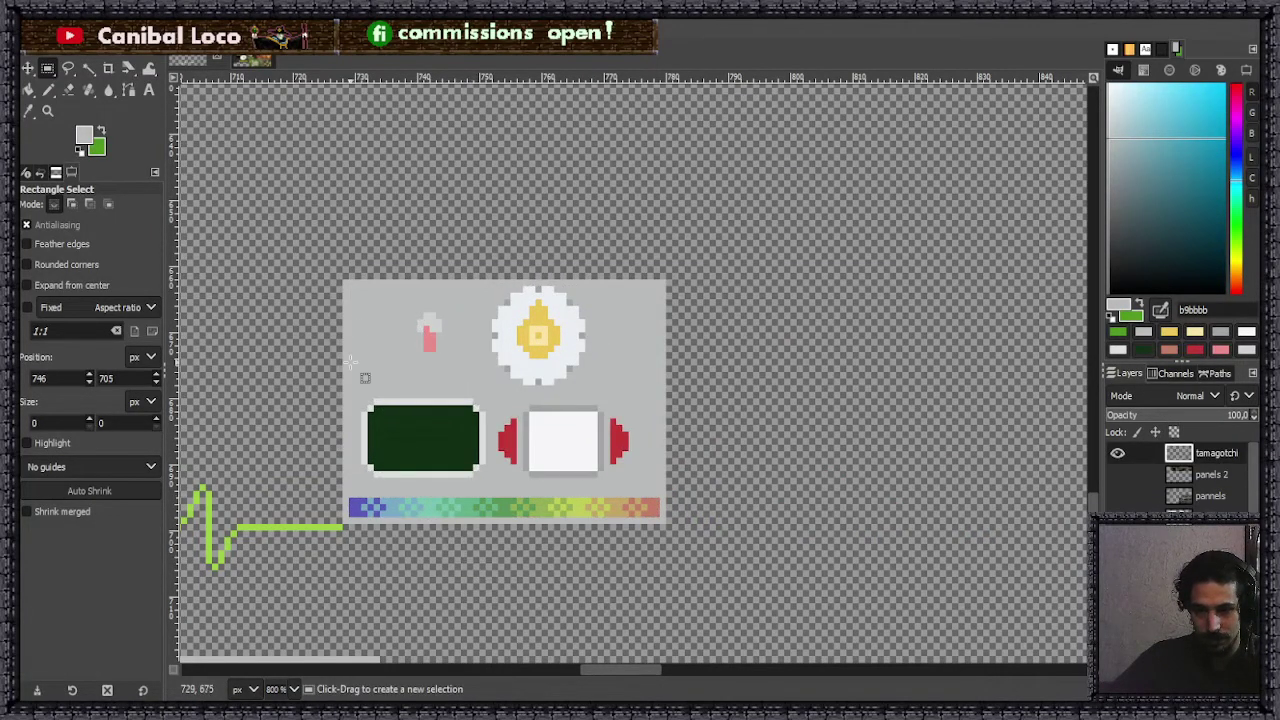
- Move the assembled miniature panel, by cutting and pasting, to the empty space between the HRM line and the loose full-size controls
{"action": "left_click_drag", "start_coordinate": [340, 276], "coordinate": [675, 525]}
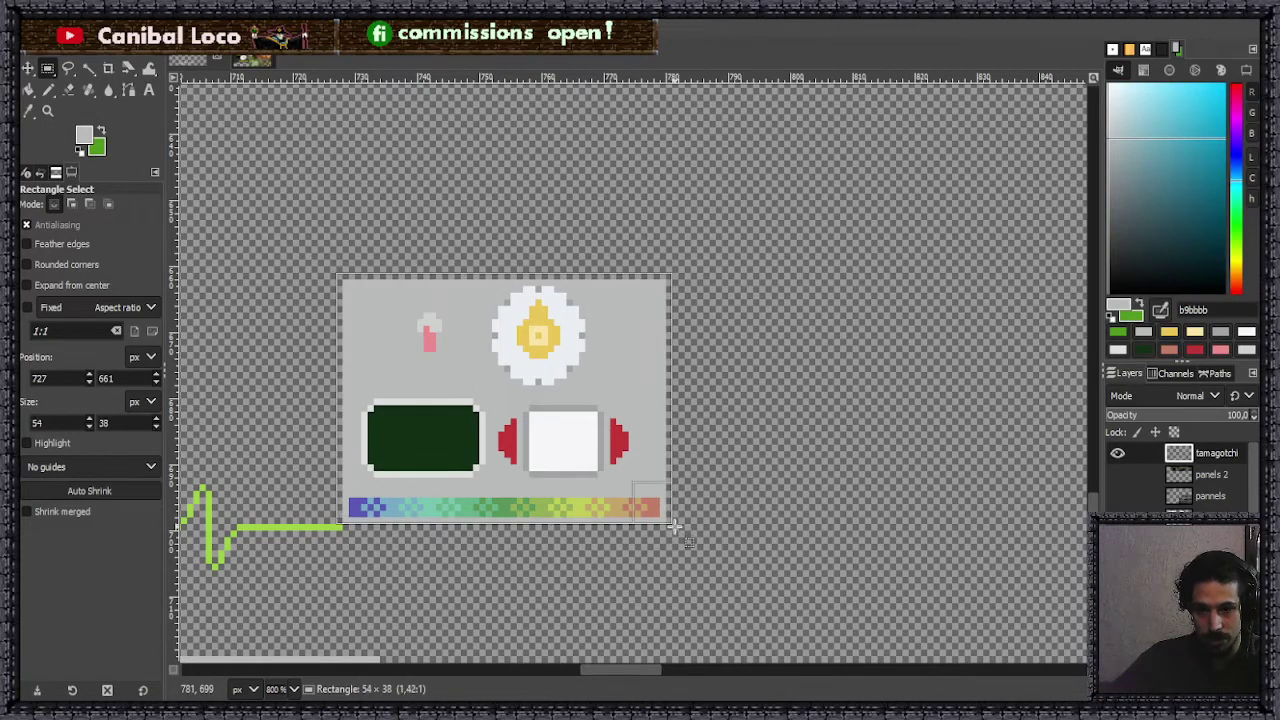
{"action": "key", "text": "ctrl+x"}
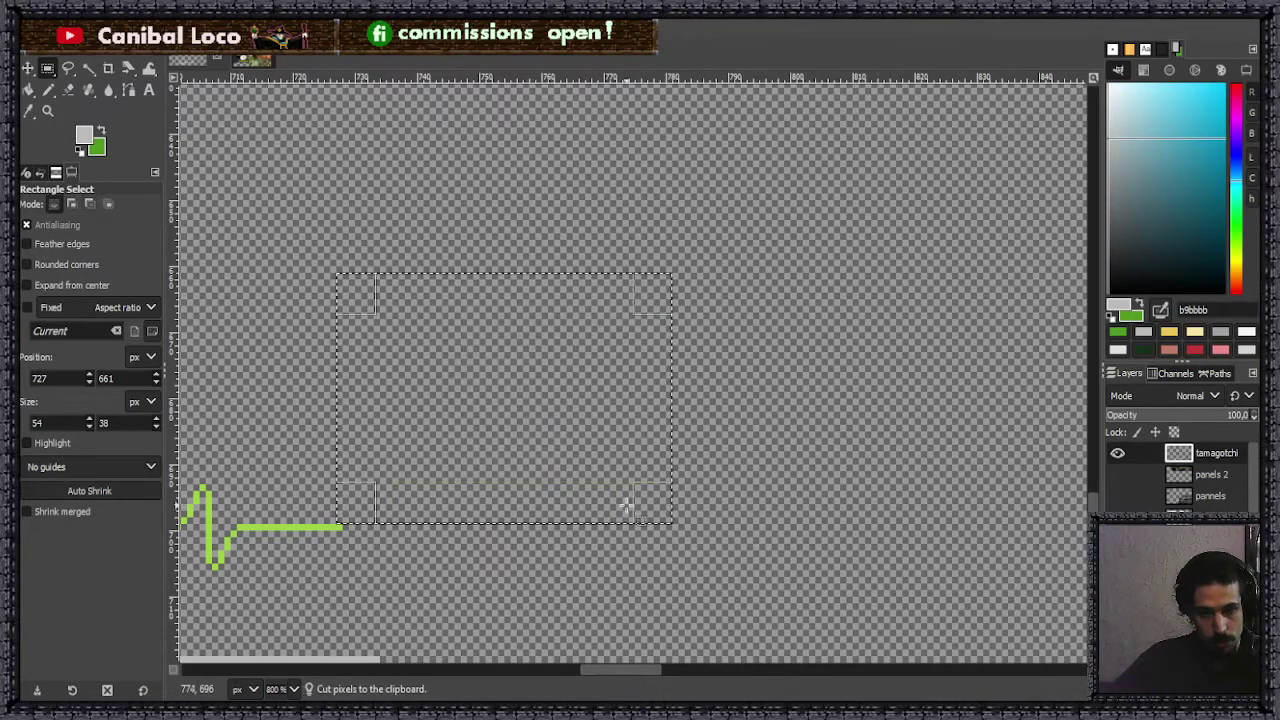
{"action": "left_click", "coordinate": [735, 481]}
{"action": "scroll", "coordinate": [617, 406], "scroll_direction": "down", "scroll_amount": 4}
{"action": "scroll", "coordinate": [710, 445], "scroll_direction": "up", "scroll_amount": 3}
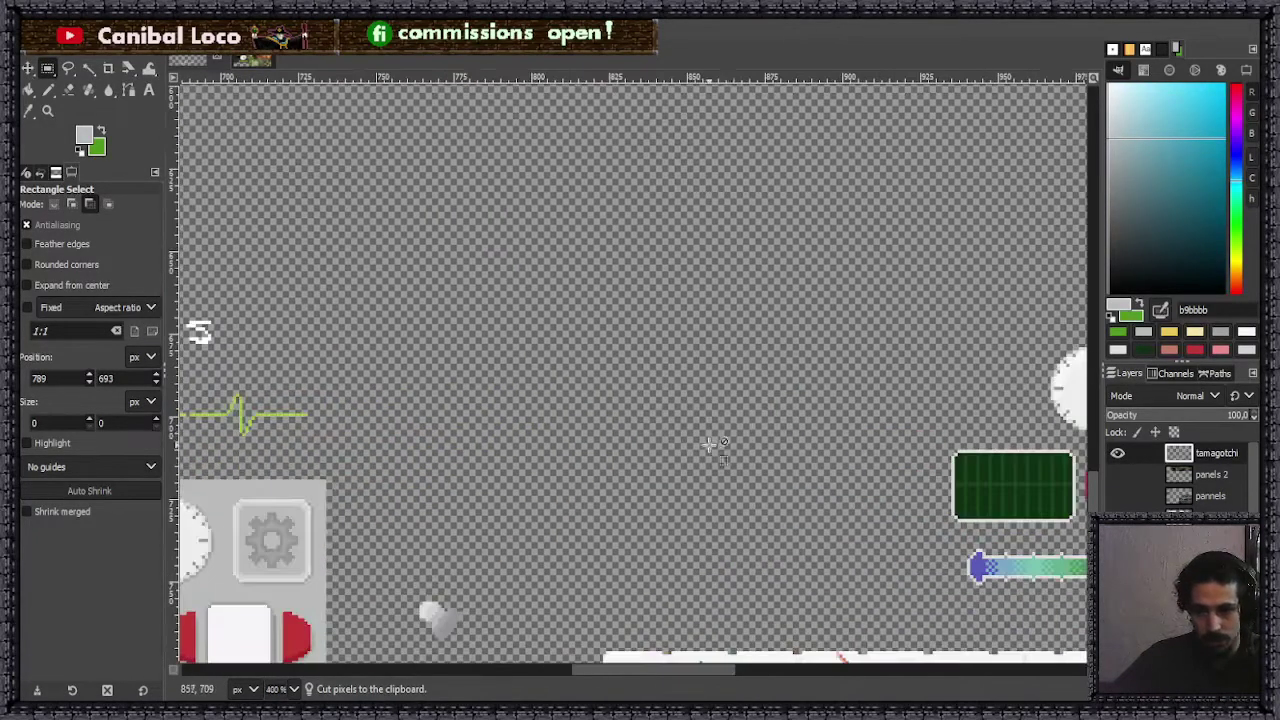
{"action": "key", "text": "ctrl+v"}
{"action": "left_click_drag", "start_coordinate": [700, 410], "coordinate": [752, 462]}
{"action": "left_click", "coordinate": [523, 466]}
- Measure the length of the green HRM blip segment with a temporary rectangular selection and examine the neighbouring yellow segments
{"action": "scroll", "coordinate": [545, 410], "scroll_direction": "down", "scroll_amount": 3}
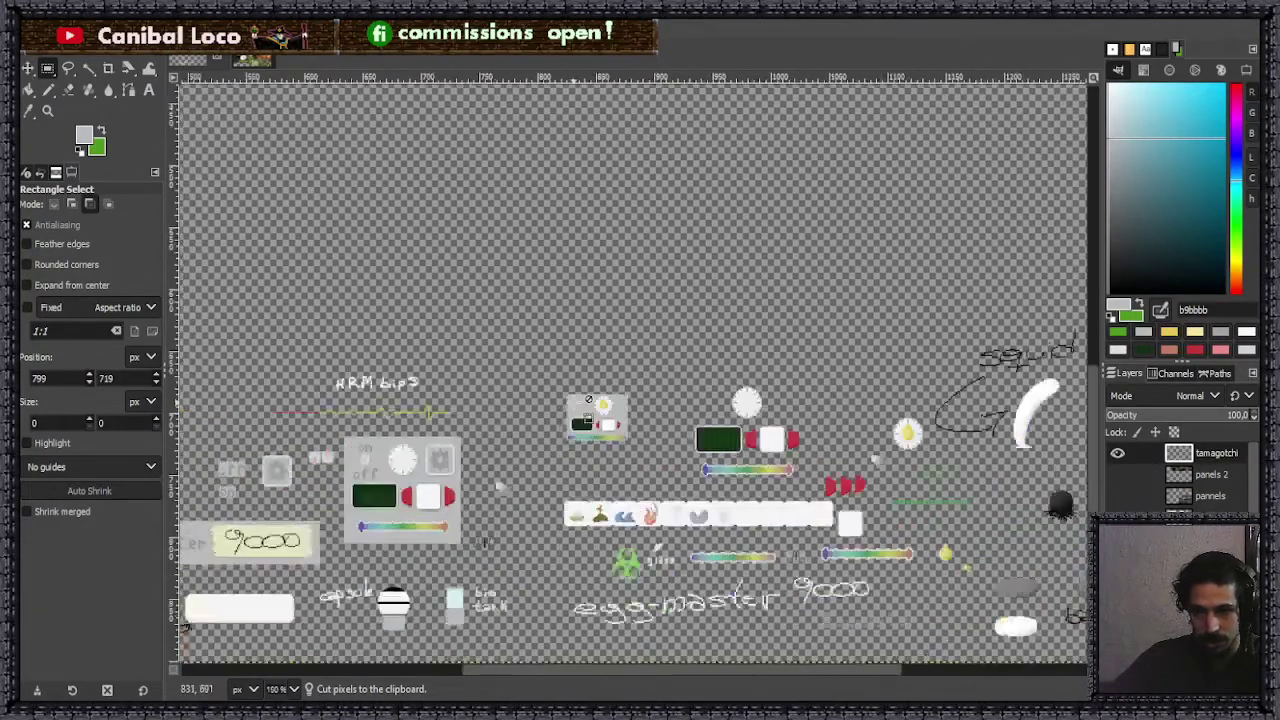
{"action": "scroll", "coordinate": [592, 428], "scroll_direction": "up", "scroll_amount": 8}
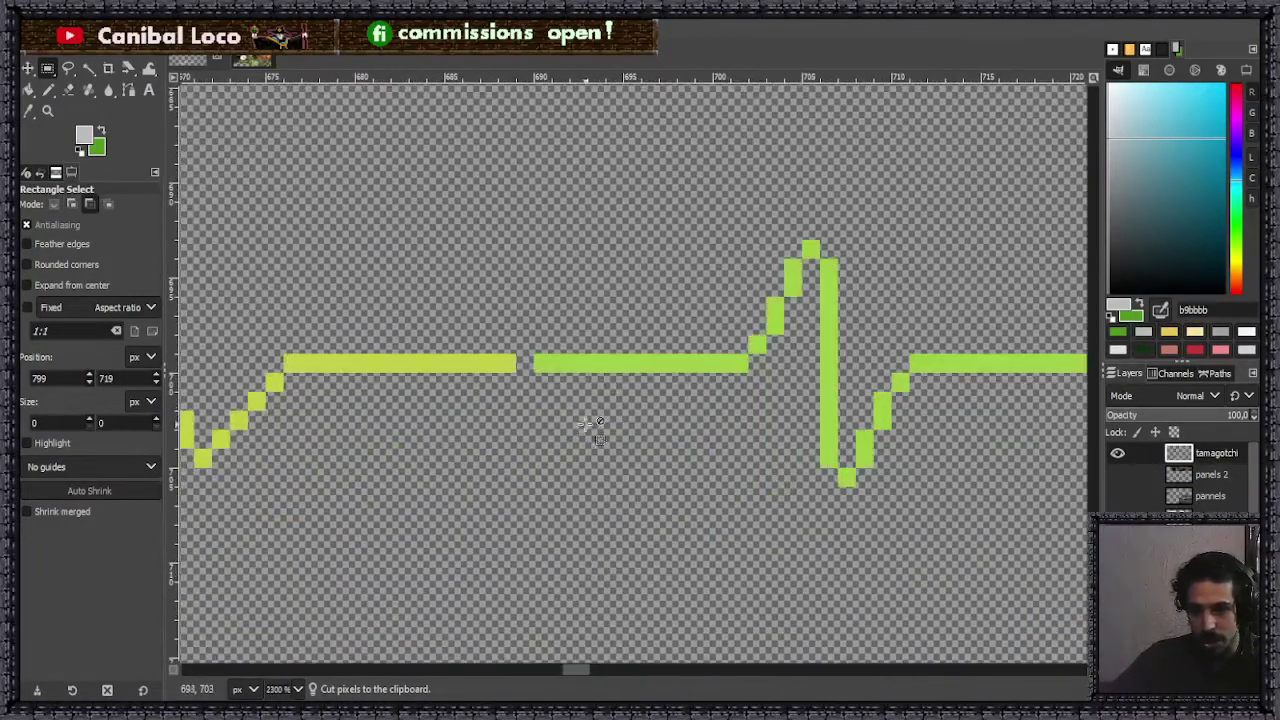
{"action": "scroll", "coordinate": [592, 428], "scroll_direction": "down", "scroll_amount": 1}
{"action": "left_click_drag", "start_coordinate": [543, 373], "coordinate": [1020, 403]}
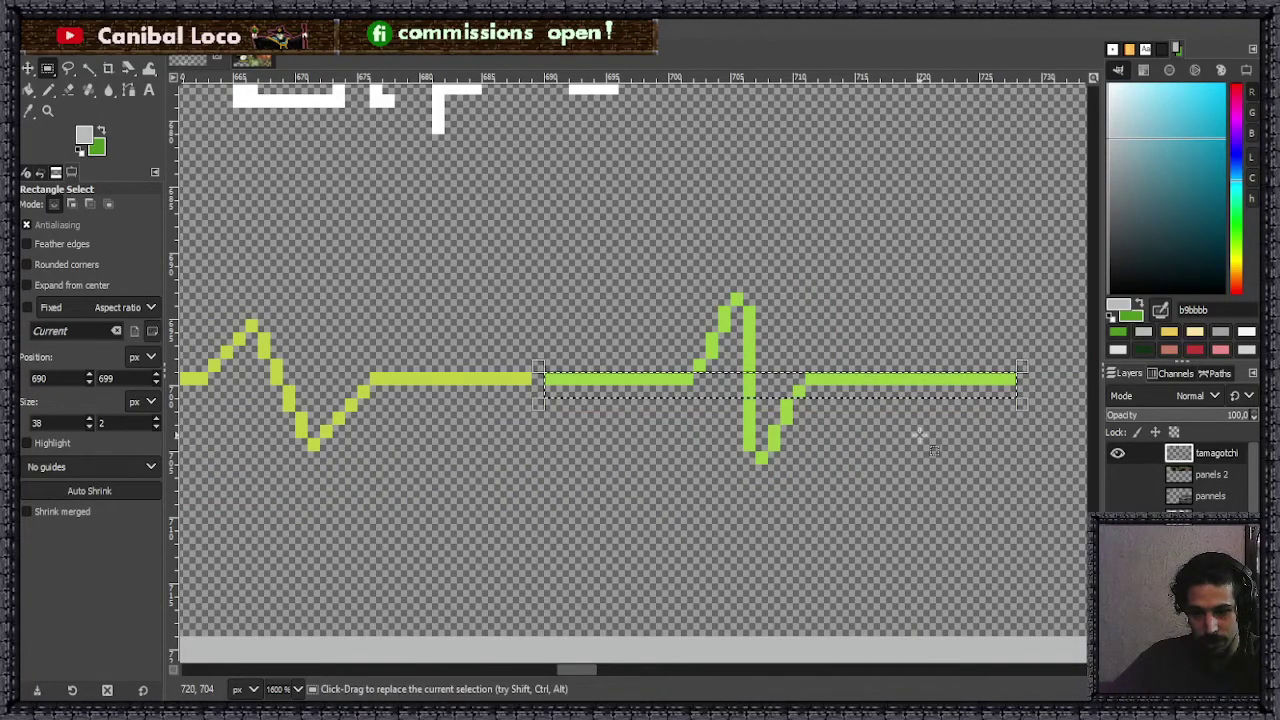
{"action": "left_click", "coordinate": [880, 452]}
{"action": "scroll", "coordinate": [700, 420], "scroll_direction": "down", "scroll_amount": 4}
{"action": "scroll", "coordinate": [686, 420], "scroll_direction": "up", "scroll_amount": 4}
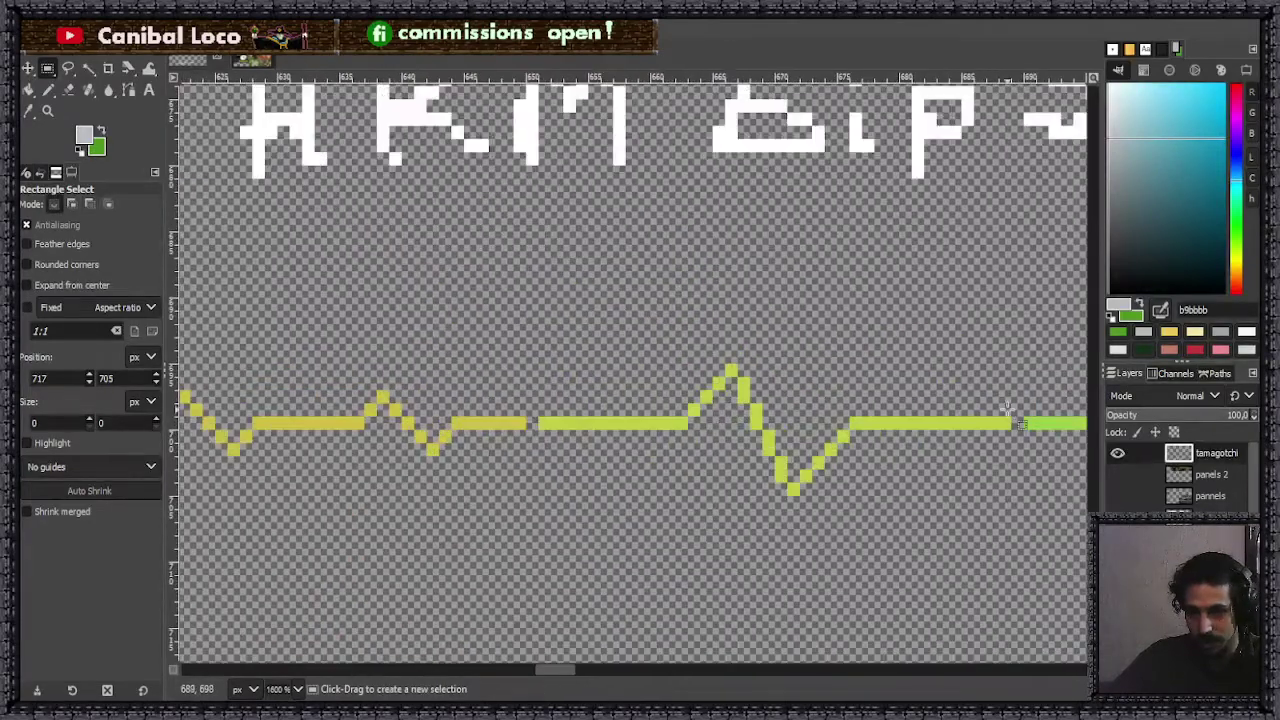
- Measure the length of the yellow-green HRM blip segment with a temporary rectangular selection
{"action": "left_click_drag", "start_coordinate": [1017, 420], "coordinate": [540, 432]}
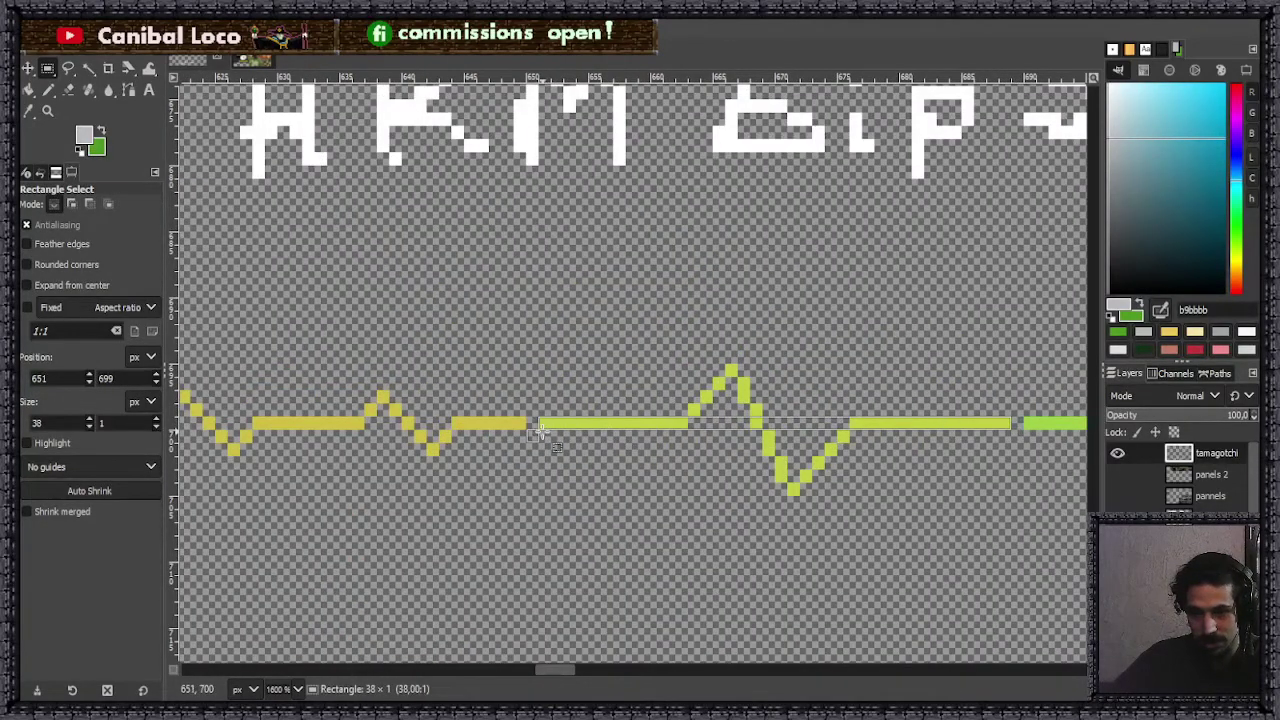
{"action": "left_click", "coordinate": [566, 512]}
{"action": "scroll", "coordinate": [566, 512], "scroll_direction": "down", "scroll_amount": 6}
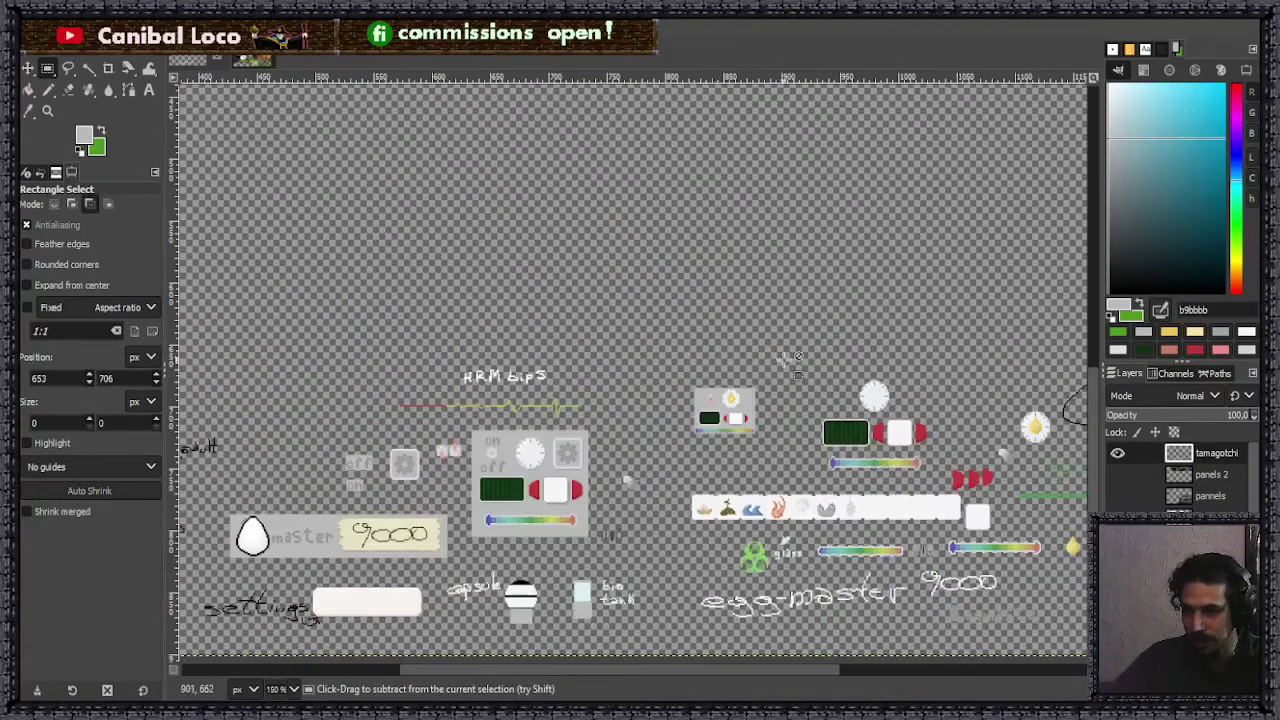
{"action": "scroll", "coordinate": [765, 421], "scroll_direction": "up", "scroll_amount": 3}
{"action": "scroll", "coordinate": [614, 455], "scroll_direction": "up", "scroll_amount": 3}
{"action": "key", "text": "n"}
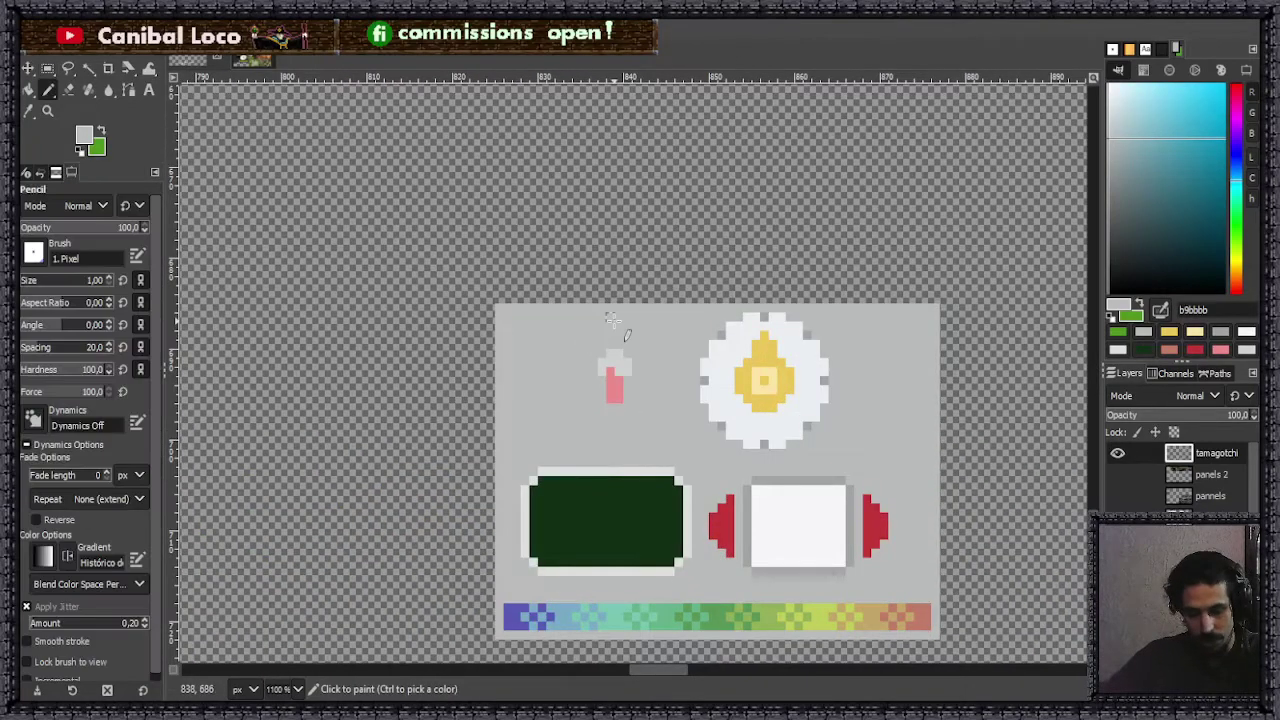
{"action": "scroll", "coordinate": [677, 420], "scroll_direction": "down", "scroll_amount": 2}
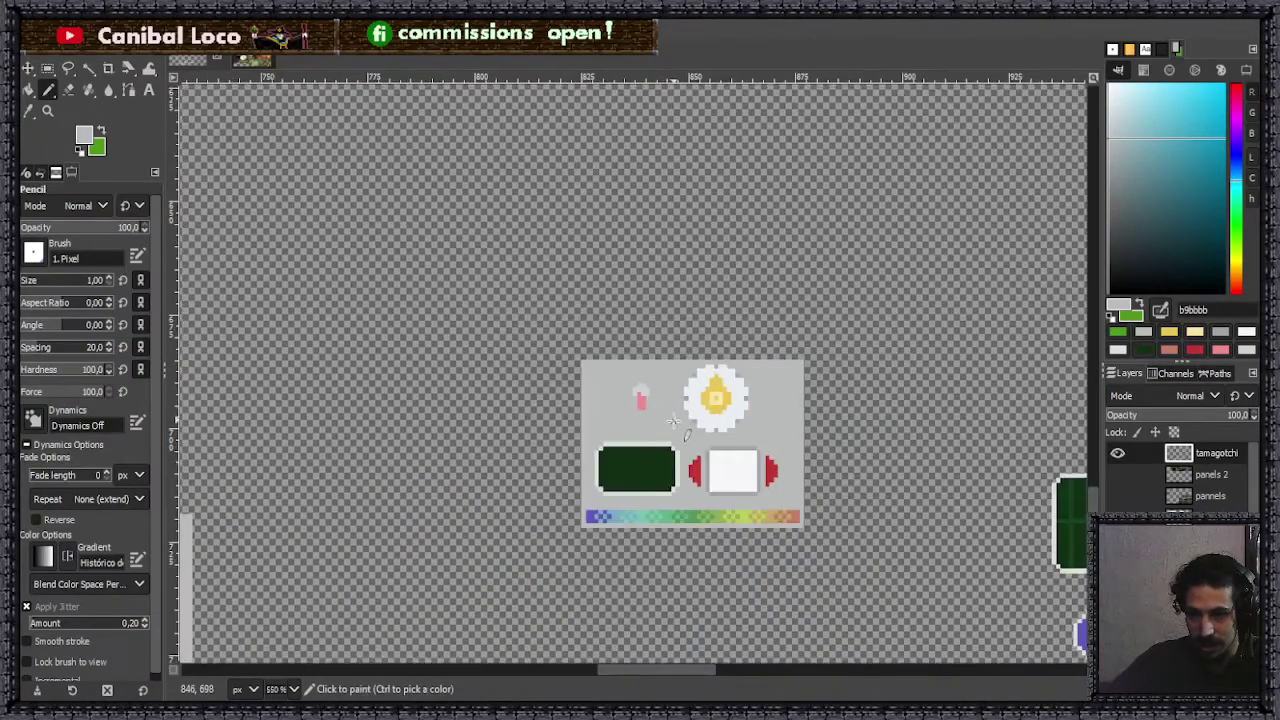
{"action": "scroll", "coordinate": [682, 432], "scroll_direction": "down", "scroll_amount": 1}
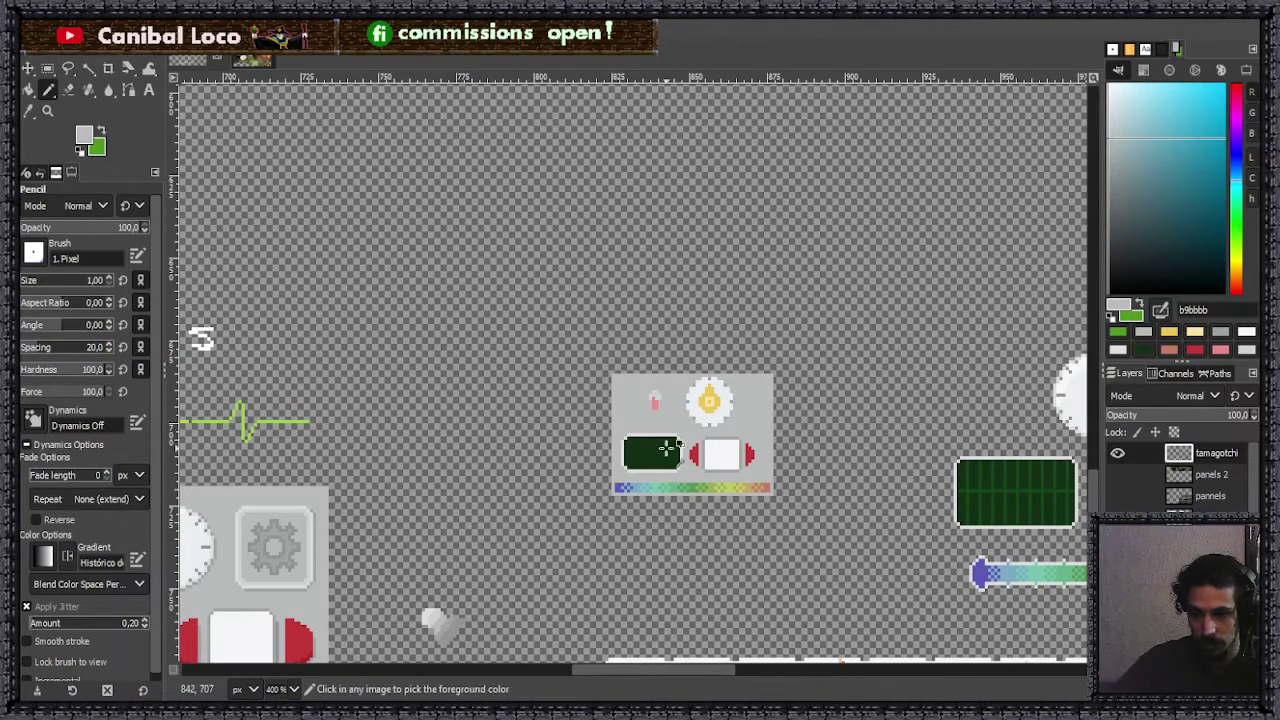
{"action": "scroll", "coordinate": [666, 451], "scroll_direction": "up", "scroll_amount": 3}
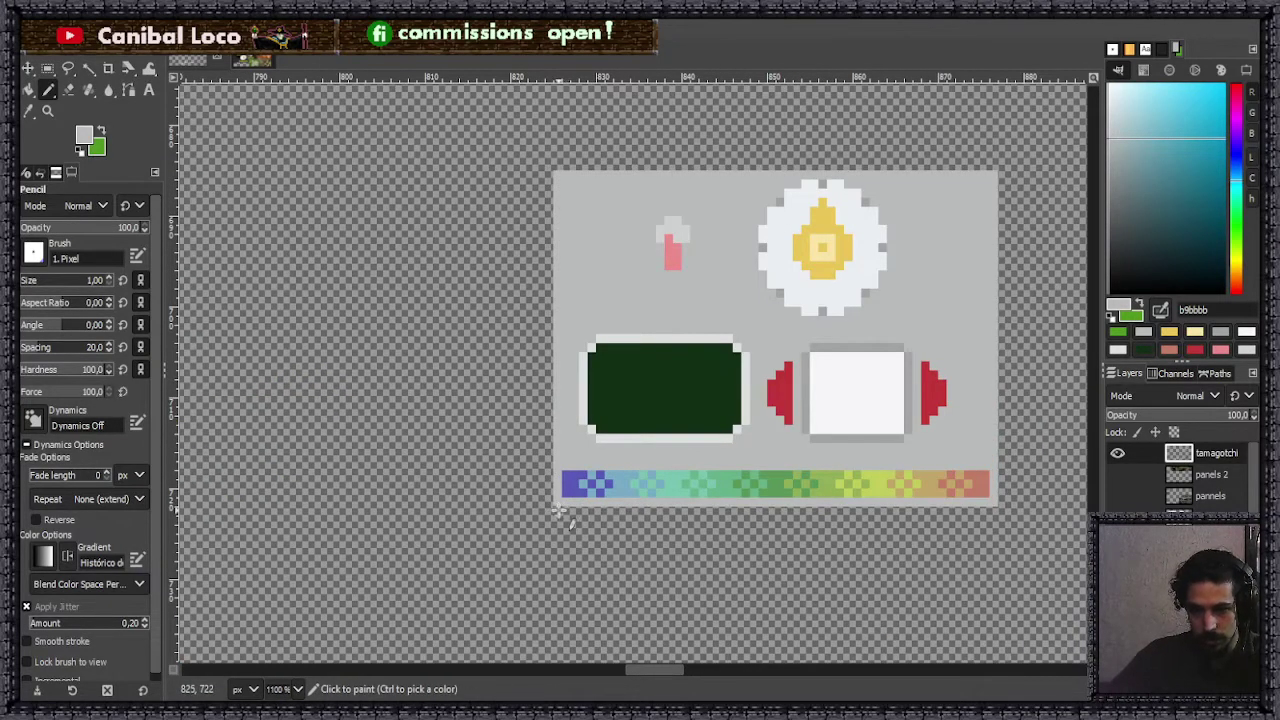
{"action": "left_click", "coordinate": [560, 511]}
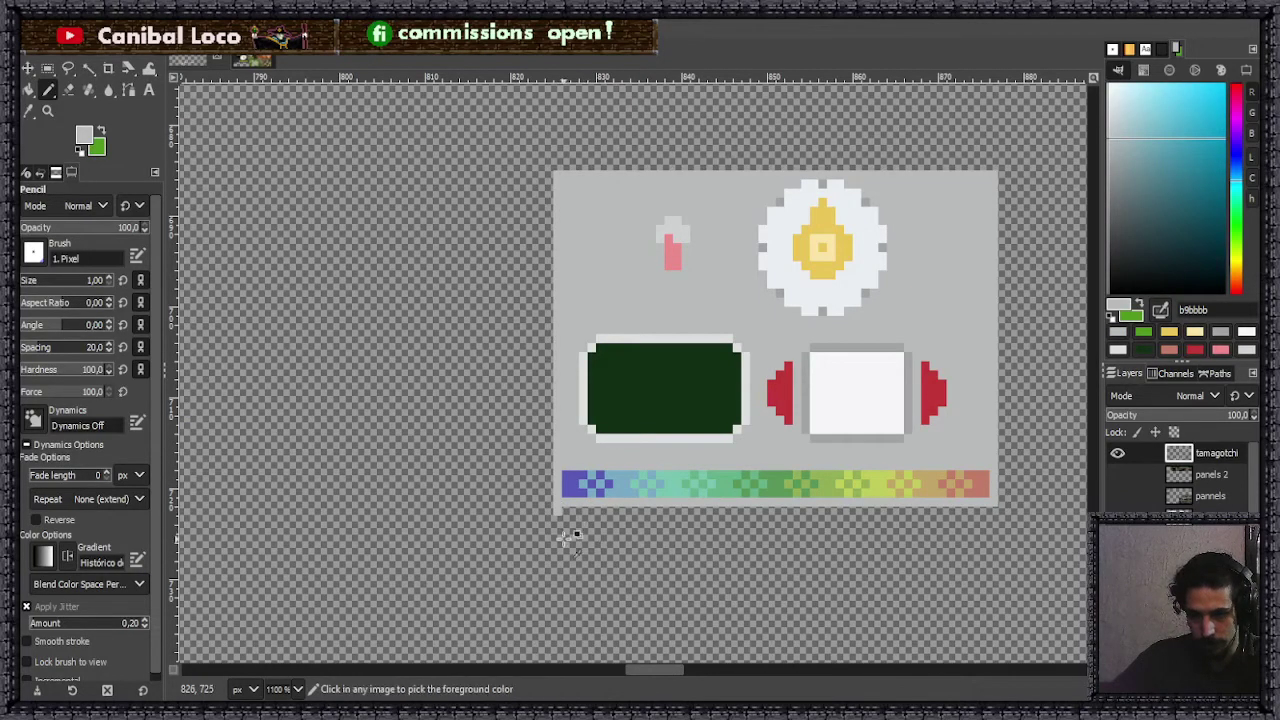
- Pick the shadow grey a2a4a4 from beside the dark green screen on the full-size control panel as the drawing colour
{"action": "scroll", "coordinate": [566, 529], "scroll_direction": "down", "scroll_amount": 10}
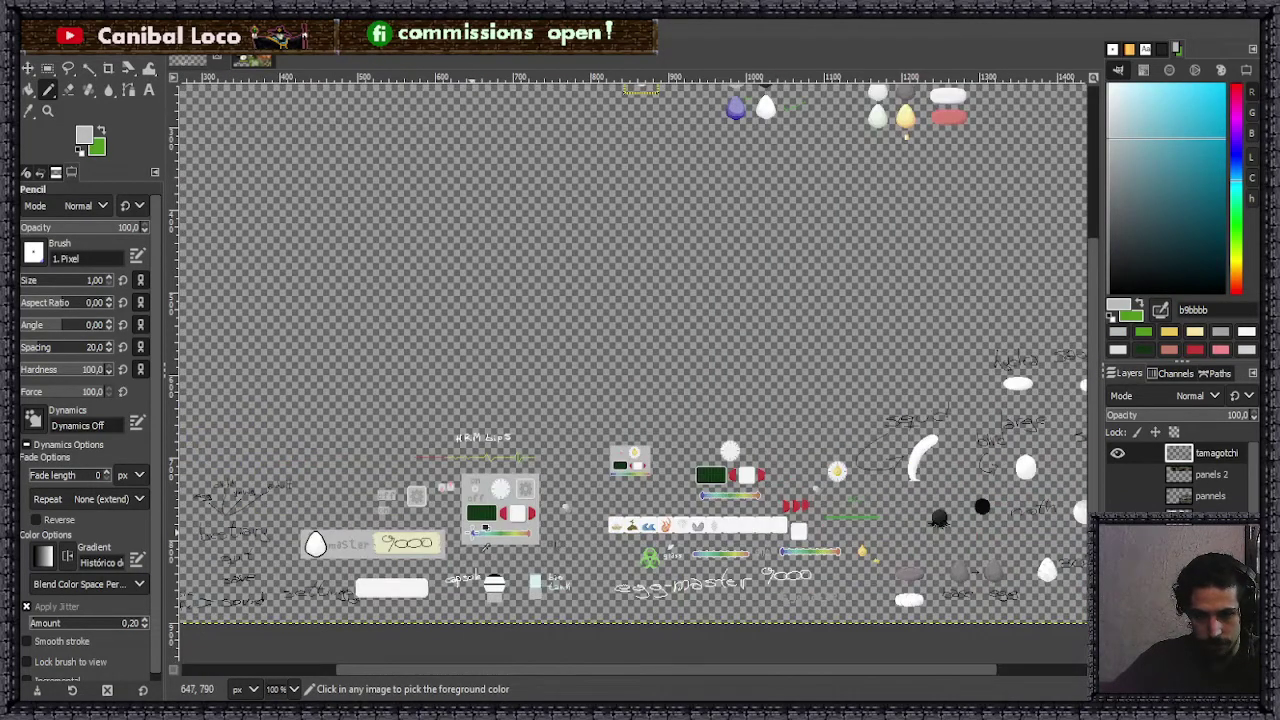
{"action": "scroll", "coordinate": [500, 510], "scroll_direction": "up", "scroll_amount": 8}
{"action": "scroll", "coordinate": [443, 517], "scroll_direction": "down", "scroll_amount": 5}
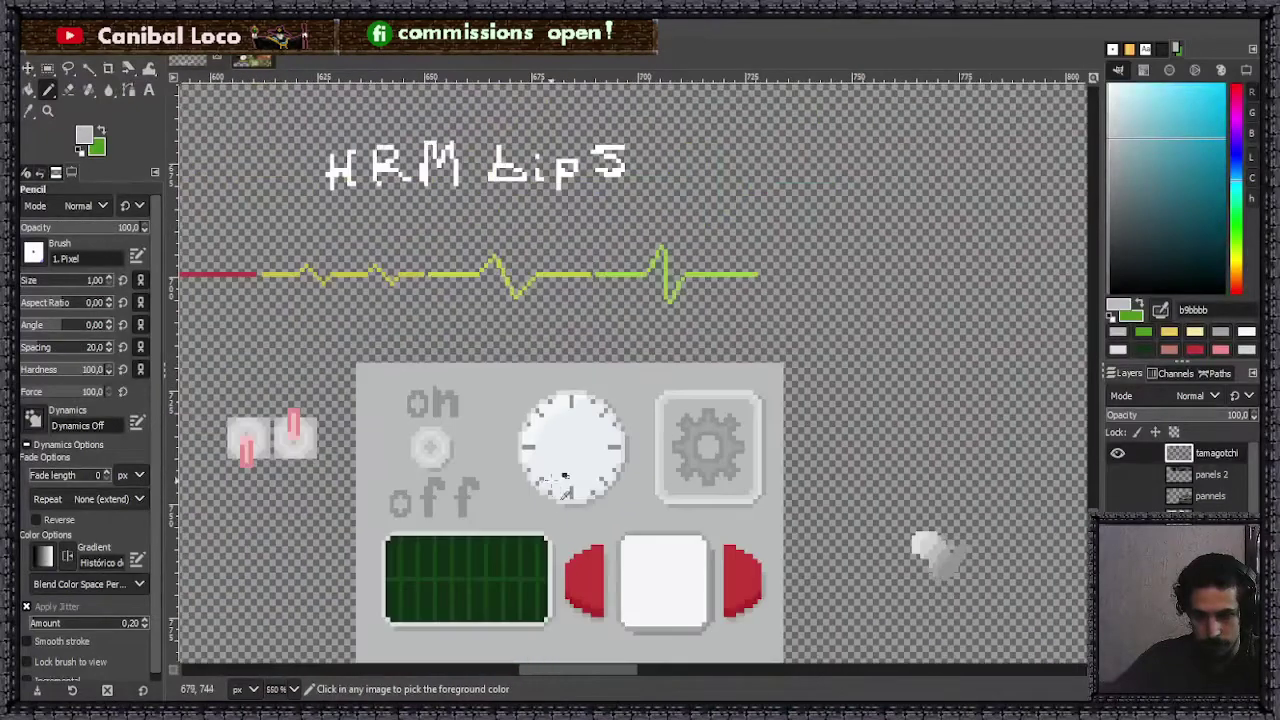
{"action": "scroll", "coordinate": [530, 545], "scroll_direction": "up", "scroll_amount": 2}
{"action": "scroll", "coordinate": [555, 566], "scroll_direction": "up", "scroll_amount": 4}
{"action": "left_click", "coordinate": [566, 515], "text": "ctrl"}
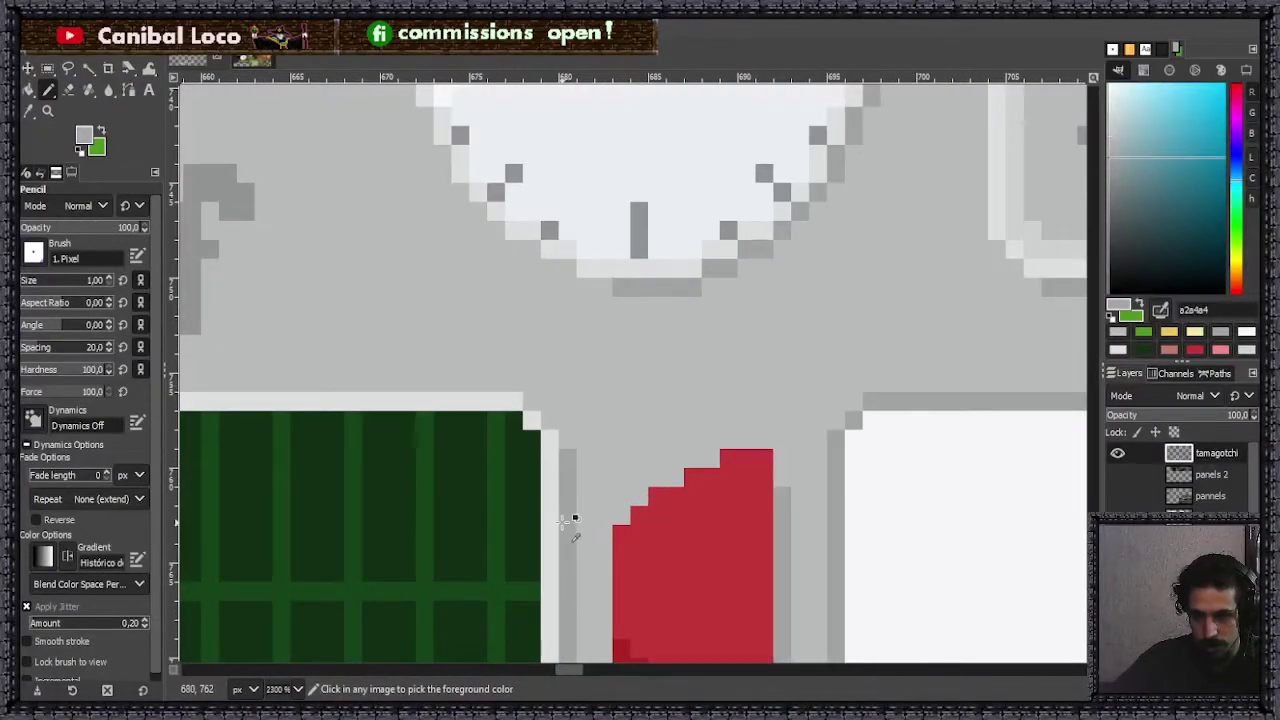
{"action": "left_click", "coordinate": [604, 452], "text": "ctrl"}
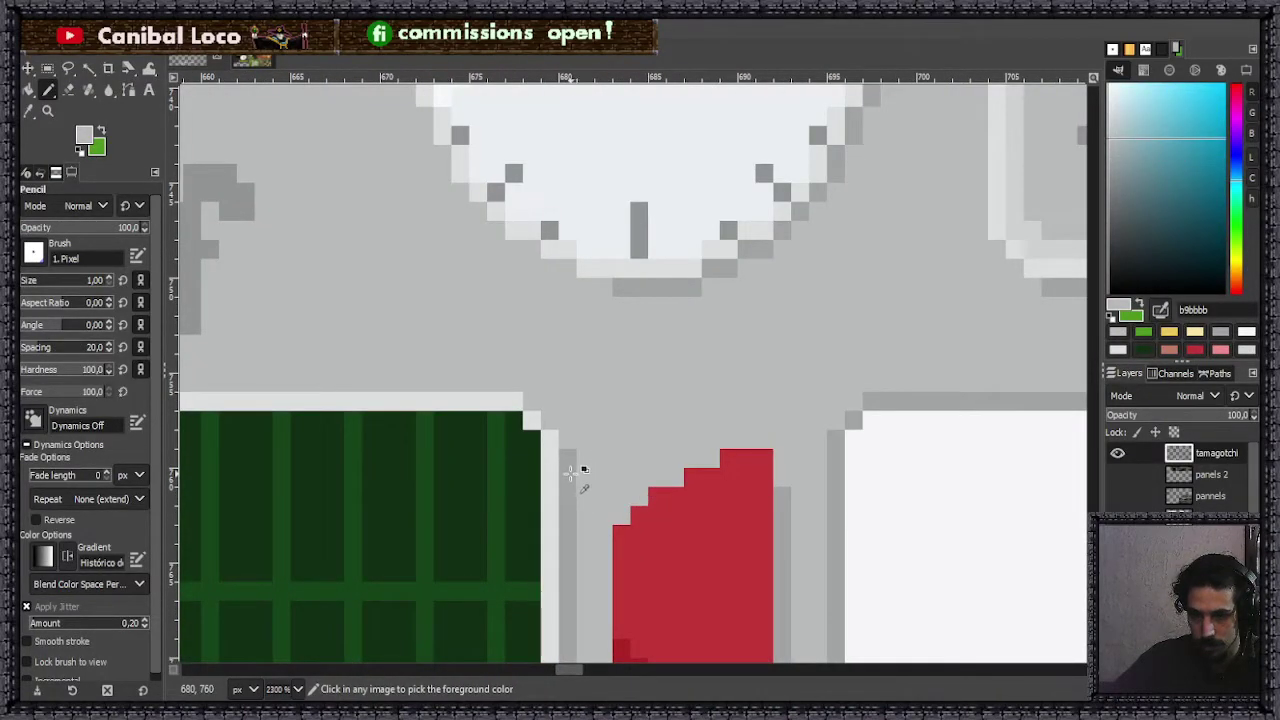
{"action": "left_click", "coordinate": [570, 472], "text": "ctrl"}
- Draw one-pixel a2a4a4 pencil lines about 24 px straight down from the miniature panel's lower-left corner and across to below its right edge
{"action": "scroll", "coordinate": [575, 475], "scroll_direction": "down", "scroll_amount": 6}
{"action": "scroll", "coordinate": [787, 405], "scroll_direction": "up", "scroll_amount": 3}
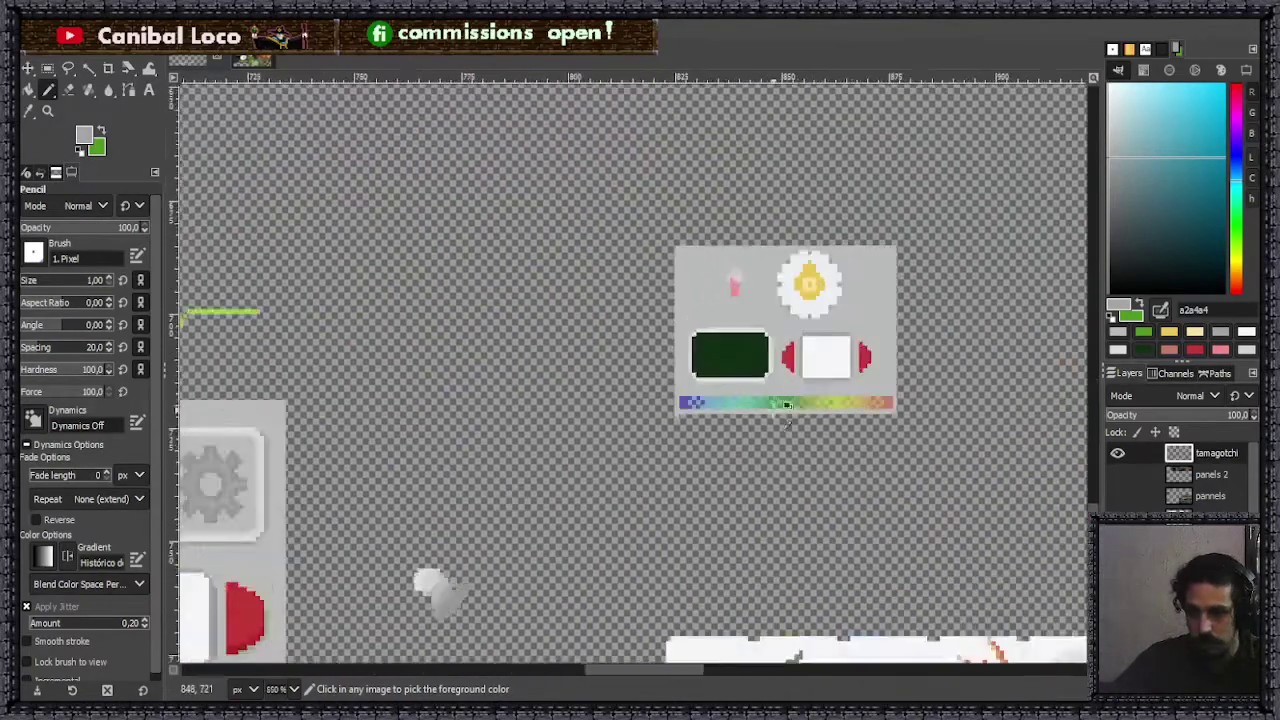
{"action": "scroll", "coordinate": [787, 405], "scroll_direction": "up", "scroll_amount": 1}
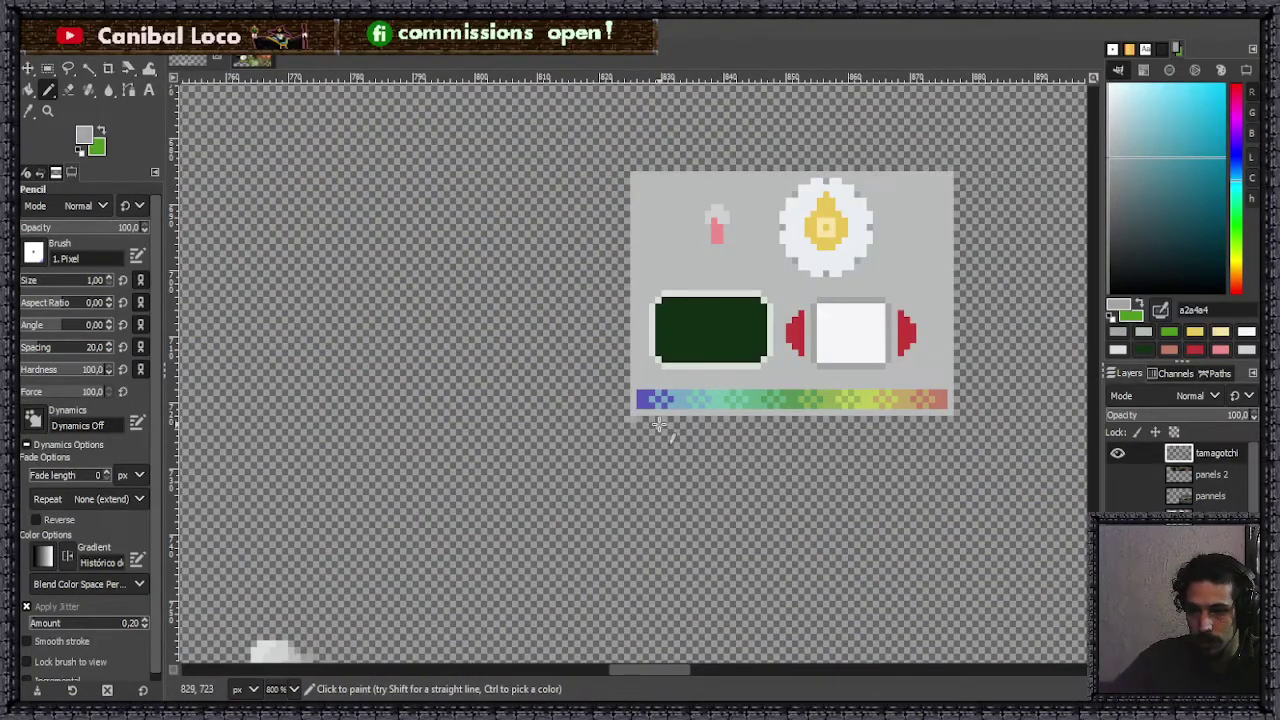
{"action": "scroll", "coordinate": [658, 424], "scroll_direction": "up", "scroll_amount": 1}
{"action": "key", "text": "shift+e"}
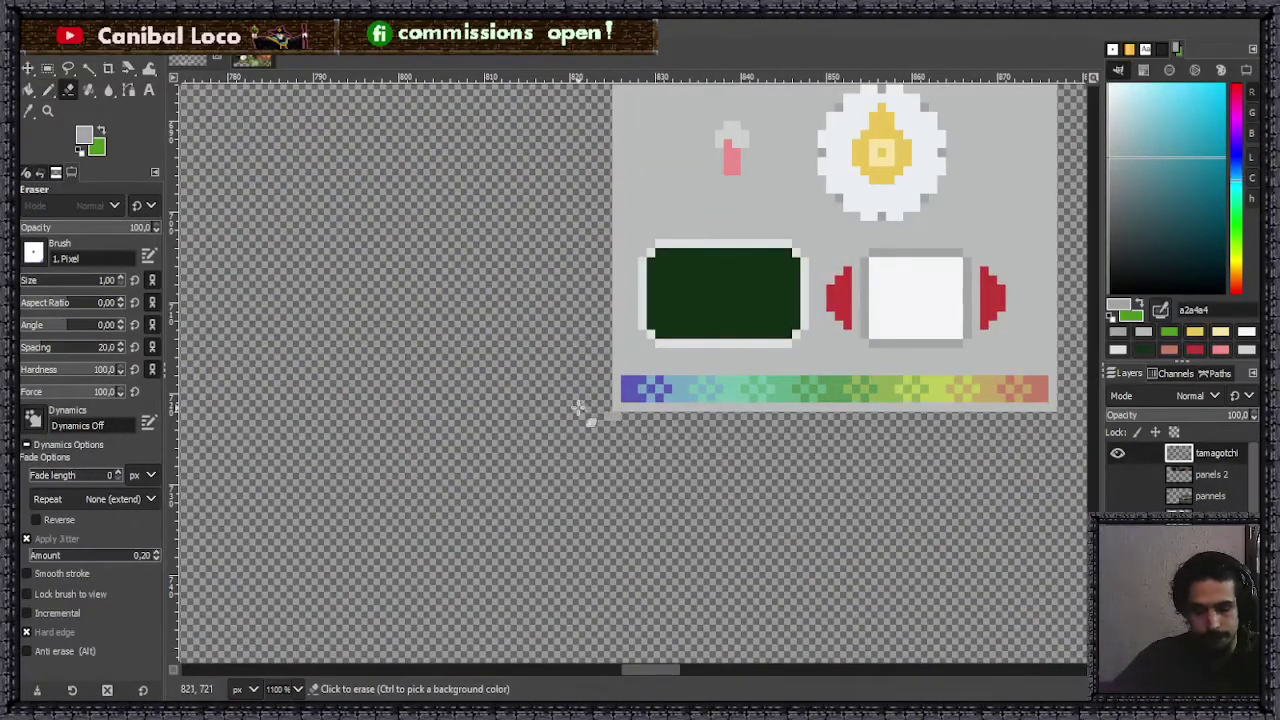
{"action": "scroll", "coordinate": [590, 415], "scroll_direction": "up", "scroll_amount": 3}
{"action": "key", "text": "n"}
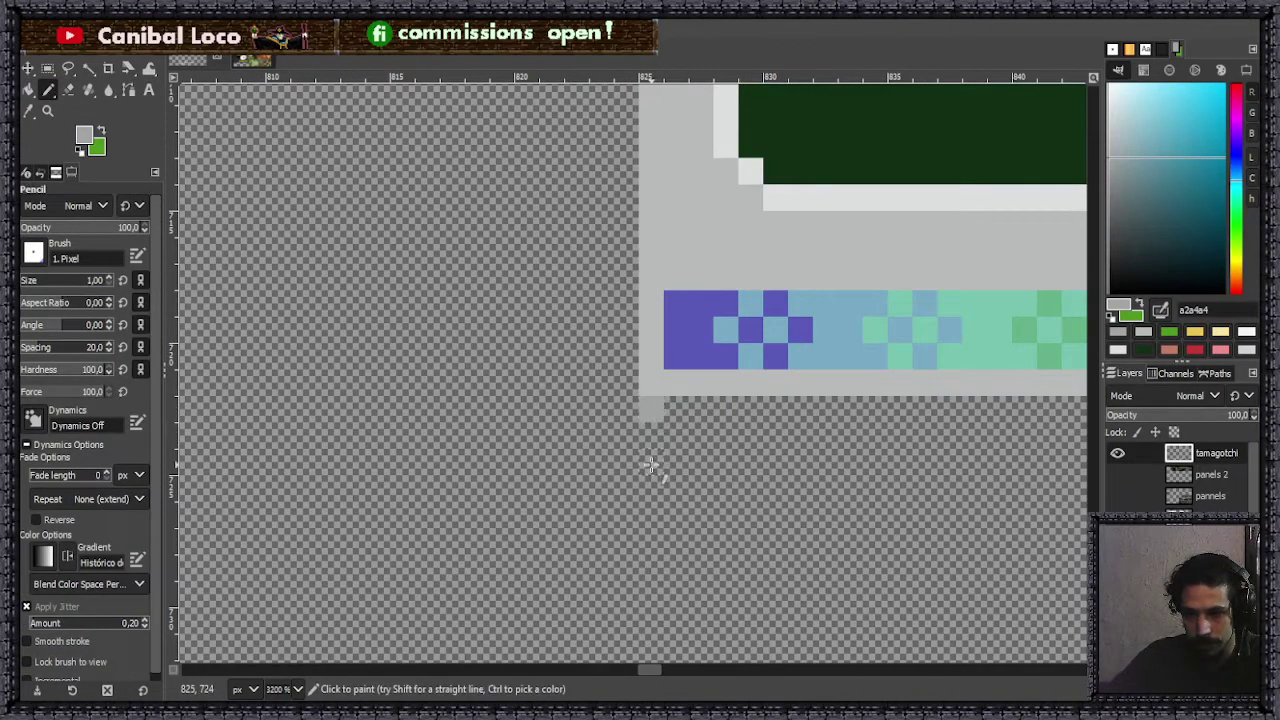
{"action": "scroll", "coordinate": [655, 418], "scroll_direction": "down", "scroll_amount": 5}
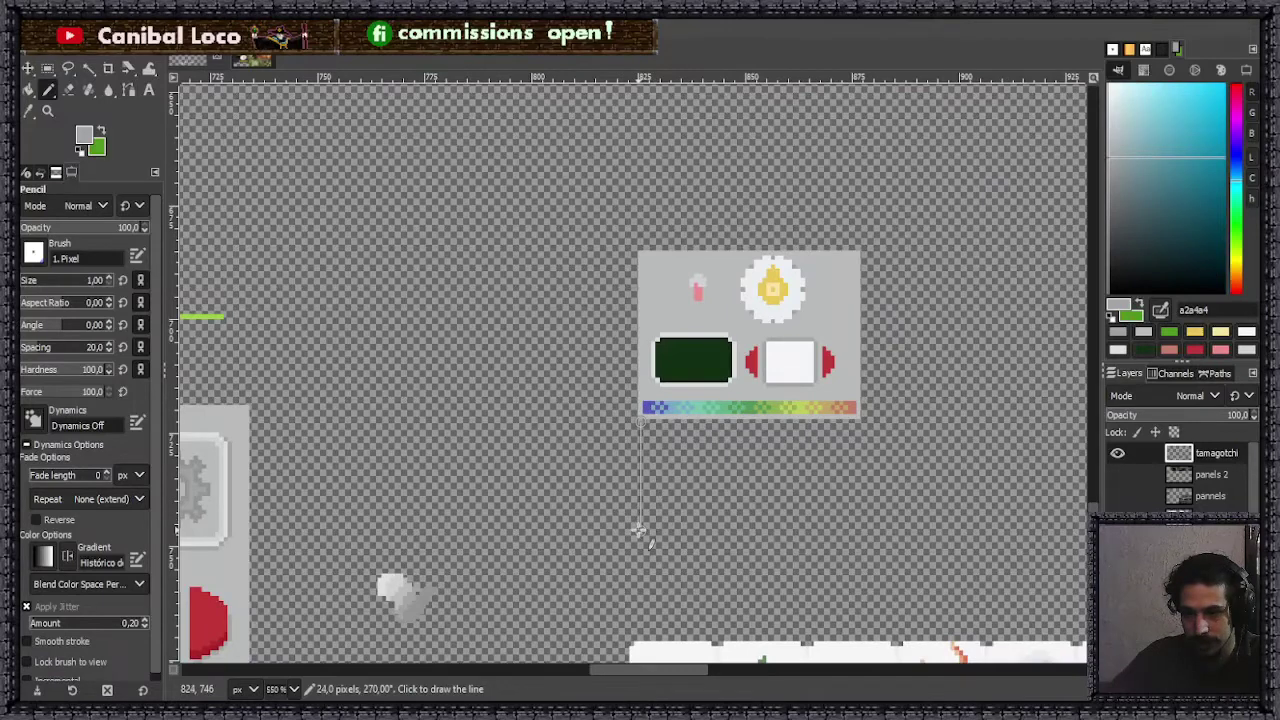
{"action": "left_click", "coordinate": [640, 527]}
{"action": "left_click", "coordinate": [855, 522]}
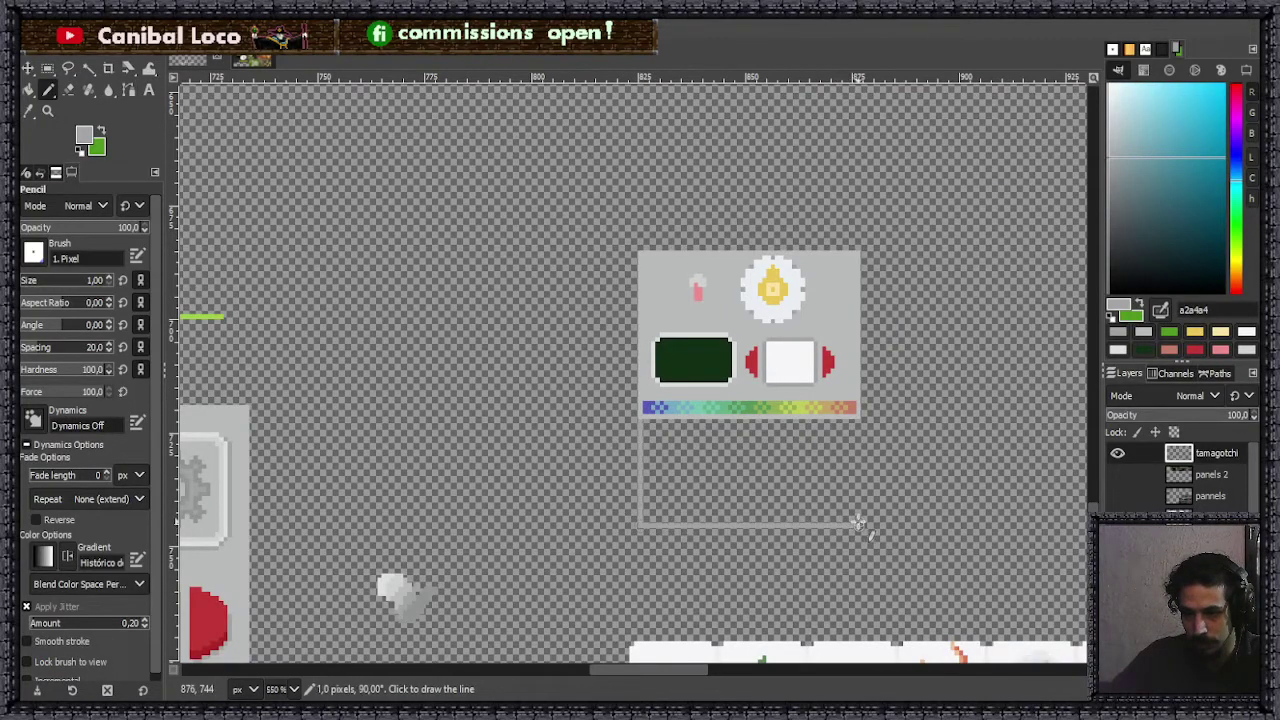
- Close the outline of the rectangular section below the rainbow bar and fill it with gray a2a4a4
{"action": "scroll", "coordinate": [871, 466], "scroll_direction": "up", "scroll_amount": 3}
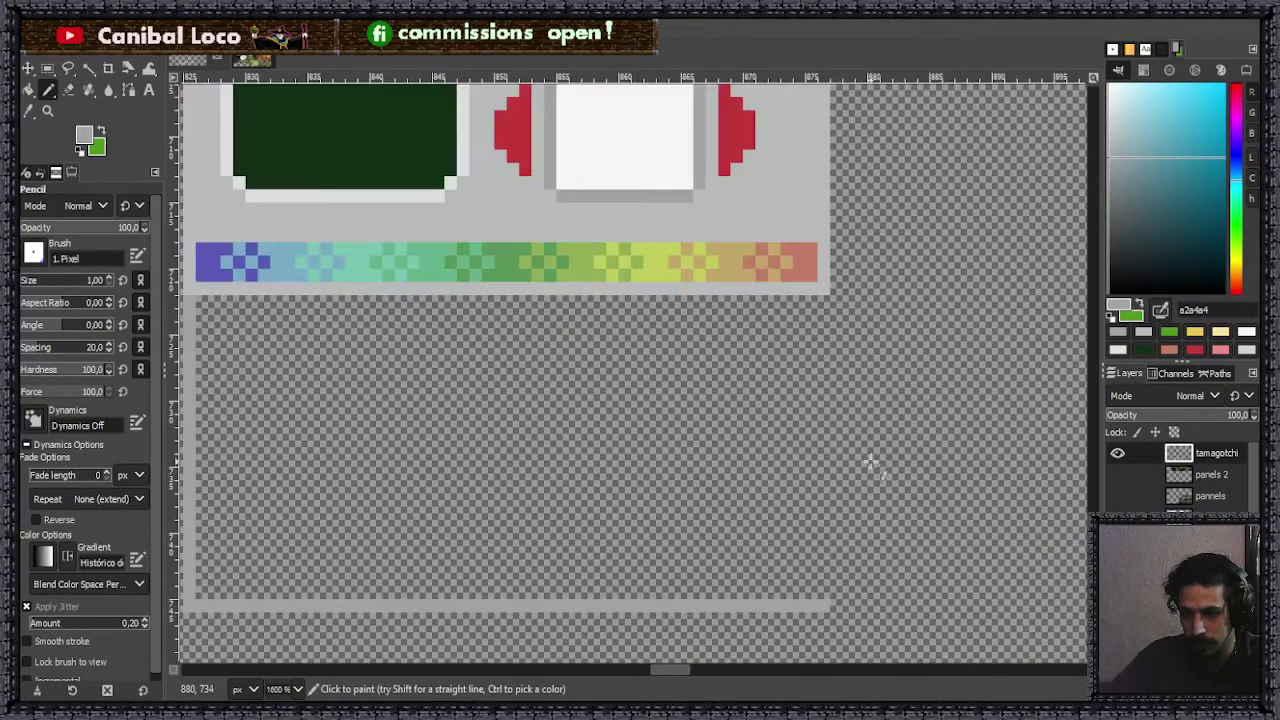
{"action": "left_click", "coordinate": [822, 298]}
{"action": "key", "text": "shift+b"}
{"action": "left_click", "coordinate": [660, 403]}
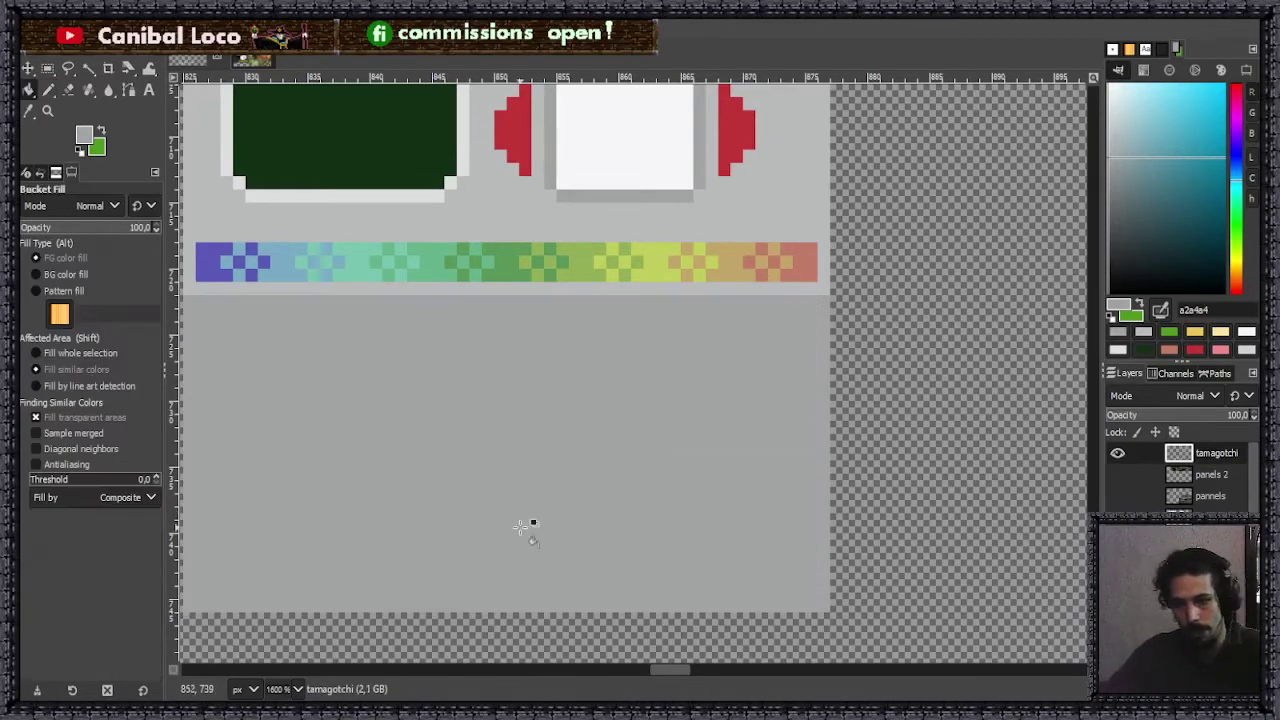
- Pick the darker gray 949595 and pencil a one-pixel shadow line near the lower section's top edge, reaching its right edge
{"action": "key", "text": "n"}
{"action": "scroll", "coordinate": [439, 440], "scroll_direction": "down", "scroll_amount": 4}
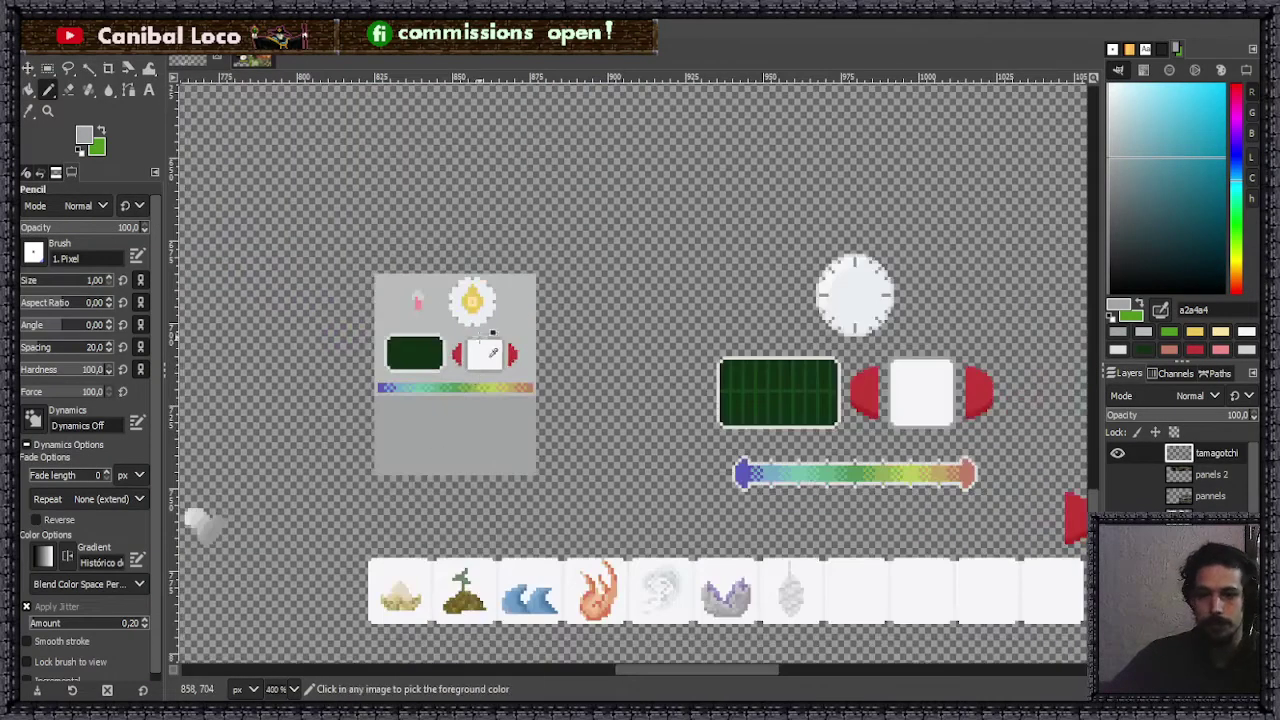
{"action": "scroll", "coordinate": [463, 376], "scroll_direction": "down", "scroll_amount": 2}
{"action": "scroll", "coordinate": [430, 357], "scroll_direction": "up", "scroll_amount": 3}
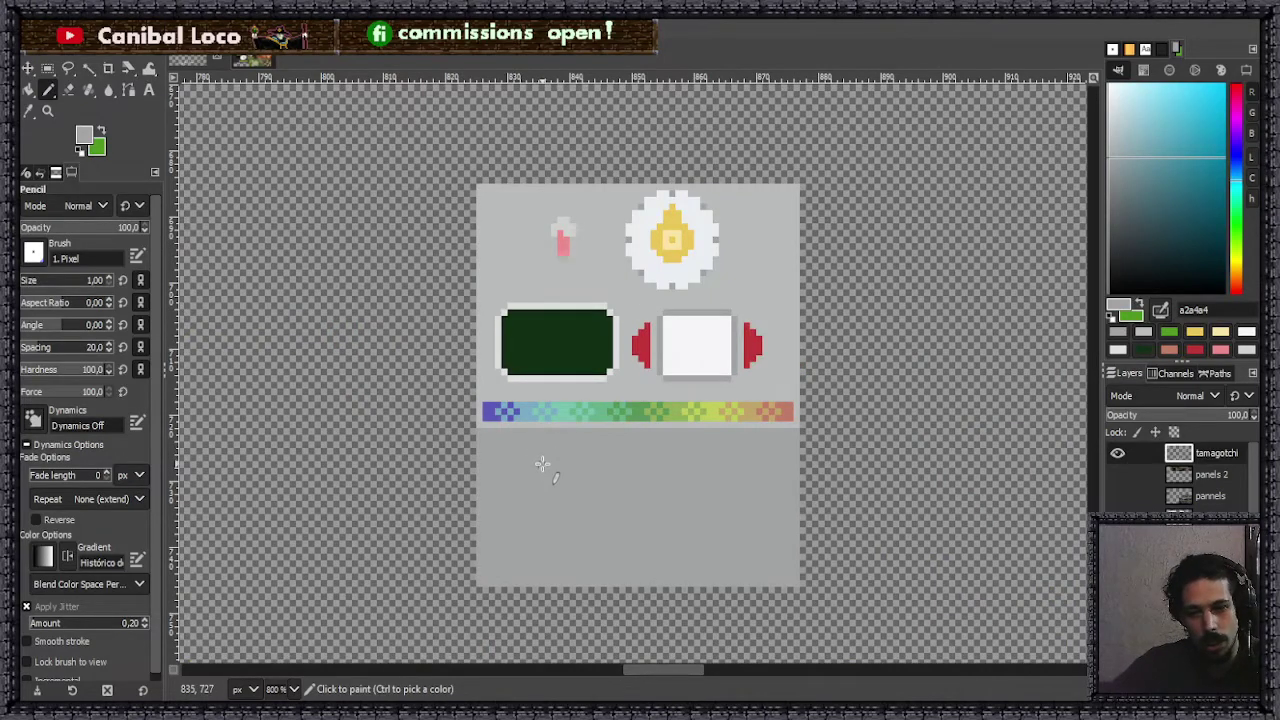
{"action": "left_click", "coordinate": [1110, 171]}
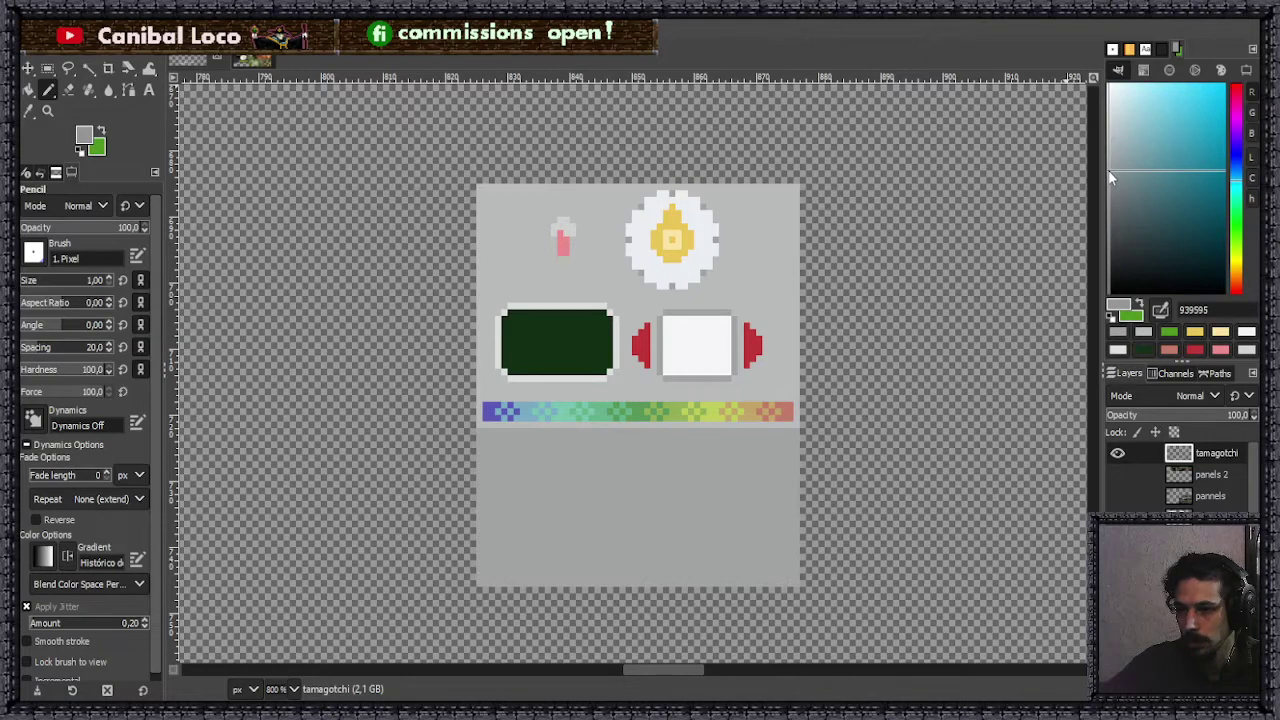
{"action": "left_click", "coordinate": [1108, 171]}
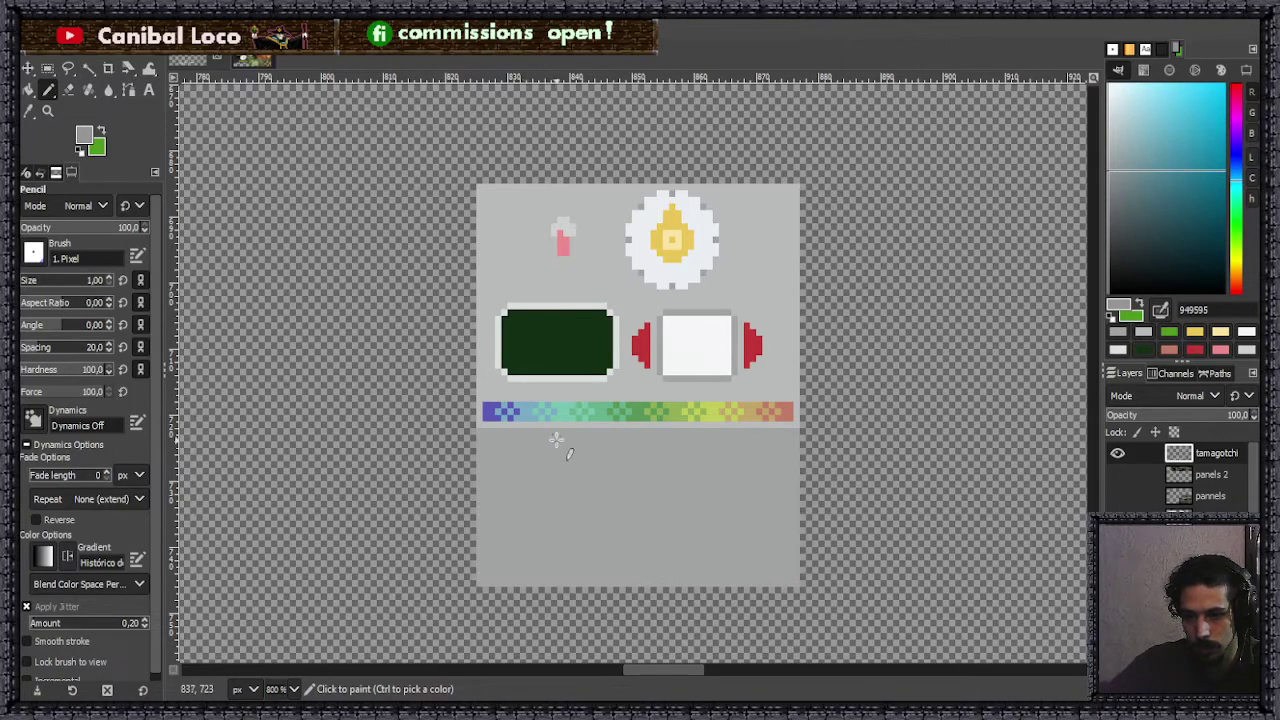
{"action": "left_click_drag", "start_coordinate": [556, 440], "coordinate": [680, 439]}
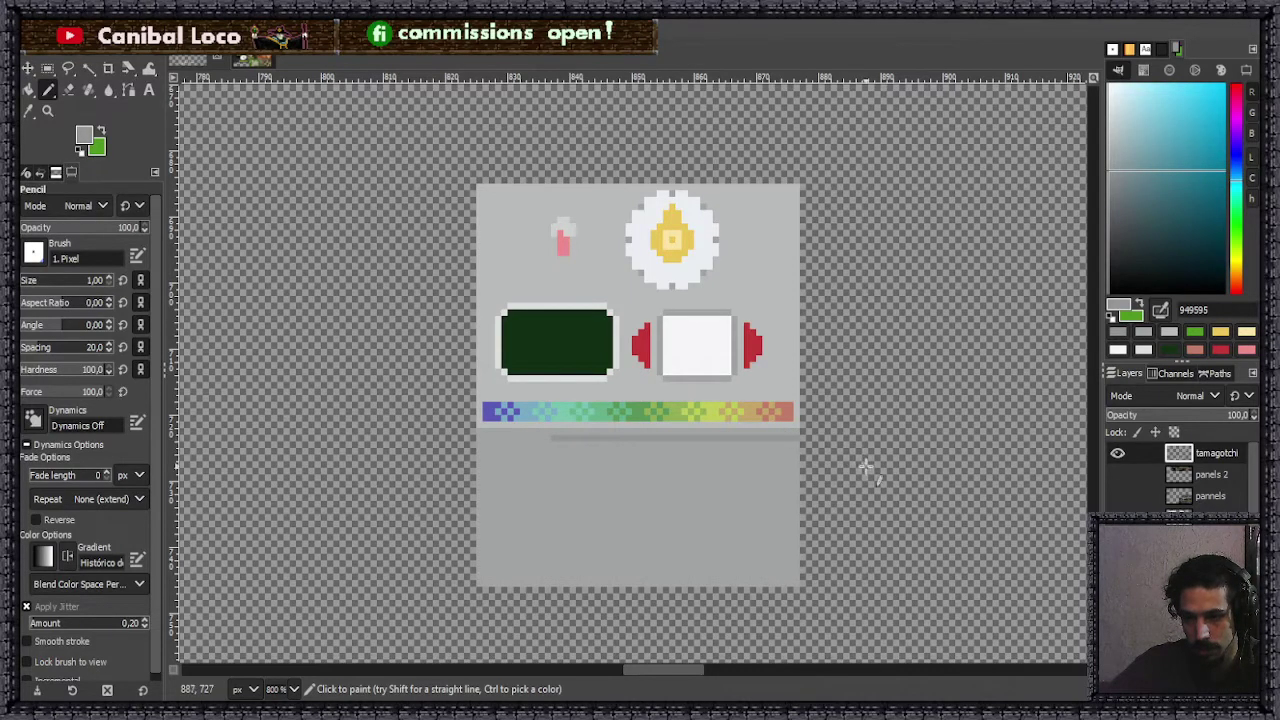
- Pencil a stepped shadow boundary curving from the shadow line to the lower section's bottom-right corner, undoing and redrawing unsatisfactory strokes
{"action": "scroll", "coordinate": [840, 510], "scroll_direction": "up", "scroll_amount": 3}
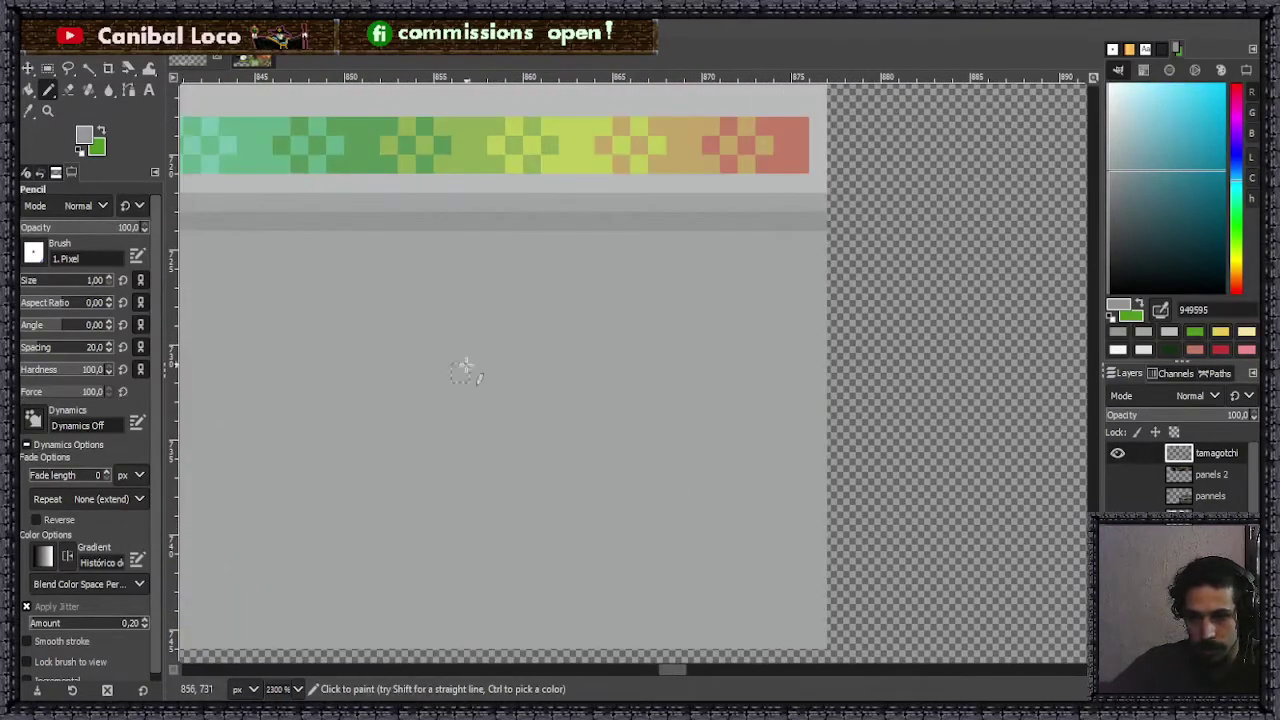
{"action": "scroll", "coordinate": [462, 368], "scroll_direction": "down", "scroll_amount": 2}
{"action": "mouse_move", "coordinate": [326, 302]}
{"action": "left_mouse_down"}
{"action": "mouse_move", "coordinate": [533, 318]}
{"action": "mouse_move", "coordinate": [468, 323]}
{"action": "mouse_move", "coordinate": [536, 340]}
{"action": "mouse_move", "coordinate": [592, 447]}
{"action": "left_mouse_up"}
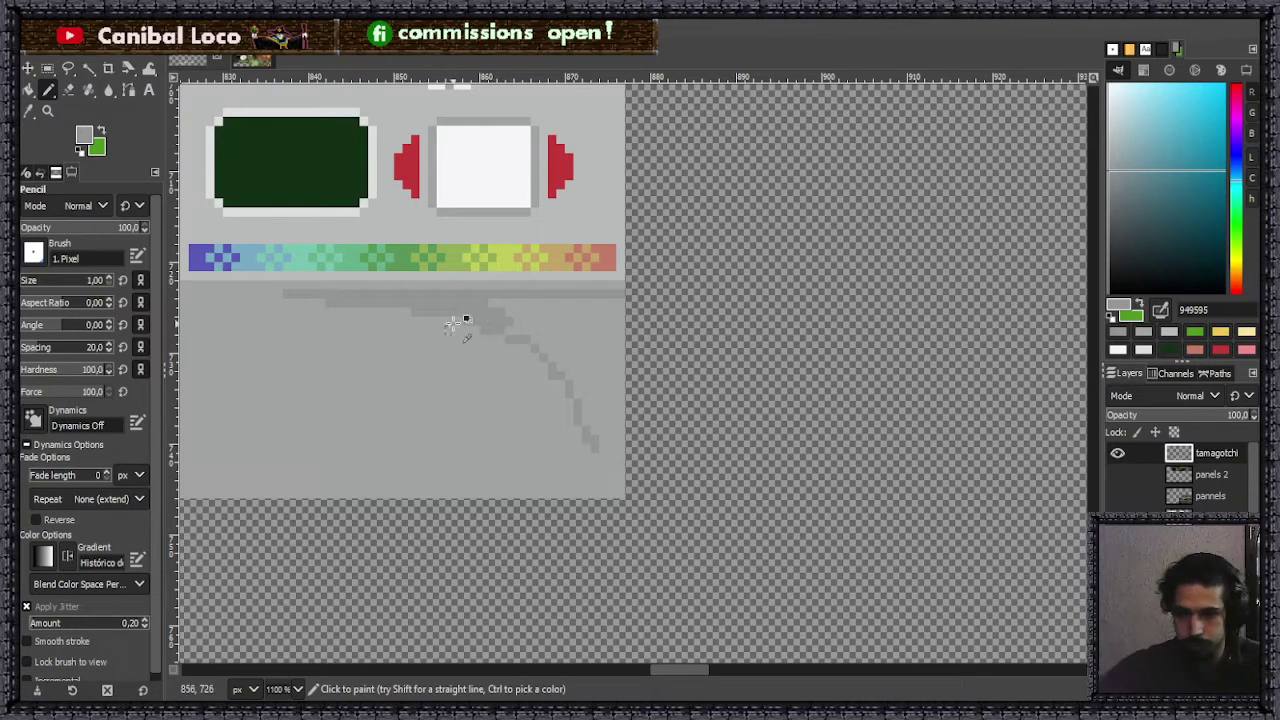
{"action": "key", "text": "ctrl+z"}
{"action": "mouse_move", "coordinate": [485, 330]}
{"action": "left_mouse_down"}
{"action": "mouse_move", "coordinate": [546, 362]}
{"action": "mouse_move", "coordinate": [603, 454]}
{"action": "left_mouse_up"}
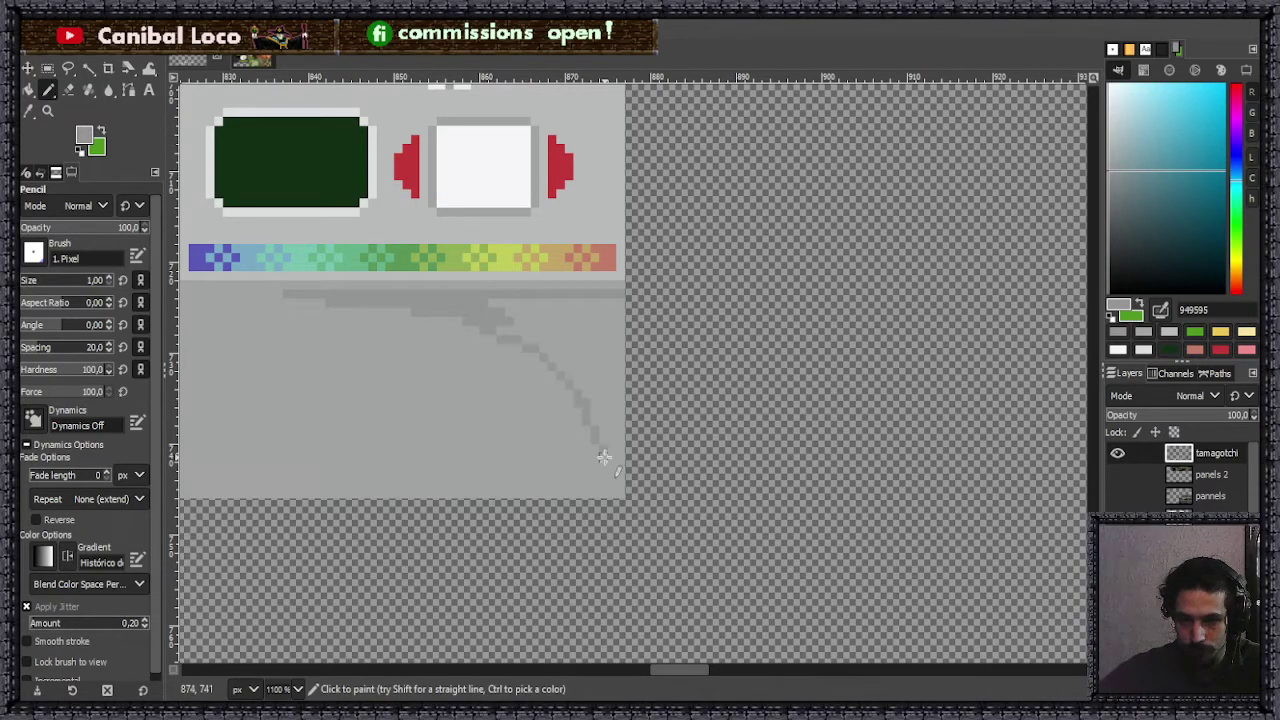
{"action": "key", "text": "ctrl+z"}
{"action": "mouse_move", "coordinate": [491, 331]}
{"action": "left_mouse_down"}
{"action": "mouse_move", "coordinate": [562, 400]}
{"action": "mouse_move", "coordinate": [586, 443]}
{"action": "left_mouse_up"}
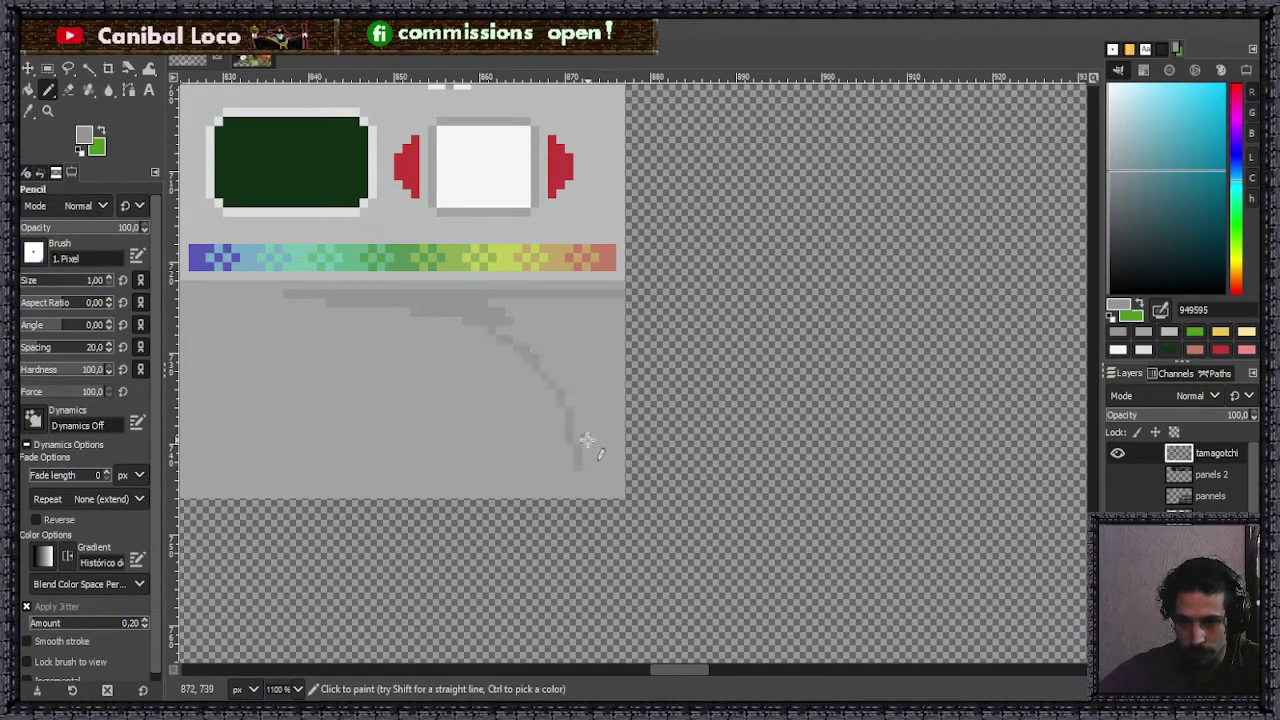
{"action": "key", "text": "ctrl+z"}
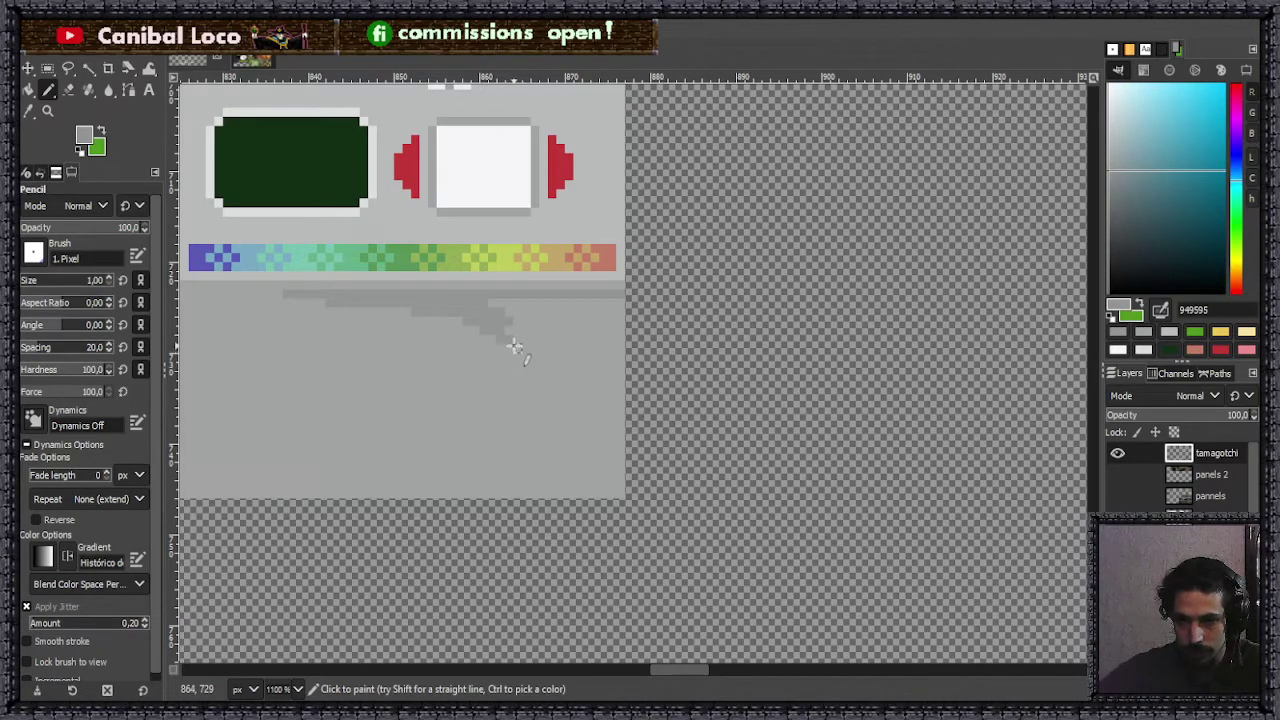
{"action": "mouse_move", "coordinate": [535, 366]}
{"action": "left_mouse_down"}
{"action": "mouse_move", "coordinate": [553, 429]}
{"action": "mouse_move", "coordinate": [566, 421]}
{"action": "left_mouse_up"}
{"action": "key", "text": "ctrl+z"}
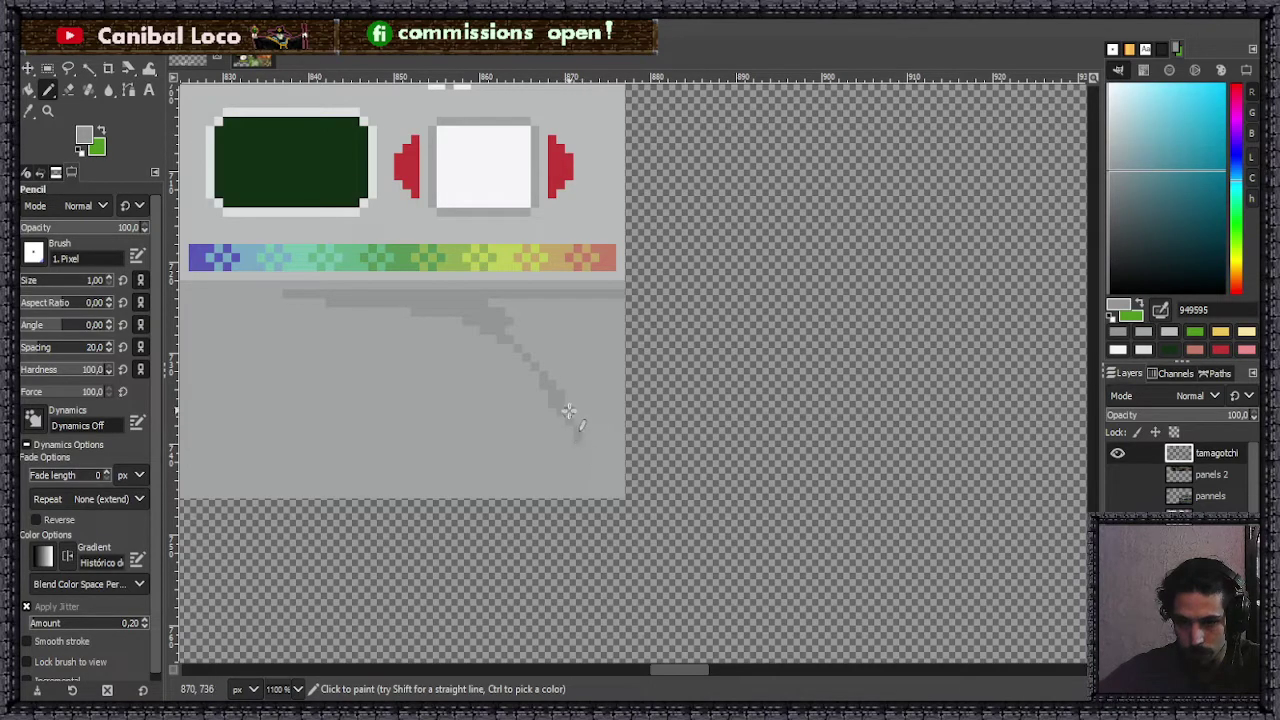
{"action": "mouse_move", "coordinate": [592, 446]}
{"action": "left_mouse_down"}
{"action": "mouse_move", "coordinate": [601, 484]}
{"action": "mouse_move", "coordinate": [620, 487]}
{"action": "left_mouse_up"}
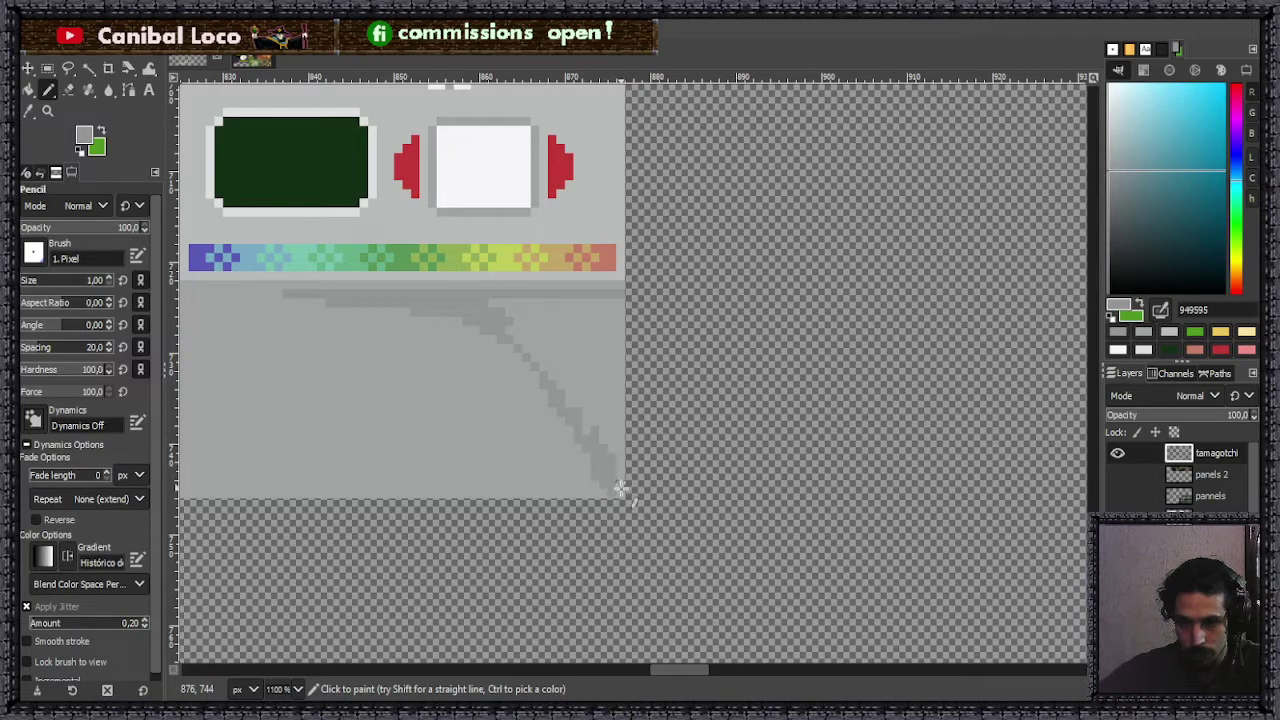
- Bucket-fill the area between the curved boundary and the lower section's right edge with the darker gray 949595
{"action": "key", "text": "shift+b"}
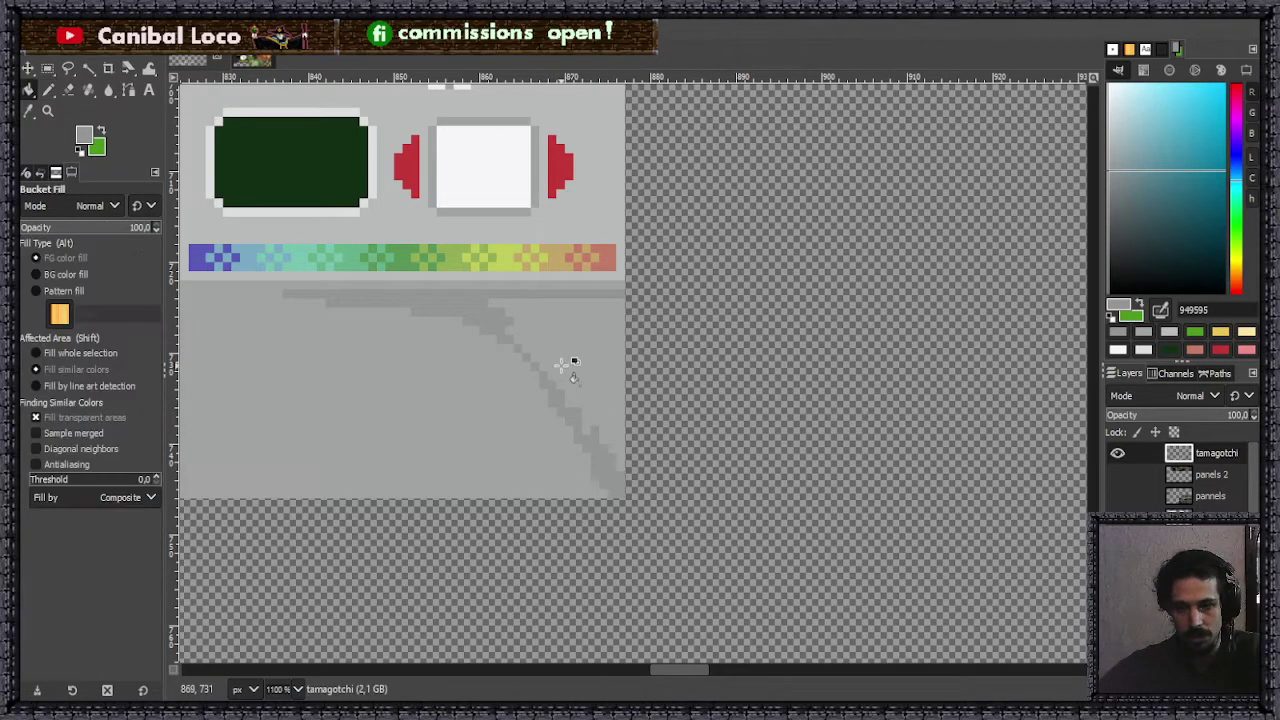
{"action": "left_click", "coordinate": [577, 378]}
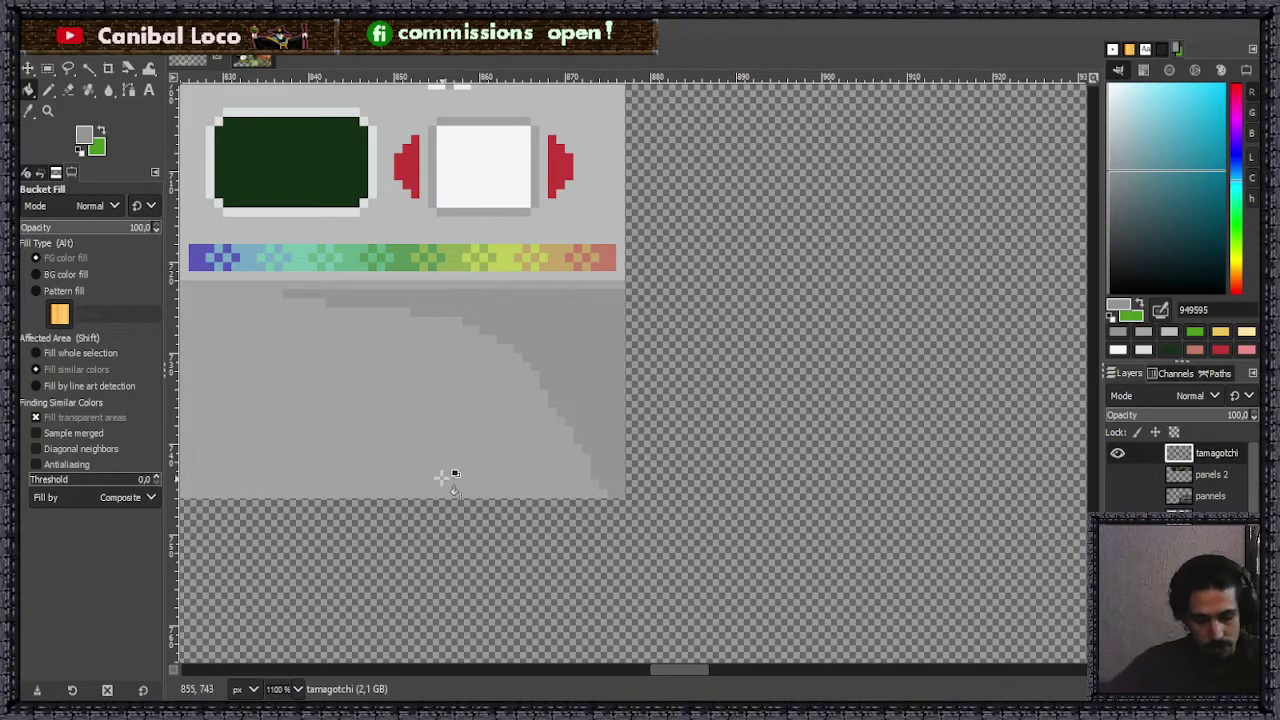
{"action": "key", "text": "n"}
- Sample the section's gray a2a4a4 and pencil the lower part of the curved shadow edge outward into a rounder shape
{"action": "scroll", "coordinate": [537, 443], "scroll_direction": "down", "scroll_amount": 4}
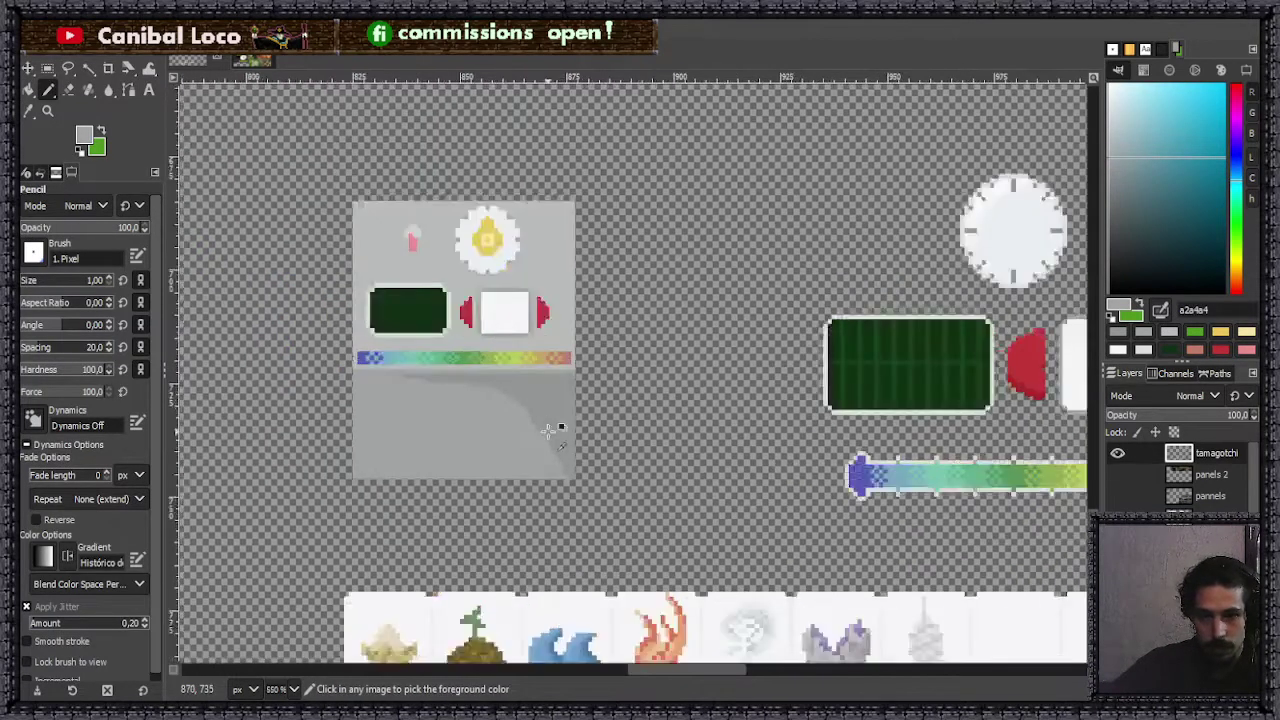
{"action": "scroll", "coordinate": [555, 450], "scroll_direction": "up", "scroll_amount": 6}
{"action": "scroll", "coordinate": [560, 470], "scroll_direction": "up", "scroll_amount": 2}
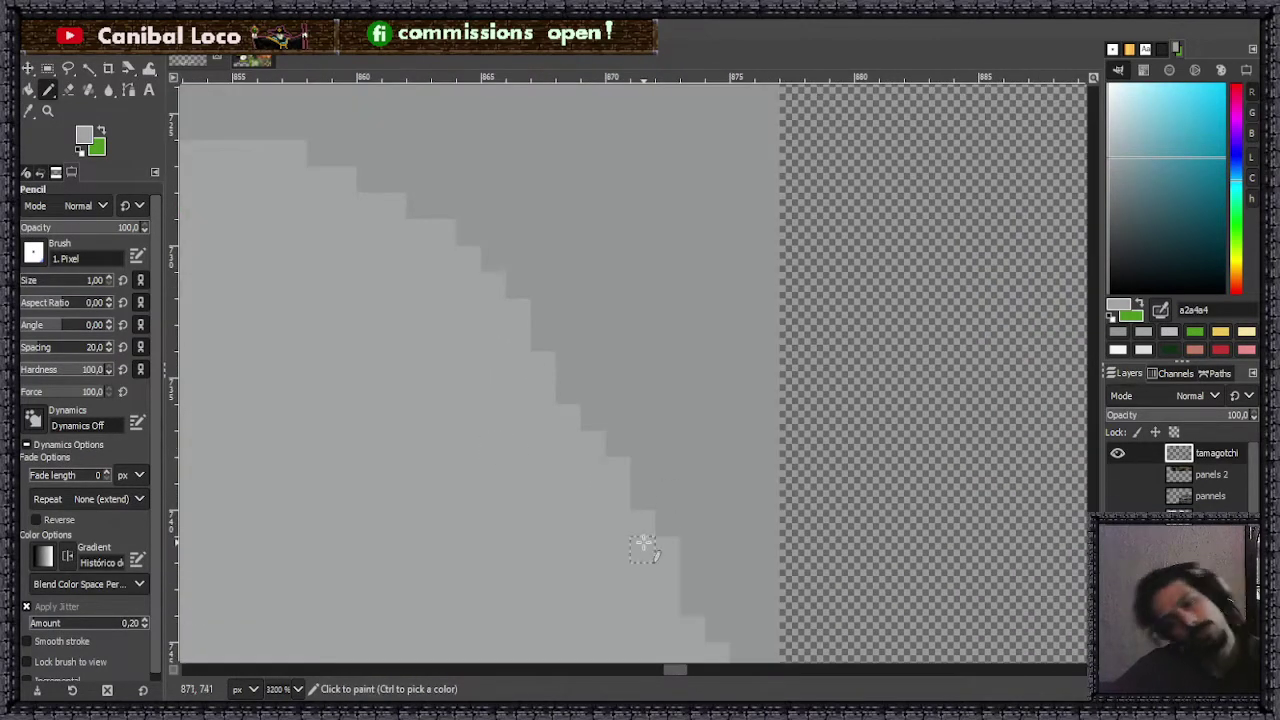
{"action": "scroll", "coordinate": [643, 545], "scroll_direction": "down", "scroll_amount": 4}
{"action": "scroll", "coordinate": [651, 503], "scroll_direction": "up", "scroll_amount": 4}
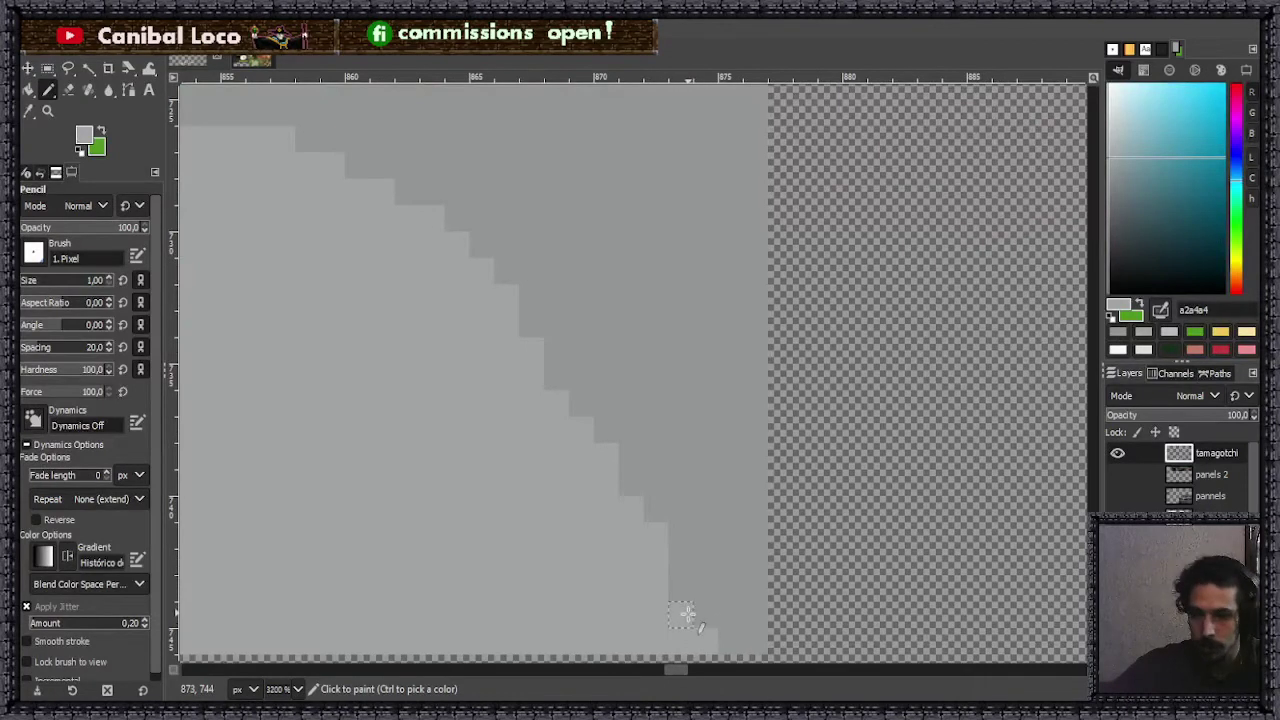
{"action": "mouse_move", "coordinate": [688, 614]}
{"action": "left_mouse_down"}
{"action": "mouse_move", "coordinate": [687, 581]}
{"action": "mouse_move", "coordinate": [701, 570]}
{"action": "mouse_move", "coordinate": [700, 586]}
{"action": "mouse_move", "coordinate": [681, 562]}
{"action": "mouse_move", "coordinate": [686, 521]}
{"action": "mouse_move", "coordinate": [684, 580]}
{"action": "mouse_move", "coordinate": [657, 437]}
{"action": "mouse_move", "coordinate": [660, 539]}
{"action": "mouse_move", "coordinate": [631, 456]}
{"action": "mouse_move", "coordinate": [622, 509]}
{"action": "mouse_move", "coordinate": [622, 433]}
{"action": "mouse_move", "coordinate": [493, 383]}
{"action": "mouse_move", "coordinate": [556, 357]}
{"action": "mouse_move", "coordinate": [467, 392]}
{"action": "mouse_move", "coordinate": [387, 302]}
{"action": "mouse_move", "coordinate": [532, 387]}
{"action": "mouse_move", "coordinate": [505, 330]}
{"action": "left_mouse_up"}
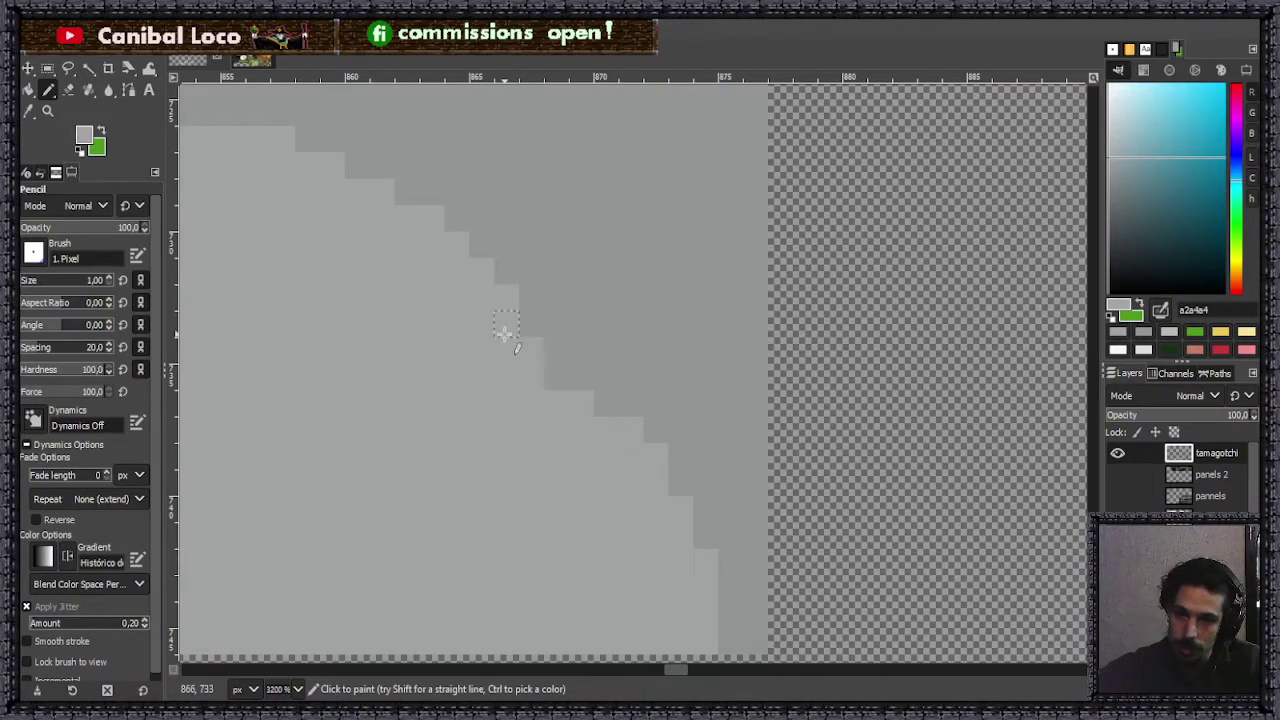
{"action": "scroll", "coordinate": [560, 375], "scroll_direction": "down", "scroll_amount": 3, "text": "ctrl"}
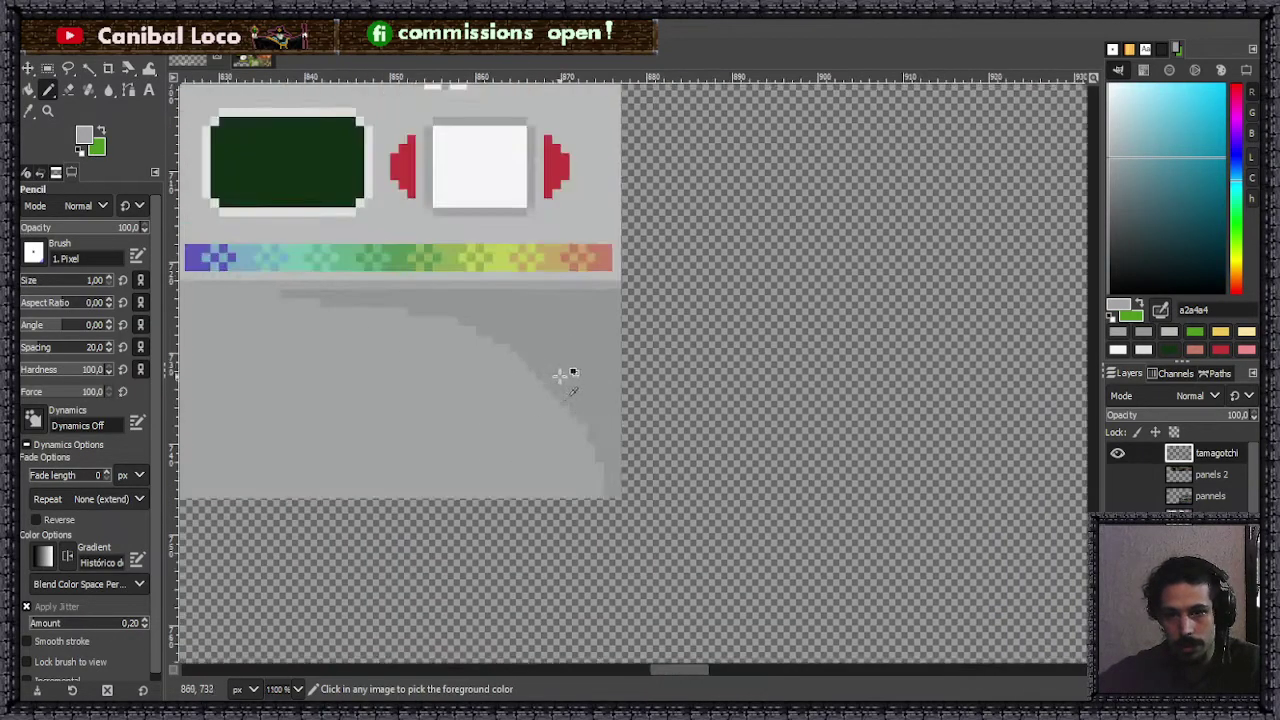
{"action": "scroll", "coordinate": [560, 375], "scroll_direction": "down", "scroll_amount": 2, "text": "ctrl"}
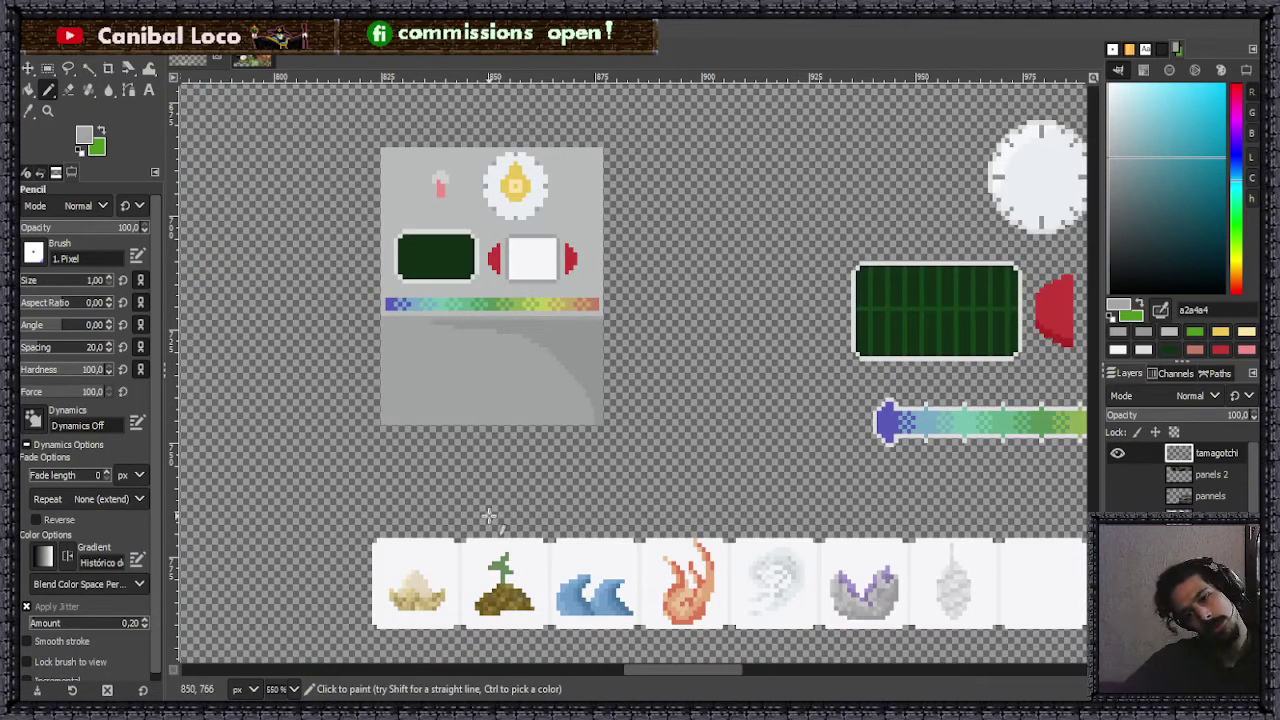
- Even out the pixel steps in the middle of the curved shadow edge with gray a2a4a4
{"action": "scroll", "coordinate": [557, 371], "scroll_direction": "up", "scroll_amount": 5, "text": "ctrl"}
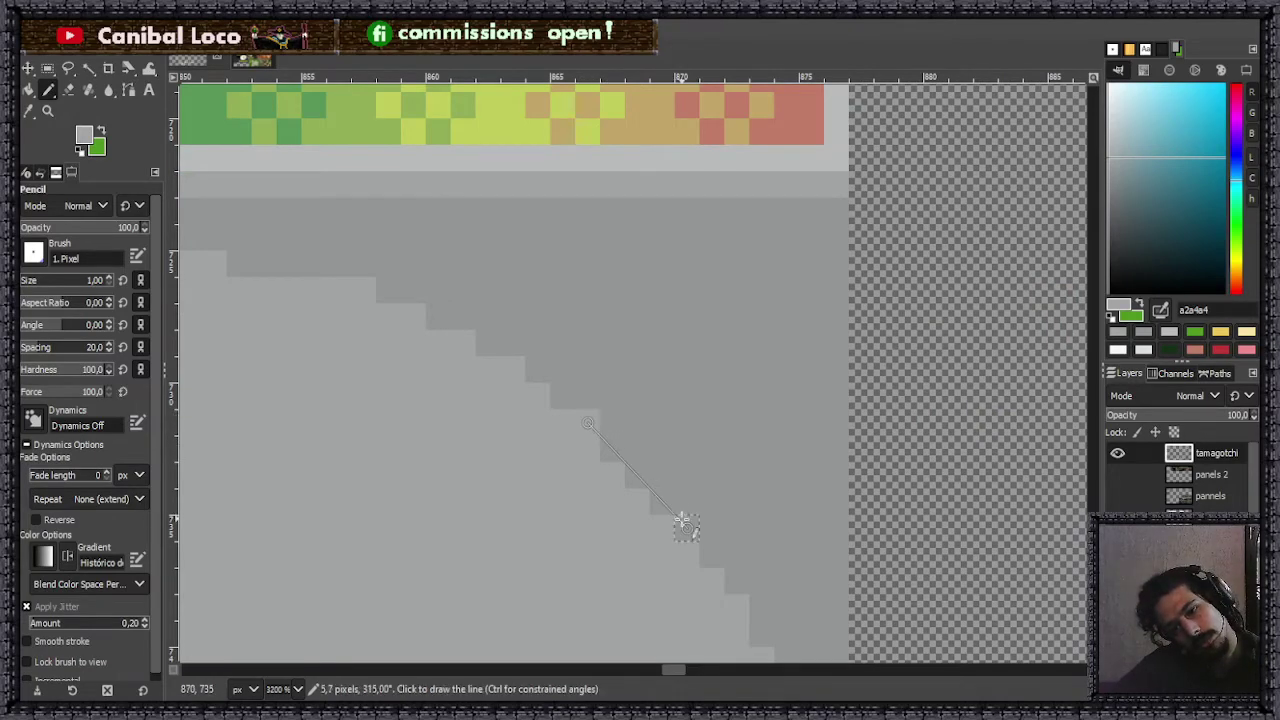
{"action": "scroll", "coordinate": [515, 487], "scroll_direction": "down", "scroll_amount": 1, "text": "ctrl"}
{"action": "scroll", "coordinate": [512, 488], "scroll_direction": "down", "scroll_amount": 4, "text": "ctrl"}
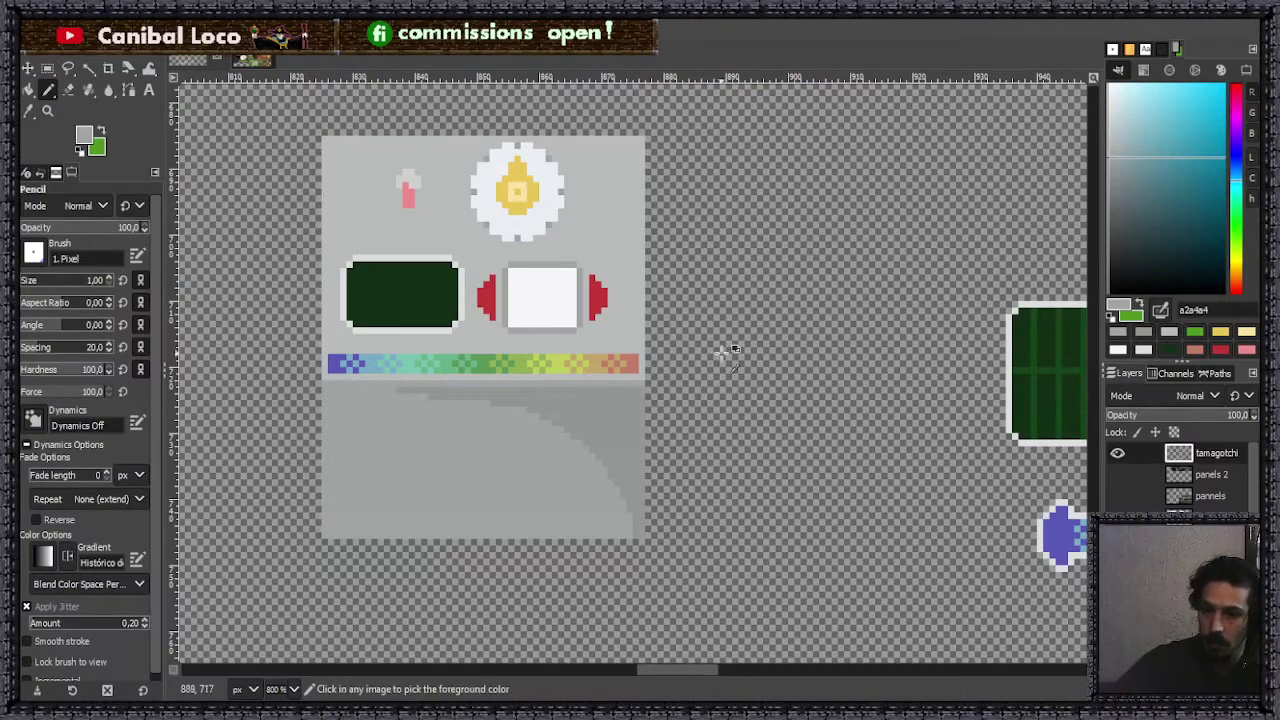
{"action": "scroll", "coordinate": [562, 398], "scroll_direction": "up", "scroll_amount": 5, "text": "ctrl"}
{"action": "scroll", "coordinate": [598, 528], "scroll_direction": "down", "scroll_amount": 6, "text": "ctrl"}
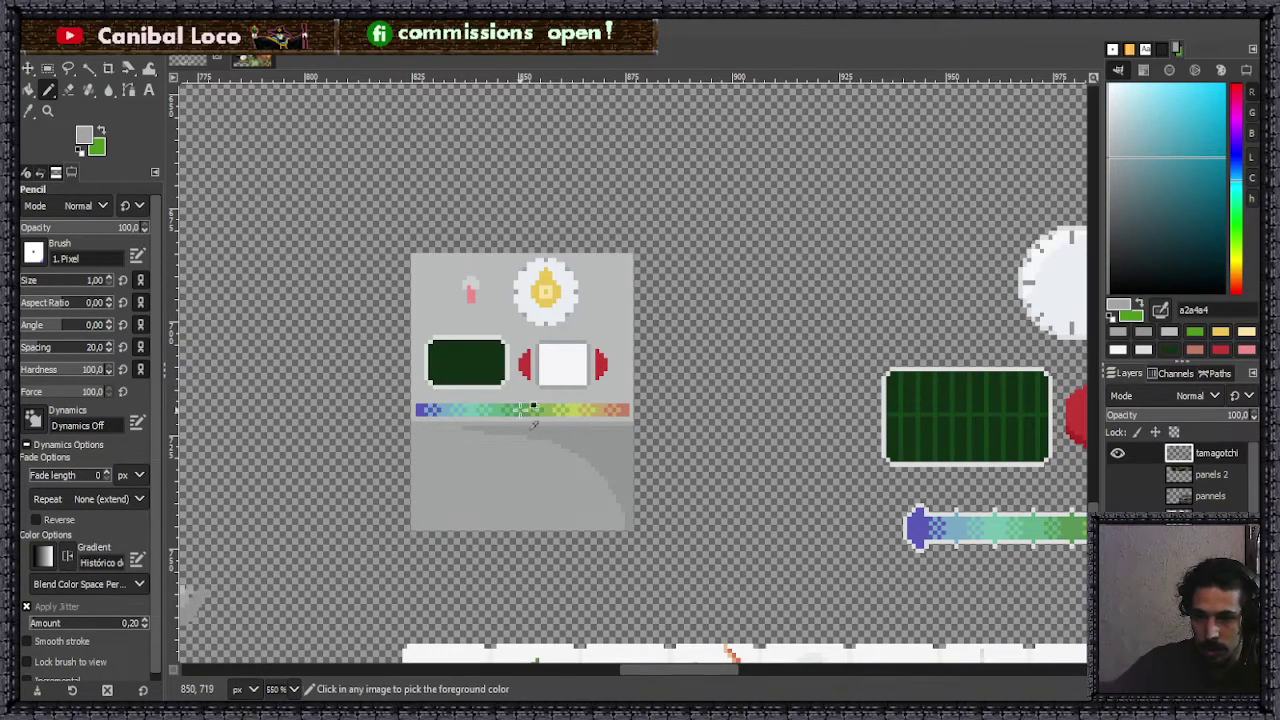
{"action": "scroll", "coordinate": [486, 440], "scroll_direction": "up", "scroll_amount": 3, "text": "ctrl"}
{"action": "scroll", "coordinate": [486, 425], "scroll_direction": "down", "scroll_amount": 3, "text": "ctrl"}
- Lighten the upper panel's sampled gray to c9caca and pencil two adjoining vertical highlight strips down its left edge, the inner one shorter
{"action": "left_click", "coordinate": [410, 289], "text": "ctrl"}
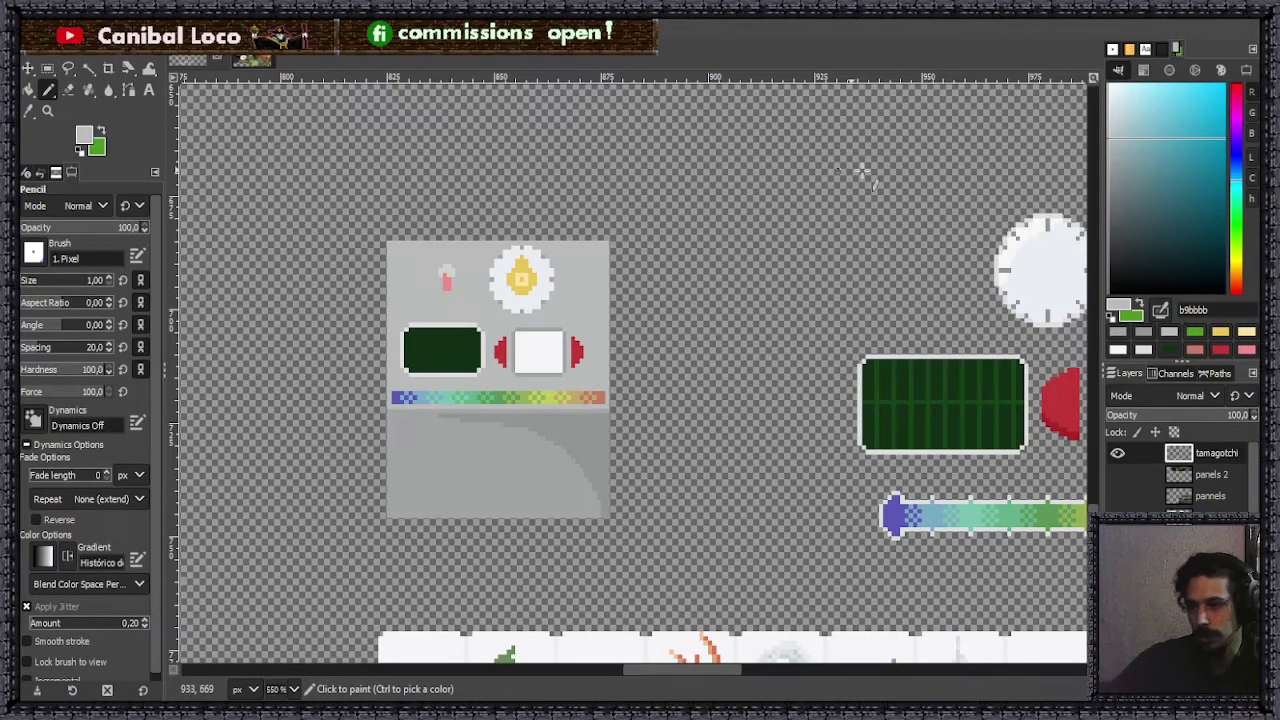
{"action": "left_click", "coordinate": [1108, 127]}
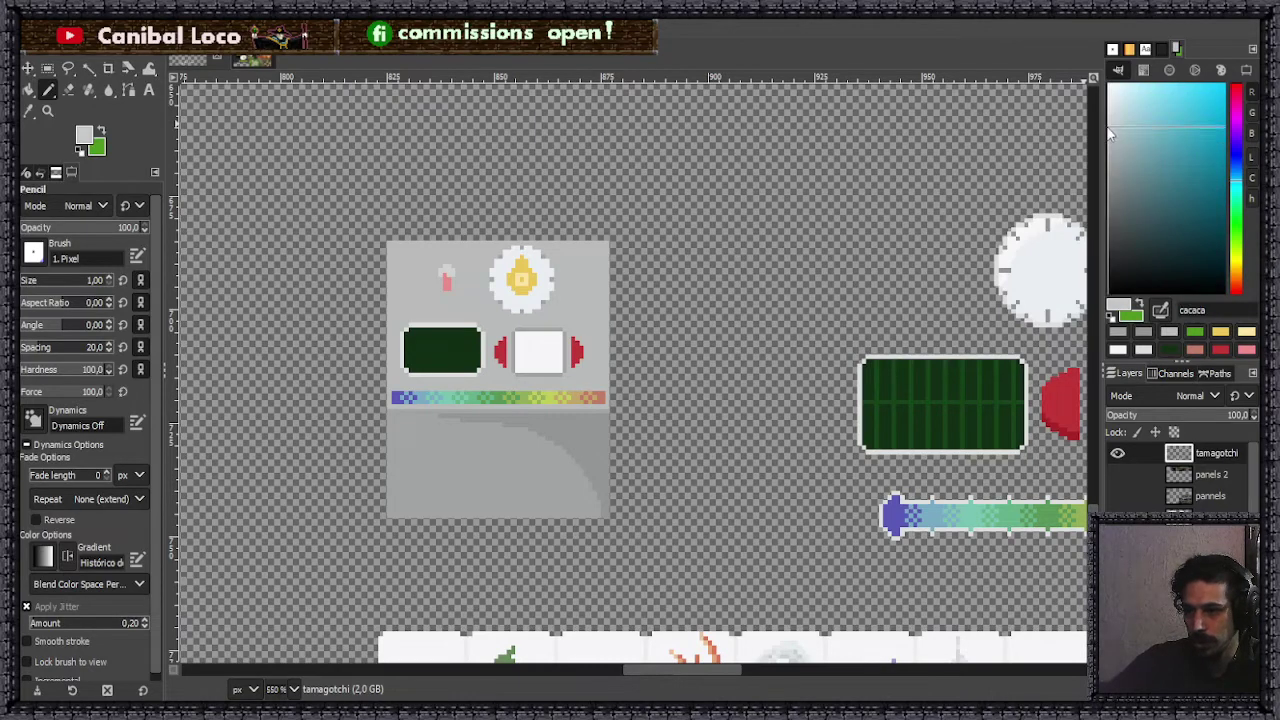
{"action": "left_click", "coordinate": [1110, 133]}
{"action": "left_click", "coordinate": [1110, 133]}
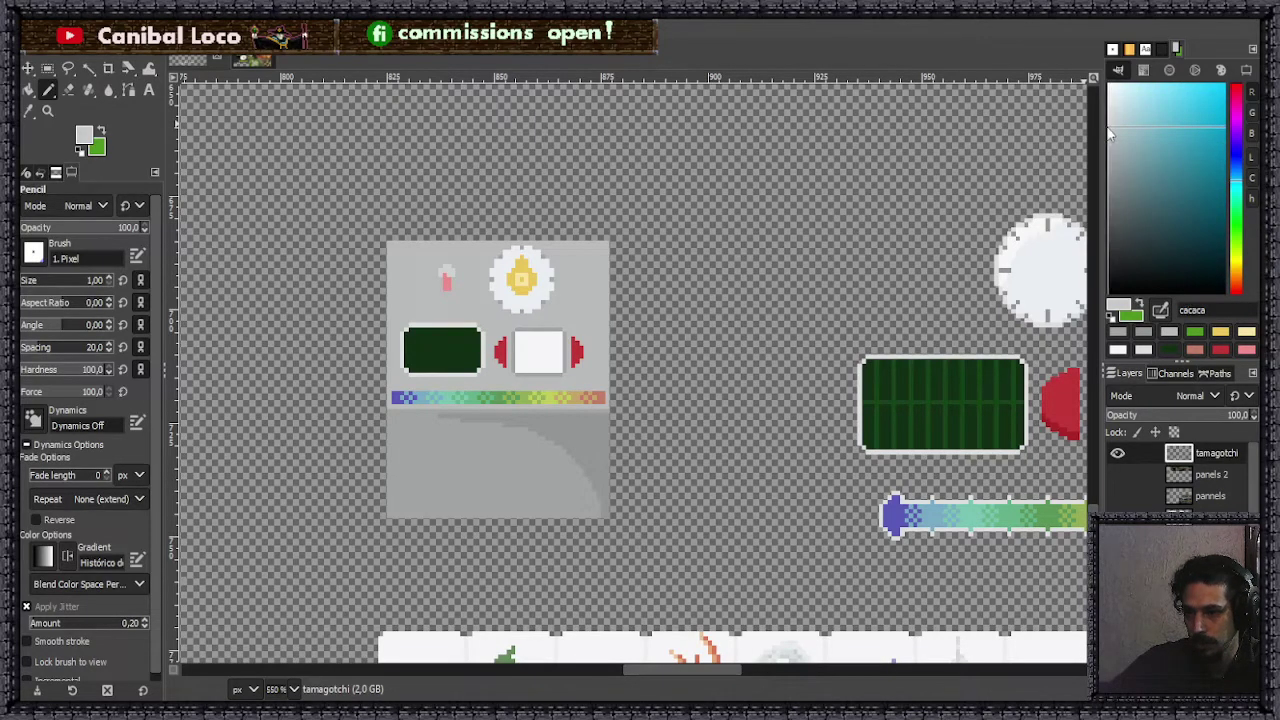
{"action": "scroll", "coordinate": [400, 262], "scroll_direction": "up", "scroll_amount": 3}
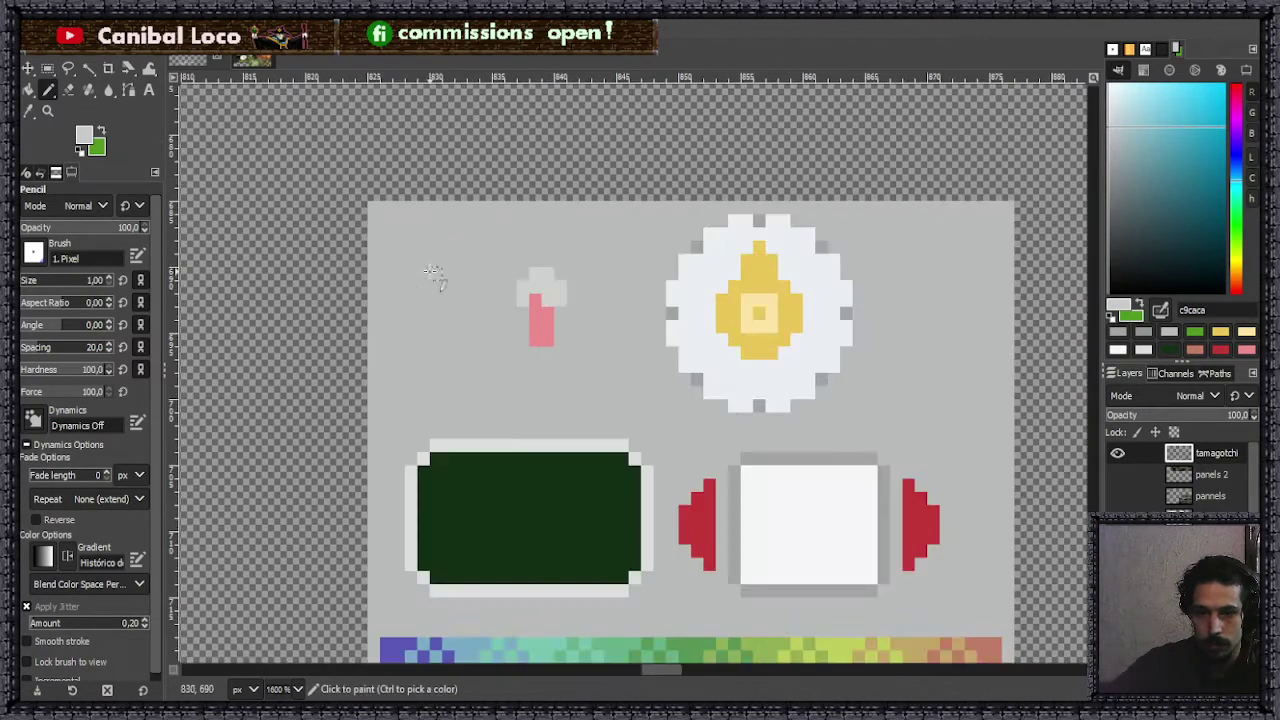
{"action": "left_click_drag", "start_coordinate": [374, 206], "coordinate": [373, 307]}
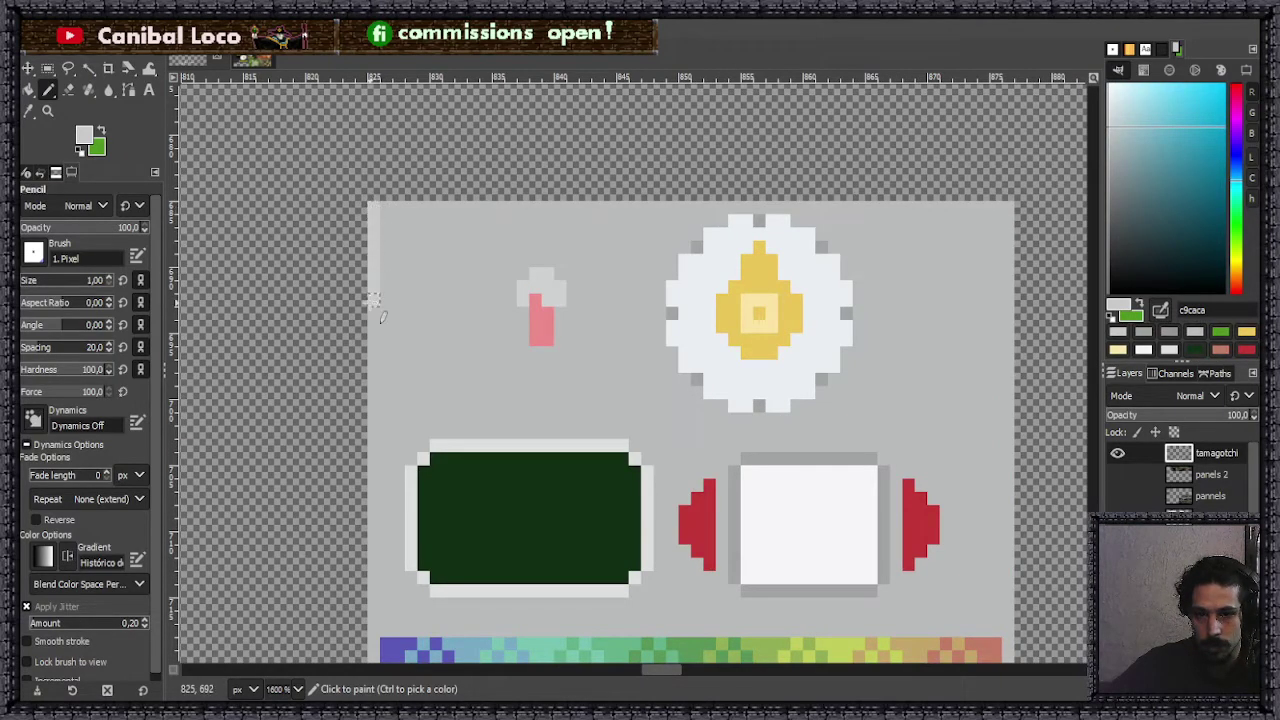
{"action": "left_click", "coordinate": [374, 318]}
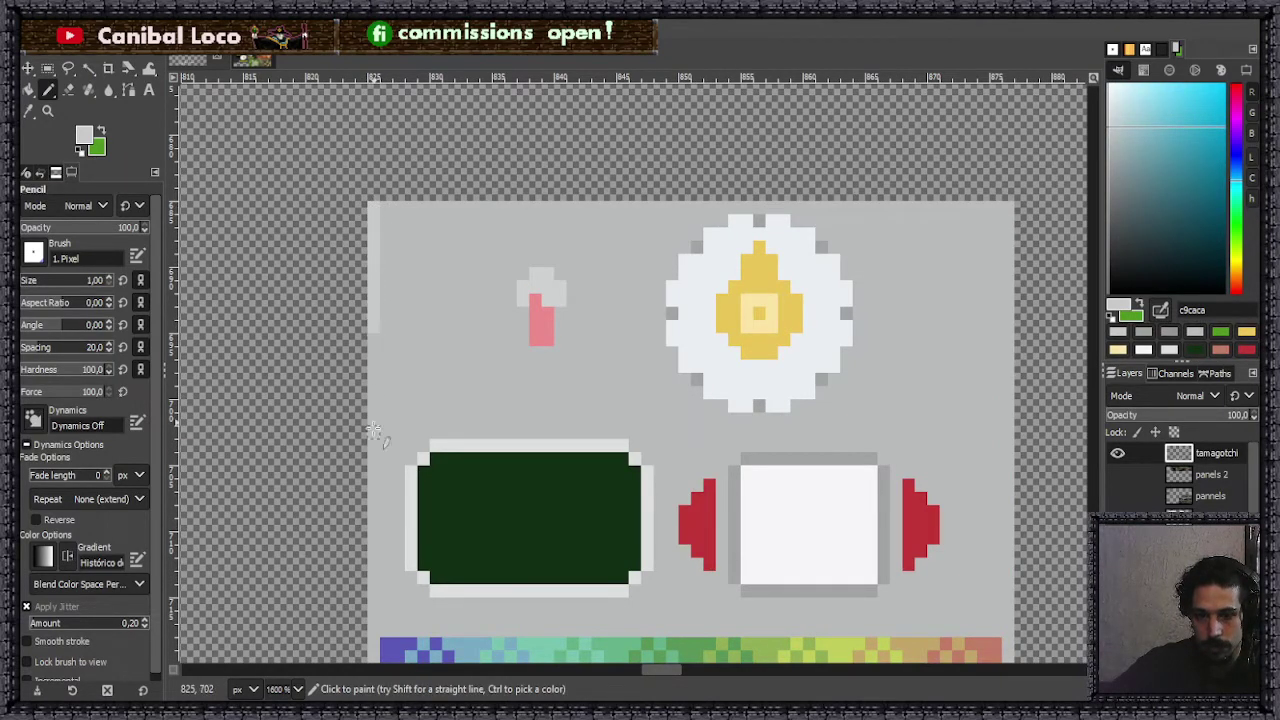
{"action": "left_click", "coordinate": [374, 566], "text": "shift"}
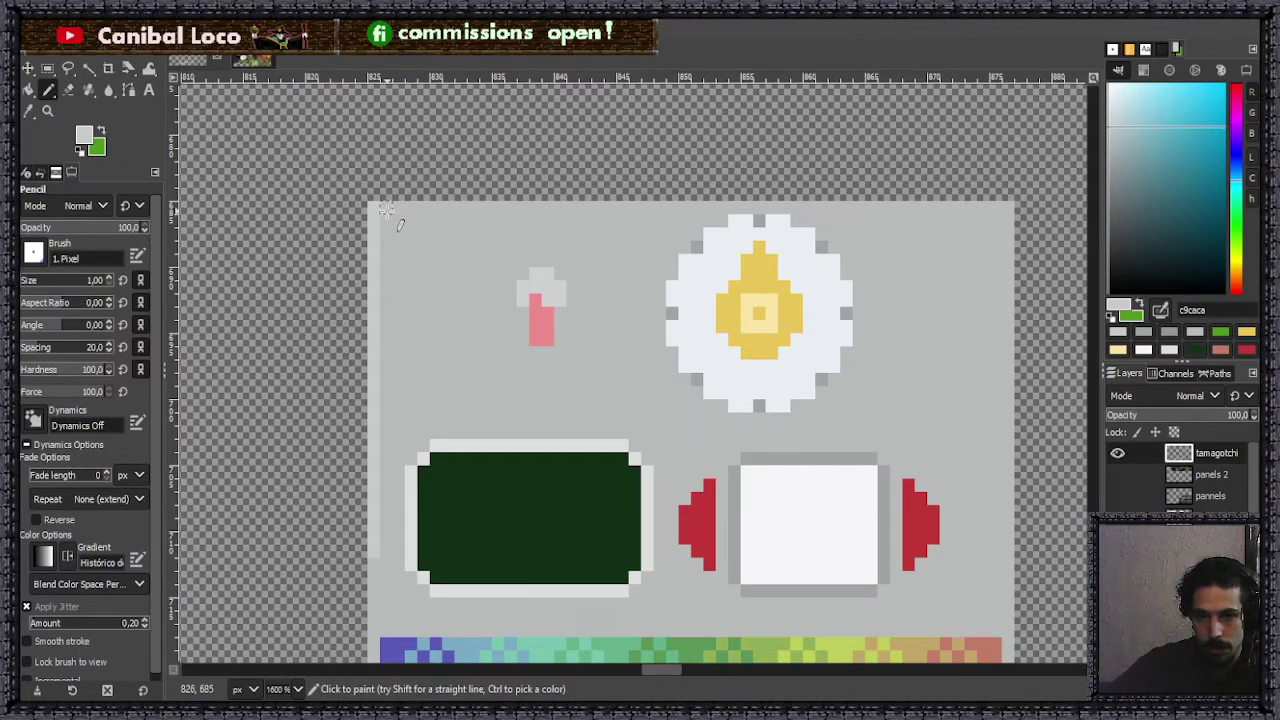
{"action": "left_click_drag", "start_coordinate": [387, 207], "coordinate": [385, 396]}
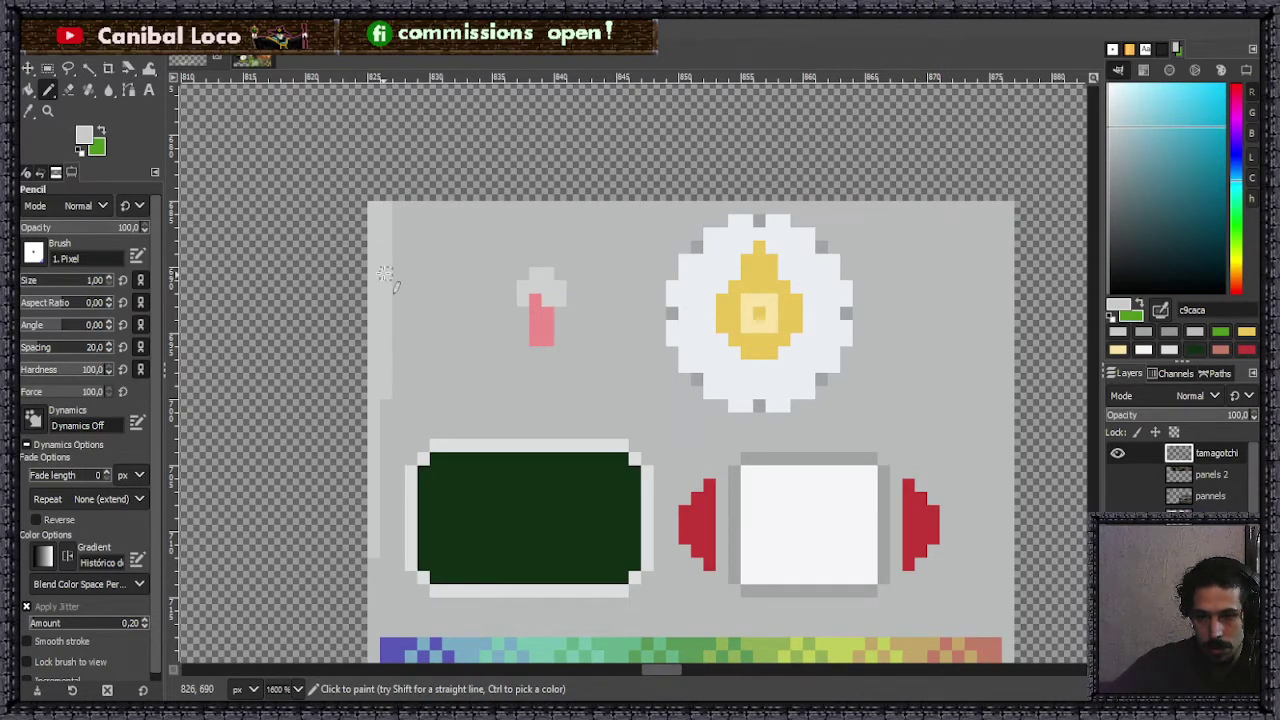
- Pencil a curved boundary from the left highlight strips to the clock's upper rim in c9caca, erase the overshoot and bucket-fill the enclosed corner
{"action": "mouse_move", "coordinate": [398, 318]}
{"action": "left_mouse_down"}
{"action": "mouse_move", "coordinate": [448, 249]}
{"action": "mouse_move", "coordinate": [578, 220]}
{"action": "left_mouse_up"}
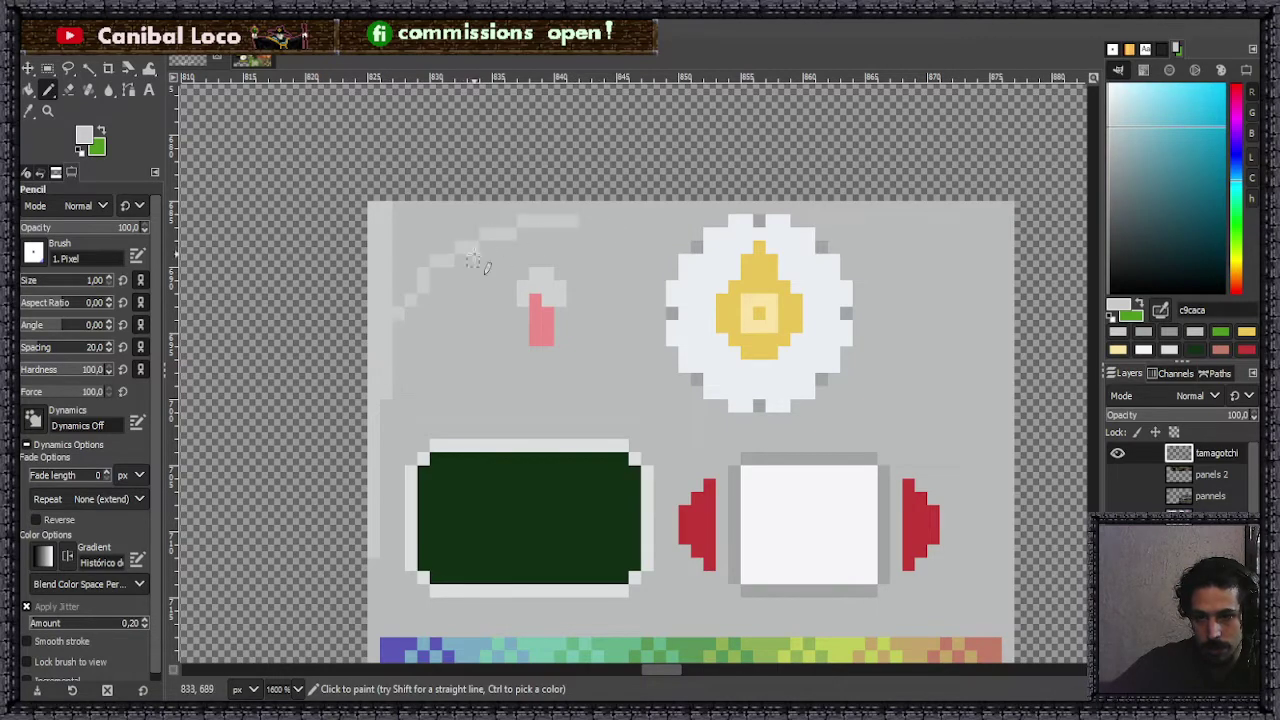
{"action": "mouse_move", "coordinate": [435, 290]}
{"action": "left_mouse_down"}
{"action": "mouse_move", "coordinate": [472, 260]}
{"action": "mouse_move", "coordinate": [460, 258]}
{"action": "mouse_move", "coordinate": [573, 210]}
{"action": "mouse_move", "coordinate": [535, 210]}
{"action": "mouse_move", "coordinate": [792, 195]}
{"action": "left_mouse_up"}
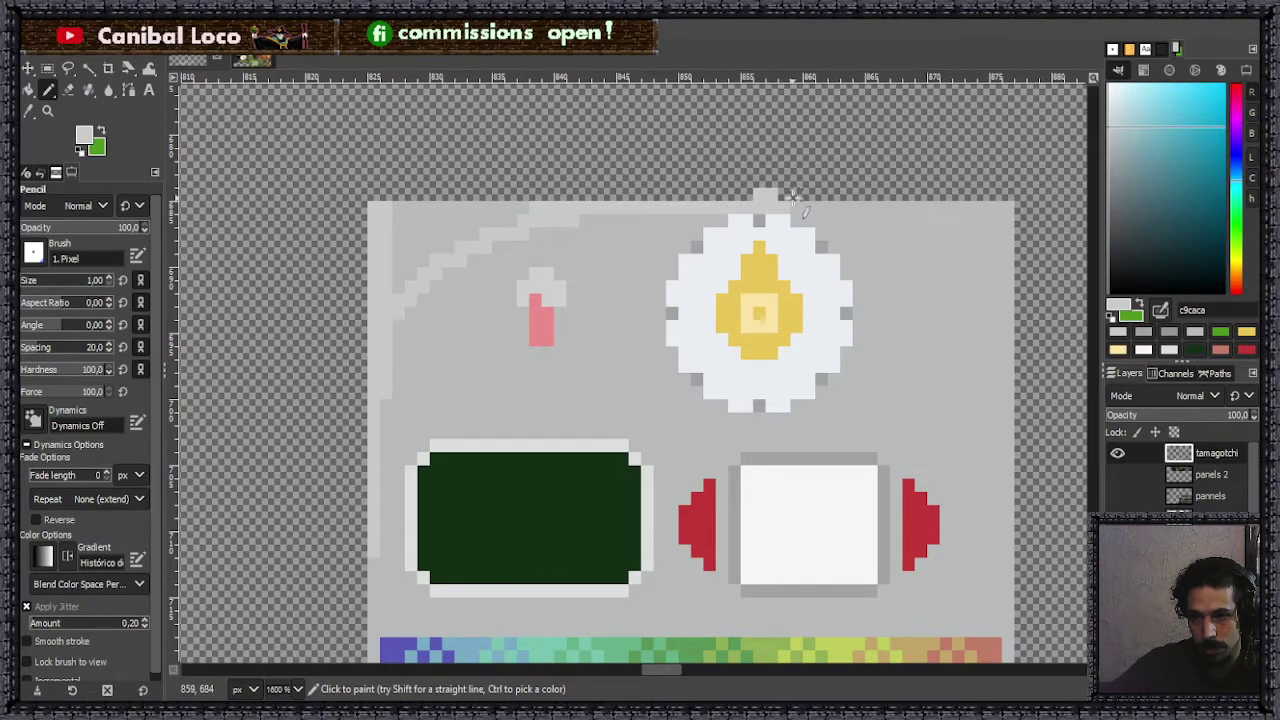
{"action": "key", "text": "shift+e"}
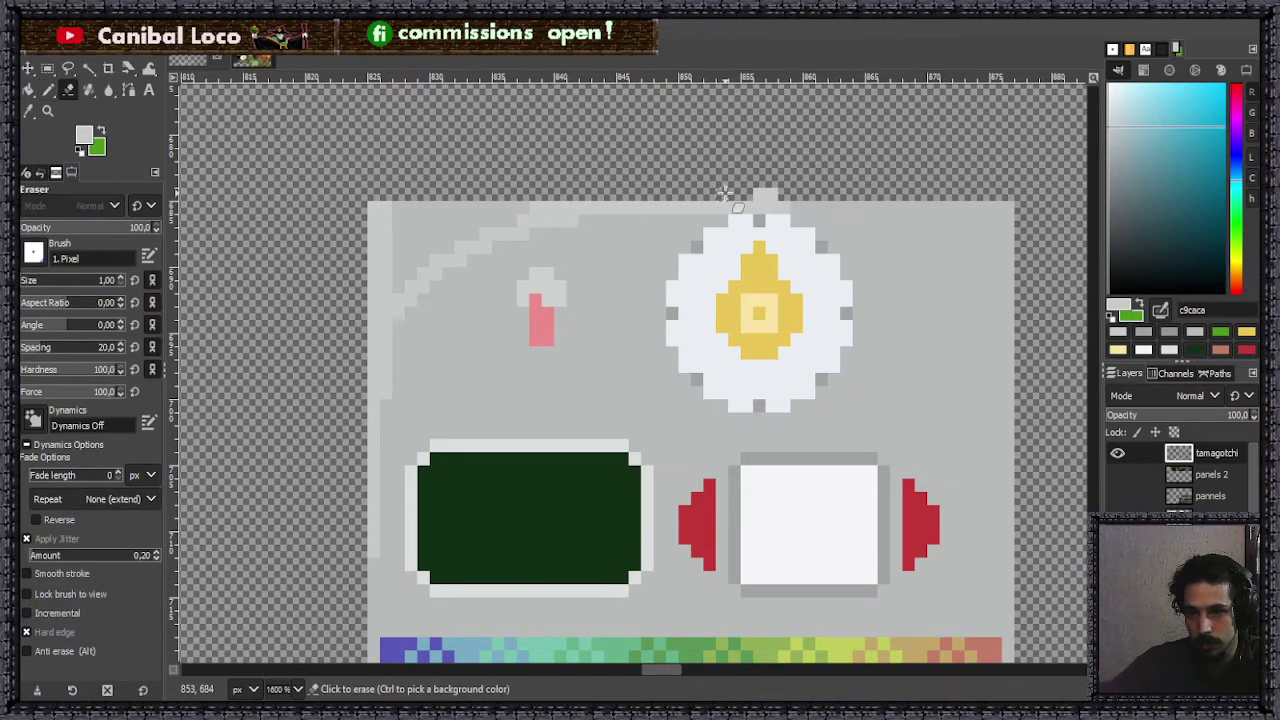
{"action": "key", "text": "shift+b"}
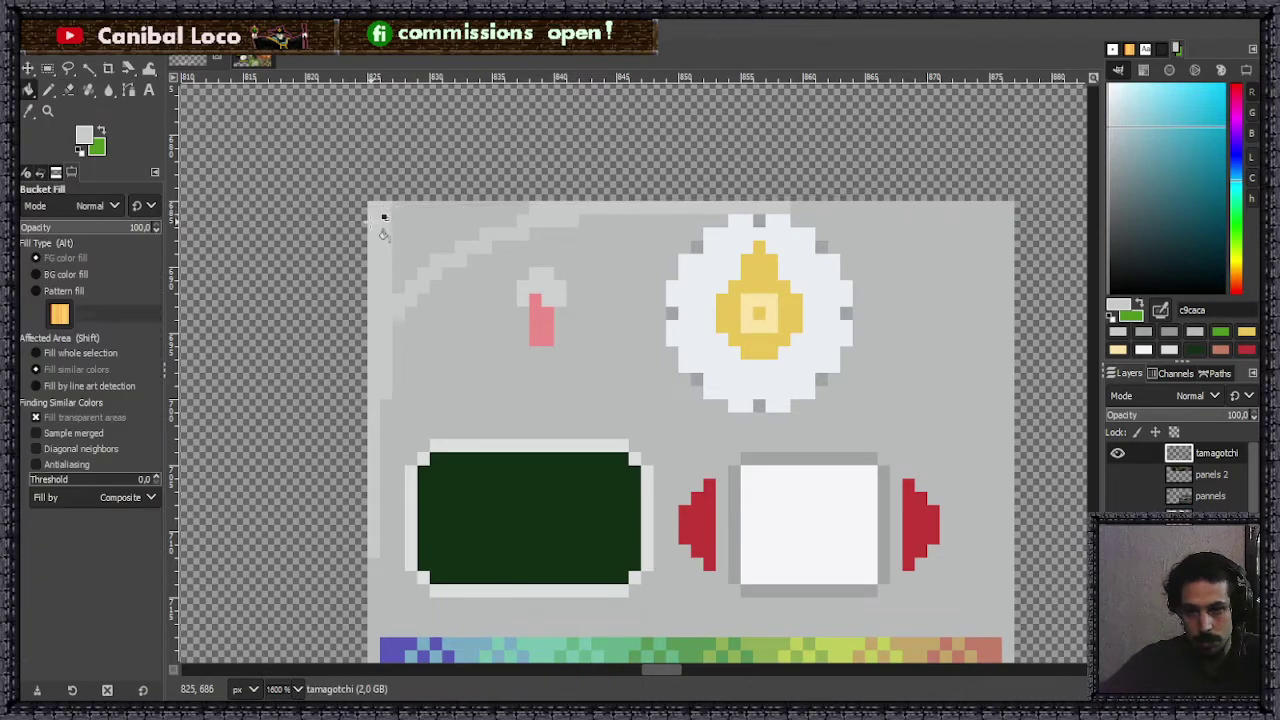
{"action": "left_click", "coordinate": [418, 242]}
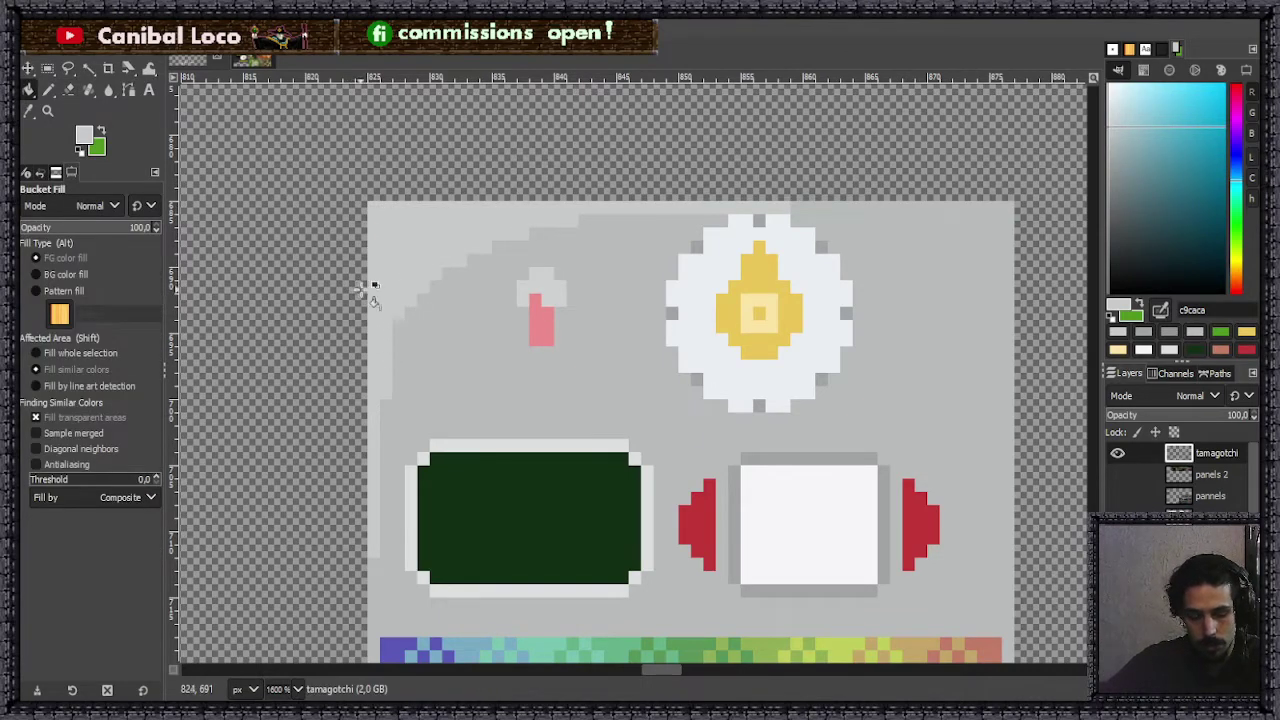
- Pencil the highlight's curved edge further inward along the upper side, the corner and the left side in c9caca
{"action": "key", "text": "n"}
{"action": "mouse_move", "coordinate": [572, 220]}
{"action": "left_mouse_down"}
{"action": "mouse_move", "coordinate": [671, 219]}
{"action": "mouse_move", "coordinate": [582, 235]}
{"action": "mouse_move", "coordinate": [435, 234]}
{"action": "mouse_move", "coordinate": [424, 247]}
{"action": "mouse_move", "coordinate": [499, 246]}
{"action": "mouse_move", "coordinate": [433, 290]}
{"action": "left_mouse_up"}
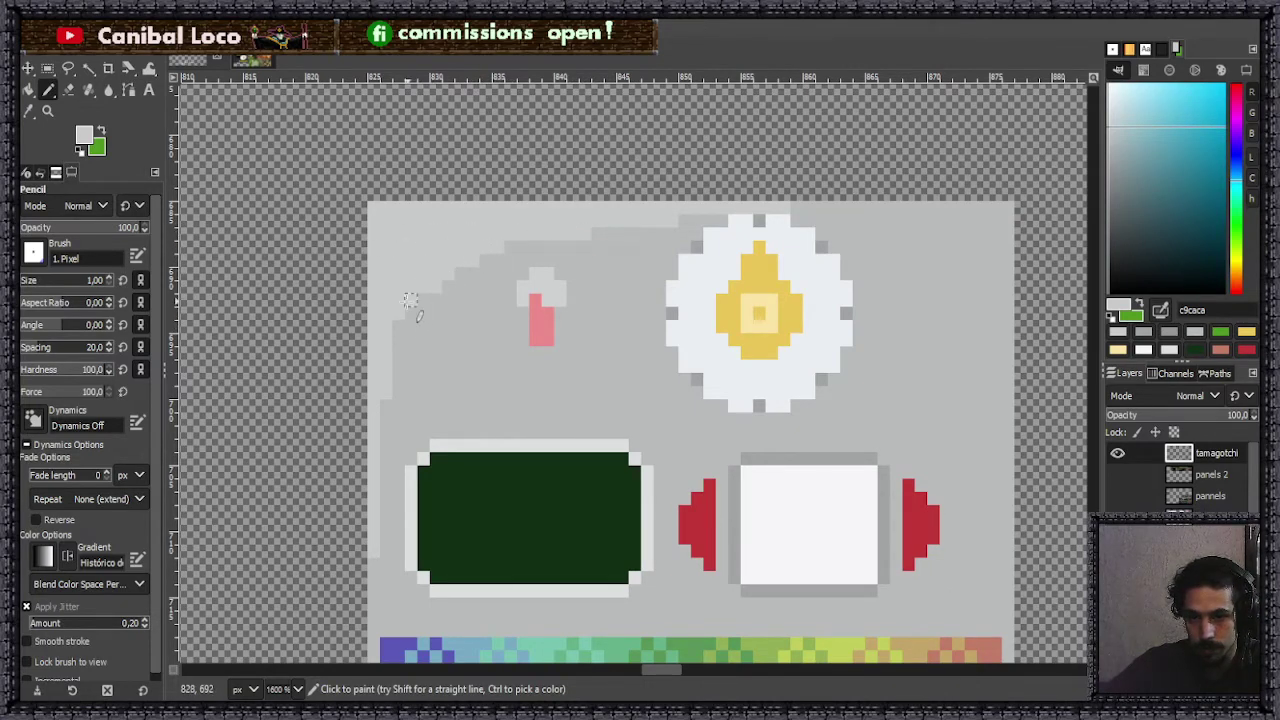
{"action": "left_click_drag", "start_coordinate": [389, 368], "coordinate": [380, 465]}
{"action": "mouse_move", "coordinate": [400, 342]}
{"action": "left_mouse_down"}
{"action": "mouse_move", "coordinate": [398, 380]}
{"action": "mouse_move", "coordinate": [414, 320]}
{"action": "left_mouse_up"}
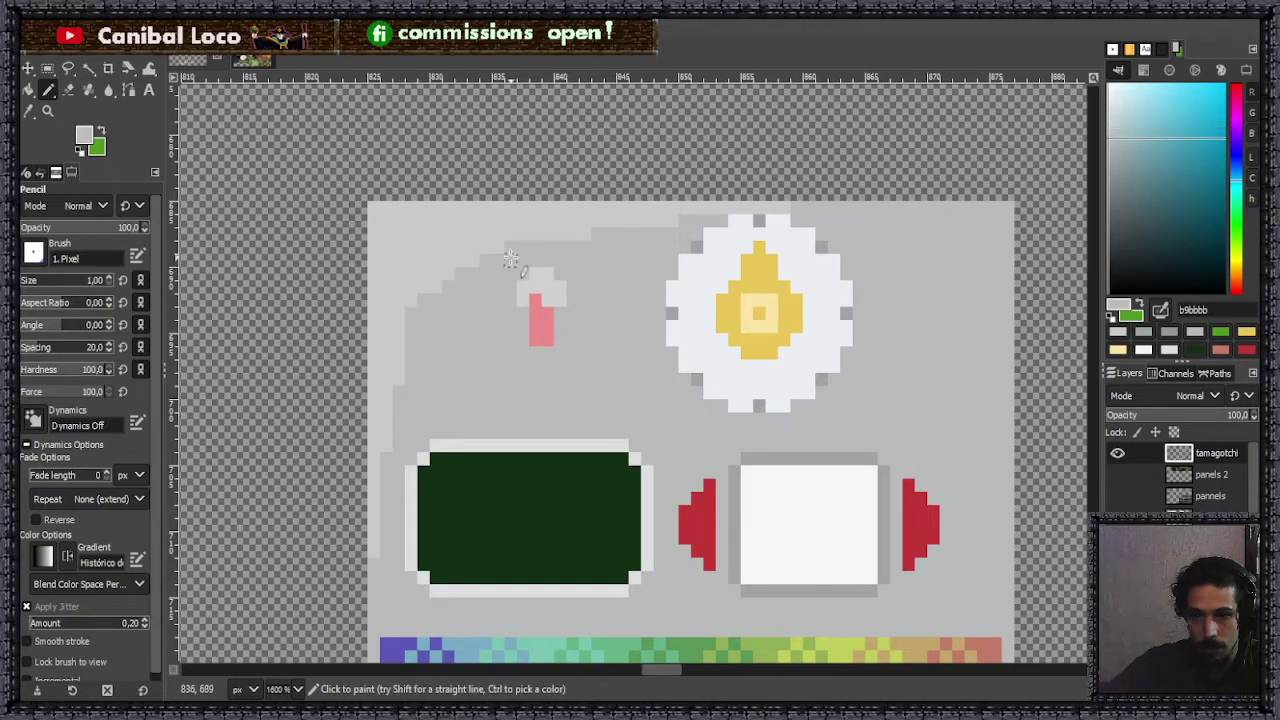
- Sample the panel's base gray b9bbbb and even out the pixel steps on the highlight's curved corner edge
{"action": "left_click", "coordinate": [462, 276], "text": "ctrl"}
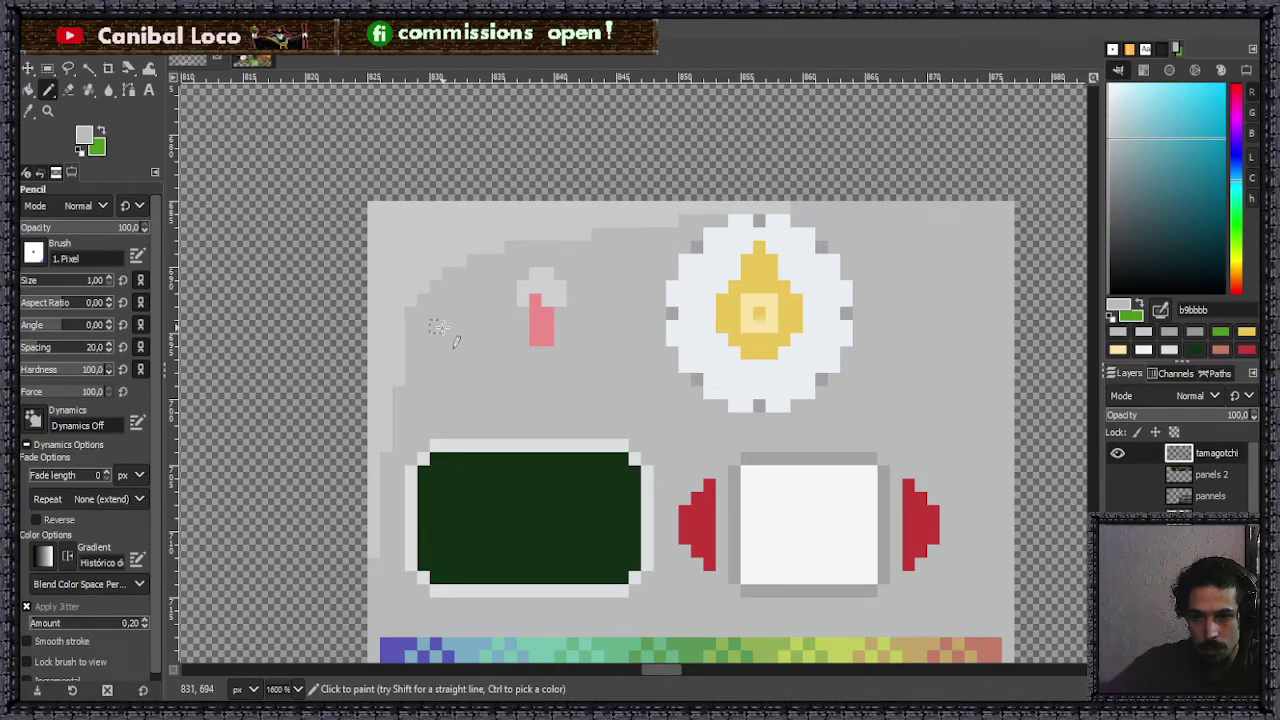
{"action": "scroll", "coordinate": [456, 298], "scroll_direction": "down", "scroll_amount": 2}
{"action": "scroll", "coordinate": [456, 298], "scroll_direction": "down", "scroll_amount": 3}
{"action": "scroll", "coordinate": [477, 289], "scroll_direction": "up", "scroll_amount": 7}
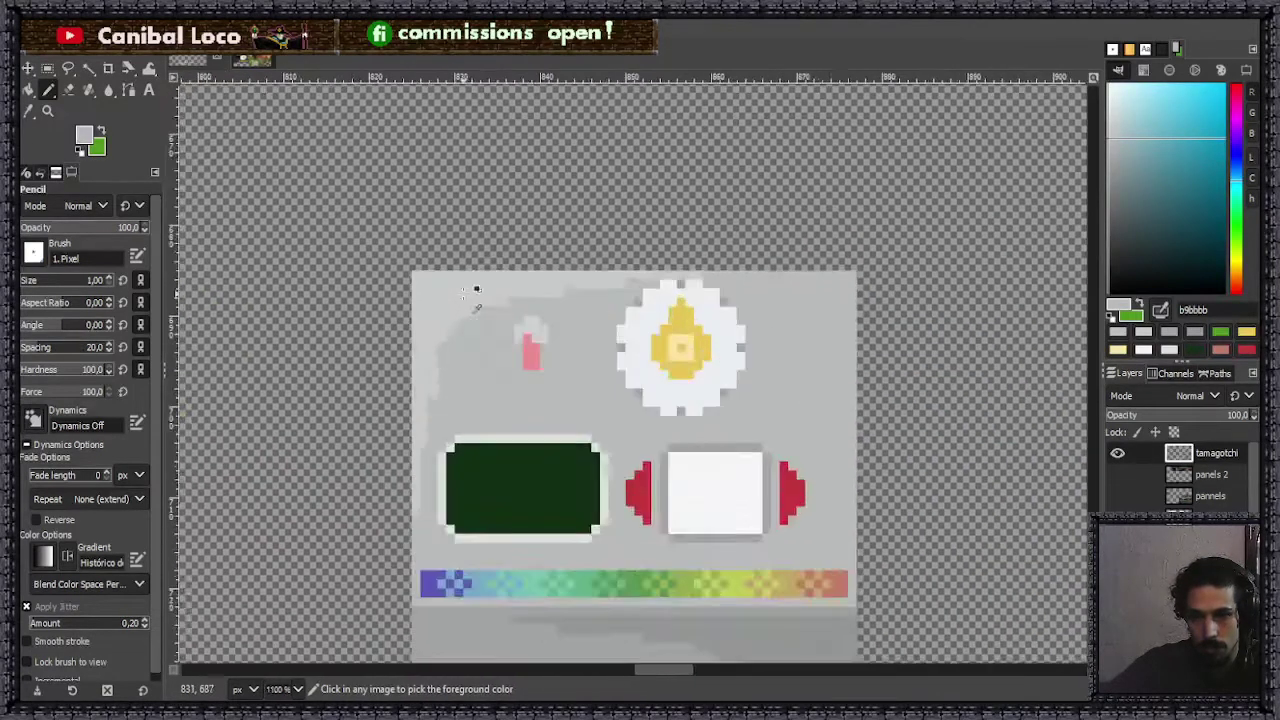
{"action": "scroll", "coordinate": [430, 385], "scroll_direction": "down", "scroll_amount": 2}
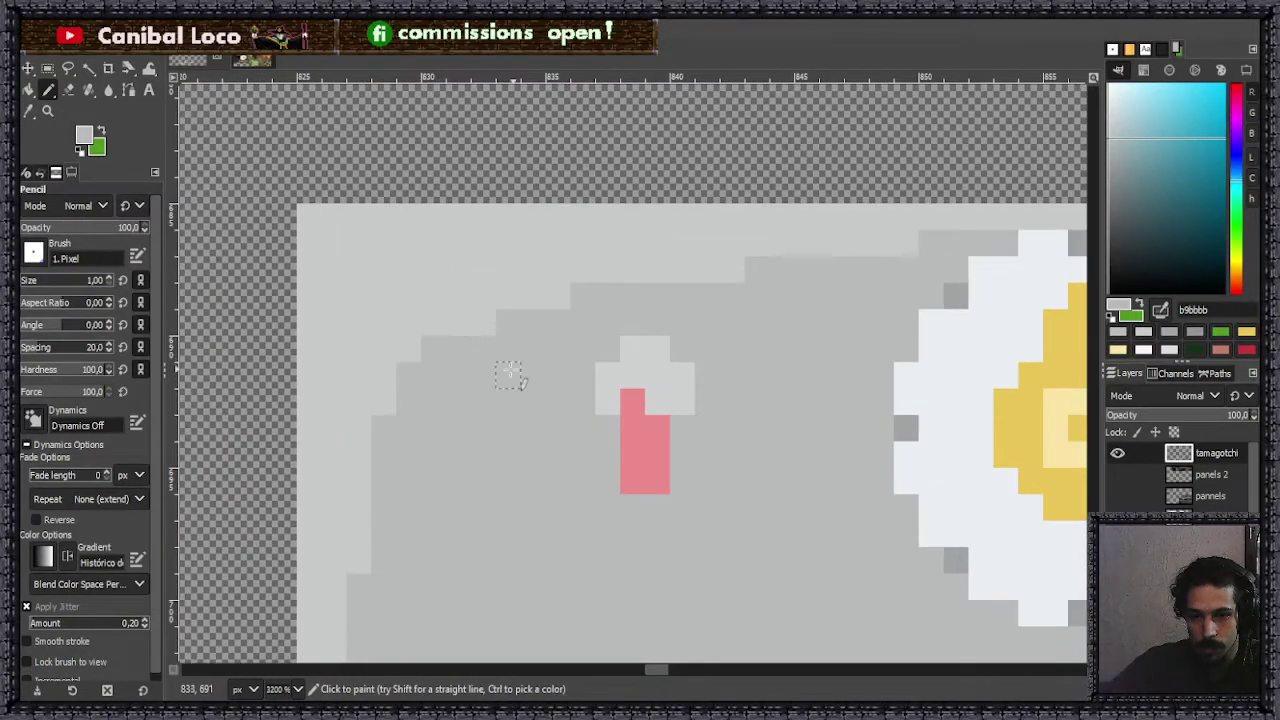
{"action": "scroll", "coordinate": [477, 414], "scroll_direction": "down", "scroll_amount": 5}
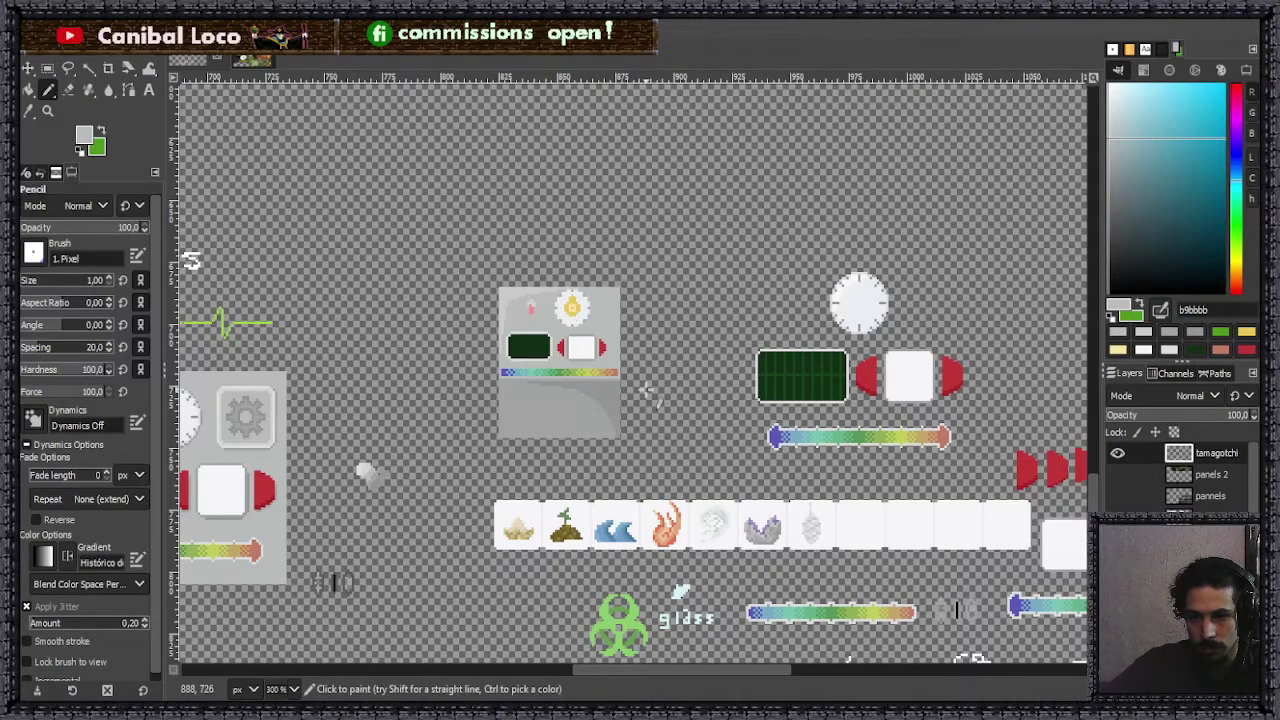
{"action": "scroll", "coordinate": [530, 345], "scroll_direction": "up", "scroll_amount": 3}
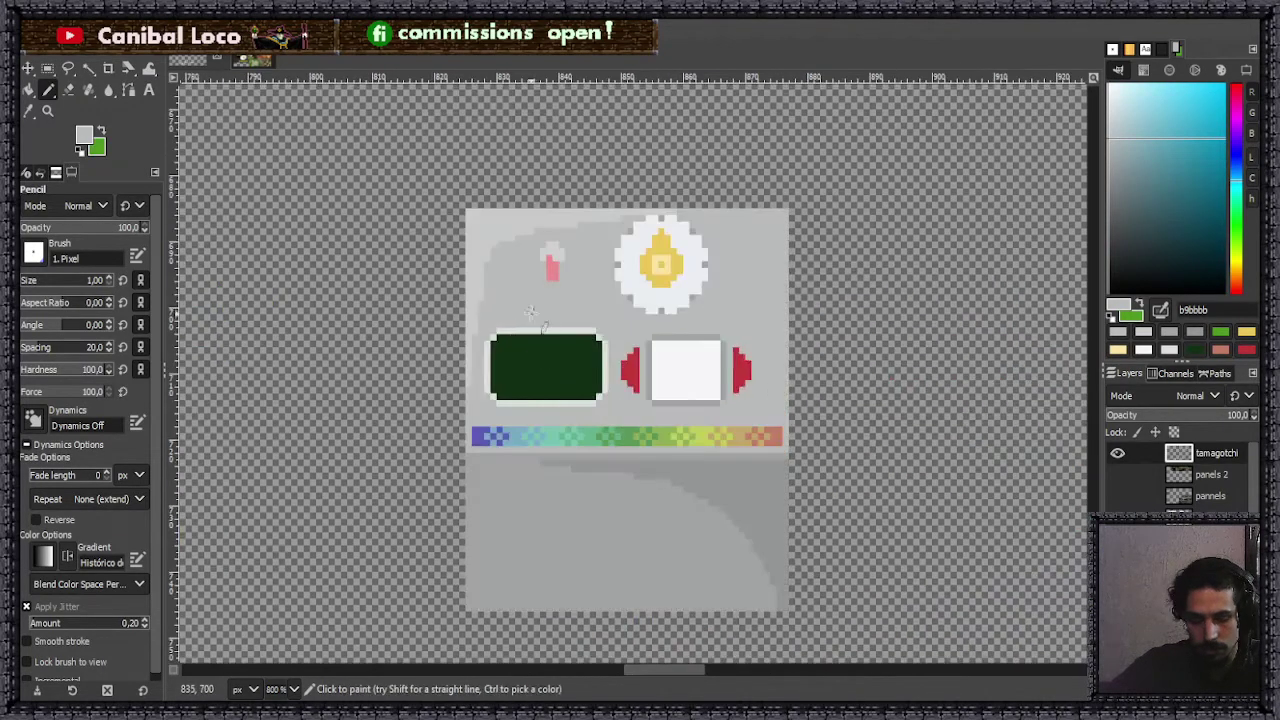
- Try a diagonal highlight stroke in sampled c9caca from the pink indicator's gray cap up towards the clock
{"action": "left_click", "coordinate": [514, 220], "text": "ctrl"}
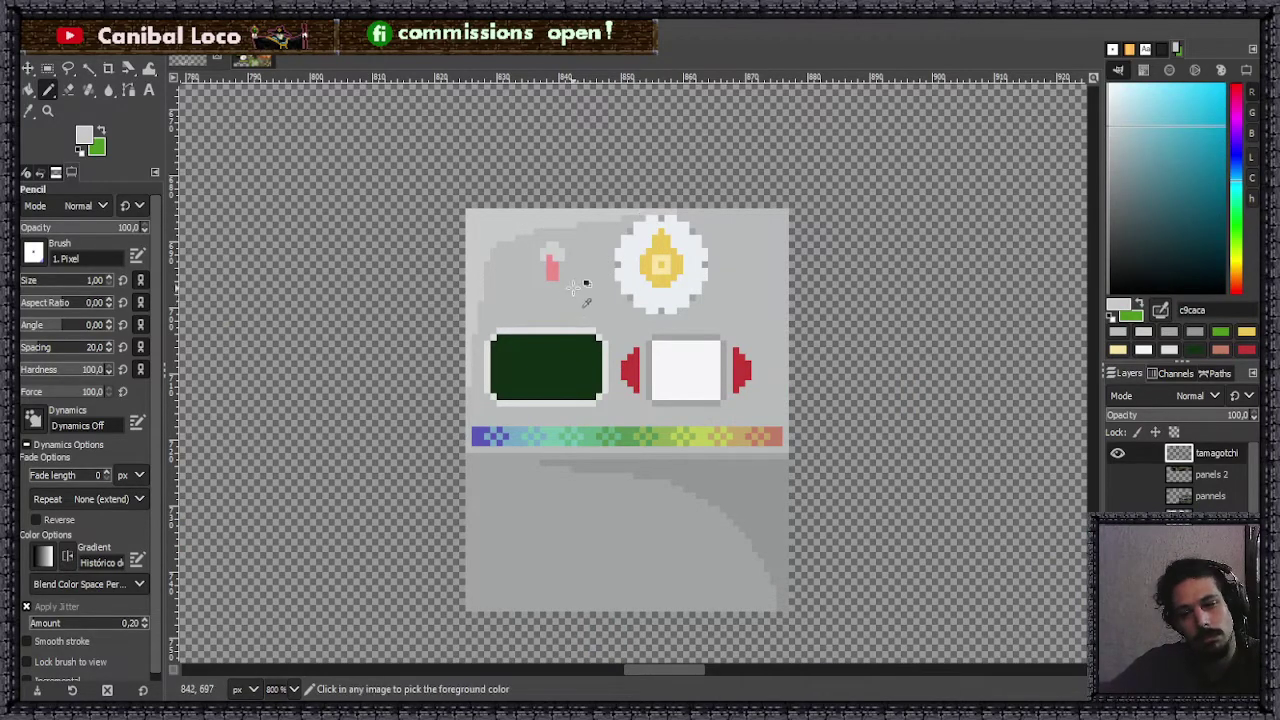
{"action": "scroll", "coordinate": [580, 290], "scroll_direction": "up", "scroll_amount": 2}
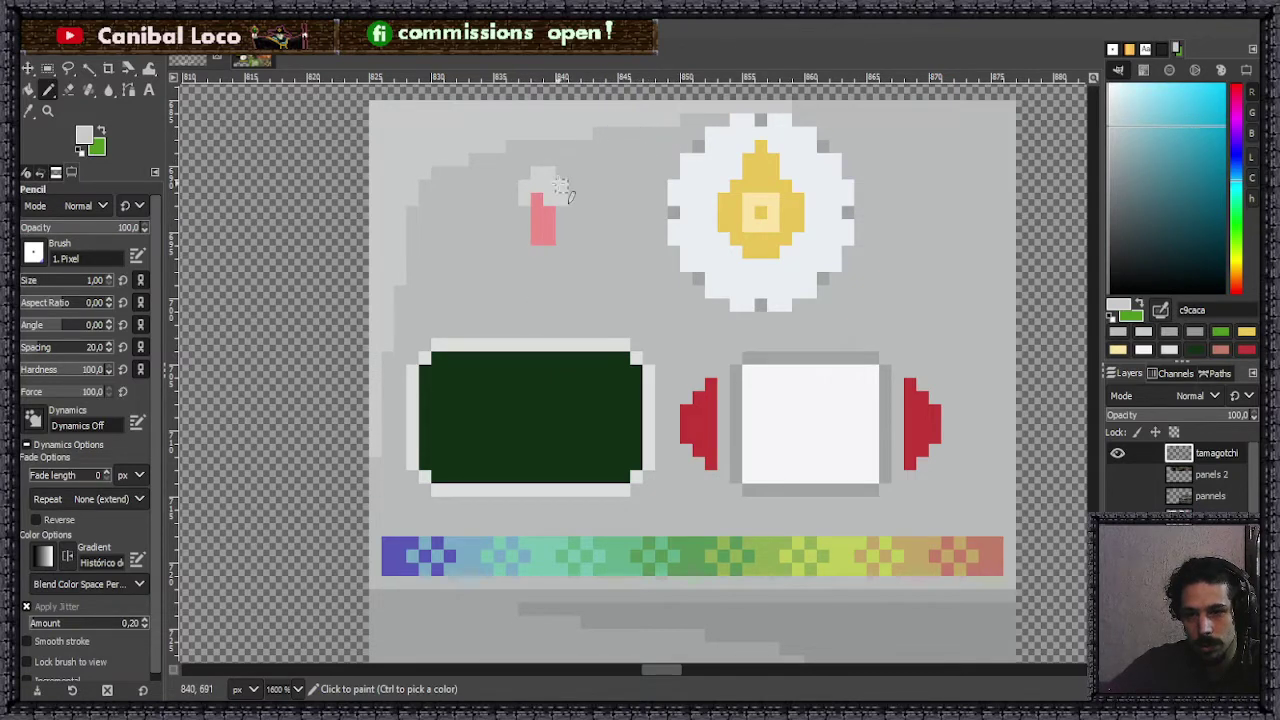
{"action": "mouse_move", "coordinate": [575, 190]}
{"action": "left_mouse_down"}
{"action": "mouse_move", "coordinate": [586, 166]}
{"action": "mouse_move", "coordinate": [650, 138]}
{"action": "left_mouse_up"}
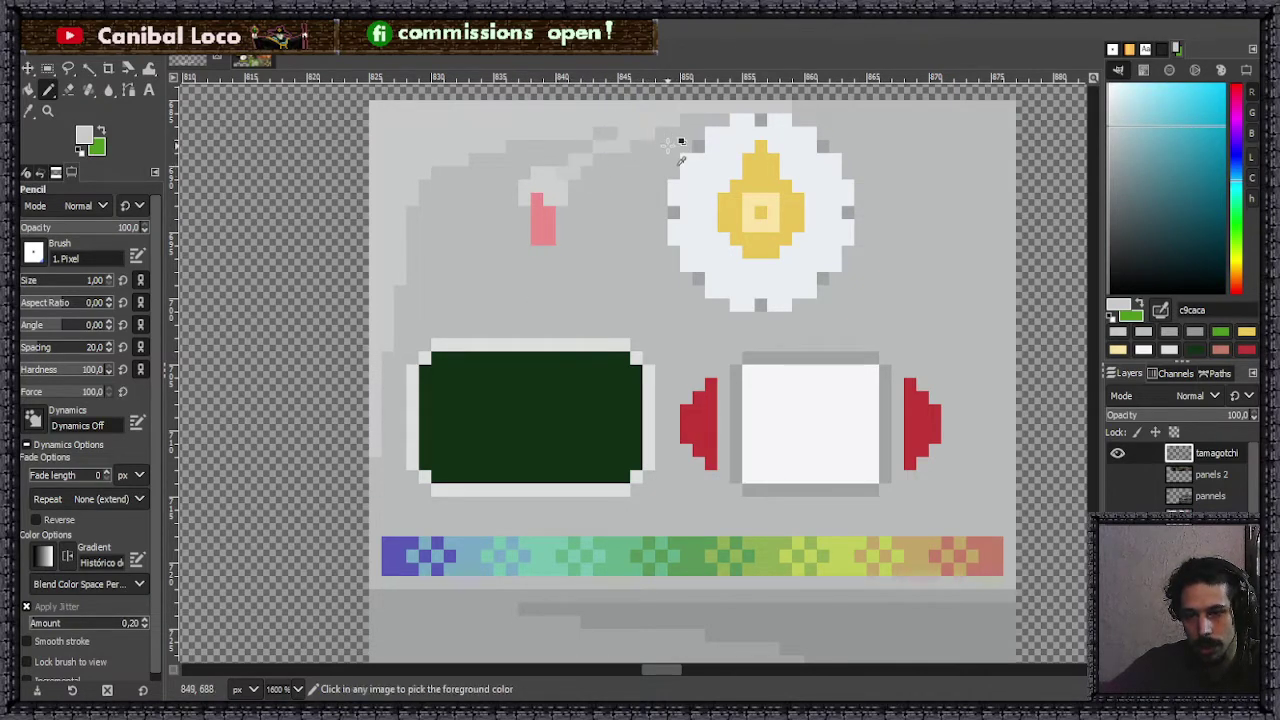
{"action": "scroll", "coordinate": [598, 212], "scroll_direction": "down", "scroll_amount": 3}
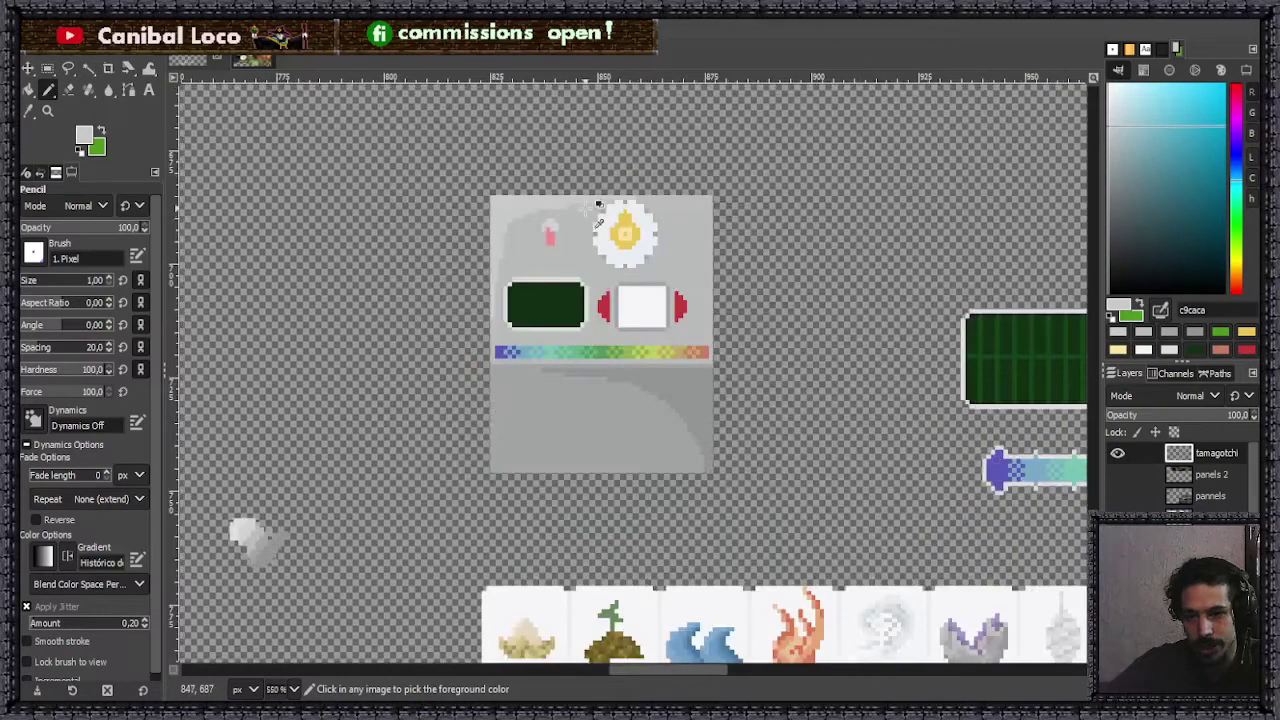
- Save the image
{"action": "key", "text": "ctrl+s"}
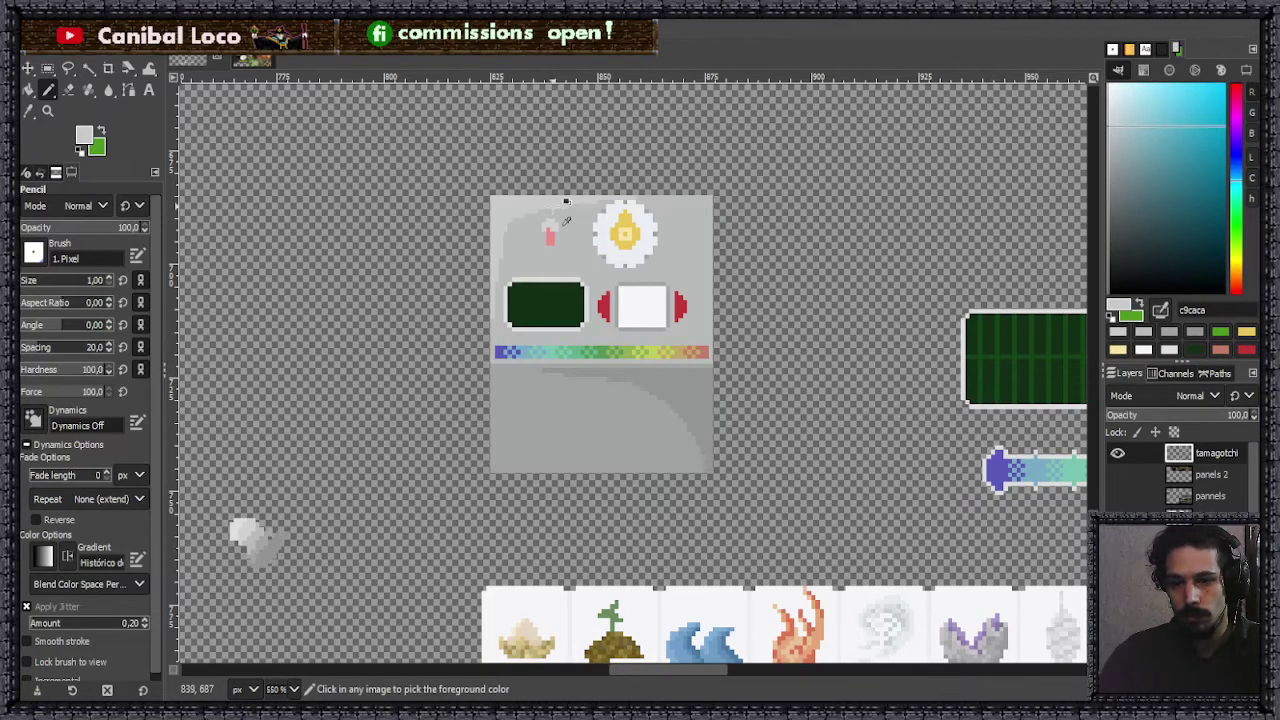
- Try to widen the corner highlight with c9caca strokes into a more diagonal edge beside the pink indicator
{"action": "scroll", "coordinate": [507, 227], "scroll_direction": "up", "scroll_amount": 4}
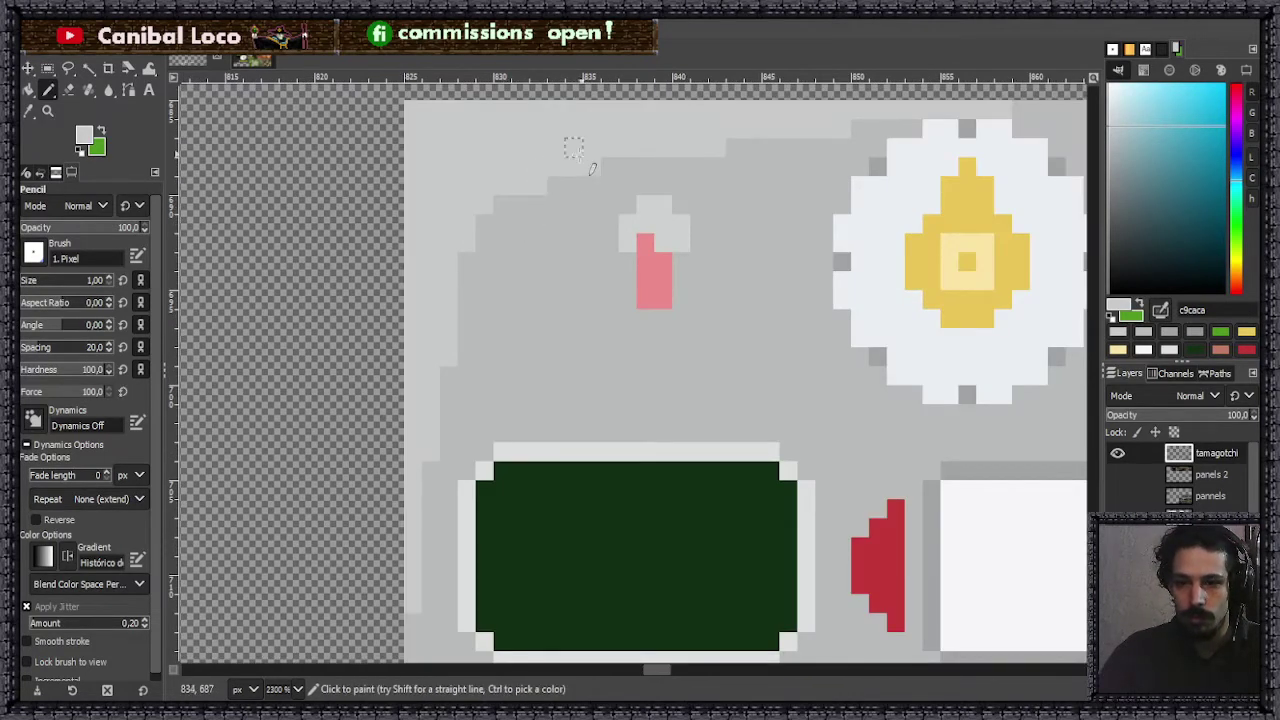
{"action": "left_click_drag", "start_coordinate": [585, 170], "coordinate": [484, 262]}
{"action": "left_click", "coordinate": [555, 188], "text": "shift"}
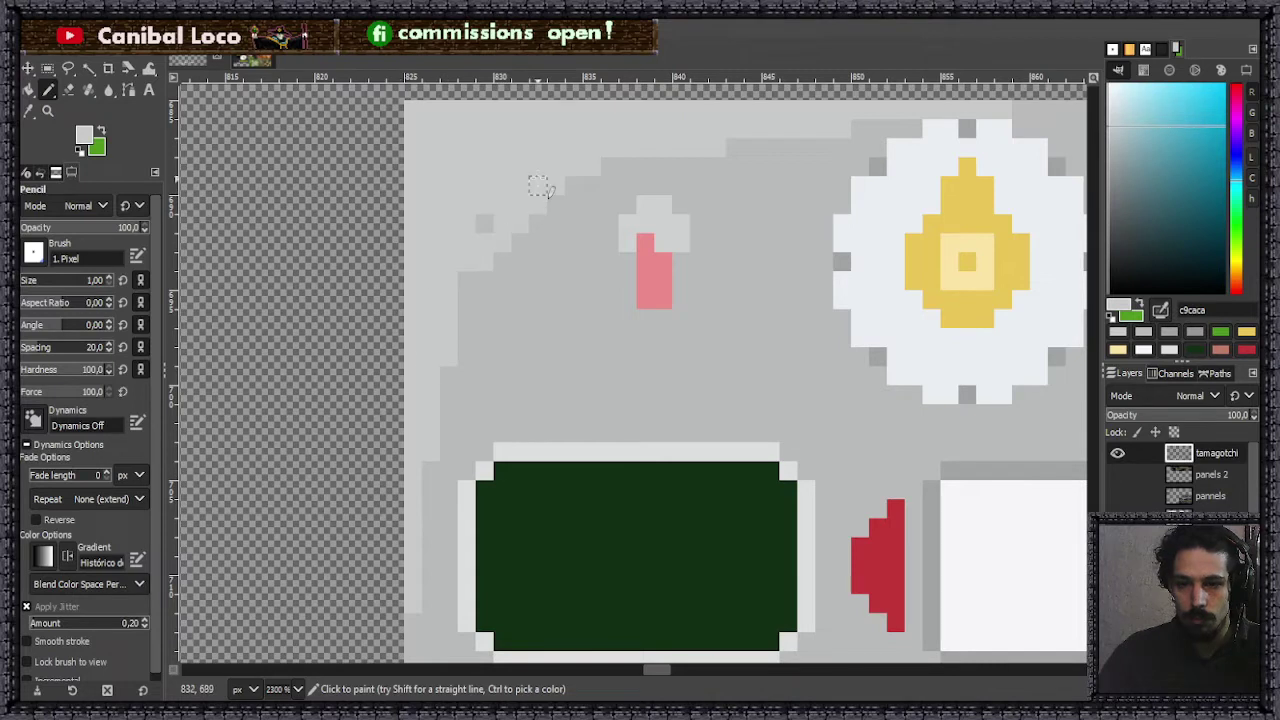
{"action": "left_click", "coordinate": [593, 187], "text": "shift"}
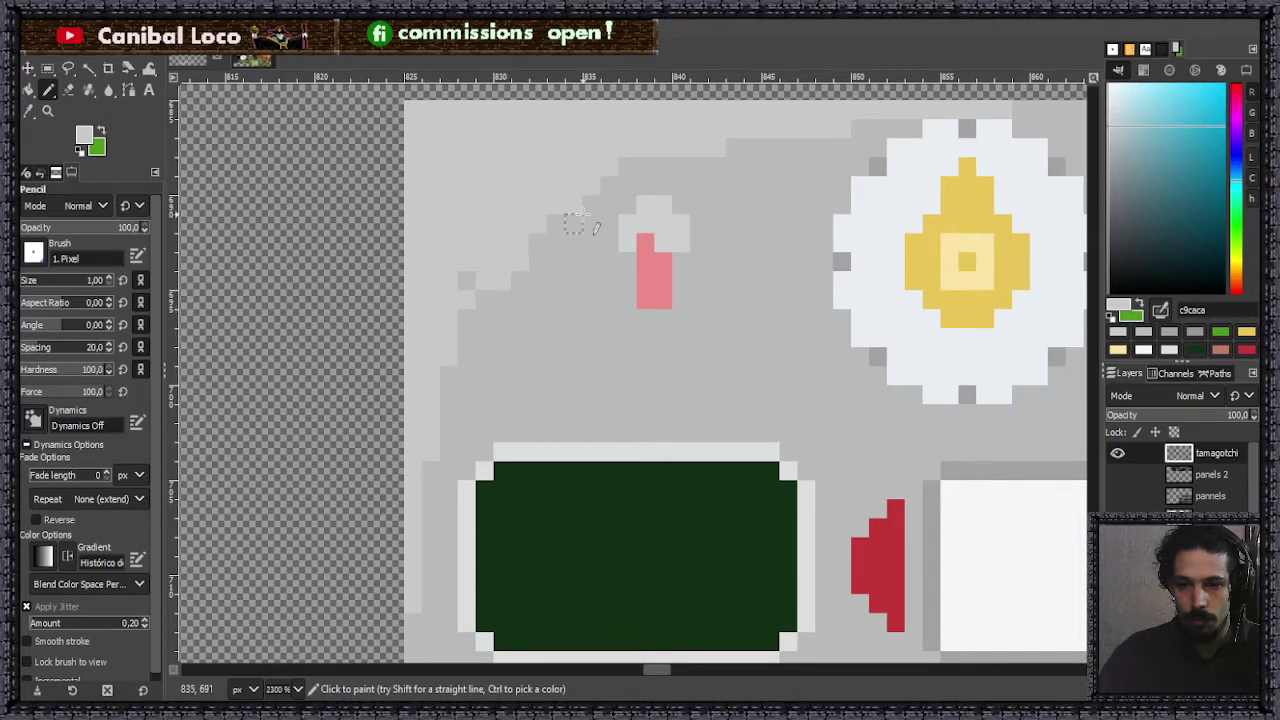
{"action": "left_click", "coordinate": [448, 299], "text": "shift"}
{"action": "mouse_move", "coordinate": [680, 148]}
{"action": "left_mouse_down"}
{"action": "mouse_move", "coordinate": [573, 223]}
{"action": "mouse_move", "coordinate": [645, 147]}
{"action": "mouse_move", "coordinate": [537, 243]}
{"action": "mouse_move", "coordinate": [591, 205]}
{"action": "mouse_move", "coordinate": [537, 243]}
{"action": "mouse_move", "coordinate": [484, 318]}
{"action": "mouse_move", "coordinate": [573, 222]}
{"action": "mouse_move", "coordinate": [484, 318]}
{"action": "left_mouse_up"}
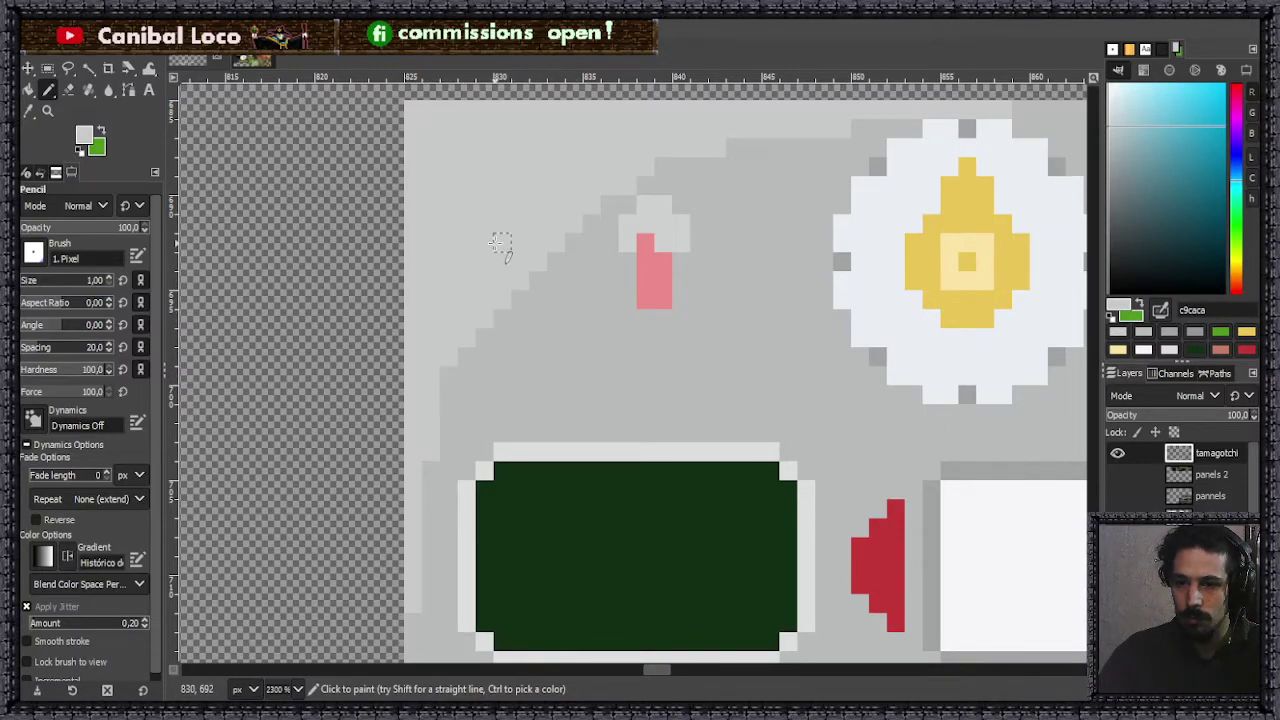
- Try to lower the highlight's upper edge with c9caca pixels between the pink indicator and the clock
{"action": "scroll", "coordinate": [580, 222], "scroll_direction": "down", "scroll_amount": 4, "text": "ctrl"}
{"action": "scroll", "coordinate": [580, 206], "scroll_direction": "down", "scroll_amount": 1, "text": "ctrl"}
{"action": "scroll", "coordinate": [571, 243], "scroll_direction": "up", "scroll_amount": 6, "text": "ctrl"}
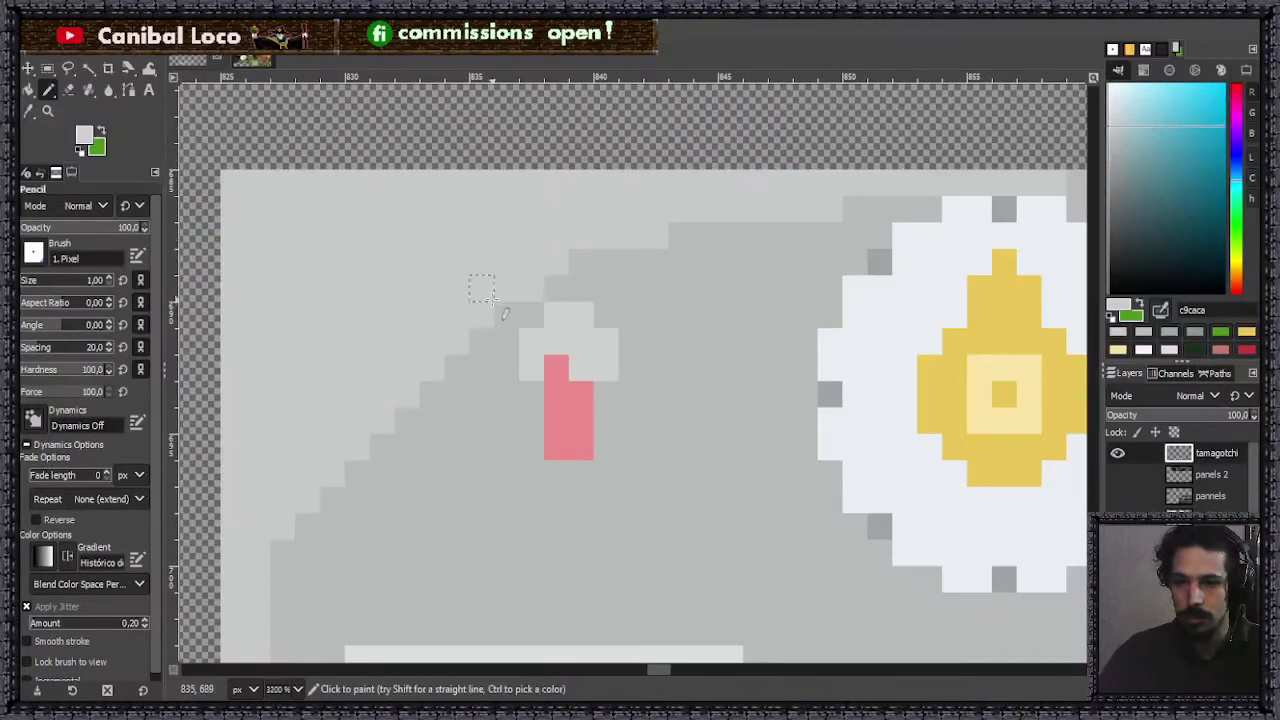
{"action": "left_click_drag", "start_coordinate": [680, 236], "coordinate": [780, 236]}
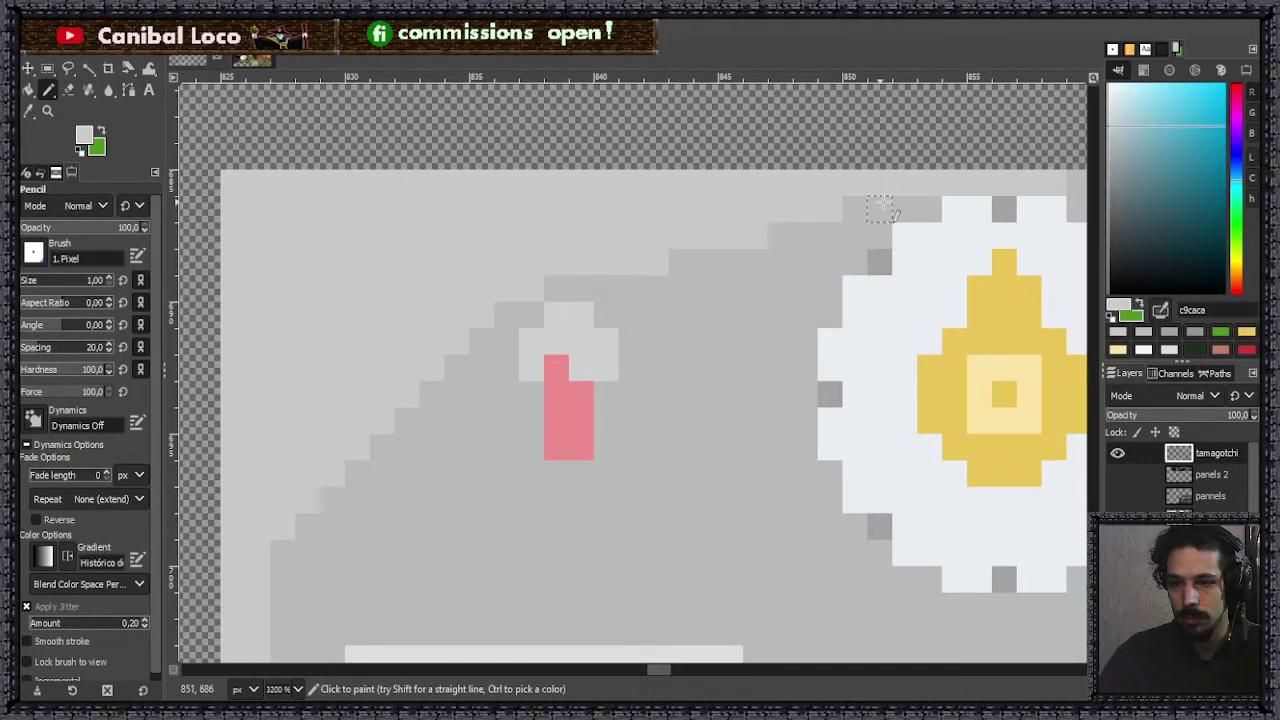
{"action": "left_click", "coordinate": [856, 209]}
- Try to thicken the highlight's lower curve above the green screen's corner with c9caca pixels, and sample base gray b9bbbb
{"action": "scroll", "coordinate": [878, 222], "scroll_direction": "down", "scroll_amount": 3, "text": "ctrl"}
{"action": "scroll", "coordinate": [634, 251], "scroll_direction": "up", "scroll_amount": 4, "text": "ctrl"}
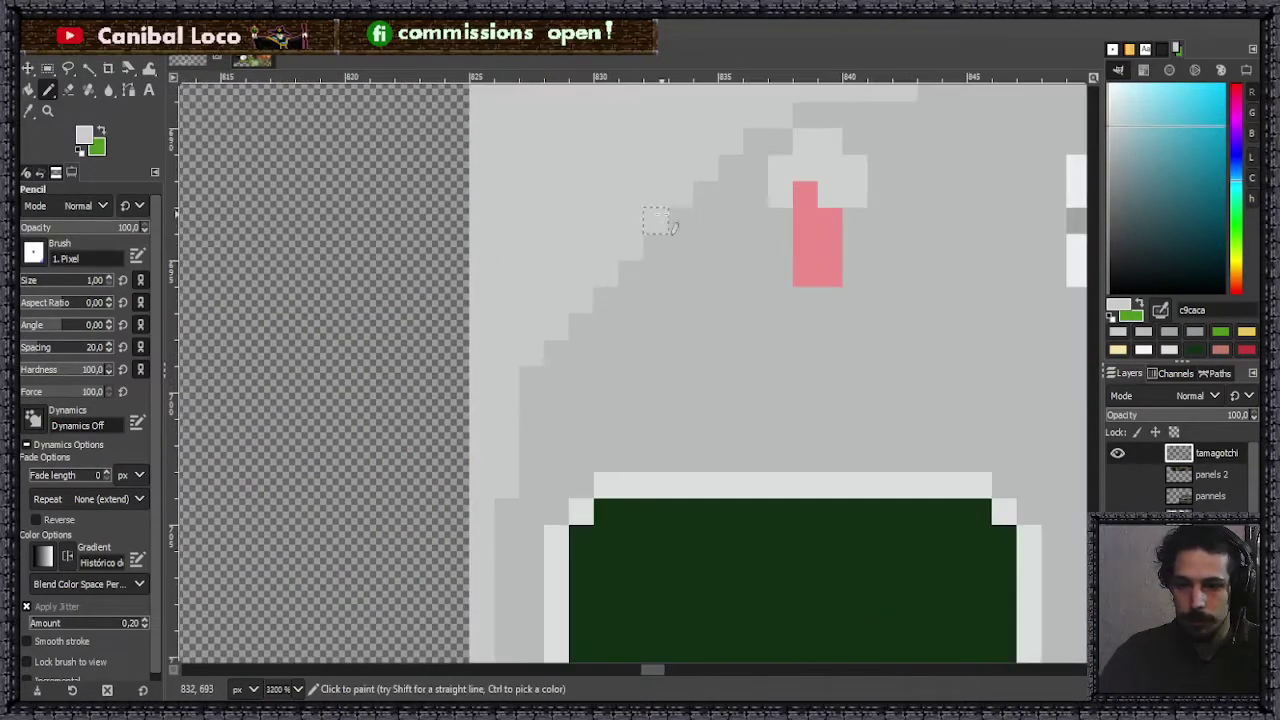
{"action": "left_click_drag", "start_coordinate": [632, 300], "coordinate": [532, 407]}
{"action": "left_click", "coordinate": [557, 378]}
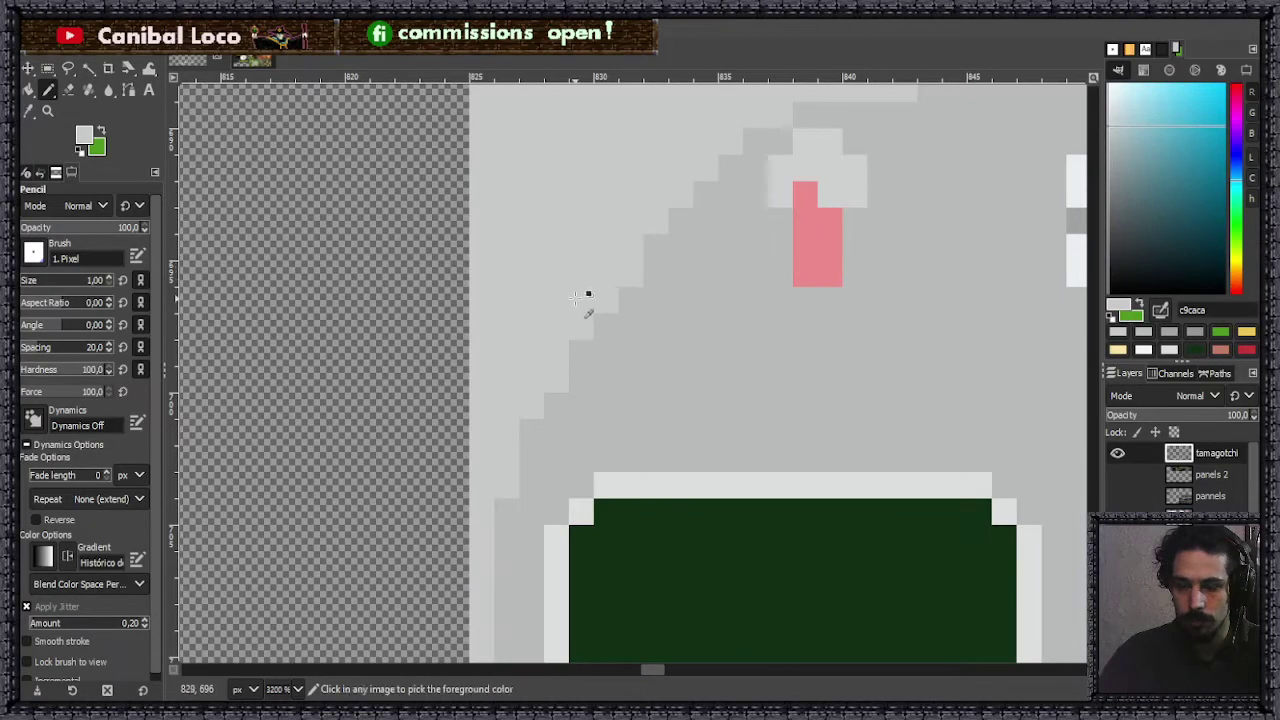
{"action": "scroll", "coordinate": [534, 287], "scroll_direction": "down", "scroll_amount": 3}
{"action": "scroll", "coordinate": [594, 220], "scroll_direction": "up", "scroll_amount": 3}
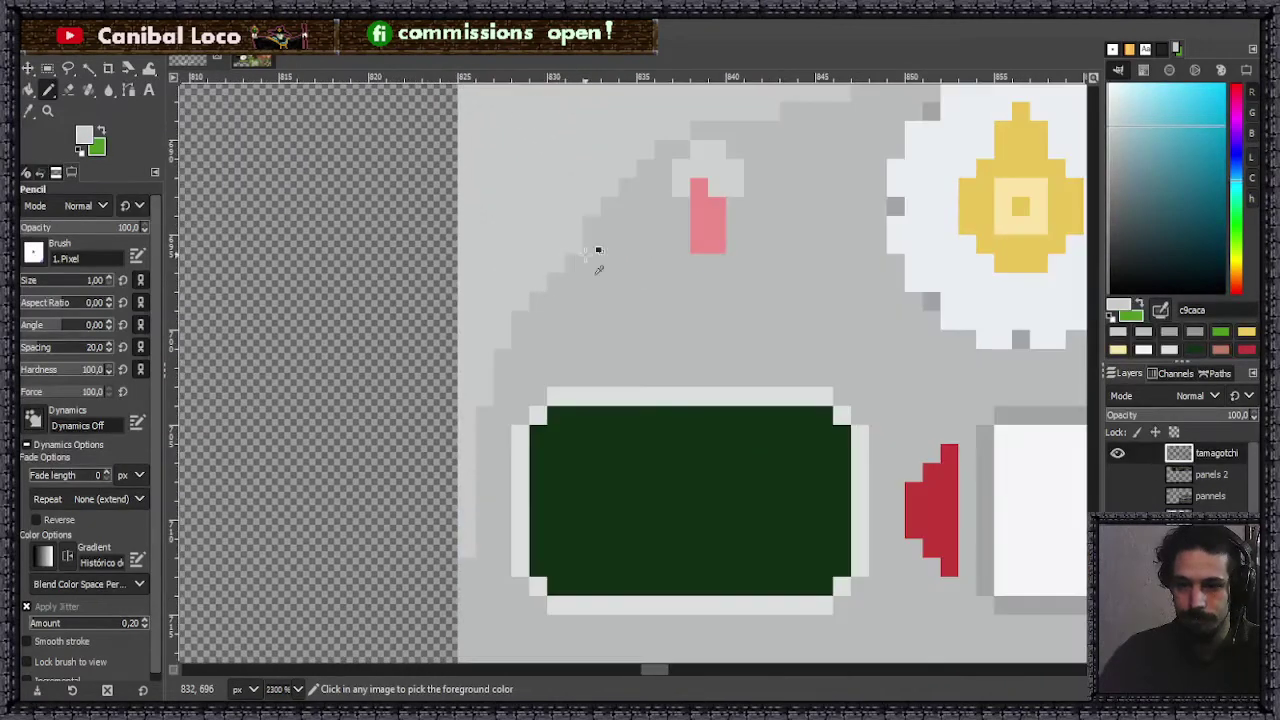
{"action": "left_click", "coordinate": [594, 260], "text": "ctrl"}
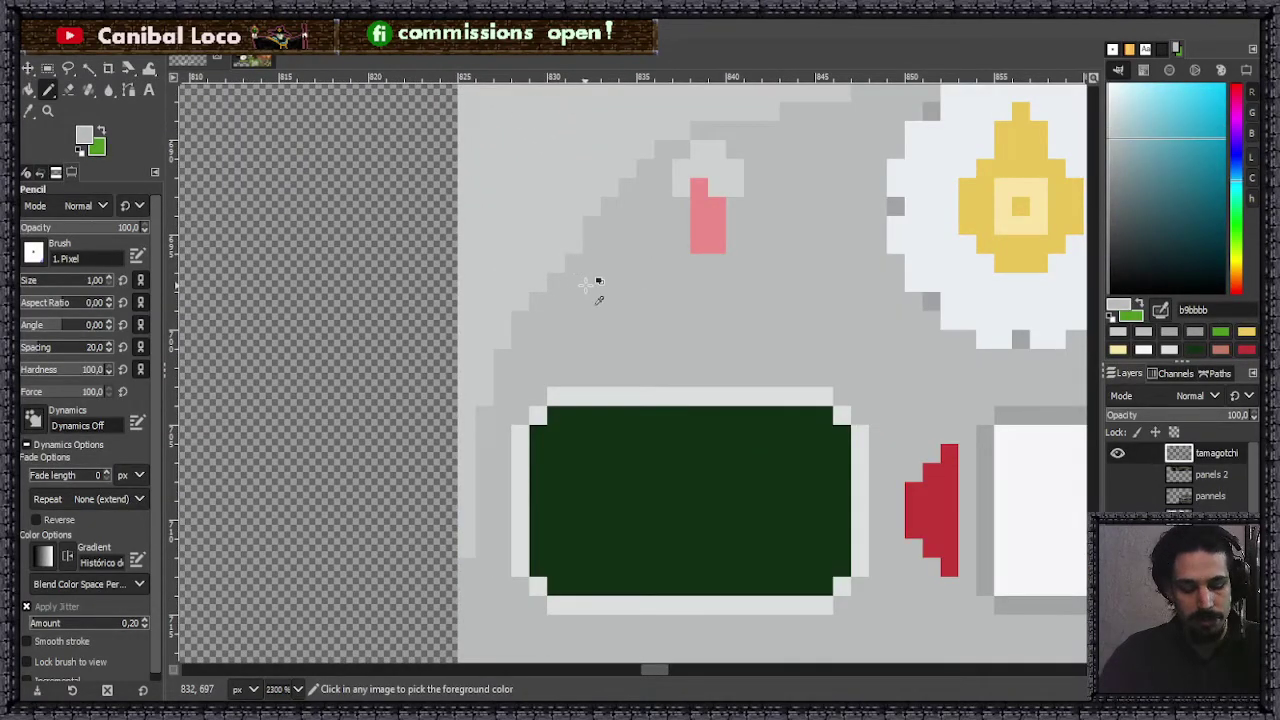
- Undo the pencil strokes that widened the corner highlight, back to its previous narrower curve
{"action": "key", "text": "ctrl+z"}
{"action": "key", "text": "ctrl+z"}
{"action": "key", "text": "ctrl+z"}
{"action": "key", "text": "ctrl+z"}
{"action": "key", "text": "ctrl+z"}
{"action": "key", "text": "ctrl+z"}
{"action": "key", "text": "ctrl+z"}
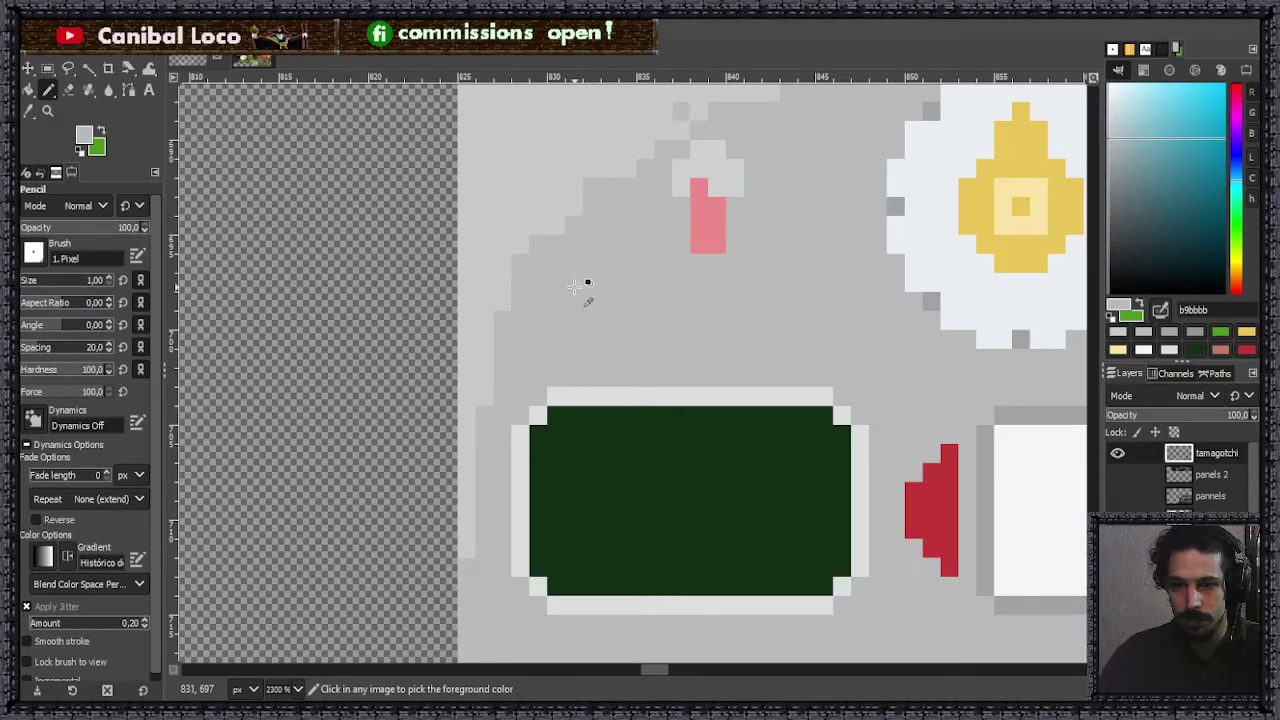
{"action": "key", "text": "ctrl+z"}
{"action": "key", "text": "ctrl+z"}
{"action": "key", "text": "ctrl+z"}
{"action": "key", "text": "ctrl+z"}
{"action": "key", "text": "ctrl+z"}
{"action": "key", "text": "ctrl+z"}
{"action": "key", "text": "ctrl+z"}
{"action": "key", "text": "ctrl+z"}
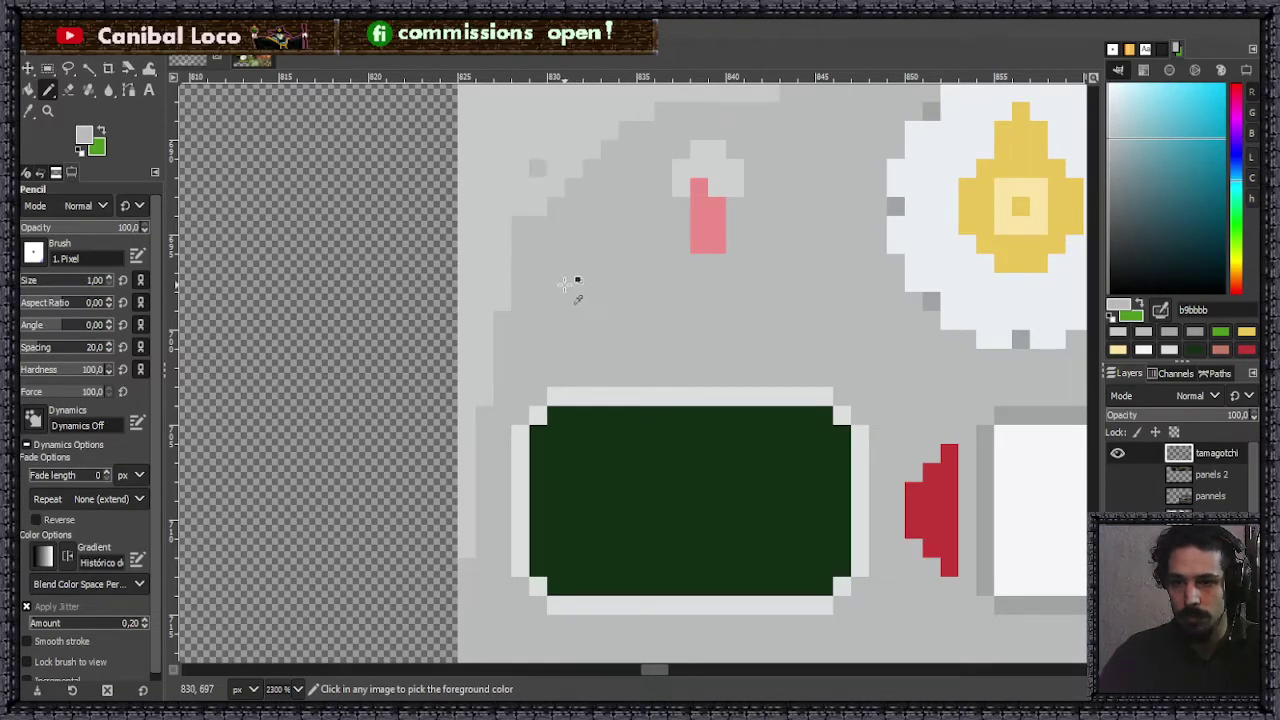
{"action": "key", "text": "ctrl+z"}
{"action": "key", "text": "ctrl+y"}
{"action": "scroll", "coordinate": [560, 275], "scroll_direction": "down", "scroll_amount": 3}
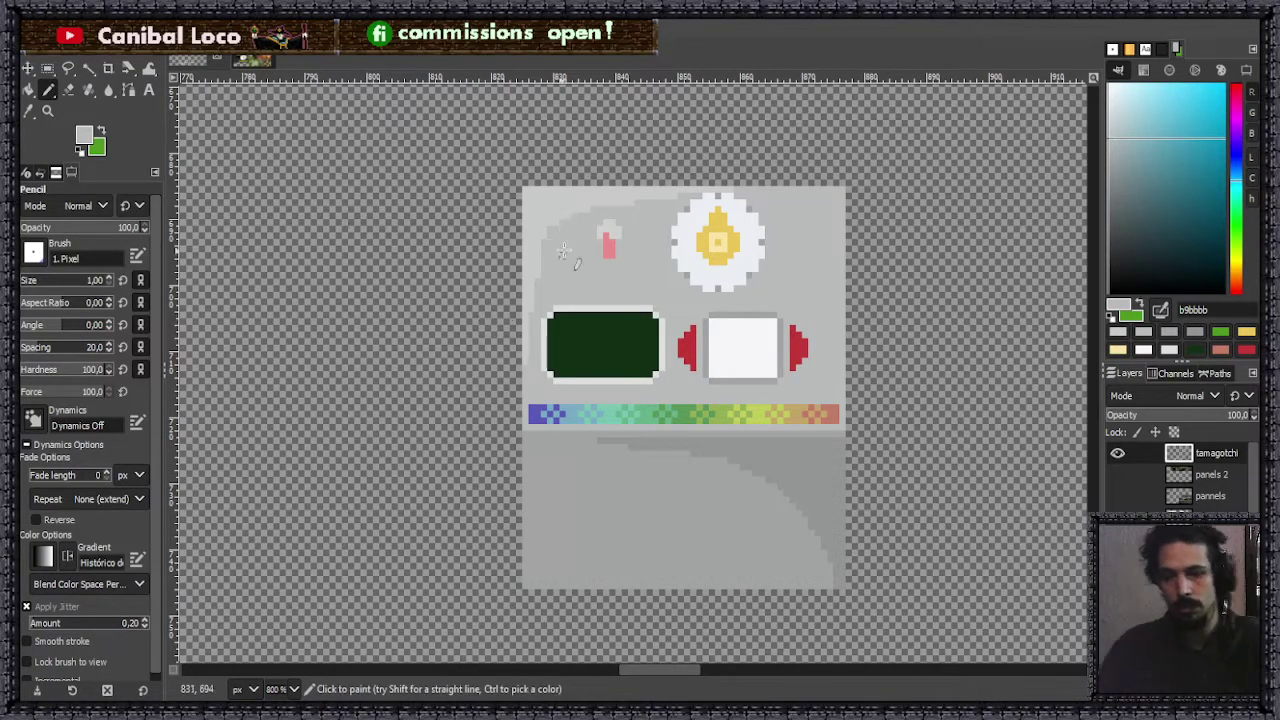
- Sample highlight gray c9caca and pencil the corner curve slightly inward, smoothing its pixel steps on the left and upper sides
{"action": "scroll", "coordinate": [574, 210], "scroll_direction": "up", "scroll_amount": 3, "text": "ctrl"}
{"action": "left_click", "coordinate": [573, 207], "text": "ctrl"}
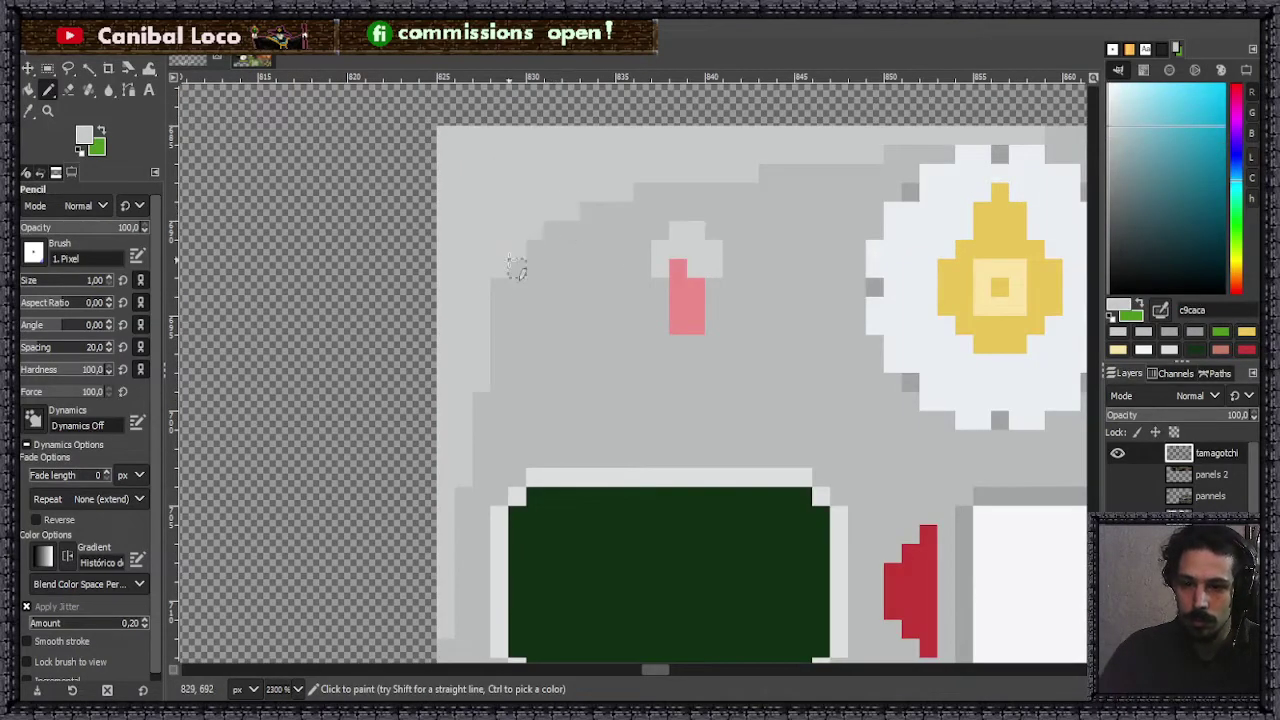
{"action": "left_click_drag", "start_coordinate": [560, 228], "coordinate": [470, 305]}
{"action": "scroll", "coordinate": [456, 340], "scroll_direction": "down", "scroll_amount": 5, "text": "ctrl"}
{"action": "scroll", "coordinate": [510, 250], "scroll_direction": "up", "scroll_amount": 5, "text": "ctrl"}
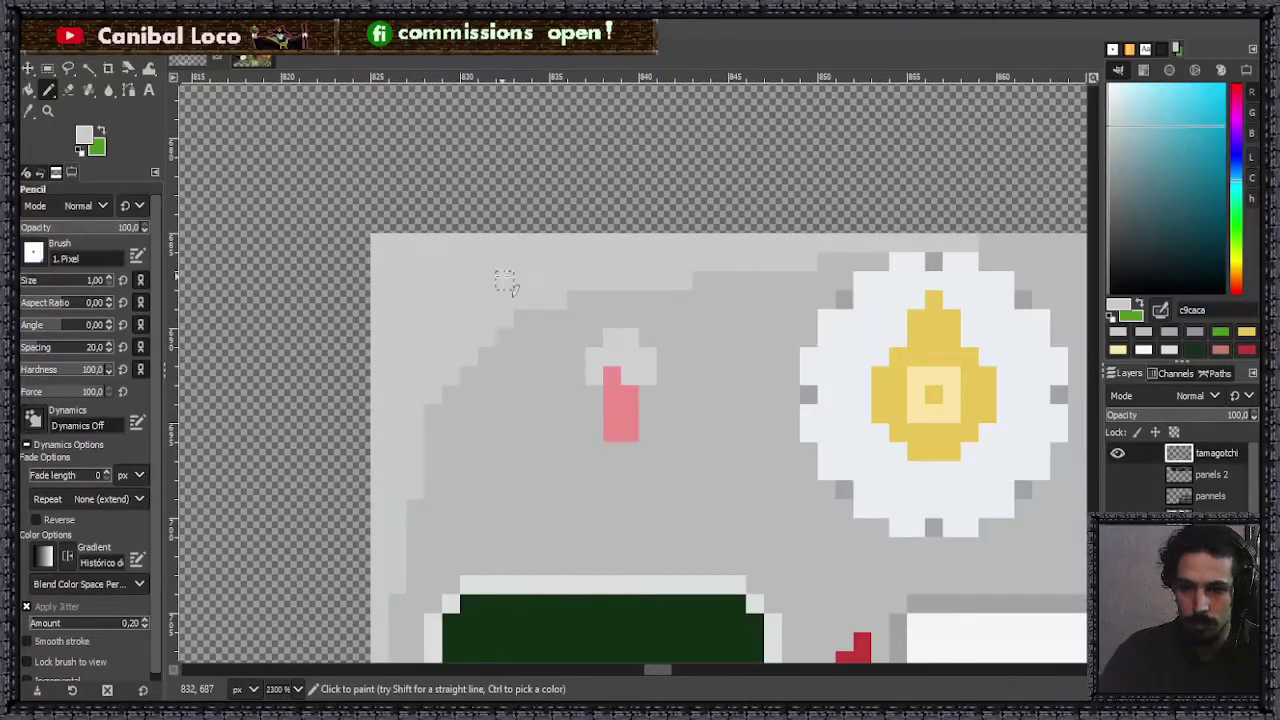
{"action": "left_click_drag", "start_coordinate": [433, 431], "coordinate": [434, 394]}
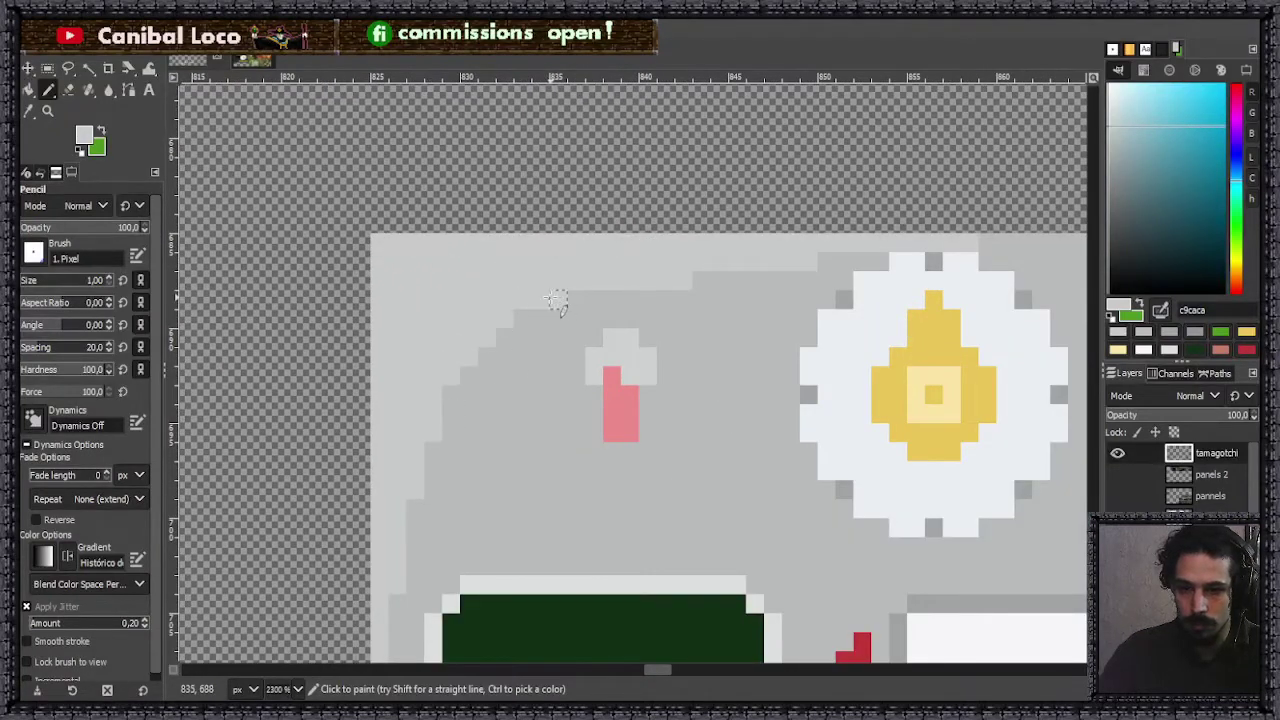
{"action": "left_click", "coordinate": [523, 320]}
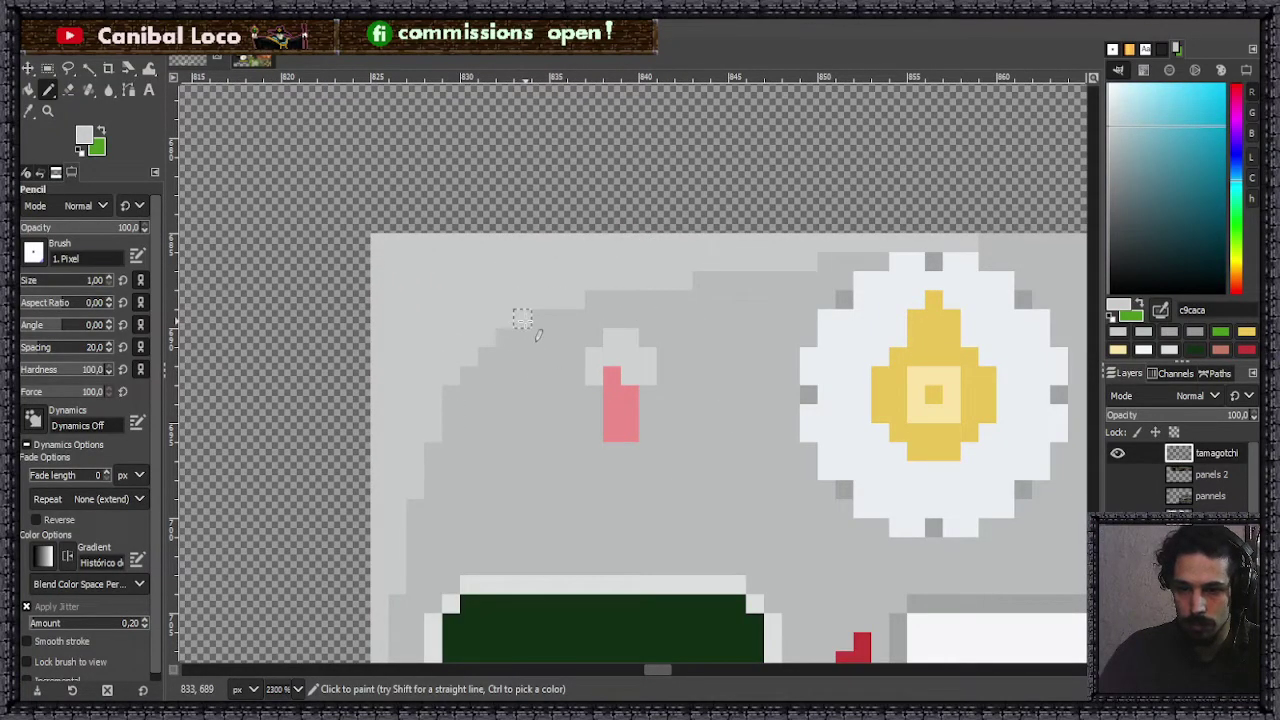
{"action": "scroll", "coordinate": [440, 410], "scroll_direction": "down", "scroll_amount": 5, "text": "ctrl"}
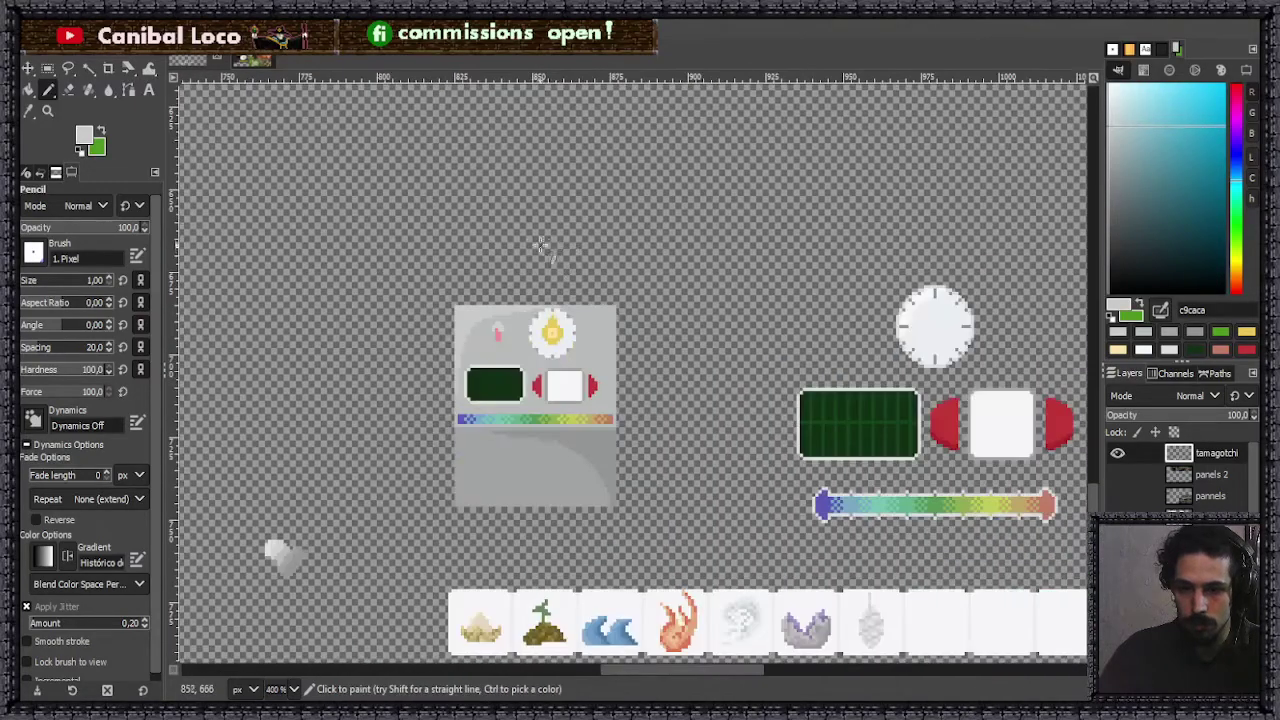
- Compare the small device's red arrow buttons with those on the larger reference panel, sampling their red c33838
{"action": "scroll", "coordinate": [540, 270], "scroll_direction": "down", "scroll_amount": 3, "text": "ctrl"}
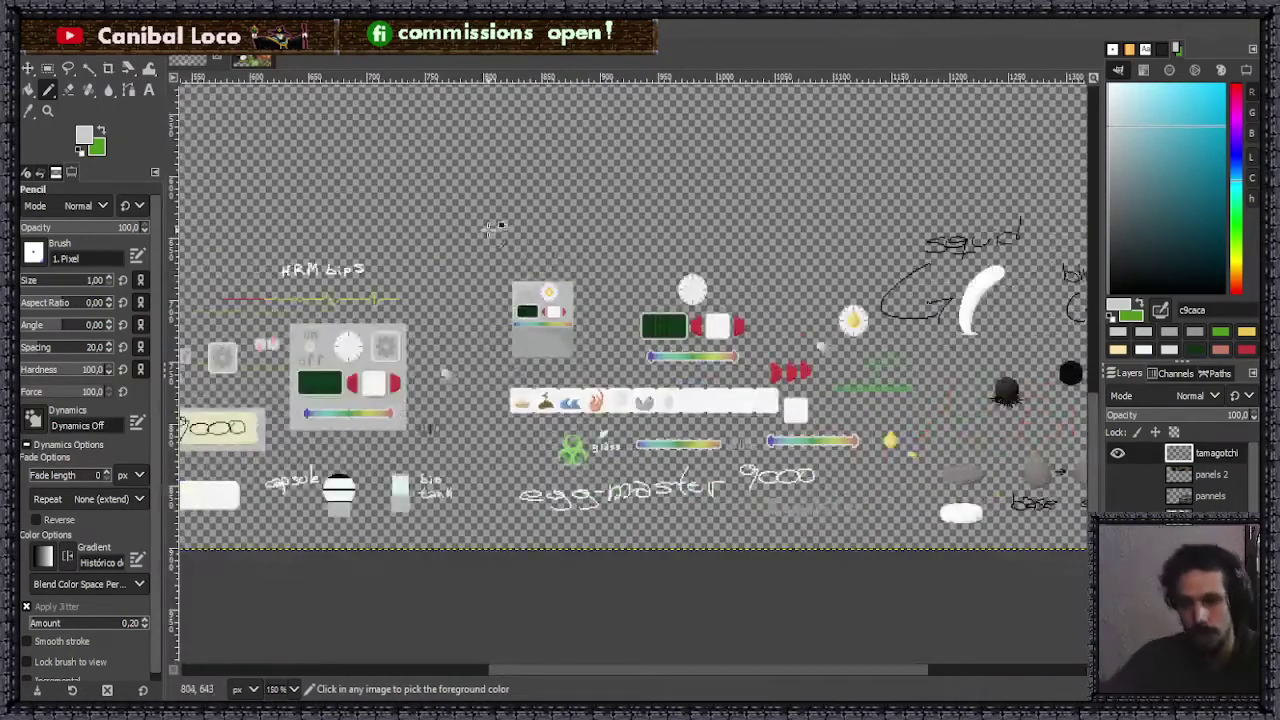
{"action": "scroll", "coordinate": [557, 292], "scroll_direction": "up", "scroll_amount": 6}
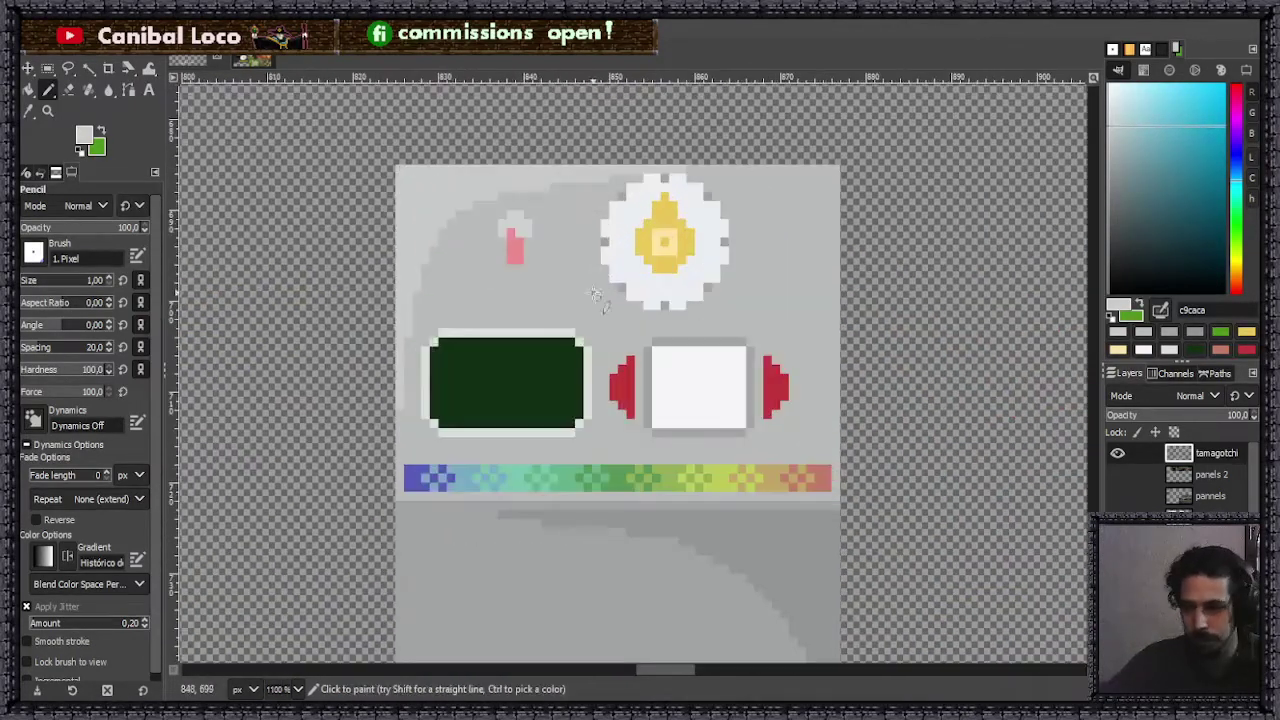
{"action": "left_click", "coordinate": [624, 380], "text": "ctrl"}
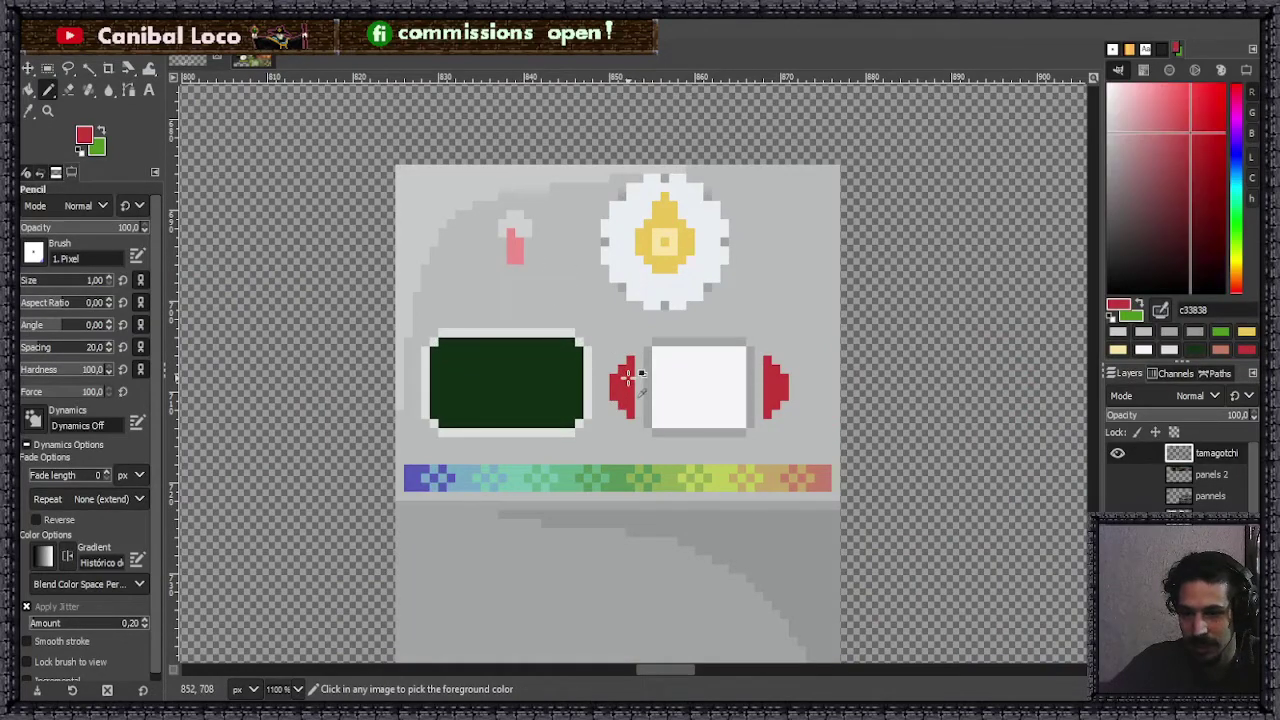
{"action": "scroll", "coordinate": [863, 234], "scroll_direction": "down", "scroll_amount": 5, "text": "ctrl"}
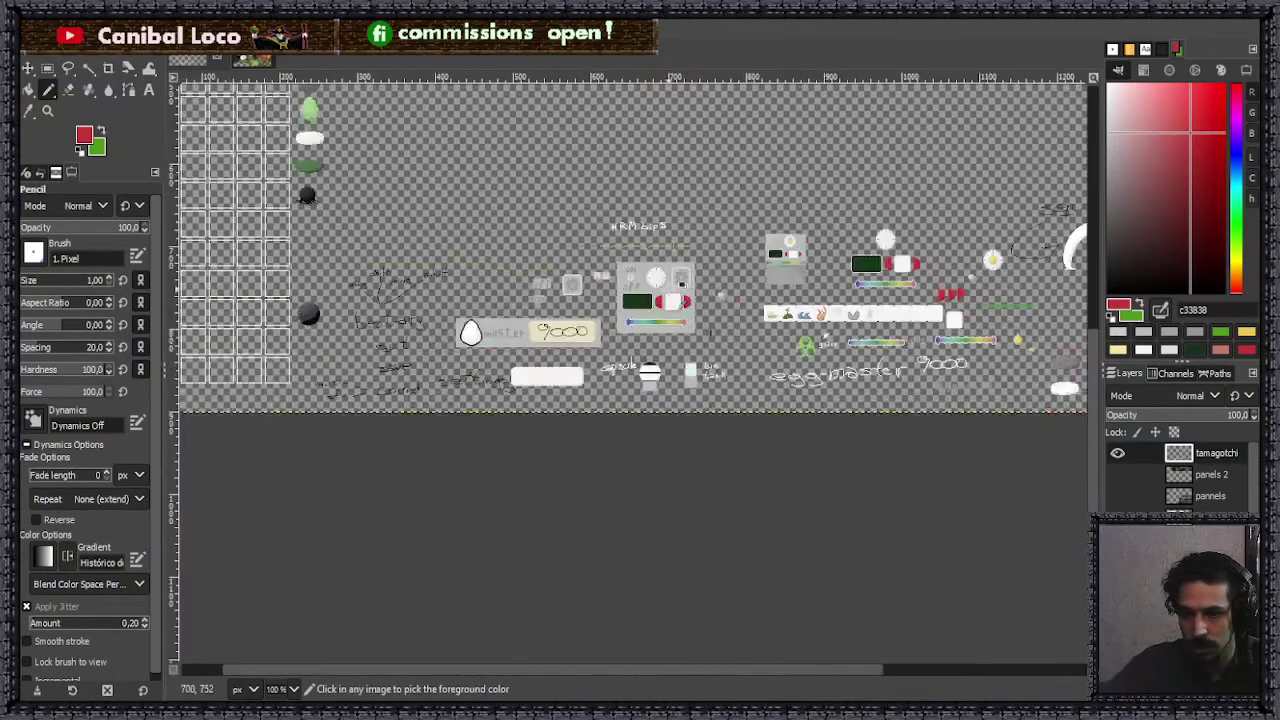
{"action": "scroll", "coordinate": [682, 316], "scroll_direction": "up", "scroll_amount": 5, "text": "ctrl"}
{"action": "scroll", "coordinate": [680, 316], "scroll_direction": "up", "scroll_amount": 2, "text": "ctrl"}
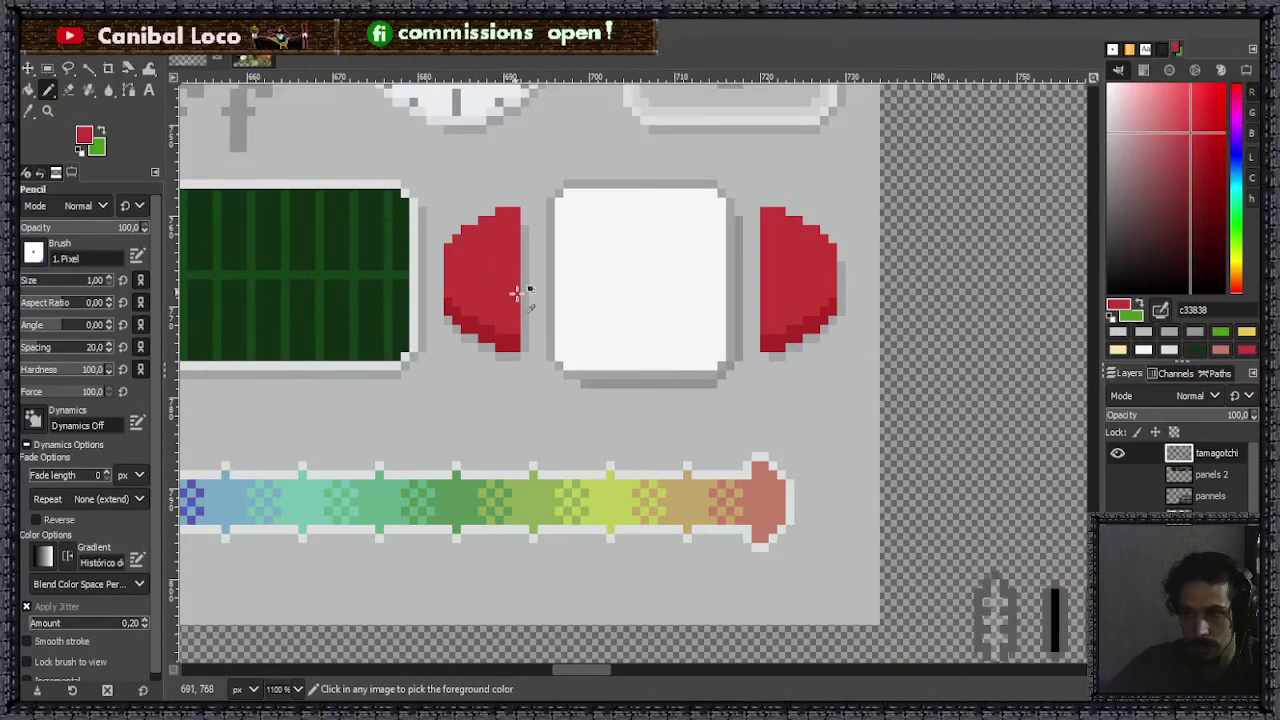
{"action": "scroll", "coordinate": [522, 290], "scroll_direction": "down", "scroll_amount": 6, "text": "ctrl"}
{"action": "scroll", "coordinate": [510, 306], "scroll_direction": "up", "scroll_amount": 6, "text": "ctrl"}
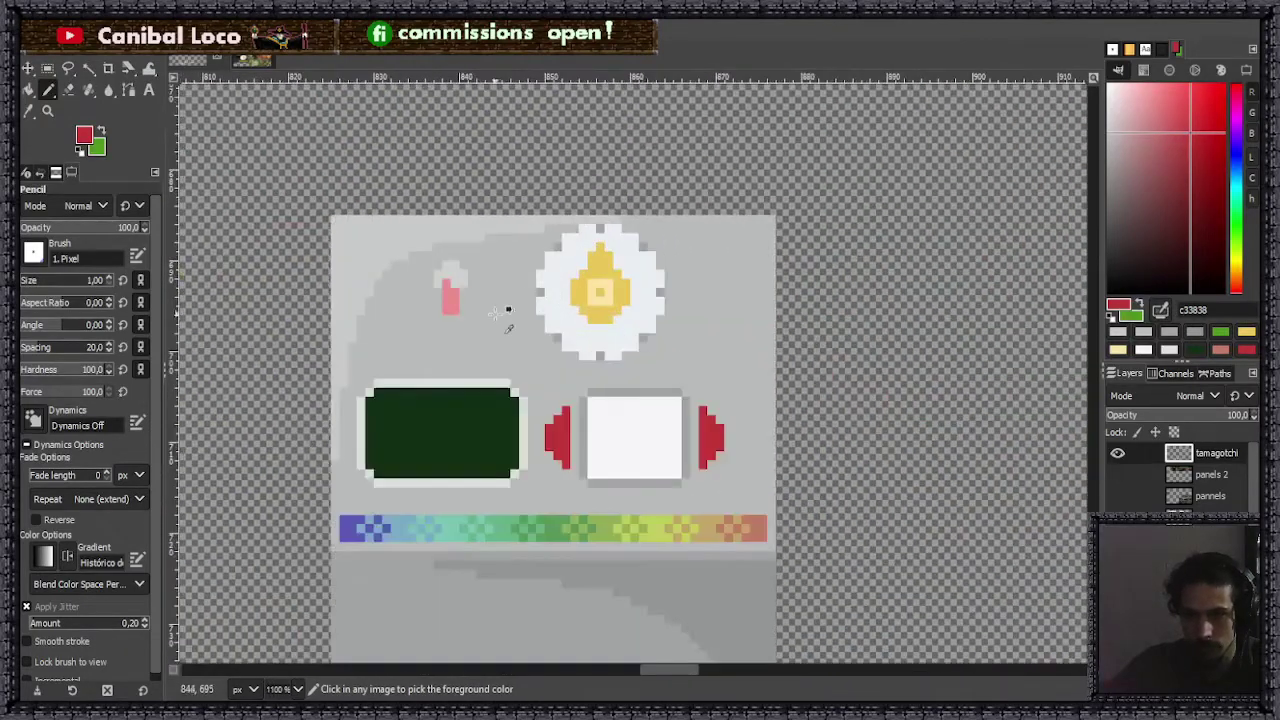
{"action": "scroll", "coordinate": [508, 318], "scroll_direction": "down", "scroll_amount": 2, "text": "ctrl"}
{"action": "scroll", "coordinate": [515, 310], "scroll_direction": "up", "scroll_amount": 2, "text": "ctrl"}
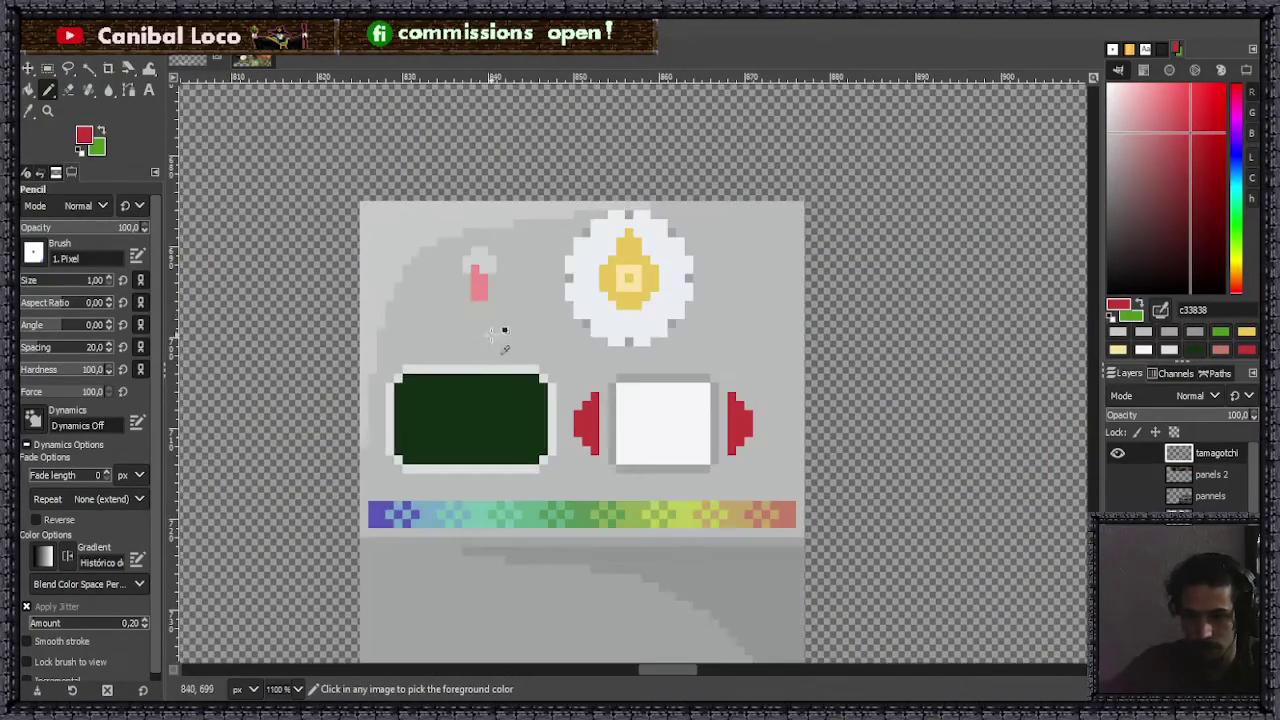
{"action": "scroll", "coordinate": [495, 318], "scroll_direction": "down", "scroll_amount": 1, "text": "ctrl"}
- Undo the stray red pixel penciled on the corner highlight and save the image
{"action": "key", "text": "ctrl+s"}
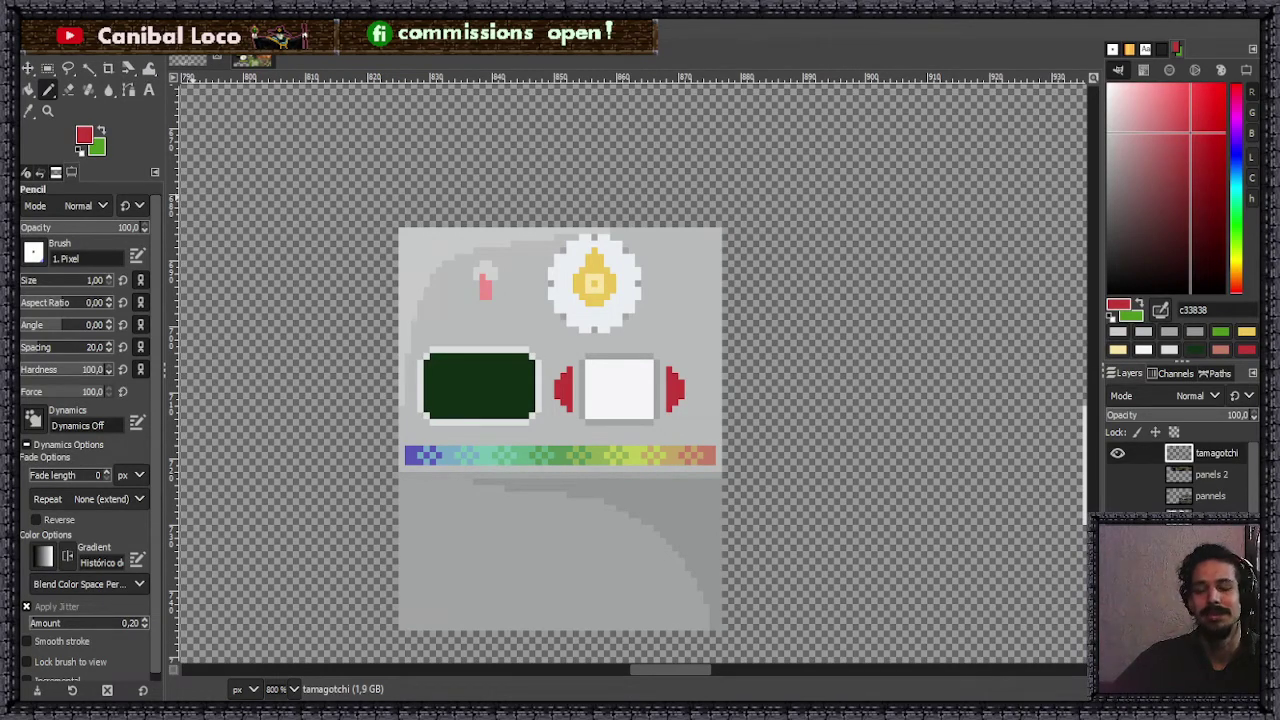
{"action": "left_click", "coordinate": [437, 257]}
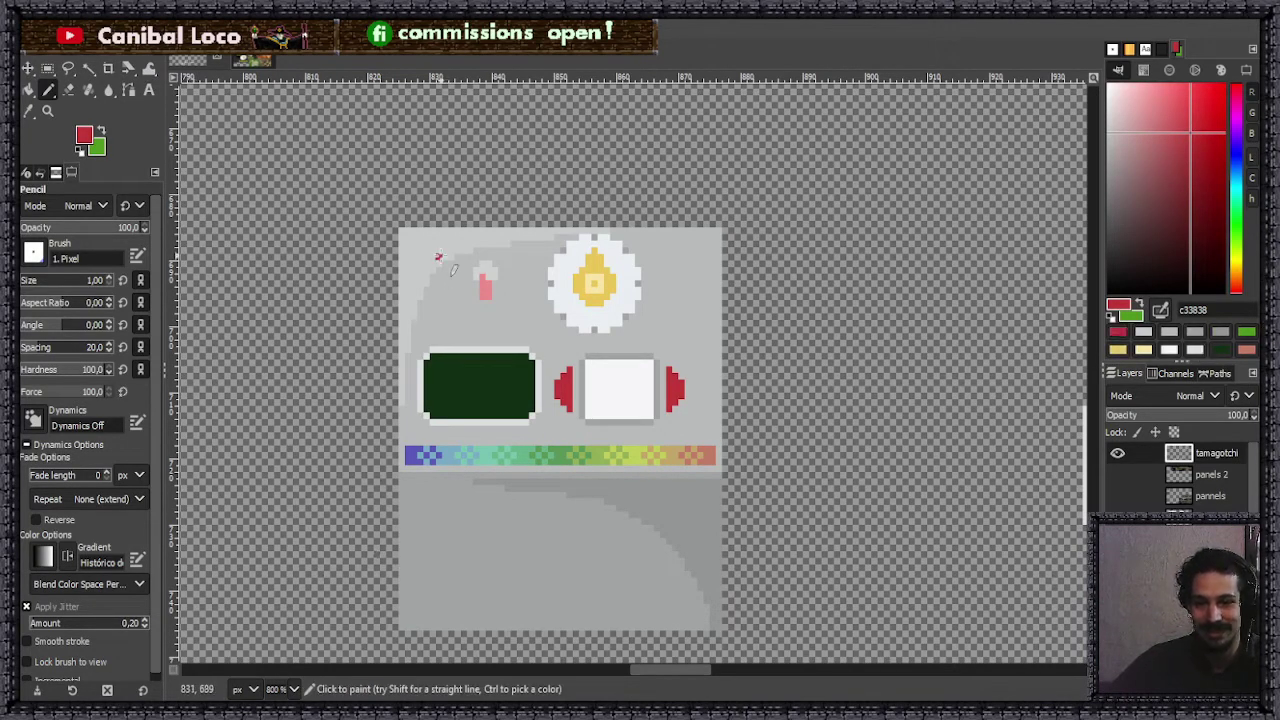
{"action": "key", "text": "ctrl+z"}
{"action": "key", "text": "ctrl+s"}
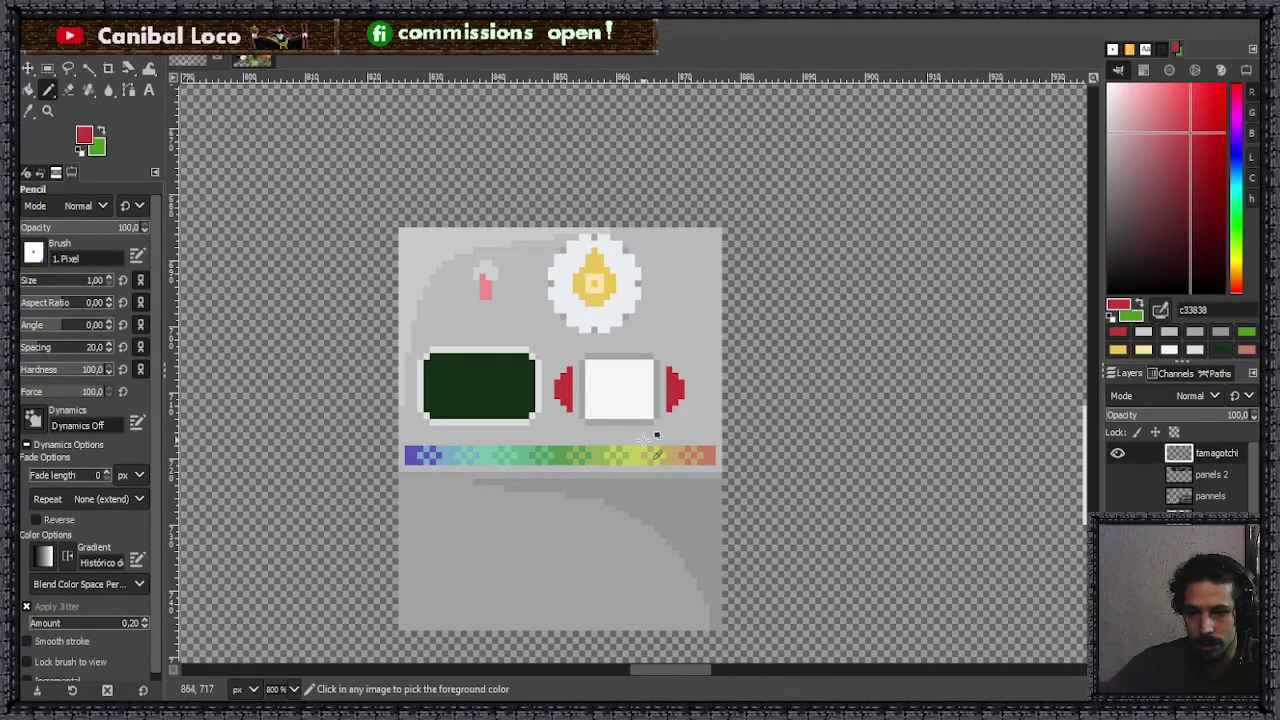
- Sample pale blue d6f1f3 from the bio tank sketch and pencil marker pixels just above the device's two upper corners
{"action": "scroll", "coordinate": [551, 516], "scroll_direction": "down", "scroll_amount": 6, "text": "ctrl"}
{"action": "scroll", "coordinate": [640, 515], "scroll_direction": "up", "scroll_amount": 3, "text": "ctrl"}
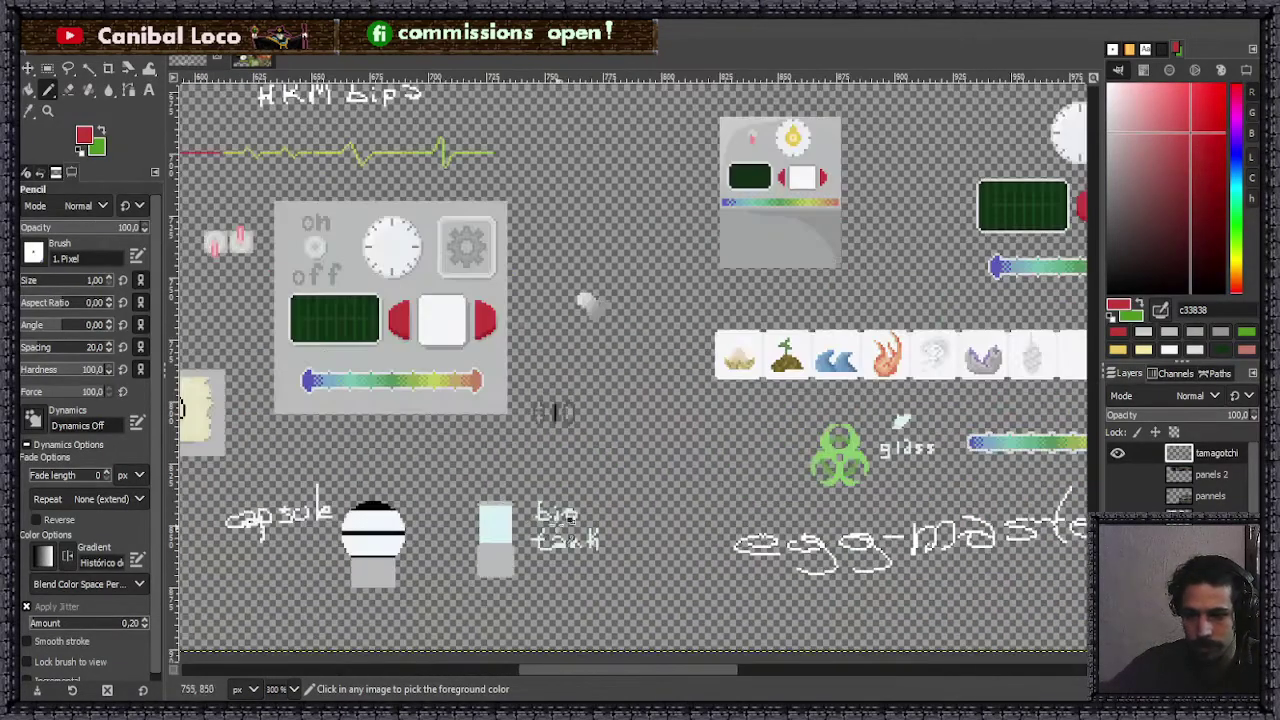
{"action": "left_click", "coordinate": [514, 530], "text": "ctrl"}
{"action": "scroll", "coordinate": [514, 530], "scroll_direction": "down", "scroll_amount": 3, "text": "ctrl"}
{"action": "scroll", "coordinate": [622, 318], "scroll_direction": "up", "scroll_amount": 6, "text": "ctrl"}
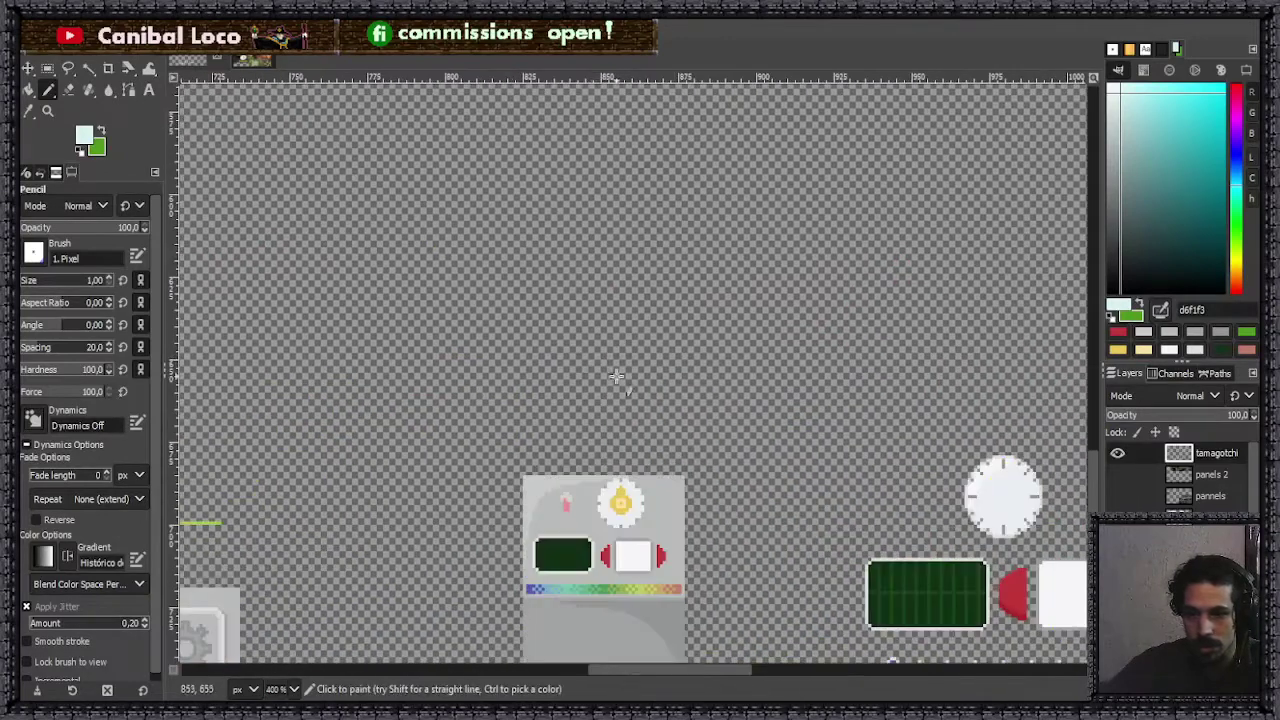
{"action": "scroll", "coordinate": [566, 414], "scroll_direction": "up", "scroll_amount": 1, "text": "ctrl"}
{"action": "left_click", "coordinate": [479, 542]}
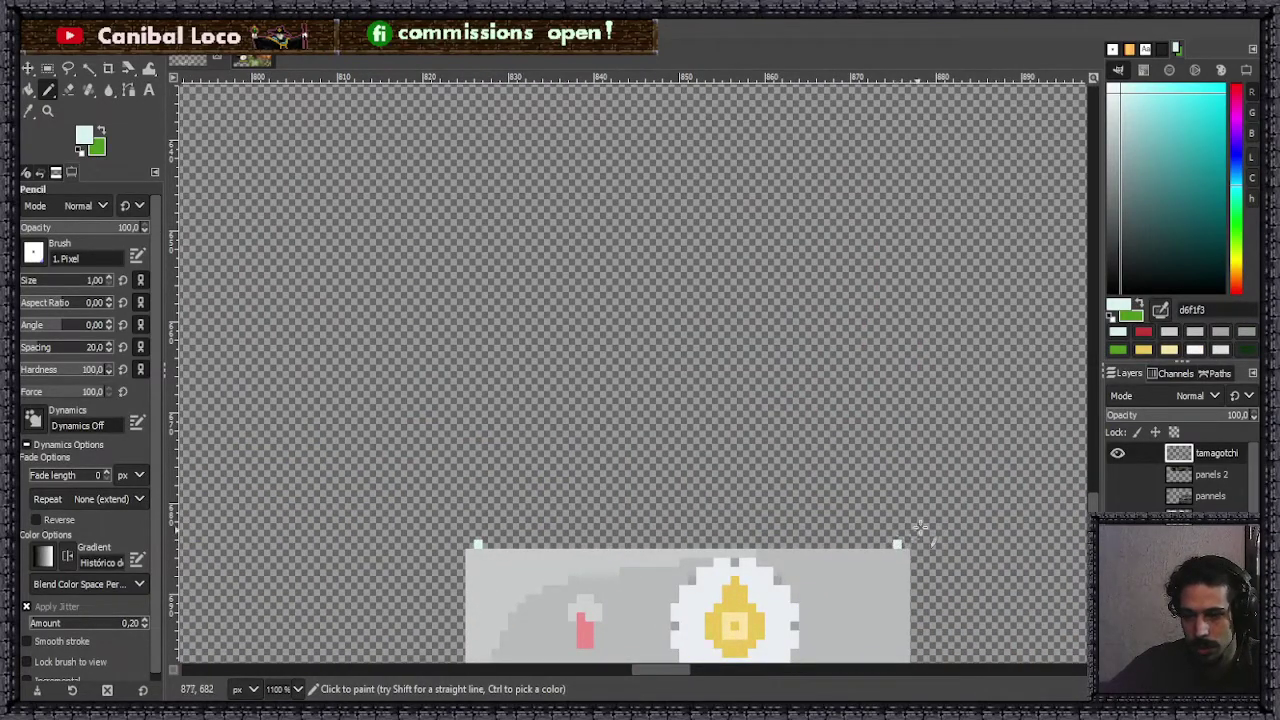
- Outline a tall rectangle about 49 pixels wide above the device, joining the two corner markers with straight d6f1f3 pencil lines
{"action": "scroll", "coordinate": [829, 503], "scroll_direction": "down", "scroll_amount": 3, "text": "ctrl"}
{"action": "left_click", "coordinate": [858, 262], "text": "shift"}
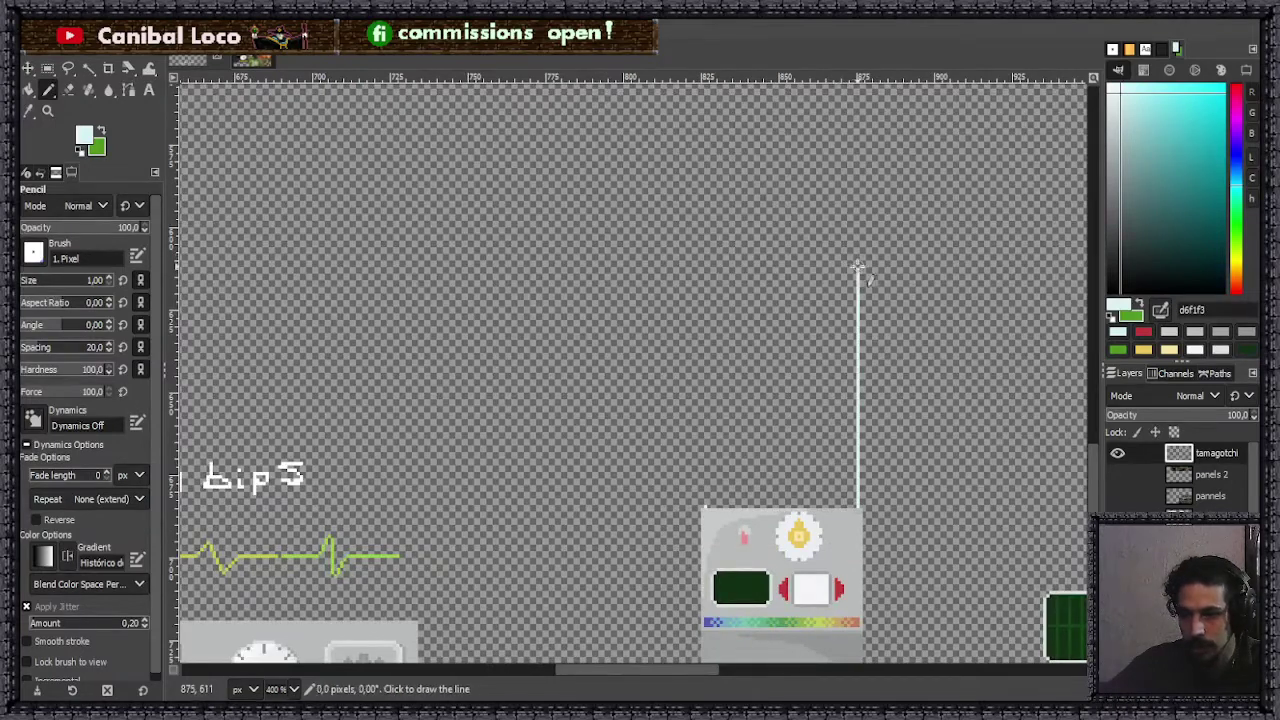
{"action": "left_click", "coordinate": [706, 266], "text": "shift"}
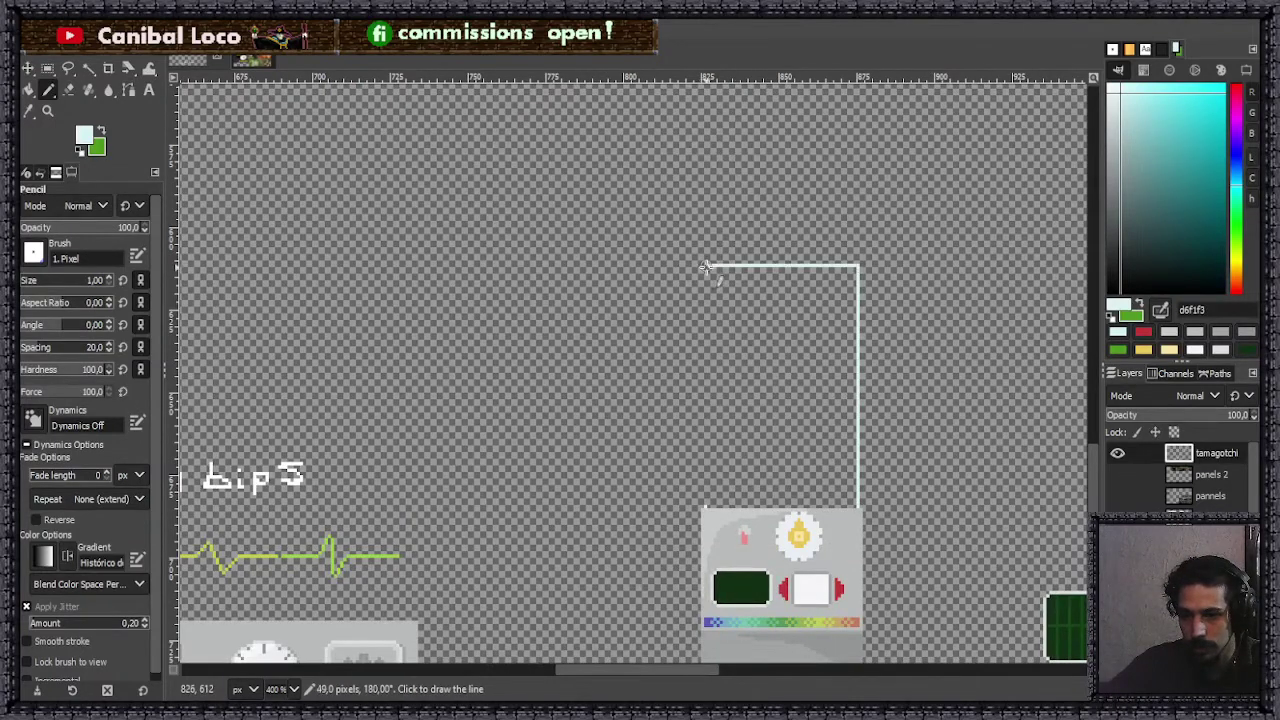
{"action": "left_click", "coordinate": [705, 505], "text": "shift"}
{"action": "scroll", "coordinate": [818, 374], "scroll_direction": "down", "scroll_amount": 2, "text": "ctrl"}
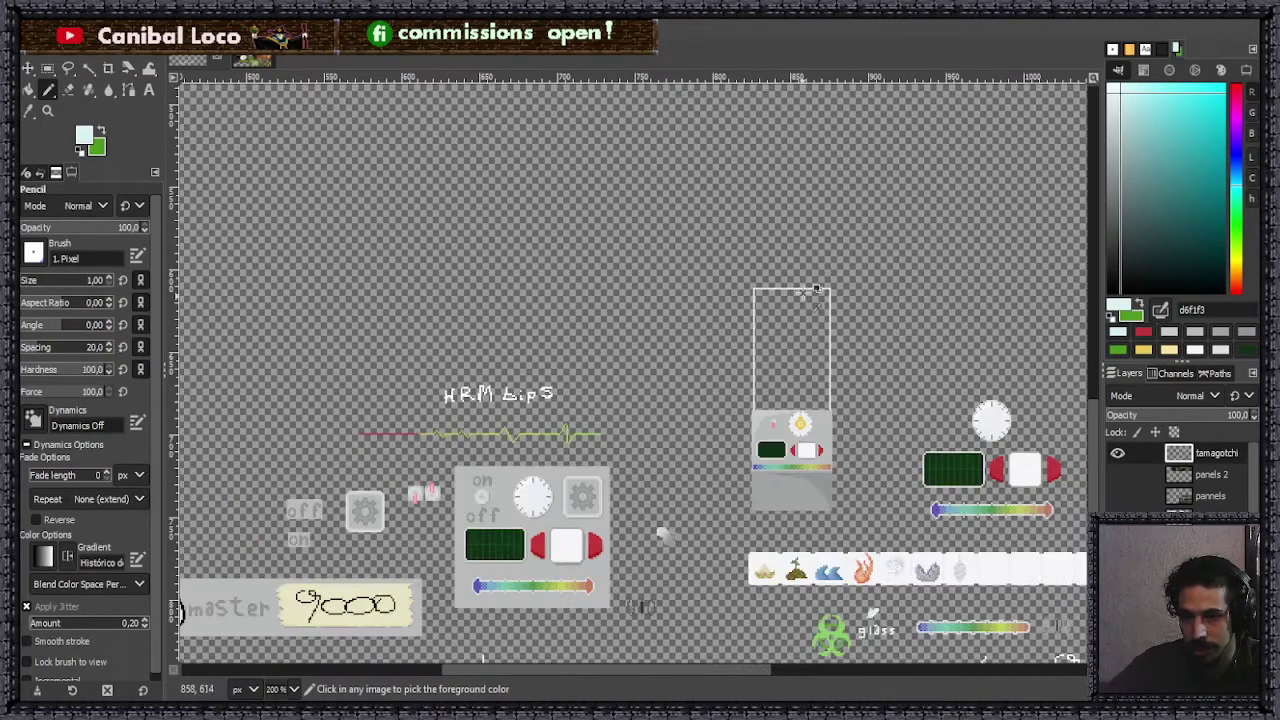
{"action": "scroll", "coordinate": [818, 374], "scroll_direction": "up", "scroll_amount": 2, "text": "ctrl"}
{"action": "scroll", "coordinate": [820, 330], "scroll_direction": "down", "scroll_amount": 4, "text": "ctrl"}
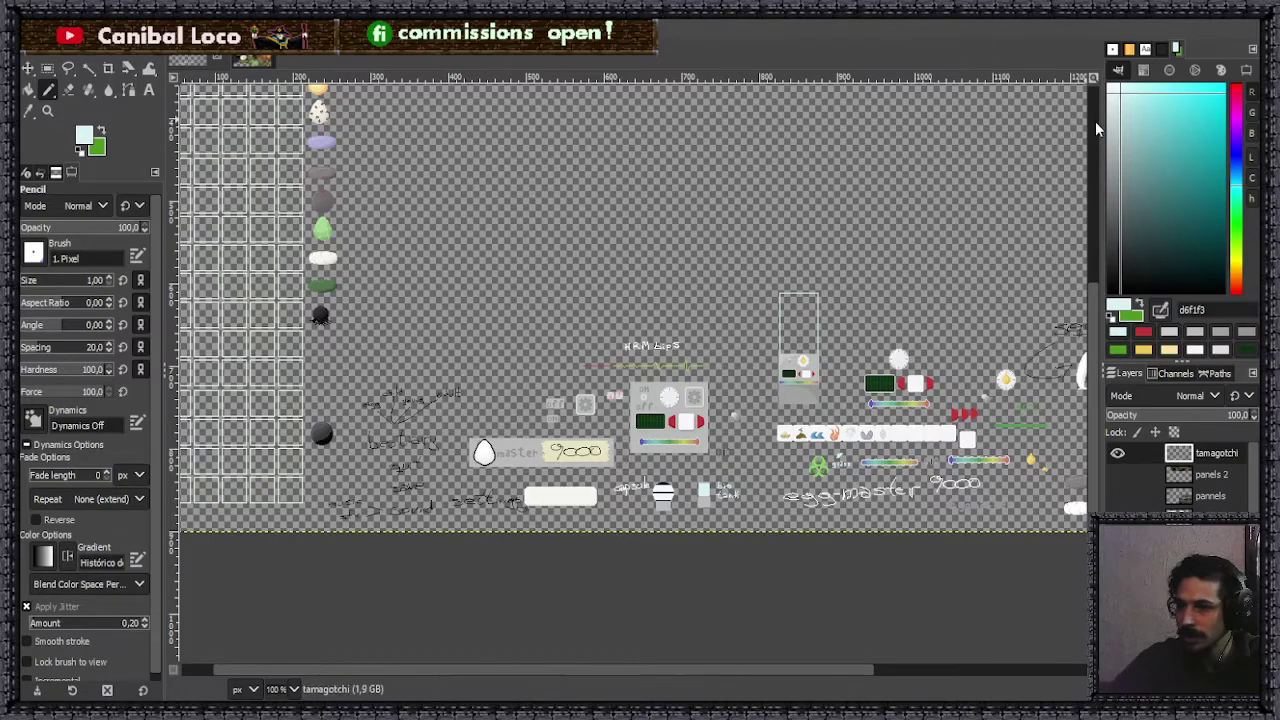
- Bucket-fill the inside of the outlined rectangle above the device with d6f1f3
{"action": "scroll", "coordinate": [816, 312], "scroll_direction": "up", "scroll_amount": 1}
{"action": "scroll", "coordinate": [816, 318], "scroll_direction": "up", "scroll_amount": 2}
{"action": "scroll", "coordinate": [876, 306], "scroll_direction": "up", "scroll_amount": 2}
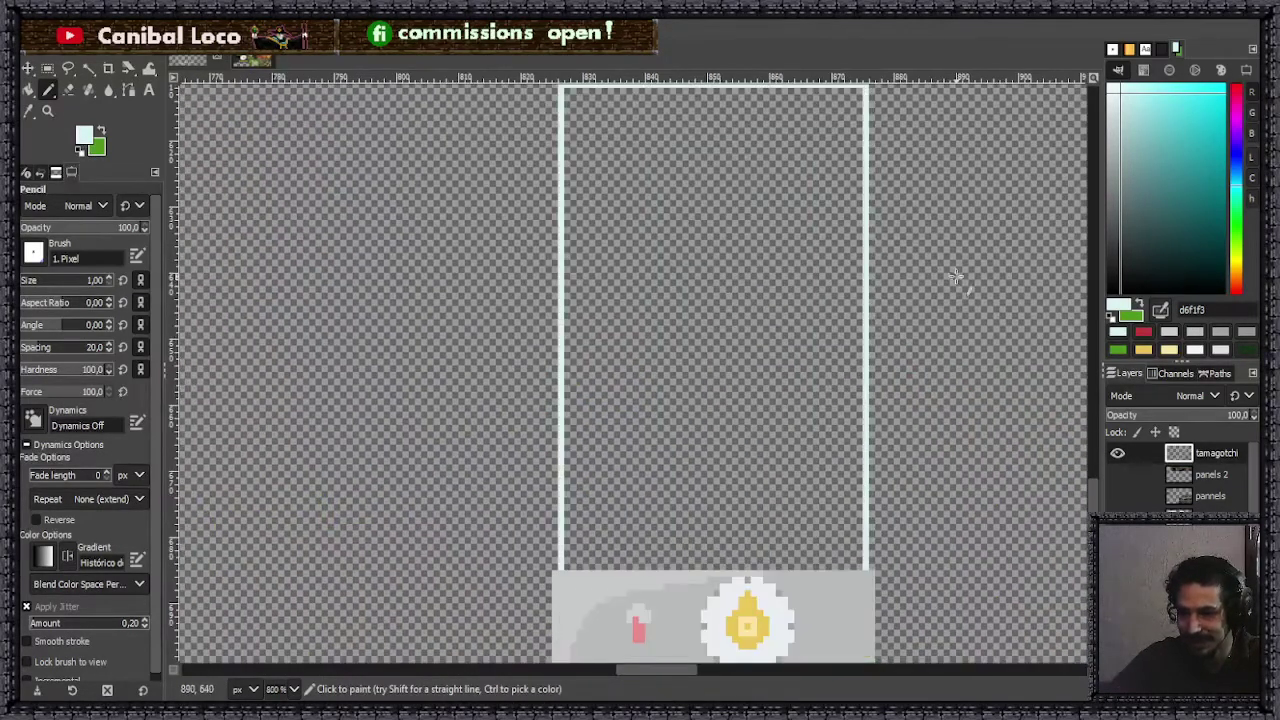
{"action": "key", "text": "shift+b"}
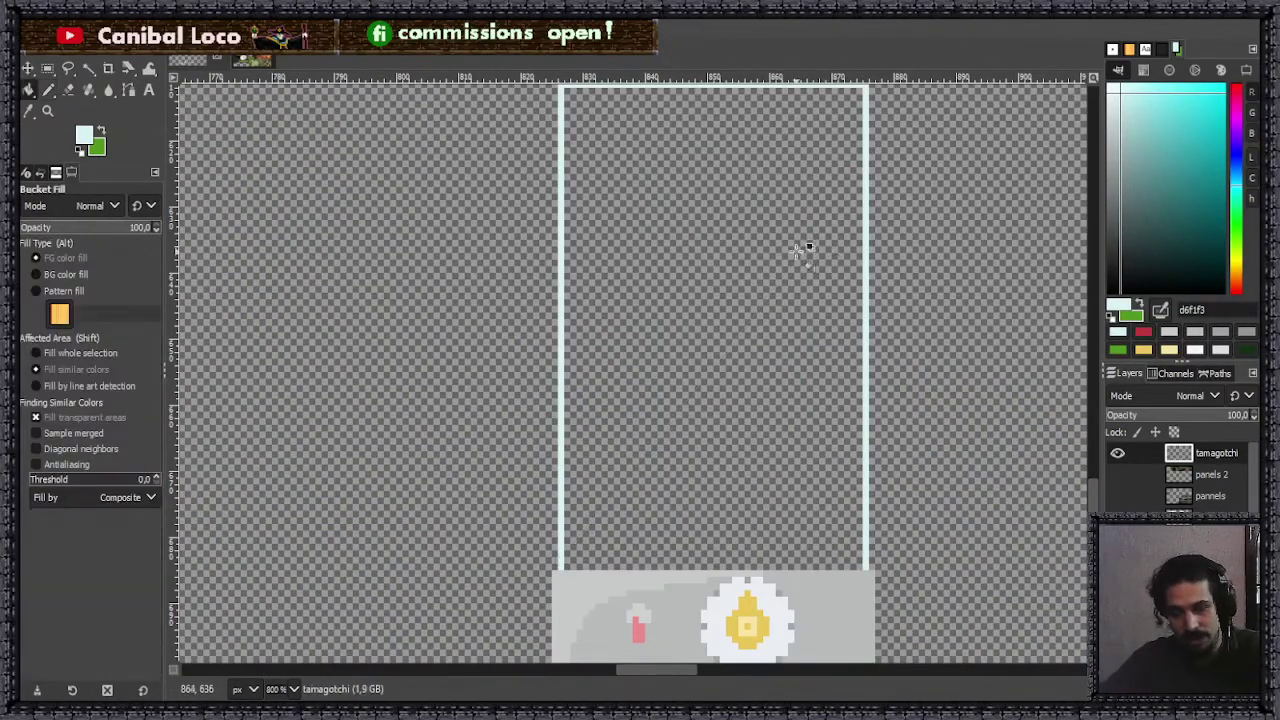
{"action": "left_click", "coordinate": [800, 271]}
{"action": "key", "text": "n"}
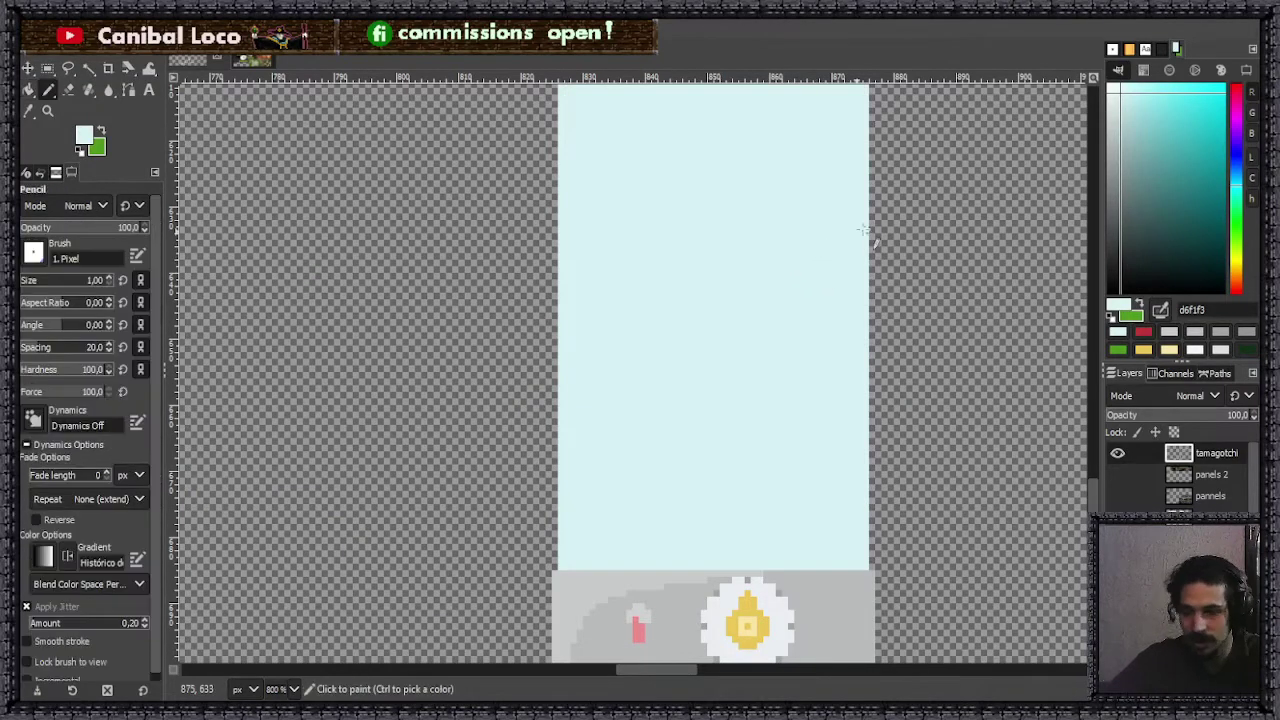
- Lighten the foreground color to def5f6 and refill the rectangle above the device with it
{"action": "left_click", "coordinate": [1119, 89]}
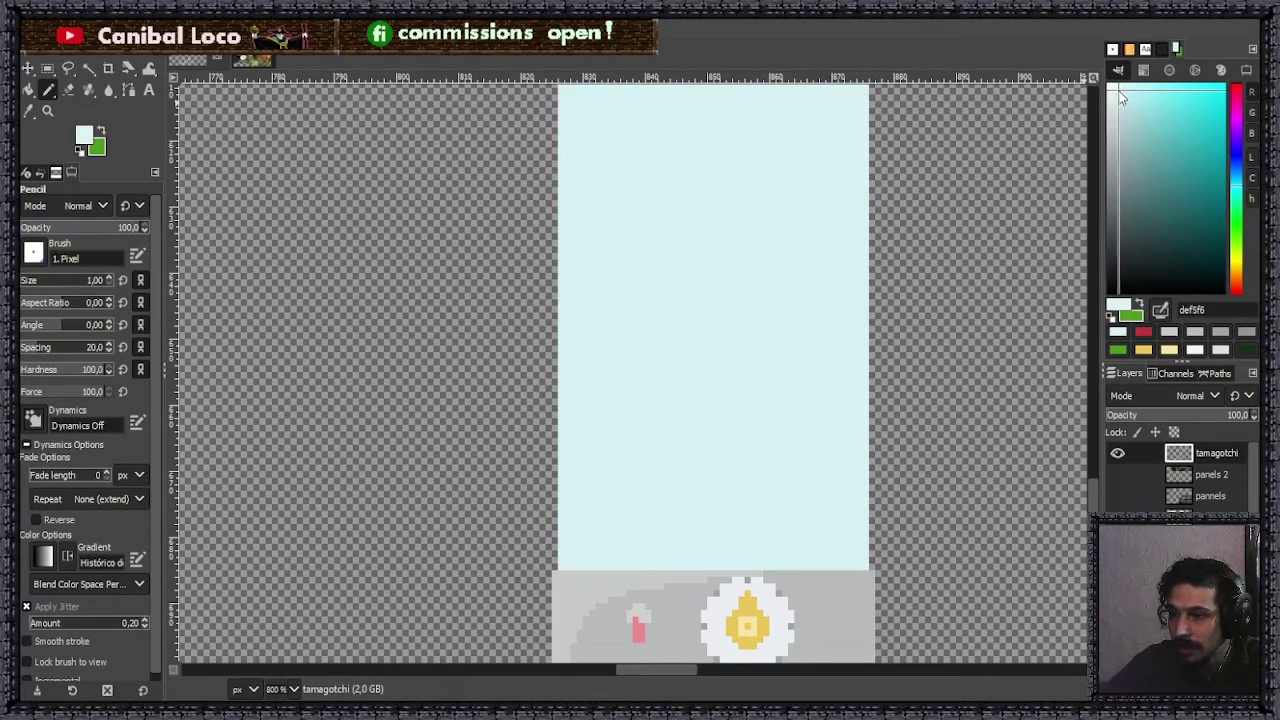
{"action": "key", "text": "shift+b"}
{"action": "left_click", "coordinate": [797, 275]}
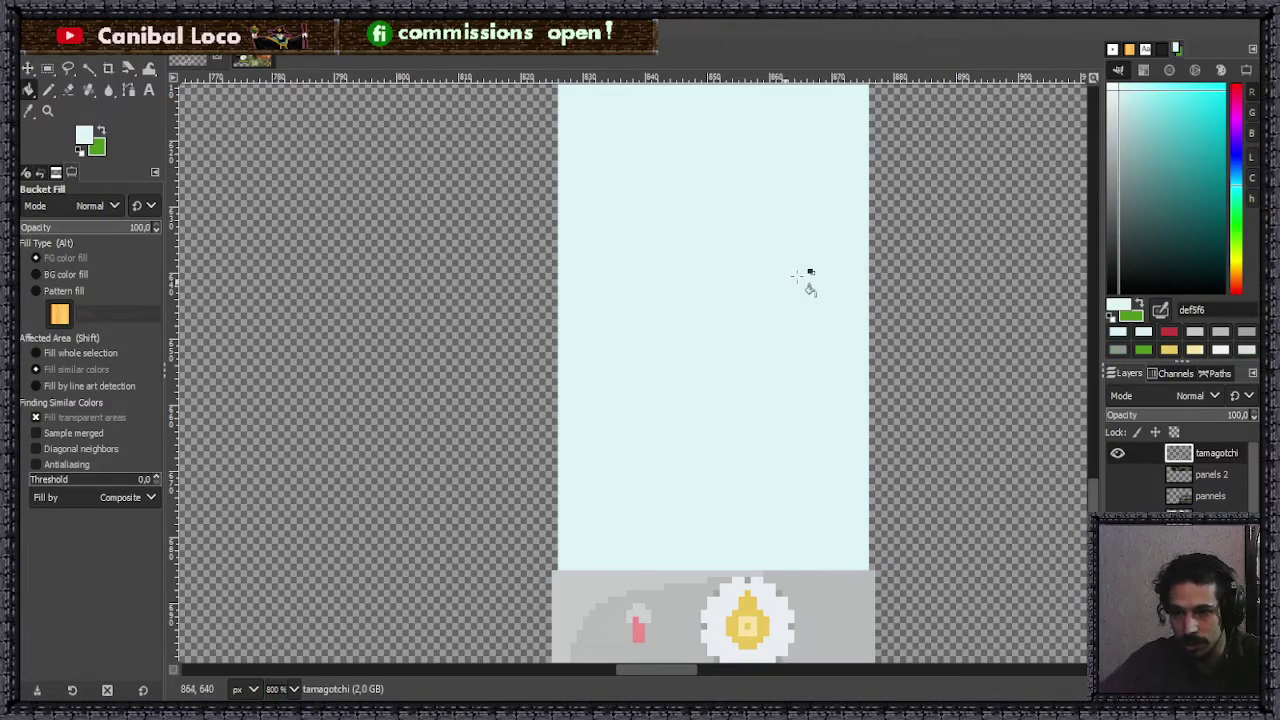
{"action": "scroll", "coordinate": [765, 219], "scroll_direction": "down", "scroll_amount": 4}
{"action": "scroll", "coordinate": [768, 205], "scroll_direction": "up", "scroll_amount": 4}
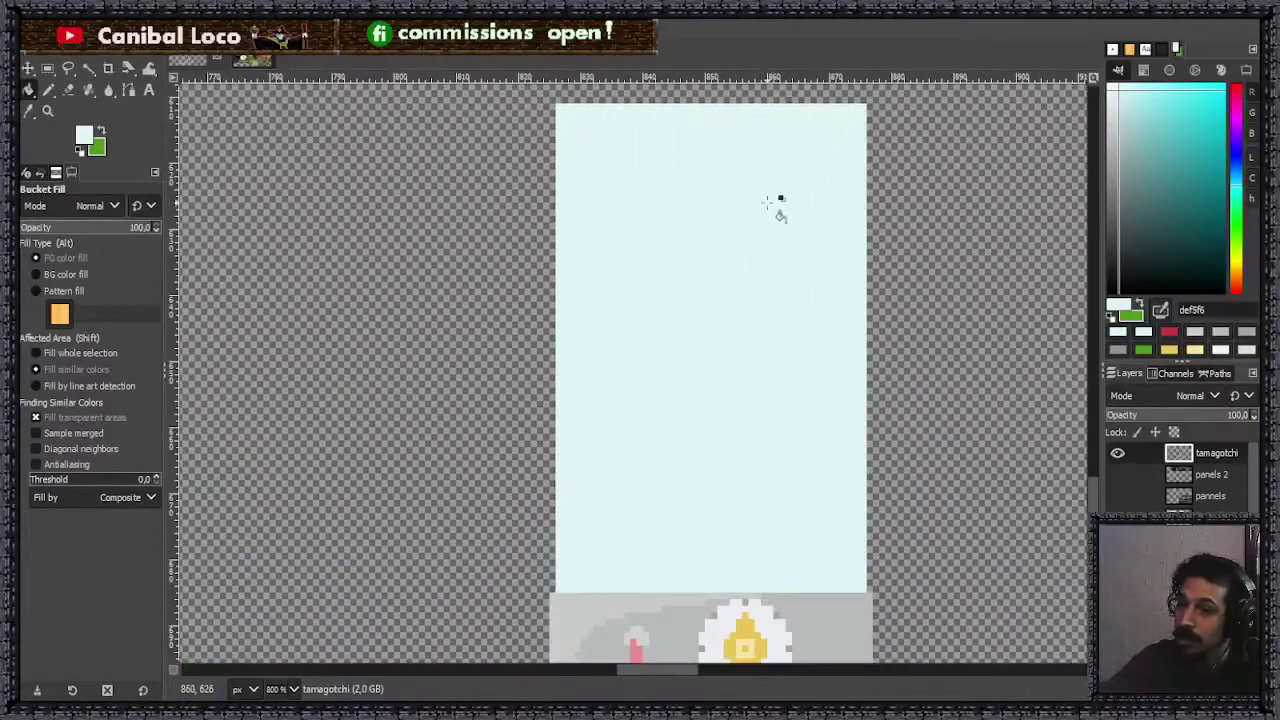
{"action": "key", "text": "n"}
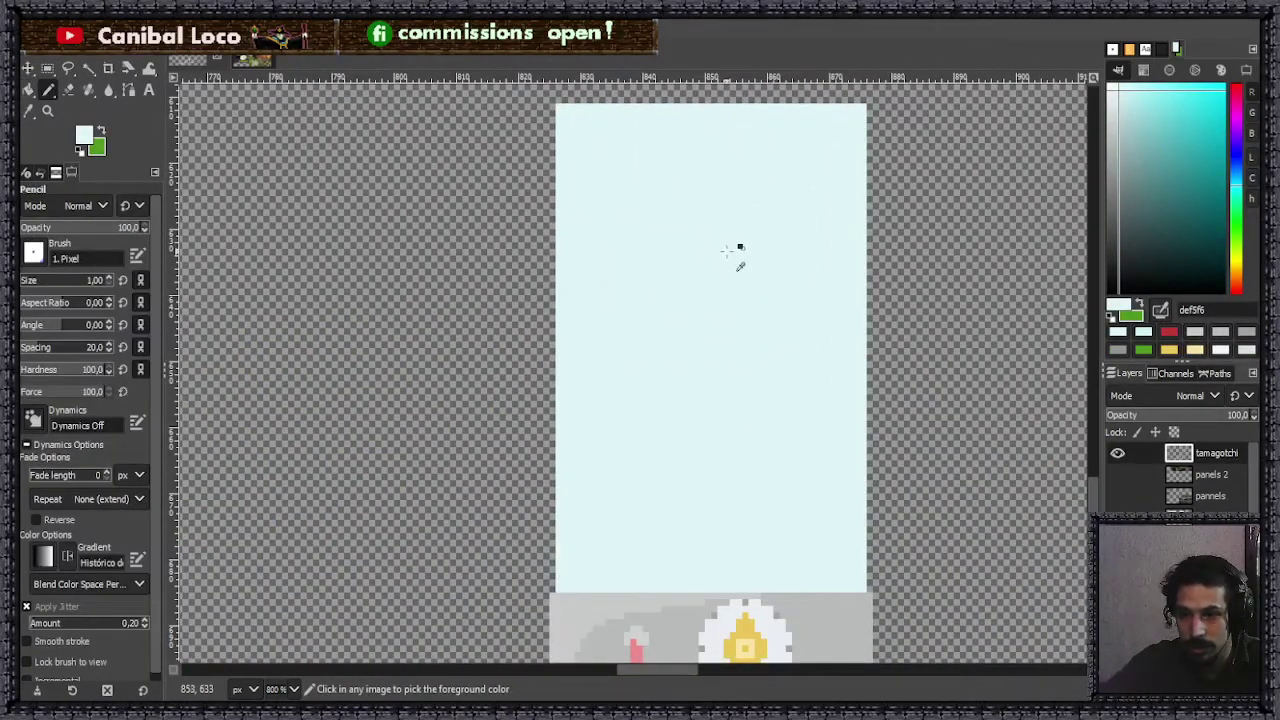
- Bucket-fill the sample shape above the word "glass" with def5f6
{"action": "scroll", "coordinate": [727, 250], "scroll_direction": "down", "scroll_amount": 5}
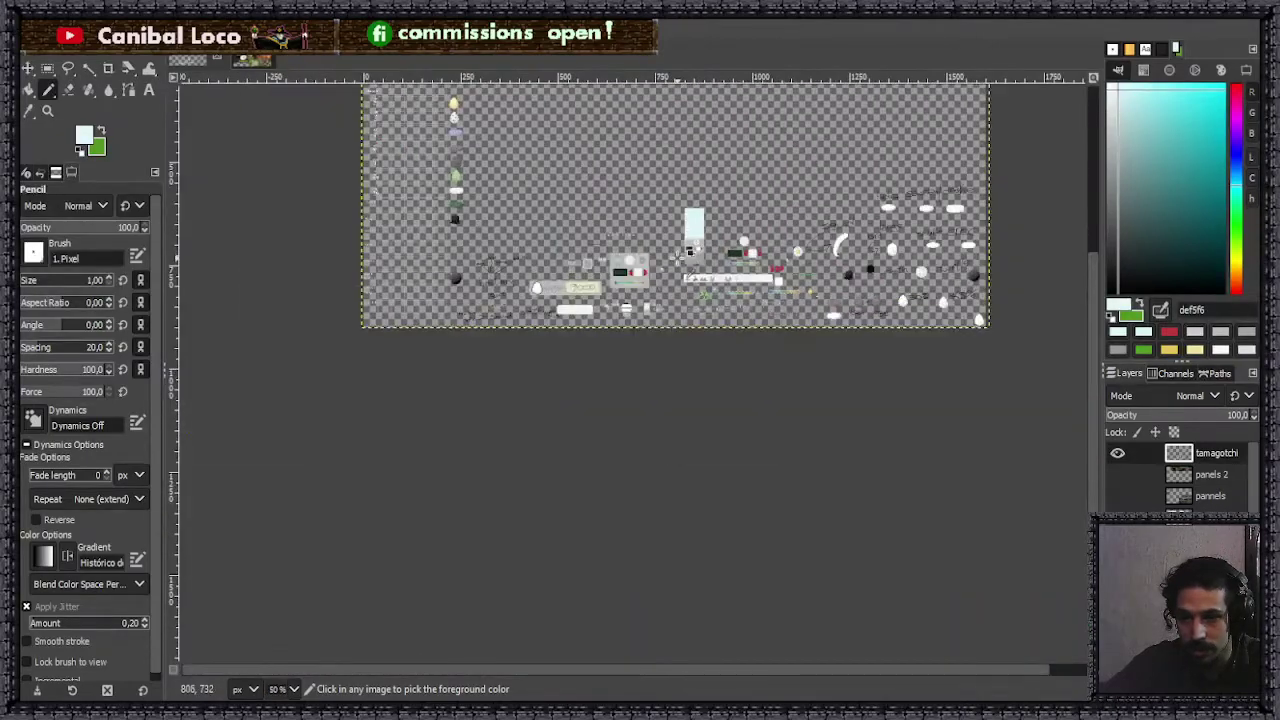
{"action": "scroll", "coordinate": [715, 265], "scroll_direction": "up", "scroll_amount": 3}
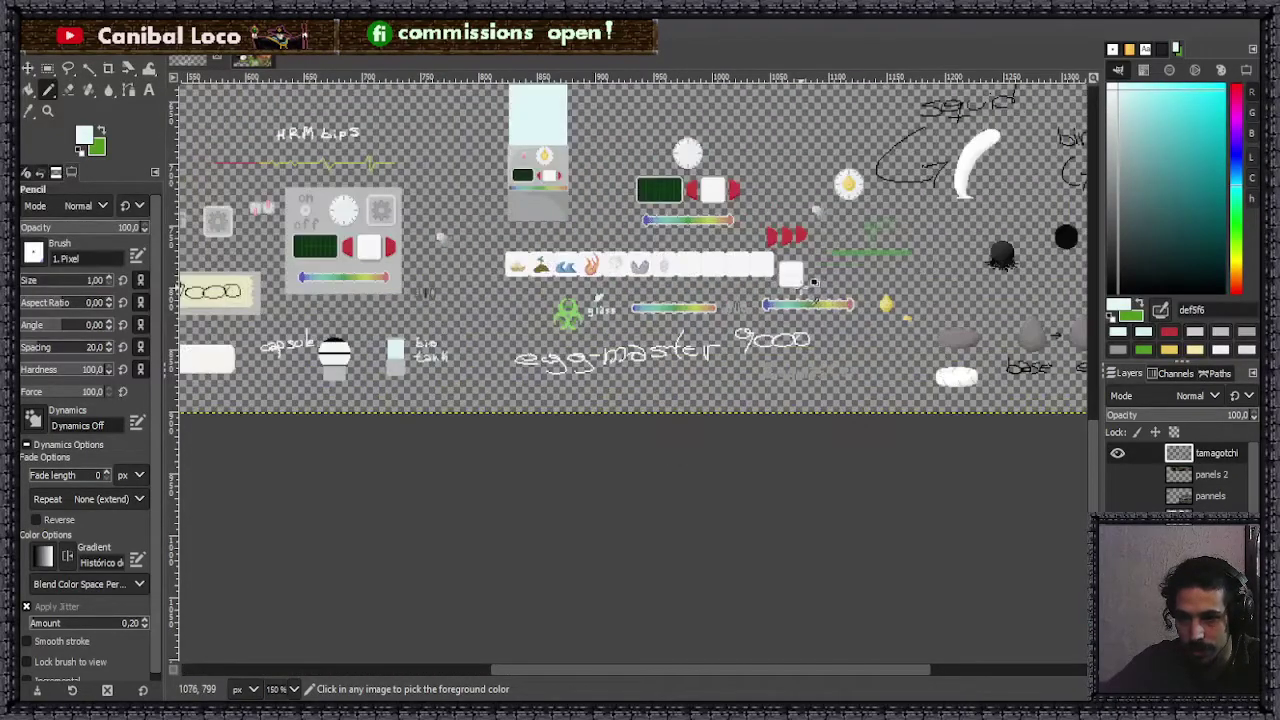
{"action": "scroll", "coordinate": [598, 288], "scroll_direction": "up", "scroll_amount": 9}
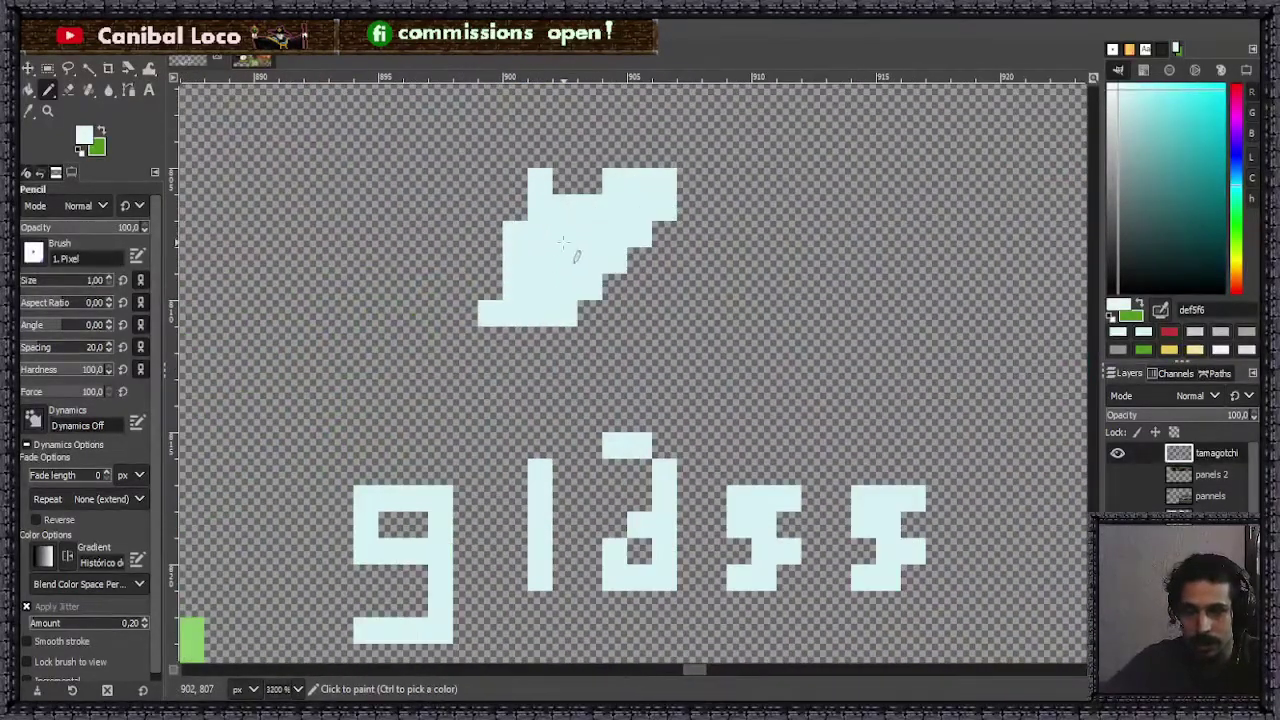
{"action": "key", "text": "shift+b"}
{"action": "scroll", "coordinate": [662, 240], "scroll_direction": "down", "scroll_amount": 2}
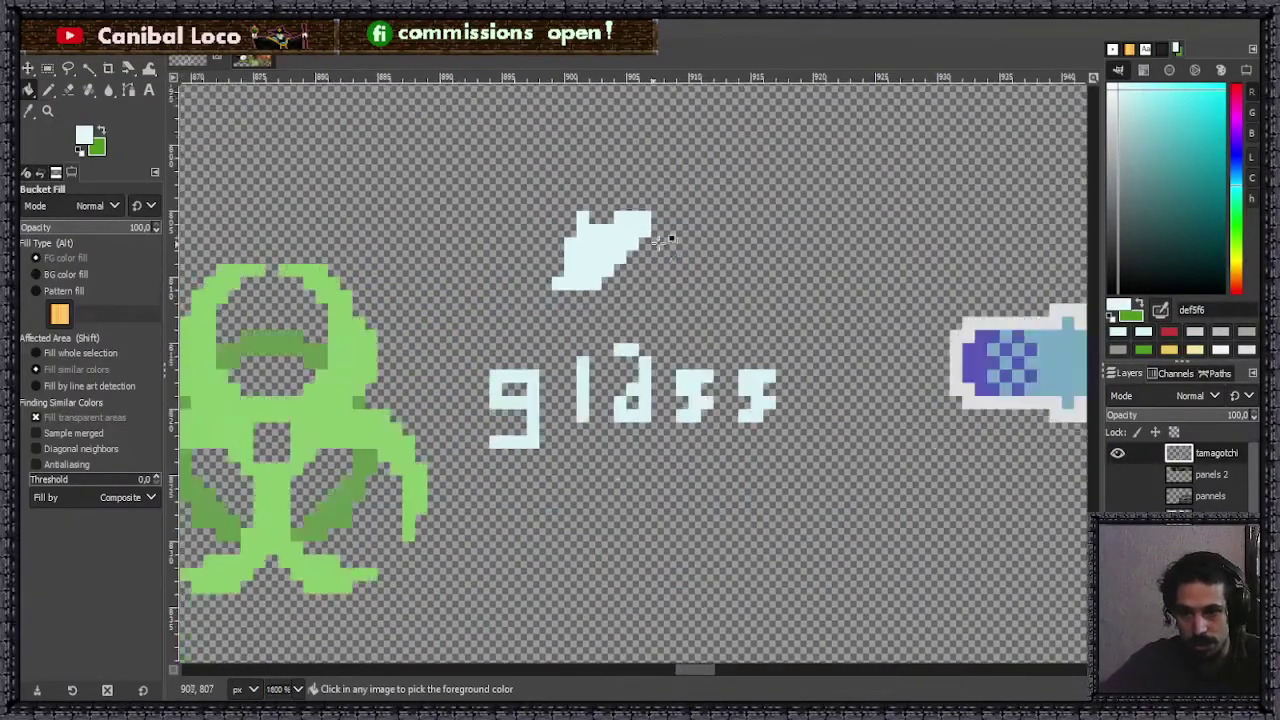
{"action": "scroll", "coordinate": [662, 240], "scroll_direction": "down", "scroll_amount": 6}
{"action": "key", "text": "n"}
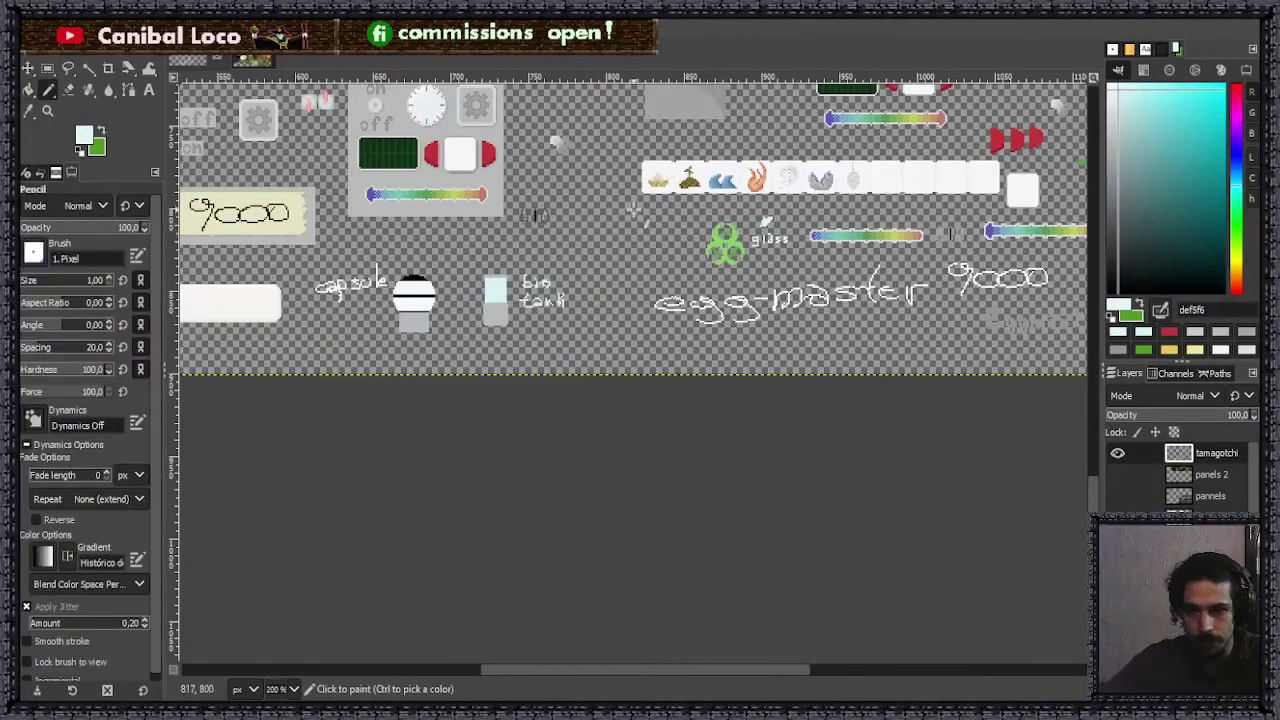
- Sample the panel's b9bbbb gray and draw a straight pencil line about 52 pixels wide along the tank's top edge
{"action": "scroll", "coordinate": [632, 290], "scroll_direction": "up", "scroll_amount": 4}
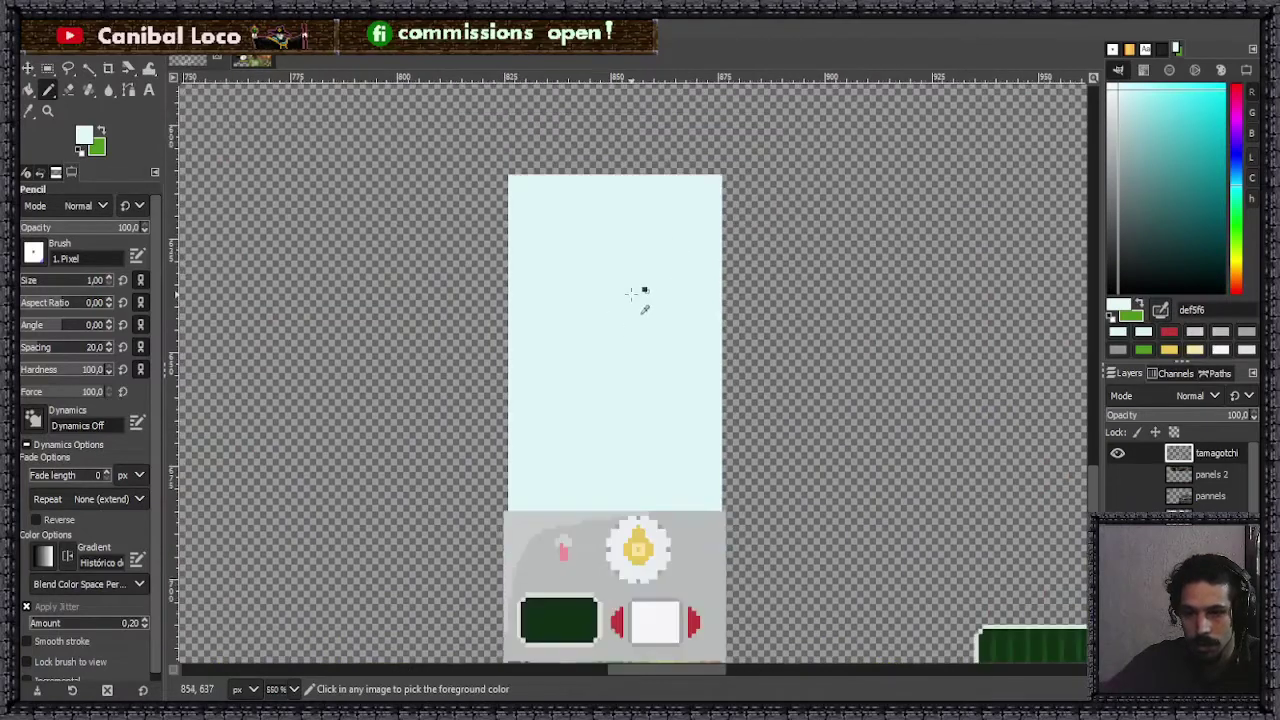
{"action": "scroll", "coordinate": [632, 292], "scroll_direction": "up", "scroll_amount": 1}
{"action": "scroll", "coordinate": [611, 354], "scroll_direction": "down", "scroll_amount": 2}
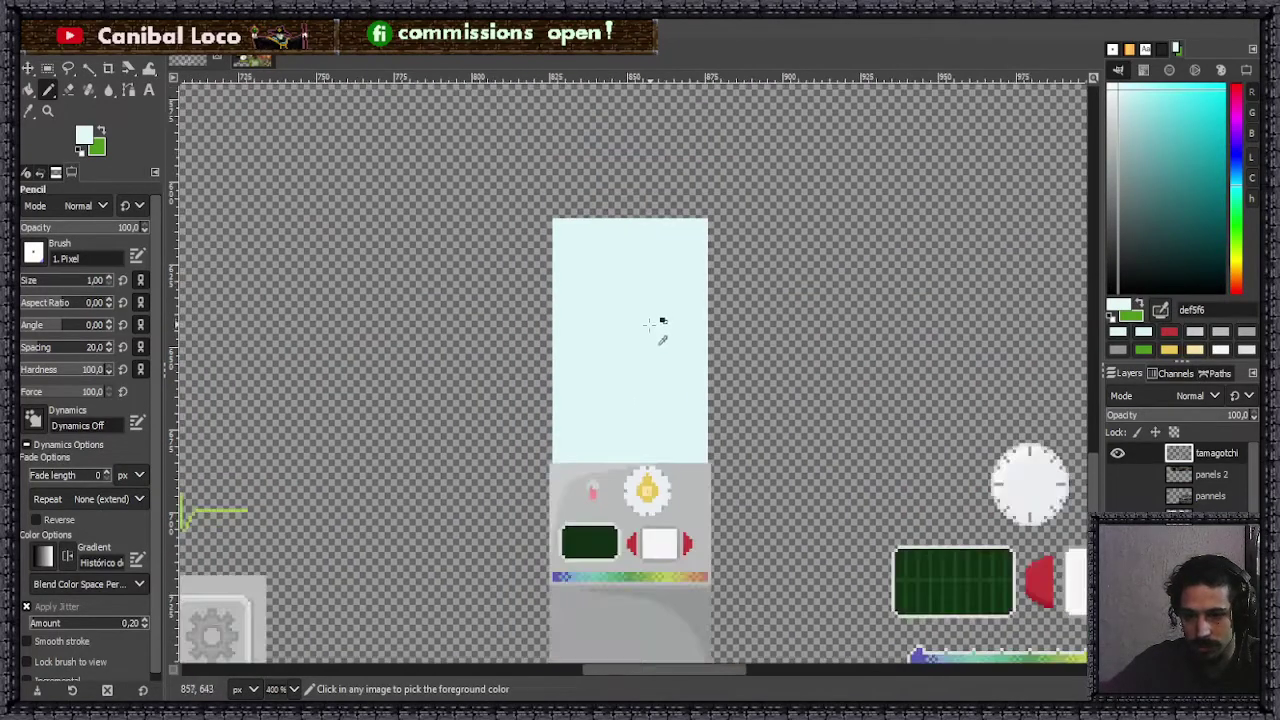
{"action": "scroll", "coordinate": [650, 322], "scroll_direction": "up", "scroll_amount": 2}
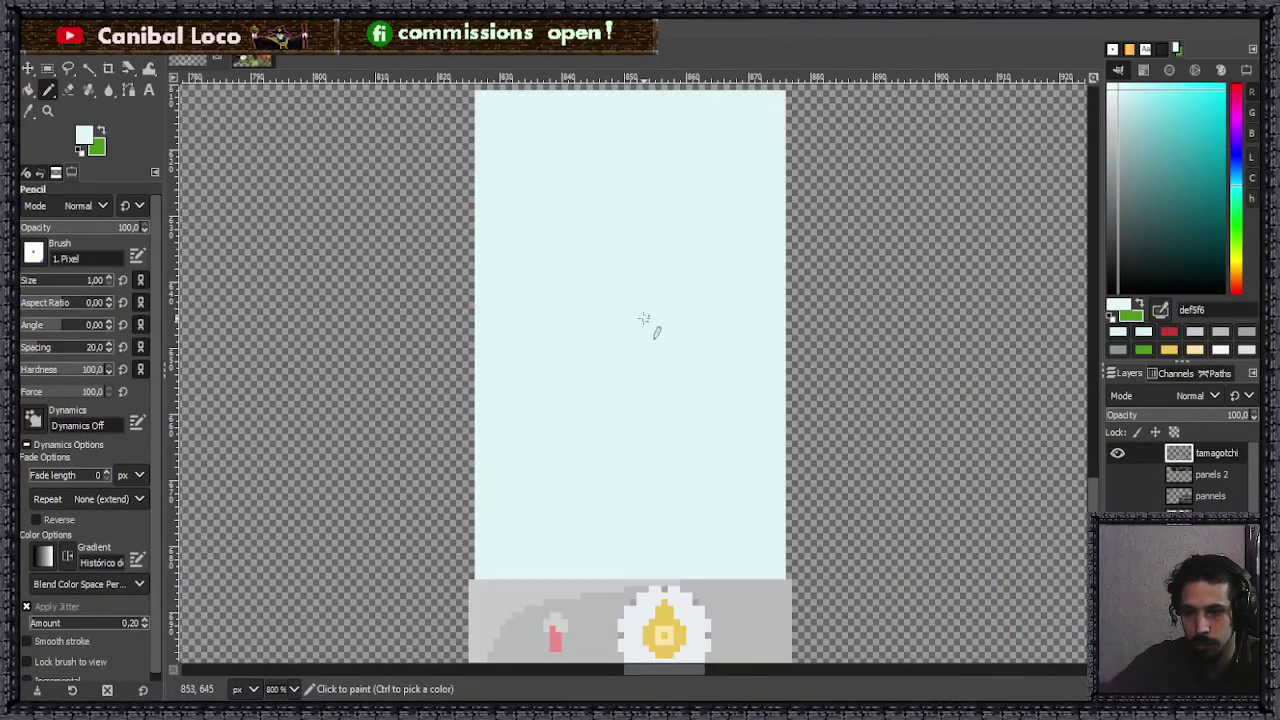
{"action": "scroll", "coordinate": [651, 329], "scroll_direction": "up", "scroll_amount": 3}
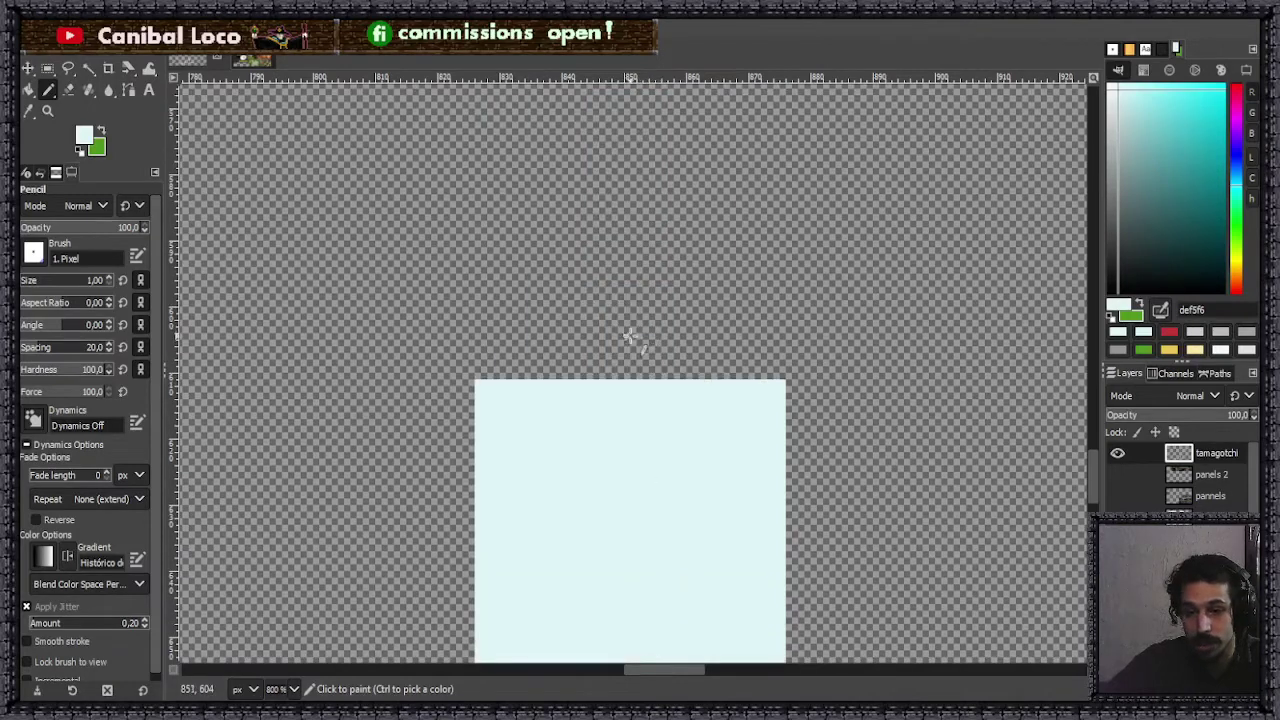
{"action": "scroll", "coordinate": [640, 335], "scroll_direction": "down", "scroll_amount": 3}
{"action": "left_click", "coordinate": [531, 590], "text": "ctrl"}
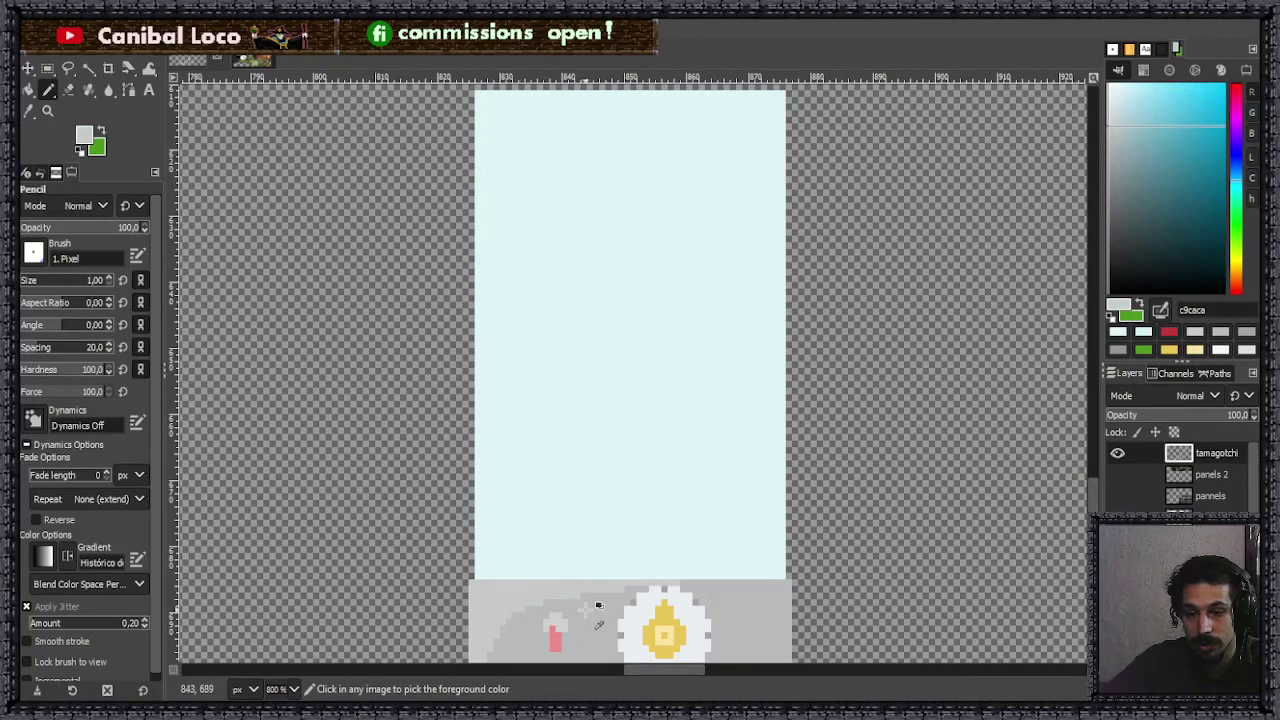
{"action": "scroll", "coordinate": [630, 350], "scroll_direction": "up", "scroll_amount": 3}
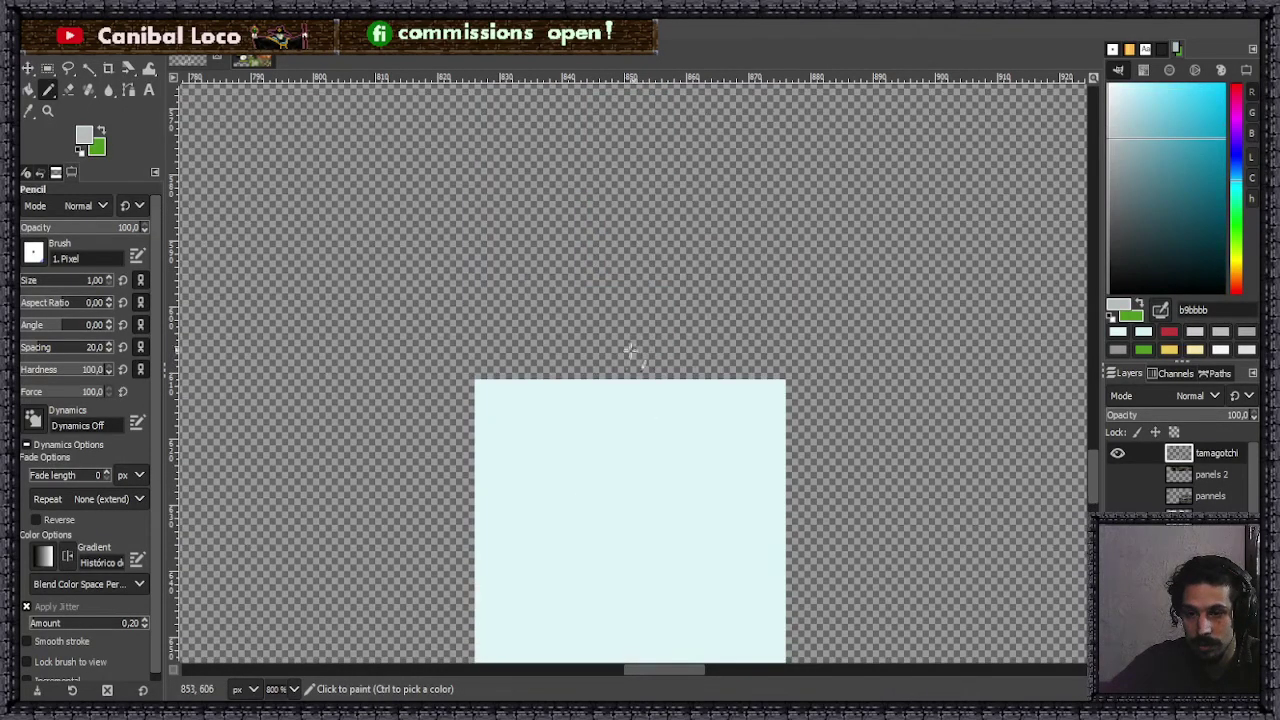
{"action": "left_click", "coordinate": [471, 377]}
{"action": "left_click", "coordinate": [788, 377], "text": "shift"}
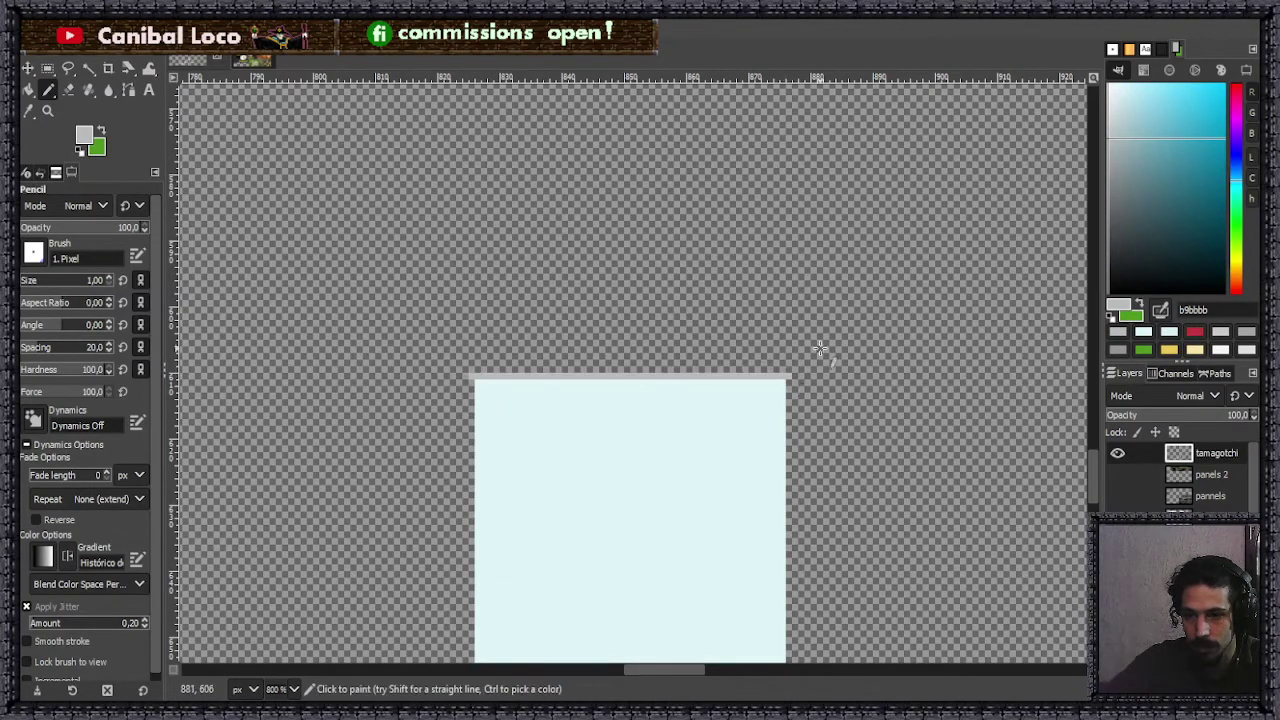
- Draw a stepped slanted b9bbbb edge rising outward from the right end of the gray line, two pixels up per pixel sideways
{"action": "scroll", "coordinate": [835, 310], "scroll_direction": "up", "scroll_amount": 3}
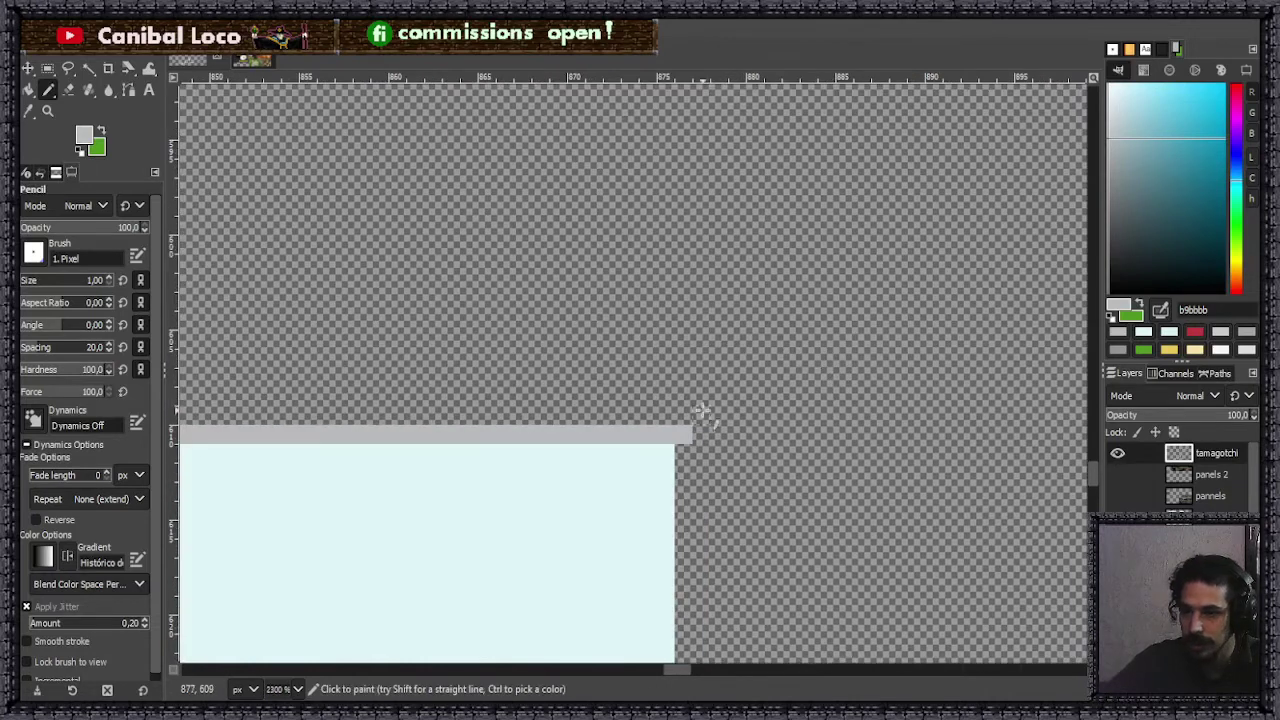
{"action": "left_click", "coordinate": [702, 398], "text": "shift"}
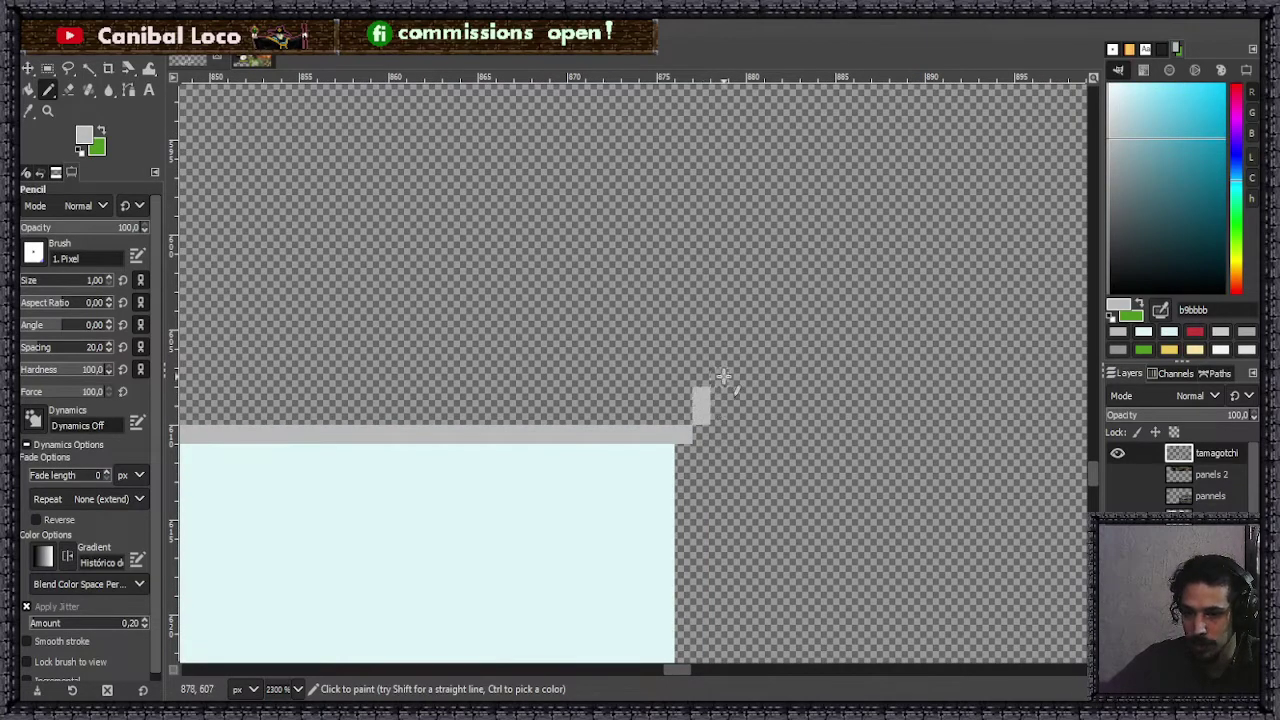
{"action": "left_click", "coordinate": [720, 360], "text": "shift"}
{"action": "left_click", "coordinate": [737, 322], "text": "shift"}
{"action": "left_click", "coordinate": [755, 291], "text": "shift"}
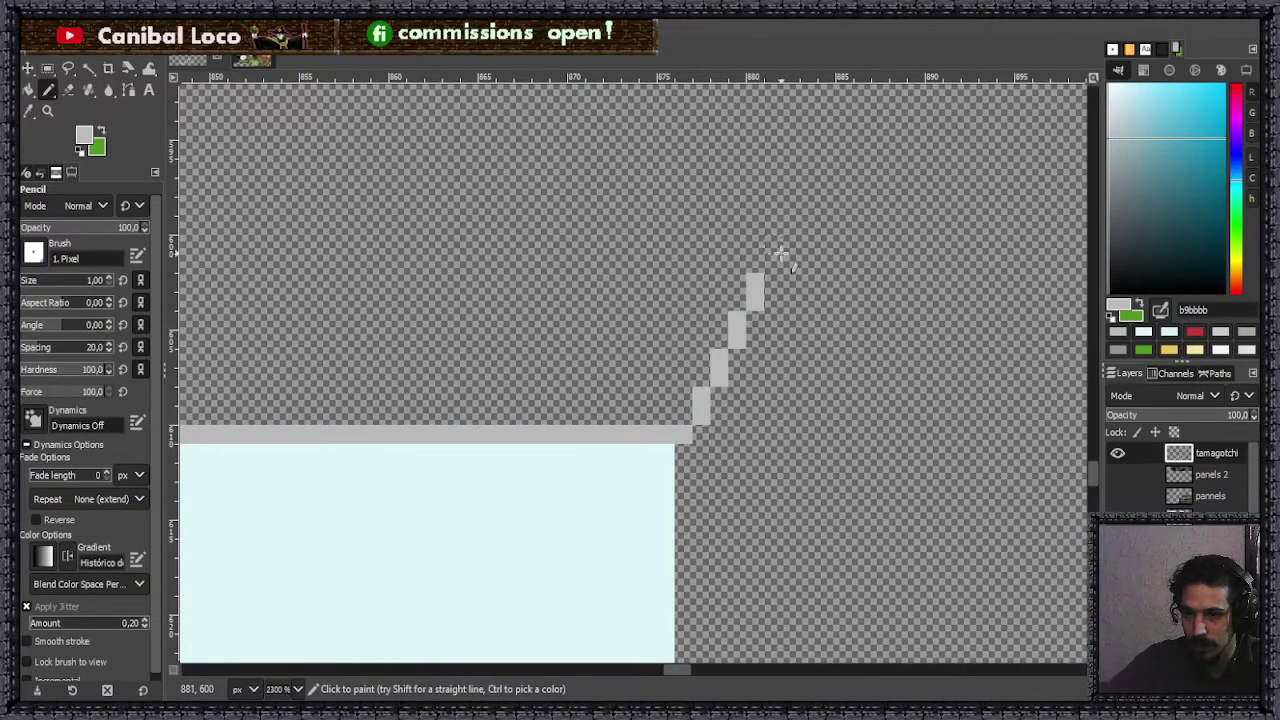
{"action": "left_click", "coordinate": [773, 253], "text": "shift"}
{"action": "left_click", "coordinate": [790, 215], "text": "shift"}
{"action": "left_click", "coordinate": [808, 178], "text": "shift"}
{"action": "left_click", "coordinate": [826, 140], "text": "shift"}
{"action": "scroll", "coordinate": [835, 150], "scroll_direction": "down", "scroll_amount": 4}
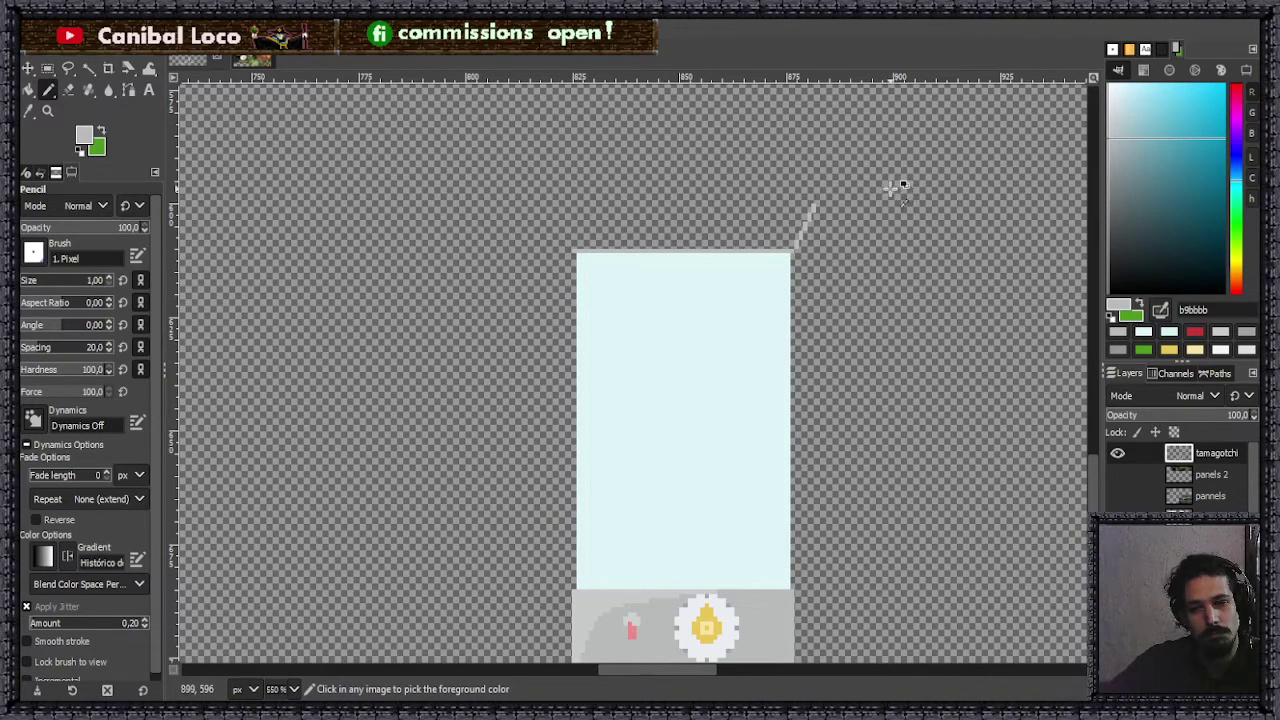
- Close the lid outline with a straight top edge about 62 pixels wide and a mirrored stepped left side, erasing the overhanging corner pixel
{"action": "scroll", "coordinate": [671, 150], "scroll_direction": "up", "scroll_amount": 3}
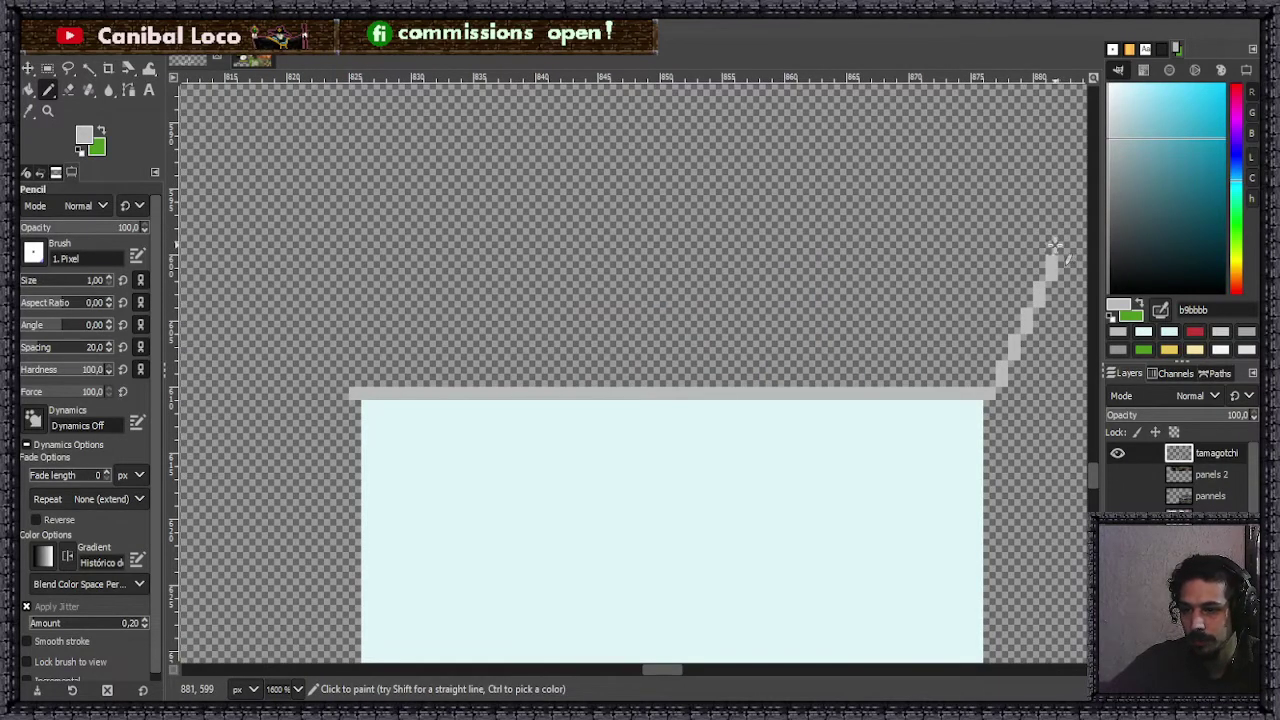
{"action": "left_click_drag", "start_coordinate": [1052, 247], "coordinate": [888, 247]}
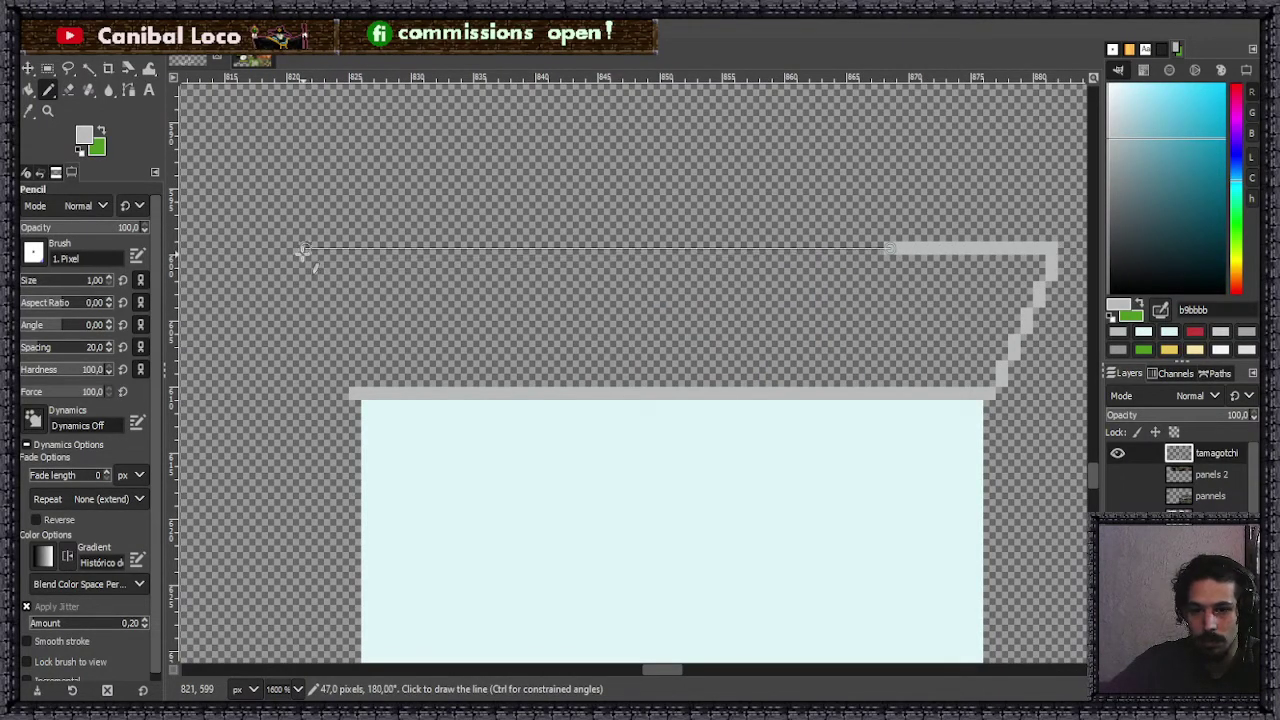
{"action": "left_click", "coordinate": [274, 250], "text": "shift"}
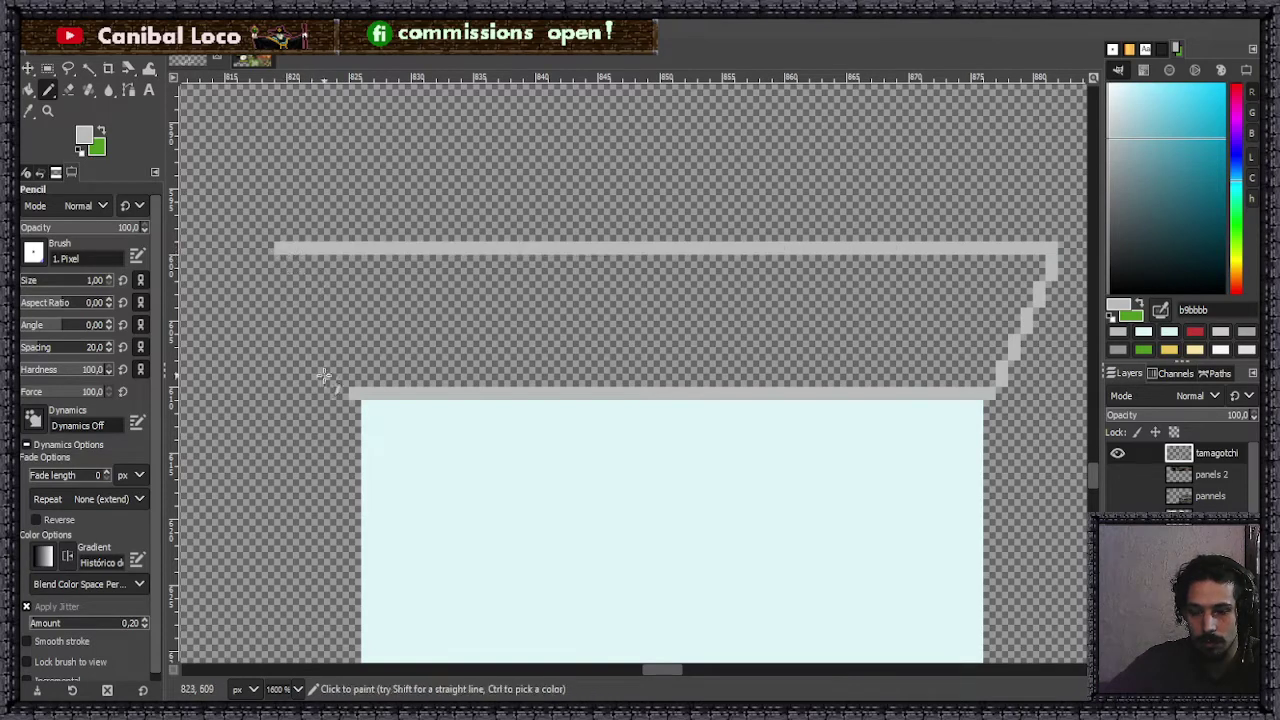
{"action": "left_click_drag", "start_coordinate": [340, 378], "coordinate": [292, 262]}
{"action": "key", "text": "shift+e"}
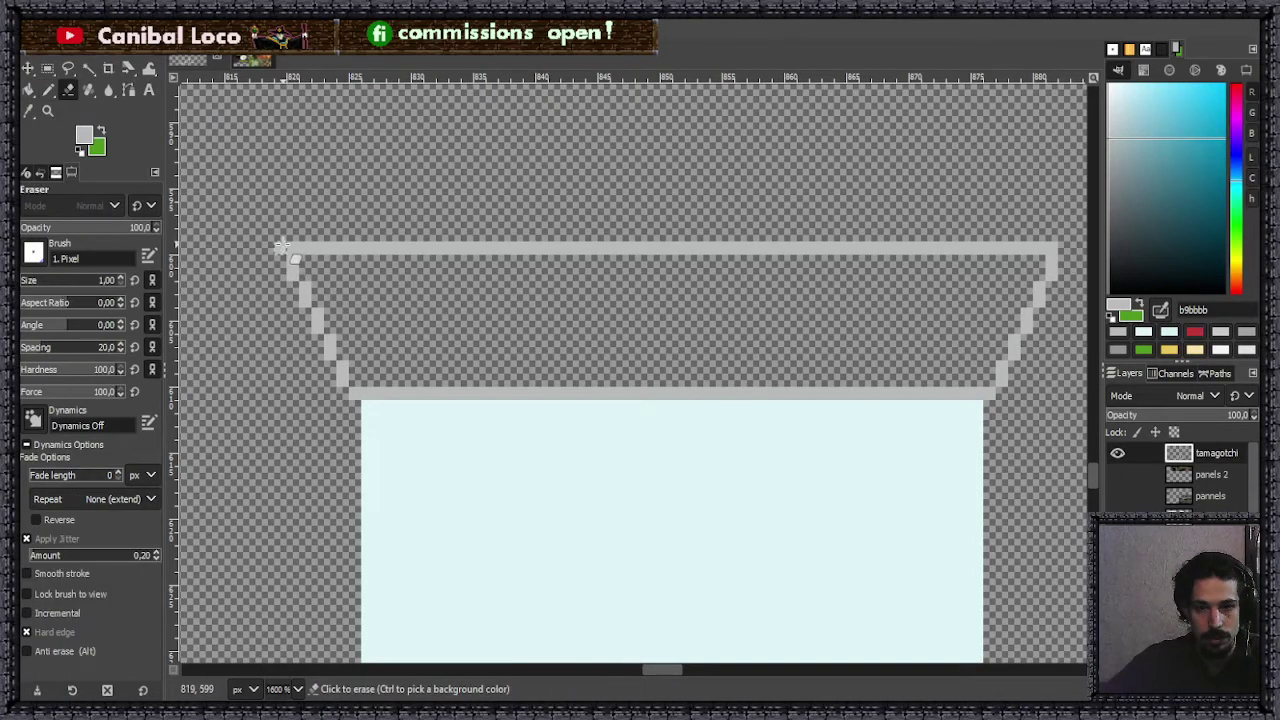
{"action": "left_click", "coordinate": [279, 248]}
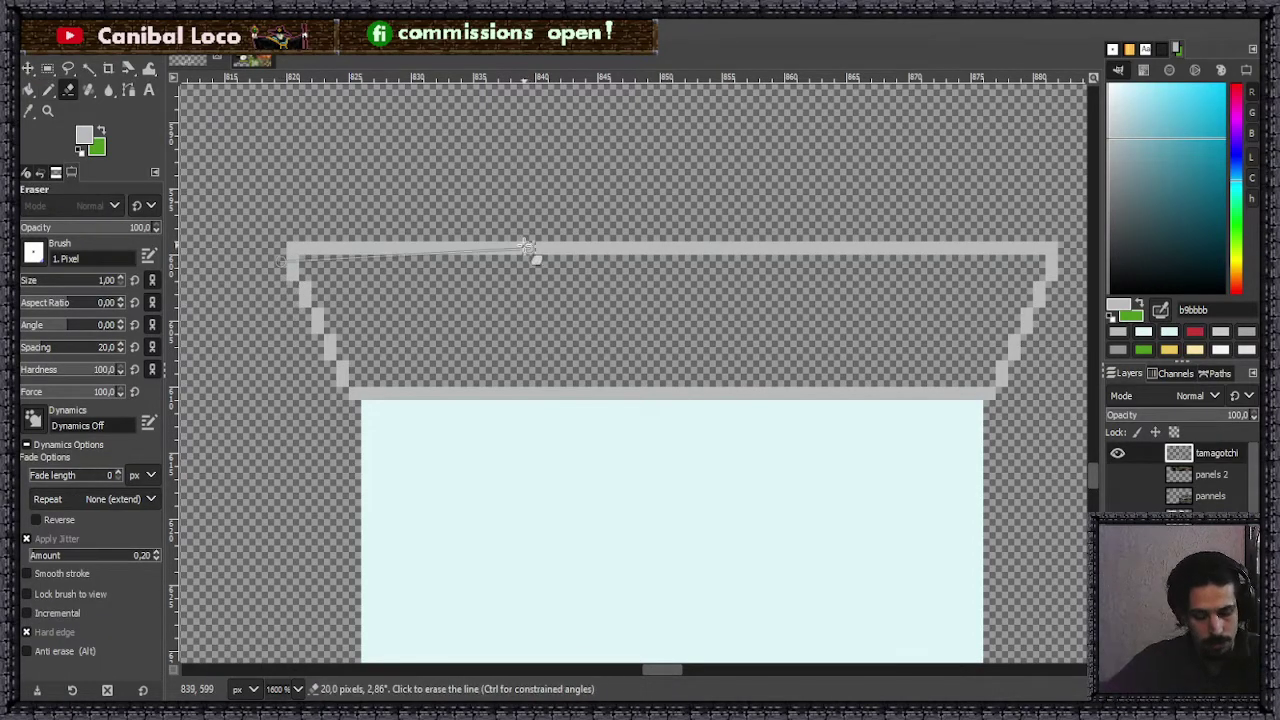
- Bucket-fill the inside of the trapezoid lid outline with b9bbbb
{"action": "key", "text": "shift+b"}
{"action": "left_click", "coordinate": [600, 320]}
{"action": "key", "text": "n"}
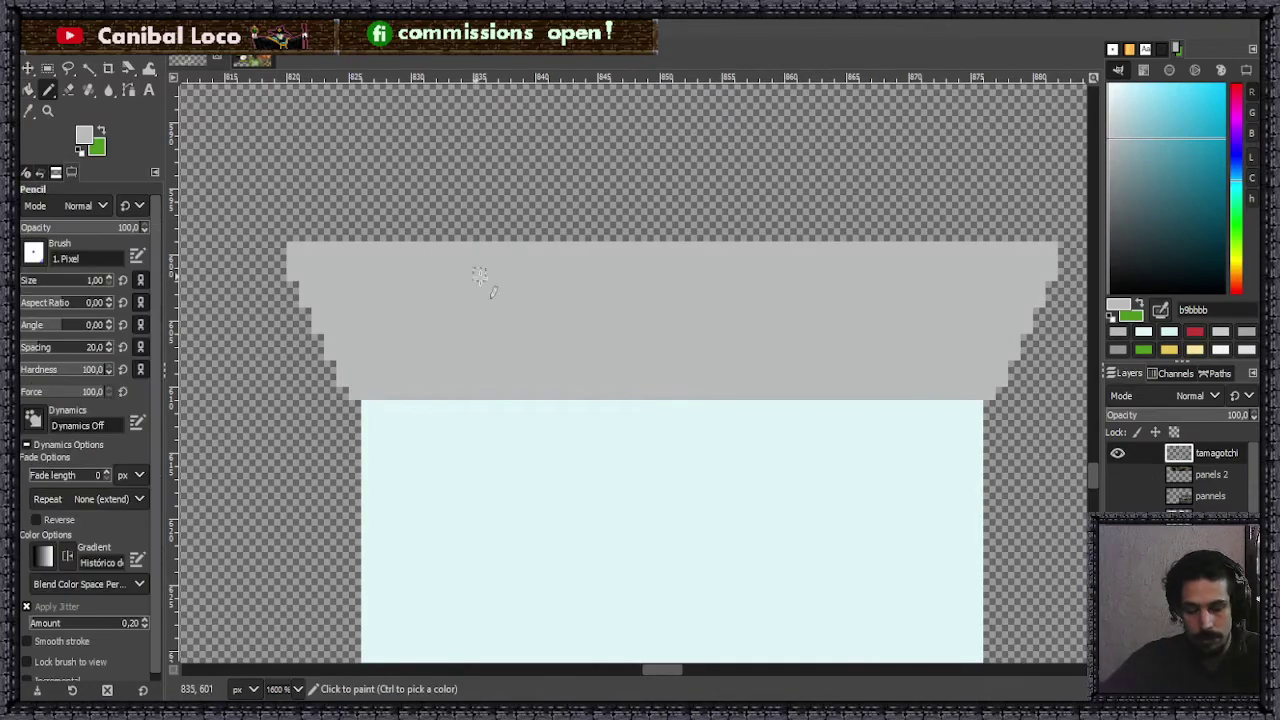
- Sample c9caca from the panel highlight, pencil a diagonal boundary across the lid's left part, and fill the area left of it
{"action": "scroll", "coordinate": [528, 343], "scroll_direction": "down", "scroll_amount": 5}
{"action": "scroll", "coordinate": [526, 378], "scroll_direction": "up", "scroll_amount": 6}
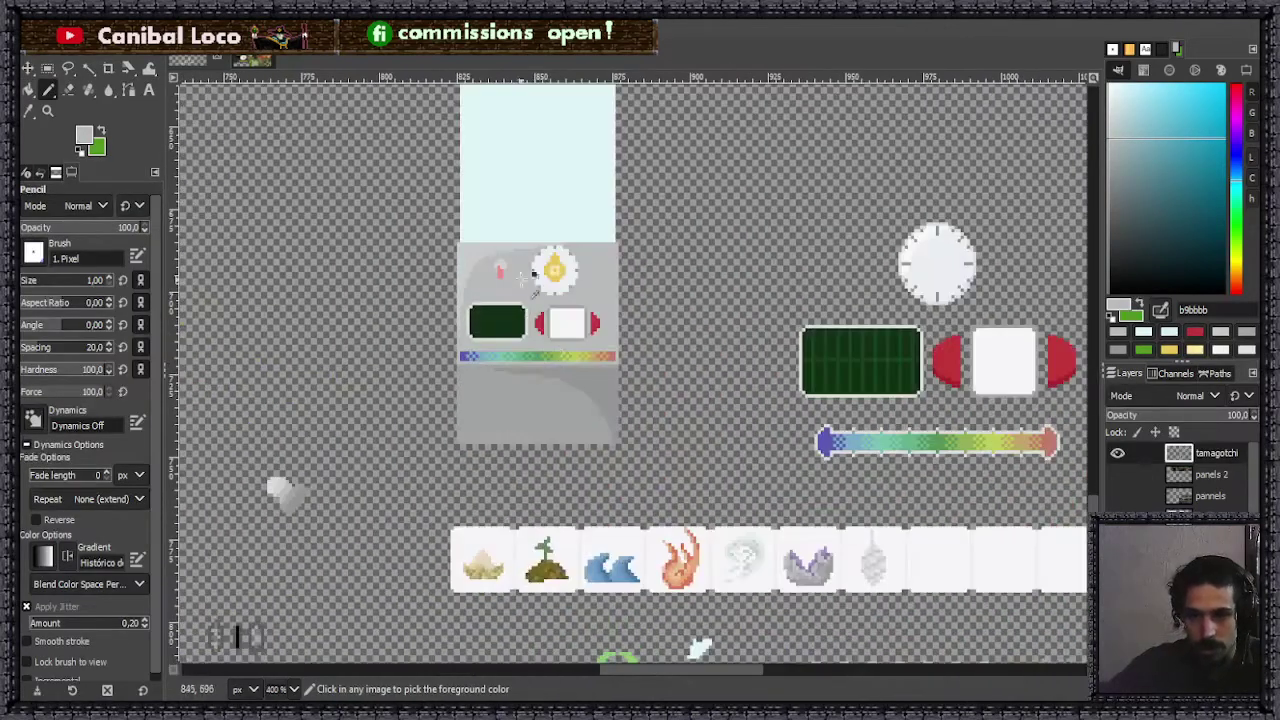
{"action": "left_click", "coordinate": [480, 208], "text": "ctrl"}
{"action": "scroll", "coordinate": [430, 300], "scroll_direction": "up", "scroll_amount": 10}
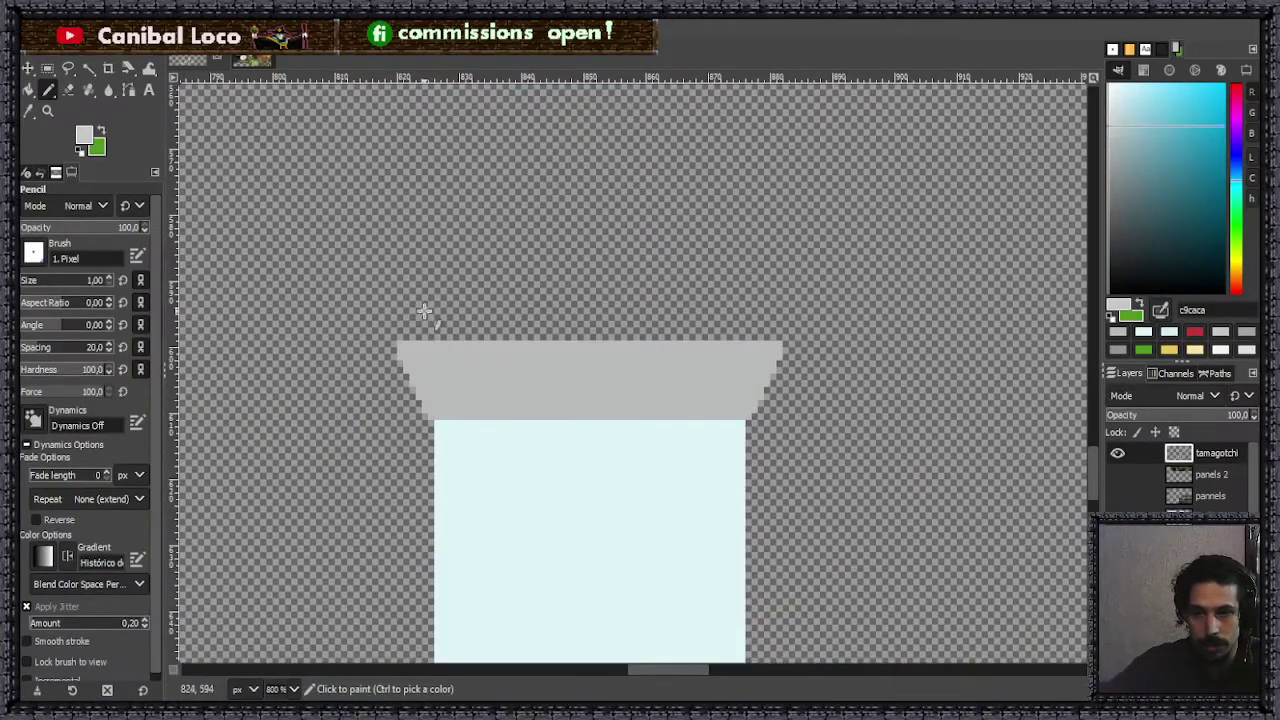
{"action": "scroll", "coordinate": [423, 309], "scroll_direction": "up", "scroll_amount": 2}
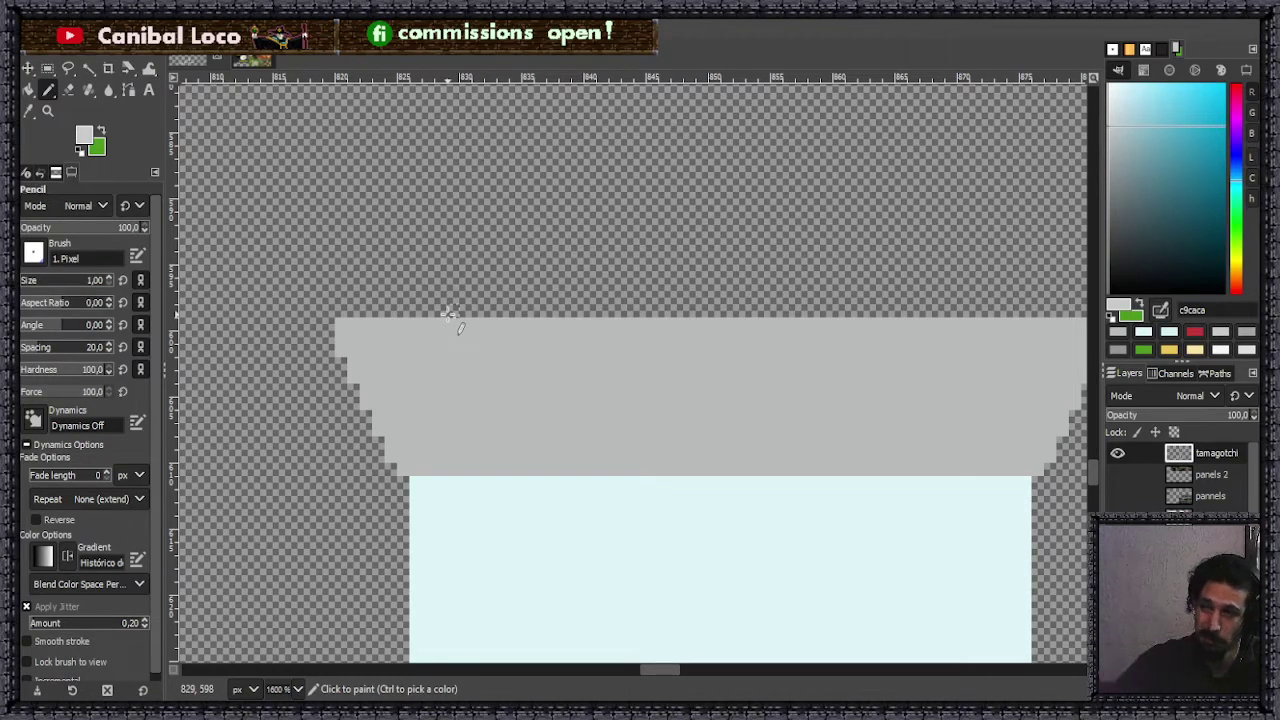
{"action": "scroll", "coordinate": [372, 345], "scroll_direction": "up", "scroll_amount": 1}
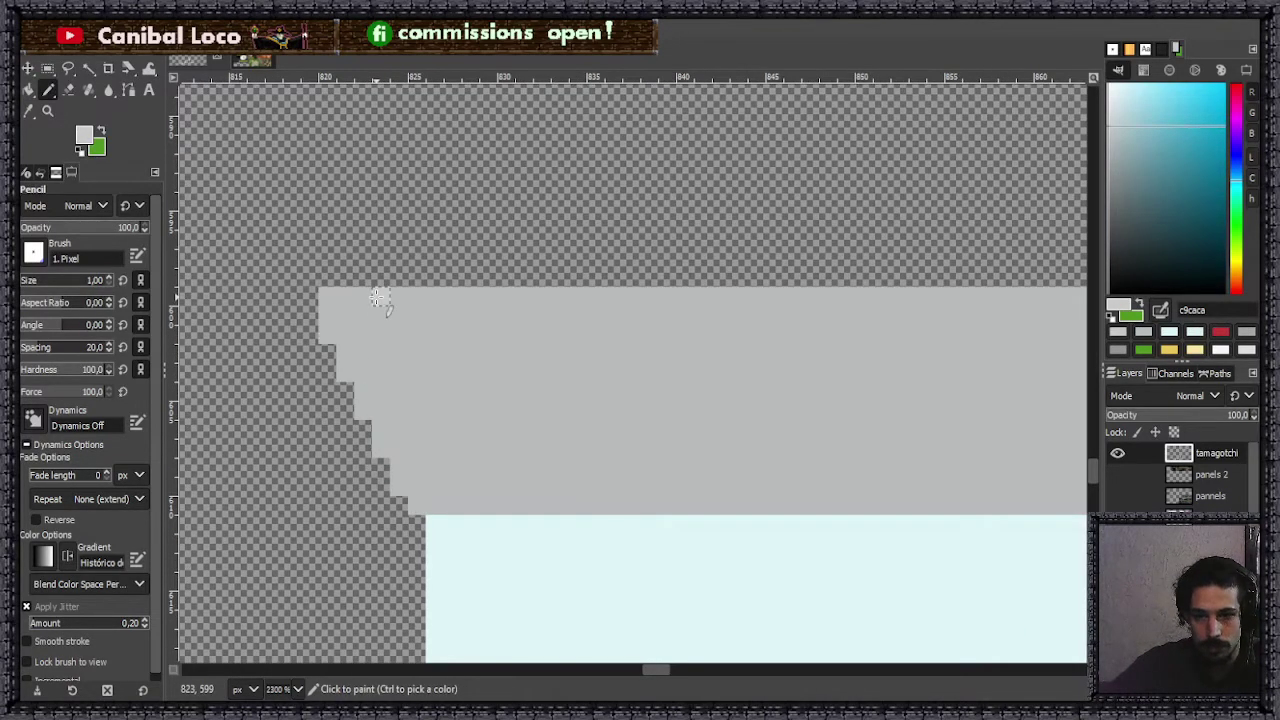
{"action": "mouse_move", "coordinate": [378, 297]}
{"action": "left_mouse_down"}
{"action": "mouse_move", "coordinate": [418, 352]}
{"action": "mouse_move", "coordinate": [561, 487]}
{"action": "left_mouse_up"}
{"action": "mouse_move", "coordinate": [417, 335]}
{"action": "left_mouse_down"}
{"action": "mouse_move", "coordinate": [577, 487]}
{"action": "mouse_move", "coordinate": [595, 467]}
{"action": "mouse_move", "coordinate": [559, 467]}
{"action": "mouse_move", "coordinate": [613, 506]}
{"action": "left_mouse_up"}
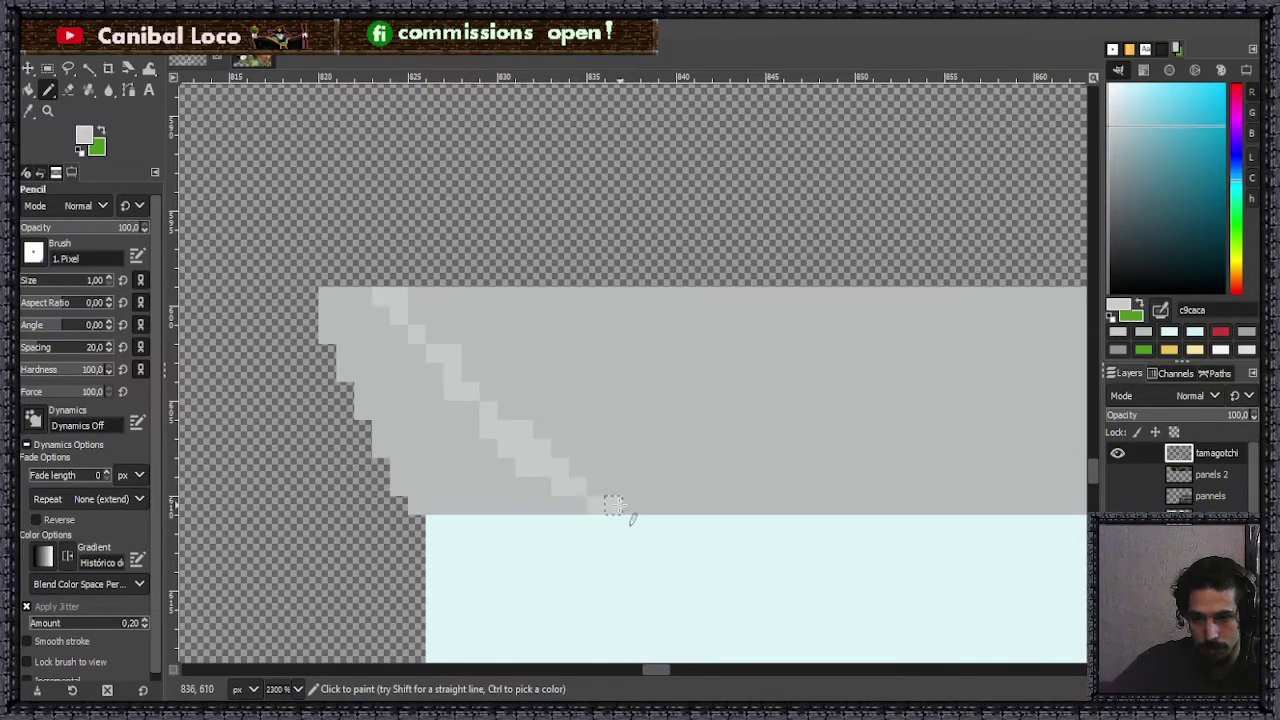
{"action": "key", "text": "shift+b"}
{"action": "left_click", "coordinate": [455, 458]}
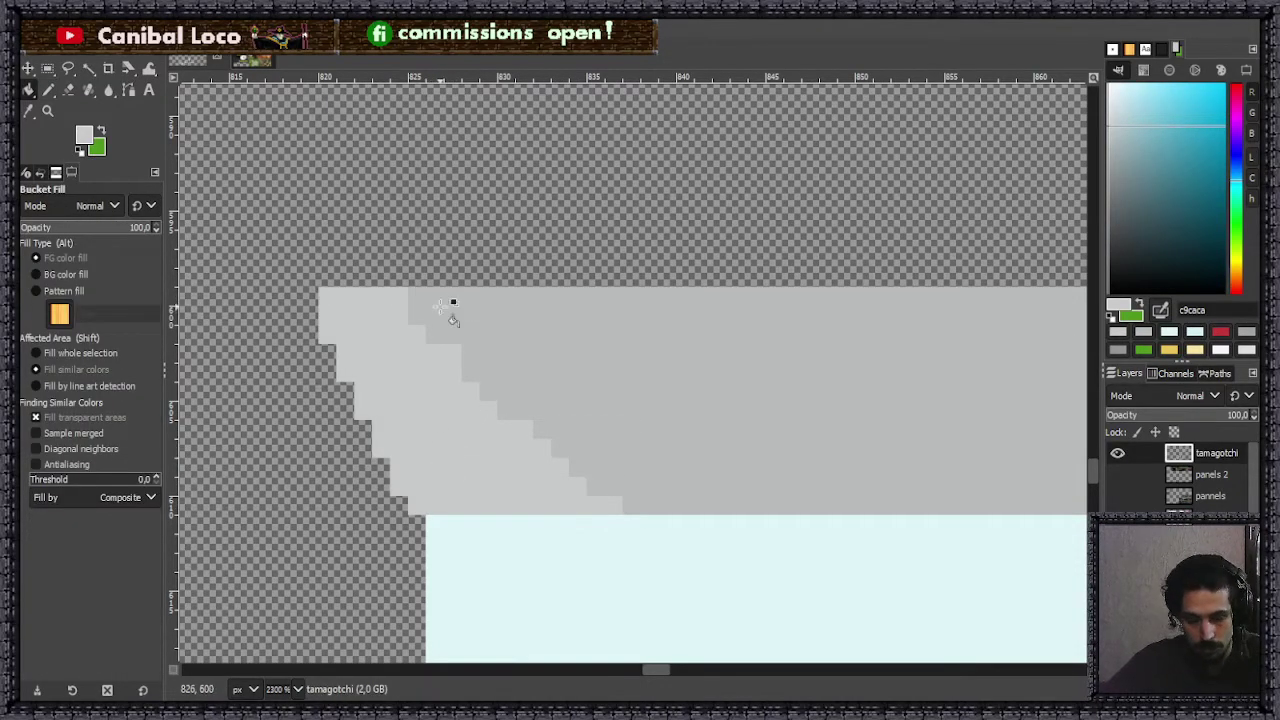
- Straighten the lid highlight's boundary into an even 45-degree diagonal with c9caca, filling the gaps behind the line
{"action": "key", "text": "n"}
{"action": "mouse_move", "coordinate": [417, 297]}
{"action": "left_mouse_down"}
{"action": "mouse_move", "coordinate": [434, 353]}
{"action": "mouse_move", "coordinate": [451, 353]}
{"action": "mouse_move", "coordinate": [435, 351]}
{"action": "mouse_move", "coordinate": [450, 351]}
{"action": "mouse_move", "coordinate": [433, 317]}
{"action": "mouse_move", "coordinate": [451, 354]}
{"action": "mouse_move", "coordinate": [506, 392]}
{"action": "mouse_move", "coordinate": [505, 410]}
{"action": "mouse_move", "coordinate": [540, 434]}
{"action": "left_mouse_up"}
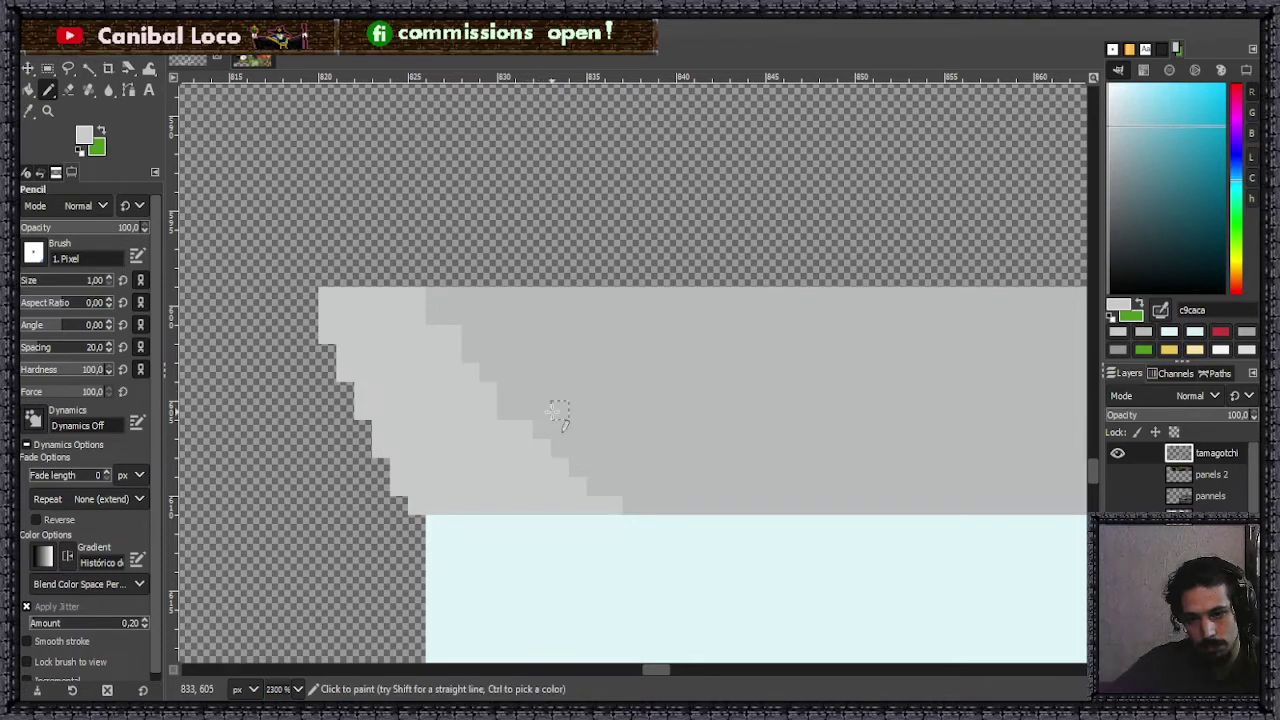
{"action": "left_click", "coordinate": [434, 298]}
{"action": "left_click", "coordinate": [631, 505], "text": "shift"}
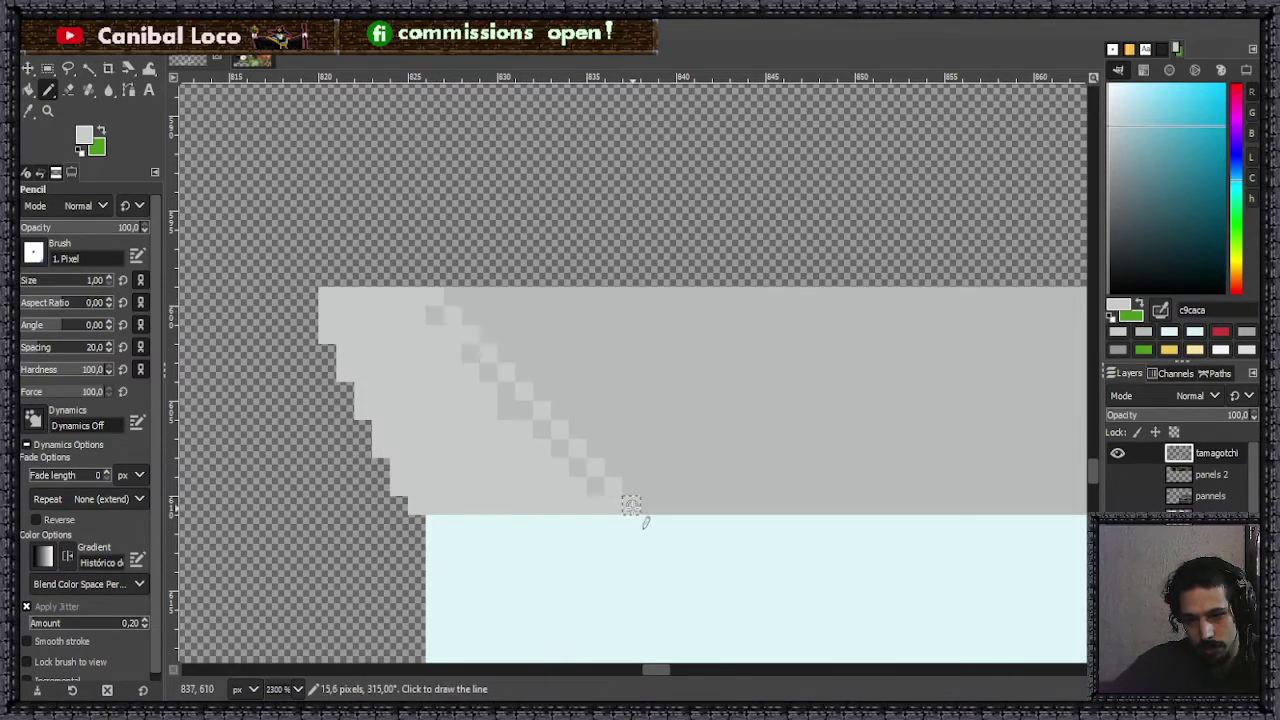
{"action": "mouse_move", "coordinate": [603, 505]}
{"action": "left_mouse_down"}
{"action": "mouse_move", "coordinate": [524, 429]}
{"action": "mouse_move", "coordinate": [434, 314]}
{"action": "left_mouse_up"}
- Draw two c9caca lines beside the lid highlight, starting apart at the top edge and converging downward into a narrow reflection streak
{"action": "scroll", "coordinate": [386, 335], "scroll_direction": "down", "scroll_amount": 5}
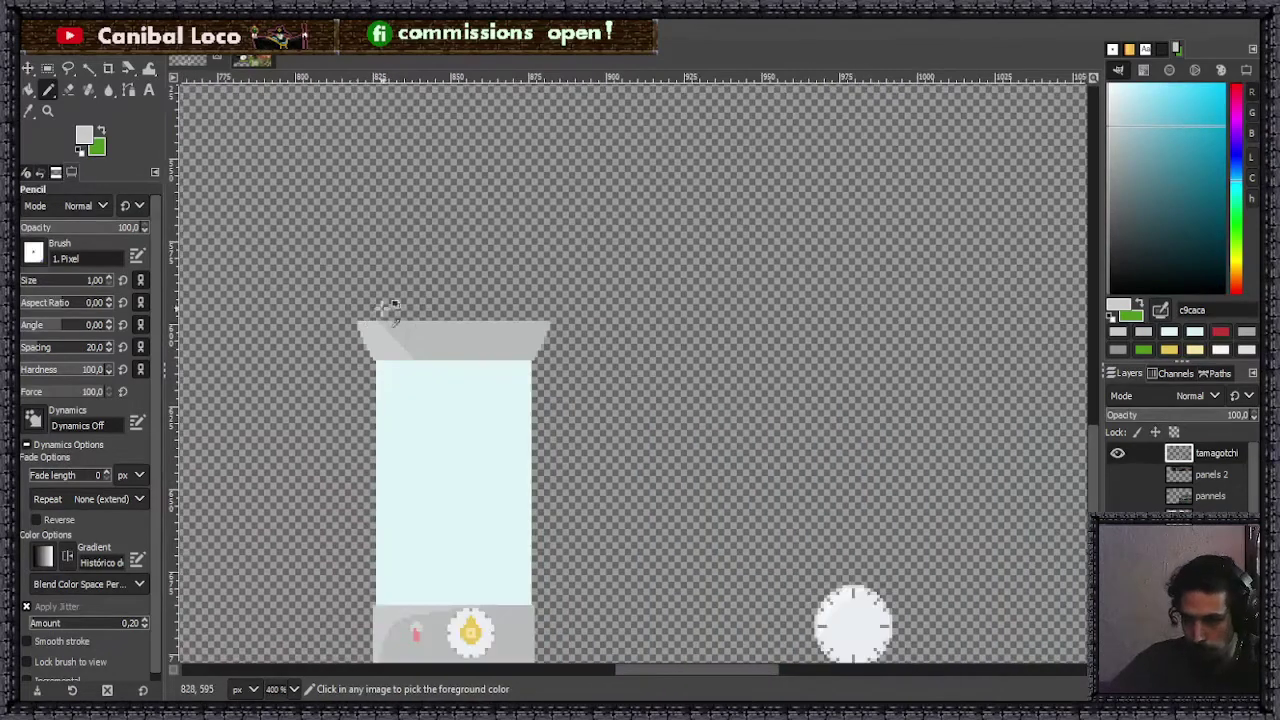
{"action": "scroll", "coordinate": [393, 307], "scroll_direction": "down", "scroll_amount": 2}
{"action": "scroll", "coordinate": [400, 315], "scroll_direction": "up", "scroll_amount": 6}
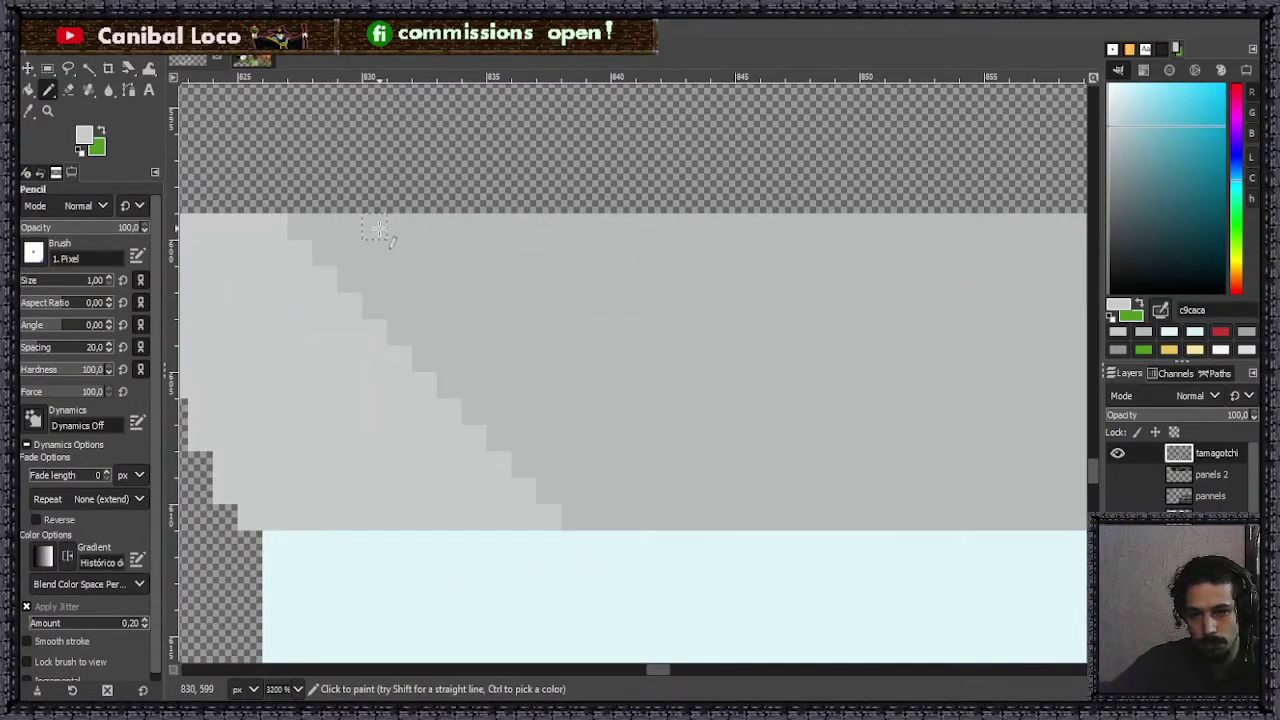
{"action": "left_click", "coordinate": [375, 226]}
{"action": "left_click", "coordinate": [620, 490], "text": "shift"}
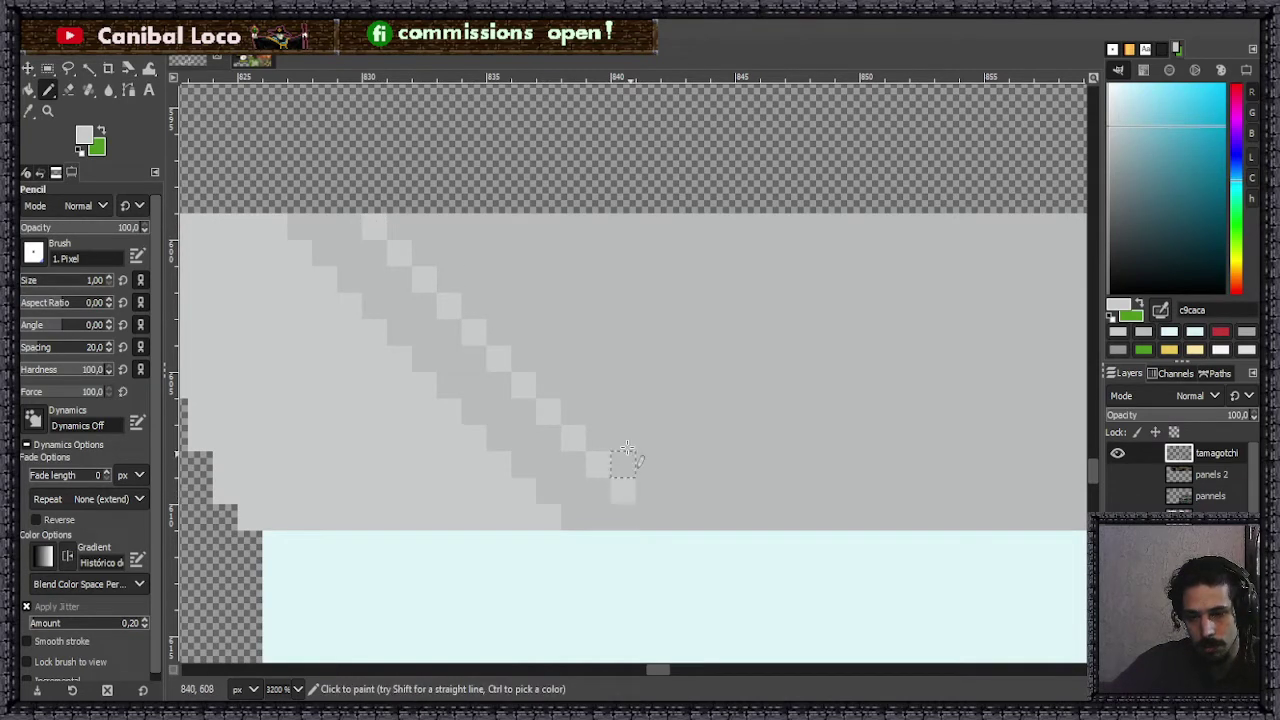
{"action": "left_click", "coordinate": [449, 228]}
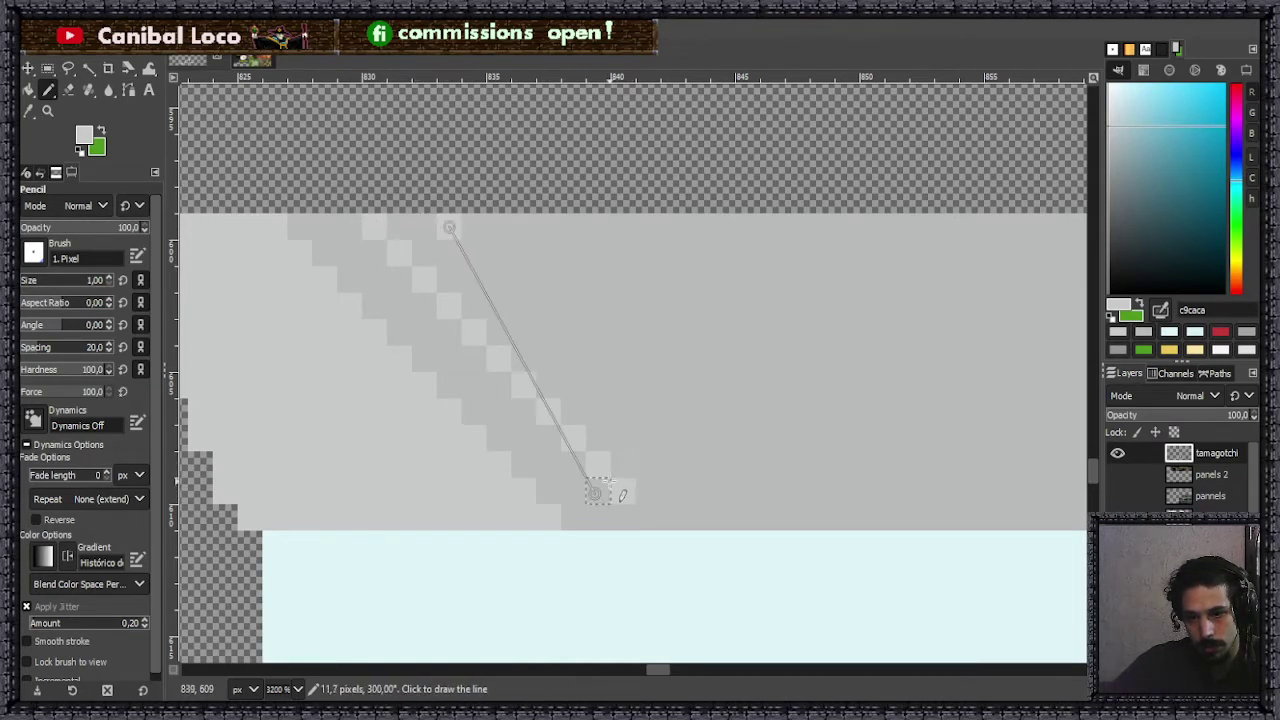
{"action": "left_click", "coordinate": [622, 490], "text": "shift"}
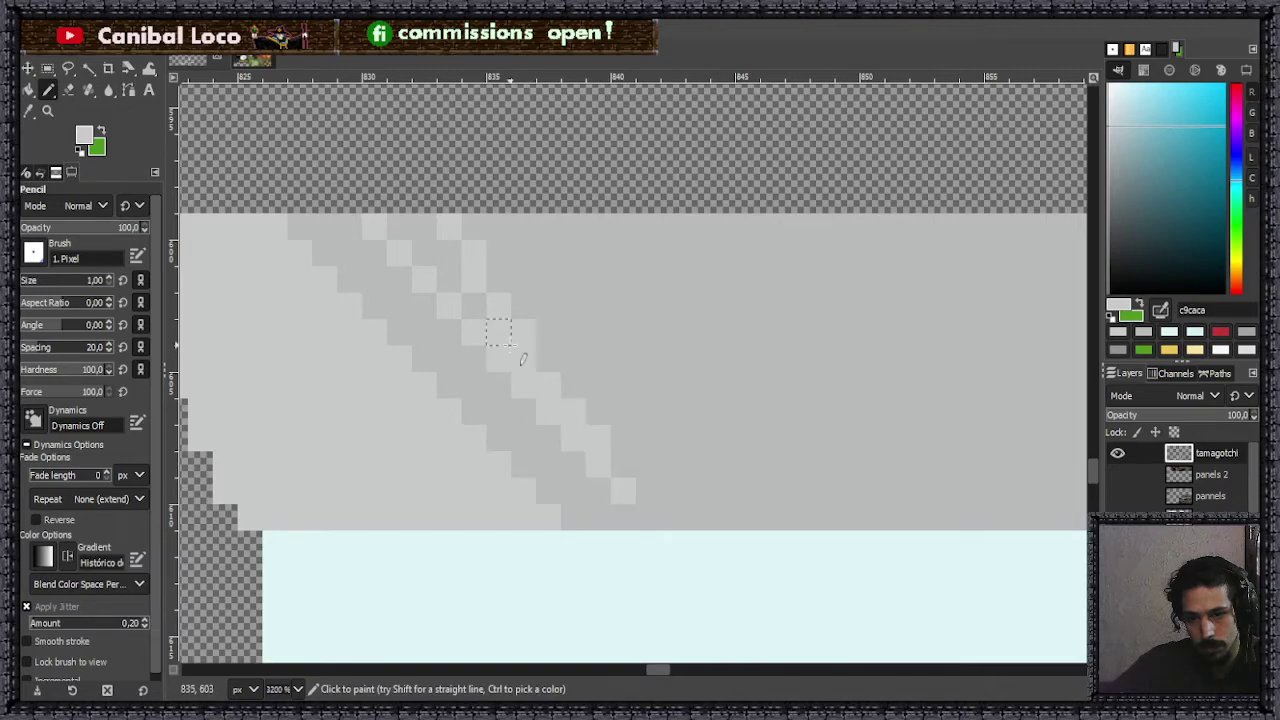
- Sample 949595 from the panel's shadow and pencil a slanted boundary from the lid's upper right corner down to its lower edge
{"action": "scroll", "coordinate": [405, 268], "scroll_direction": "down", "scroll_amount": 5}
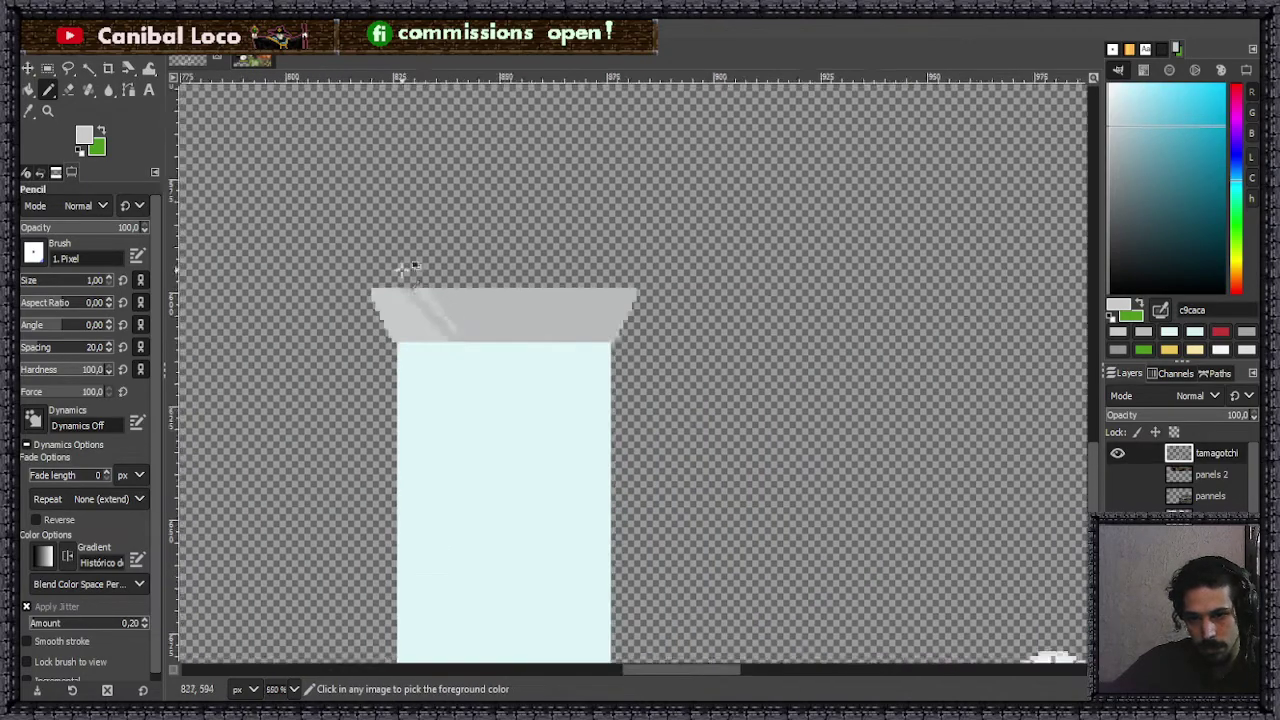
{"action": "scroll", "coordinate": [405, 268], "scroll_direction": "down", "scroll_amount": 5}
{"action": "scroll", "coordinate": [566, 343], "scroll_direction": "up", "scroll_amount": 5}
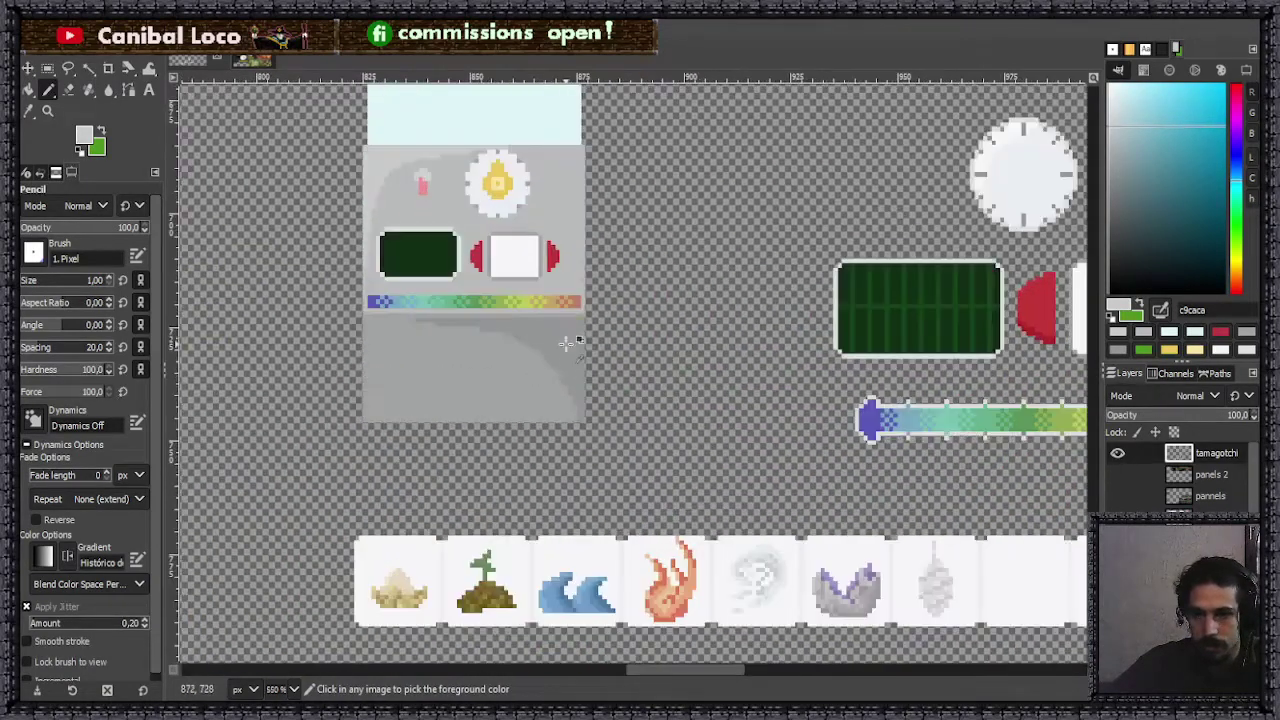
{"action": "left_click", "coordinate": [566, 343], "text": "ctrl"}
{"action": "scroll", "coordinate": [566, 343], "scroll_direction": "up", "scroll_amount": 3}
{"action": "scroll", "coordinate": [574, 474], "scroll_direction": "up", "scroll_amount": 2}
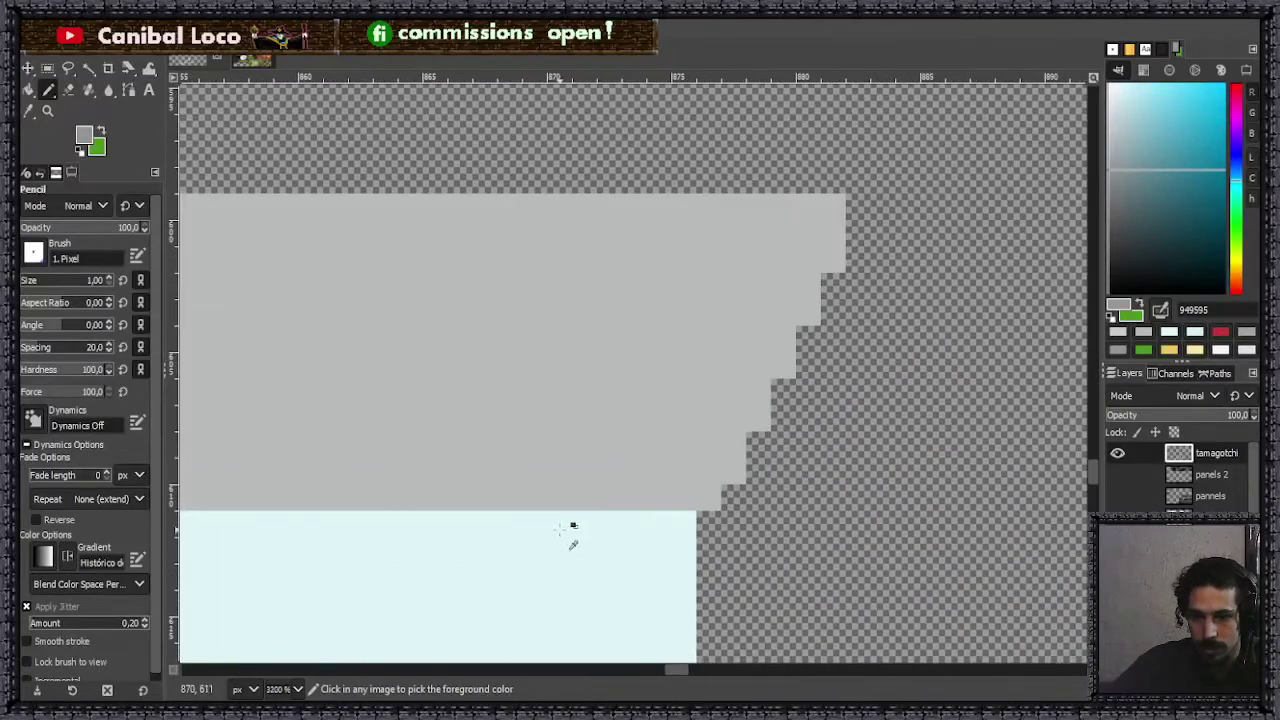
{"action": "left_click_drag", "start_coordinate": [808, 212], "coordinate": [758, 207]}
{"action": "left_click", "coordinate": [608, 497], "text": "shift"}
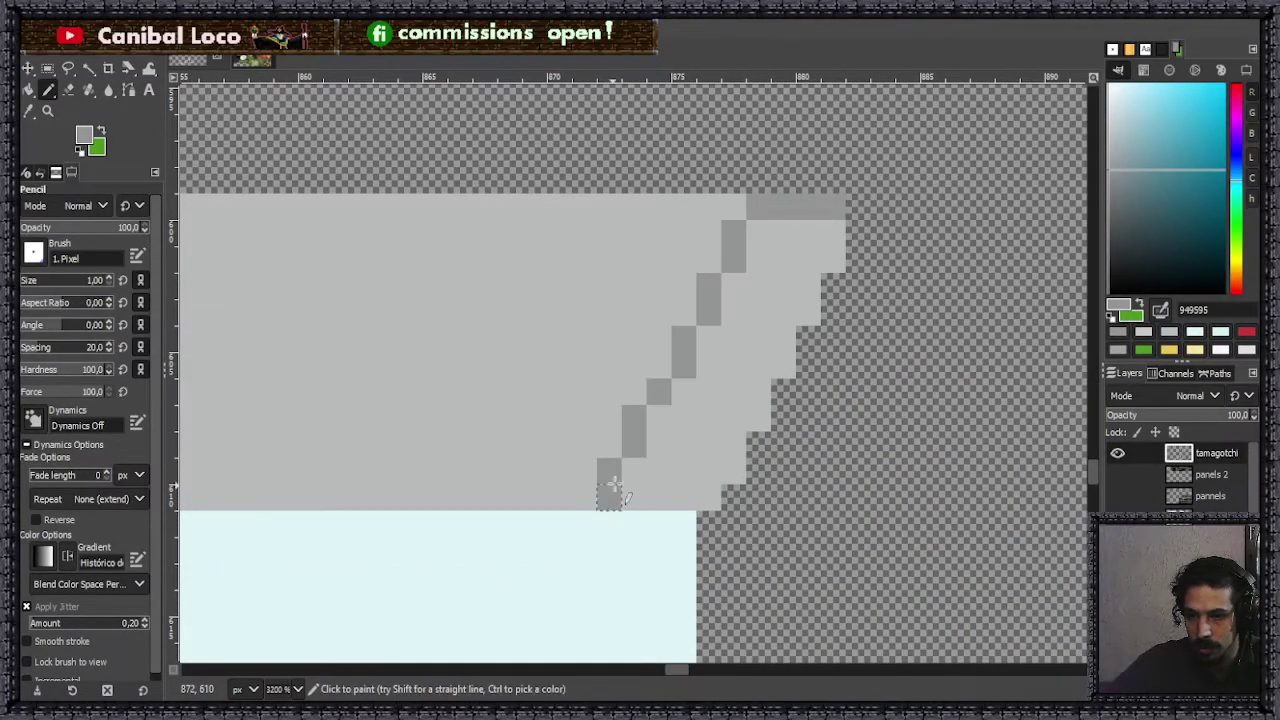
{"action": "left_click", "coordinate": [734, 258]}
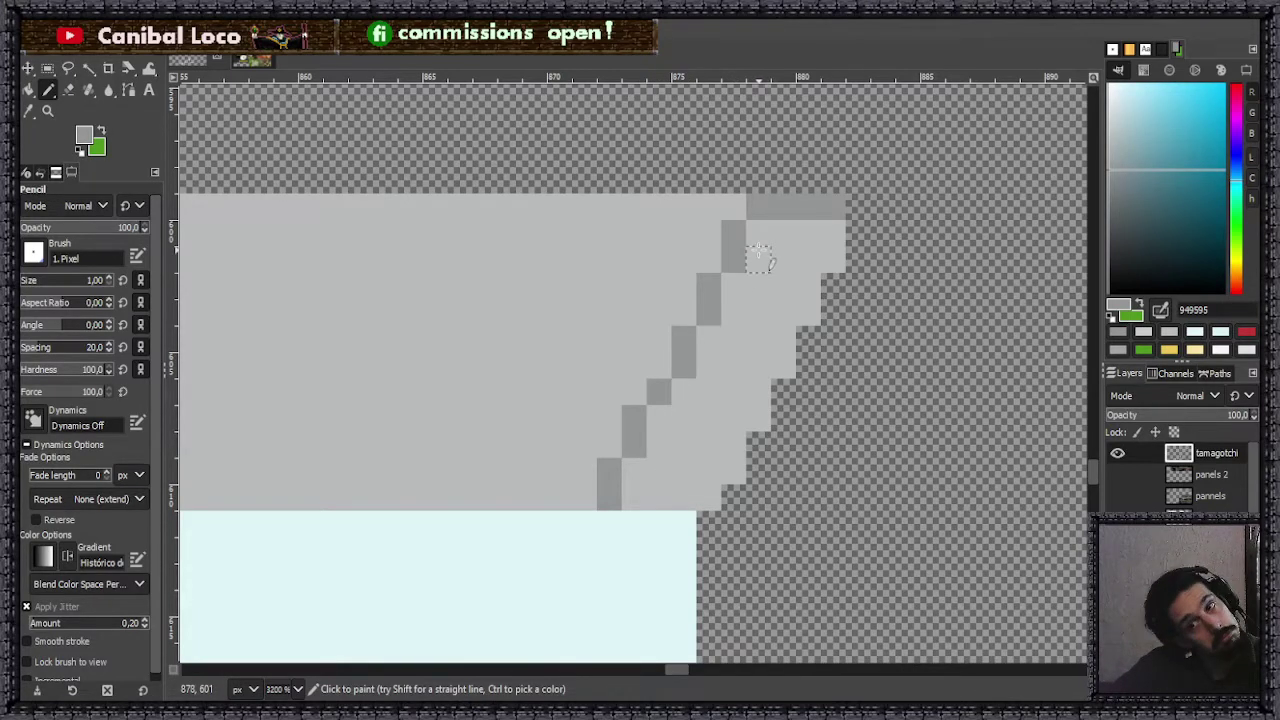
- Bucket-fill the lid area right of the slanted boundary with 949595
{"action": "key", "text": "shift+b"}
{"action": "left_click", "coordinate": [767, 321]}
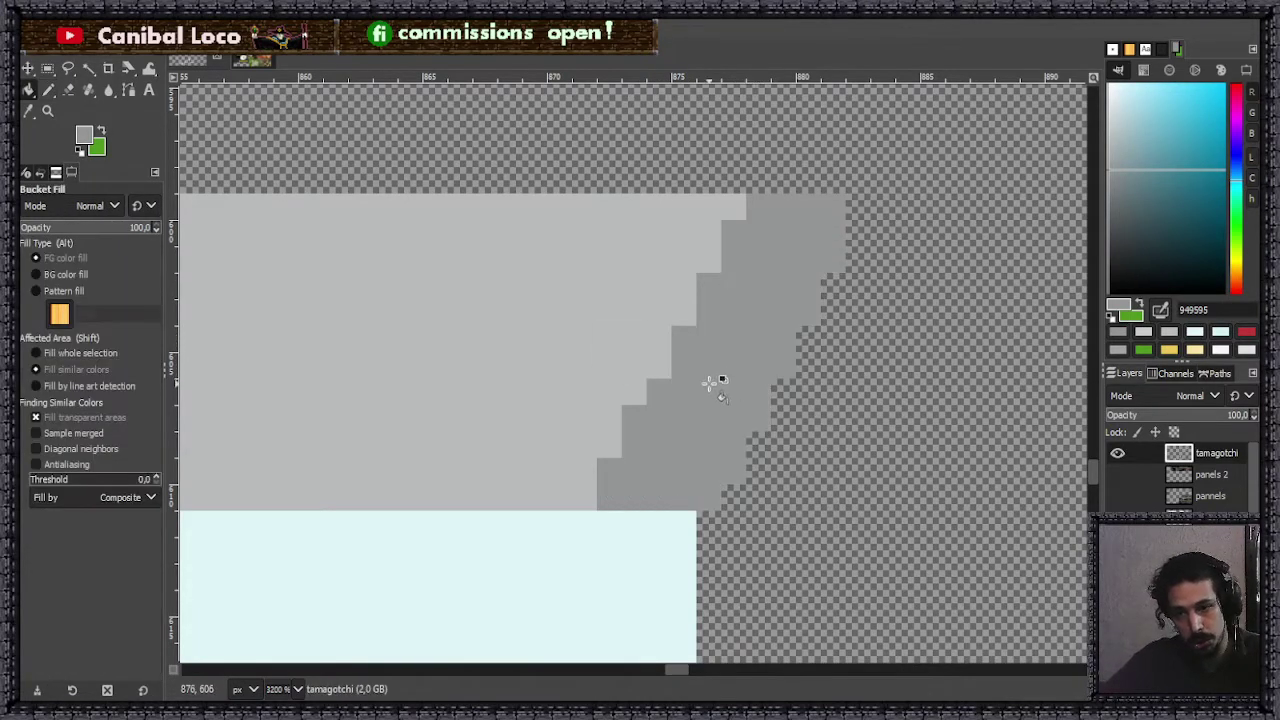
{"action": "key", "text": "n"}
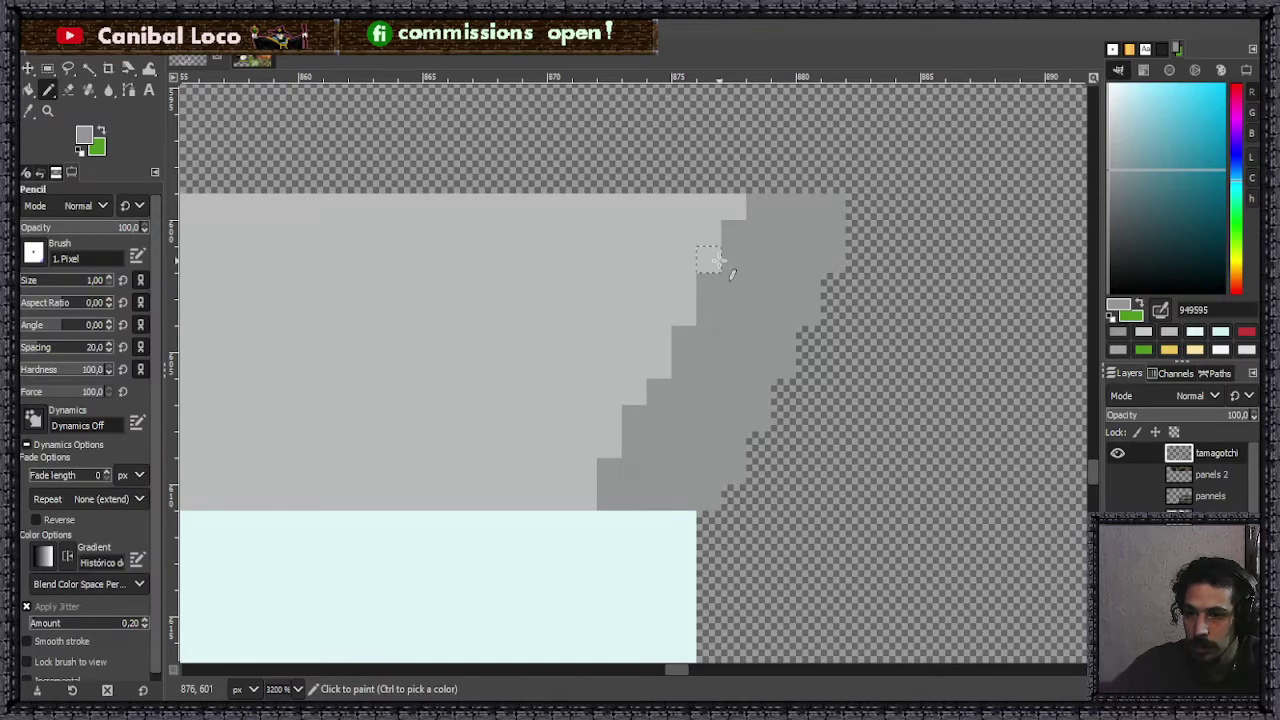
{"action": "left_click_drag", "start_coordinate": [737, 249], "coordinate": [736, 244]}
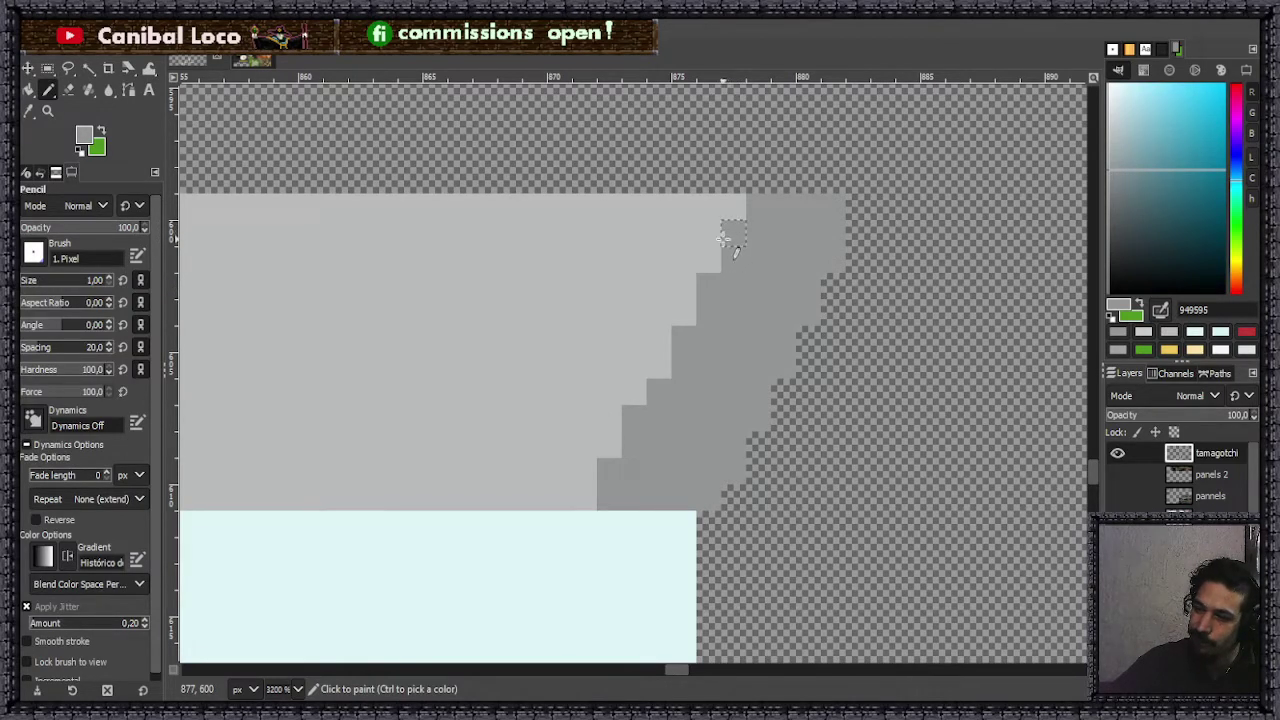
- Pencil a short 949595 diagonal streak from the lid's top edge, just left of the right-hand shadow
{"action": "scroll", "coordinate": [707, 262], "scroll_direction": "down", "scroll_amount": 5}
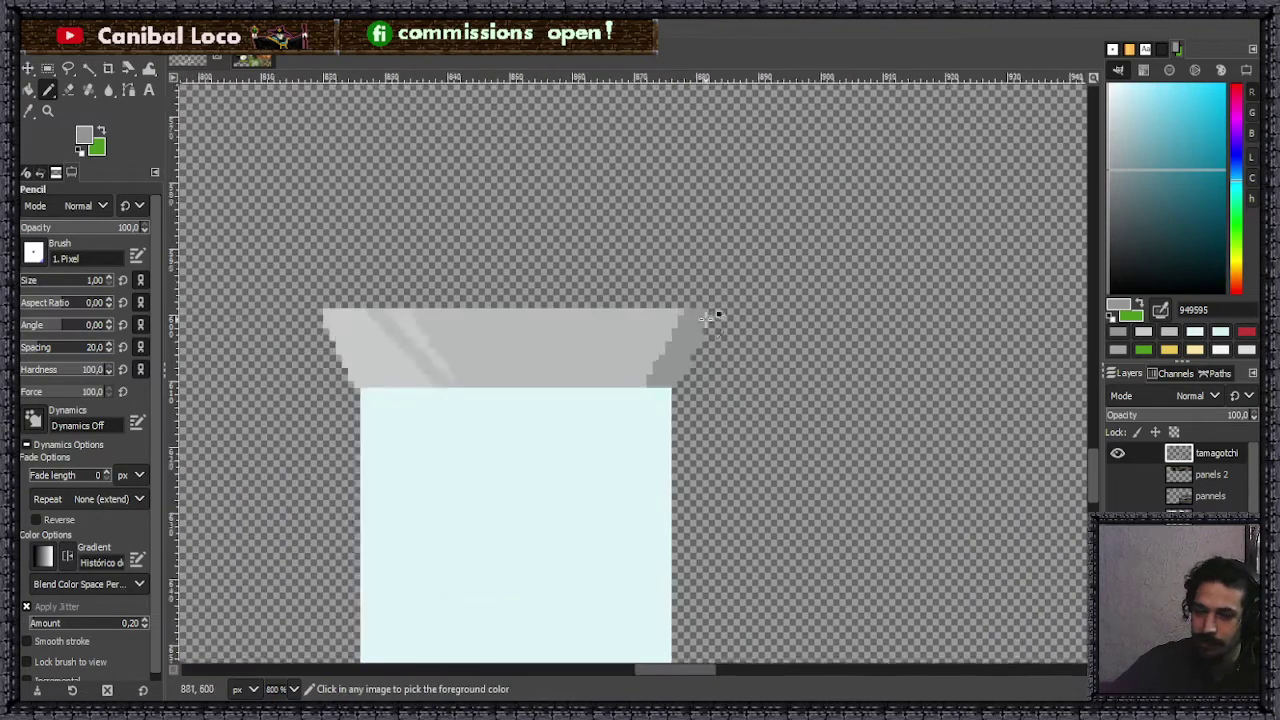
{"action": "scroll", "coordinate": [734, 289], "scroll_direction": "up", "scroll_amount": 5}
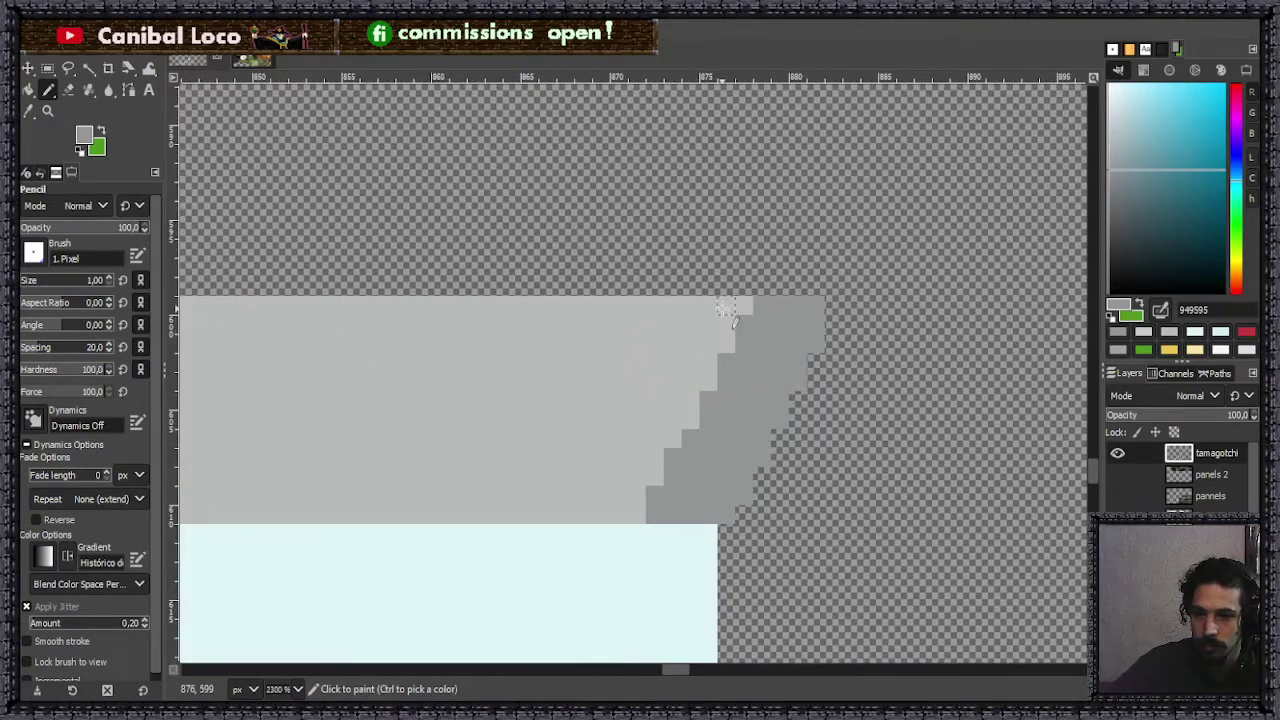
{"action": "mouse_move", "coordinate": [708, 306]}
{"action": "left_mouse_down"}
{"action": "mouse_move", "coordinate": [670, 362]}
{"action": "mouse_move", "coordinate": [707, 303]}
{"action": "mouse_move", "coordinate": [637, 362]}
{"action": "left_mouse_up"}
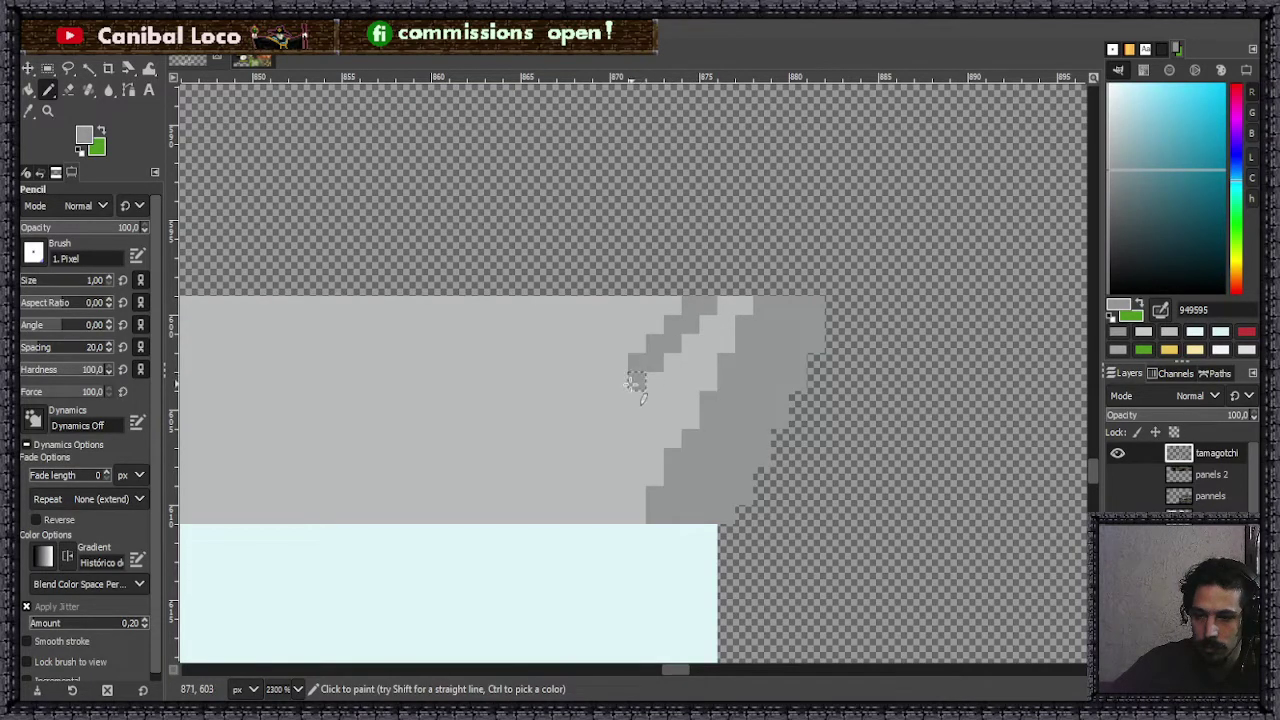
{"action": "scroll", "coordinate": [586, 437], "scroll_direction": "down", "scroll_amount": 5}
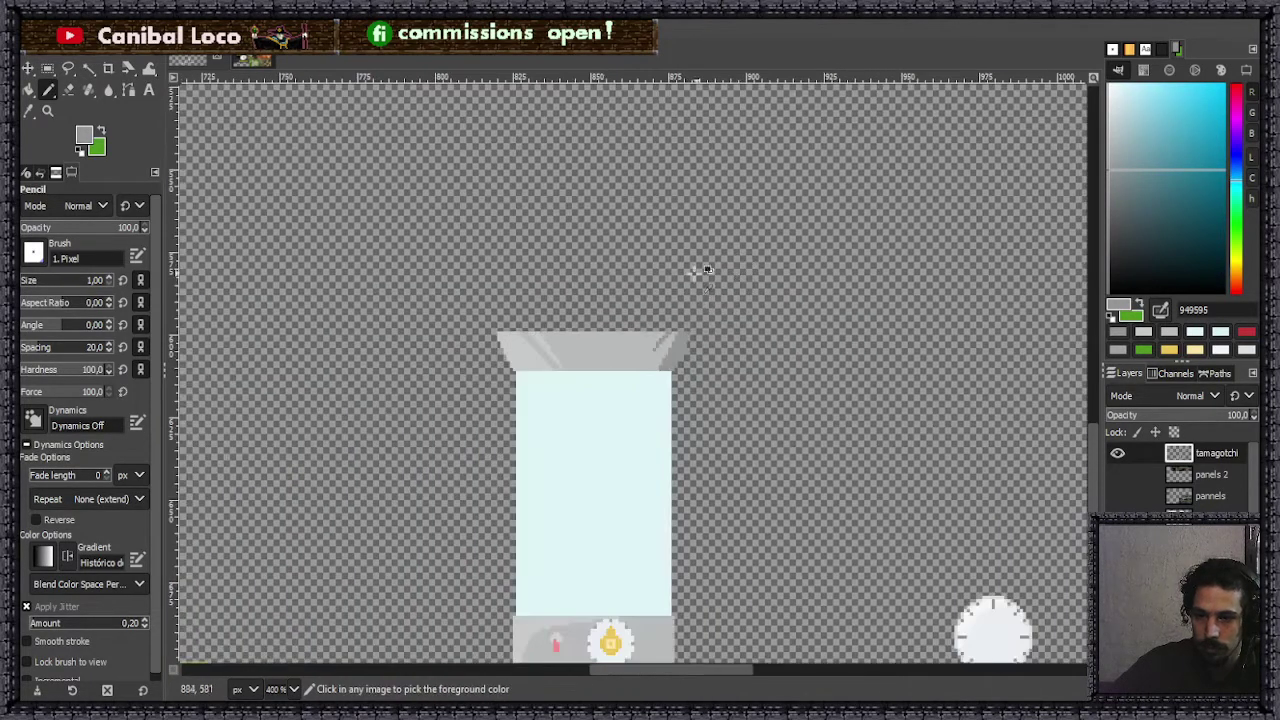
- Lighten the colour to a7a7a7 and bucket-fill the lid's right shadow and its diagonal streak with it
{"action": "scroll", "coordinate": [666, 314], "scroll_direction": "up", "scroll_amount": 3}
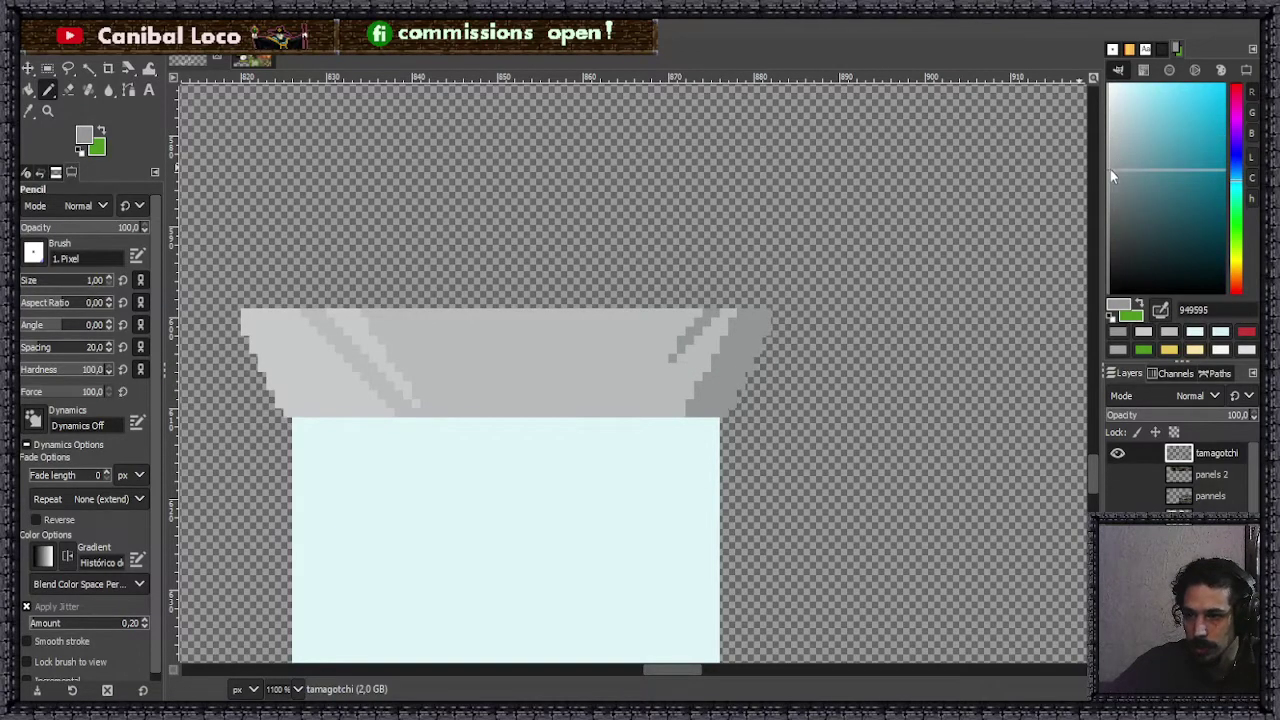
{"action": "left_click_drag", "start_coordinate": [1108, 166], "coordinate": [1107, 157]}
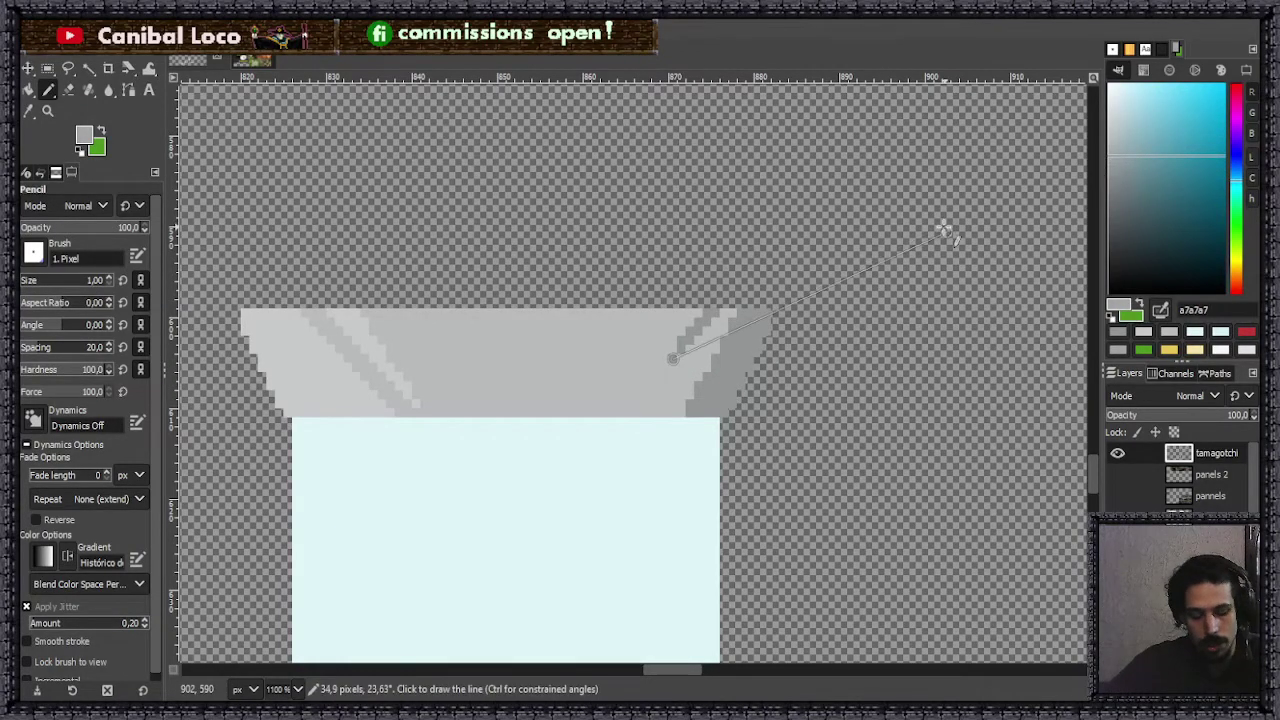
{"action": "key", "text": "shift+b"}
{"action": "left_click", "coordinate": [736, 362]}
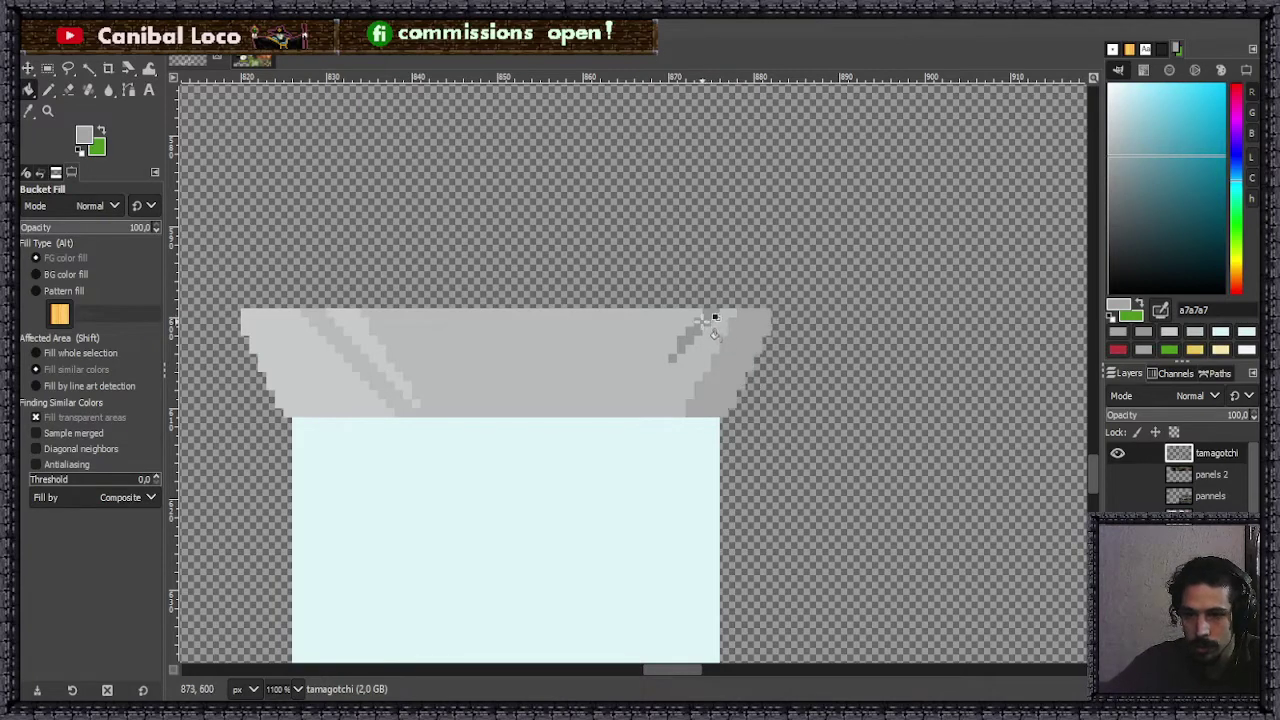
{"action": "scroll", "coordinate": [680, 386], "scroll_direction": "up", "scroll_amount": 4}
{"action": "left_click", "coordinate": [636, 347]}
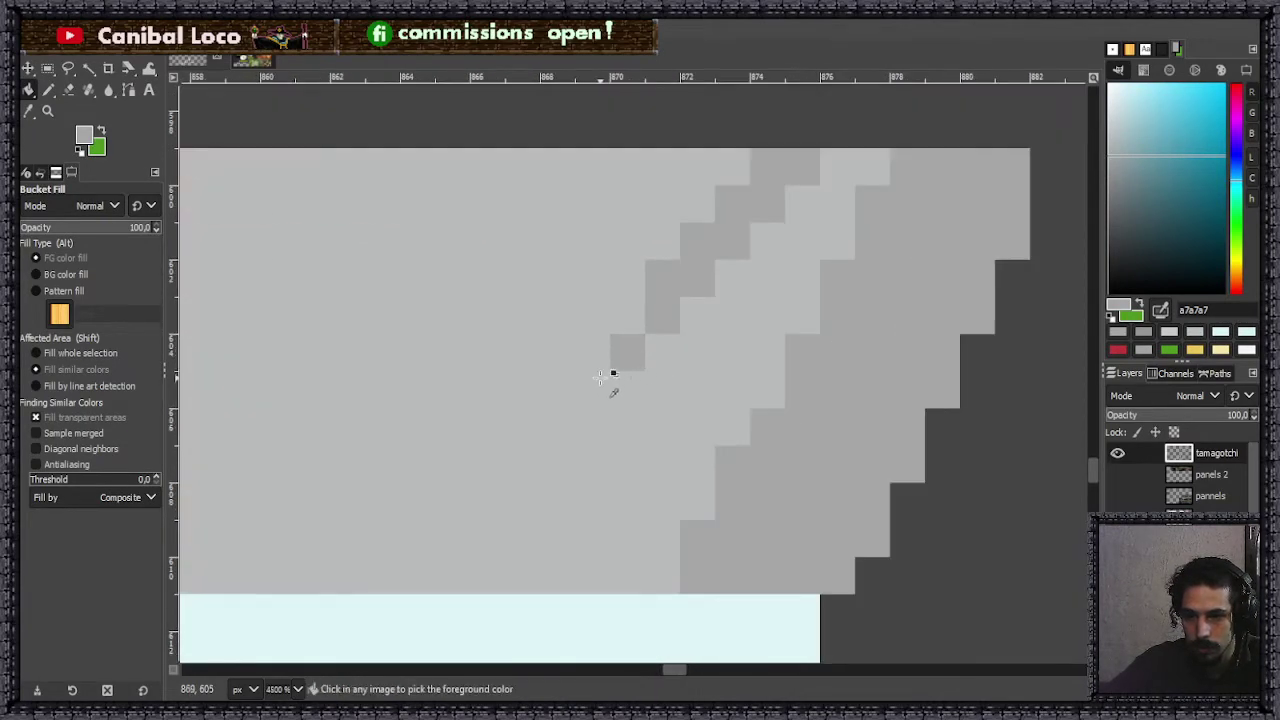
{"action": "scroll", "coordinate": [785, 285], "scroll_direction": "down", "scroll_amount": 7}
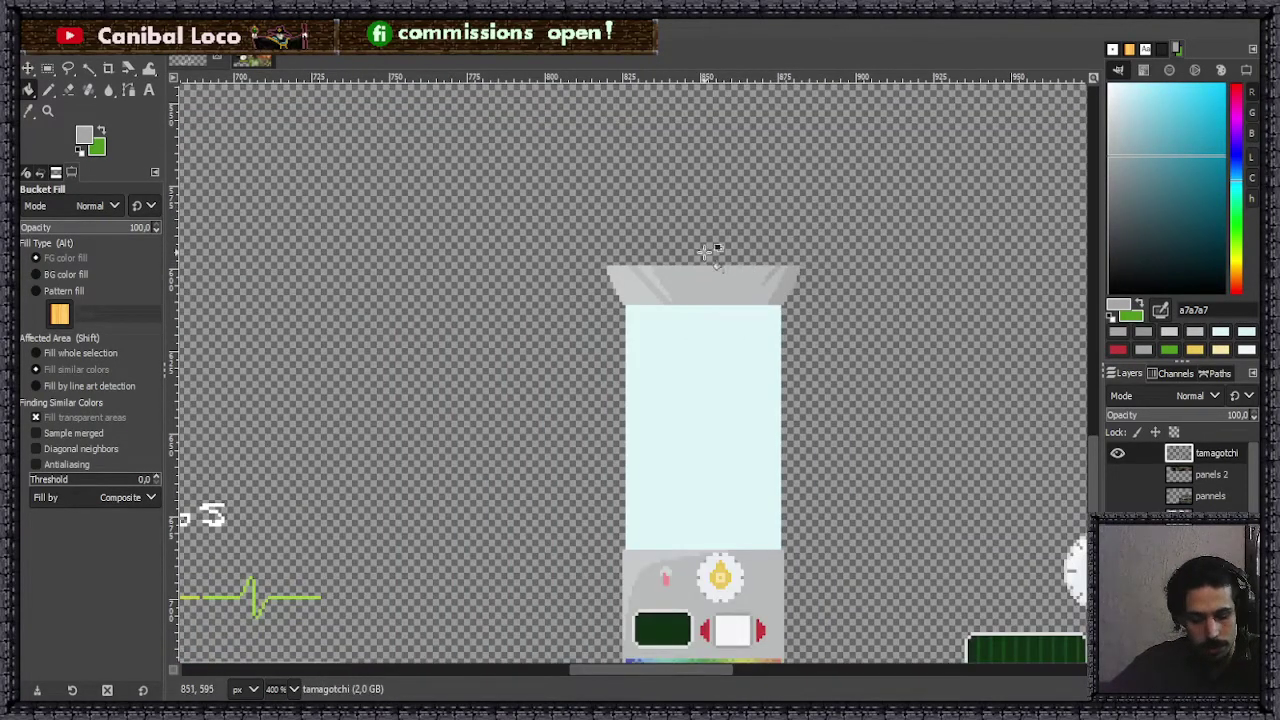
- Examine the lid's highlight streak and the shading of the whole device beside the other sprites
{"action": "key", "text": "n"}
{"action": "scroll", "coordinate": [780, 265], "scroll_direction": "up", "scroll_amount": 7}
{"action": "left_click", "coordinate": [763, 277], "text": "ctrl"}
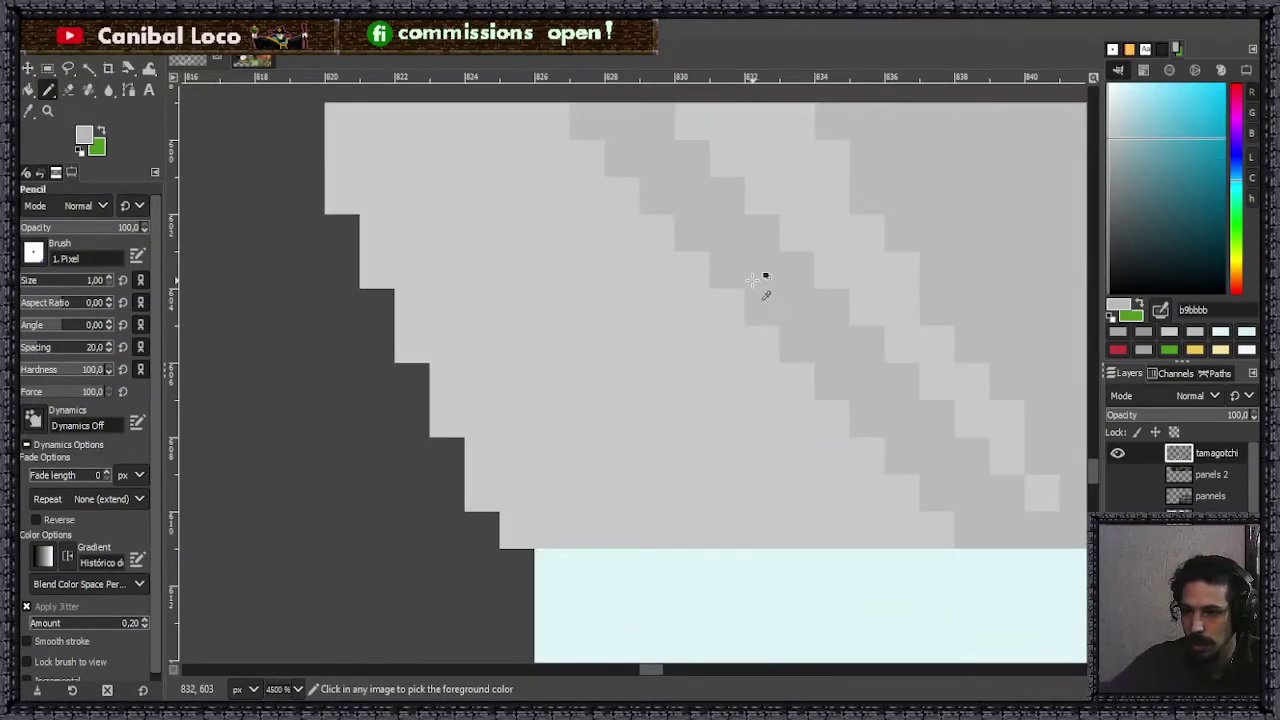
{"action": "left_click", "coordinate": [783, 274], "text": "ctrl"}
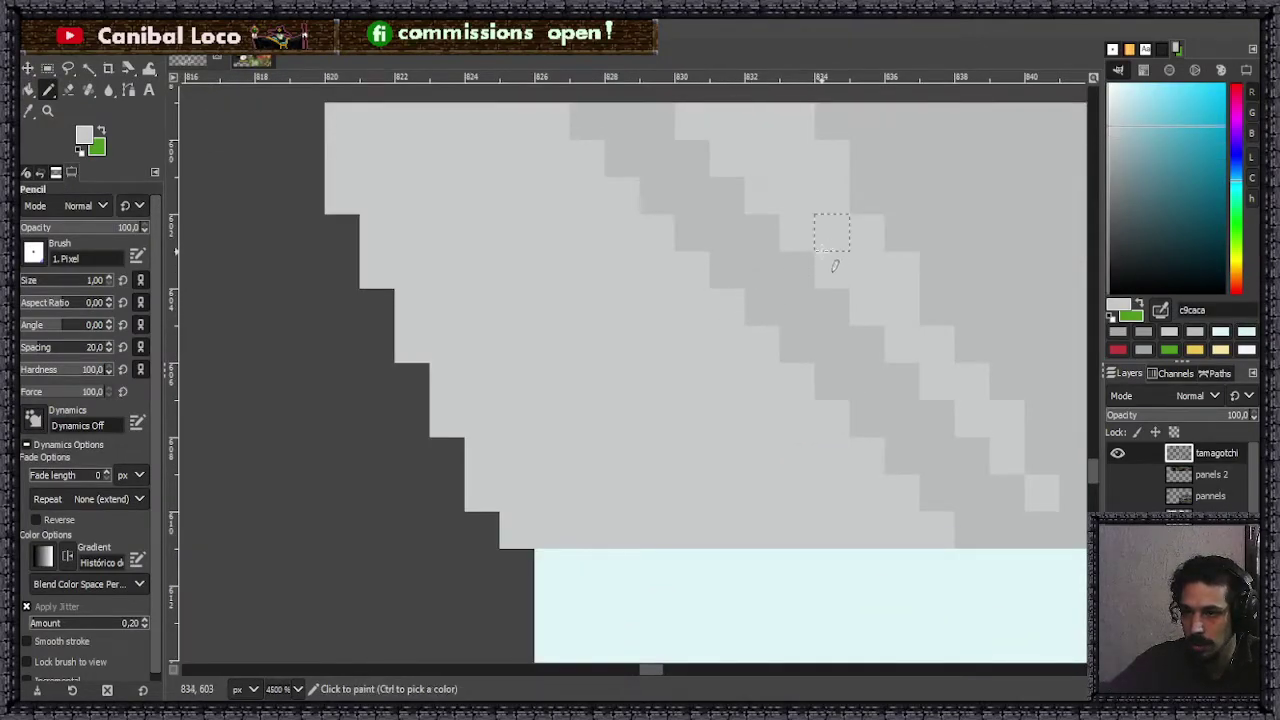
{"action": "left_click", "coordinate": [806, 300], "text": "ctrl"}
{"action": "scroll", "coordinate": [769, 320], "scroll_direction": "down", "scroll_amount": 5}
{"action": "scroll", "coordinate": [713, 270], "scroll_direction": "down", "scroll_amount": 5}
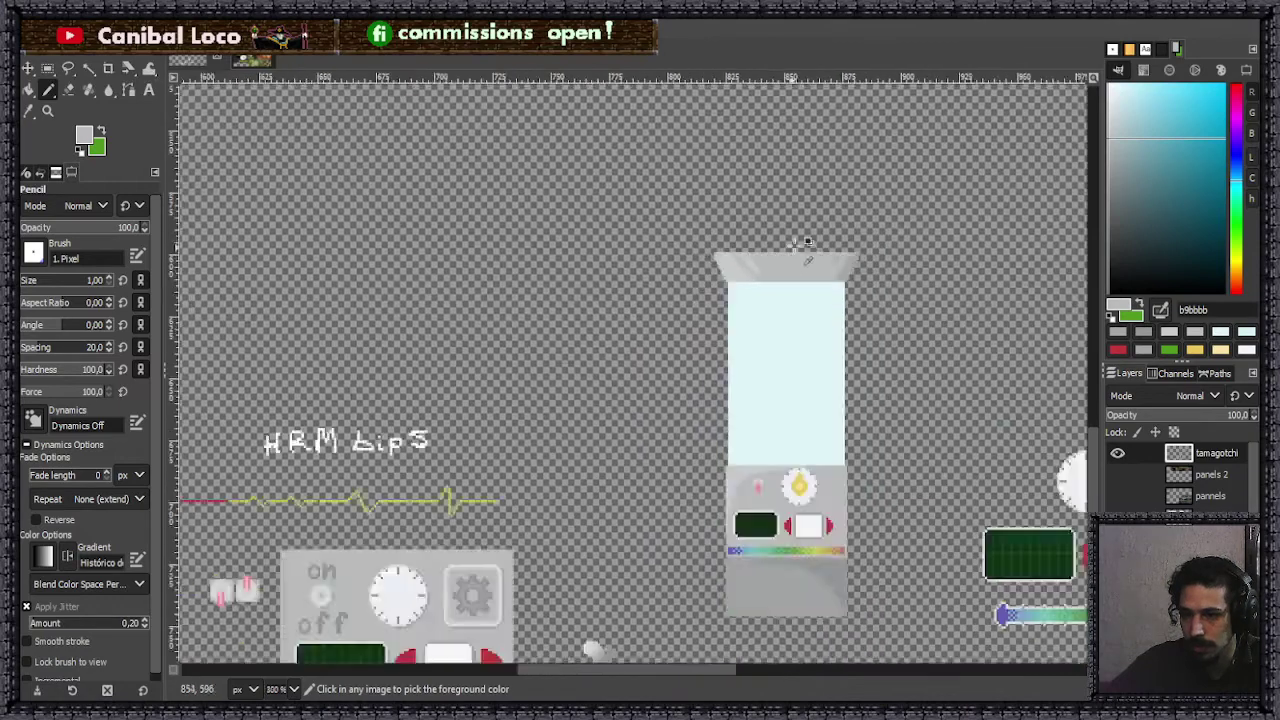
{"action": "scroll", "coordinate": [850, 300], "scroll_direction": "up", "scroll_amount": 1}
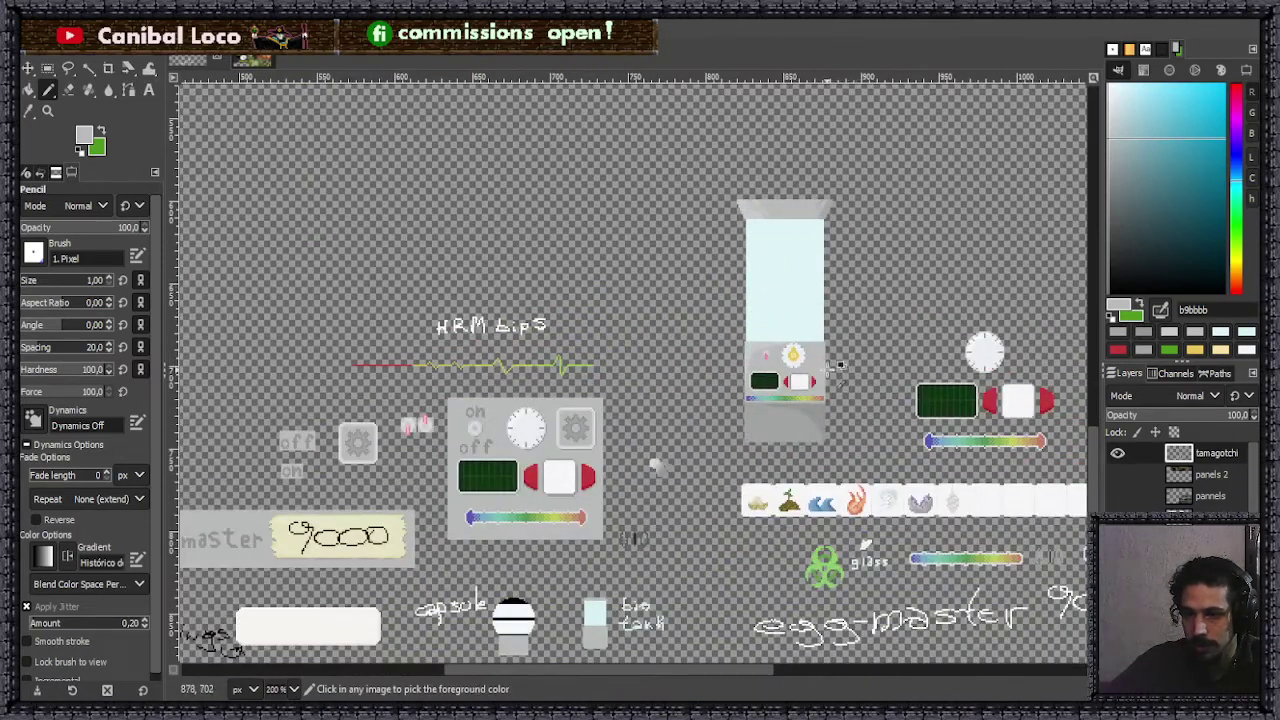
{"action": "scroll", "coordinate": [848, 340], "scroll_direction": "up", "scroll_amount": 1}
{"action": "scroll", "coordinate": [848, 311], "scroll_direction": "down", "scroll_amount": 2}
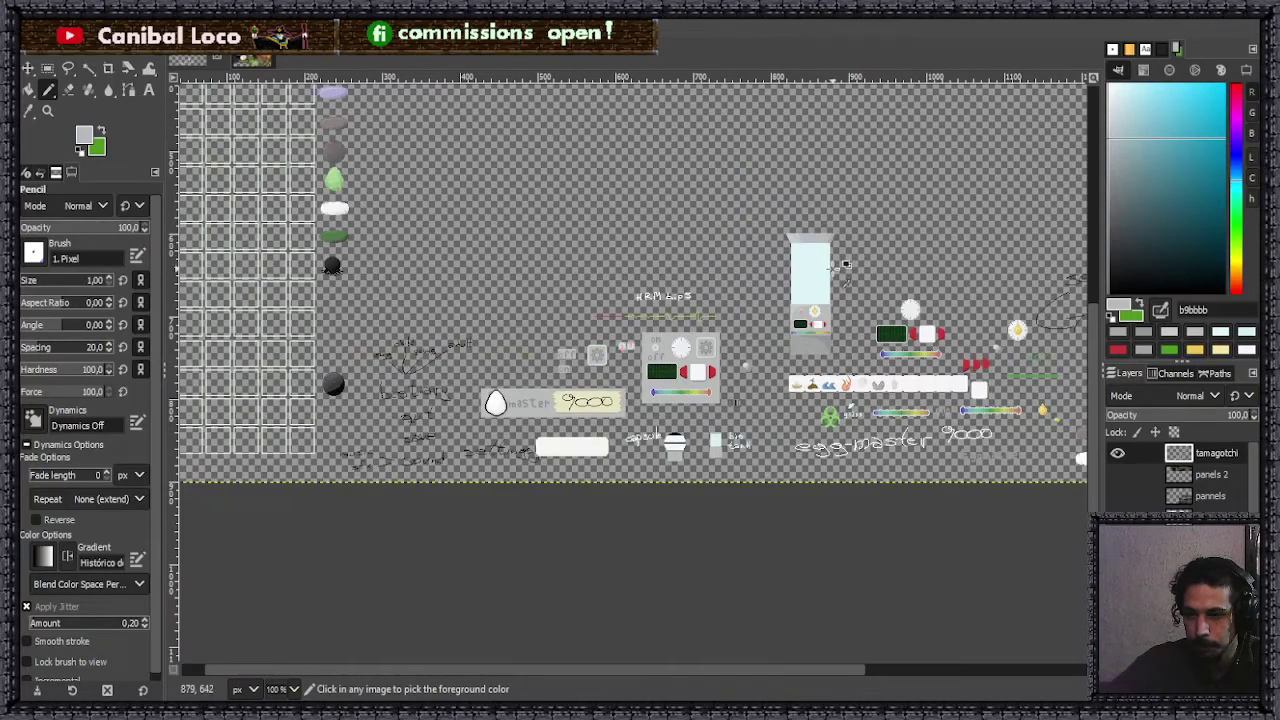
{"action": "scroll", "coordinate": [828, 300], "scroll_direction": "up", "scroll_amount": 4}
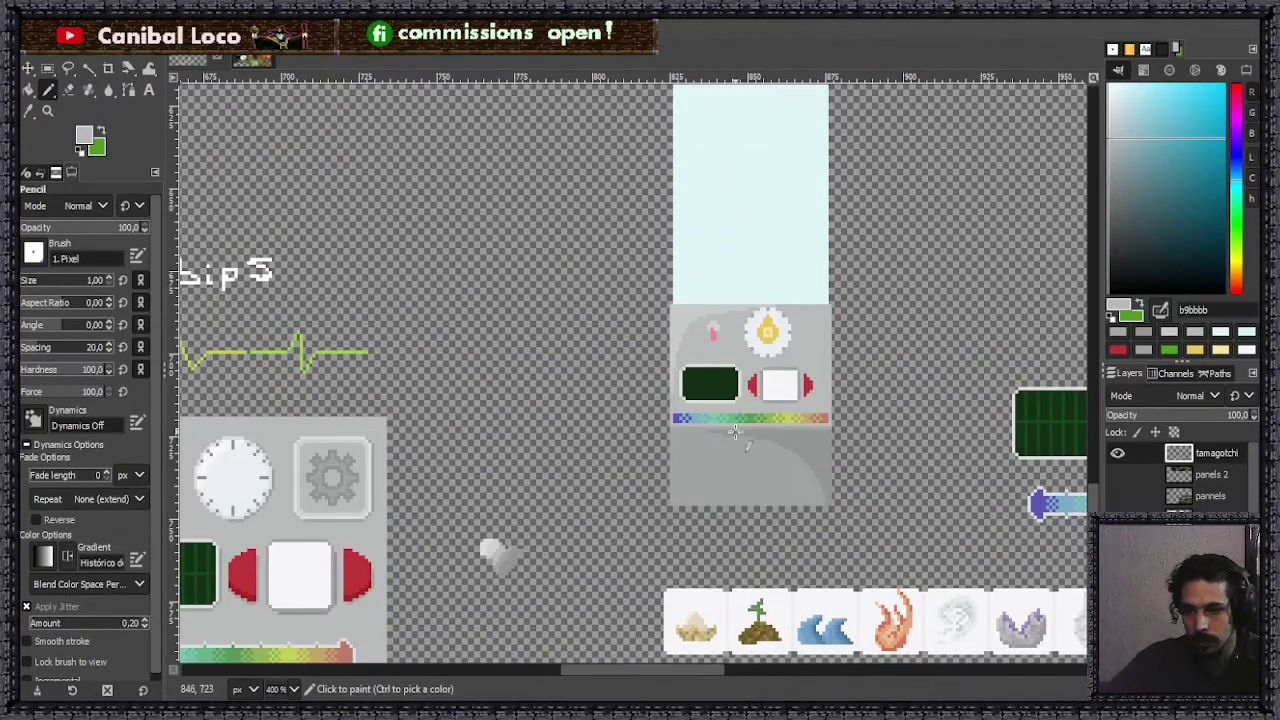
{"action": "scroll", "coordinate": [724, 465], "scroll_direction": "up", "scroll_amount": 3}
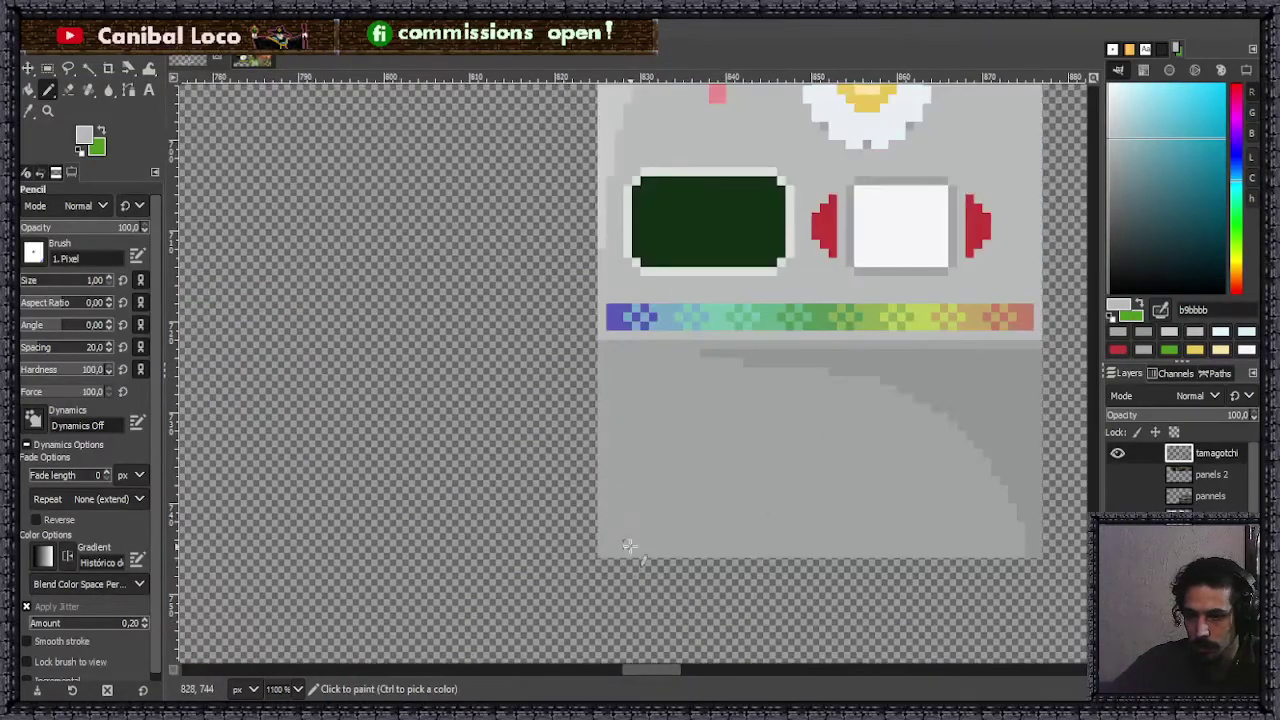
{"action": "scroll", "coordinate": [658, 436], "scroll_direction": "down", "scroll_amount": 2}
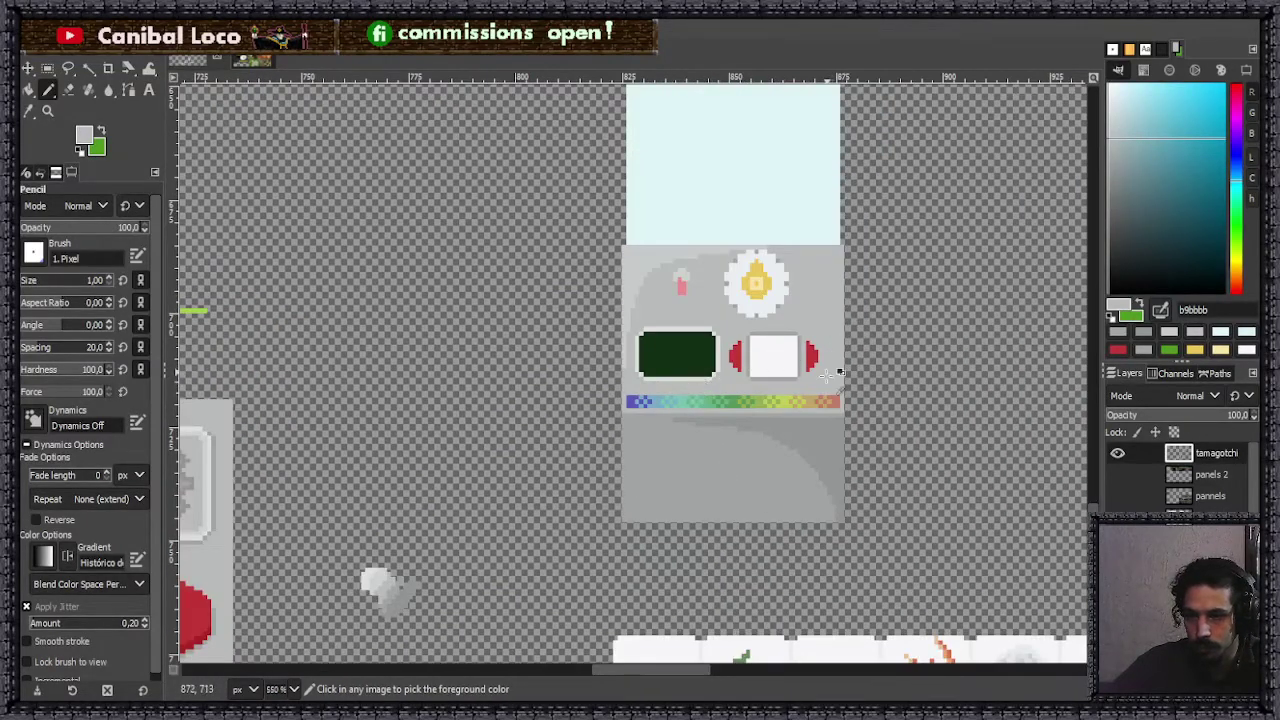
- Lighten the tank's sampled colour to eaf9fa and pencil two side-by-side full-height vertical highlight lines in its left part, about 73 px long
{"action": "scroll", "coordinate": [770, 445], "scroll_direction": "up", "scroll_amount": 5}
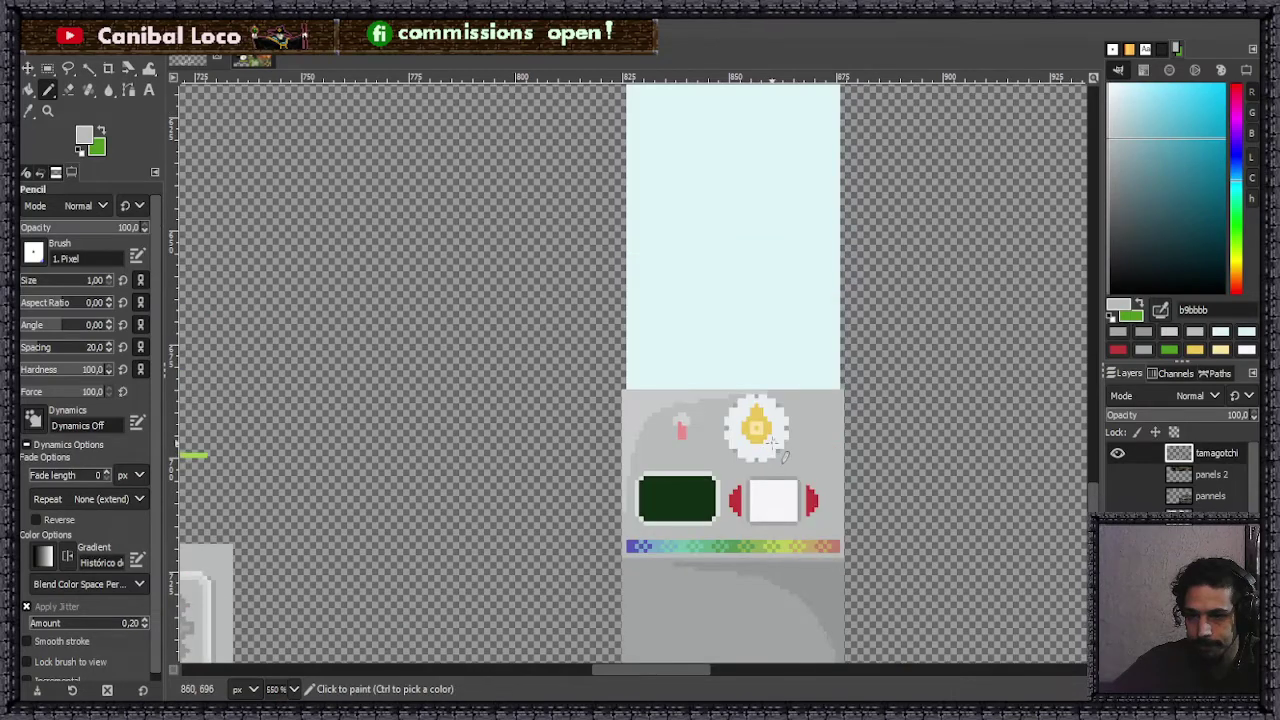
{"action": "left_click", "coordinate": [750, 395], "text": "ctrl"}
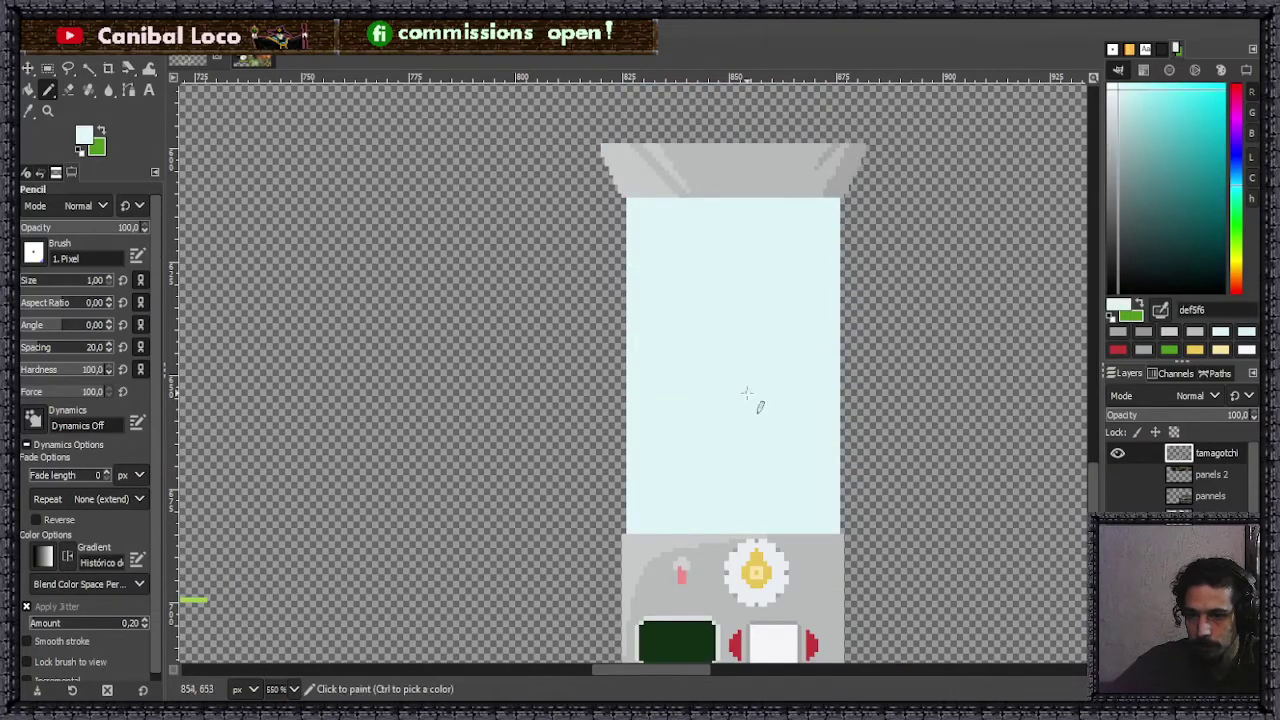
{"action": "left_click", "coordinate": [1118, 92]}
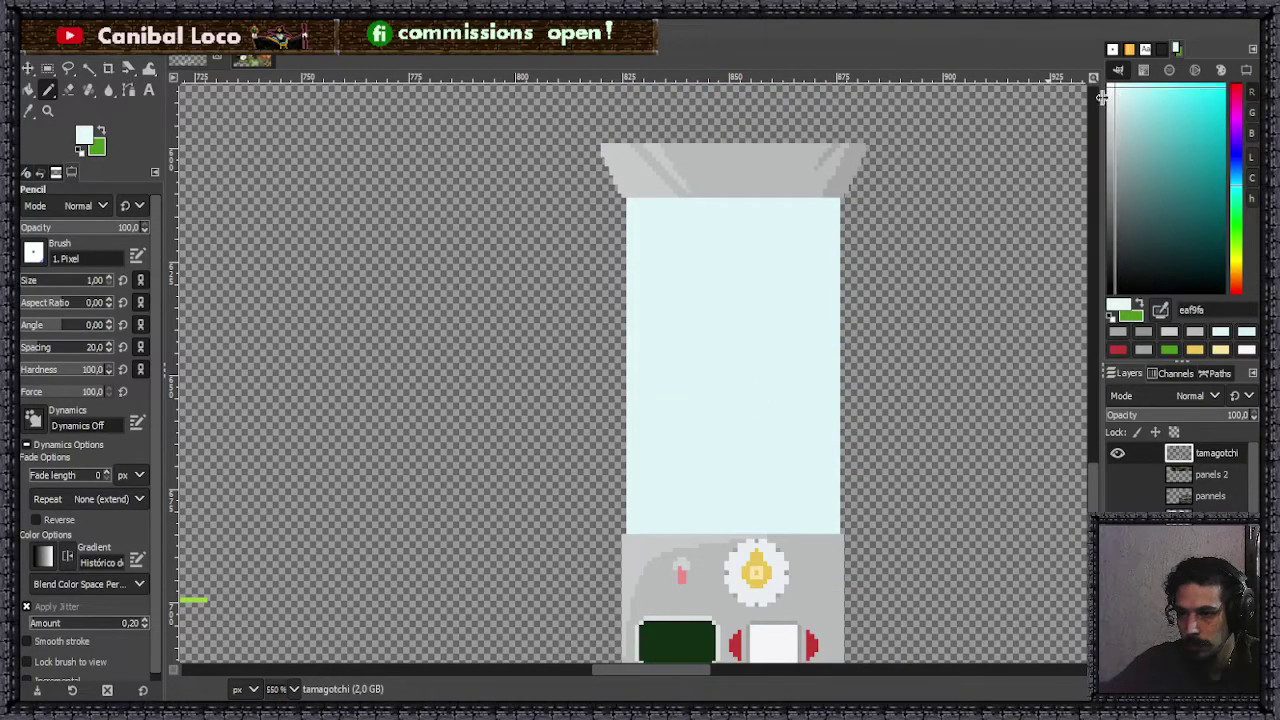
{"action": "left_click", "coordinate": [667, 210]}
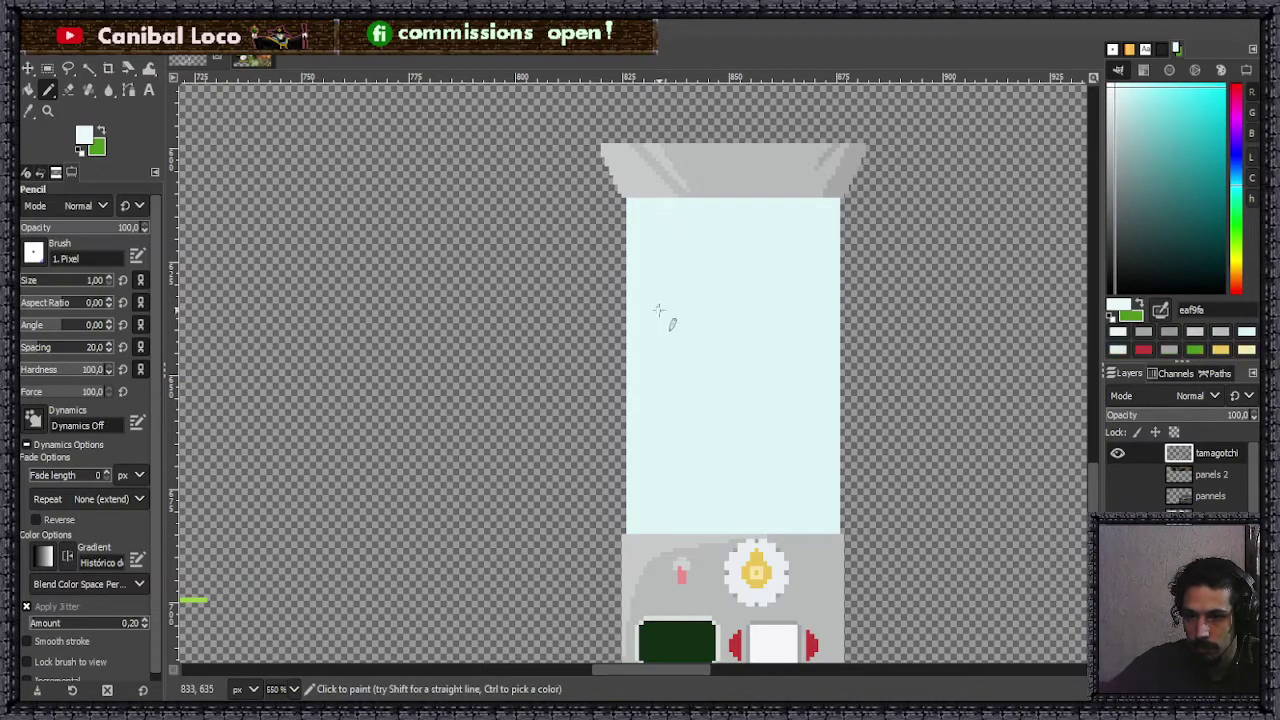
{"action": "left_click", "coordinate": [667, 518], "text": "shift"}
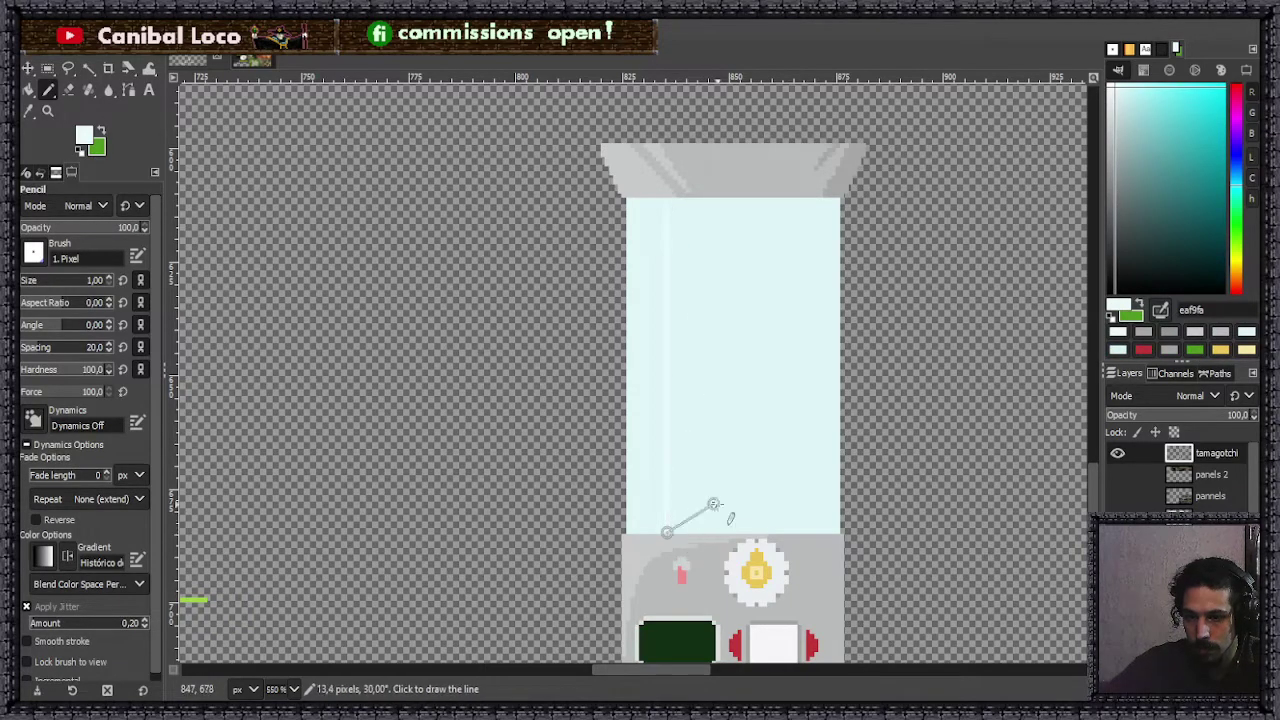
{"action": "left_click", "coordinate": [670, 203]}
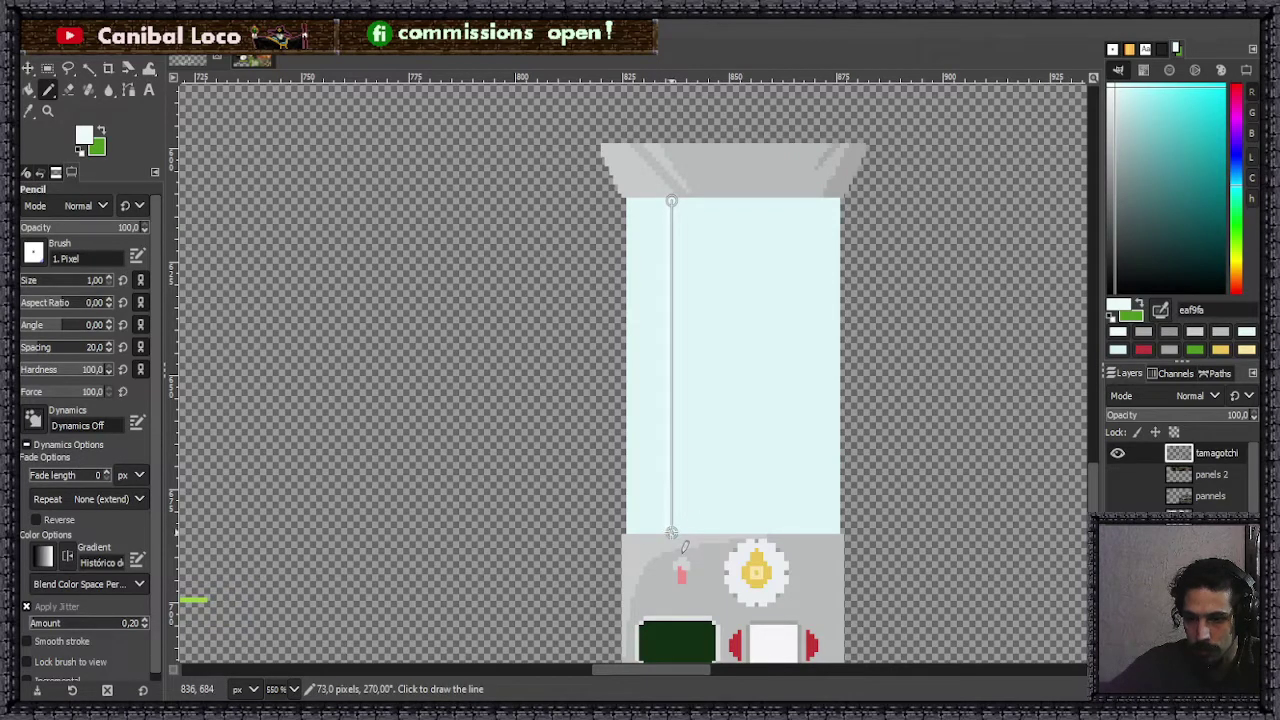
{"action": "left_click", "coordinate": [671, 532], "text": "shift"}
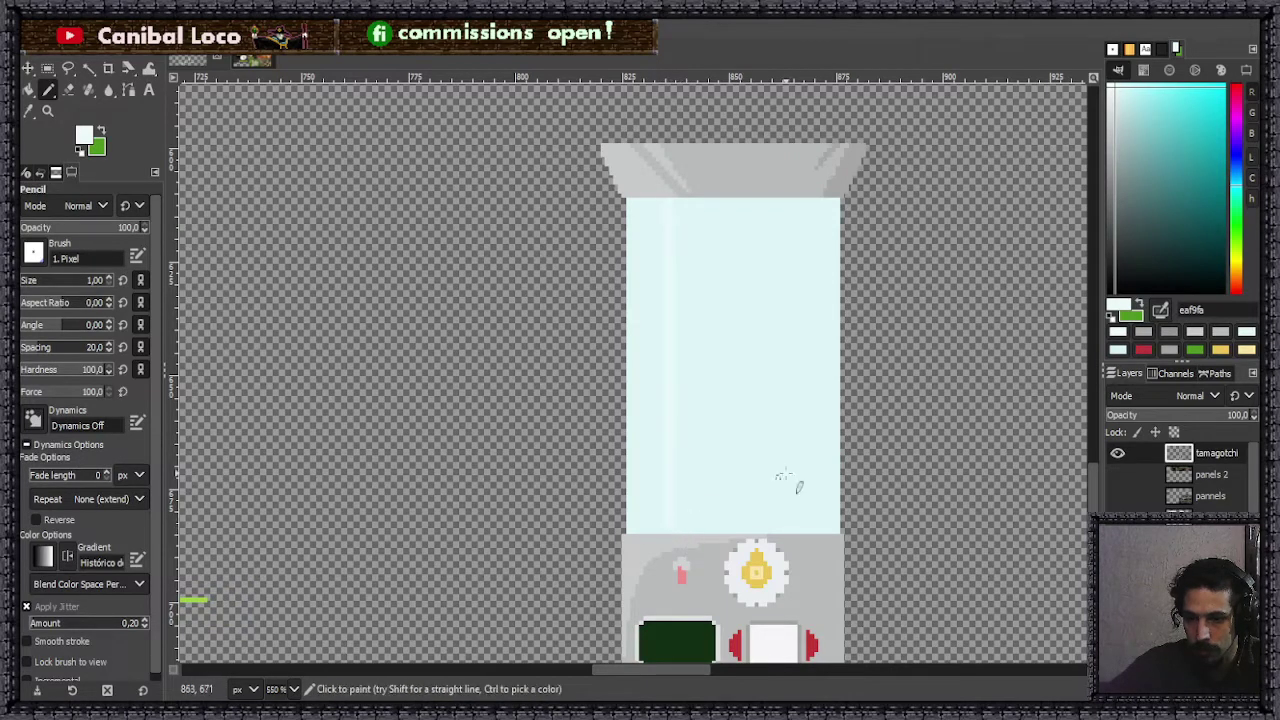
- Pencil a shorter vertical eaf9fa highlight right of the first one, from the tank's top edge to just past mid-height
{"action": "left_click", "coordinate": [698, 202]}
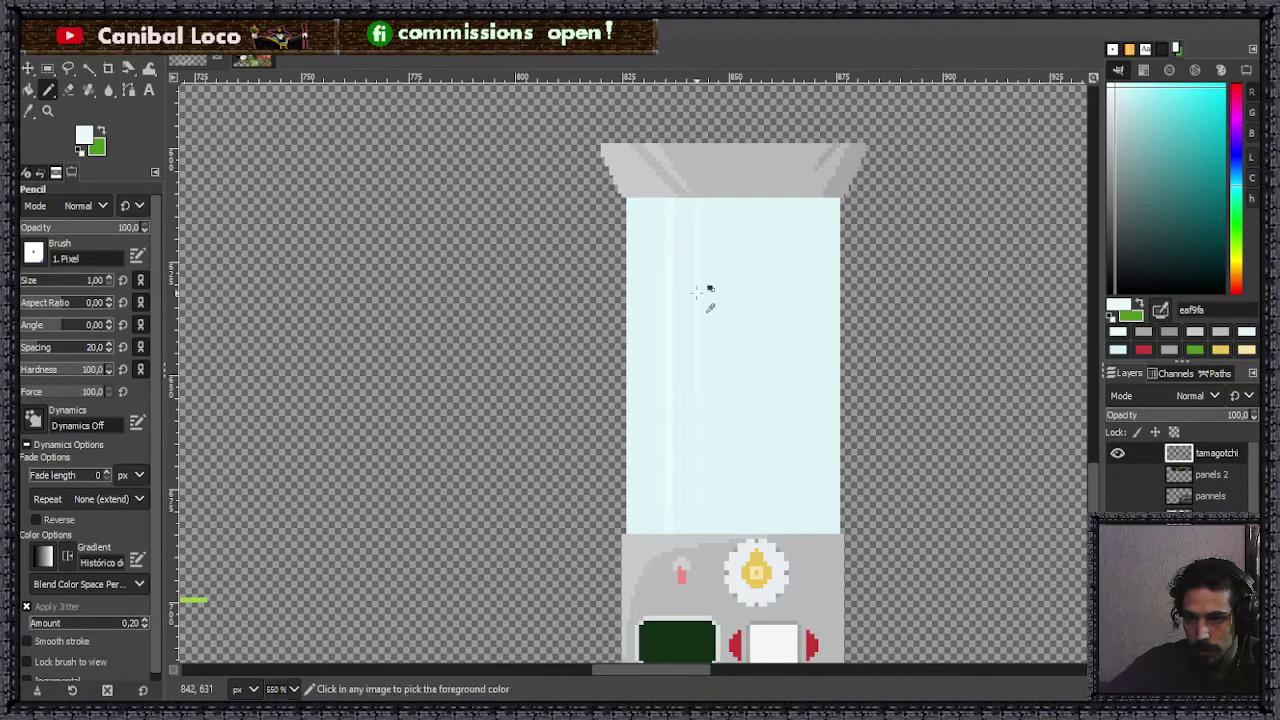
{"action": "left_click", "coordinate": [700, 390], "text": "shift"}
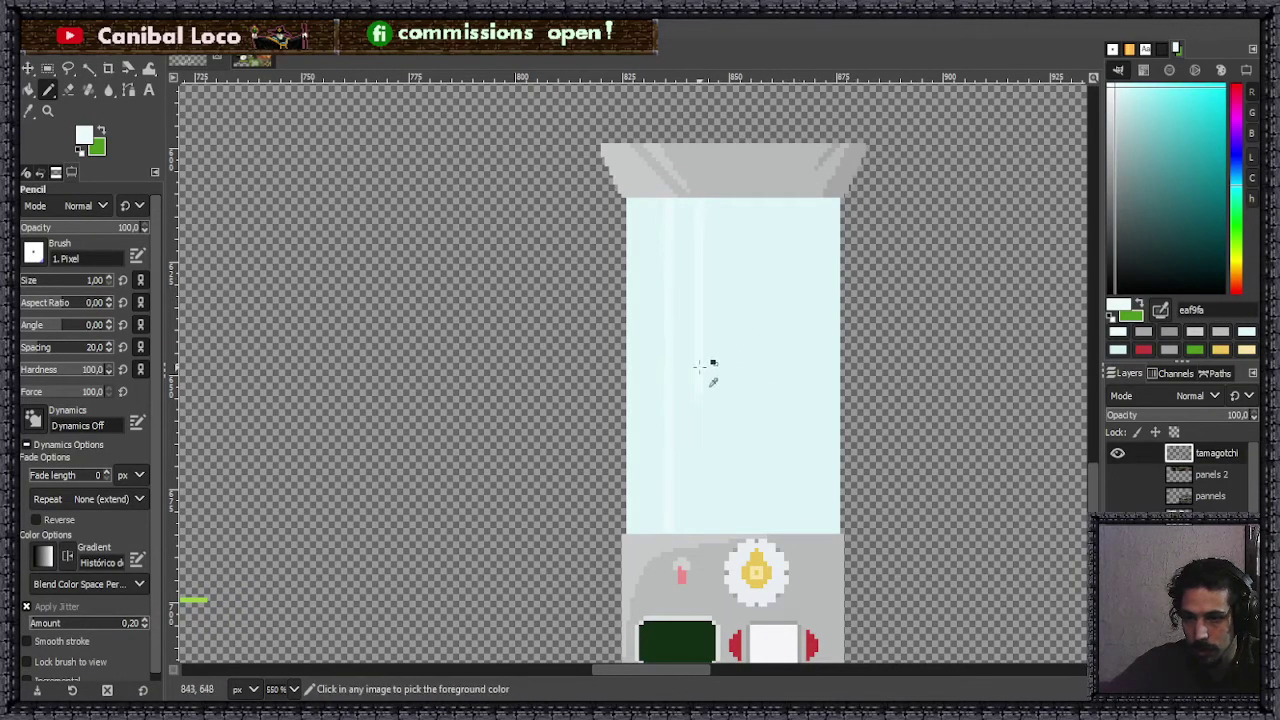
{"action": "scroll", "coordinate": [711, 362], "scroll_direction": "down", "scroll_amount": 7}
{"action": "scroll", "coordinate": [711, 360], "scroll_direction": "up", "scroll_amount": 11}
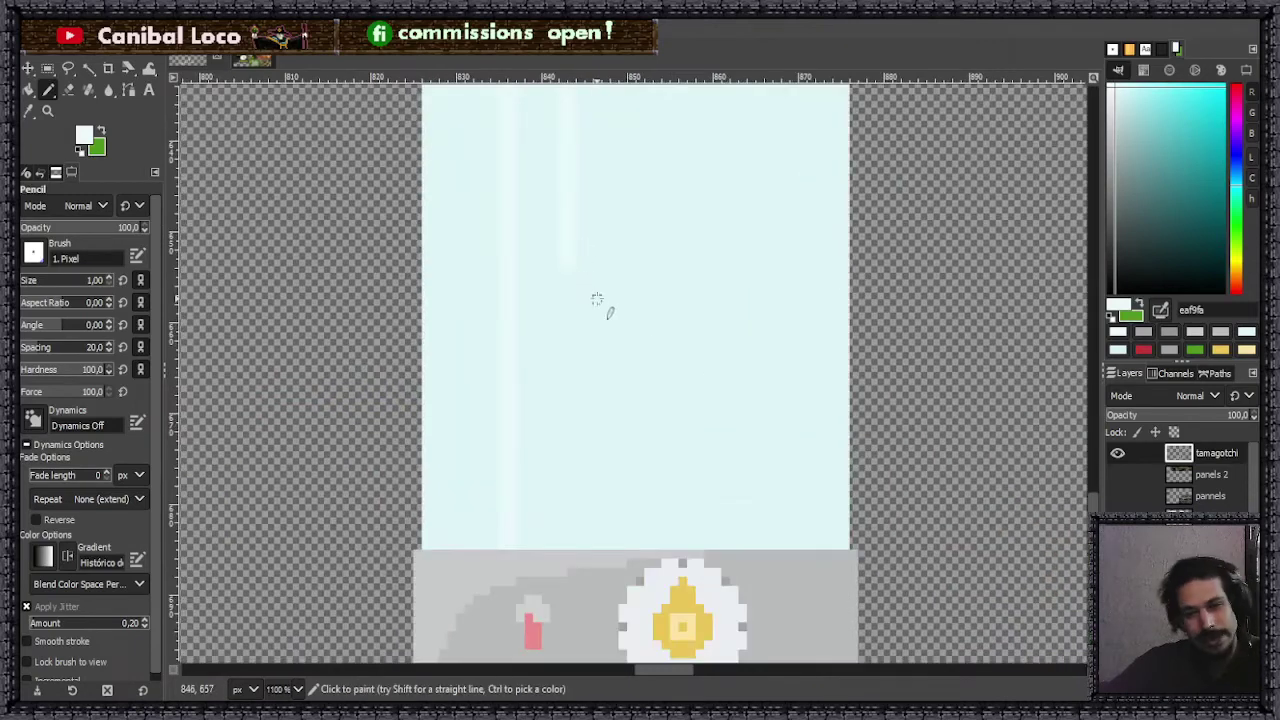
- Extend the second vertical eaf9fa highlight in two-pixel width down to the tank's bottom edge and save the image
{"action": "left_click", "coordinate": [564, 304]}
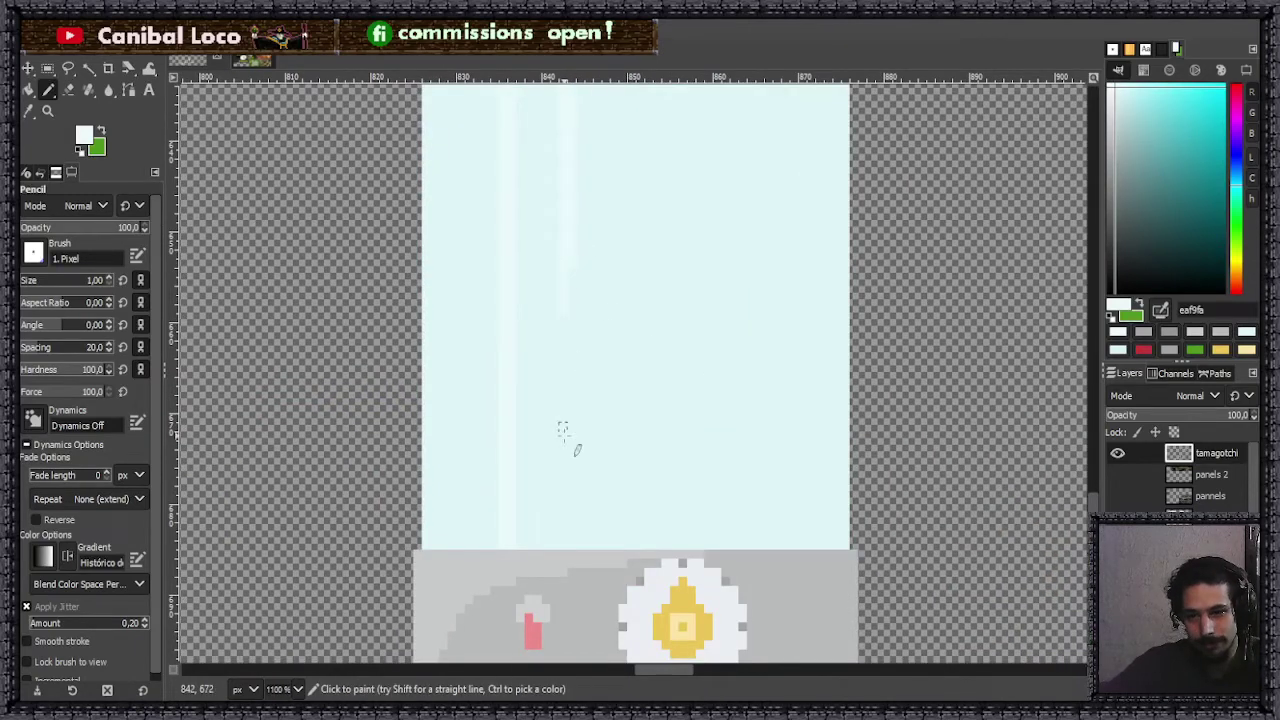
{"action": "left_click", "coordinate": [566, 545], "text": "shift"}
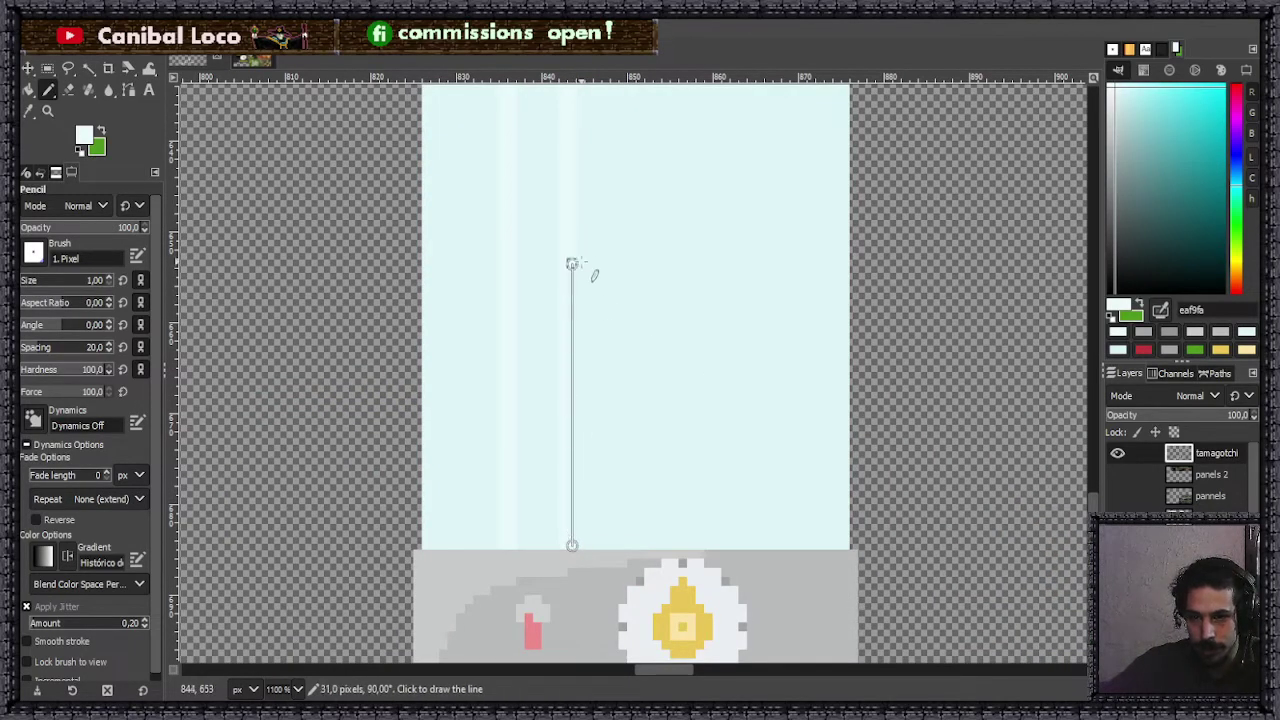
{"action": "scroll", "coordinate": [662, 215], "scroll_direction": "down", "scroll_amount": 3}
{"action": "scroll", "coordinate": [662, 215], "scroll_direction": "down", "scroll_amount": 3}
{"action": "scroll", "coordinate": [650, 177], "scroll_direction": "up", "scroll_amount": 6}
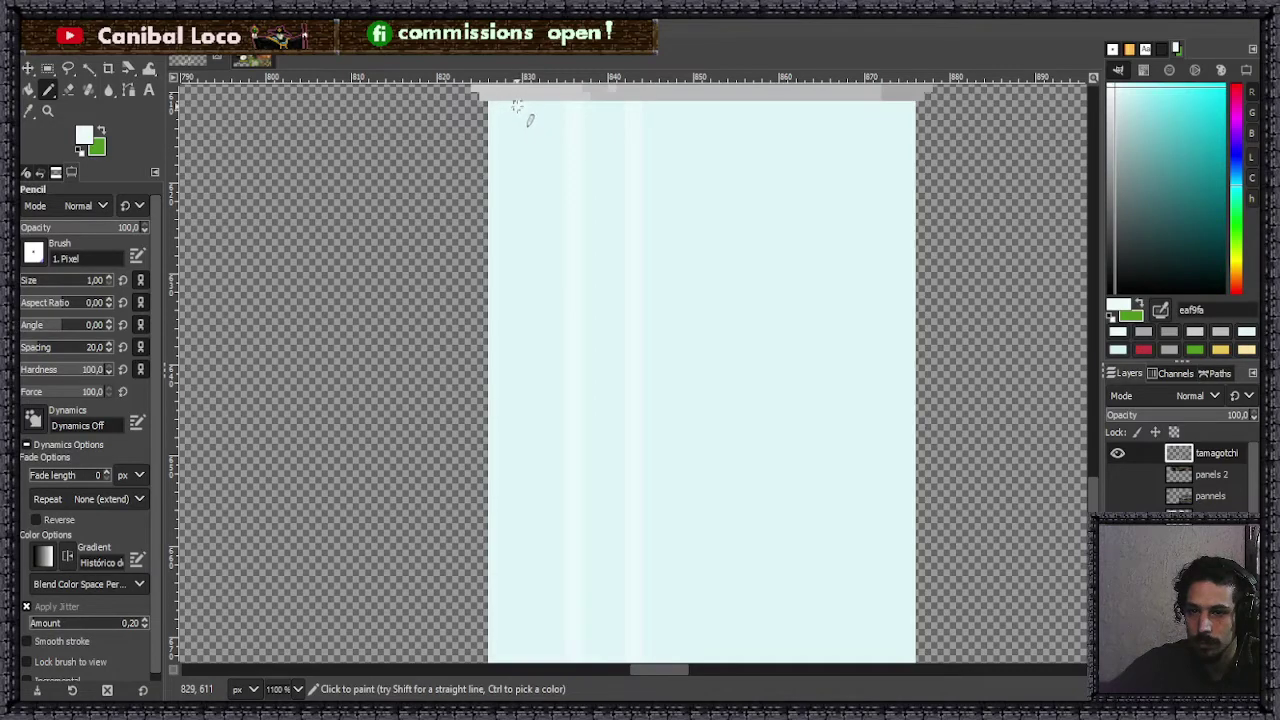
{"action": "key", "text": "ctrl"}
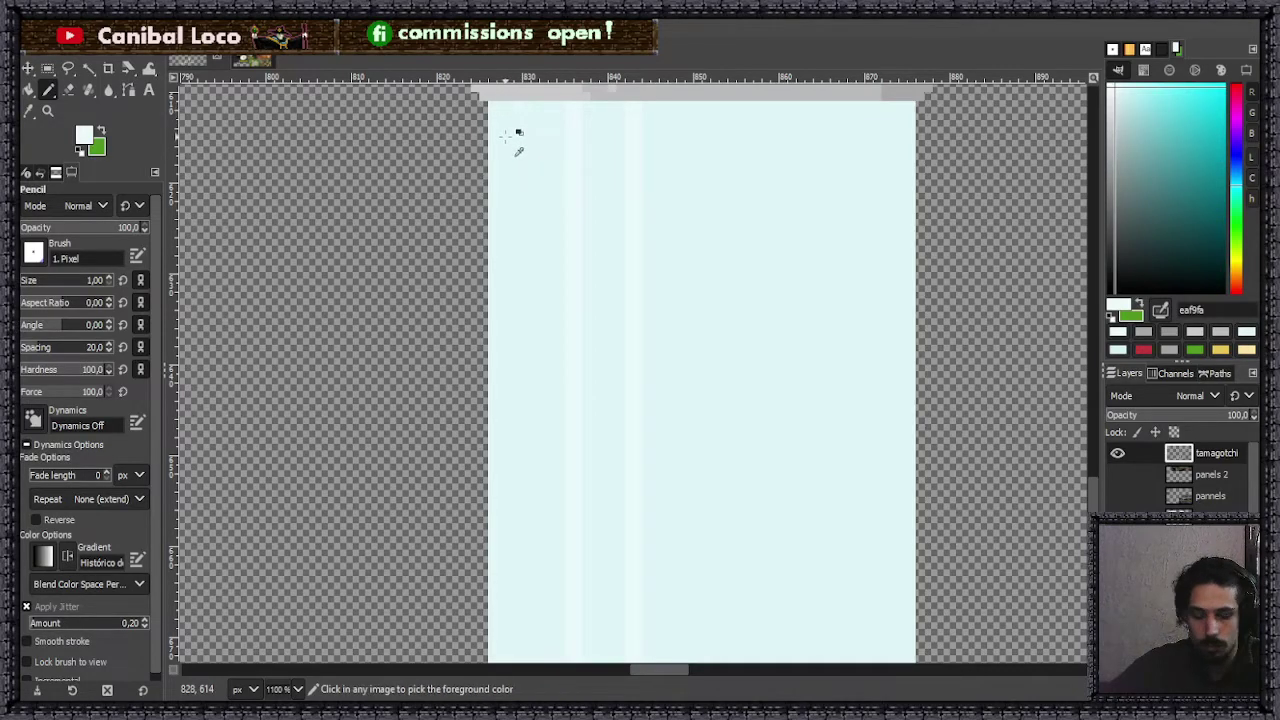
{"action": "key", "text": "ctrl+s"}
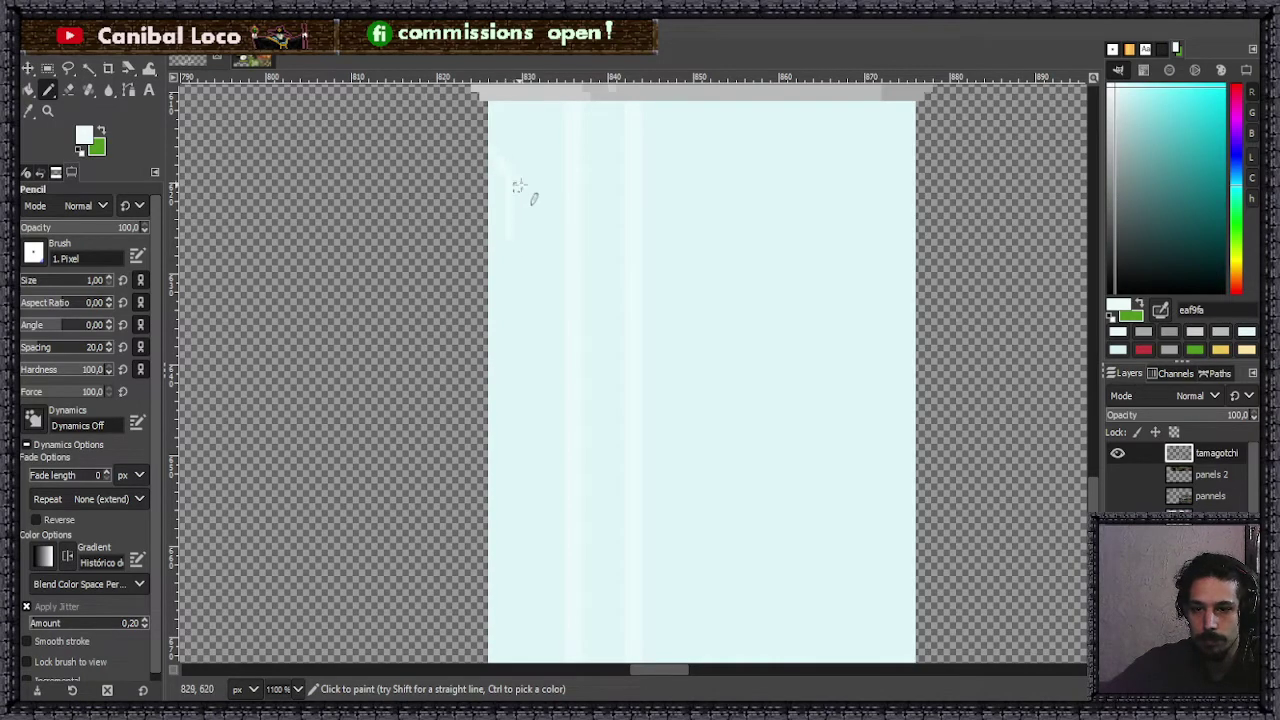
- Pencil a small rounded eaf9fa highlight outline against the tank's upper-left edge and bucket-fill its inside
{"action": "scroll", "coordinate": [476, 134], "scroll_direction": "up", "scroll_amount": 3}
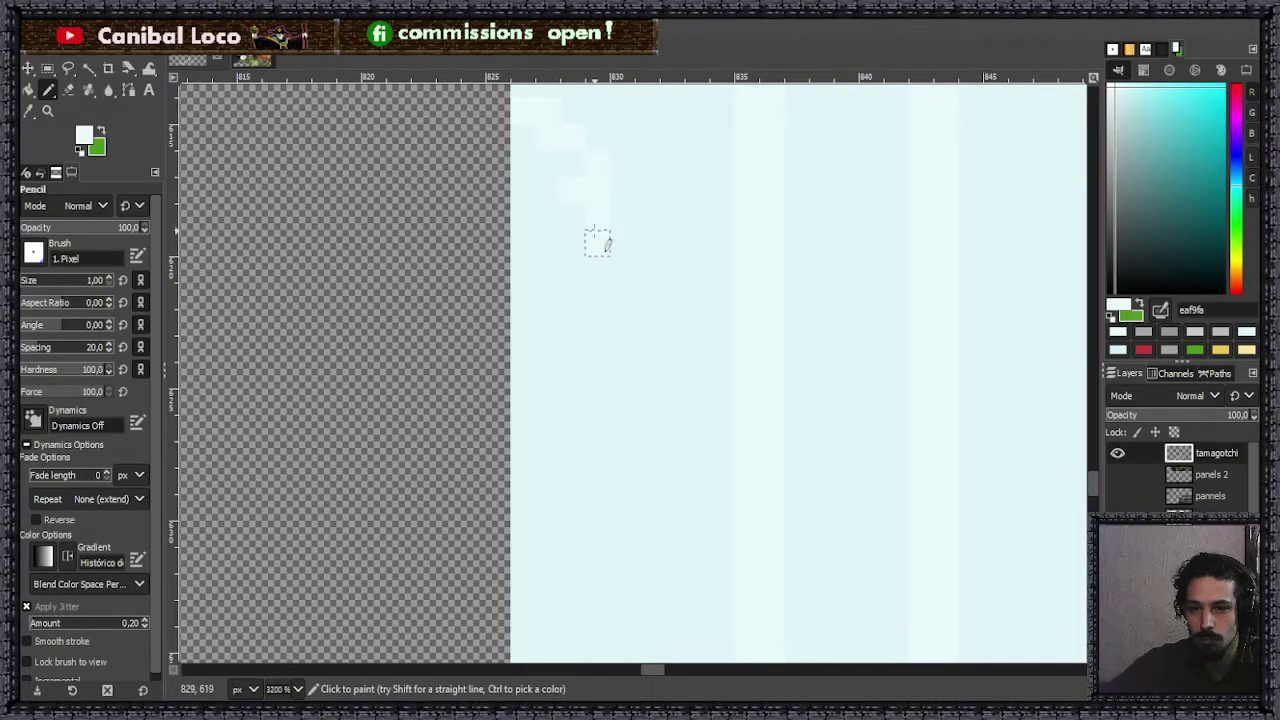
{"action": "left_click", "coordinate": [572, 269]}
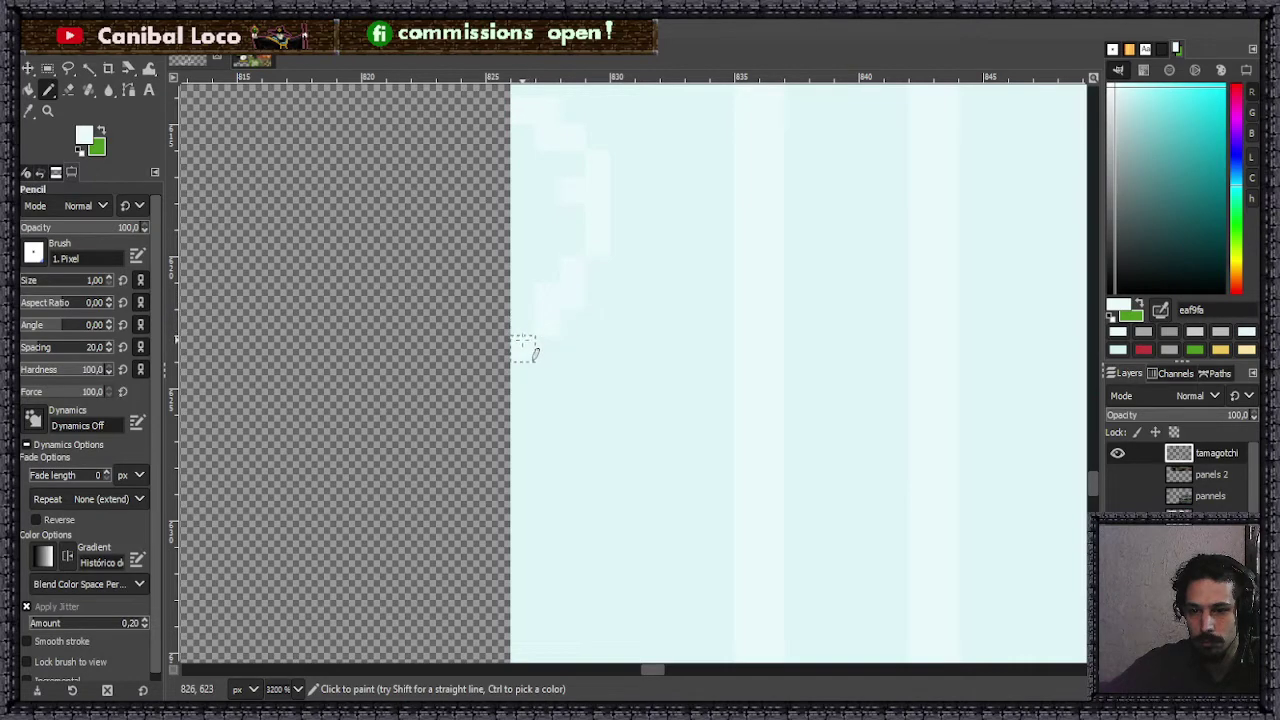
{"action": "key", "text": "shift+b"}
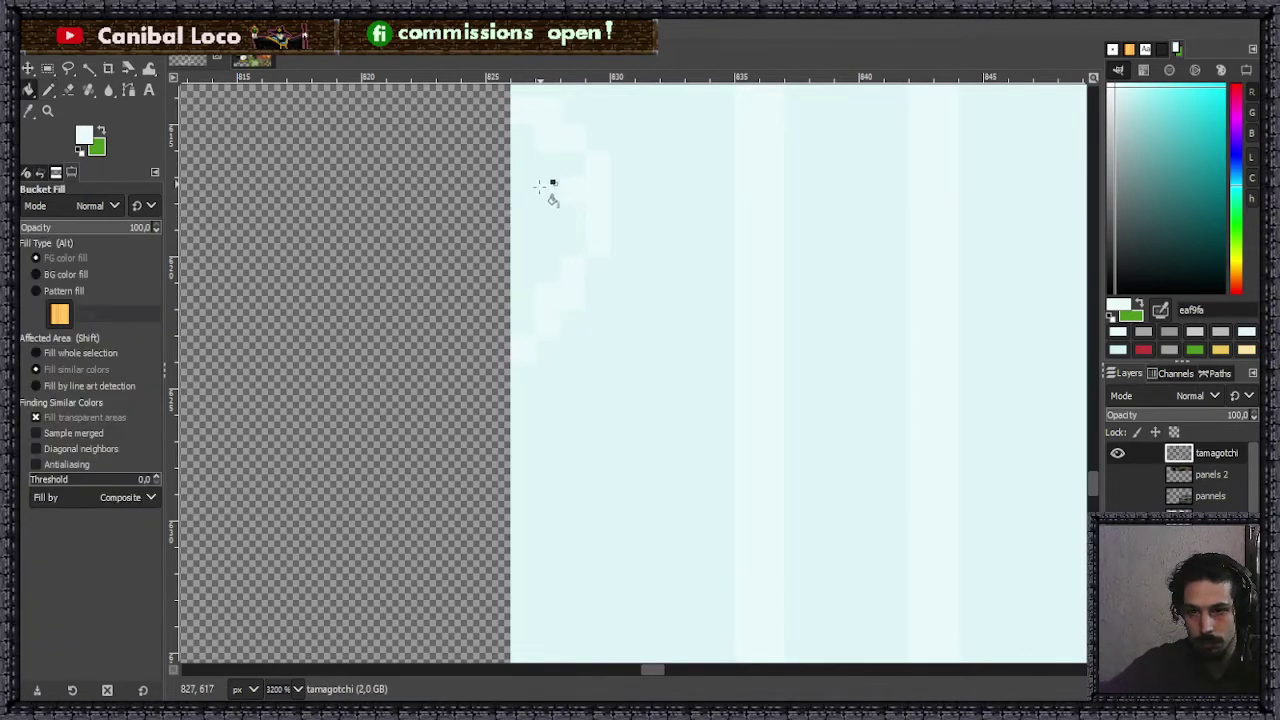
{"action": "scroll", "coordinate": [517, 172], "scroll_direction": "down", "scroll_amount": 5}
{"action": "scroll", "coordinate": [517, 172], "scroll_direction": "down", "scroll_amount": 1}
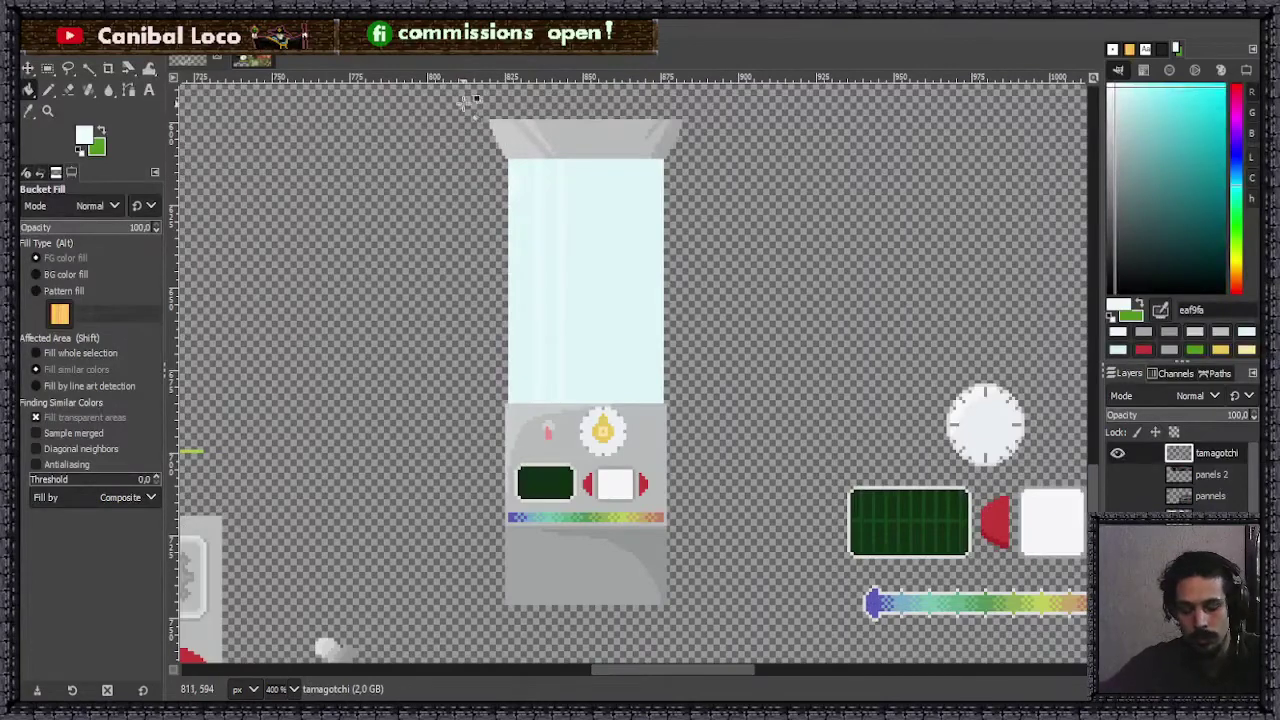
- Try a small pencilled highlight patch beside the rounded one near the tank's top, and save the image
{"action": "key", "text": "n"}
{"action": "scroll", "coordinate": [540, 127], "scroll_direction": "up", "scroll_amount": 6}
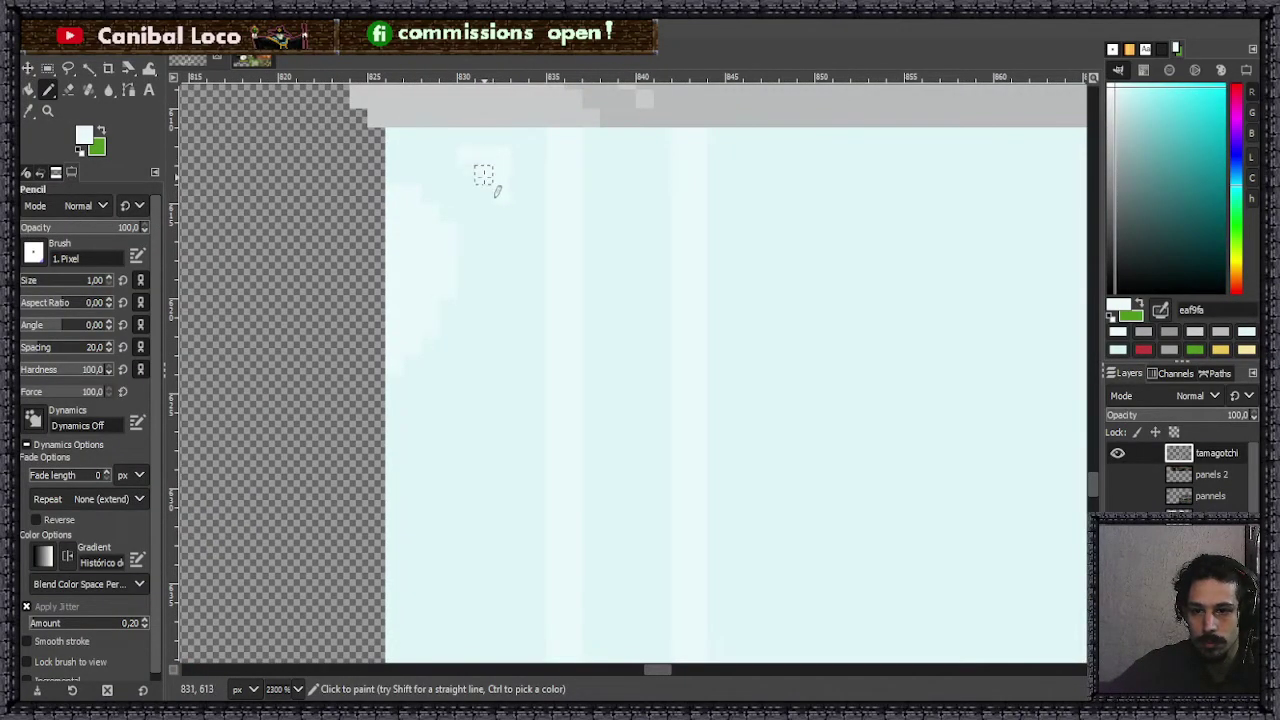
{"action": "scroll", "coordinate": [483, 175], "scroll_direction": "down", "scroll_amount": 6}
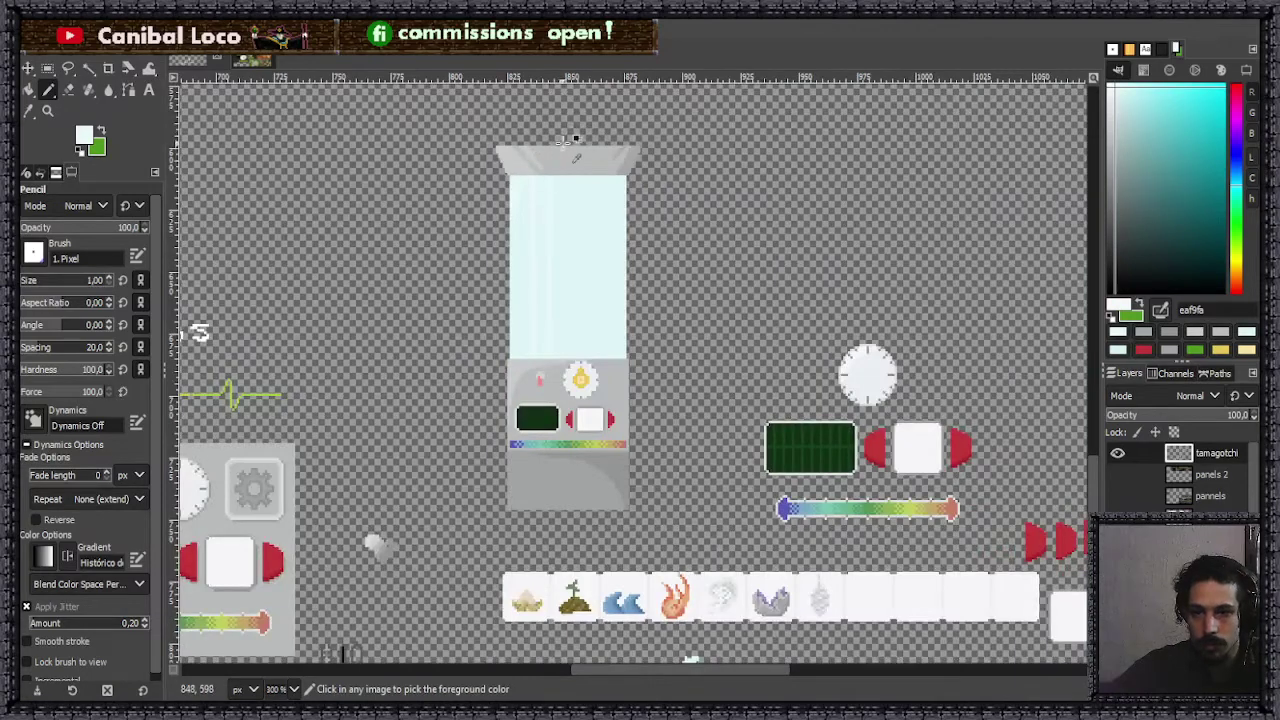
{"action": "key", "text": "ctrl+s"}
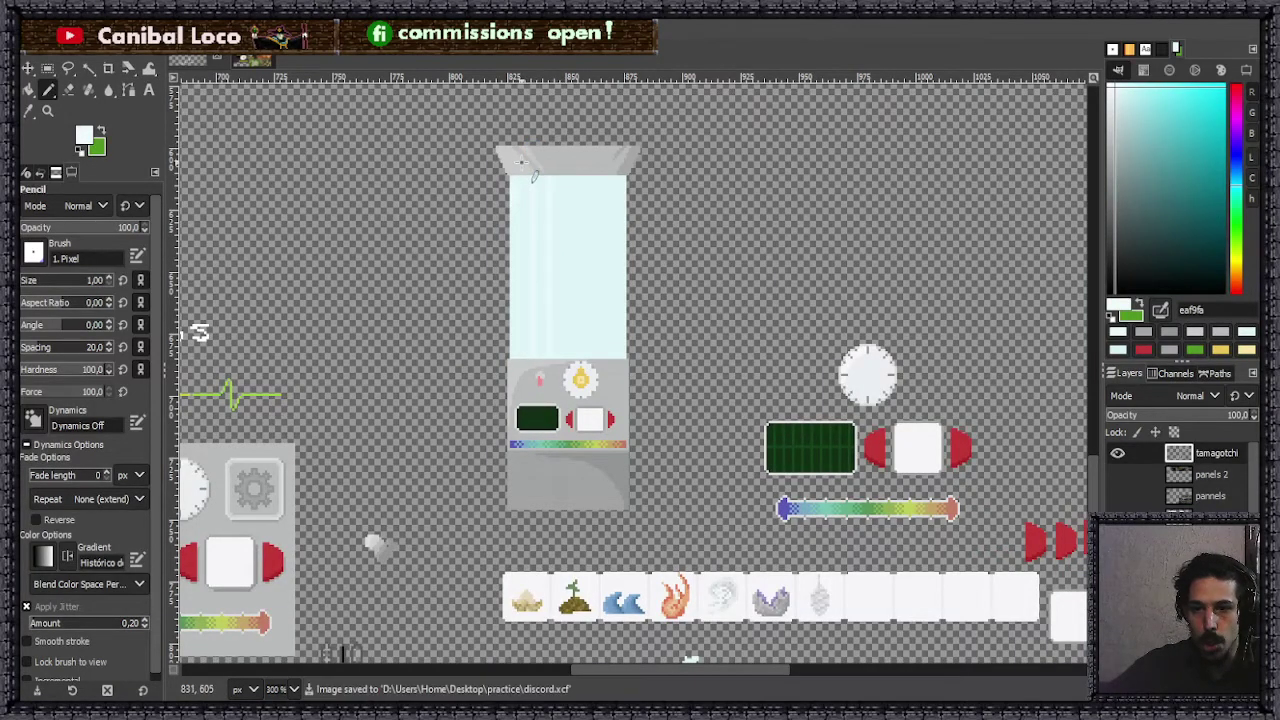
- Sample the tank's base colour def5f6 and pencil small diagonal breaks across the second vertical highlight
{"action": "scroll", "coordinate": [530, 168], "scroll_direction": "up", "scroll_amount": 3}
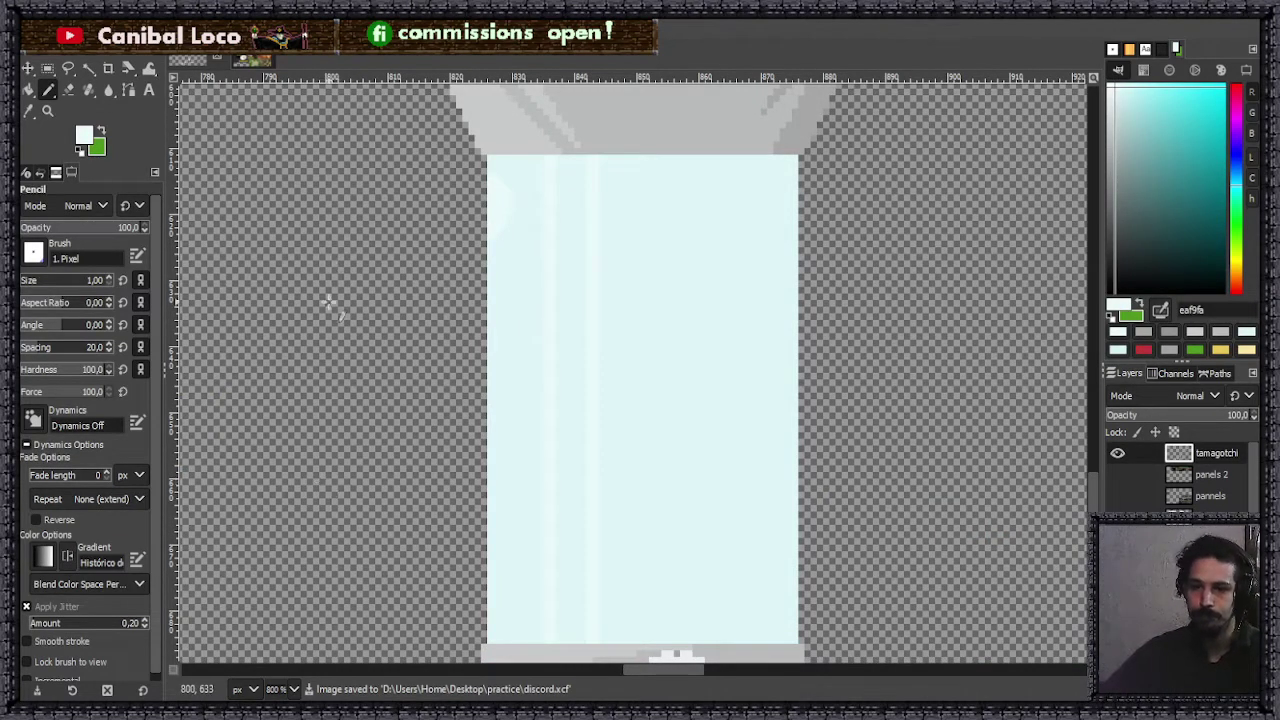
{"action": "scroll", "coordinate": [513, 170], "scroll_direction": "up", "scroll_amount": 1}
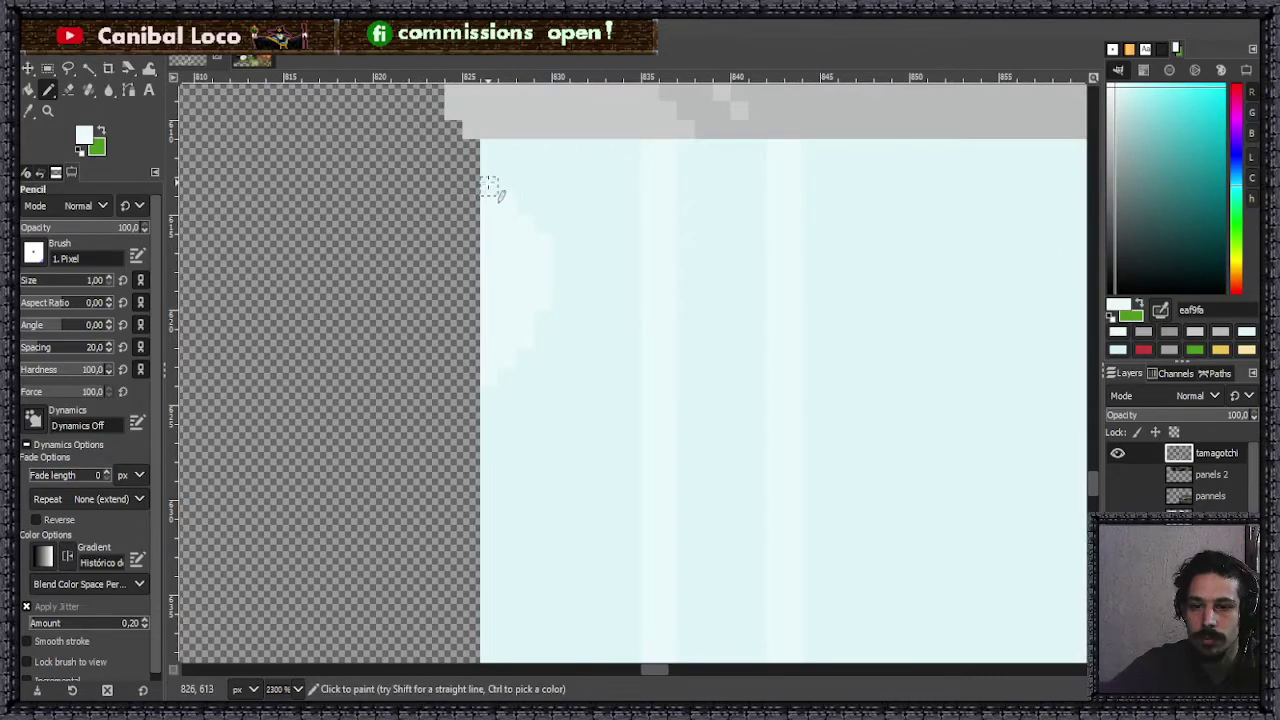
{"action": "scroll", "coordinate": [519, 255], "scroll_direction": "down", "scroll_amount": 2}
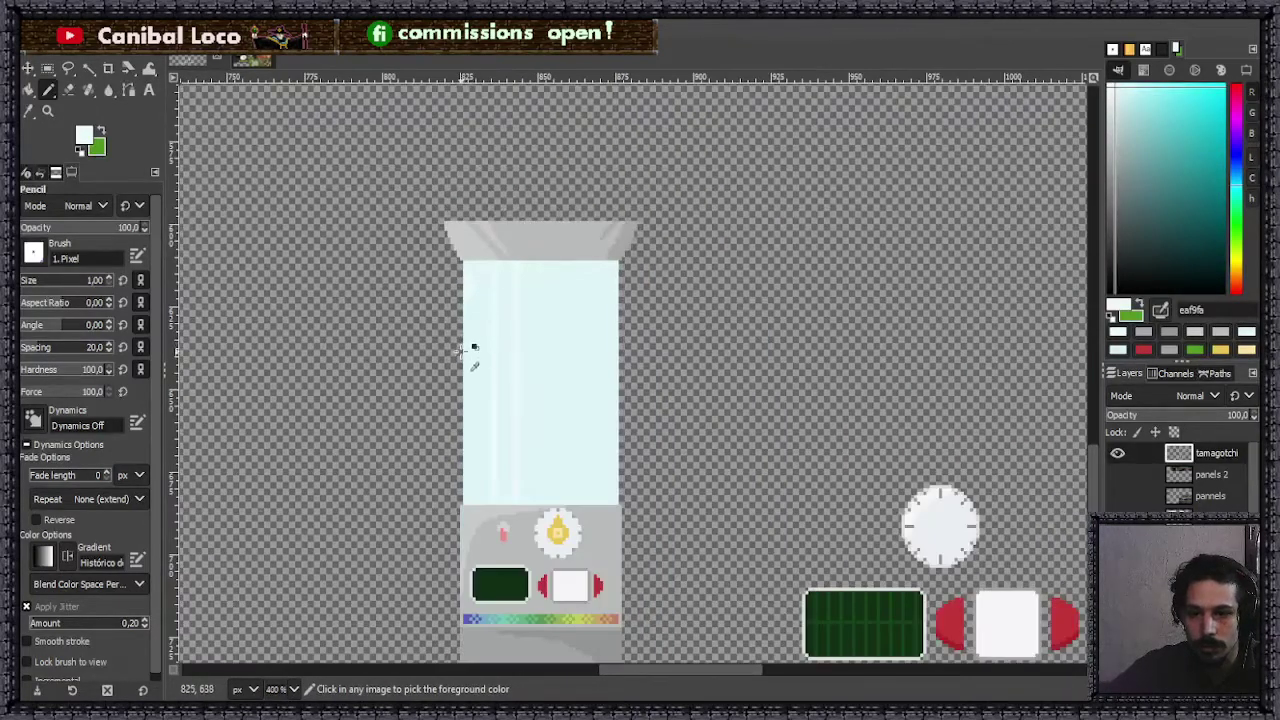
{"action": "scroll", "coordinate": [474, 352], "scroll_direction": "down", "scroll_amount": 2}
{"action": "scroll", "coordinate": [484, 383], "scroll_direction": "up", "scroll_amount": 3}
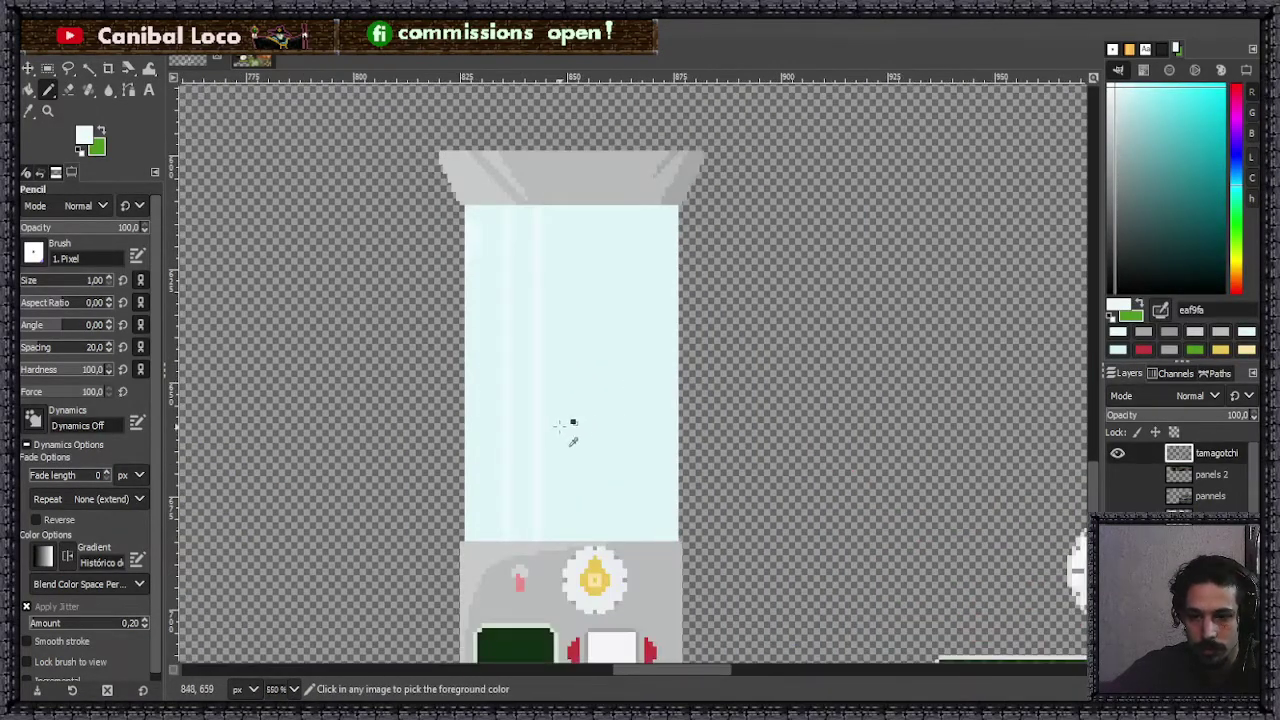
{"action": "left_click", "coordinate": [580, 402], "text": "ctrl"}
{"action": "scroll", "coordinate": [586, 391], "scroll_direction": "up", "scroll_amount": 1}
{"action": "scroll", "coordinate": [544, 421], "scroll_direction": "up", "scroll_amount": 1}
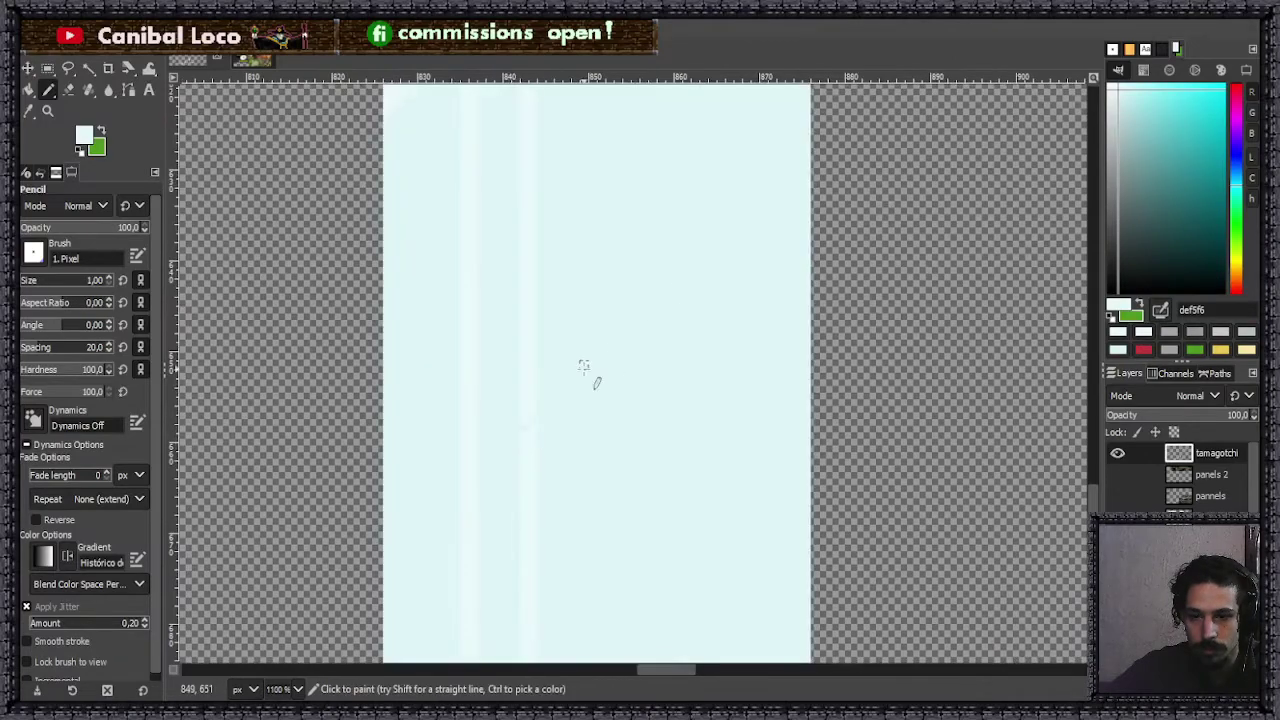
{"action": "scroll", "coordinate": [600, 270], "scroll_direction": "up", "scroll_amount": 3}
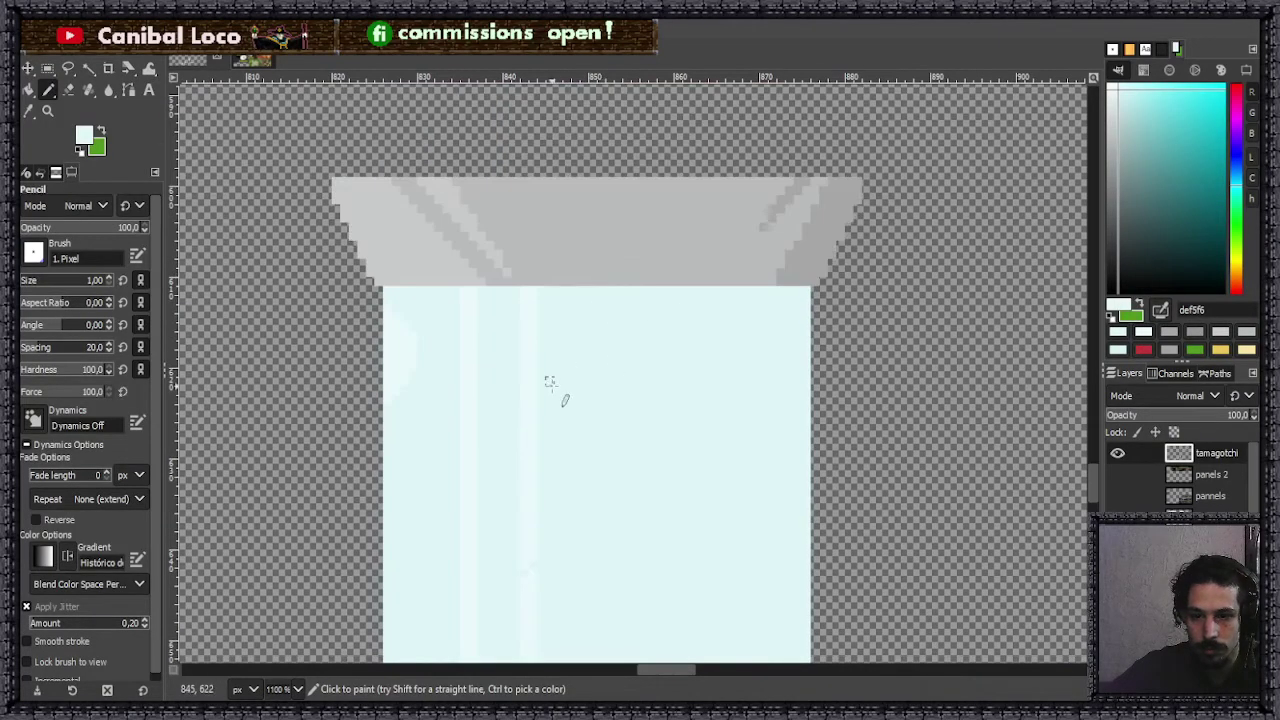
{"action": "scroll", "coordinate": [646, 294], "scroll_direction": "down", "scroll_amount": 3}
{"action": "scroll", "coordinate": [560, 470], "scroll_direction": "up", "scroll_amount": 2}
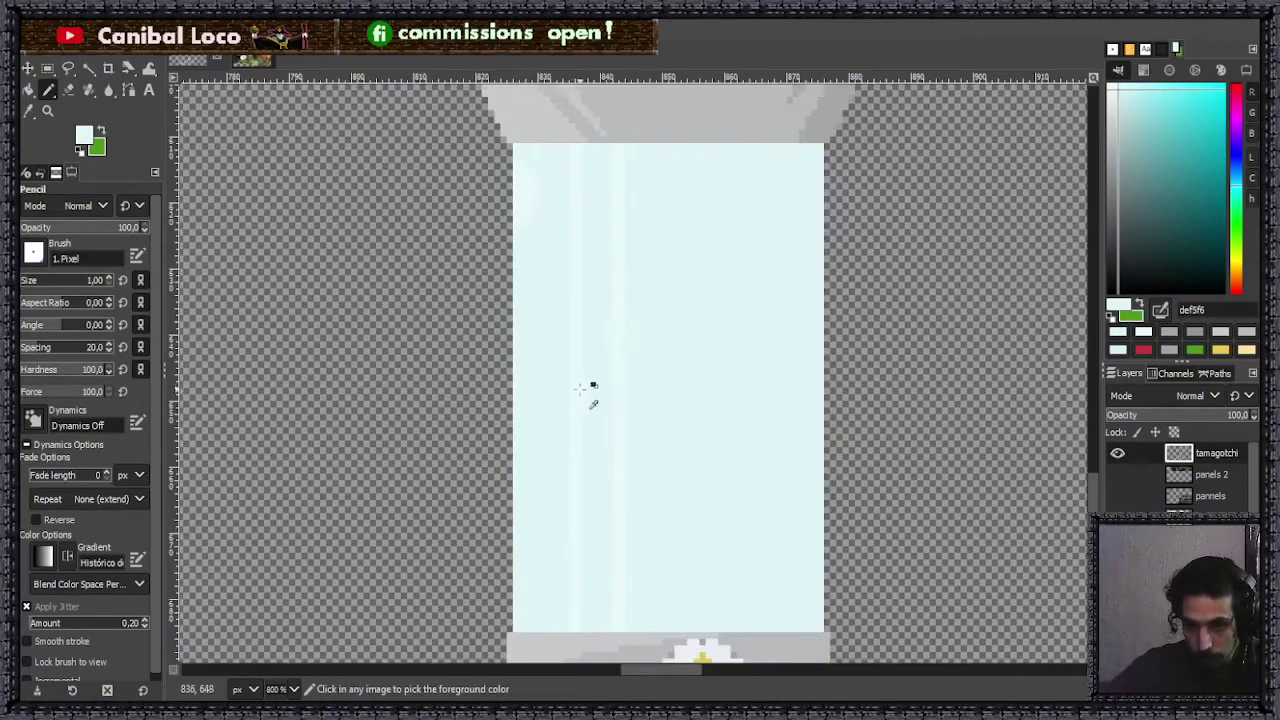
{"action": "scroll", "coordinate": [575, 388], "scroll_direction": "up", "scroll_amount": 1}
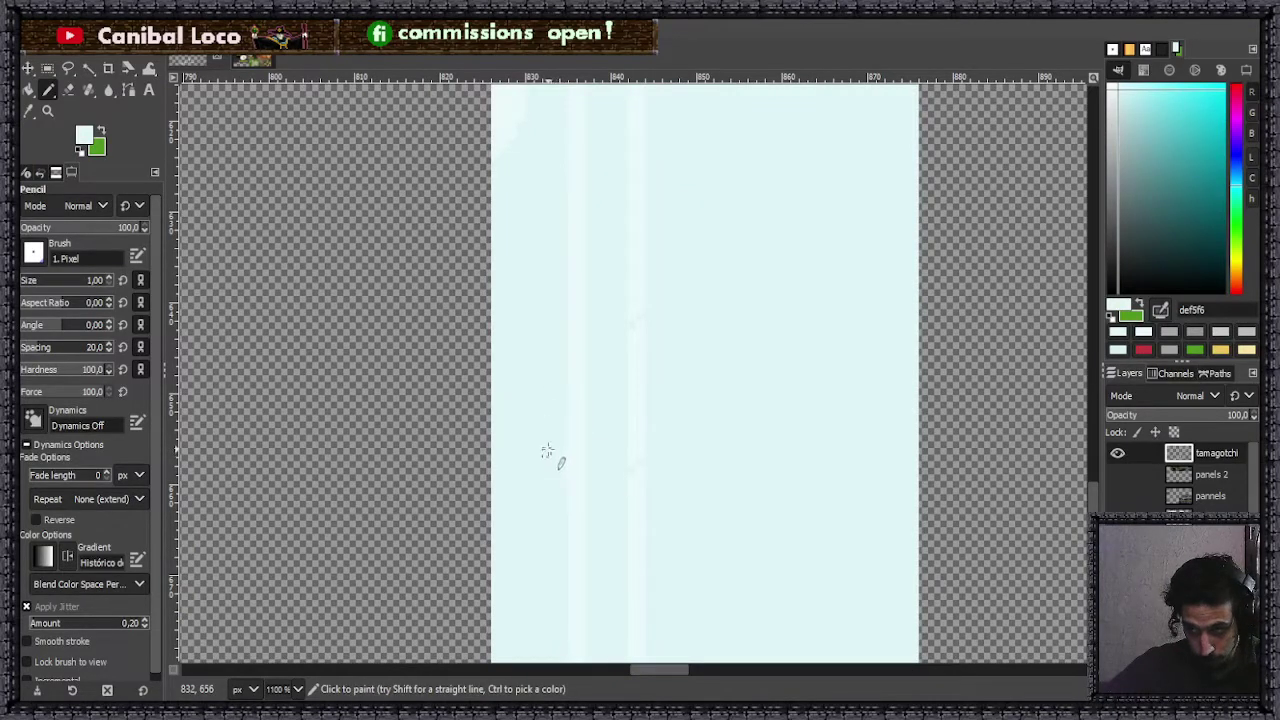
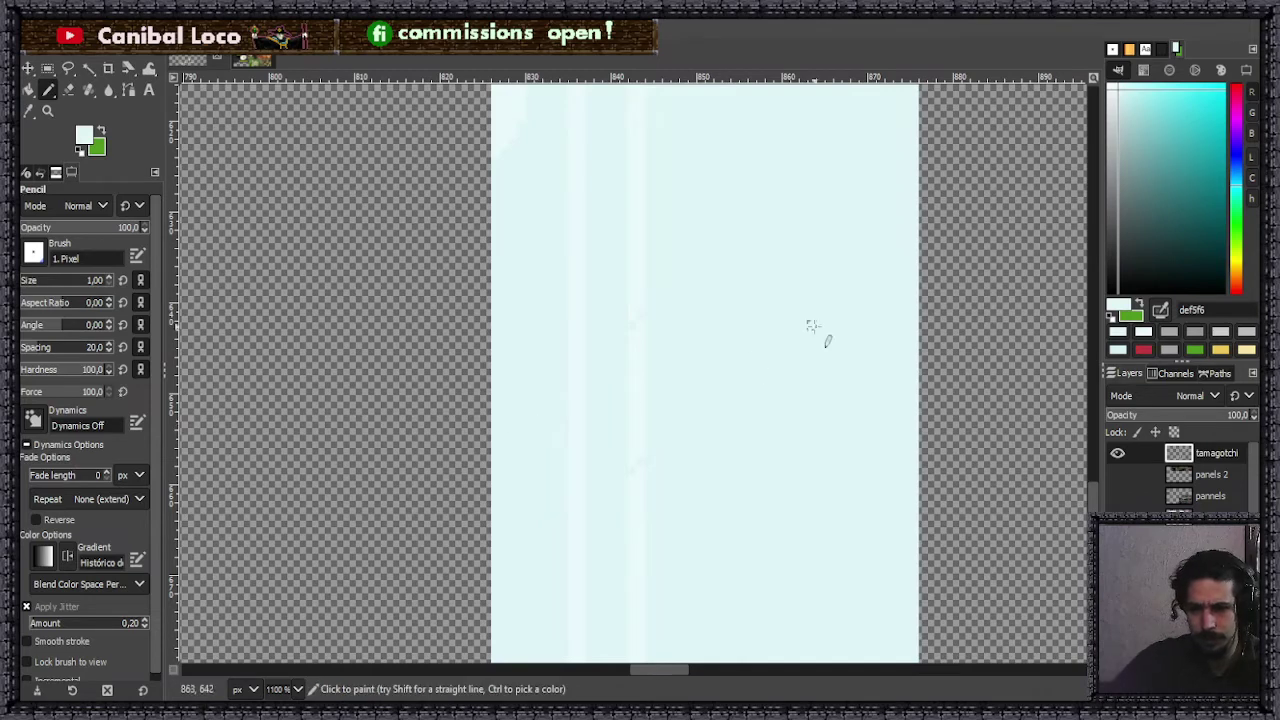
- Pencil a small diagonal def5f6 break across the first vertical highlight below mid-height, and save the image
{"action": "scroll", "coordinate": [604, 410], "scroll_direction": "down", "scroll_amount": 3}
{"action": "scroll", "coordinate": [604, 409], "scroll_direction": "up", "scroll_amount": 4}
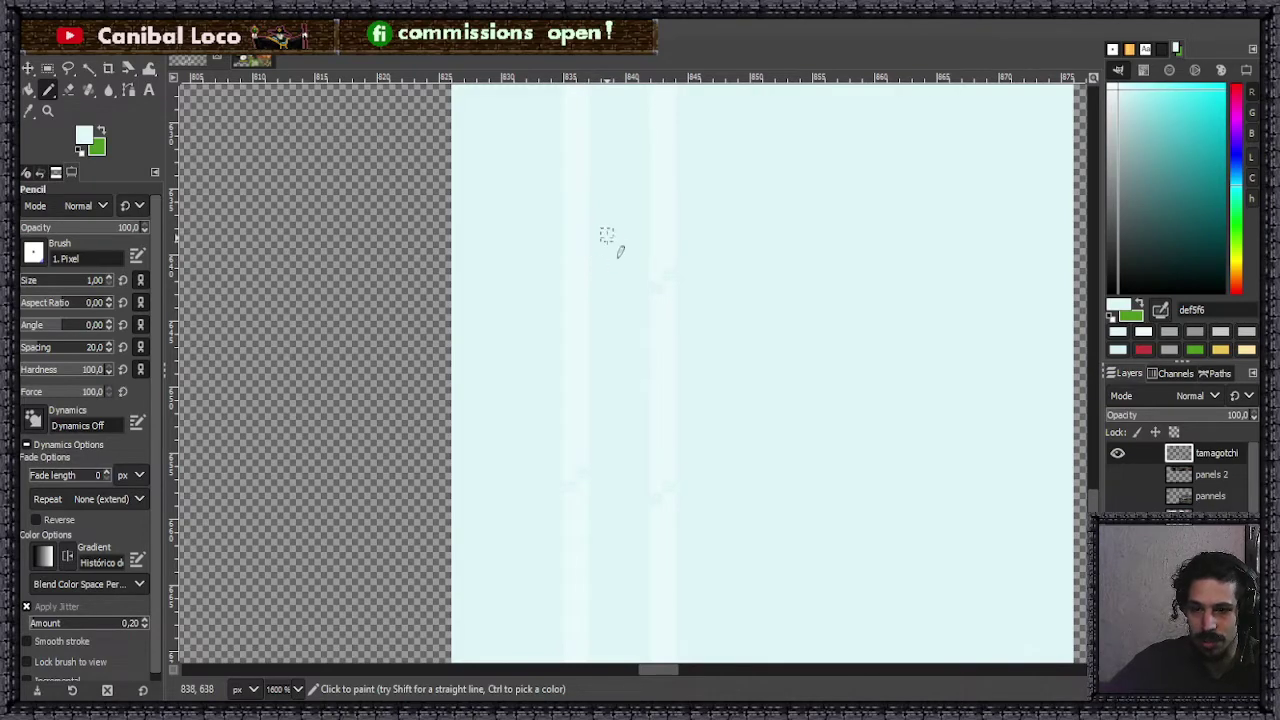
{"action": "scroll", "coordinate": [549, 363], "scroll_direction": "down", "scroll_amount": 4}
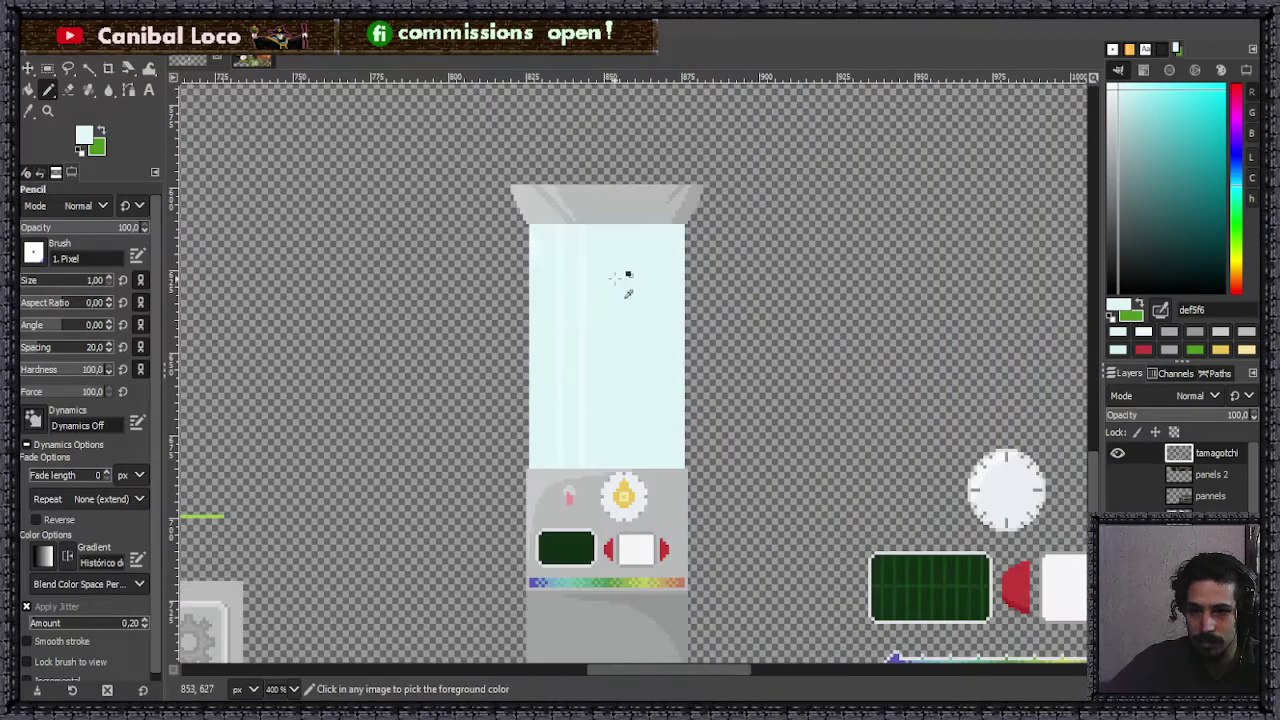
{"action": "scroll", "coordinate": [596, 290], "scroll_direction": "up", "scroll_amount": 1}
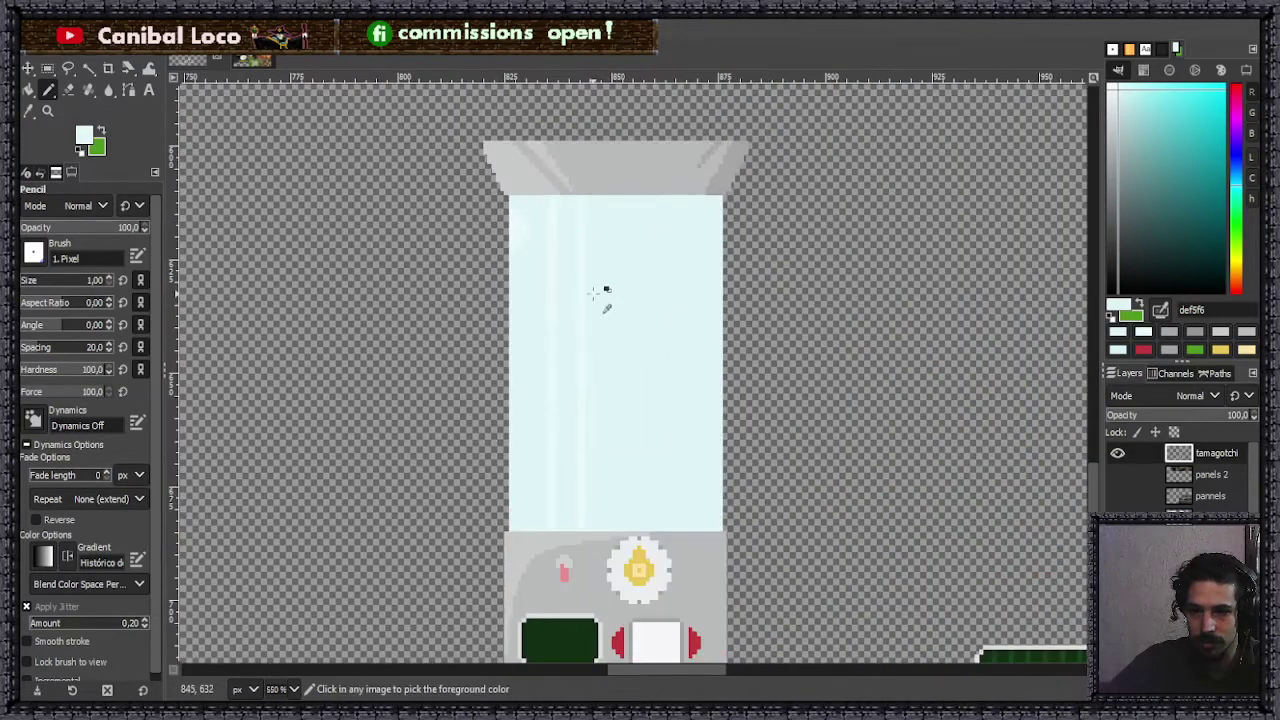
{"action": "scroll", "coordinate": [580, 330], "scroll_direction": "down", "scroll_amount": 3}
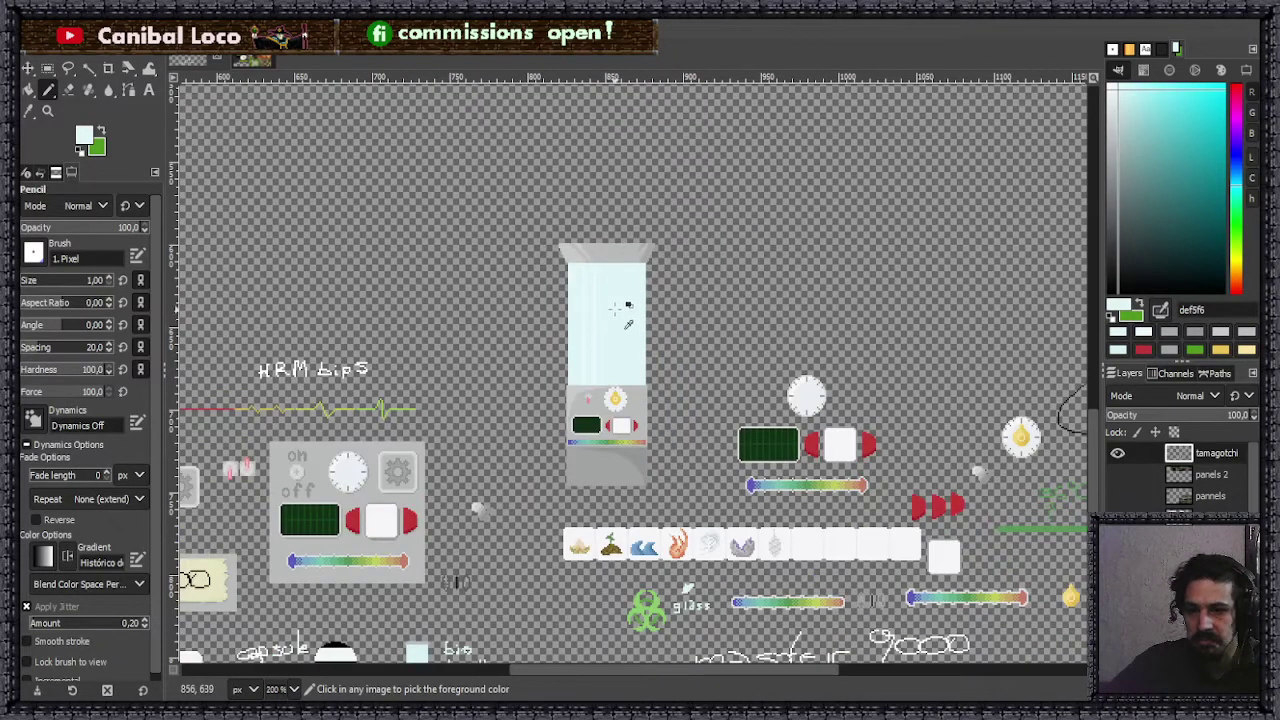
{"action": "scroll", "coordinate": [615, 271], "scroll_direction": "up", "scroll_amount": 2}
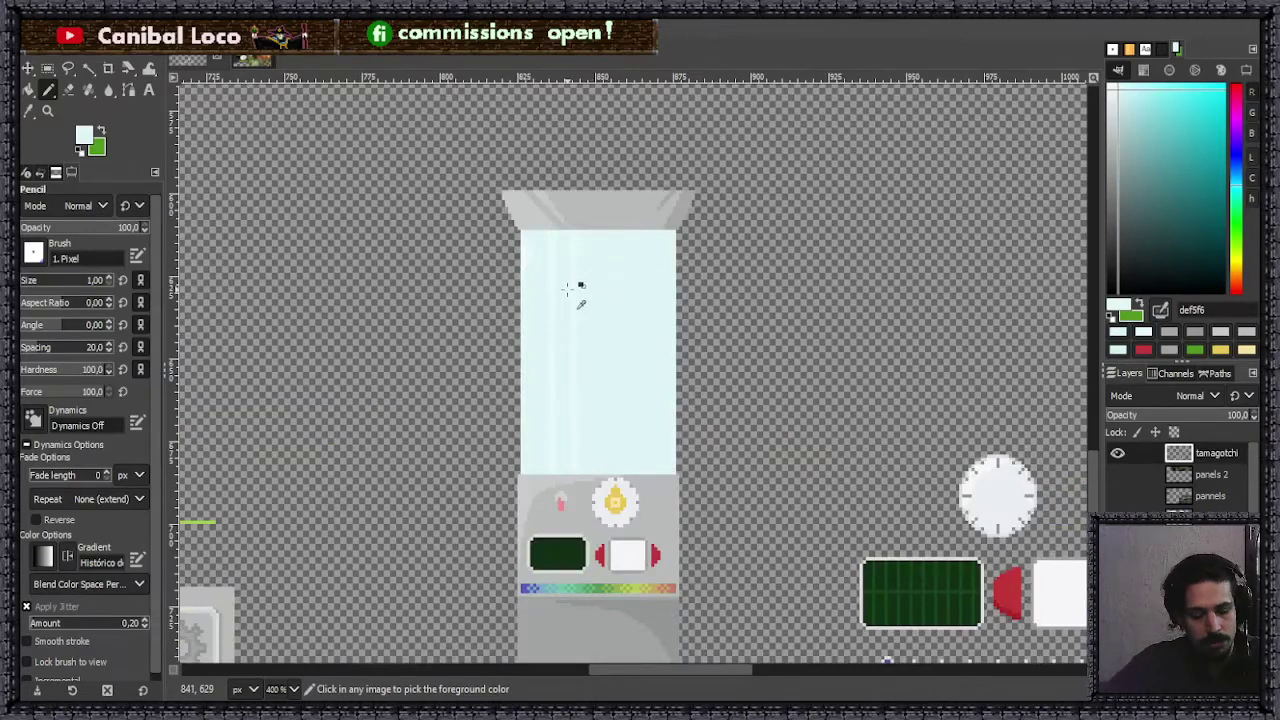
{"action": "key", "text": "ctrl+s"}
- Examine the tank's highlights, the control panel and the base shading beside the other sprites
{"action": "scroll", "coordinate": [595, 325], "scroll_direction": "down", "scroll_amount": 3}
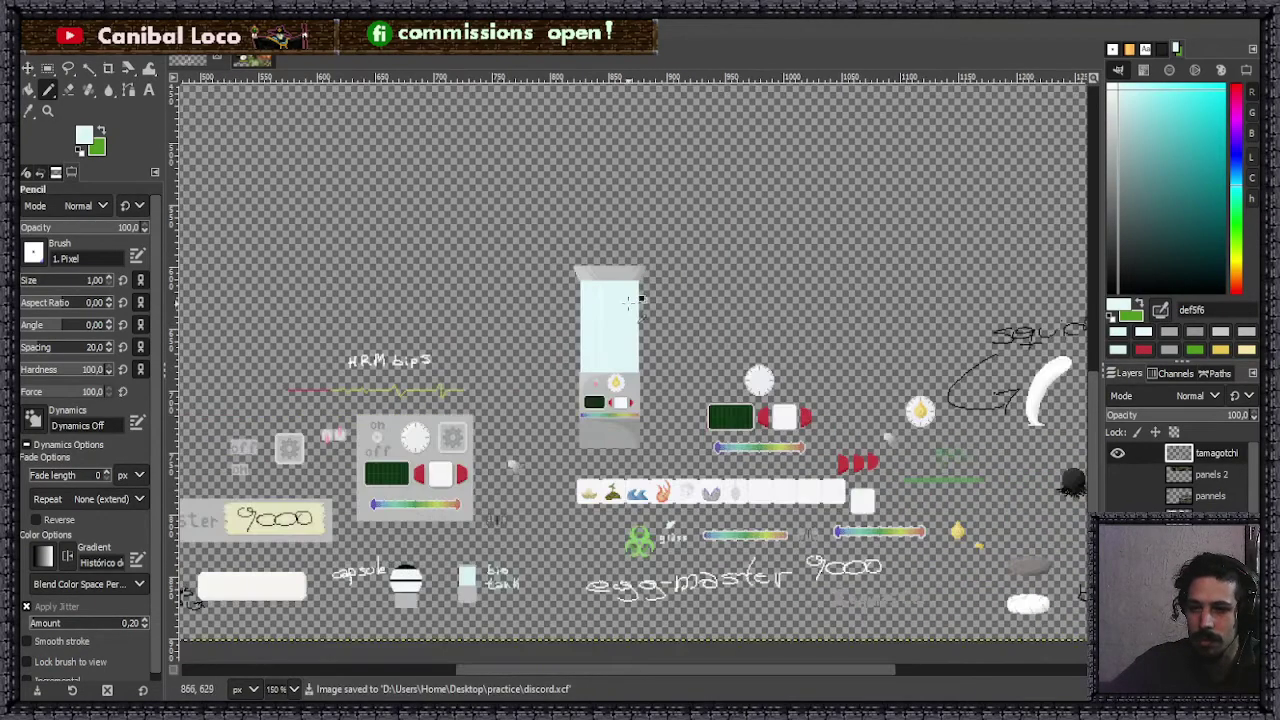
{"action": "scroll", "coordinate": [630, 300], "scroll_direction": "up", "scroll_amount": 1}
{"action": "scroll", "coordinate": [630, 326], "scroll_direction": "up", "scroll_amount": 3}
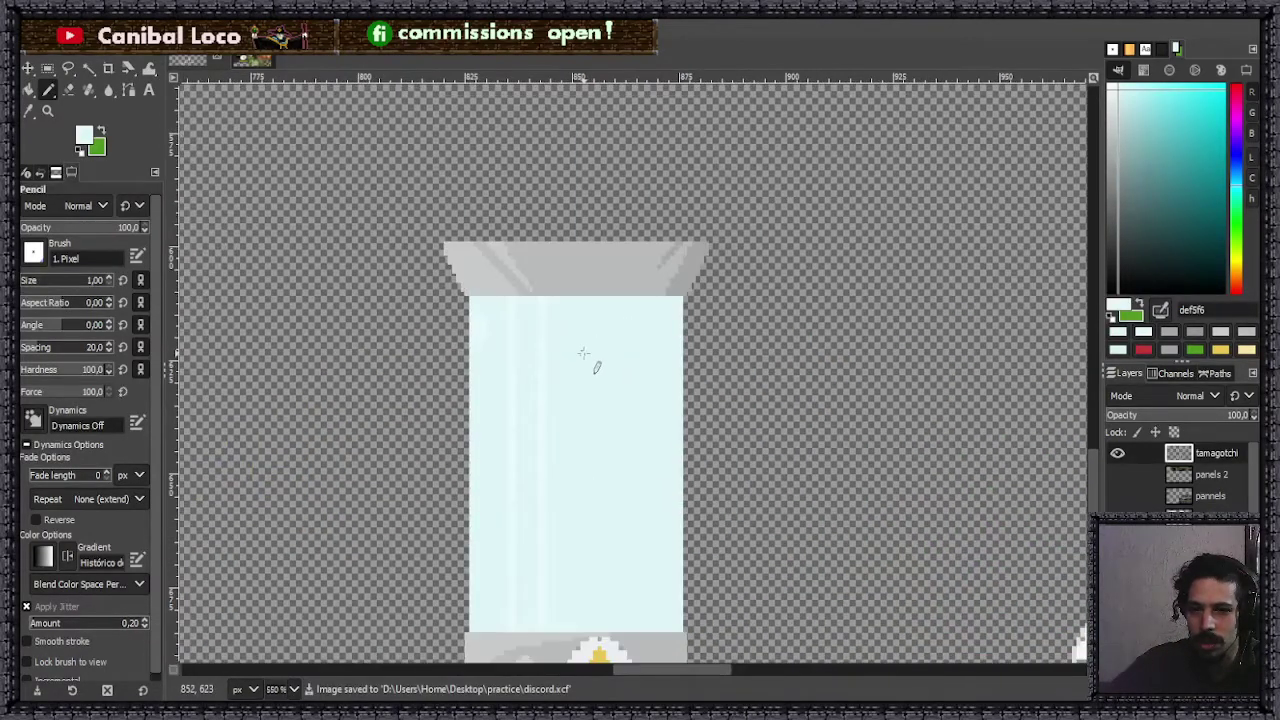
{"action": "scroll", "coordinate": [590, 365], "scroll_direction": "down", "scroll_amount": 5}
{"action": "scroll", "coordinate": [610, 380], "scroll_direction": "up", "scroll_amount": 4}
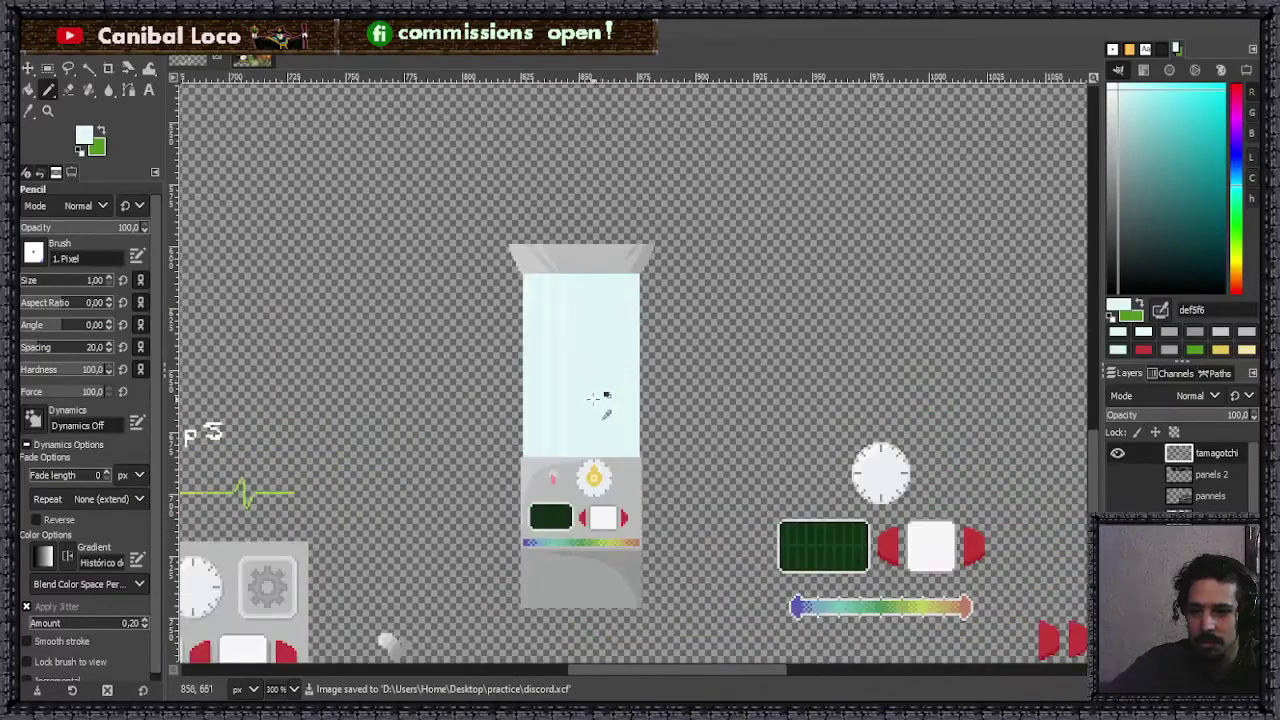
{"action": "scroll", "coordinate": [596, 420], "scroll_direction": "down", "scroll_amount": 2}
{"action": "scroll", "coordinate": [580, 428], "scroll_direction": "up", "scroll_amount": 3}
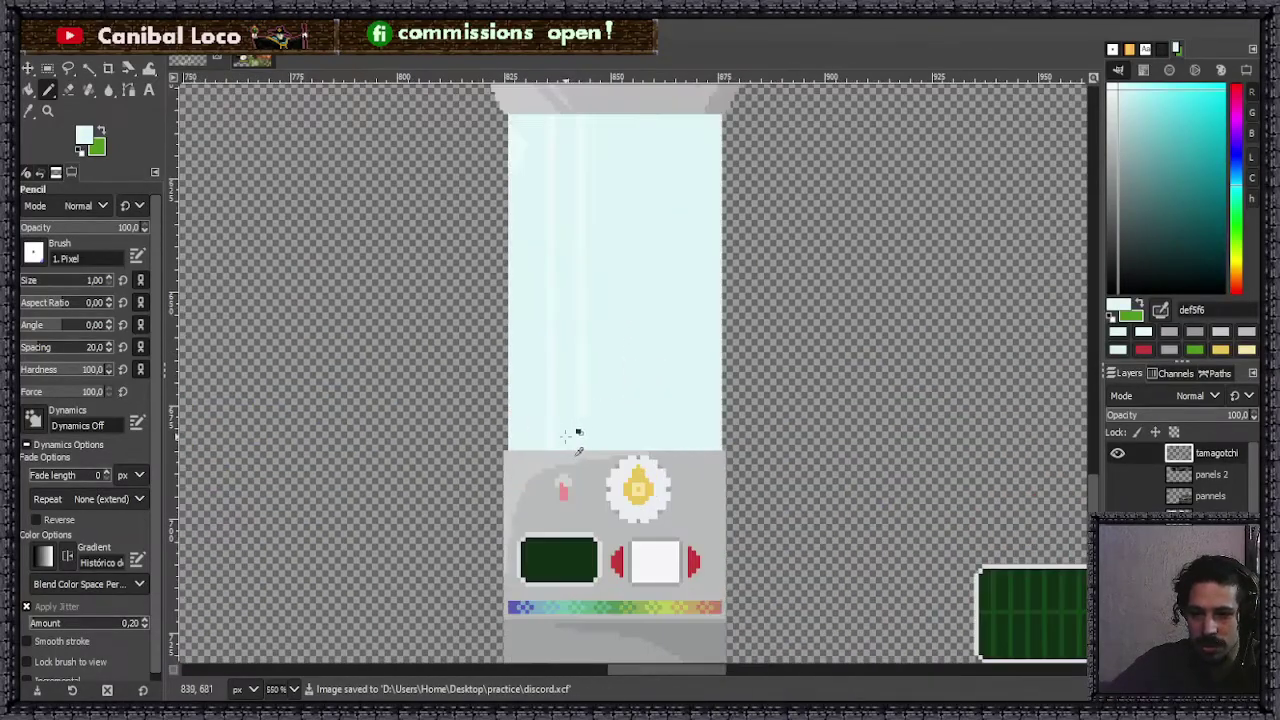
{"action": "scroll", "coordinate": [585, 430], "scroll_direction": "down", "scroll_amount": 5}
{"action": "scroll", "coordinate": [603, 420], "scroll_direction": "up", "scroll_amount": 4}
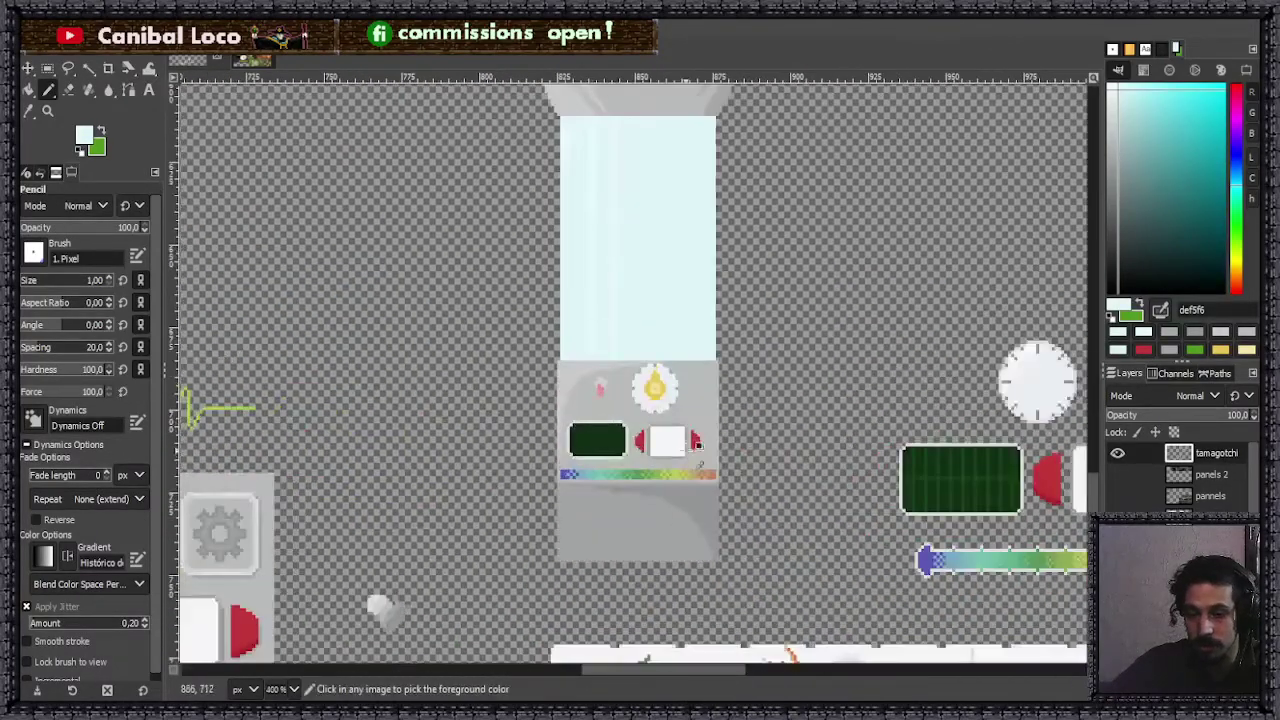
{"action": "scroll", "coordinate": [640, 480], "scroll_direction": "up", "scroll_amount": 3}
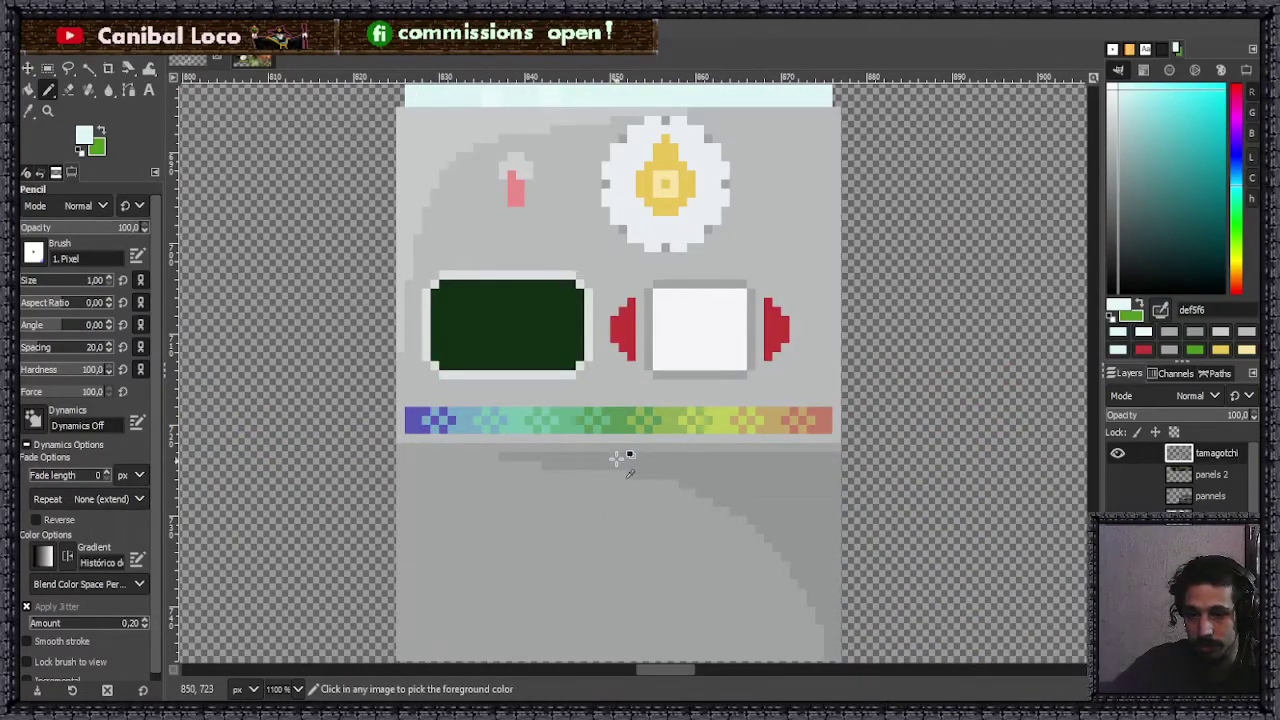
{"action": "scroll", "coordinate": [621, 459], "scroll_direction": "down", "scroll_amount": 3}
- Save the image and sample the base shadow's gray 949595 as the drawing colour
{"action": "key", "text": "ctrl+s"}
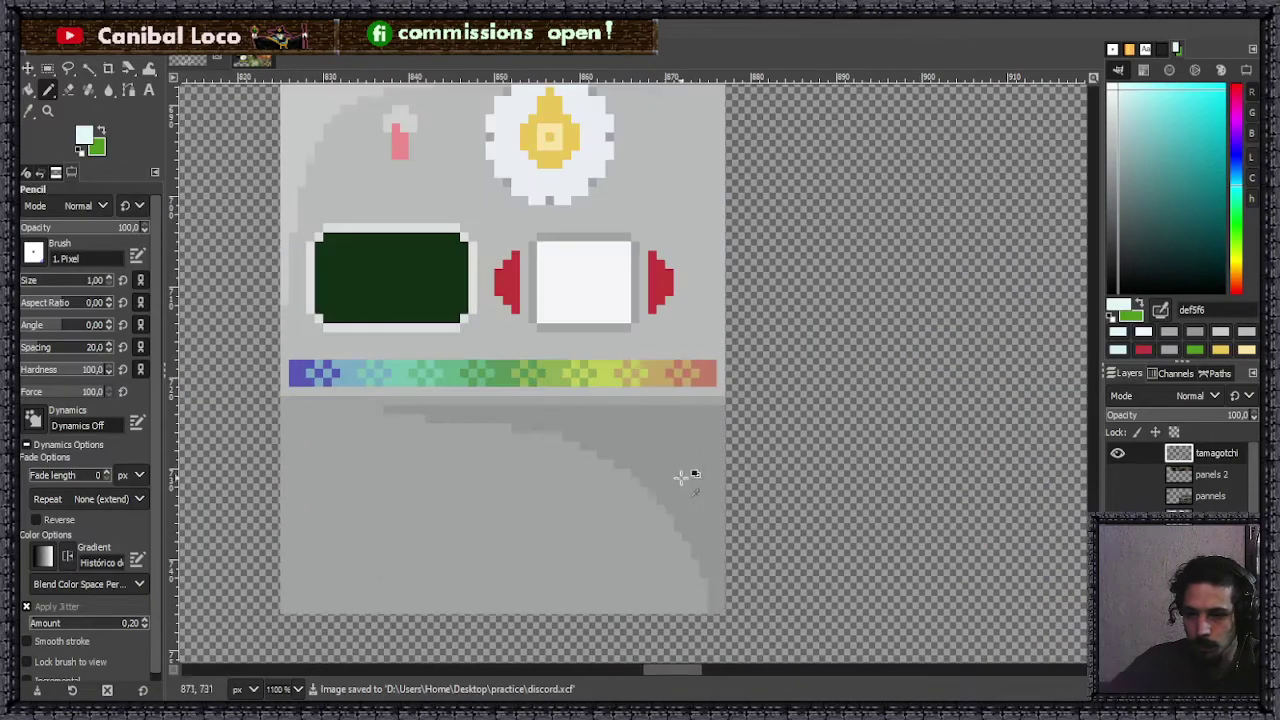
{"action": "scroll", "coordinate": [690, 457], "scroll_direction": "up", "scroll_amount": 3}
{"action": "left_click", "coordinate": [683, 454], "text": "ctrl"}
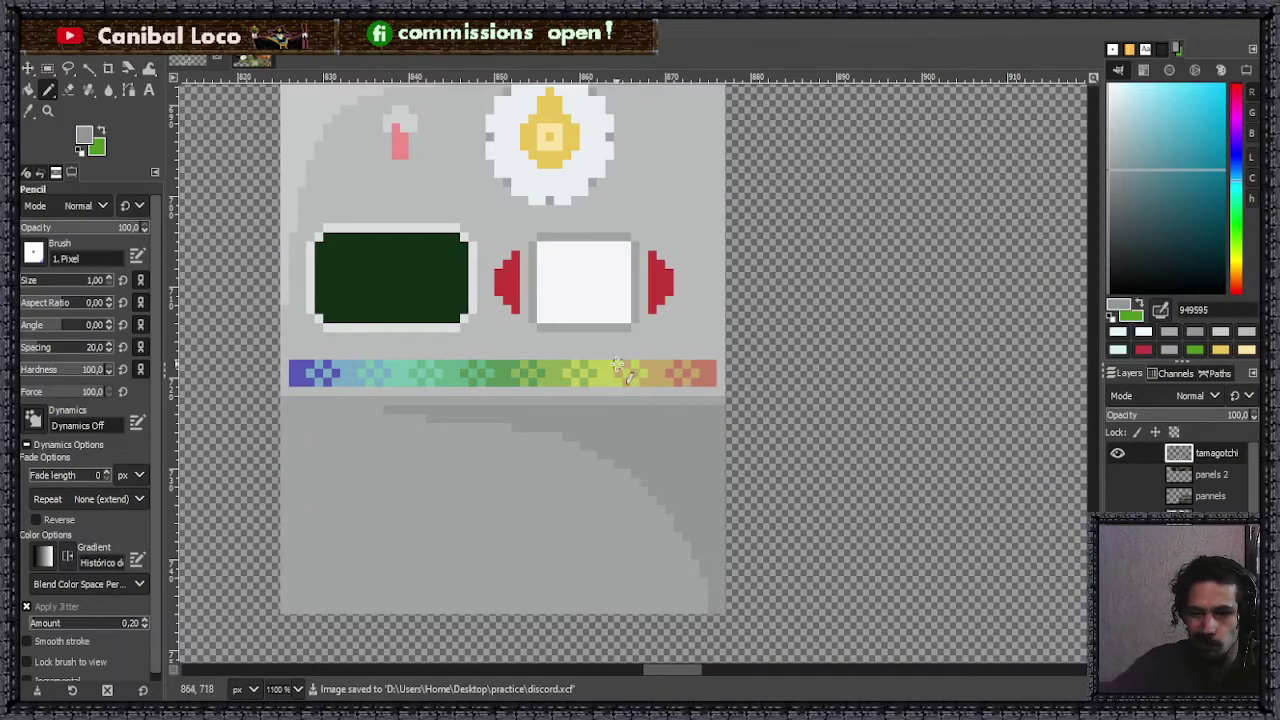
{"action": "scroll", "coordinate": [620, 368], "scroll_direction": "down", "scroll_amount": 6}
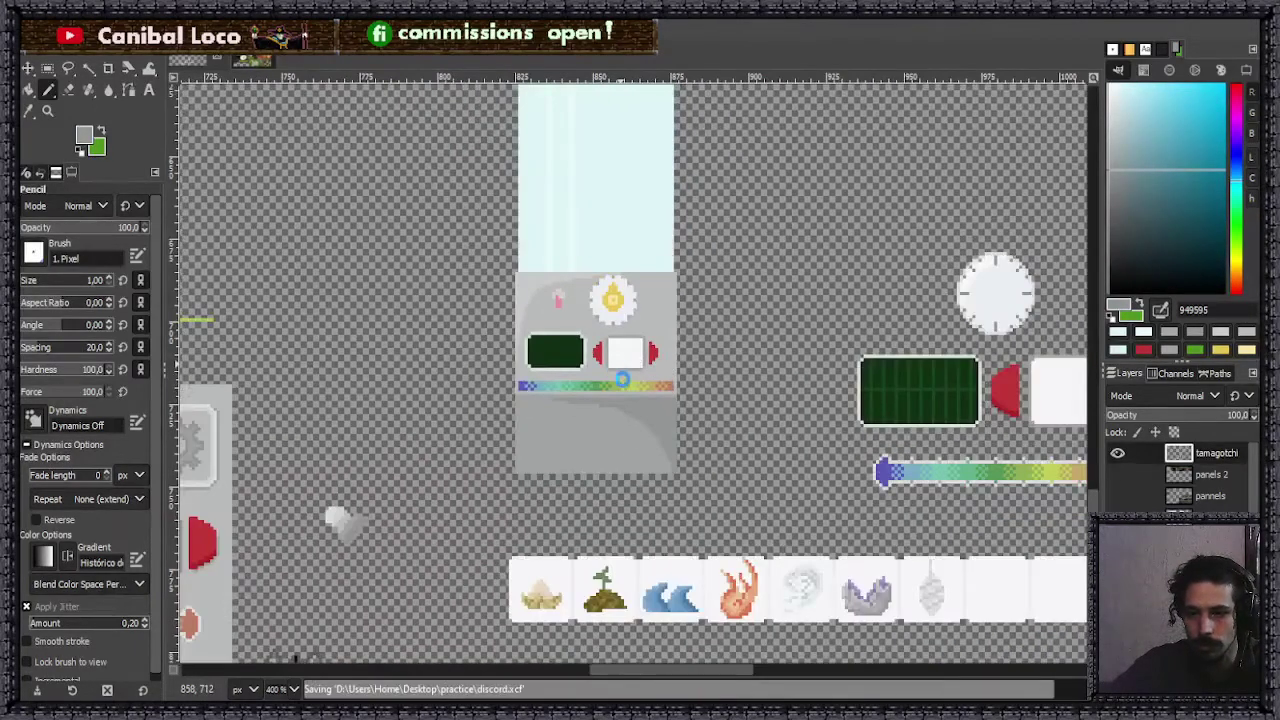
- Examine the tamagotchi device's control panel and base at close range and within the whole sprite sheet, and save the image
{"action": "scroll", "coordinate": [657, 333], "scroll_direction": "down", "scroll_amount": 2}
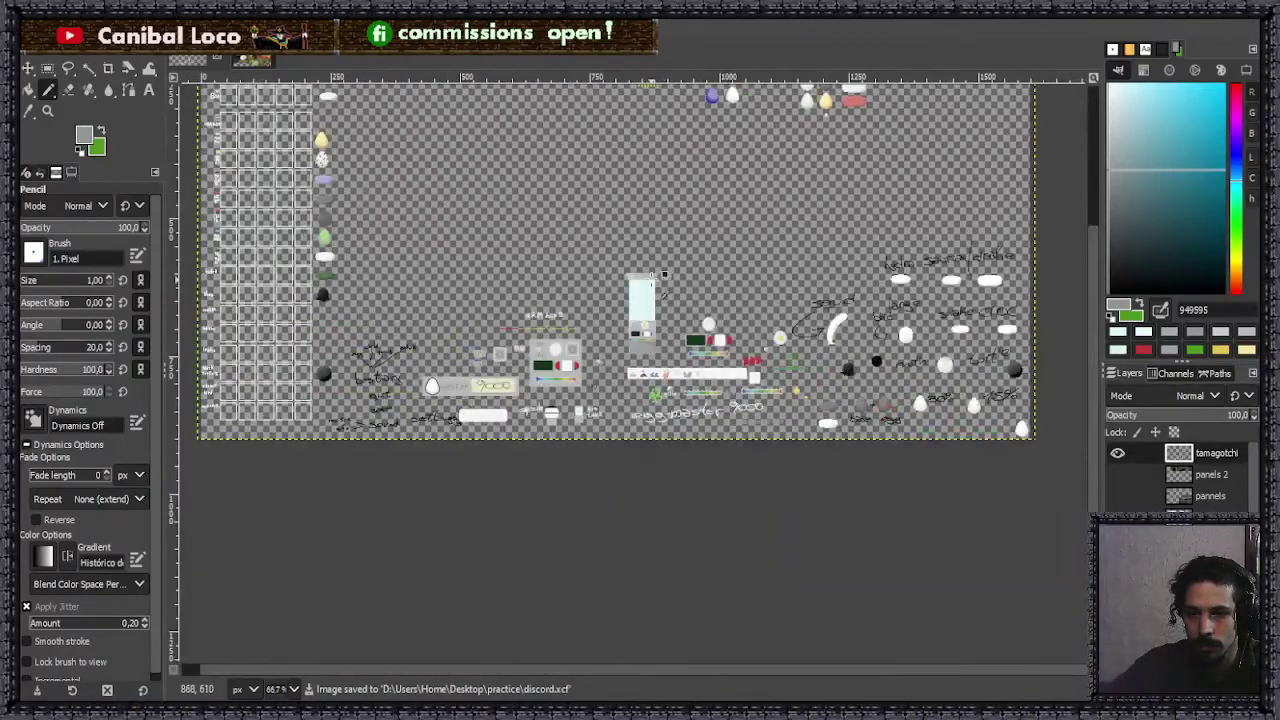
{"action": "scroll", "coordinate": [656, 314], "scroll_direction": "up", "scroll_amount": 3}
{"action": "scroll", "coordinate": [650, 345], "scroll_direction": "down", "scroll_amount": 3}
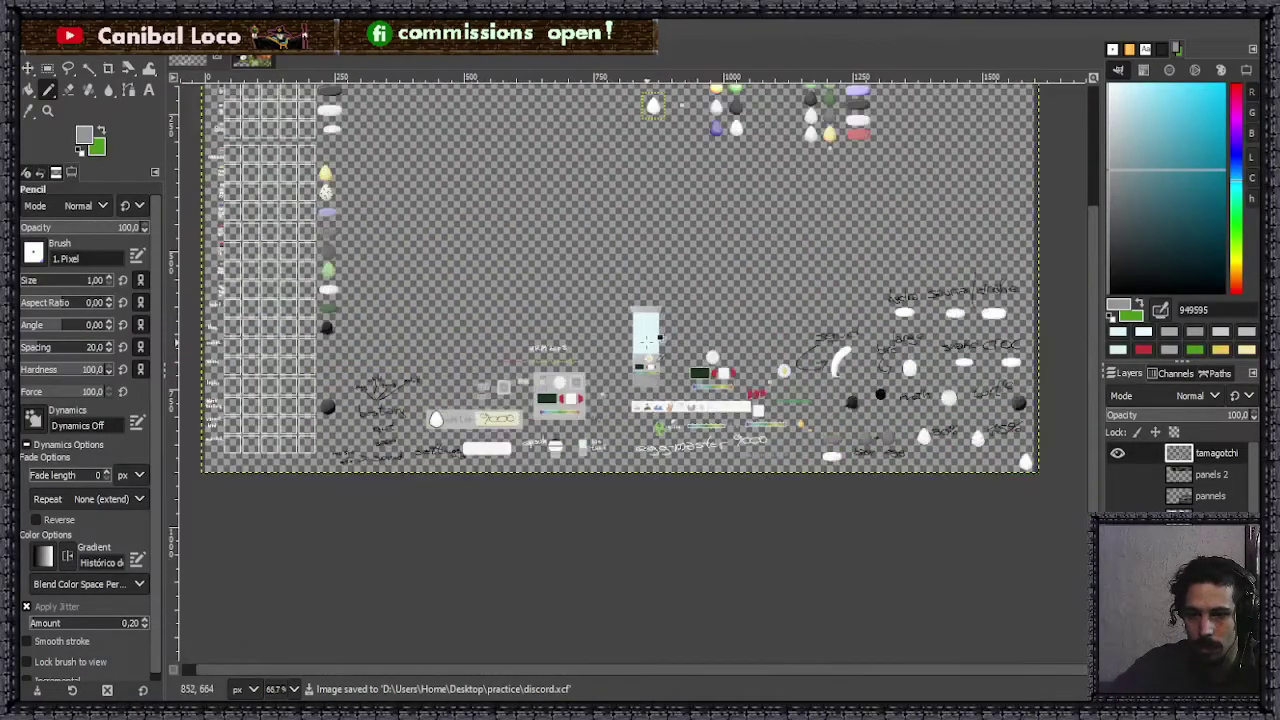
{"action": "scroll", "coordinate": [631, 360], "scroll_direction": "up", "scroll_amount": 2}
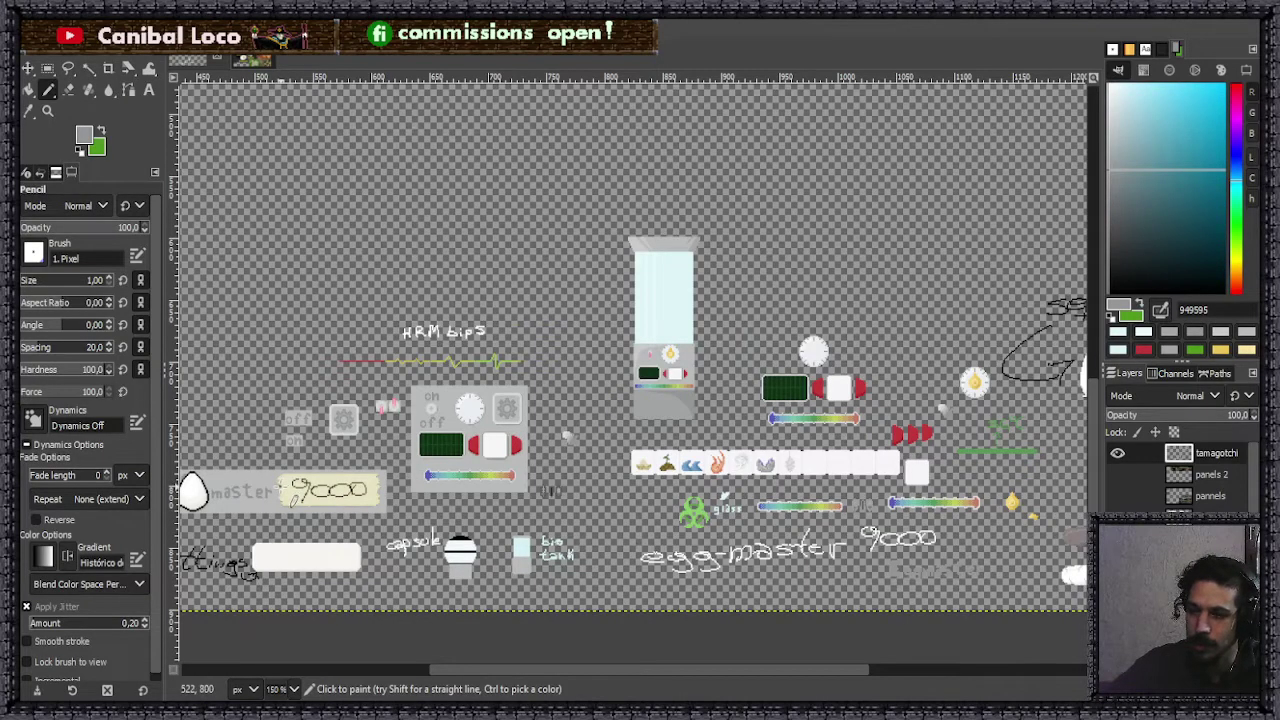
{"action": "scroll", "coordinate": [566, 436], "scroll_direction": "down", "scroll_amount": 3, "text": "ctrl"}
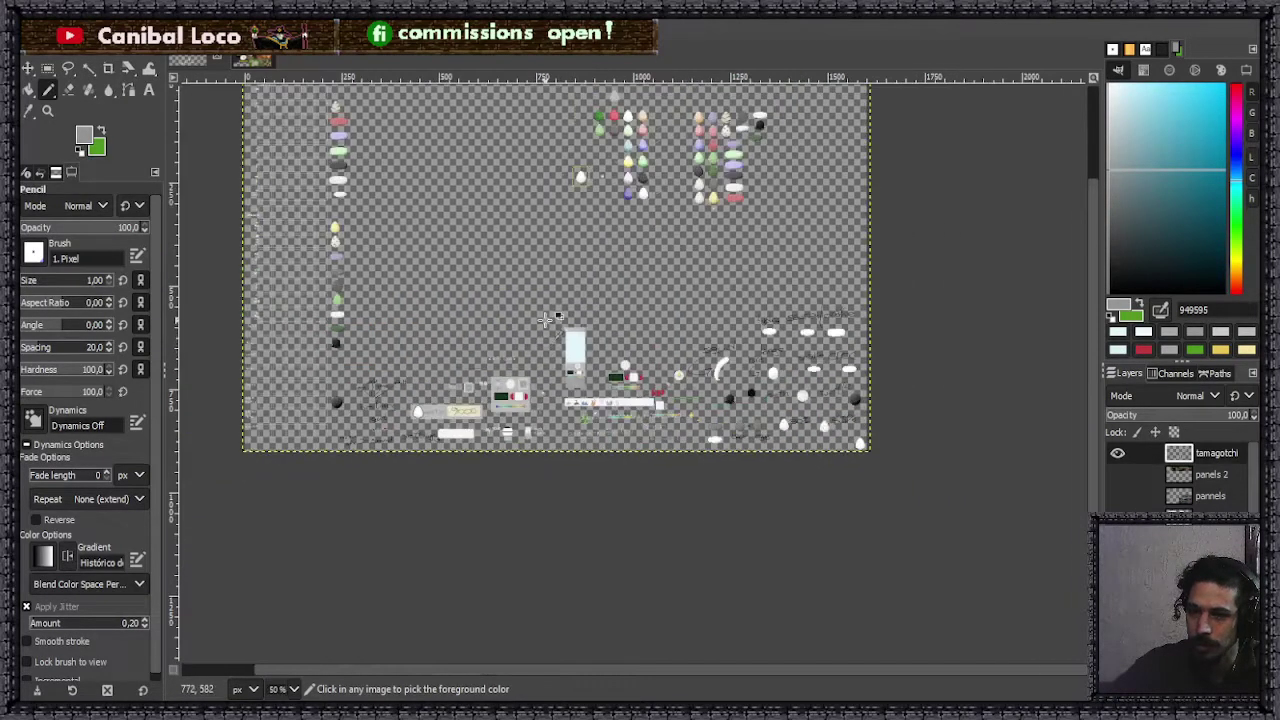
{"action": "scroll", "coordinate": [550, 340], "scroll_direction": "up", "scroll_amount": 4, "text": "ctrl"}
{"action": "scroll", "coordinate": [591, 368], "scroll_direction": "up", "scroll_amount": 2, "text": "ctrl"}
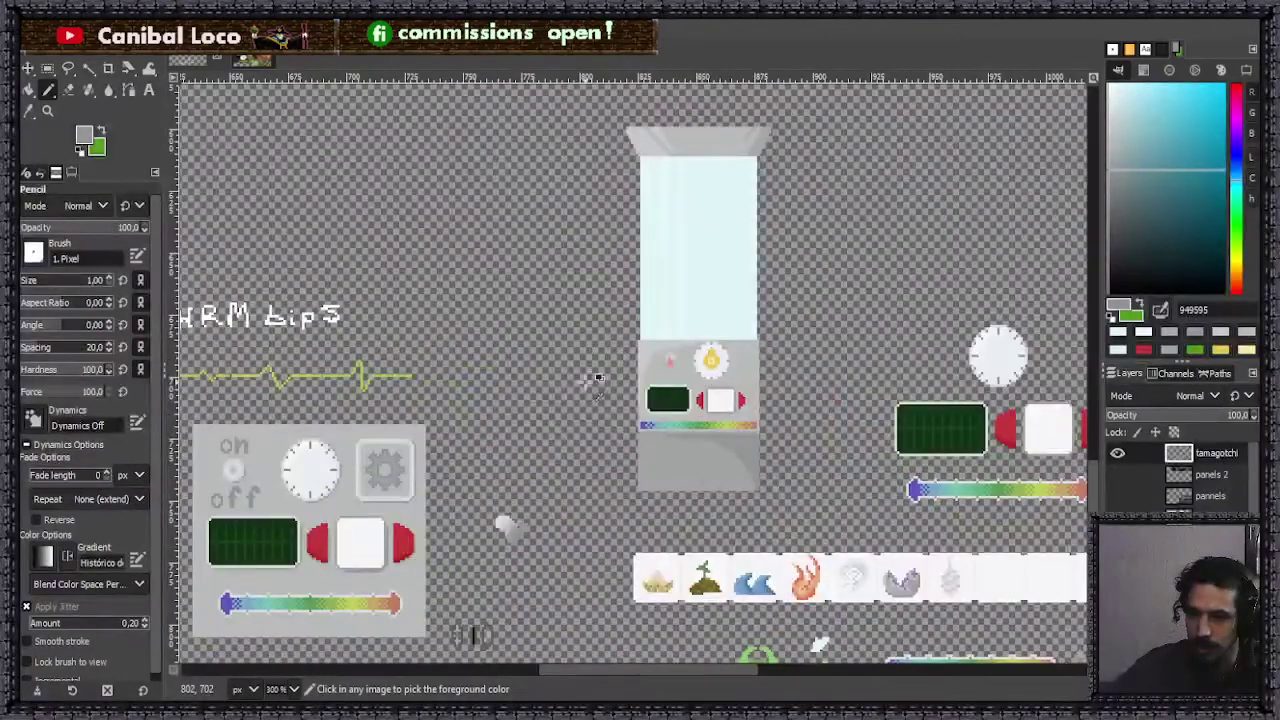
{"action": "scroll", "coordinate": [580, 371], "scroll_direction": "down", "scroll_amount": 2, "text": "ctrl"}
{"action": "scroll", "coordinate": [600, 376], "scroll_direction": "up", "scroll_amount": 3, "text": "ctrl"}
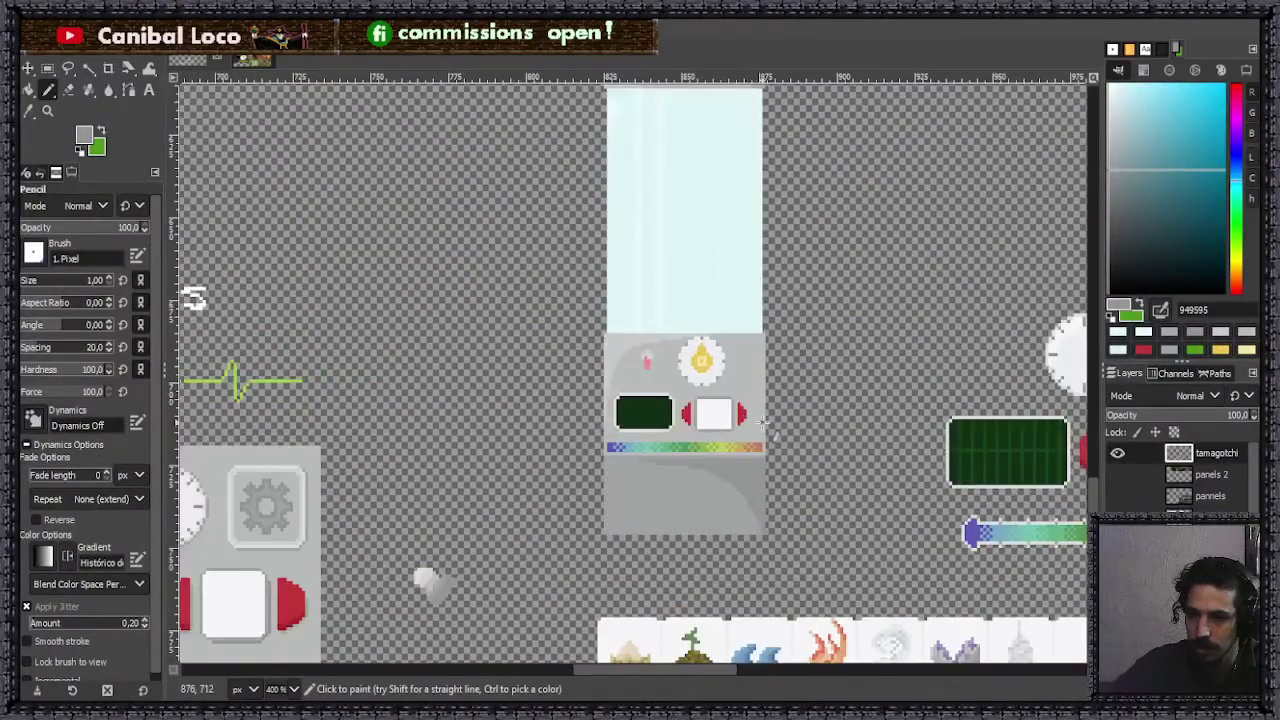
{"action": "scroll", "coordinate": [739, 440], "scroll_direction": "up", "scroll_amount": 1, "text": "ctrl"}
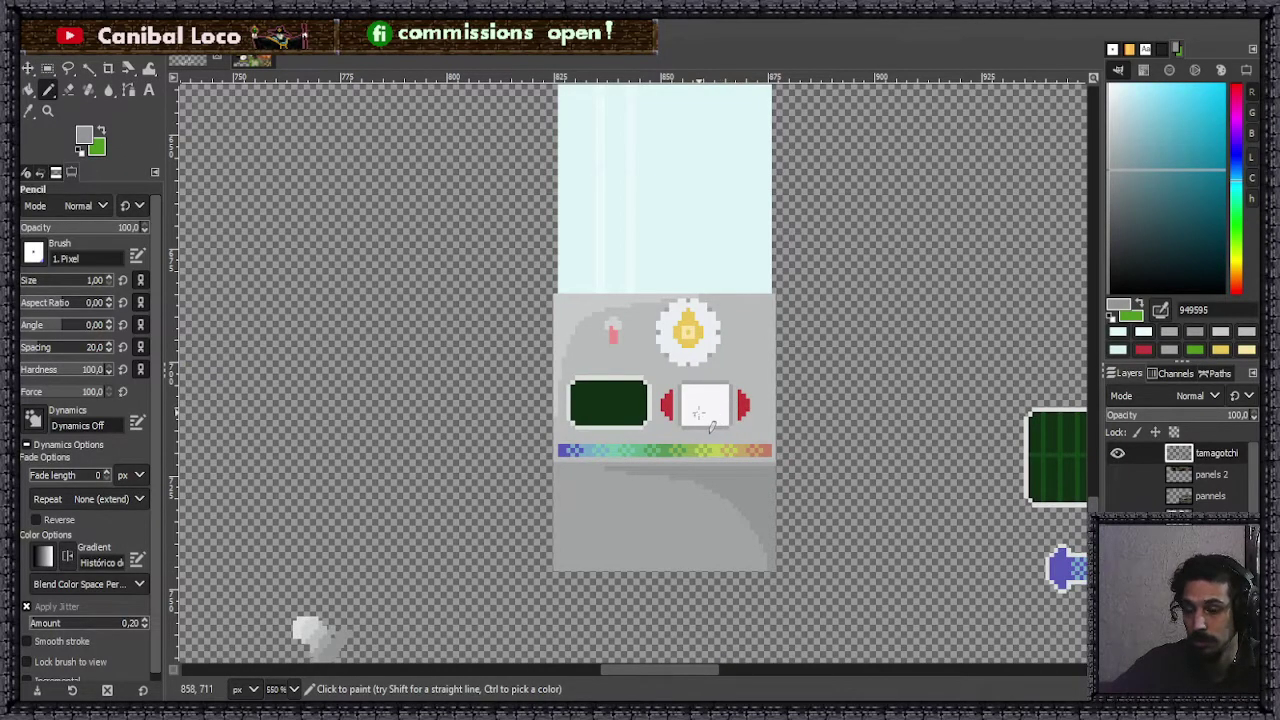
{"action": "scroll", "coordinate": [705, 410], "scroll_direction": "down", "scroll_amount": 3, "text": "ctrl"}
{"action": "key", "text": "ctrl+s"}
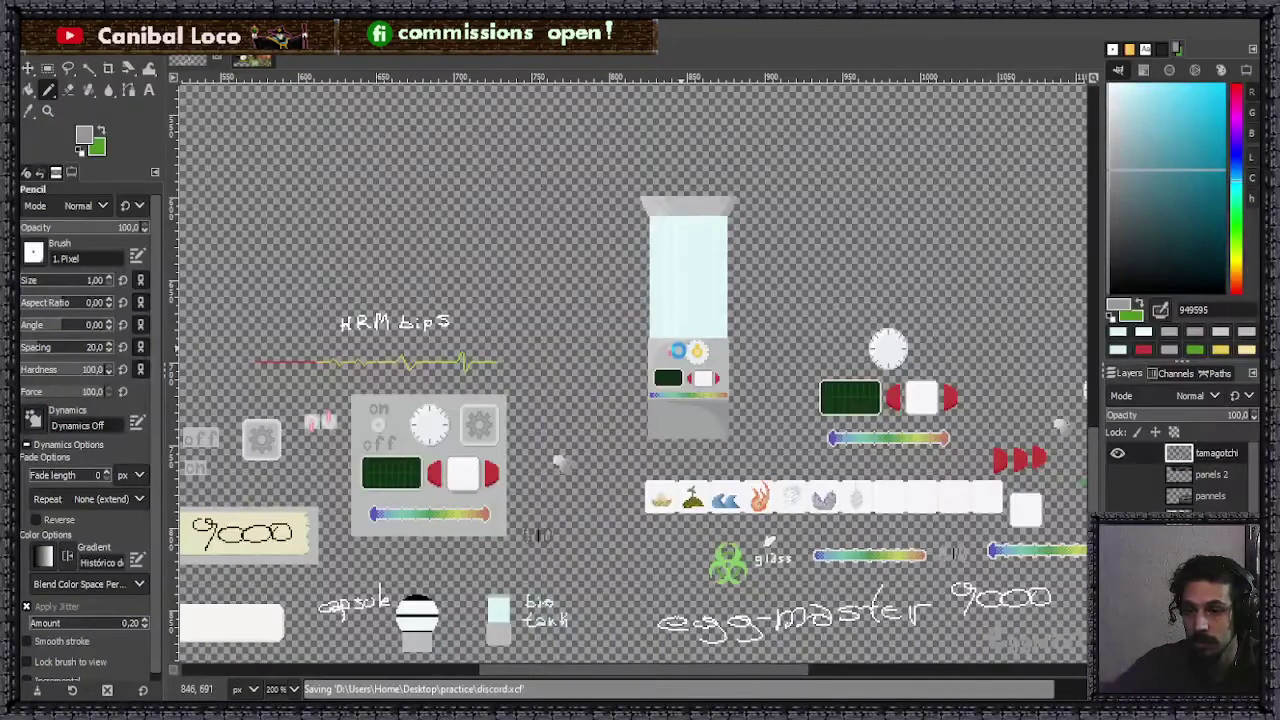
- Compare the tamagotchi device with the larger on/off control panel and its surrounding sprites, saving the image
{"action": "scroll", "coordinate": [690, 340], "scroll_direction": "down", "scroll_amount": 2, "text": "ctrl"}
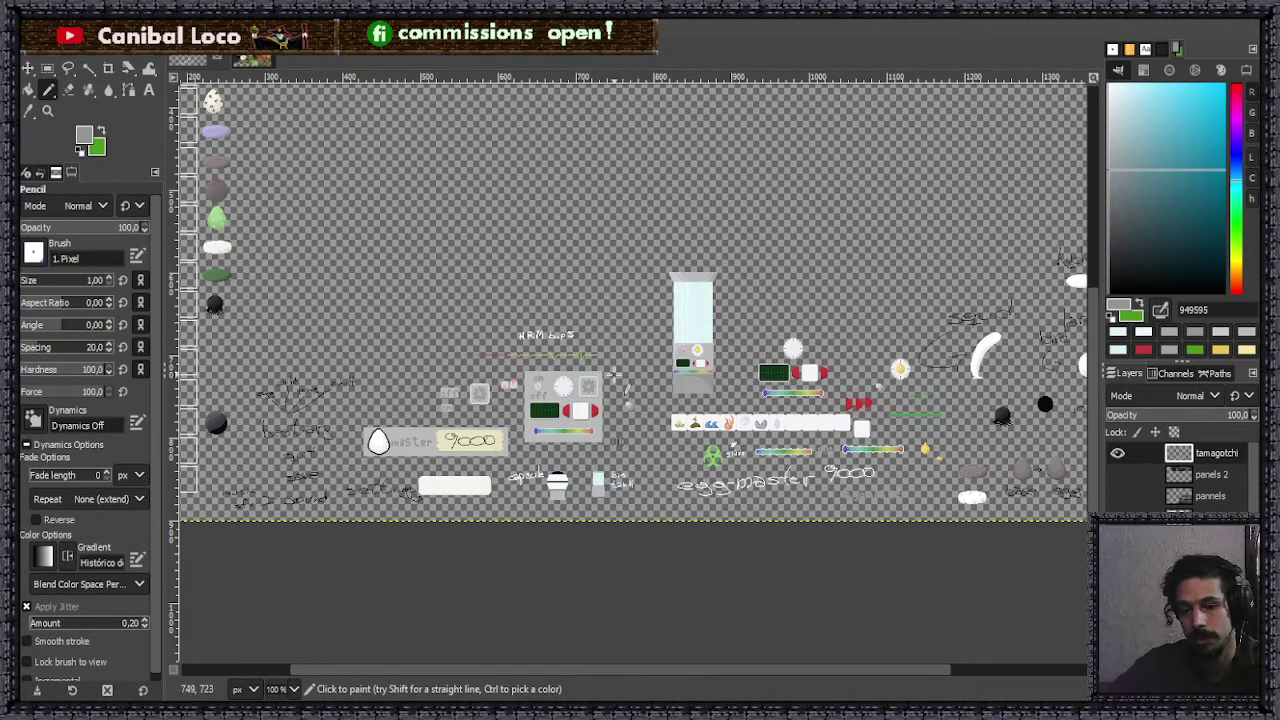
{"action": "scroll", "coordinate": [450, 418], "scroll_direction": "up", "scroll_amount": 2}
{"action": "key", "text": "ctrl+s"}
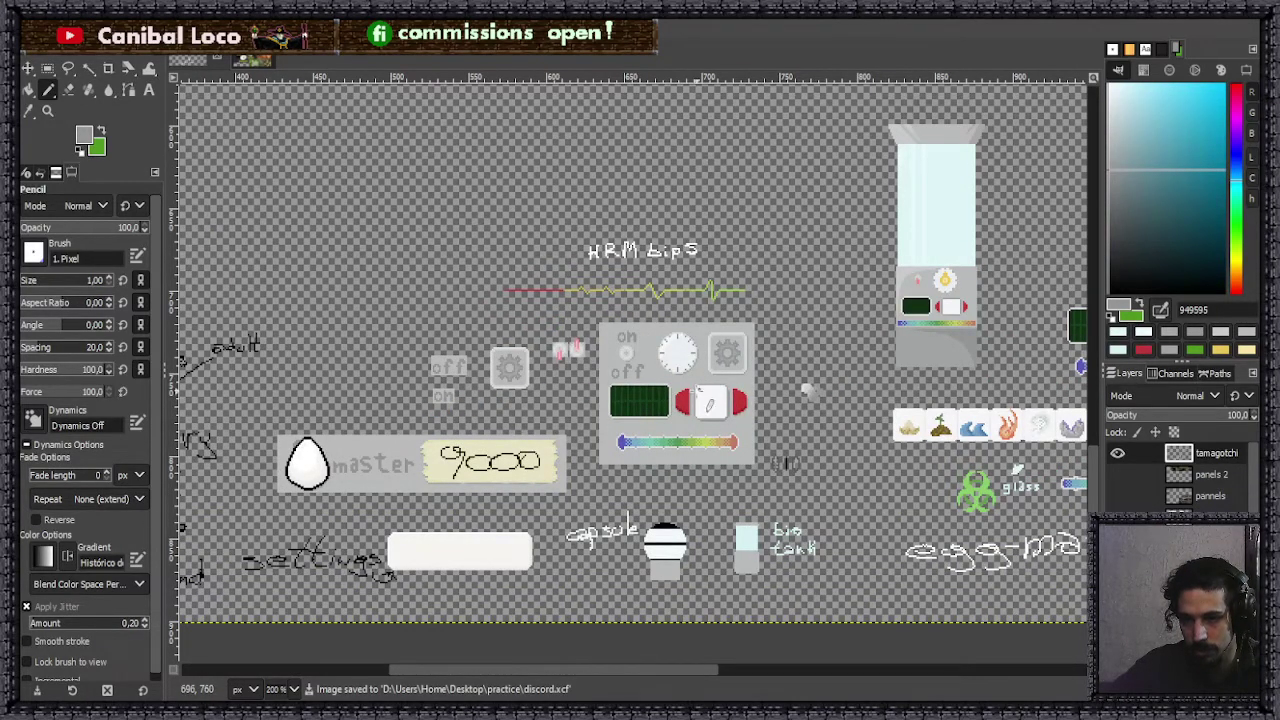
{"action": "scroll", "coordinate": [798, 350], "scroll_direction": "down", "scroll_amount": 2}
{"action": "scroll", "coordinate": [730, 362], "scroll_direction": "up", "scroll_amount": 1}
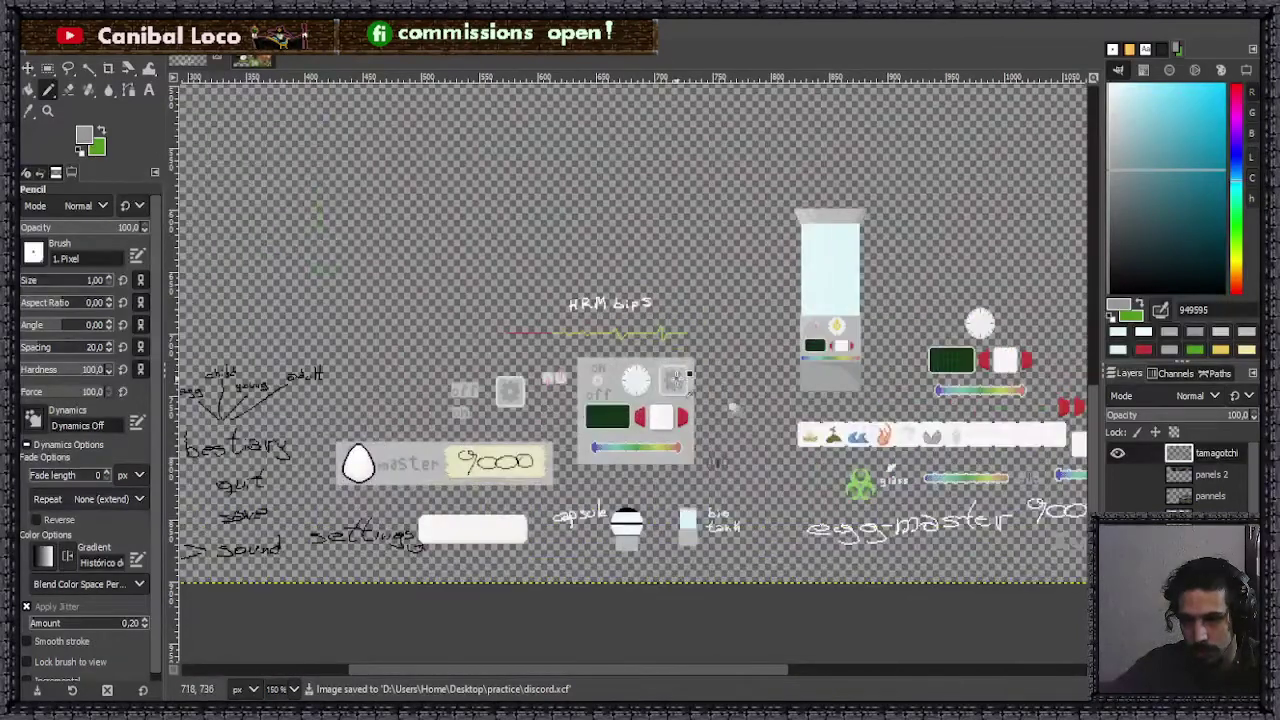
{"action": "scroll", "coordinate": [675, 376], "scroll_direction": "up", "scroll_amount": 1}
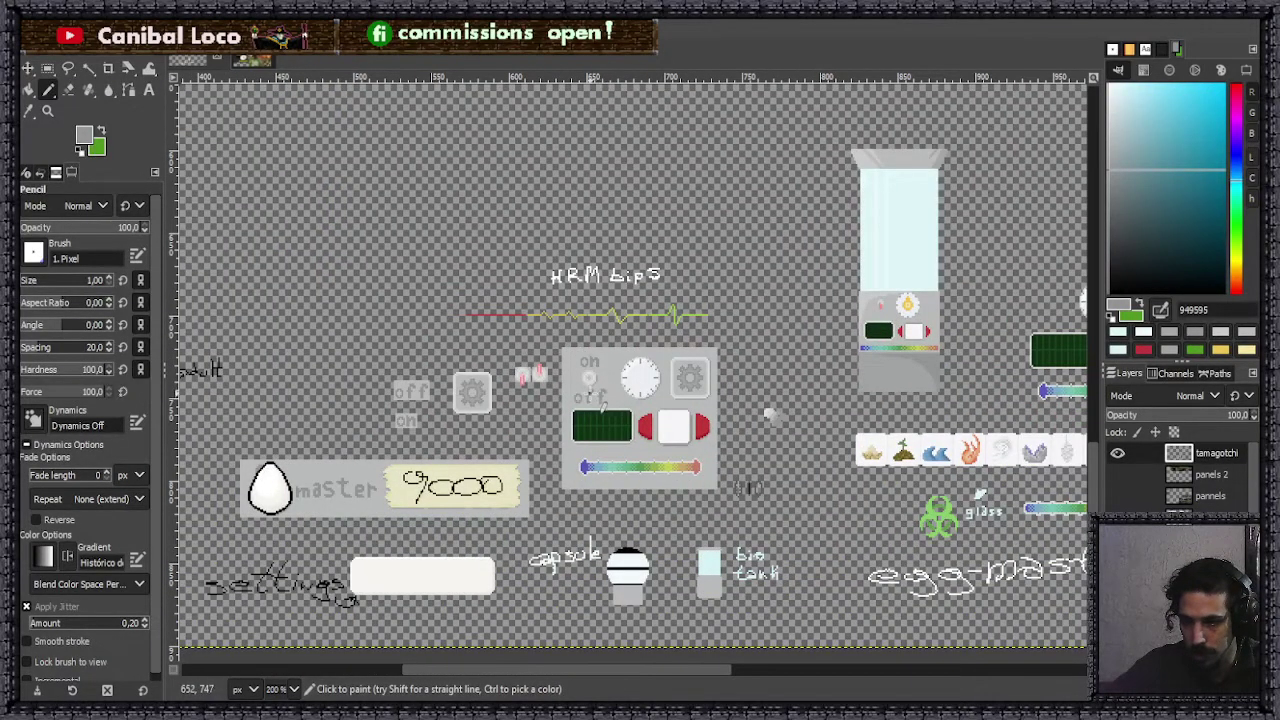
{"action": "scroll", "coordinate": [603, 398], "scroll_direction": "down", "scroll_amount": 3}
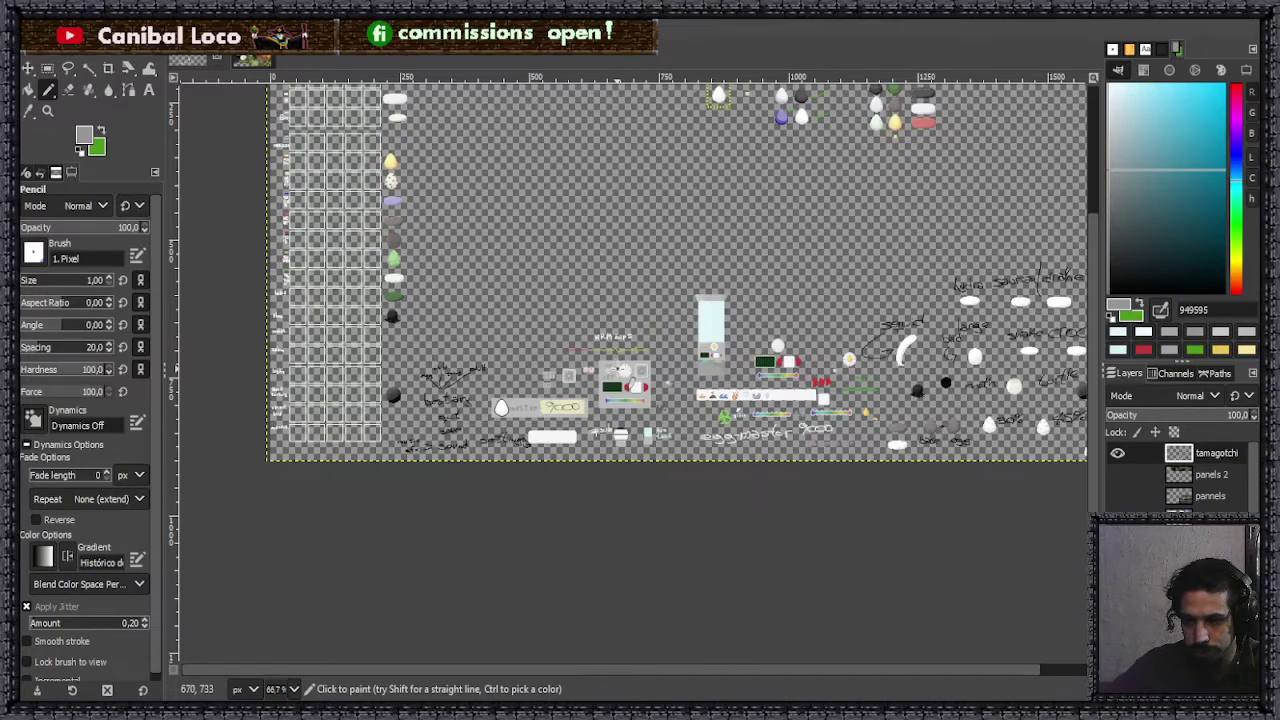
{"action": "scroll", "coordinate": [668, 340], "scroll_direction": "up", "scroll_amount": 3}
{"action": "key", "text": "ctrl+s"}
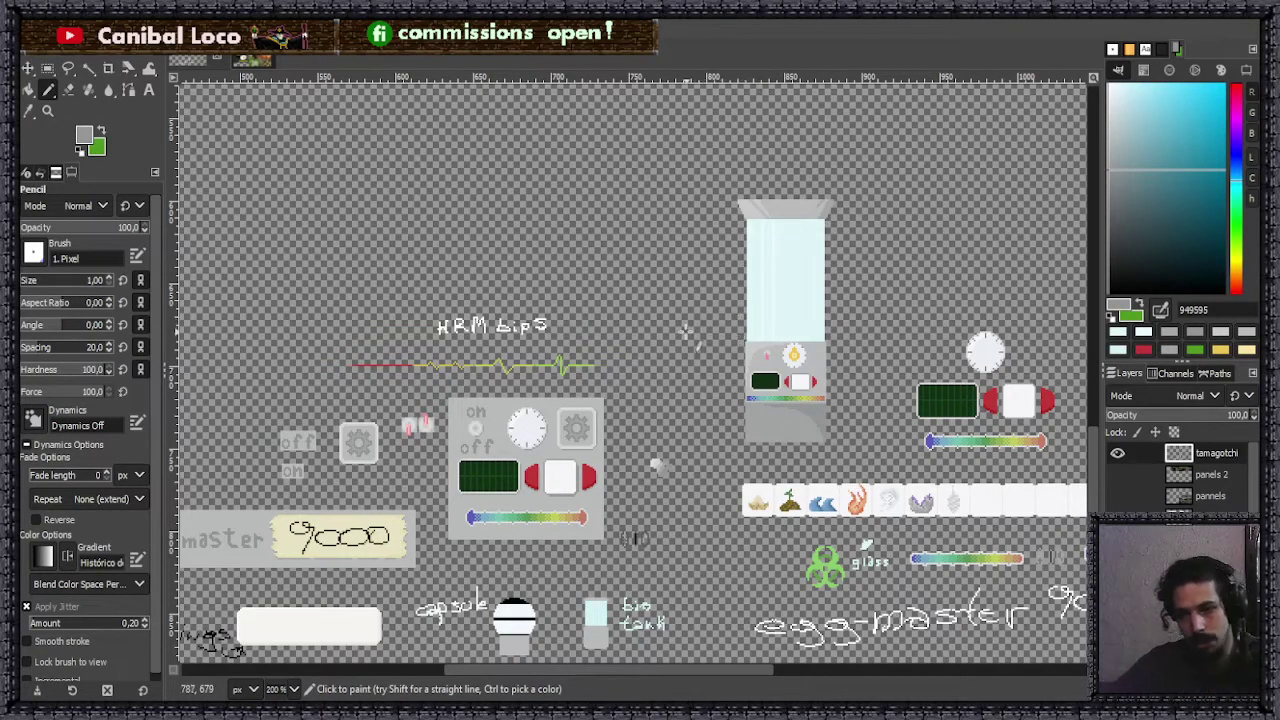
{"action": "key", "text": "ctrl+s"}
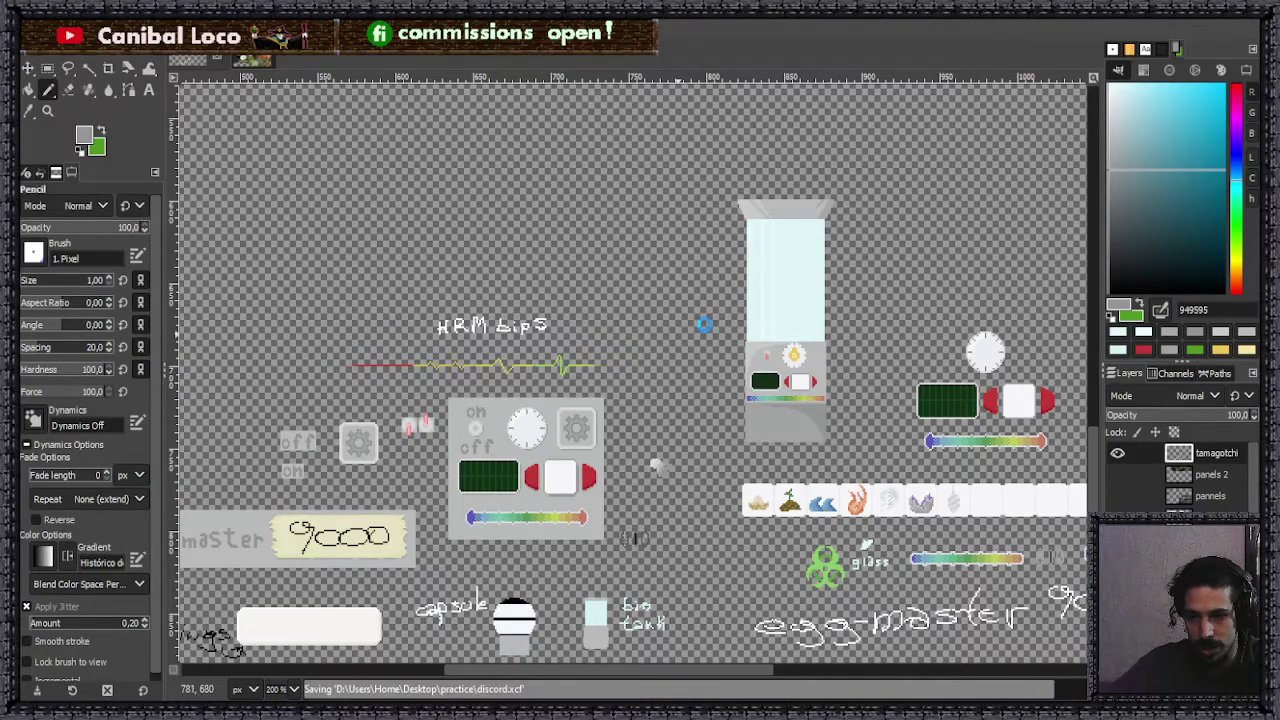
- Examine the tank's glass highlights, the panel's colour bar and the base's stepped shadow edge, and save the image
{"action": "scroll", "coordinate": [700, 340], "scroll_direction": "down", "scroll_amount": 4}
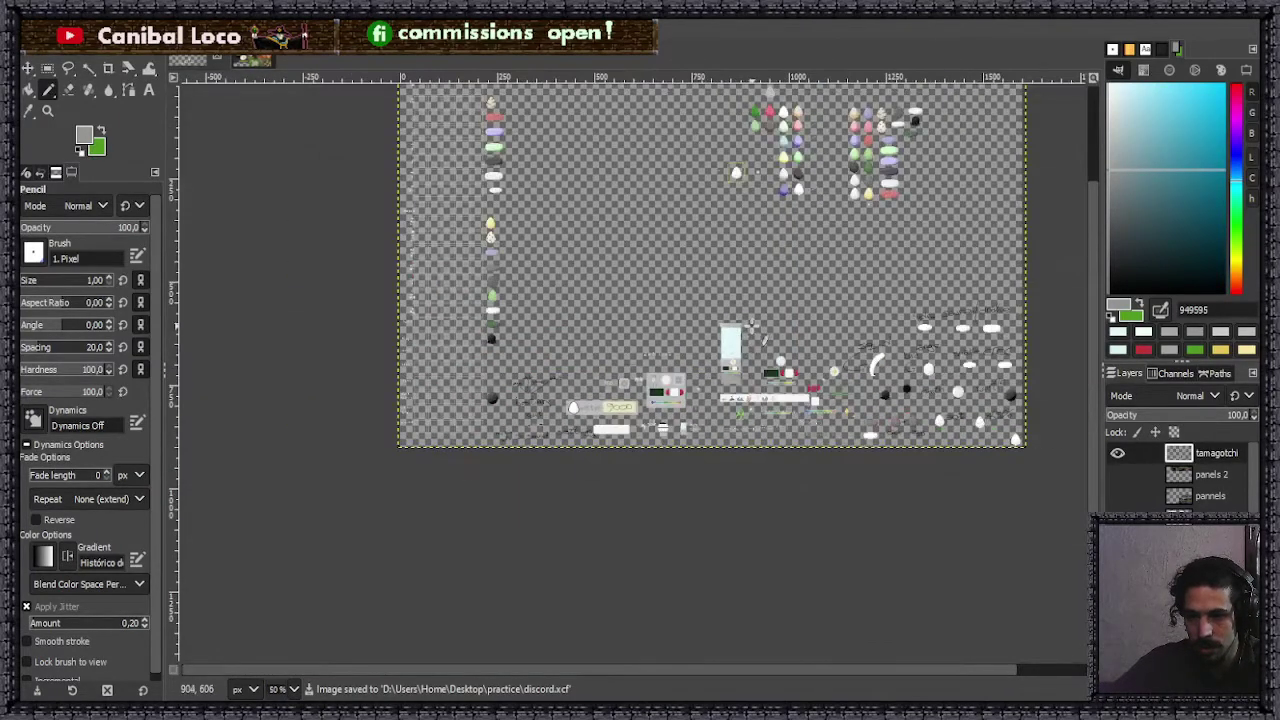
{"action": "scroll", "coordinate": [745, 335], "scroll_direction": "up", "scroll_amount": 6}
{"action": "scroll", "coordinate": [720, 345], "scroll_direction": "down", "scroll_amount": 4}
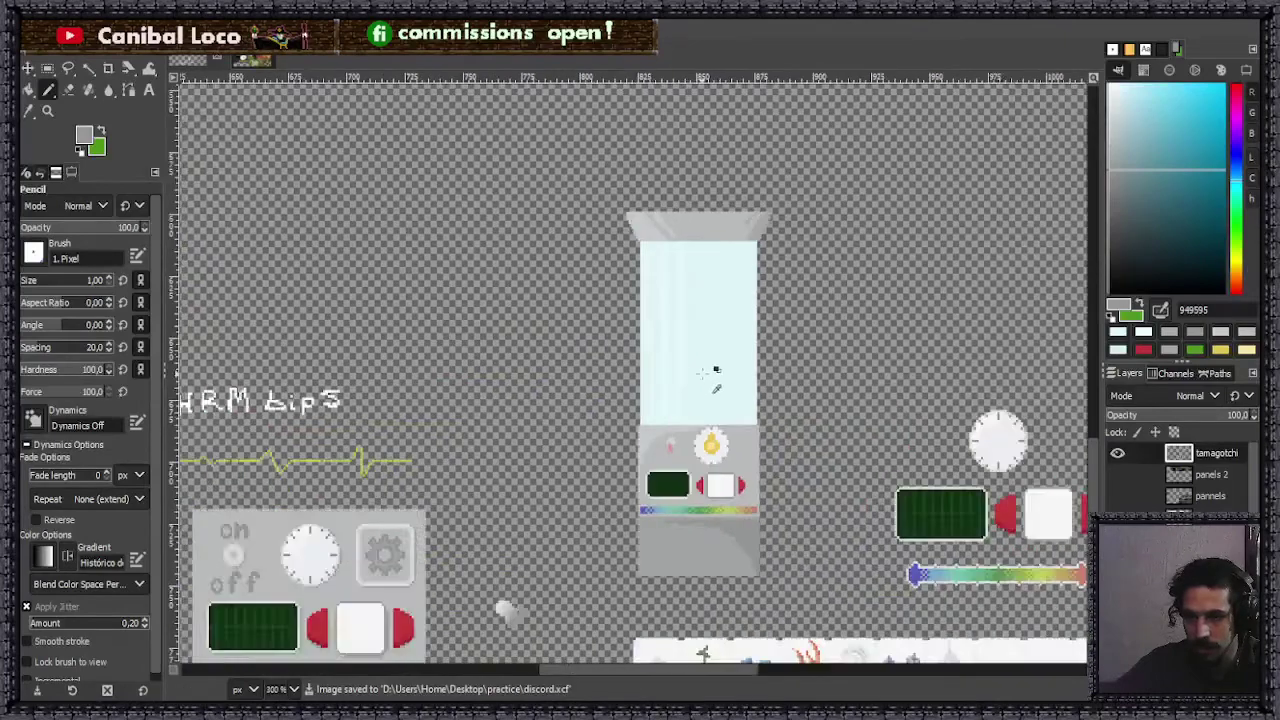
{"action": "scroll", "coordinate": [745, 335], "scroll_direction": "up", "scroll_amount": 2}
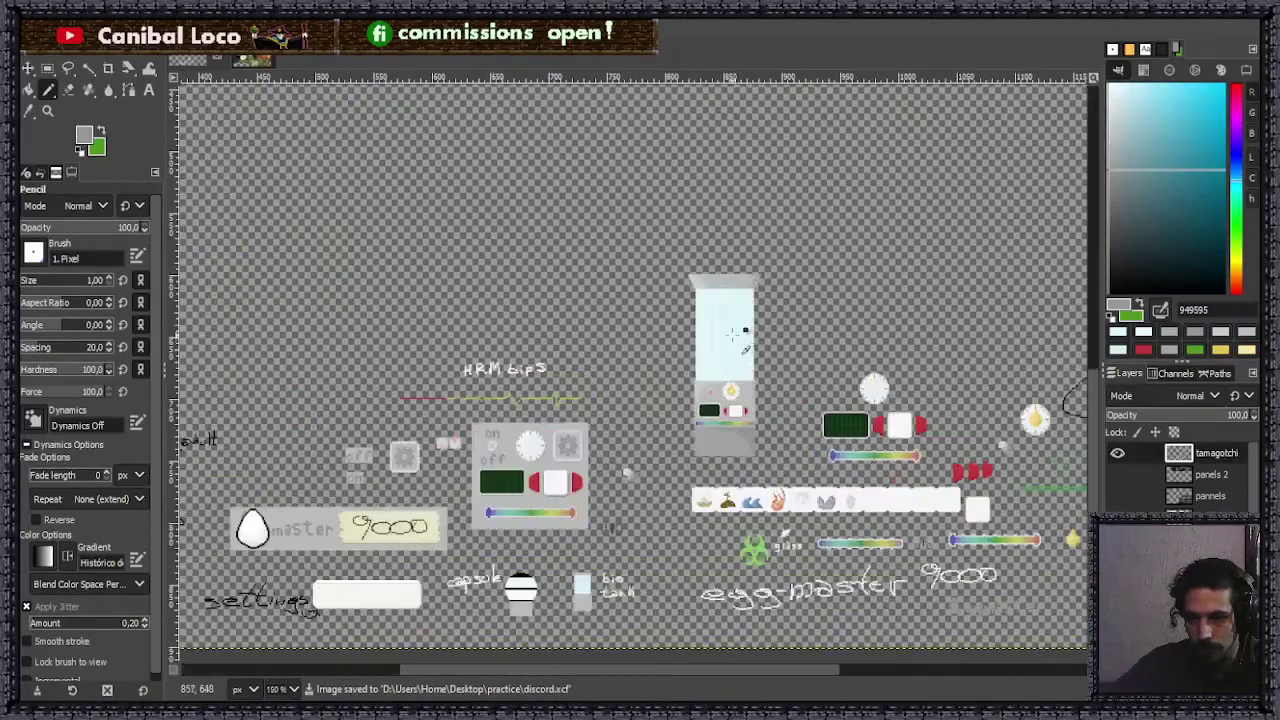
{"action": "scroll", "coordinate": [738, 398], "scroll_direction": "up", "scroll_amount": 3}
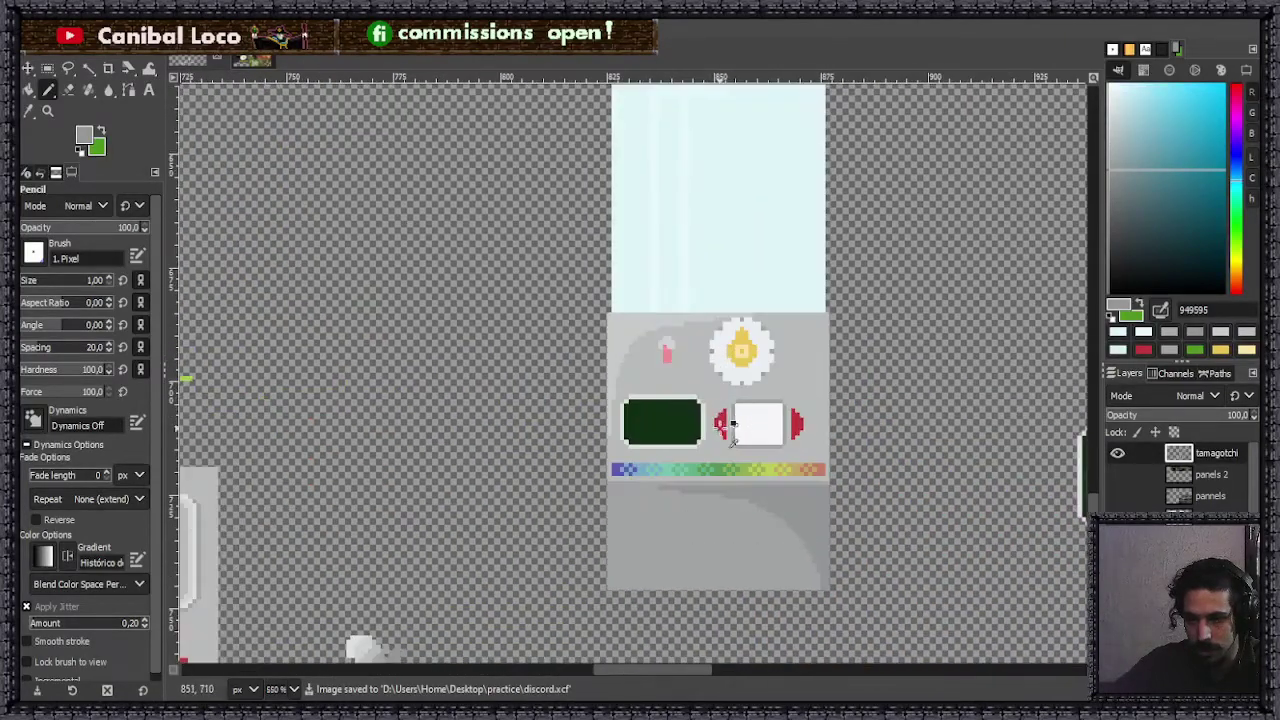
{"action": "scroll", "coordinate": [686, 402], "scroll_direction": "down", "scroll_amount": 3}
{"action": "scroll", "coordinate": [686, 400], "scroll_direction": "up", "scroll_amount": 1}
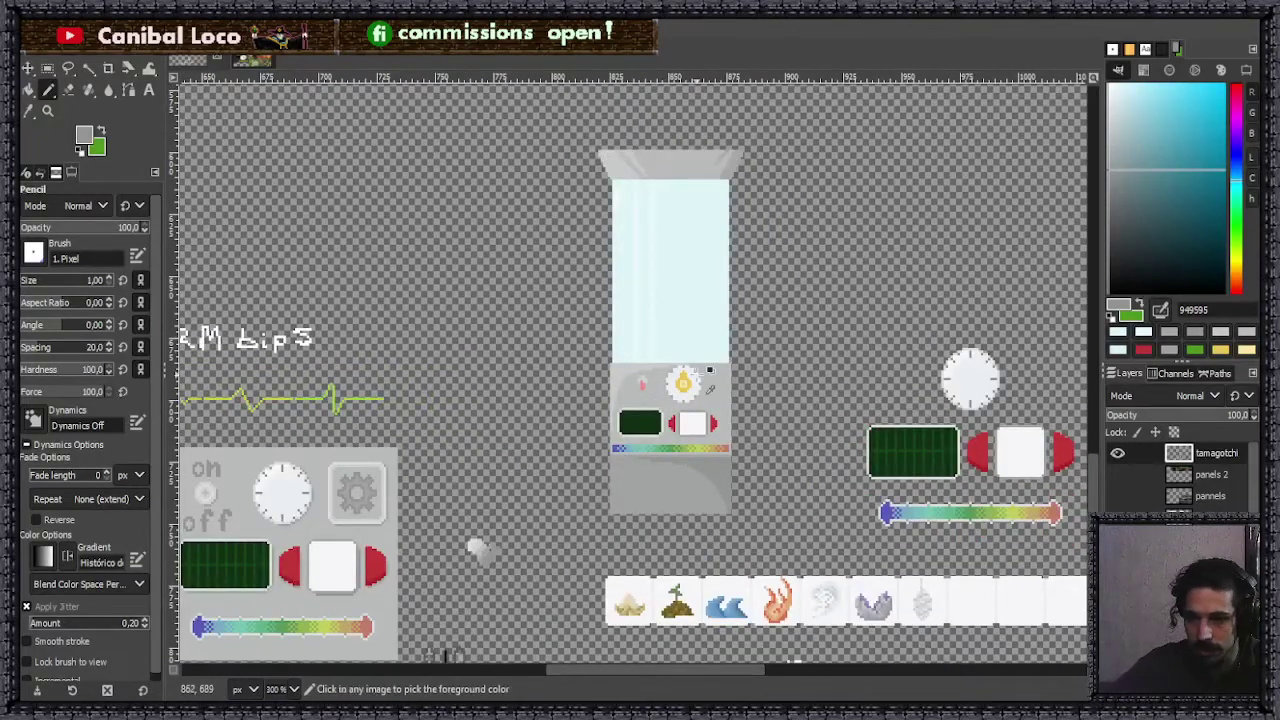
{"action": "left_click", "coordinate": [733, 385], "text": "ctrl"}
{"action": "scroll", "coordinate": [736, 476], "scroll_direction": "up", "scroll_amount": 3}
{"action": "left_click", "coordinate": [718, 462], "text": "ctrl"}
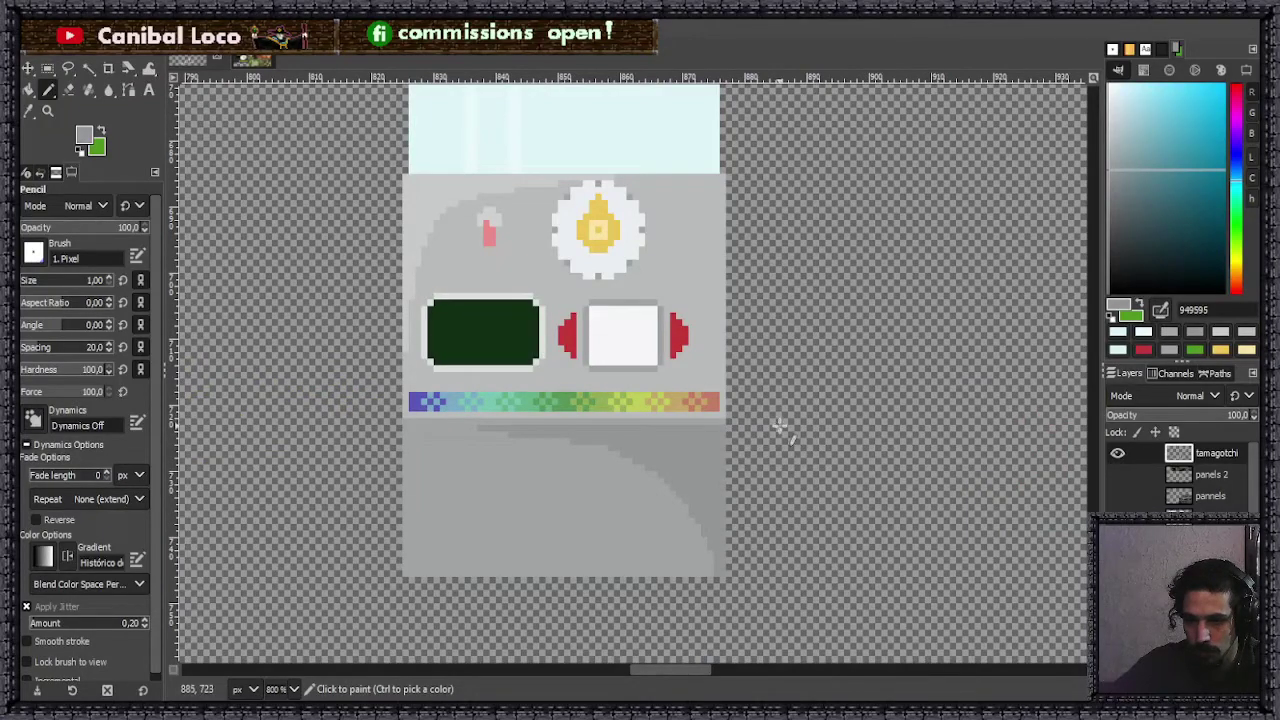
{"action": "scroll", "coordinate": [745, 340], "scroll_direction": "up", "scroll_amount": 5}
{"action": "scroll", "coordinate": [740, 376], "scroll_direction": "up", "scroll_amount": 2}
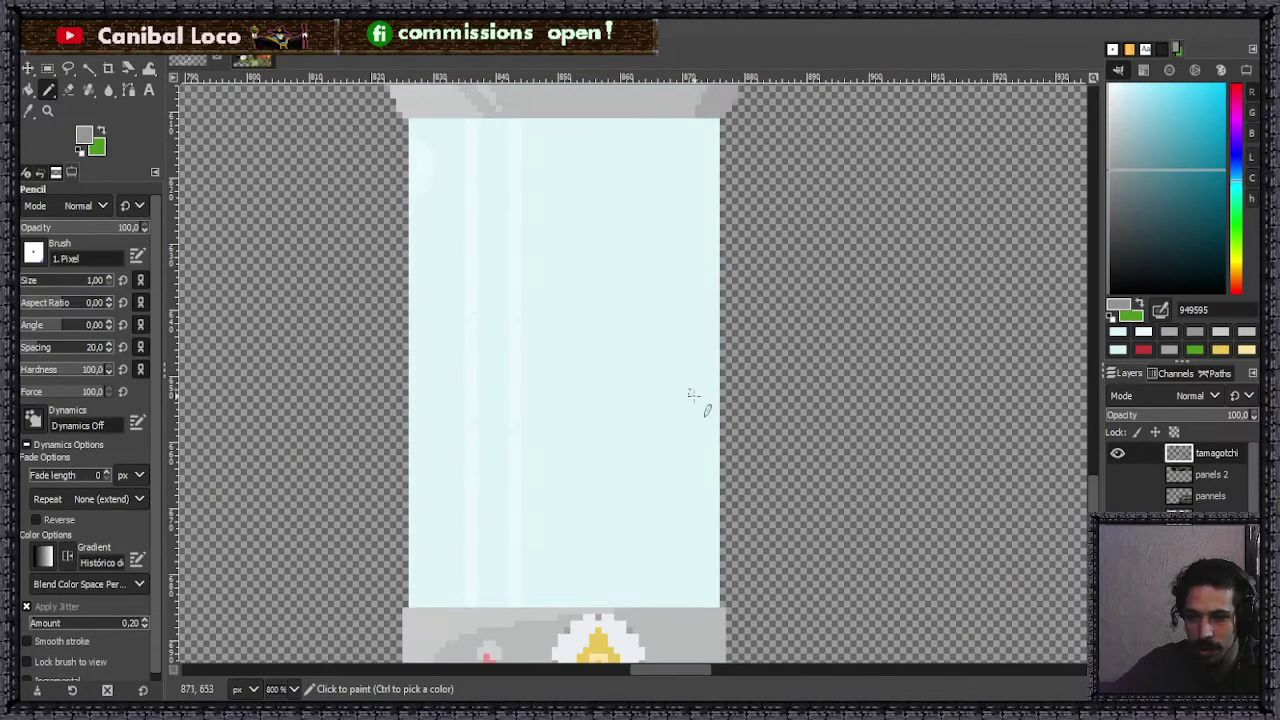
{"action": "scroll", "coordinate": [700, 395], "scroll_direction": "down", "scroll_amount": 5}
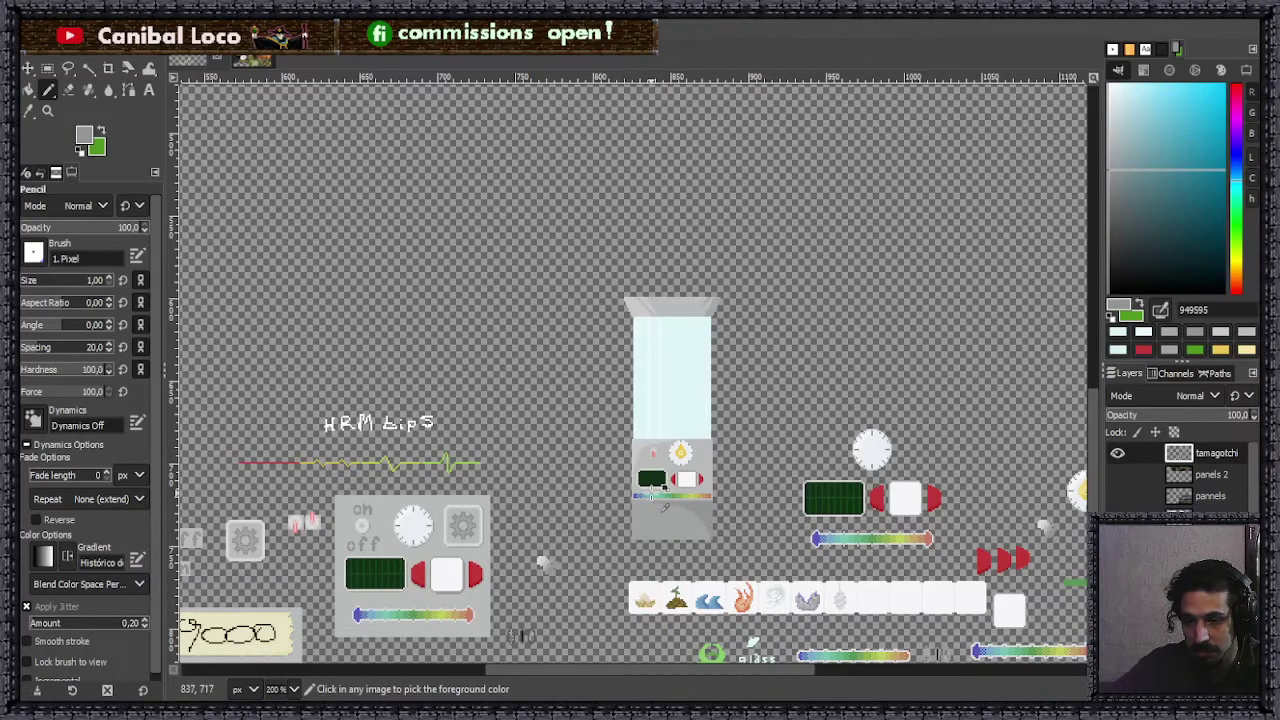
{"action": "scroll", "coordinate": [650, 500], "scroll_direction": "up", "scroll_amount": 6}
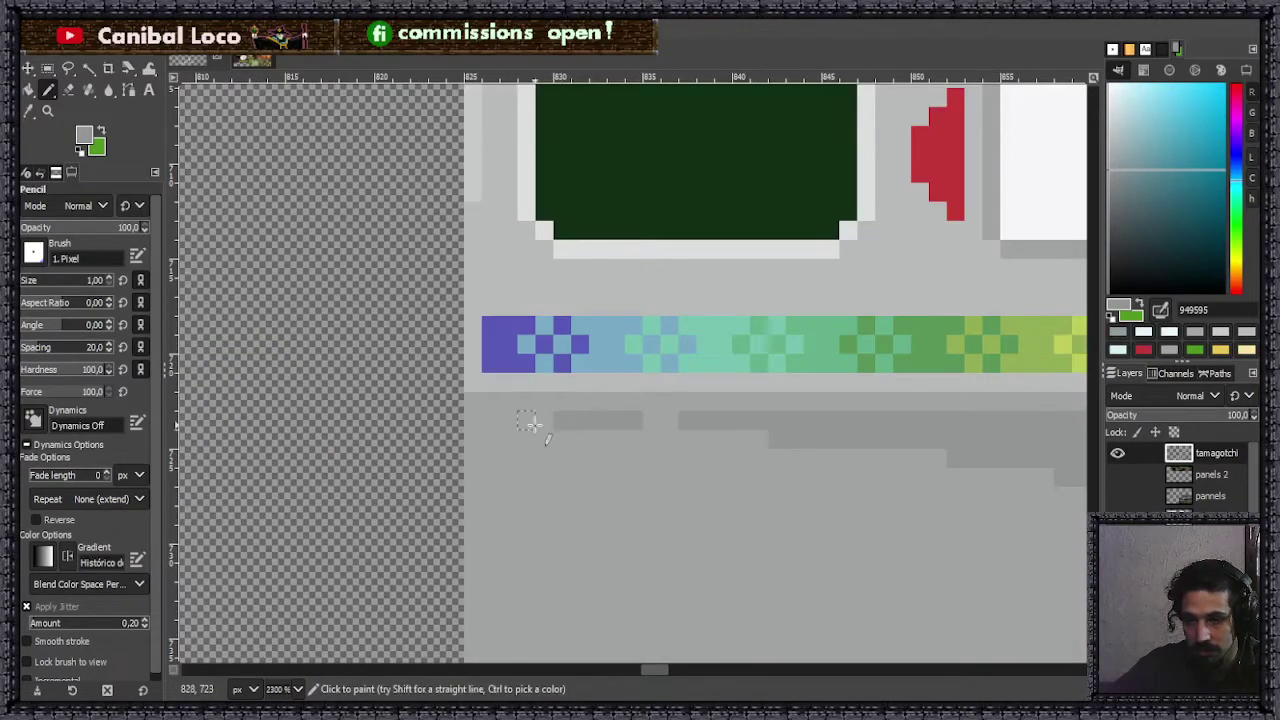
{"action": "scroll", "coordinate": [680, 398], "scroll_direction": "down", "scroll_amount": 4}
{"action": "scroll", "coordinate": [680, 398], "scroll_direction": "down", "scroll_amount": 2}
{"action": "key", "text": "ctrl+s"}
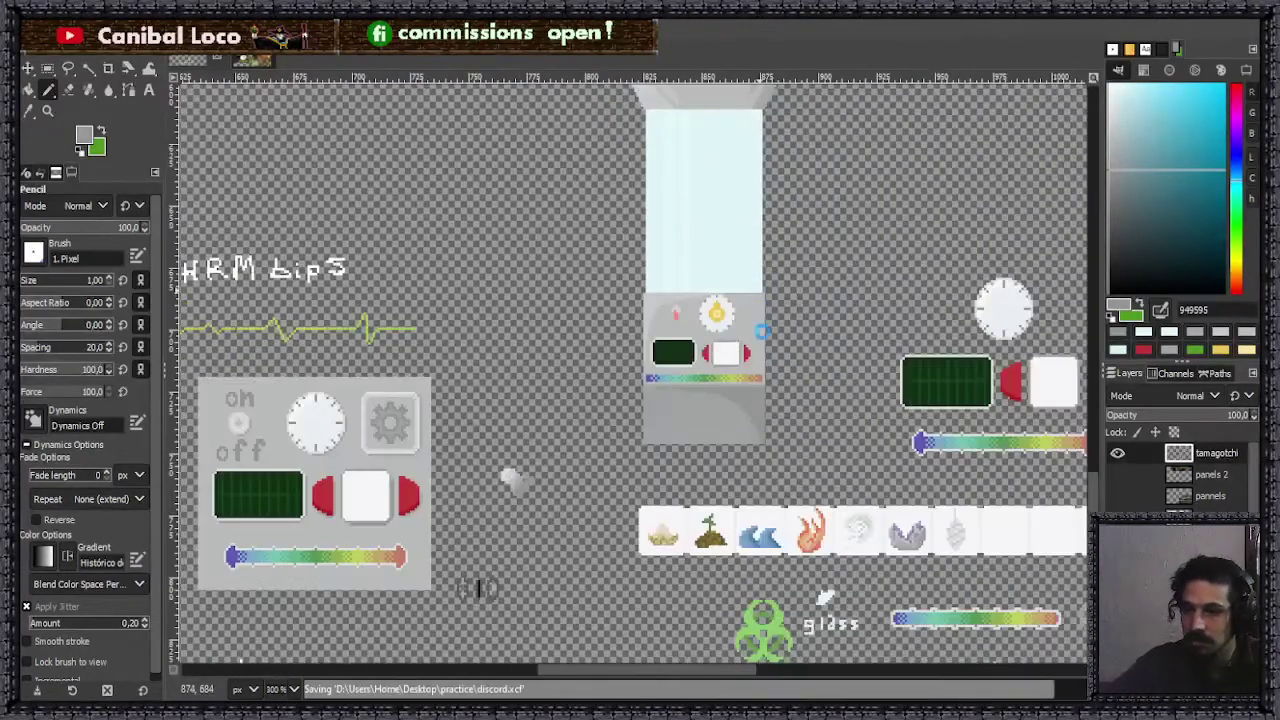
- Sample the panel's highlight gray c9caca, pencil a thin highlight along the panel's upper edge right of the egg dial, and save
{"action": "scroll", "coordinate": [741, 282], "scroll_direction": "up", "scroll_amount": 5}
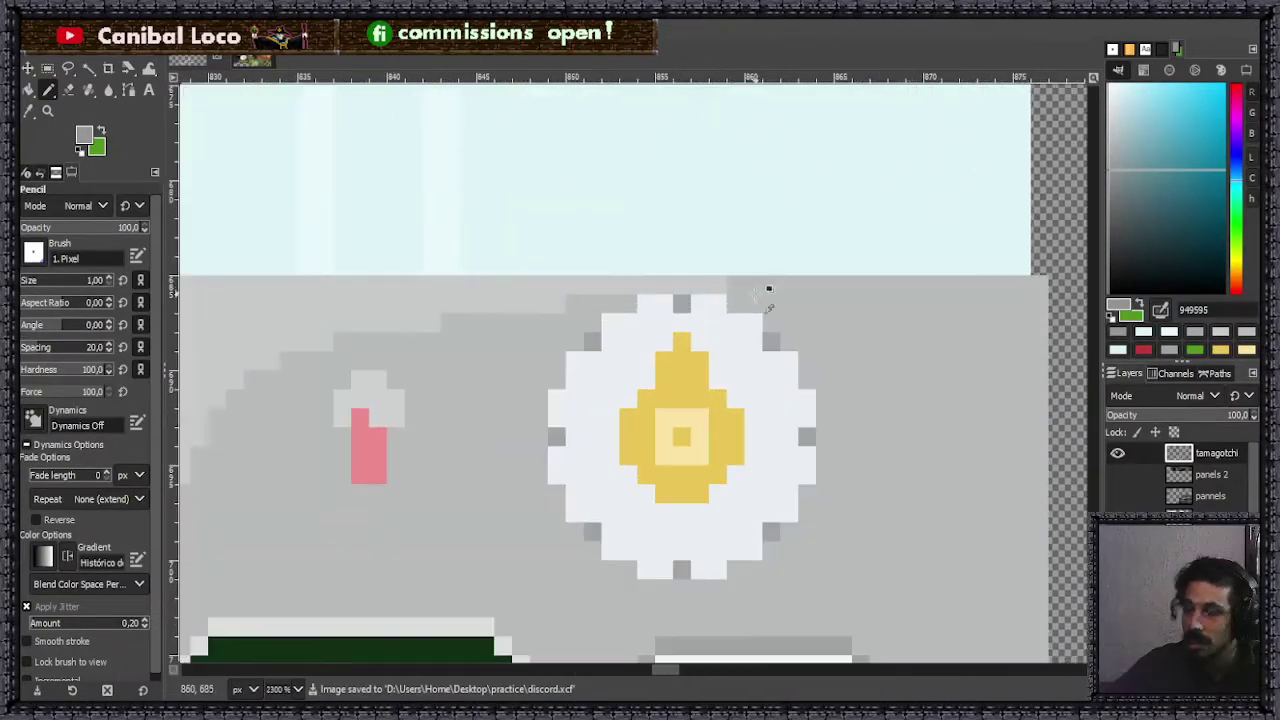
{"action": "left_click", "coordinate": [626, 285], "text": "ctrl"}
{"action": "left_click_drag", "start_coordinate": [804, 288], "coordinate": [968, 304]}
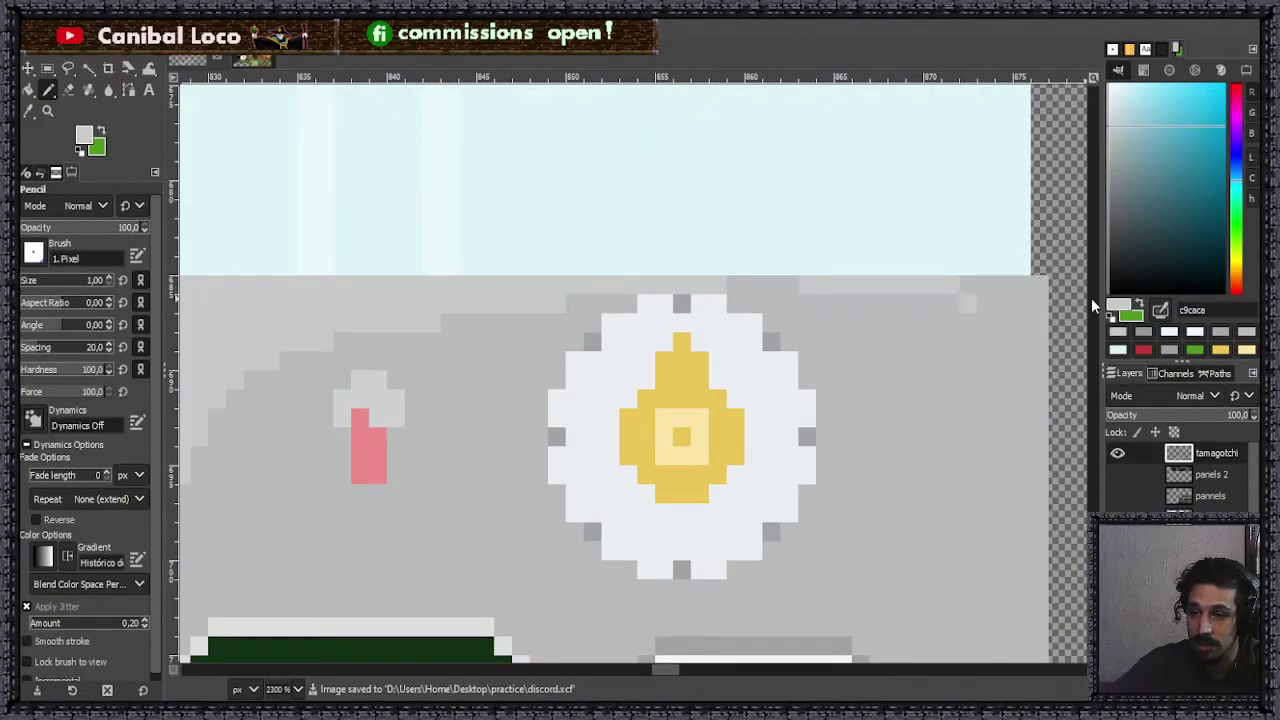
{"action": "key", "text": "ctrl+z"}
{"action": "left_click_drag", "start_coordinate": [790, 286], "coordinate": [1000, 300]}
{"action": "scroll", "coordinate": [838, 318], "scroll_direction": "down", "scroll_amount": 3}
{"action": "scroll", "coordinate": [838, 318], "scroll_direction": "down", "scroll_amount": 4}
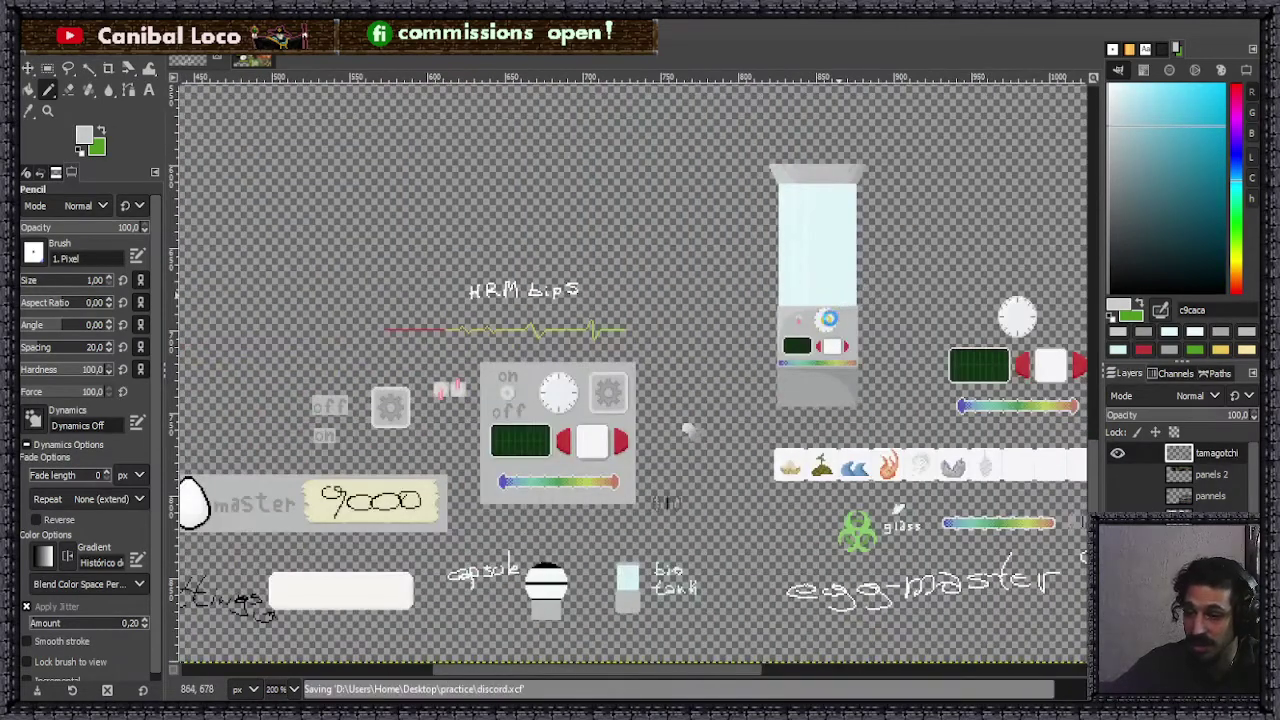
- Pencil a short c9caca highlight segment on the panel's left edge beside the colour bar, and save the image
{"action": "scroll", "coordinate": [830, 312], "scroll_direction": "up", "scroll_amount": 2}
{"action": "scroll", "coordinate": [789, 373], "scroll_direction": "up", "scroll_amount": 6}
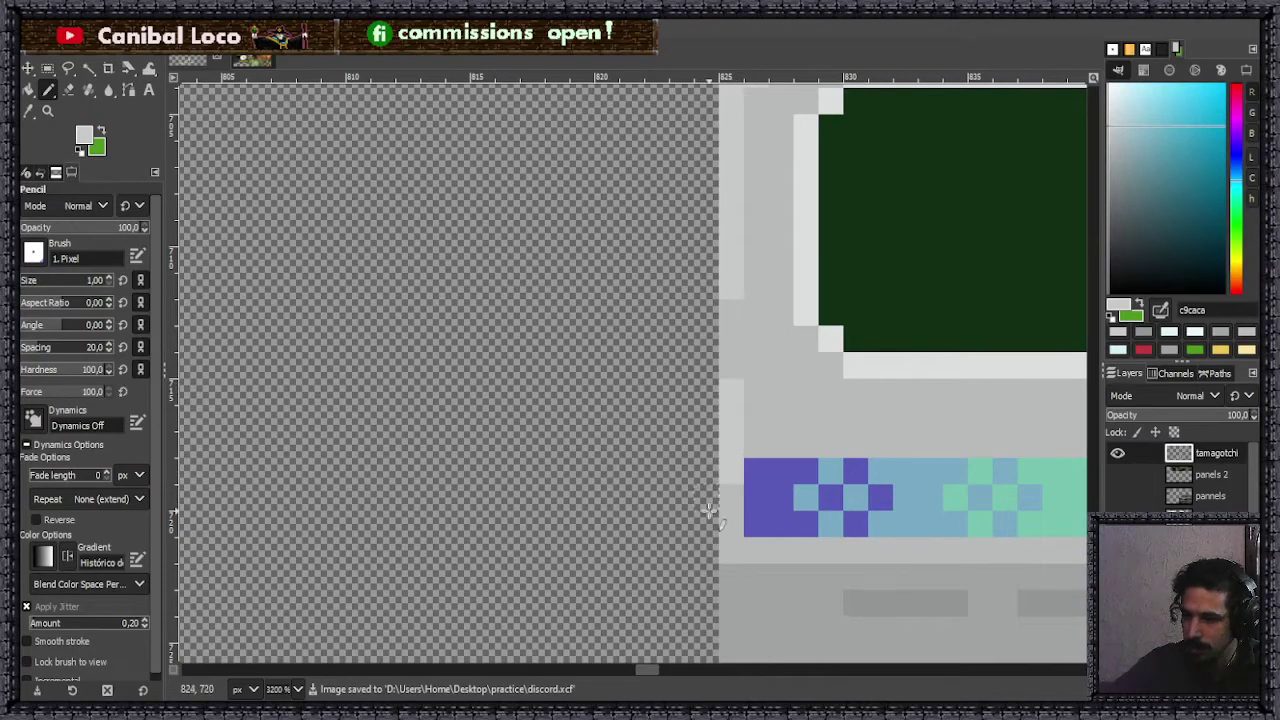
{"action": "scroll", "coordinate": [680, 450], "scroll_direction": "down", "scroll_amount": 8}
{"action": "key", "text": "ctrl+s"}
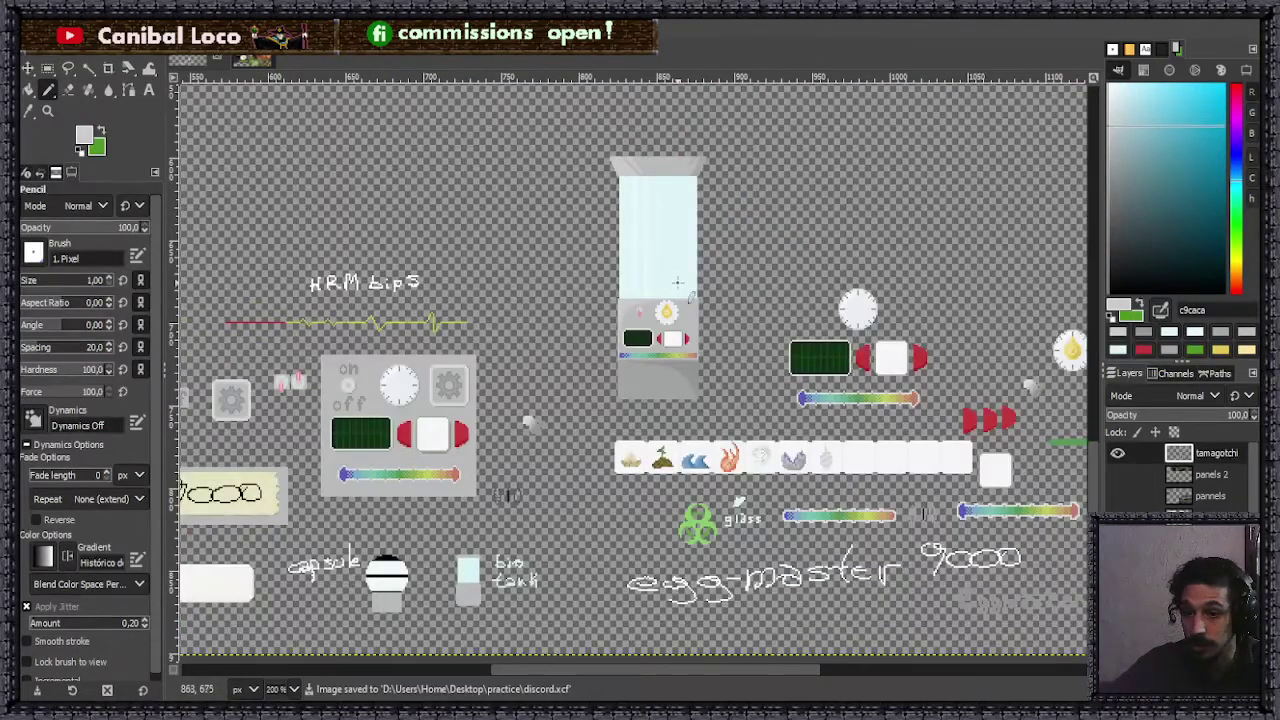
- Save the image and select the whole tamagotchi device with a rectangular selection of about 62 by 153 px
{"action": "scroll", "coordinate": [660, 229], "scroll_direction": "down", "scroll_amount": 1}
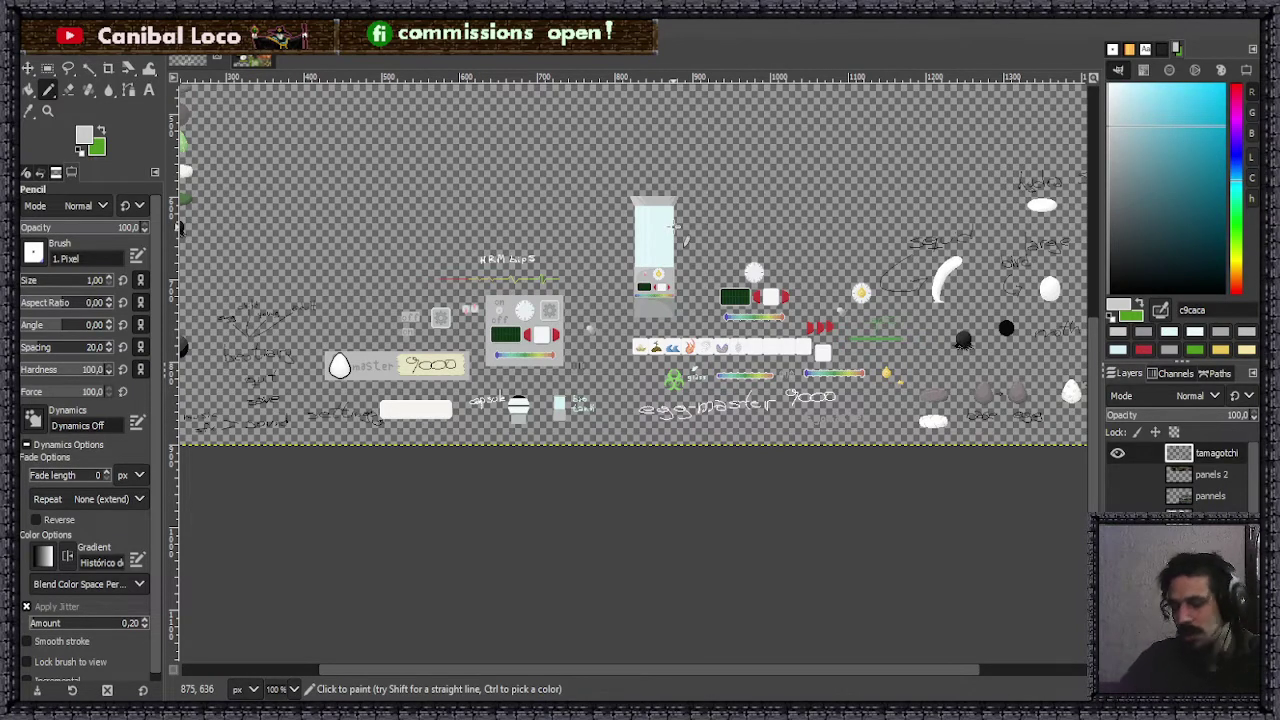
{"action": "key", "text": "ctrl"}
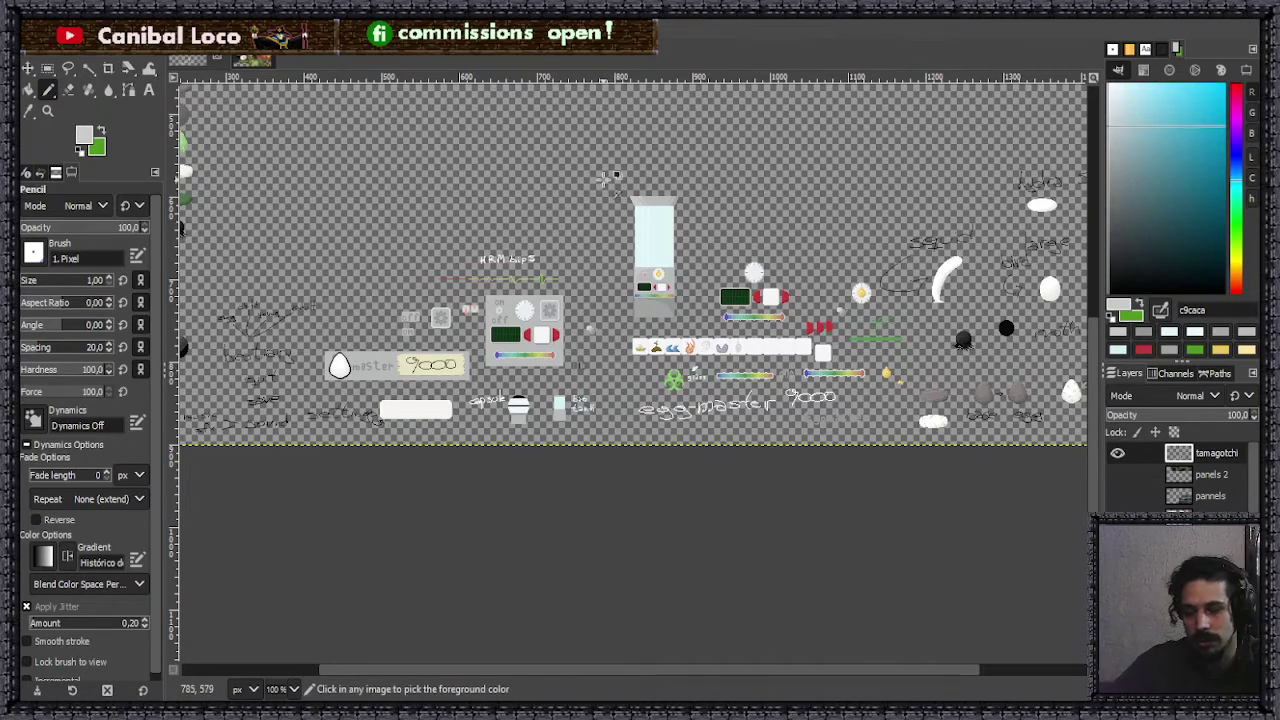
{"action": "key", "text": "ctrl+s"}
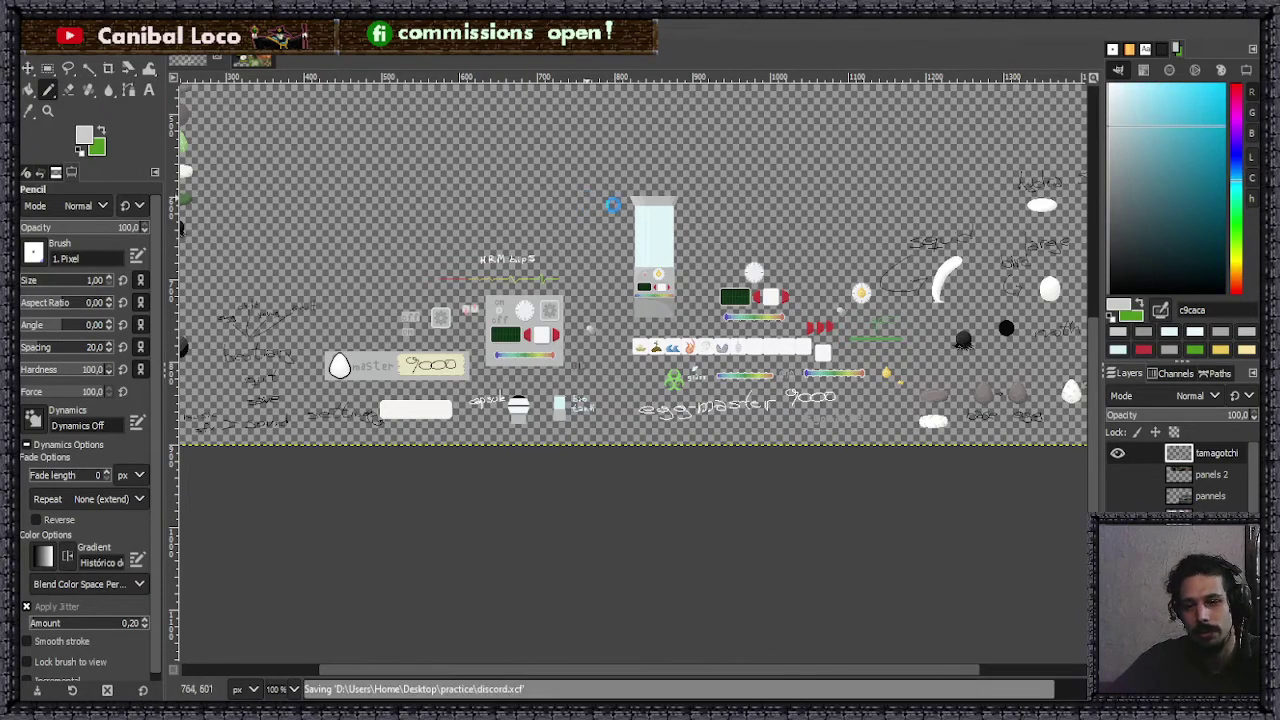
{"action": "scroll", "coordinate": [662, 226], "scroll_direction": "up", "scroll_amount": 2}
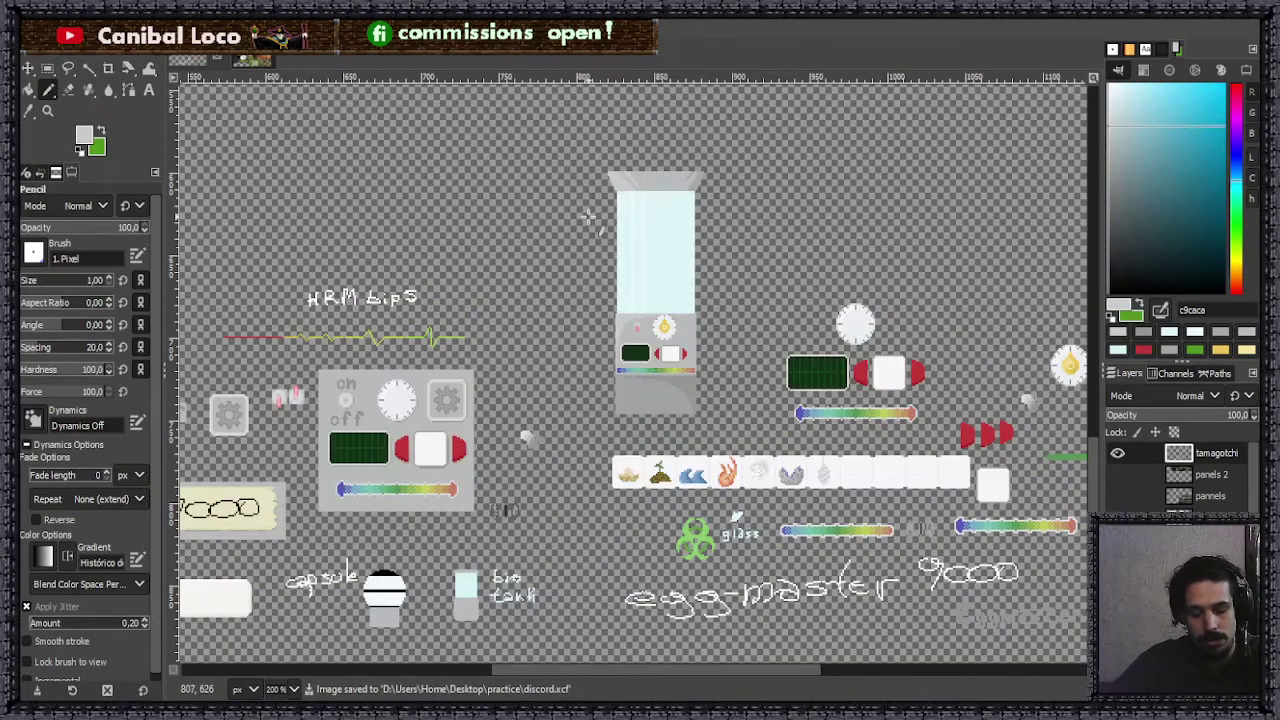
{"action": "key", "text": "r"}
{"action": "left_click_drag", "start_coordinate": [610, 168], "coordinate": [705, 421]}
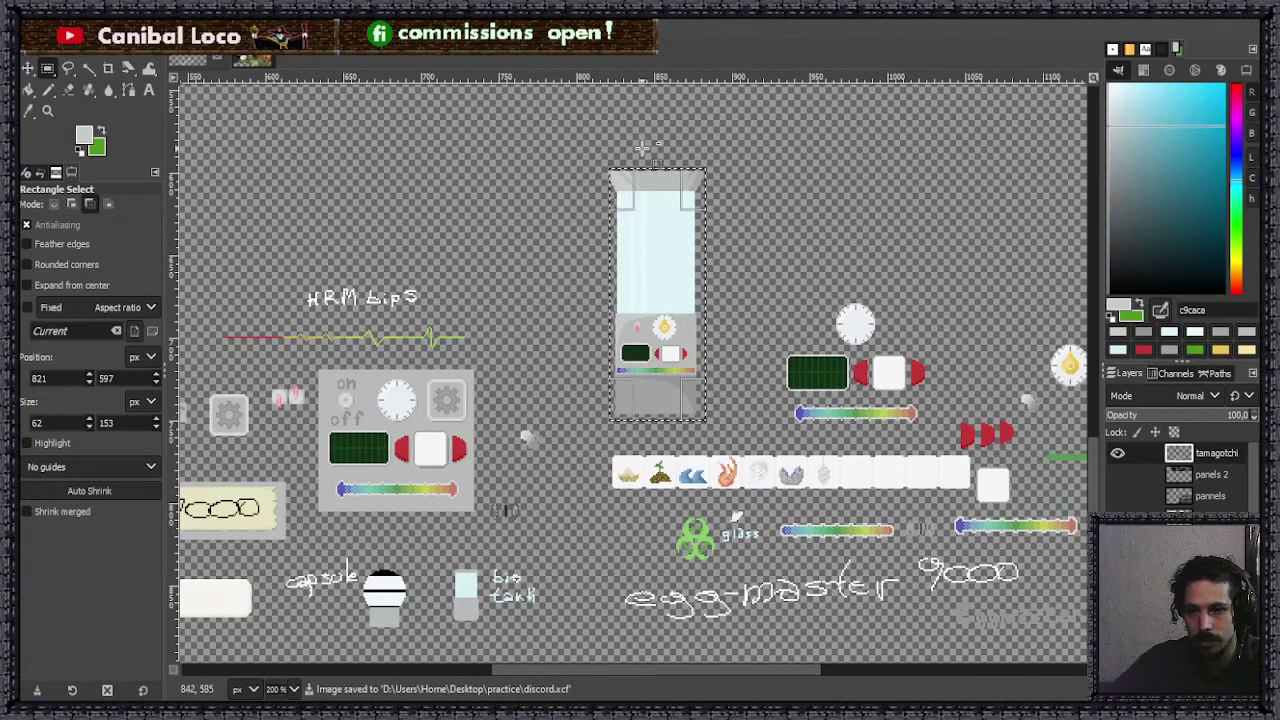
- Tighten the rectangular selection around the tamagotchi device to 62 by 147 px at position 820, 599, and clear the selection
{"action": "scroll", "coordinate": [640, 167], "scroll_direction": "up", "scroll_amount": 4}
{"action": "left_click_drag", "start_coordinate": [567, 250], "coordinate": [543, 277]}
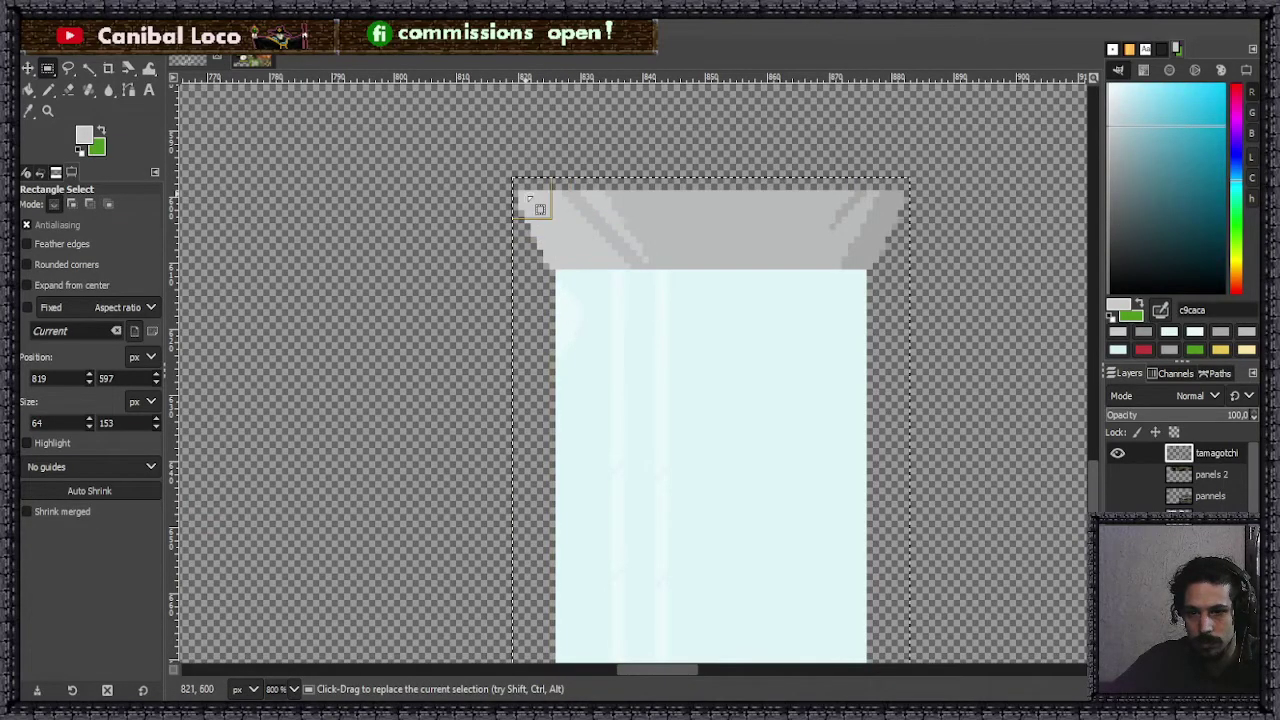
{"action": "left_click_drag", "start_coordinate": [531, 206], "coordinate": [538, 215]}
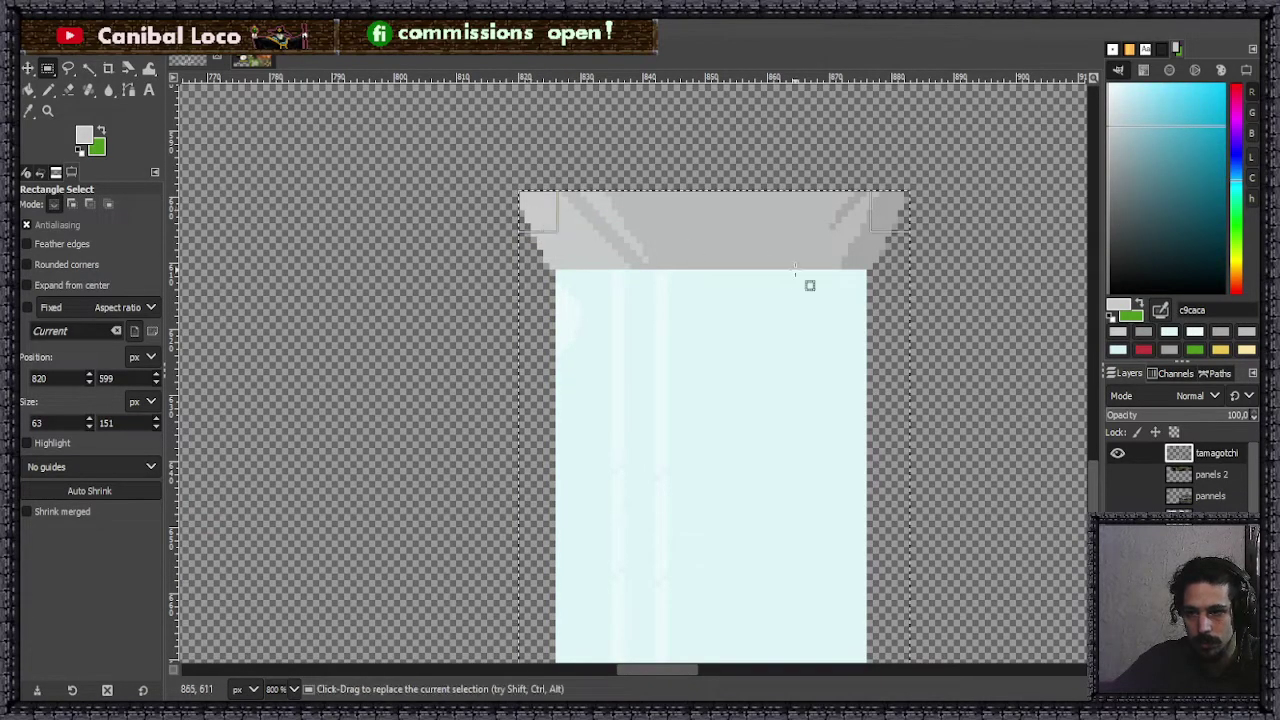
{"action": "left_click_drag", "start_coordinate": [881, 313], "coordinate": [873, 314]}
{"action": "scroll", "coordinate": [500, 357], "scroll_direction": "down", "scroll_amount": 5}
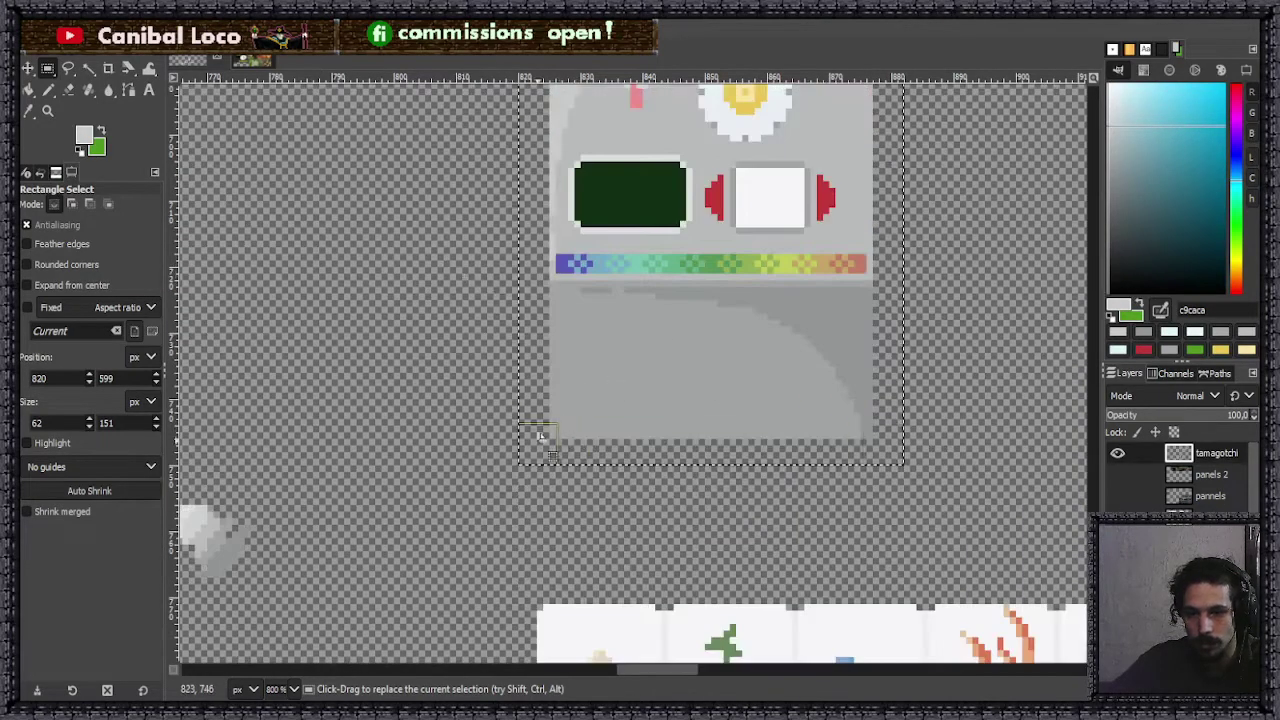
{"action": "left_click_drag", "start_coordinate": [654, 455], "coordinate": [655, 435]}
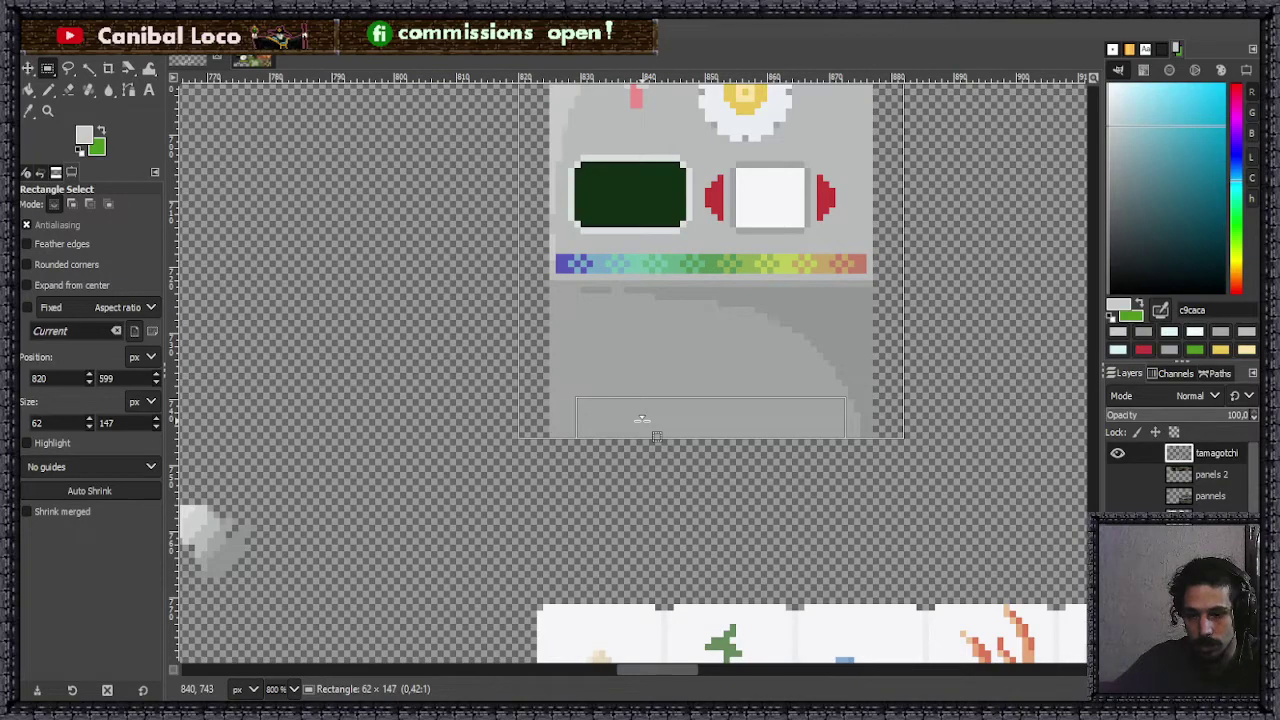
{"action": "left_click_drag", "start_coordinate": [655, 435], "coordinate": [655, 436]}
{"action": "scroll", "coordinate": [430, 296], "scroll_direction": "down", "scroll_amount": 6}
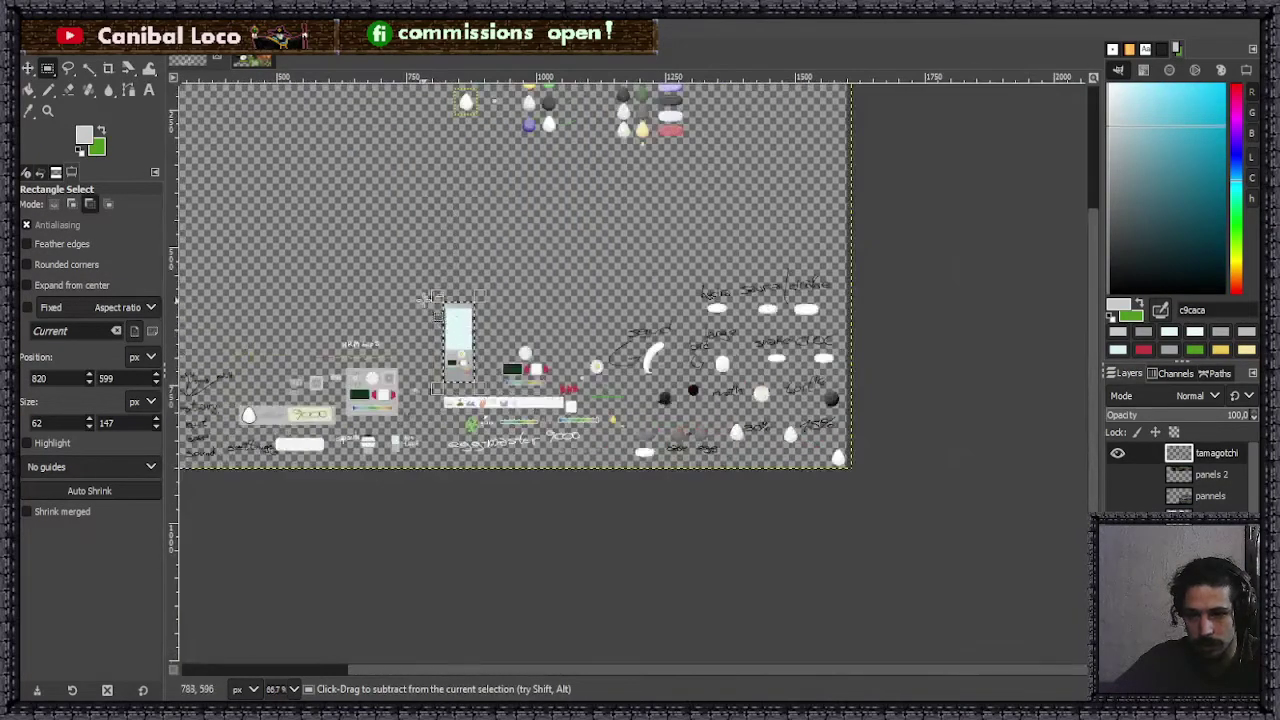
{"action": "scroll", "coordinate": [430, 296], "scroll_direction": "up", "scroll_amount": 4}
{"action": "scroll", "coordinate": [445, 330], "scroll_direction": "down", "scroll_amount": 3}
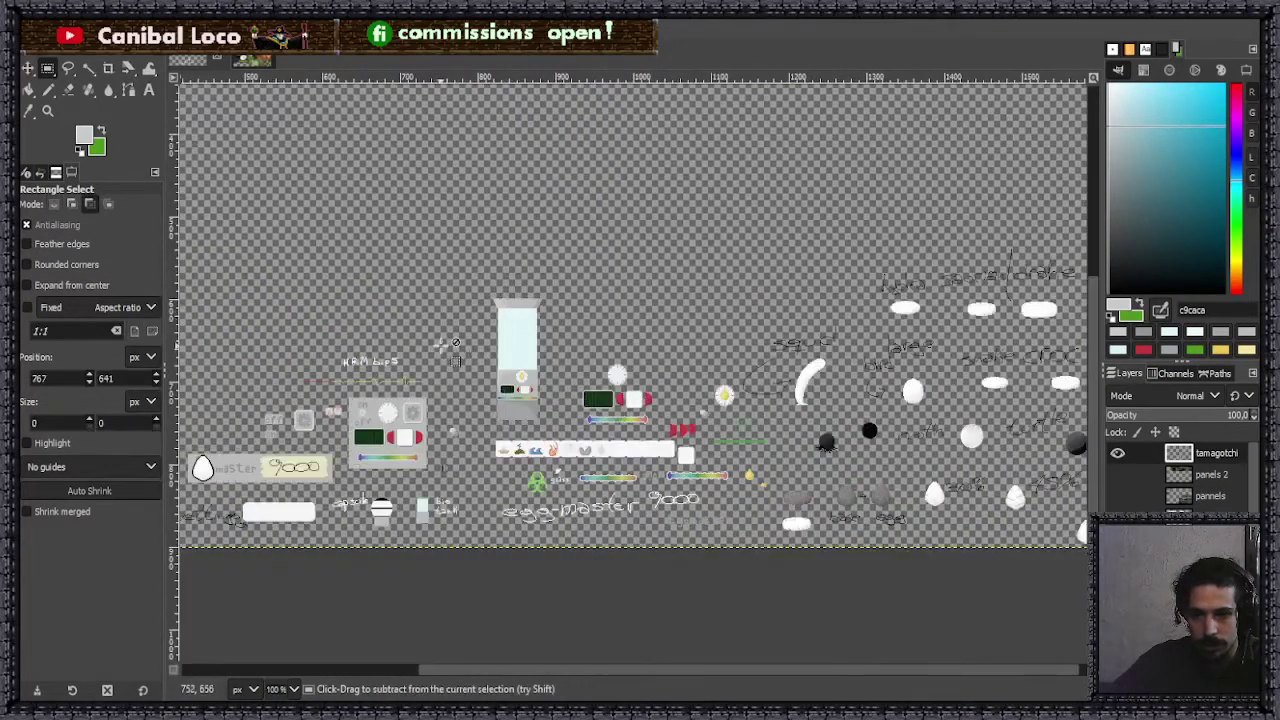
{"action": "scroll", "coordinate": [440, 346], "scroll_direction": "up", "scroll_amount": 3}
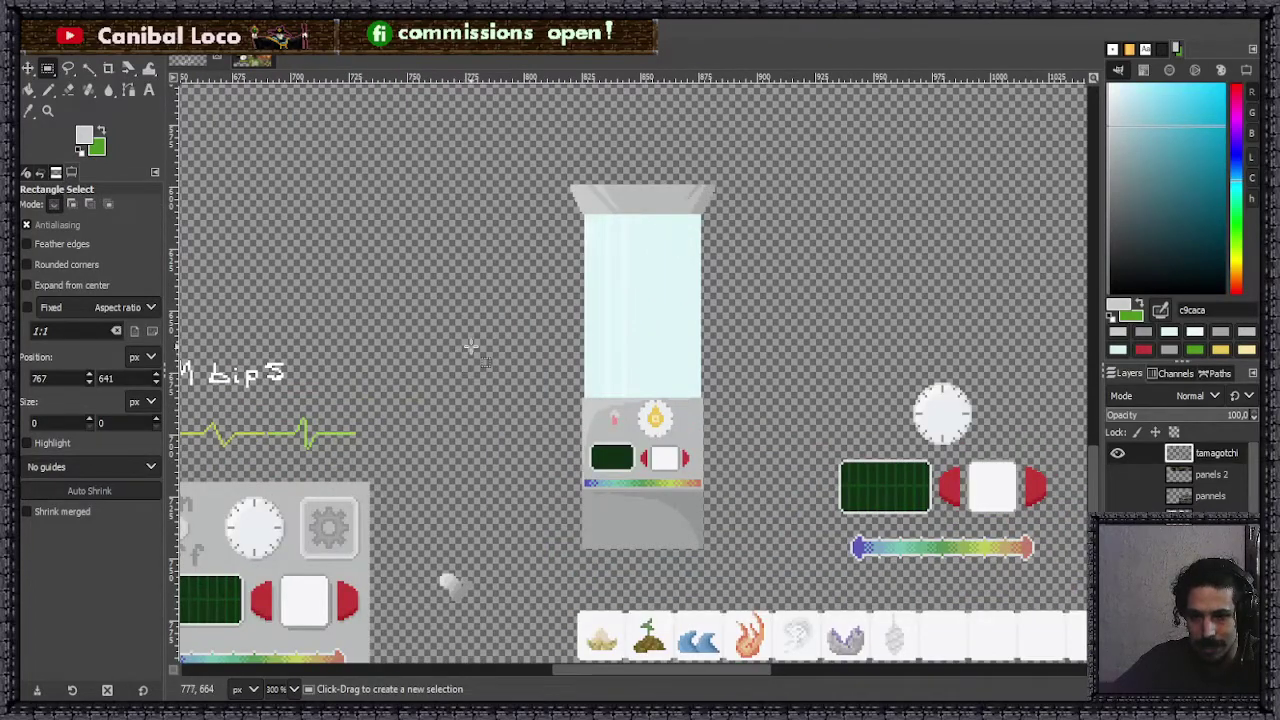
- Sample the base's shadow gray, darken it to 7e7f7f, and pencil straight lines for the left and lower sides of an inset frame on the base
{"action": "key", "text": "n"}
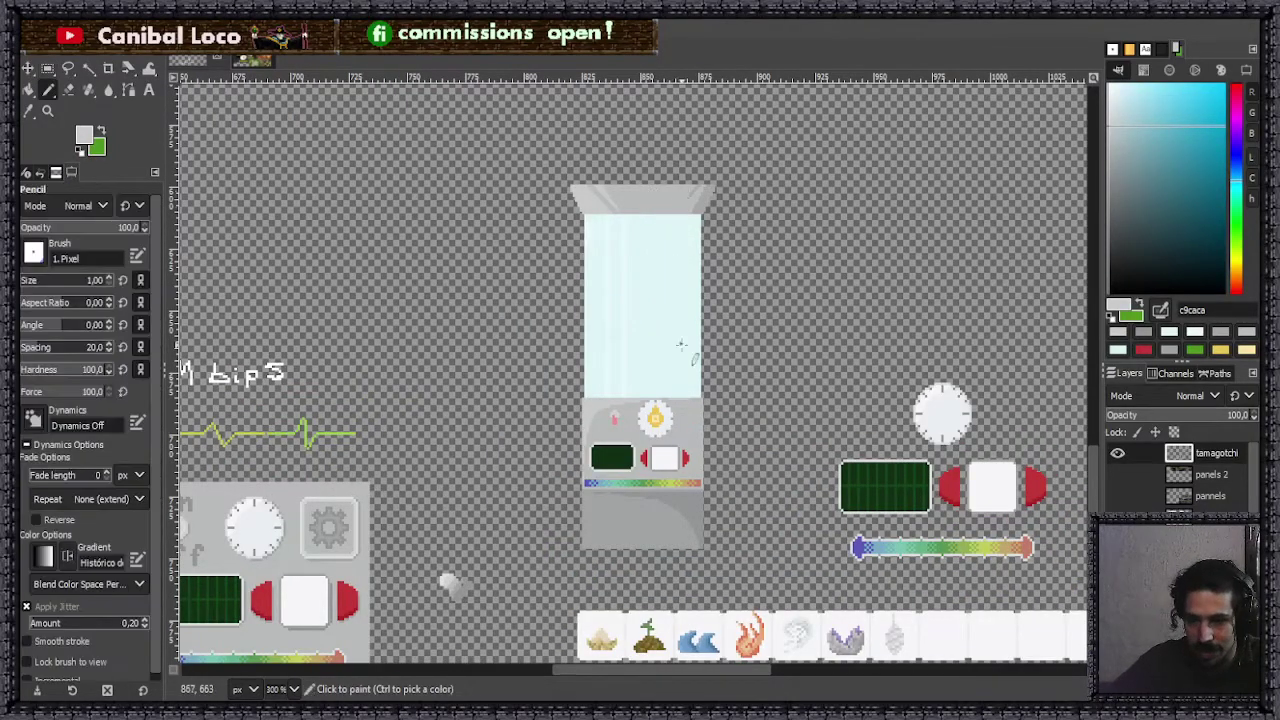
{"action": "scroll", "coordinate": [612, 410], "scroll_direction": "up", "scroll_amount": 3}
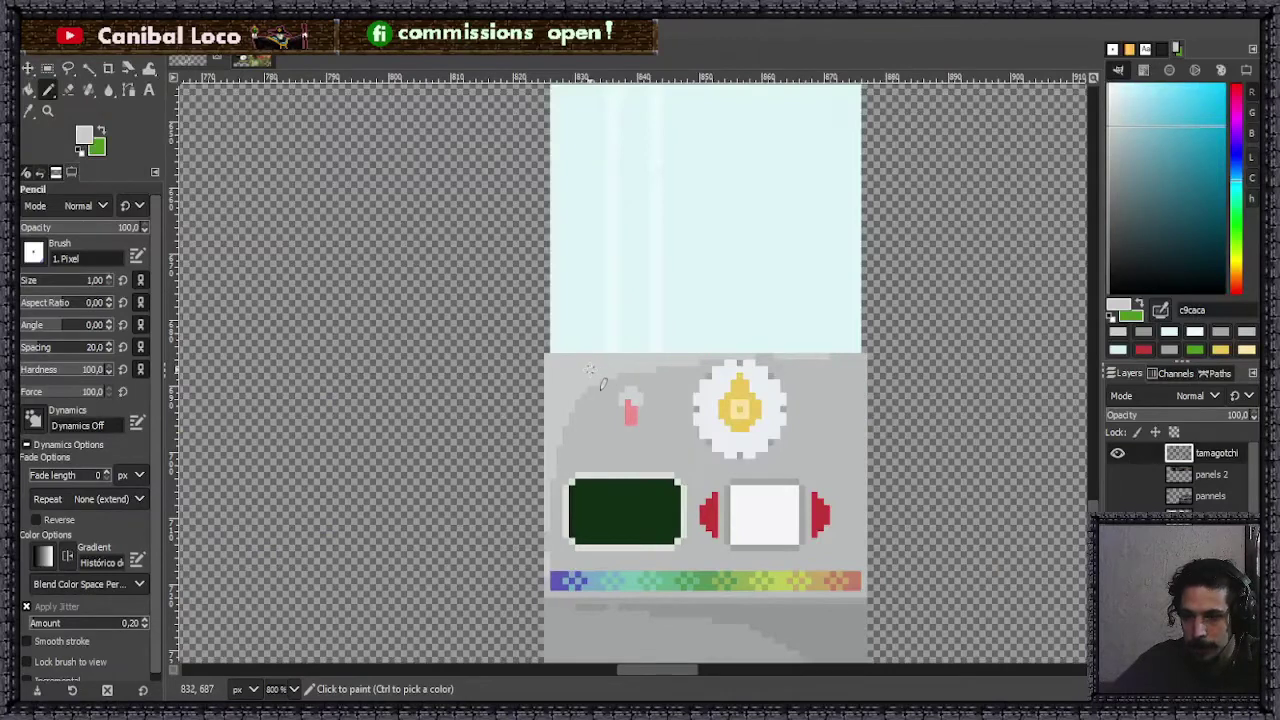
{"action": "scroll", "coordinate": [590, 370], "scroll_direction": "down", "scroll_amount": 3}
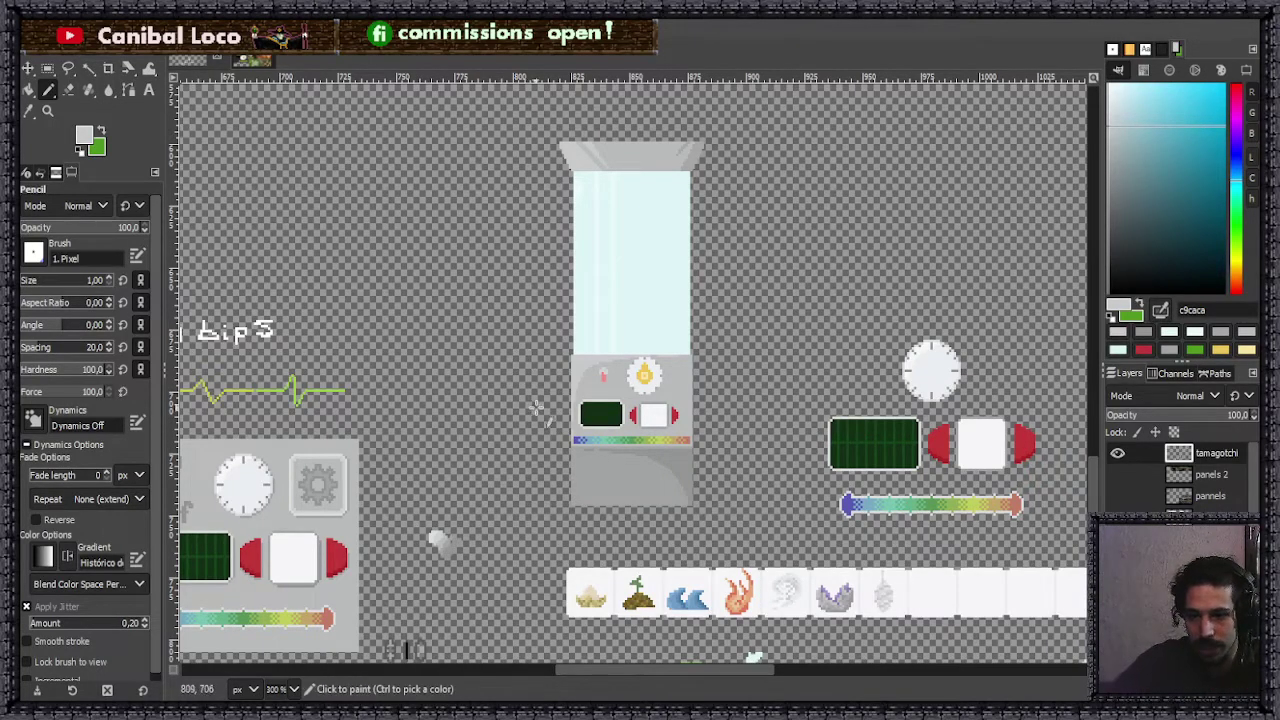
{"action": "key", "text": "ctrl"}
{"action": "scroll", "coordinate": [612, 458], "scroll_direction": "up", "scroll_amount": 5}
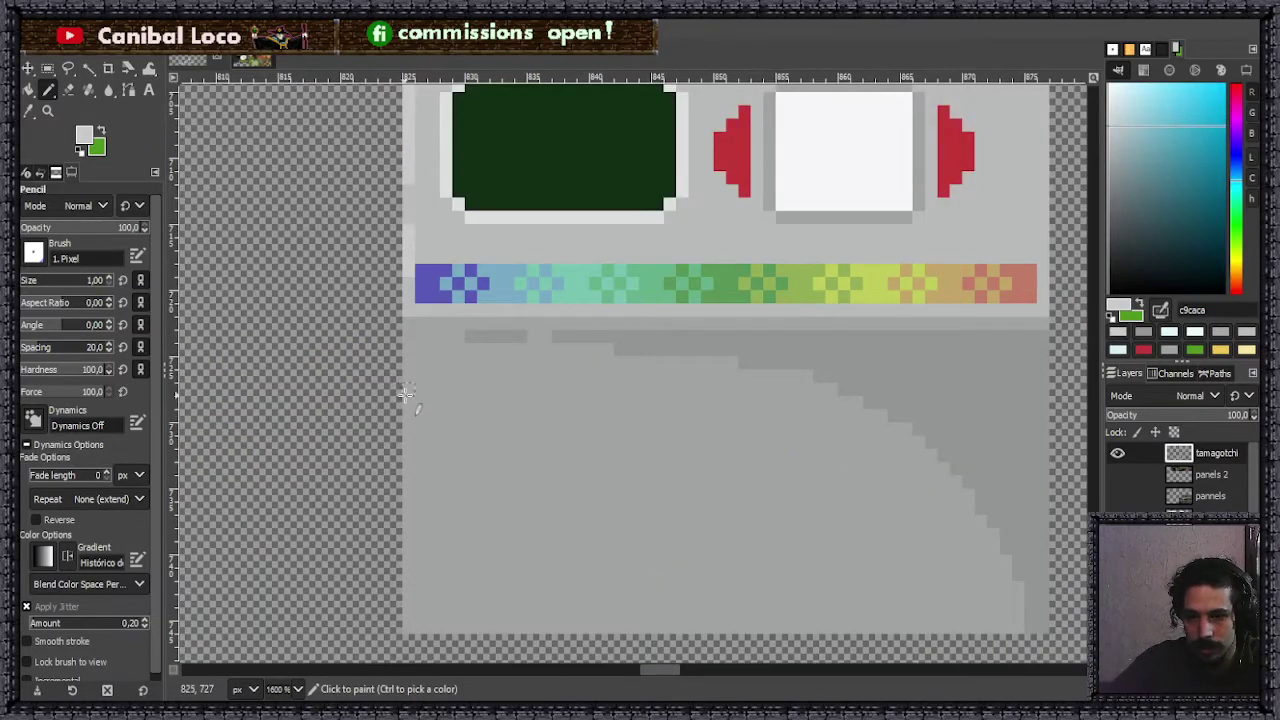
{"action": "scroll", "coordinate": [470, 390], "scroll_direction": "down", "scroll_amount": 1}
{"action": "scroll", "coordinate": [470, 390], "scroll_direction": "down", "scroll_amount": 4}
{"action": "scroll", "coordinate": [477, 391], "scroll_direction": "up", "scroll_amount": 5}
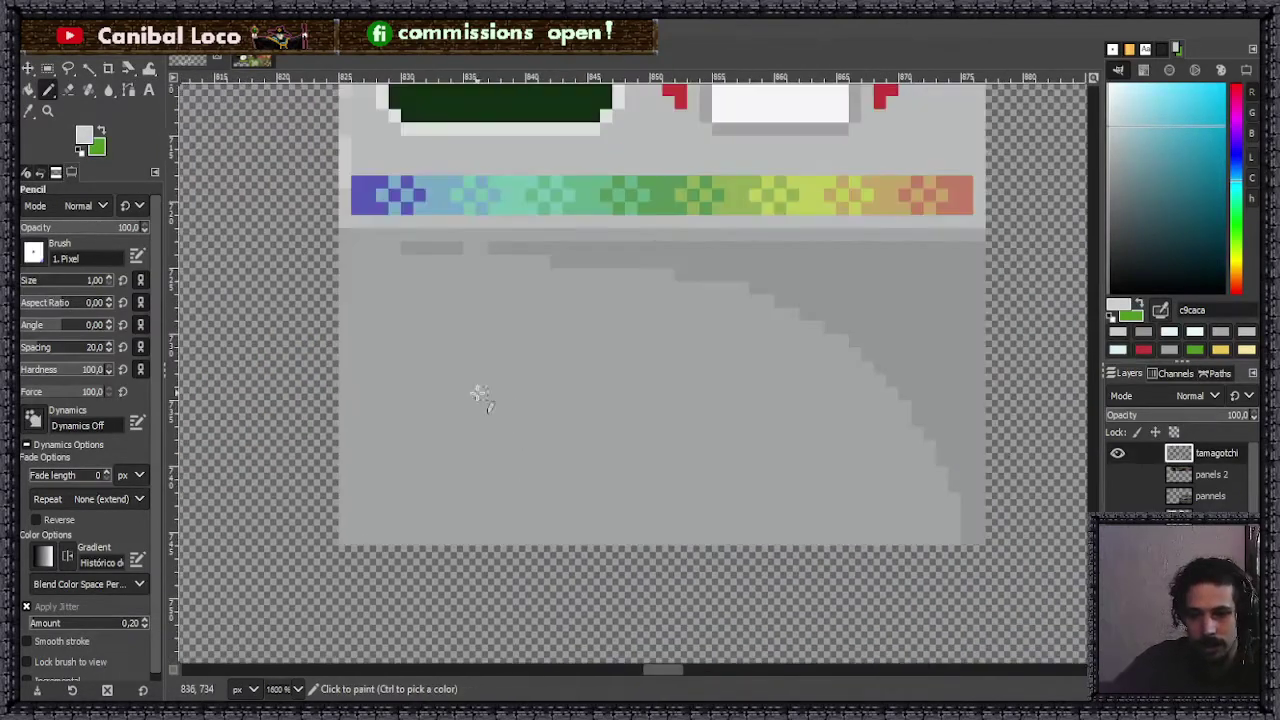
{"action": "left_click", "coordinate": [547, 264], "text": "ctrl"}
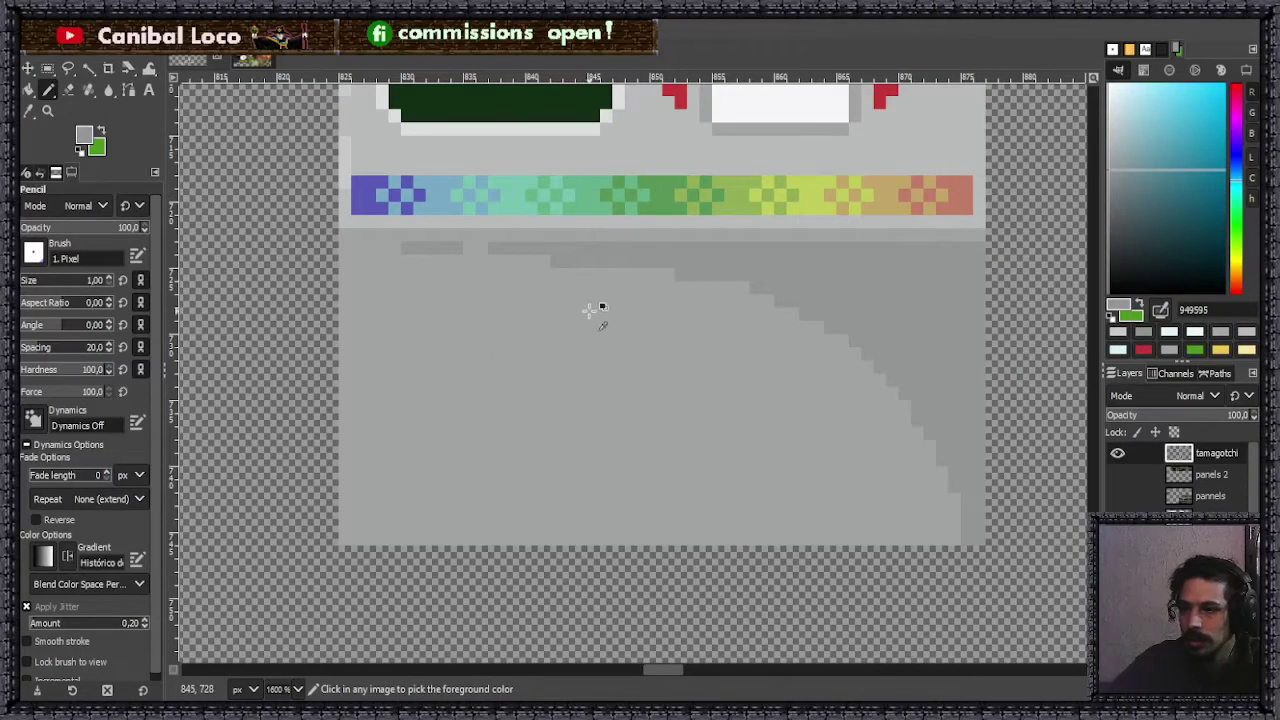
{"action": "left_click", "coordinate": [1110, 189]}
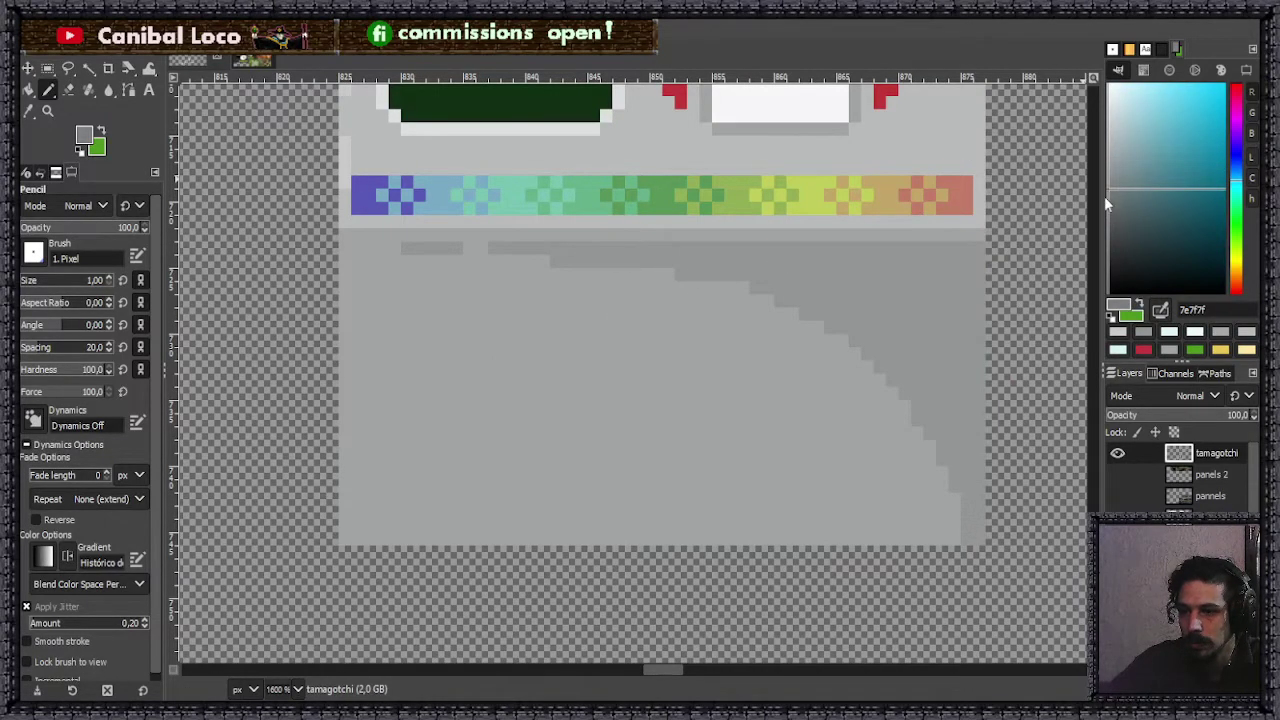
{"action": "left_click", "coordinate": [368, 278]}
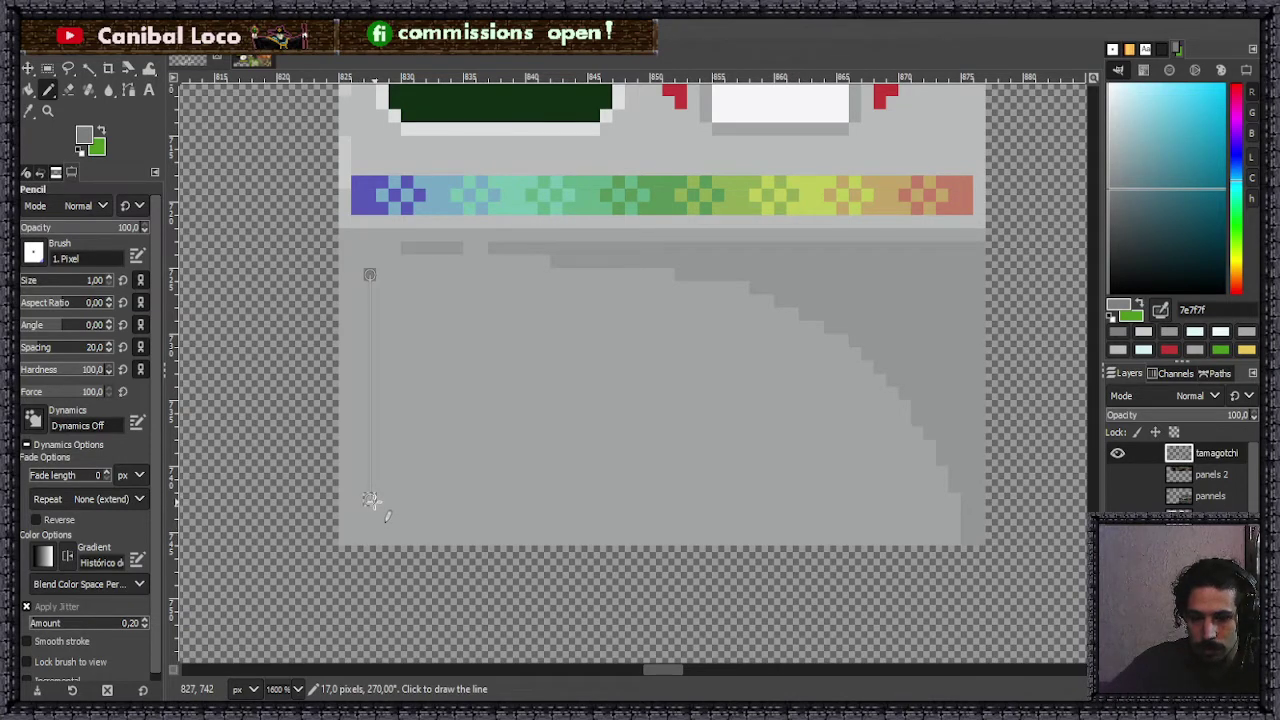
{"action": "left_click", "coordinate": [370, 500], "text": "shift"}
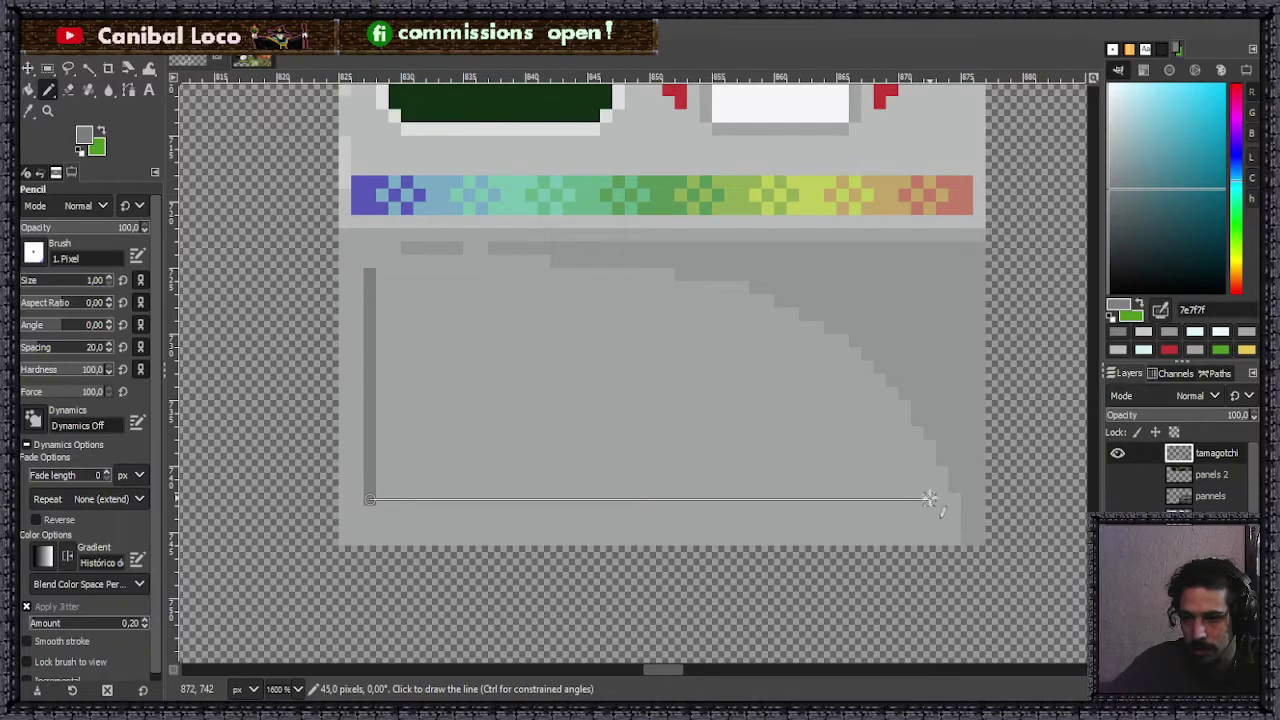
{"action": "left_click", "coordinate": [955, 499], "text": "shift"}
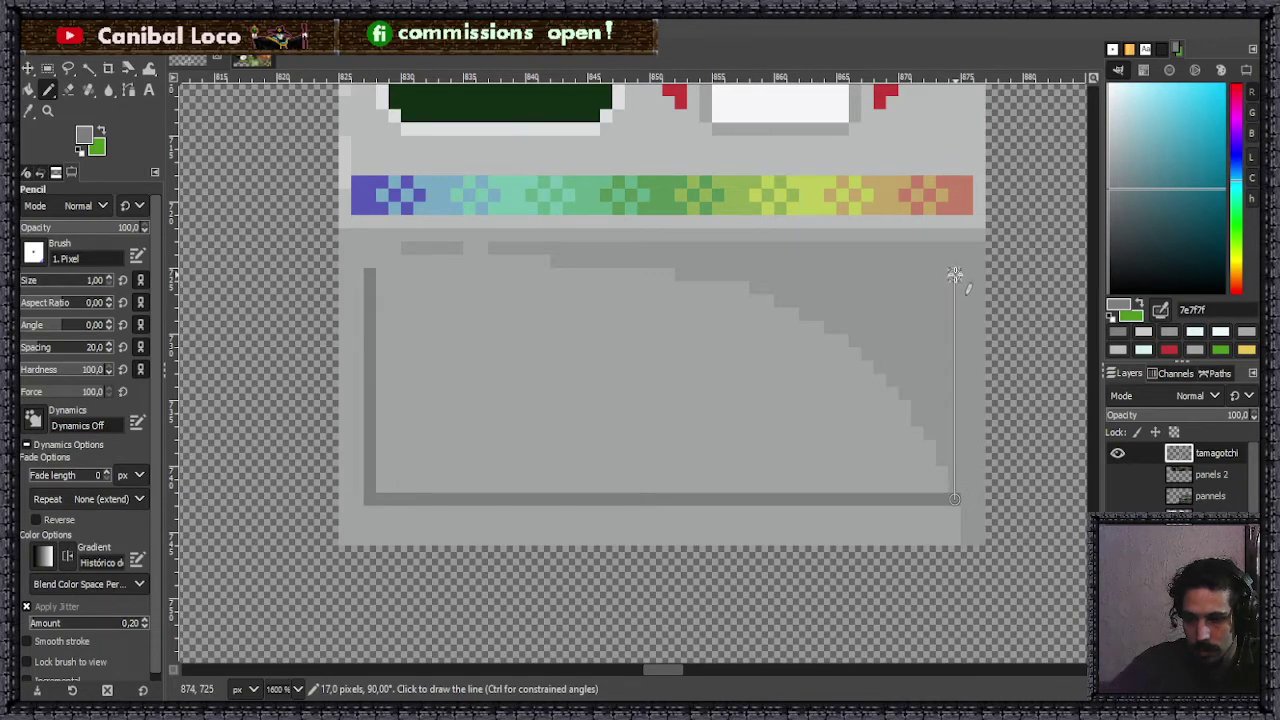
- Complete the frame's upper side in 7e7f7f up to the shaded area, continuing in 707171 across the rest and down the right side
{"action": "left_click", "coordinate": [382, 275]}
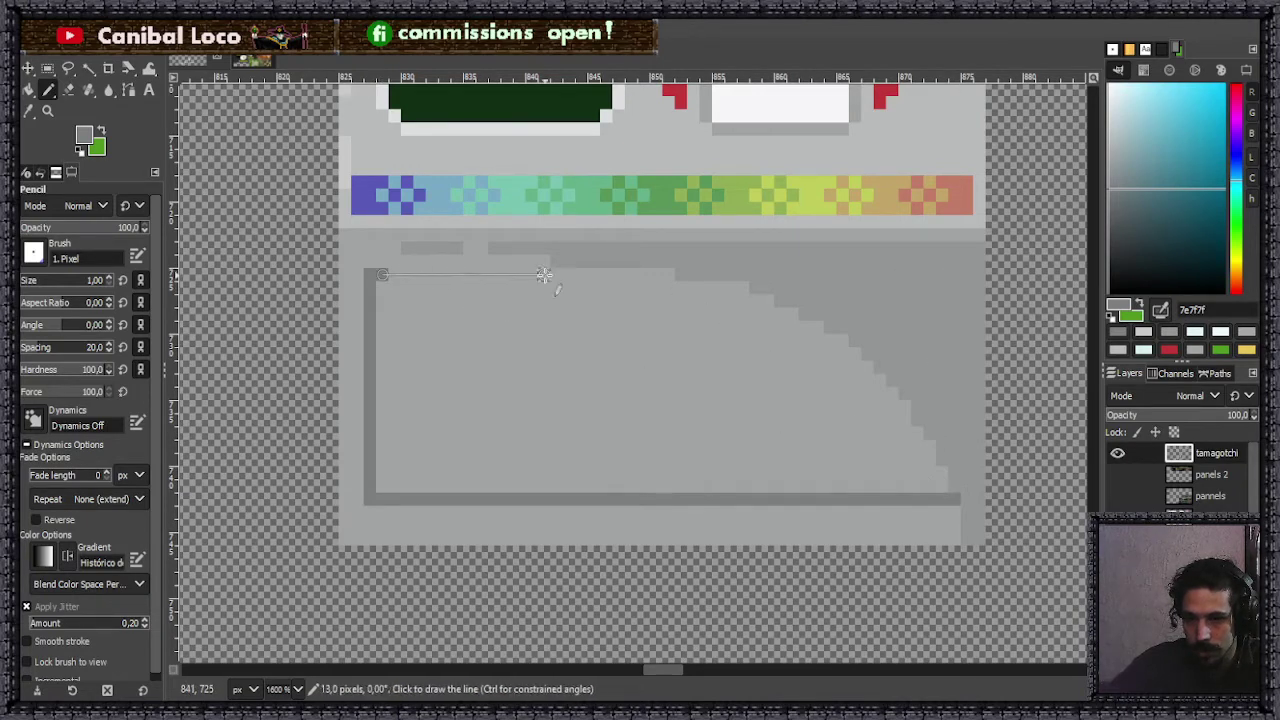
{"action": "left_click", "coordinate": [668, 275], "text": "shift"}
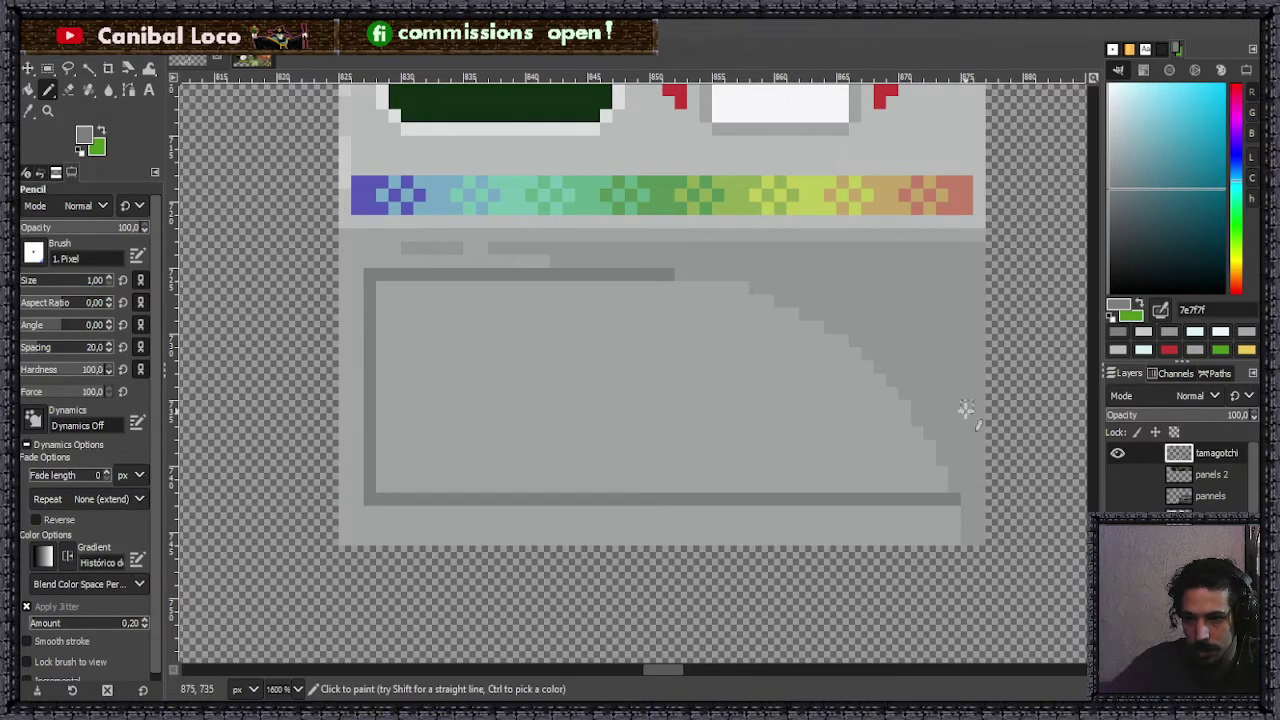
{"action": "left_click", "coordinate": [1108, 199]}
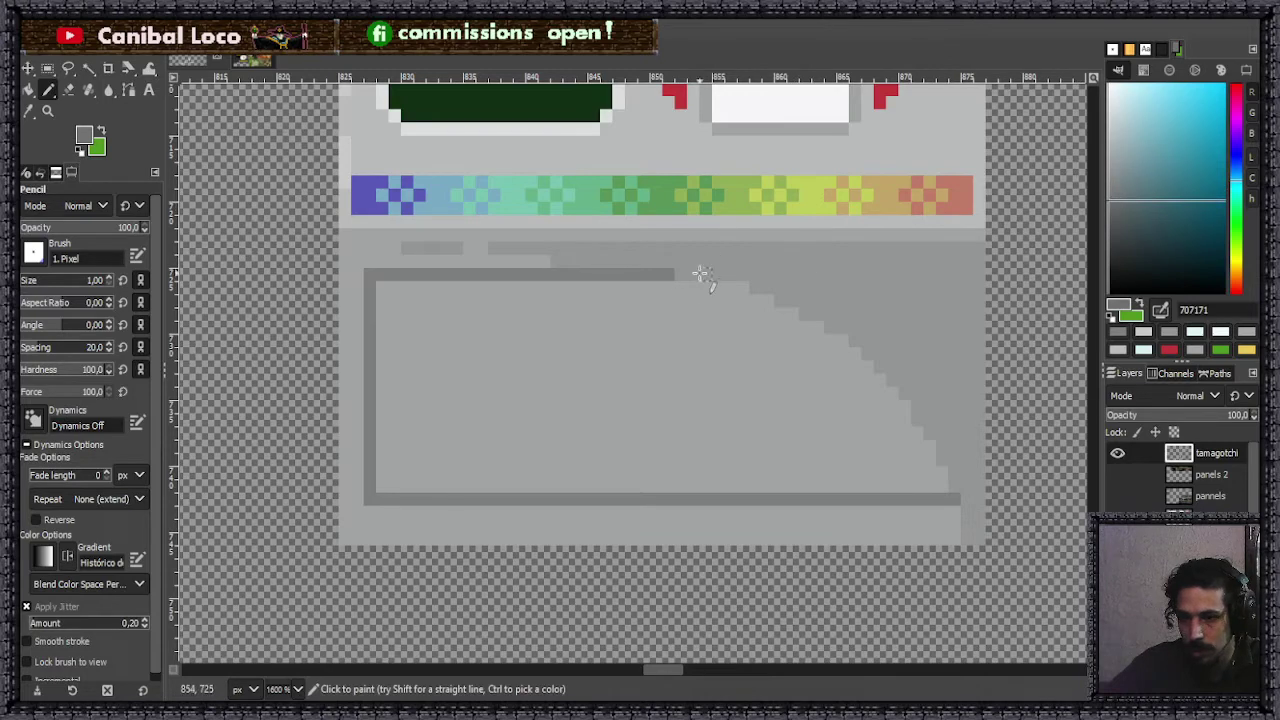
{"action": "left_click_drag", "start_coordinate": [678, 275], "coordinate": [942, 276]}
{"action": "left_click", "coordinate": [954, 487]}
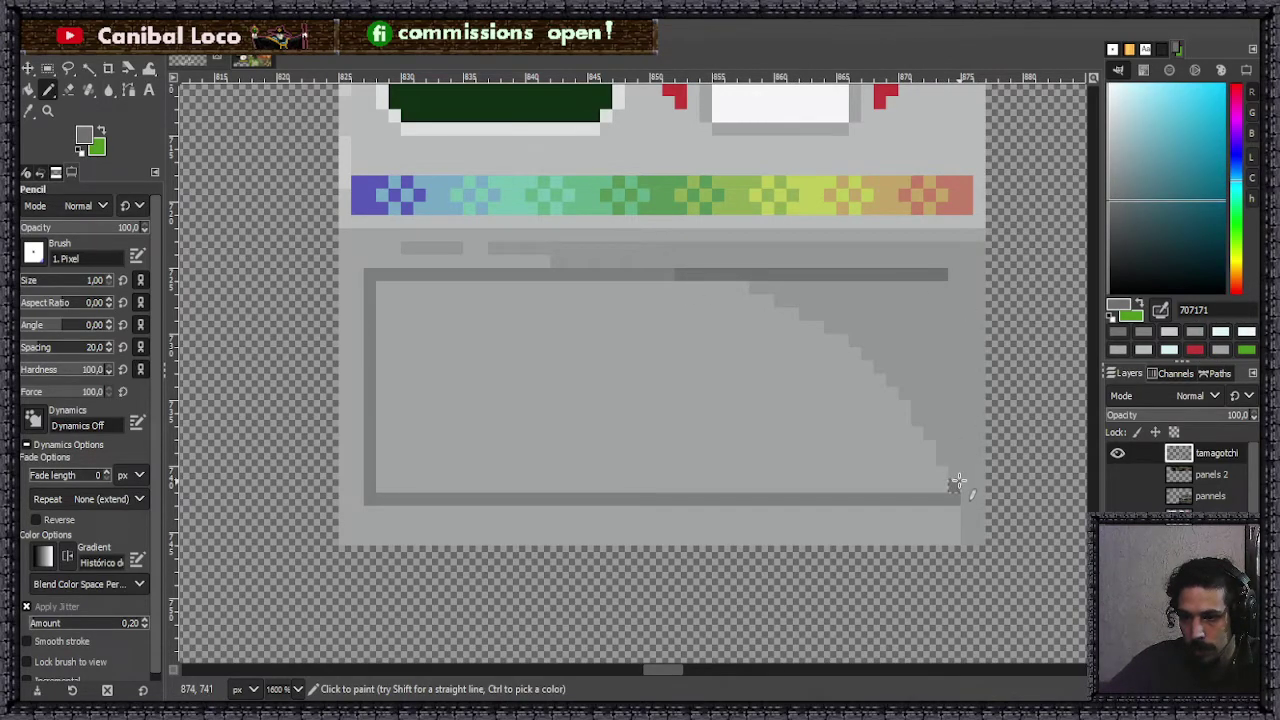
{"action": "left_click", "coordinate": [954, 275], "text": "shift"}
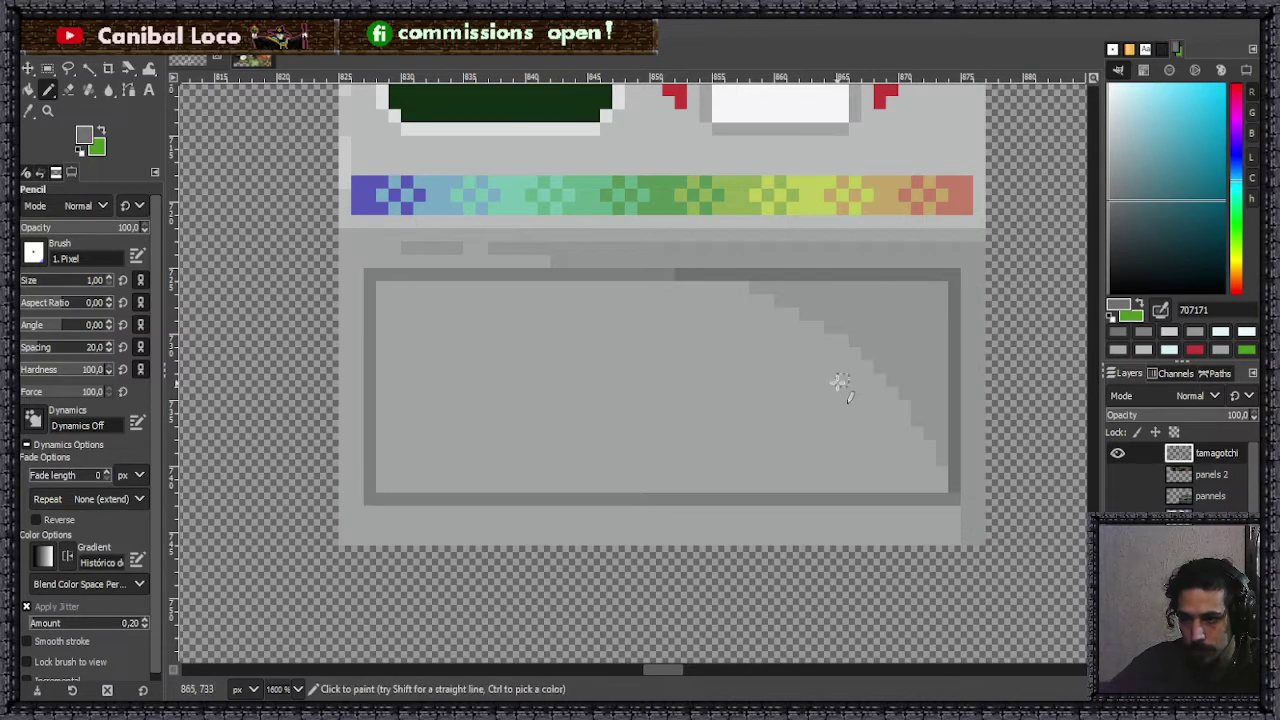
- Set the foreground to black 000000 and pencil a single pixel just inside the frame's upper-left corner
{"action": "scroll", "coordinate": [837, 386], "scroll_direction": "down", "scroll_amount": 5, "text": "ctrl"}
{"action": "scroll", "coordinate": [818, 322], "scroll_direction": "up", "scroll_amount": 4, "text": "ctrl"}
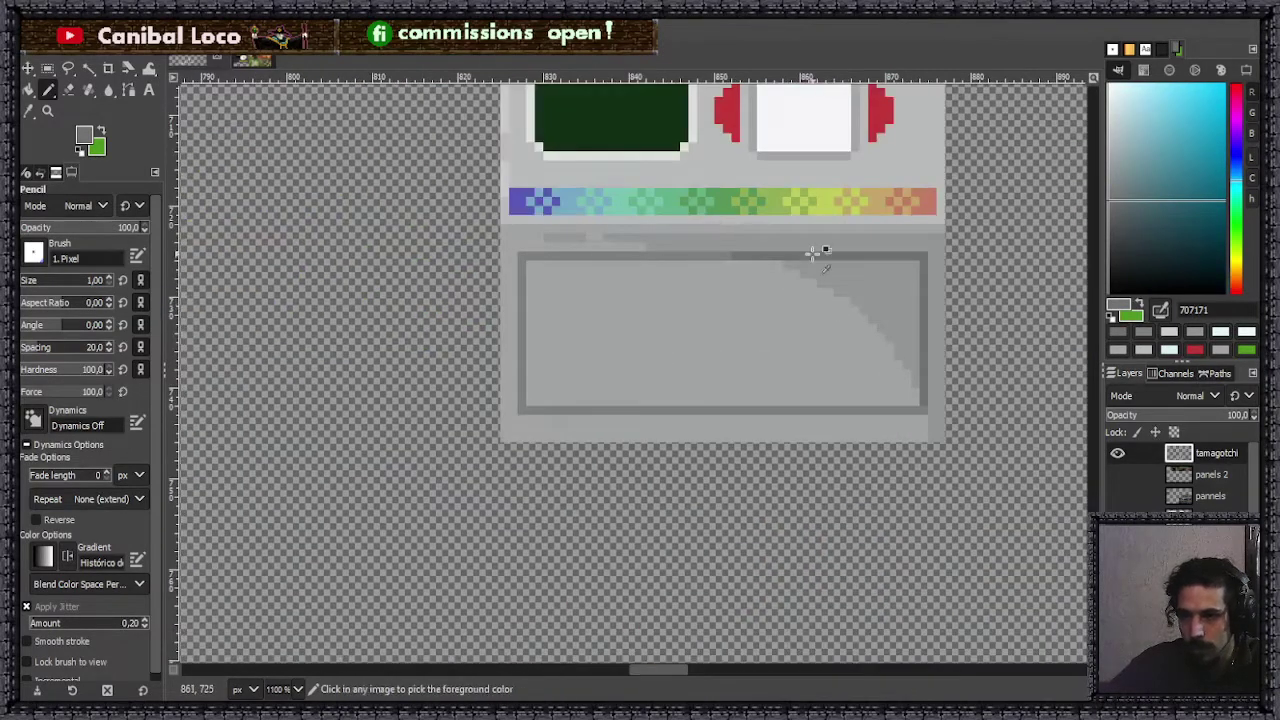
{"action": "scroll", "coordinate": [820, 251], "scroll_direction": "up", "scroll_amount": 2, "text": "ctrl"}
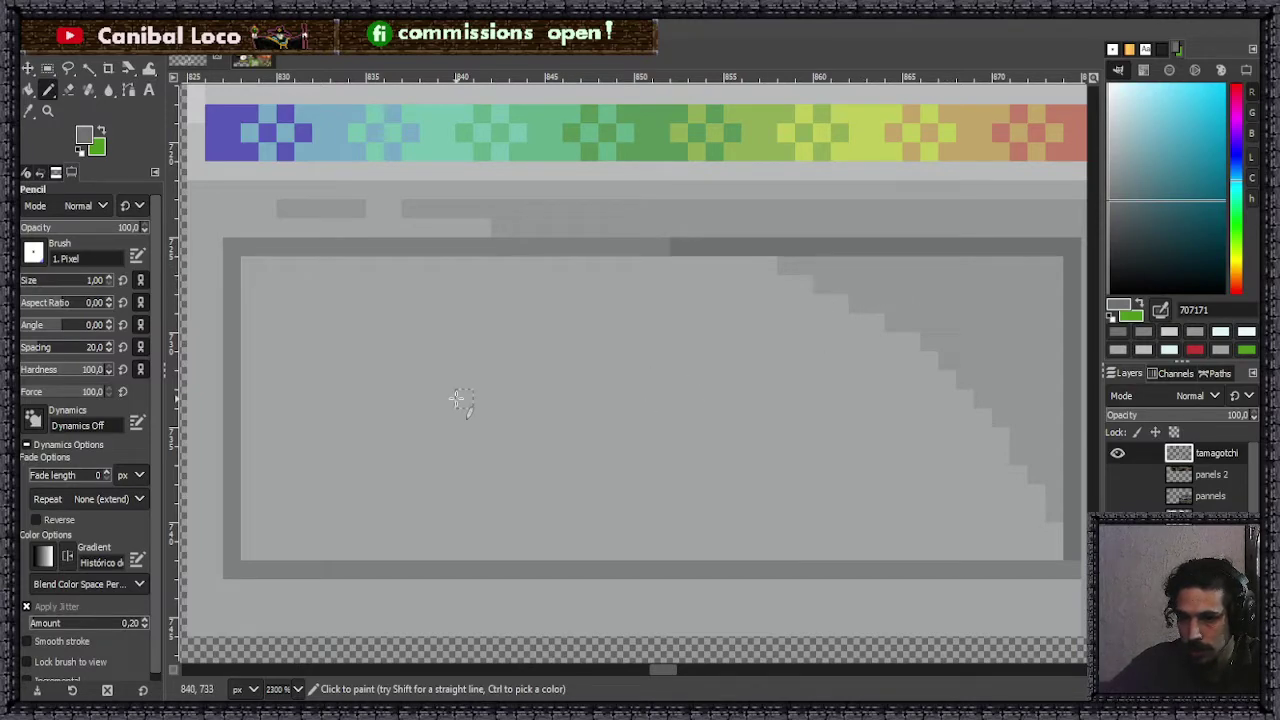
{"action": "left_click", "coordinate": [1108, 211]}
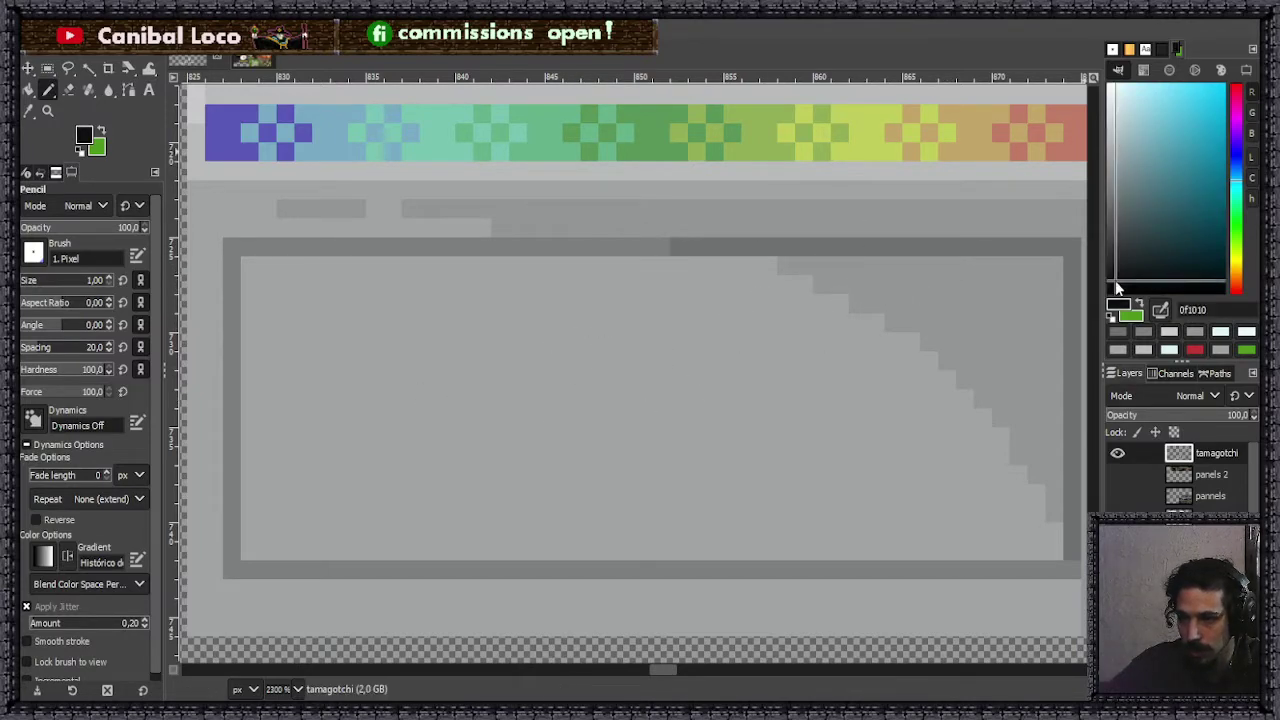
{"action": "scroll", "coordinate": [252, 286], "scroll_direction": "down", "scroll_amount": 5}
{"action": "scroll", "coordinate": [300, 249], "scroll_direction": "up", "scroll_amount": 10}
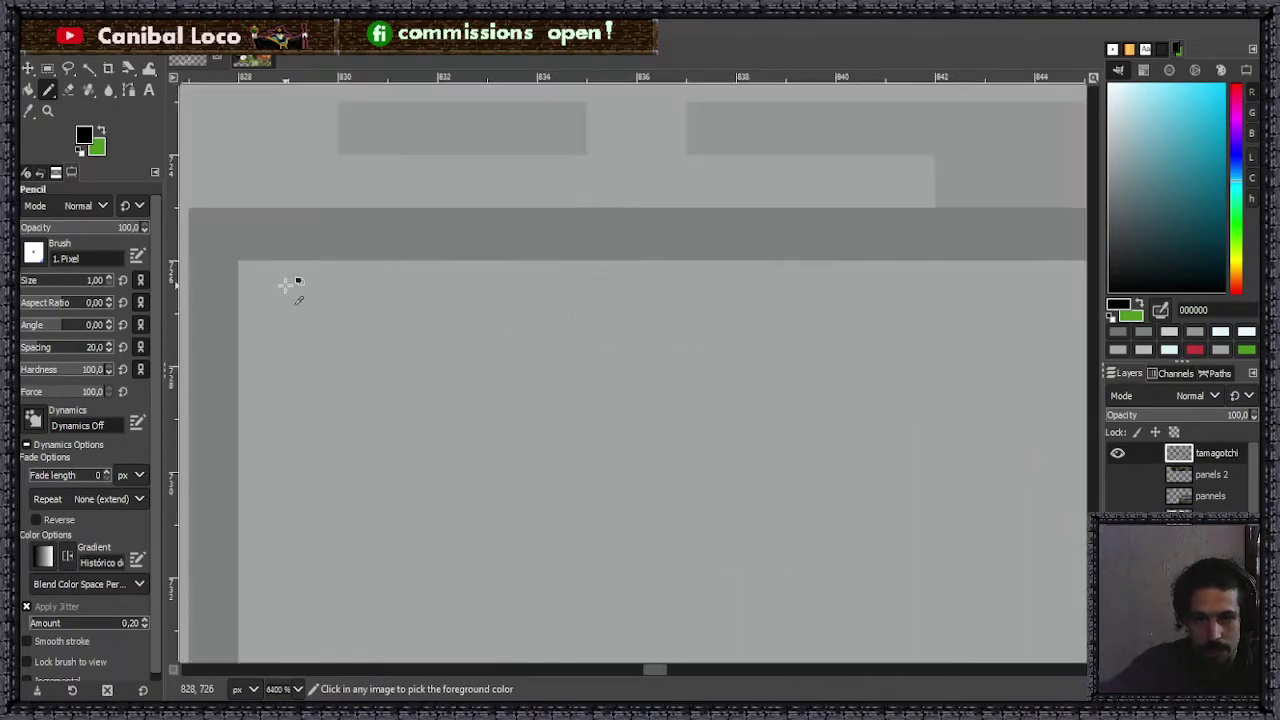
{"action": "left_click", "coordinate": [318, 342]}
{"action": "scroll", "coordinate": [400, 320], "scroll_direction": "down", "scroll_amount": 4}
{"action": "scroll", "coordinate": [394, 451], "scroll_direction": "up", "scroll_amount": 3}
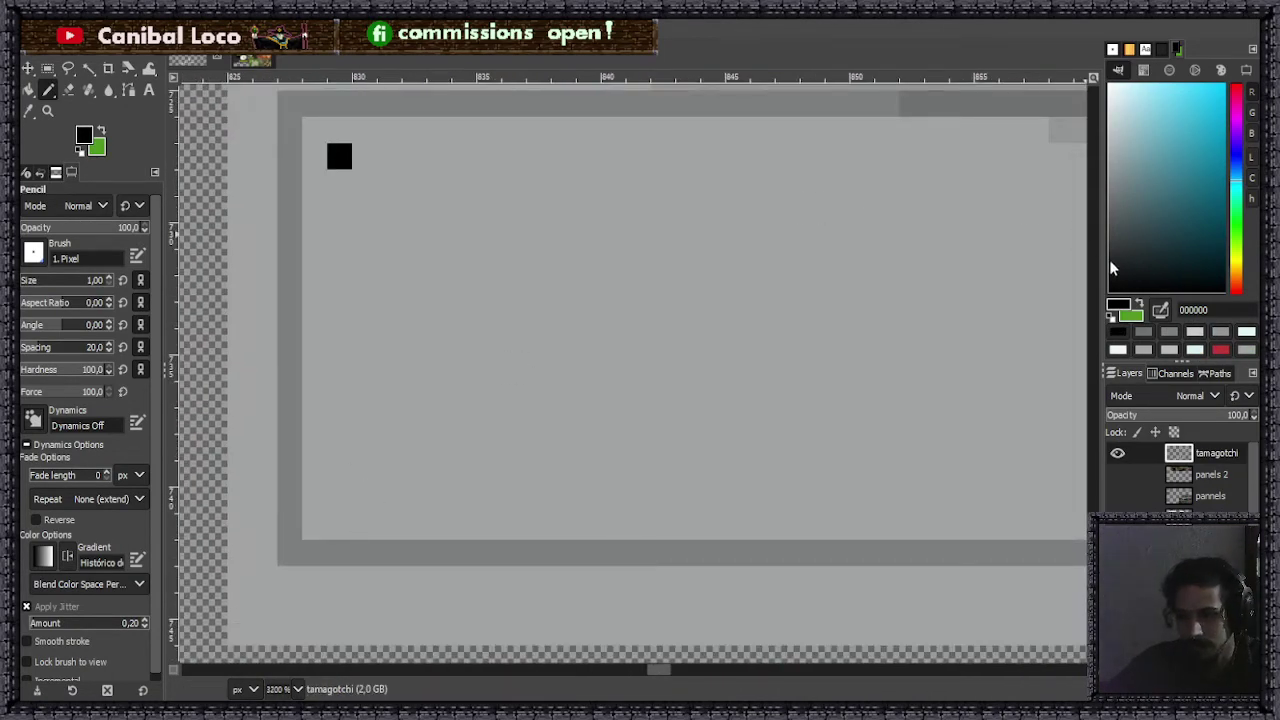
- Sample the frame gray, darken it to 4f5050, and pencil one-pixel dots inside the frame's upper-left and lower-left corners
{"action": "left_click_drag", "start_coordinate": [1113, 268], "coordinate": [1108, 229]}
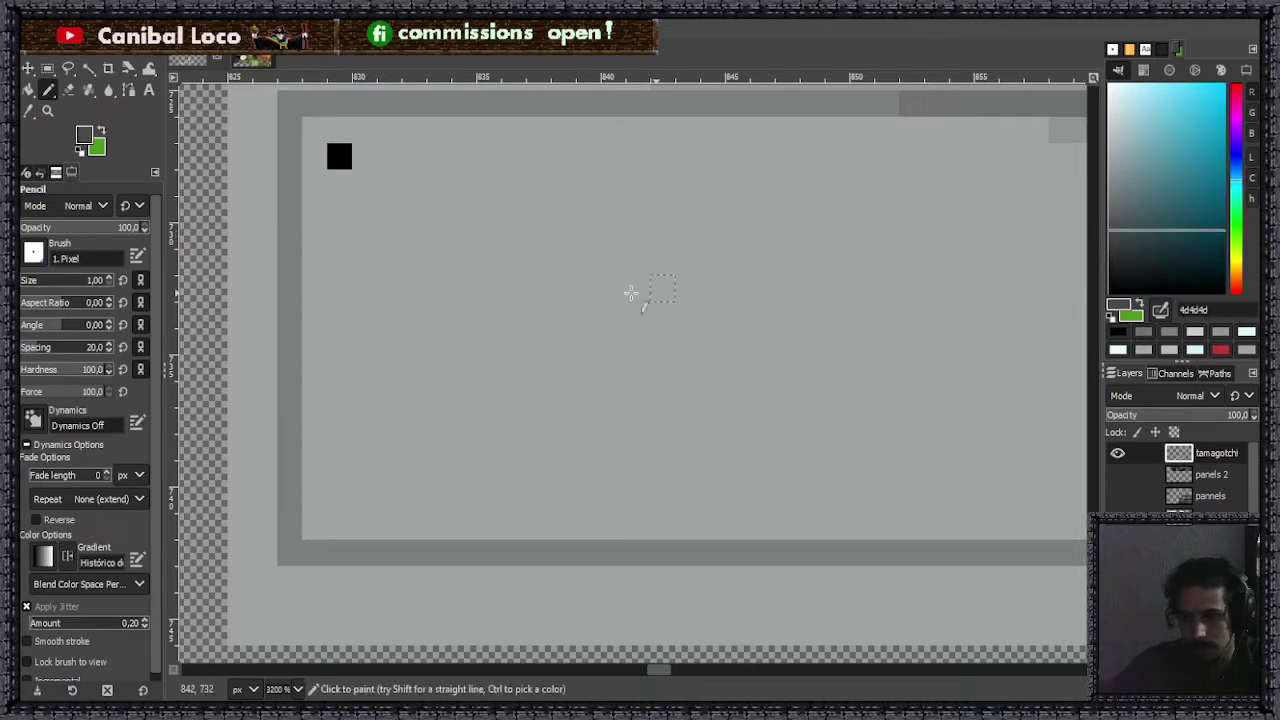
{"action": "left_click", "coordinate": [288, 272], "text": "ctrl"}
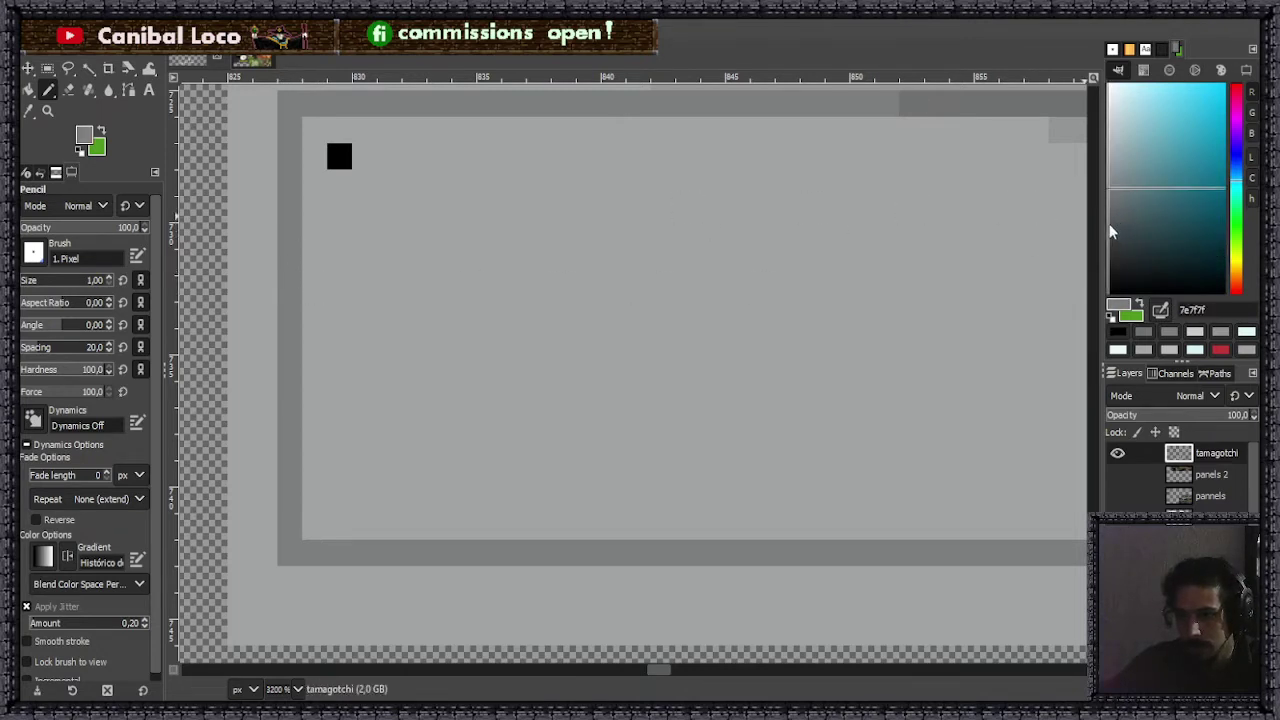
{"action": "left_click", "coordinate": [1112, 232]}
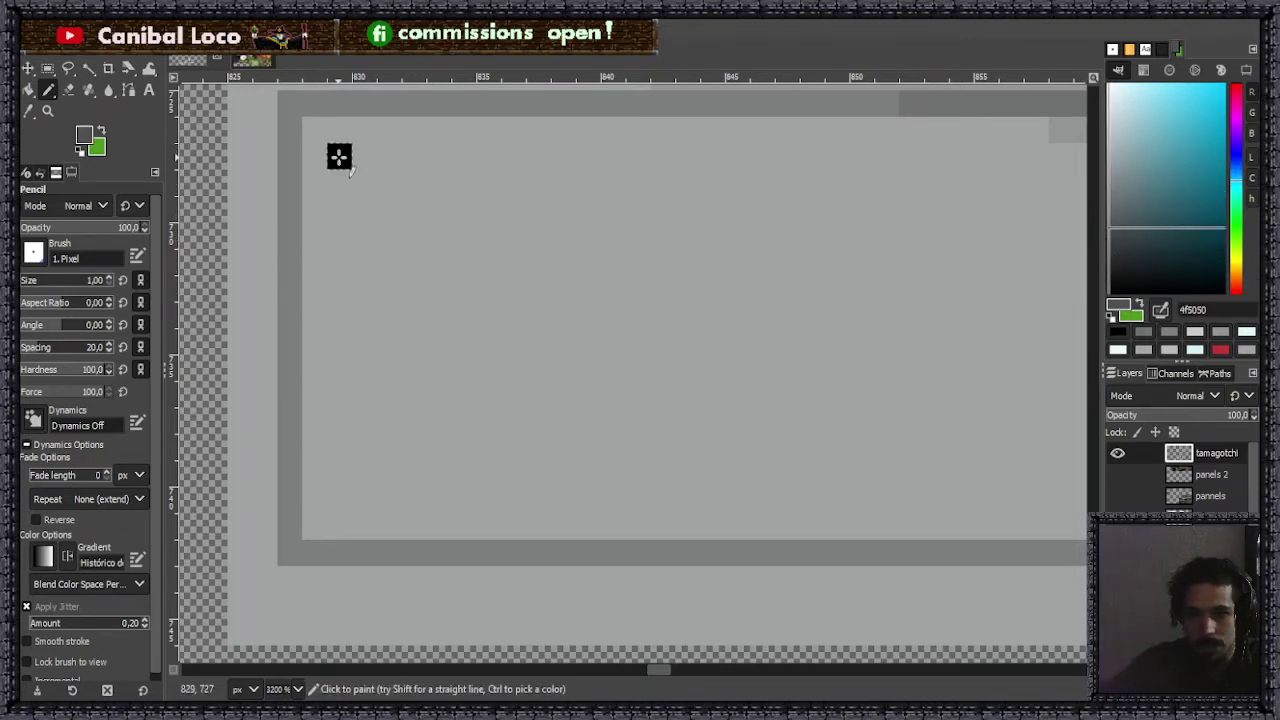
{"action": "left_click", "coordinate": [339, 157]}
{"action": "left_click", "coordinate": [341, 502]}
- Pencil matching 4f5050 one-pixel dots inside the frame's lower-right and upper-right corners, and save the image
{"action": "scroll", "coordinate": [343, 500], "scroll_direction": "down", "scroll_amount": 2}
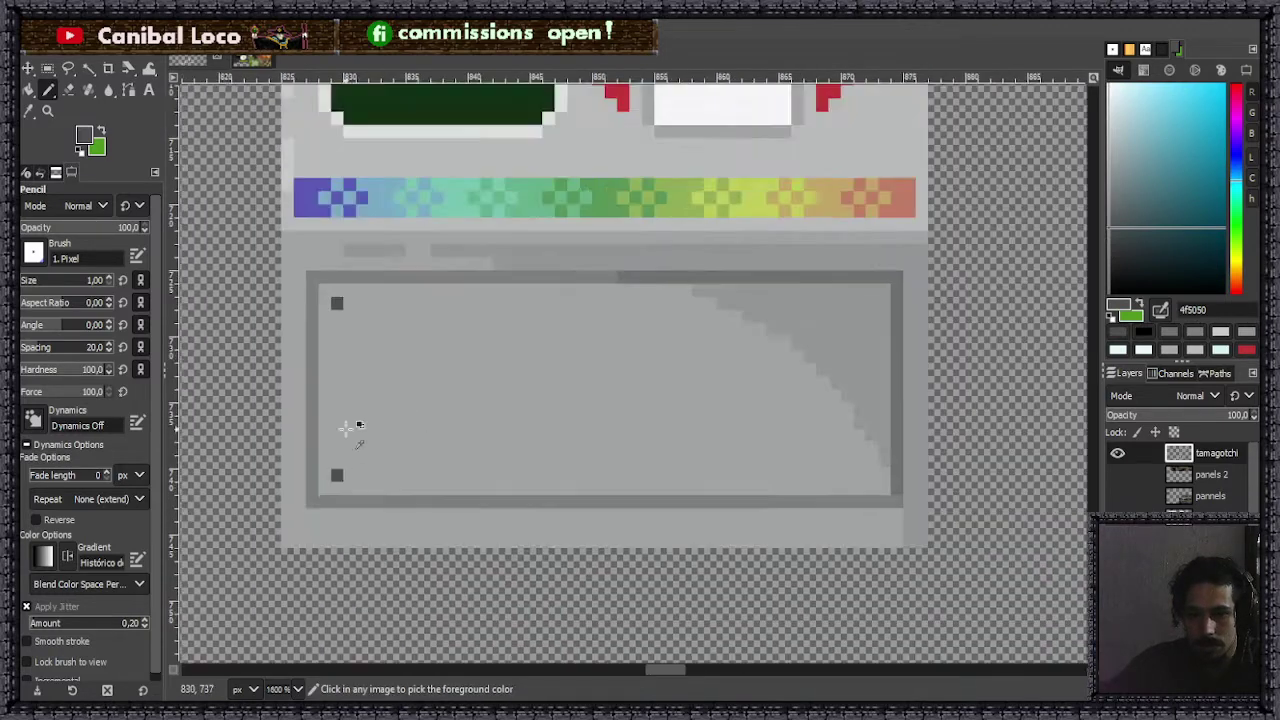
{"action": "scroll", "coordinate": [651, 386], "scroll_direction": "down", "scroll_amount": 1}
{"action": "scroll", "coordinate": [766, 443], "scroll_direction": "up", "scroll_amount": 4}
{"action": "left_click", "coordinate": [821, 591]}
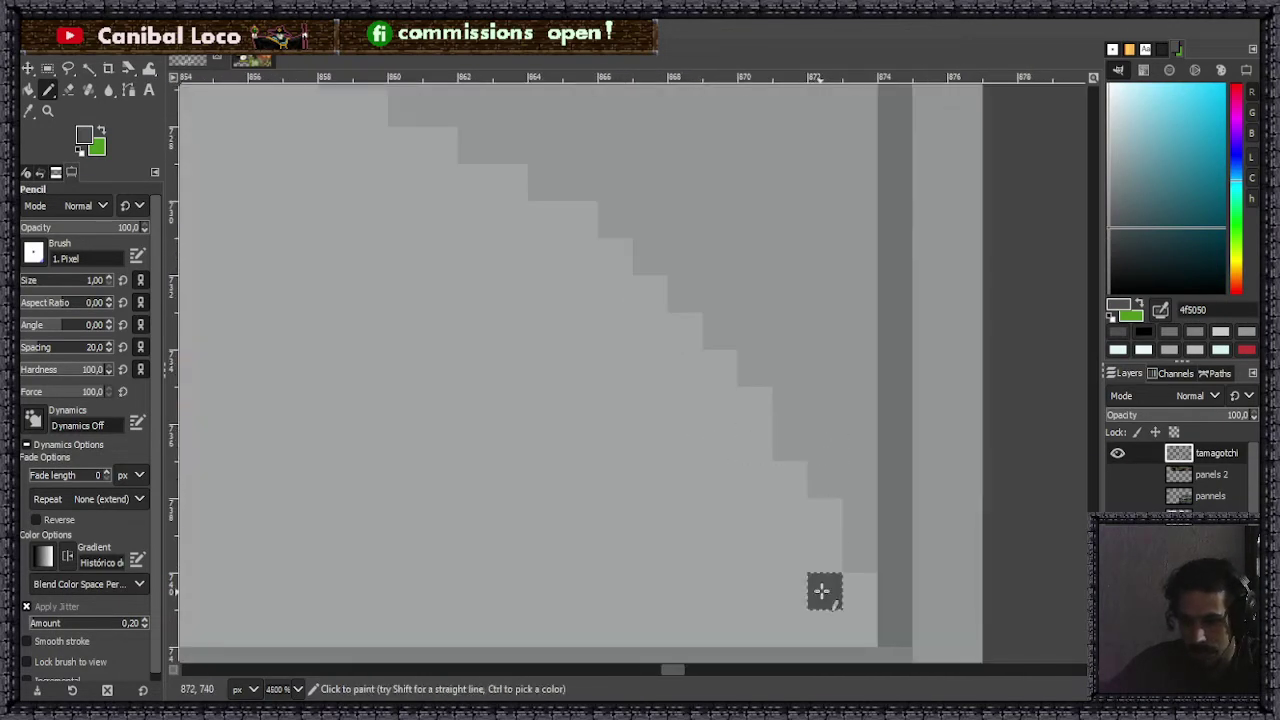
{"action": "scroll", "coordinate": [820, 431], "scroll_direction": "down", "scroll_amount": 2}
{"action": "left_click", "coordinate": [826, 394]}
{"action": "scroll", "coordinate": [714, 449], "scroll_direction": "down", "scroll_amount": 3}
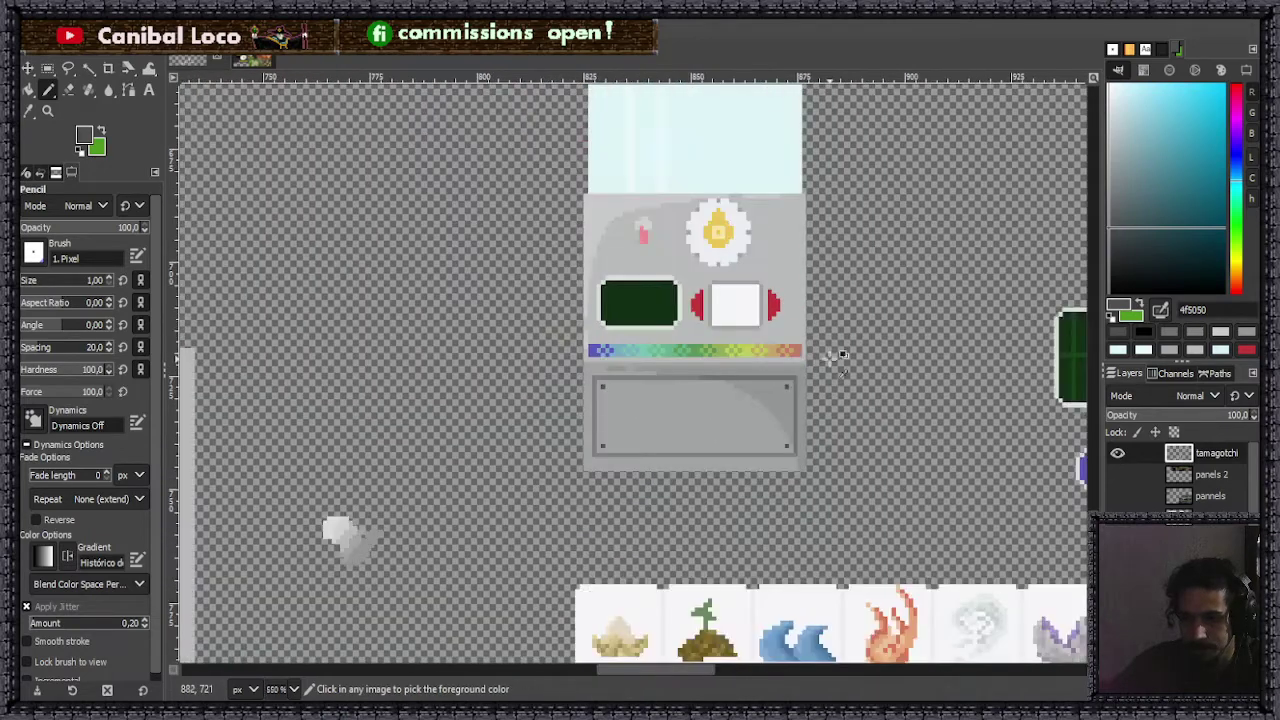
{"action": "scroll", "coordinate": [843, 355], "scroll_direction": "down", "scroll_amount": 4}
{"action": "key", "text": "ctrl+s"}
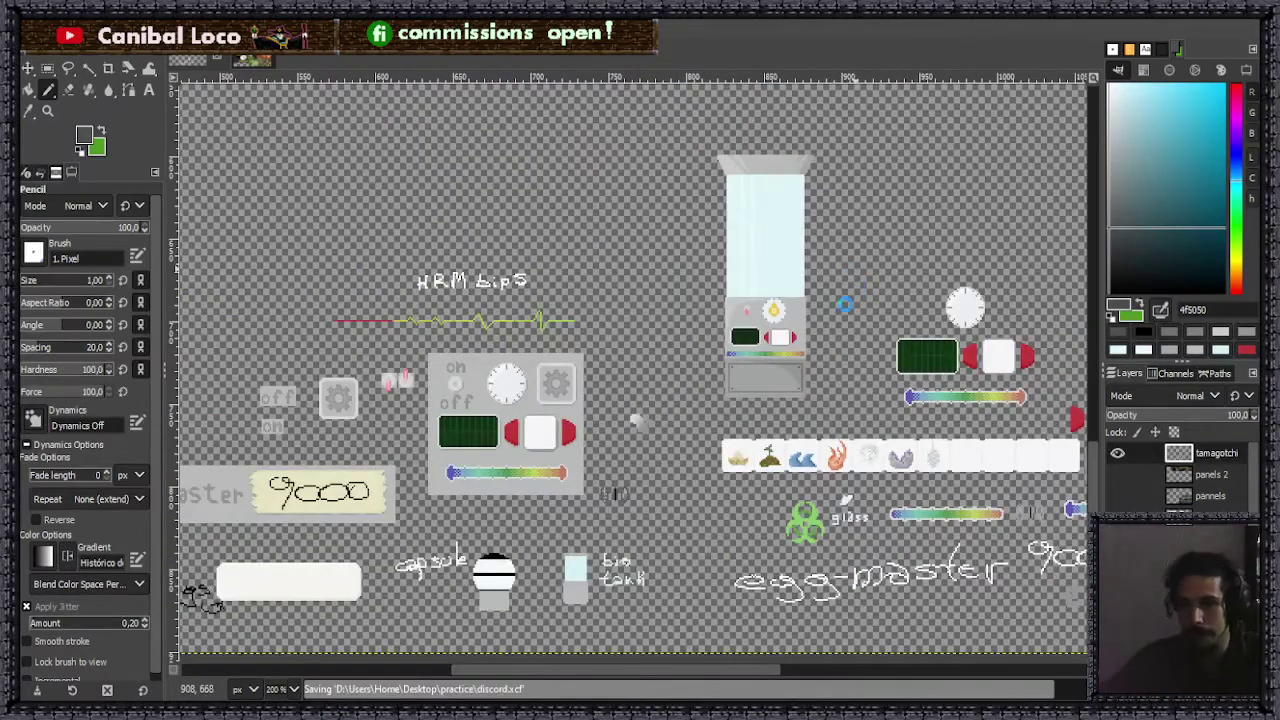
{"action": "scroll", "coordinate": [762, 386], "scroll_direction": "down", "scroll_amount": 1}
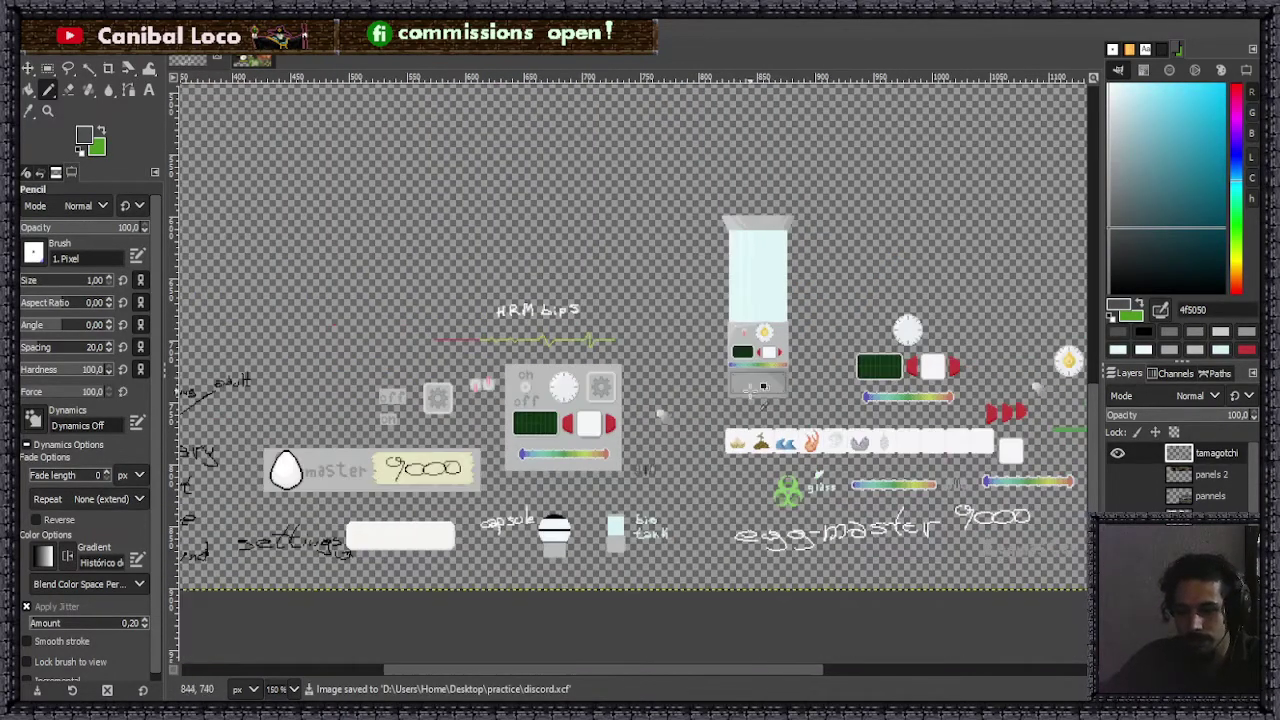
- Copy the 7 × 7 px area around the panel's small red switch, paste it shifted one pixel left and down, and save the image
{"action": "scroll", "coordinate": [740, 345], "scroll_direction": "up", "scroll_amount": 3}
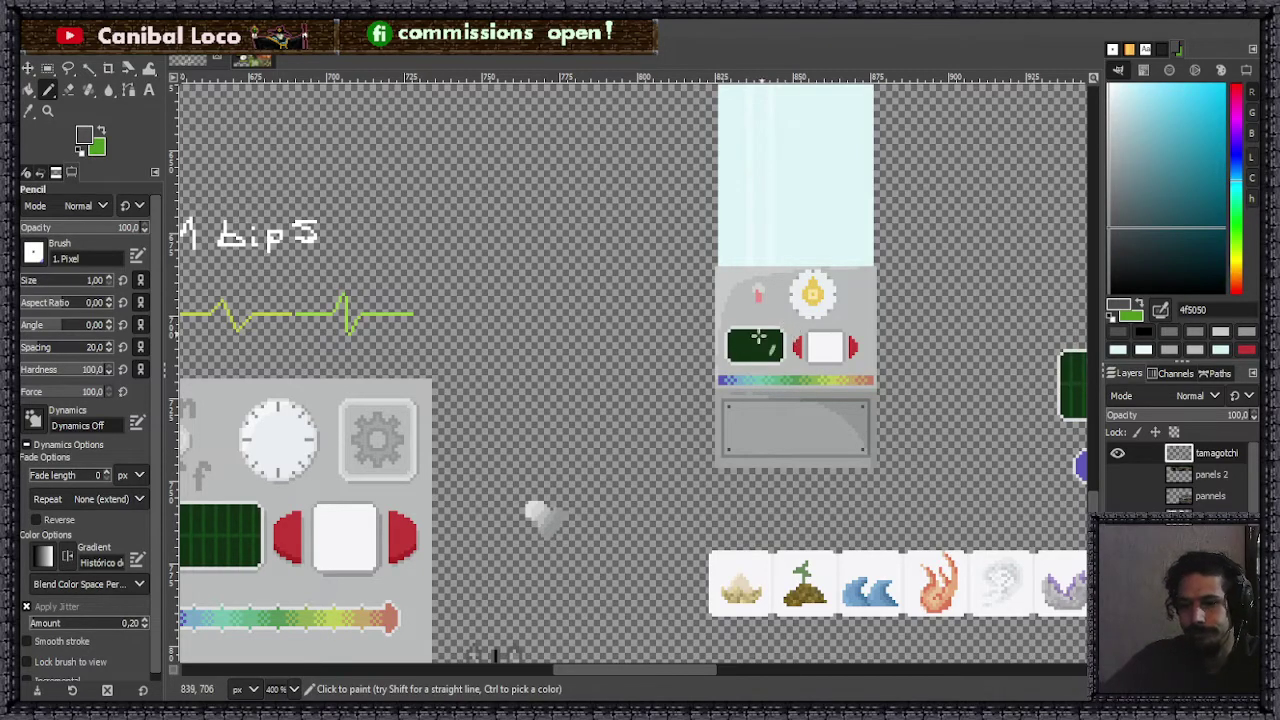
{"action": "scroll", "coordinate": [752, 350], "scroll_direction": "down", "scroll_amount": 2}
{"action": "scroll", "coordinate": [745, 333], "scroll_direction": "up", "scroll_amount": 6}
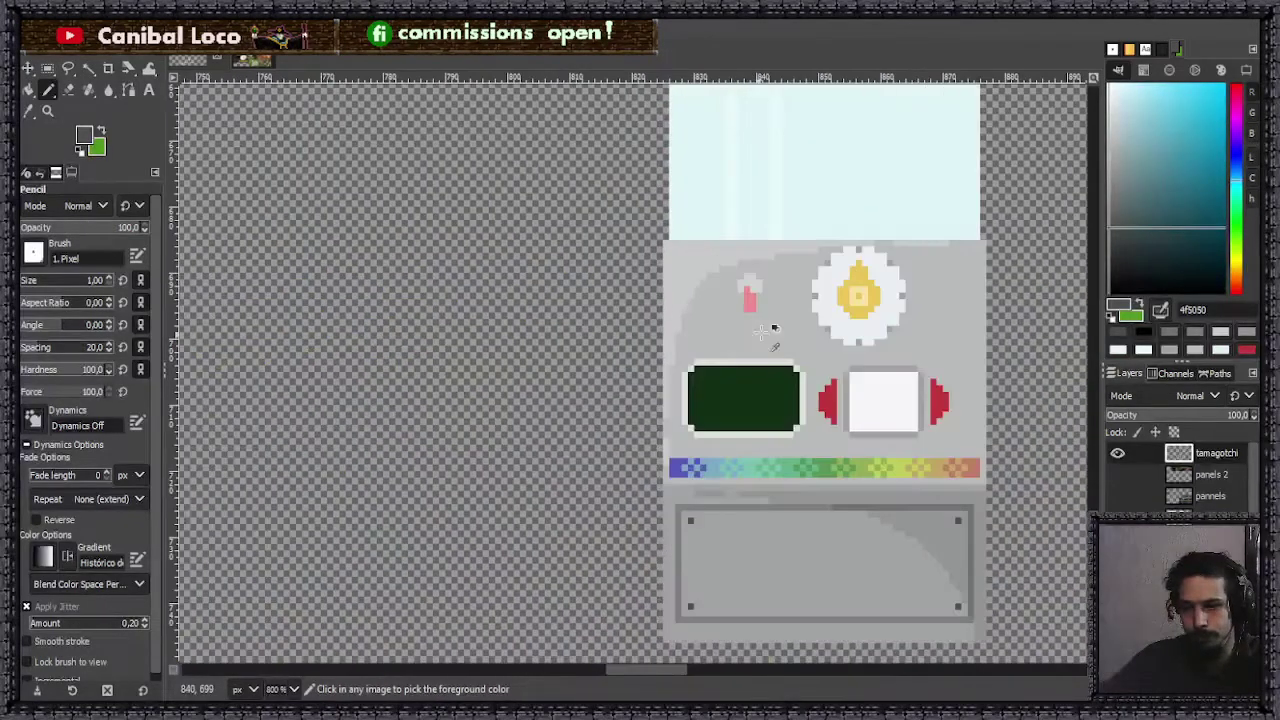
{"action": "key", "text": "r"}
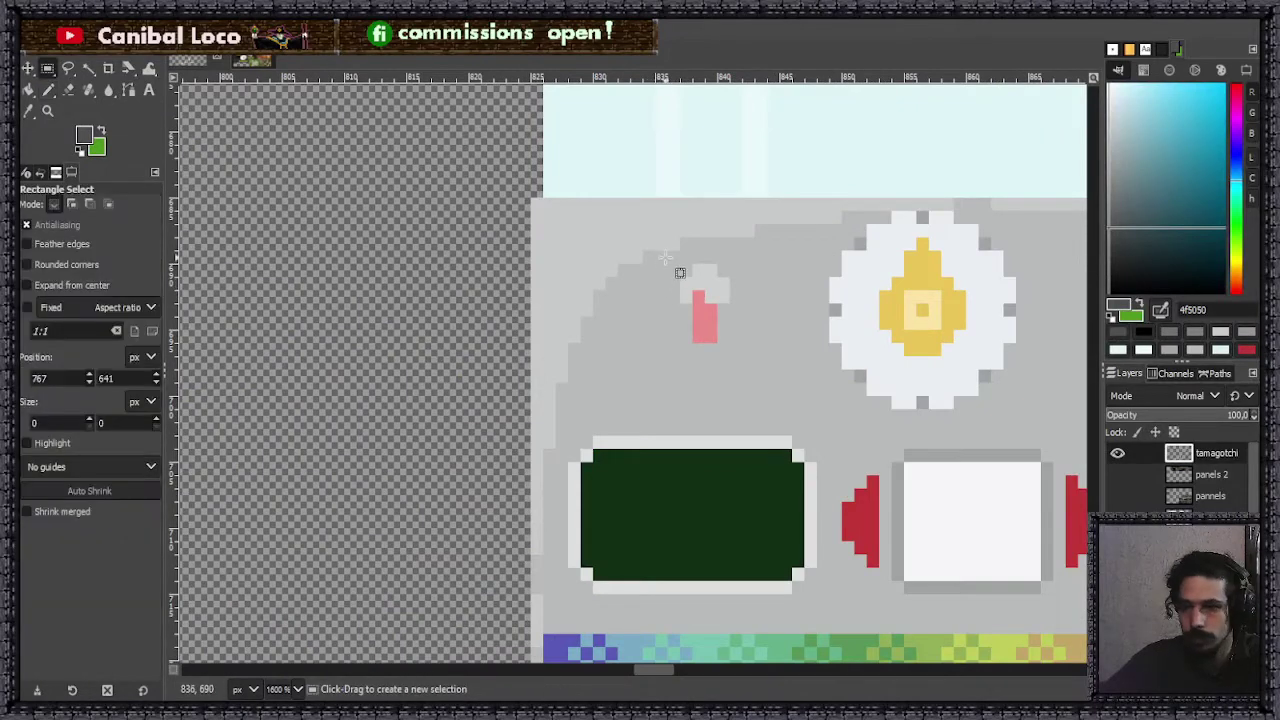
{"action": "mouse_move", "coordinate": [669, 253]}
{"action": "left_mouse_down"}
{"action": "mouse_move", "coordinate": [791, 363]}
{"action": "mouse_move", "coordinate": [766, 349]}
{"action": "left_mouse_up"}
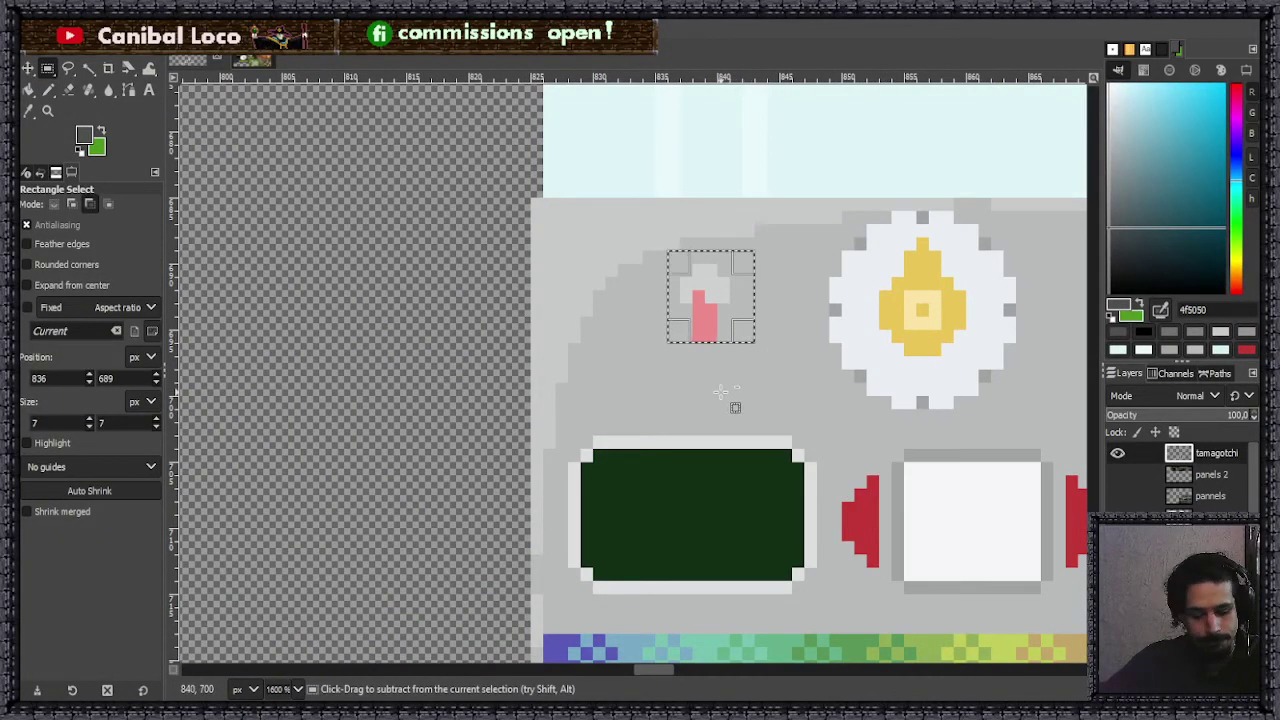
{"action": "key", "text": "ctrl+c"}
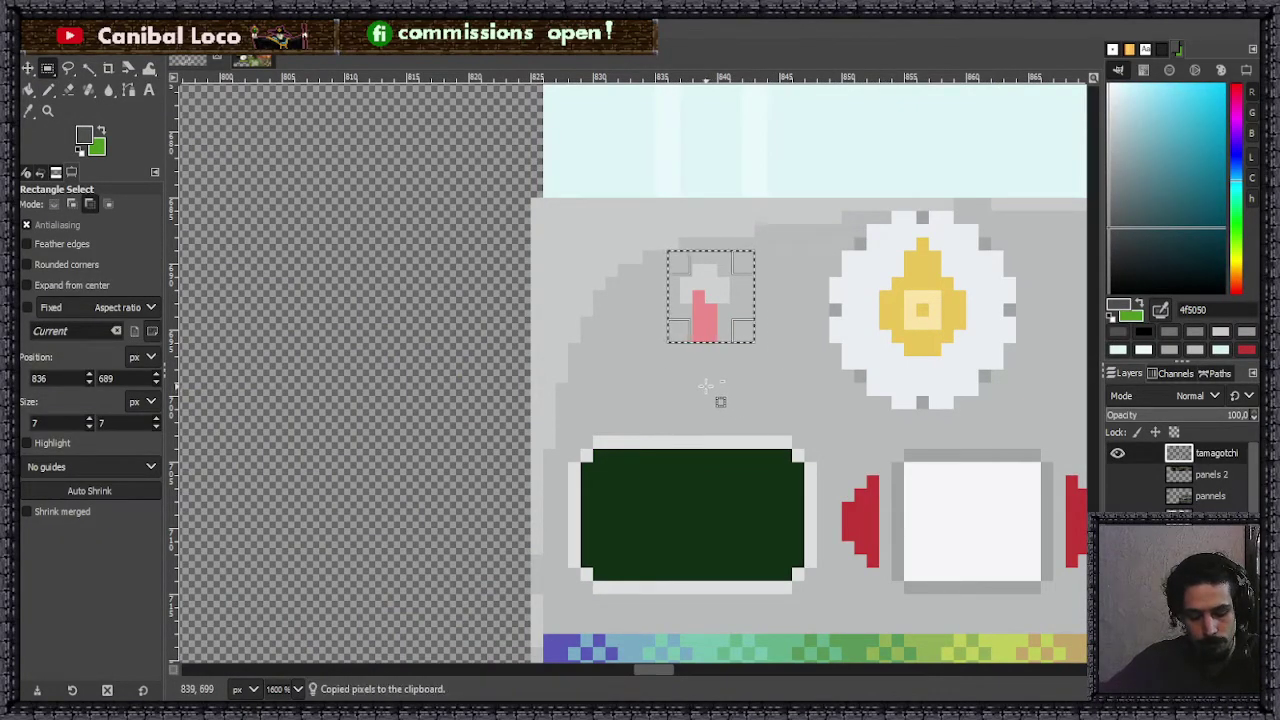
{"action": "key", "text": "ctrl+v"}
{"action": "left_click_drag", "start_coordinate": [726, 314], "coordinate": [712, 330]}
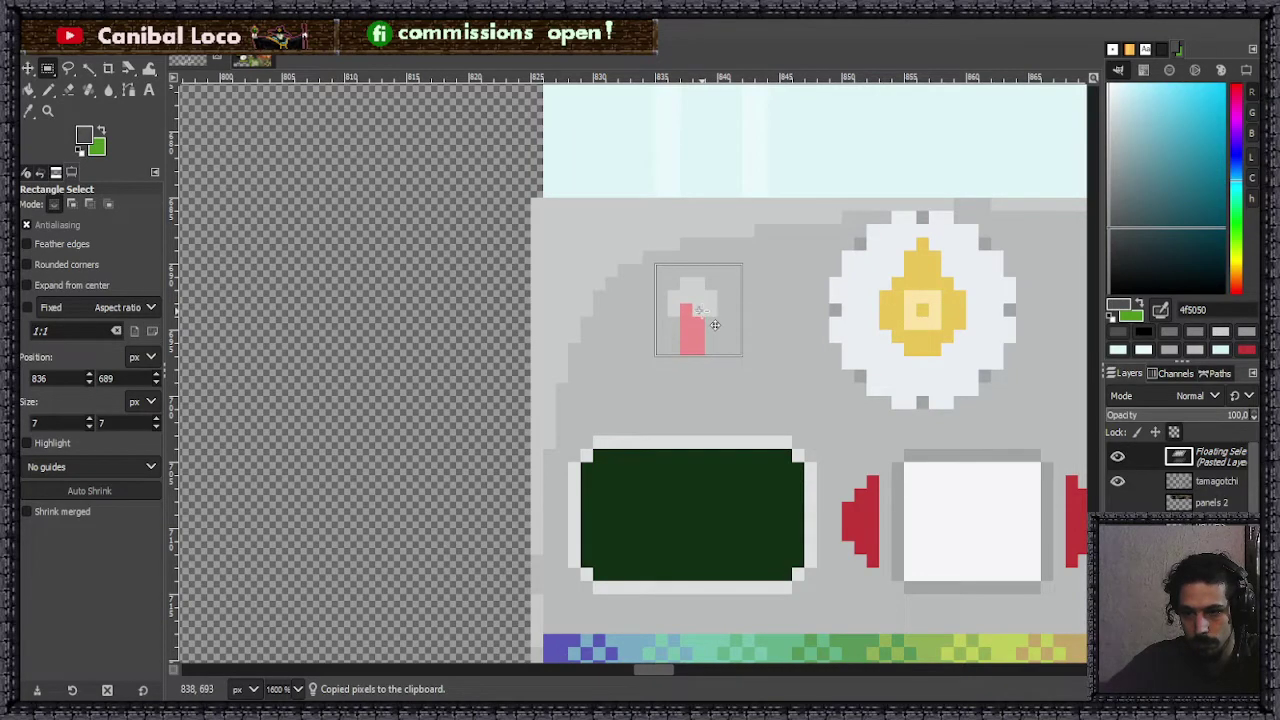
{"action": "left_click", "coordinate": [750, 385]}
{"action": "scroll", "coordinate": [742, 393], "scroll_direction": "down", "scroll_amount": 5}
{"action": "key", "text": "ctrl+s"}
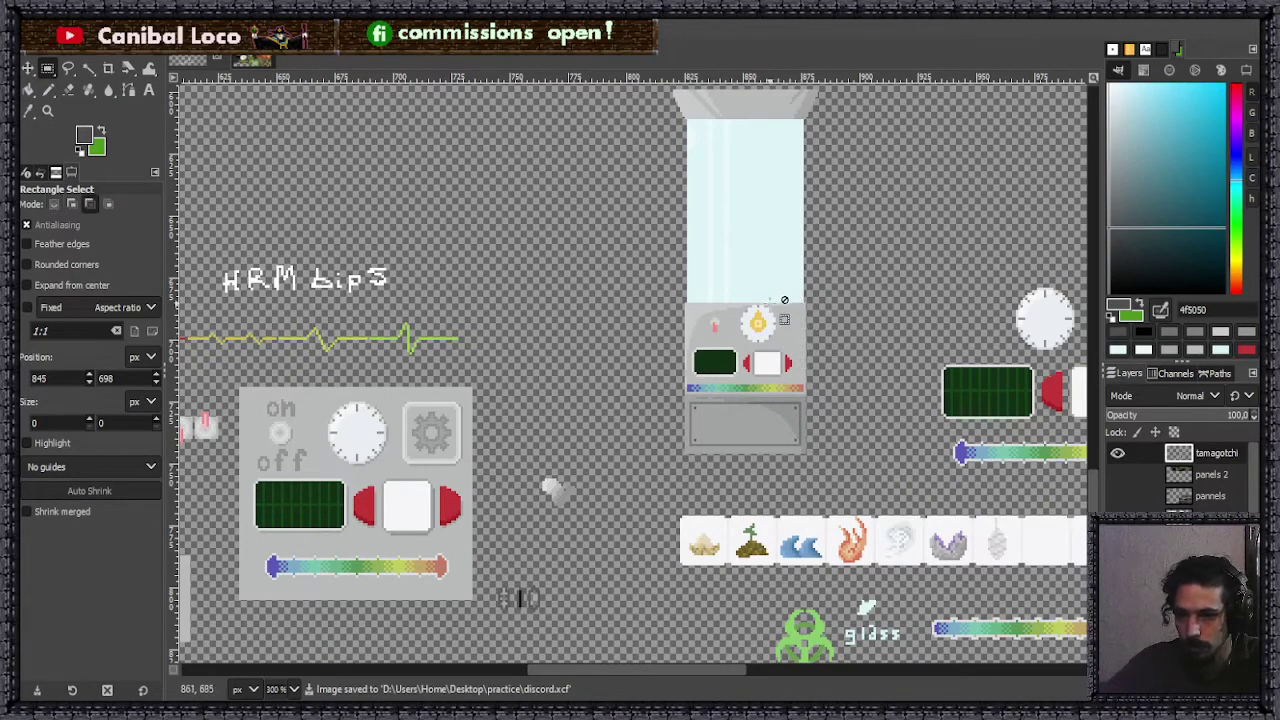
- Sample the near-white highlight from the large panel's dial, pencil it along the upper-left edge of the device's dial, and save the image
{"action": "scroll", "coordinate": [788, 322], "scroll_direction": "up", "scroll_amount": 4}
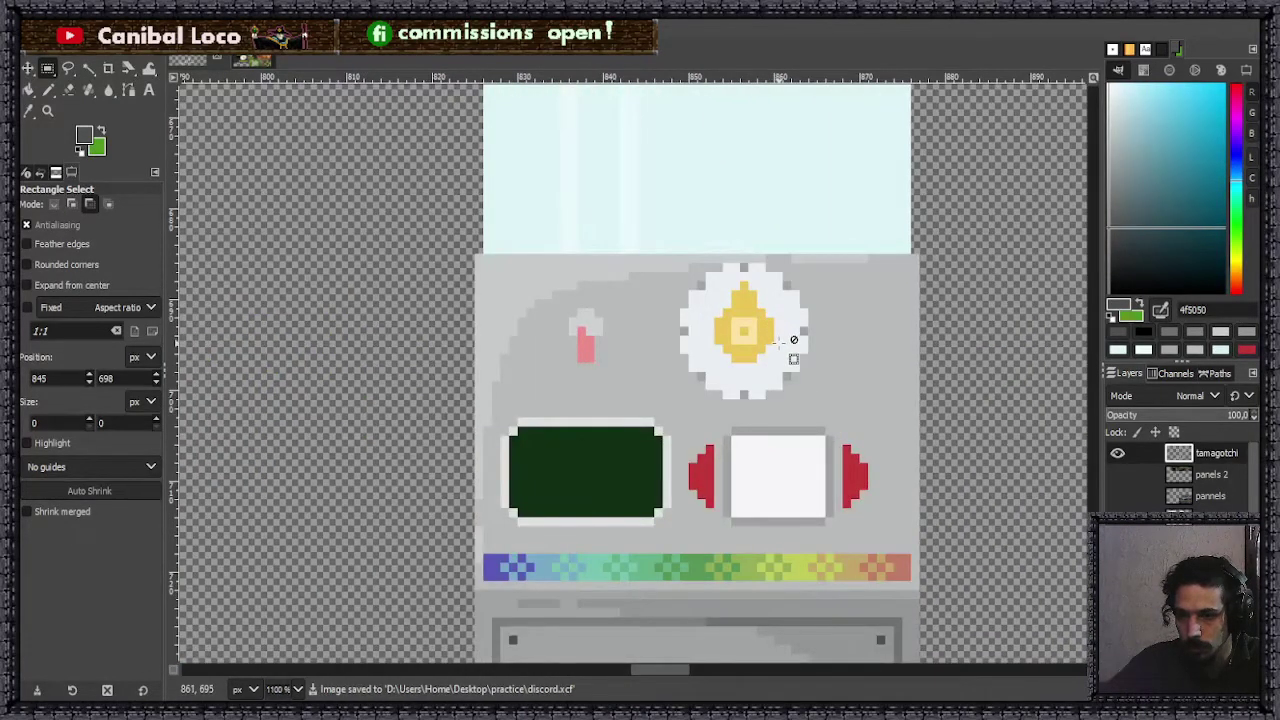
{"action": "scroll", "coordinate": [790, 345], "scroll_direction": "down", "scroll_amount": 4}
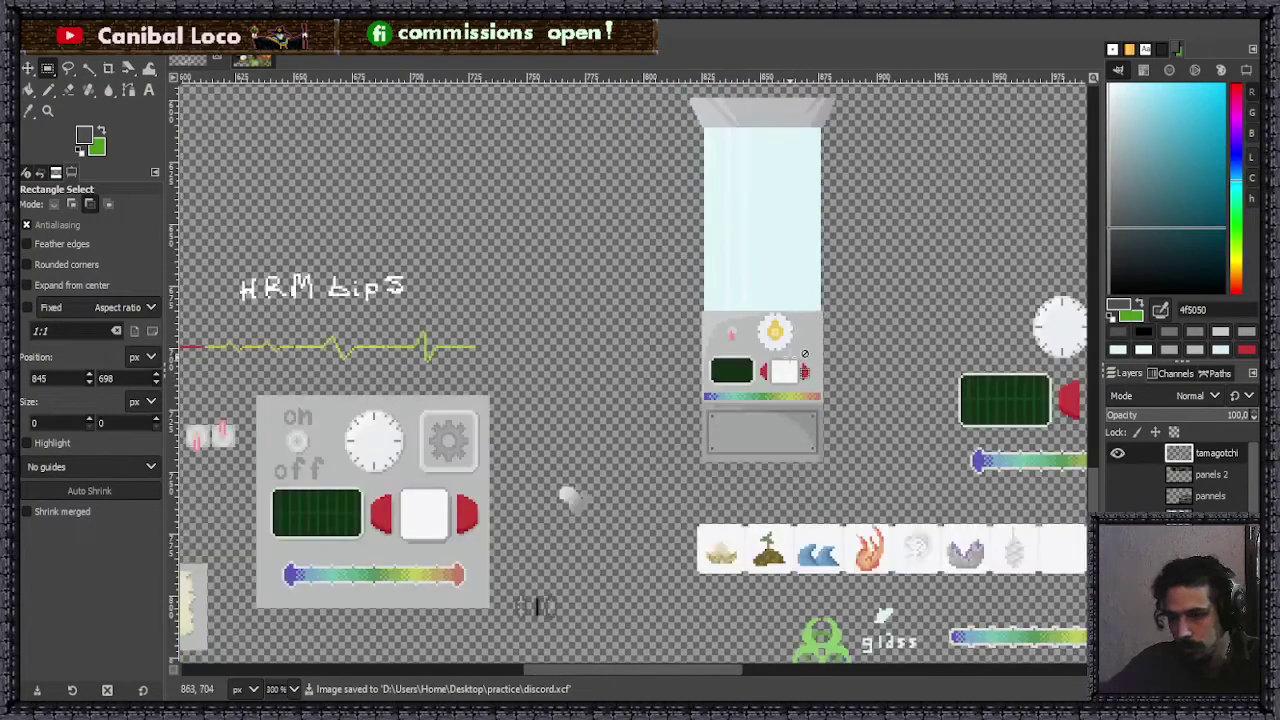
{"action": "key", "text": "ctrl+s"}
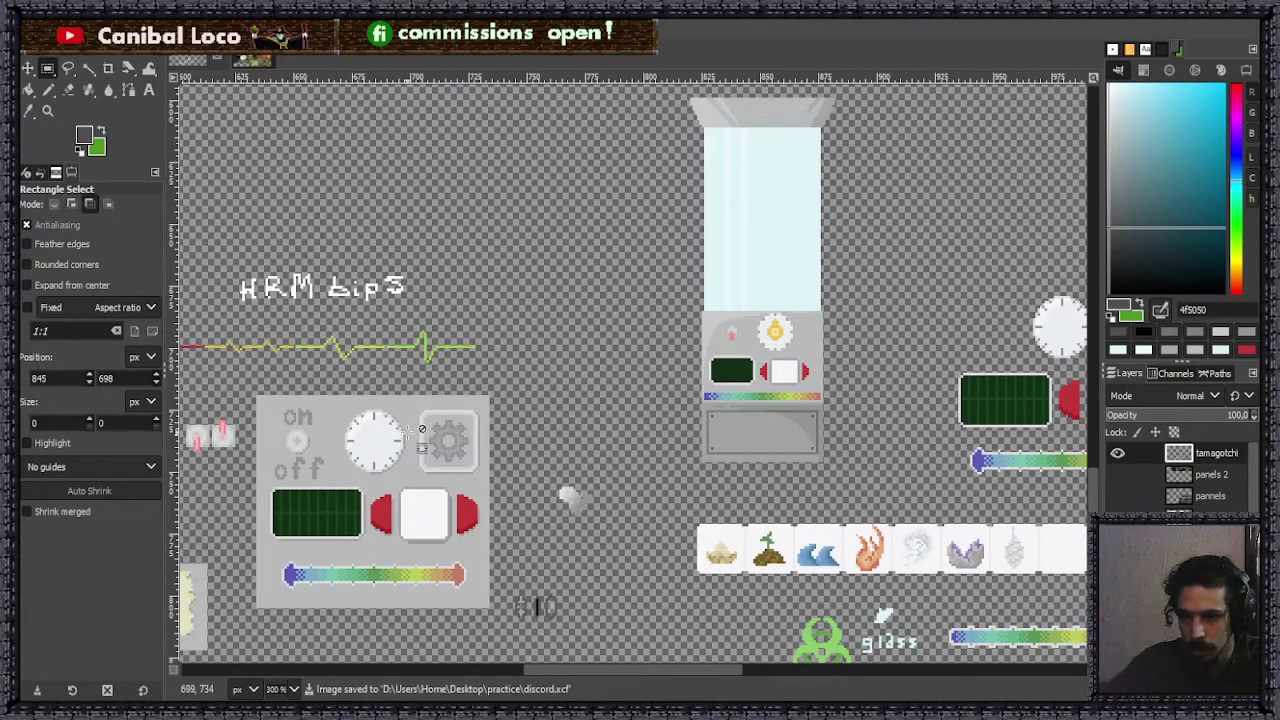
{"action": "scroll", "coordinate": [379, 445], "scroll_direction": "up", "scroll_amount": 3}
{"action": "scroll", "coordinate": [379, 428], "scroll_direction": "up", "scroll_amount": 1}
{"action": "key", "text": "n"}
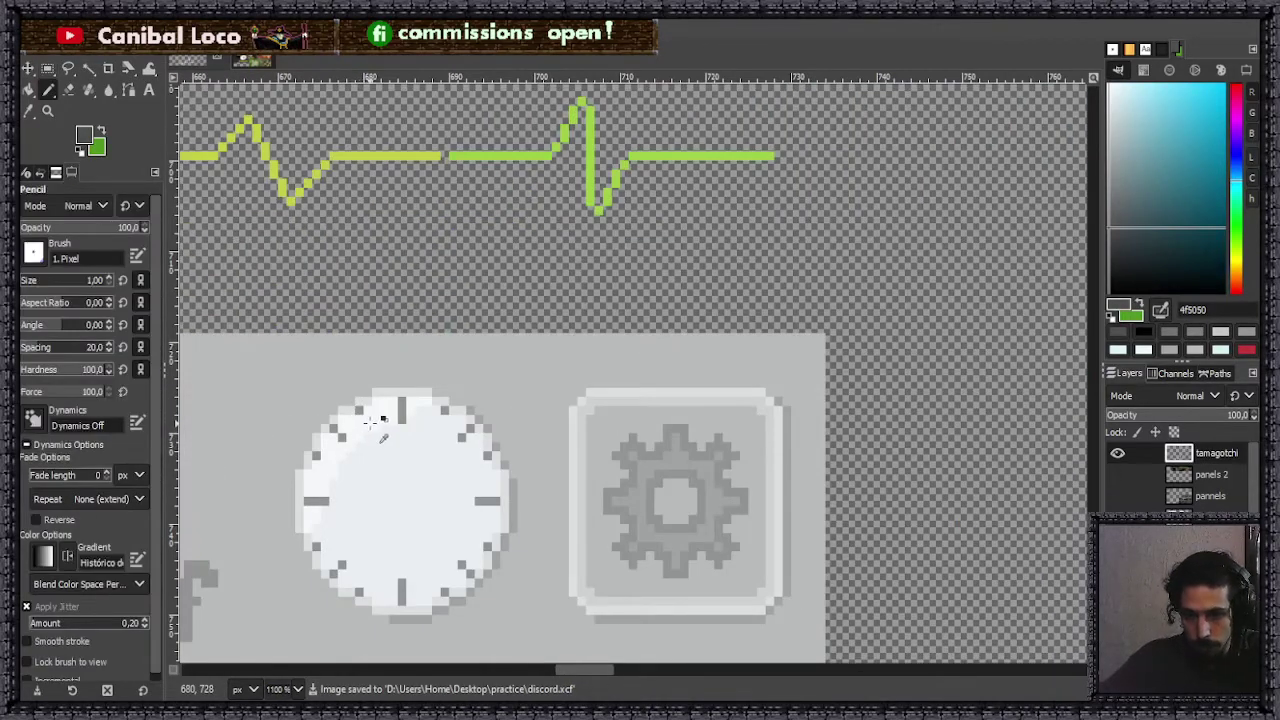
{"action": "left_click", "coordinate": [381, 422], "text": "ctrl"}
{"action": "scroll", "coordinate": [381, 422], "scroll_direction": "down", "scroll_amount": 5}
{"action": "scroll", "coordinate": [805, 295], "scroll_direction": "up", "scroll_amount": 8}
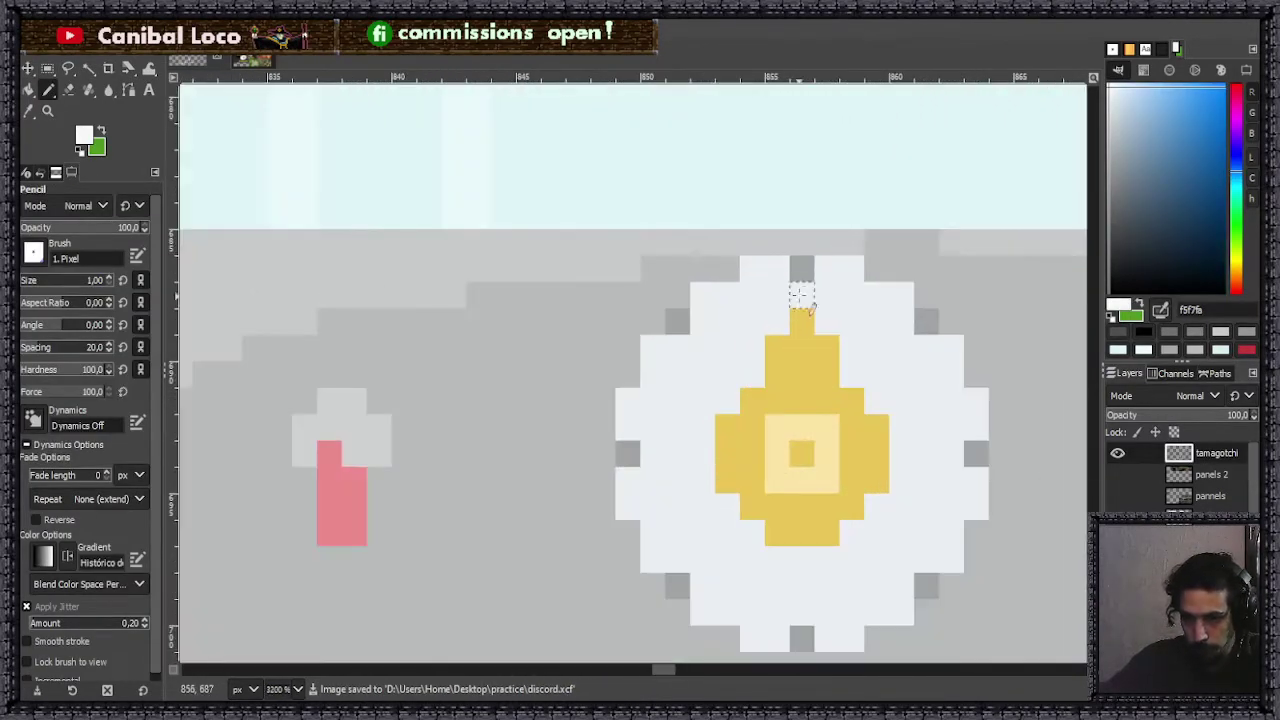
{"action": "left_click", "coordinate": [768, 274]}
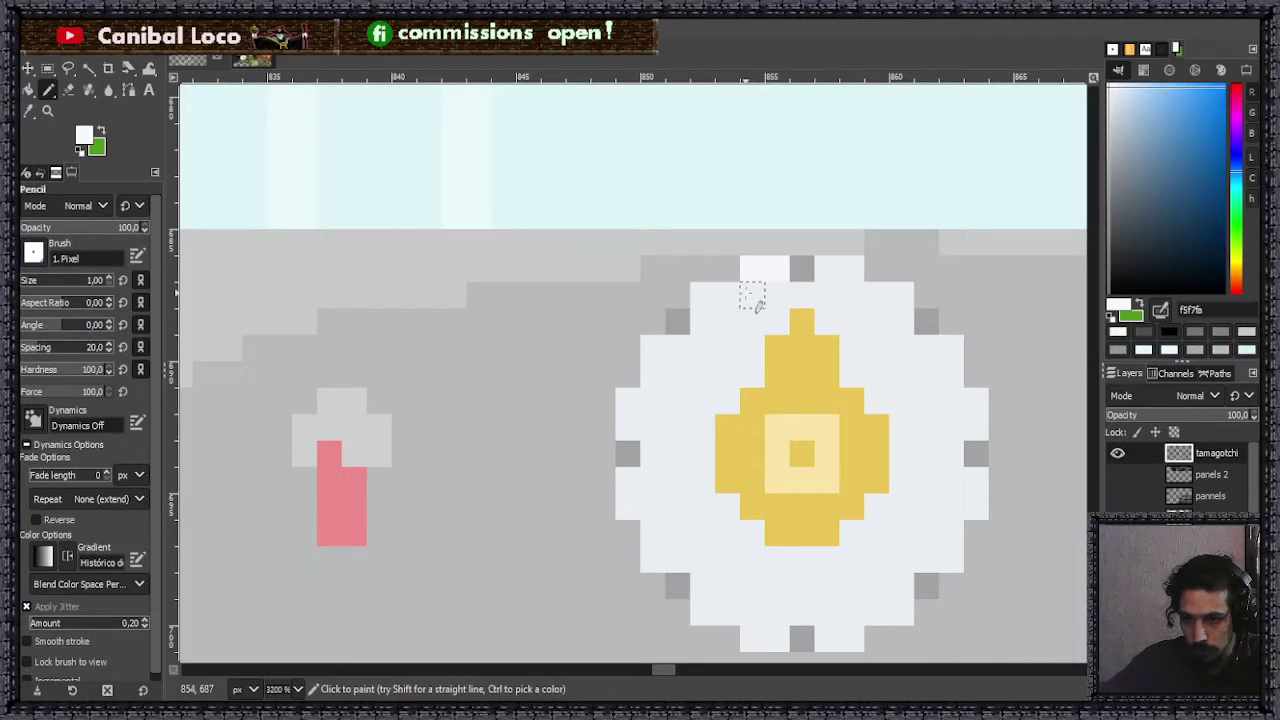
{"action": "mouse_move", "coordinate": [707, 298]}
{"action": "left_mouse_down"}
{"action": "mouse_move", "coordinate": [731, 325]}
{"action": "mouse_move", "coordinate": [685, 348]}
{"action": "mouse_move", "coordinate": [707, 350]}
{"action": "mouse_move", "coordinate": [657, 352]}
{"action": "mouse_move", "coordinate": [659, 376]}
{"action": "mouse_move", "coordinate": [681, 378]}
{"action": "mouse_move", "coordinate": [652, 374]}
{"action": "mouse_move", "coordinate": [644, 422]}
{"action": "left_mouse_up"}
{"action": "key", "text": "ctrl+s"}
{"action": "scroll", "coordinate": [706, 391], "scroll_direction": "down", "scroll_amount": 6}
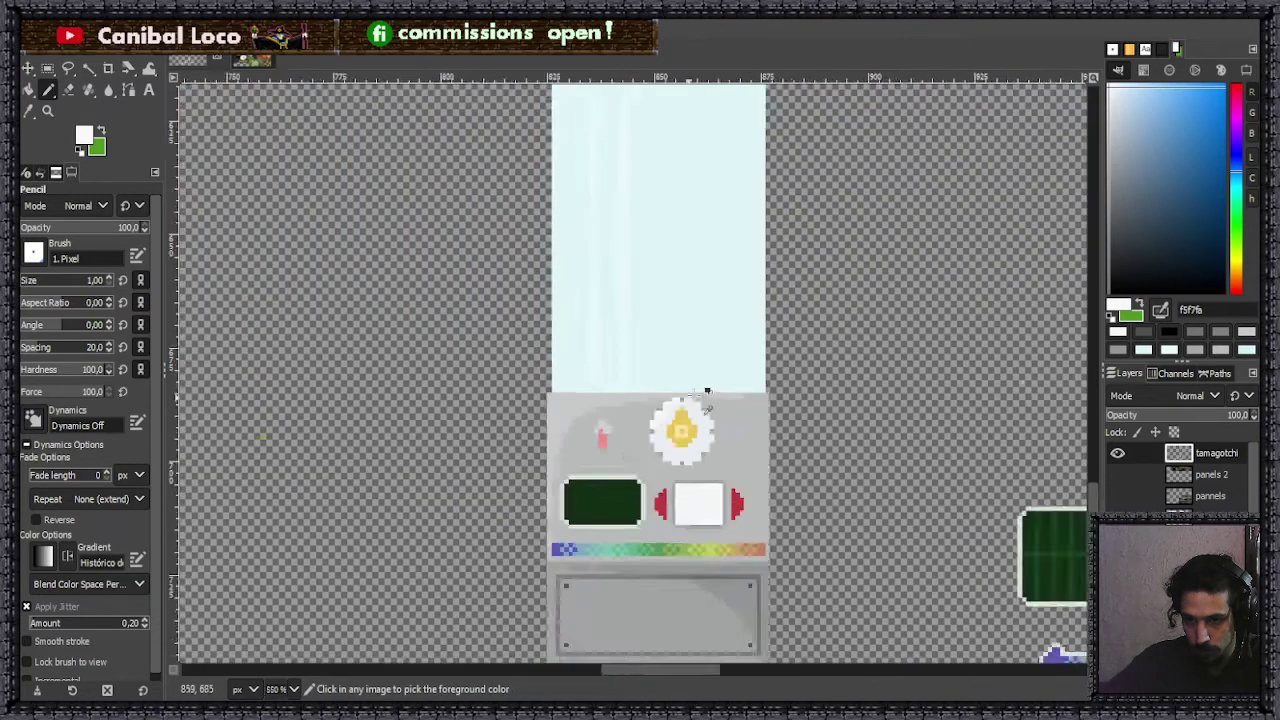
- Compare the tank device with the neighbouring panel parts at several zoom levels, and save the image
{"action": "scroll", "coordinate": [740, 380], "scroll_direction": "down", "scroll_amount": 3}
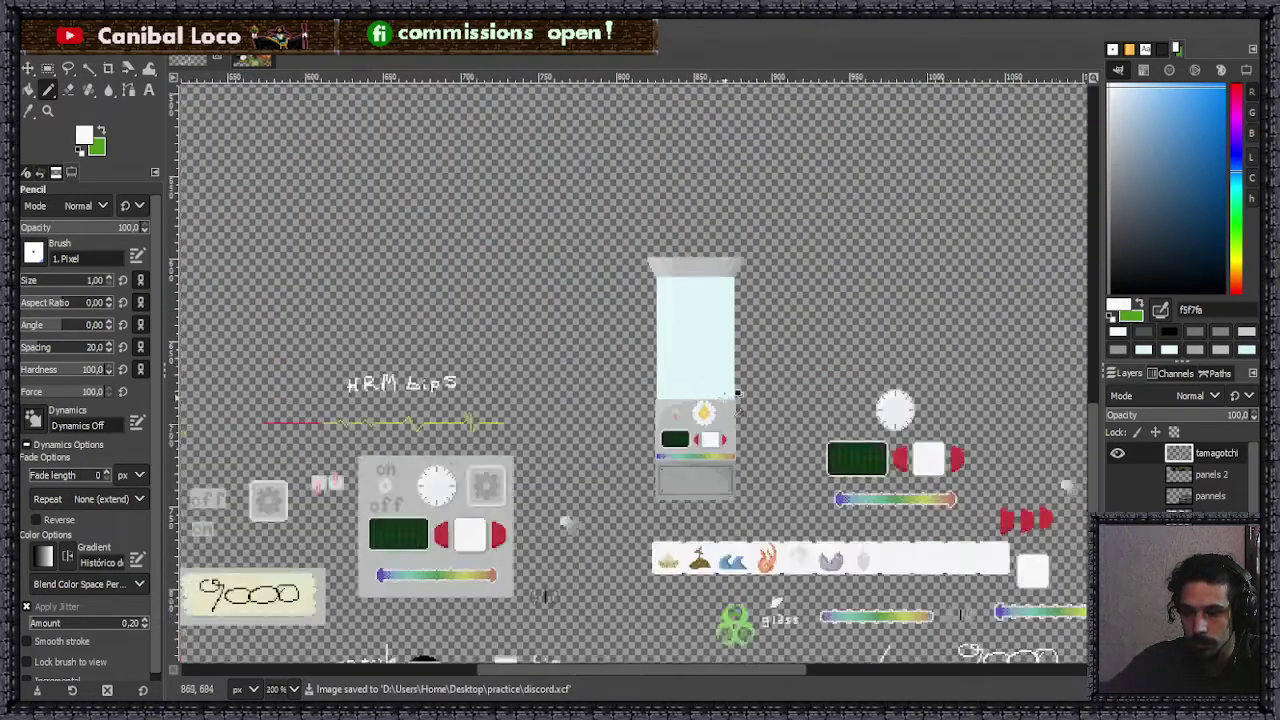
{"action": "scroll", "coordinate": [737, 388], "scroll_direction": "up", "scroll_amount": 1}
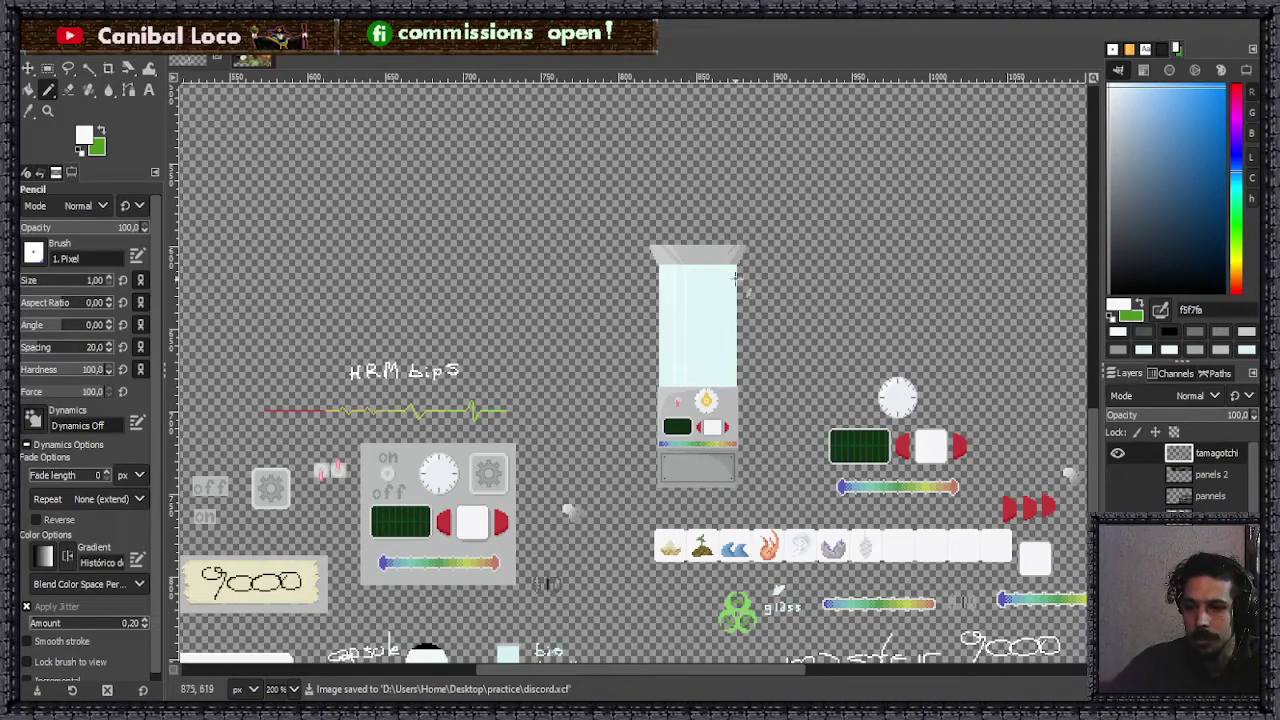
{"action": "scroll", "coordinate": [757, 355], "scroll_direction": "down", "scroll_amount": 3}
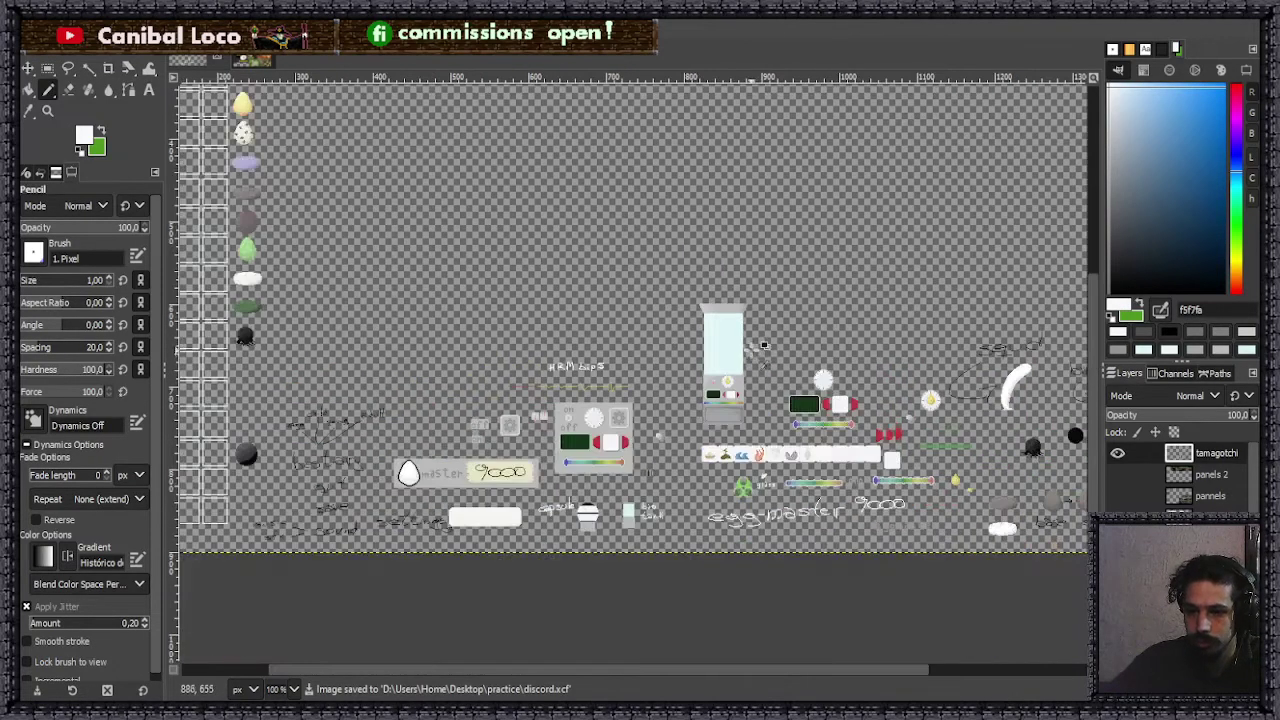
{"action": "scroll", "coordinate": [757, 355], "scroll_direction": "up", "scroll_amount": 3}
{"action": "scroll", "coordinate": [750, 283], "scroll_direction": "down", "scroll_amount": 4}
{"action": "scroll", "coordinate": [790, 305], "scroll_direction": "up", "scroll_amount": 1}
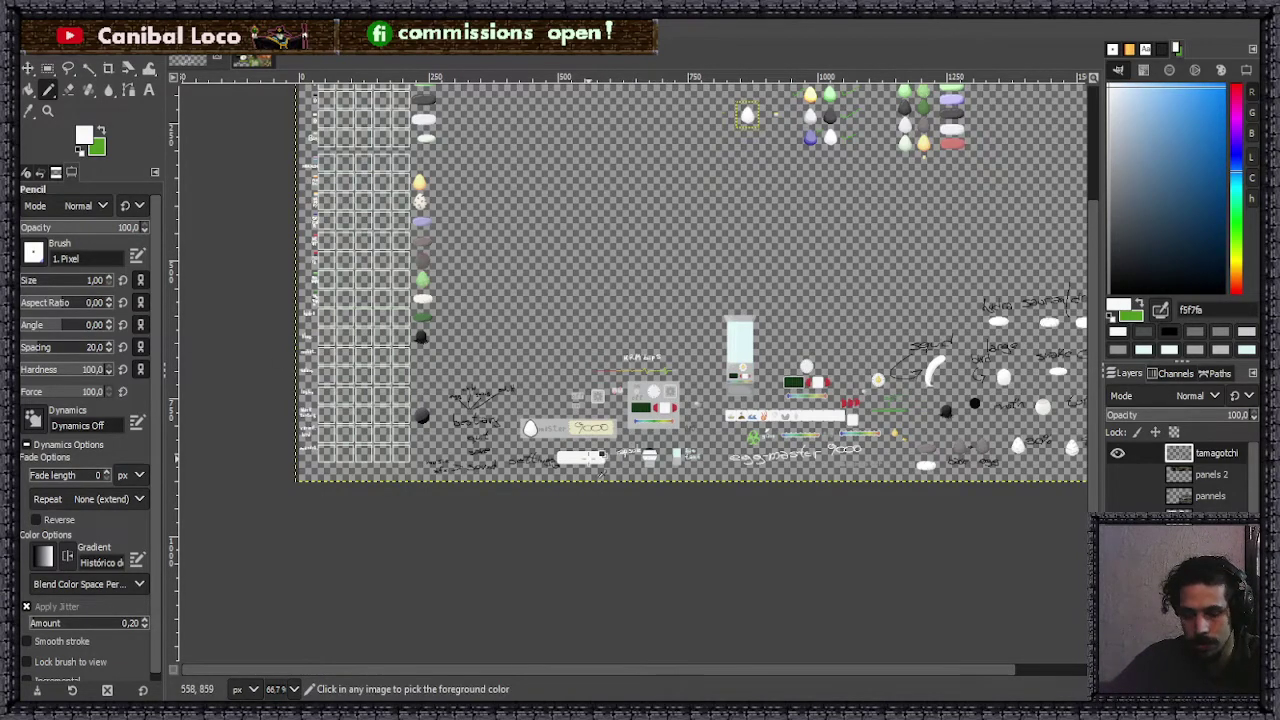
{"action": "key", "text": "ctrl+s"}
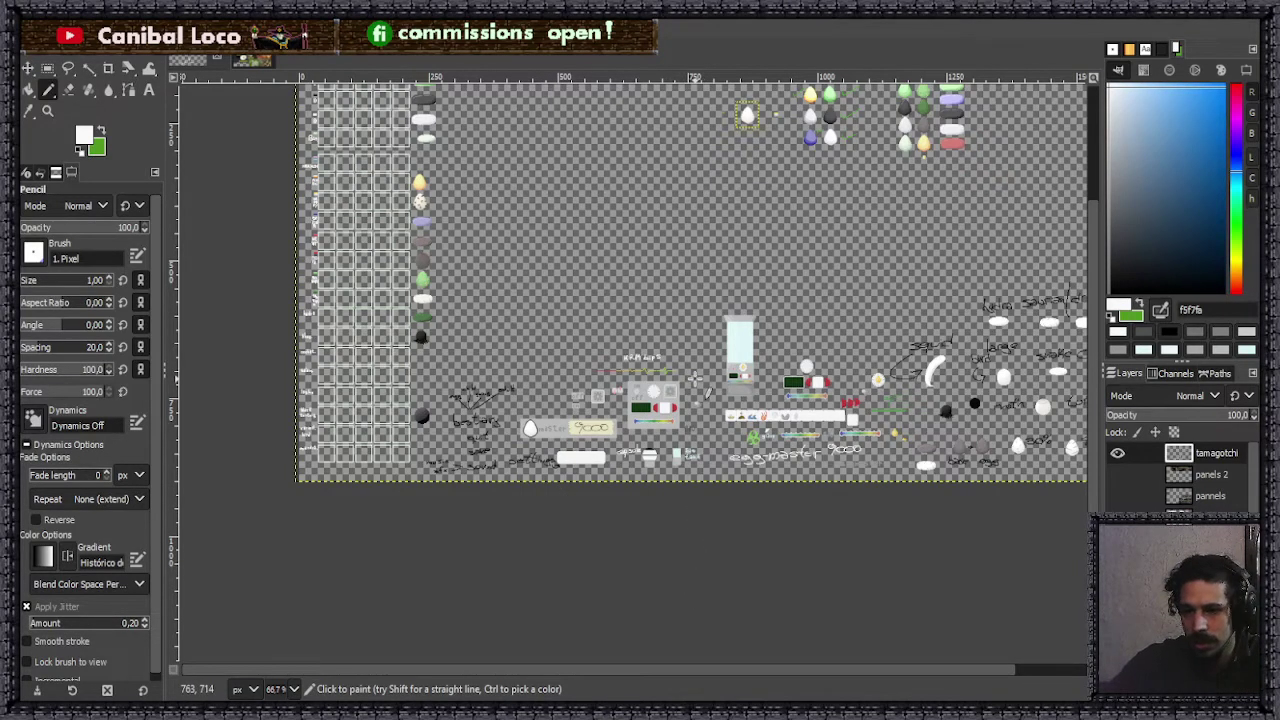
- Look over the whole sprite sheet, examining the control panel parts, handwritten menu labels, tank device, and the egg rows beside the grid
{"action": "scroll", "coordinate": [695, 379], "scroll_direction": "up", "scroll_amount": 2}
{"action": "scroll", "coordinate": [695, 379], "scroll_direction": "down", "scroll_amount": 1}
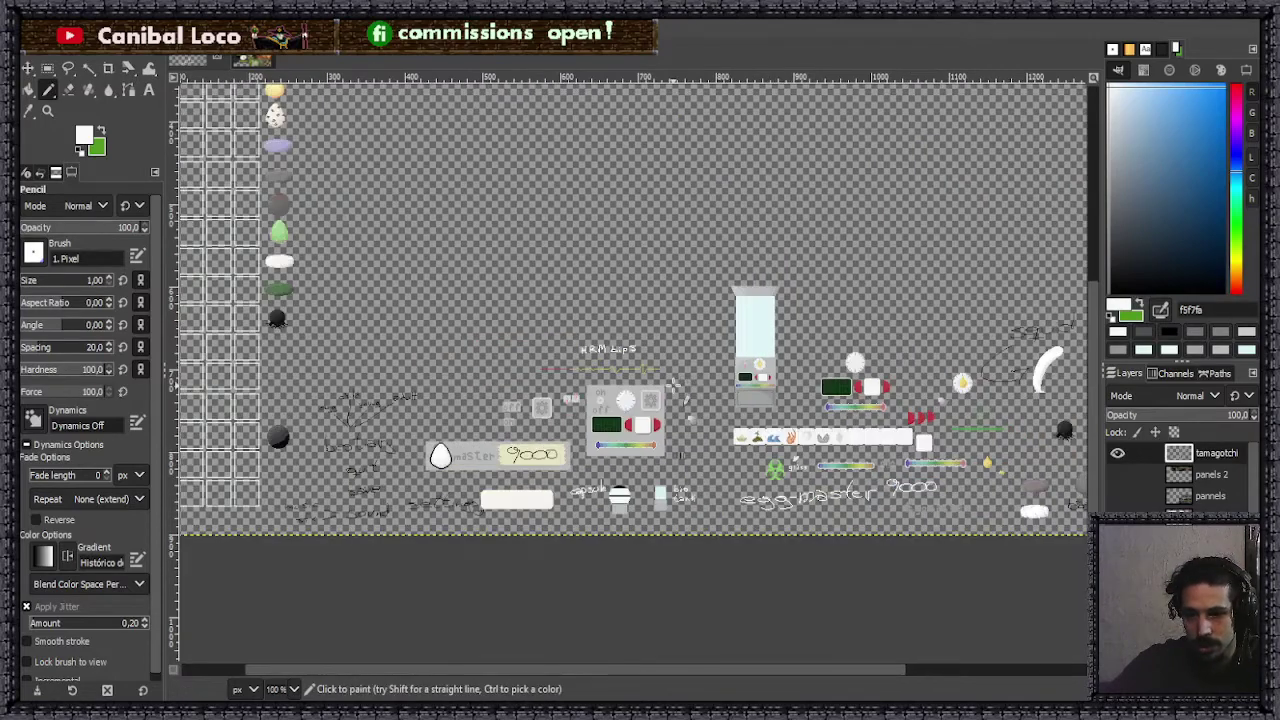
{"action": "left_click_drag", "start_coordinate": [680, 386], "coordinate": [698, 418]}
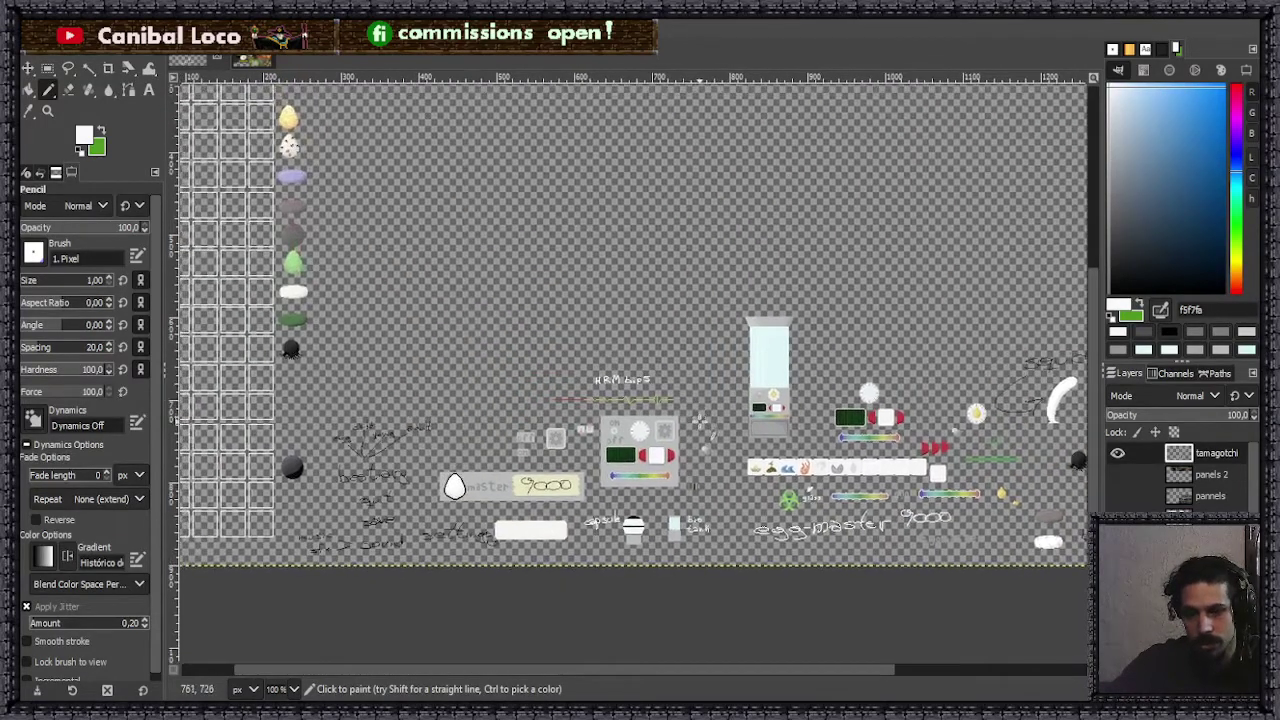
{"action": "scroll", "coordinate": [530, 452], "scroll_direction": "up", "scroll_amount": 1}
{"action": "scroll", "coordinate": [530, 452], "scroll_direction": "down", "scroll_amount": 1}
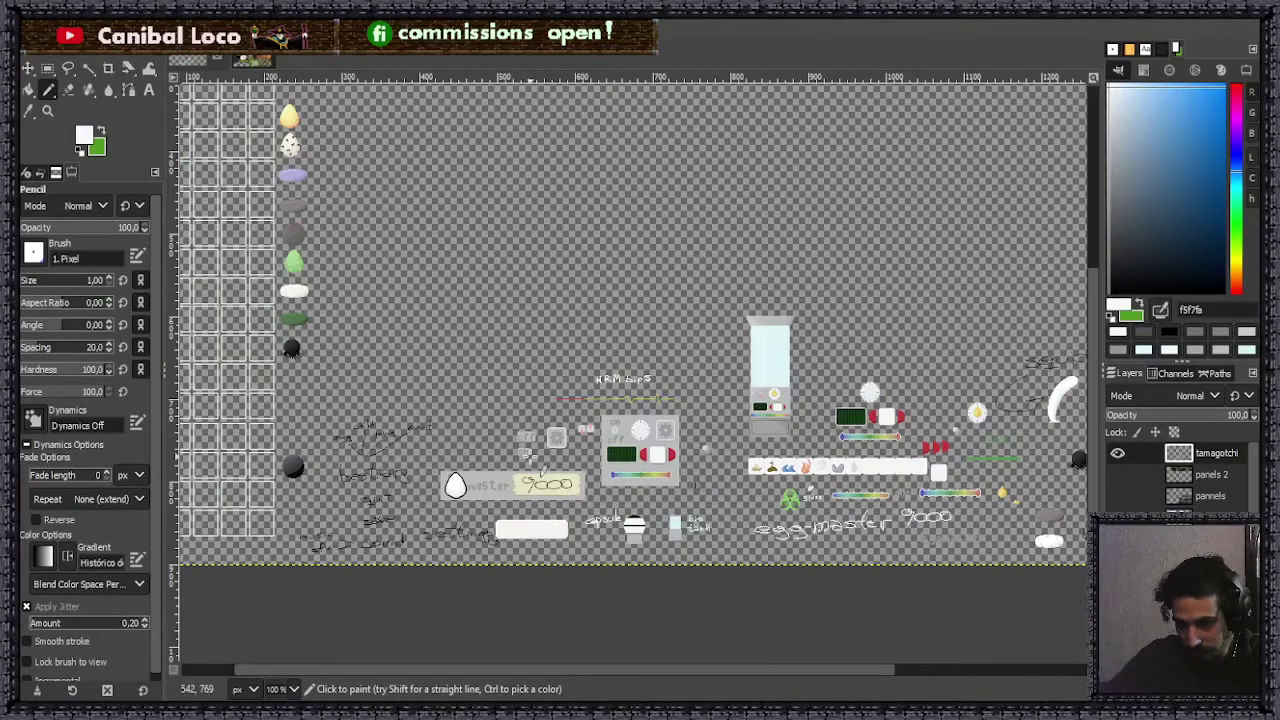
{"action": "scroll", "coordinate": [520, 430], "scroll_direction": "up", "scroll_amount": 1}
{"action": "scroll", "coordinate": [520, 430], "scroll_direction": "down", "scroll_amount": 1}
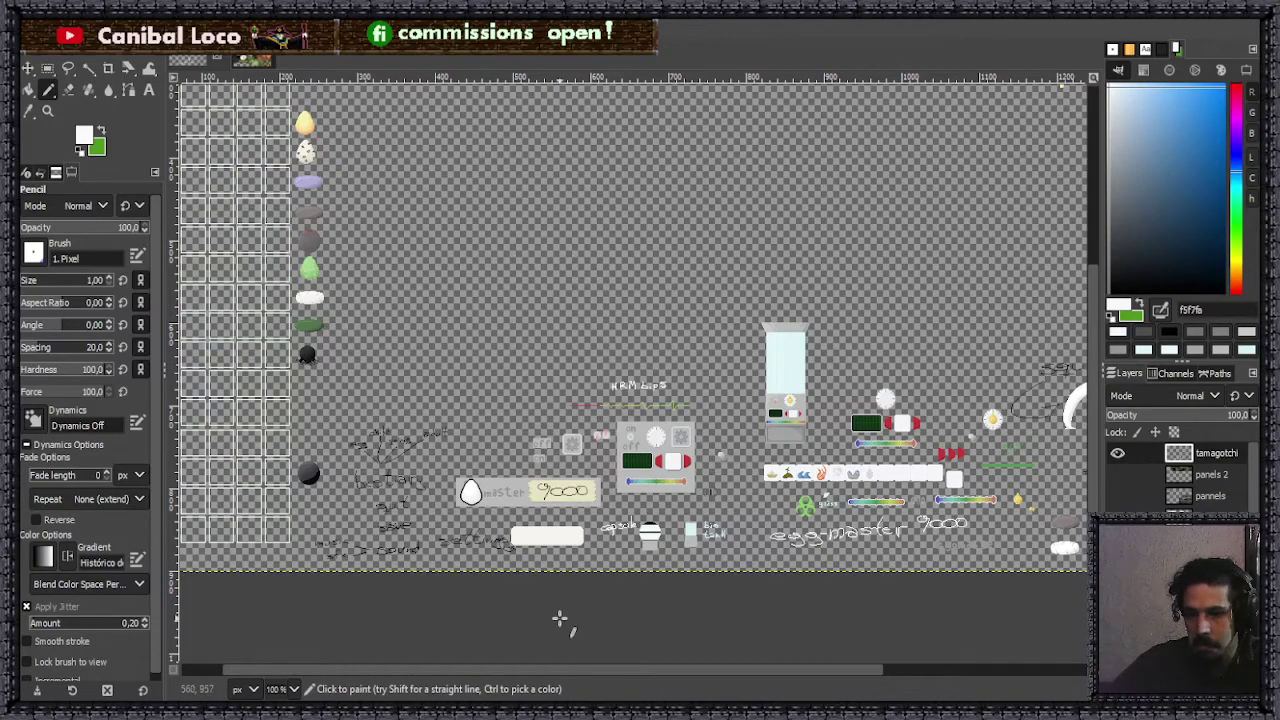
{"action": "scroll", "coordinate": [570, 595], "scroll_direction": "down", "scroll_amount": 3}
{"action": "scroll", "coordinate": [565, 489], "scroll_direction": "up", "scroll_amount": 2}
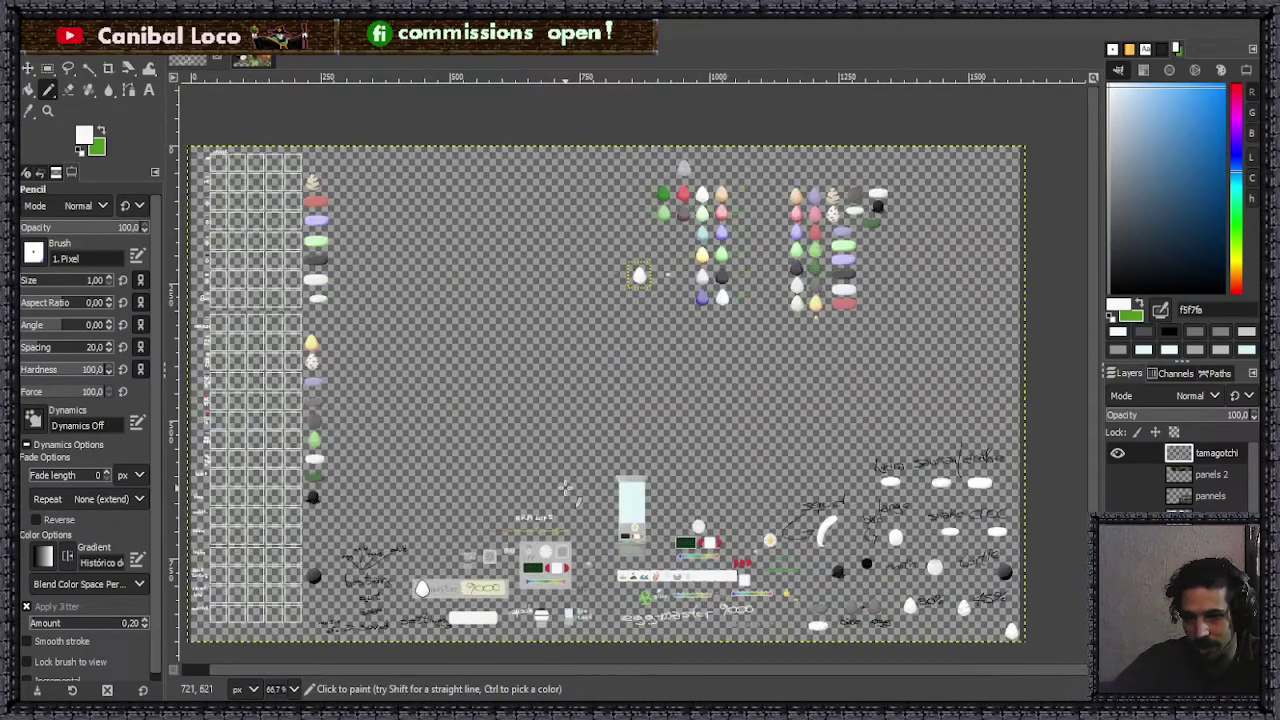
{"action": "key", "text": "r"}
{"action": "scroll", "coordinate": [440, 492], "scroll_direction": "up", "scroll_amount": 2}
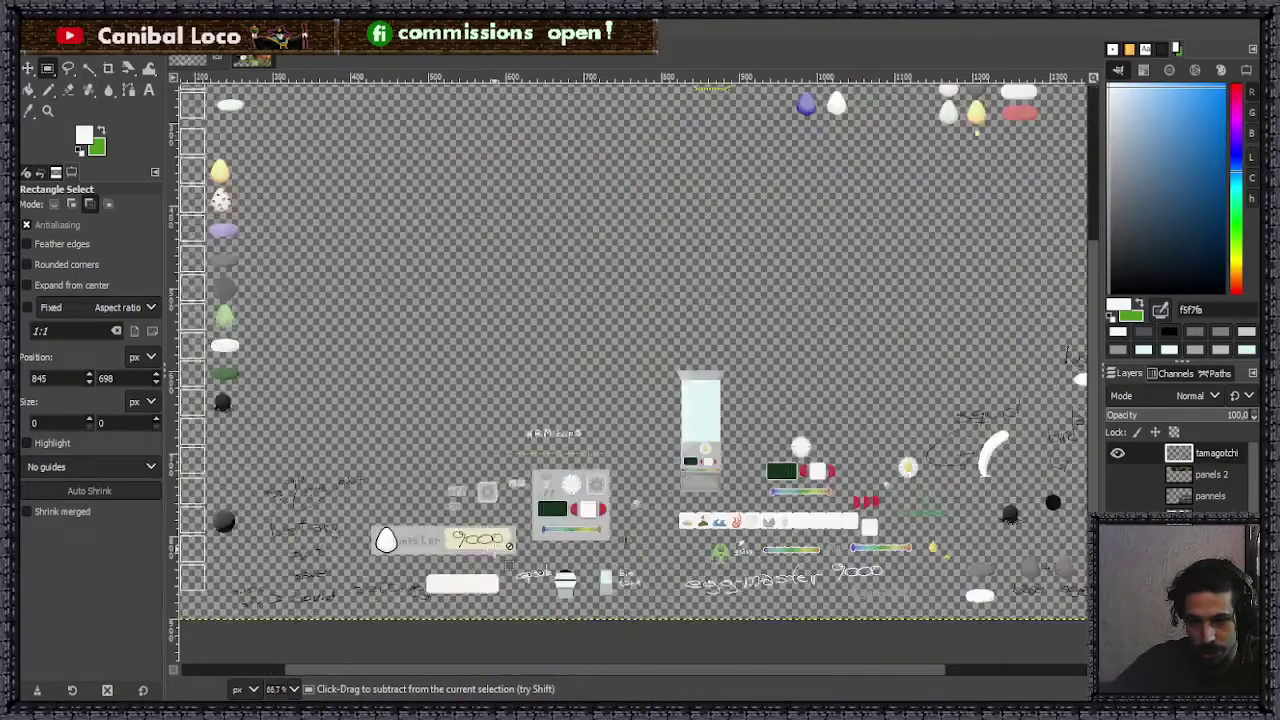
{"action": "scroll", "coordinate": [618, 340], "scroll_direction": "down", "scroll_amount": 3}
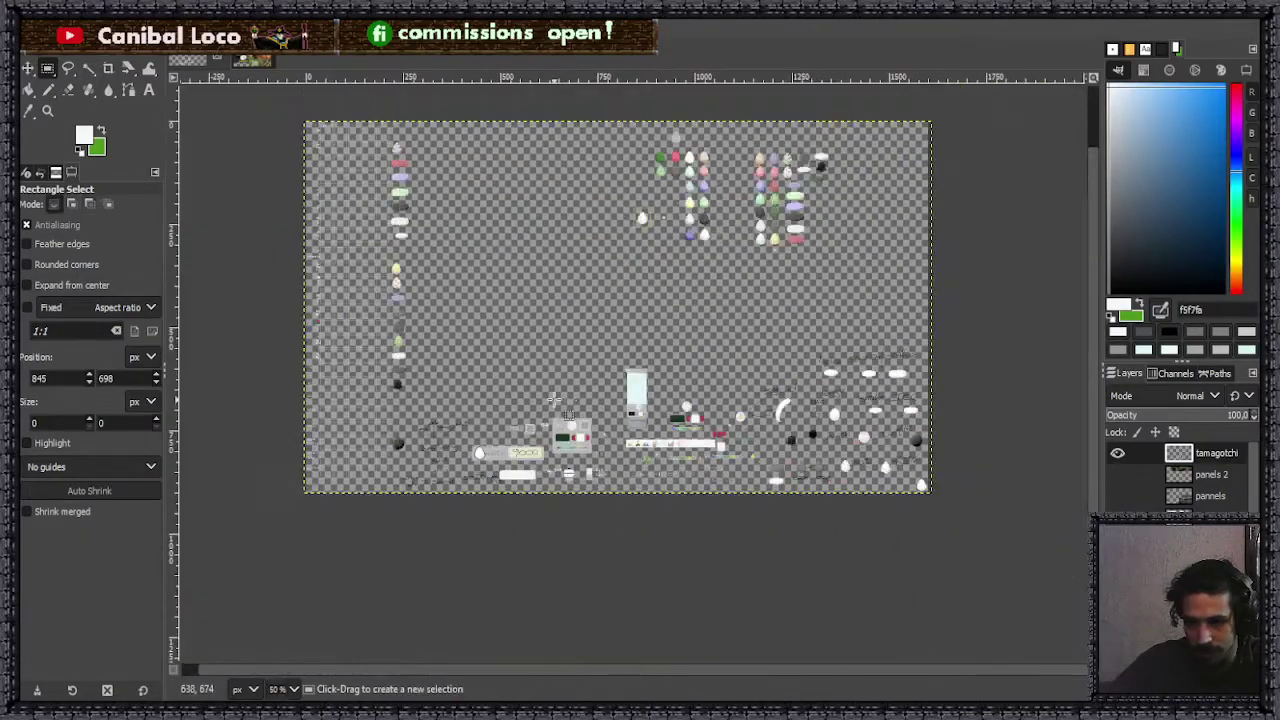
{"action": "scroll", "coordinate": [471, 431], "scroll_direction": "up", "scroll_amount": 2}
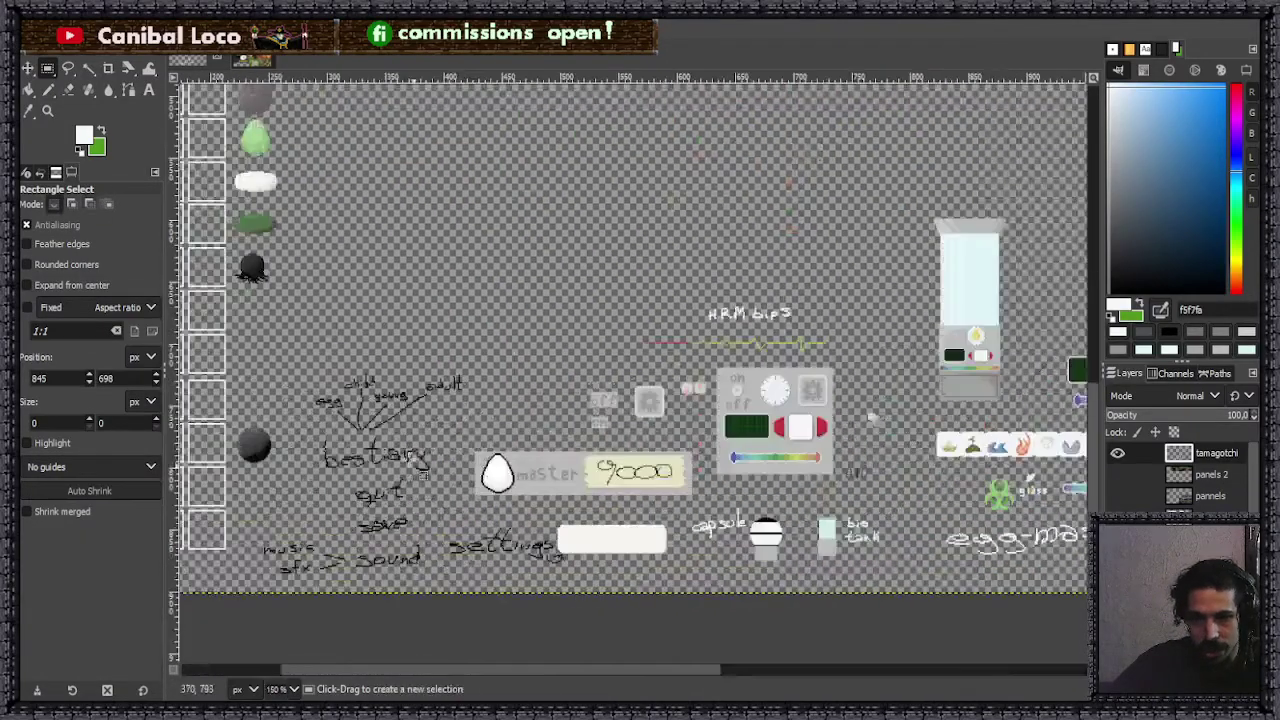
{"action": "scroll", "coordinate": [517, 422], "scroll_direction": "down", "scroll_amount": 2}
{"action": "scroll", "coordinate": [586, 408], "scroll_direction": "up", "scroll_amount": 3}
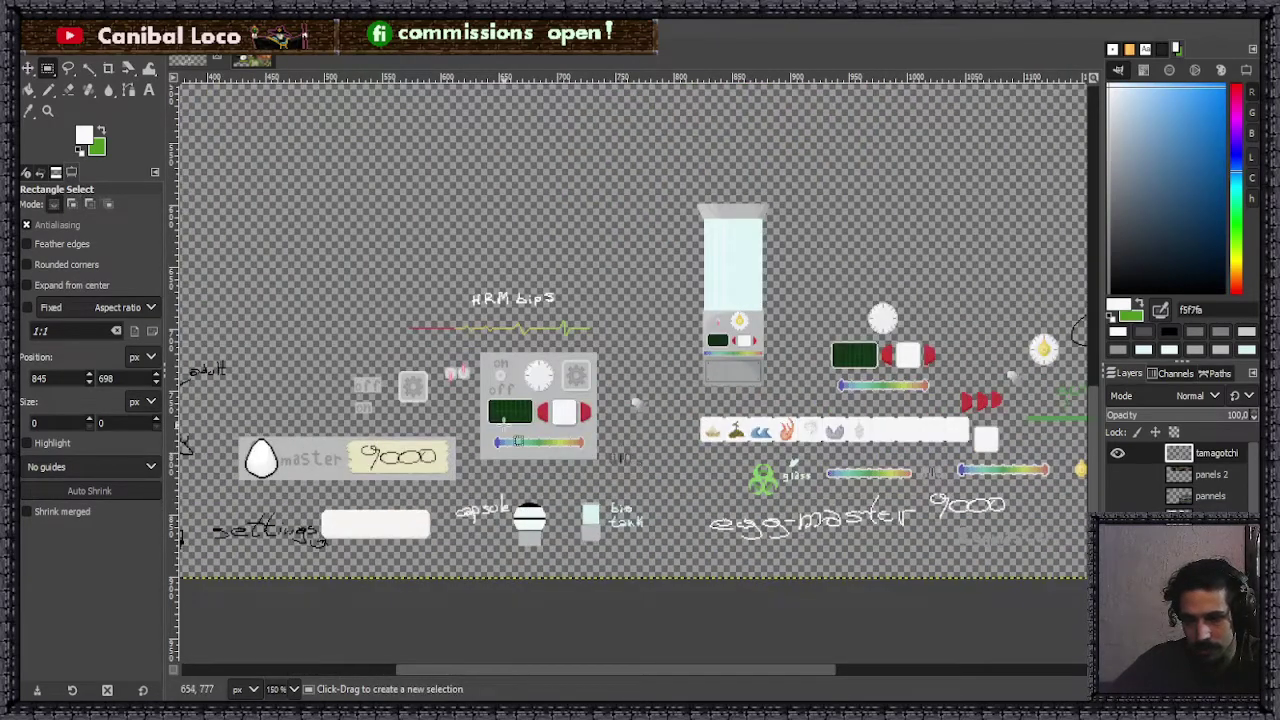
{"action": "scroll", "coordinate": [620, 453], "scroll_direction": "down", "scroll_amount": 3}
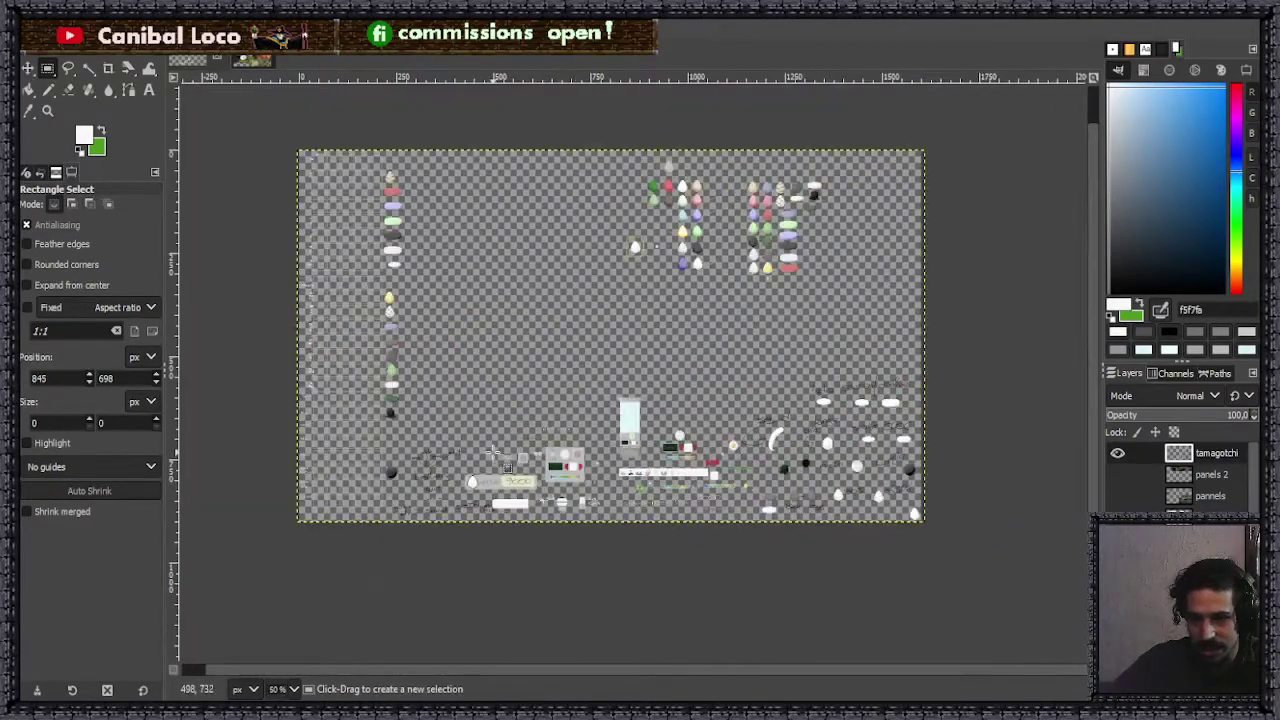
{"action": "scroll", "coordinate": [505, 470], "scroll_direction": "up", "scroll_amount": 1}
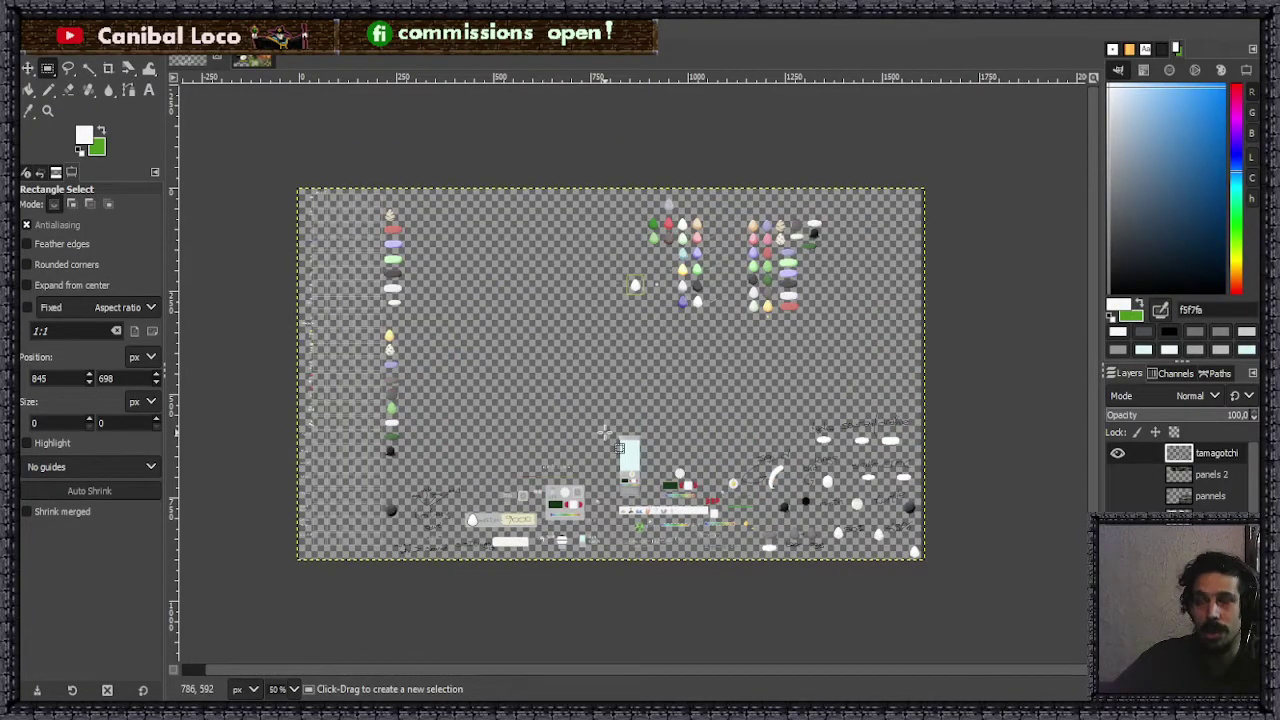
{"action": "scroll", "coordinate": [400, 369], "scroll_direction": "up", "scroll_amount": 2, "text": "ctrl"}
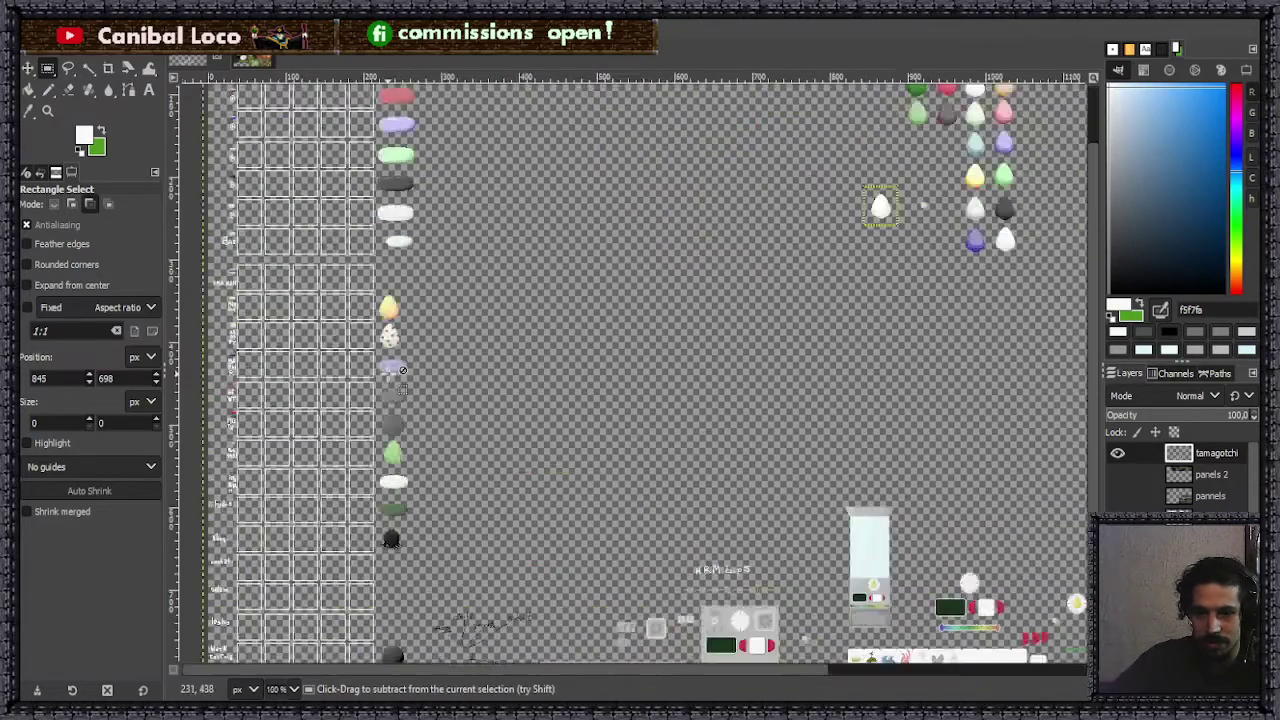
{"action": "scroll", "coordinate": [401, 370], "scroll_direction": "up", "scroll_amount": 1, "text": "ctrl"}
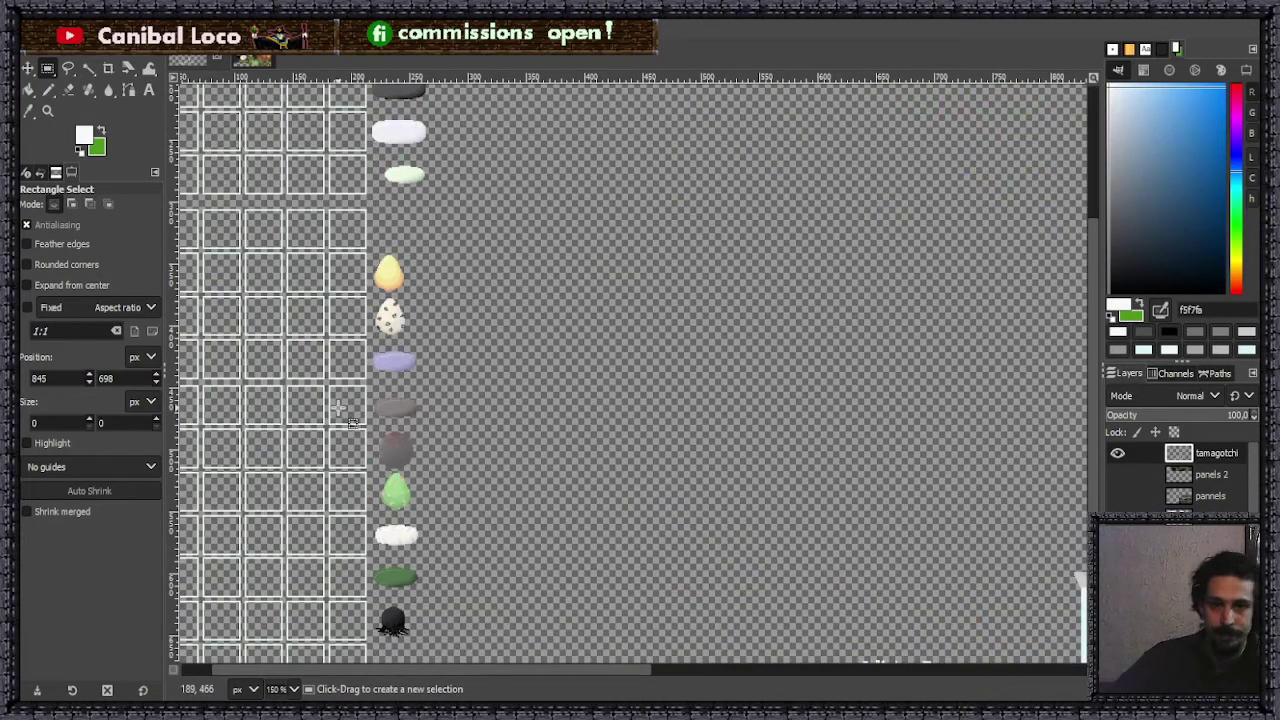
{"action": "scroll", "coordinate": [600, 428], "scroll_direction": "down", "scroll_amount": 4, "text": "ctrl"}
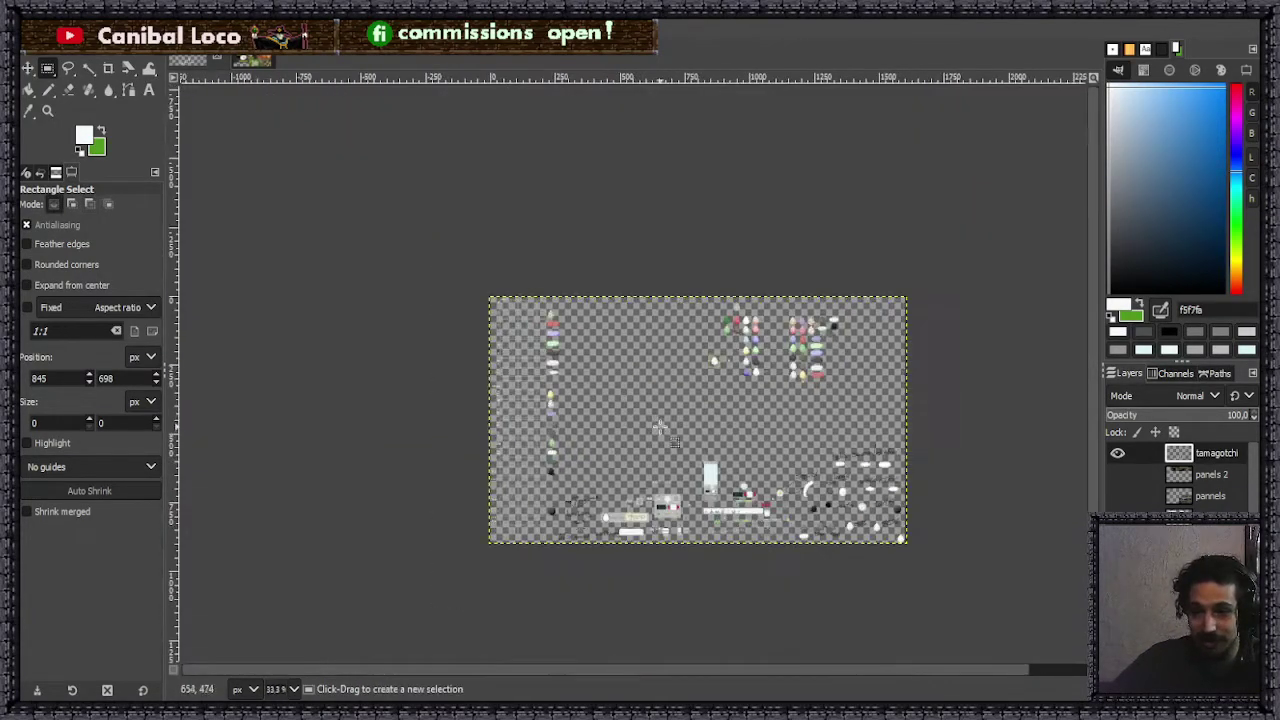
{"action": "scroll", "coordinate": [660, 428], "scroll_direction": "up", "scroll_amount": 2, "text": "ctrl"}
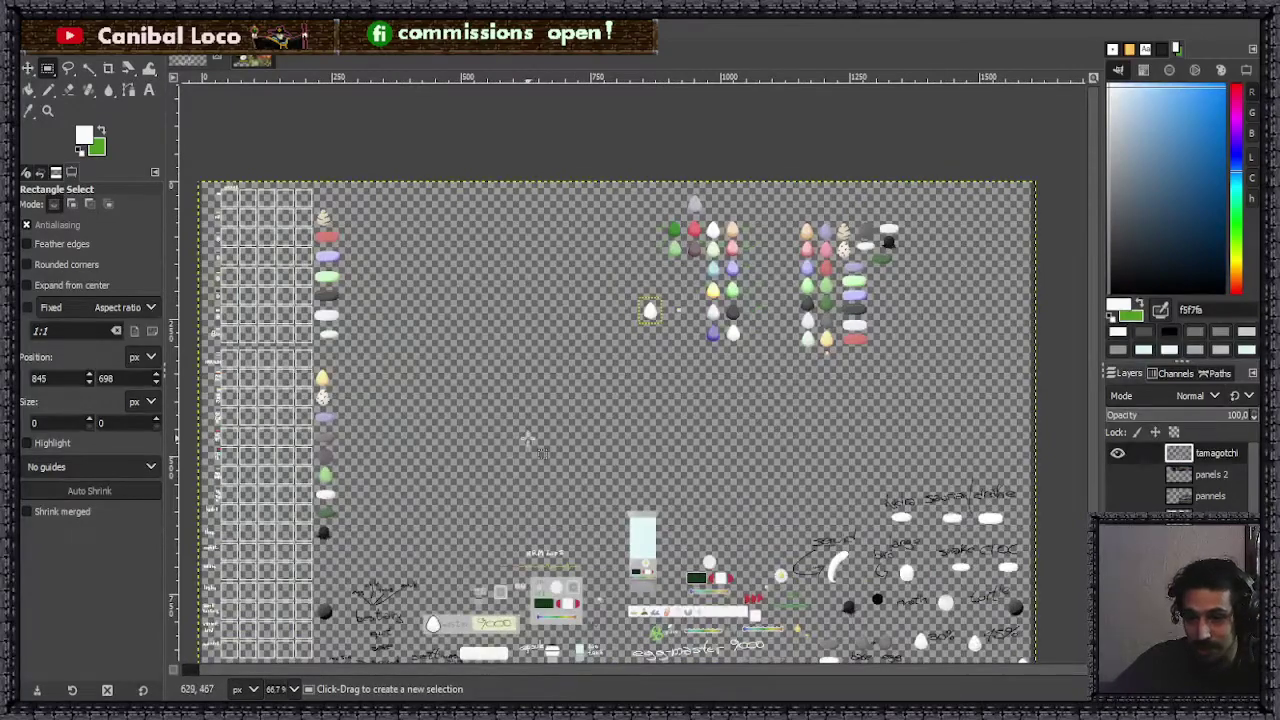
{"action": "scroll", "coordinate": [523, 440], "scroll_direction": "down", "scroll_amount": 1, "text": "ctrl"}
{"action": "scroll", "coordinate": [512, 460], "scroll_direction": "up", "scroll_amount": 2, "text": "ctrl"}
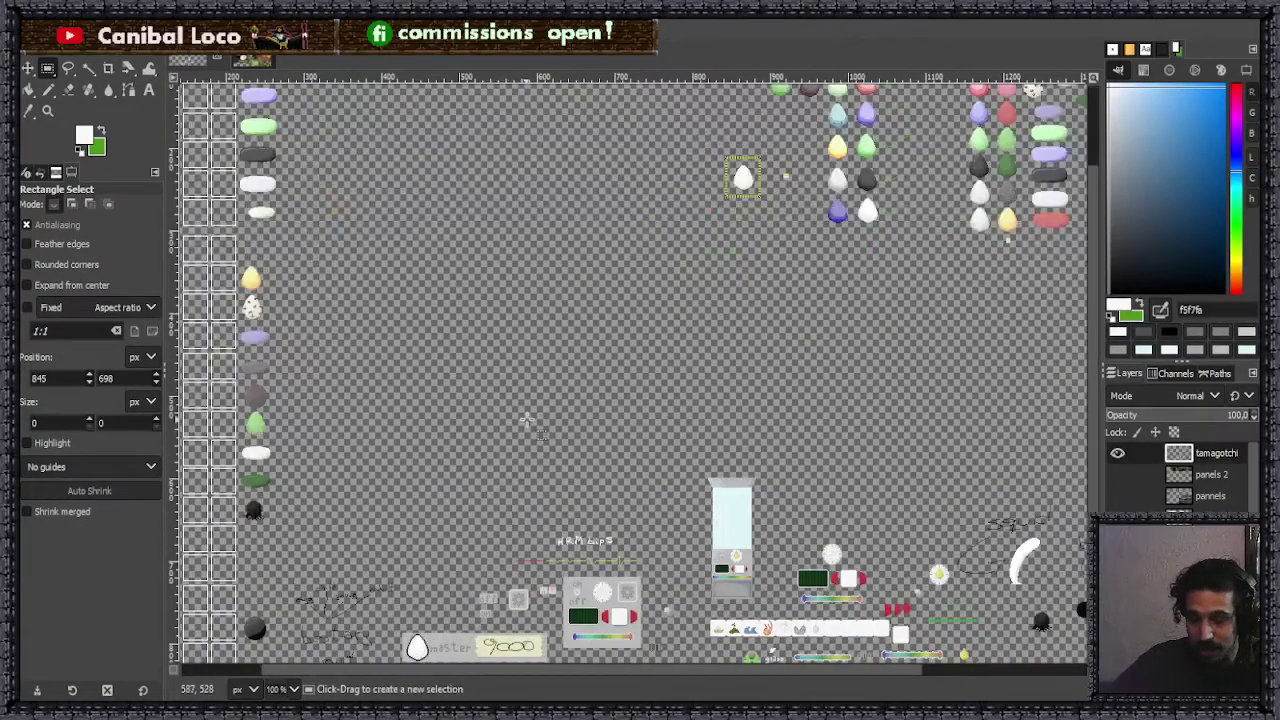
- Look over the full sprite sheet, from the grid and egg columns down to the panel parts and handwritten menu labels, and save the image
{"action": "scroll", "coordinate": [614, 410], "scroll_direction": "up", "scroll_amount": 2}
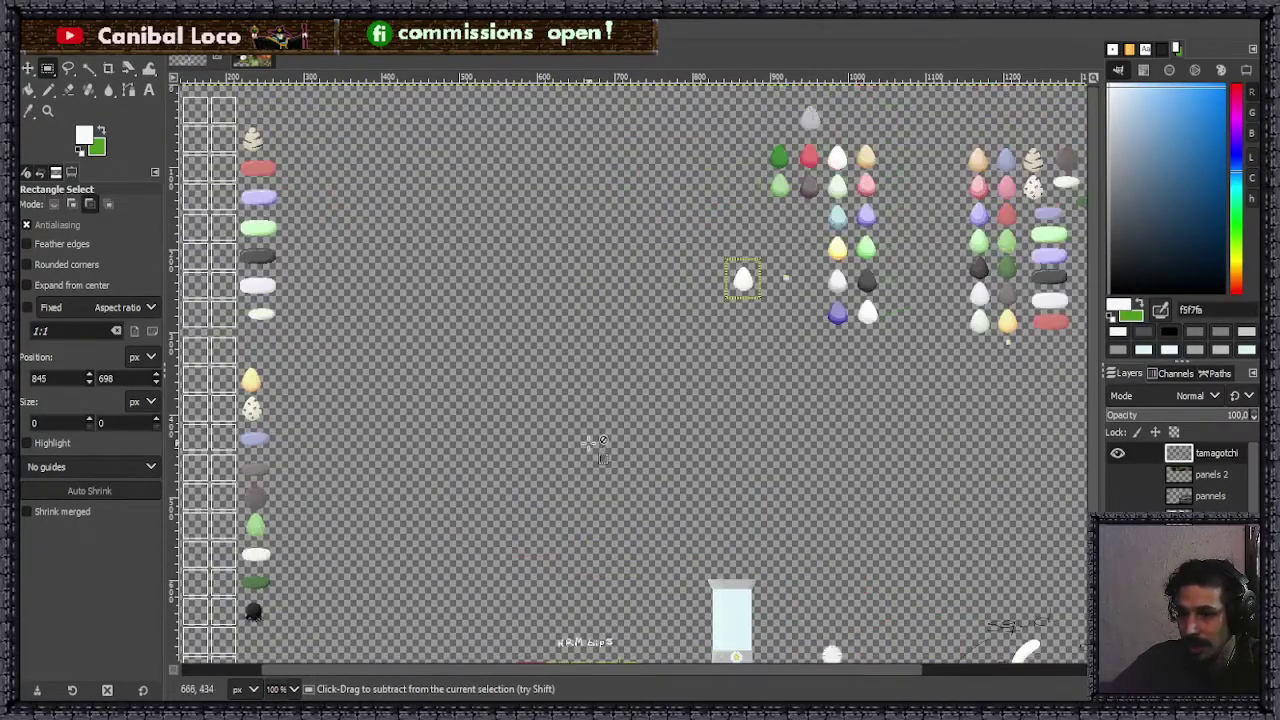
{"action": "scroll", "coordinate": [598, 453], "scroll_direction": "down", "scroll_amount": 3, "text": "ctrl"}
{"action": "scroll", "coordinate": [688, 410], "scroll_direction": "up", "scroll_amount": 1, "text": "ctrl"}
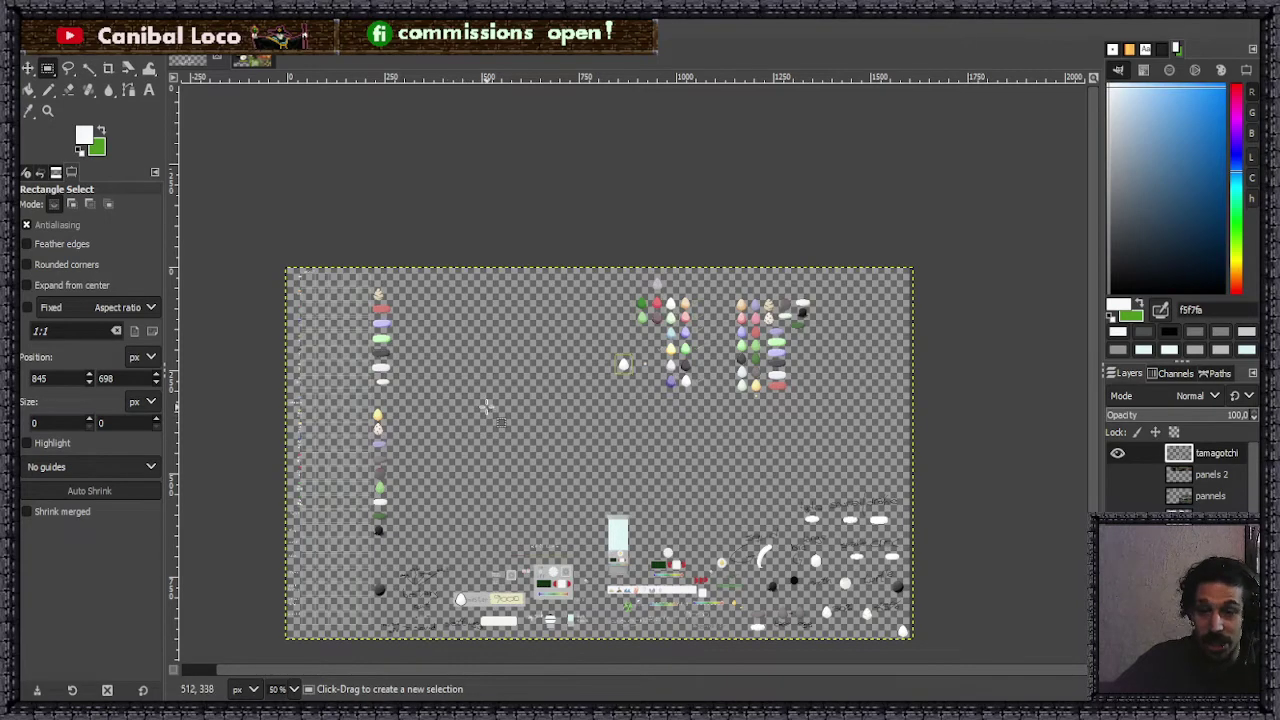
{"action": "key", "text": "ctrl"}
{"action": "scroll", "coordinate": [507, 484], "scroll_direction": "down", "scroll_amount": 2, "text": "ctrl"}
{"action": "scroll", "coordinate": [465, 515], "scroll_direction": "up", "scroll_amount": 4, "text": "ctrl"}
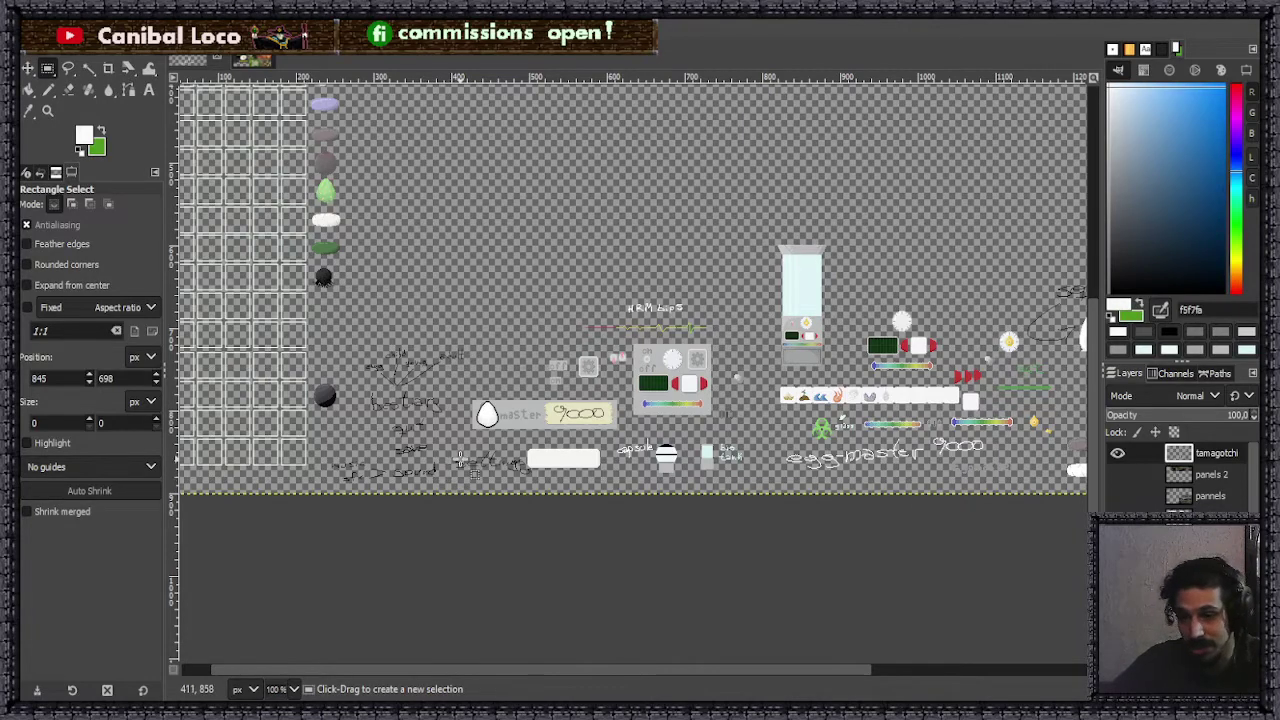
{"action": "scroll", "coordinate": [503, 509], "scroll_direction": "down", "scroll_amount": 1}
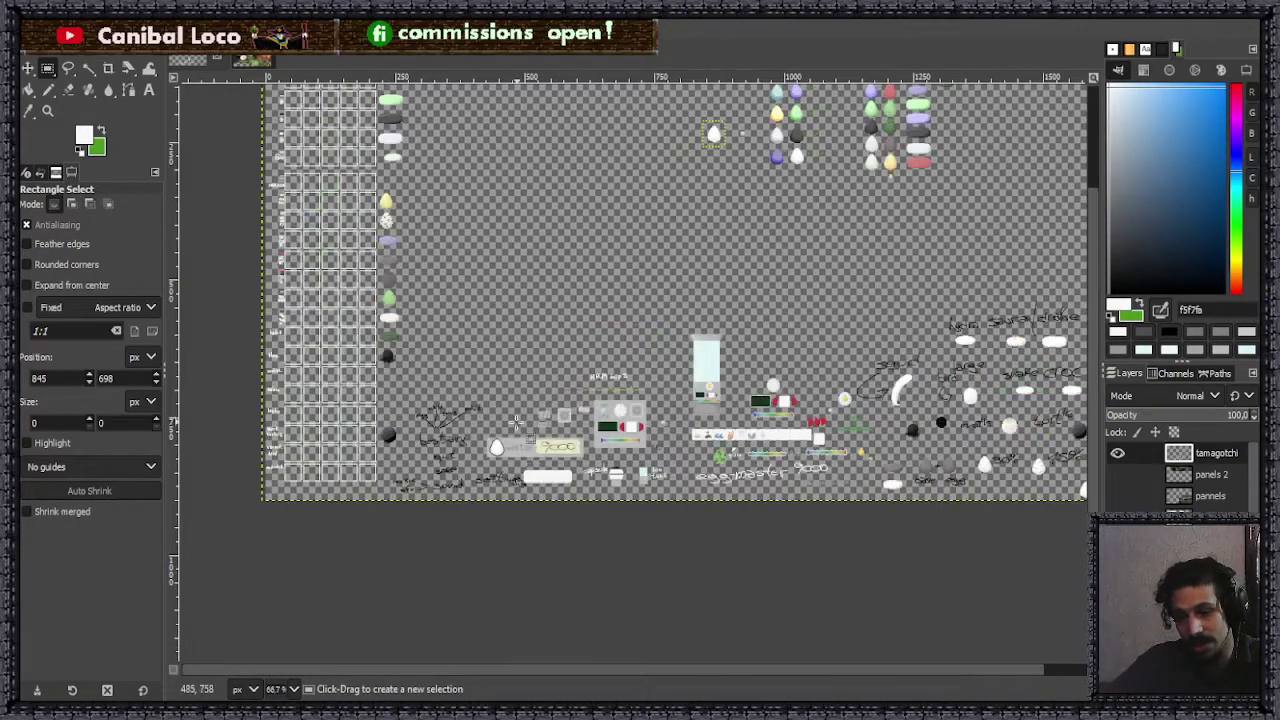
{"action": "scroll", "coordinate": [450, 485], "scroll_direction": "up", "scroll_amount": 3}
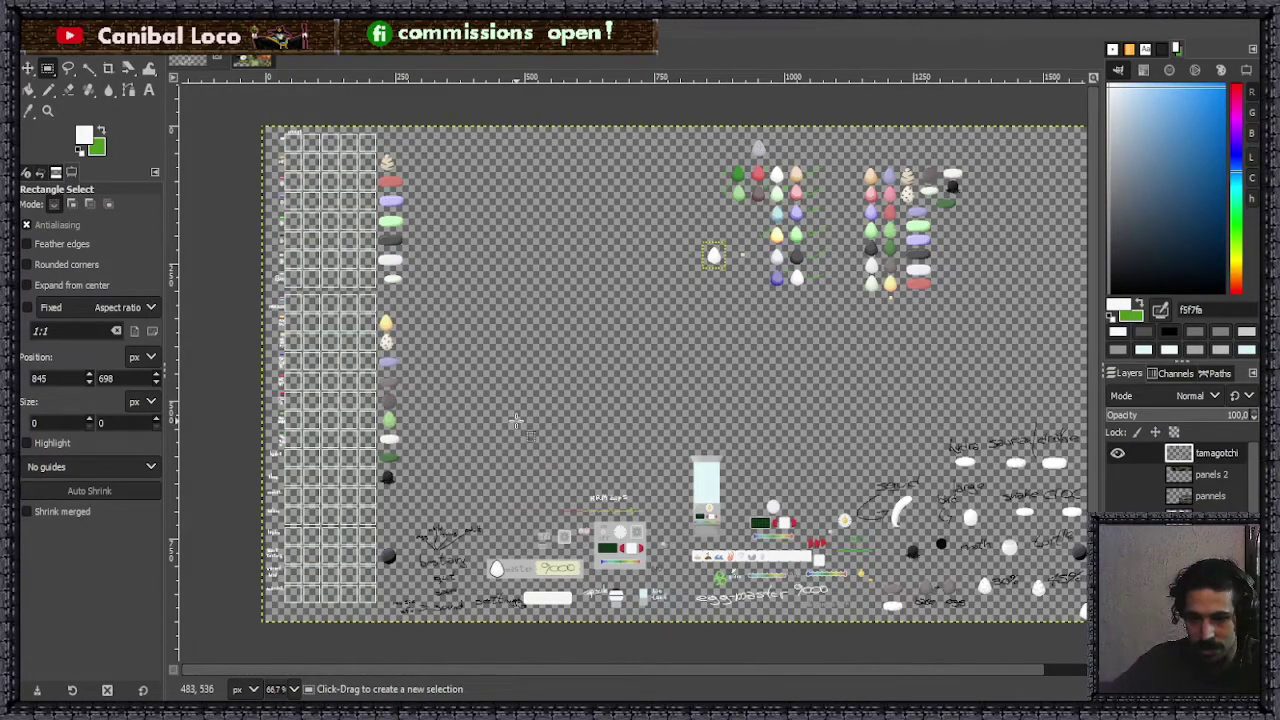
{"action": "left_click", "coordinate": [243, 480]}
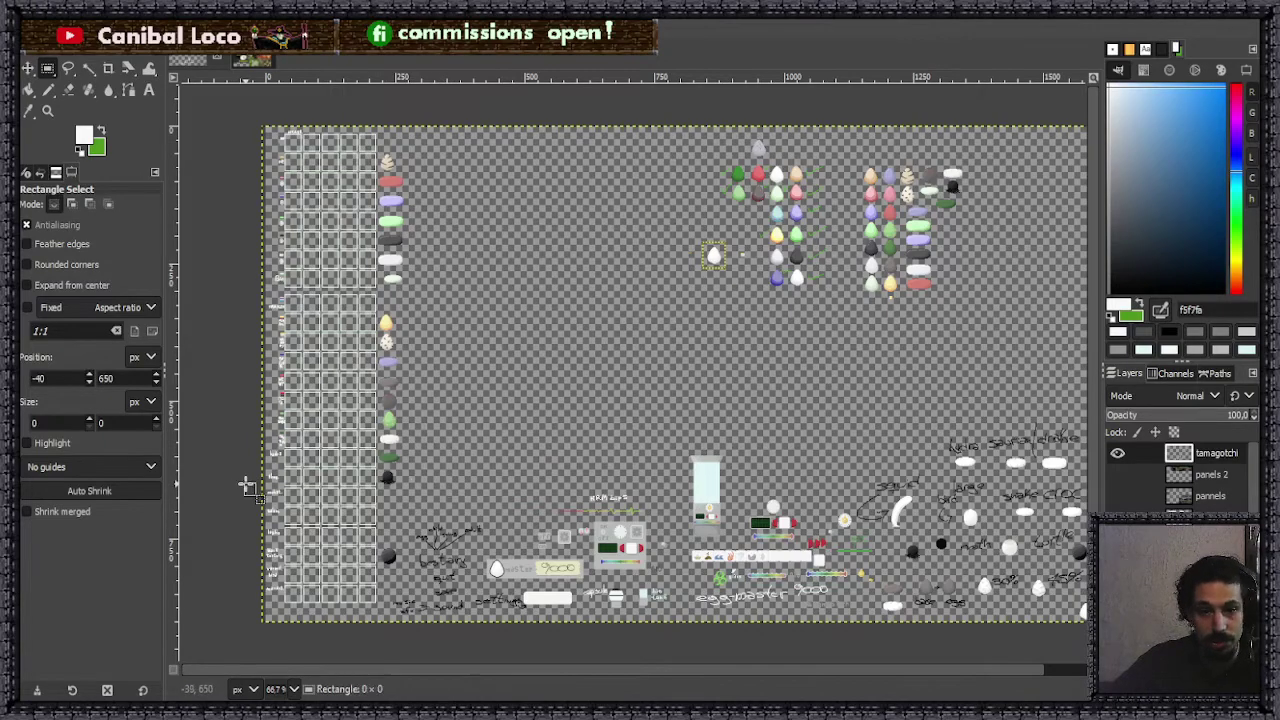
{"action": "key", "text": "ctrl+s"}
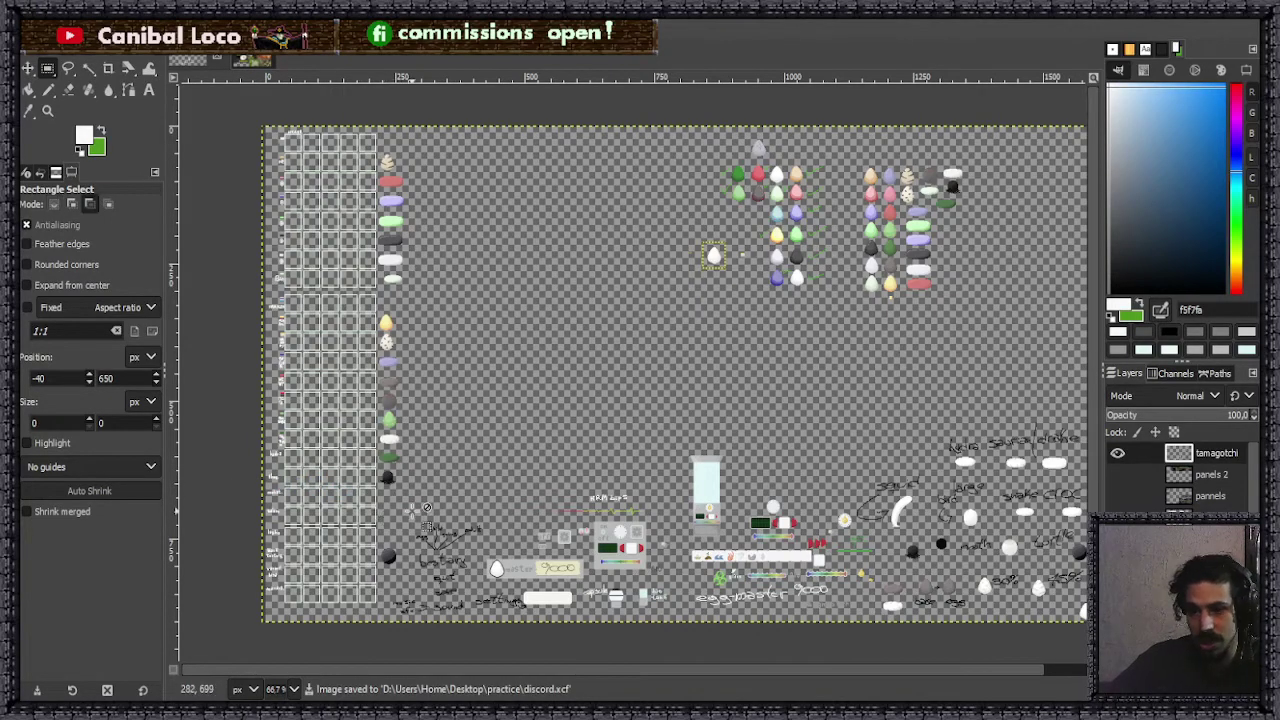
- Examine the white eggs labelled hydra, saurian/drake, snake, croc, squid and large bird up close and within the whole sheet
{"action": "scroll", "coordinate": [395, 505], "scroll_direction": "down", "scroll_amount": 2, "text": "ctrl"}
{"action": "scroll", "coordinate": [392, 505], "scroll_direction": "up", "scroll_amount": 3, "text": "ctrl"}
{"action": "scroll", "coordinate": [450, 490], "scroll_direction": "down", "scroll_amount": 1, "text": "ctrl"}
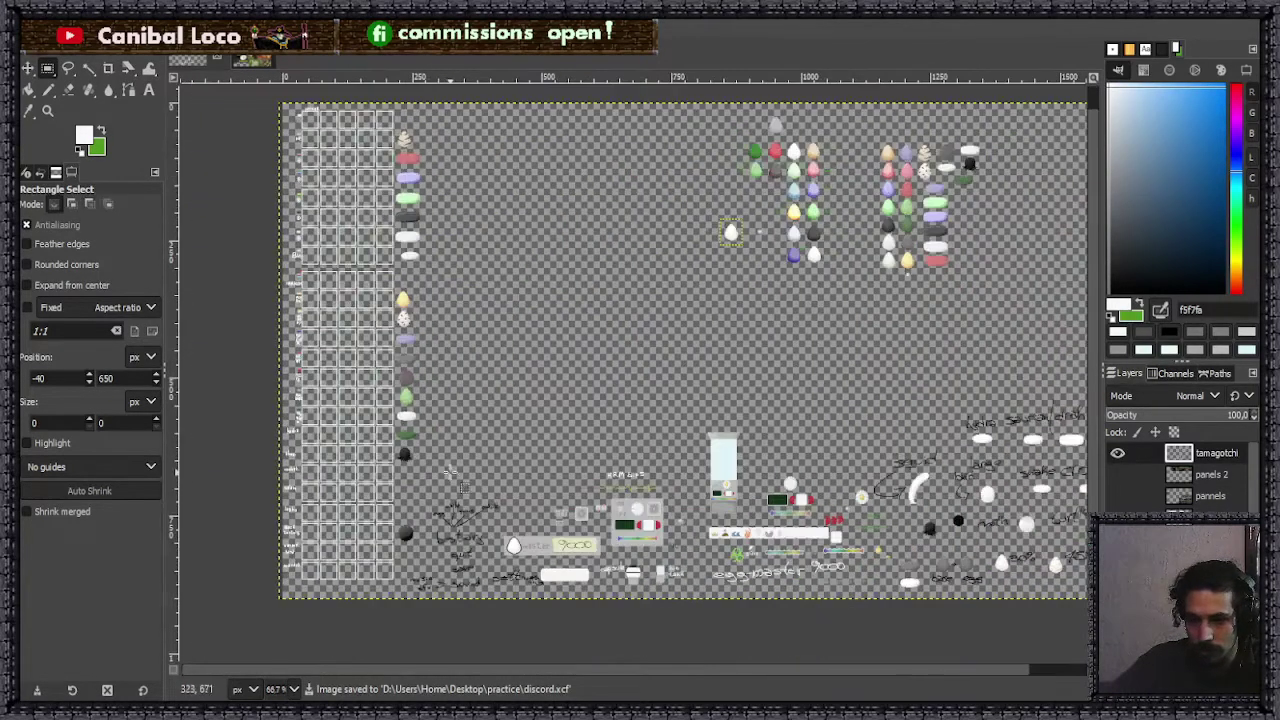
{"action": "scroll", "coordinate": [586, 477], "scroll_direction": "down", "scroll_amount": 2, "text": "ctrl"}
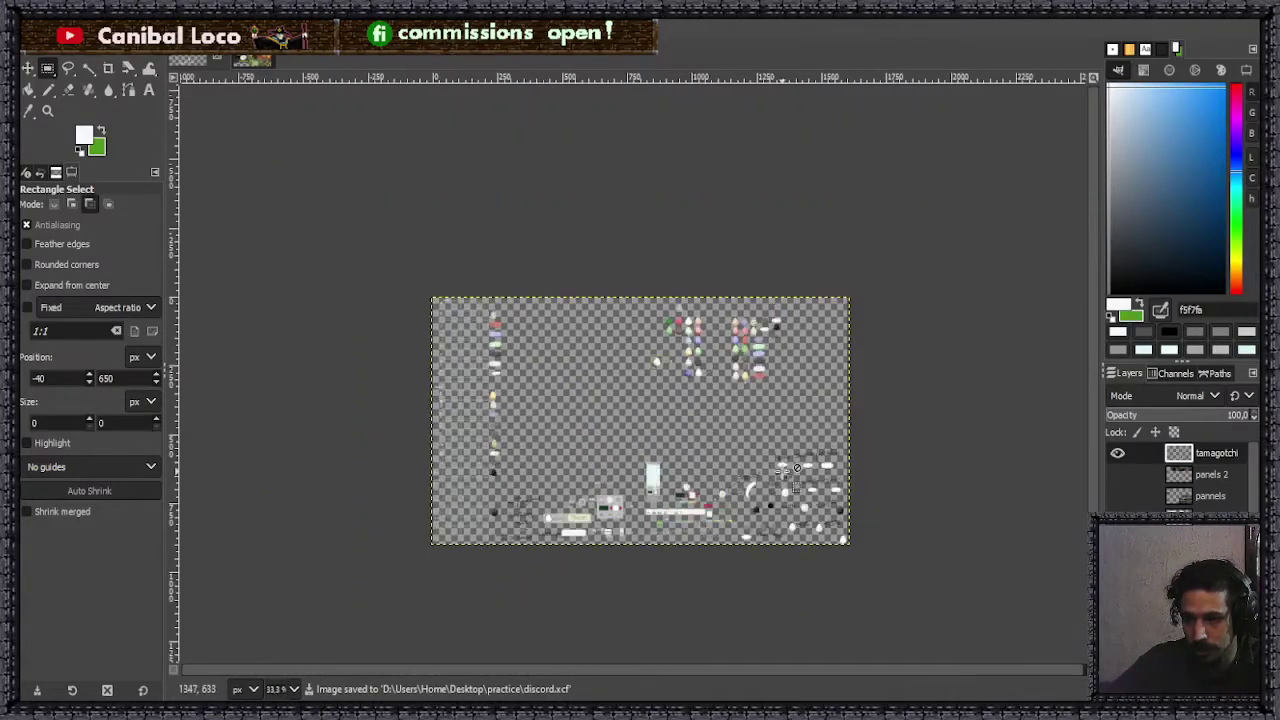
{"action": "scroll", "coordinate": [783, 471], "scroll_direction": "up", "scroll_amount": 4, "text": "ctrl"}
{"action": "scroll", "coordinate": [928, 462], "scroll_direction": "down", "scroll_amount": 1, "text": "ctrl"}
{"action": "scroll", "coordinate": [928, 462], "scroll_direction": "up", "scroll_amount": 3, "text": "ctrl"}
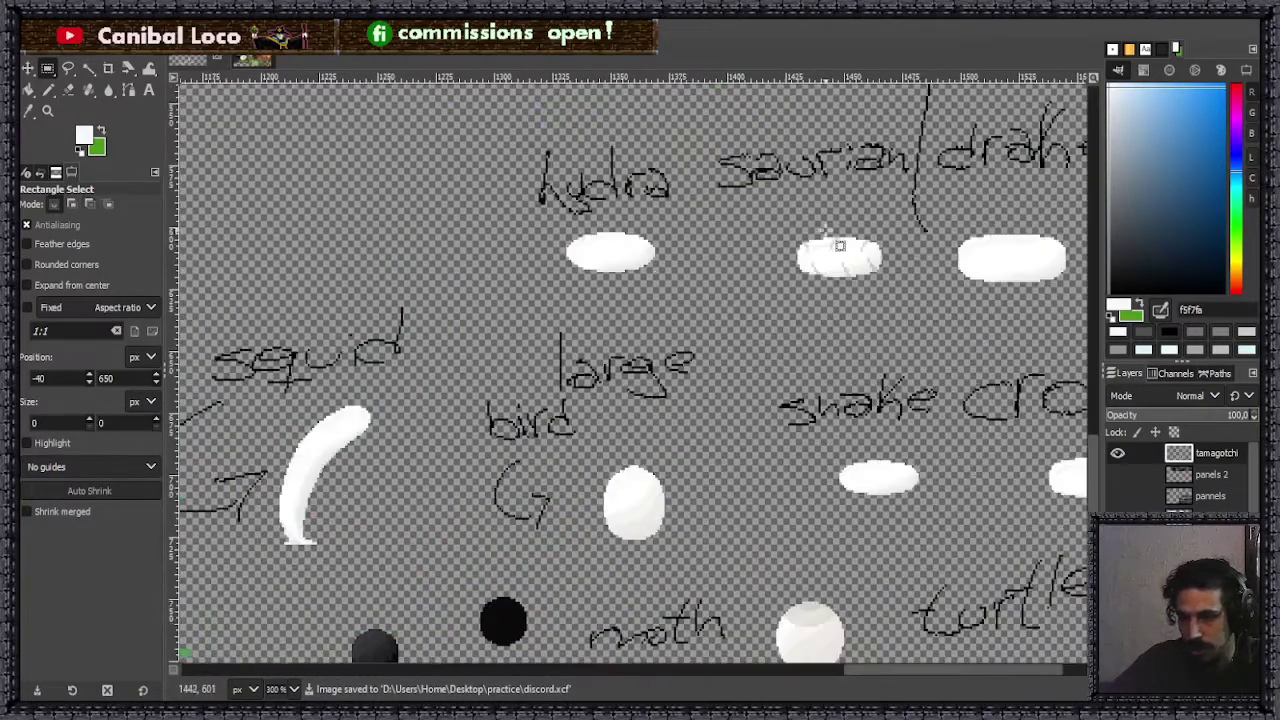
{"action": "scroll", "coordinate": [524, 350], "scroll_direction": "down", "scroll_amount": 1, "text": "ctrl"}
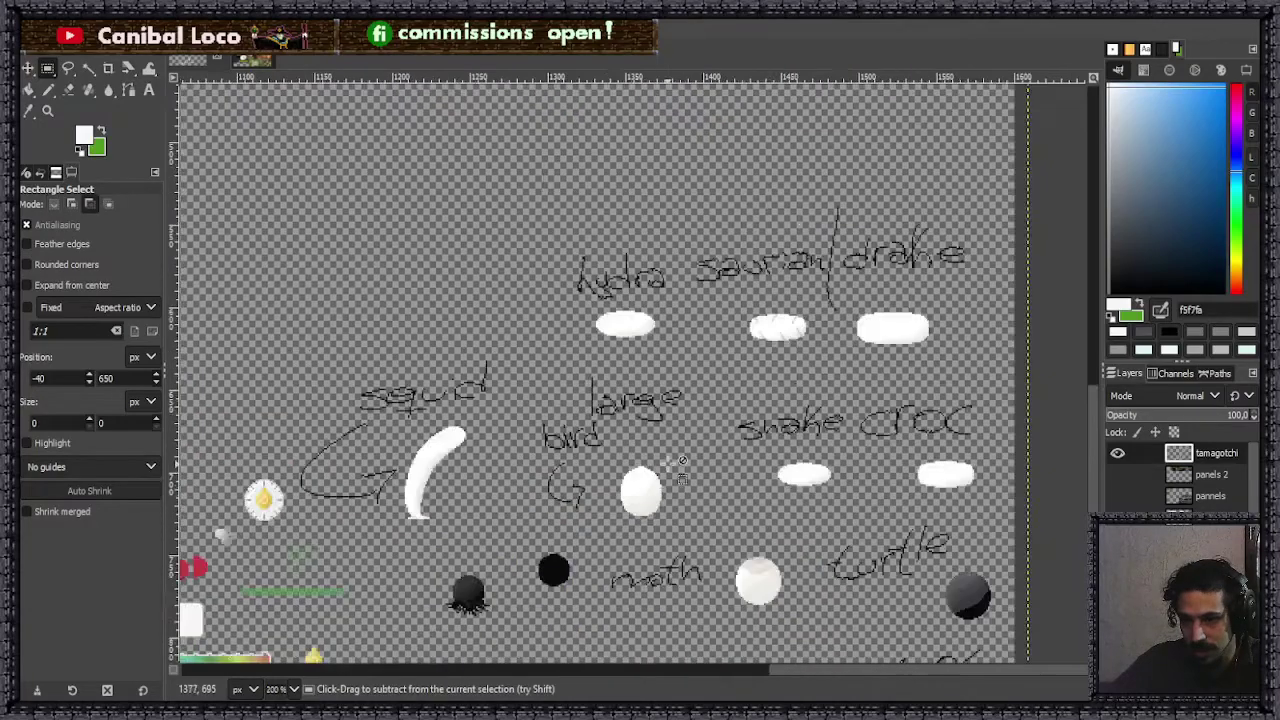
{"action": "scroll", "coordinate": [560, 400], "scroll_direction": "down", "scroll_amount": 5, "text": "ctrl"}
{"action": "scroll", "coordinate": [577, 428], "scroll_direction": "up", "scroll_amount": 2, "text": "ctrl"}
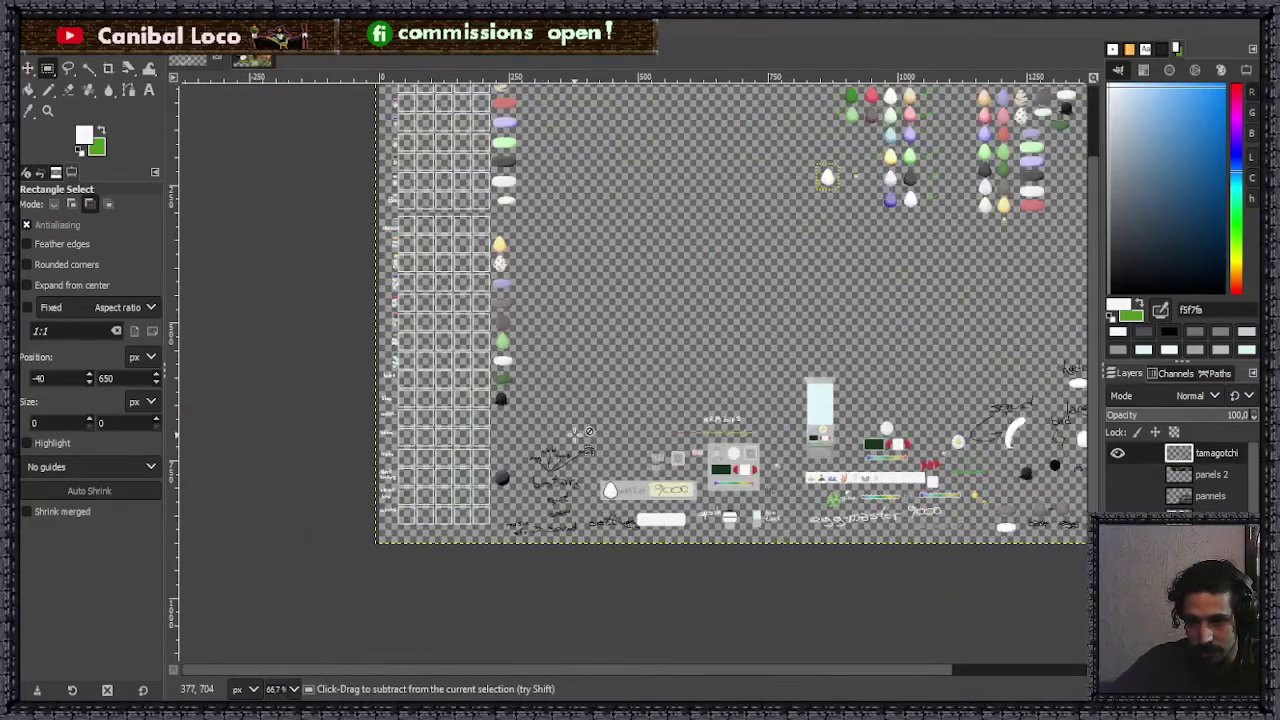
- Compare the moth and turtle eggs with the coloured eggs beside the grid rows and the device parts, and save the image
{"action": "scroll", "coordinate": [590, 440], "scroll_direction": "down", "scroll_amount": 2, "text": "ctrl"}
{"action": "scroll", "coordinate": [912, 438], "scroll_direction": "up", "scroll_amount": 3, "text": "ctrl"}
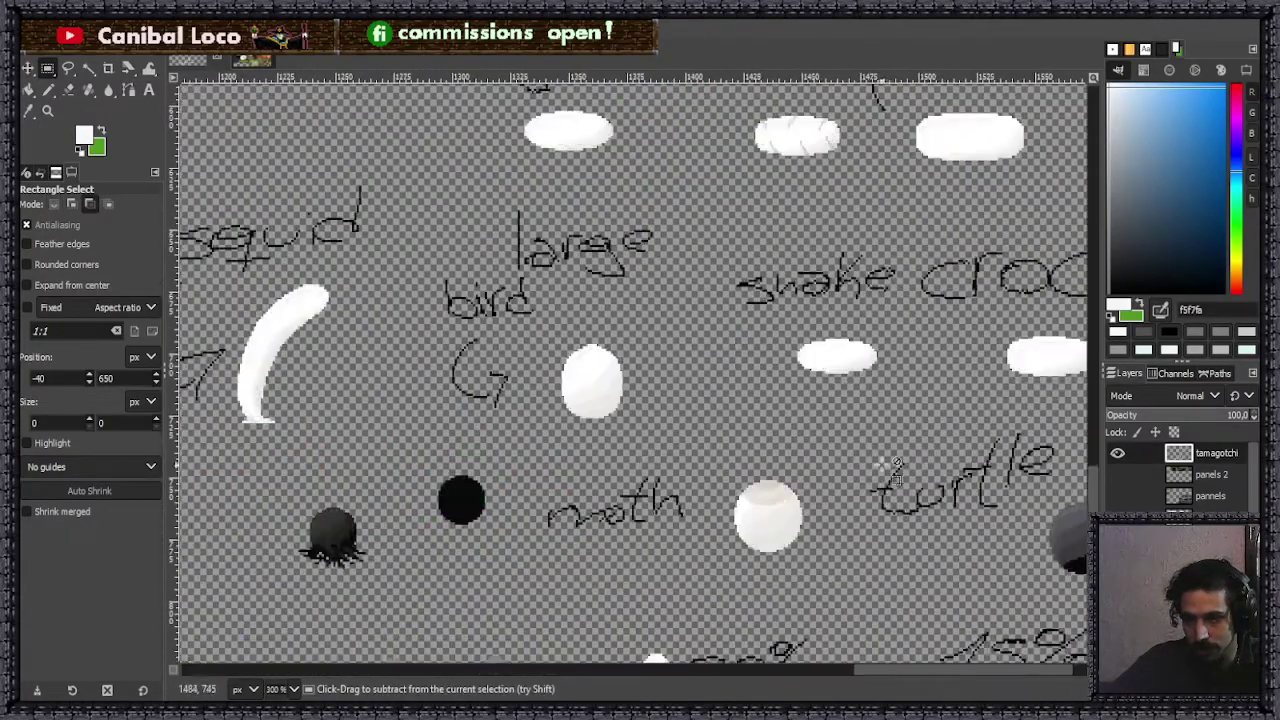
{"action": "scroll", "coordinate": [895, 458], "scroll_direction": "up", "scroll_amount": 3, "text": "ctrl"}
{"action": "scroll", "coordinate": [782, 316], "scroll_direction": "down", "scroll_amount": 5, "text": "ctrl"}
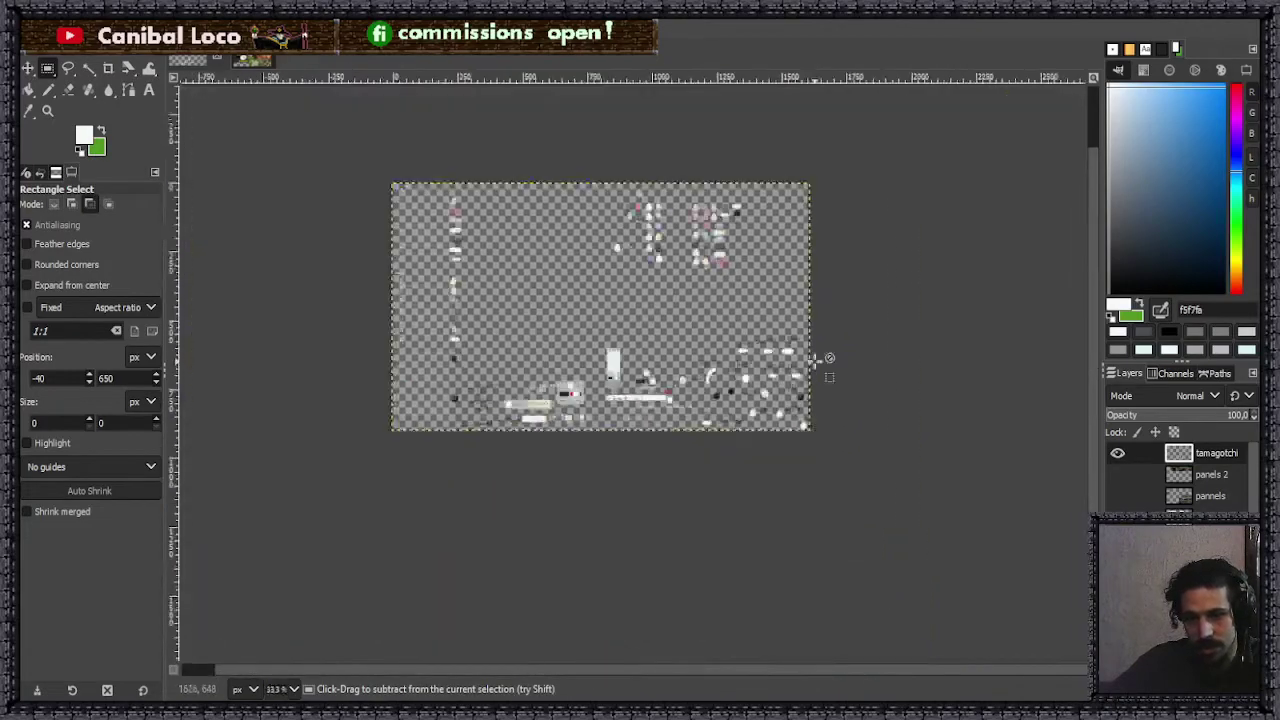
{"action": "scroll", "coordinate": [620, 345], "scroll_direction": "up", "scroll_amount": 4, "text": "ctrl"}
{"action": "scroll", "coordinate": [620, 345], "scroll_direction": "up", "scroll_amount": 2, "text": "ctrl"}
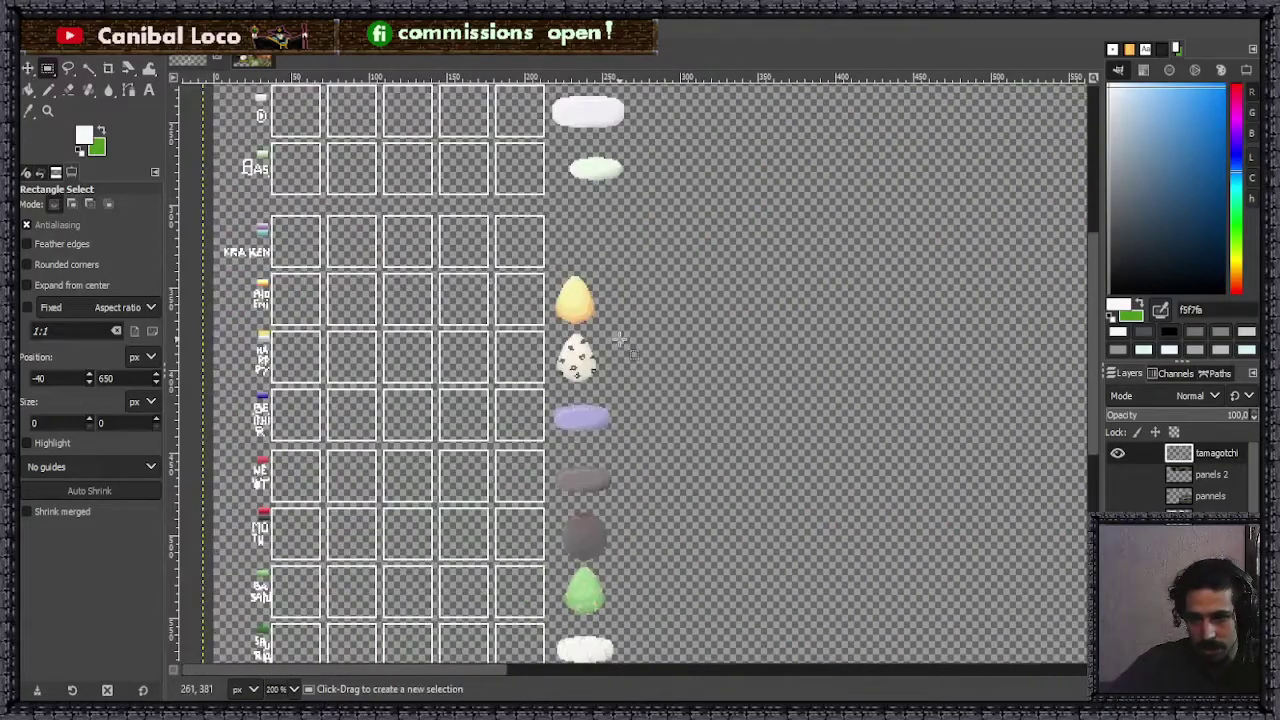
{"action": "scroll", "coordinate": [640, 401], "scroll_direction": "down", "scroll_amount": 1, "text": "ctrl"}
{"action": "scroll", "coordinate": [641, 402], "scroll_direction": "down", "scroll_amount": 4, "text": "ctrl"}
{"action": "scroll", "coordinate": [591, 382], "scroll_direction": "up", "scroll_amount": 4, "text": "ctrl"}
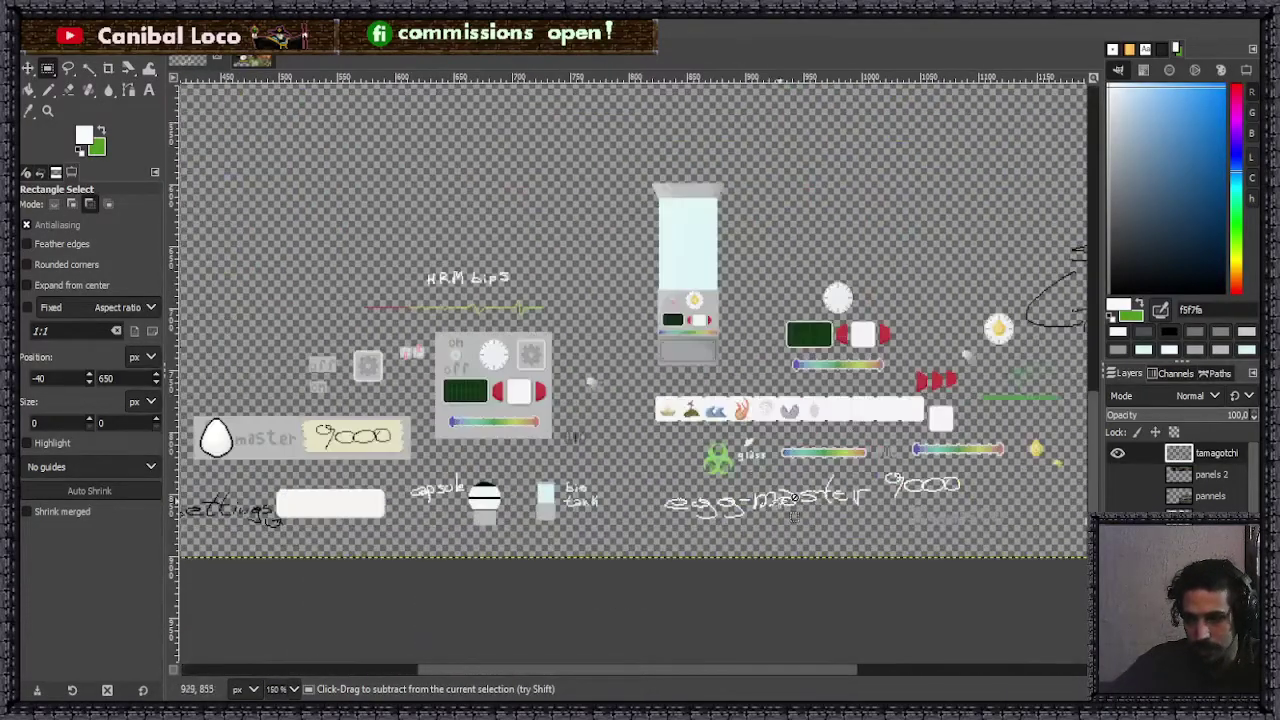
{"action": "key", "text": "ctrl+s"}
- Examine the HRM bips heartbeat line above the control panel up close, especially the tall green pulse
{"action": "scroll", "coordinate": [380, 494], "scroll_direction": "down", "scroll_amount": 4, "text": "ctrl"}
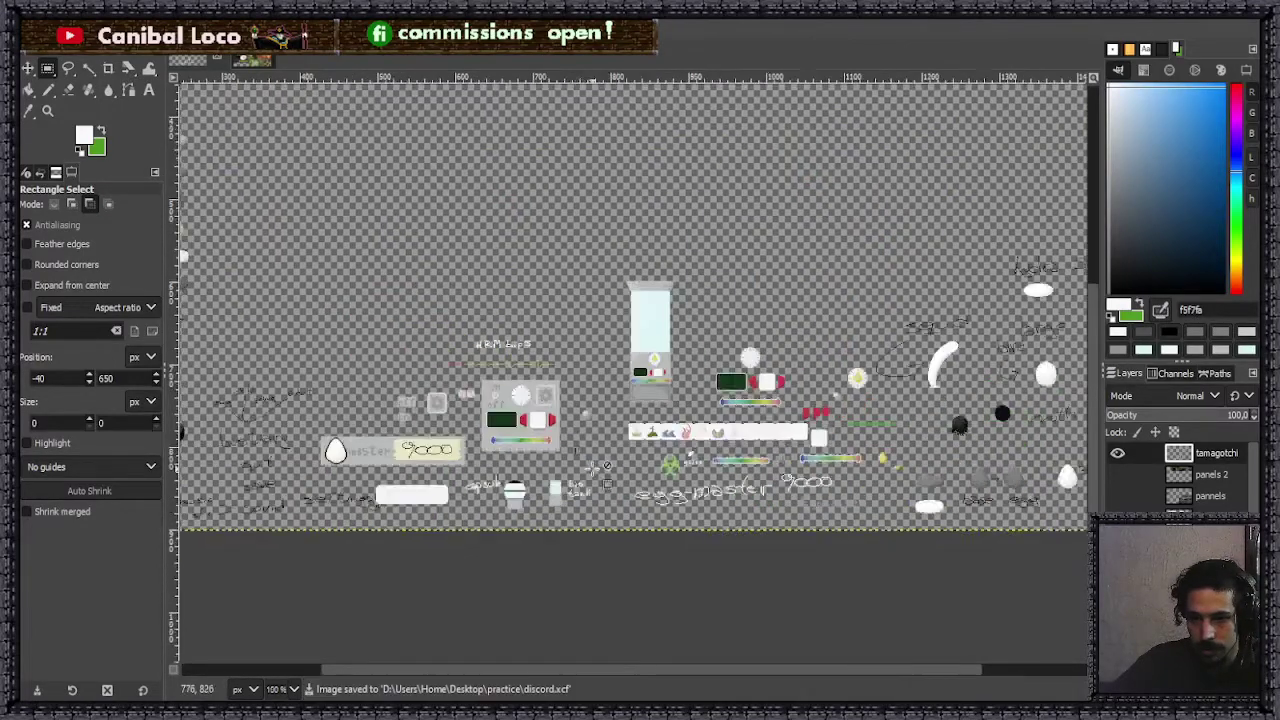
{"action": "scroll", "coordinate": [464, 490], "scroll_direction": "up", "scroll_amount": 4, "text": "ctrl"}
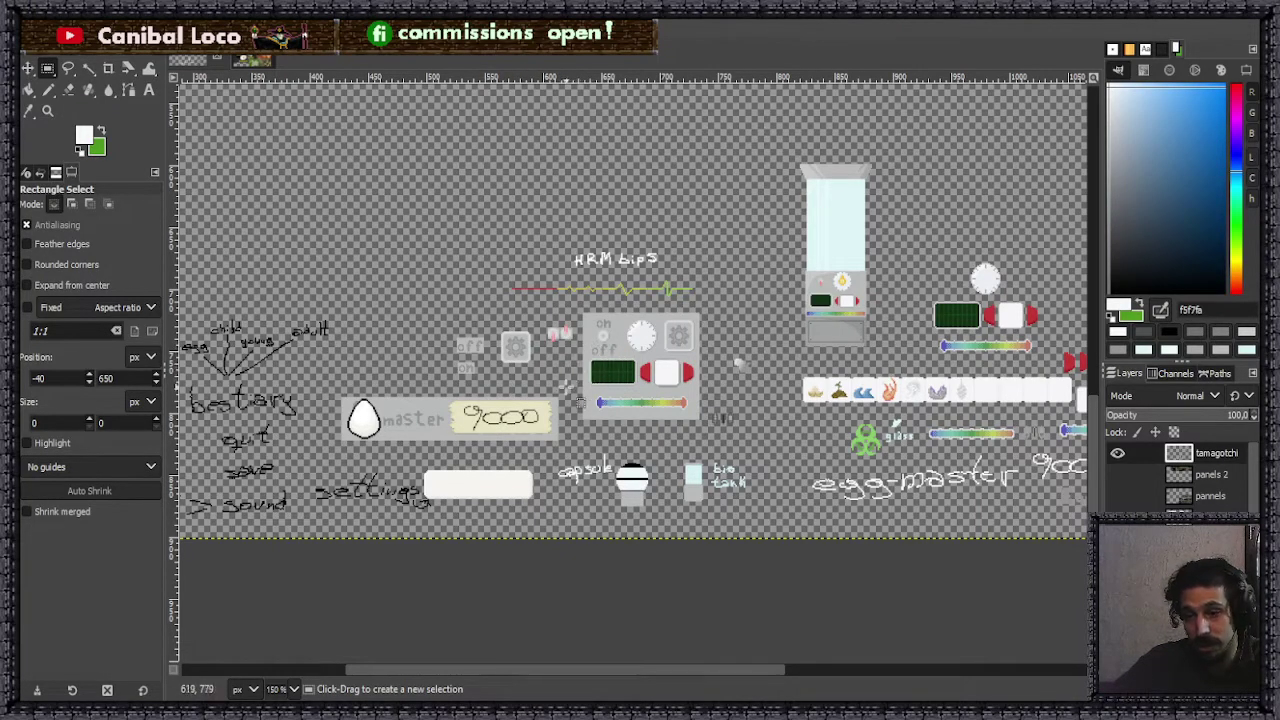
{"action": "key", "text": "ctrl"}
{"action": "scroll", "coordinate": [691, 408], "scroll_direction": "down", "scroll_amount": 3}
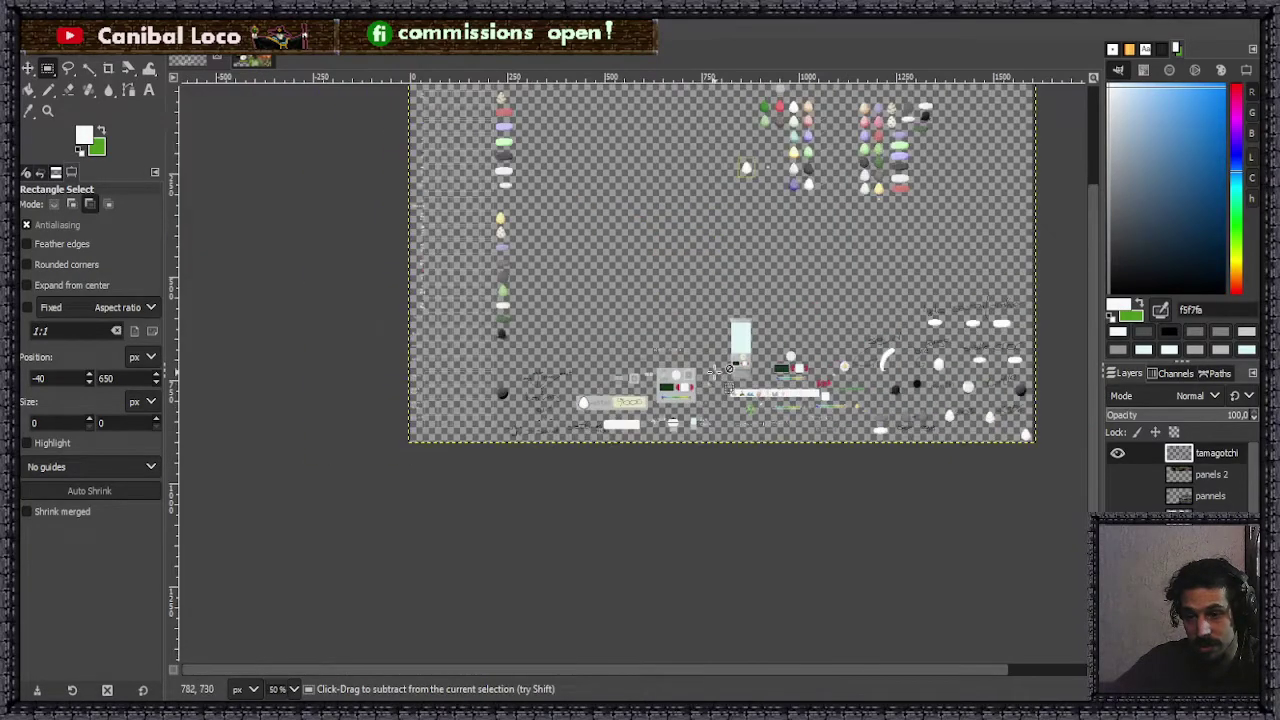
{"action": "scroll", "coordinate": [720, 372], "scroll_direction": "up", "scroll_amount": 3}
{"action": "scroll", "coordinate": [573, 372], "scroll_direction": "up", "scroll_amount": 4}
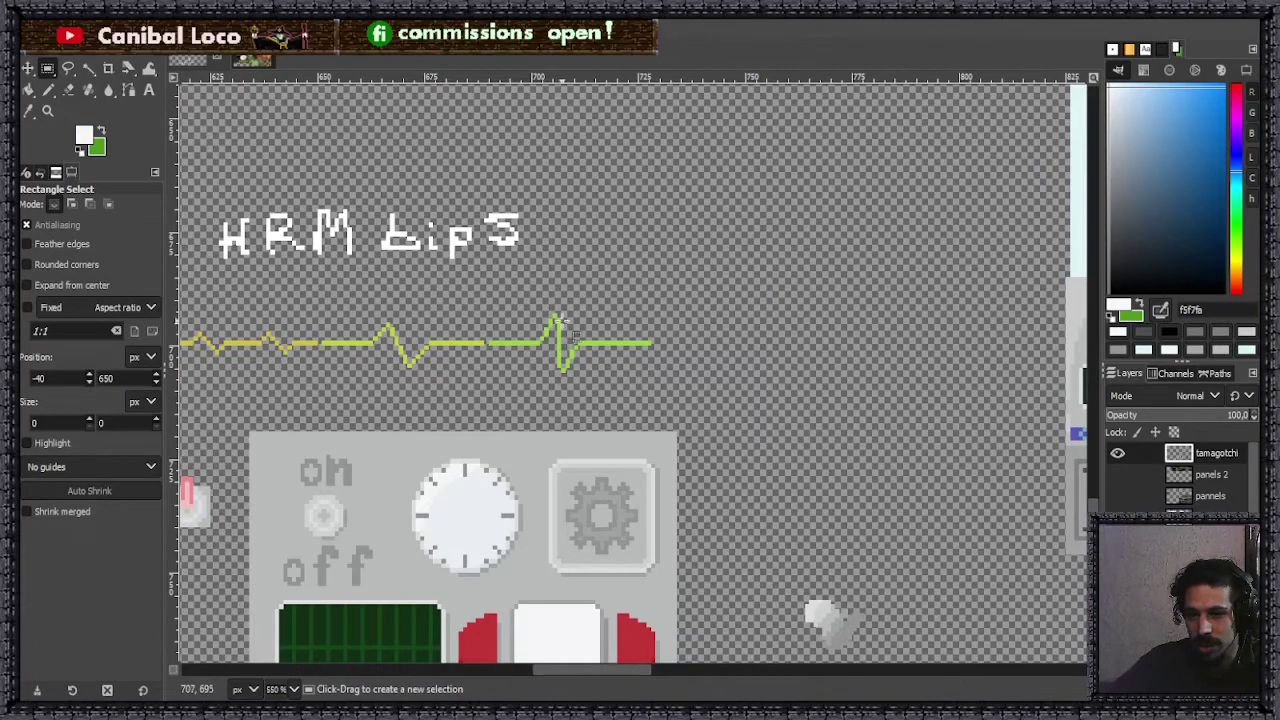
{"action": "scroll", "coordinate": [532, 388], "scroll_direction": "up", "scroll_amount": 4}
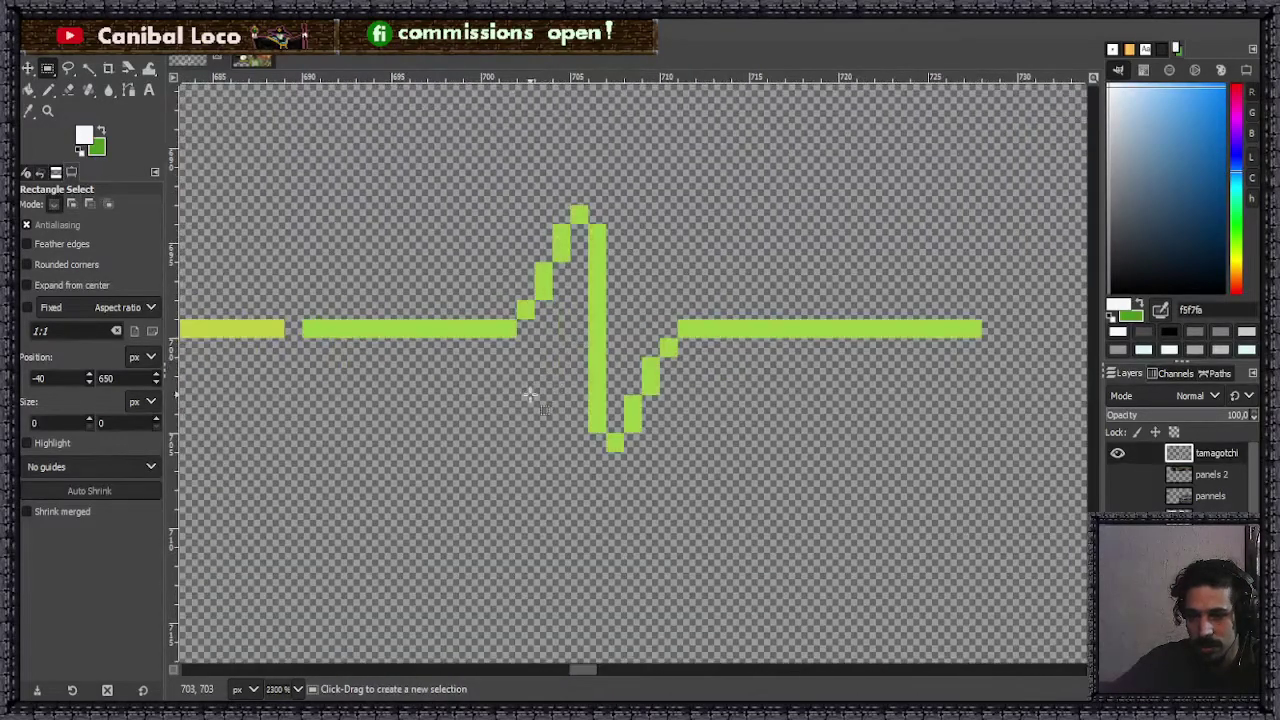
{"action": "scroll", "coordinate": [525, 400], "scroll_direction": "down", "scroll_amount": 2}
{"action": "scroll", "coordinate": [560, 395], "scroll_direction": "down", "scroll_amount": 1}
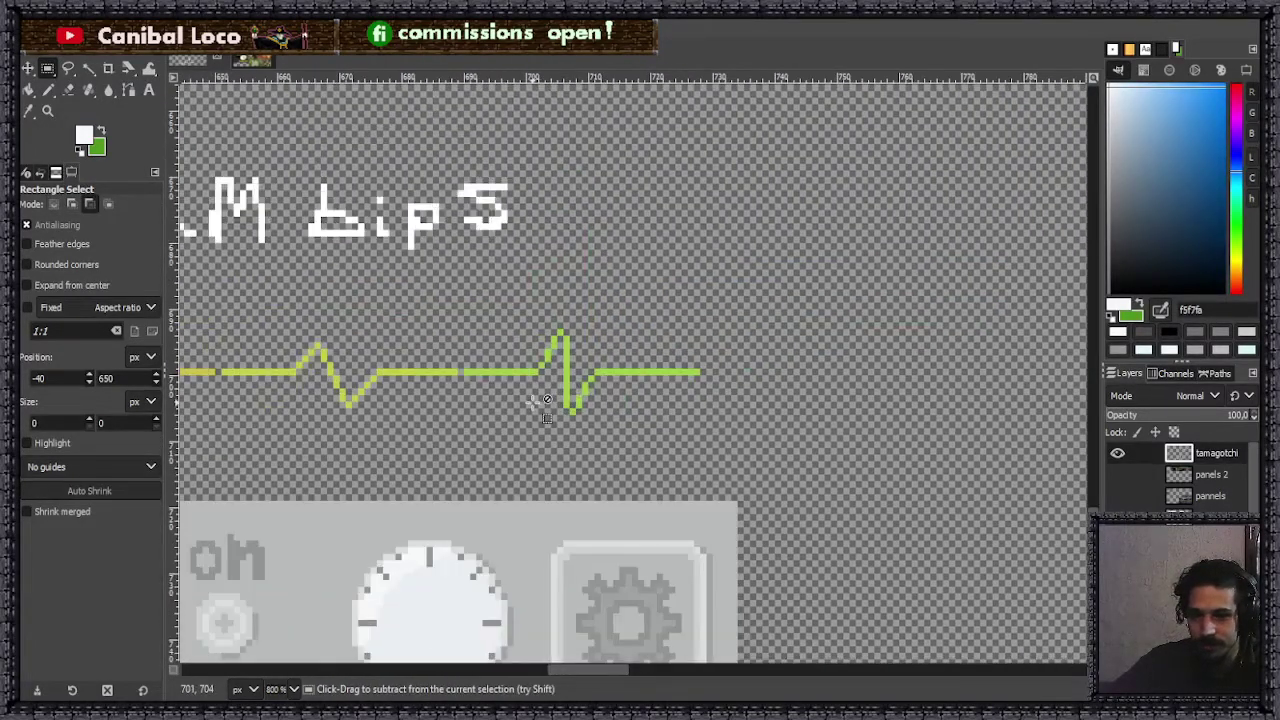
- Compare the large control panel and its loose buttons with the tank device at several zoom levels, and save the image
{"action": "scroll", "coordinate": [529, 400], "scroll_direction": "down", "scroll_amount": 3}
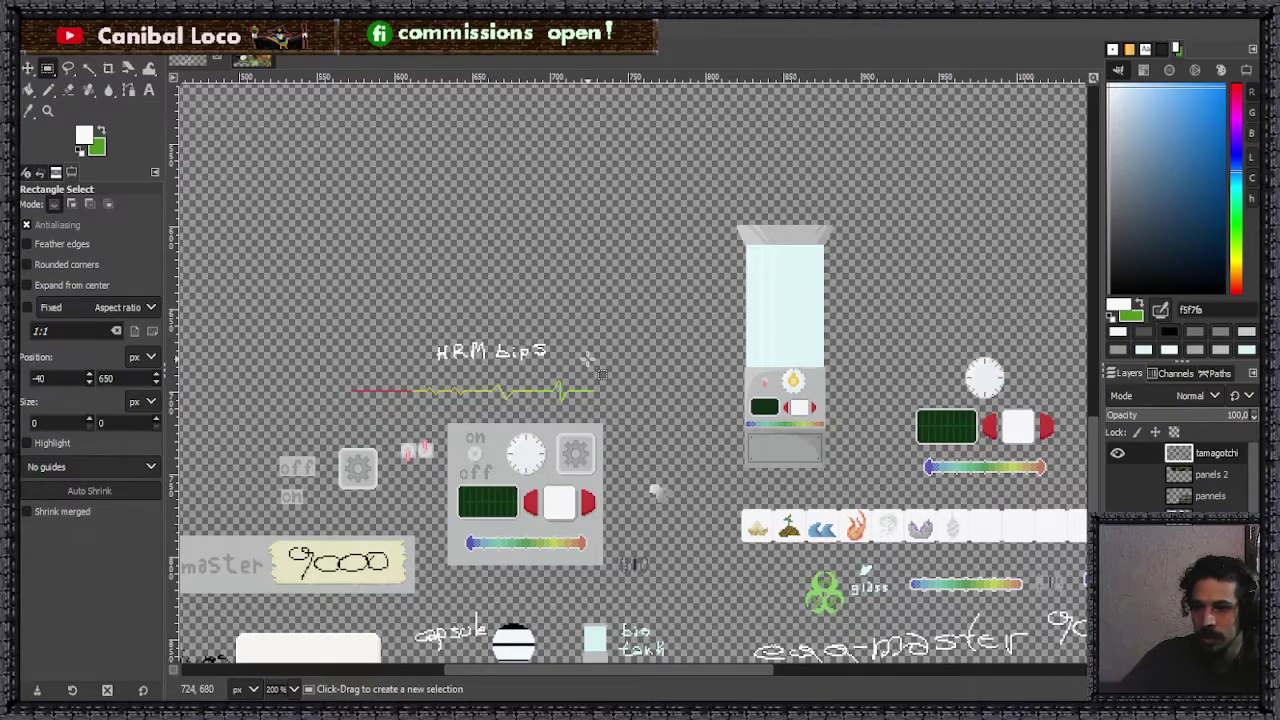
{"action": "scroll", "coordinate": [540, 418], "scroll_direction": "down", "scroll_amount": 2}
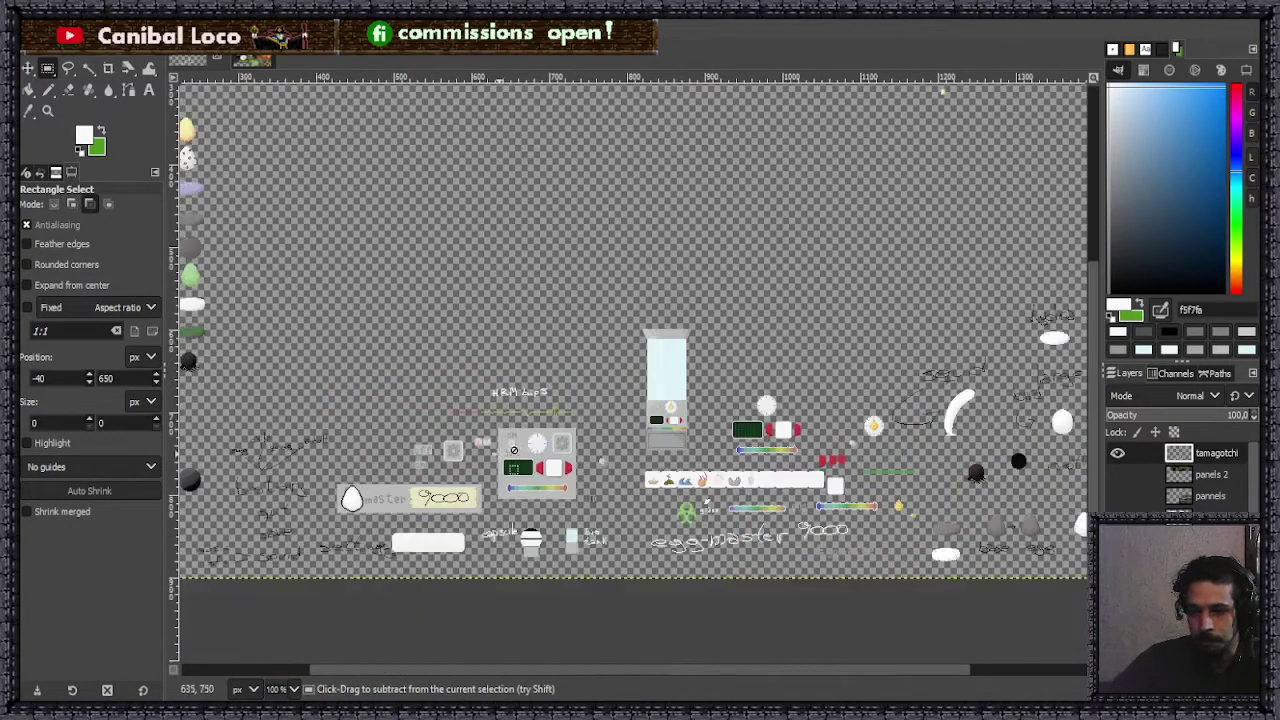
{"action": "scroll", "coordinate": [514, 450], "scroll_direction": "up", "scroll_amount": 3}
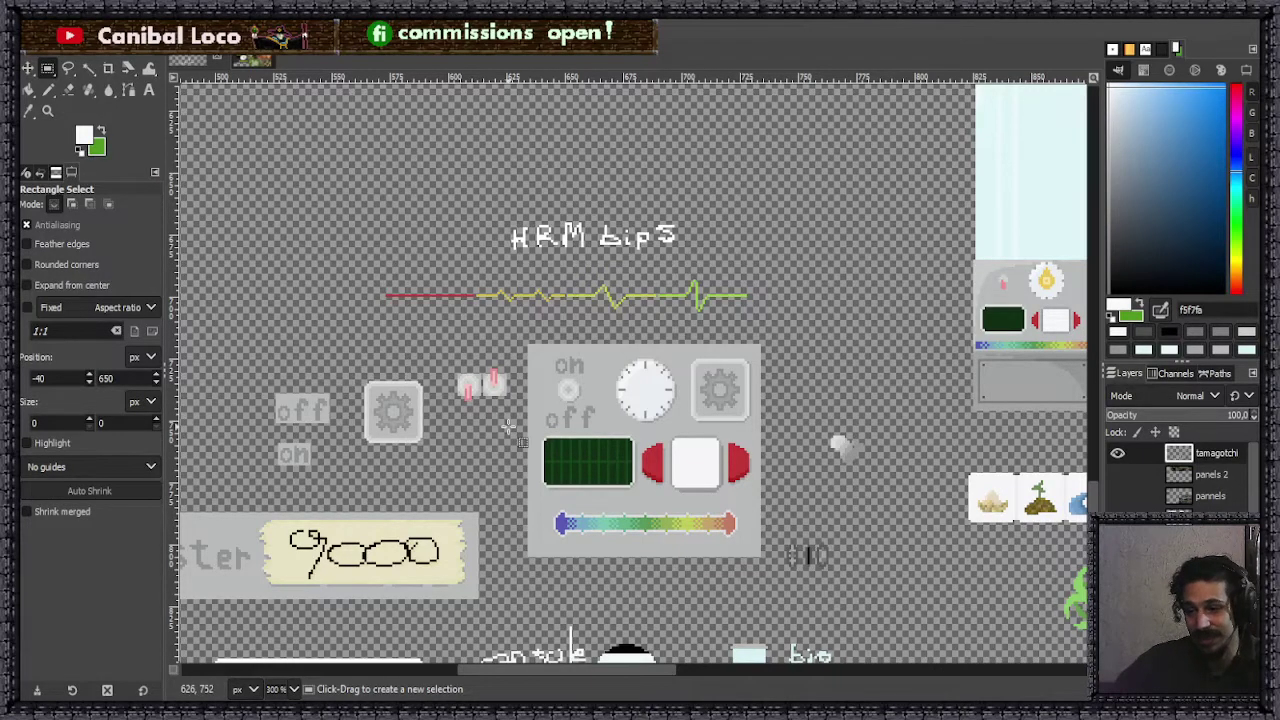
{"action": "scroll", "coordinate": [515, 427], "scroll_direction": "down", "scroll_amount": 1}
{"action": "scroll", "coordinate": [537, 429], "scroll_direction": "down", "scroll_amount": 1}
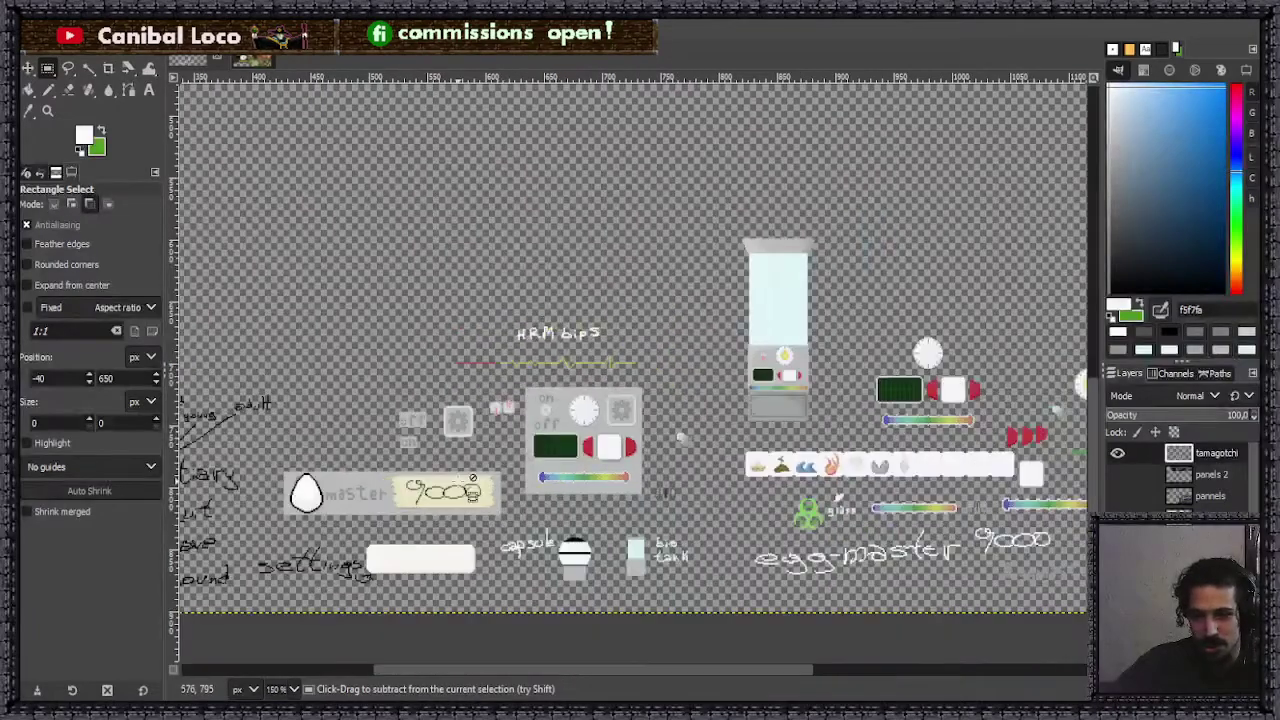
{"action": "scroll", "coordinate": [473, 476], "scroll_direction": "up", "scroll_amount": 1}
{"action": "key", "text": "ctrl+s"}
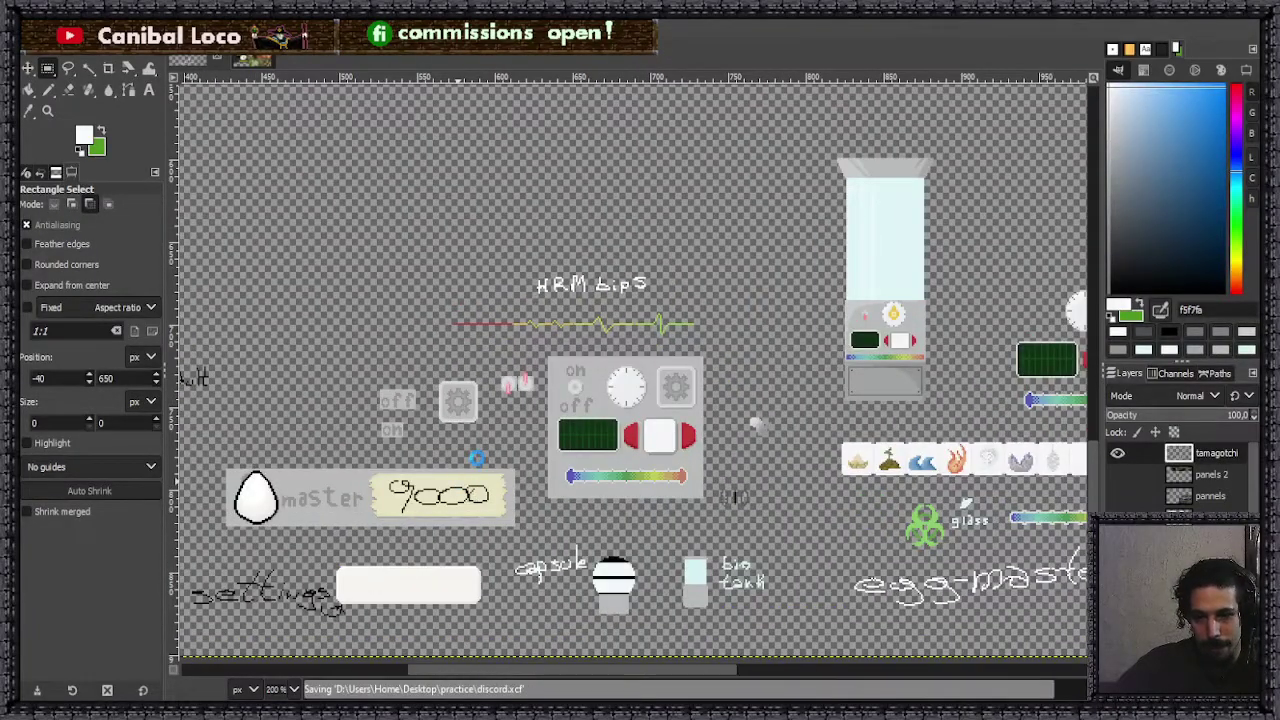